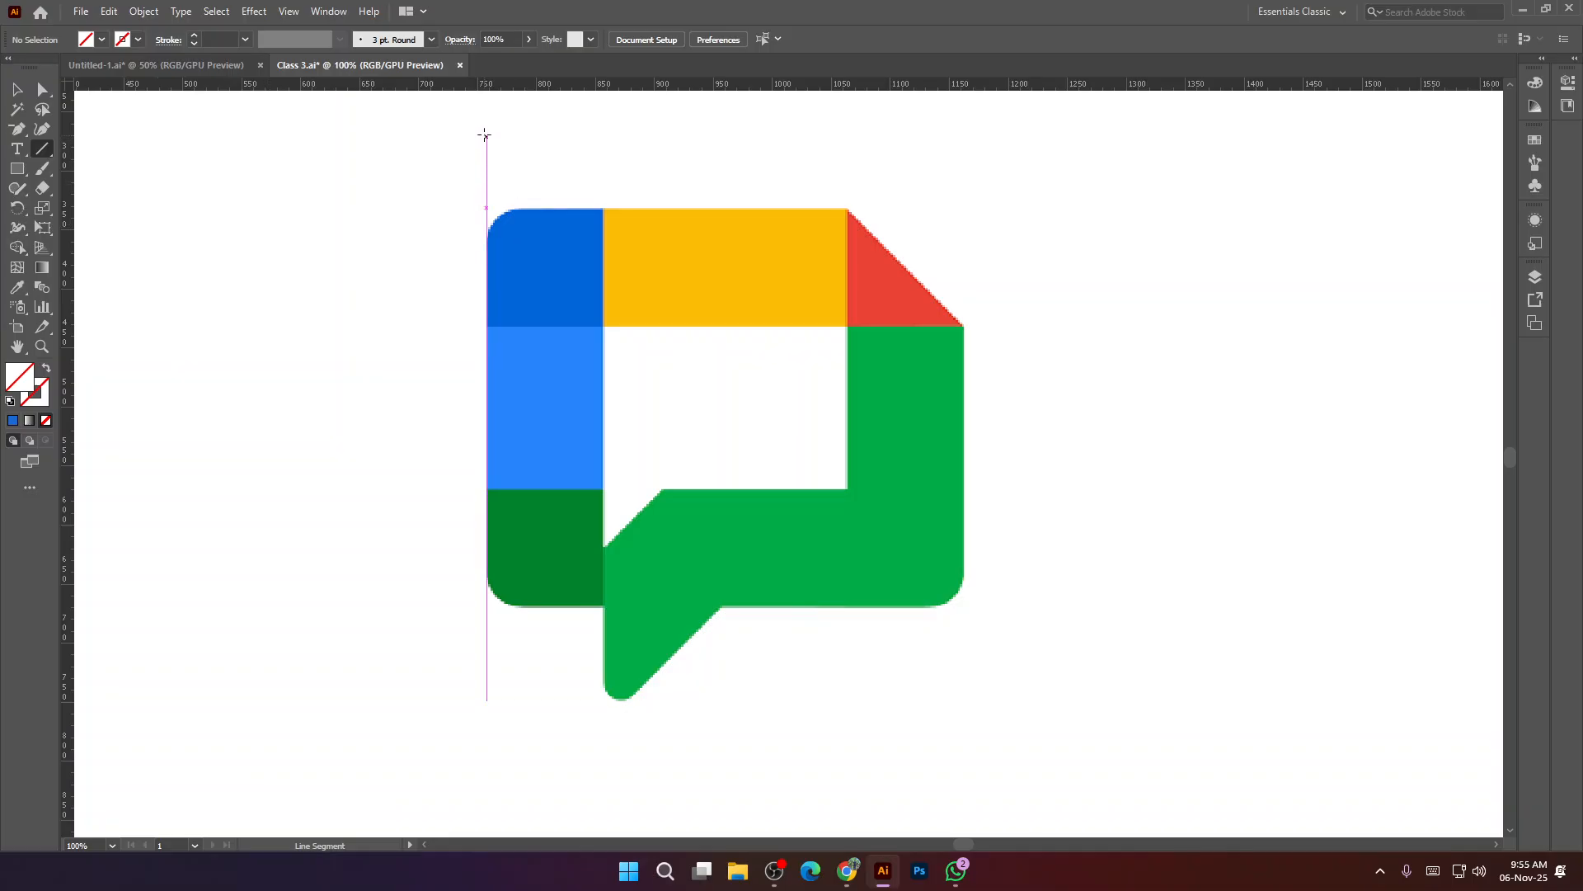
Draw a vertical line about 563 px tall along the logo's left edge and give it a 0.5 pt stroke.
drag(484, 128, 480, 793)
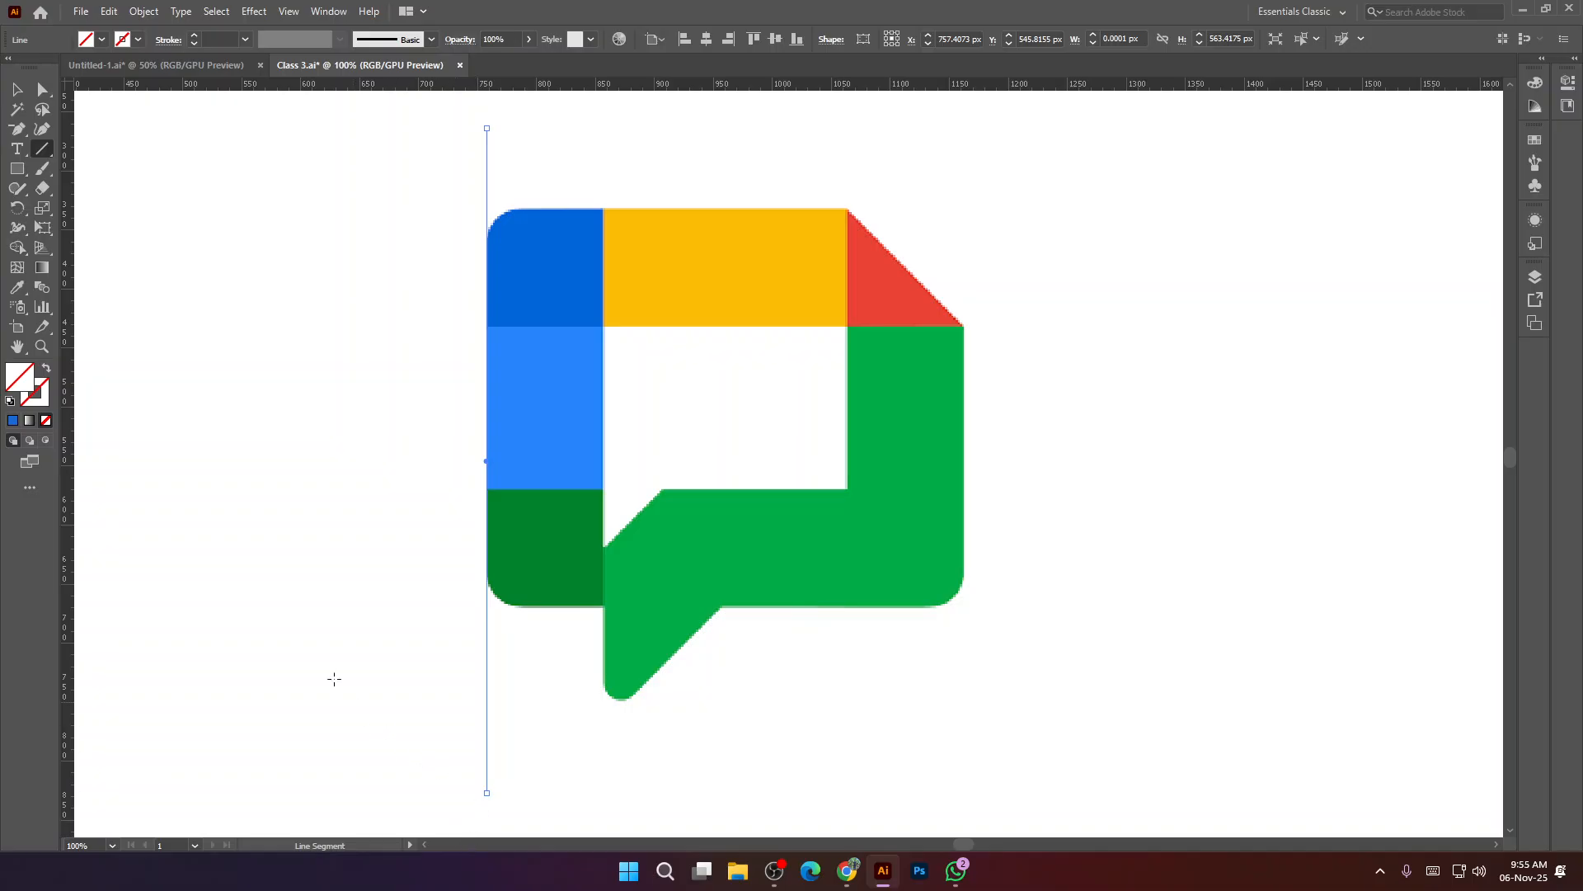
click(16, 90)
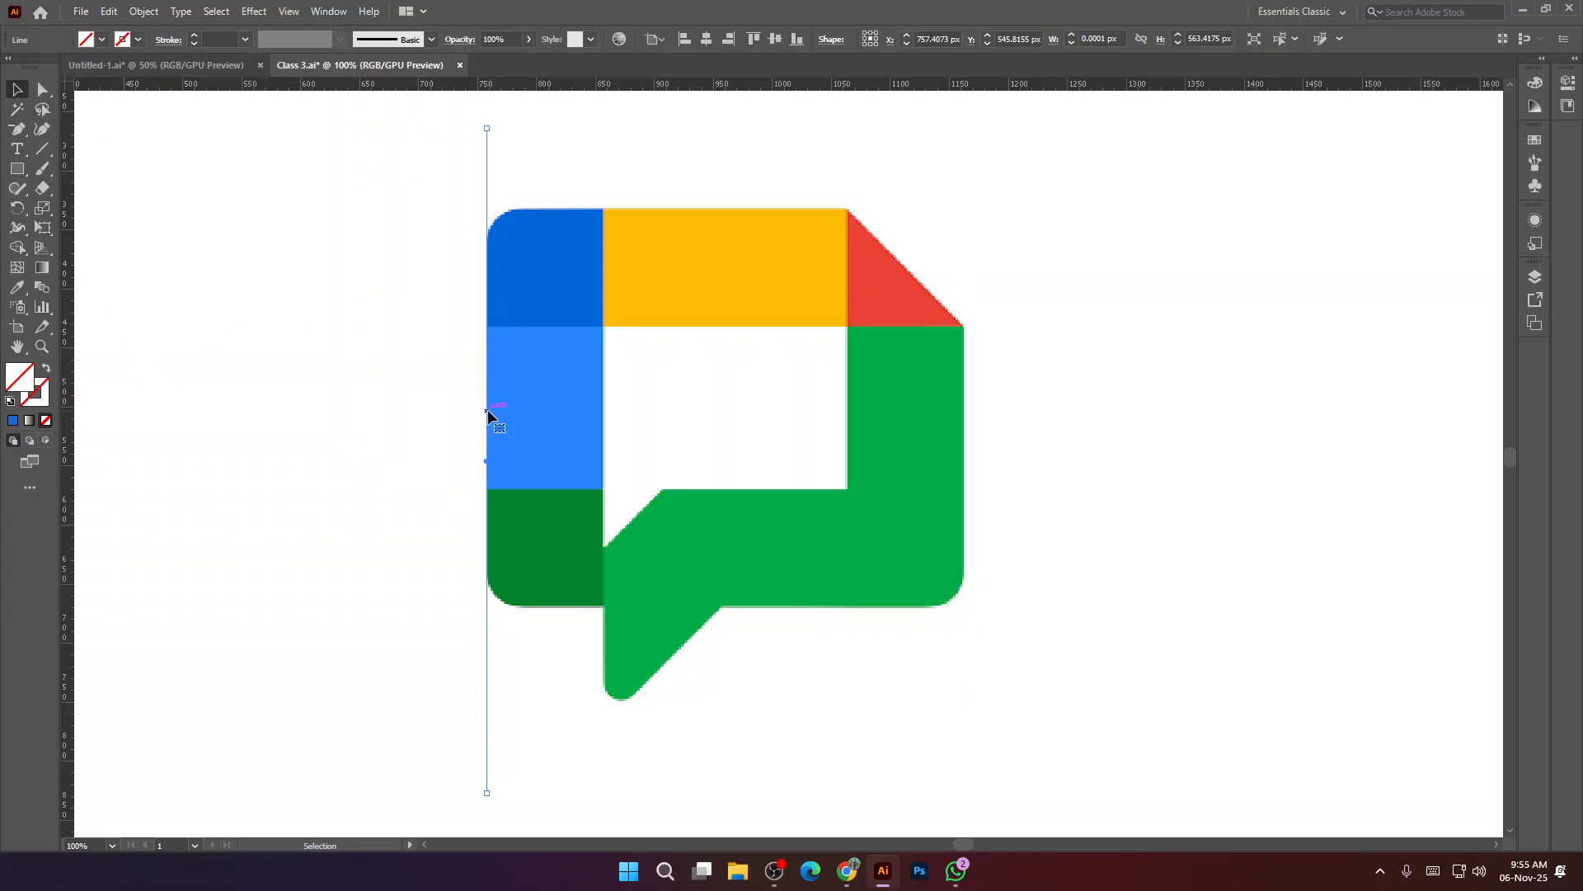
click(250, 43)
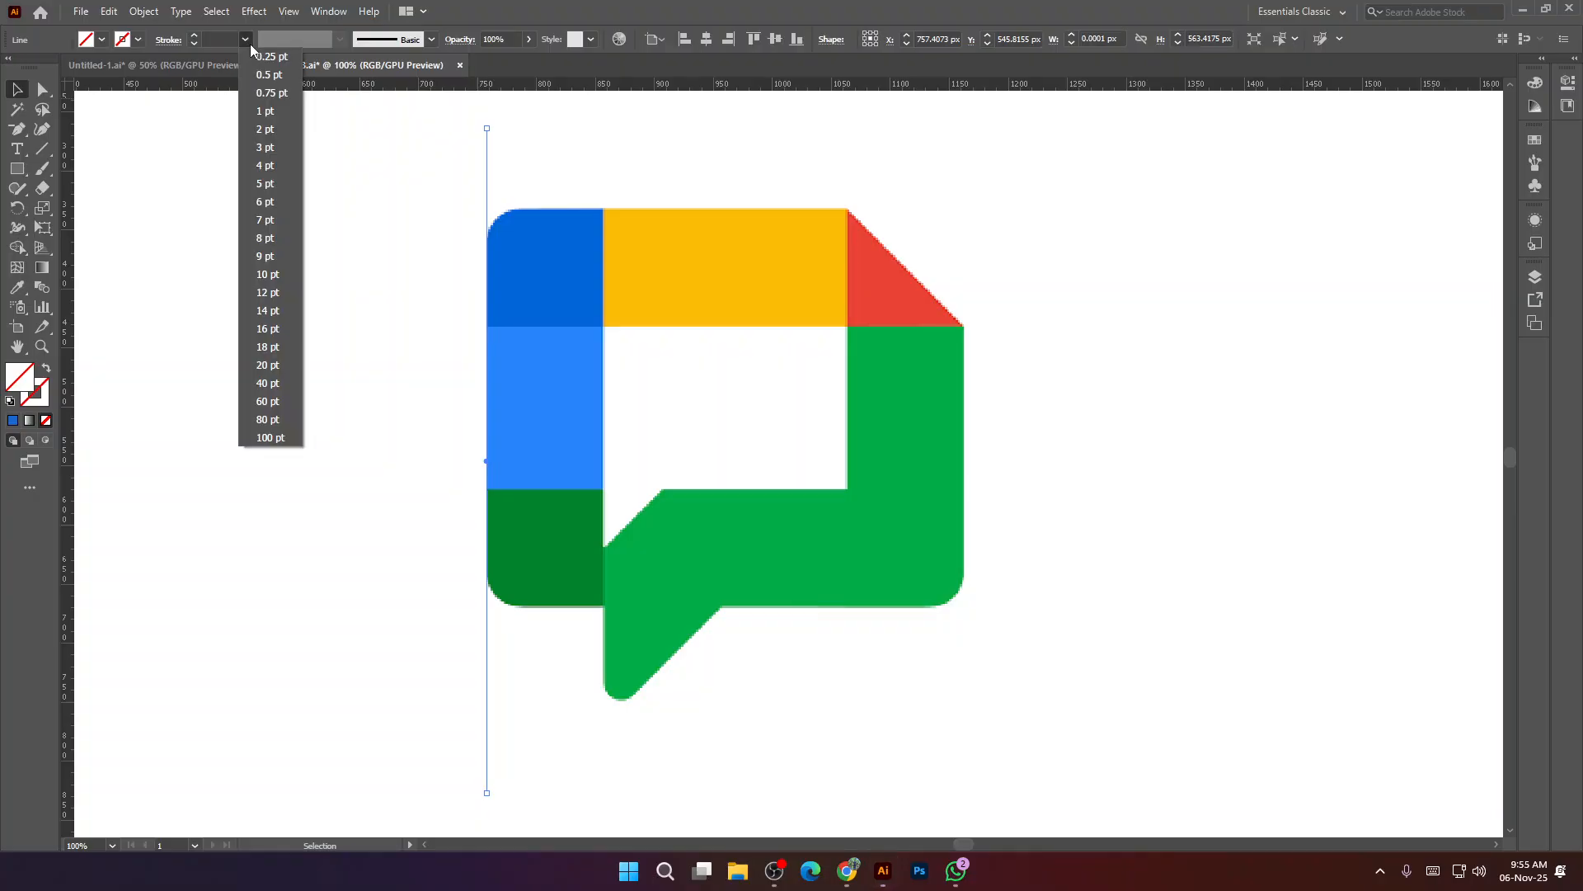
click(261, 77)
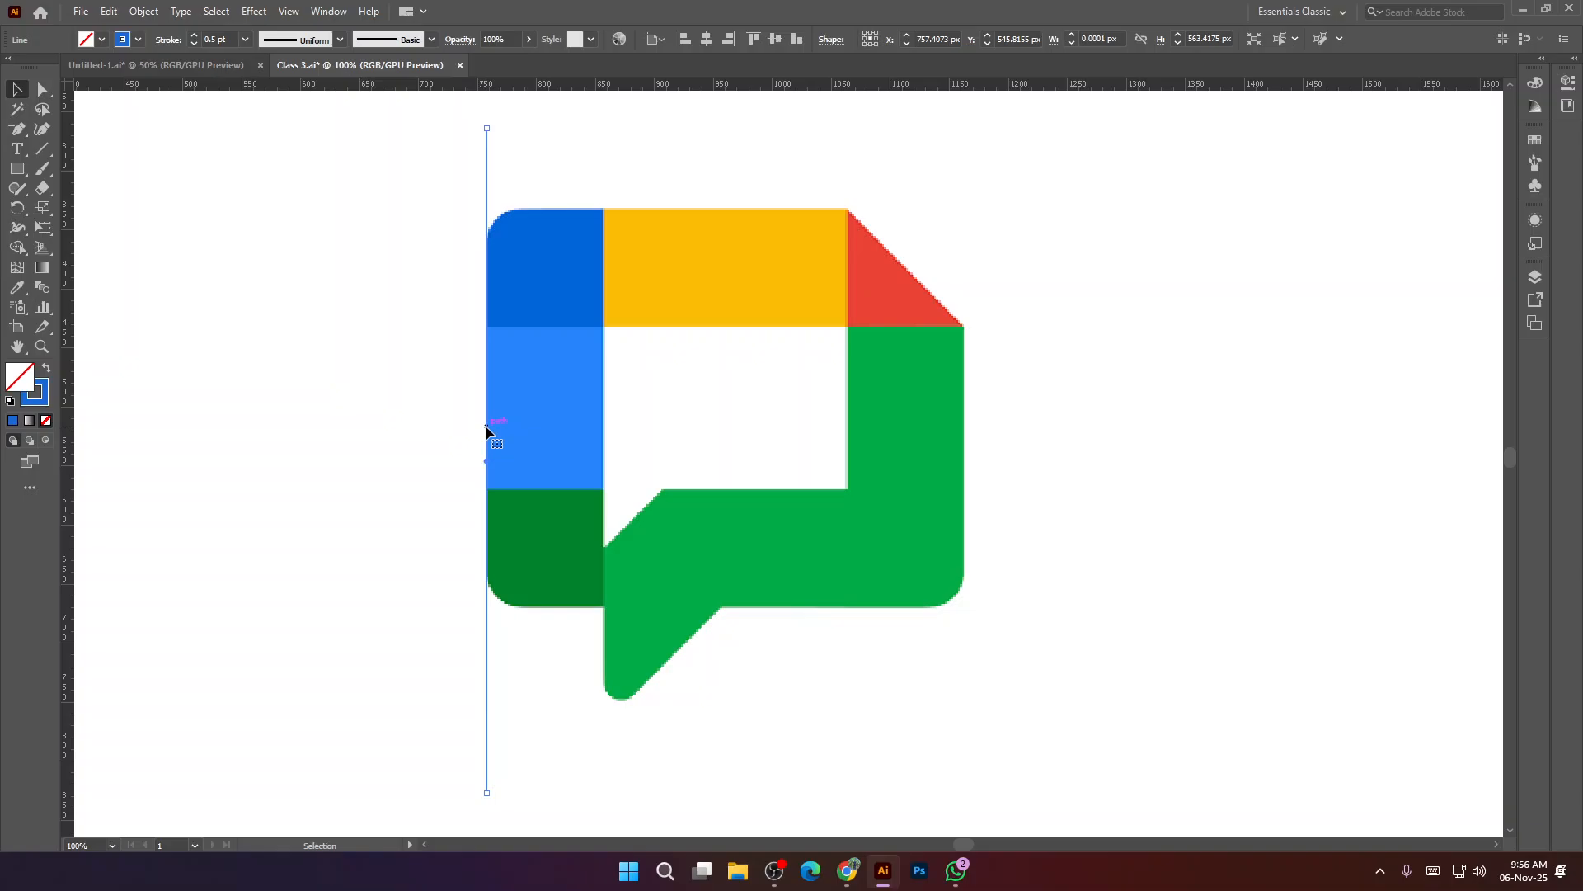
Copy the vertical line to the blue column's right edge, and copy both lines to the edges of the green right-hand column.
drag(487, 427, 603, 438)
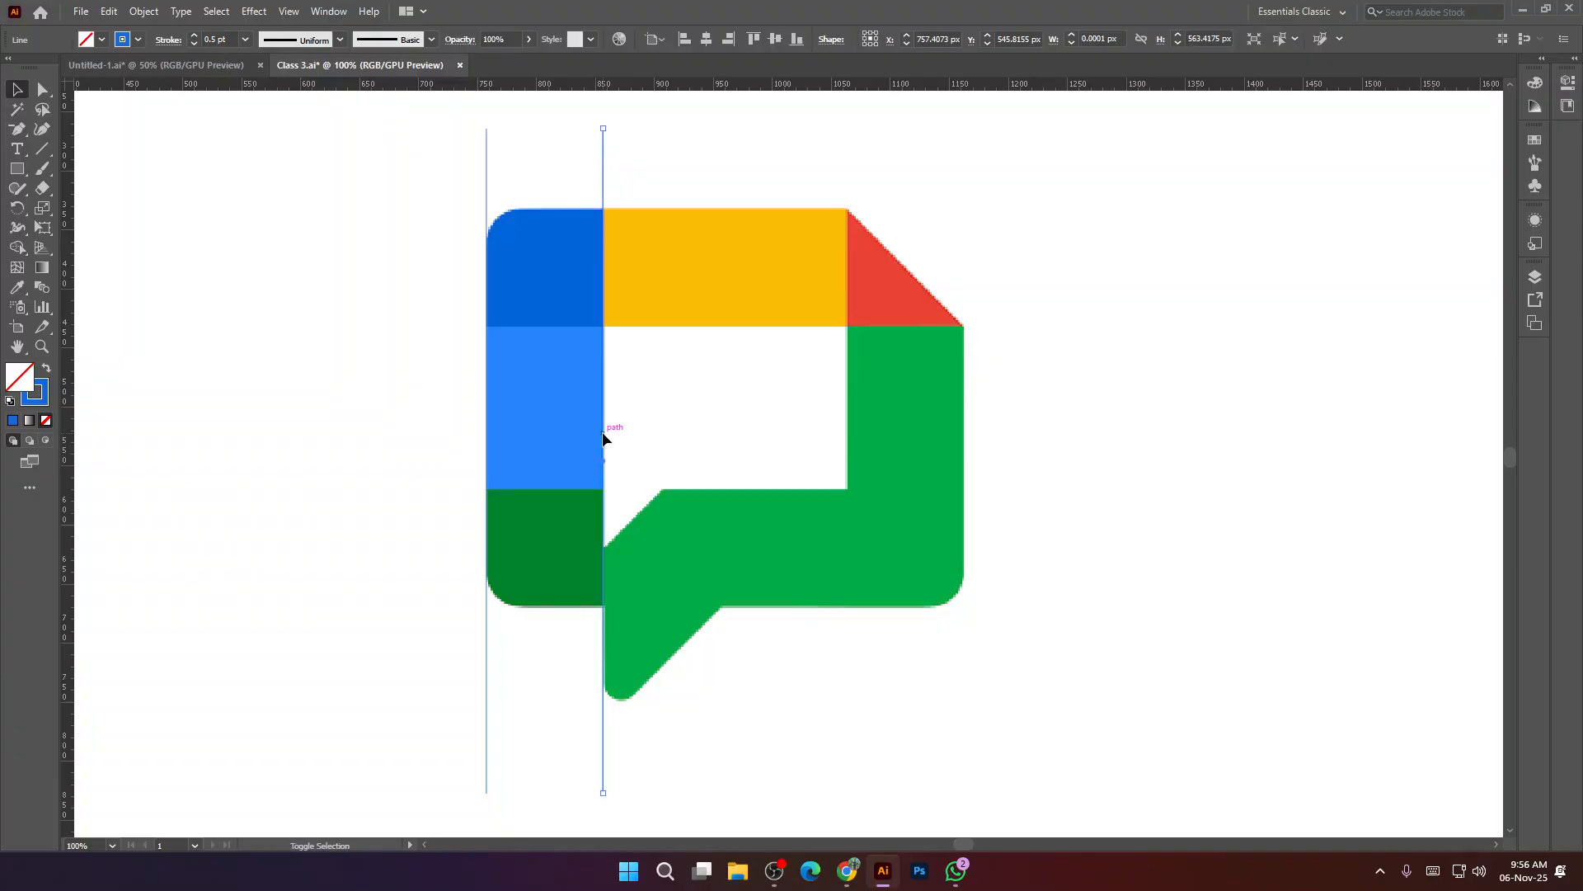
click(309, 279)
scroll(325, 252, up, 2)
drag(368, 210, 686, 249)
scroll(670, 250, down, 1)
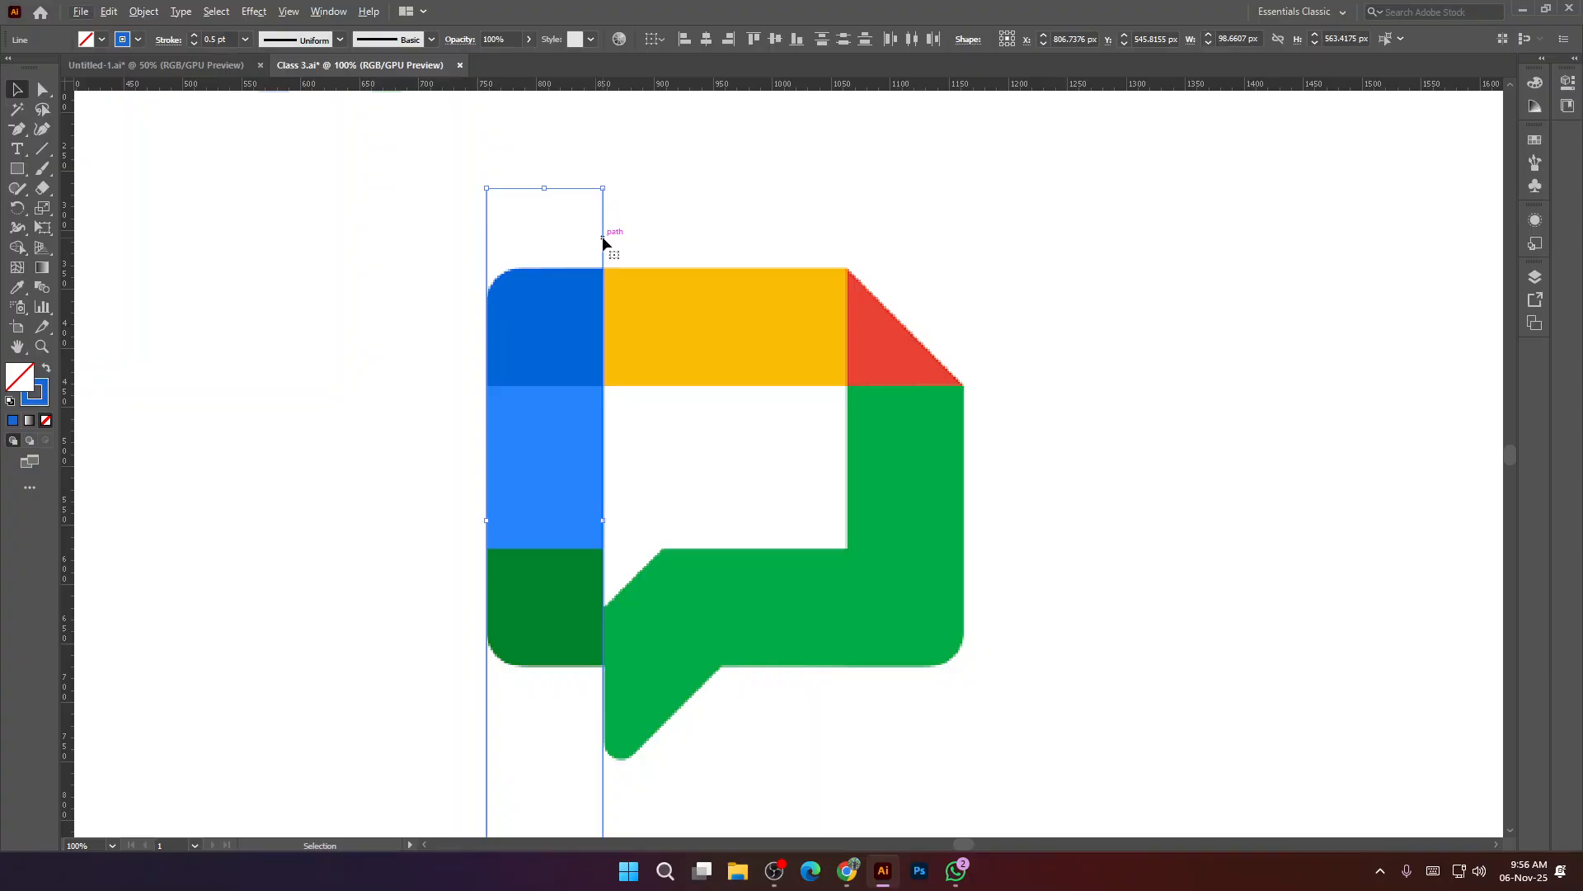
drag(603, 239, 964, 227)
click(1021, 259)
scroll(1021, 259, down, 2)
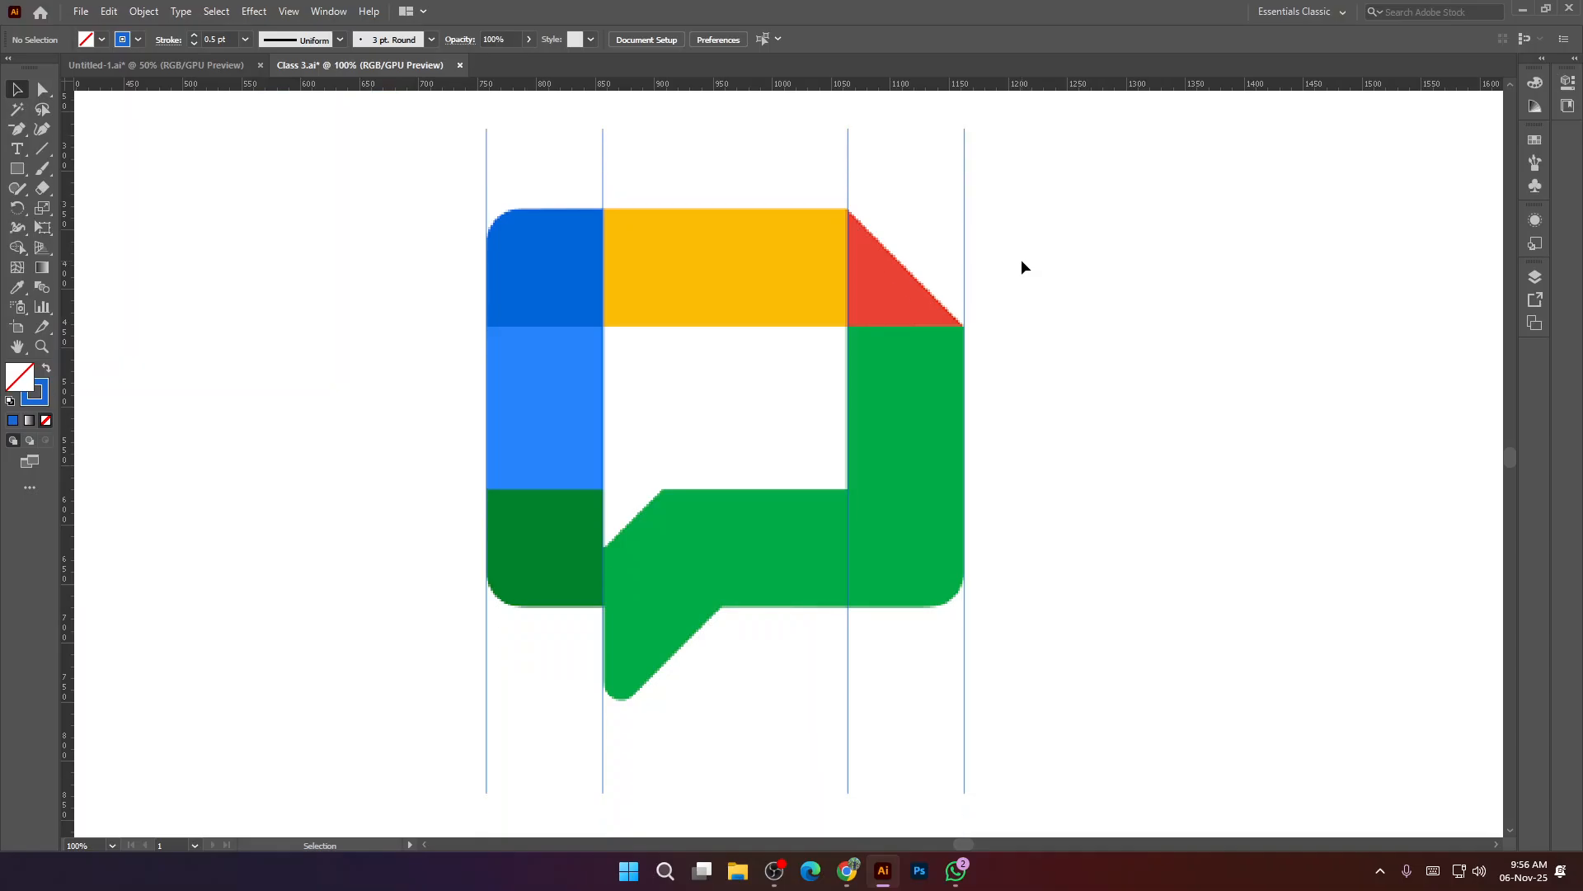
Place a copy of the right vertical pair, rotated to horizontal, along the upper and lower edges of the yellow band.
scroll(1021, 259, down, 1)
alt+scroll(1023, 251, down, 1)
alt+scroll(1018, 262, up, 1)
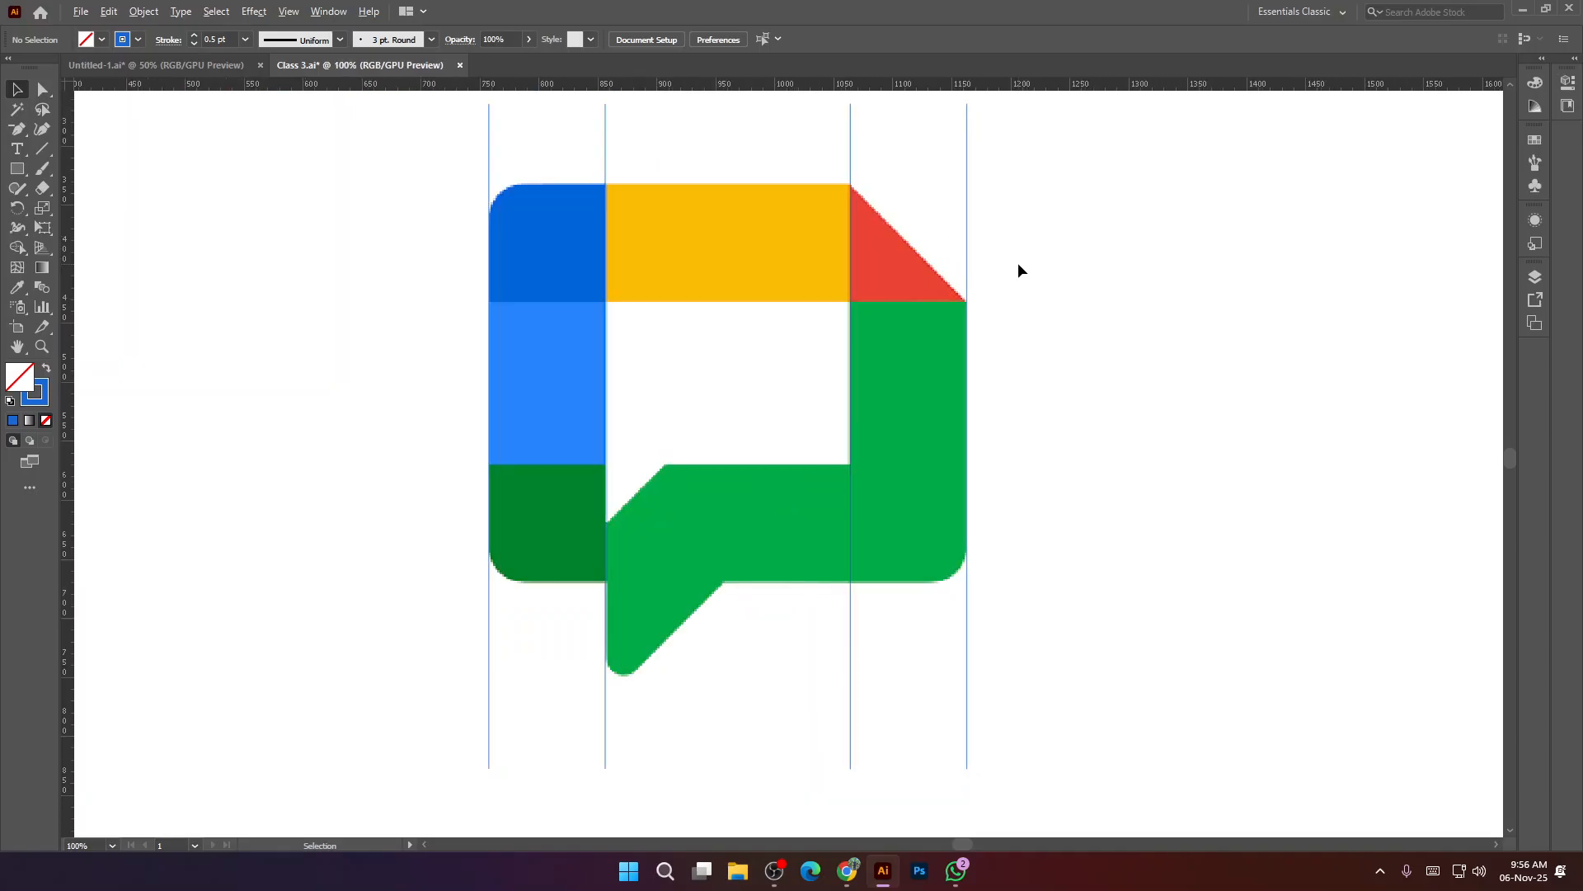
alt+scroll(1018, 263, down, 1)
drag(887, 165, 1291, 358)
drag(1140, 340, 850, 210)
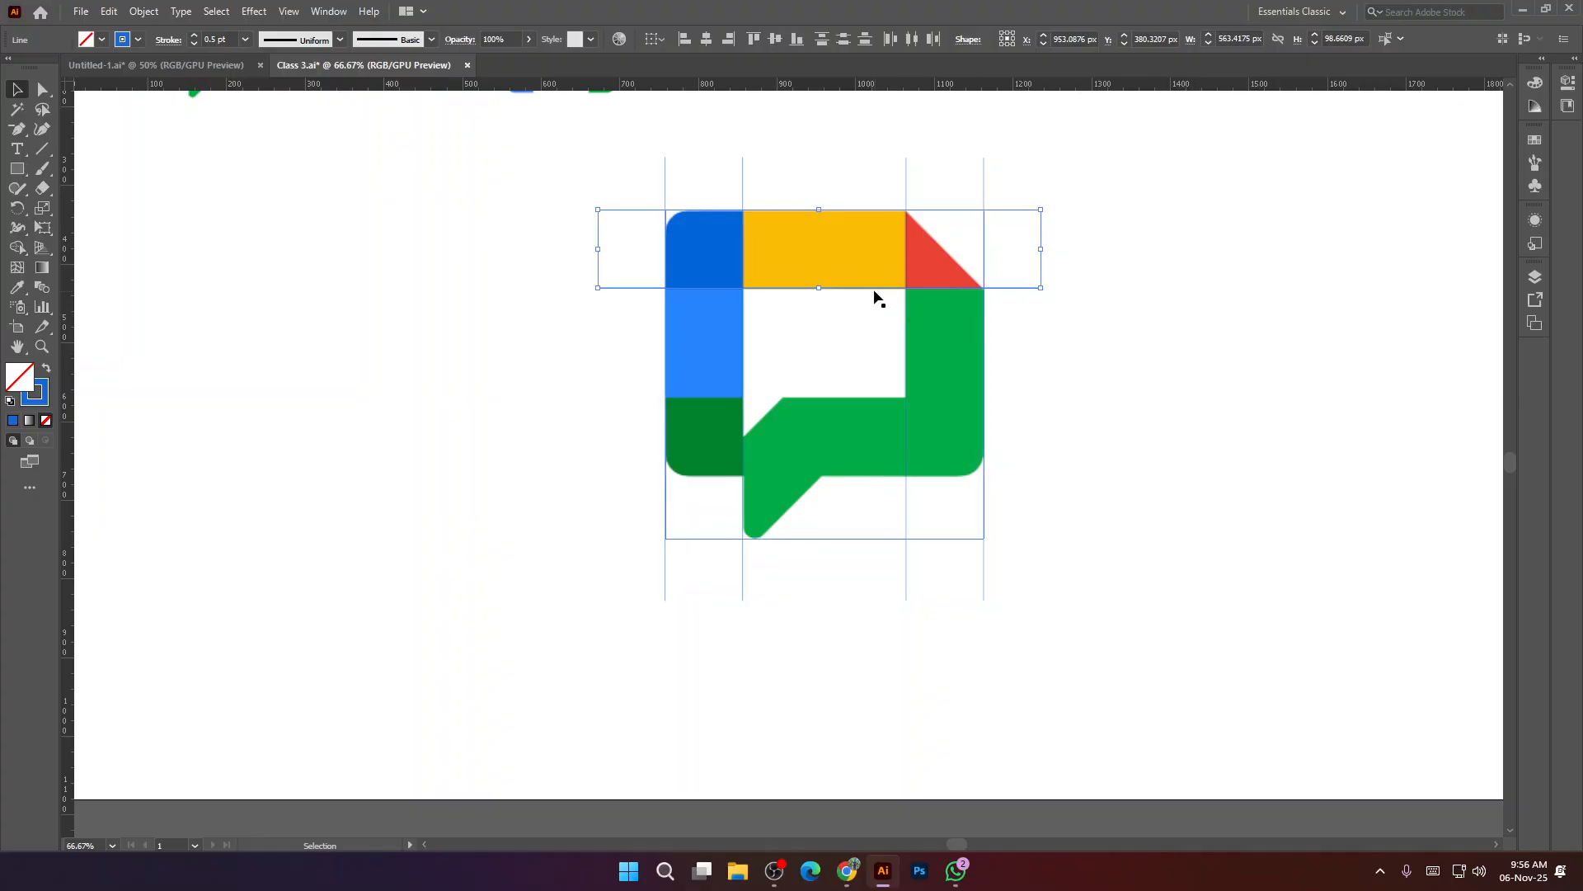
Copy the horizontal line pair down to the upper and lower edges of the logo's bottom green band.
drag(871, 285, 873, 473)
alt+scroll(875, 475, up, 5)
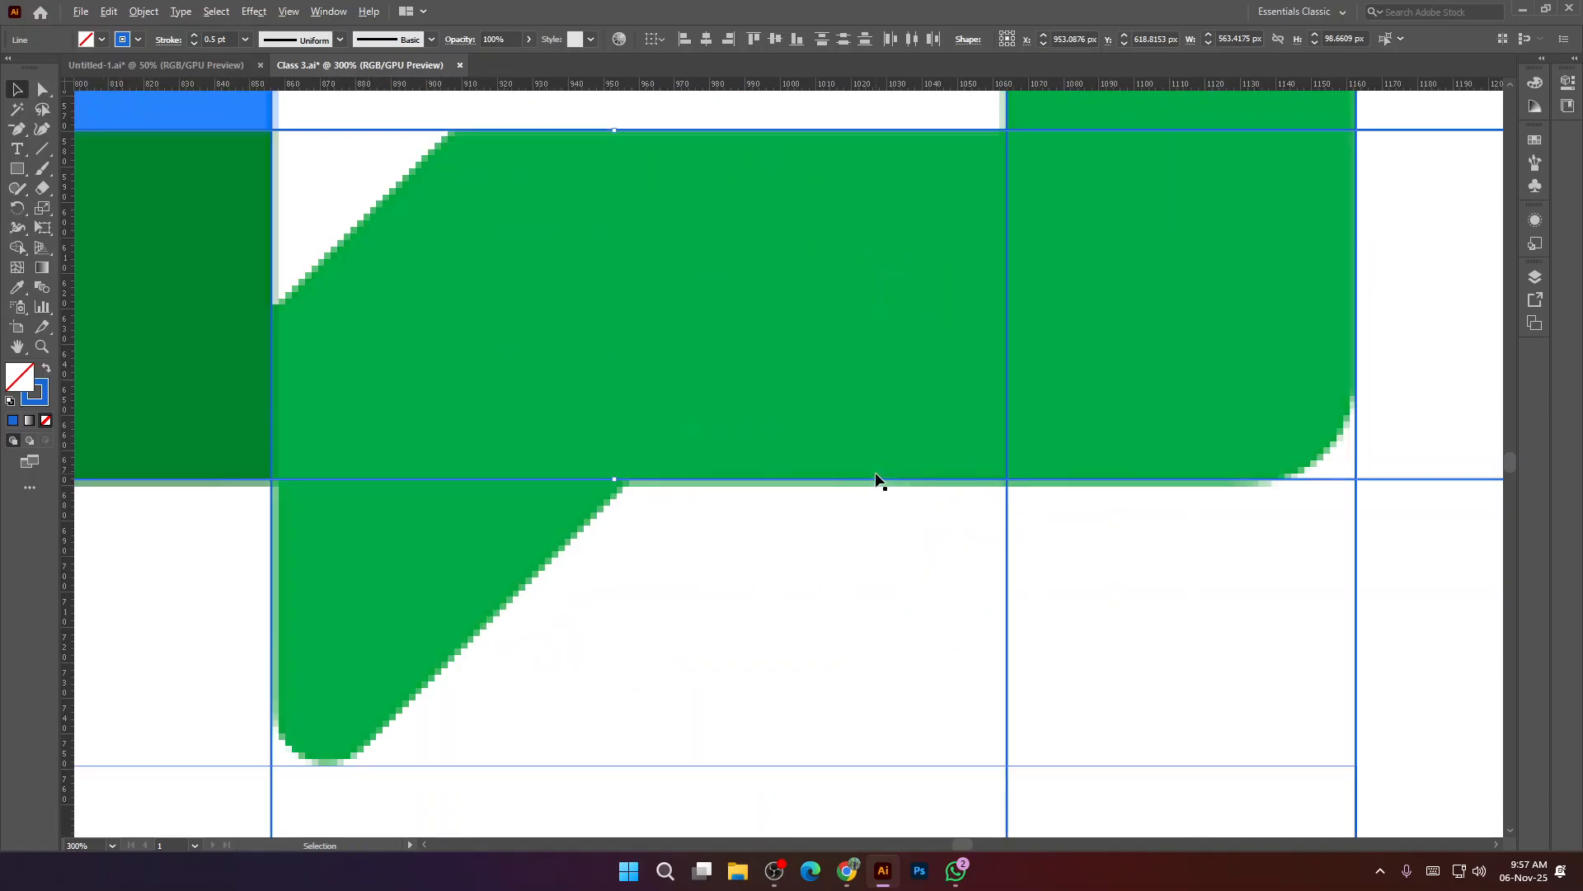
drag(779, 478, 781, 478)
alt+scroll(780, 477, down, 4)
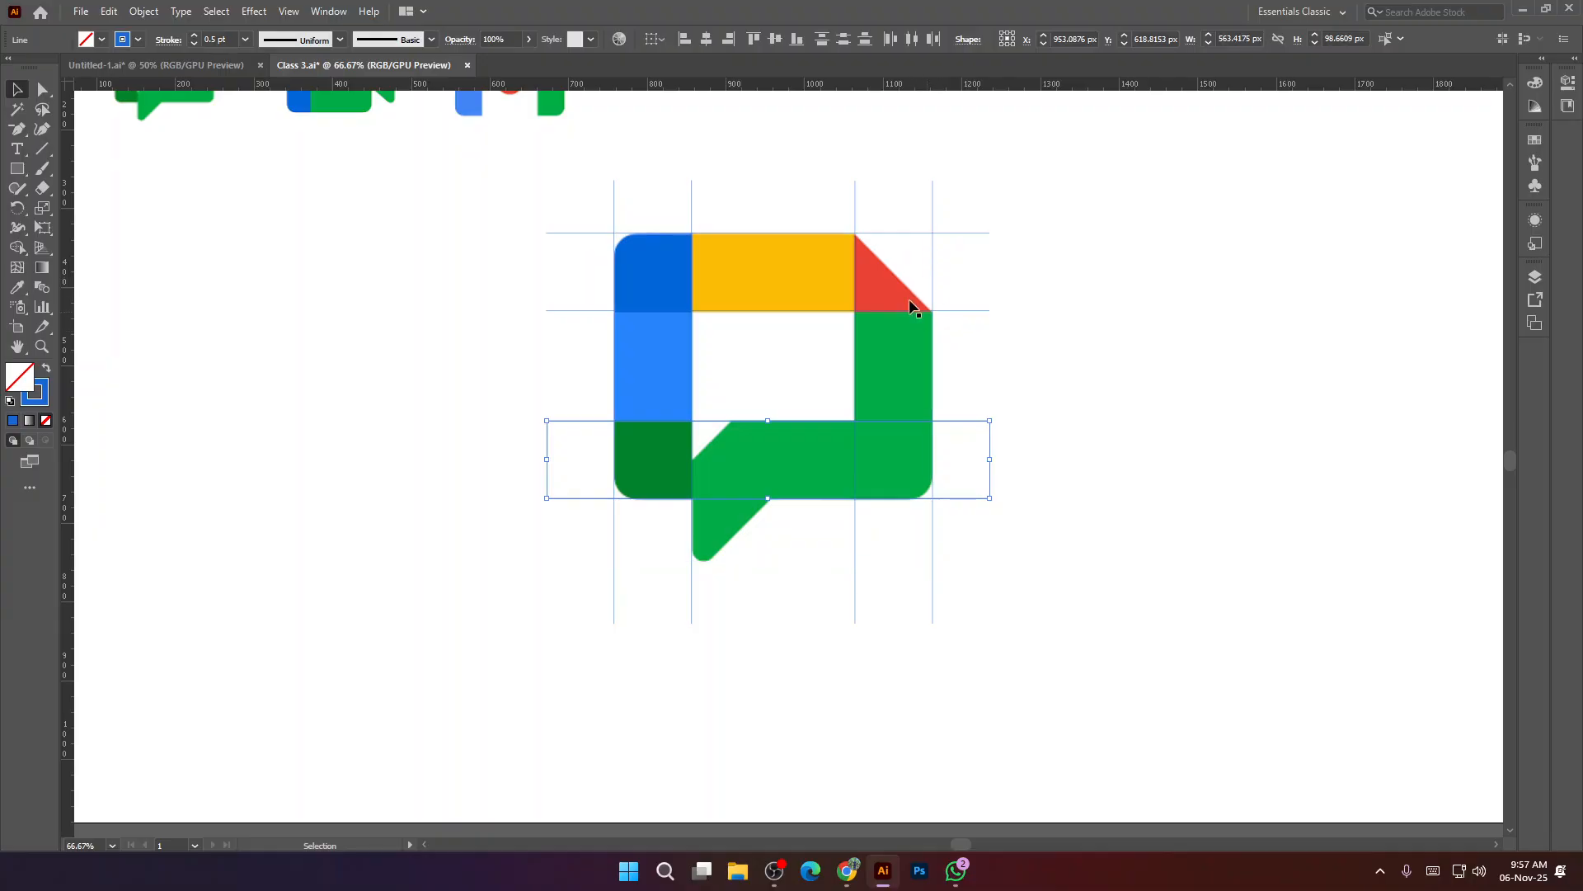
Draw a diagonal line about 127 px wide and 127 px high along the red triangle's slanted edge, extending past both corners.
alt+scroll(995, 276, up, 3)
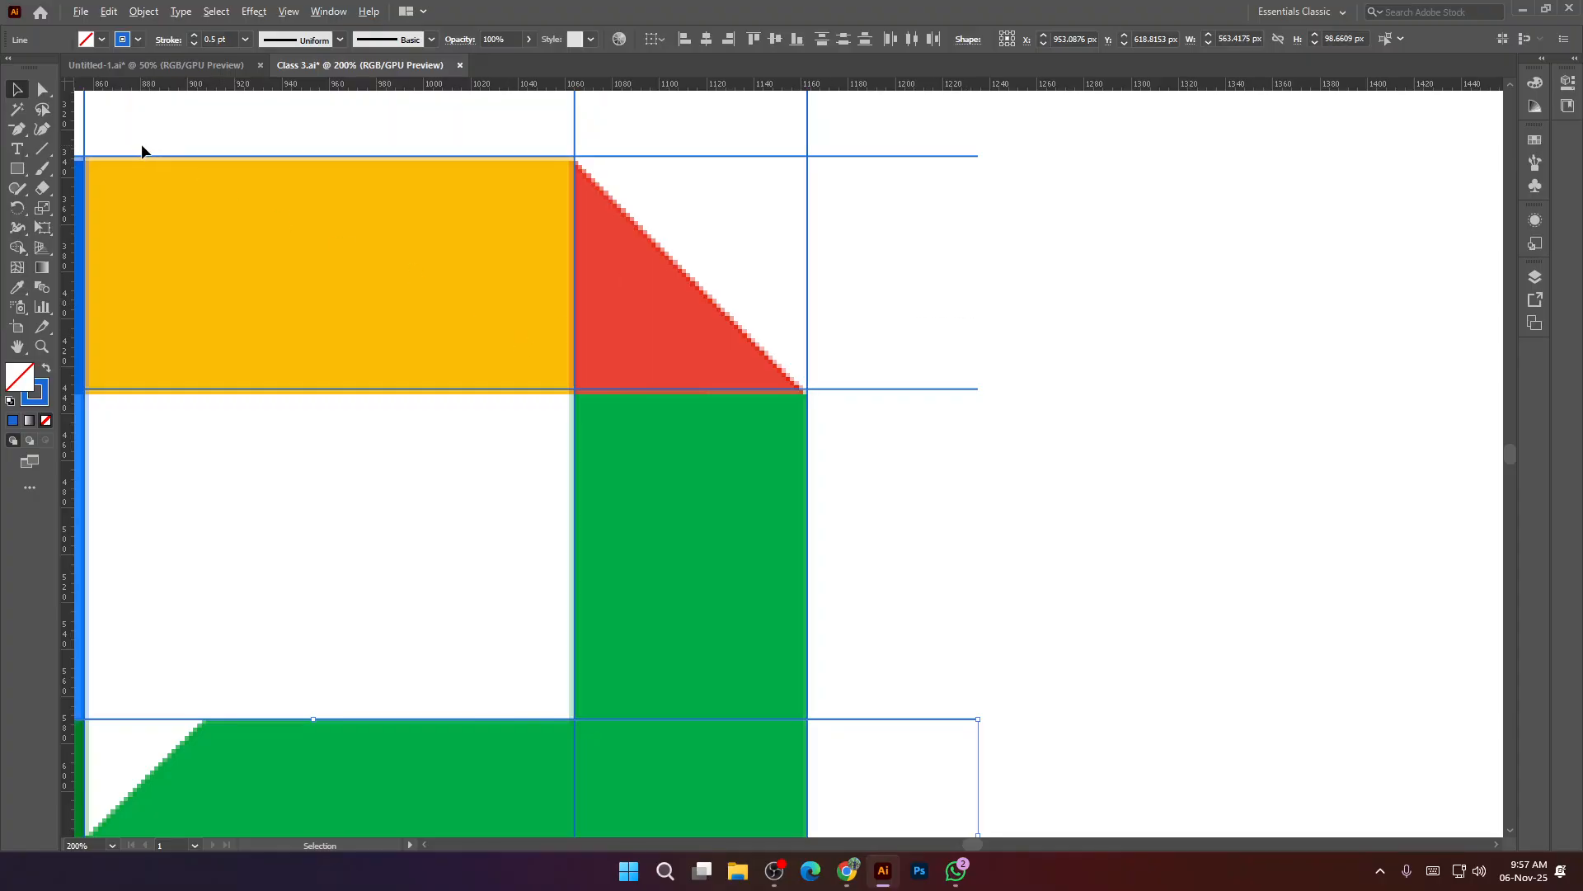
alt+scroll(142, 146, down, 1)
key(backslash)
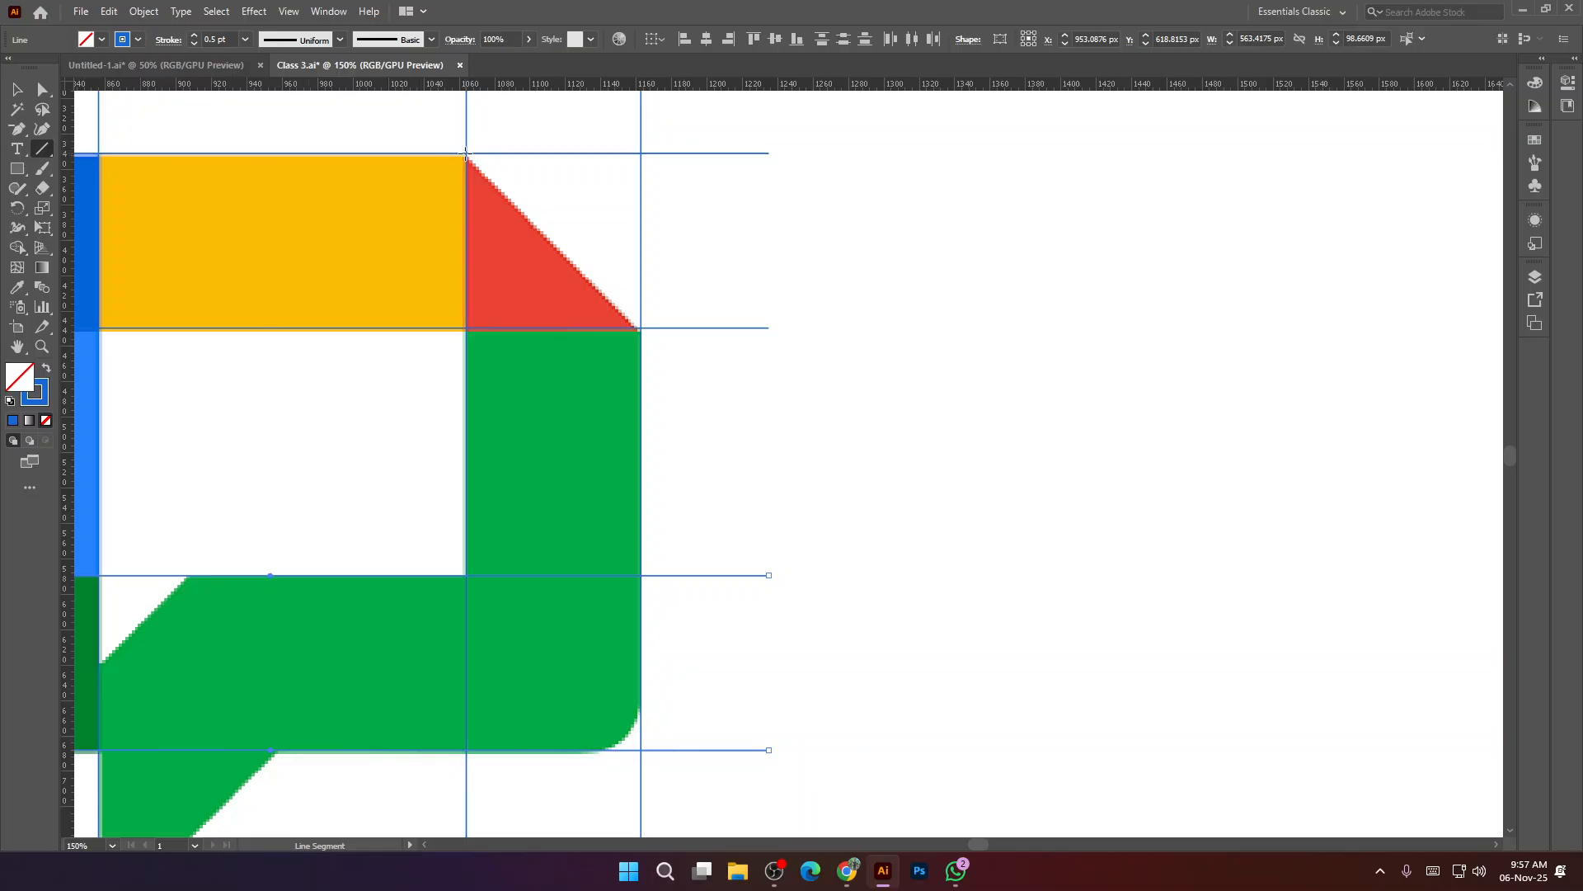
drag(440, 135, 671, 359)
scroll(493, 289, up, 2)
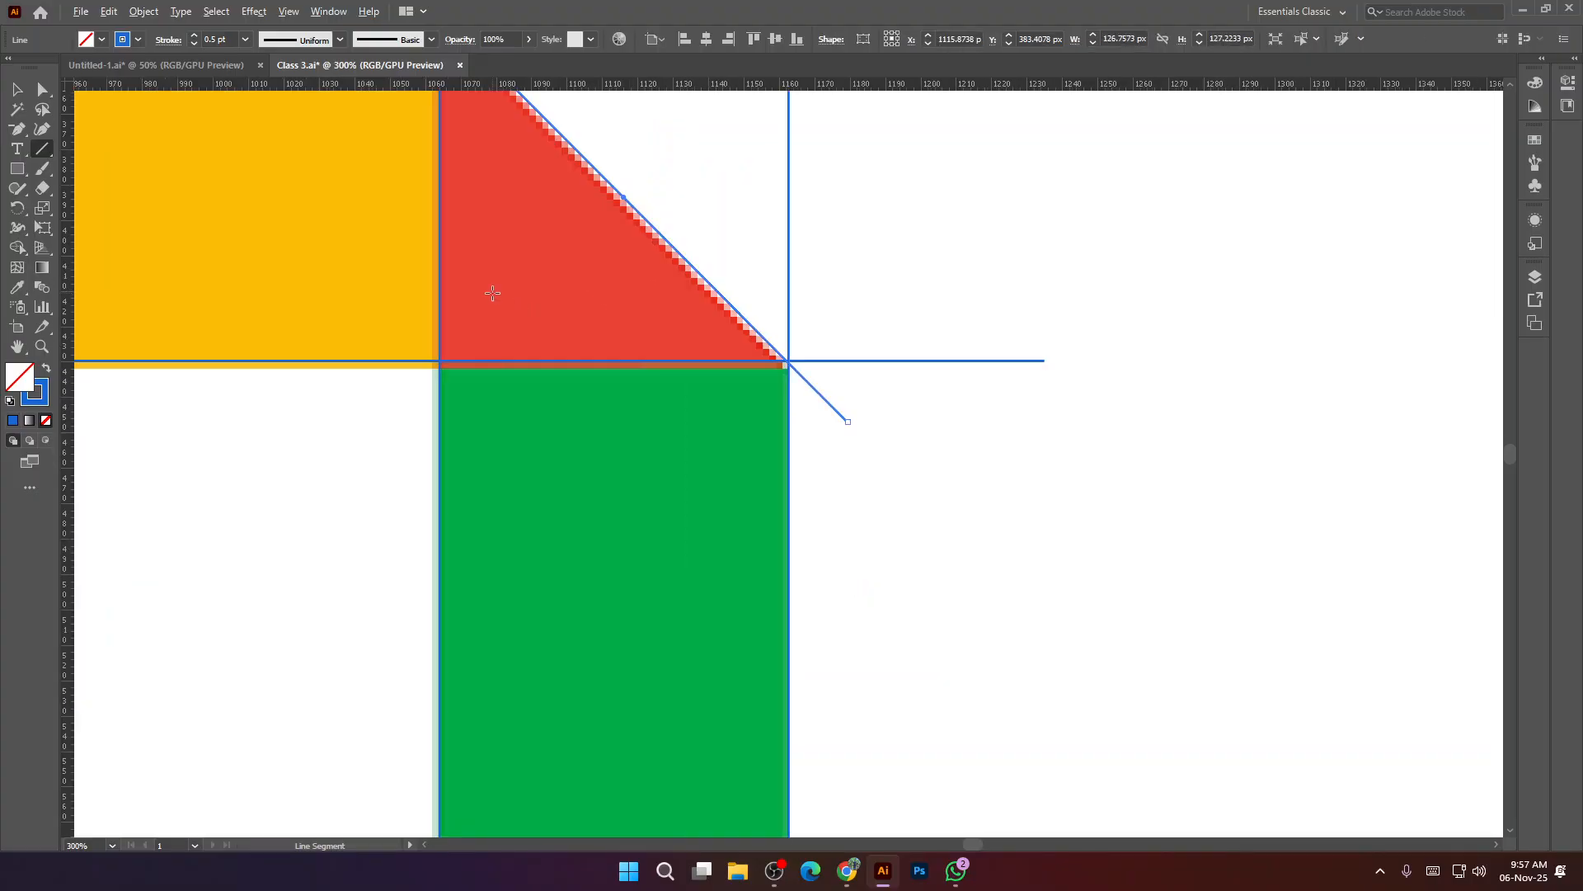
scroll(493, 289, up, 3)
Set the diagonal line's rotation to 315° and shift it slightly upward to meet the line intersections at the triangle's corners.
click(13, 89)
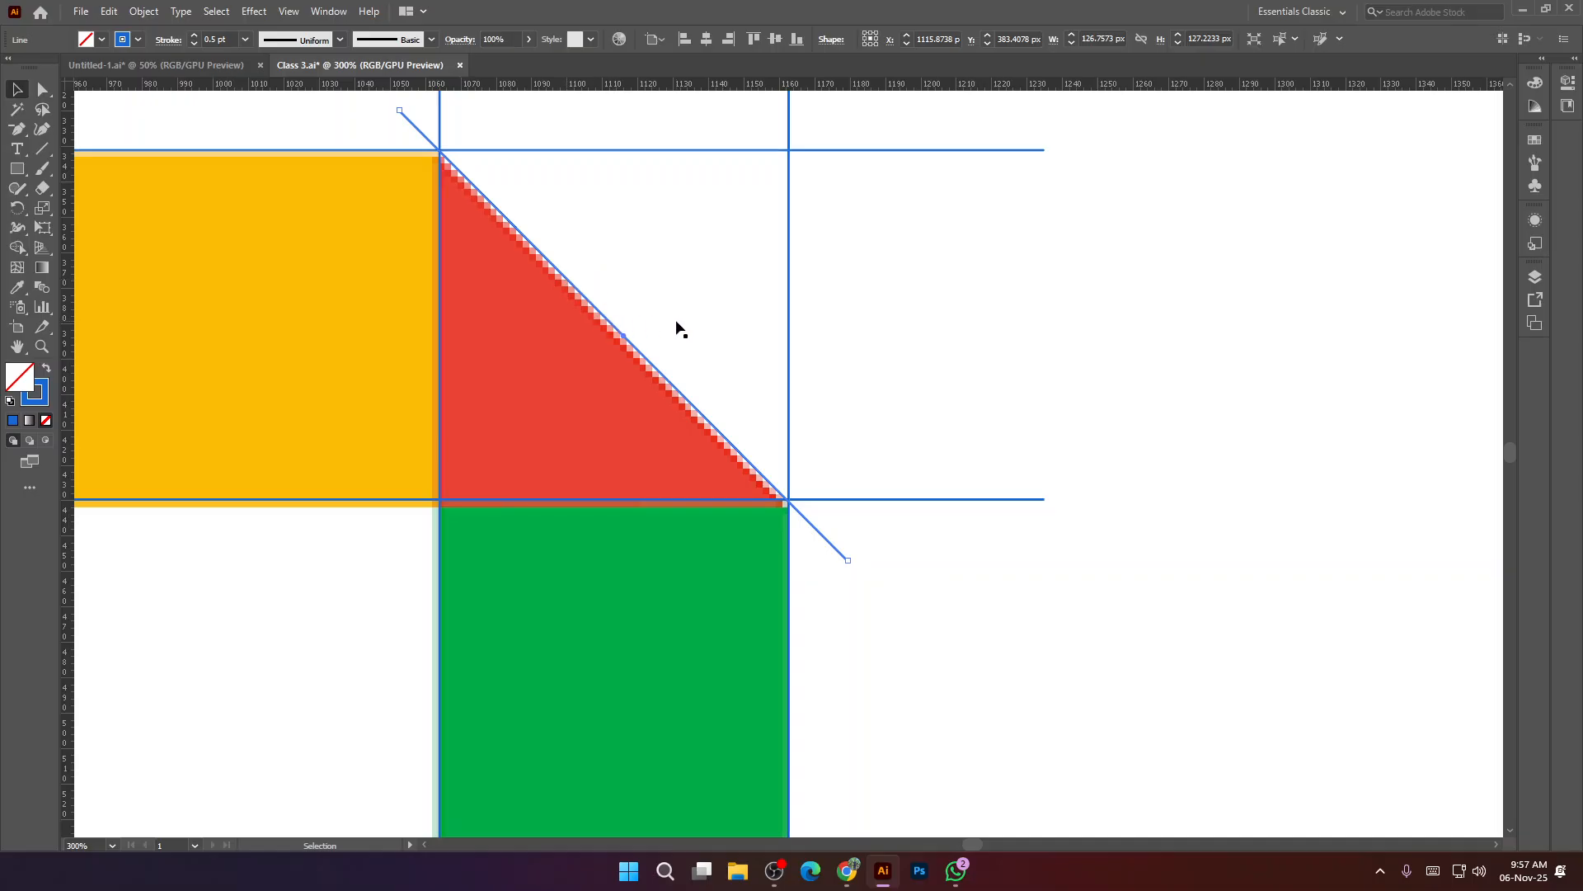
click(1568, 81)
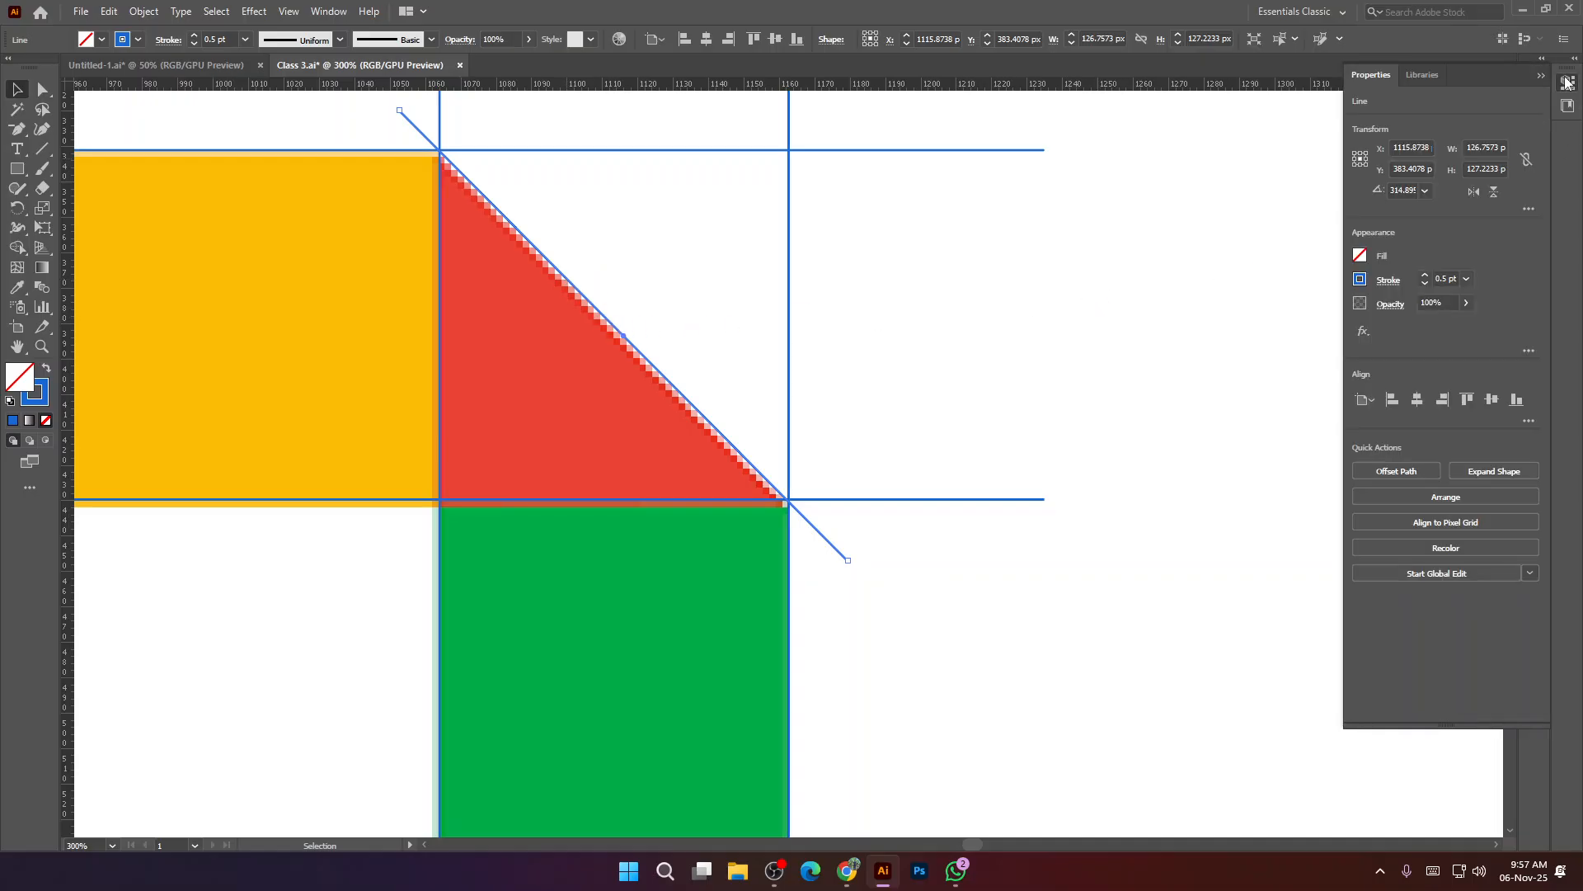
click(1404, 190)
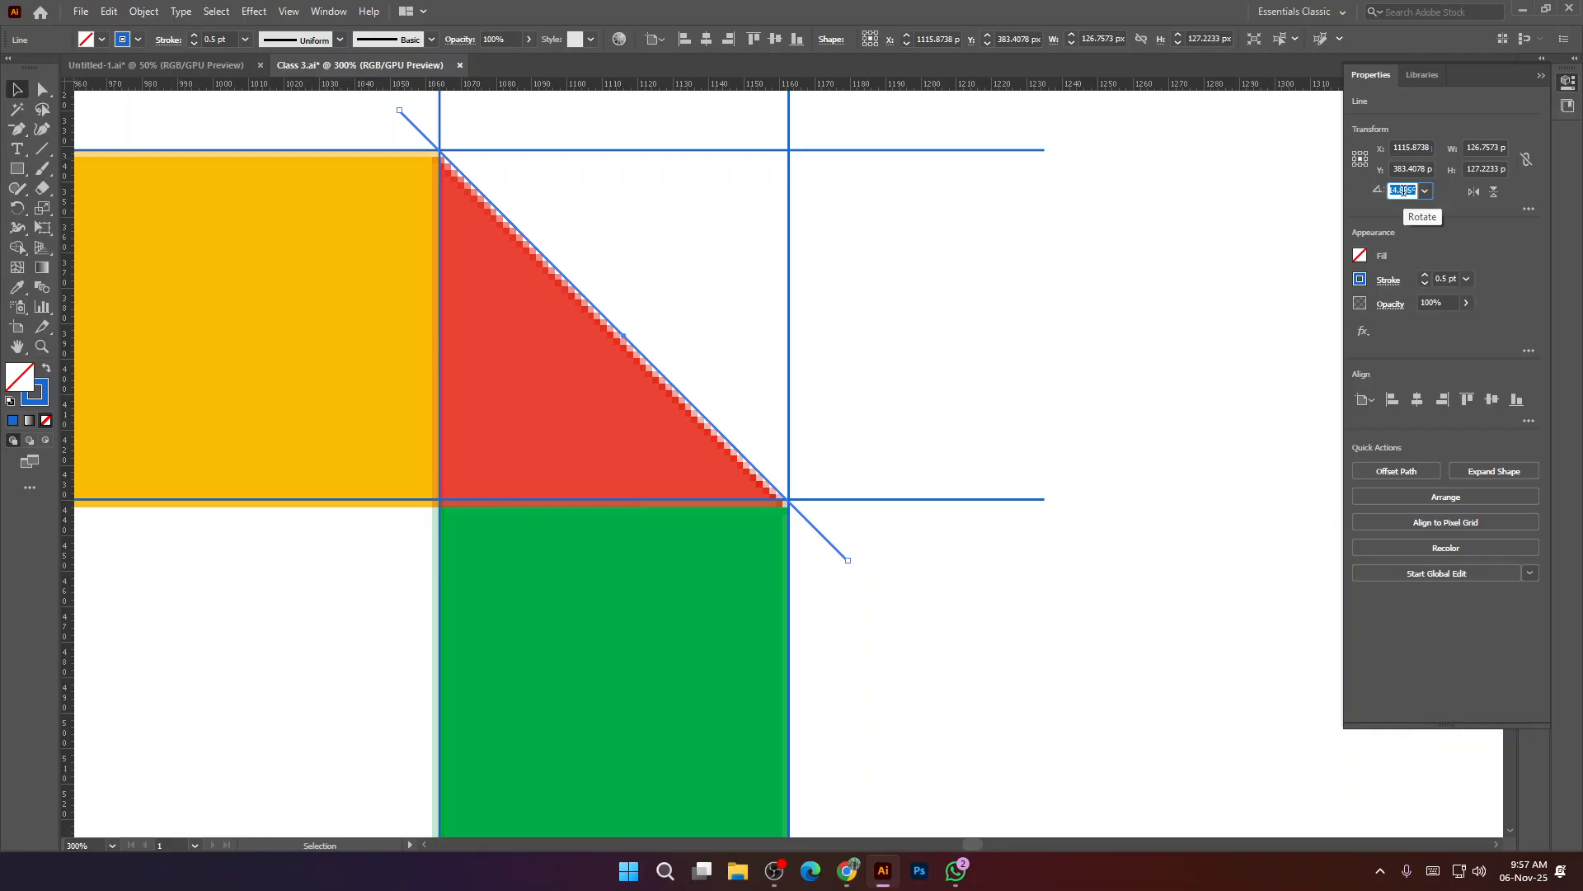
text(315)
key(Return)
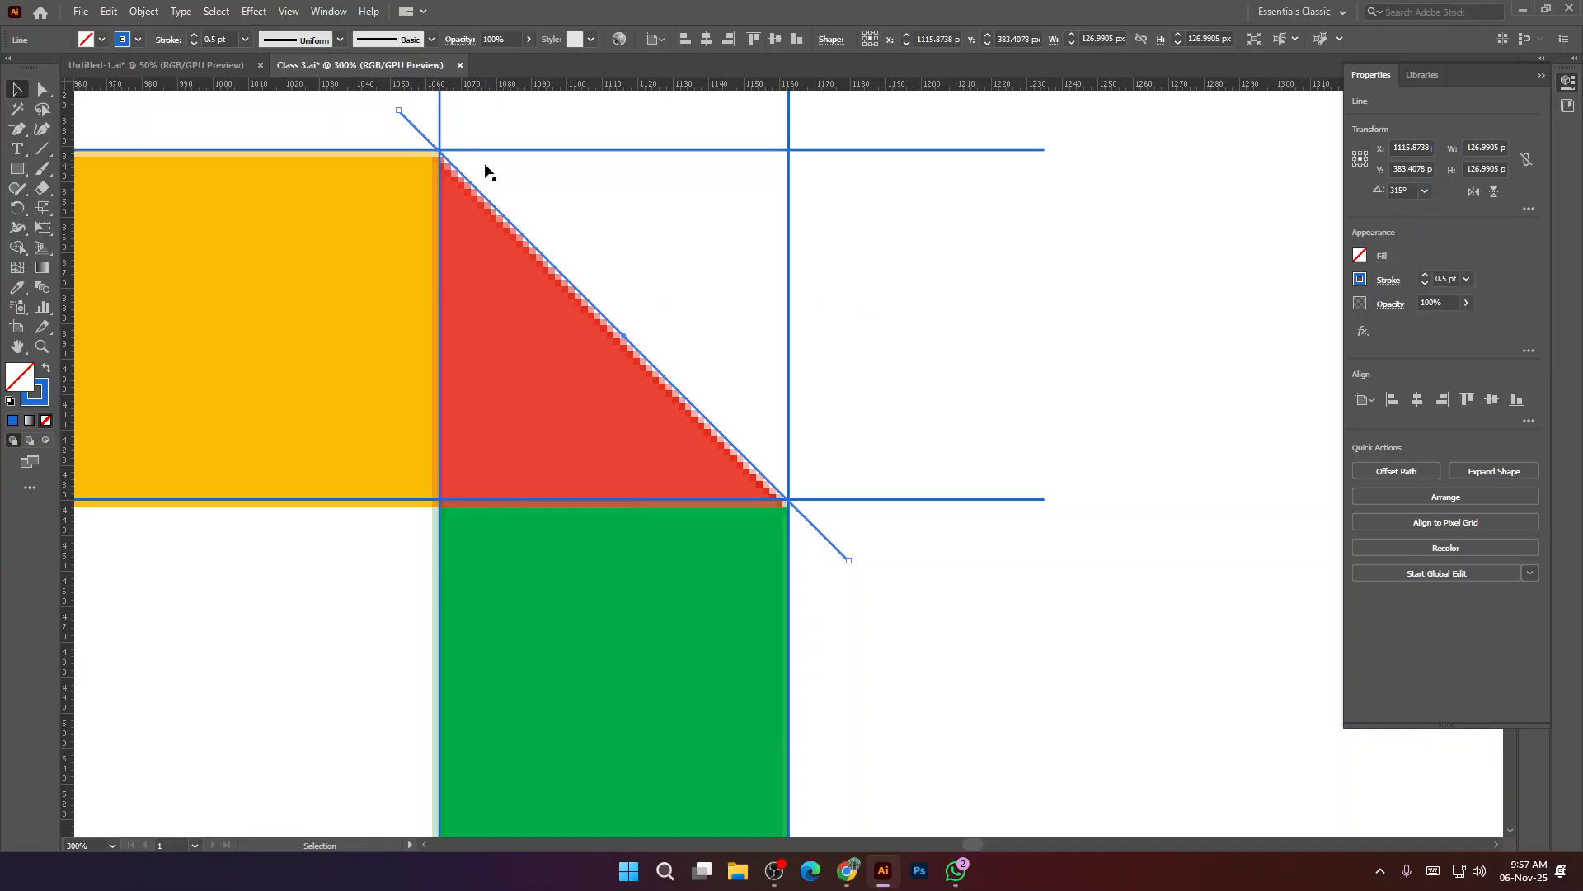
scroll(436, 138, up, 3)
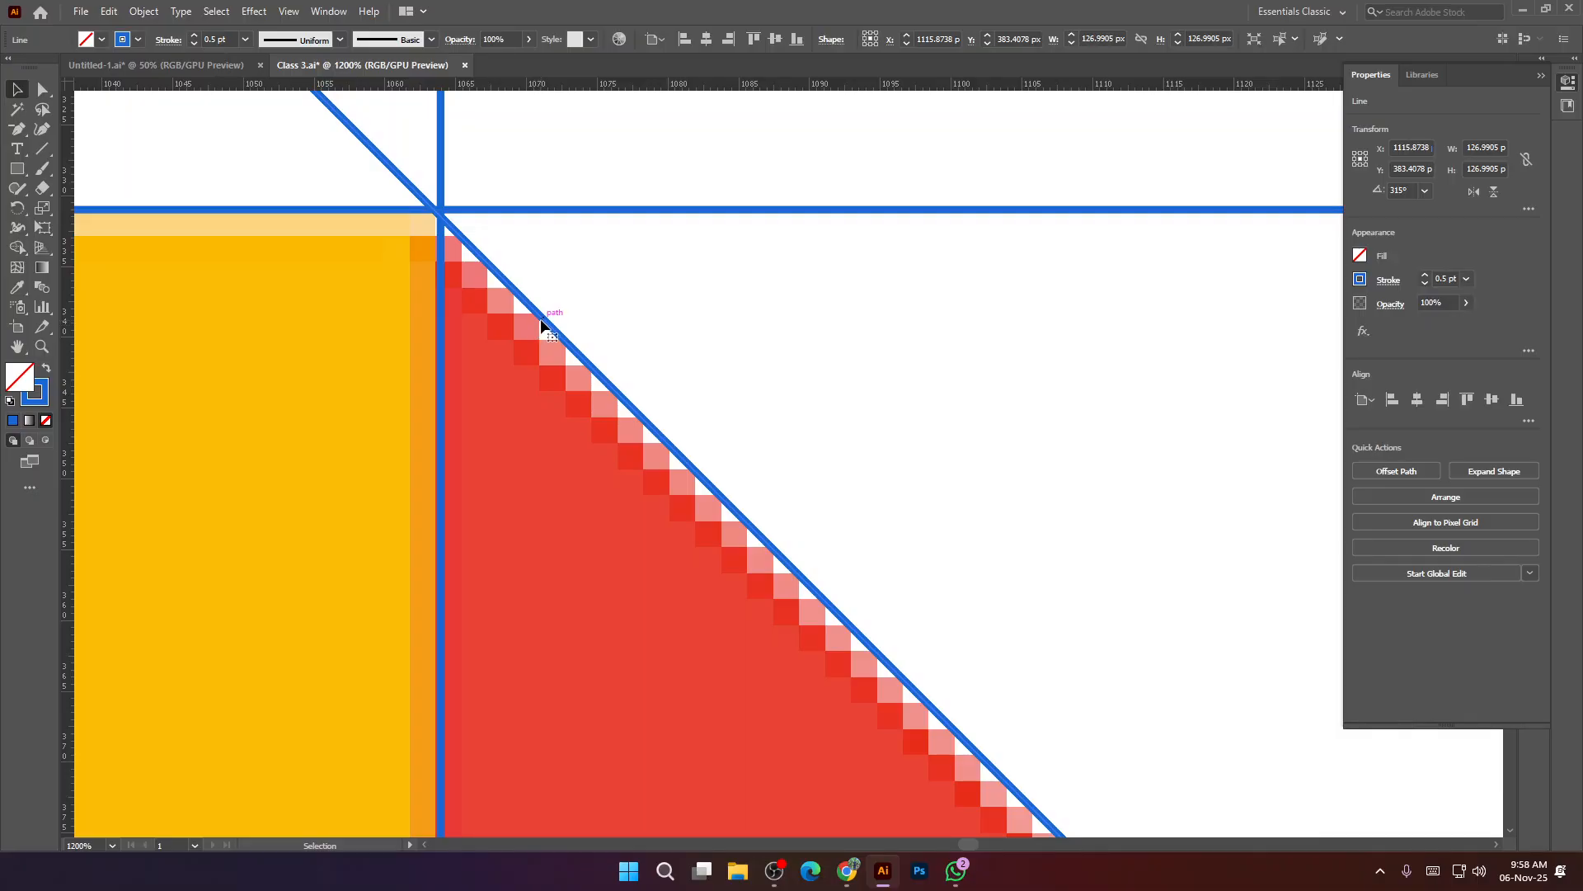
drag(542, 324, 542, 316)
scroll(542, 315, down, 7)
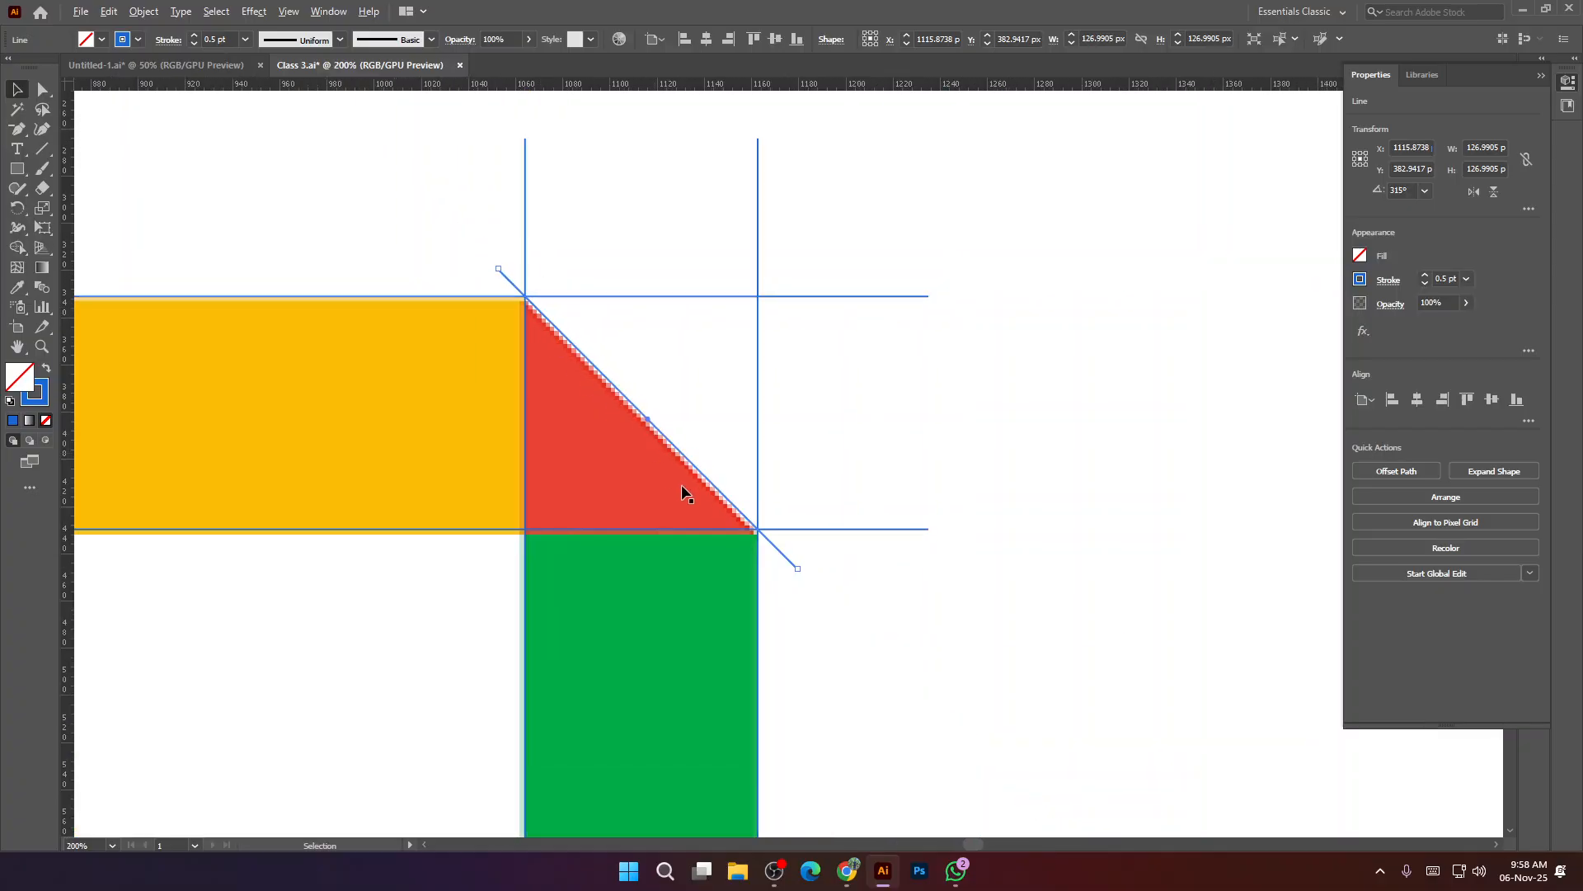
Examine the diagonal line's alignment with the red triangle's slanted edge and its corner intersections.
scroll(742, 530, up, 7)
scroll(793, 536, down, 7)
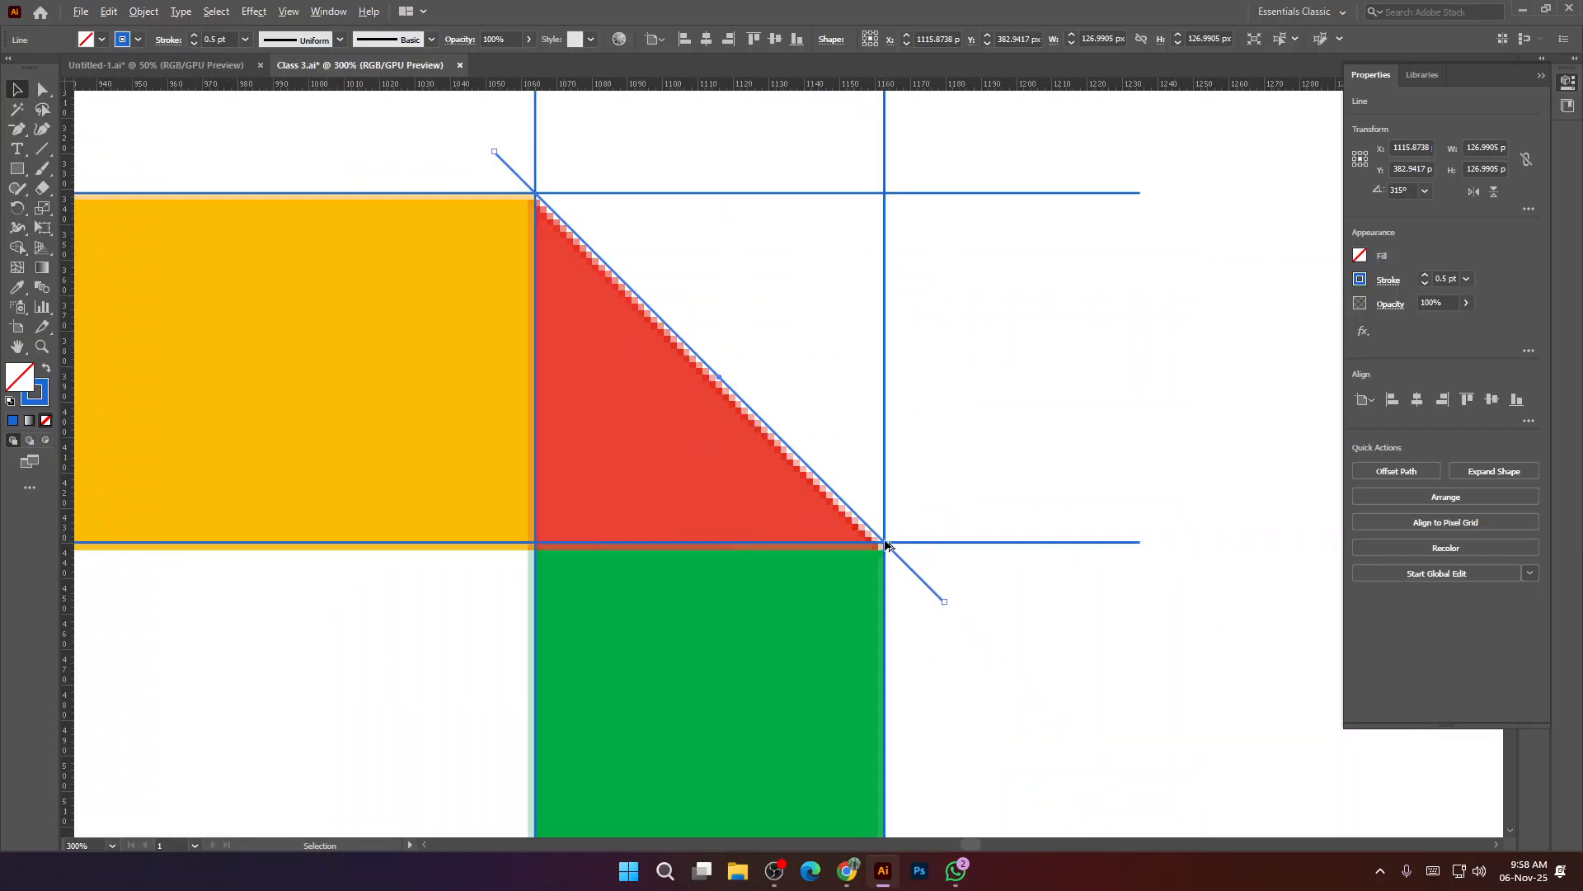
scroll(821, 536, down, 2)
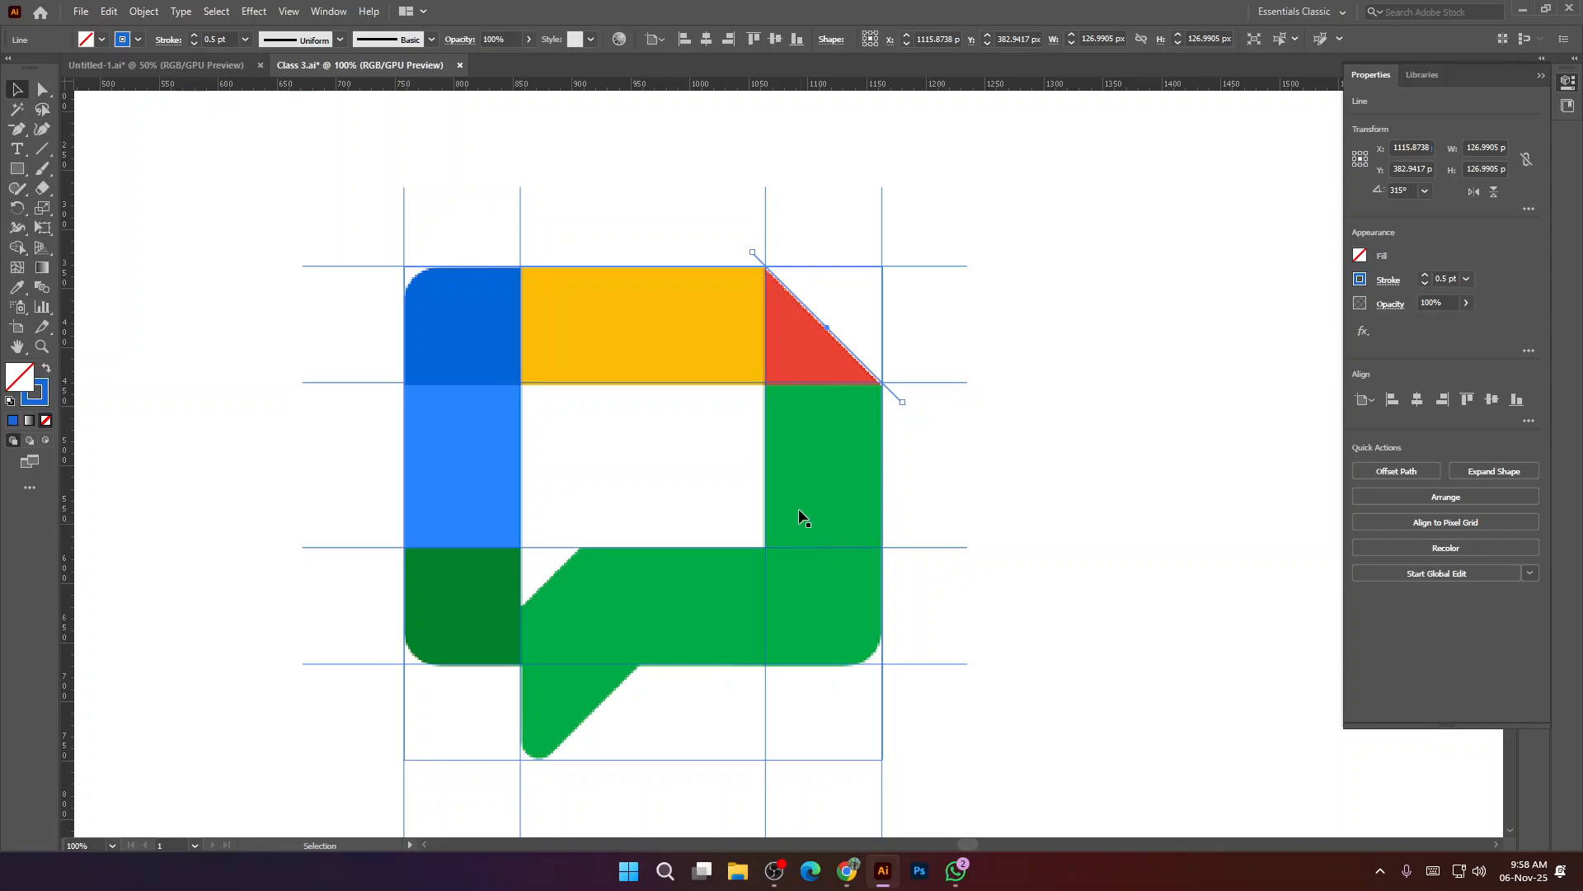
scroll(793, 383, up, 5)
scroll(850, 359, up, 2)
scroll(932, 363, up, 3)
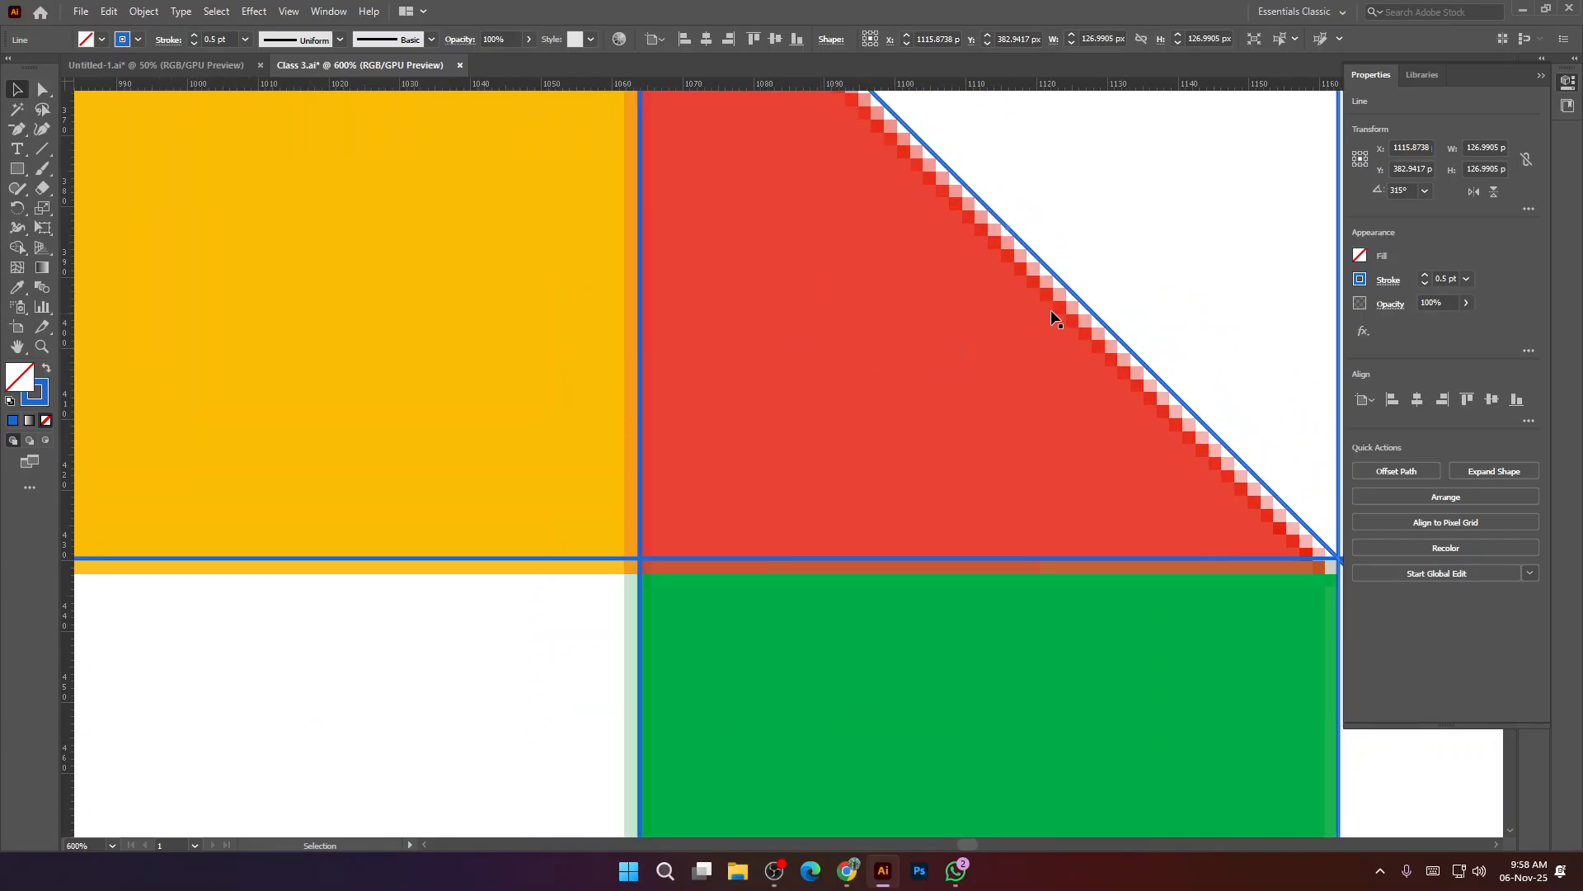
scroll(513, 400, up, 1)
scroll(513, 393, up, 8)
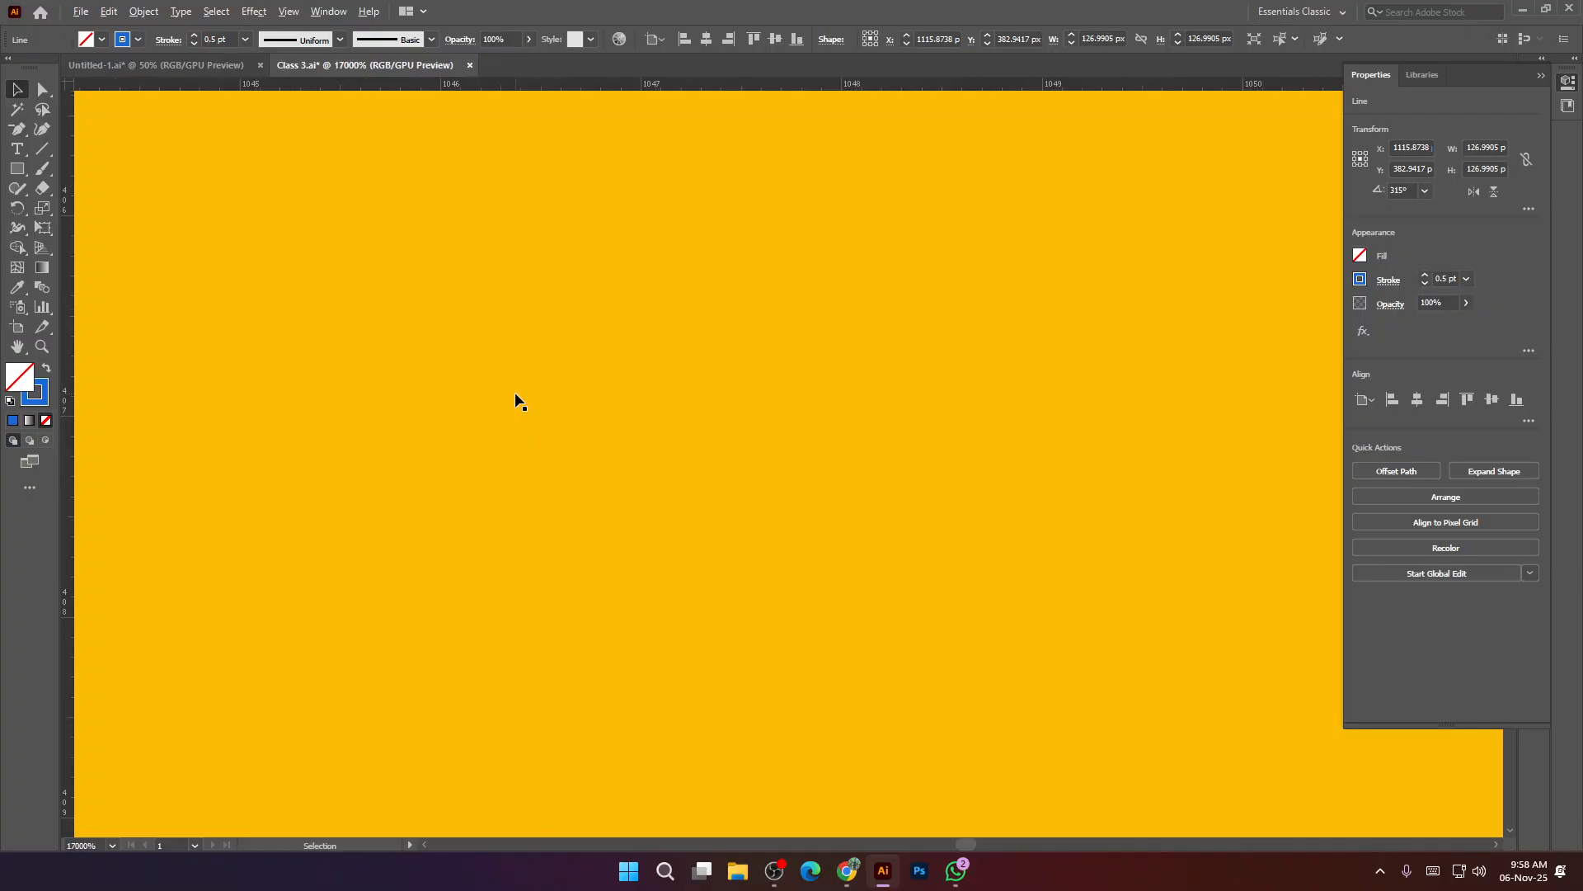
scroll(523, 406, down, 8)
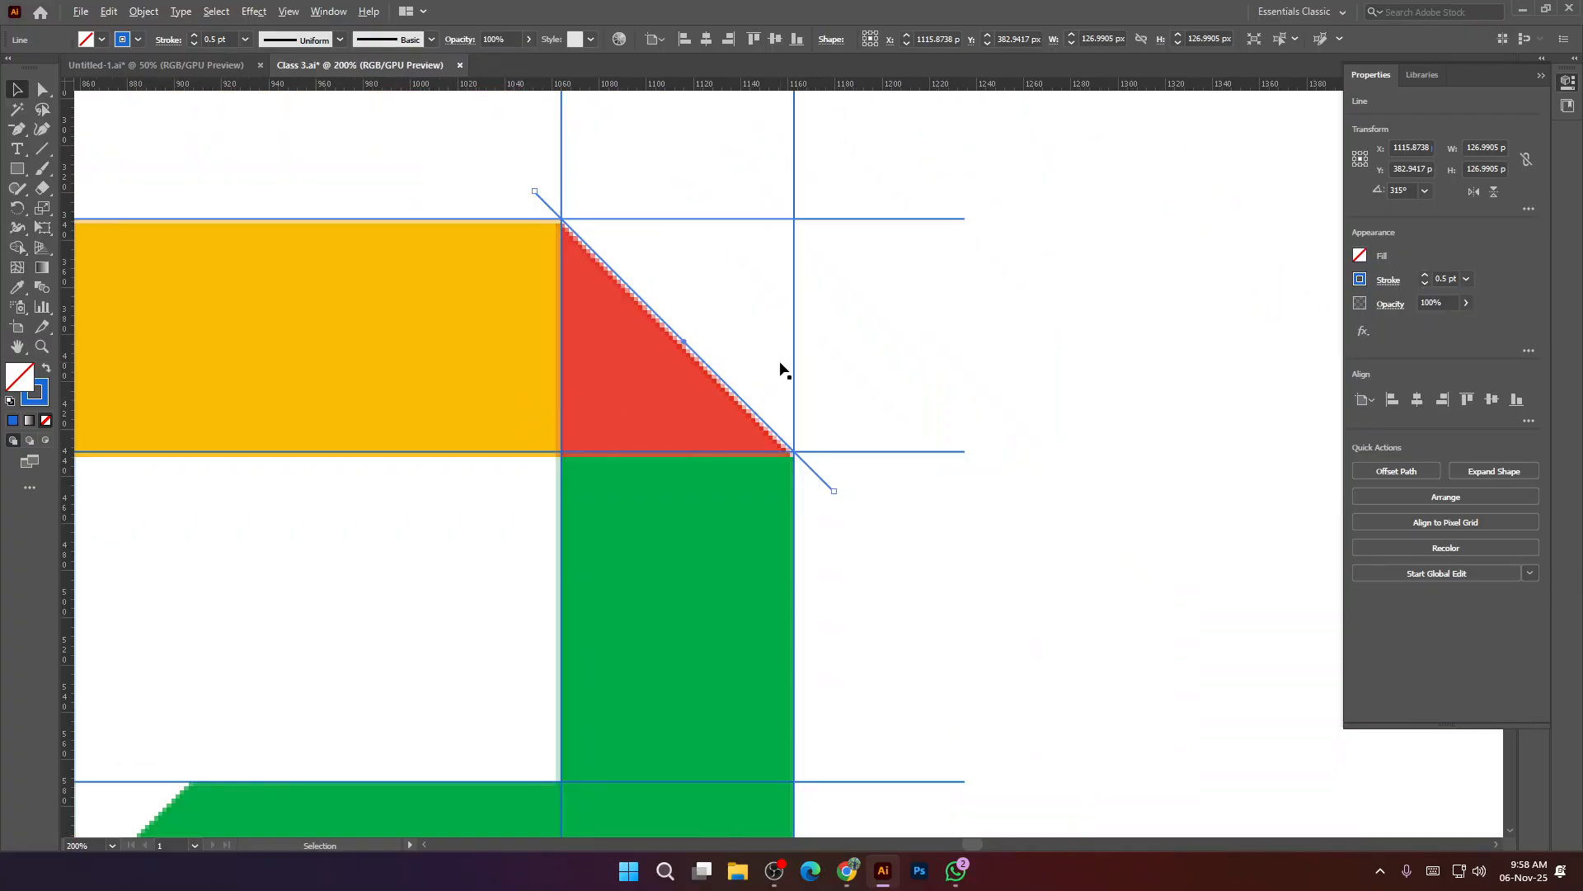
scroll(710, 367, up, 3)
scroll(709, 378, up, 1)
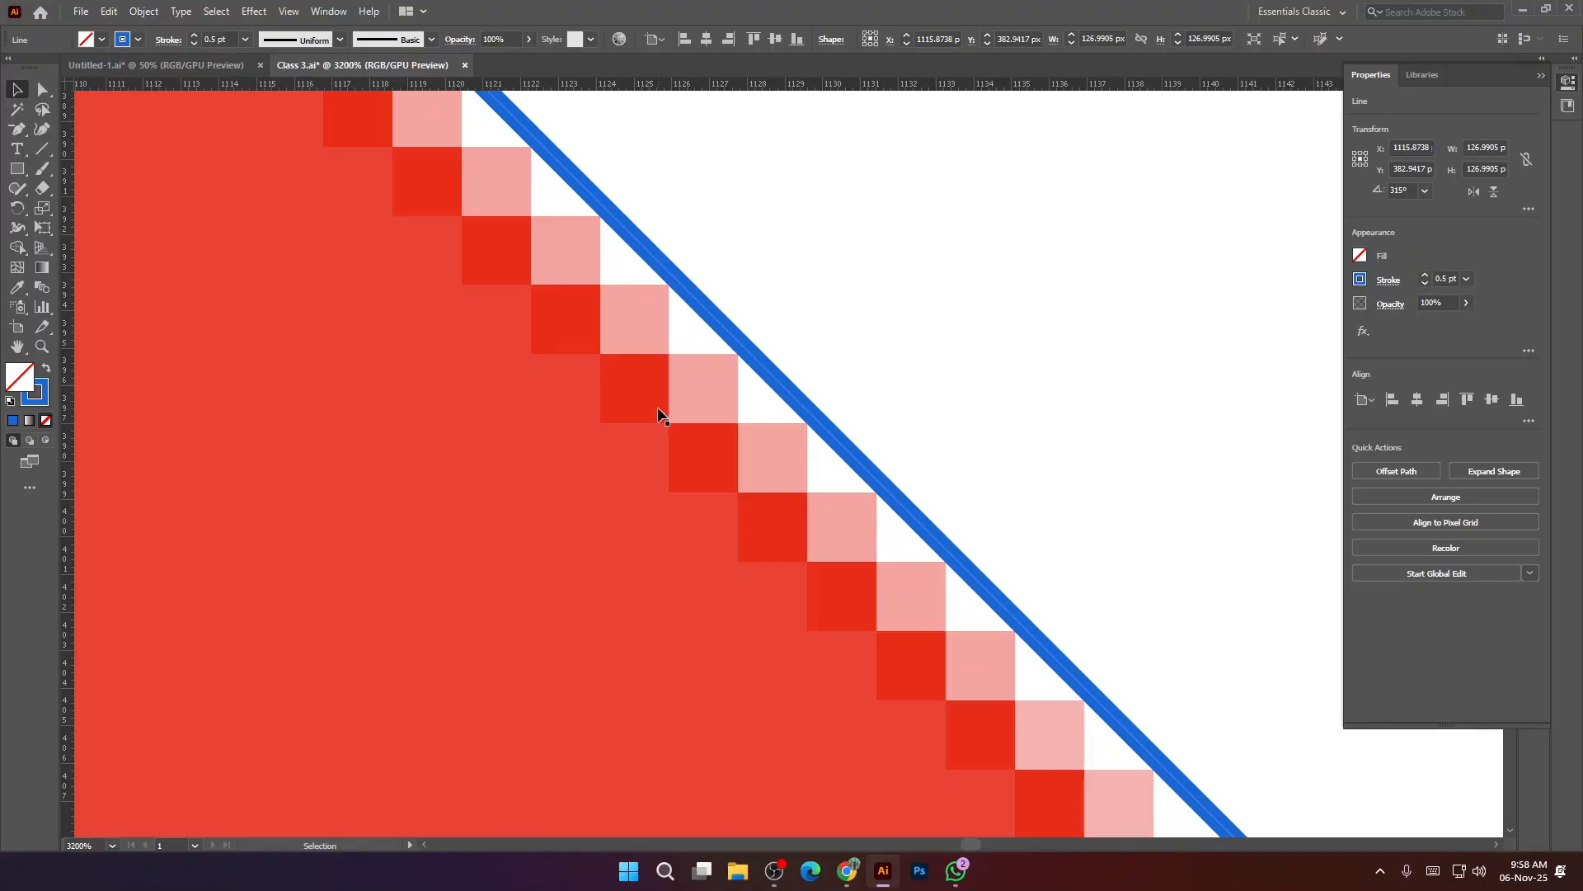
scroll(656, 407, down, 14)
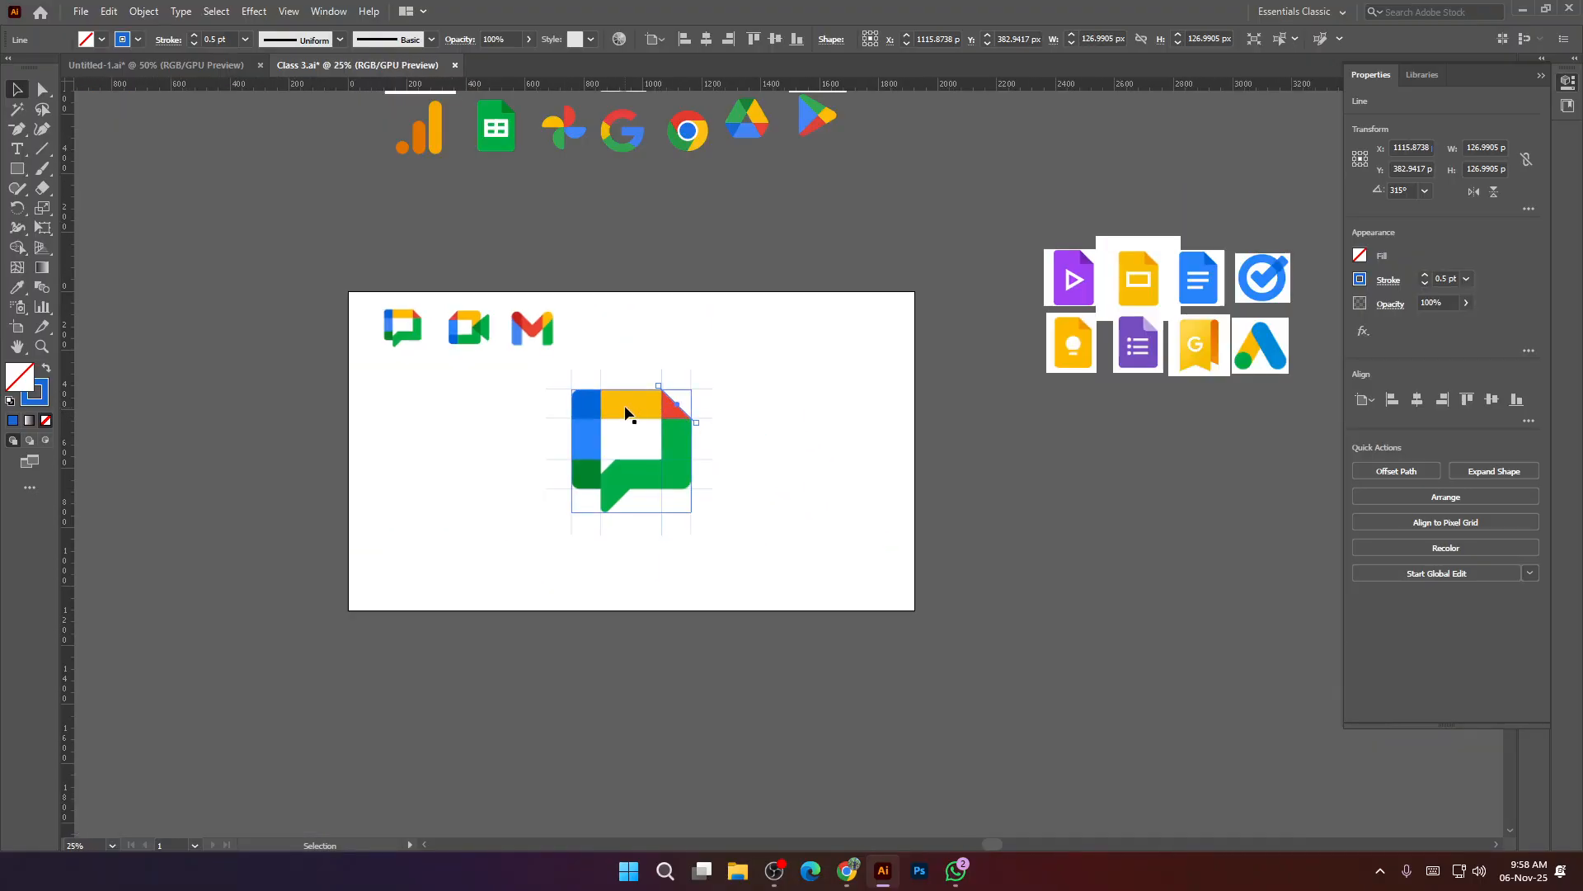
Select the logo image, try enlarging it proportionally to about 1840 px wide, and undo the scaling.
click(623, 405)
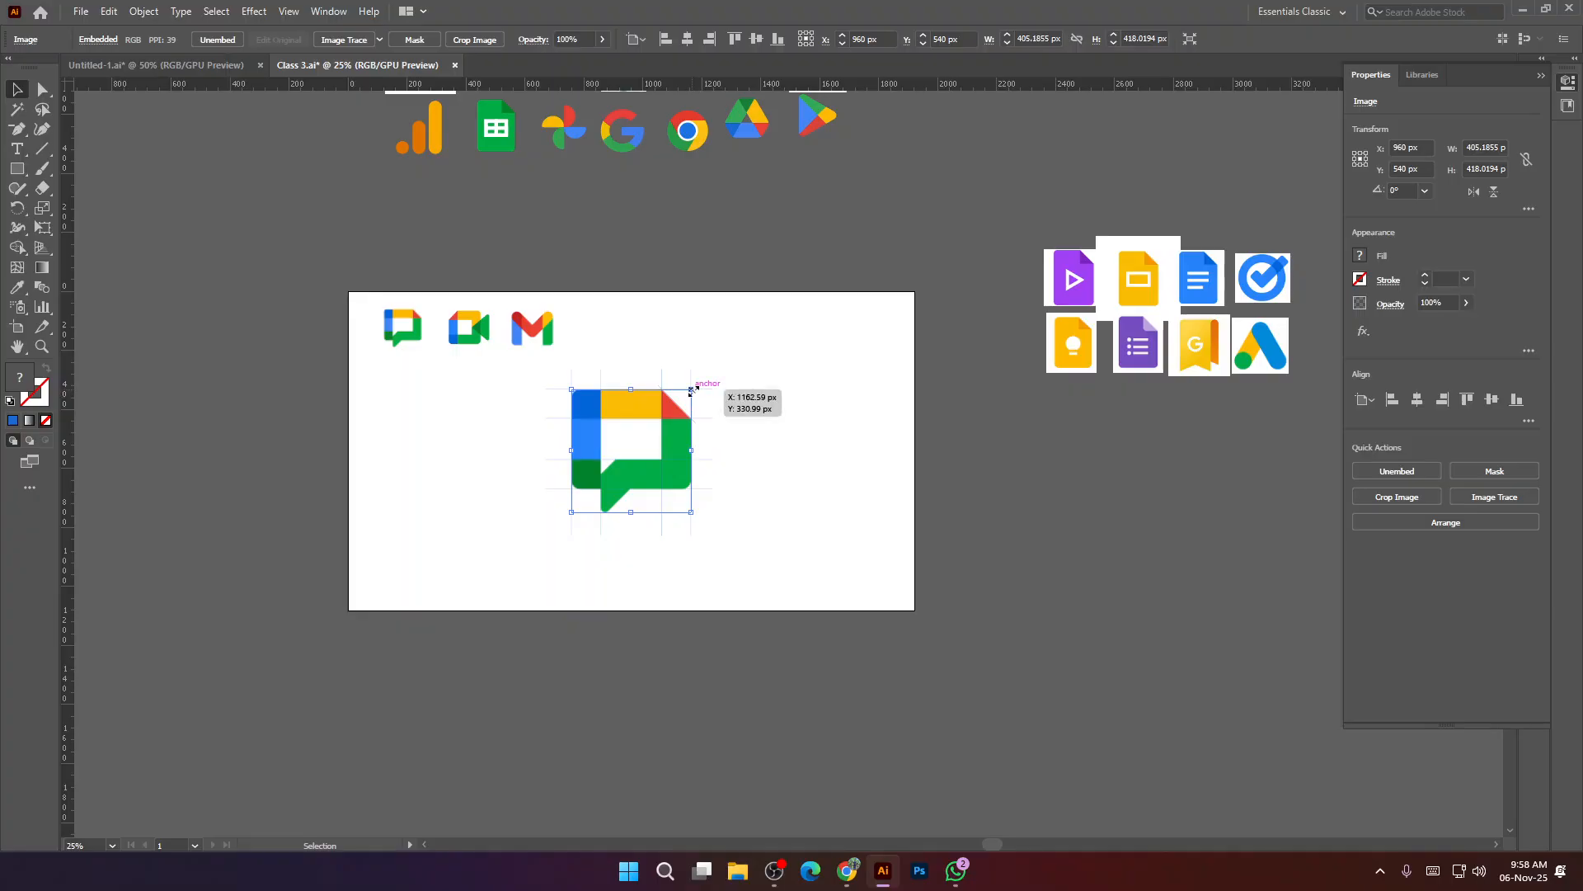
drag(691, 390, 902, 172)
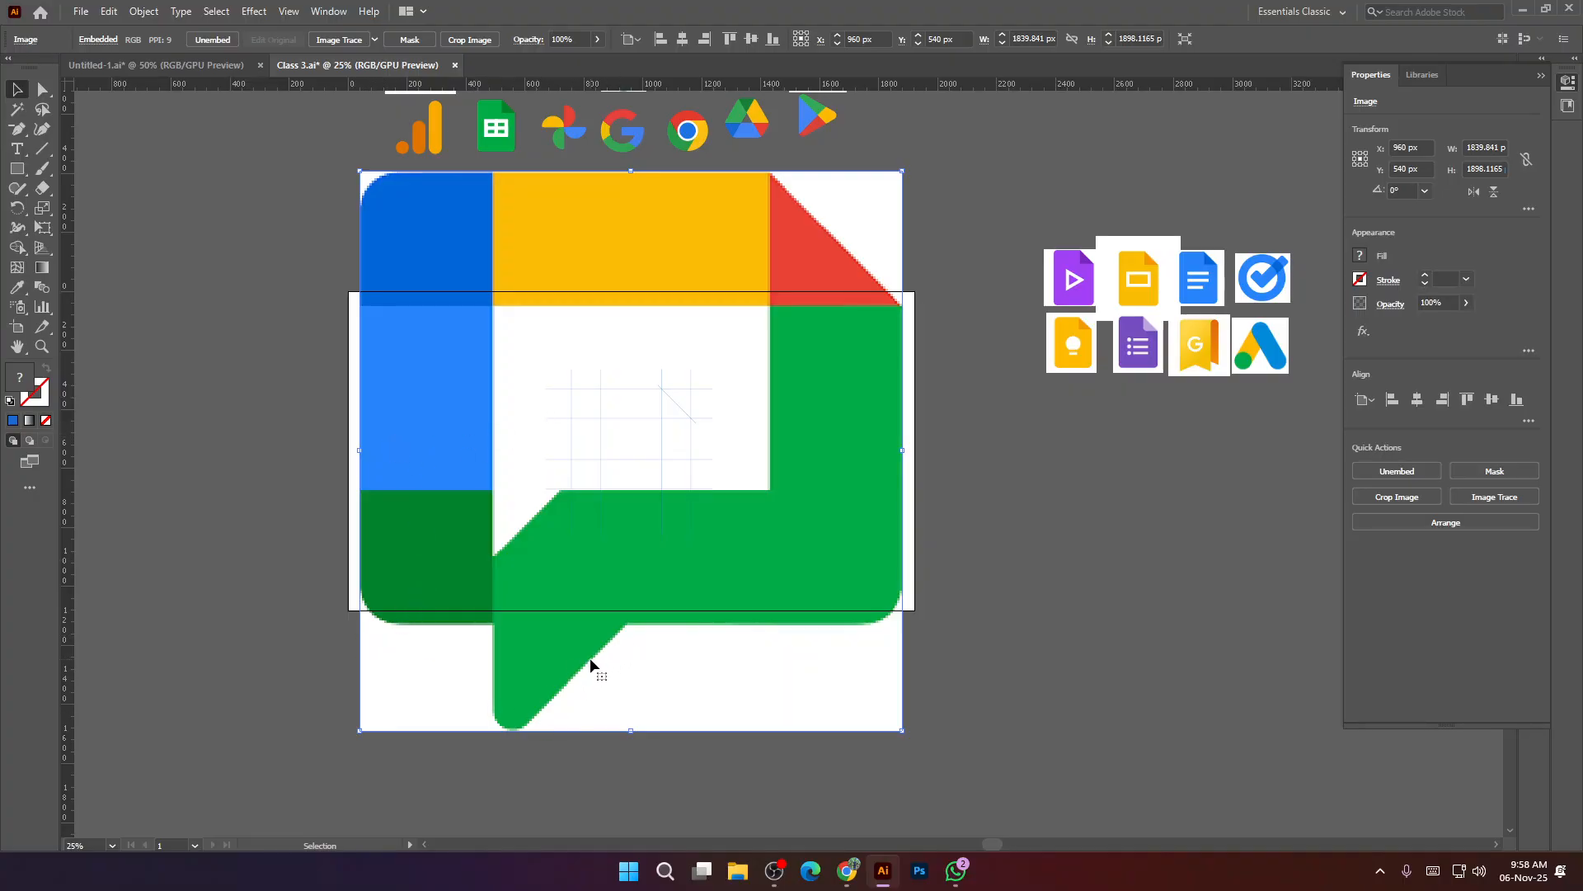
key(ctrl+z)
Save the document and lock the selected logo image in place.
key(ctrl+s)
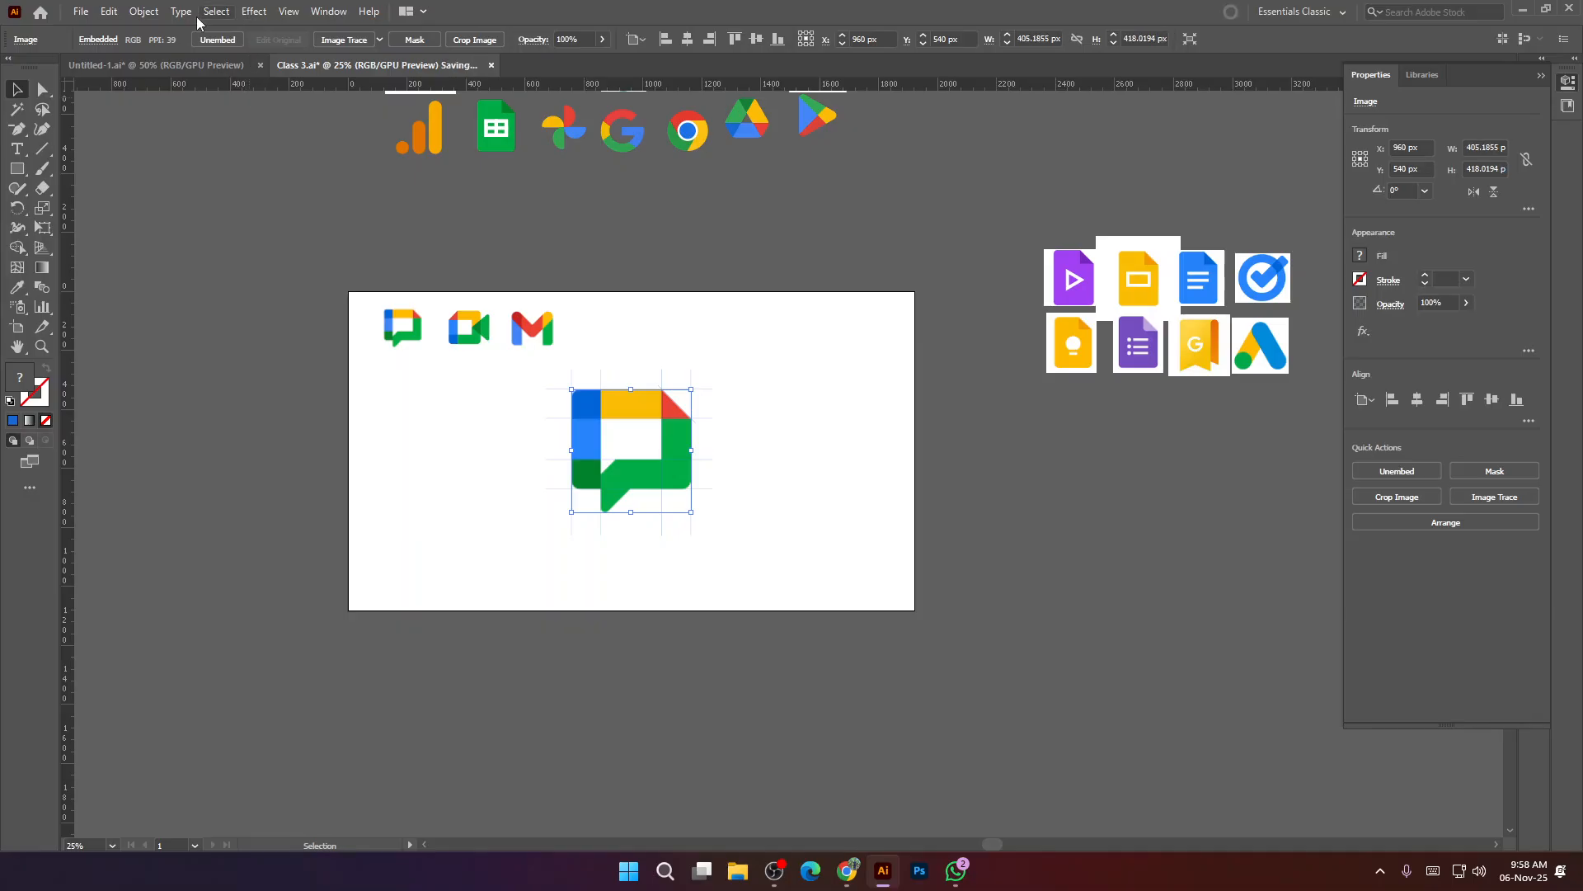
click(147, 11)
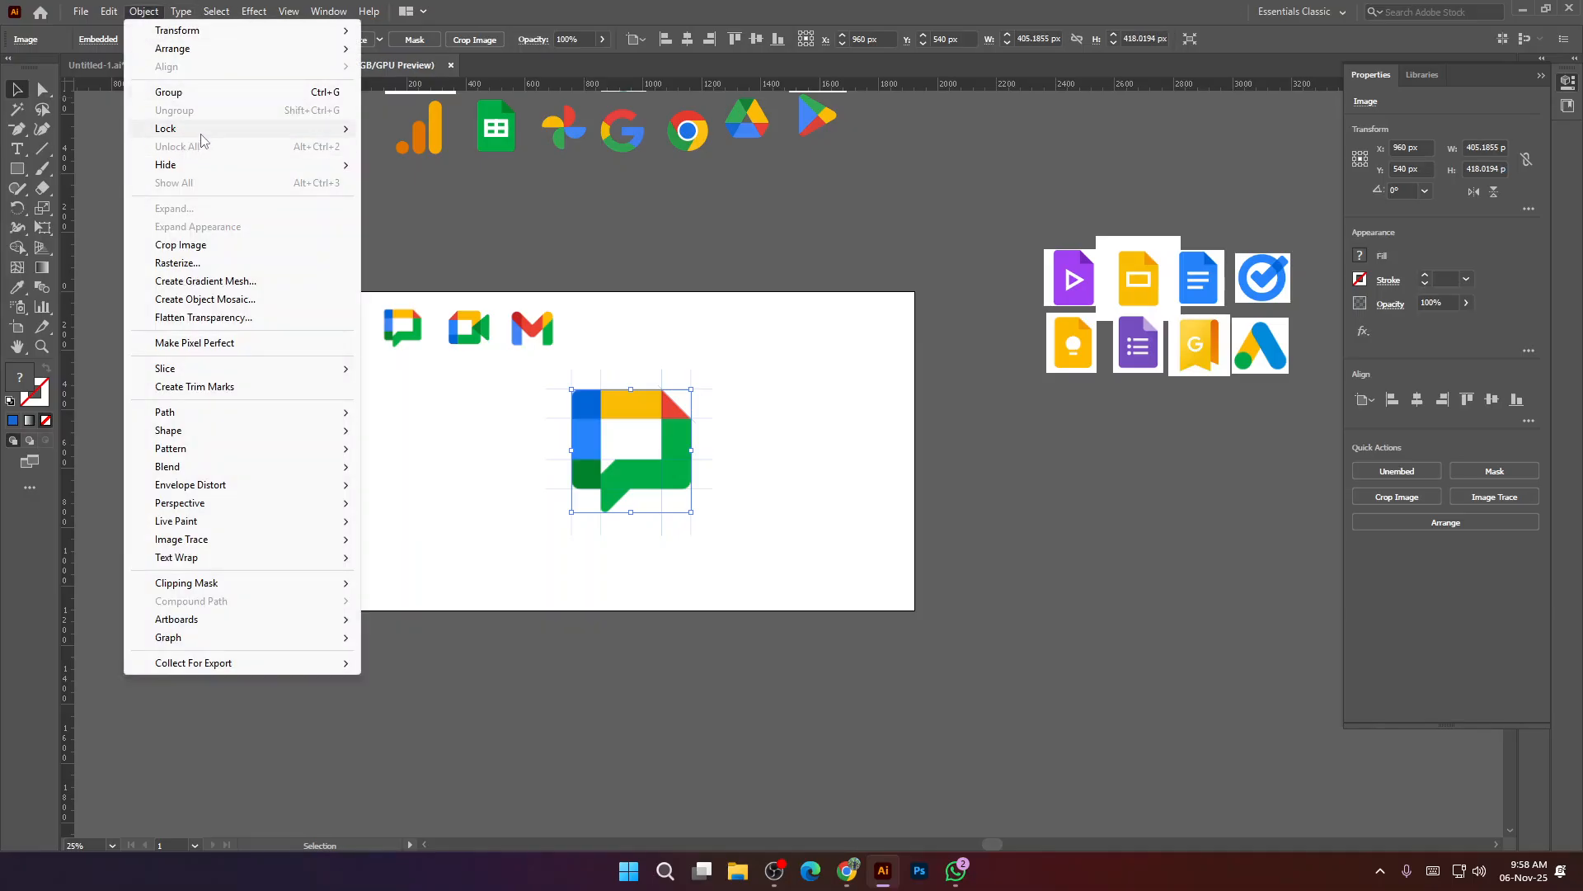
mouse_move(308, 132)
click(395, 132)
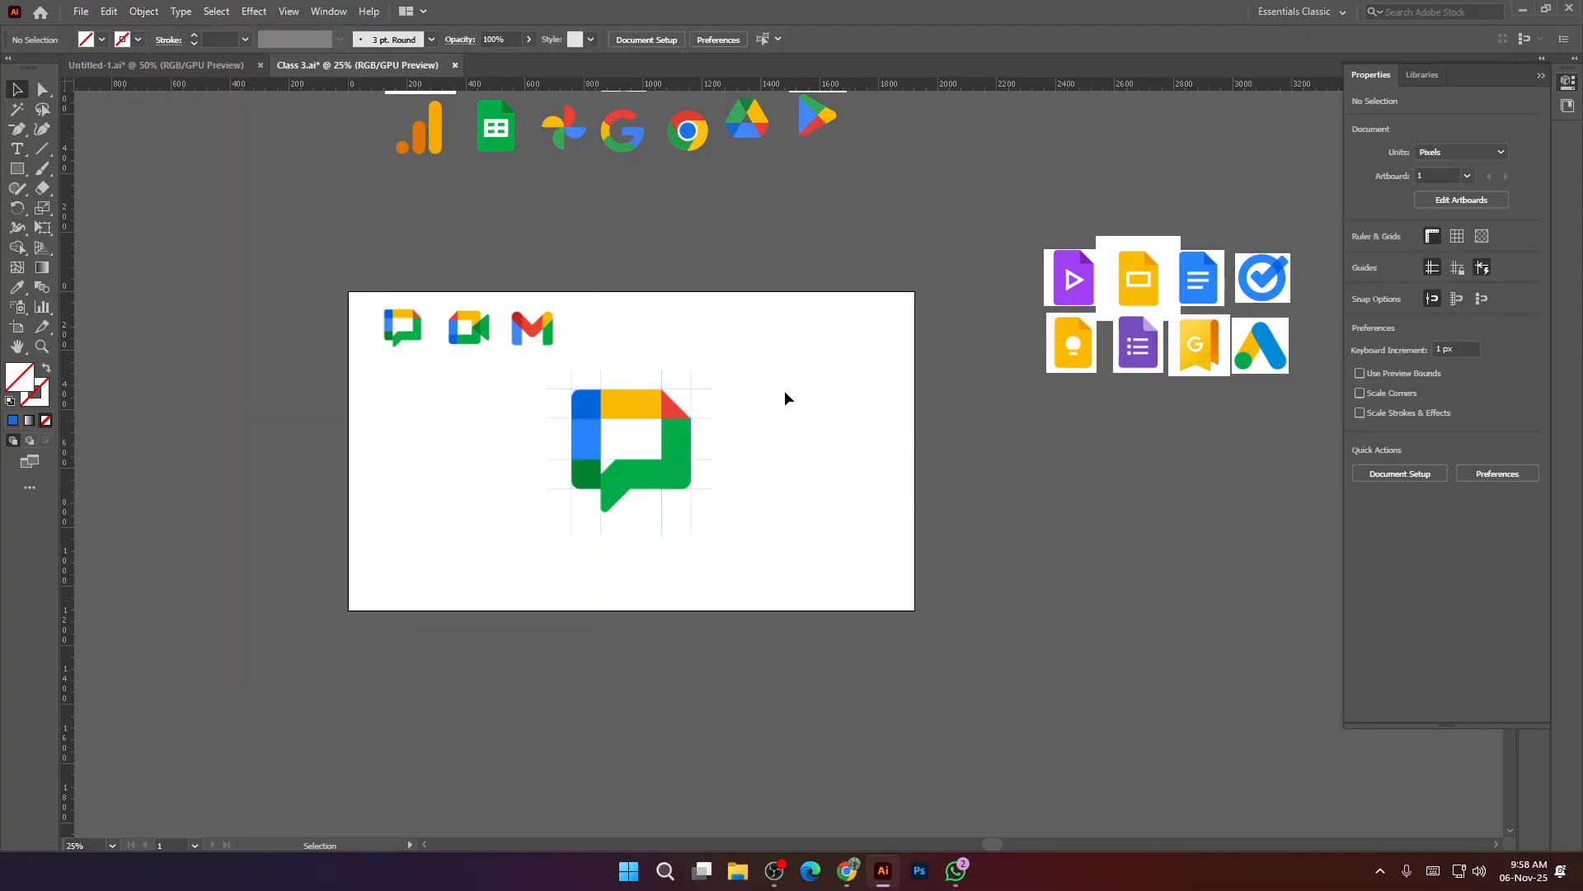
scroll(605, 470, up, 3)
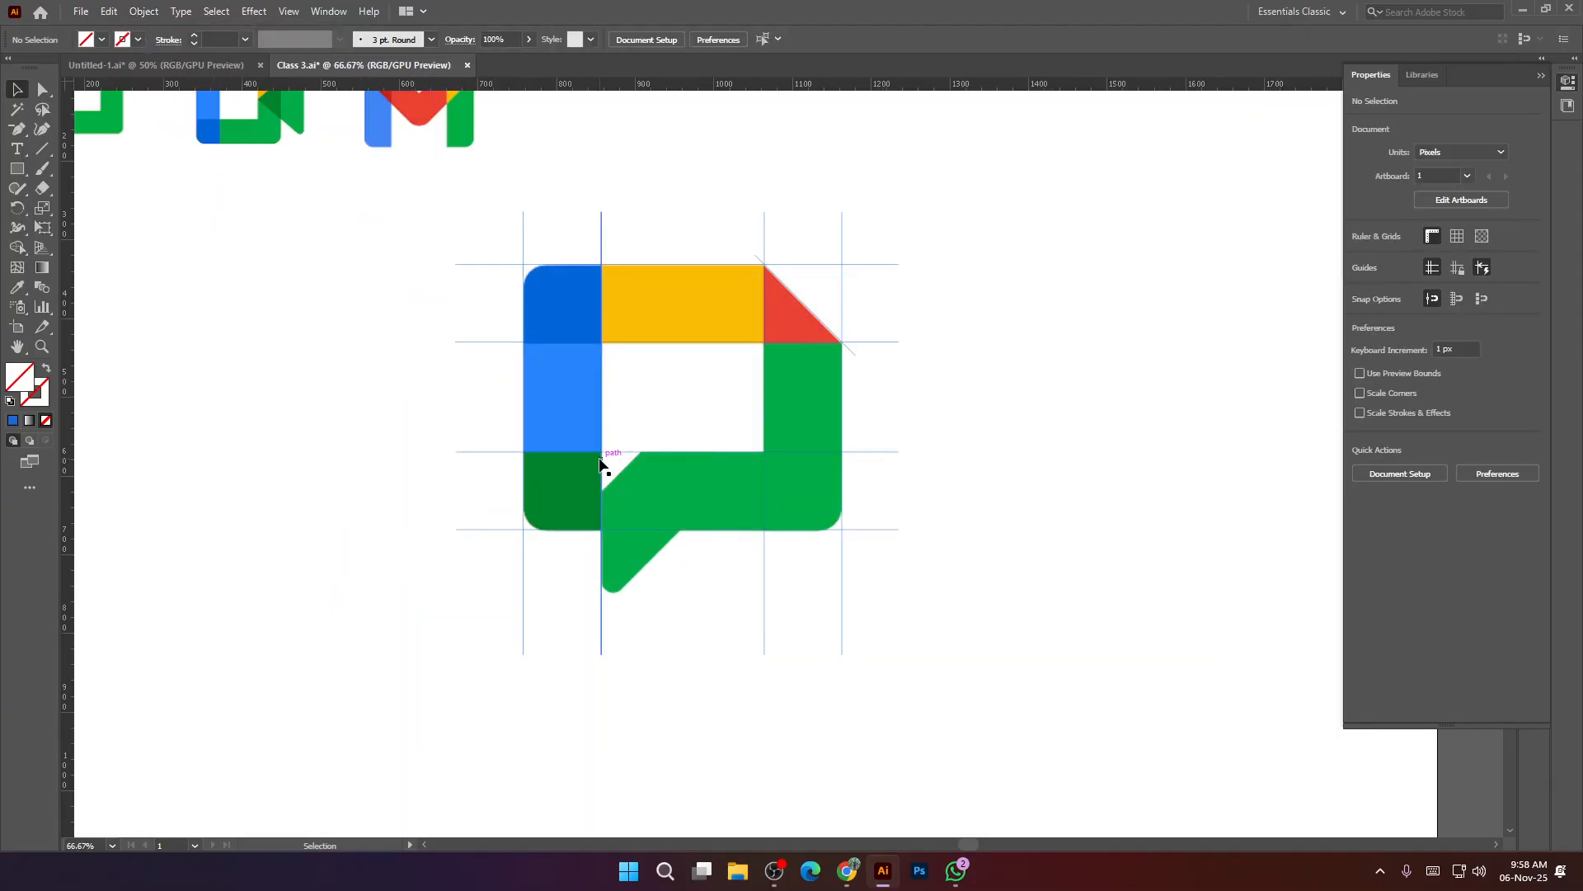
scroll(599, 465, up, 1)
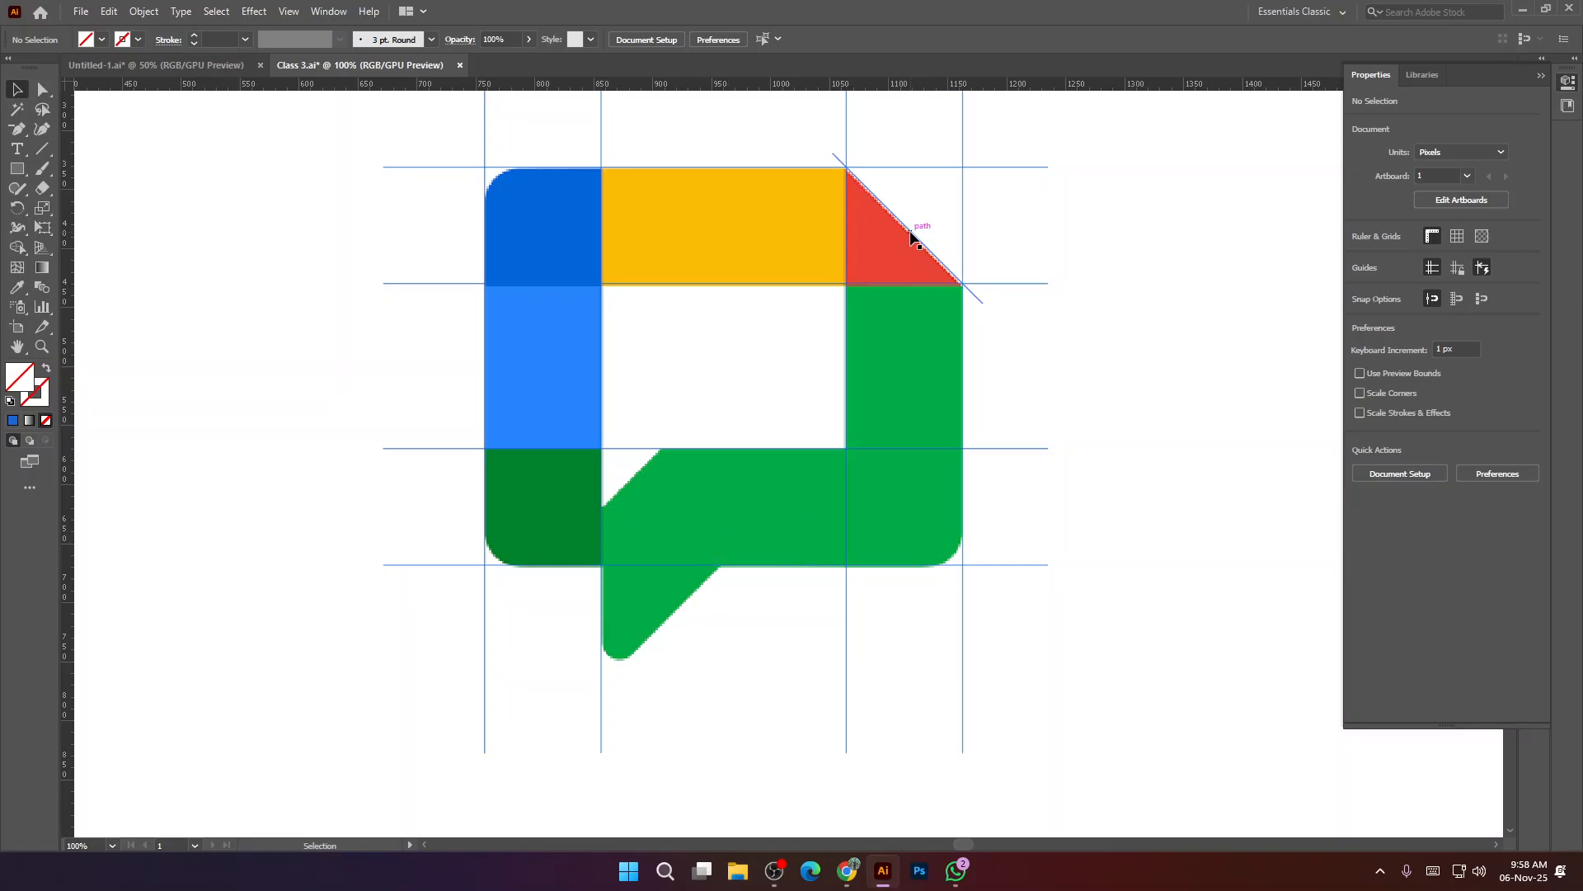
drag(911, 238, 653, 676)
right_click(682, 662)
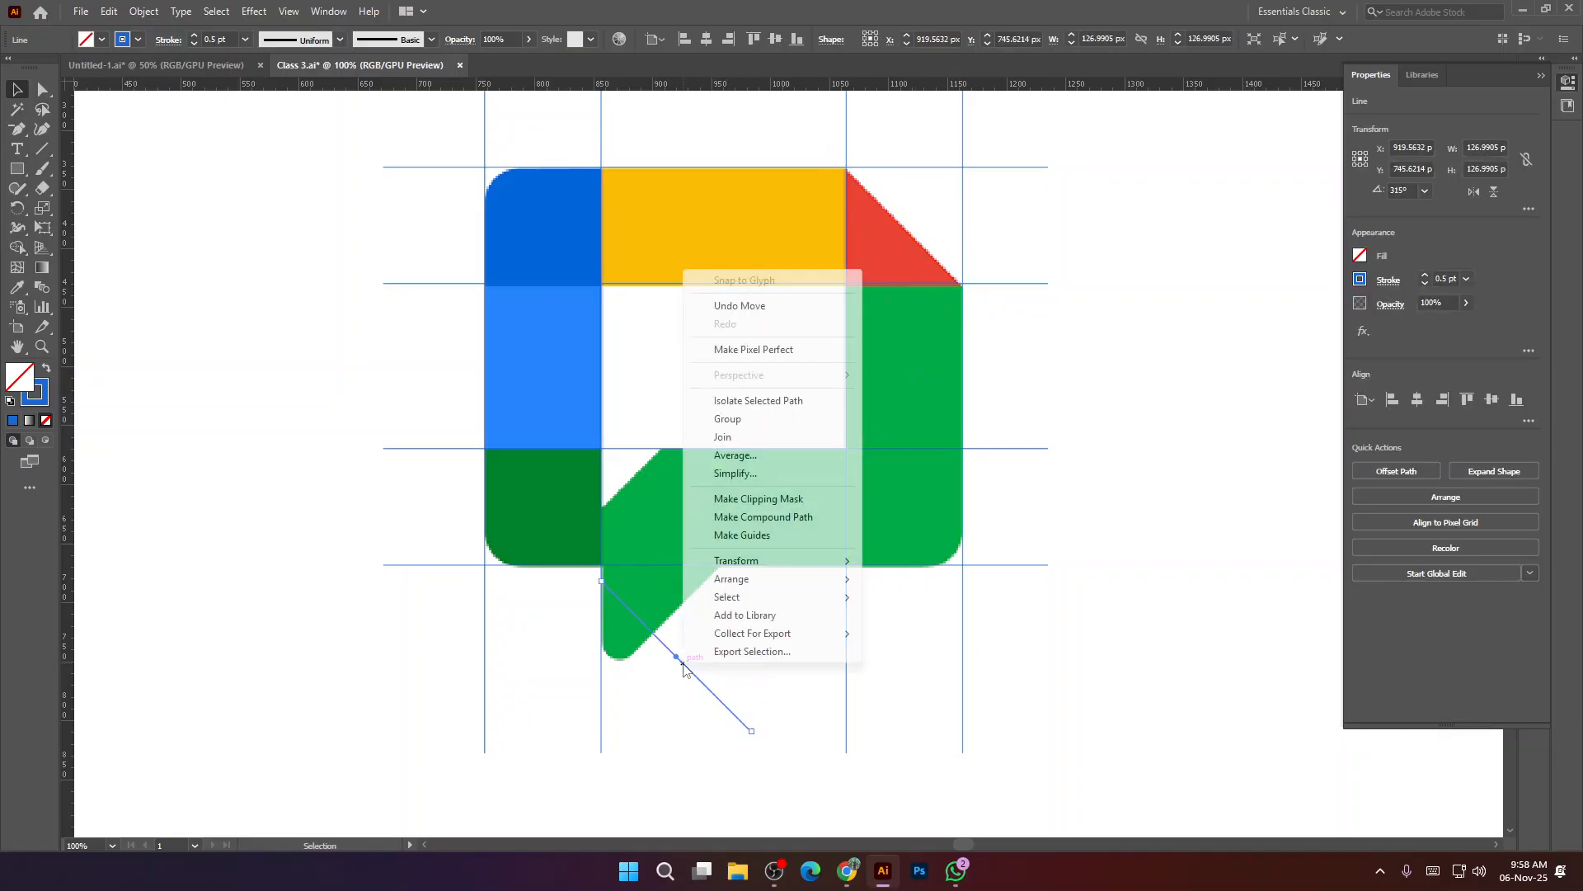
mouse_move(798, 569)
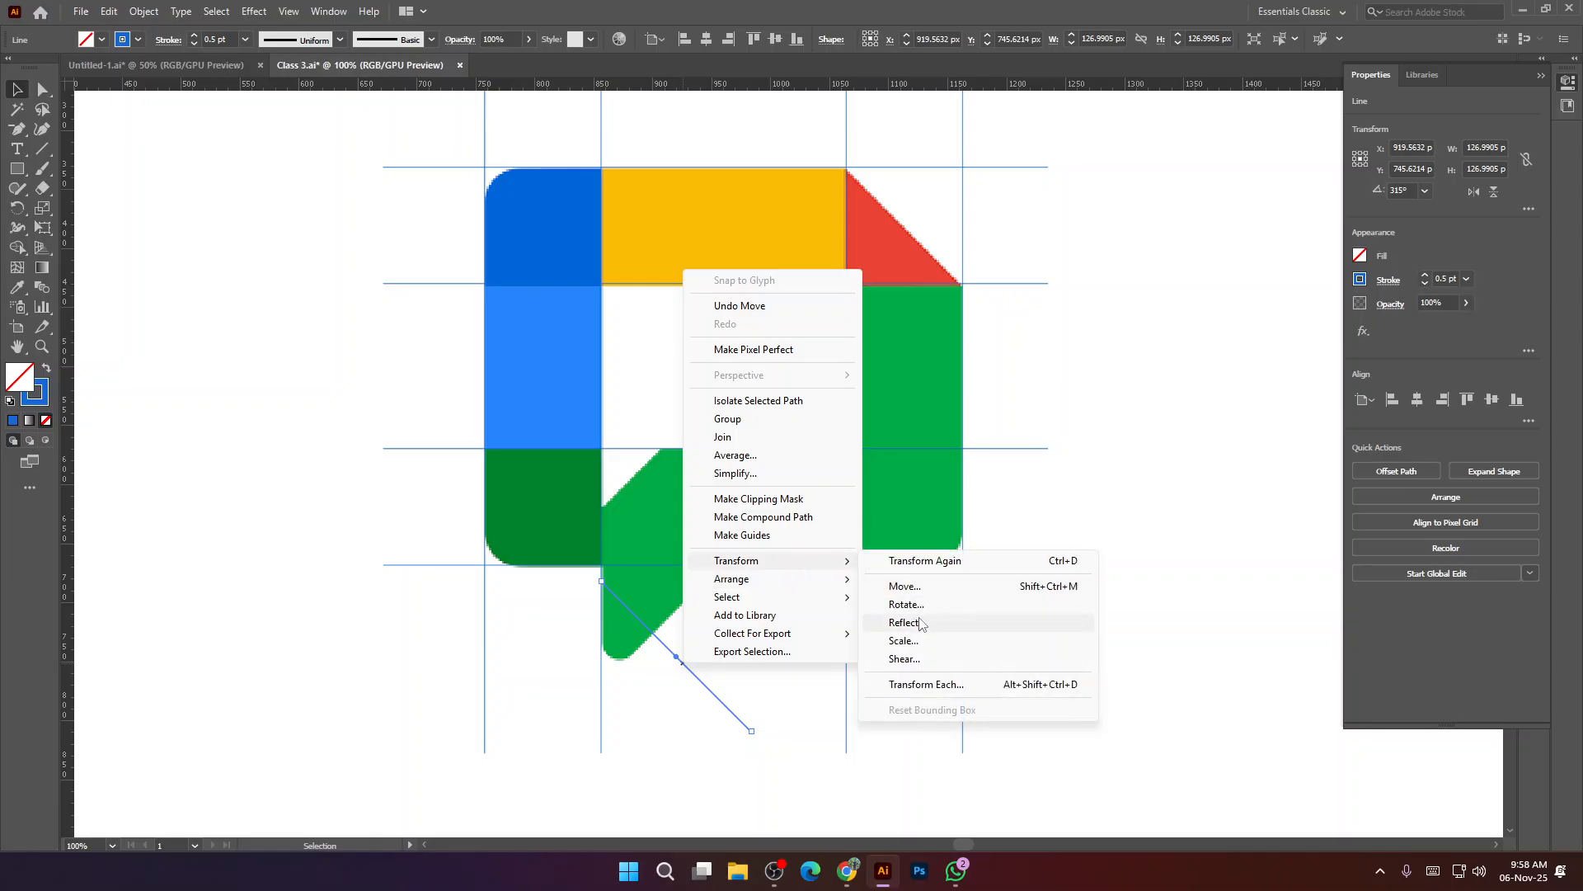
click(915, 622)
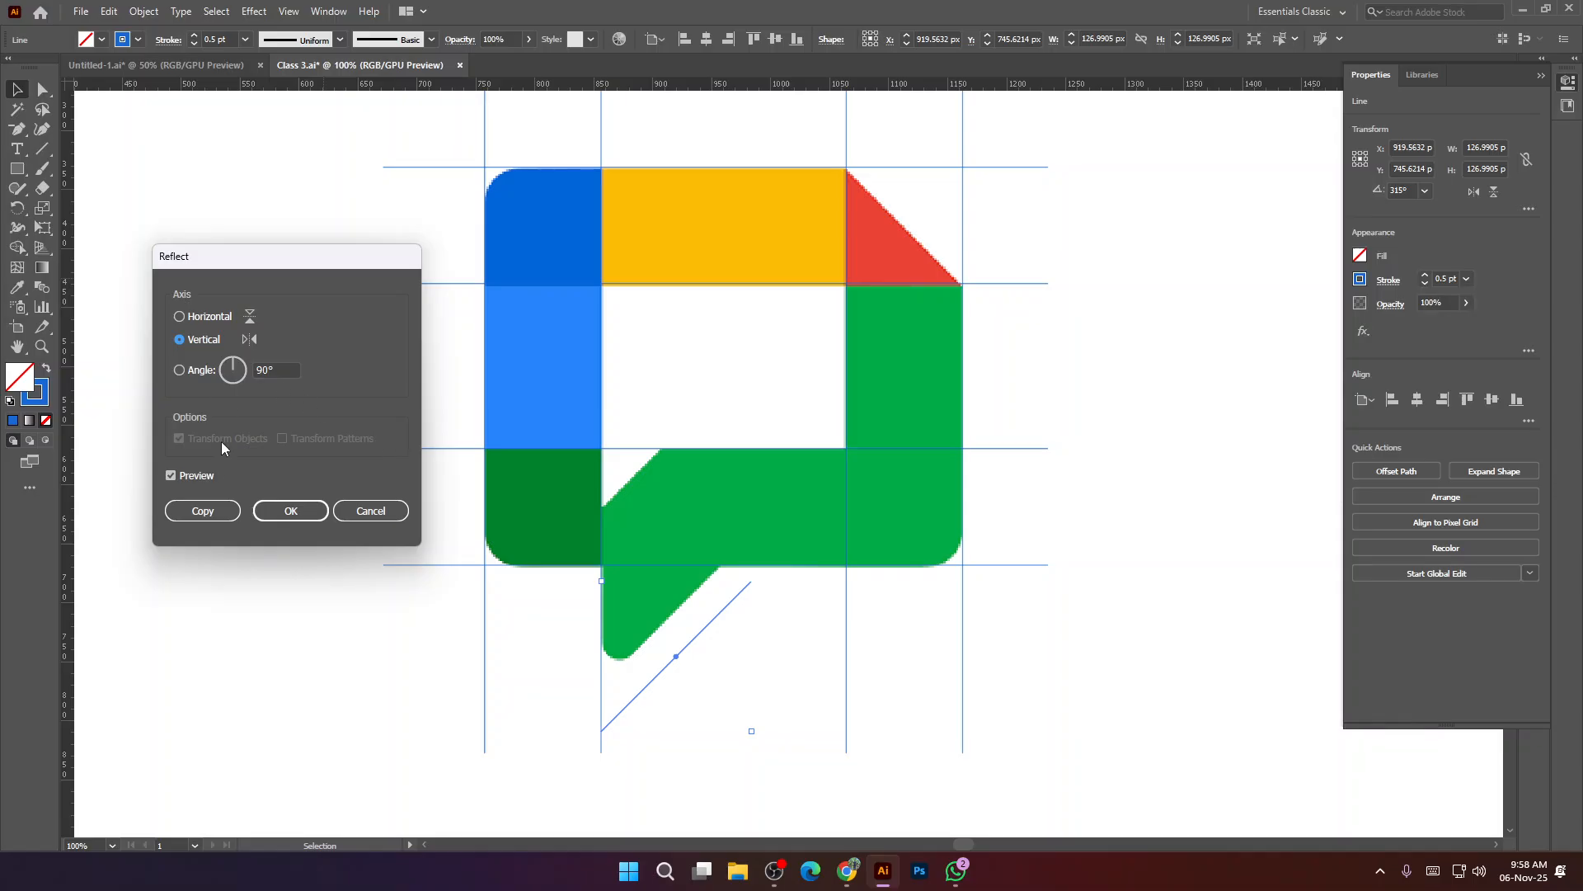
click(286, 516)
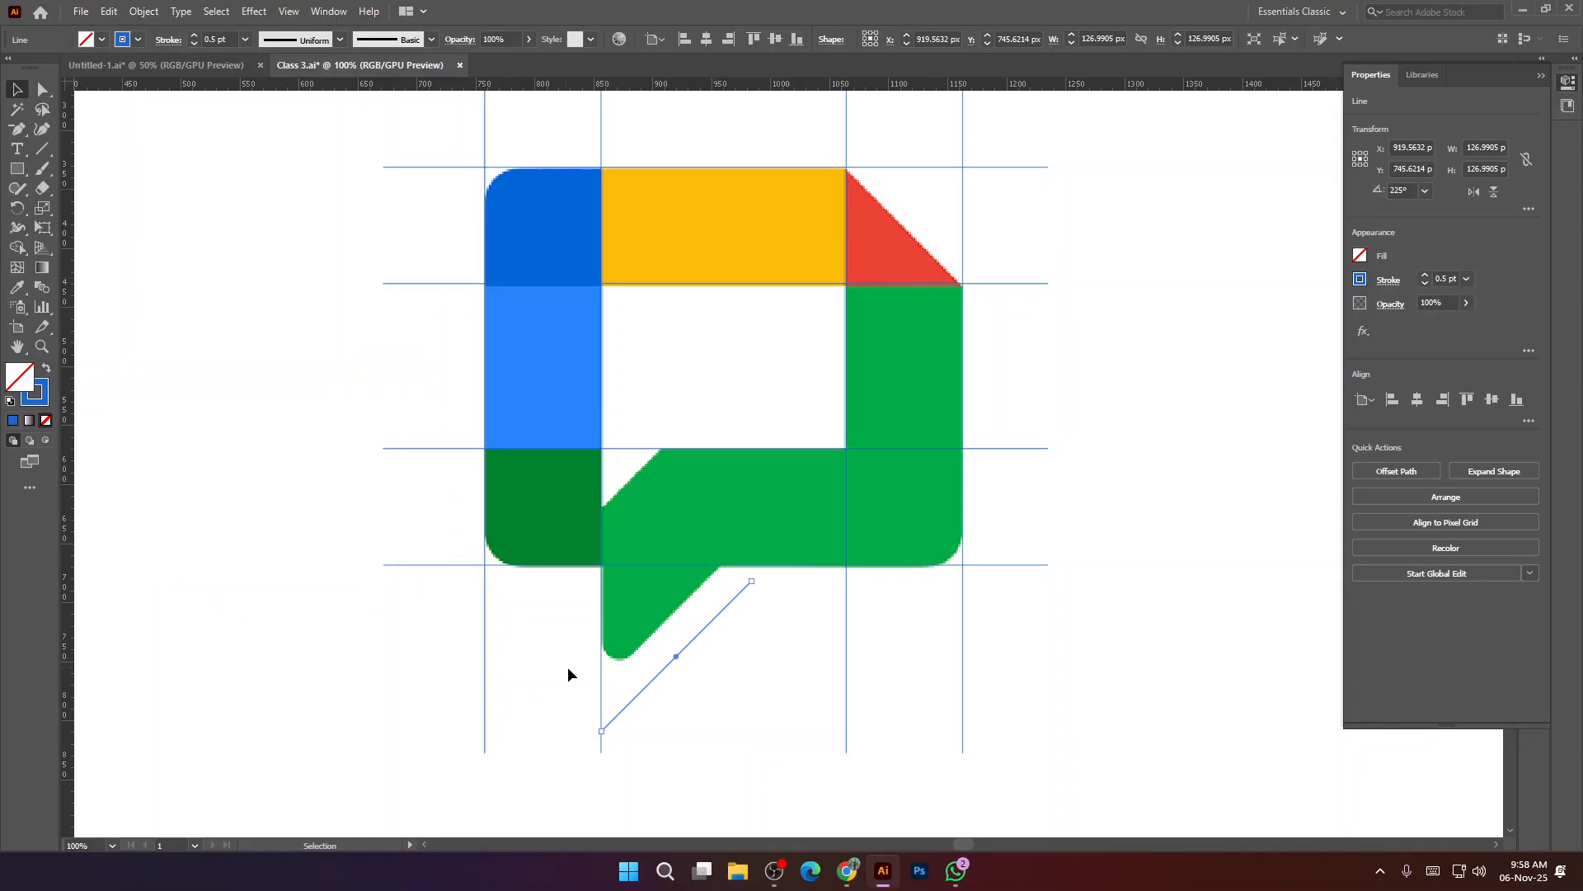
key(ctrl+z)
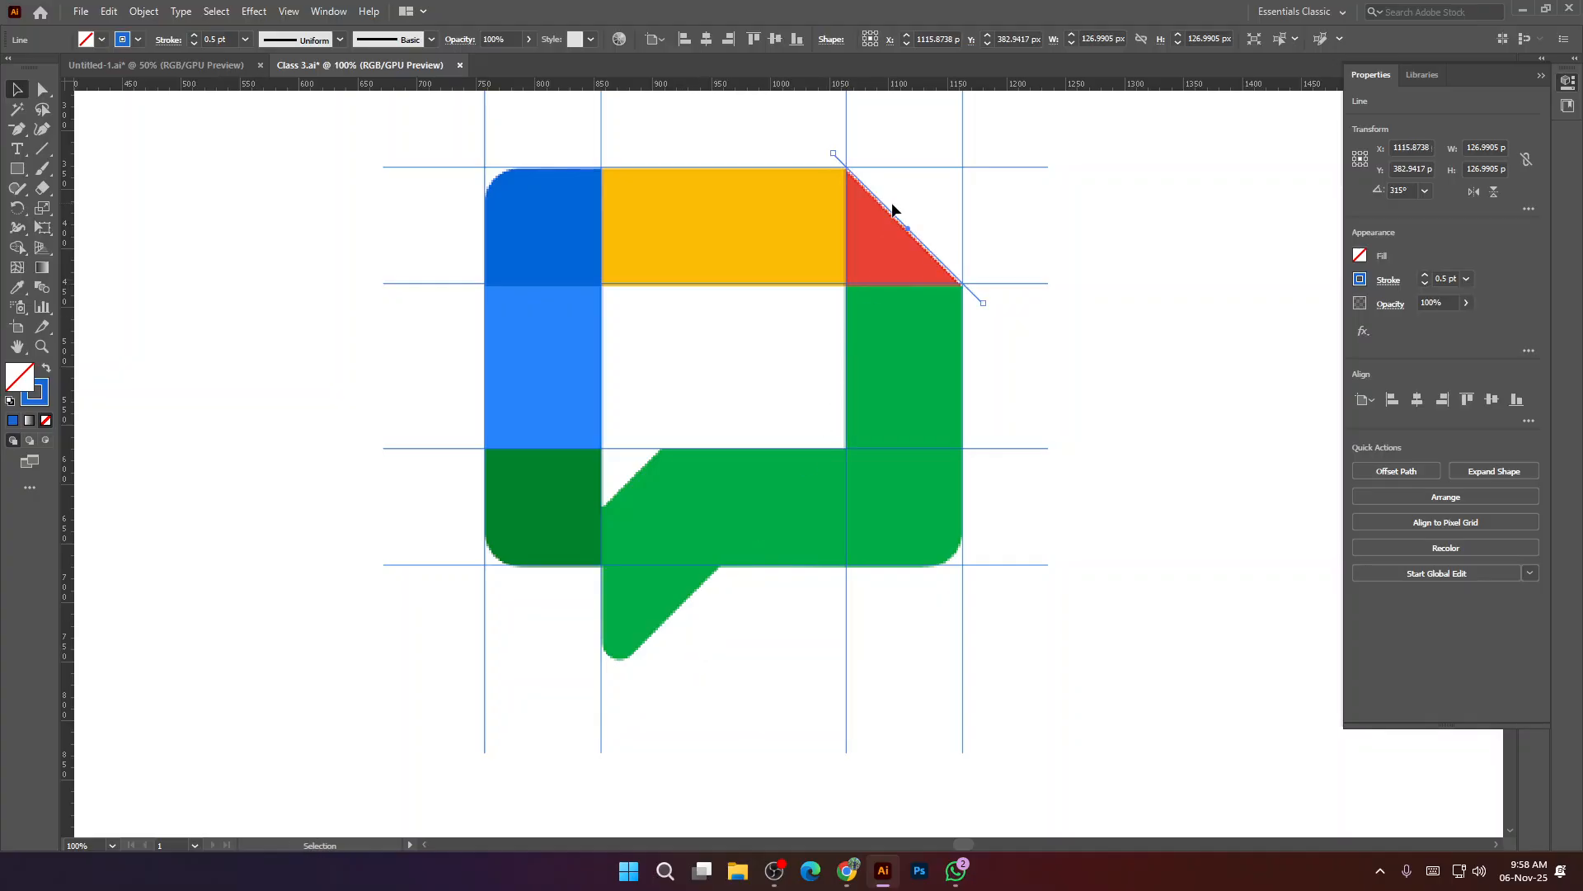
Copy the diagonal line from the red triangle to below the speech-bubble tail and reflect the copy across the vertical axis.
drag(896, 216, 849, 297)
drag(707, 693, 714, 695)
right_click(708, 686)
mouse_move(818, 587)
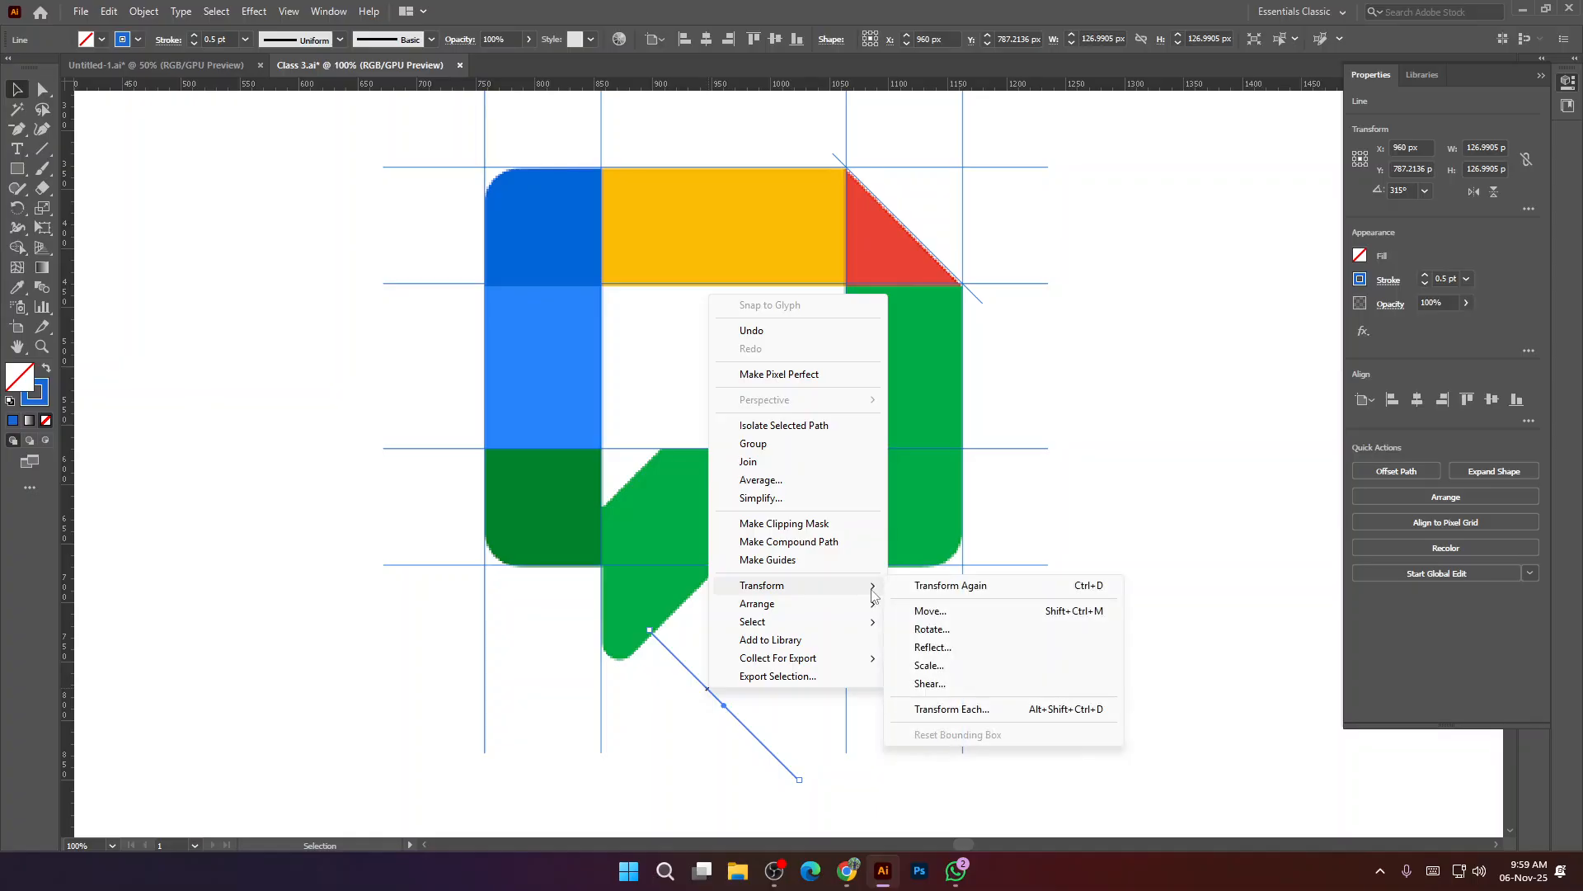
click(931, 645)
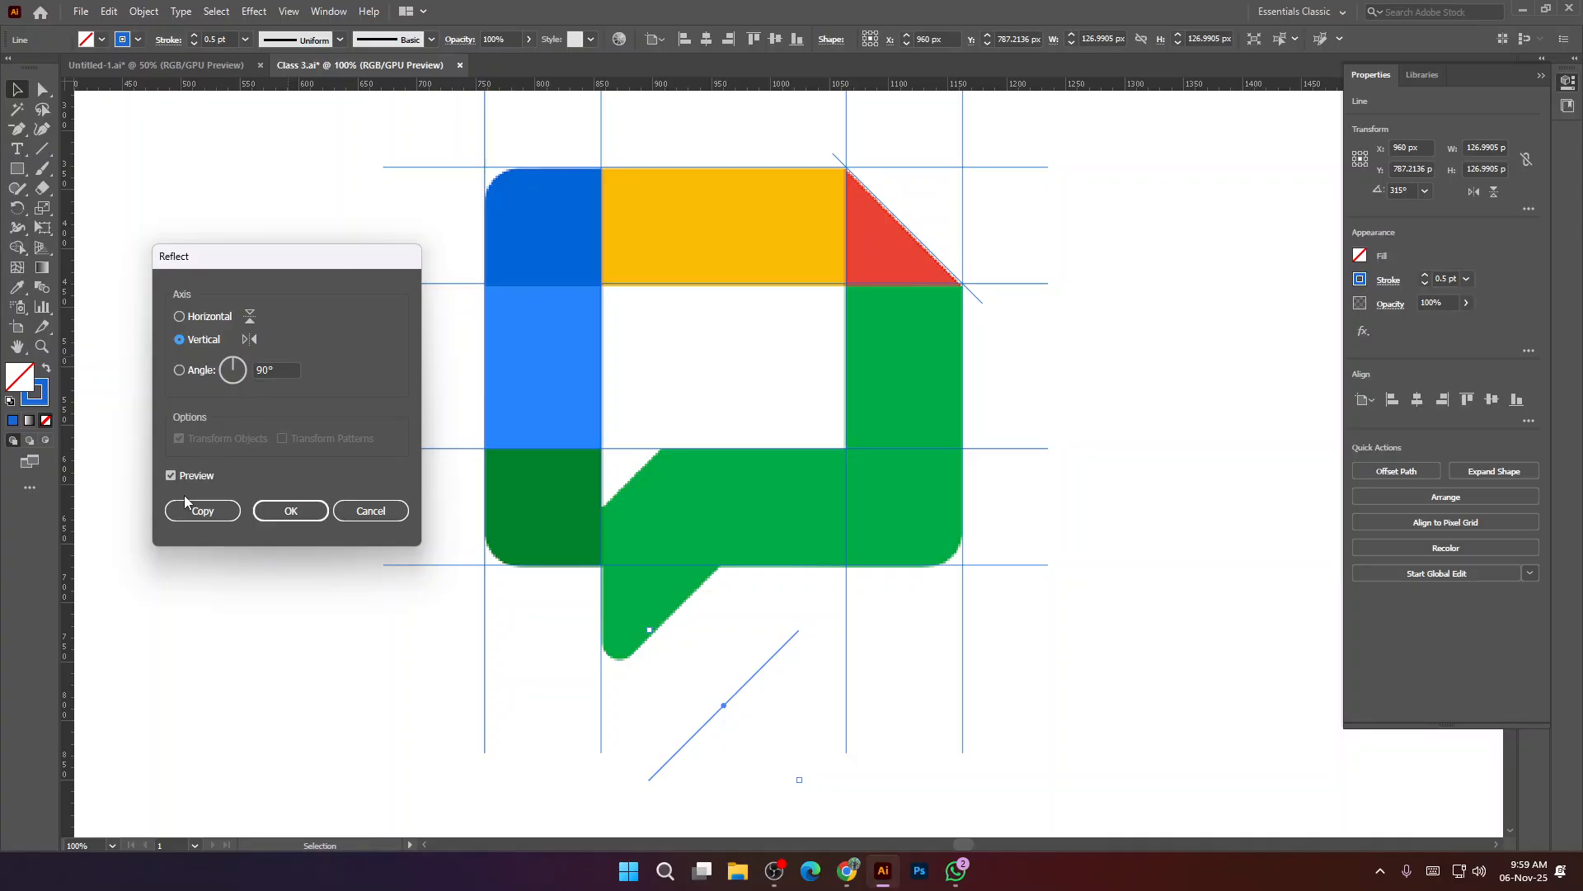
click(292, 511)
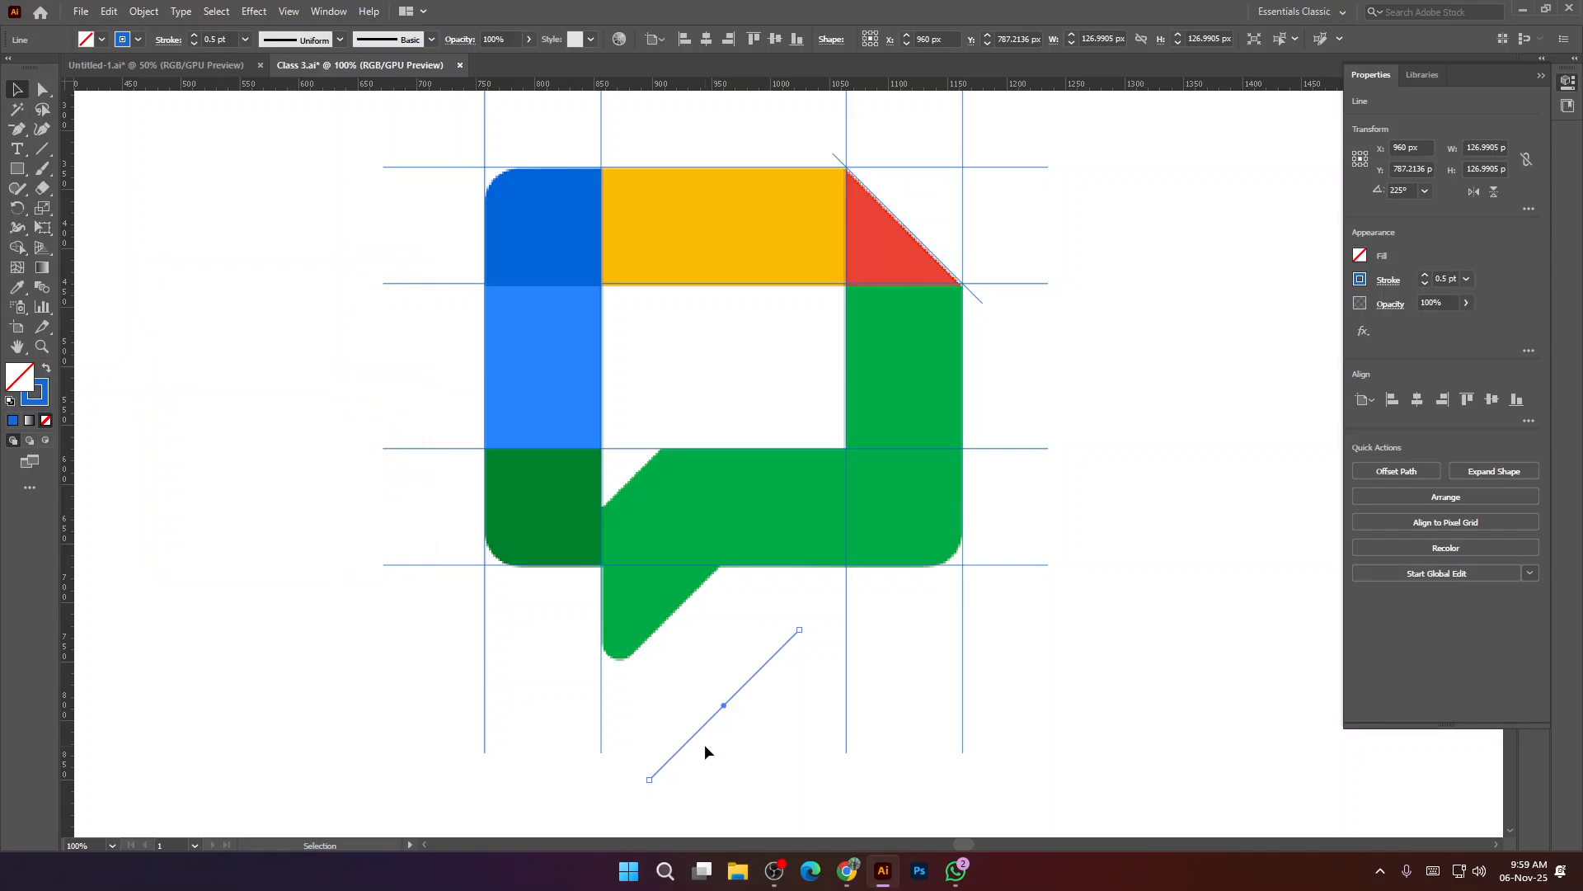
Align the reflected line with the tail's outer slanted edge and place a copy of it along the tail's inner slanted edge.
drag(723, 705, 668, 616)
scroll(668, 620, up, 3)
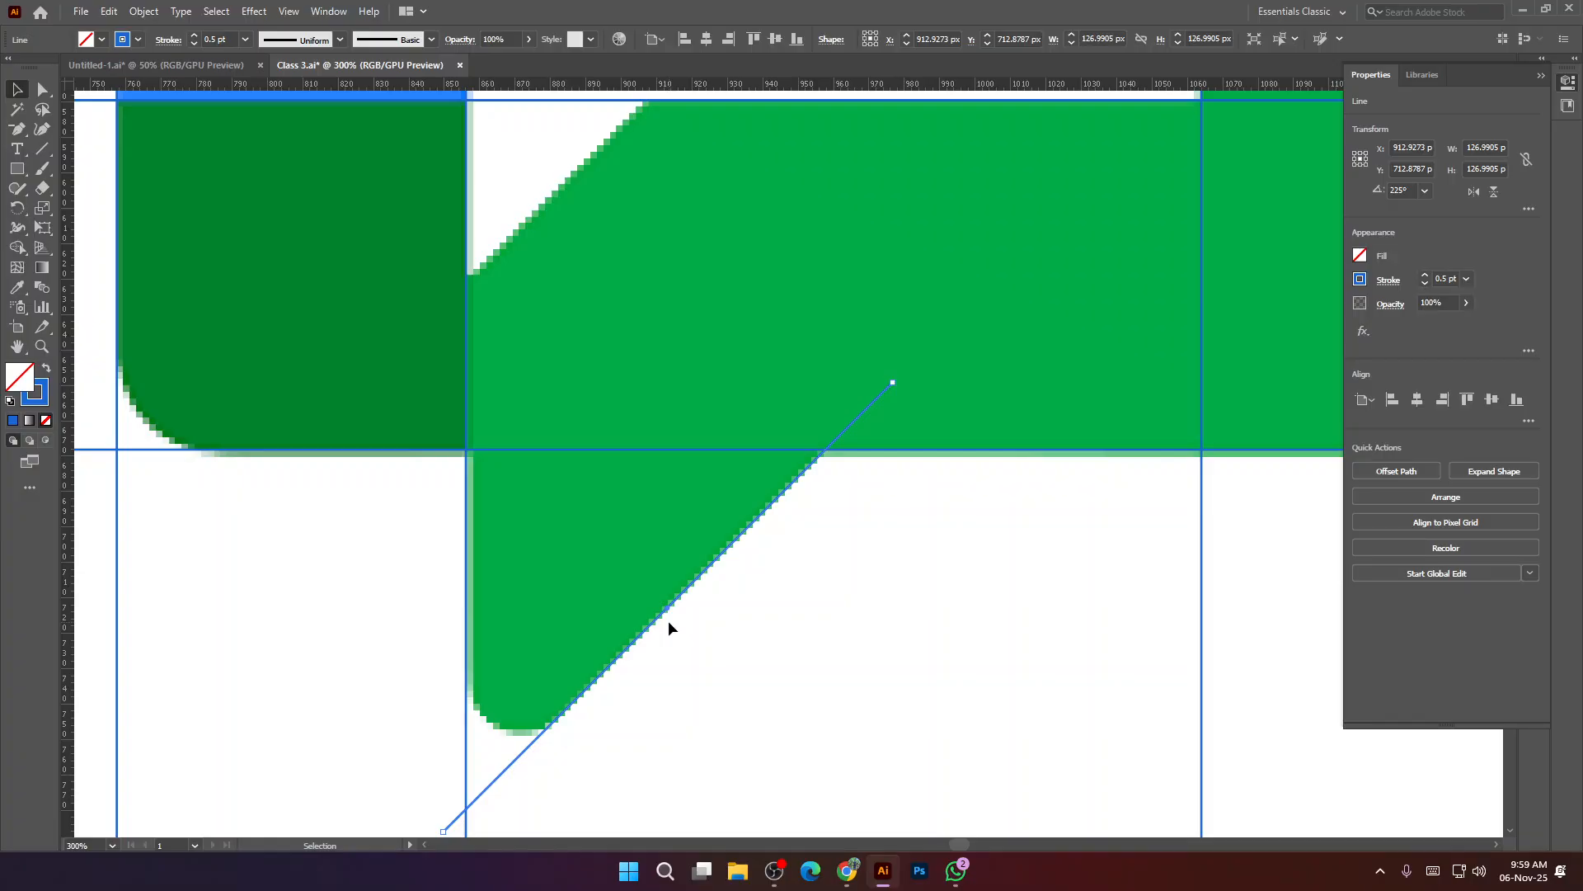
scroll(655, 636, down, 3)
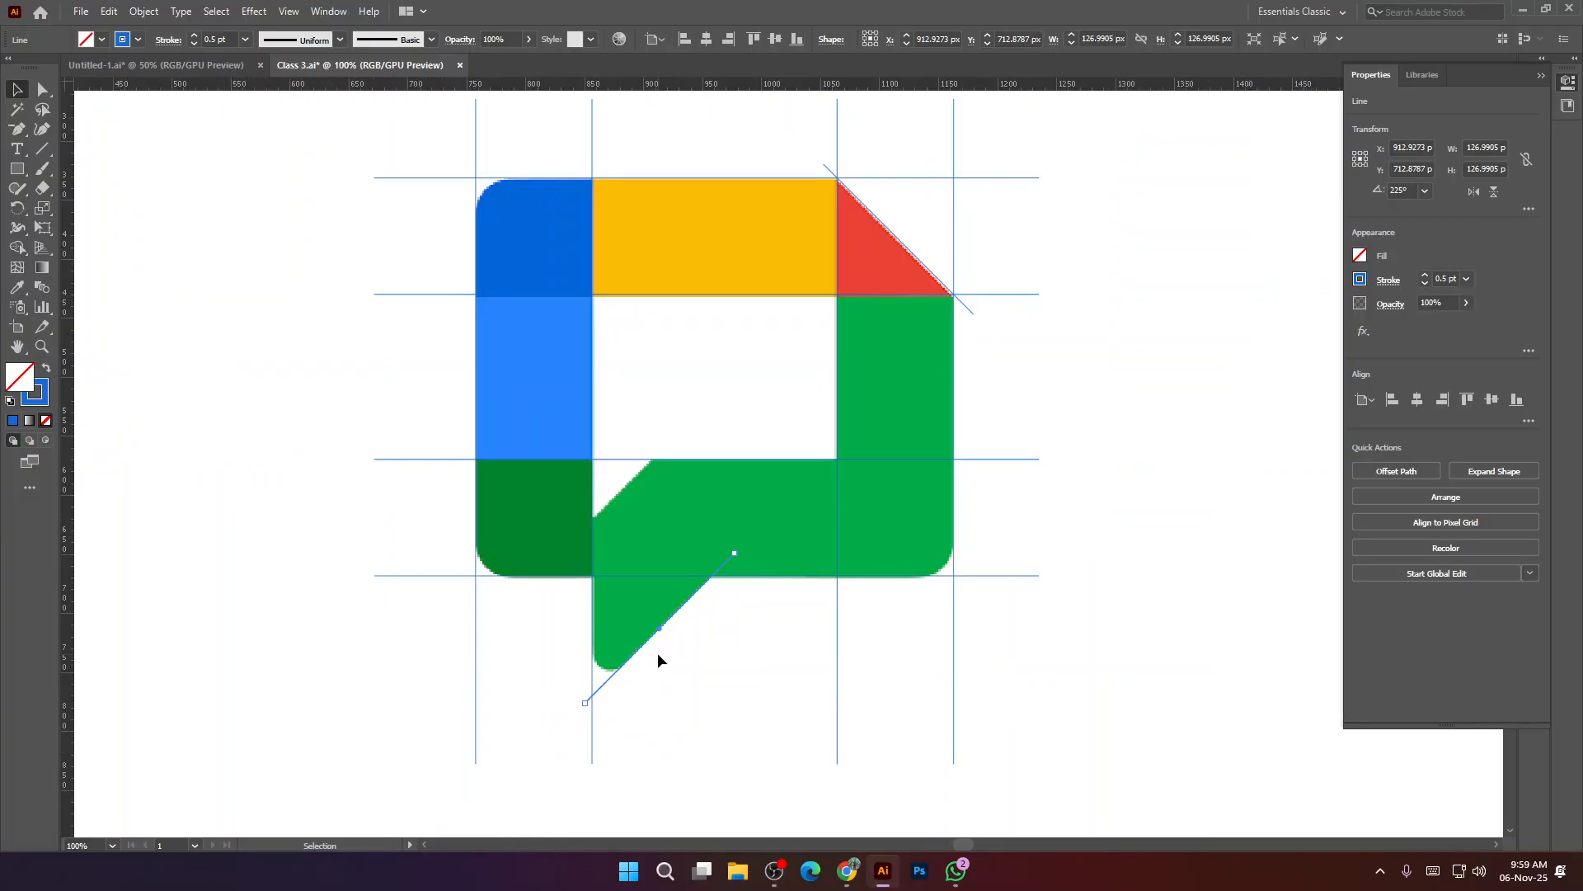
drag(658, 626, 623, 487)
click(706, 687)
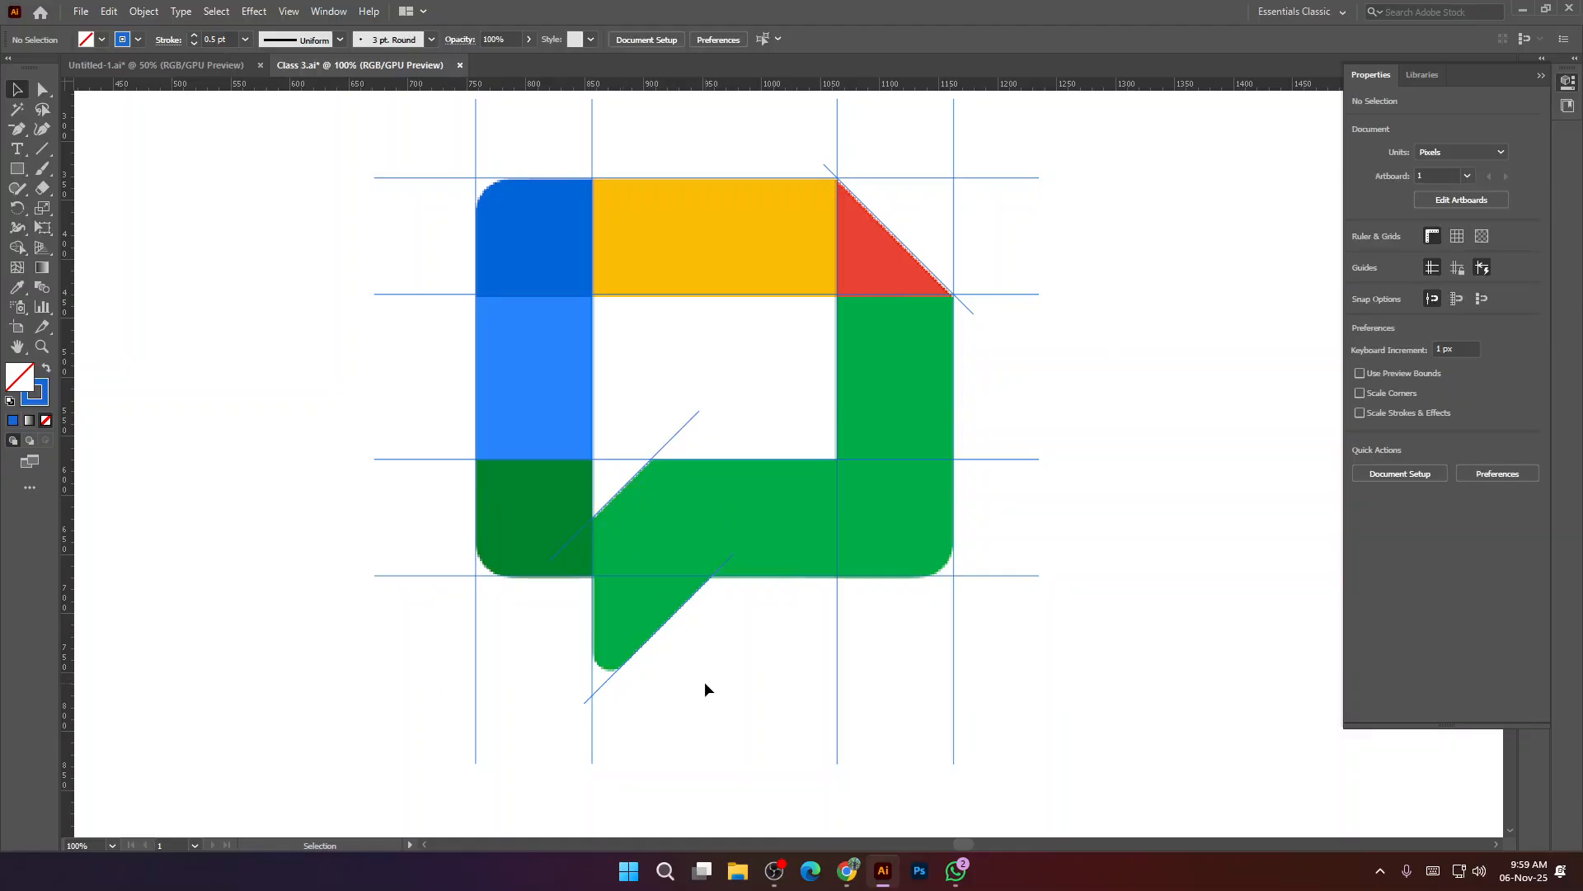
scroll(696, 680, down, 1)
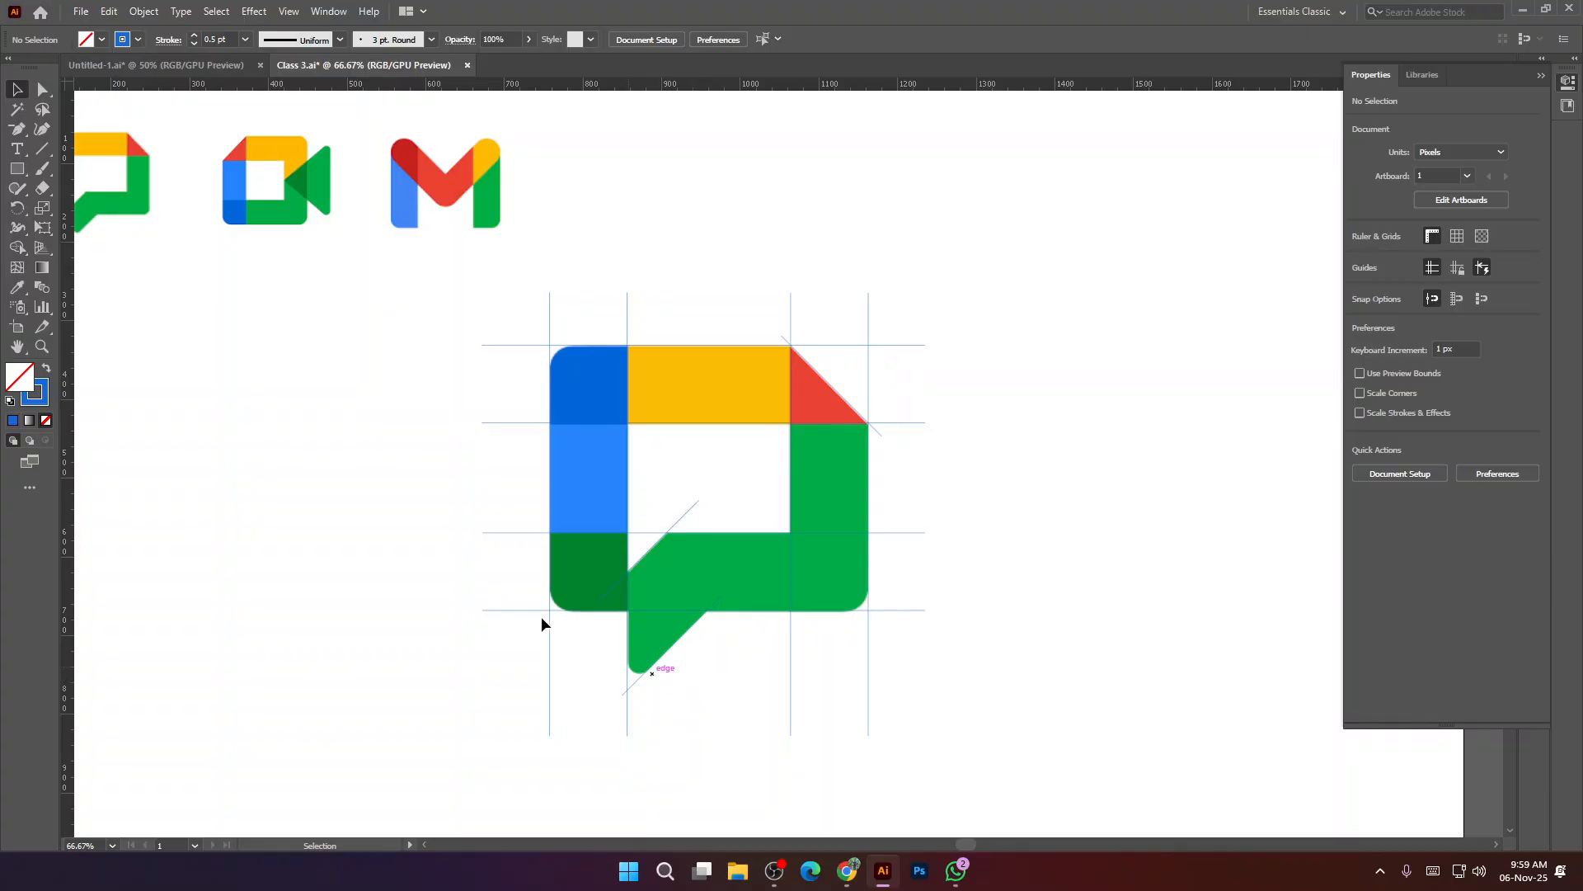
Set the Windows display scale to 150% in the system display settings and return to Illustrator.
click(628, 871)
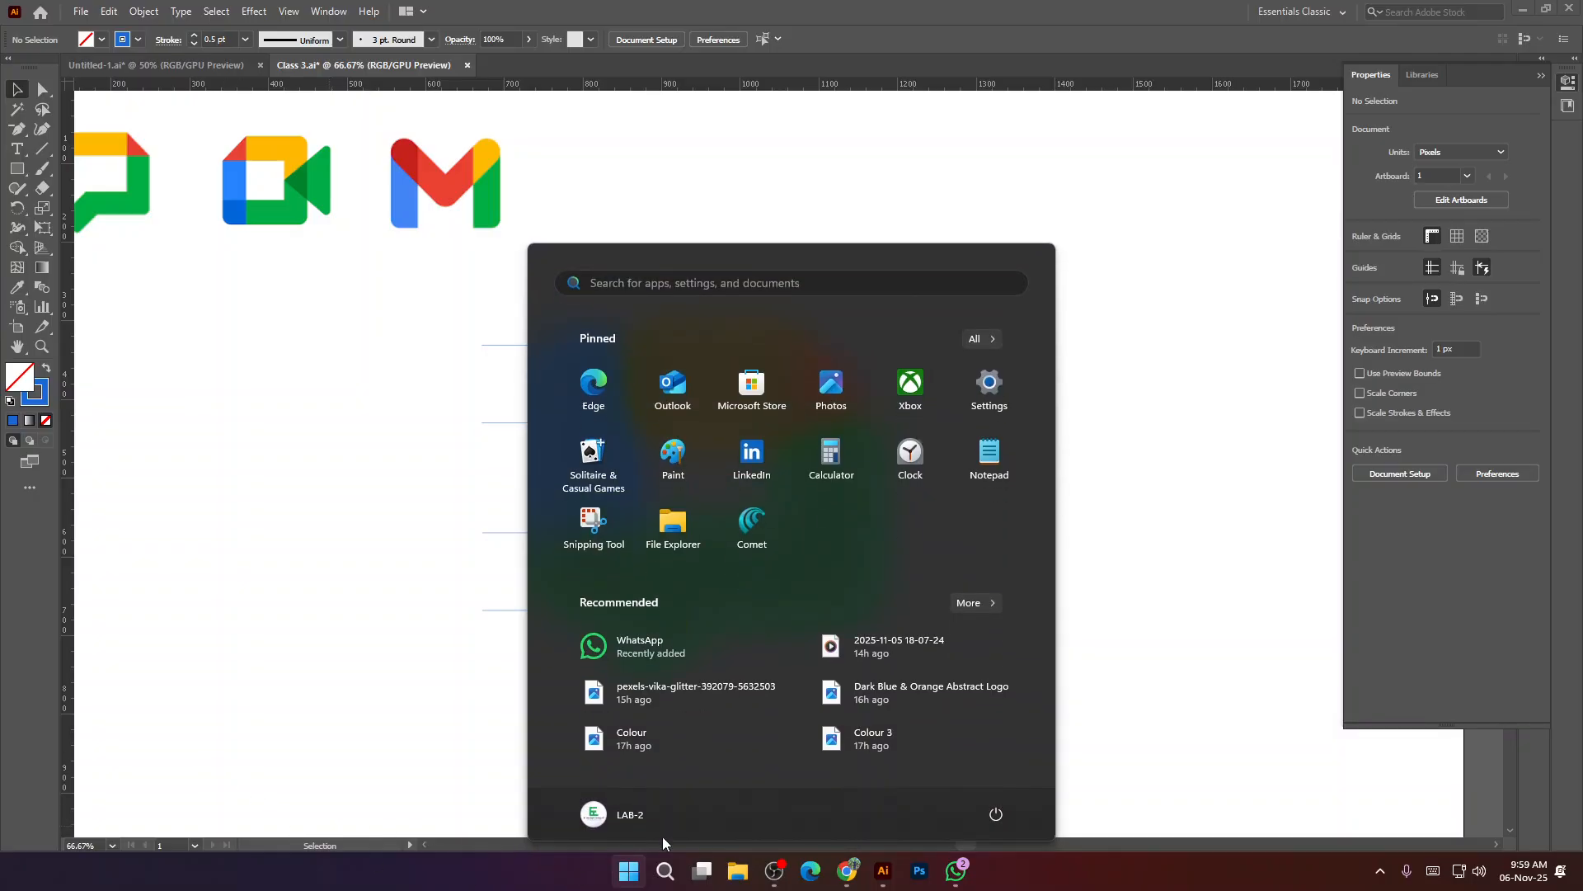
click(989, 384)
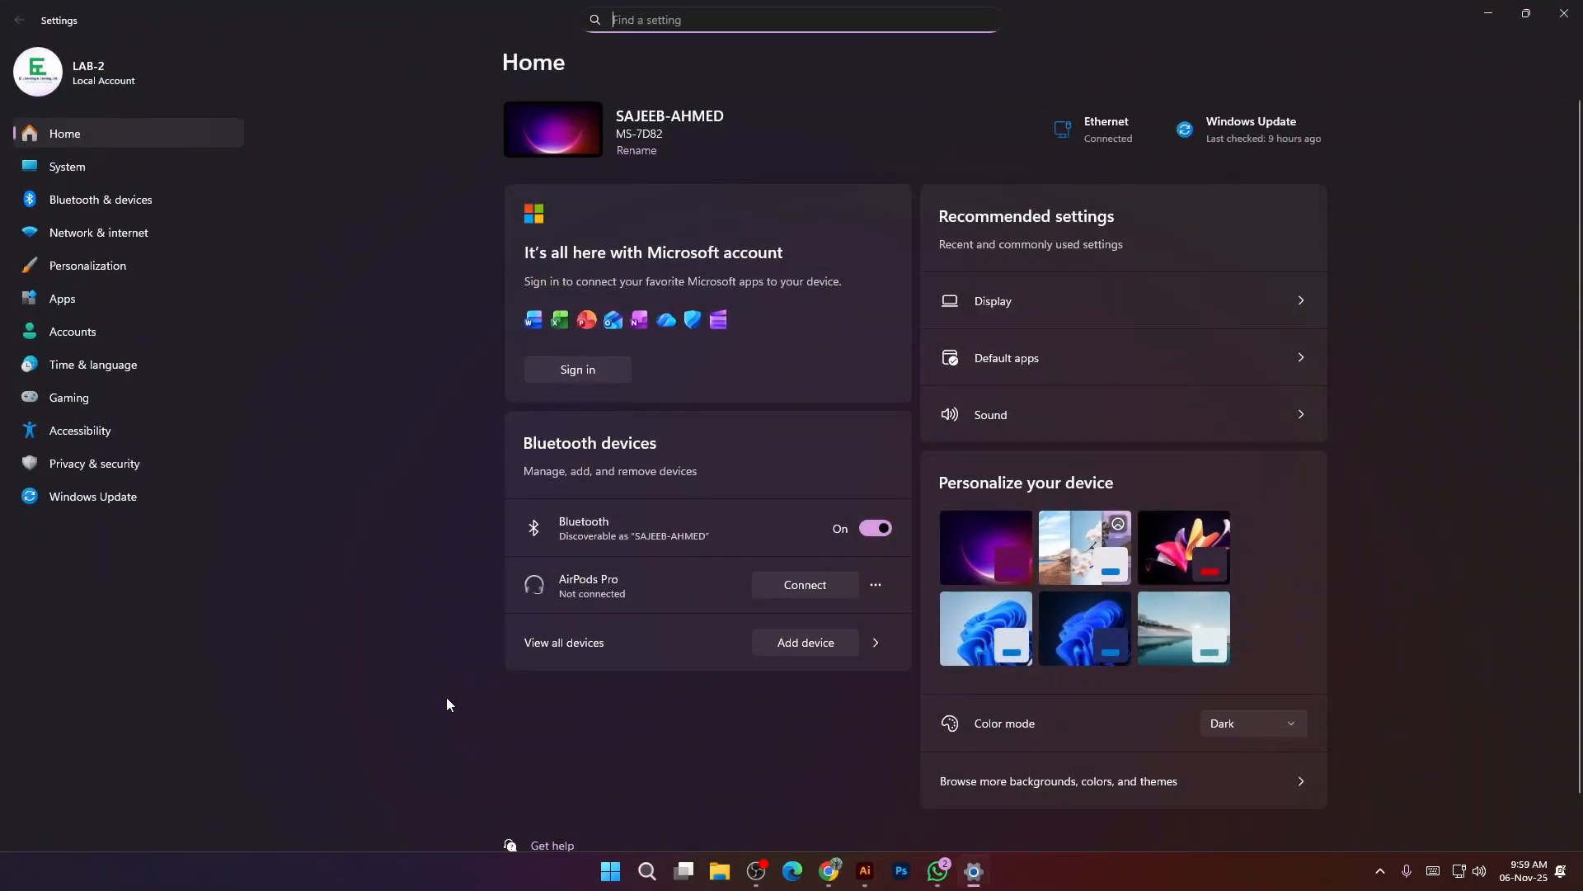
click(117, 172)
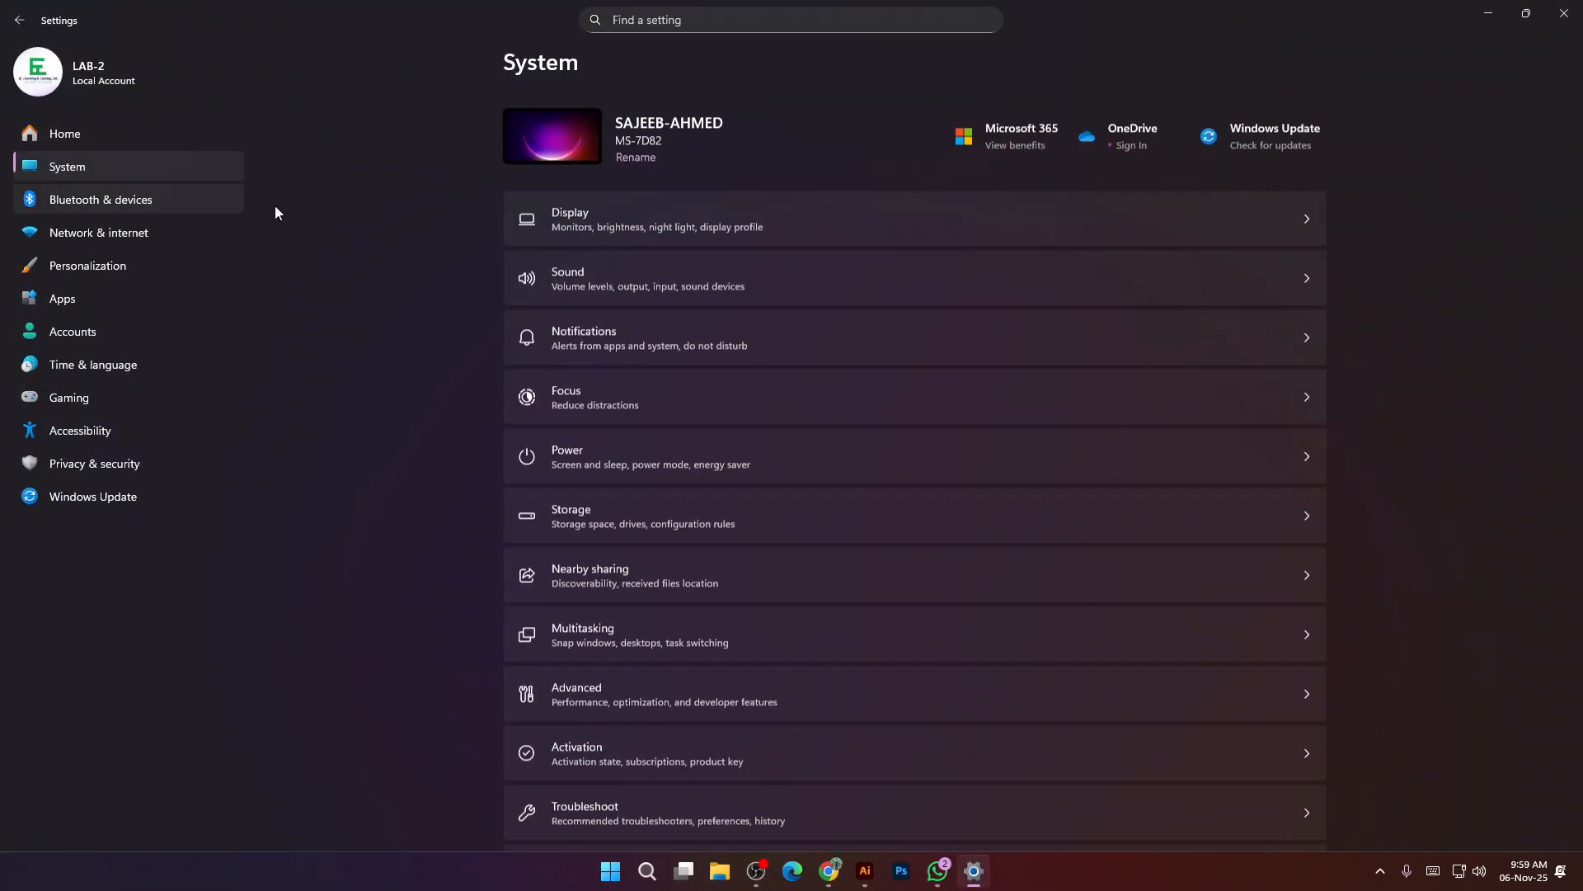
click(679, 213)
scroll(812, 620, down, 3)
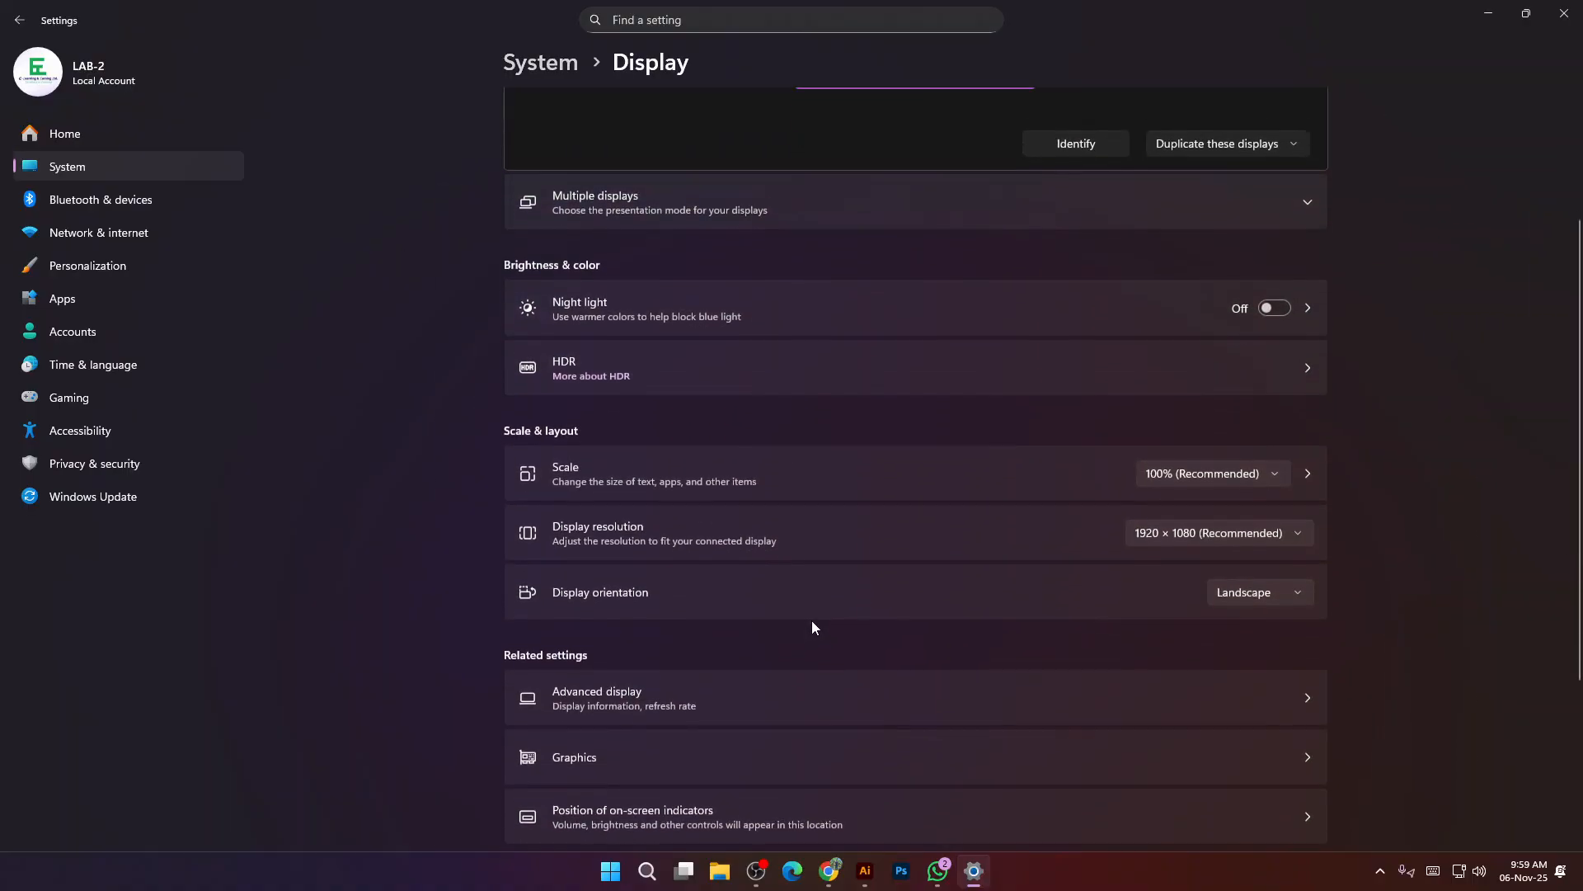
click(1155, 437)
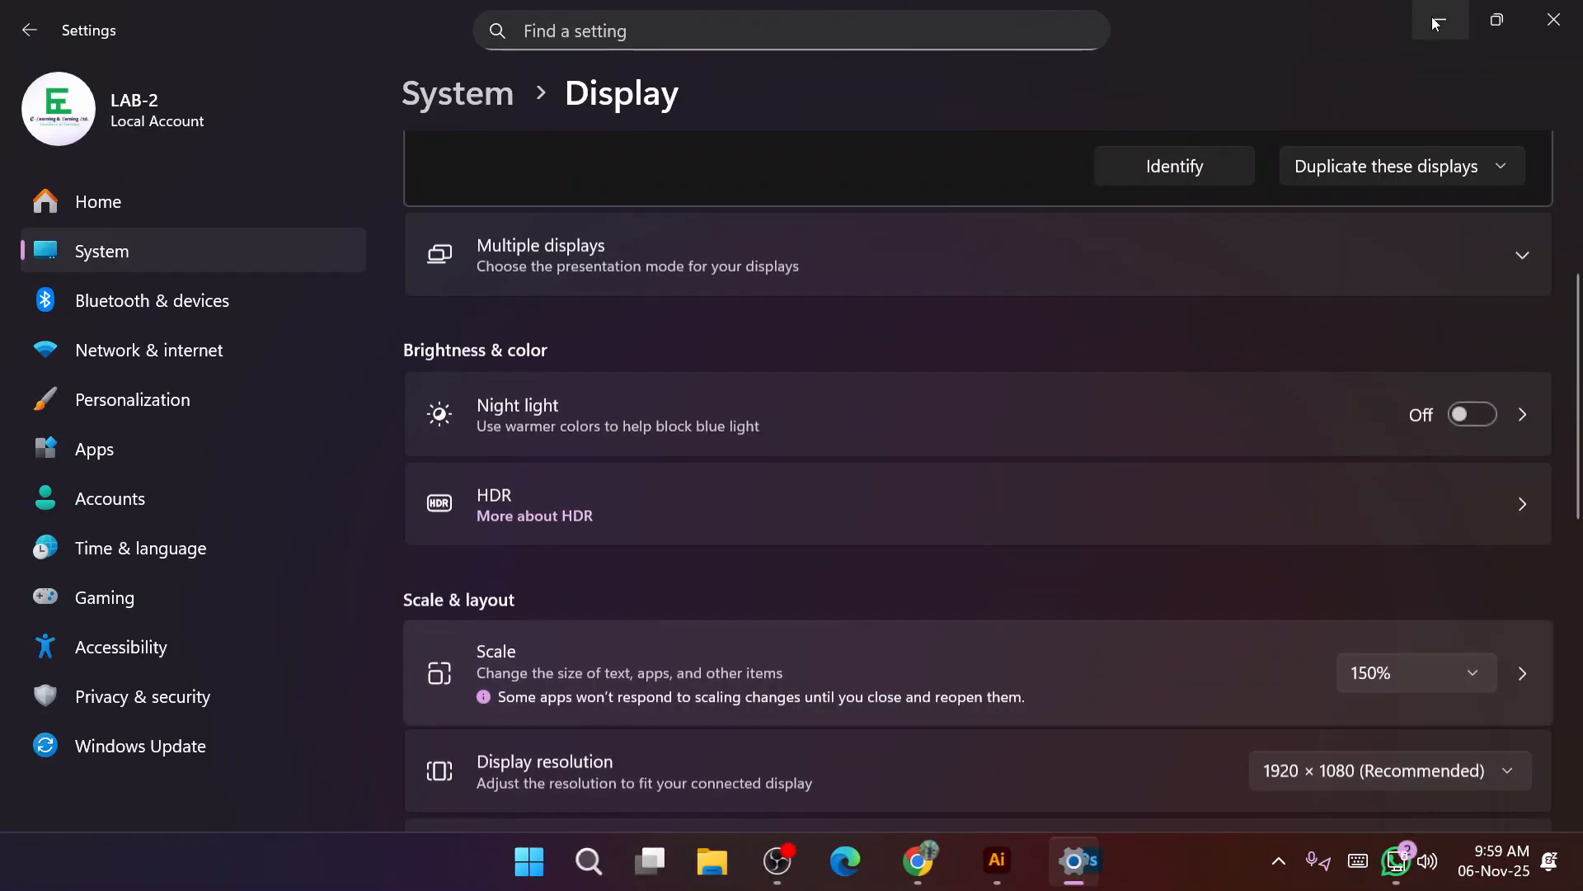
click(1435, 23)
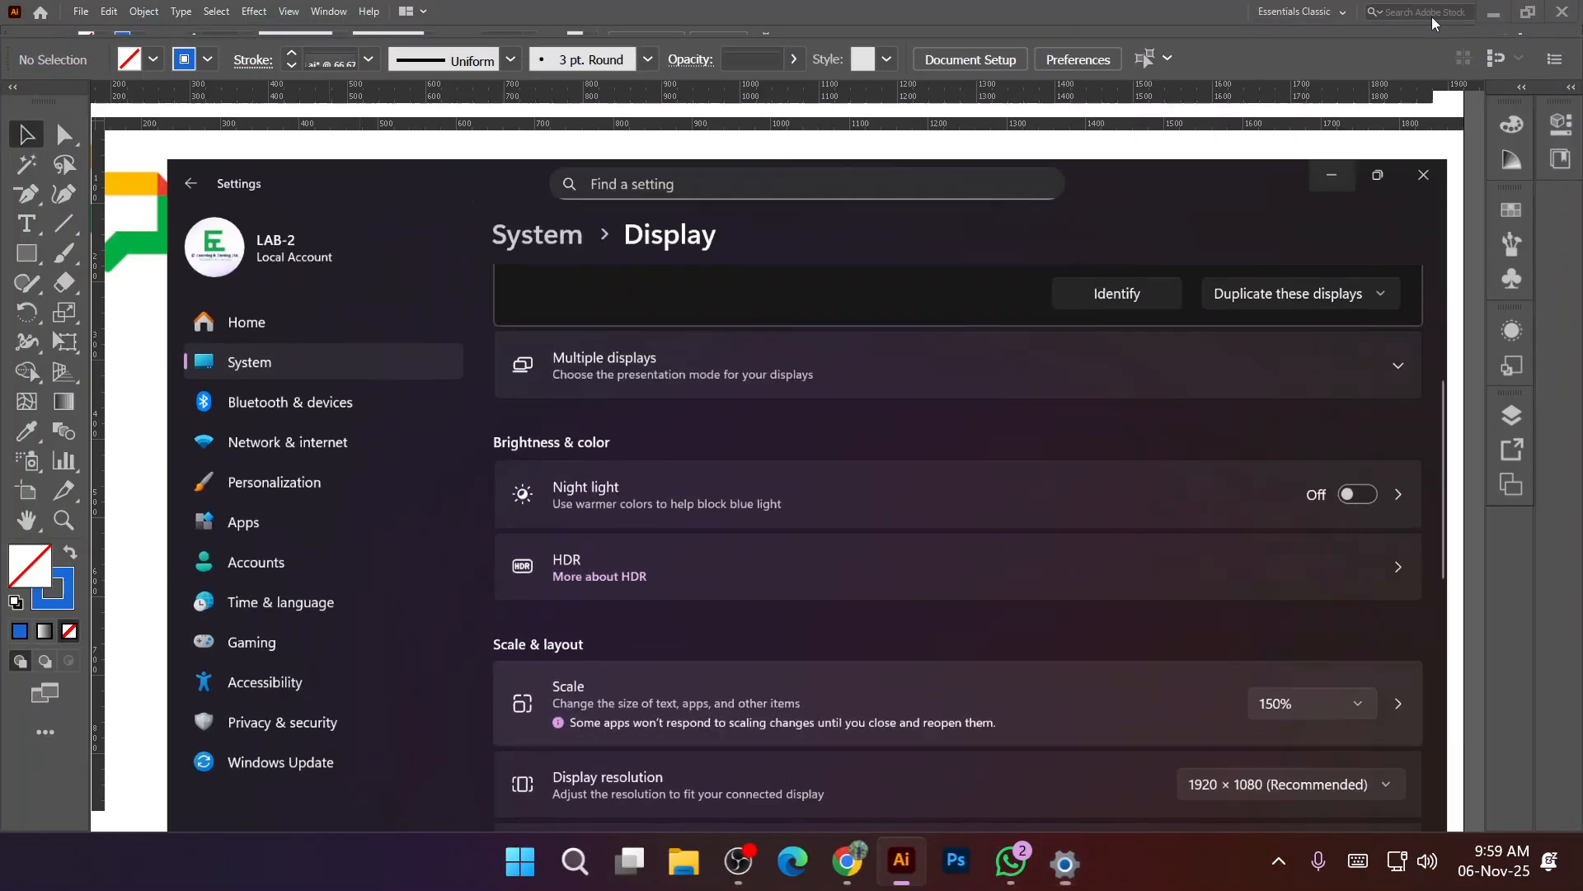
Select all construction lines and build the logo's closed colour regions with Shape Builder, merging the green areas into one speech-bubble shape.
scroll(685, 656, down, 2)
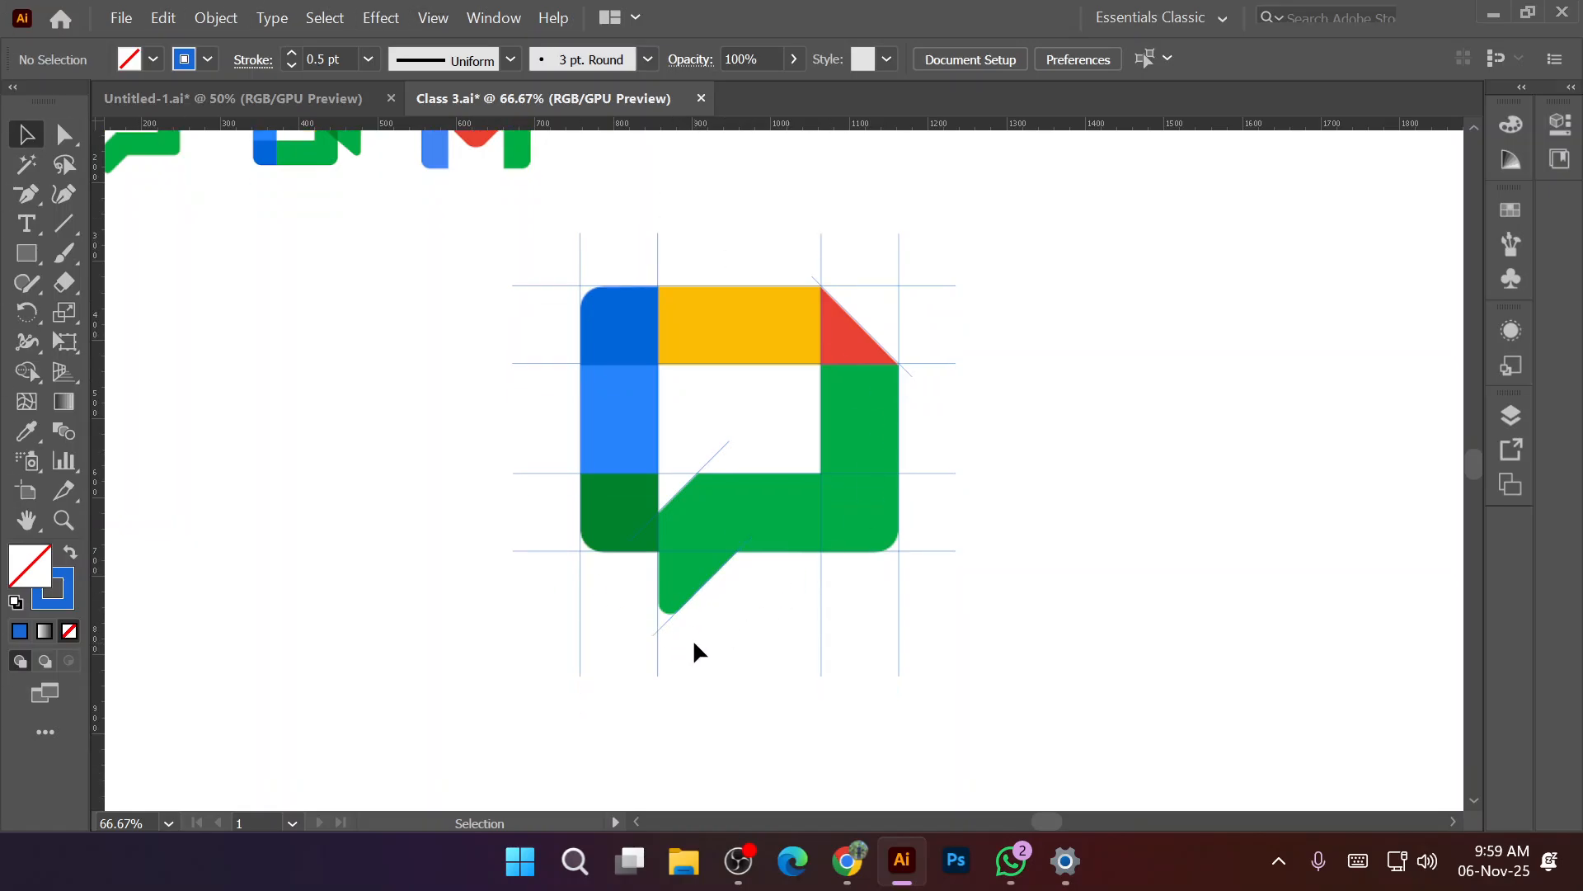
drag(471, 244, 1134, 730)
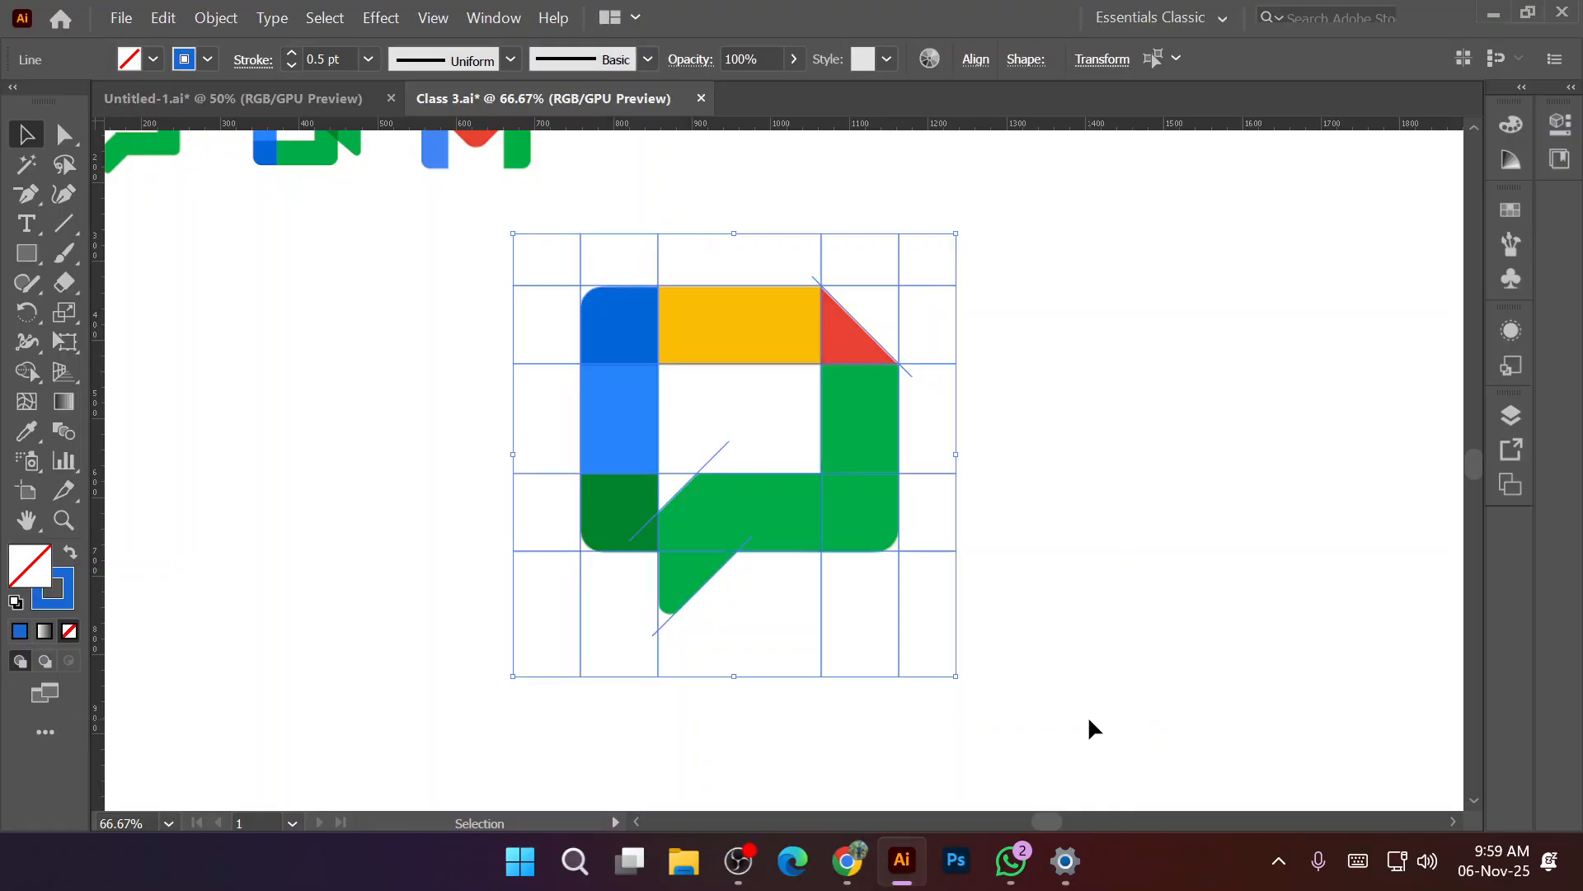
click(24, 371)
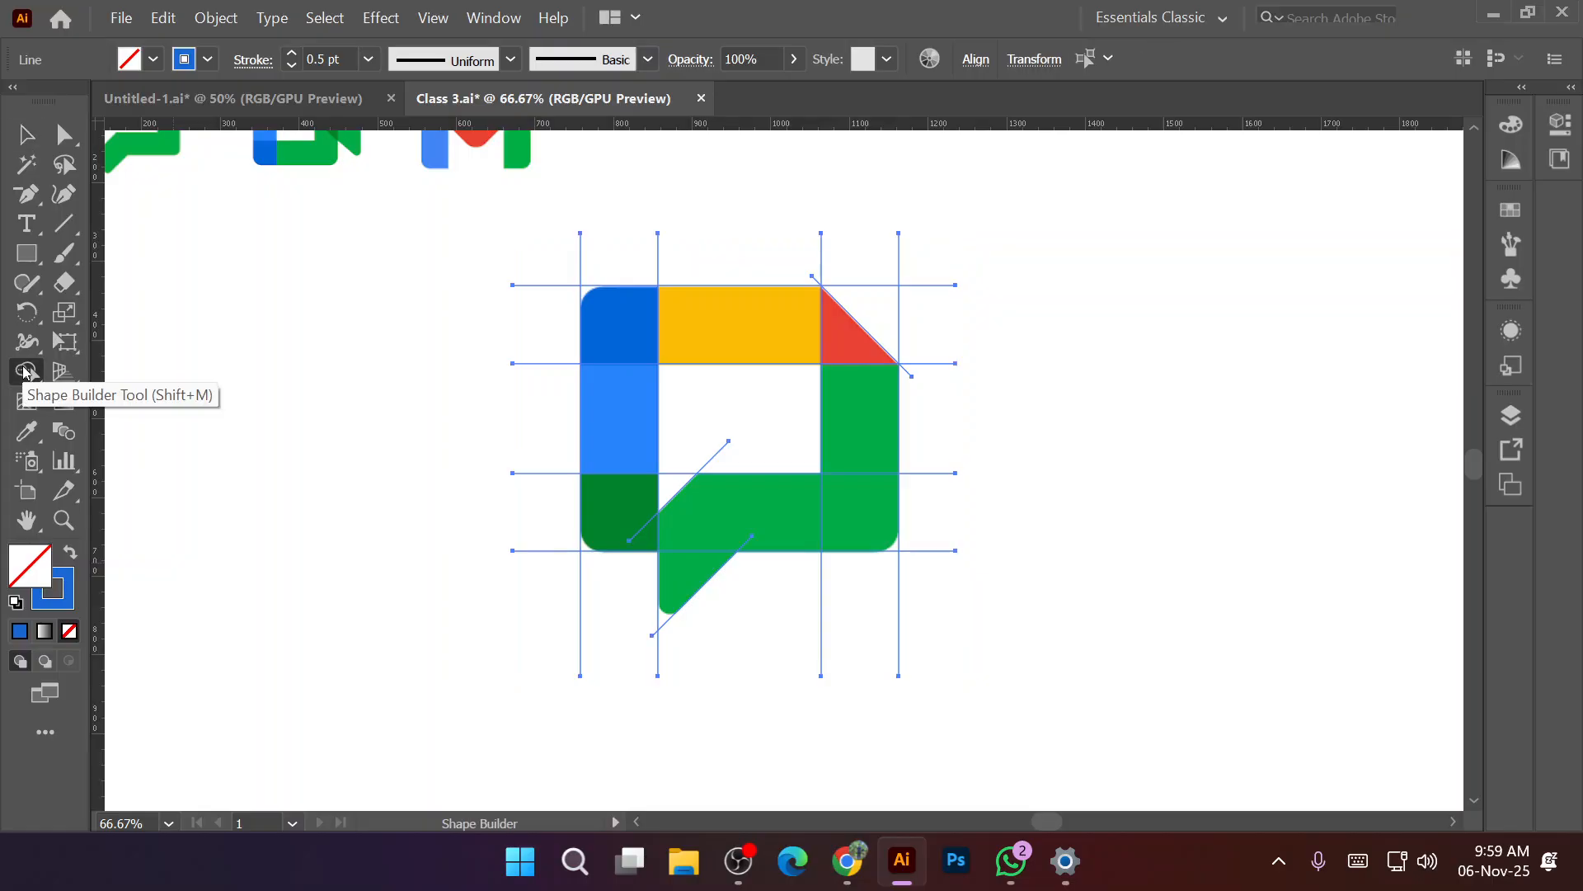
click(618, 330)
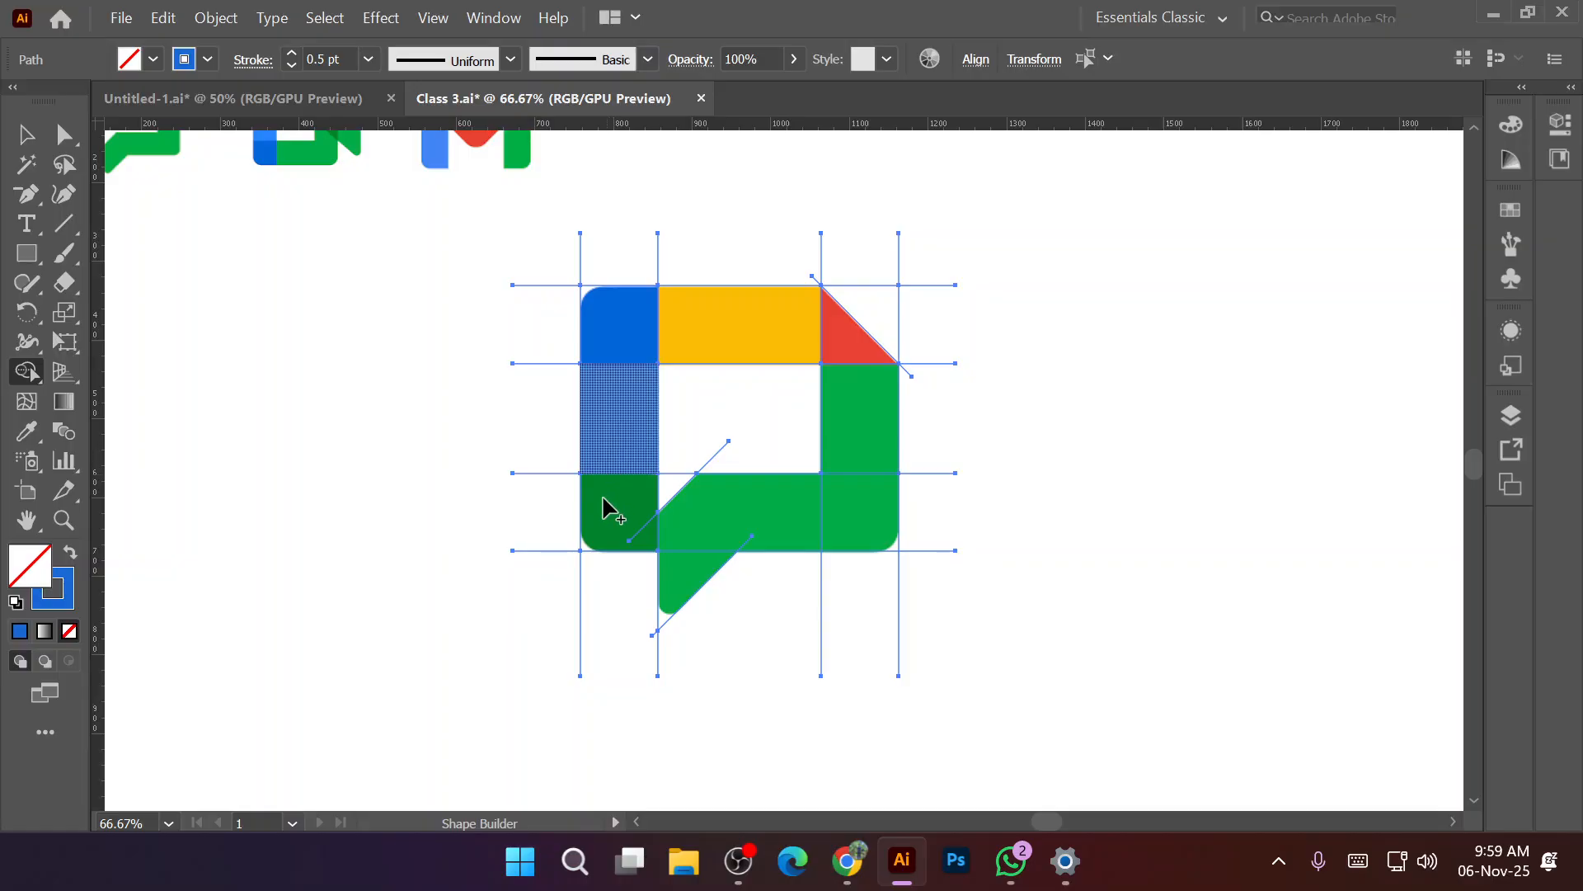
click(650, 540)
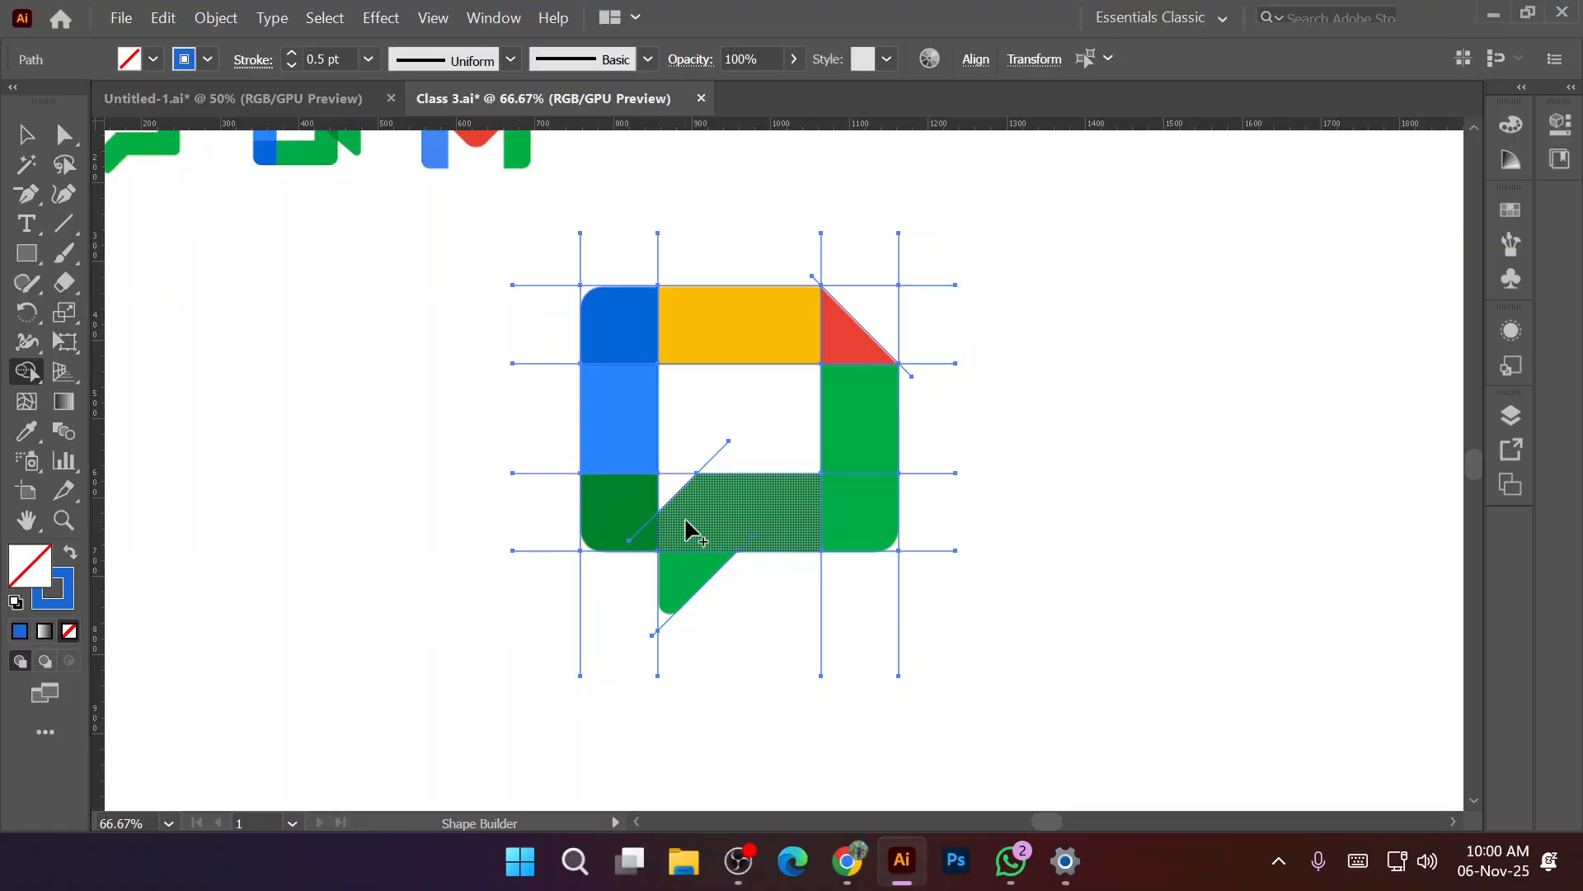
mouse_move(719, 518)
mouse_down()
mouse_move(697, 558)
mouse_move(750, 511)
mouse_move(858, 509)
mouse_move(859, 424)
mouse_up()
click(25, 132)
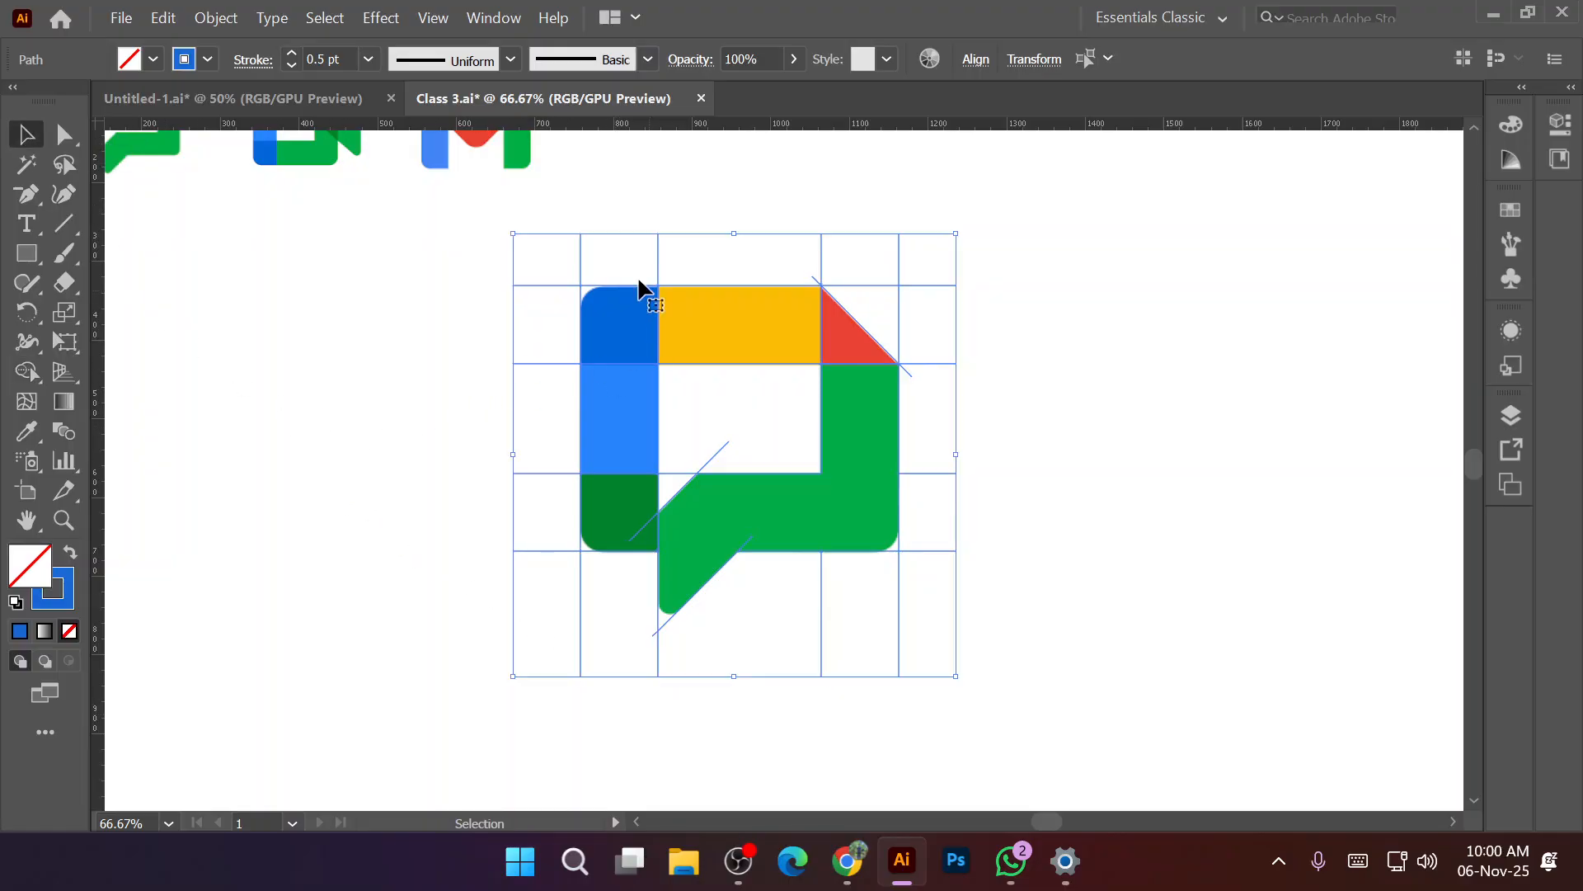
click(357, 450)
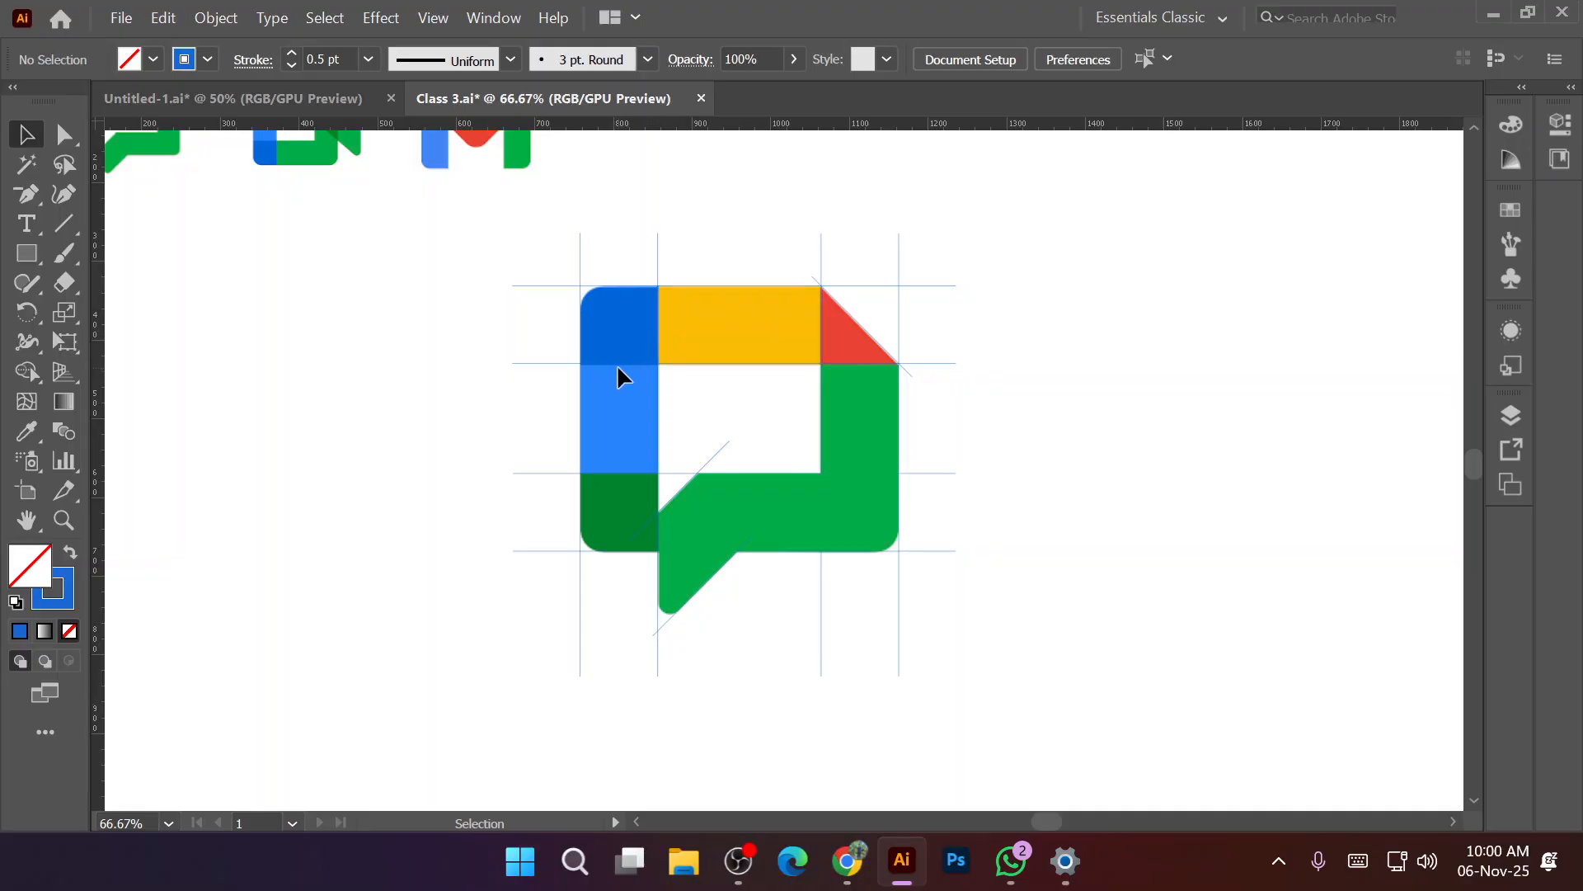
Select all the closed logo shapes built from the grid and cut them out from among the construction lines.
click(591, 293)
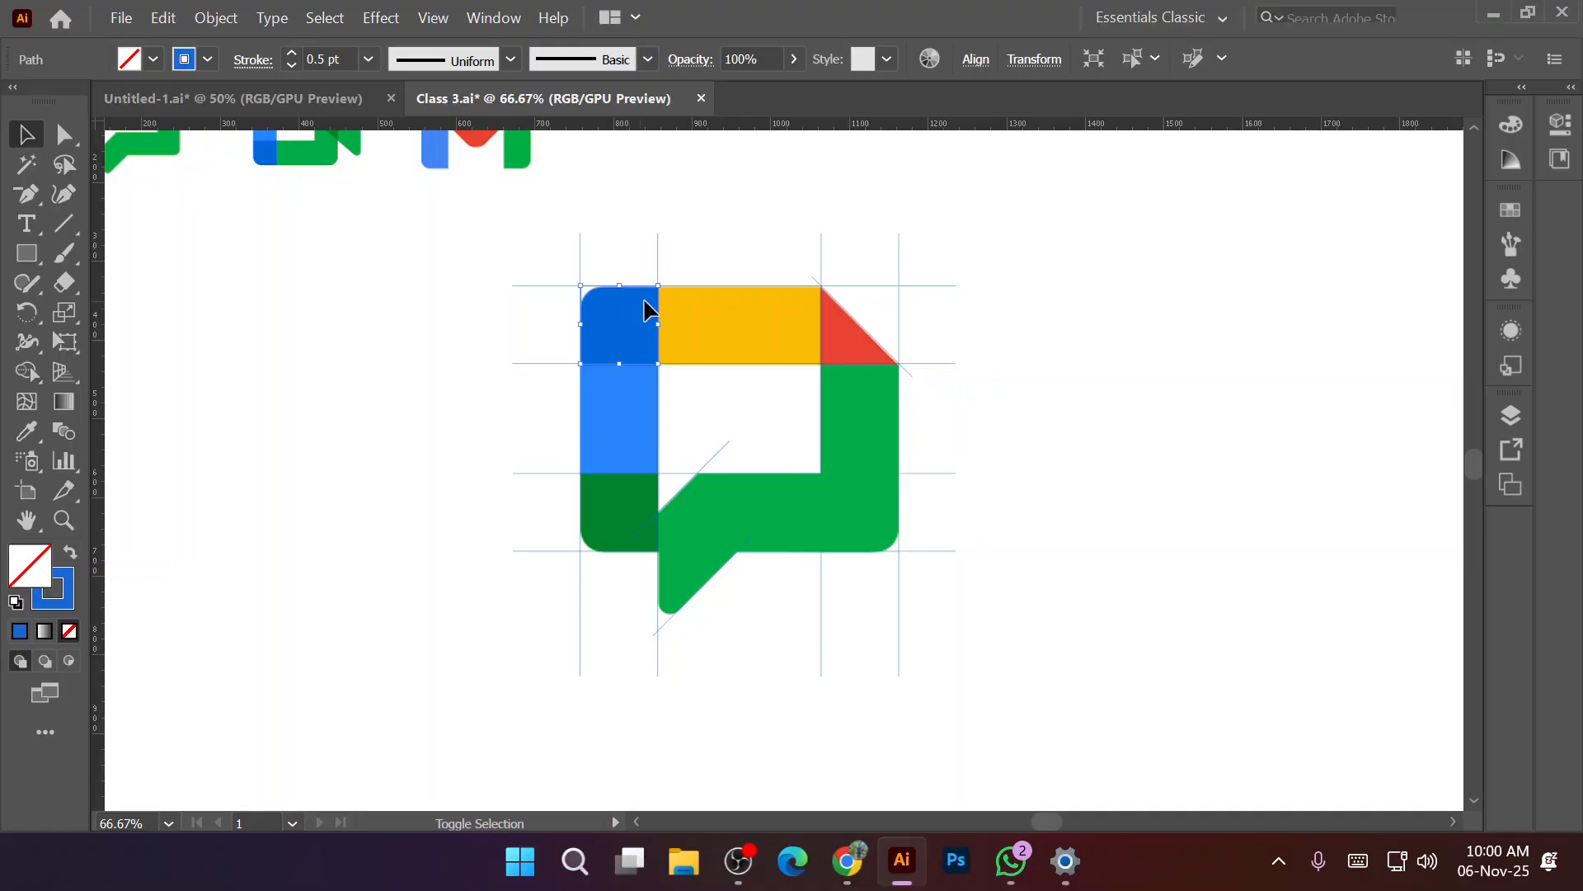
shift+click(711, 301)
shift+click(858, 330)
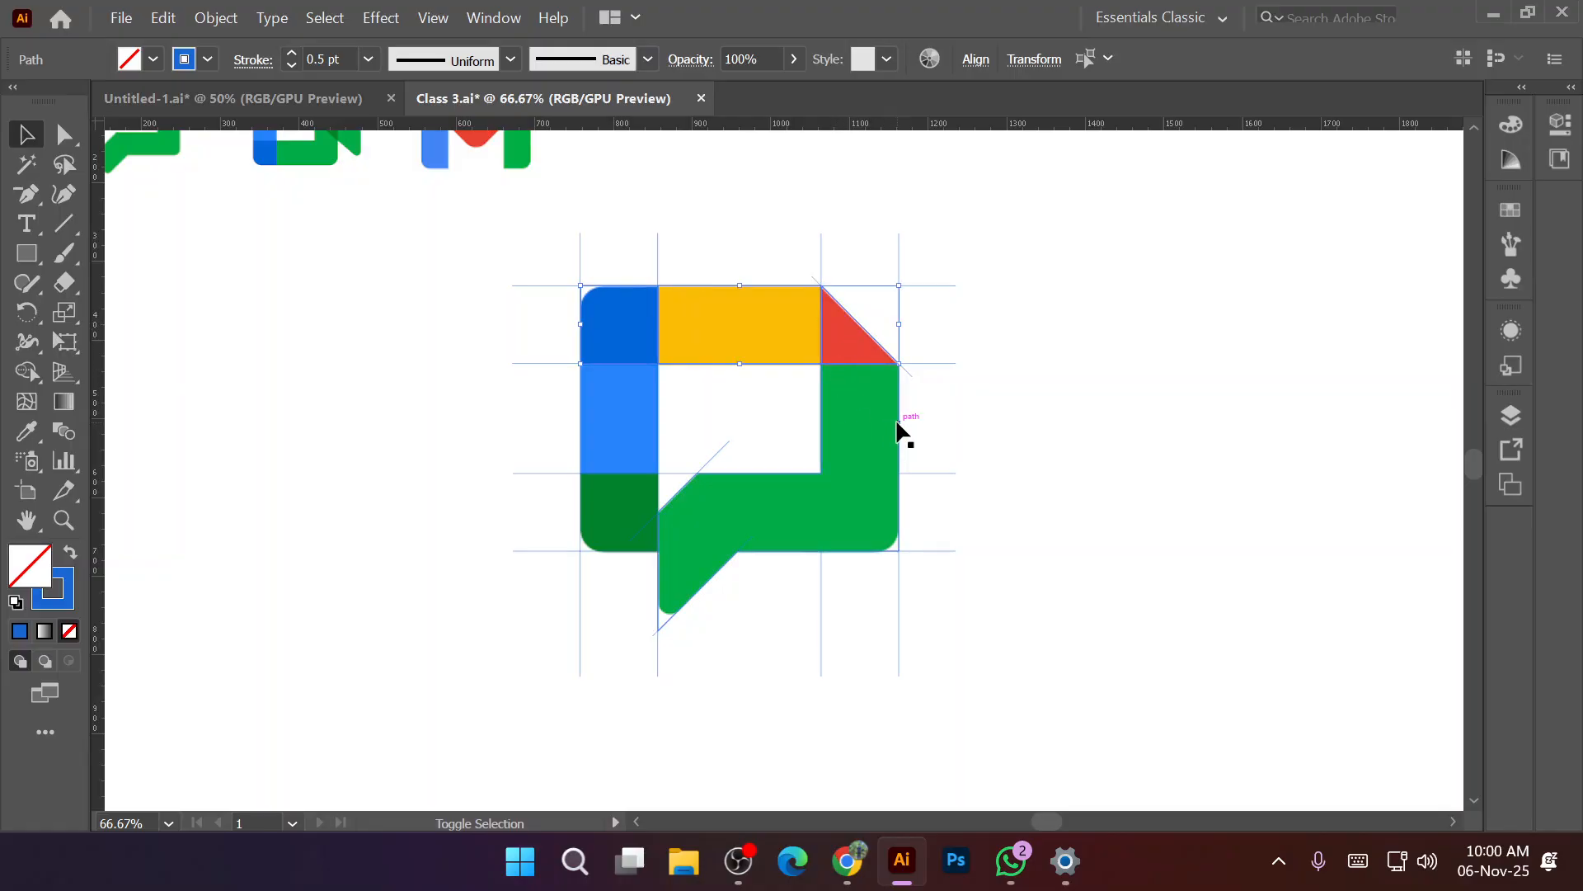
shift+click(903, 432)
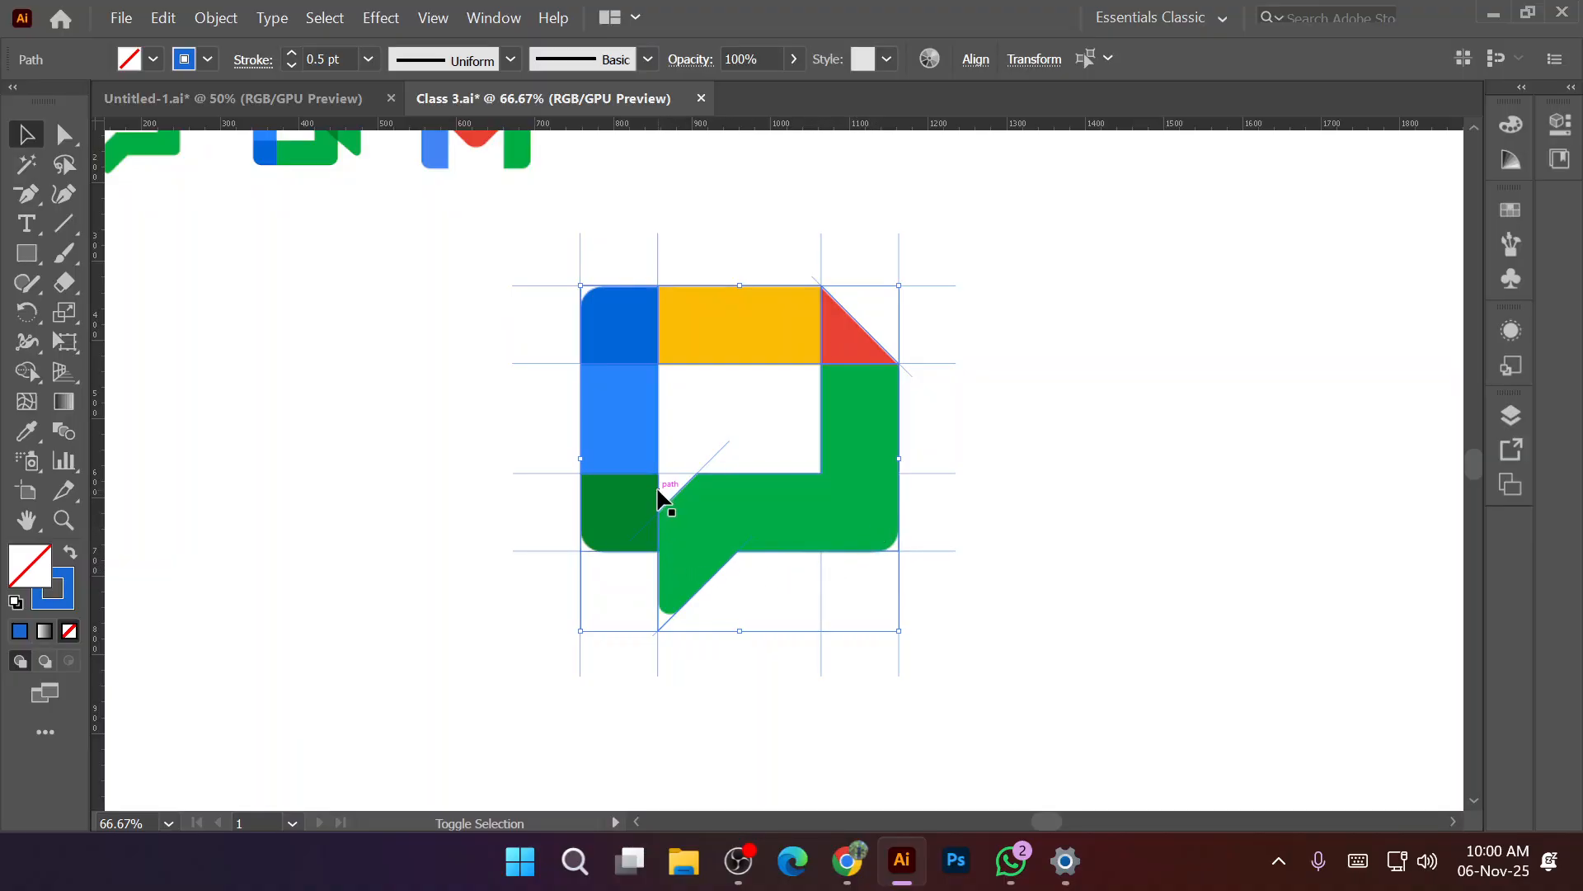
key(a)
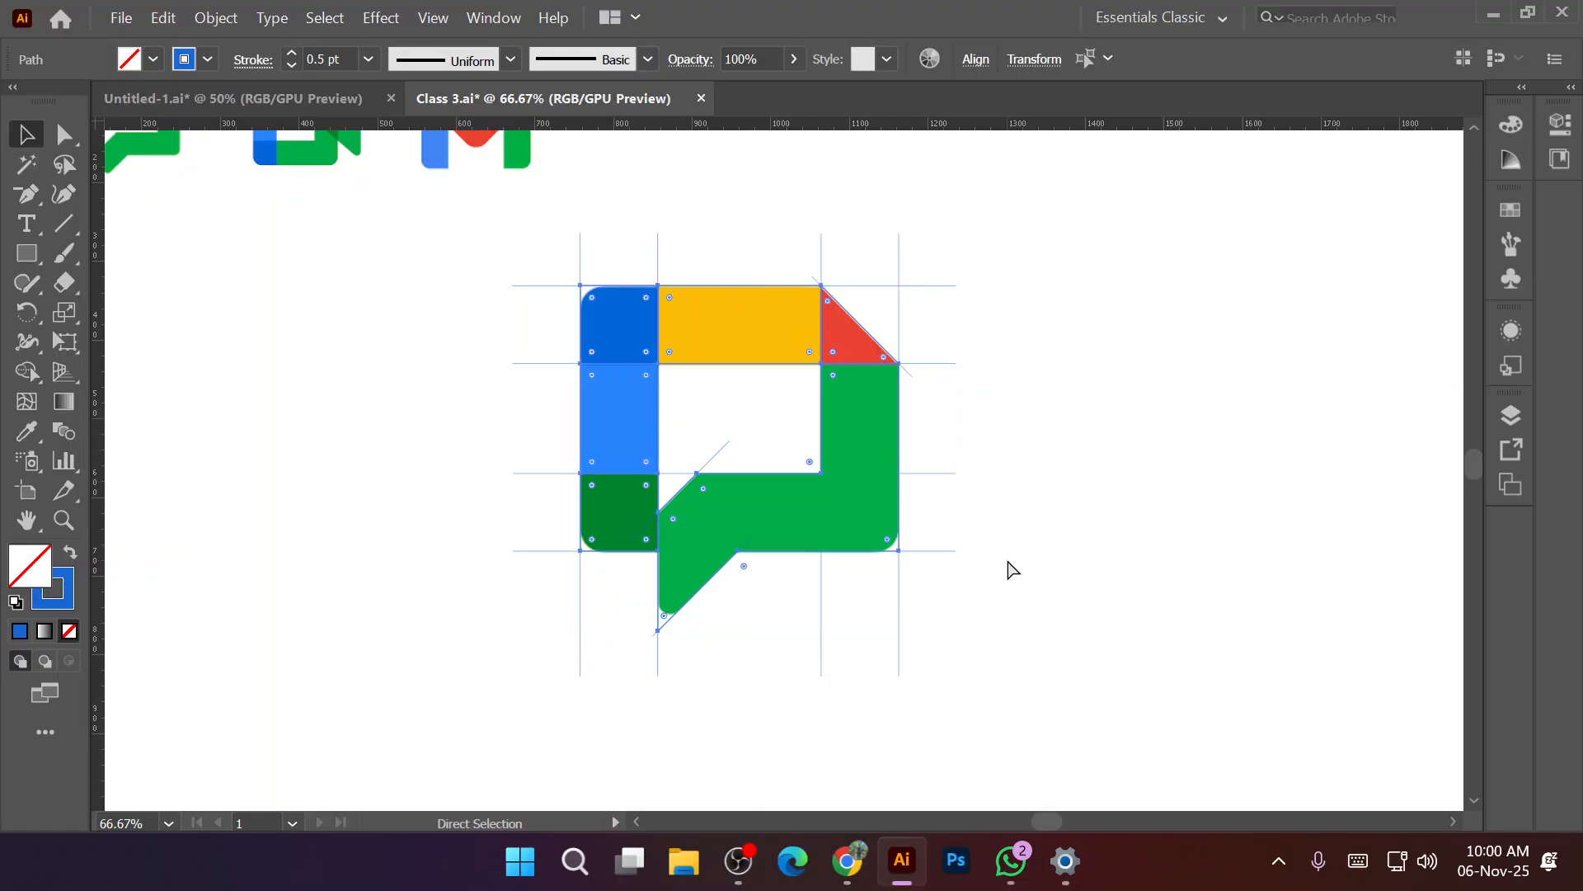
key(ctrl+x)
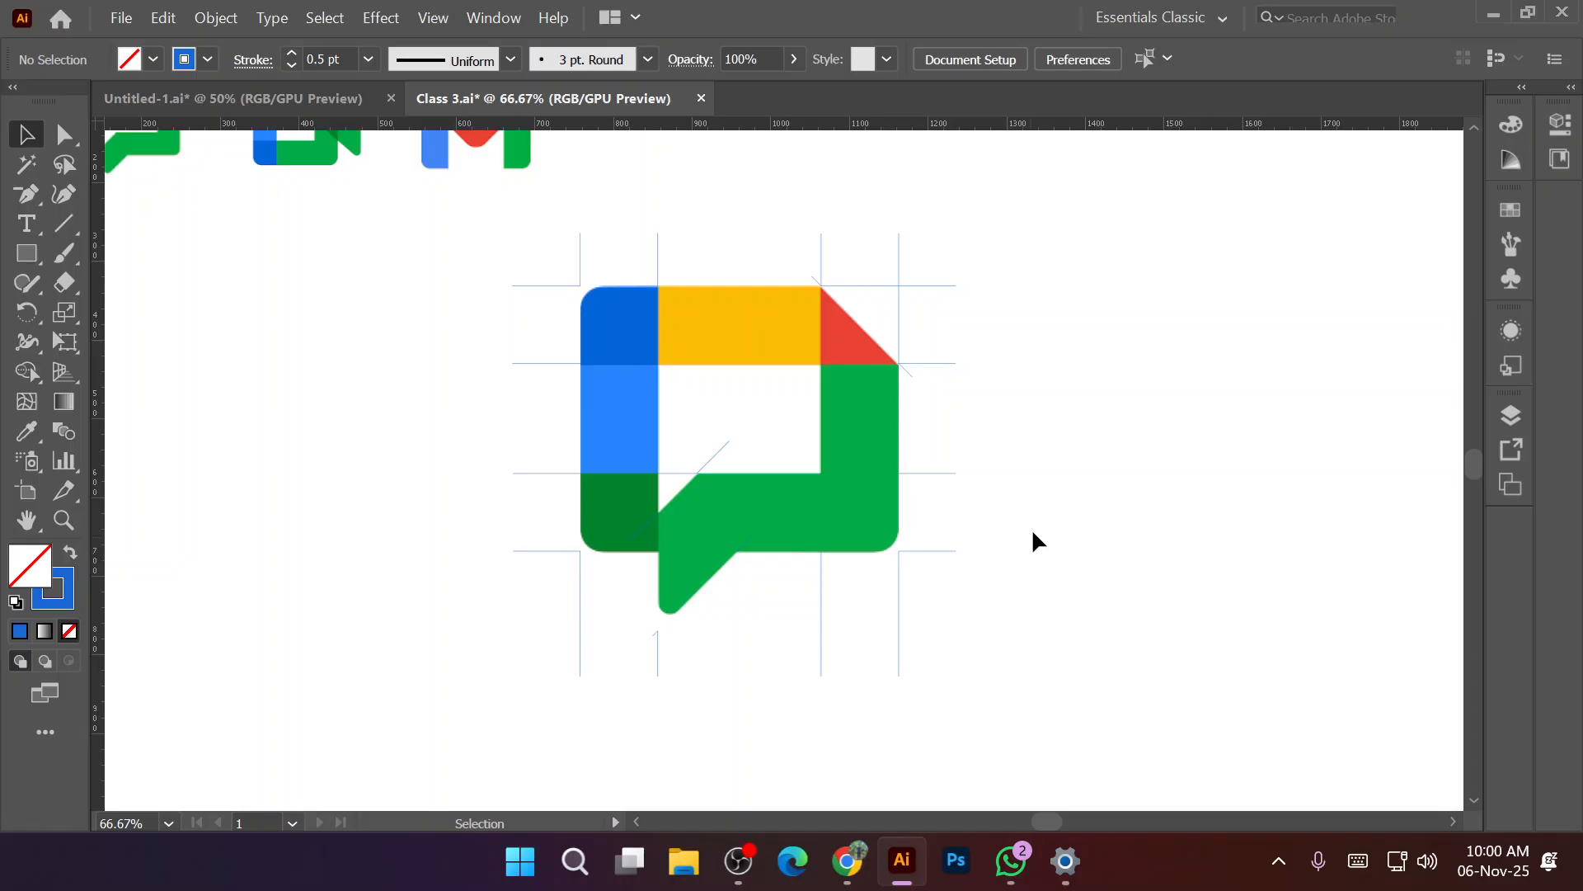
Delete the leftover construction line segments and paste the cut shapes on the empty area to the right of the logo image.
drag(454, 233, 1022, 674)
key(Delete)
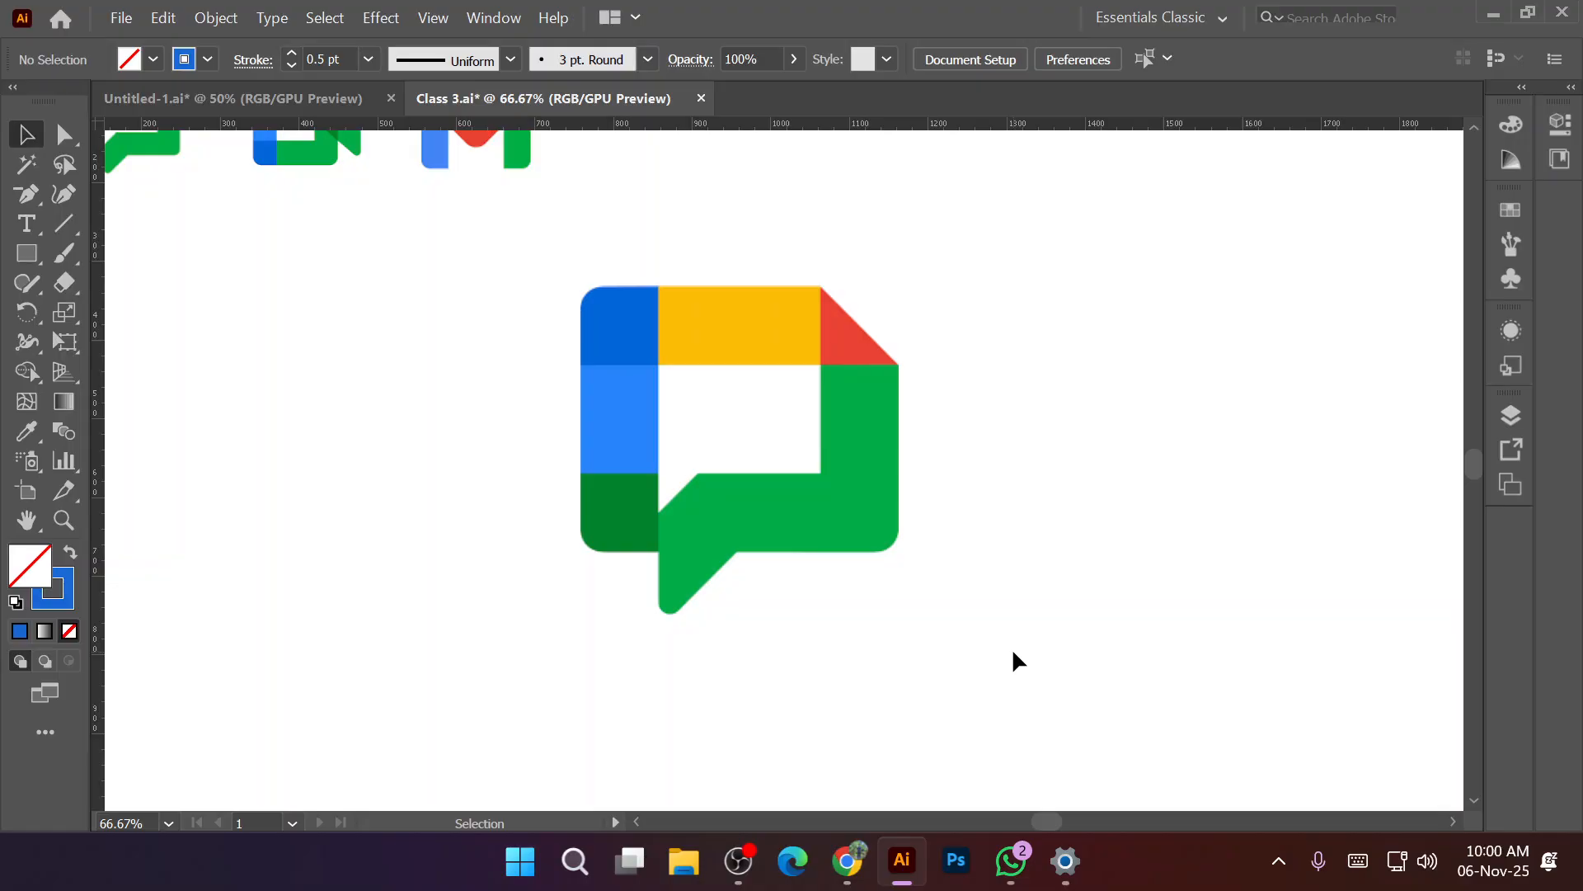
key(ctrl+z)
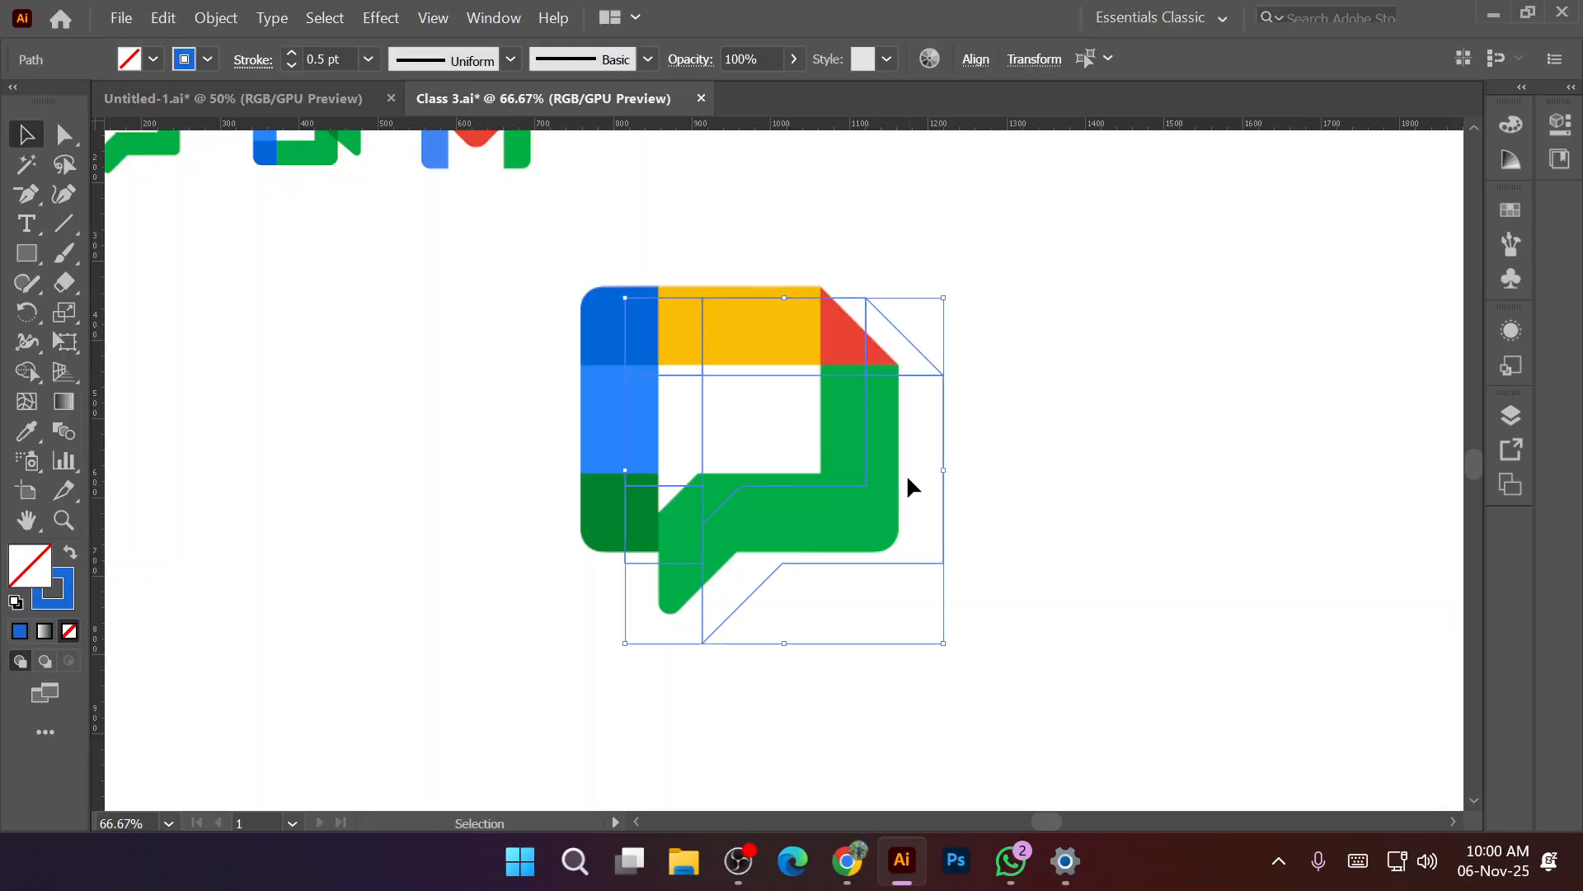
drag(946, 428, 1326, 414)
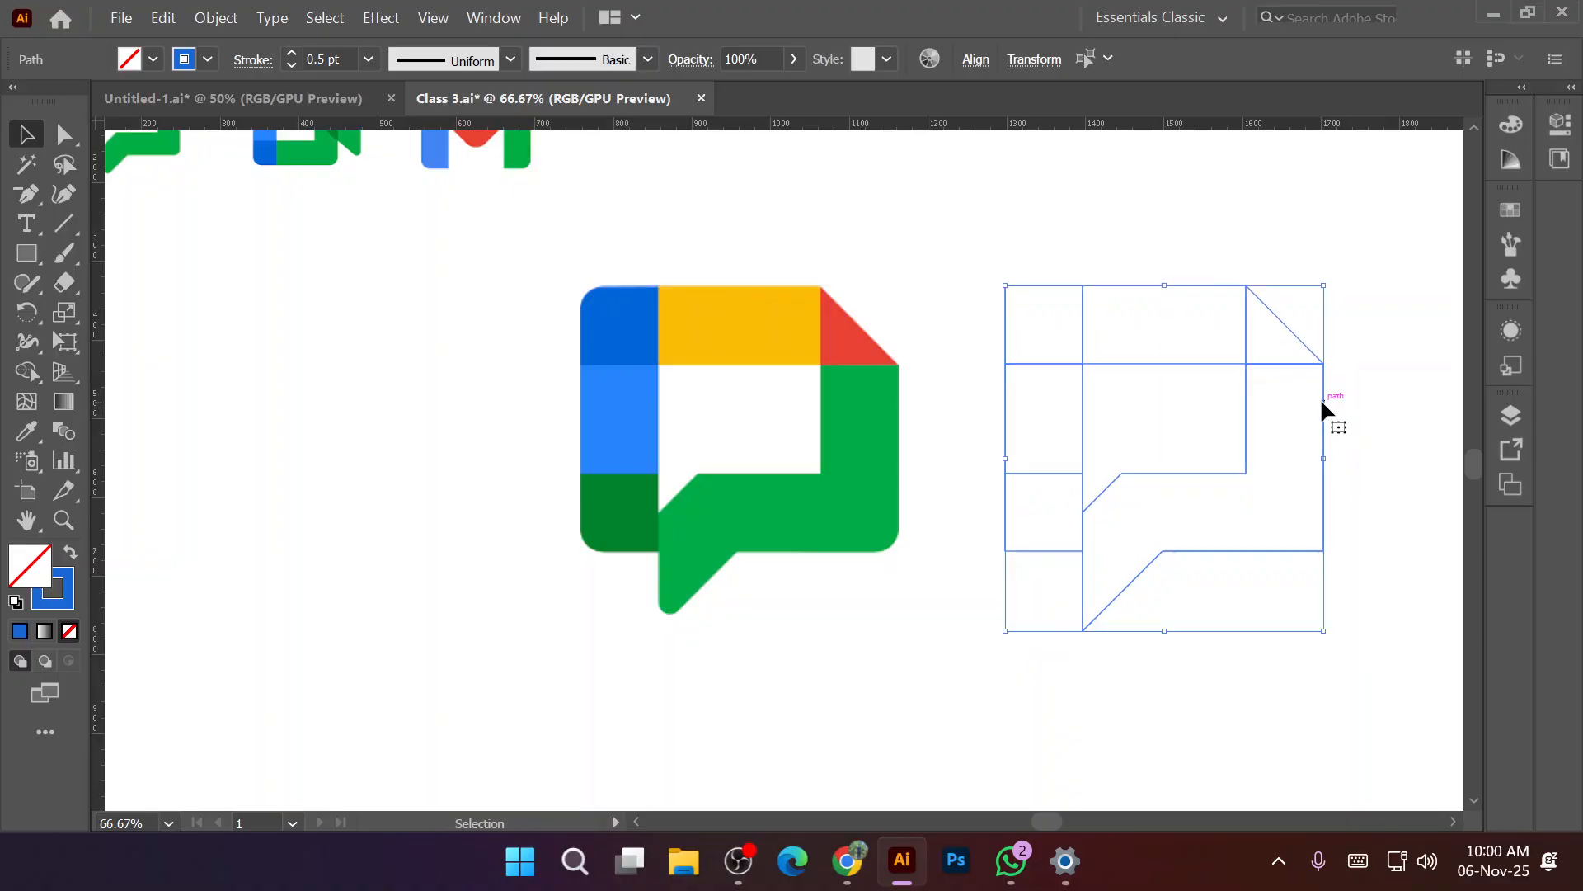
Fill the traced logo's upper-left square with the original's dark blue and its top bar with the original's yellow using the Eyedropper.
click(796, 744)
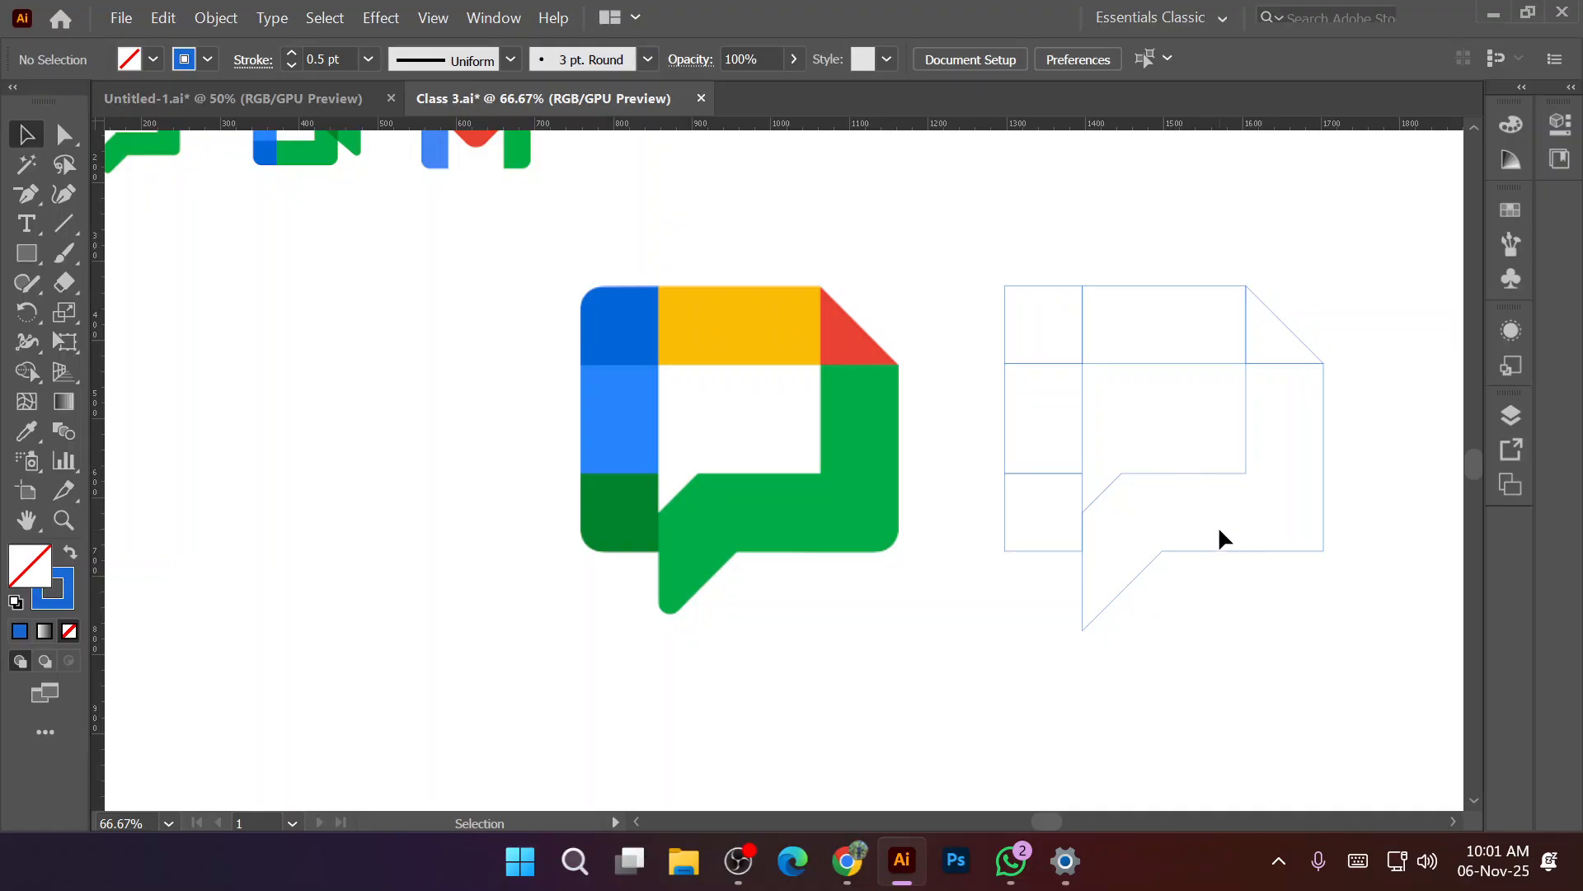
click(1051, 291)
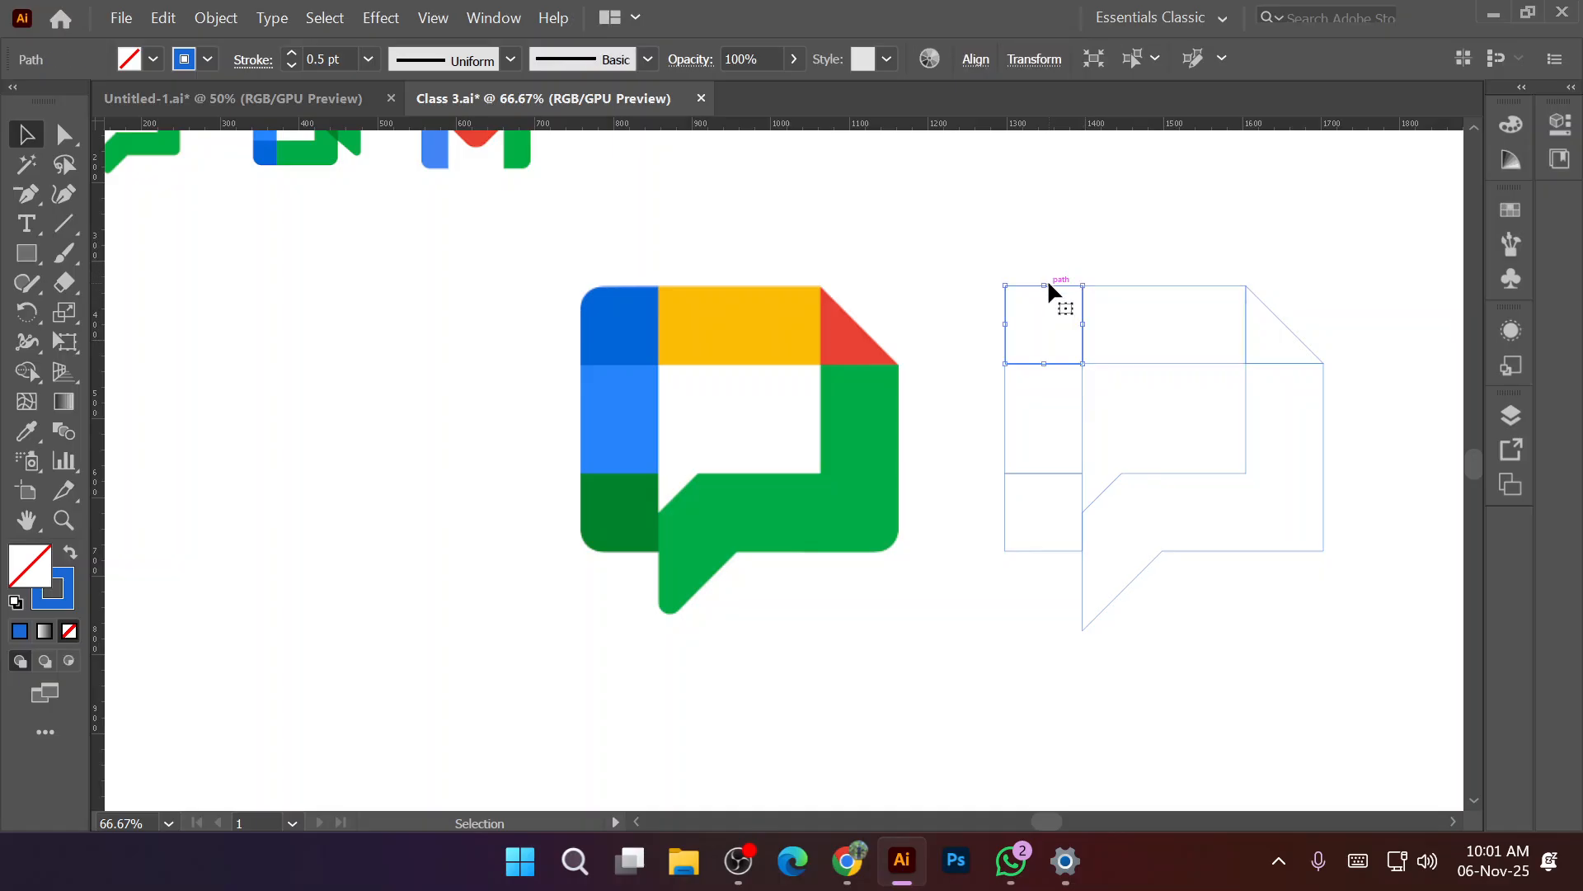
key(i)
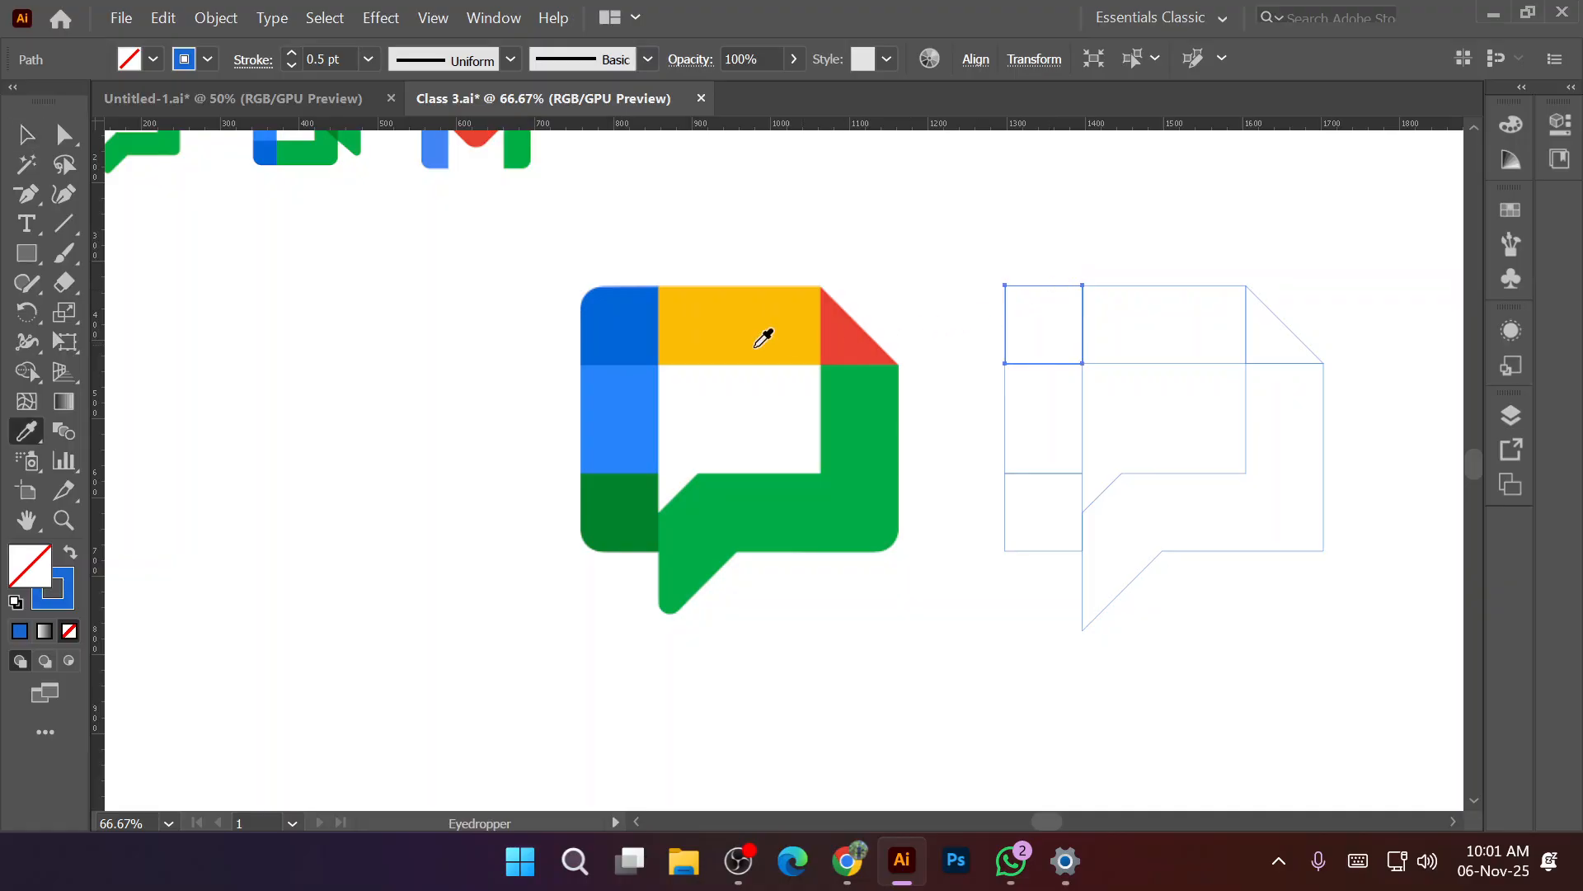
click(625, 327)
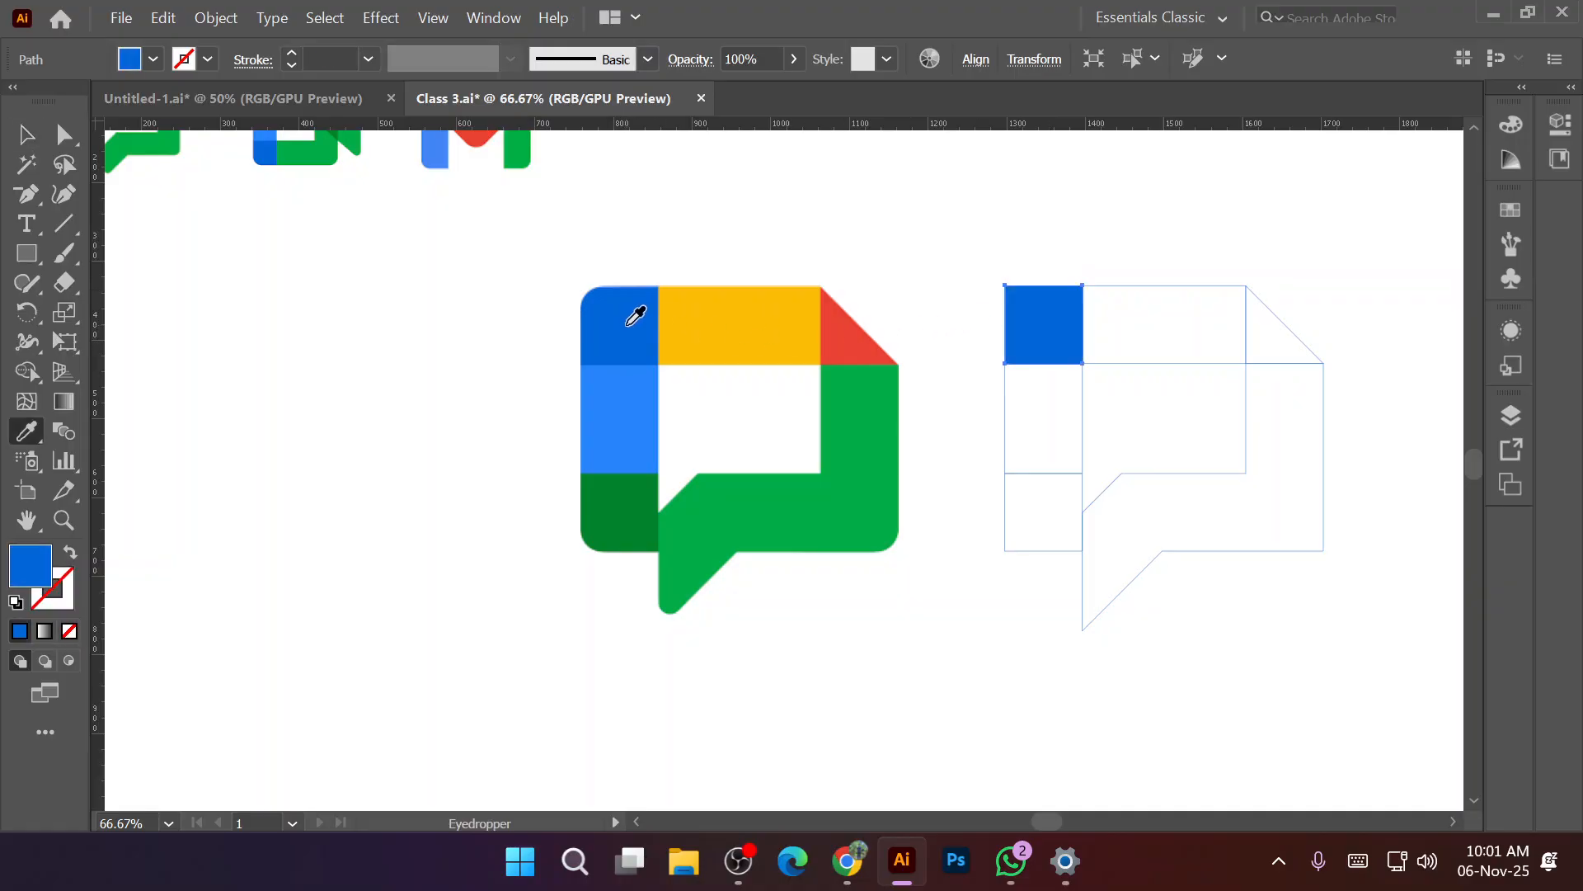
key(v)
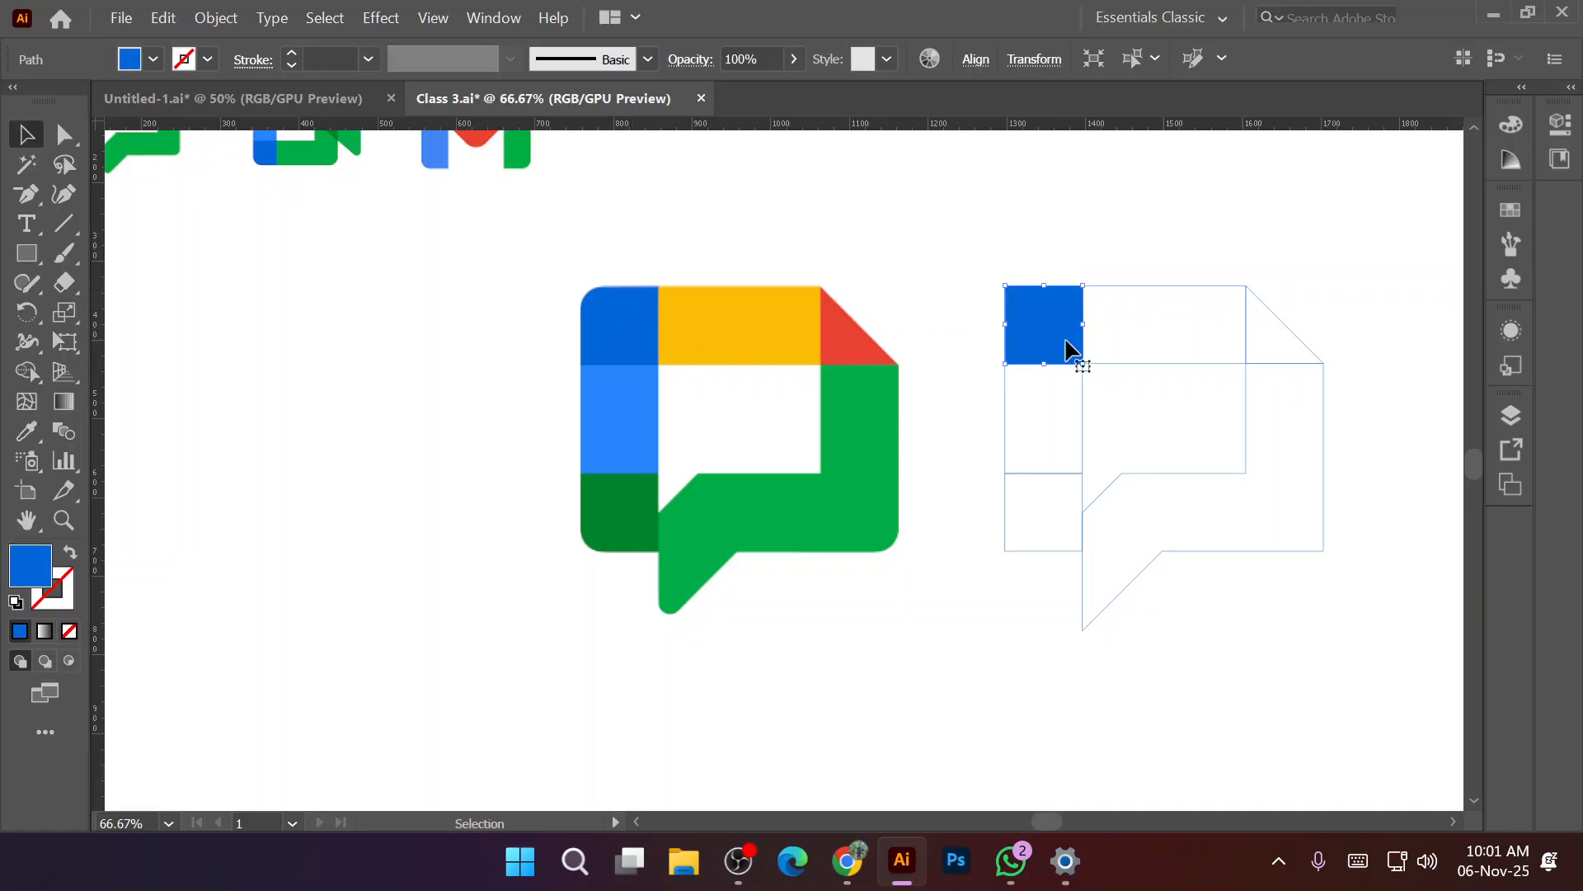
click(1166, 291)
key(i)
click(788, 318)
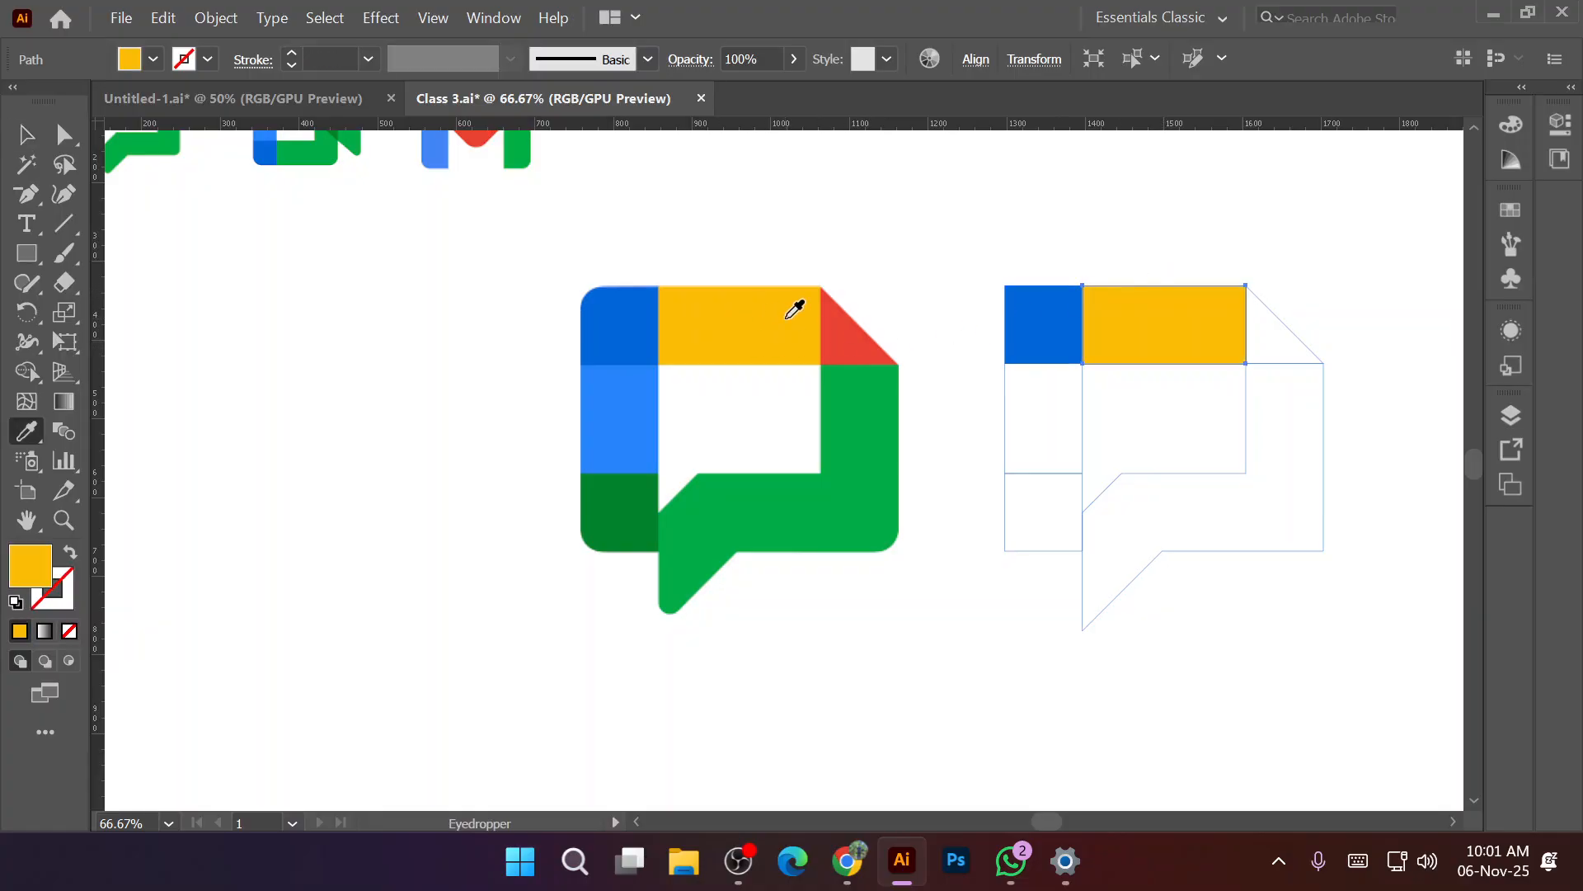
Fill the rectangle below the dark blue square with the sampled light blue and the square beneath it with the sampled dark green.
key(v)
click(1005, 429)
key(i)
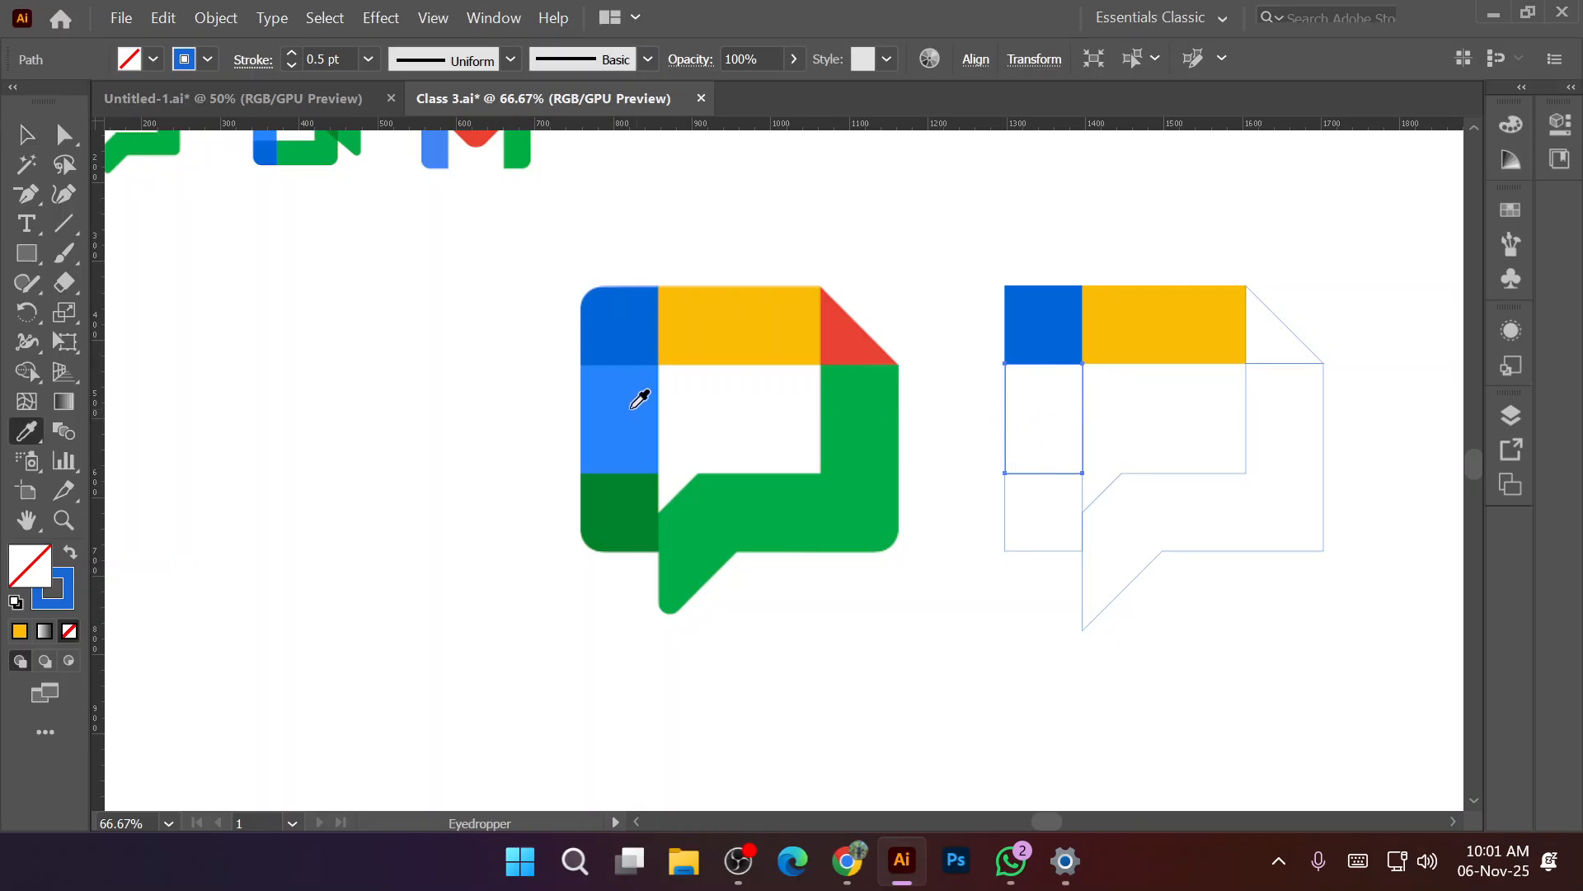
click(644, 399)
ctrl+click(1005, 540)
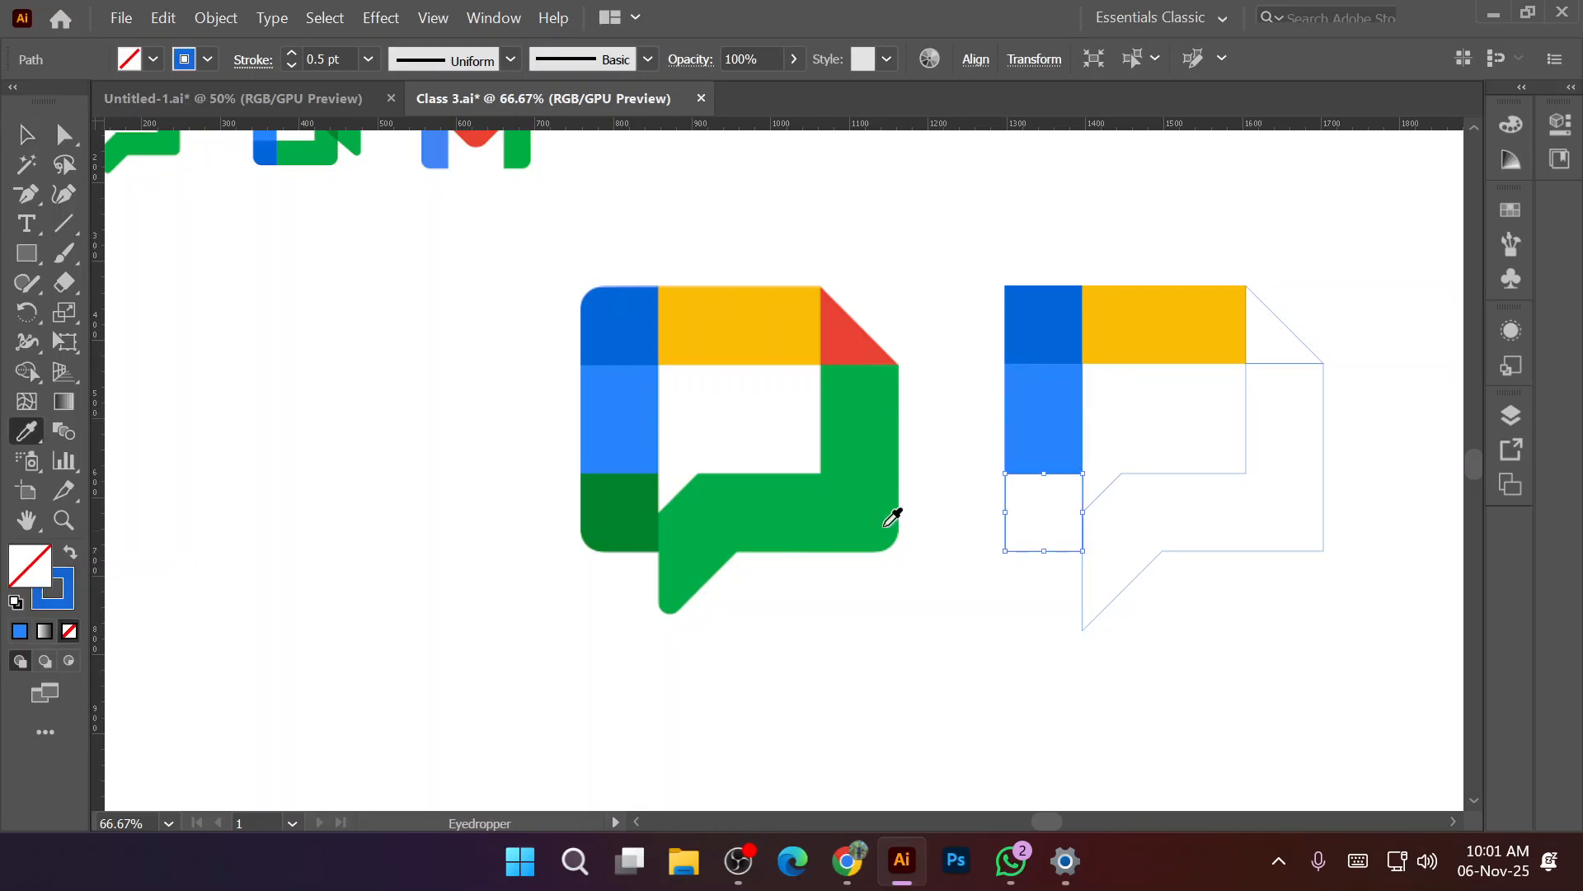
click(644, 491)
key(v)
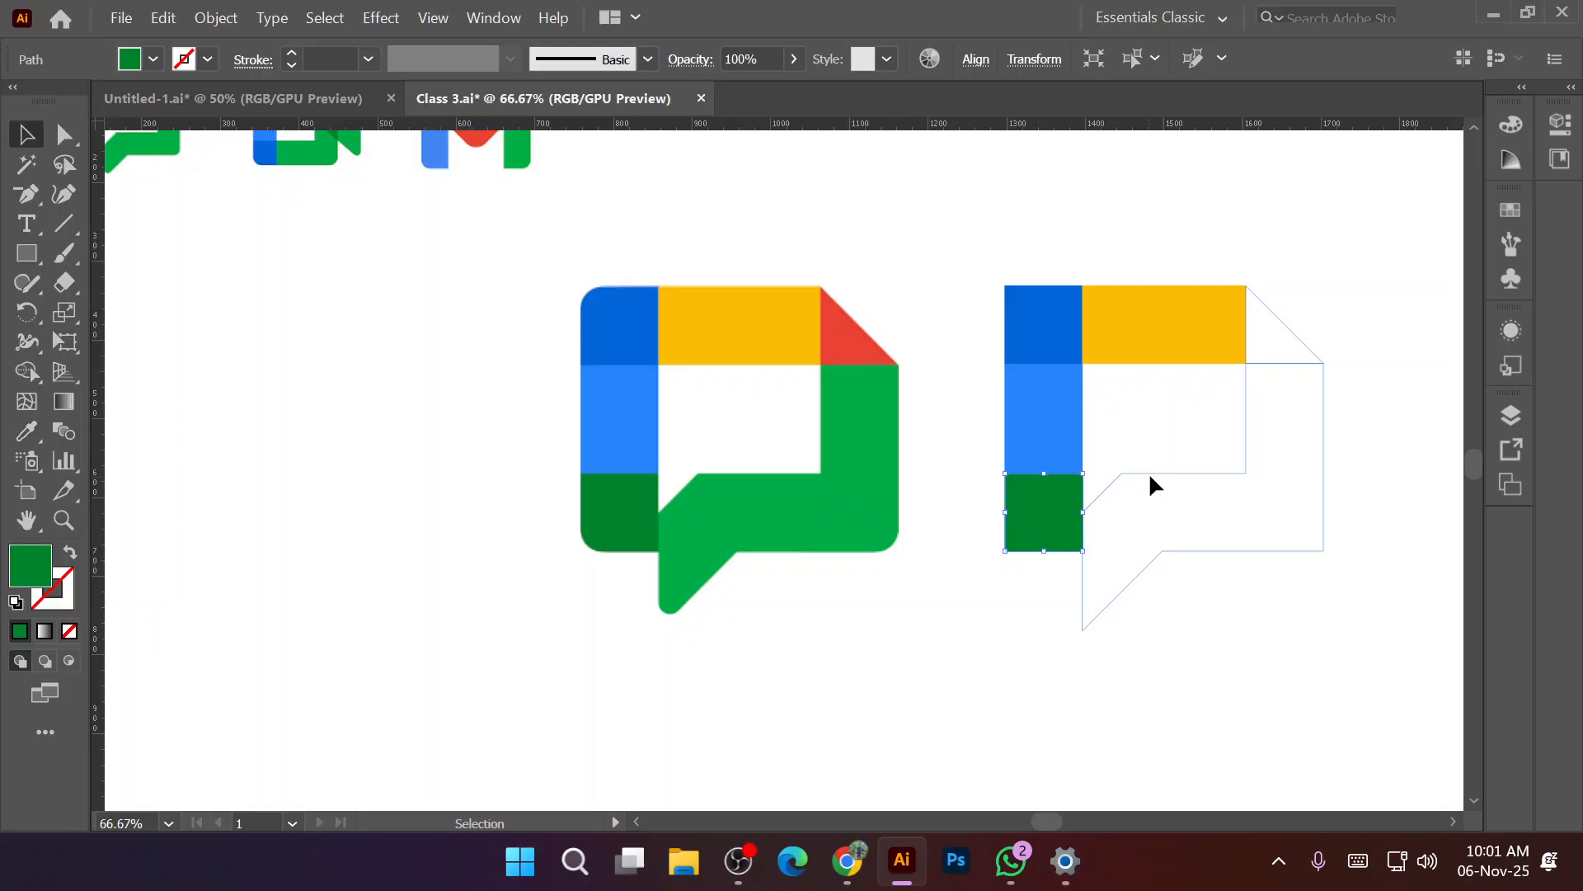
Fill the speech-bubble shape with the original's green and the corner triangle with its red using the Eyedropper, and deselect everything.
click(1153, 486)
key(i)
click(832, 488)
key(v)
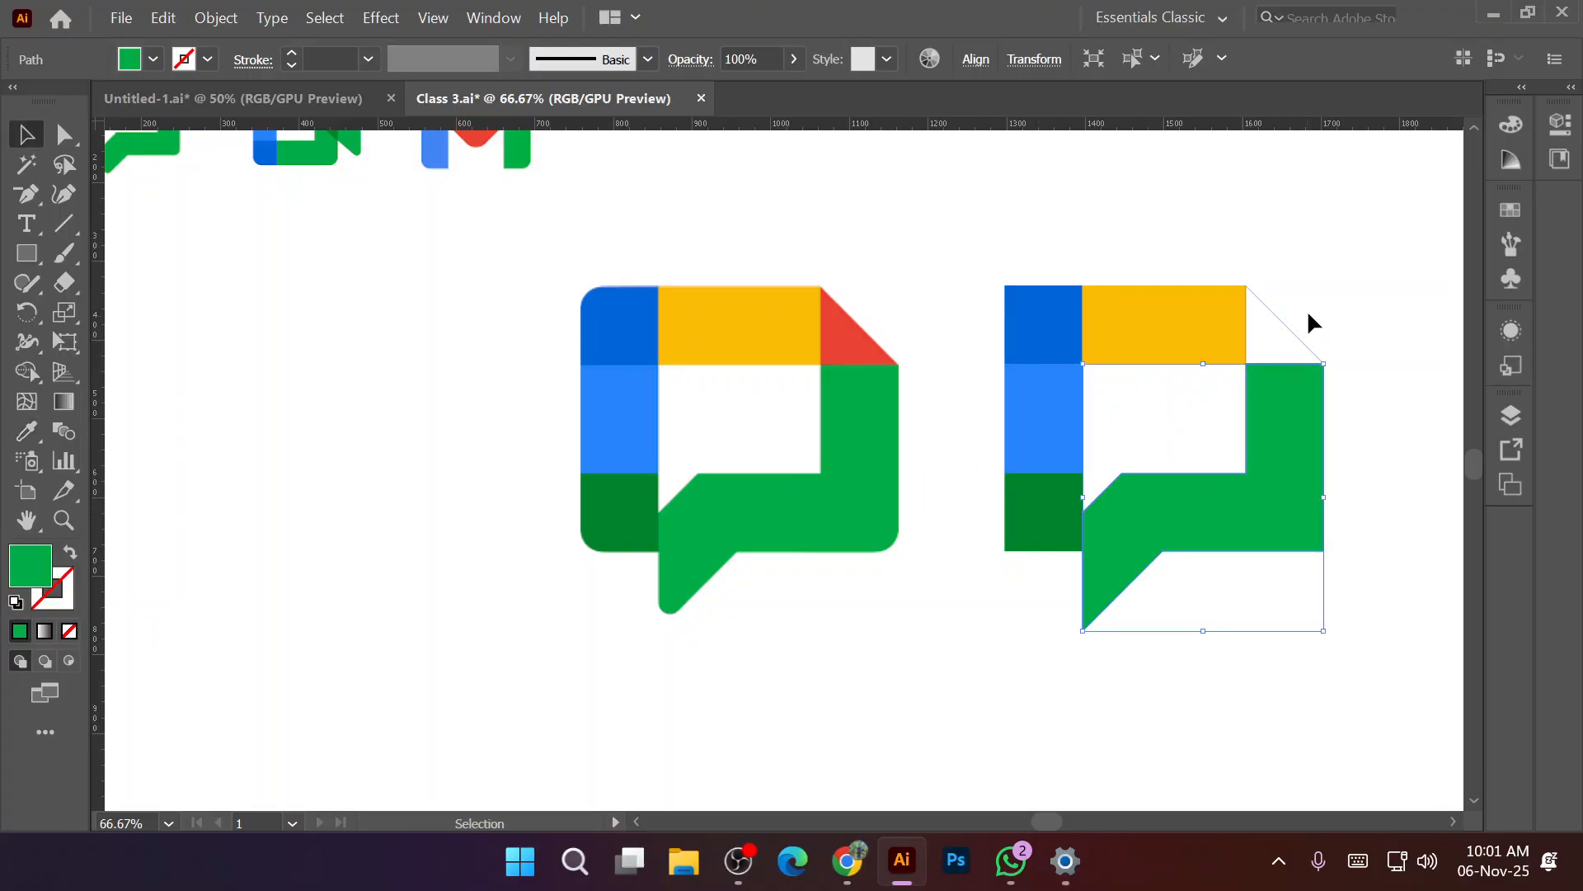
click(1285, 333)
key(i)
click(862, 327)
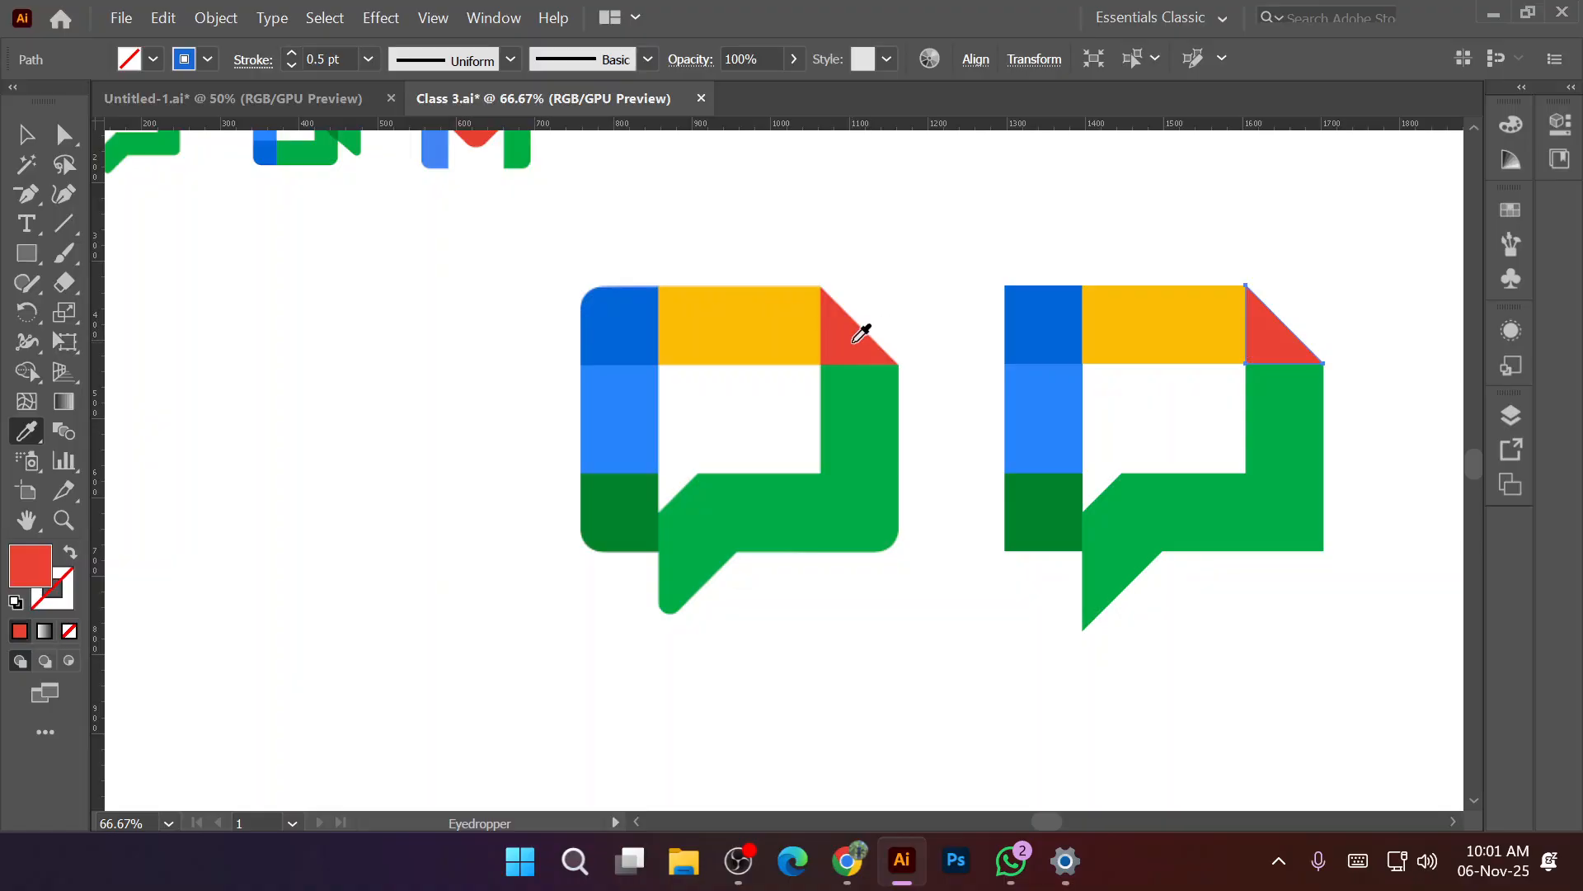
key(v)
click(283, 400)
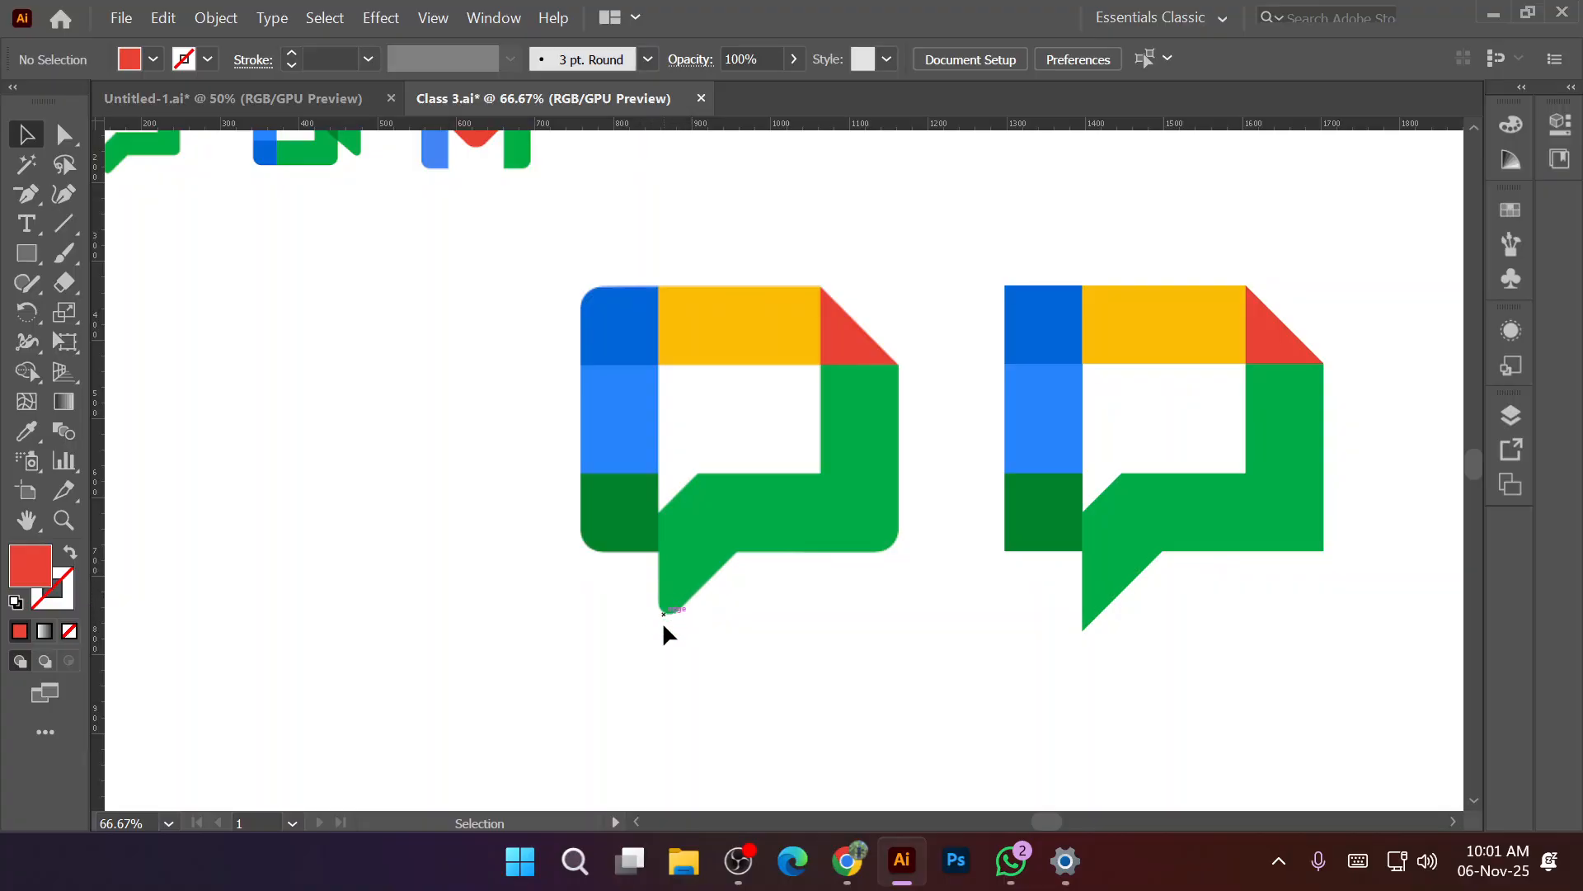
Round the traced logo's upper-left, lower-left and lower-right outer corners together with a radius of about 41 px.
click(64, 135)
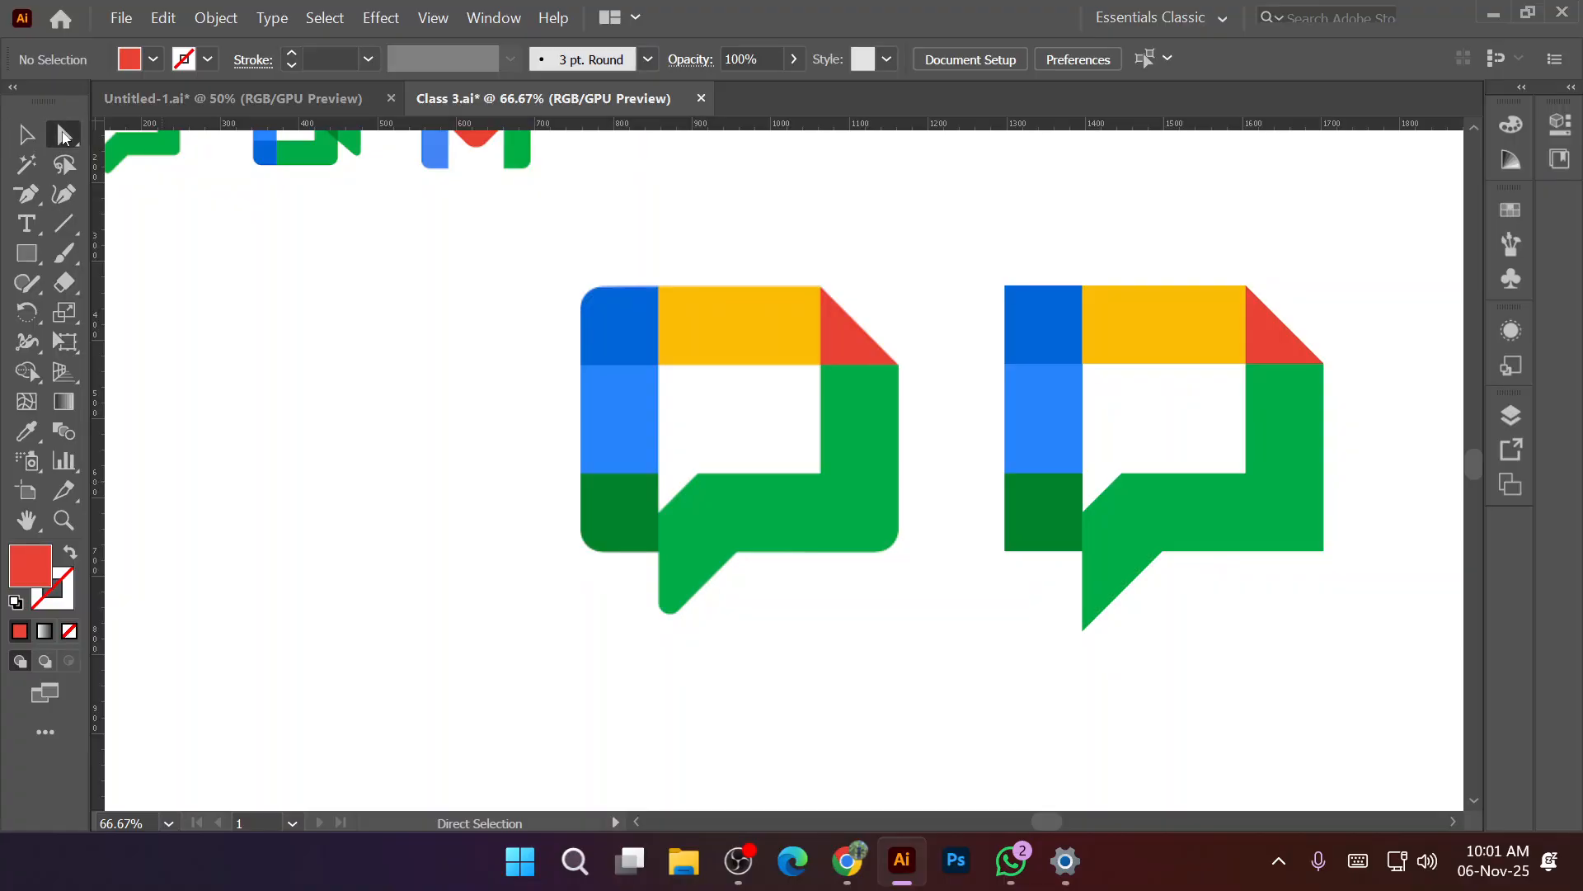
click(1049, 316)
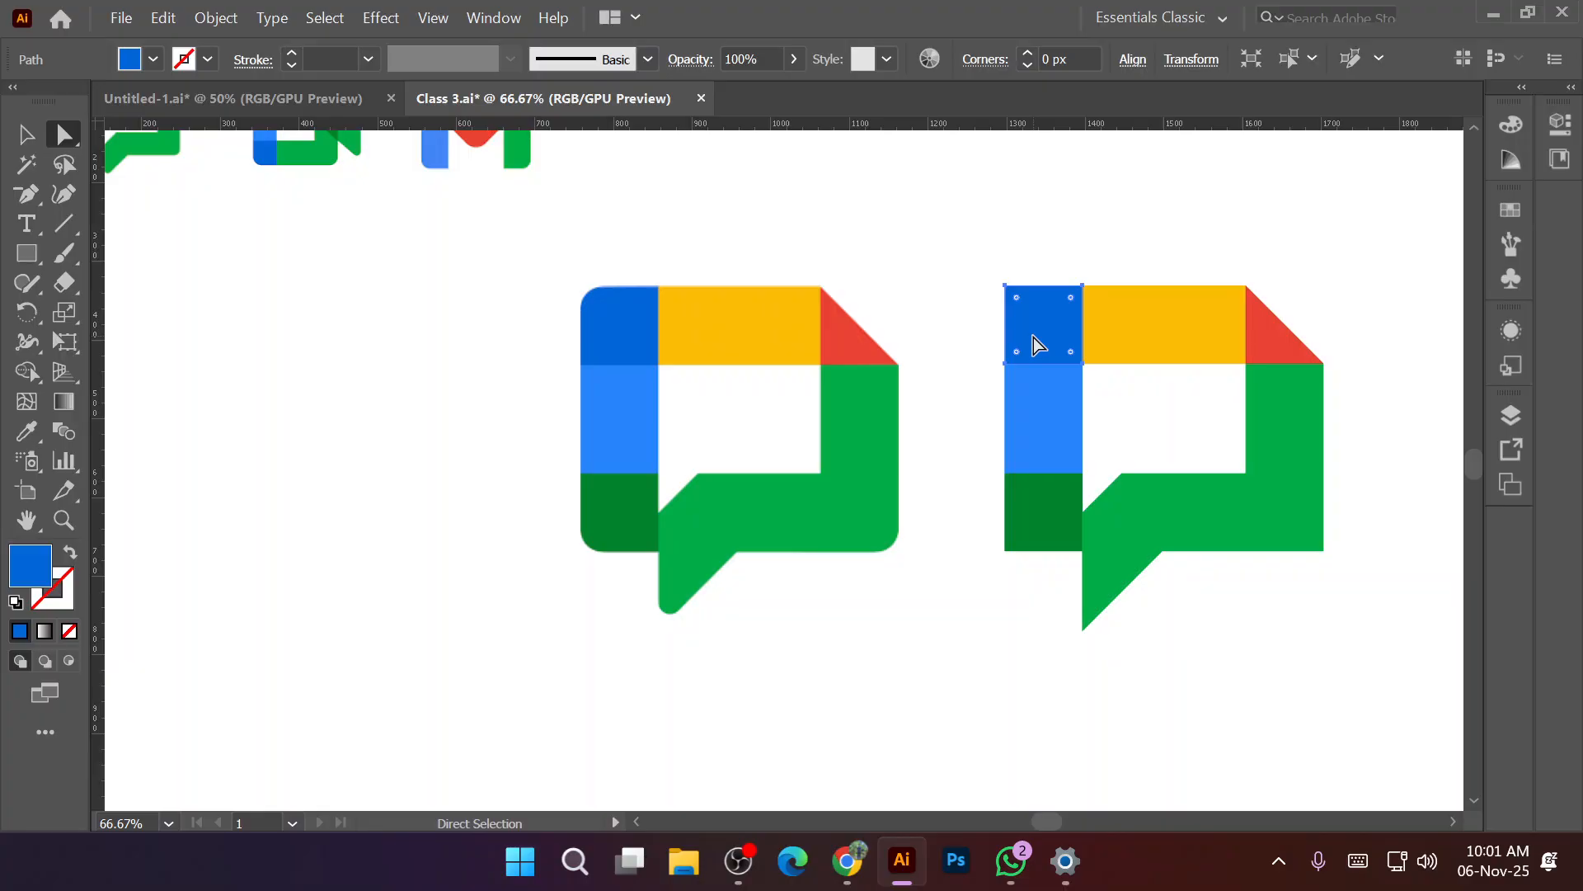
shift+click(1300, 532)
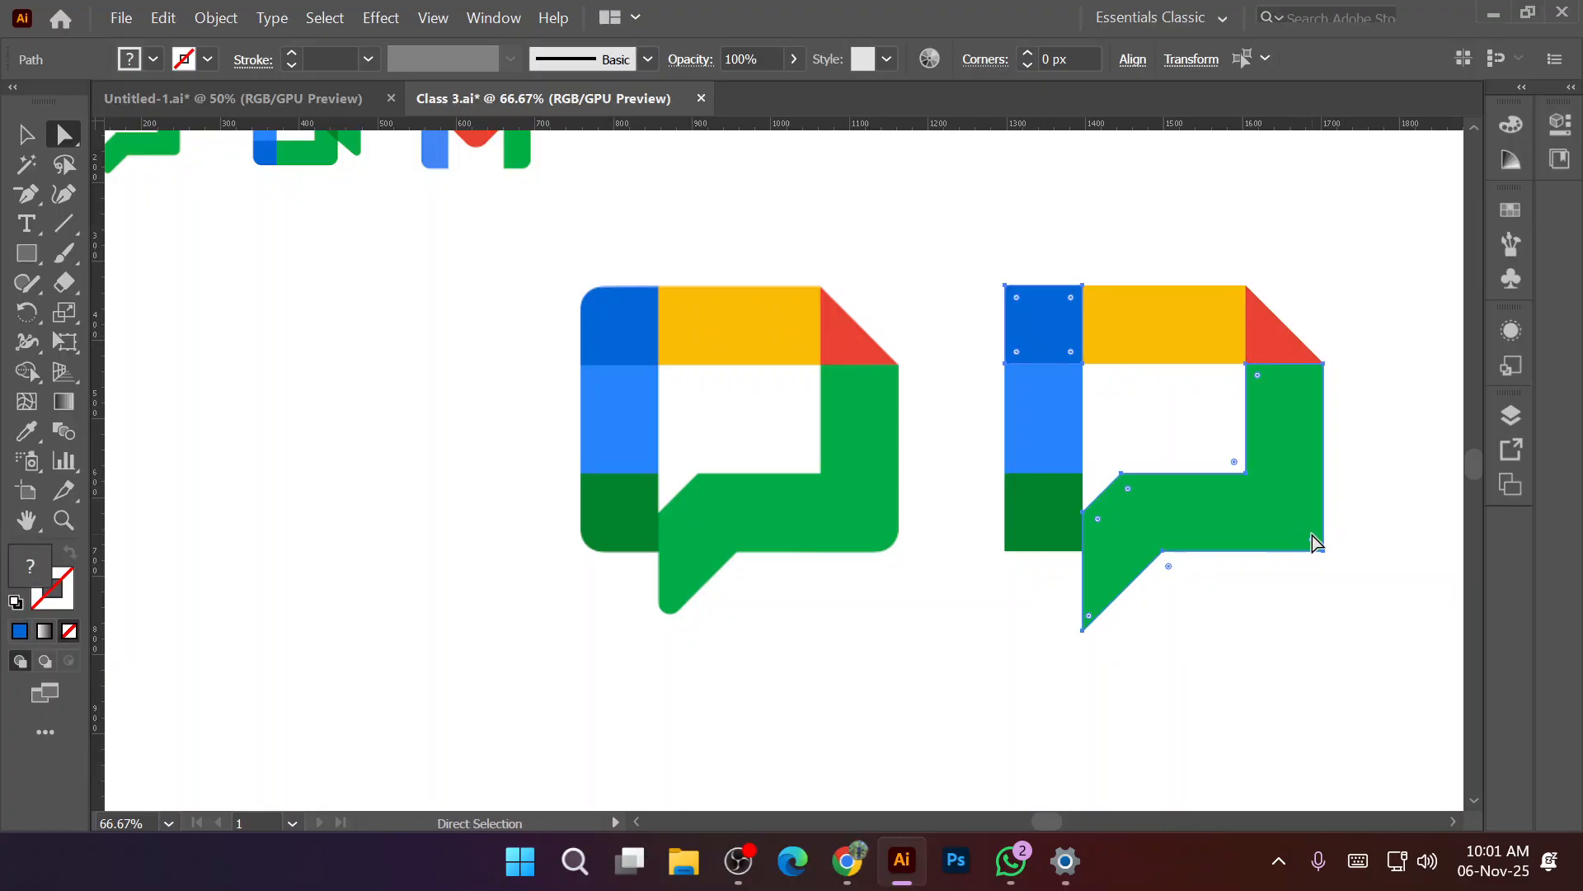
click(1013, 541)
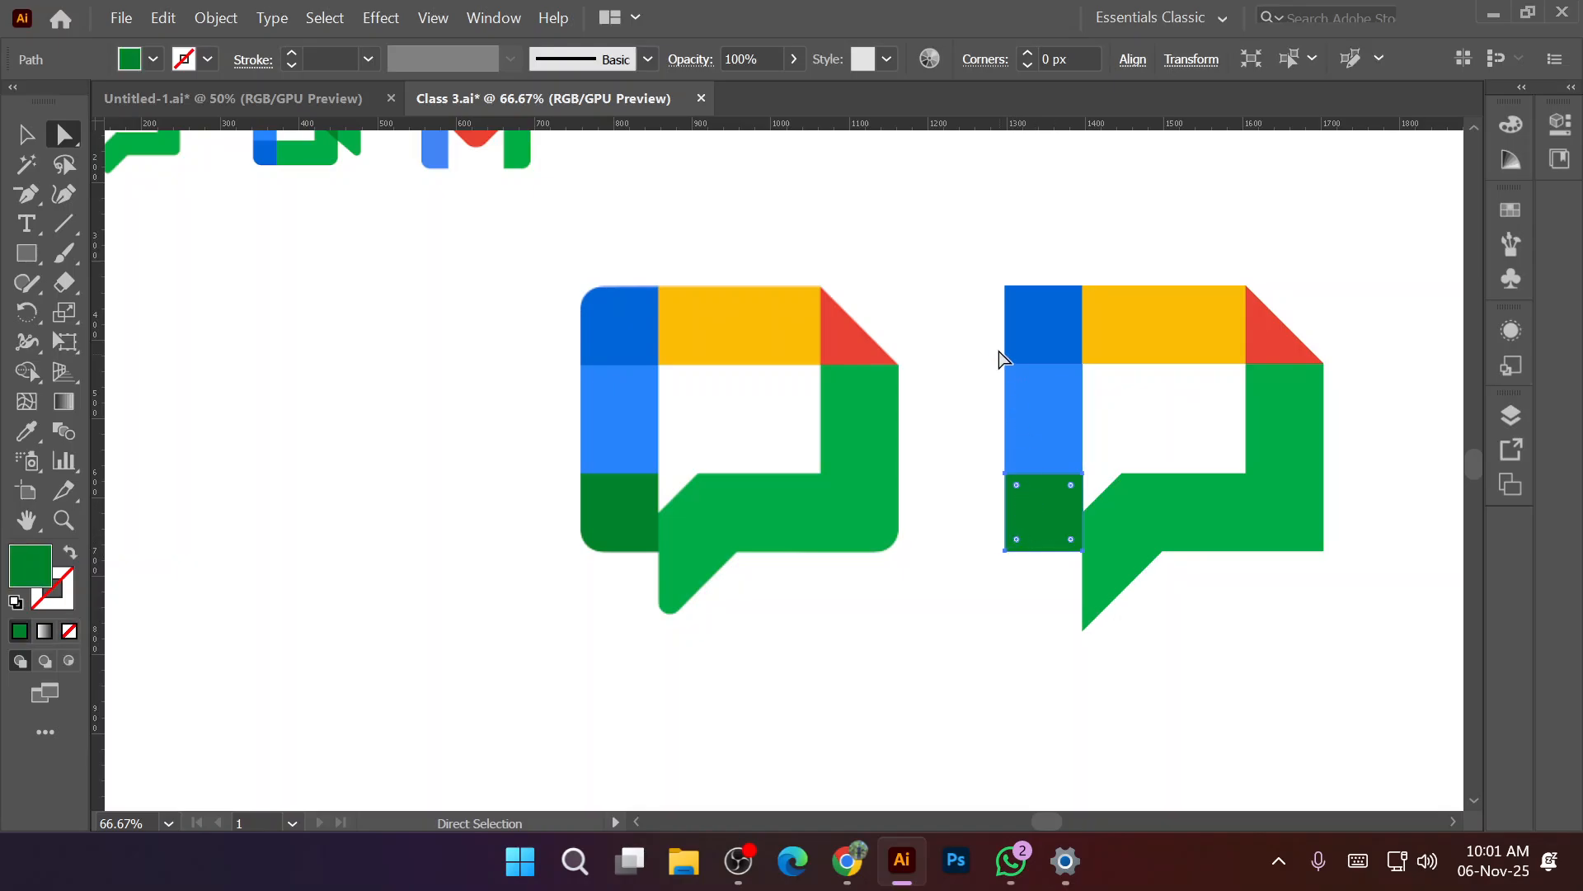
drag(978, 248, 1365, 686)
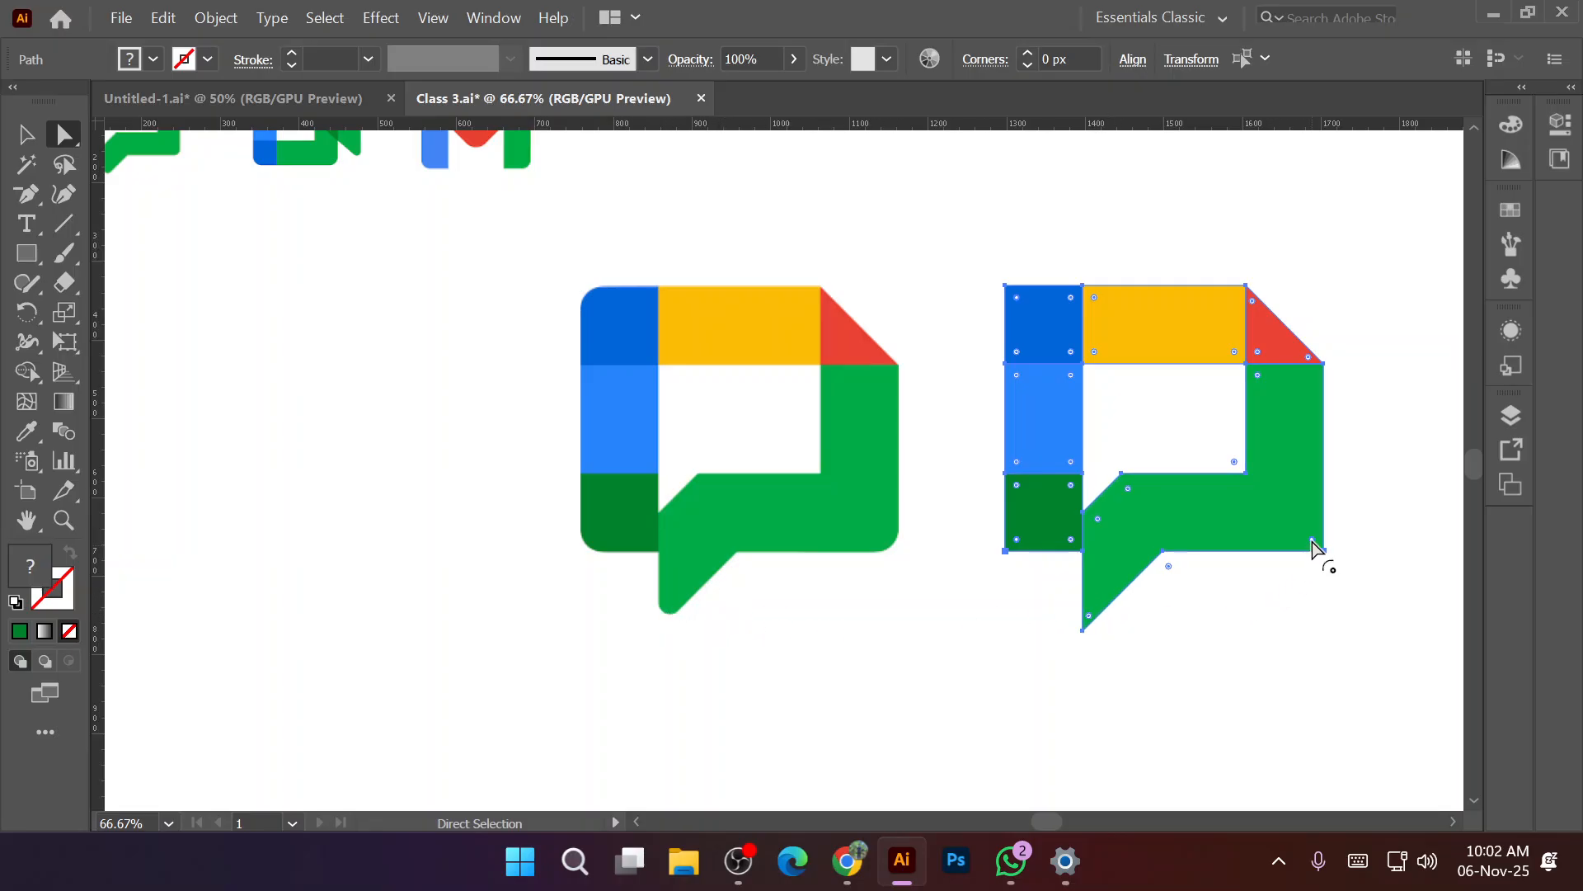
drag(1313, 542, 1293, 522)
drag(1289, 516, 1290, 518)
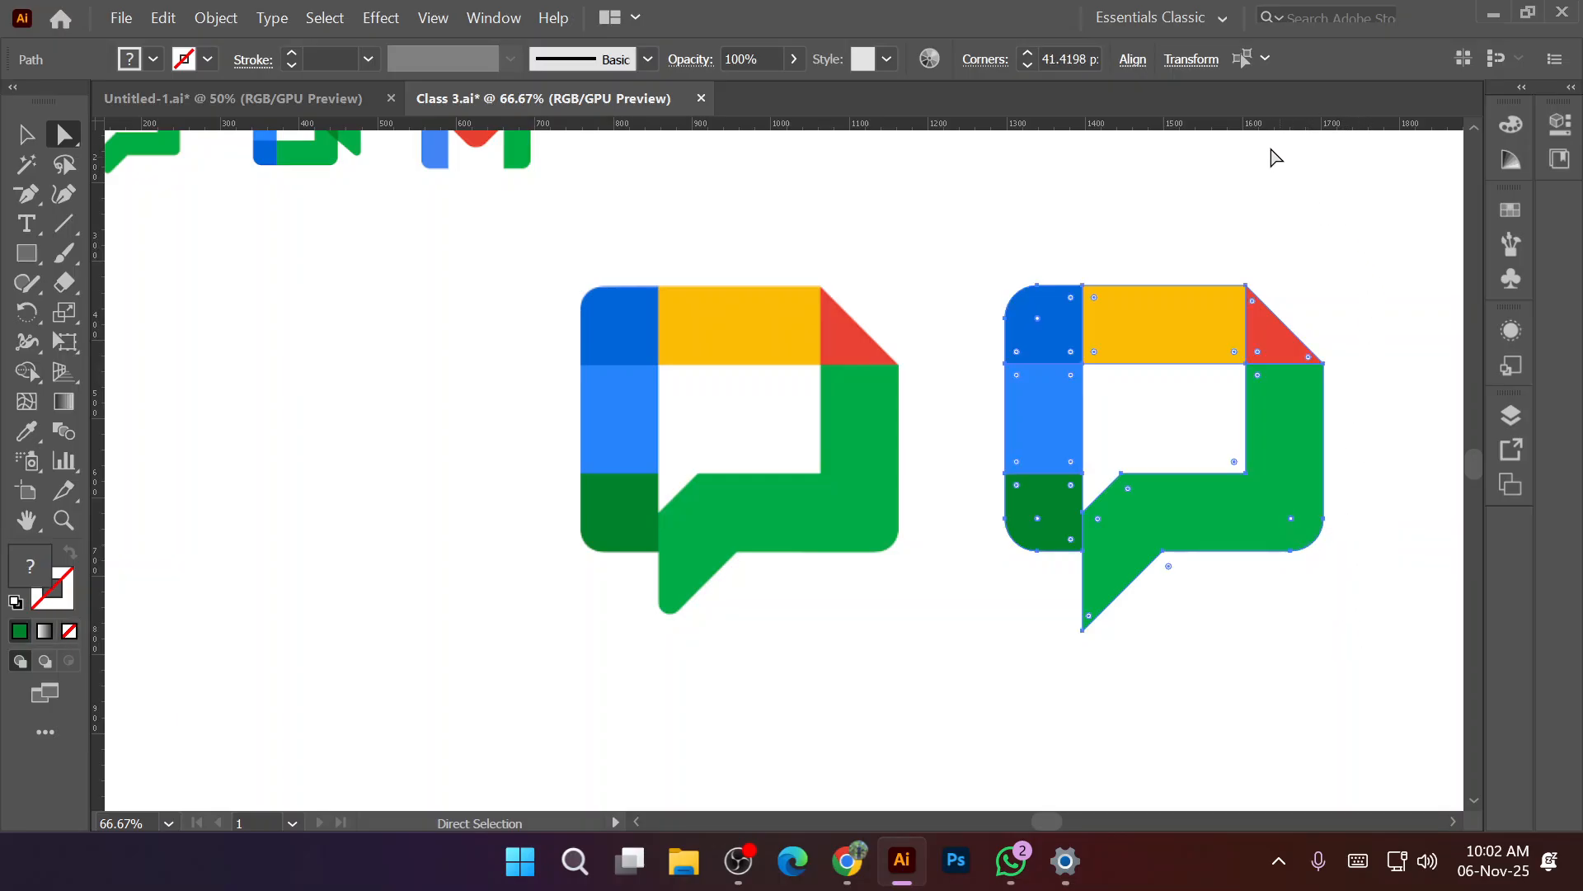
click(1559, 124)
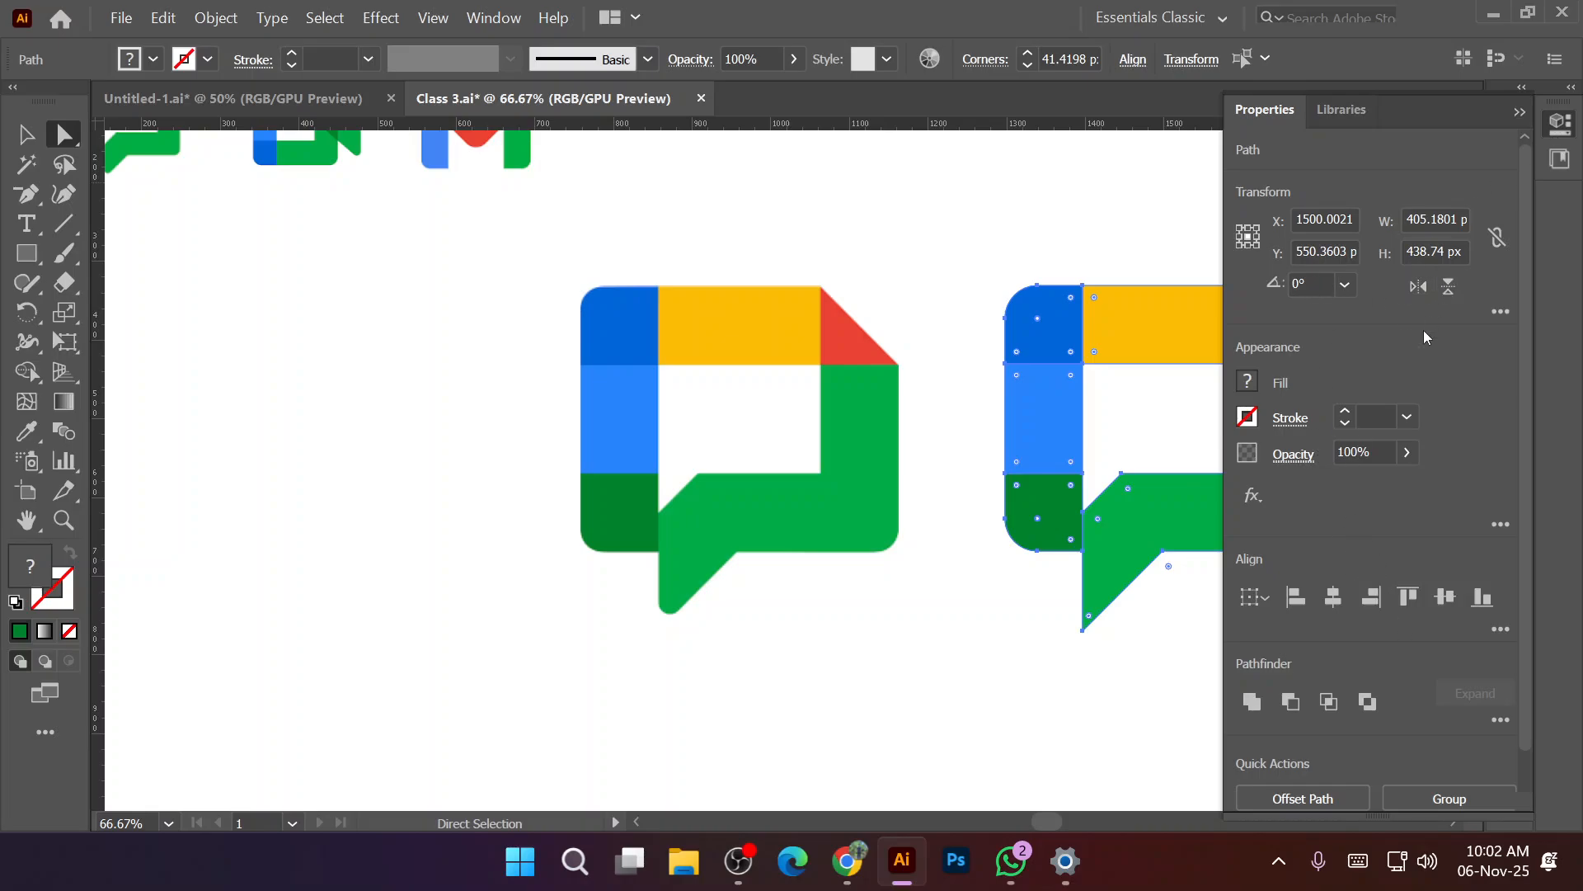
click(1501, 311)
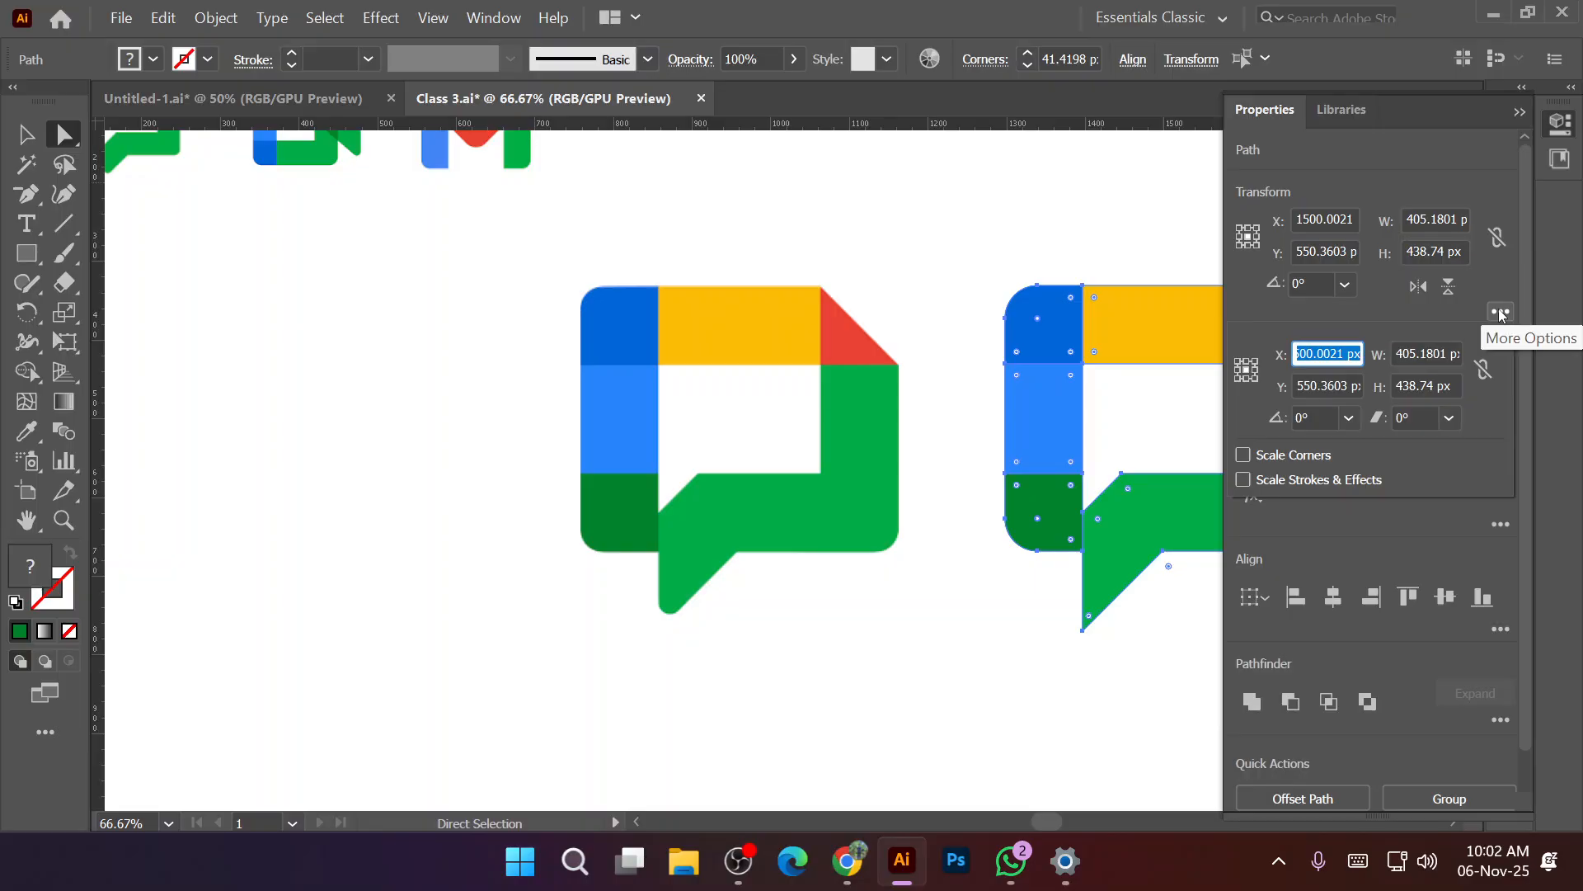
click(1496, 315)
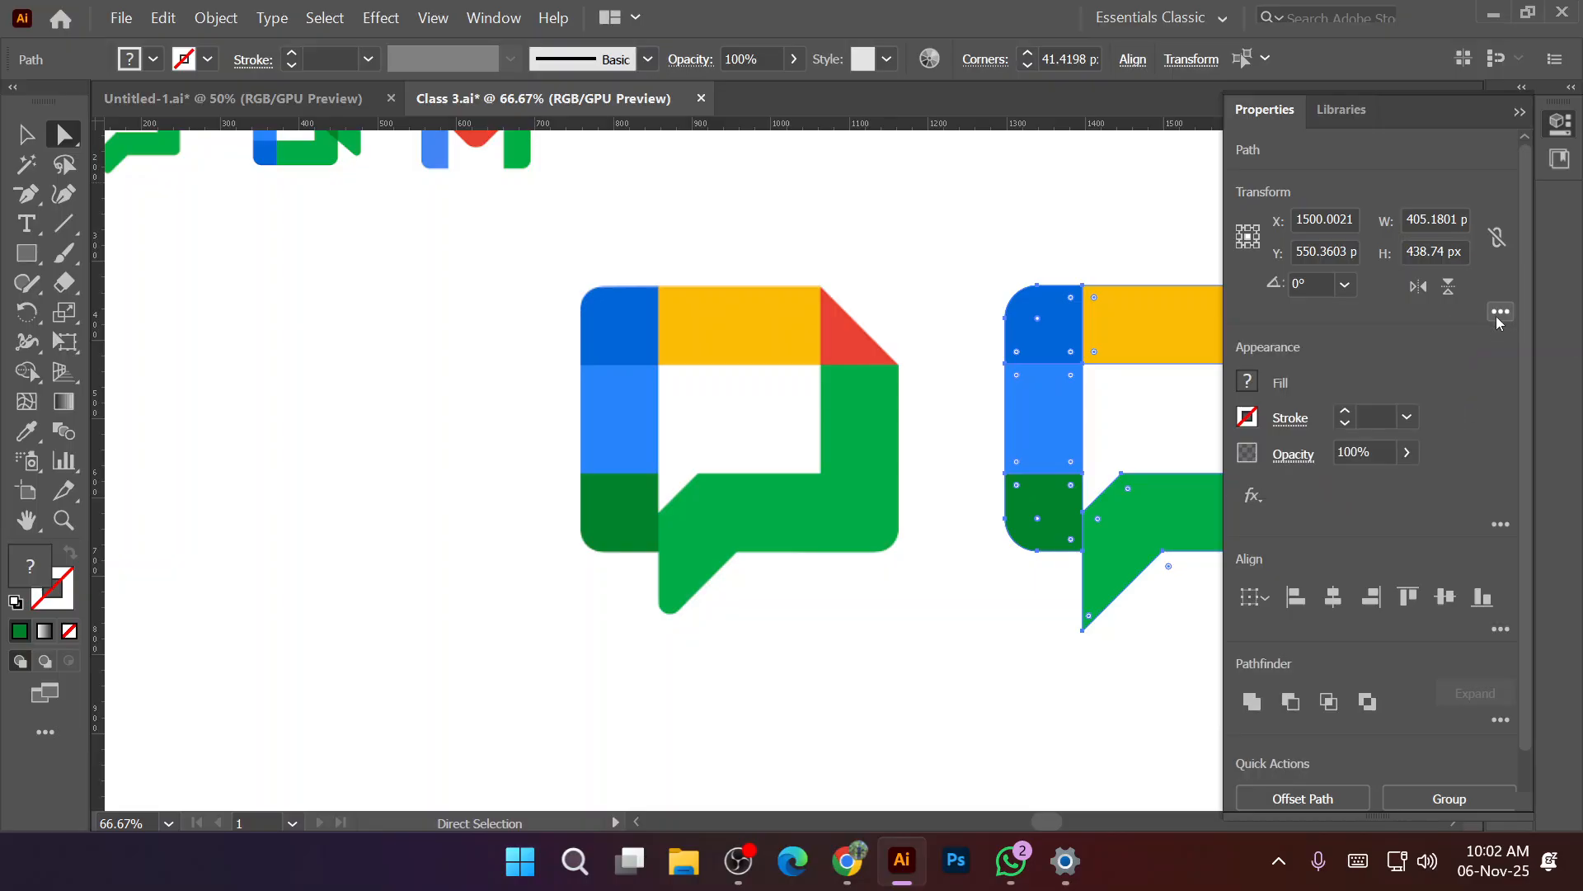
click(1501, 525)
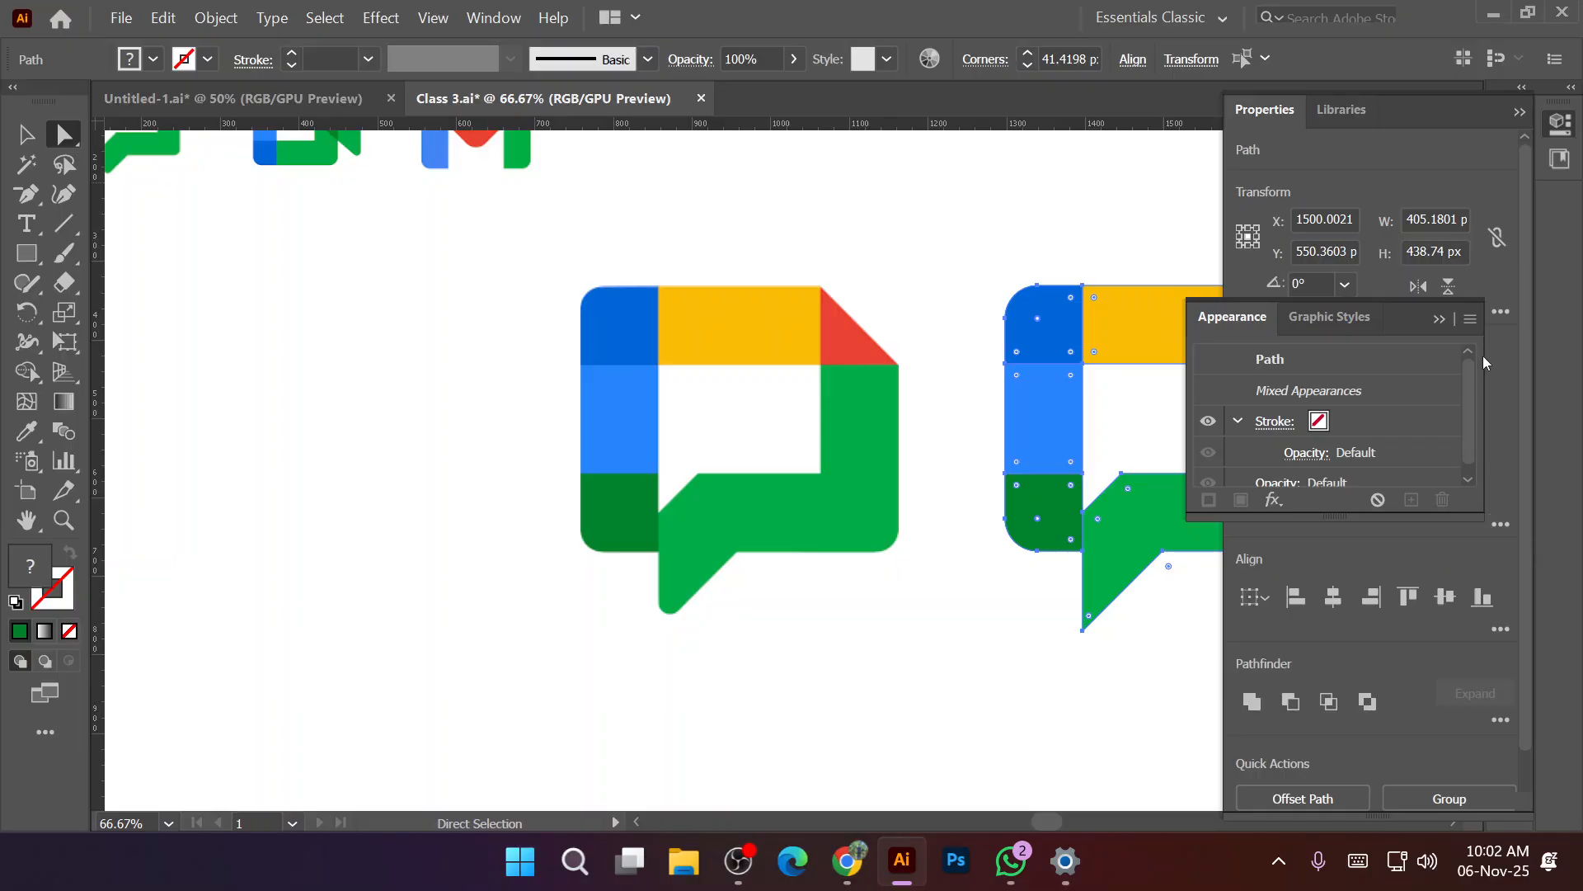
click(1442, 319)
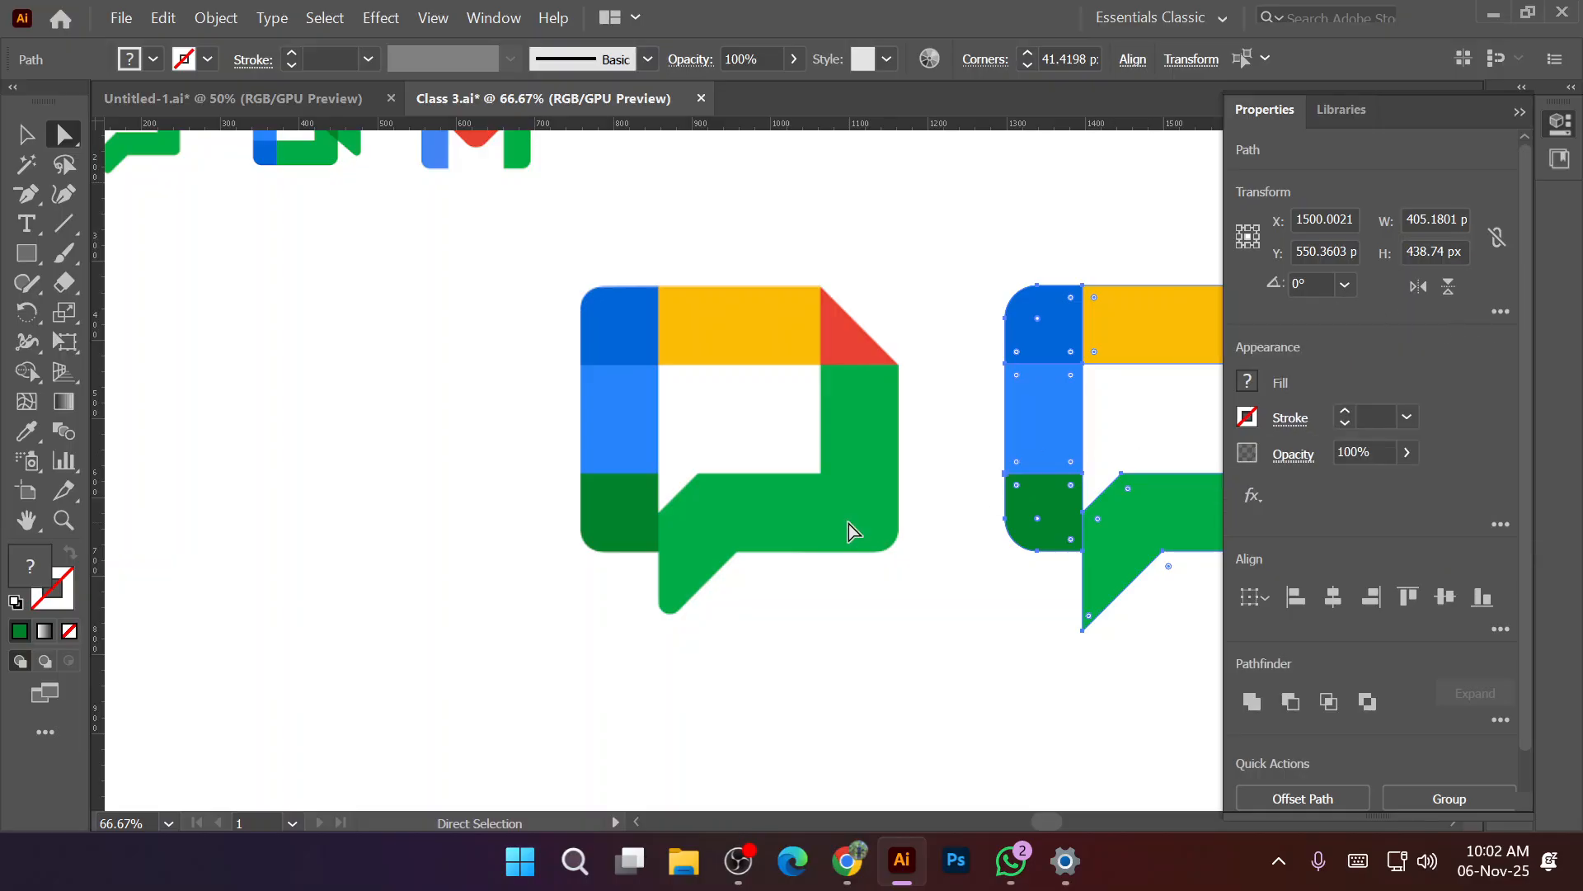
Set the radius of the logo's three rounded outer corners to 32 px and deselect the shapes.
double_click(1056, 57)
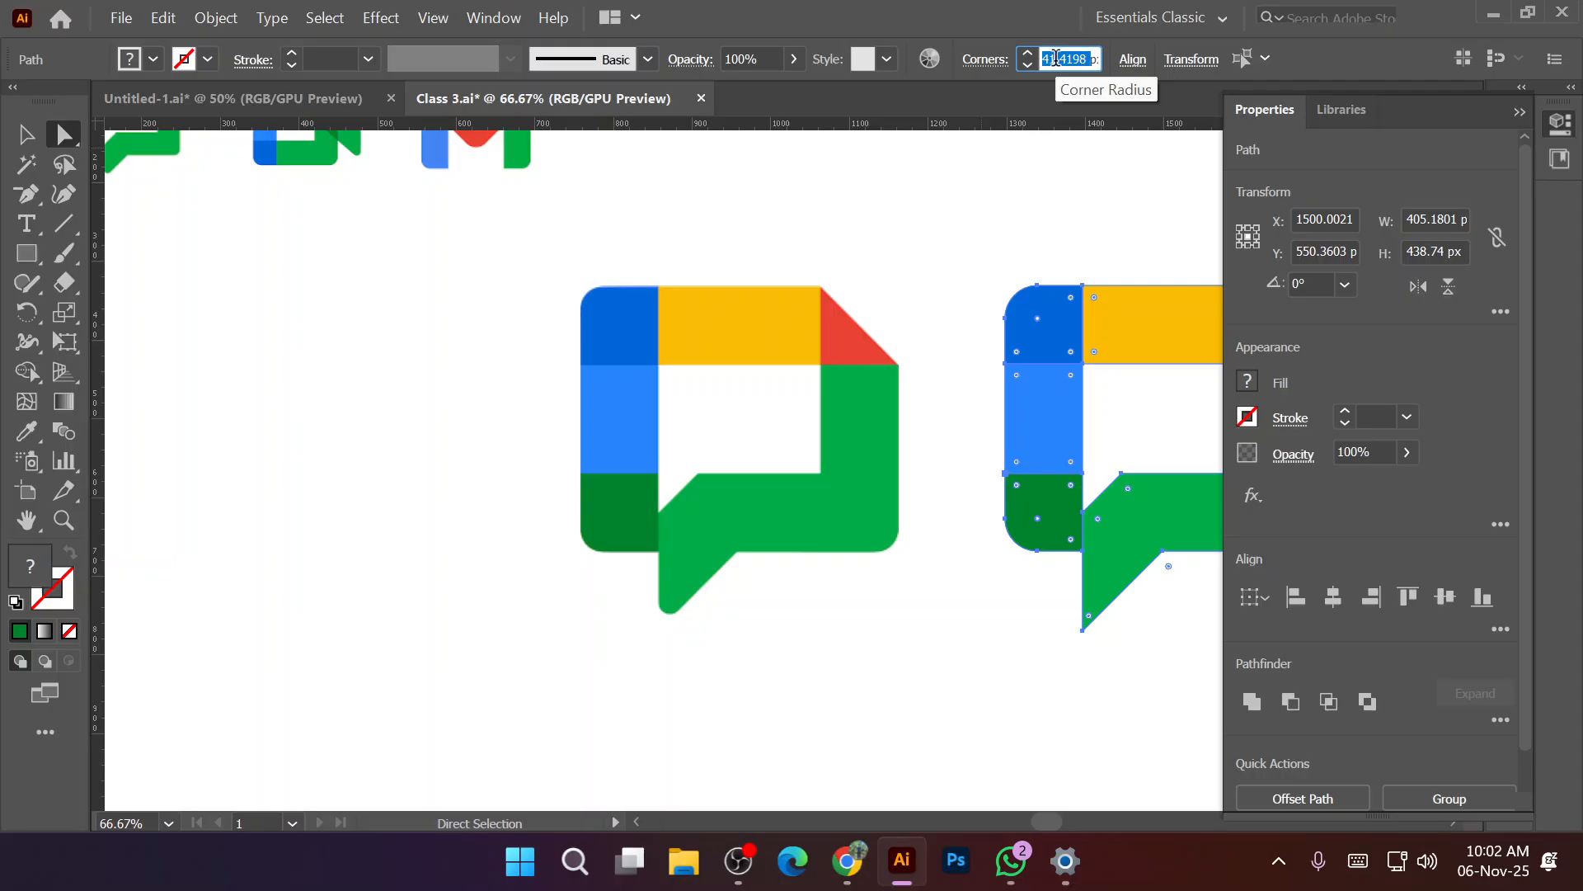
text(32)
key(Return)
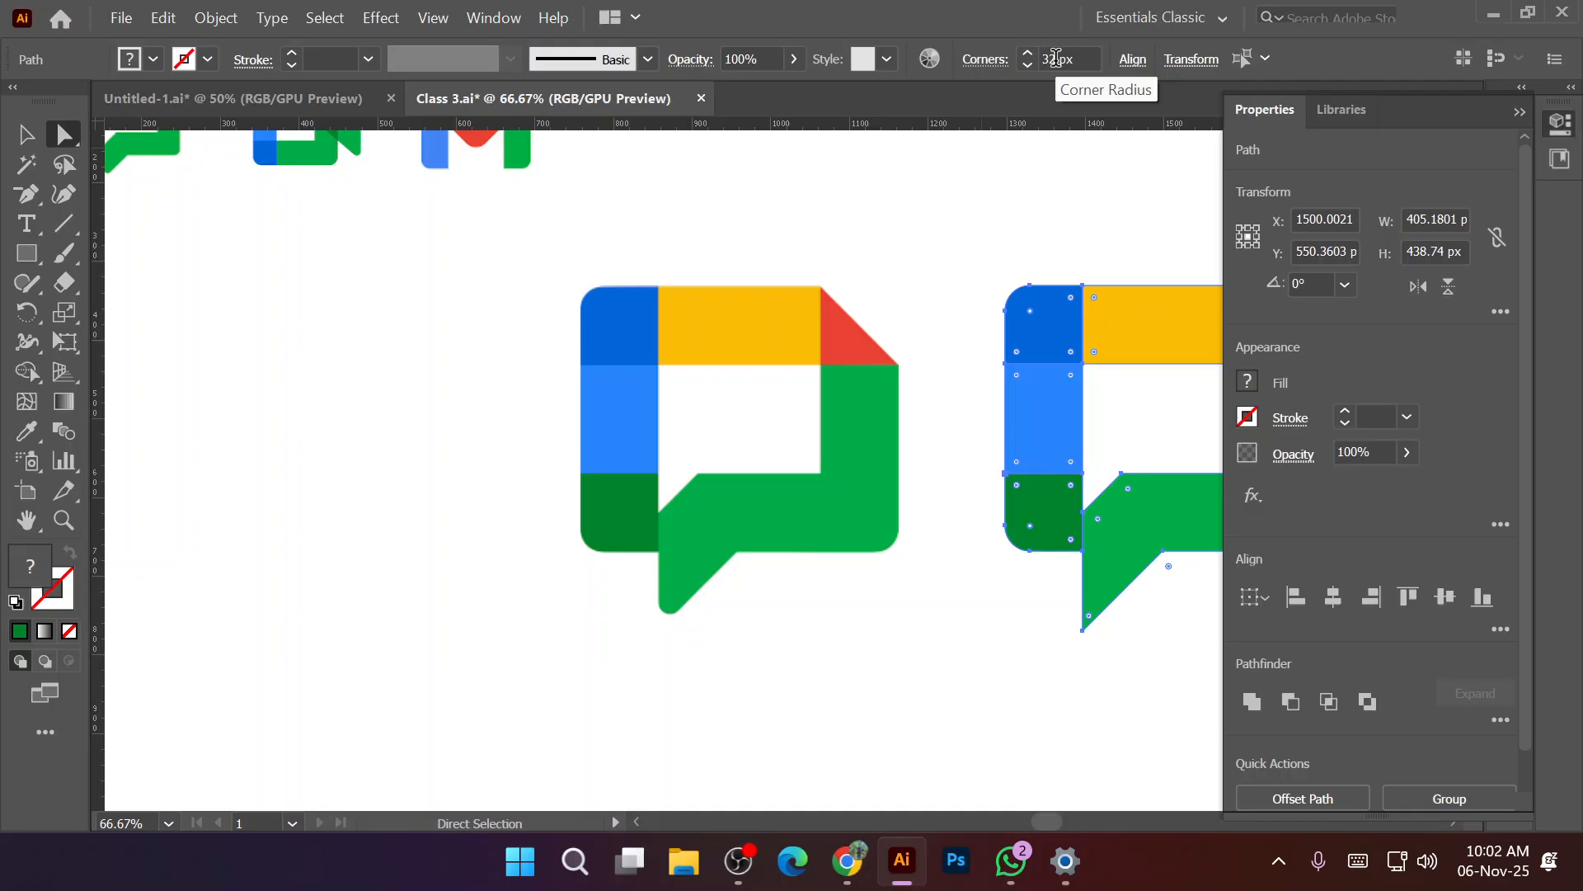
click(1092, 259)
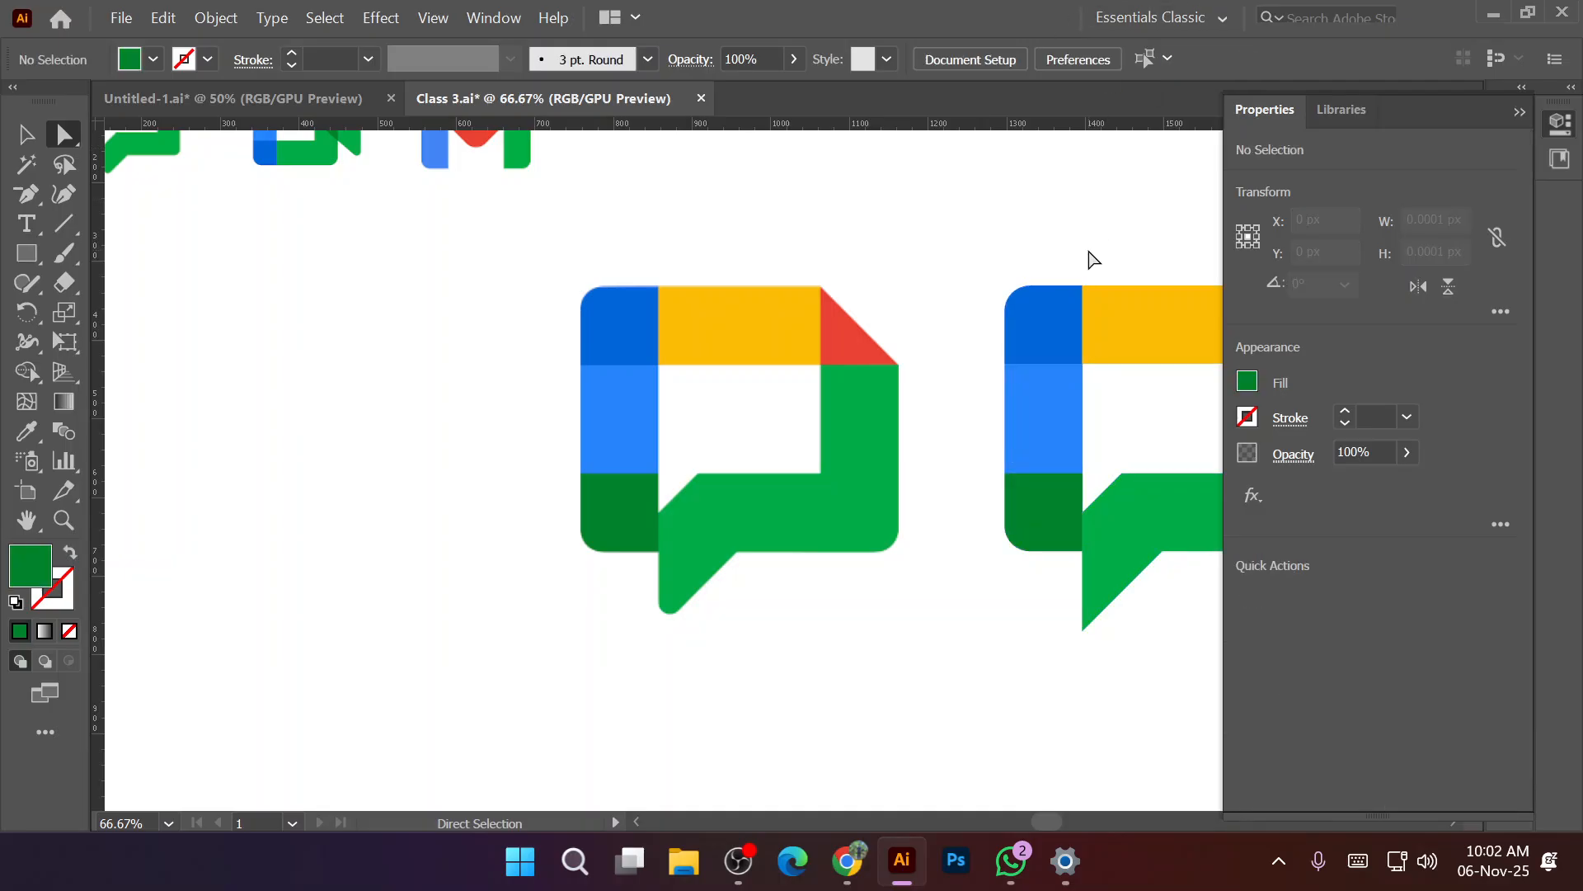
Select the dark blue, dark green and green speech-bubble shapes and set the radius of their rounded outer corners to 24 px.
key(space)
drag(1036, 312, 717, 224)
click(697, 321)
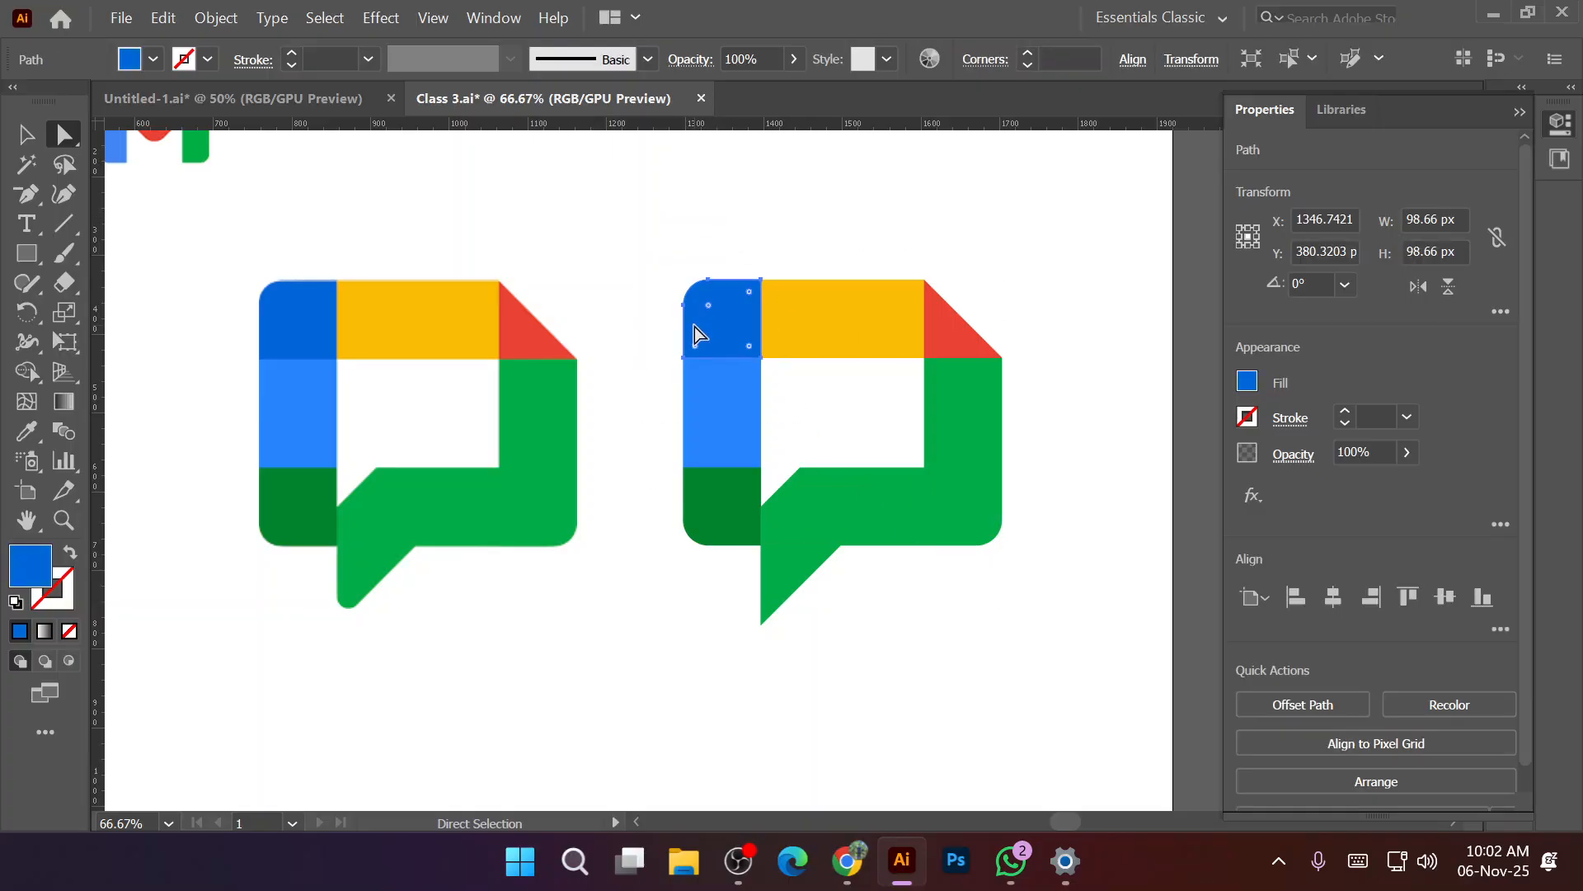
shift+click(734, 505)
shift+click(863, 523)
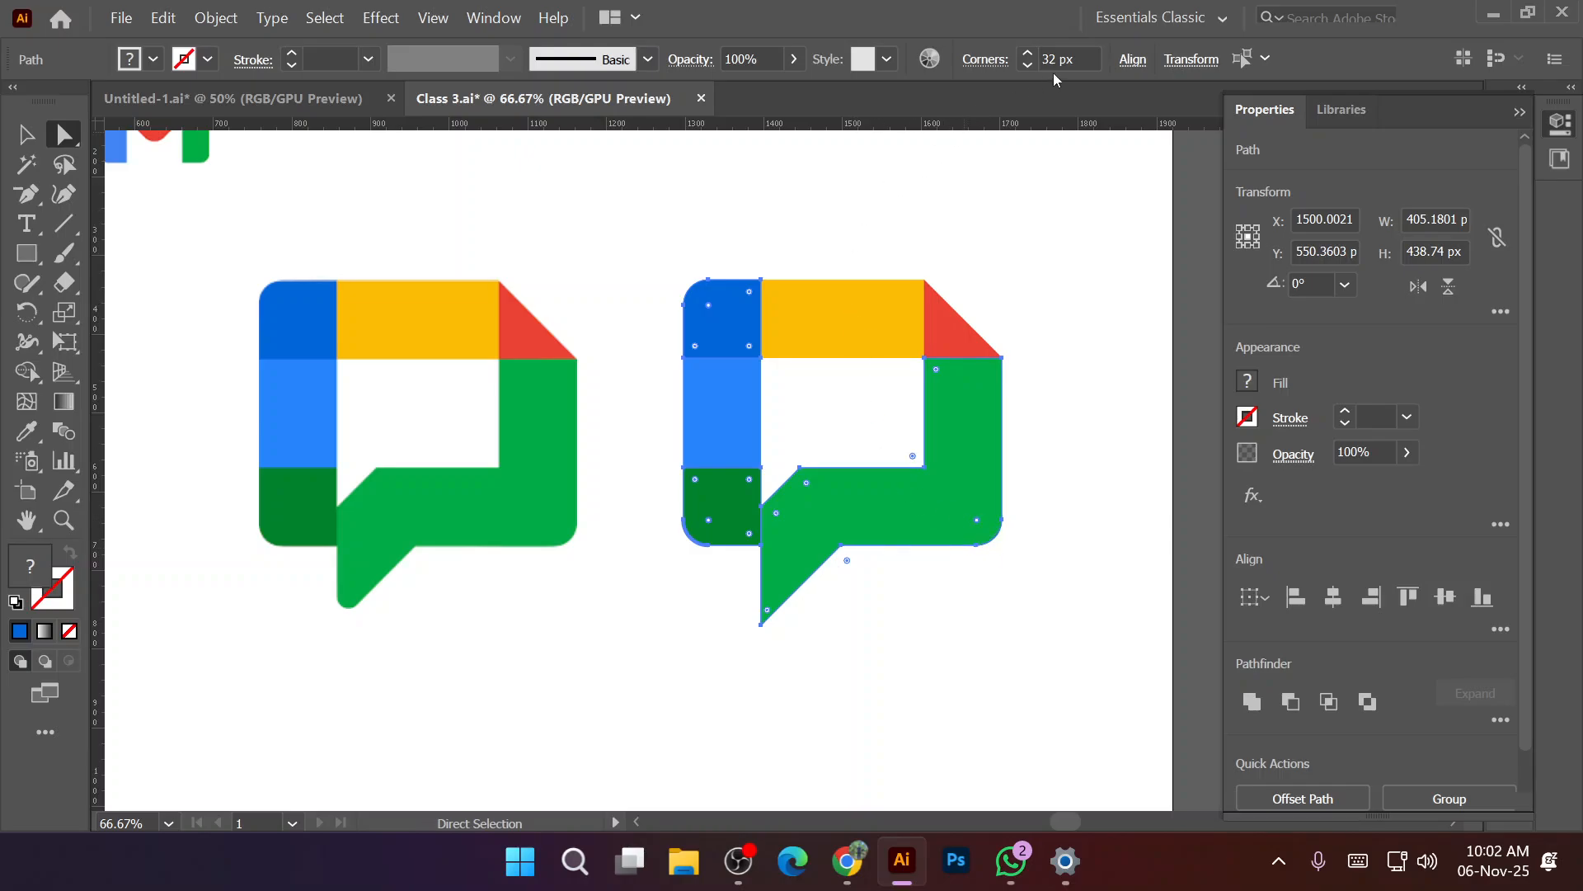
drag(1053, 58, 1044, 58)
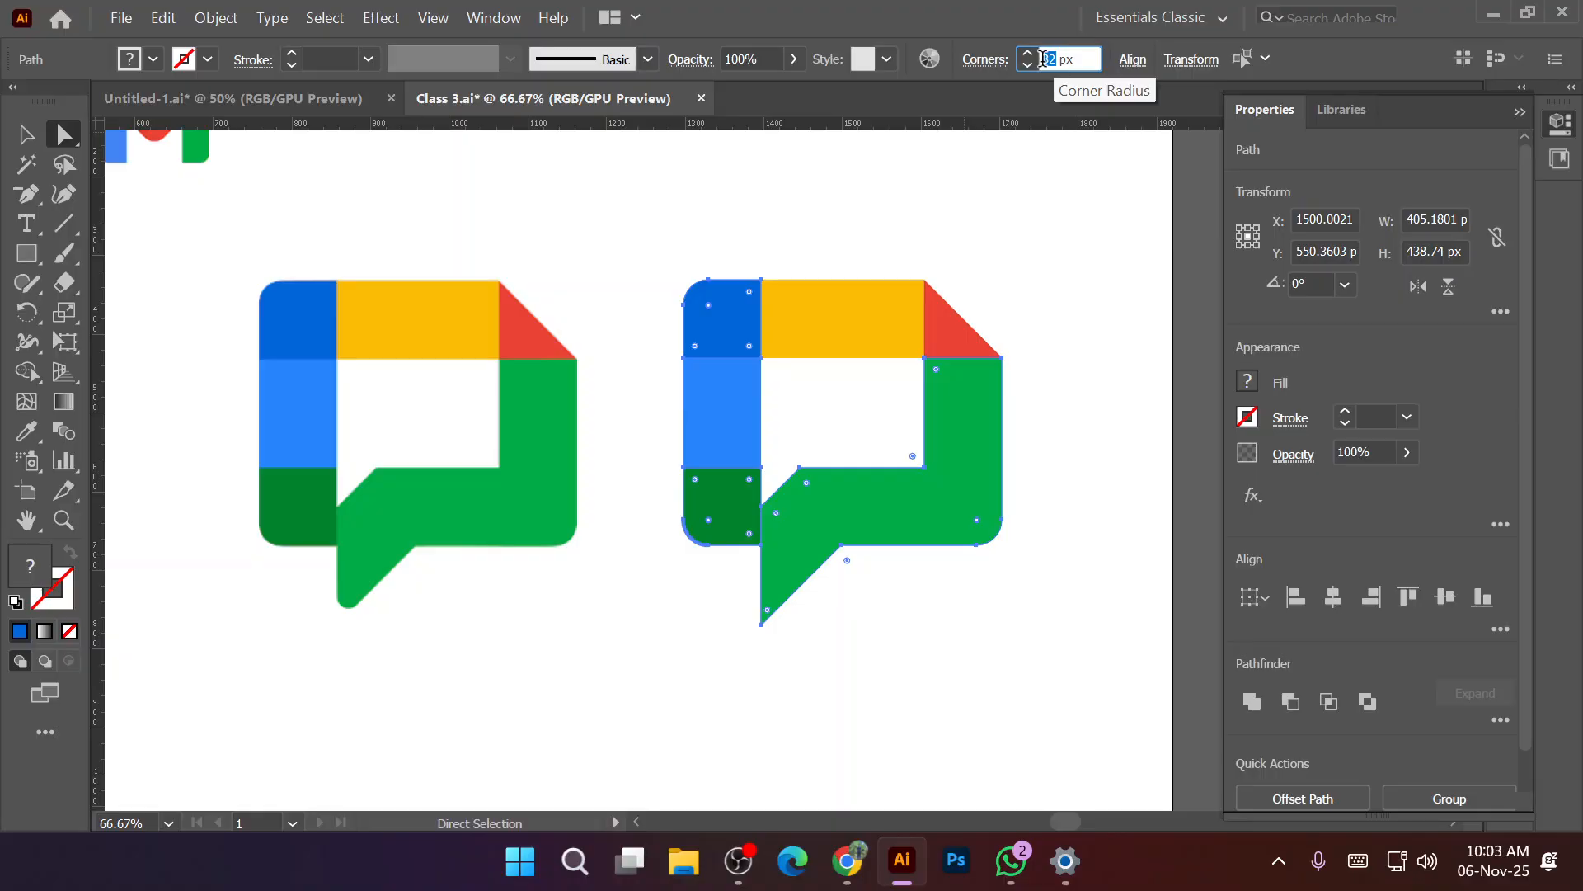
text(2)
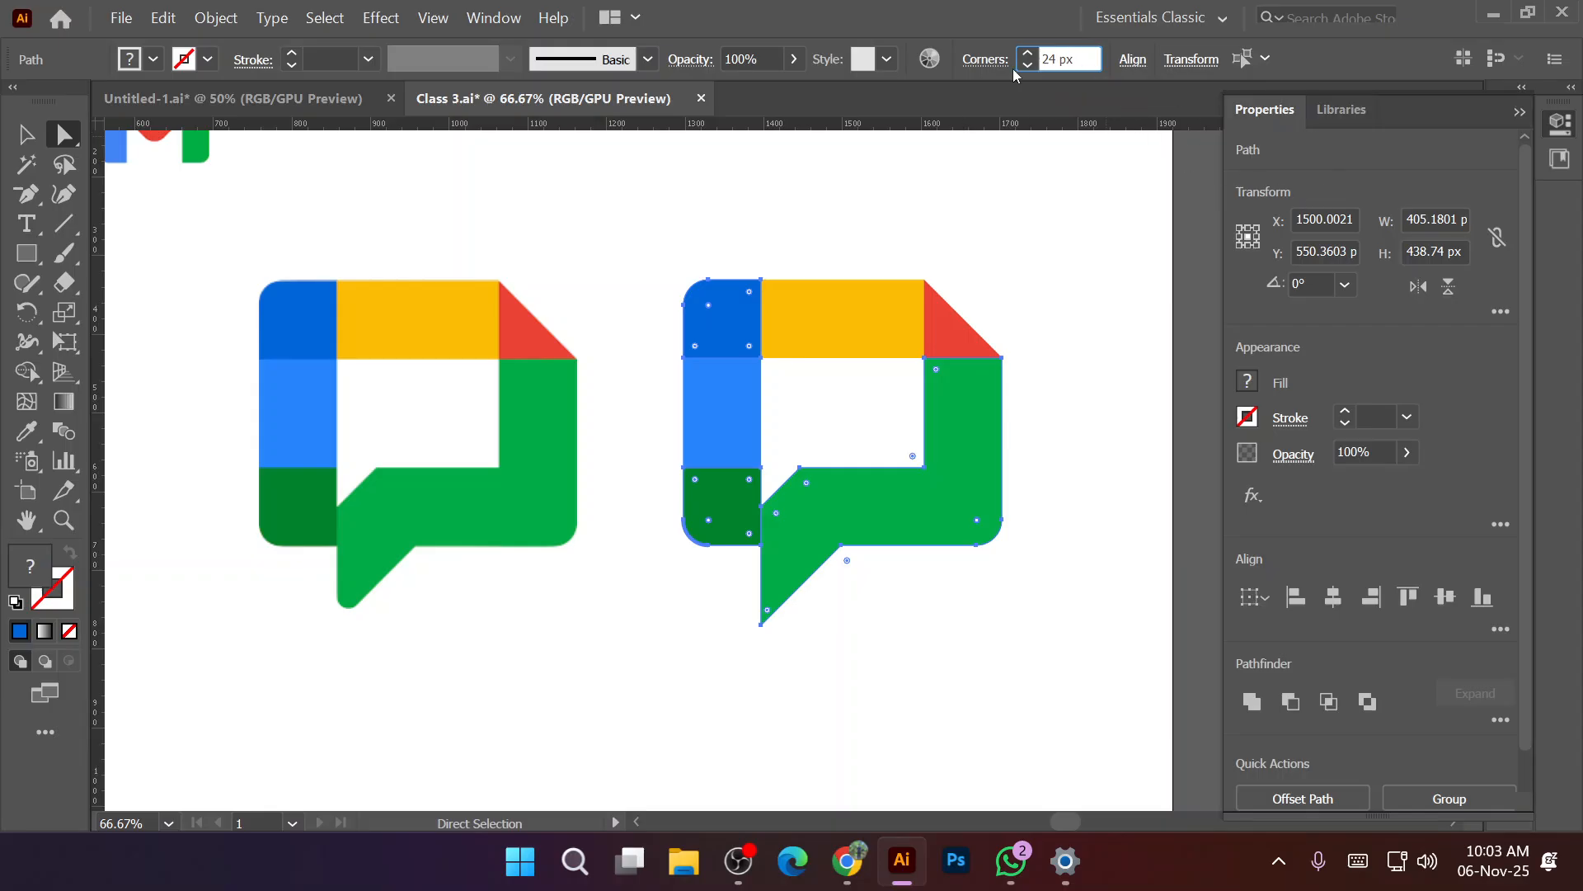
click(1045, 192)
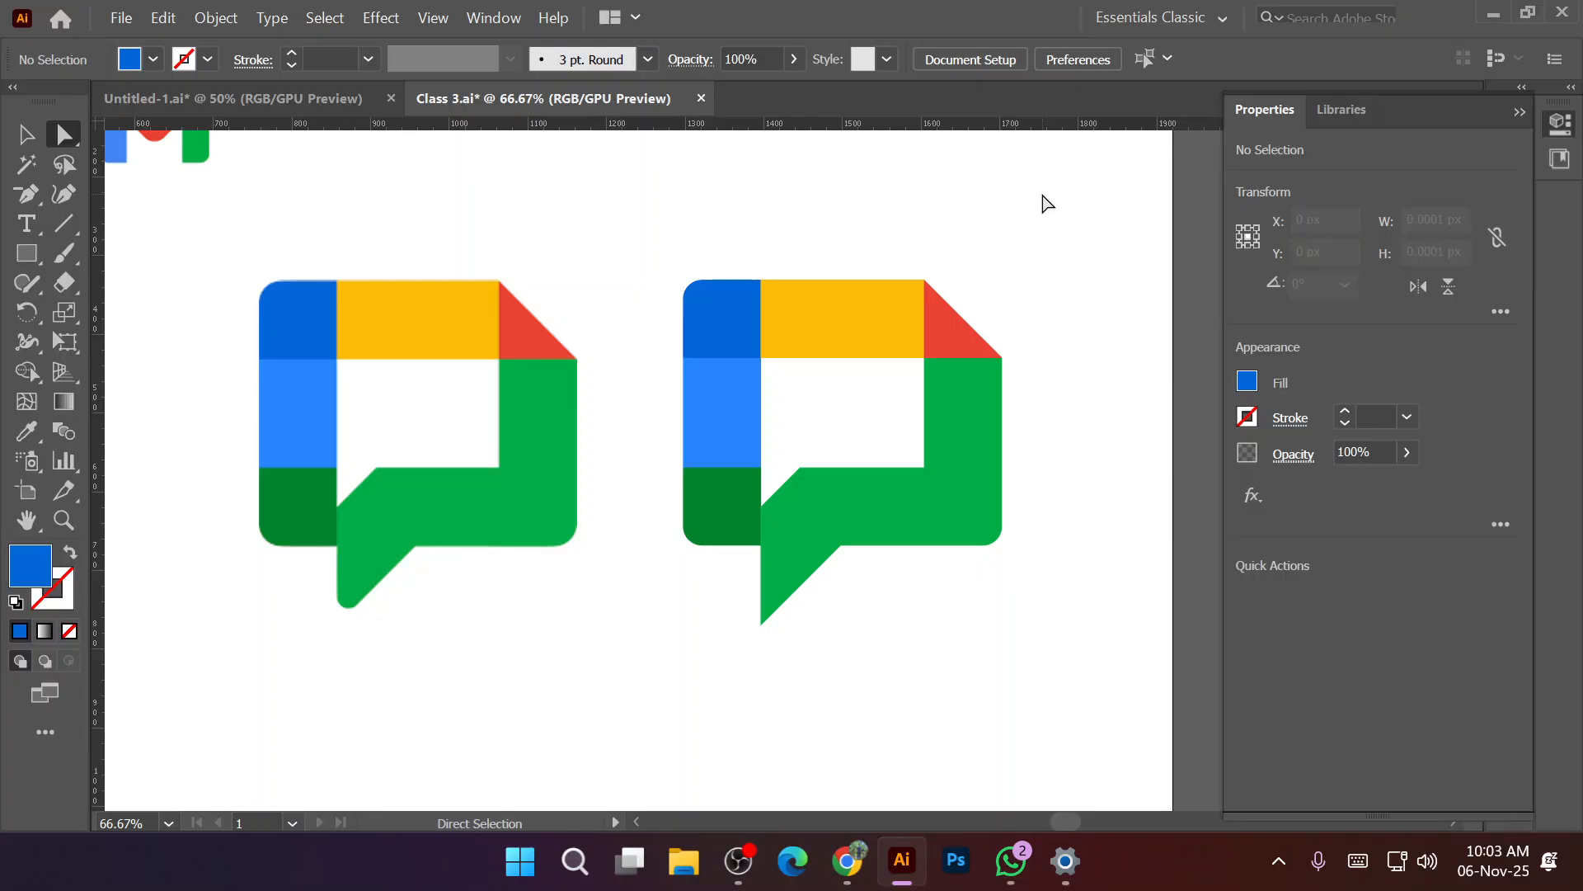
click(725, 308)
click(629, 213)
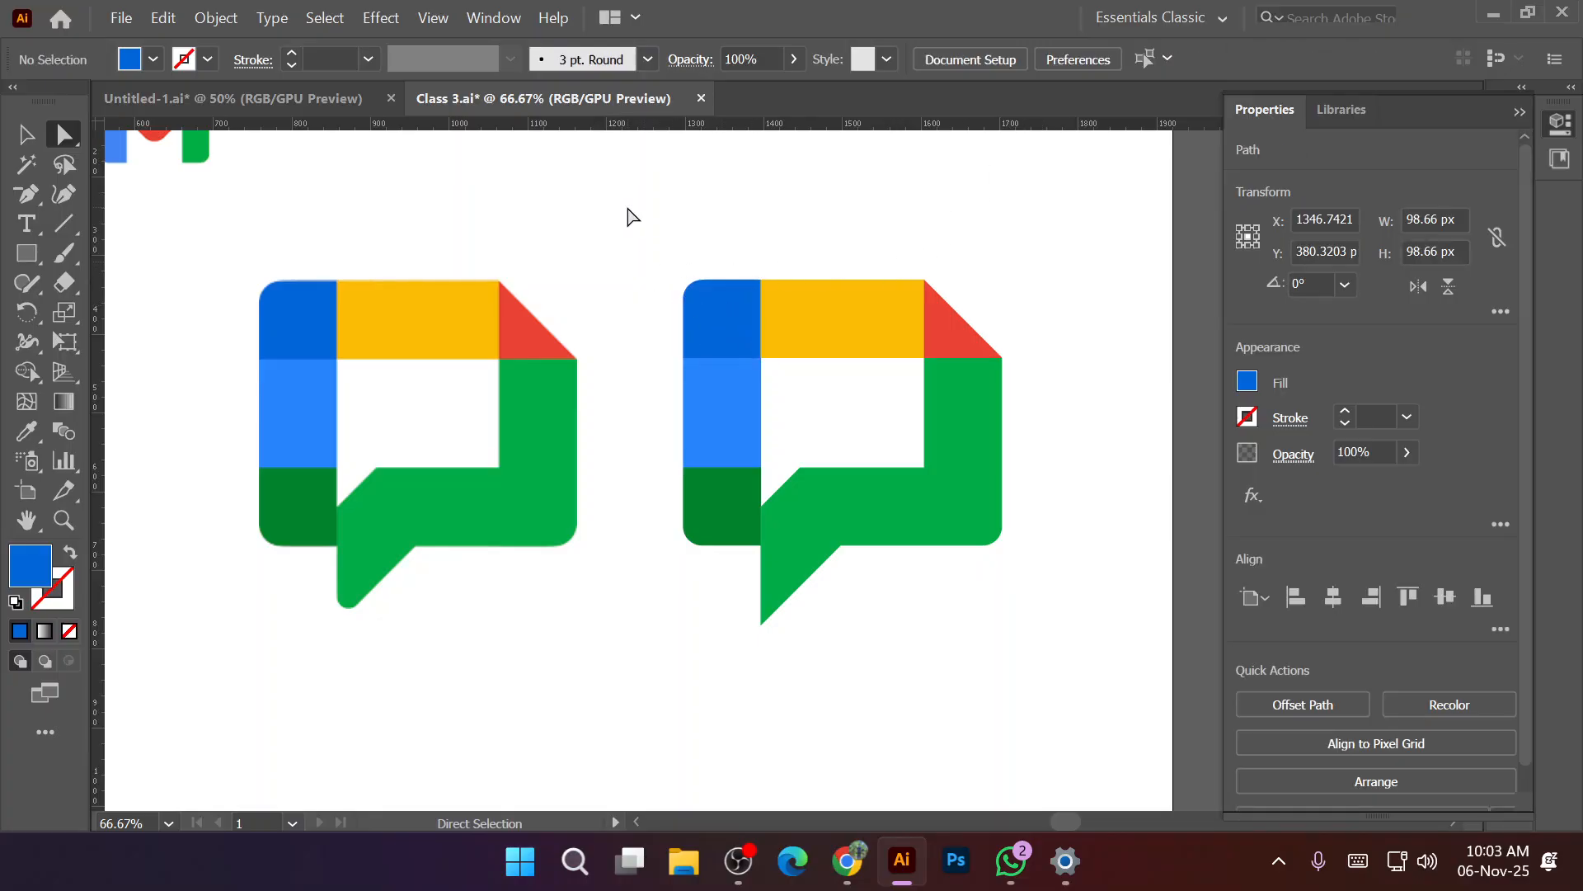
Round the green speech-bubble shape's corners from its tail tip, reduce the rounding to match the original's small tip, and deselect the shape.
click(764, 602)
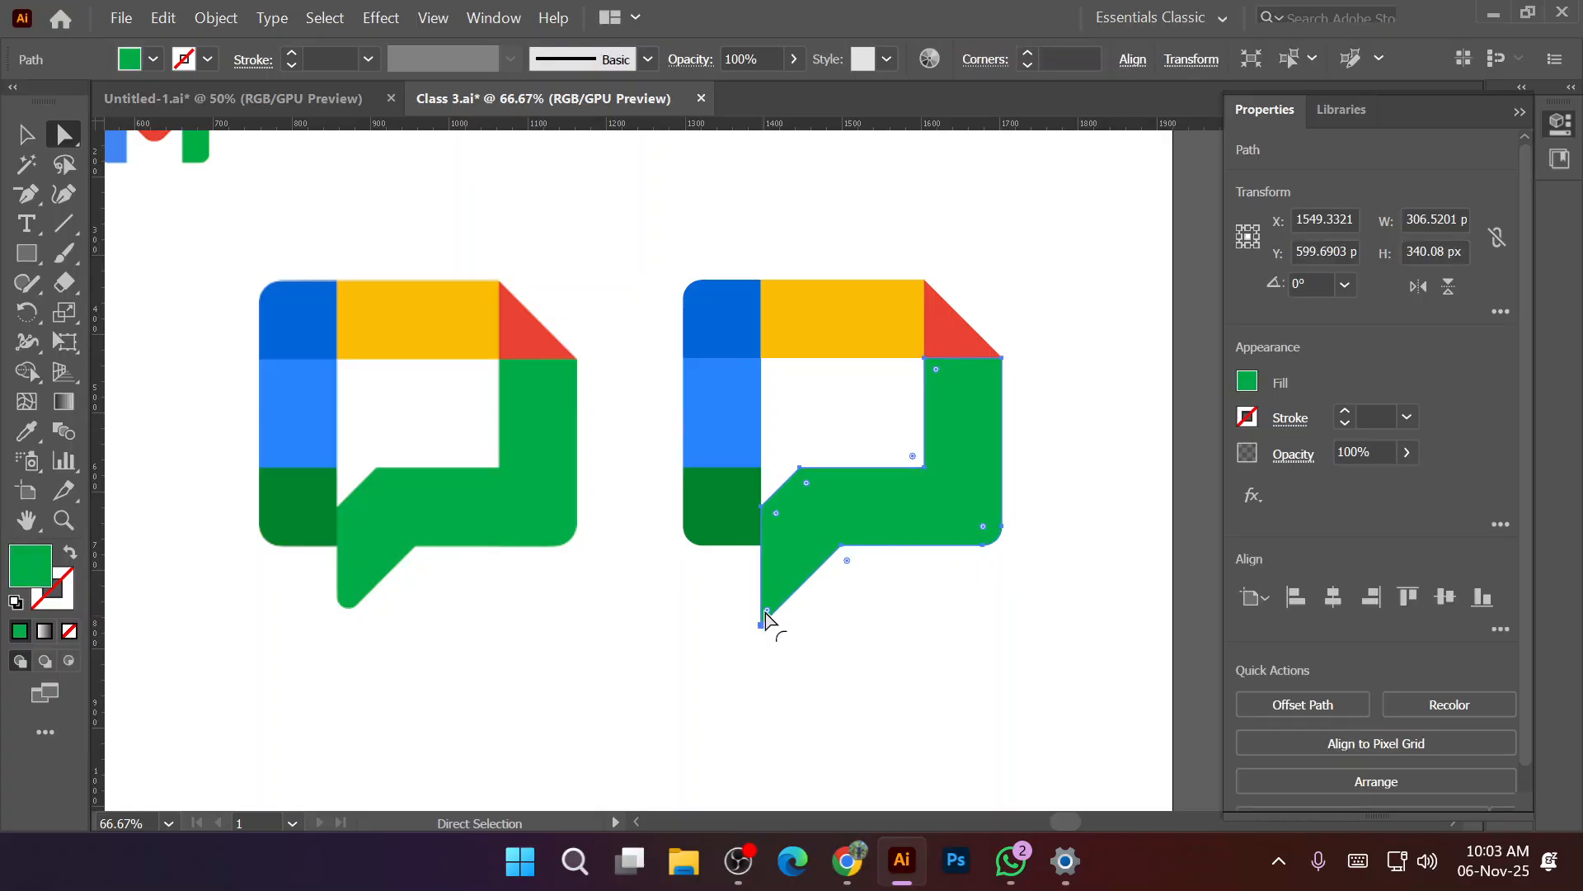
drag(766, 612, 784, 589)
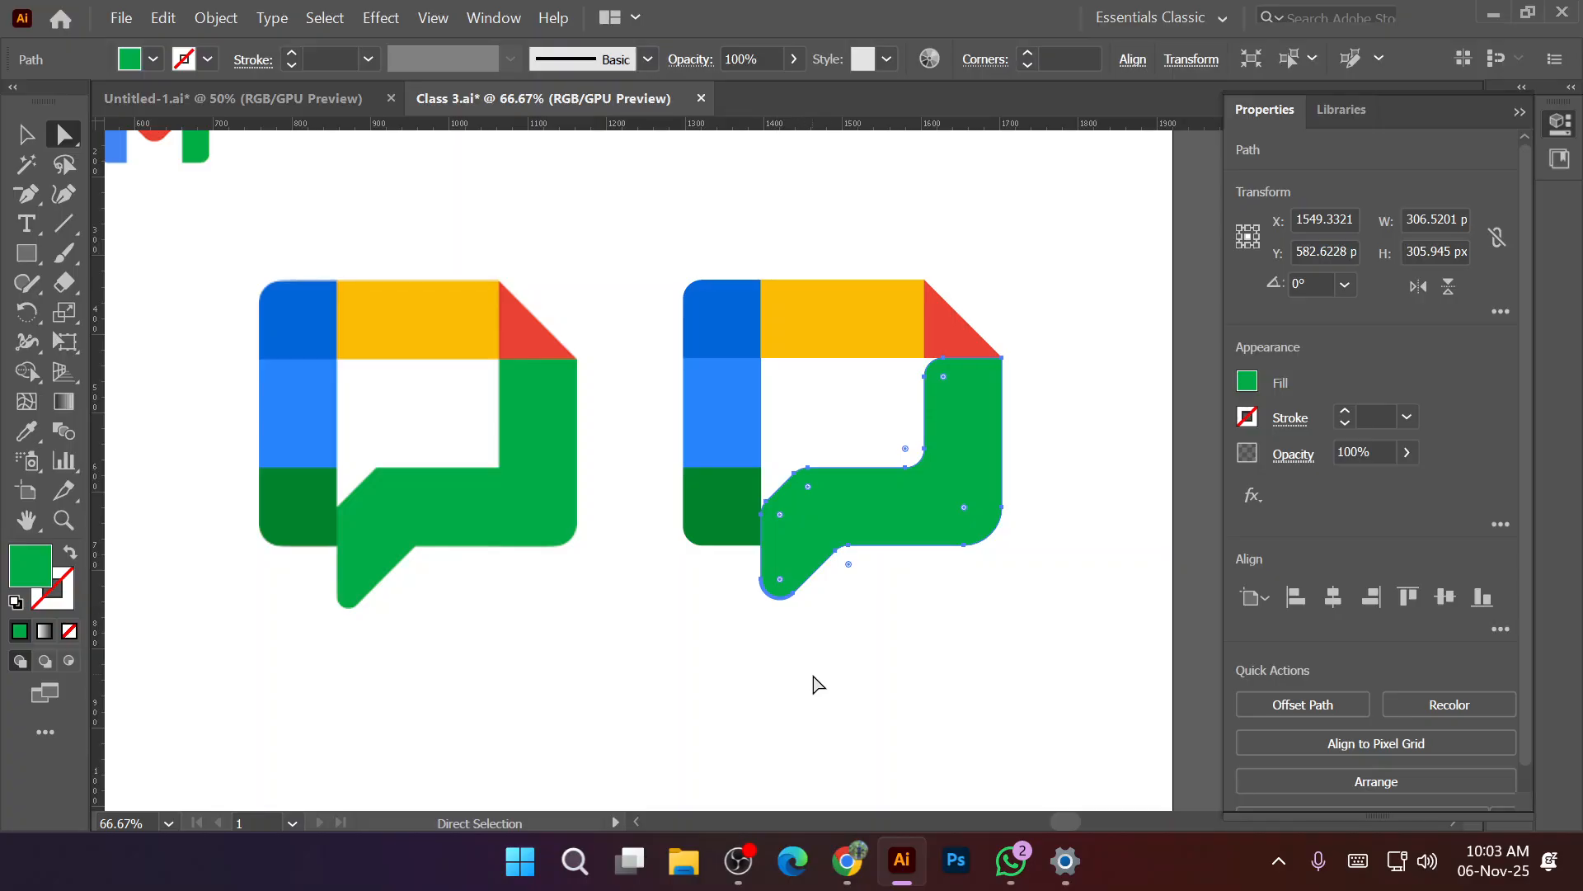
drag(779, 587, 770, 601)
click(1020, 614)
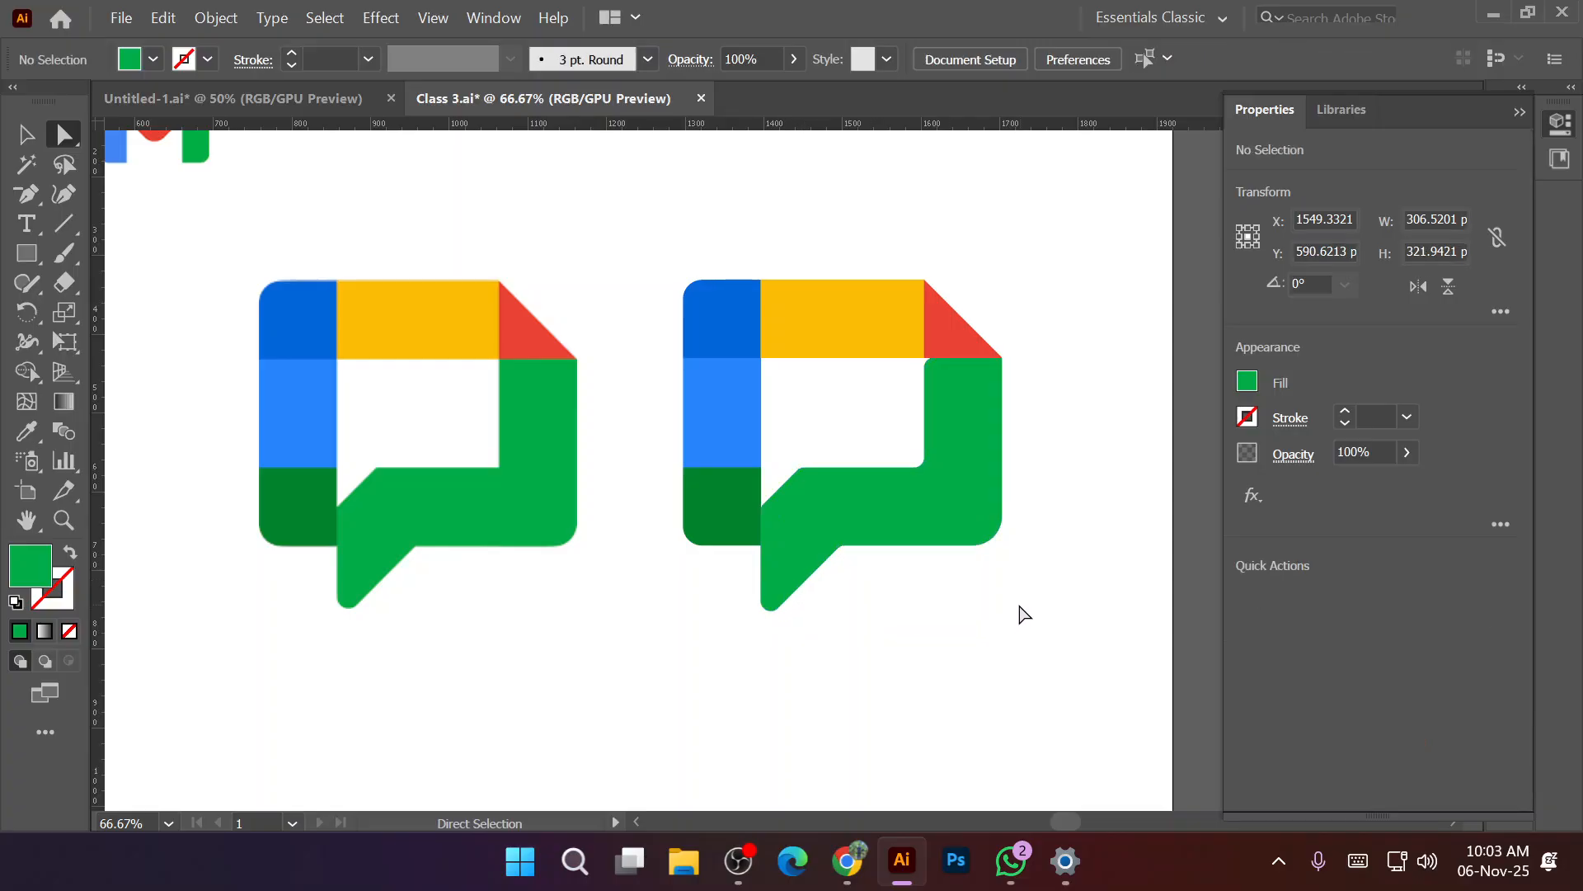
Undo the green speech-bubble's overall corner rounding, then round only its tail tip with a 12 px radius and deselect.
key(ctrl+z)
key(ctrl+z)
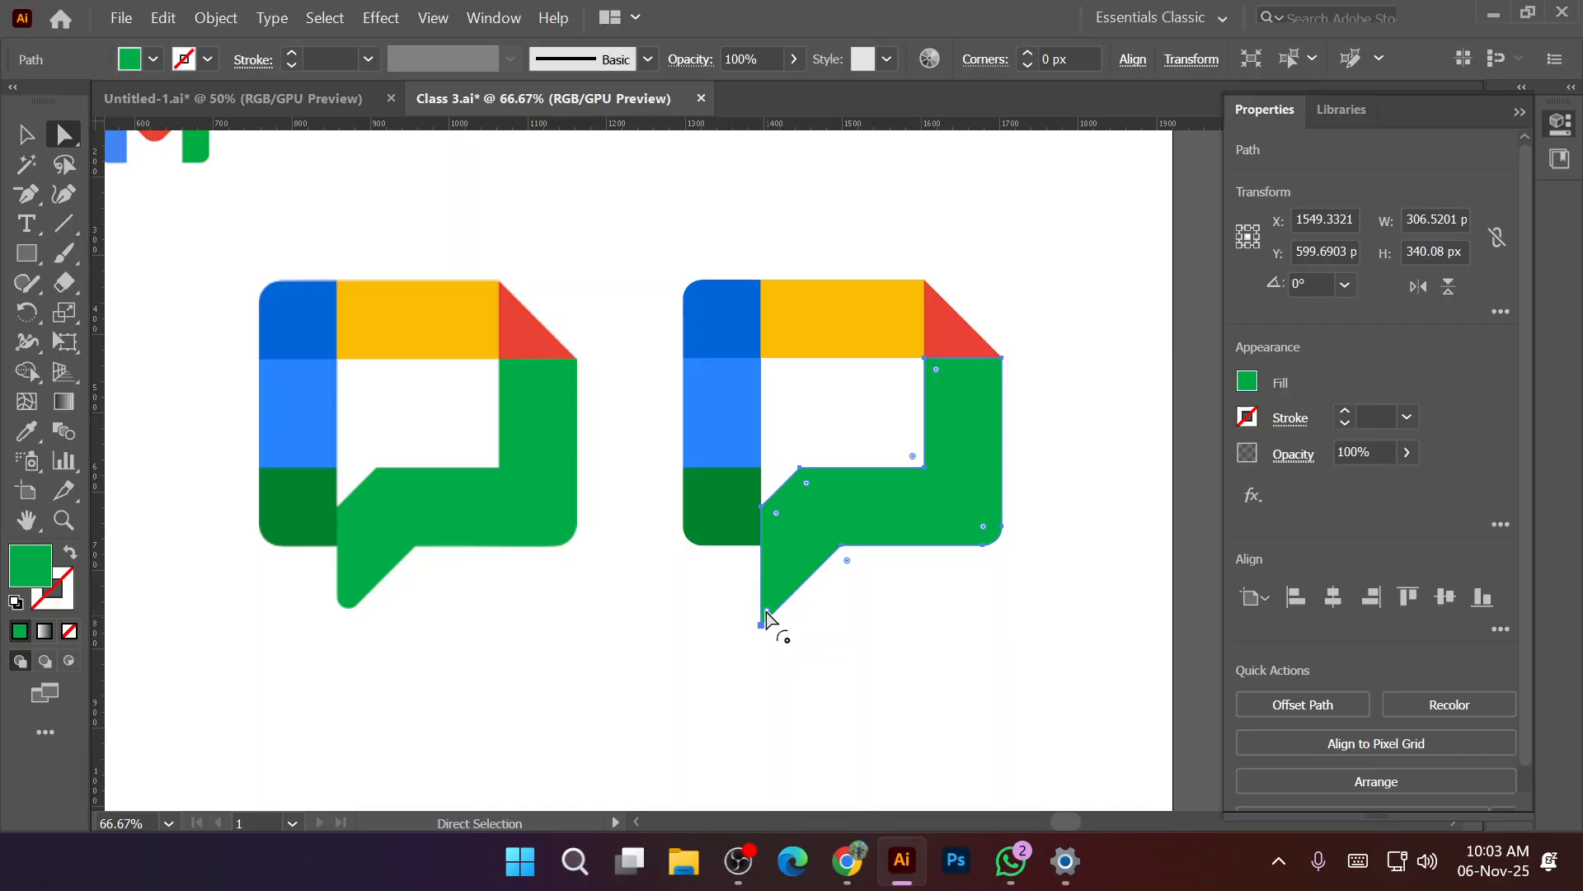
drag(767, 619, 775, 607)
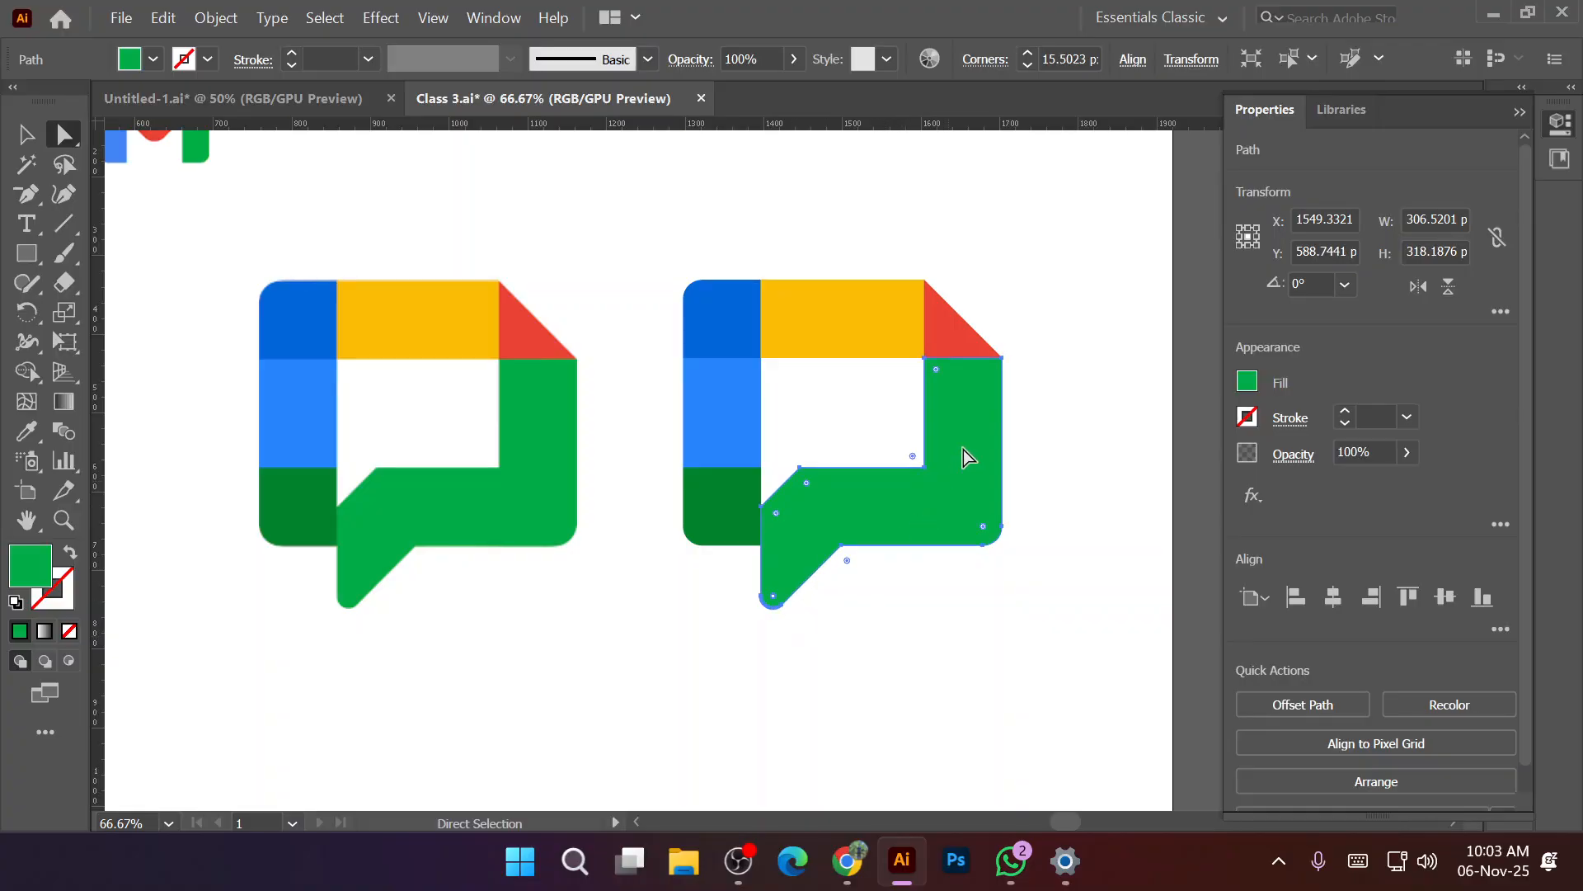
double_click(1064, 58)
text(12)
key(Return)
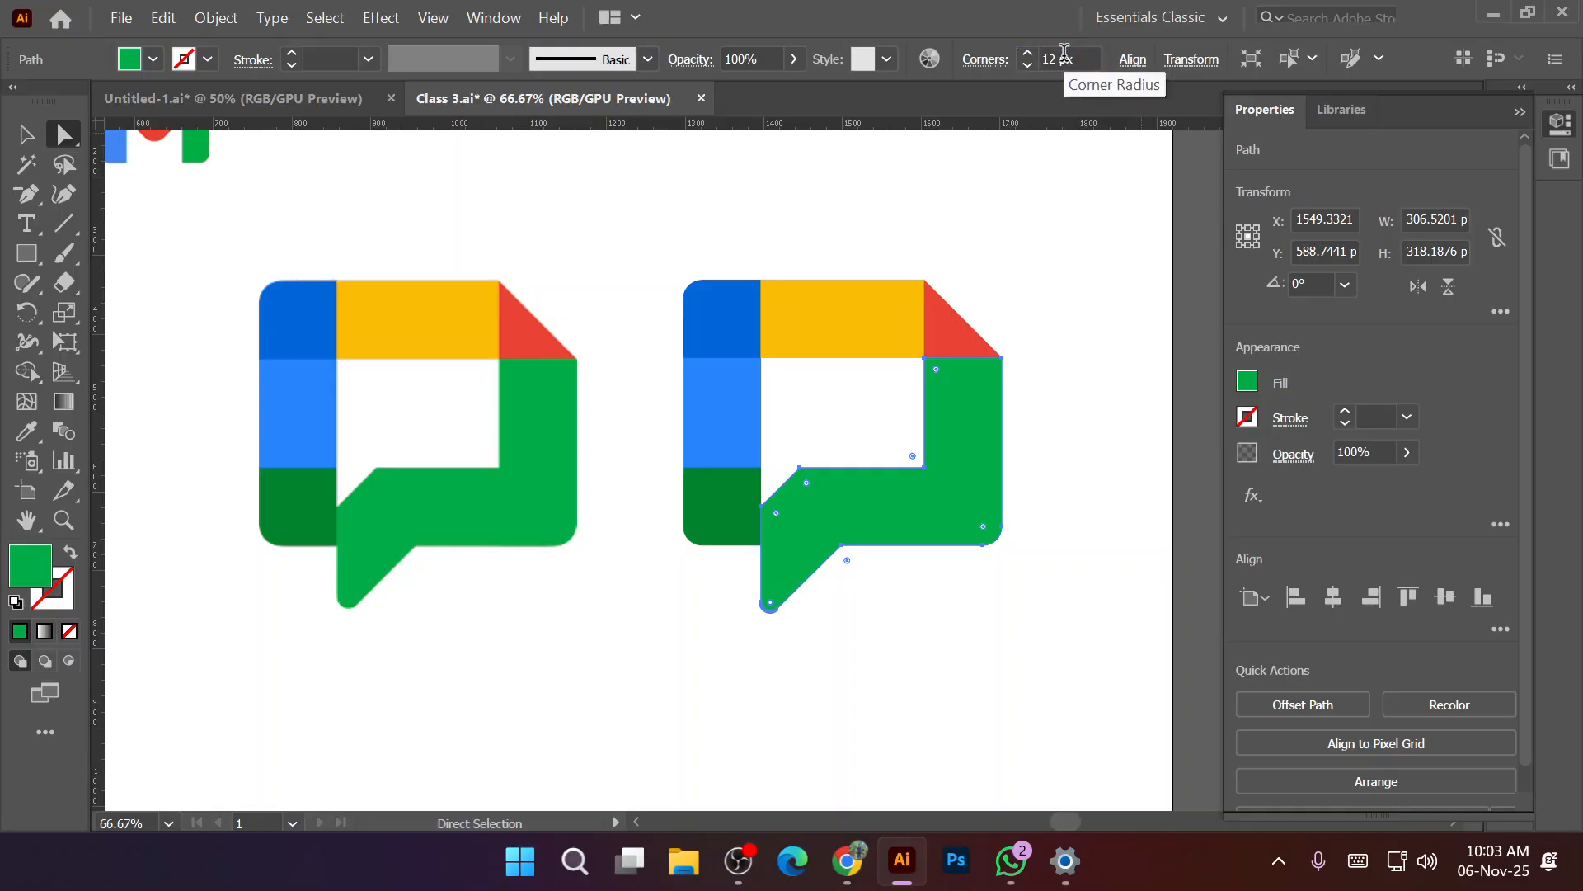
click(957, 681)
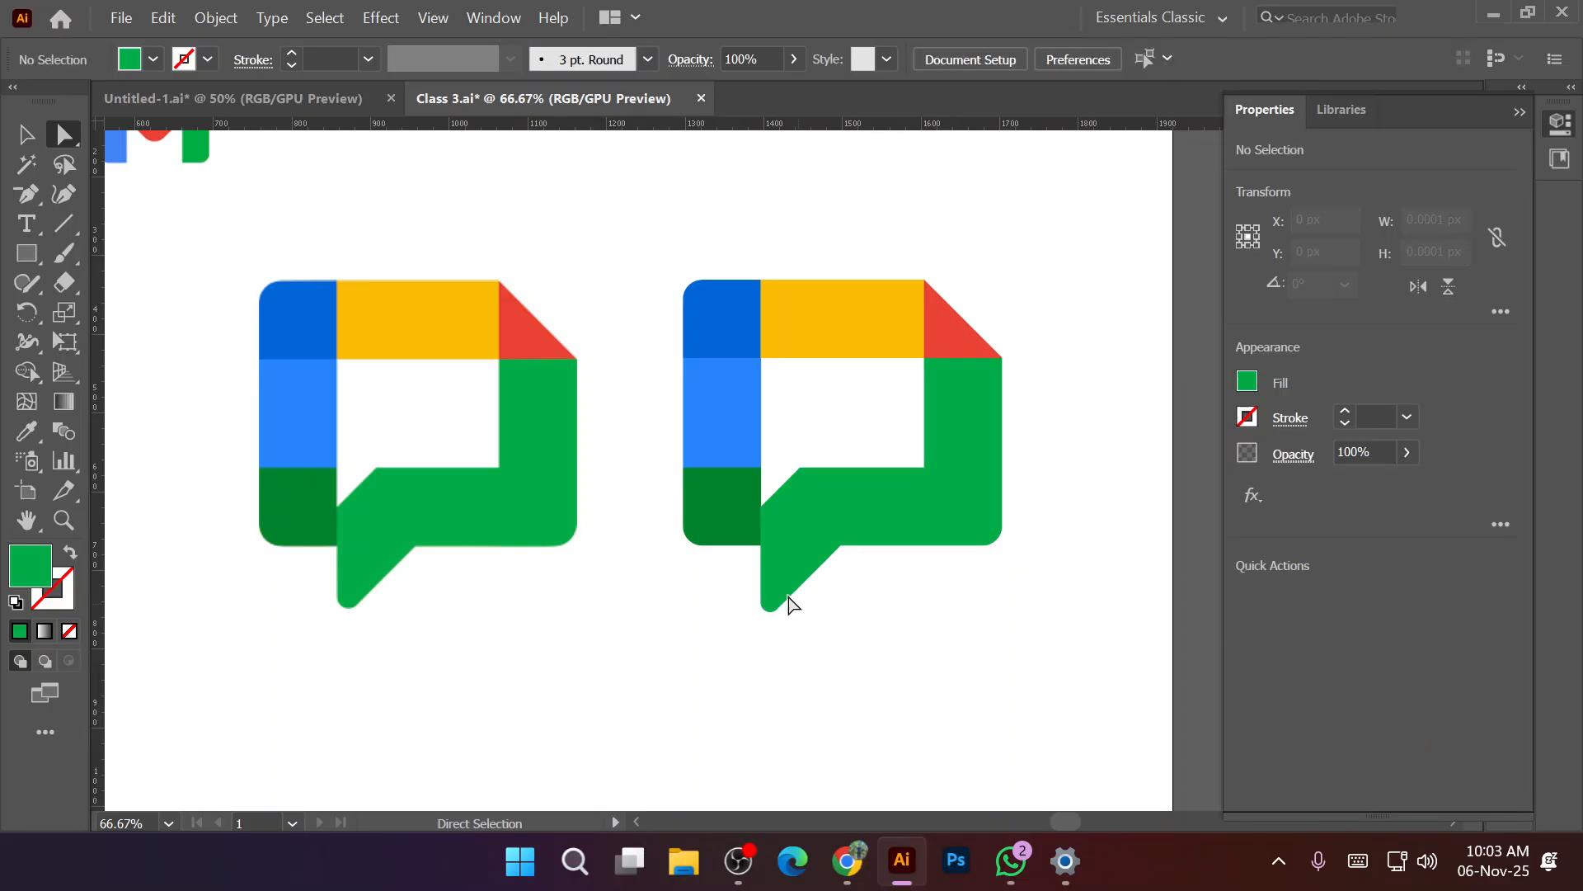
Set the corner radius of the green speech-bubble's tail tip to 14 px and deselect the shape.
click(772, 607)
click(770, 604)
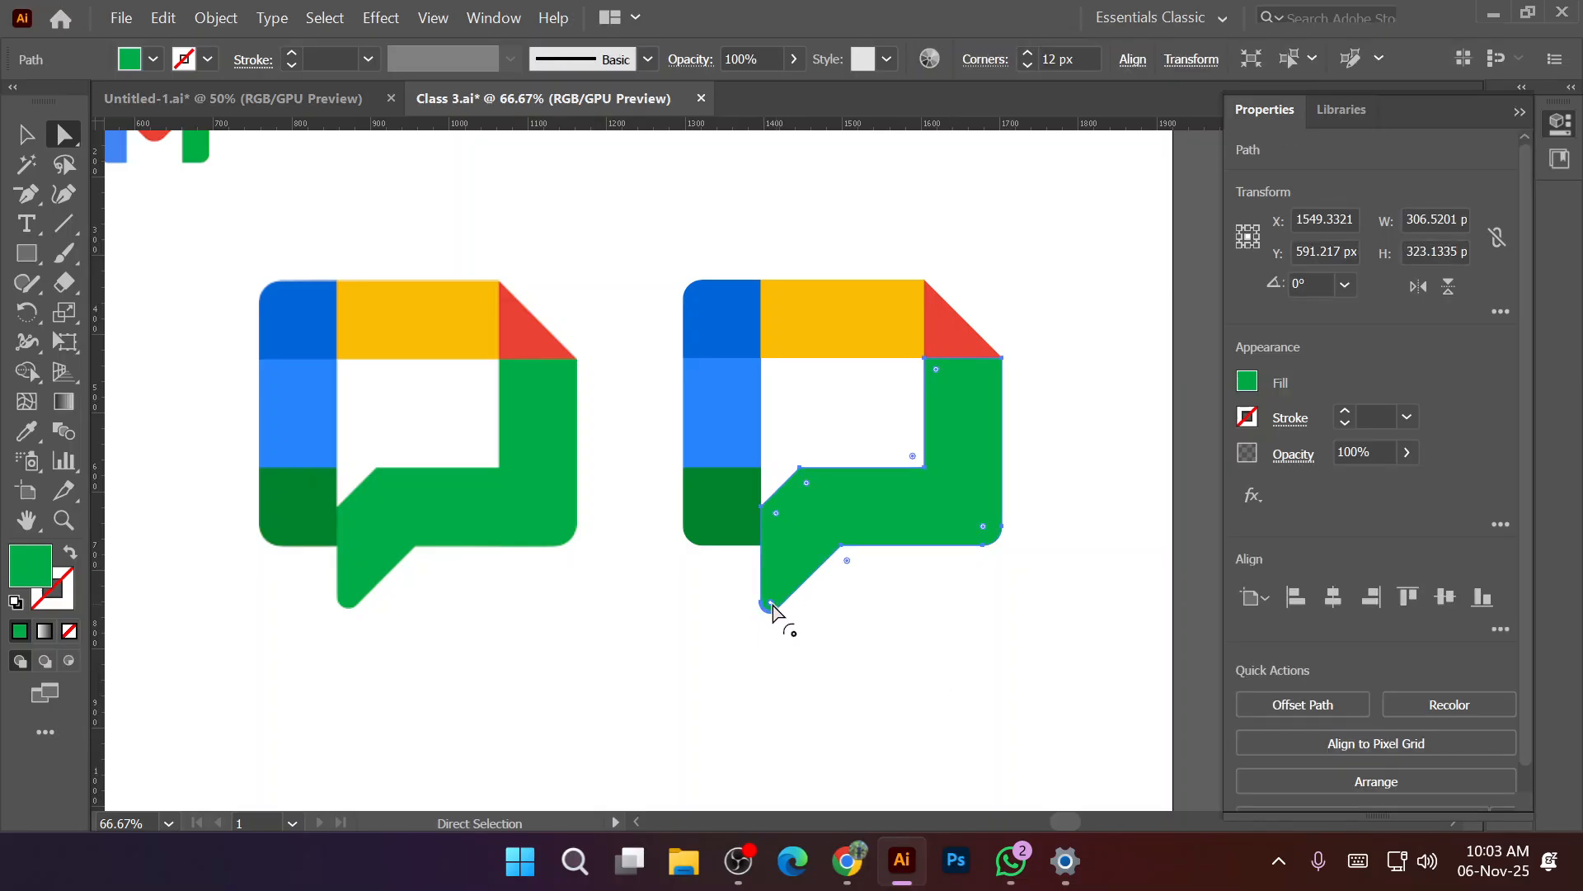
click(1052, 55)
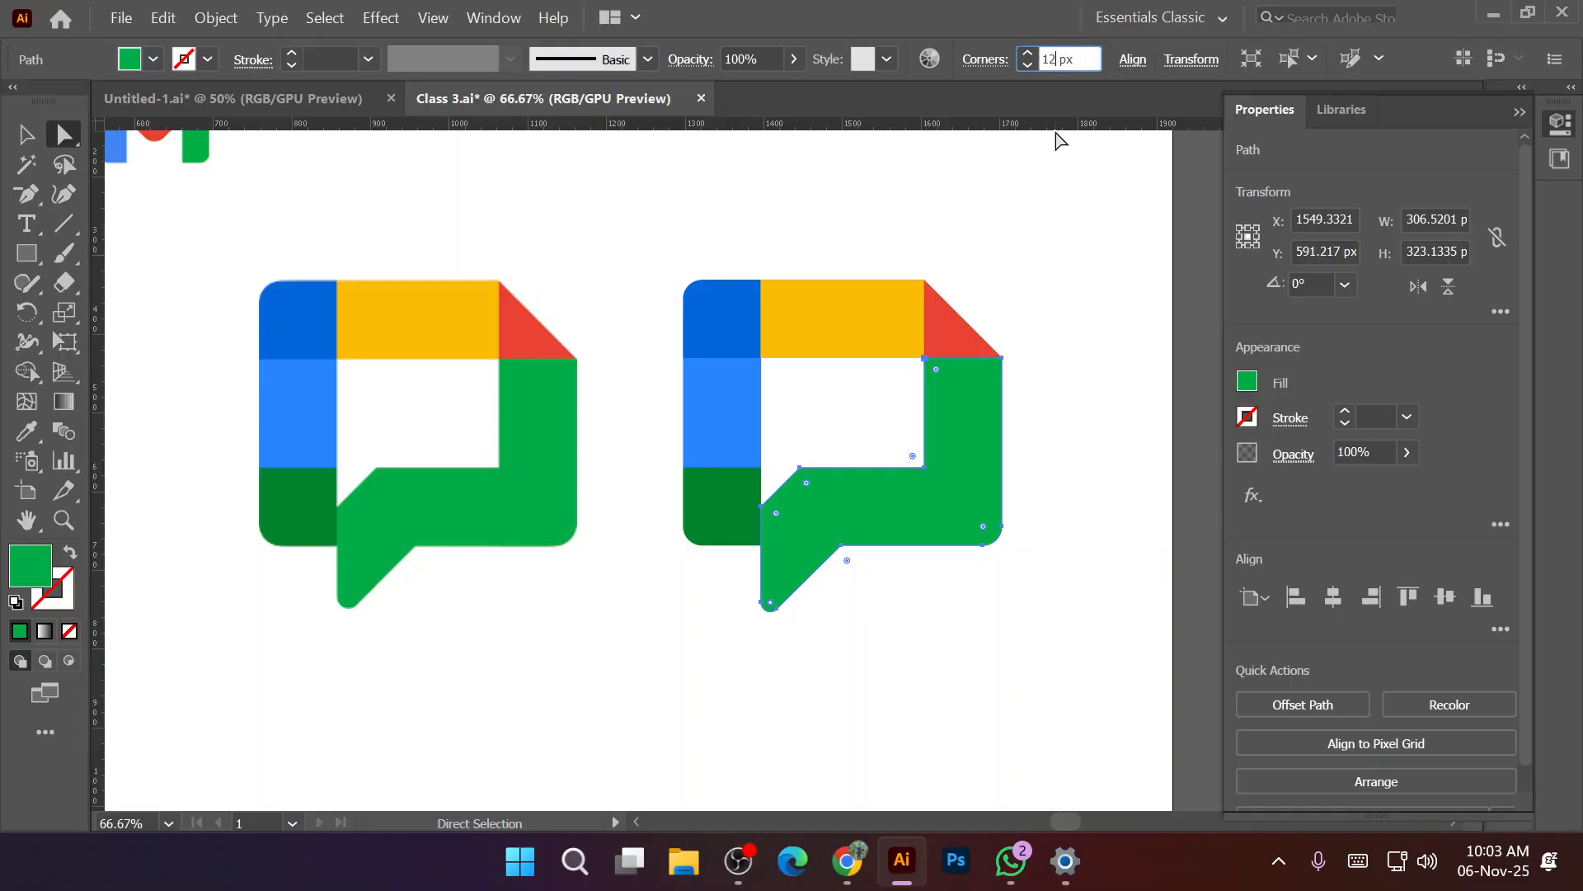
text(4)
key(Return)
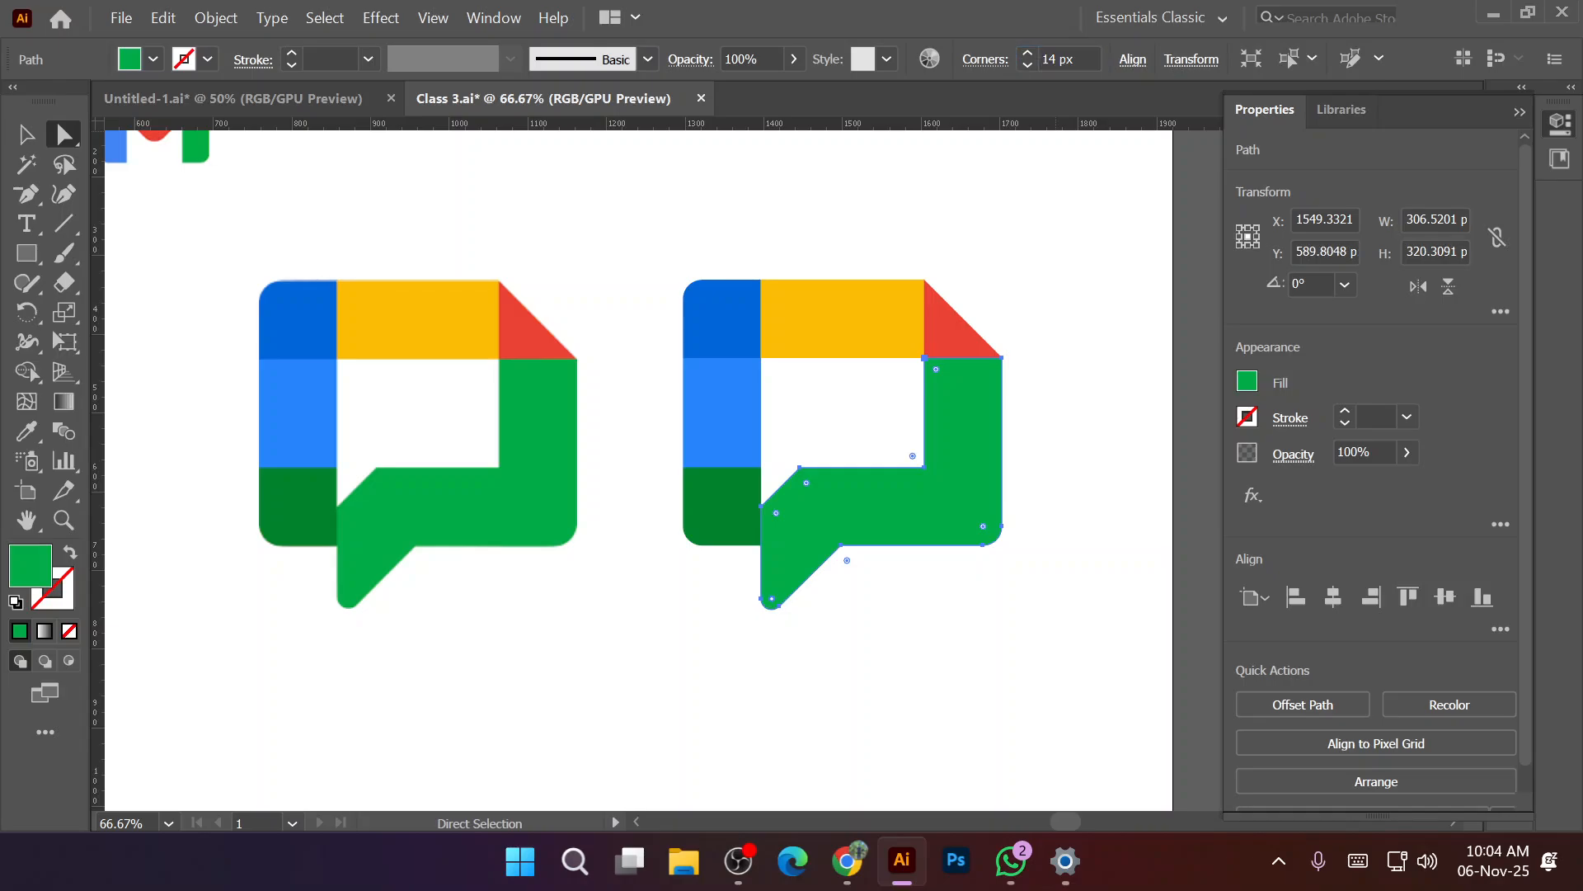
click(908, 648)
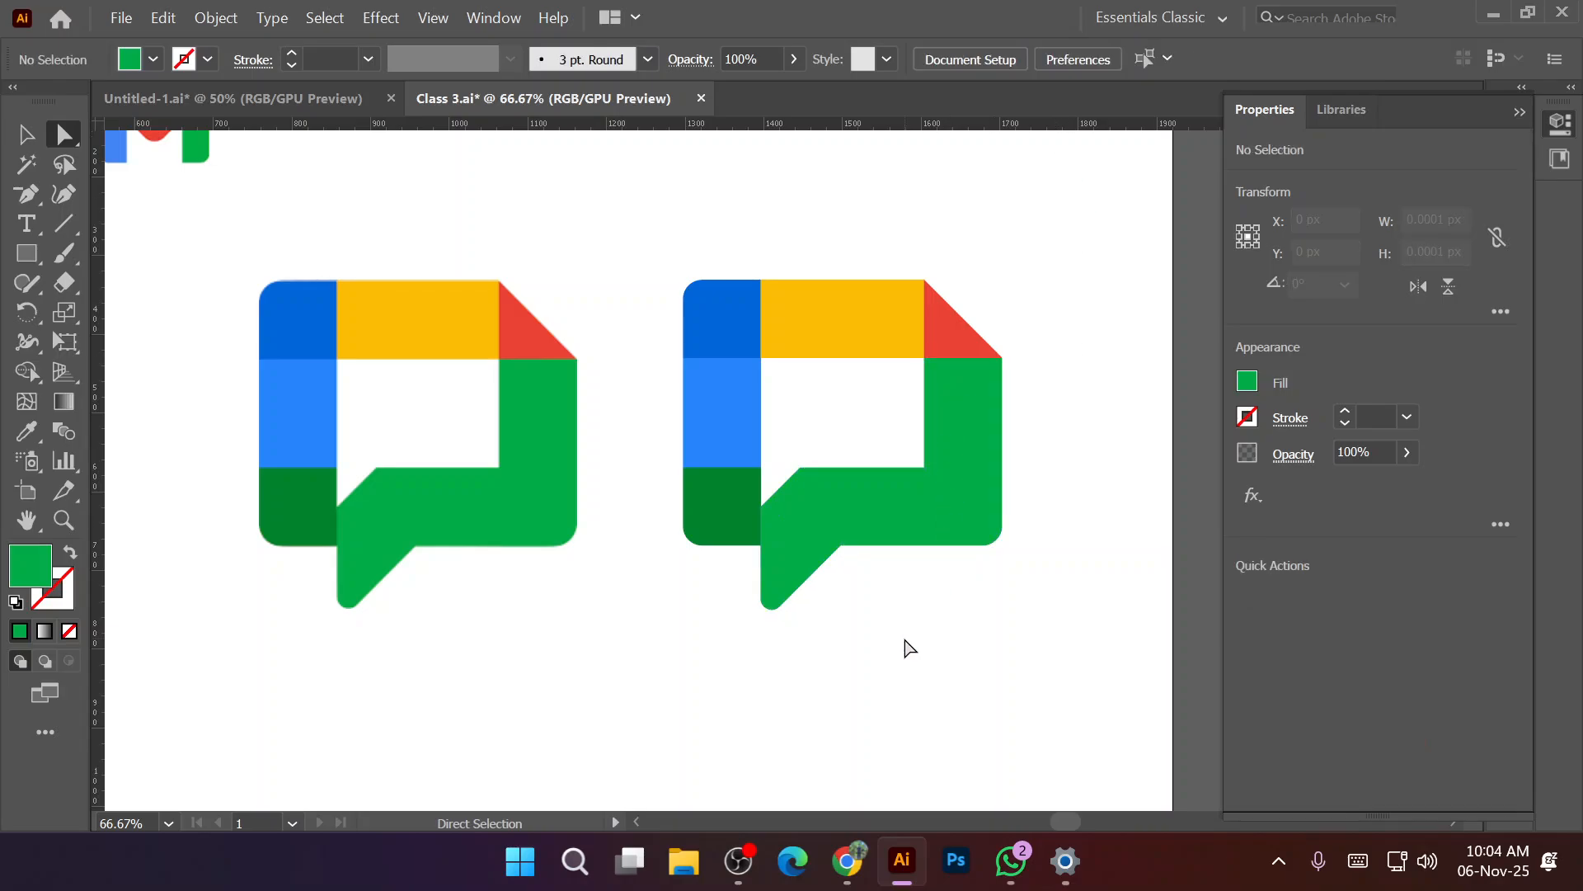
Compare the redrawn Chat logo with the large original and examine the small Google Meet and Gmail reference logos.
scroll(907, 649, down, 1)
scroll(827, 647, down, 2)
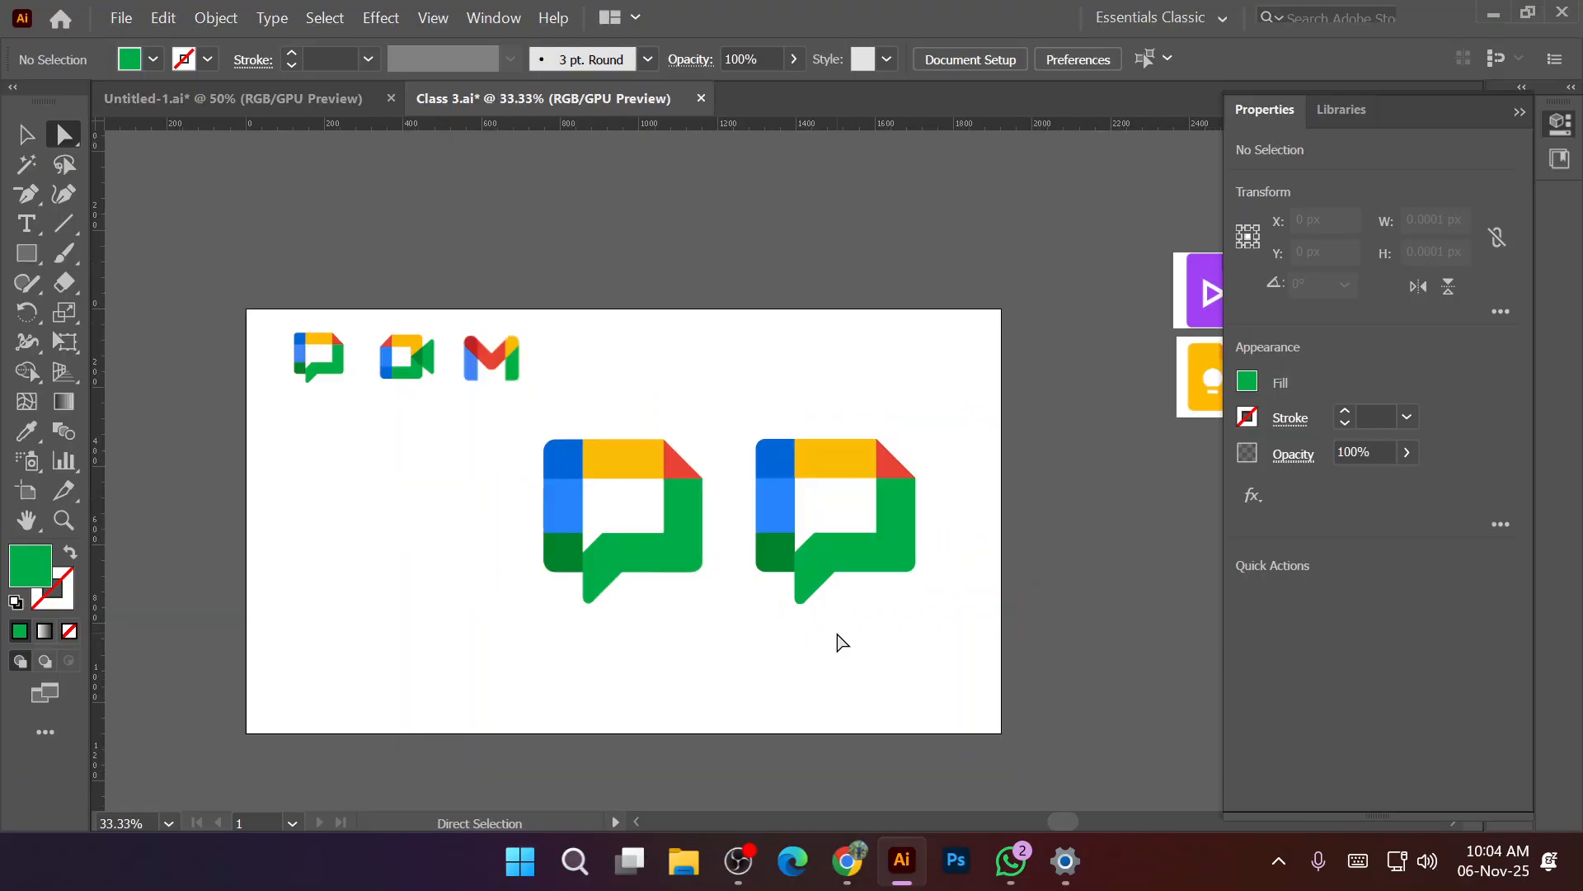
scroll(839, 675, up, 1)
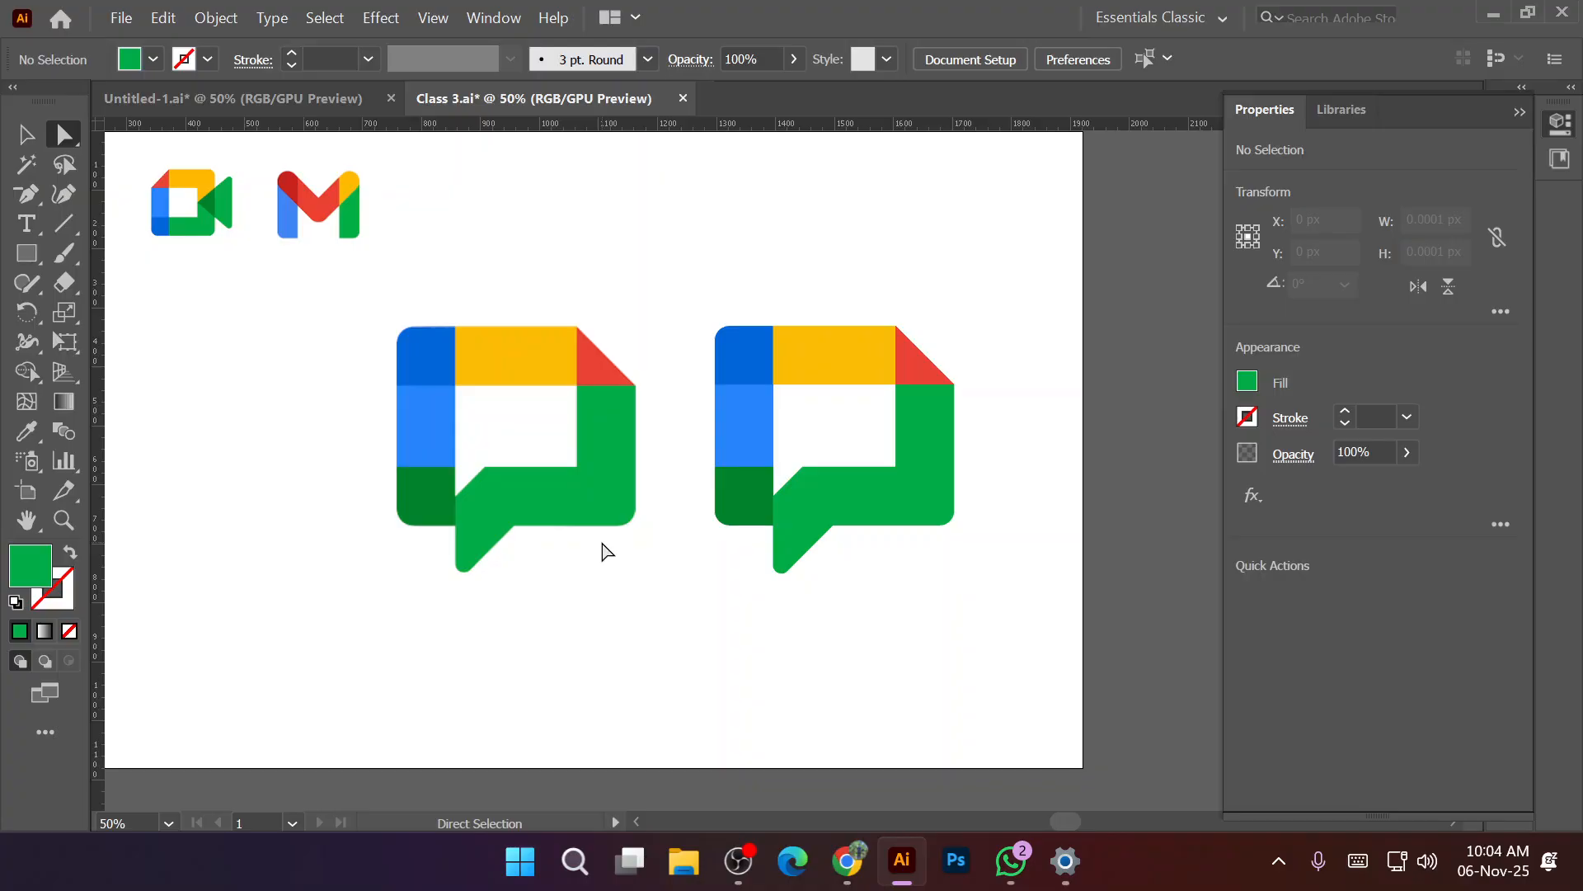
drag(703, 264, 988, 613)
click(784, 640)
key(space)
drag(641, 443, 851, 542)
click(432, 327)
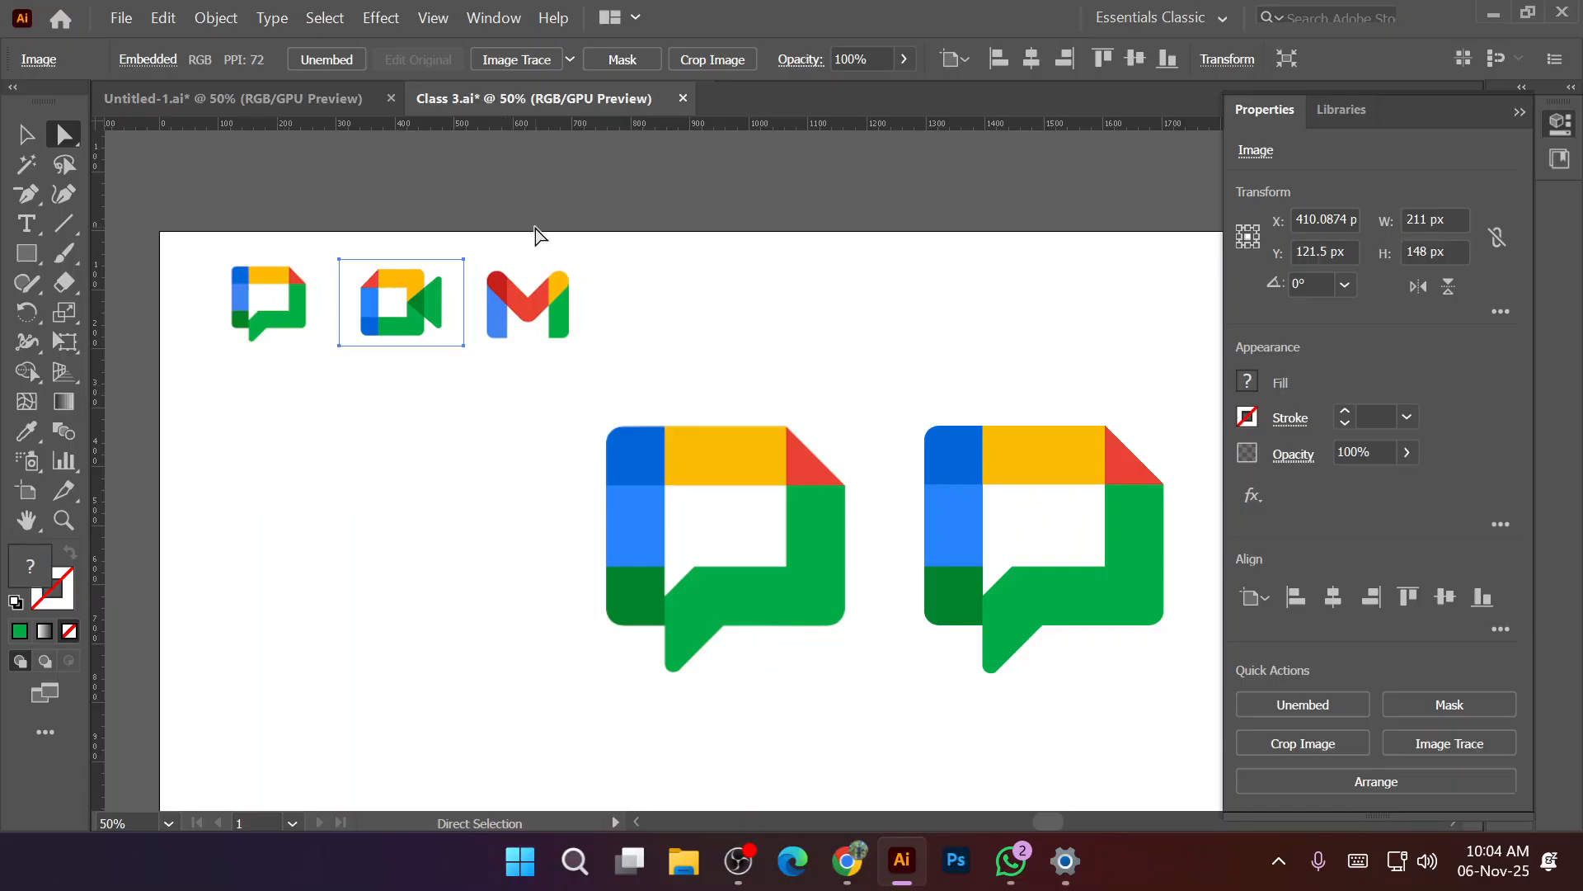
alt+scroll(484, 415, up, 2)
scroll(488, 425, up, 7)
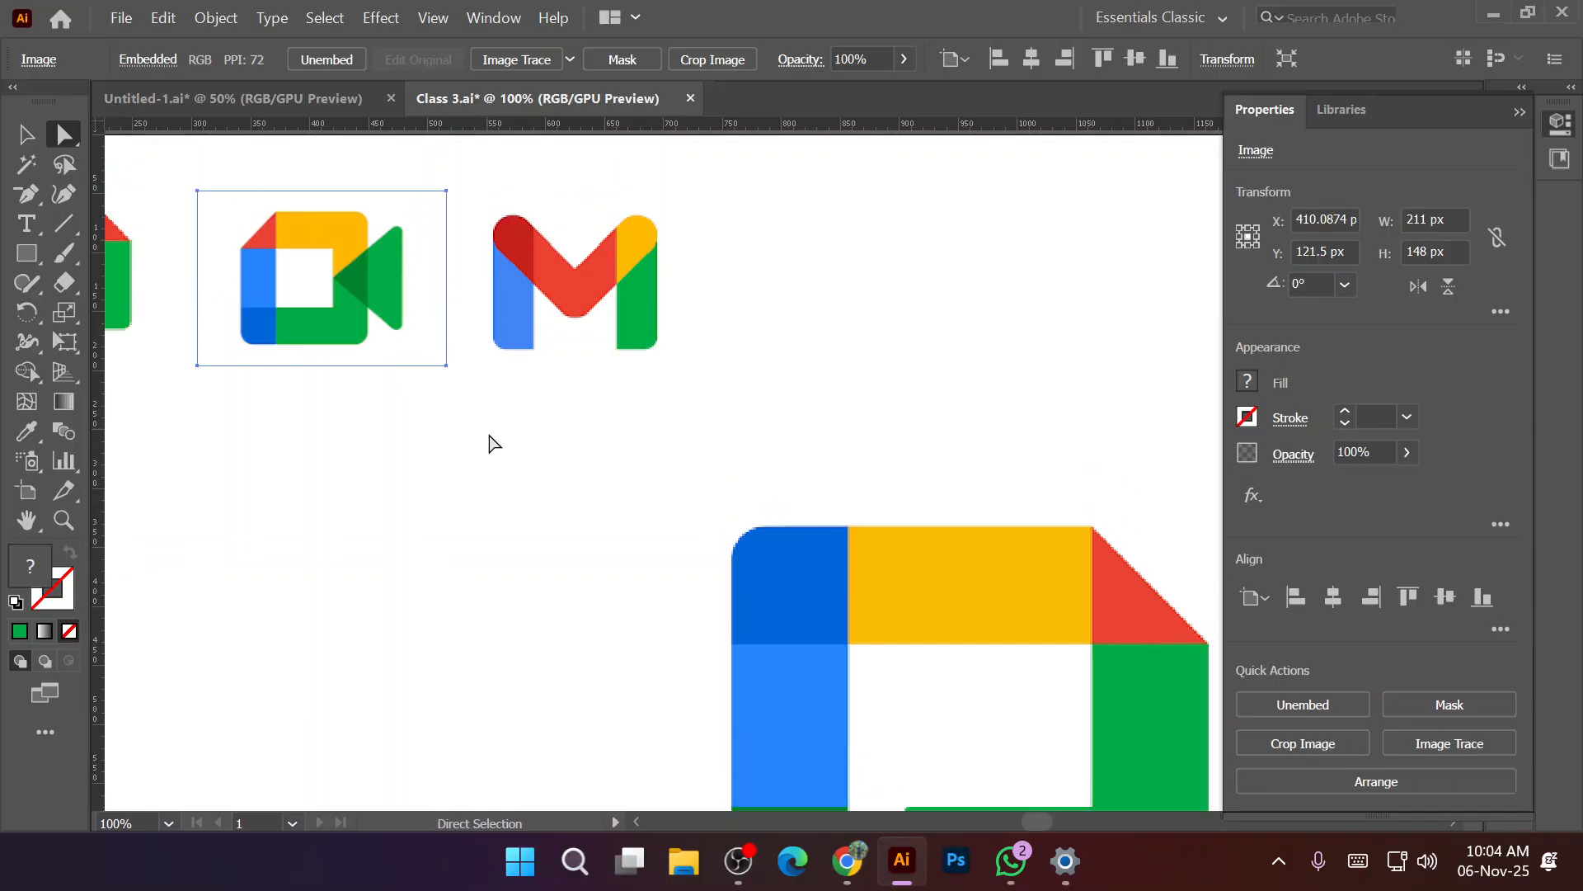
alt+scroll(496, 430, up, 2)
scroll(496, 430, up, 4)
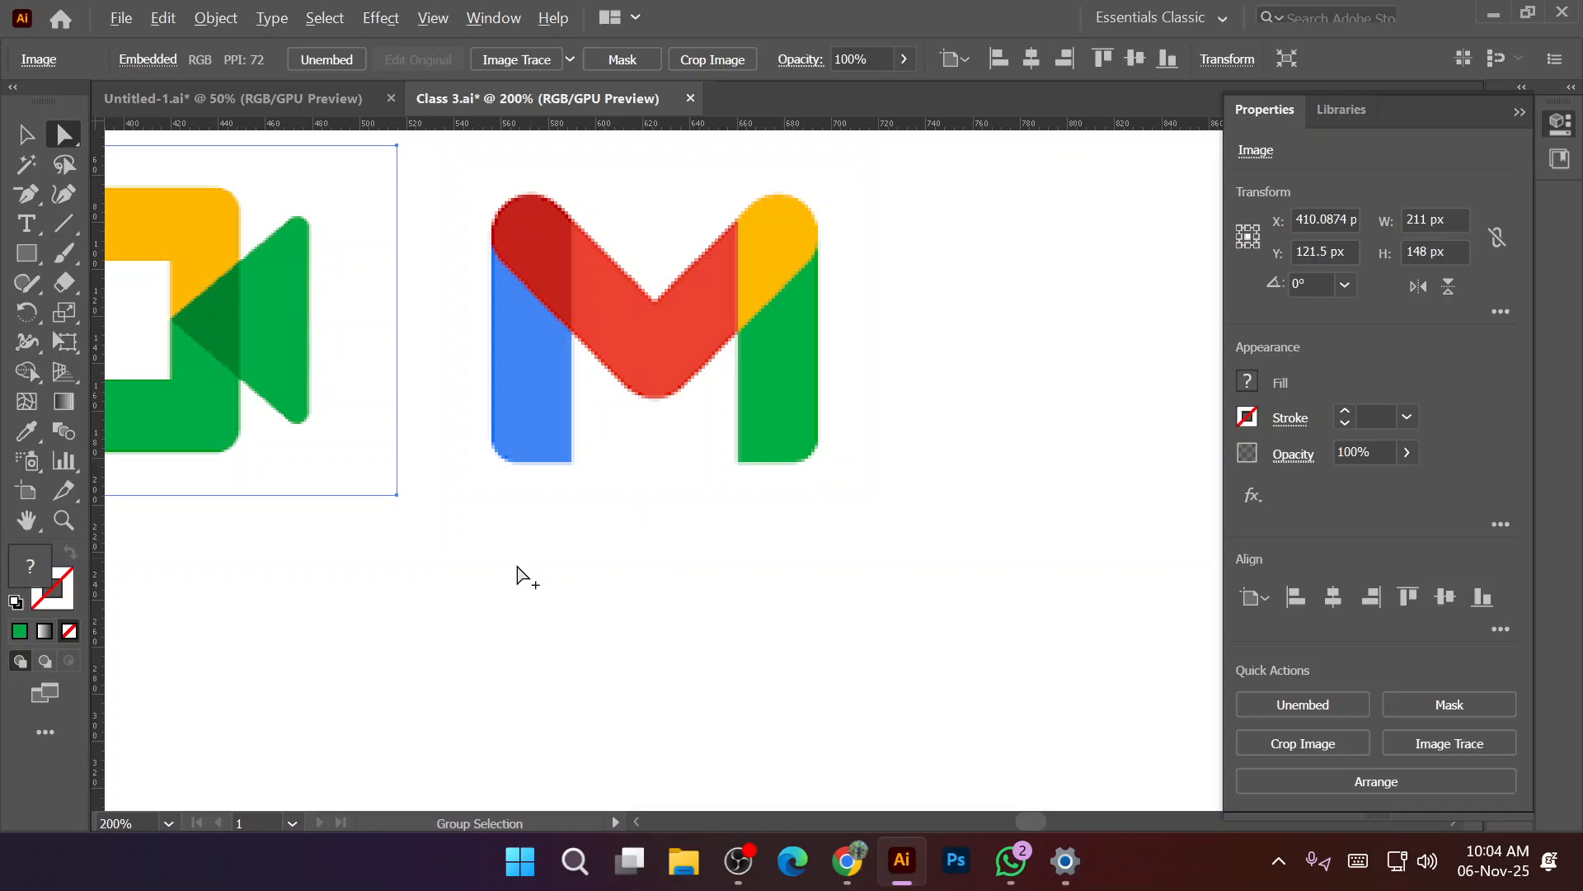
alt+scroll(496, 584, down, 3)
alt+scroll(384, 547, up, 2)
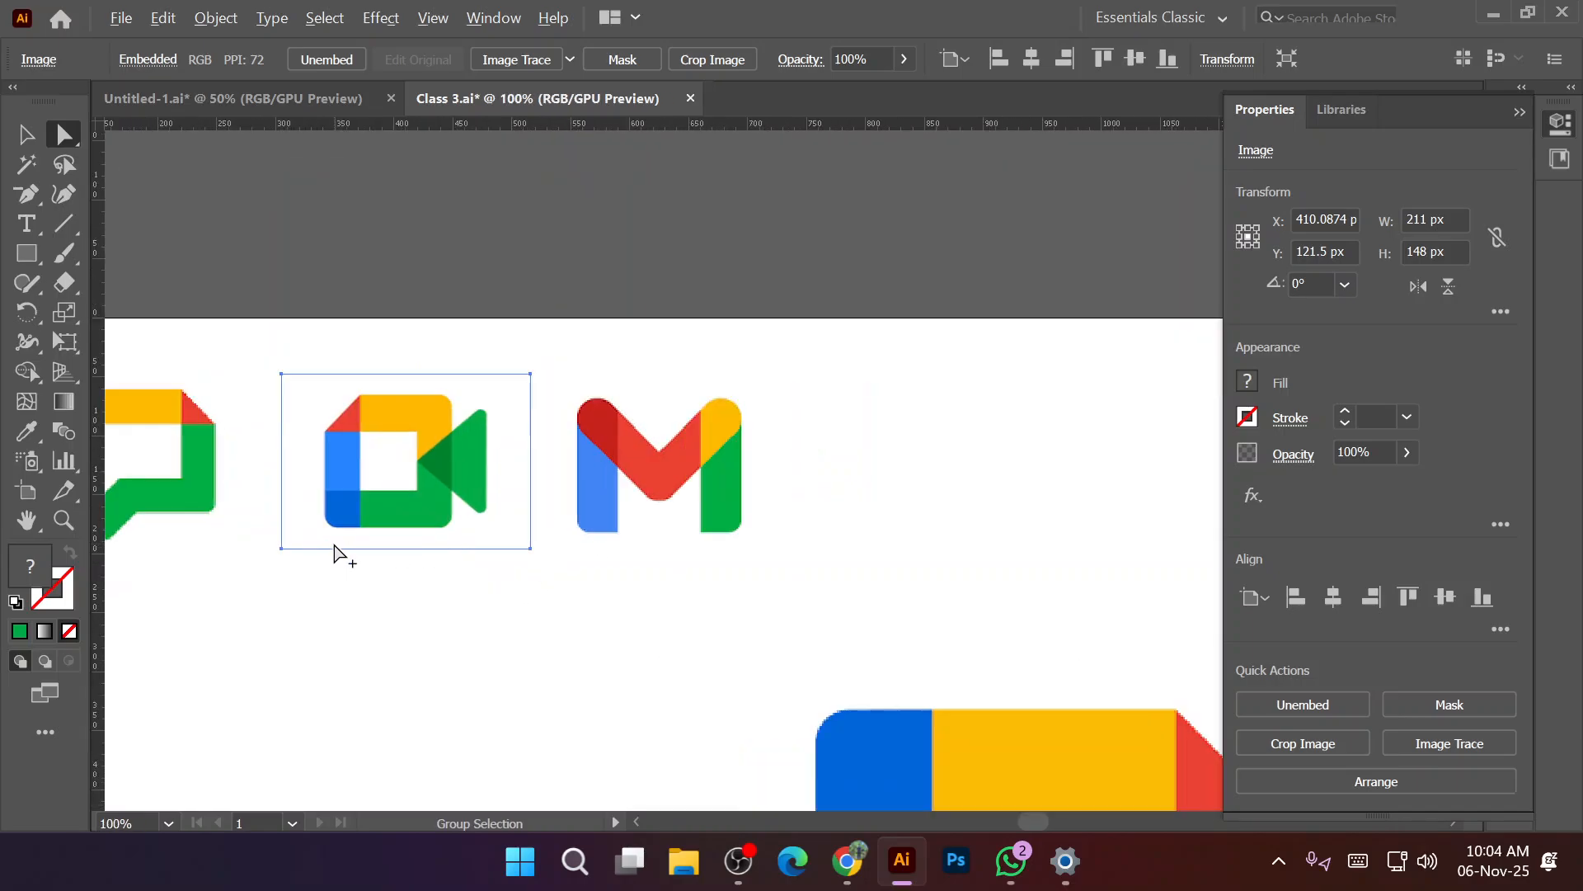
alt+scroll(476, 441, down, 3)
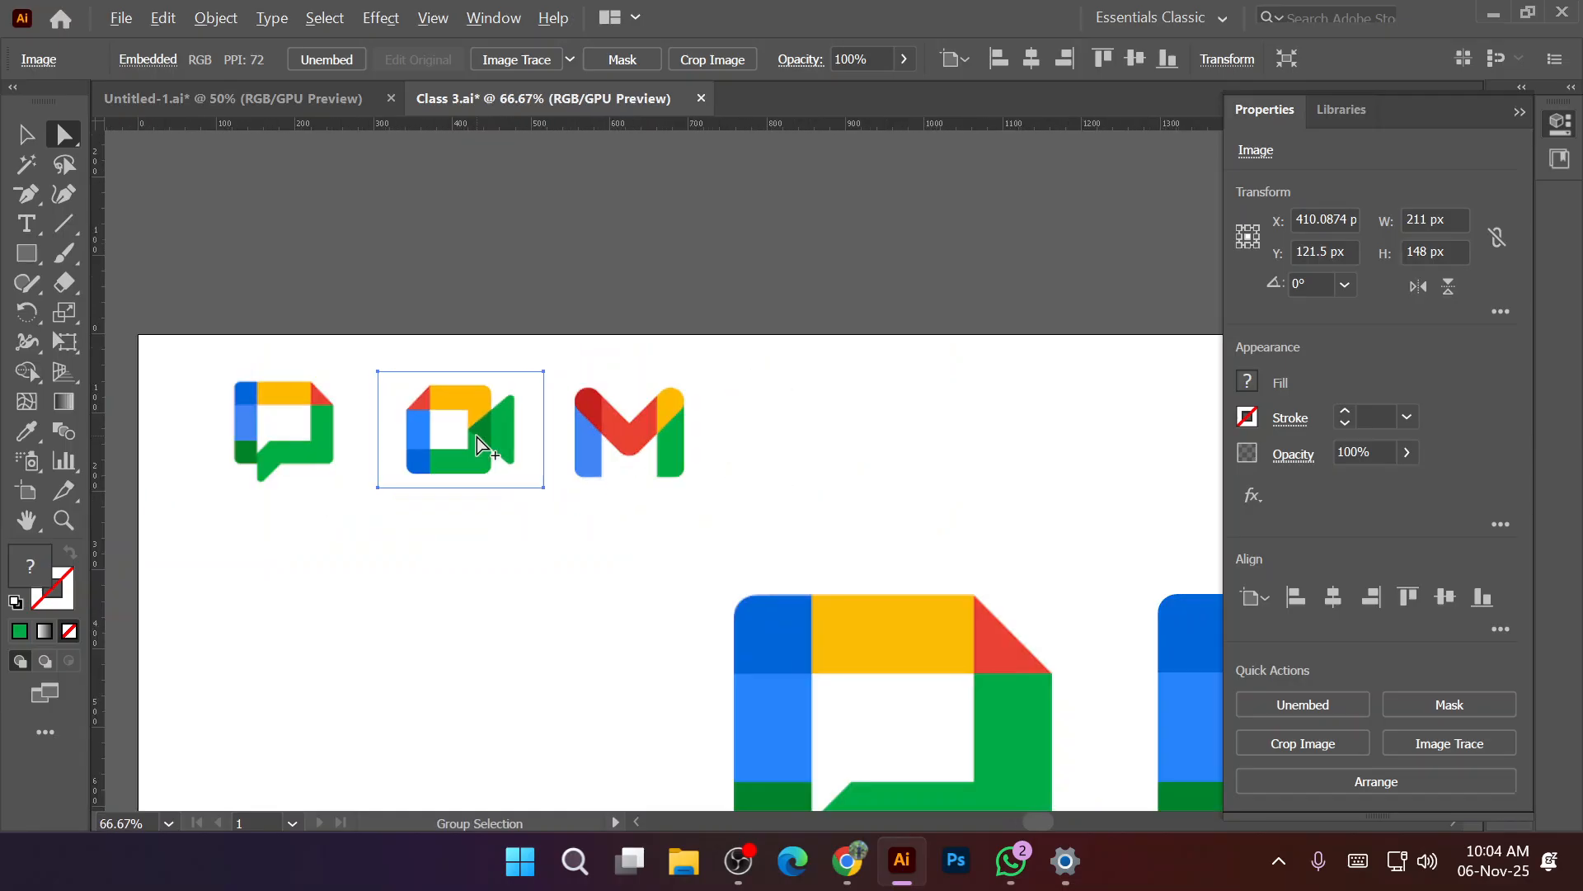
alt+scroll(486, 458, down, 1)
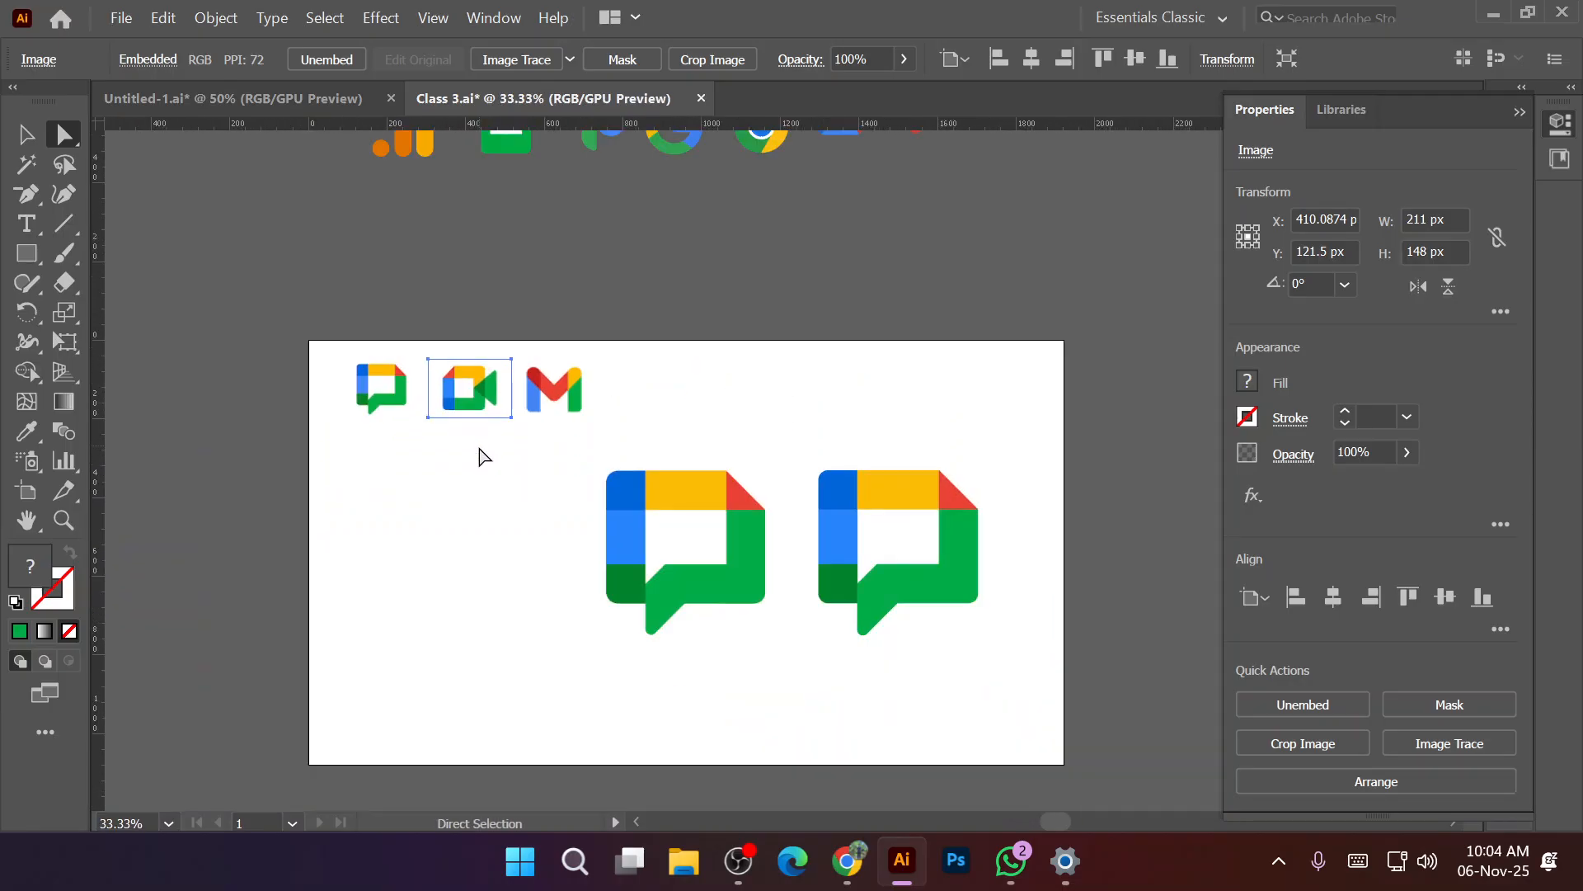
drag(569, 422, 1060, 709)
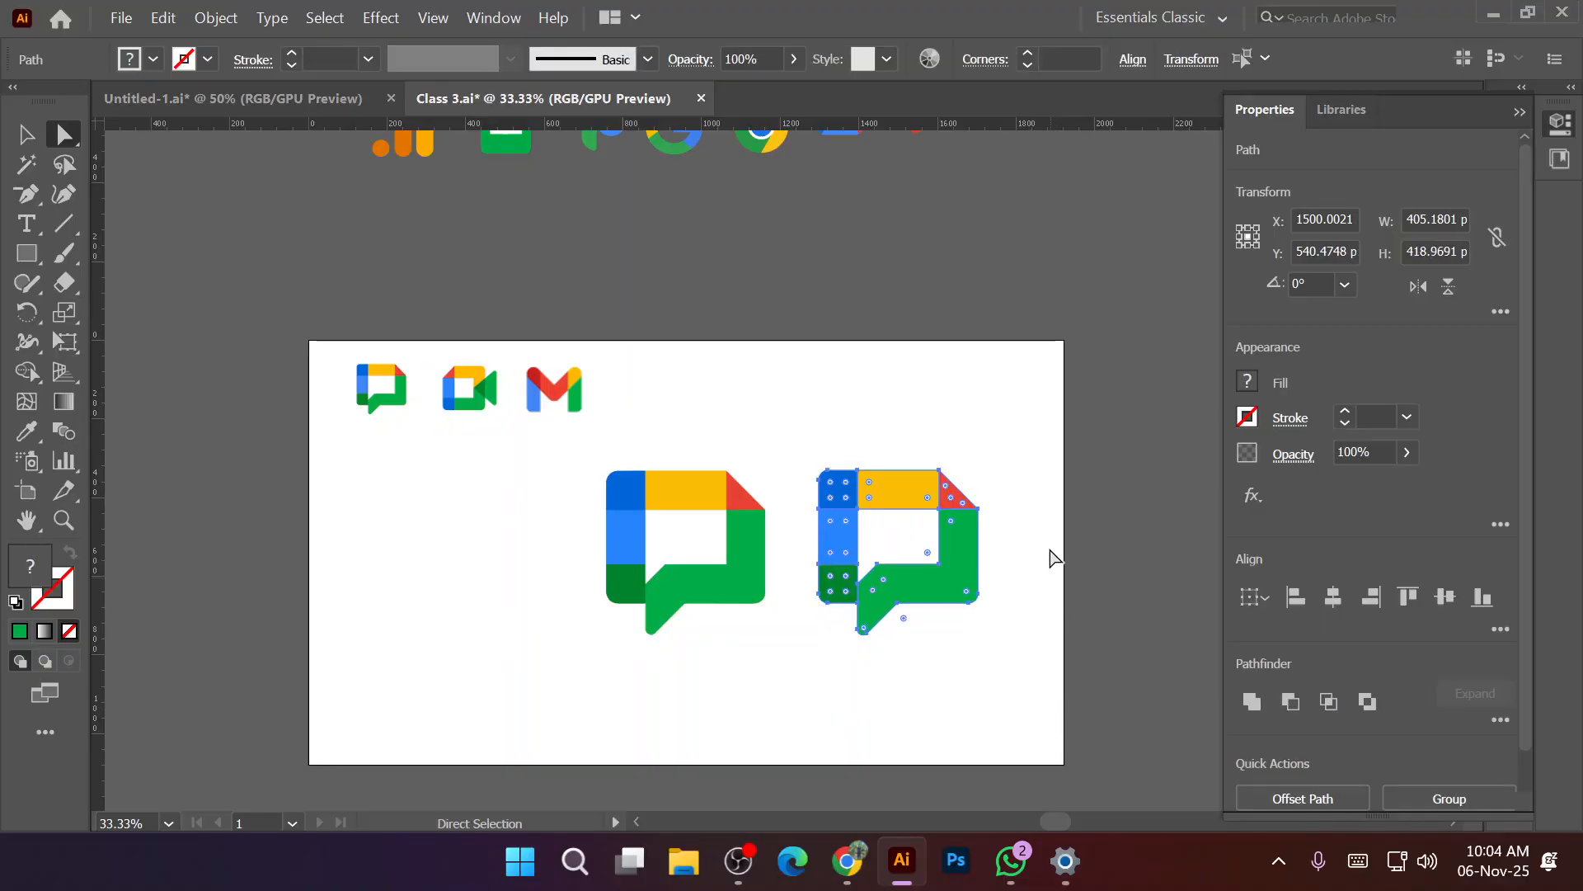
click(661, 418)
Unlock the large reference image of the Chat logo and delete it.
click(27, 145)
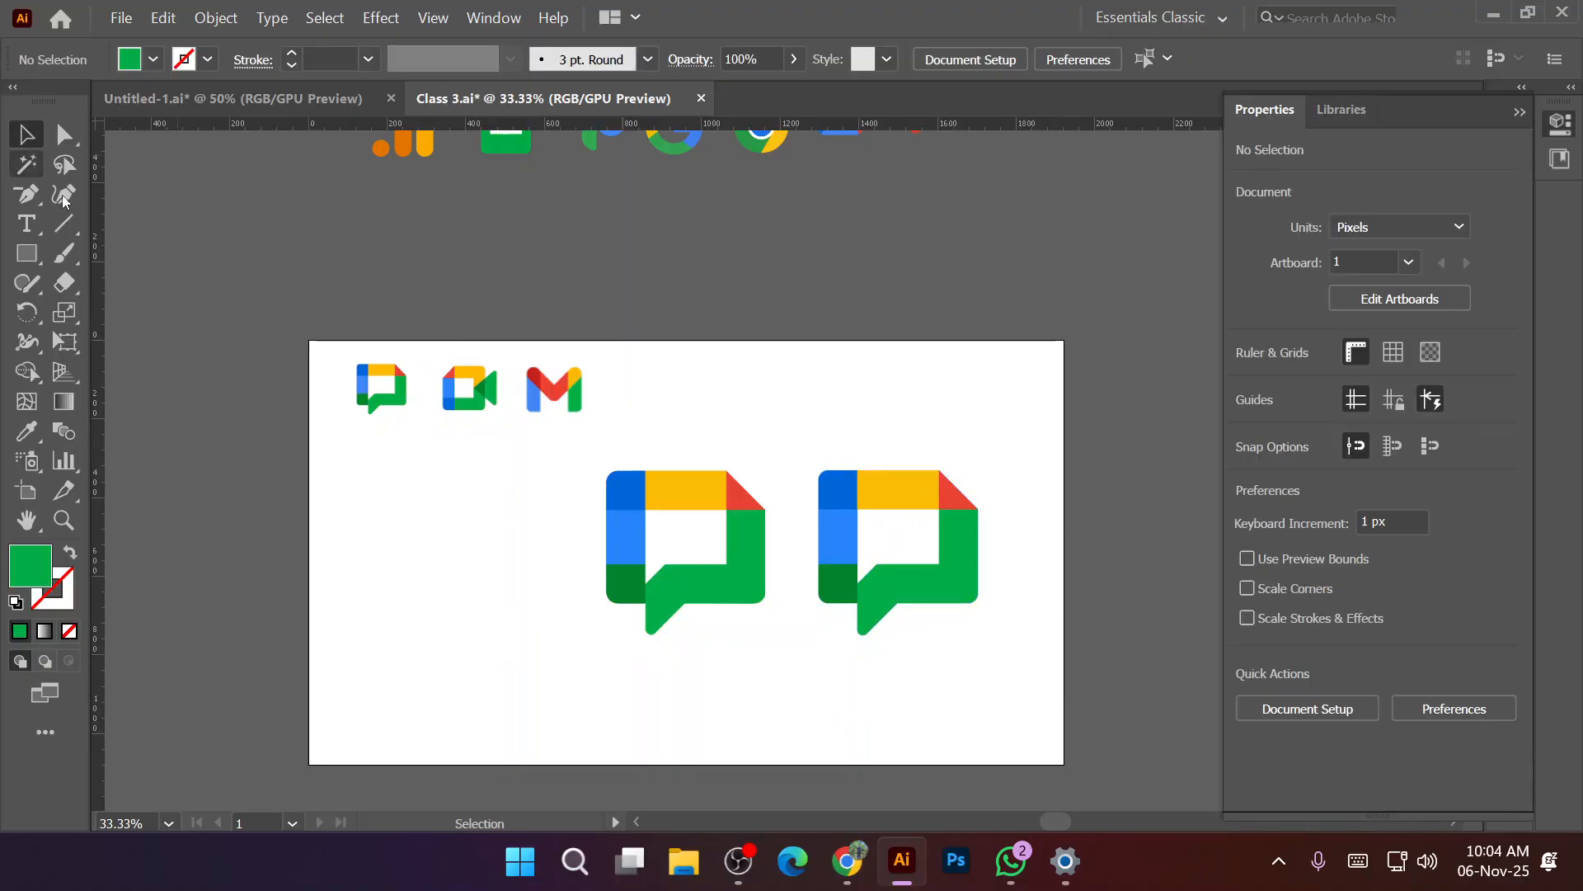
right_click(594, 504)
click(591, 547)
right_click(642, 487)
mouse_move(795, 358)
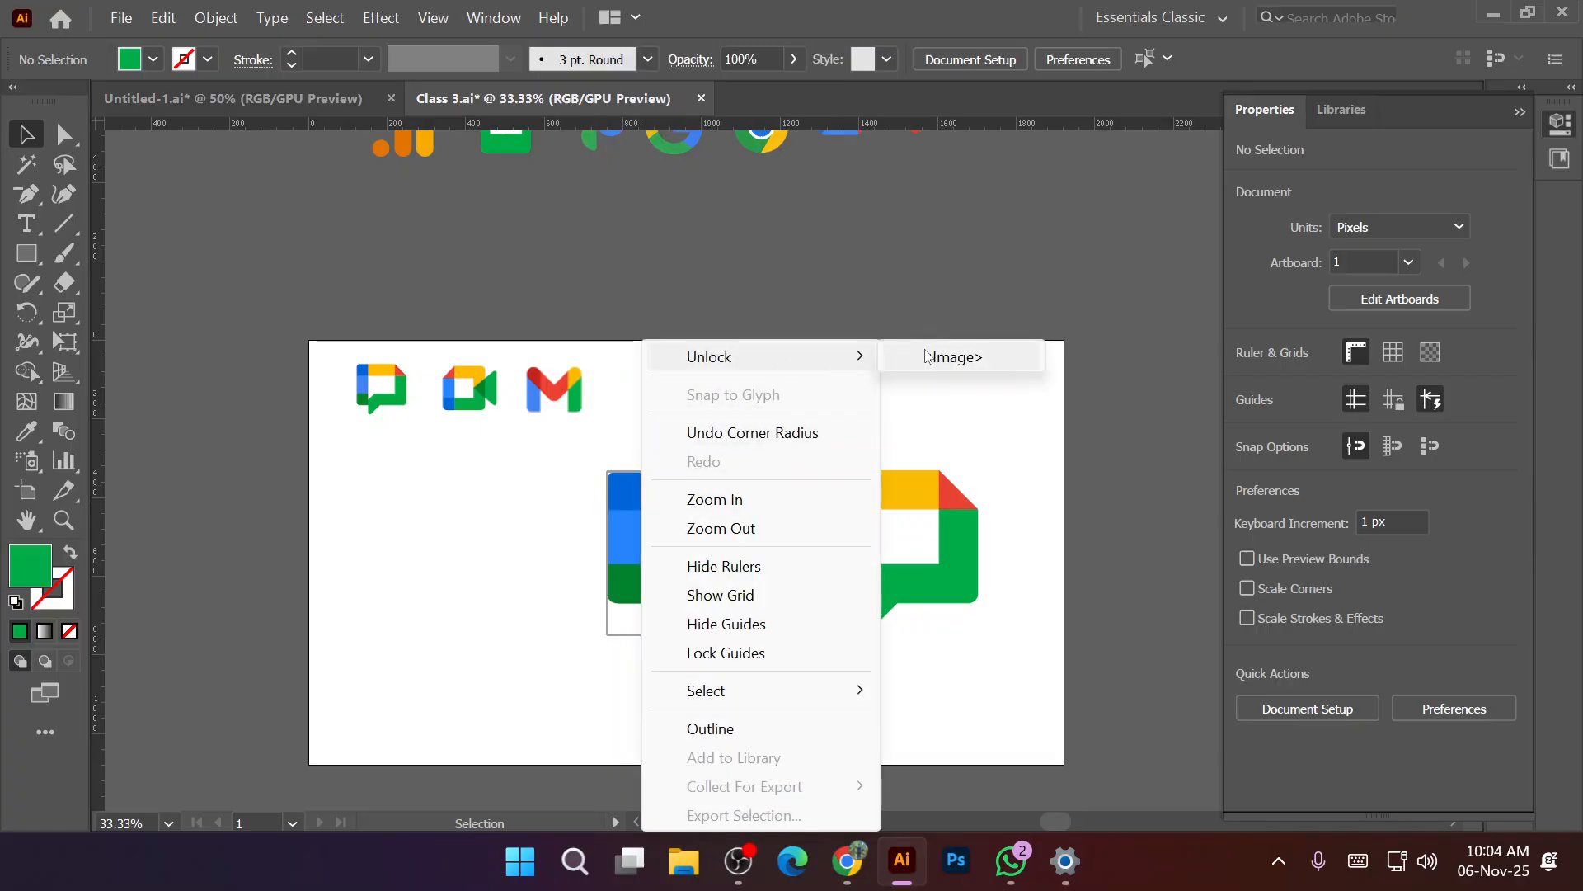
click(907, 359)
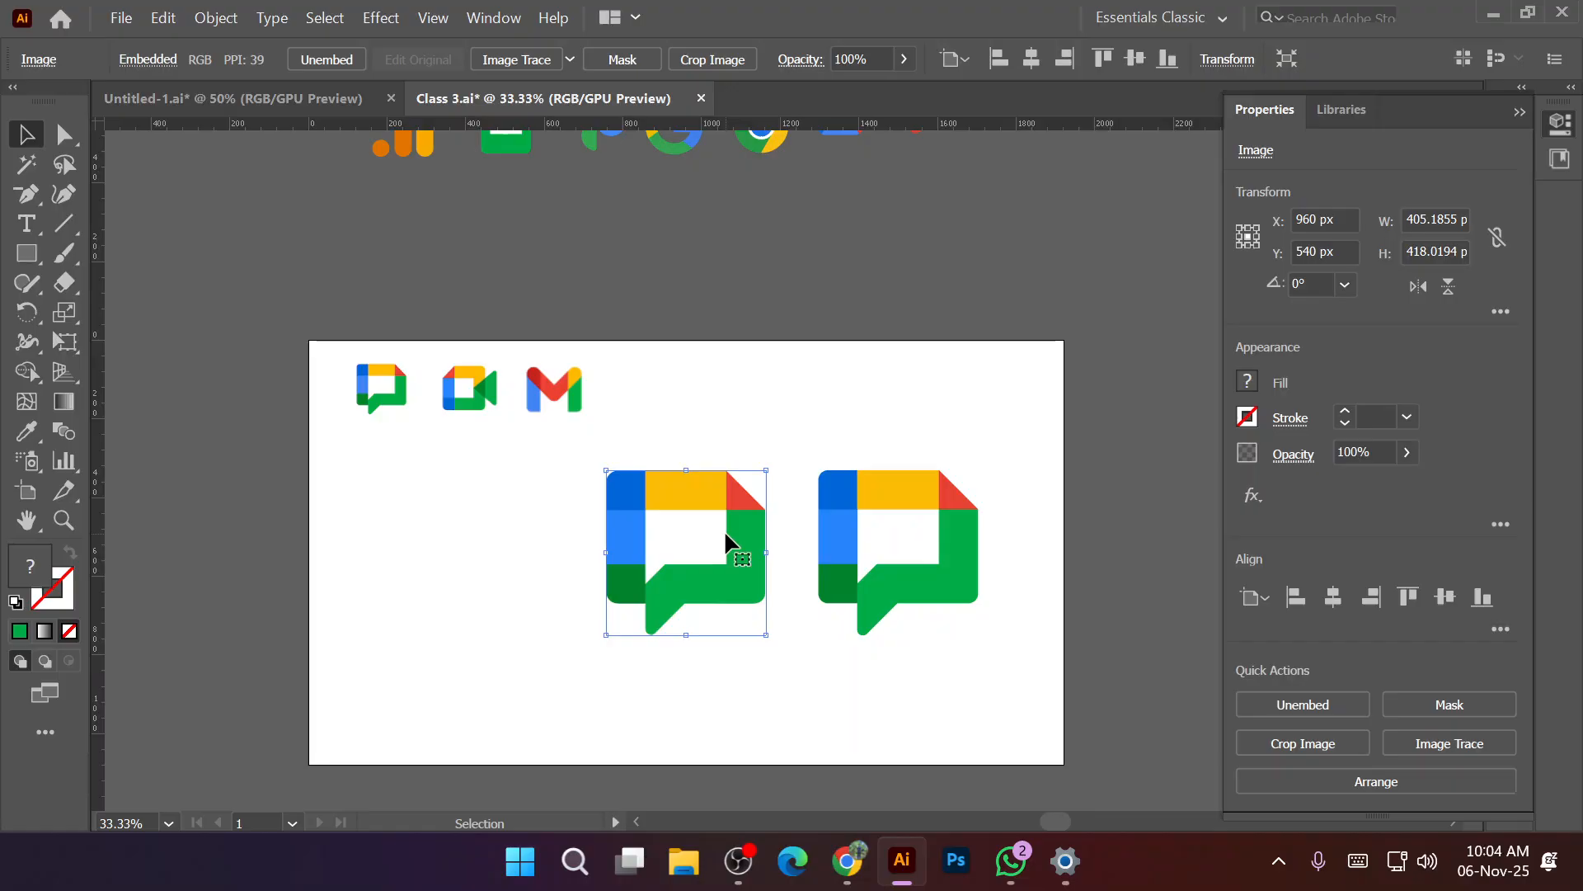
key(Delete)
Select all the shapes of the redrawn Chat logo and group them.
drag(778, 447, 1031, 644)
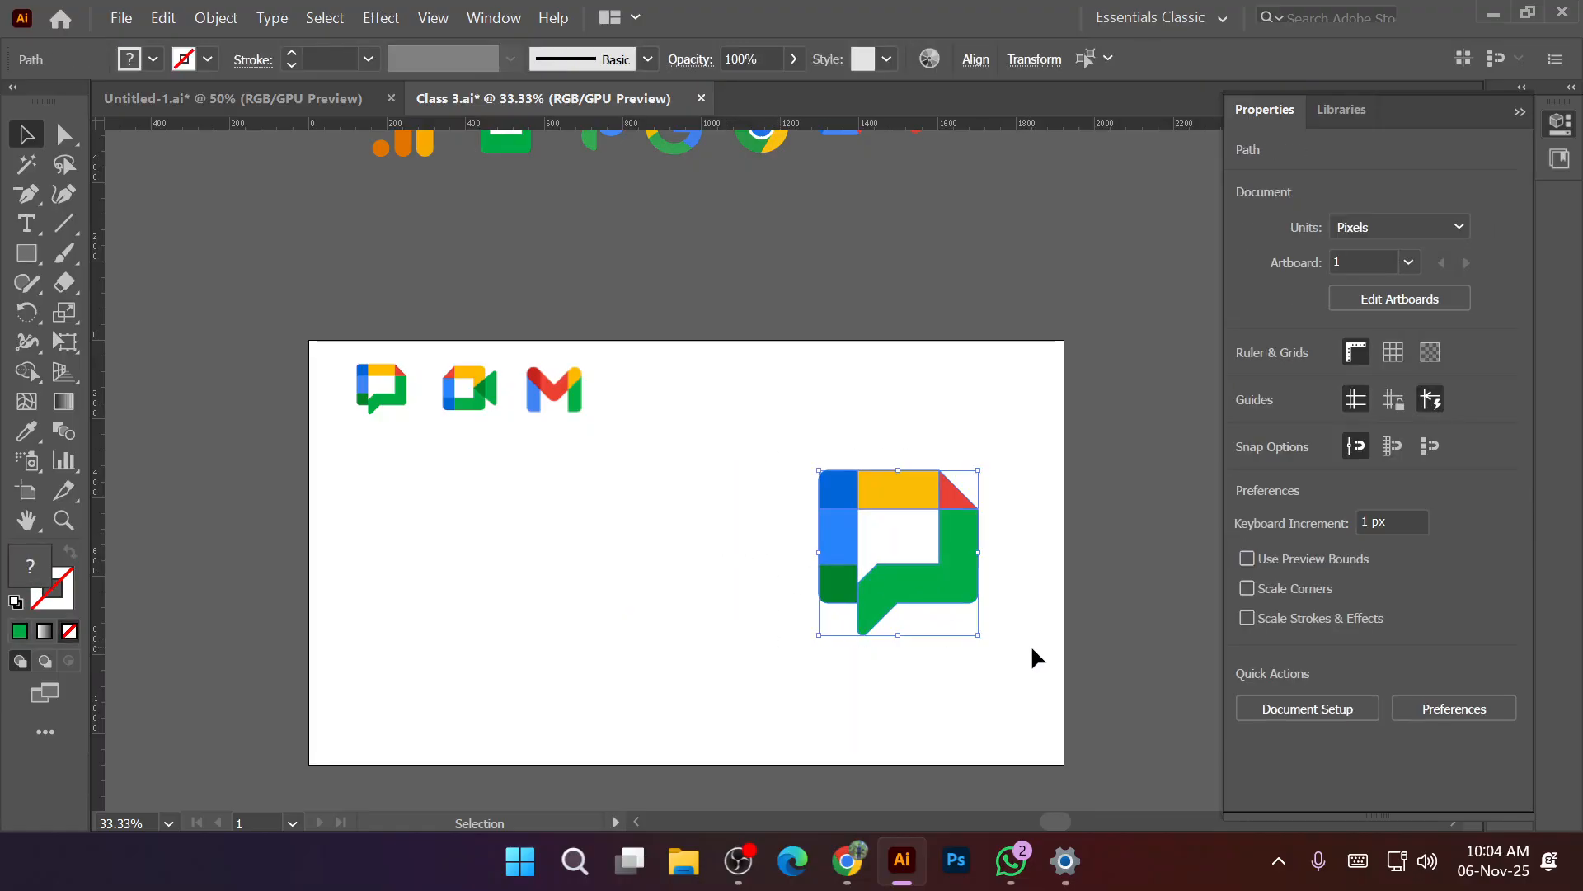
click(216, 17)
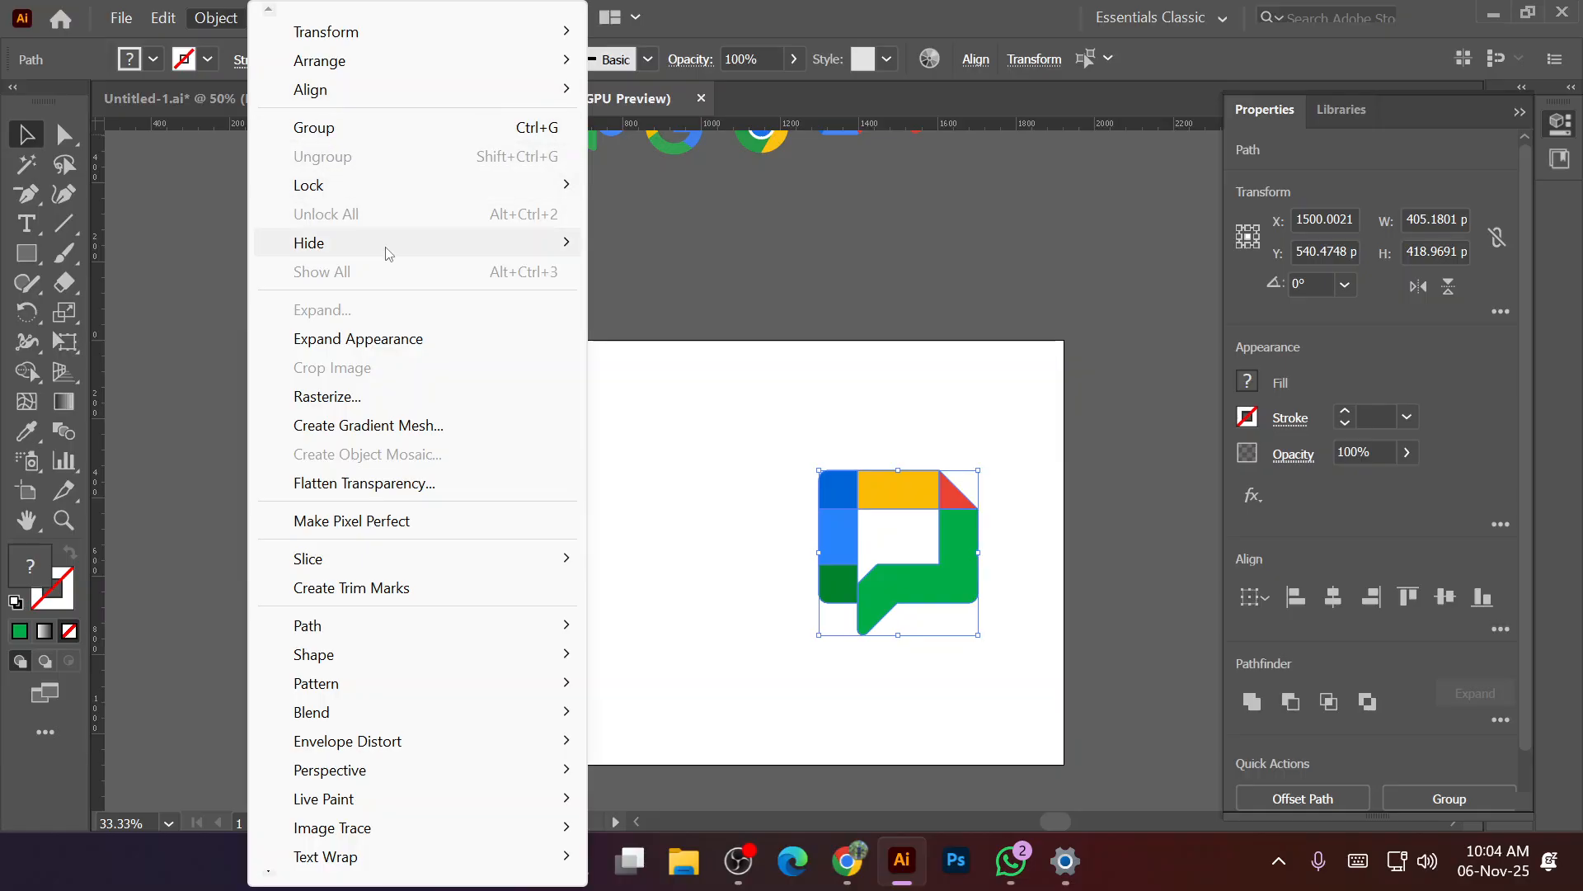
click(389, 127)
Place the grouped logo beneath the small Chat reference, scale it to about 126 by 130 px, and nudge it right about 5 px.
drag(867, 479, 408, 432)
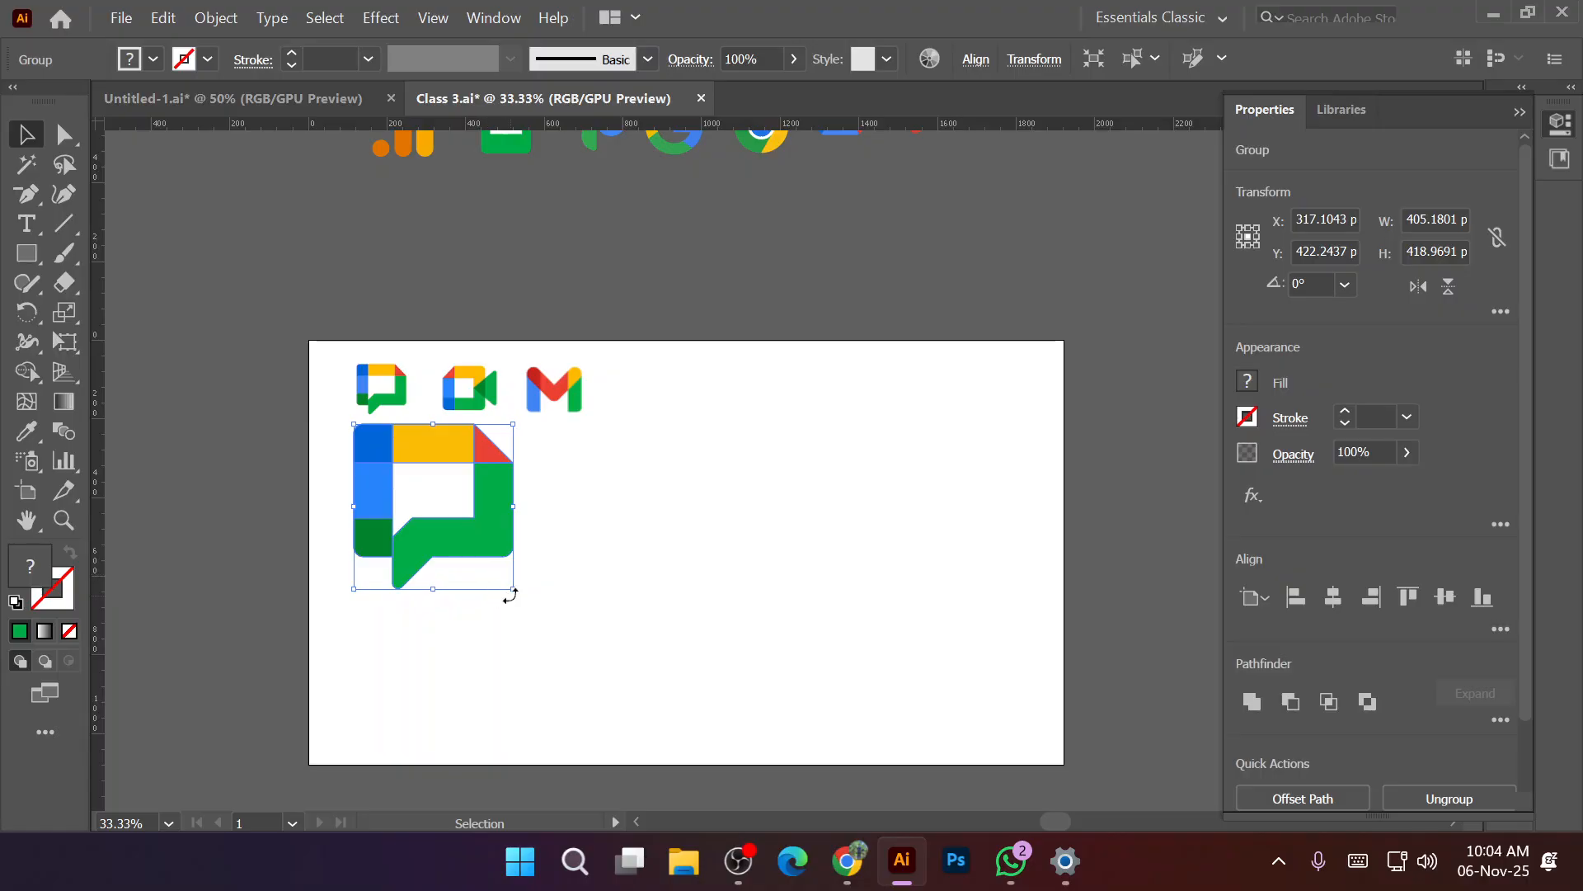
drag(515, 591, 405, 477)
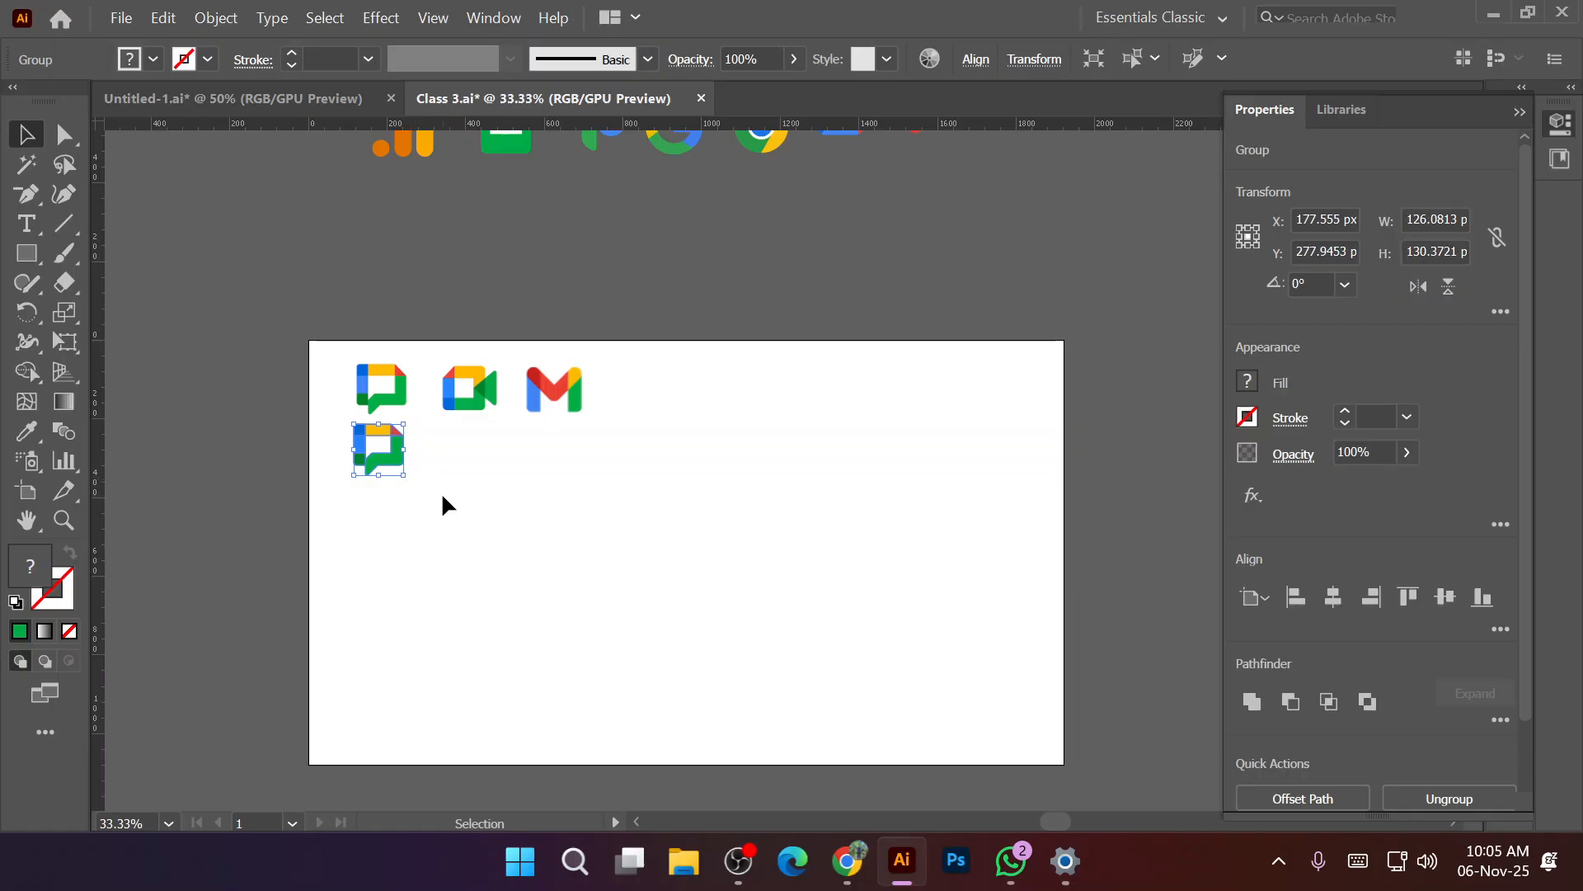
key(Right)
key(Right)
key(Right)
key(Right)
scroll(393, 476, up, 3)
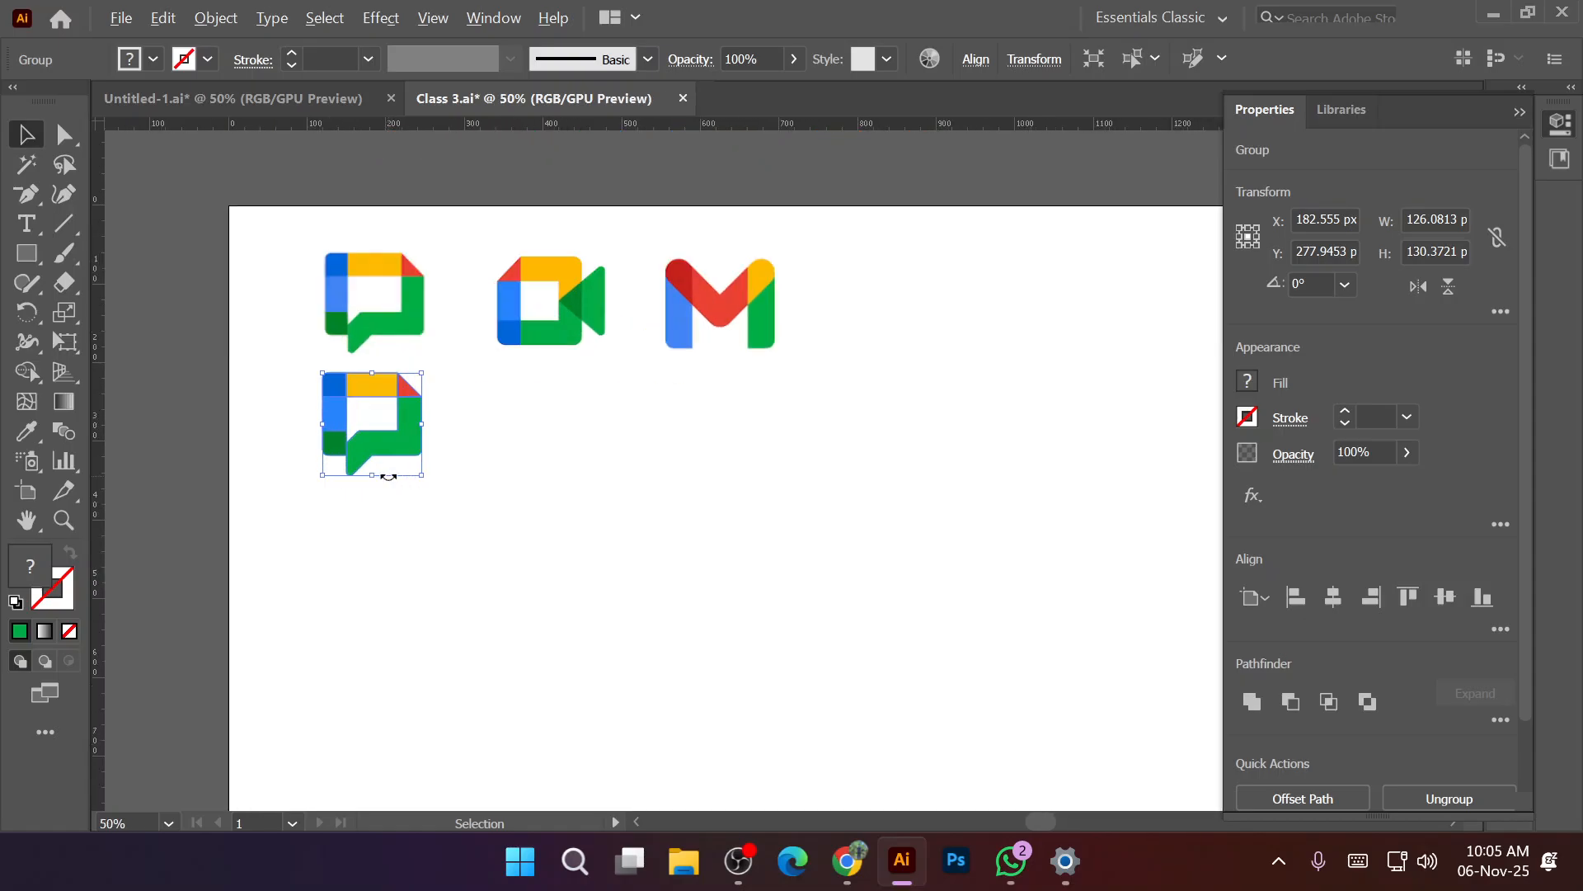
Try scaling the grouped Chat logo to about 121 by 125 px, undo the scaling, and deselect the group.
drag(438, 475, 432, 475)
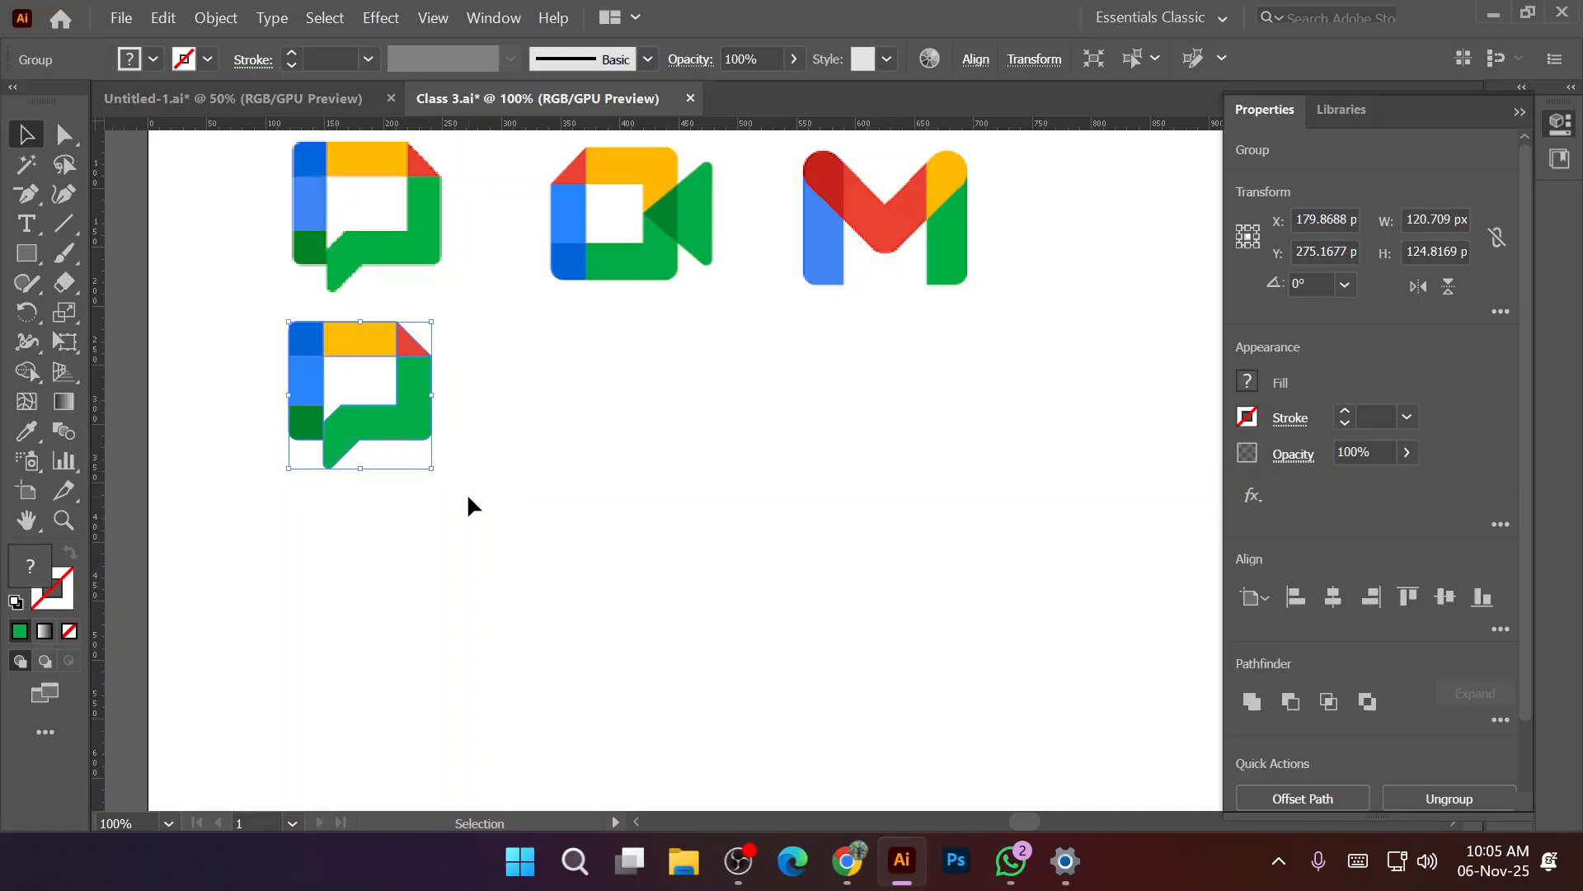
click(432, 512)
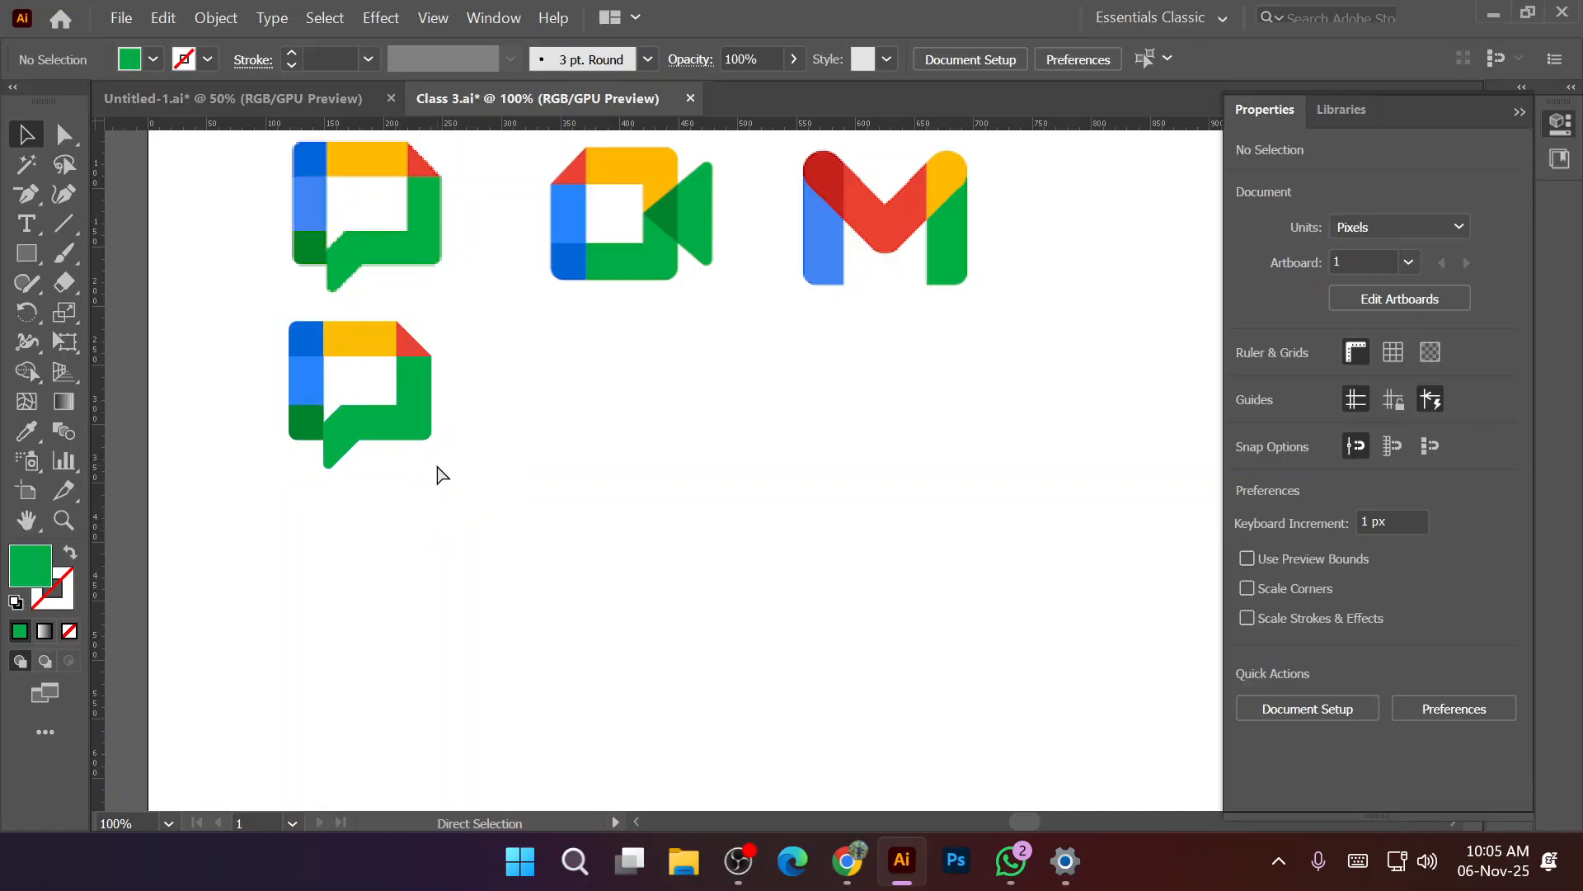
key(ctrl+z)
click(452, 512)
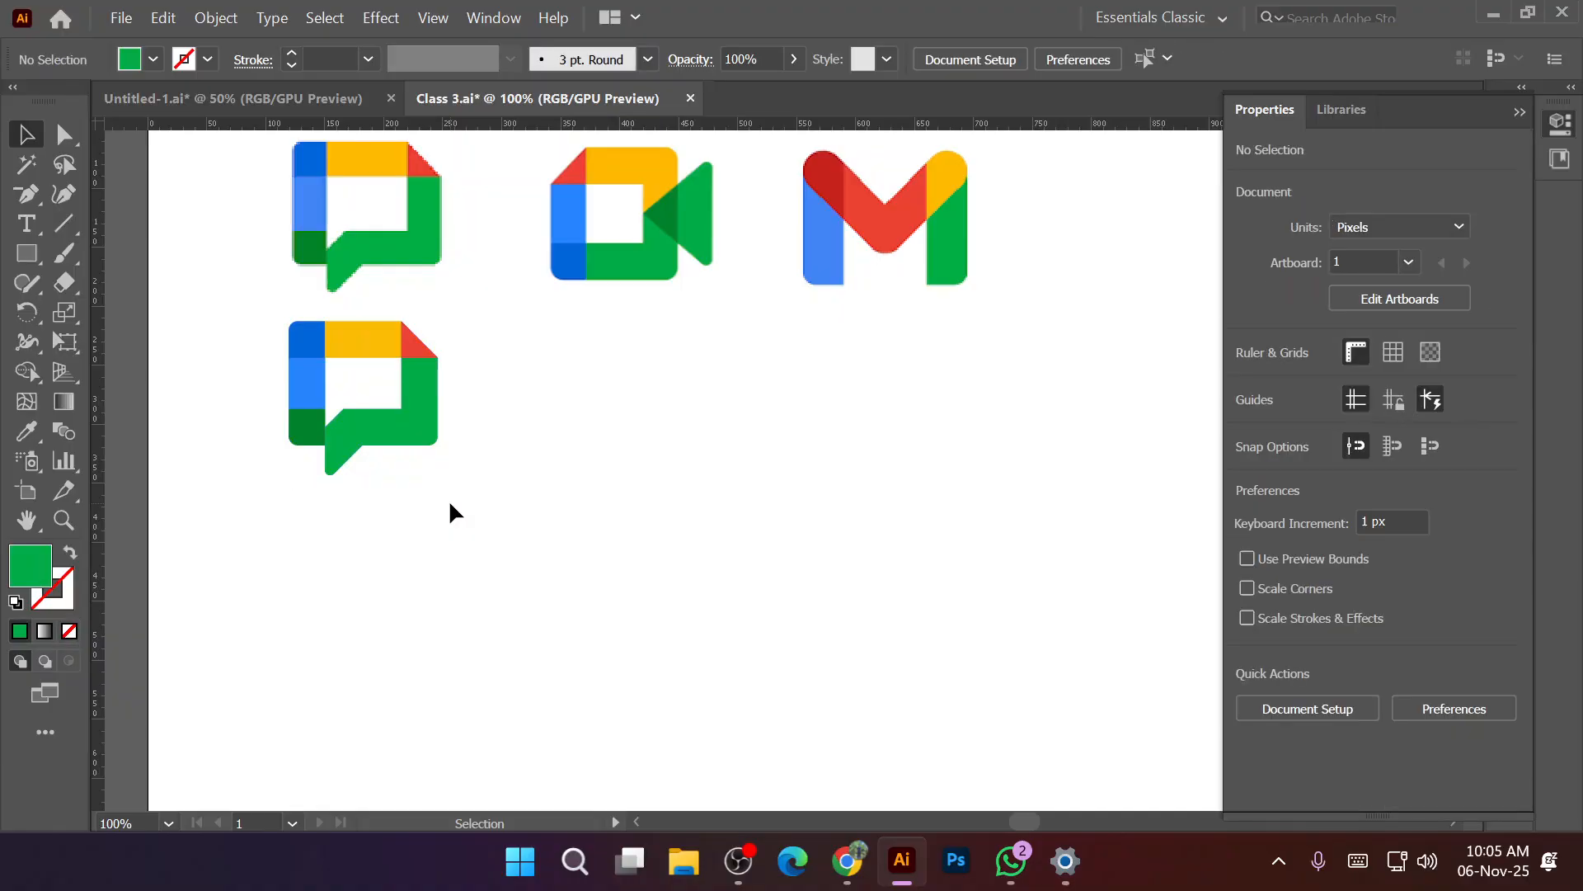
Switch to Chrome and browse the complete list of Google apps to examine their logos.
scroll(452, 513, down, 1)
scroll(508, 507, down, 1)
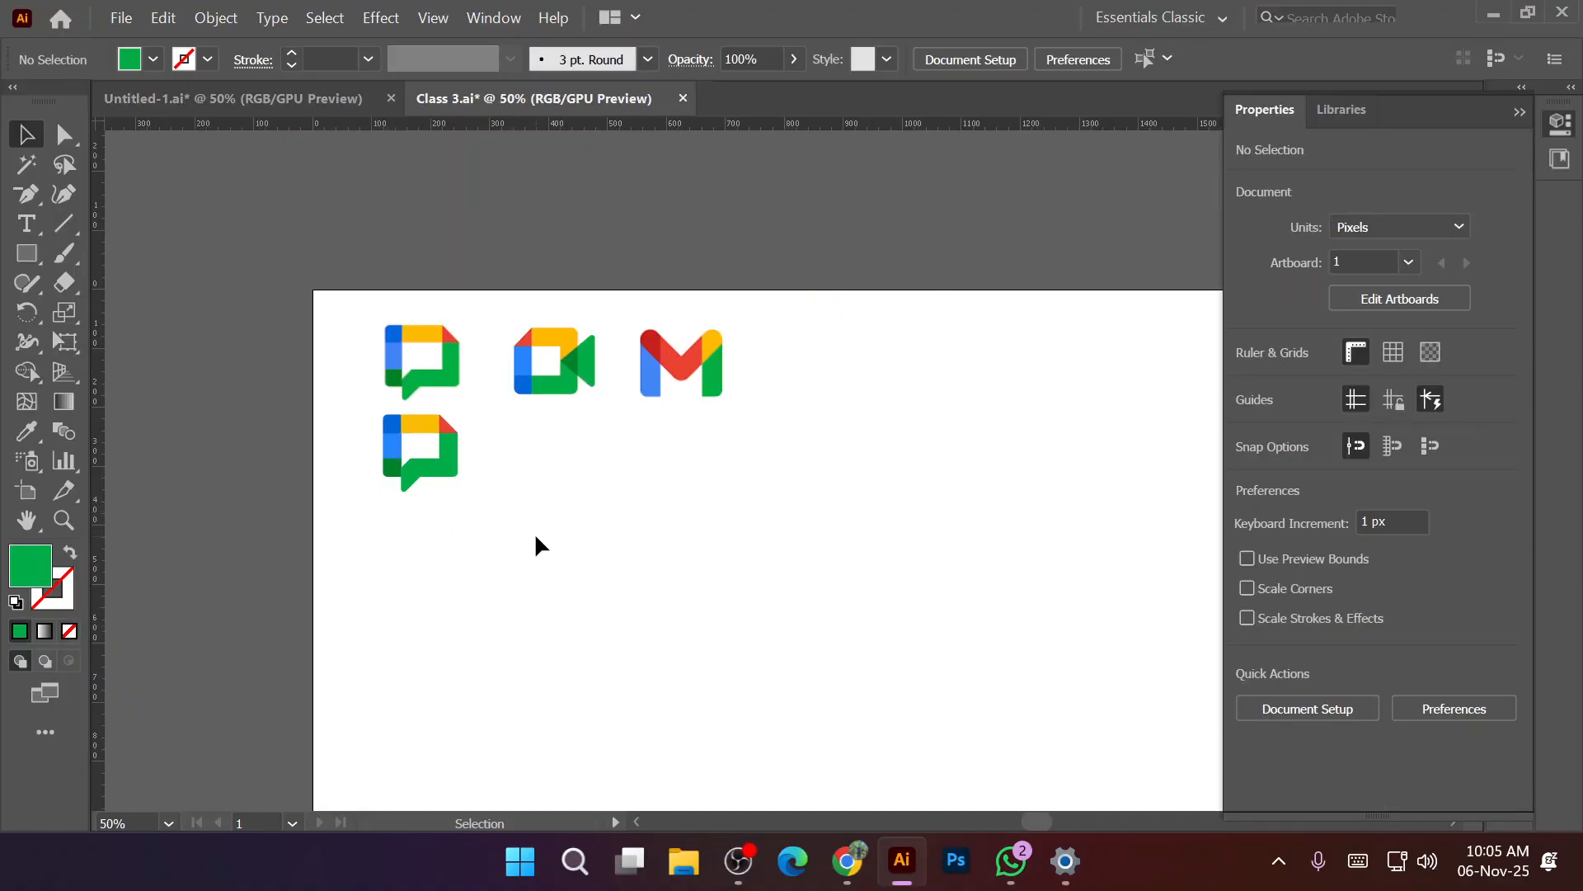
scroll(535, 532, down, 1)
drag(736, 548, 623, 498)
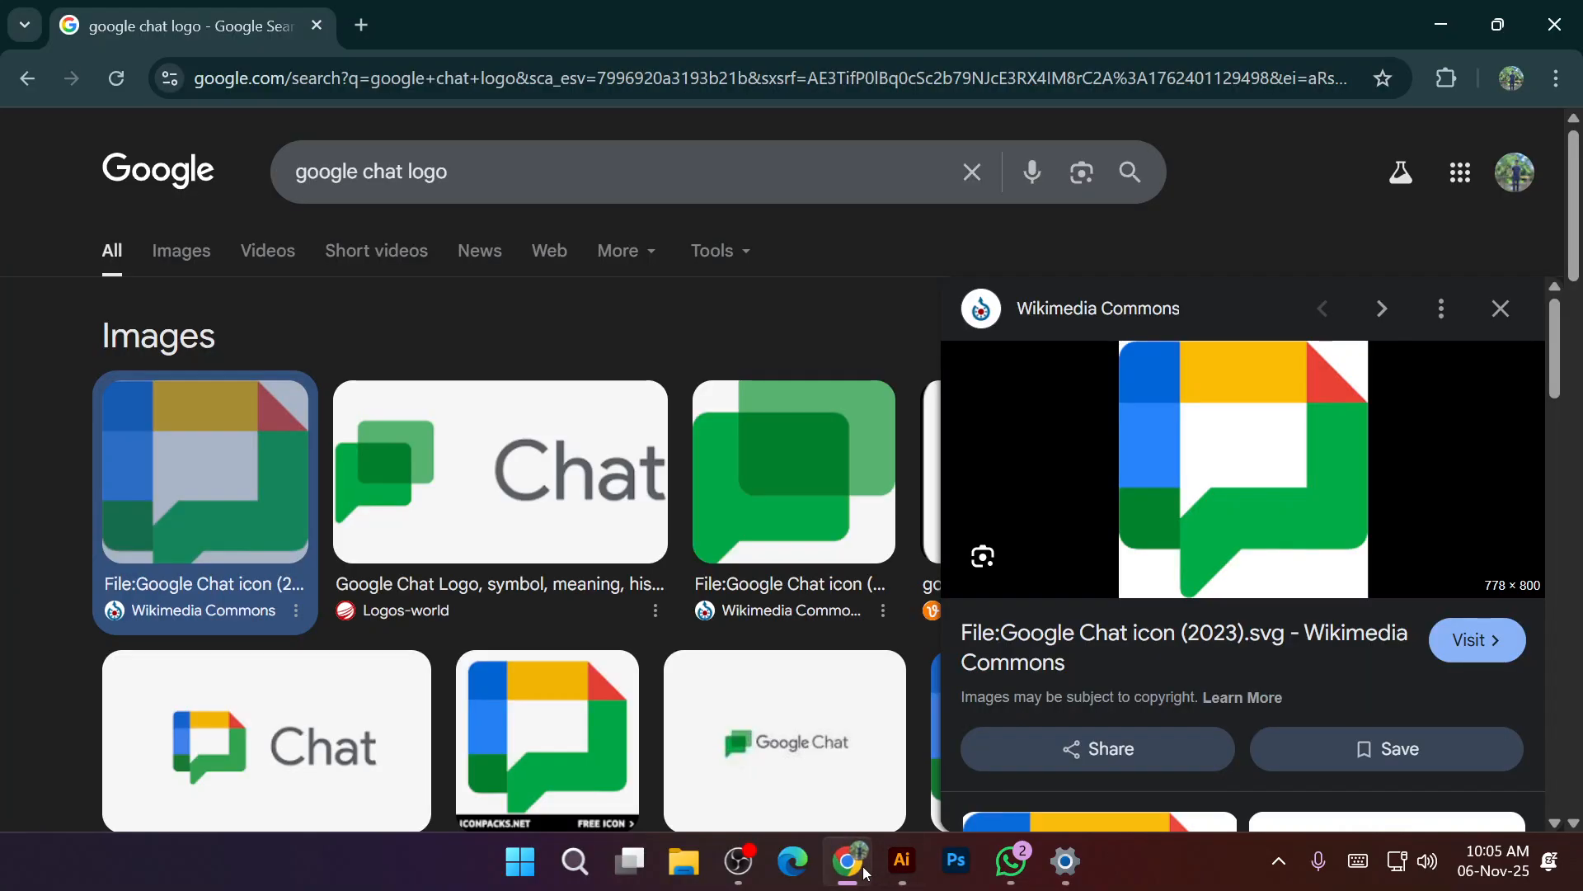
click(847, 860)
click(1461, 175)
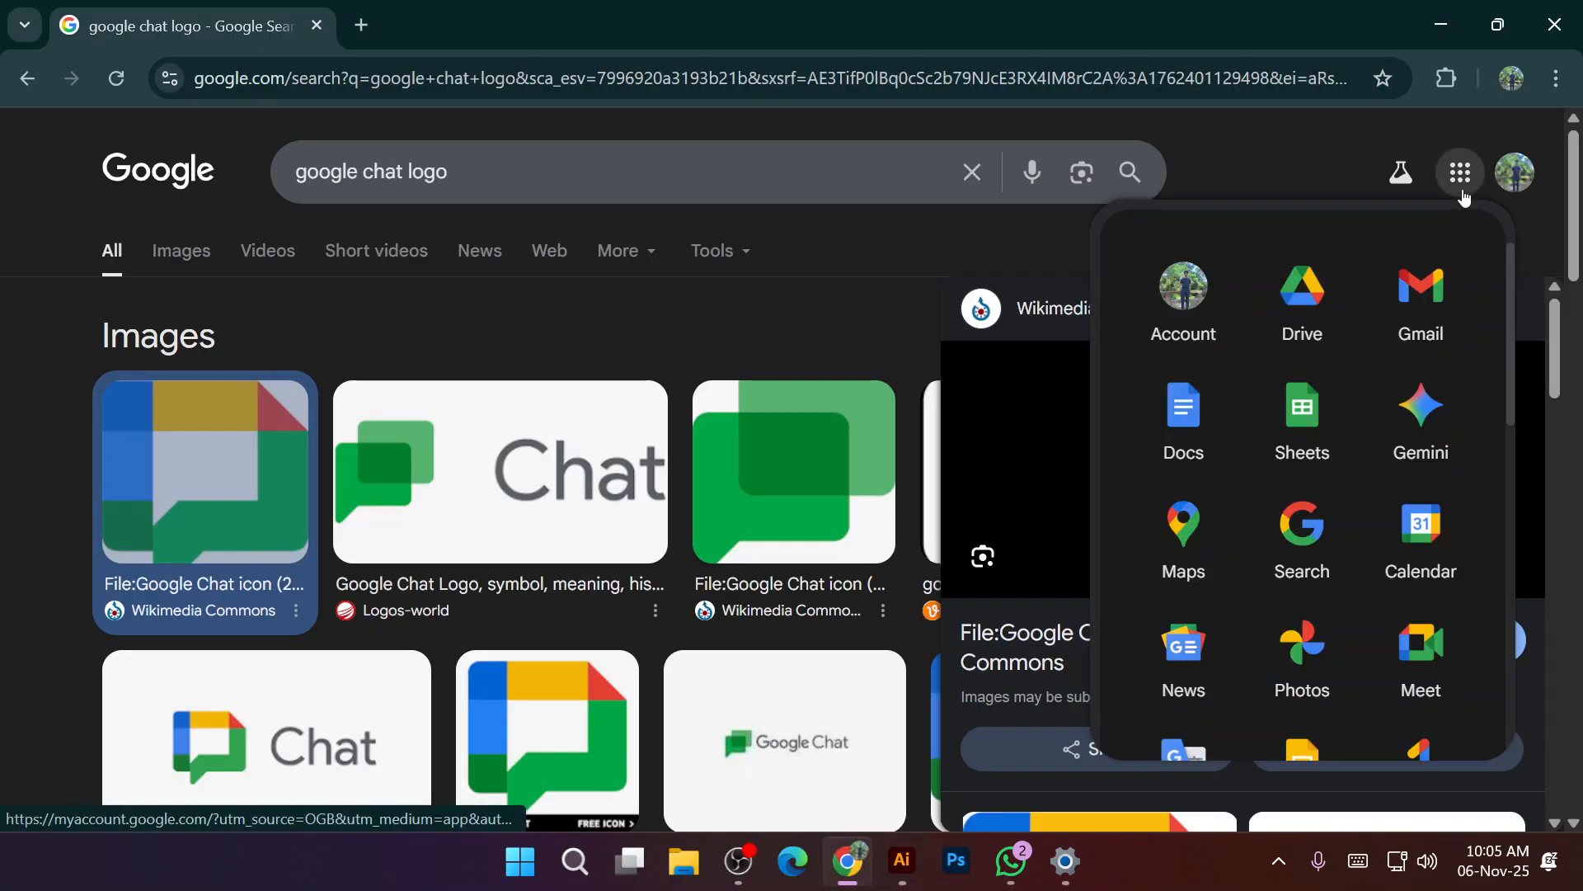
scroll(1397, 636, down, 3)
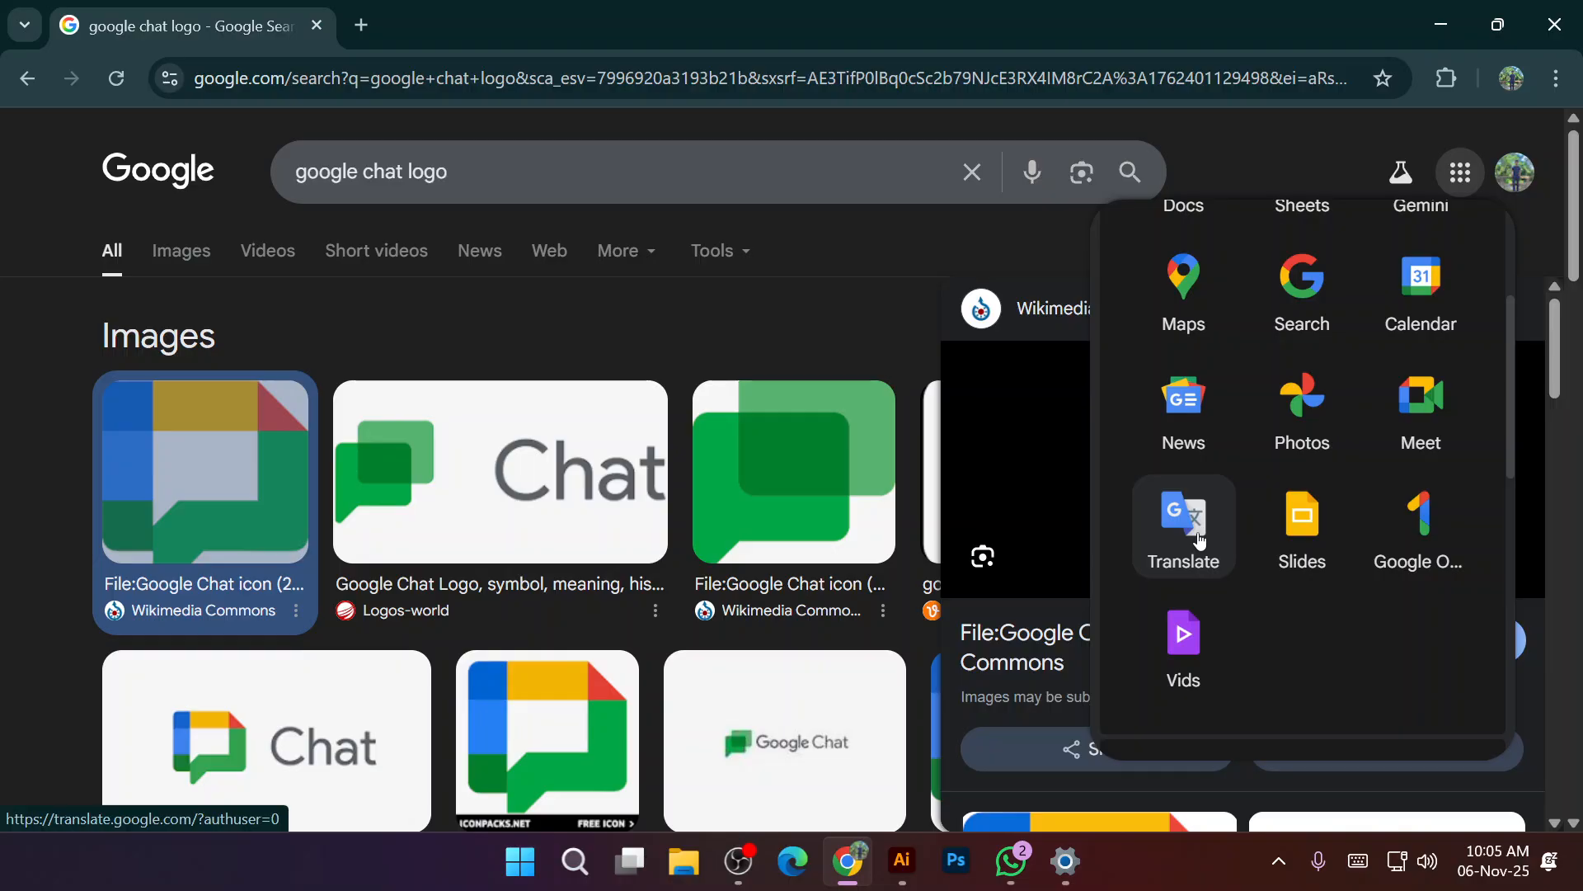
scroll(1200, 540, down, 6)
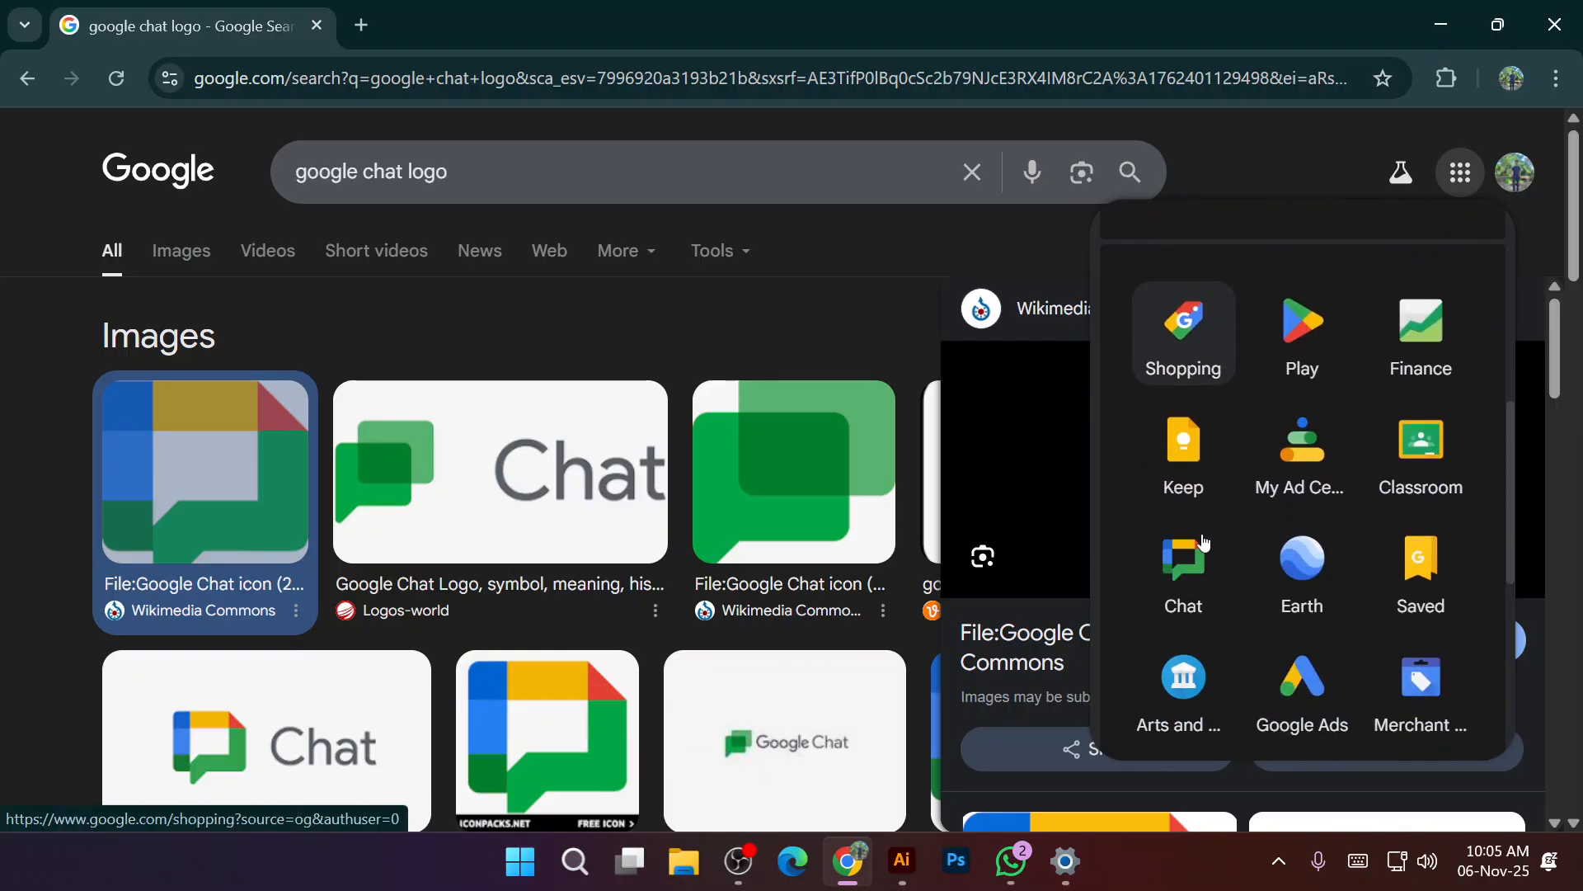
scroll(1206, 540, down, 6)
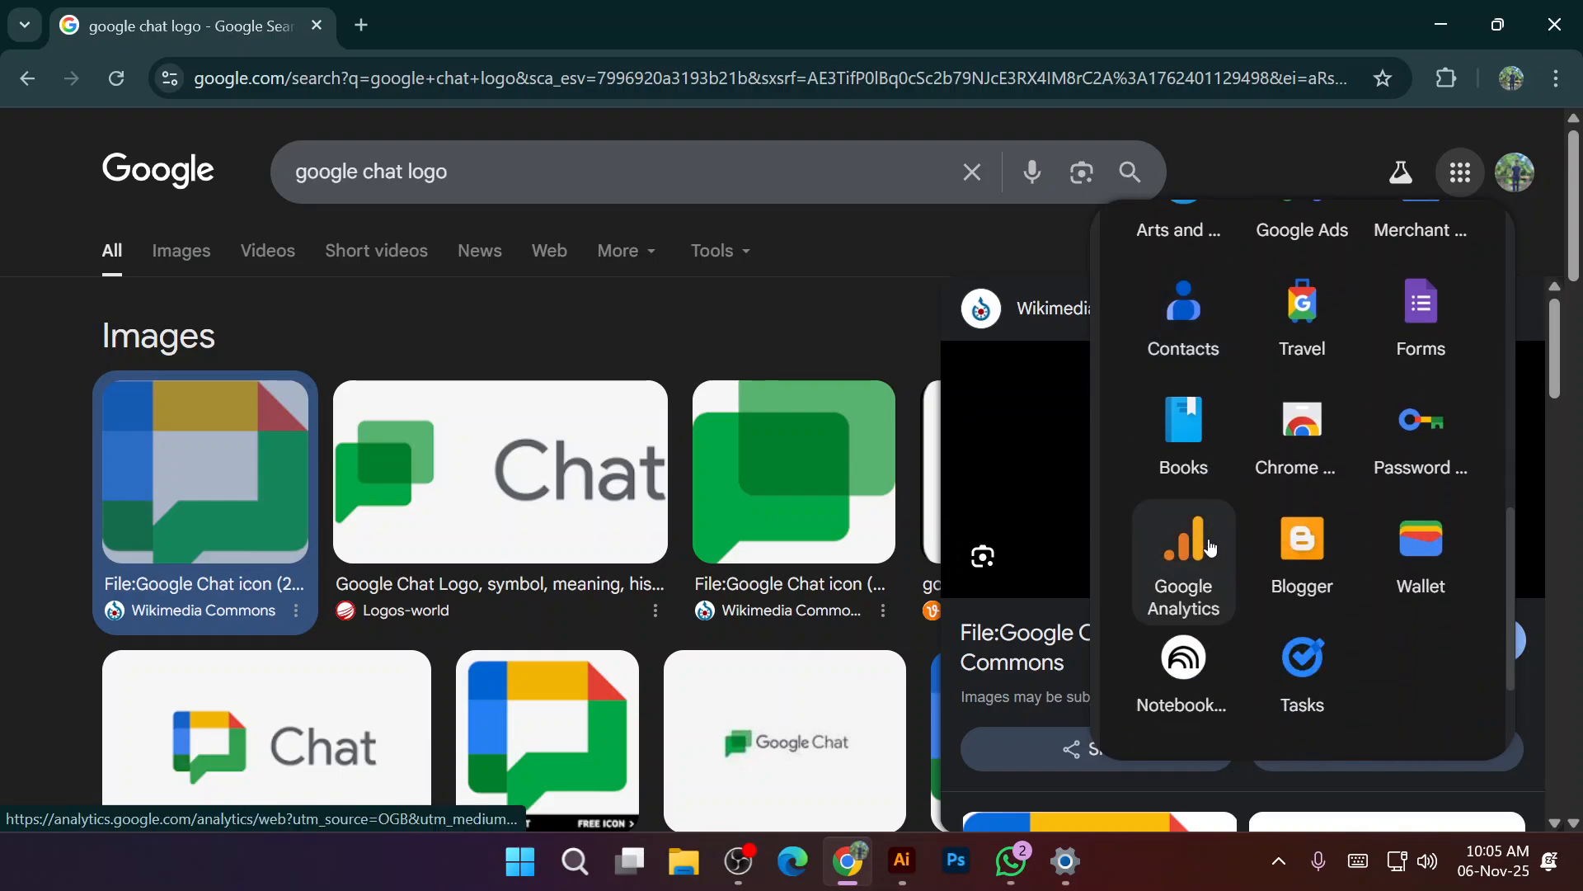
scroll(1209, 548, up, 12)
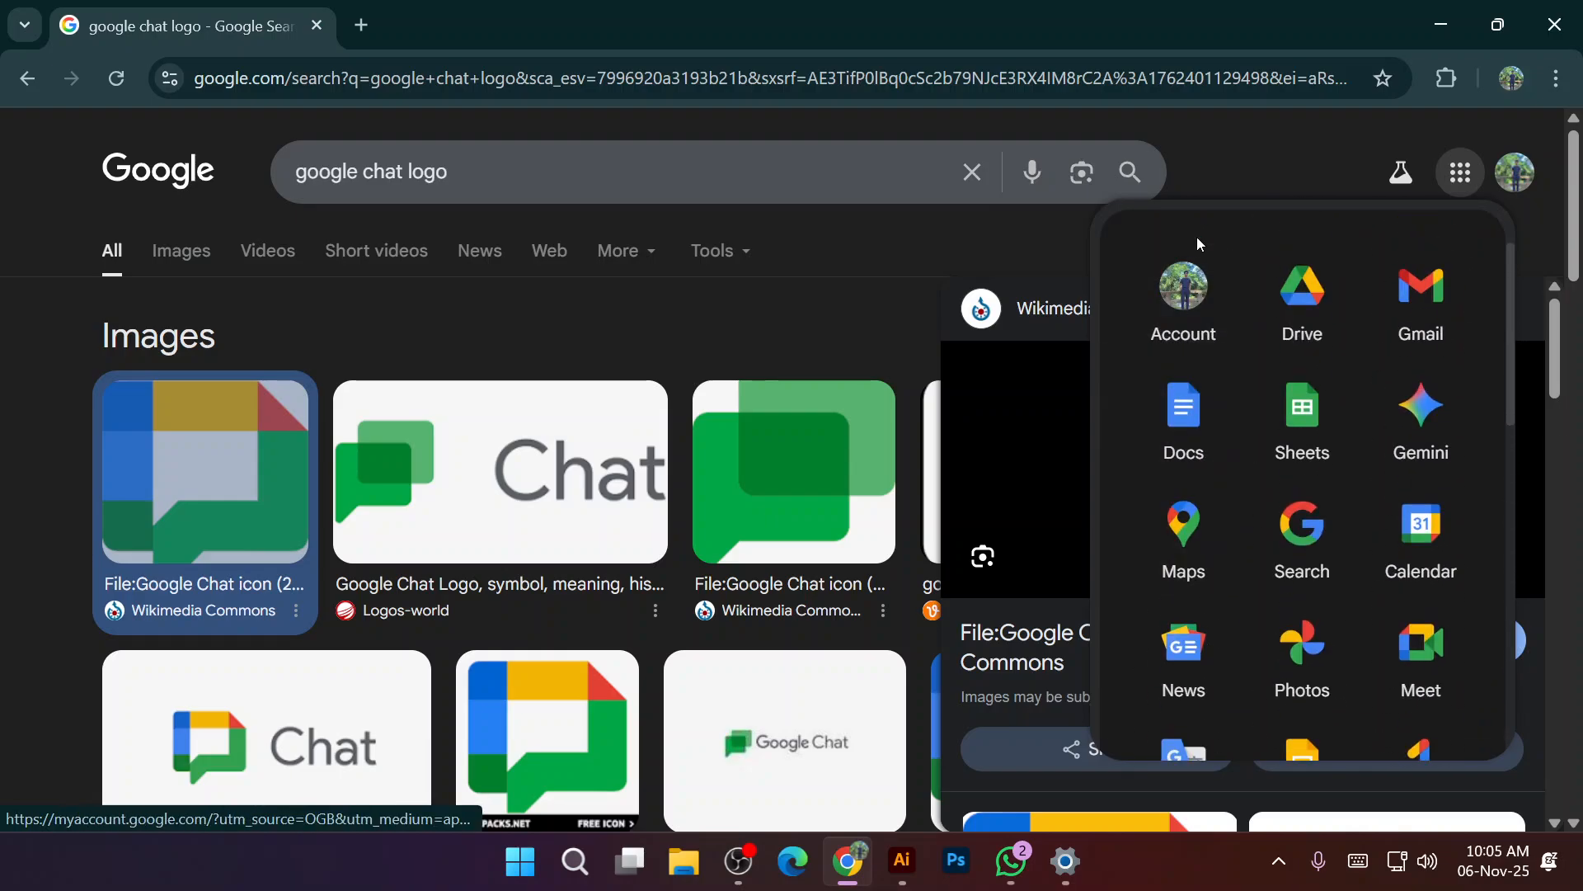
Close the list of Google apps and search for "google translate logo".
click(1209, 167)
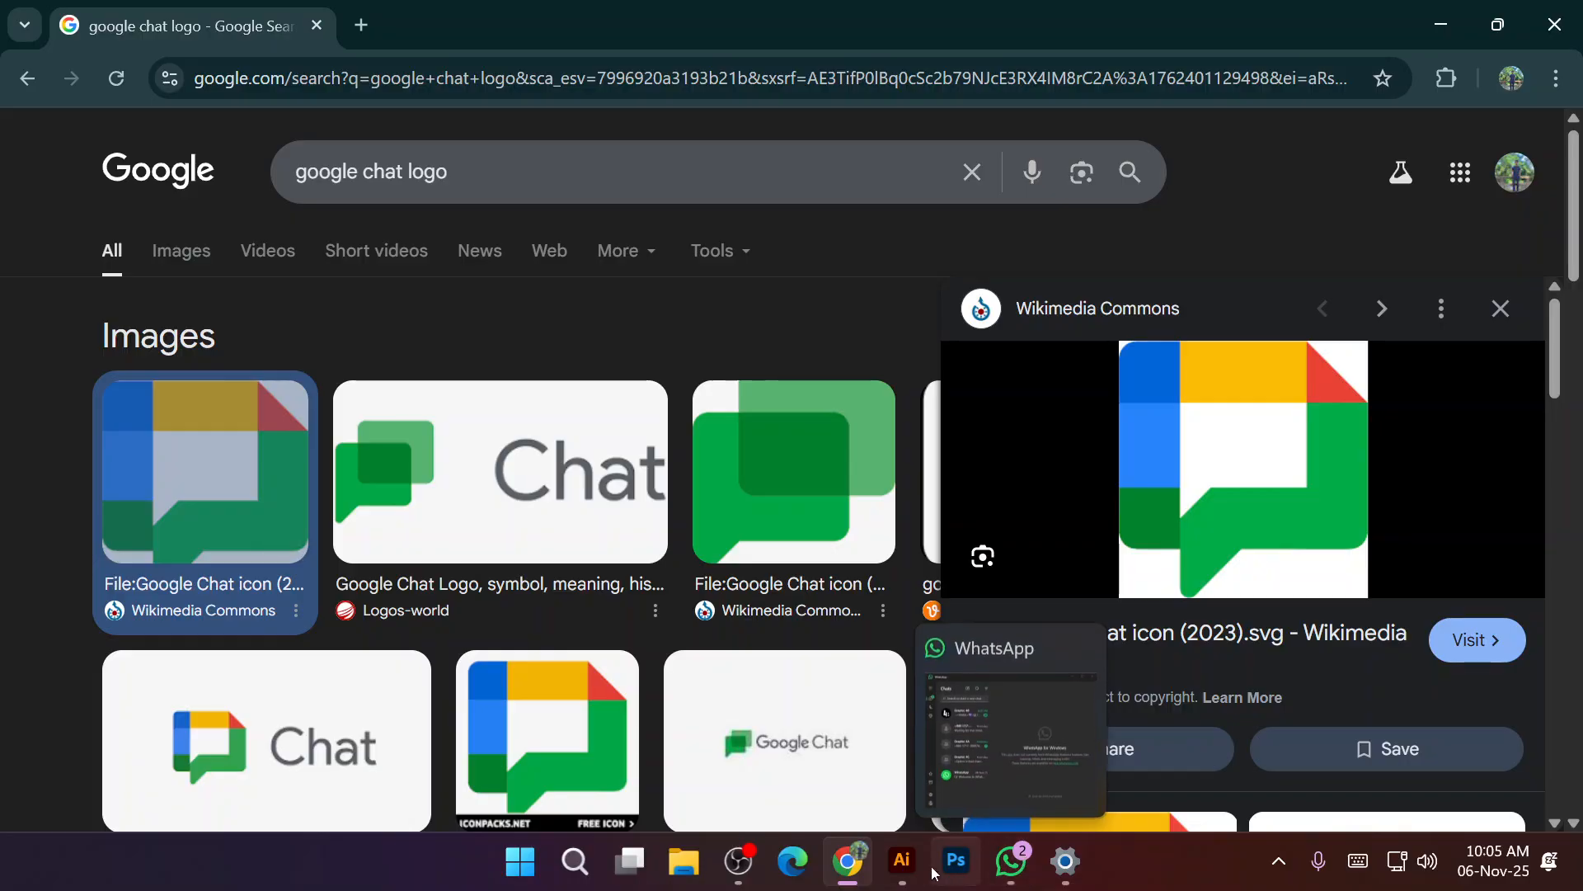
drag(391, 174, 363, 172)
text(mail logot)
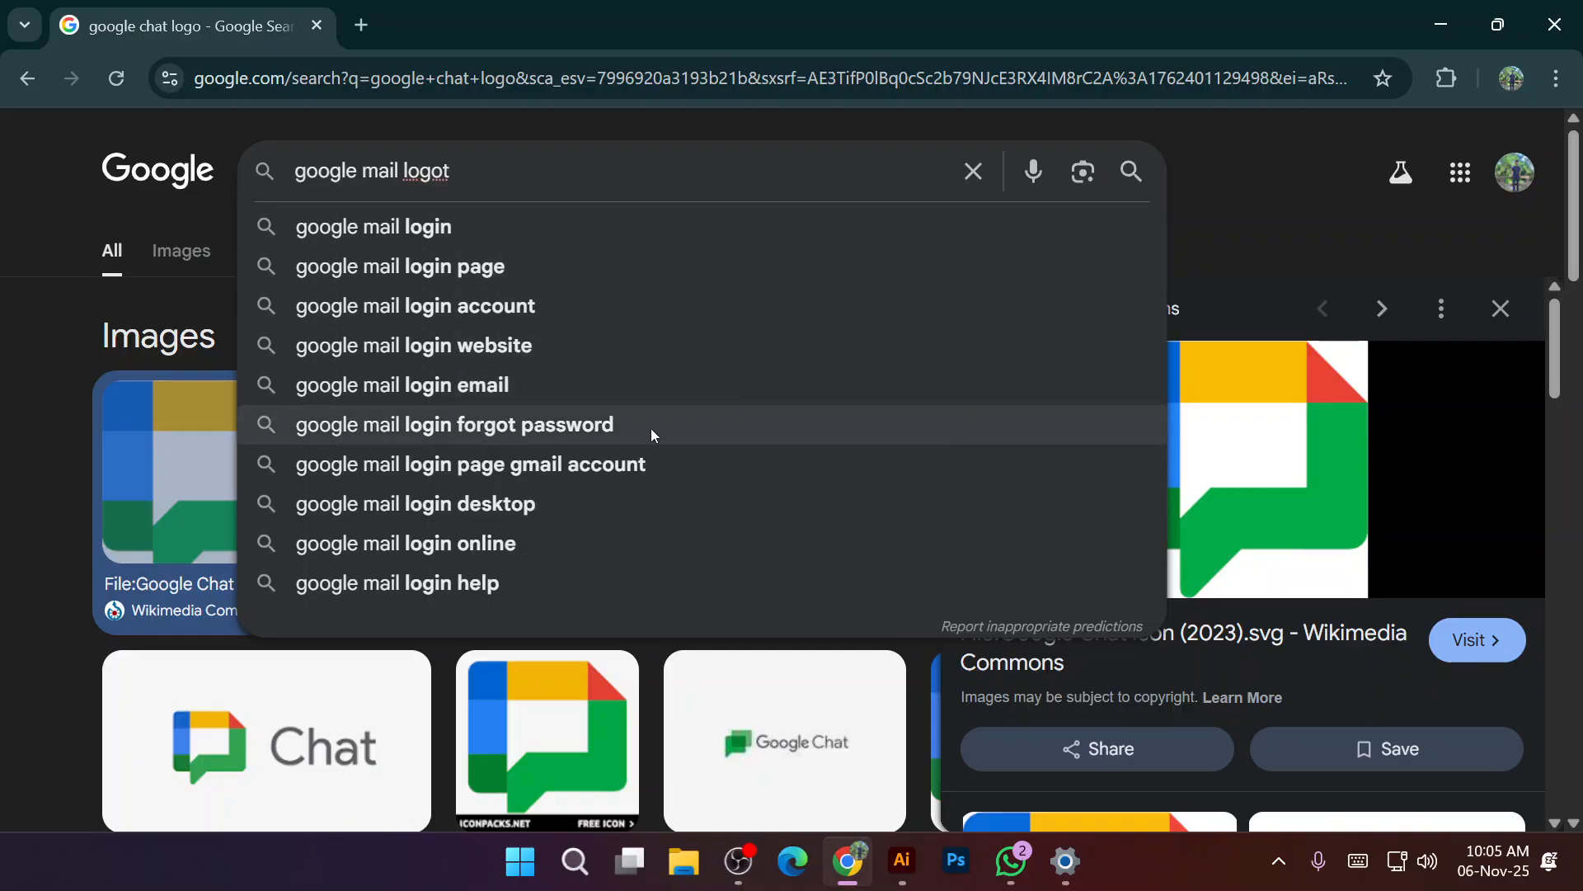
text(ns)
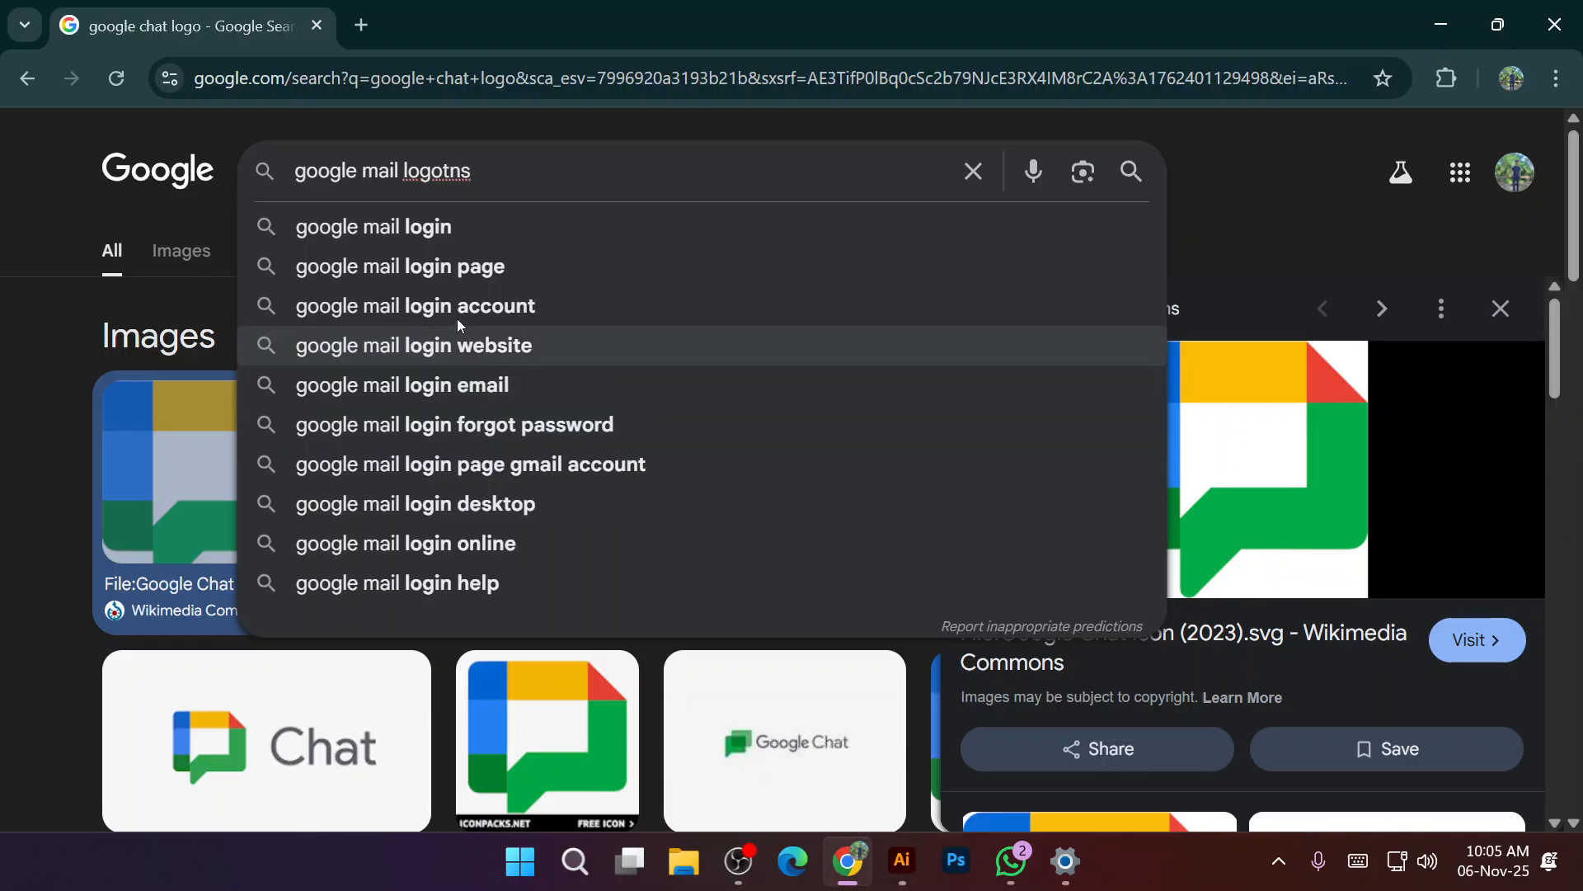
key(BackSpace)
key(BackSpace)
key(BackSpace)
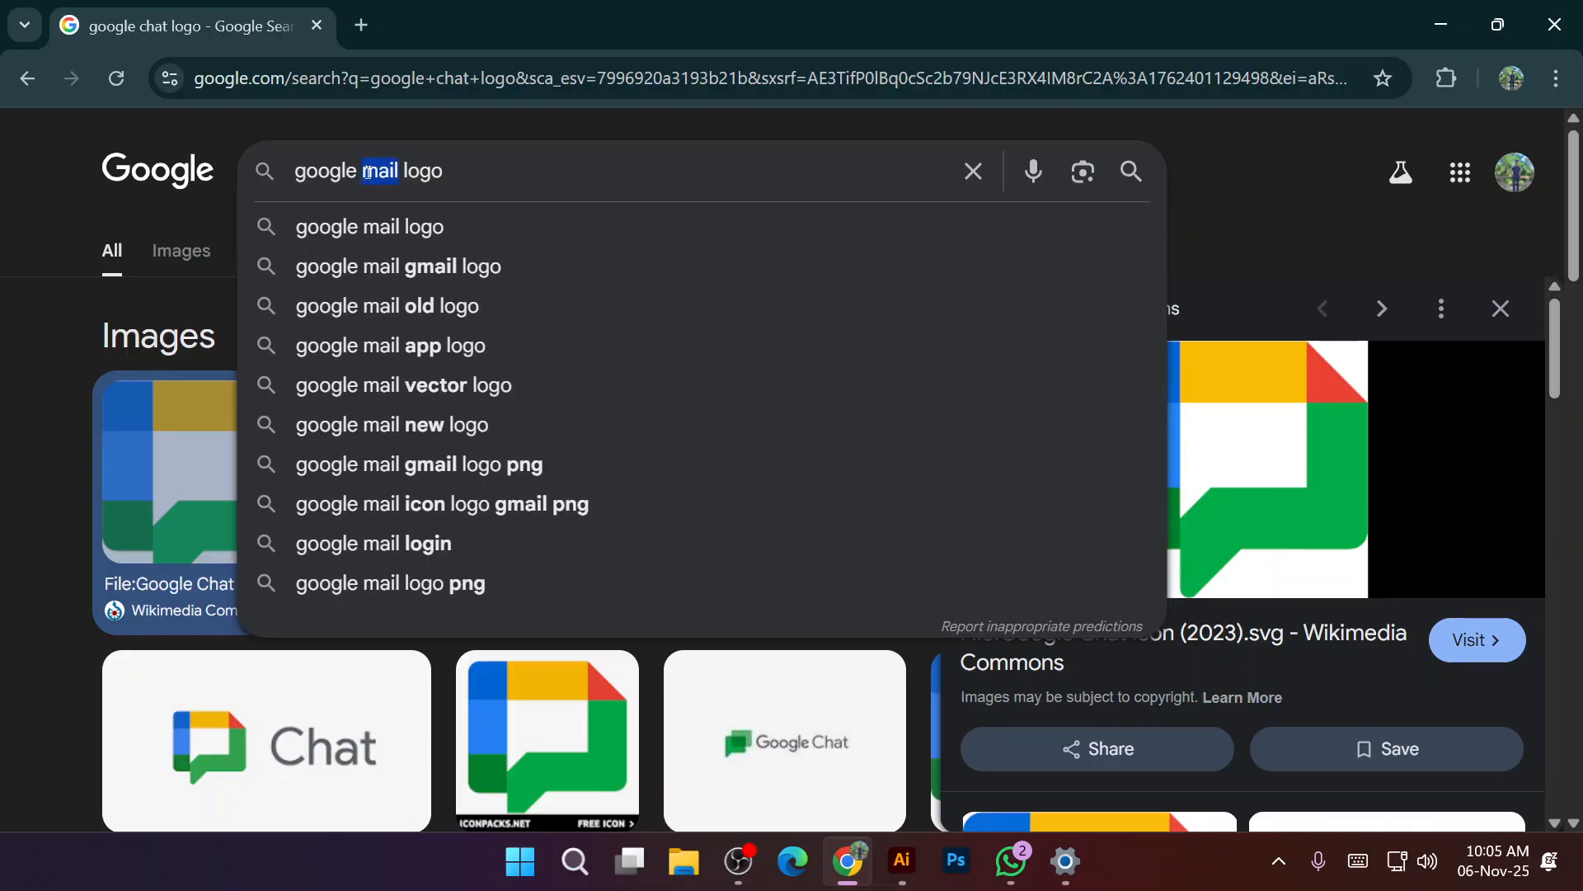
text(tns)
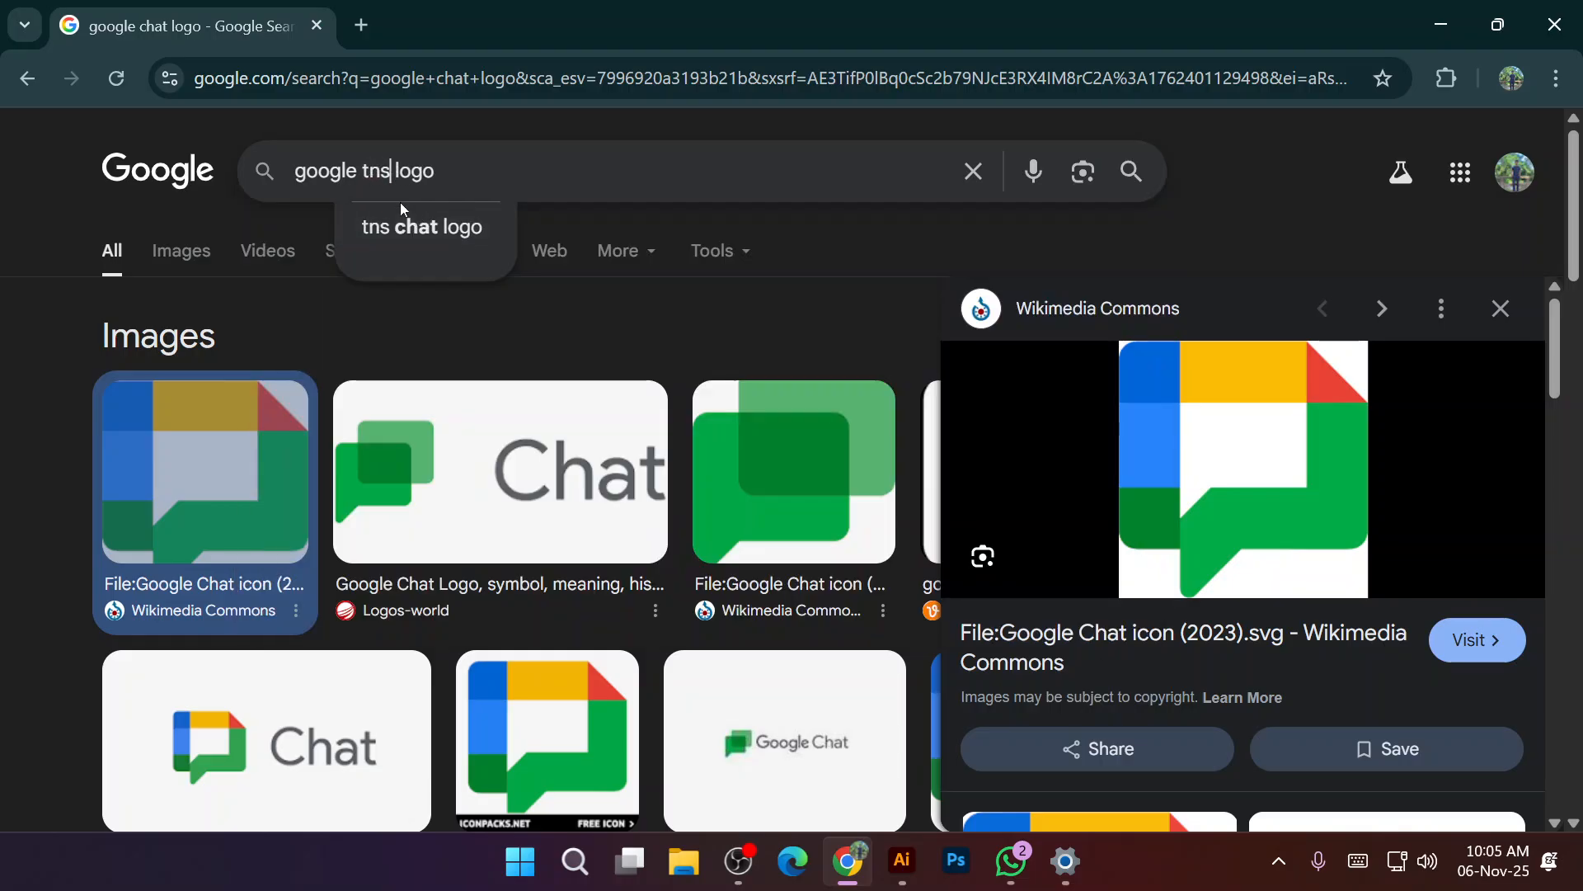
text(l)
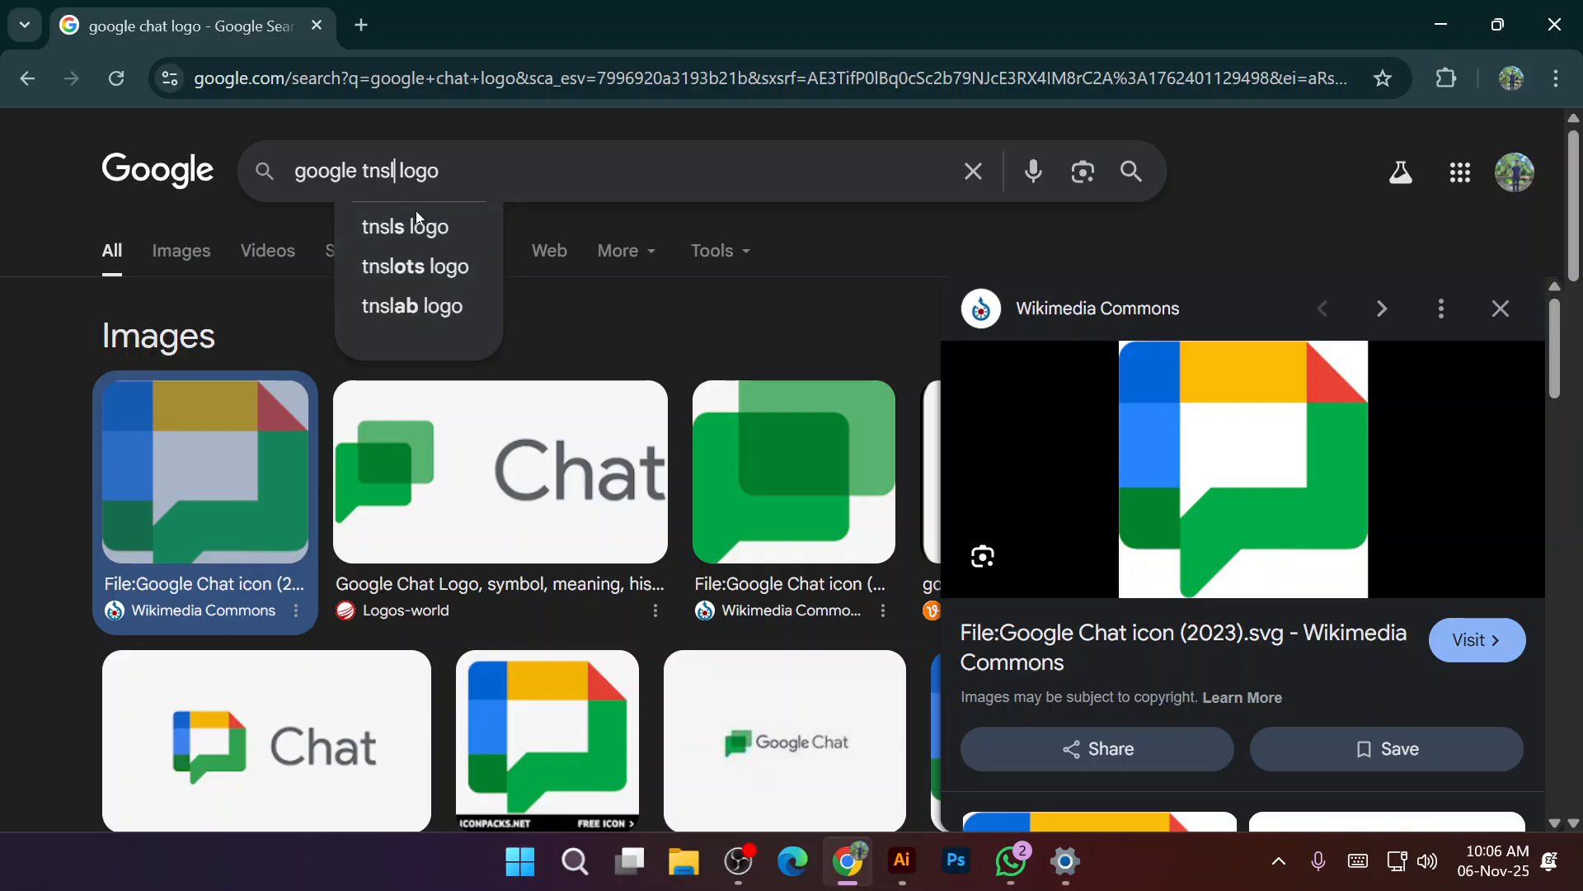
text(atr)
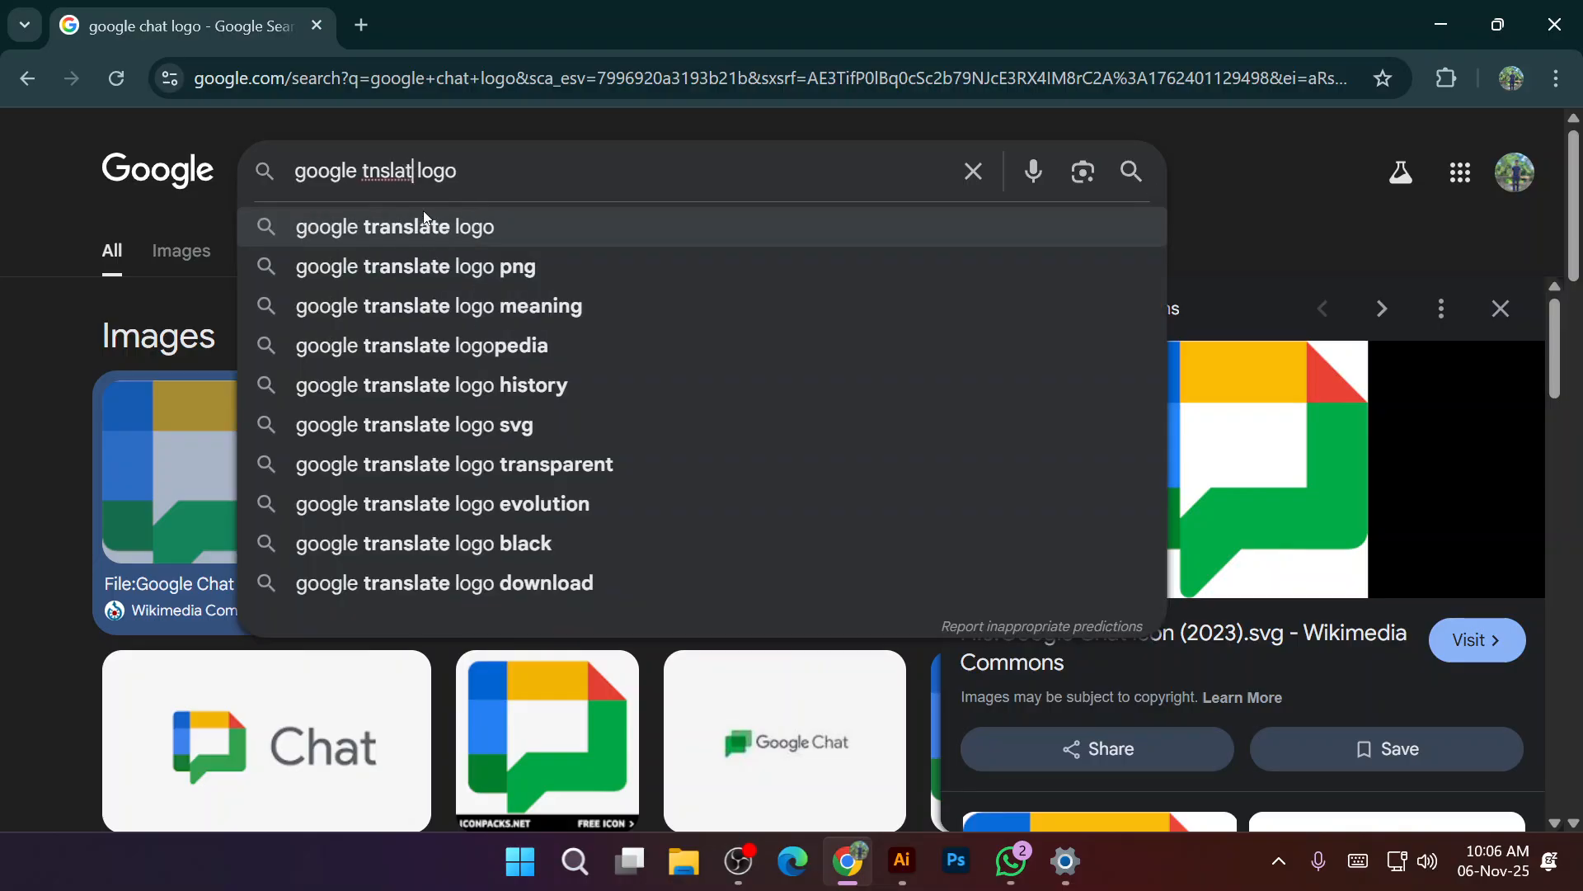
click(437, 233)
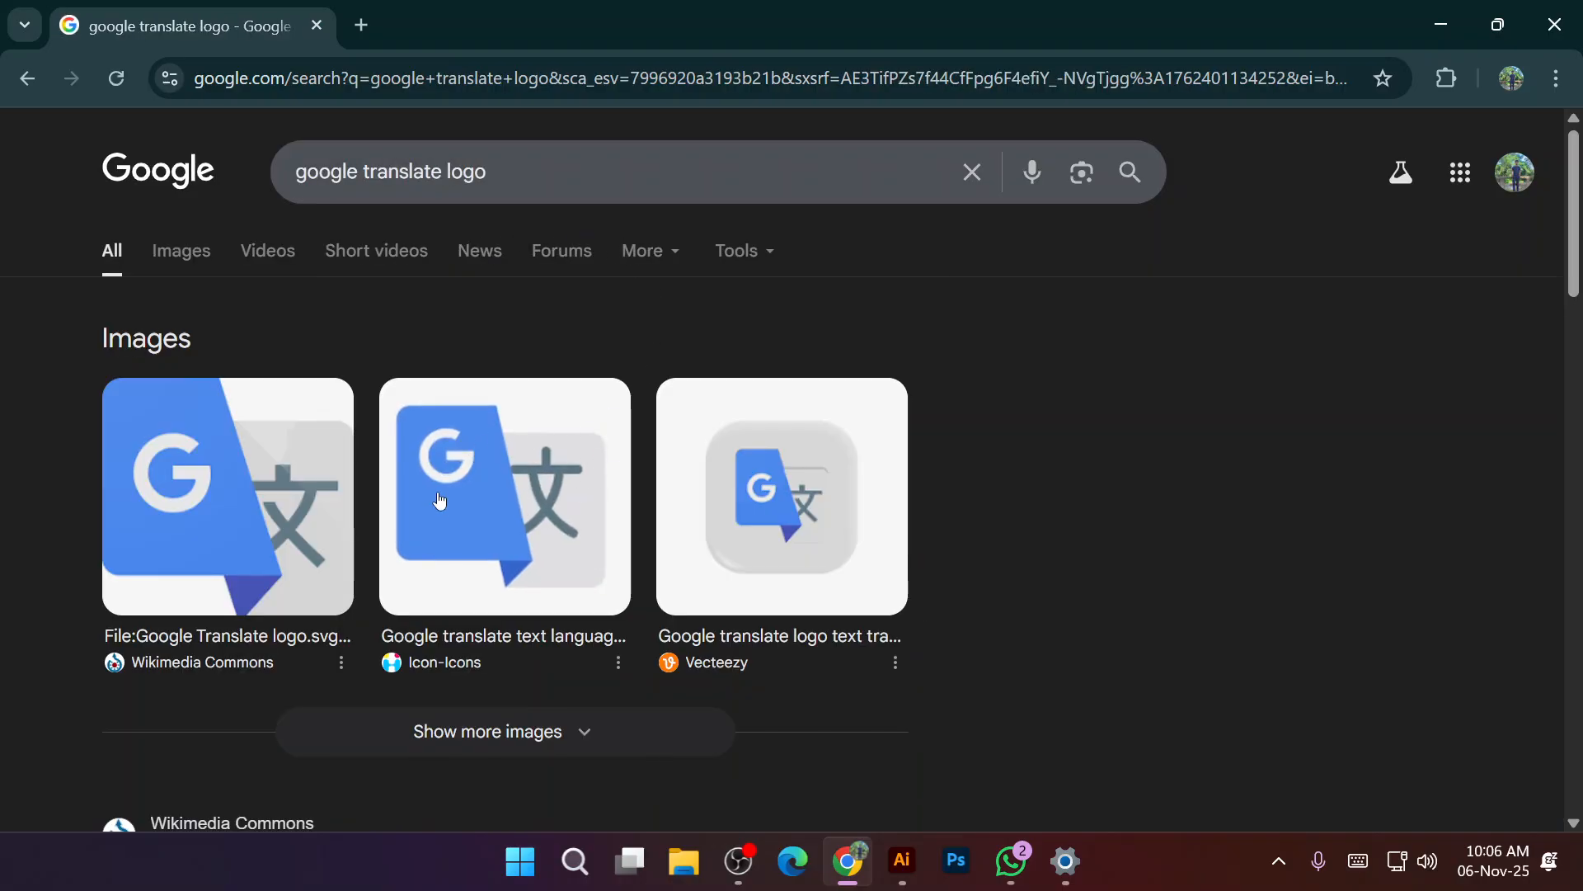
Preview the first three Google Translate logo results and show the full image results.
right_click(493, 514)
click(232, 479)
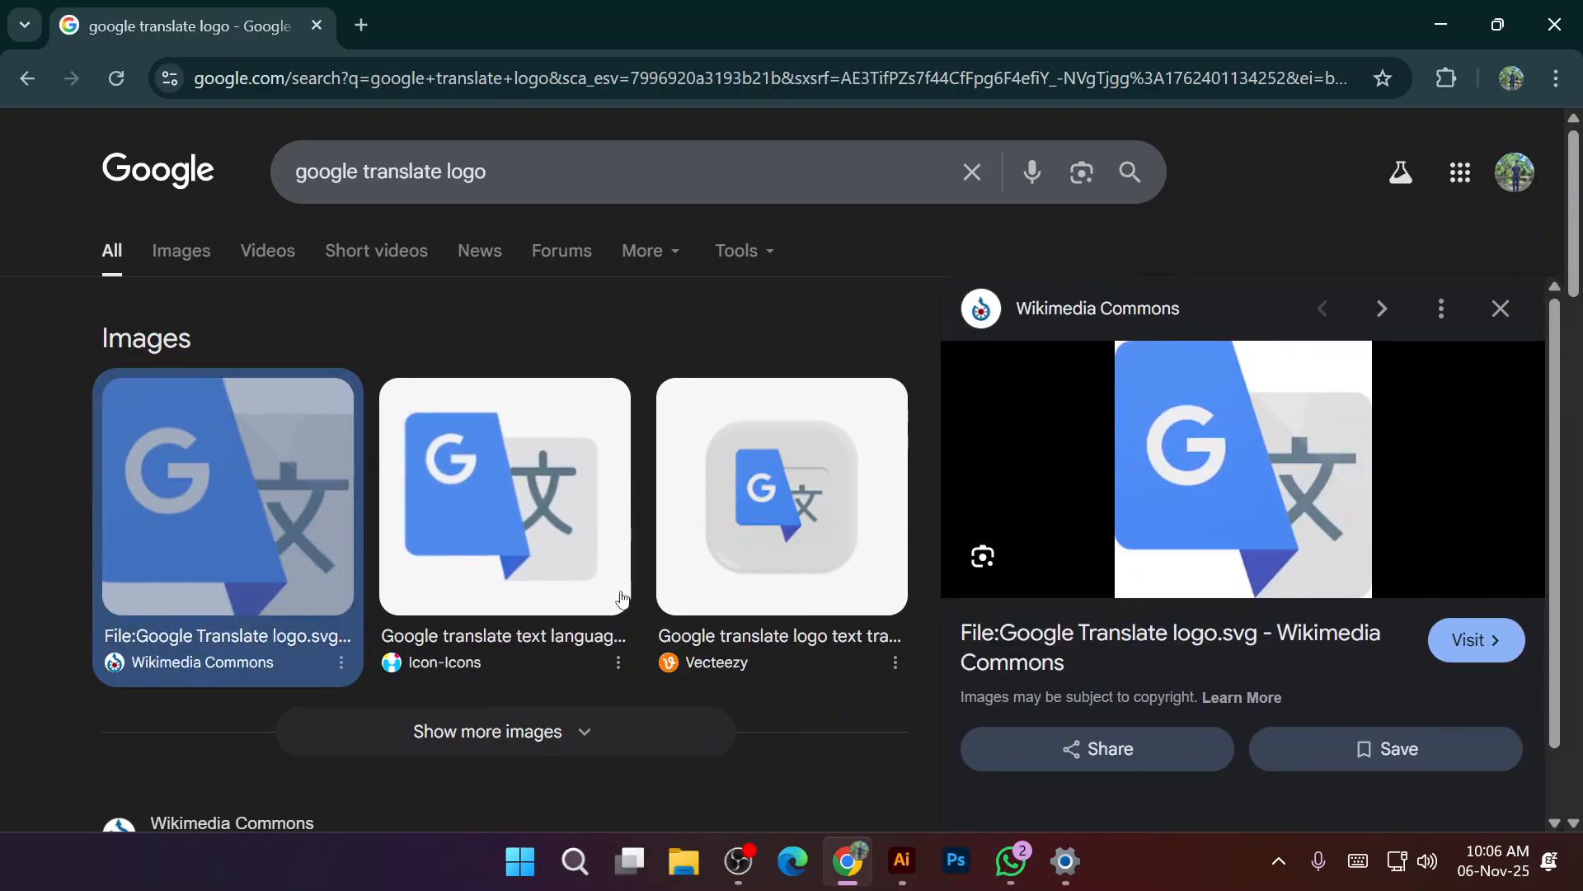
click(528, 500)
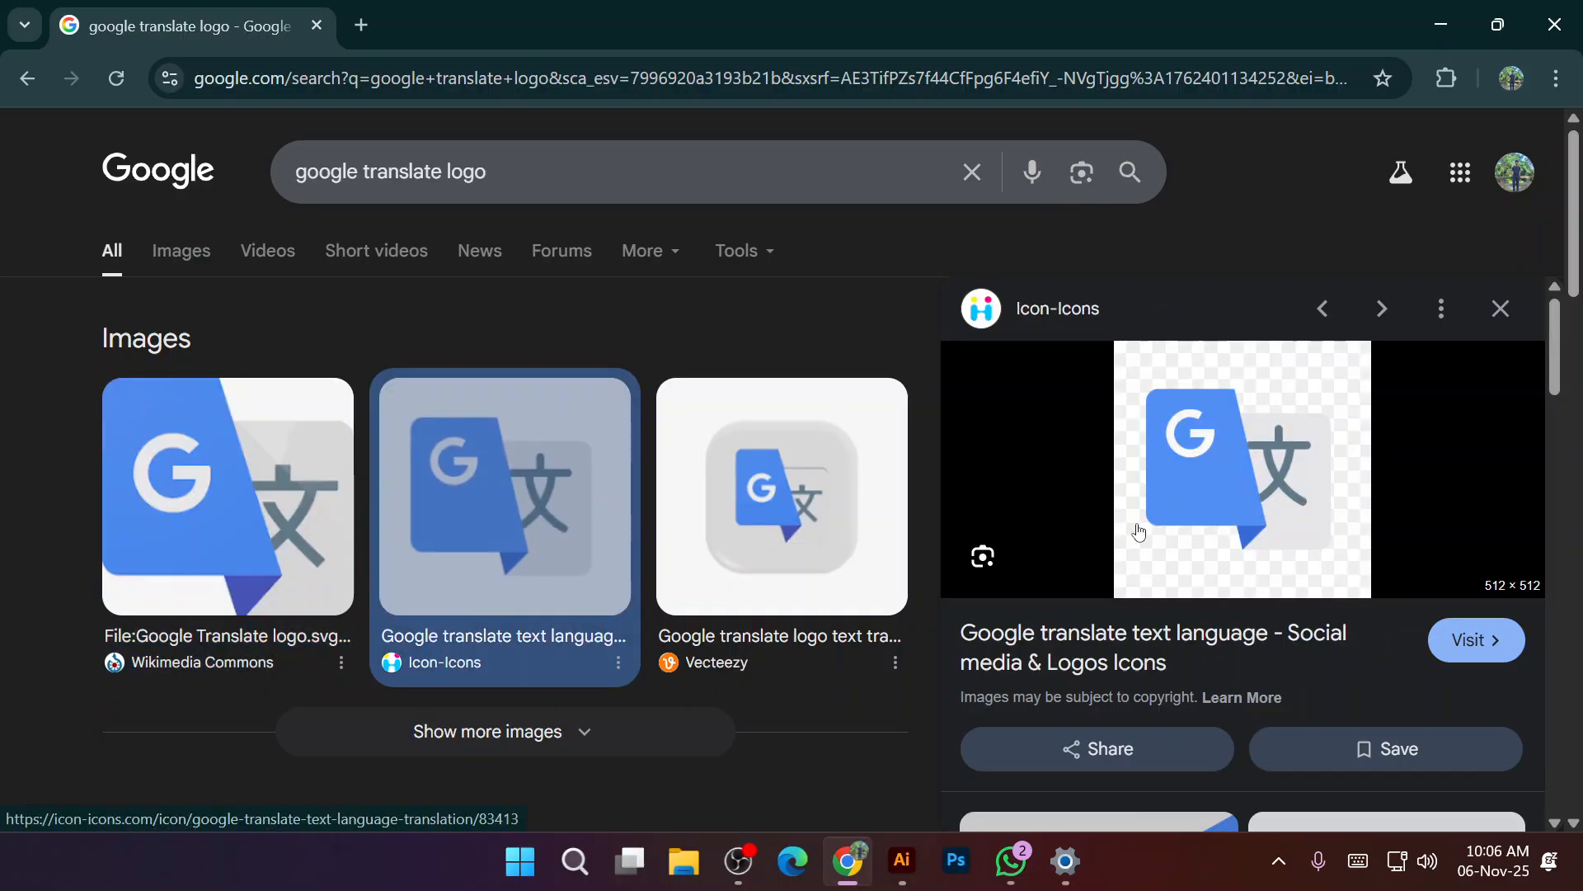
click(762, 582)
scroll(764, 572, down, 4)
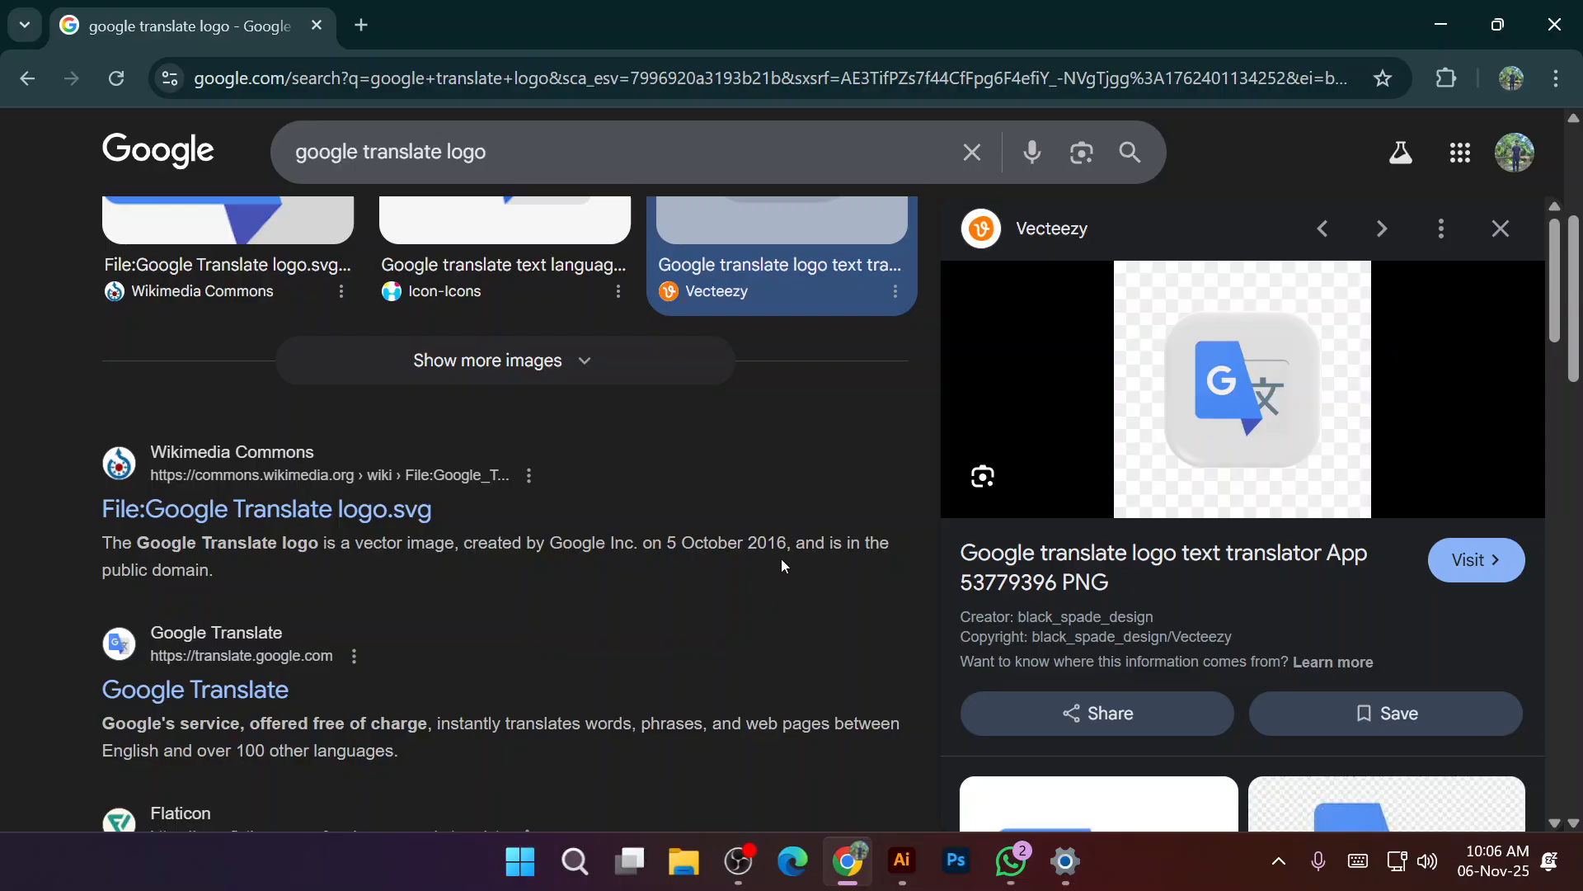
scroll(553, 386, up, 4)
click(173, 249)
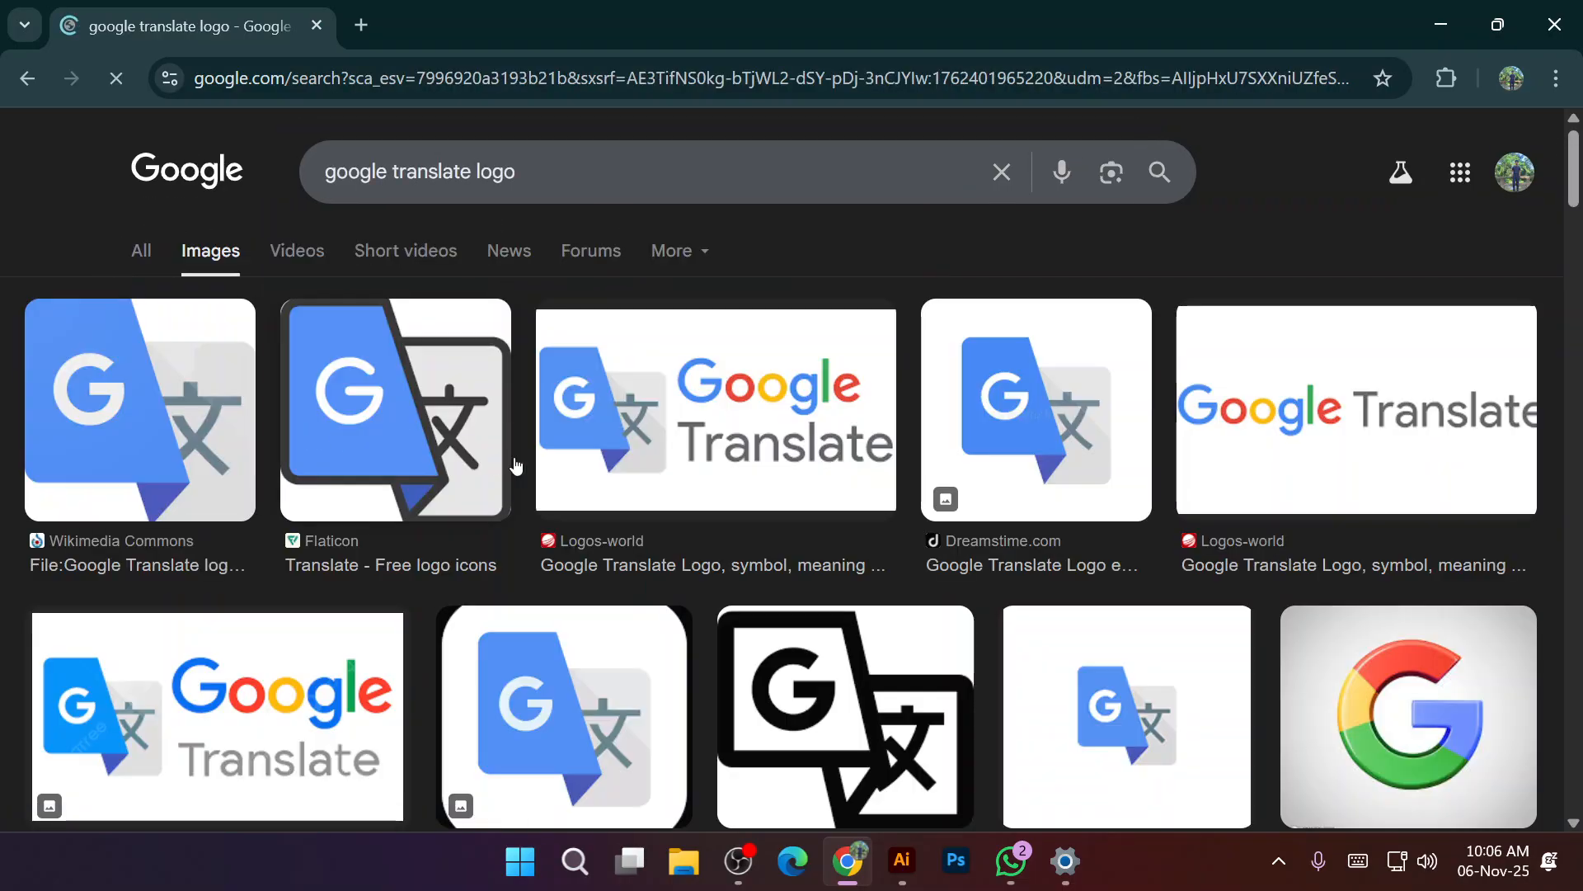
Copy the Dreamstime version of the Translate logo, paste it into the Class 3 document in Illustrator, and delete it.
click(1035, 421)
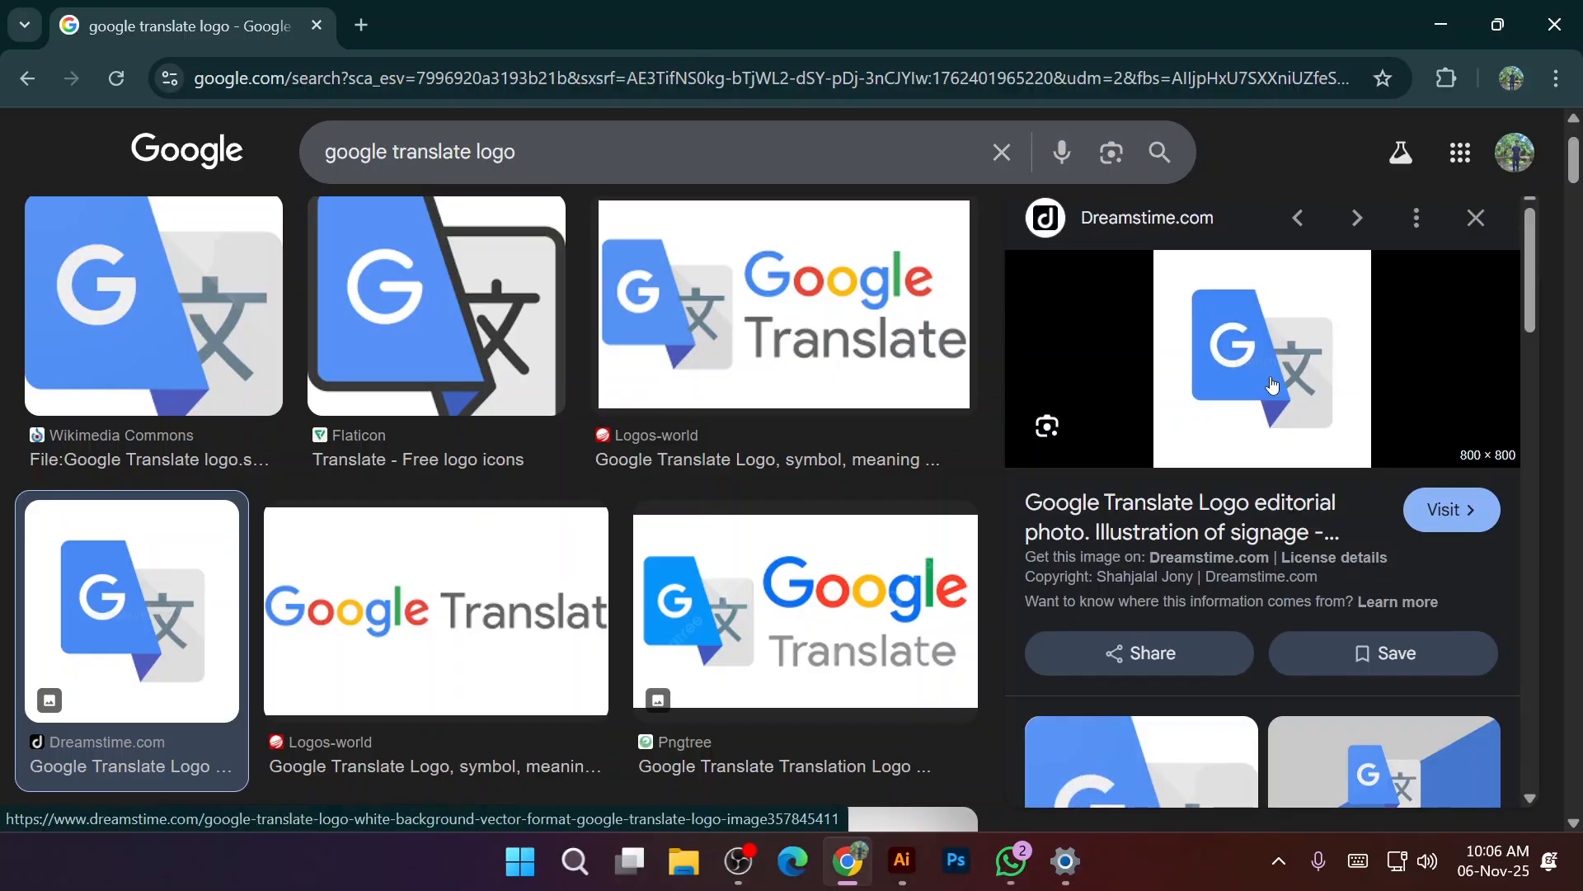
right_click(1273, 384)
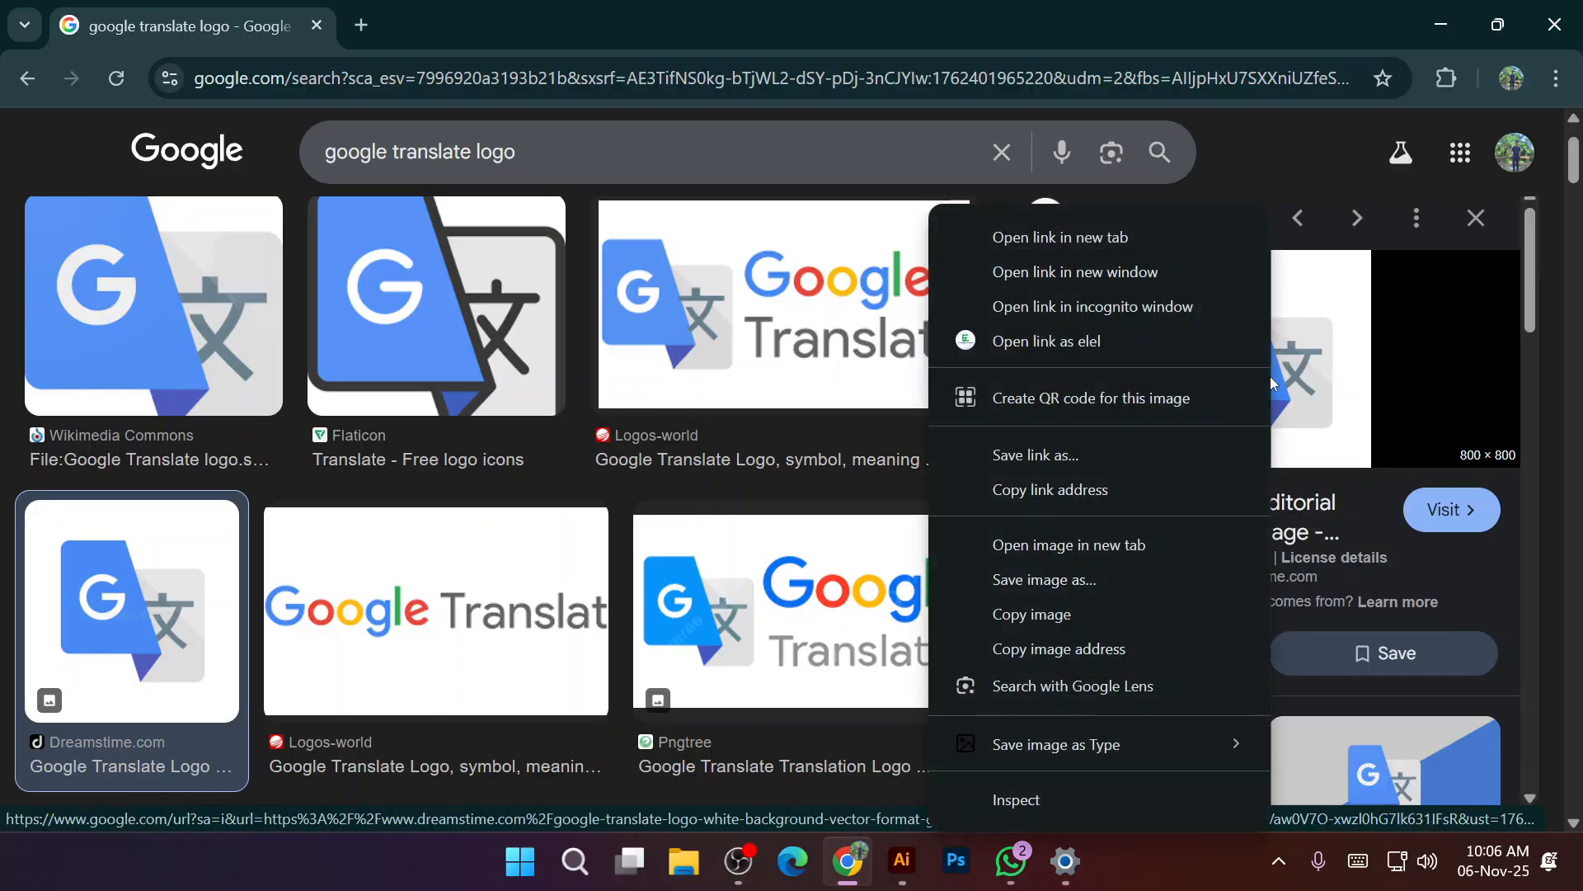
click(1087, 612)
click(902, 860)
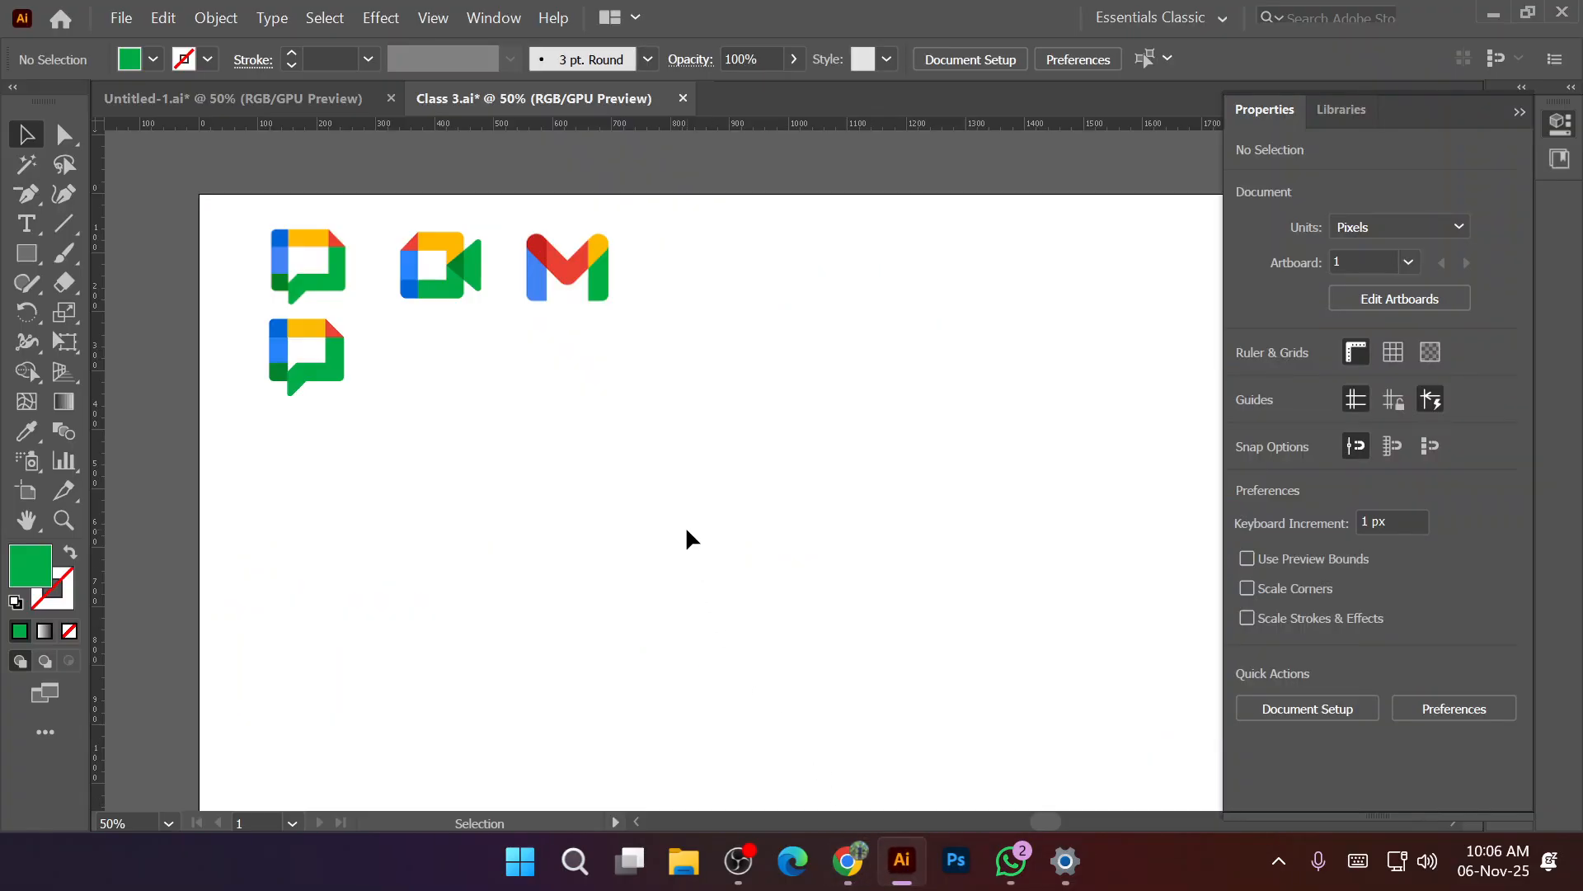
key(ctrl+v)
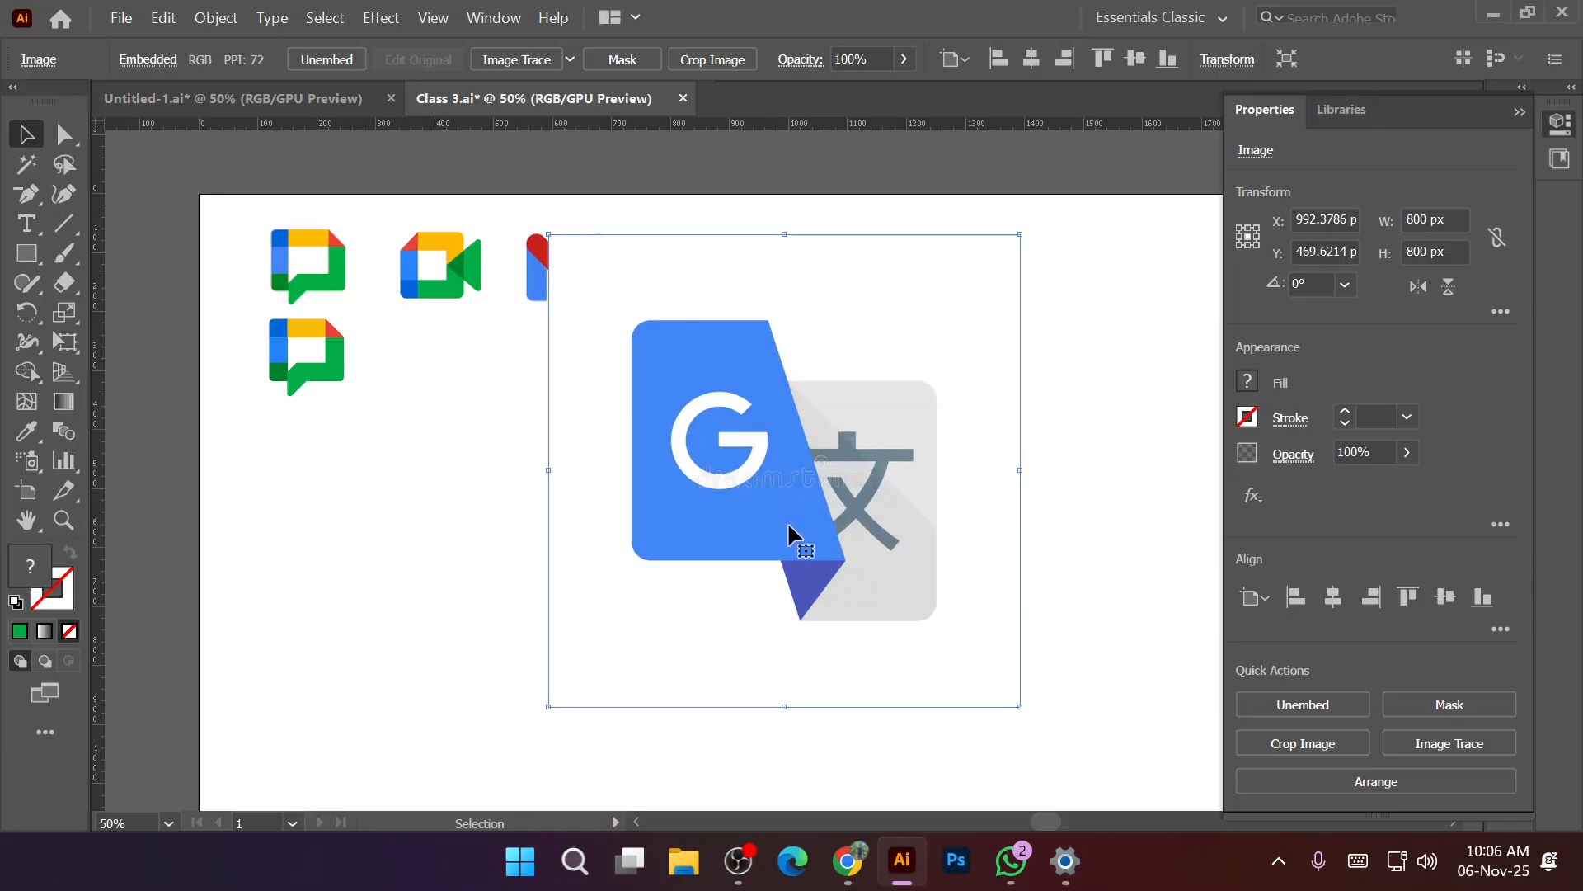
key(Delete)
Switch to Chrome, examine the Dreamstime page of the Translate logo, dismiss its sign-up form, and close the page.
click(850, 861)
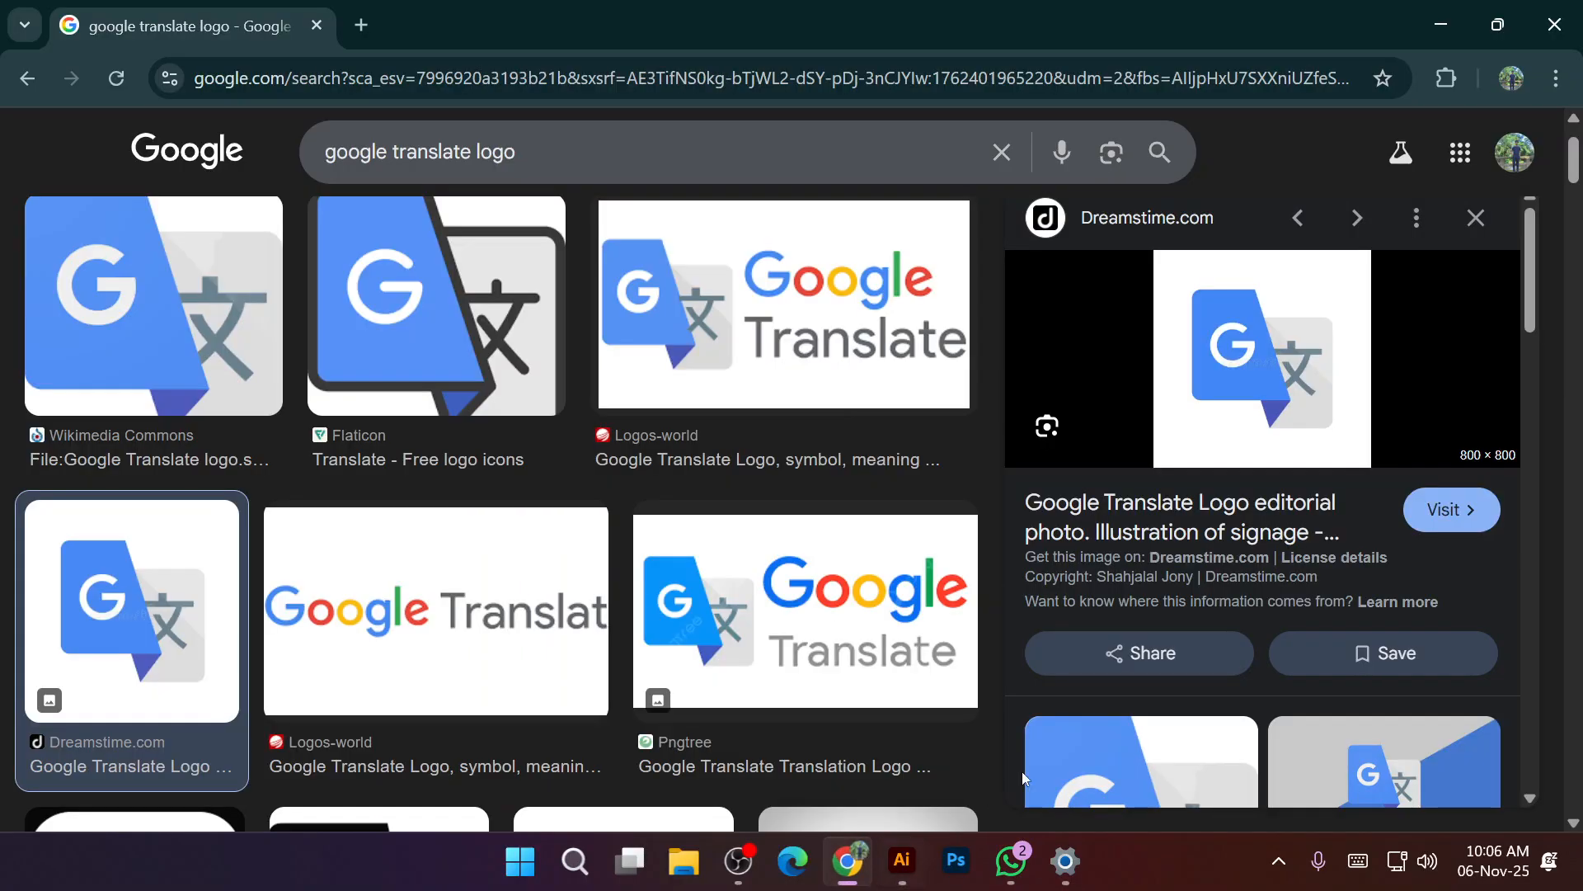
click(1271, 354)
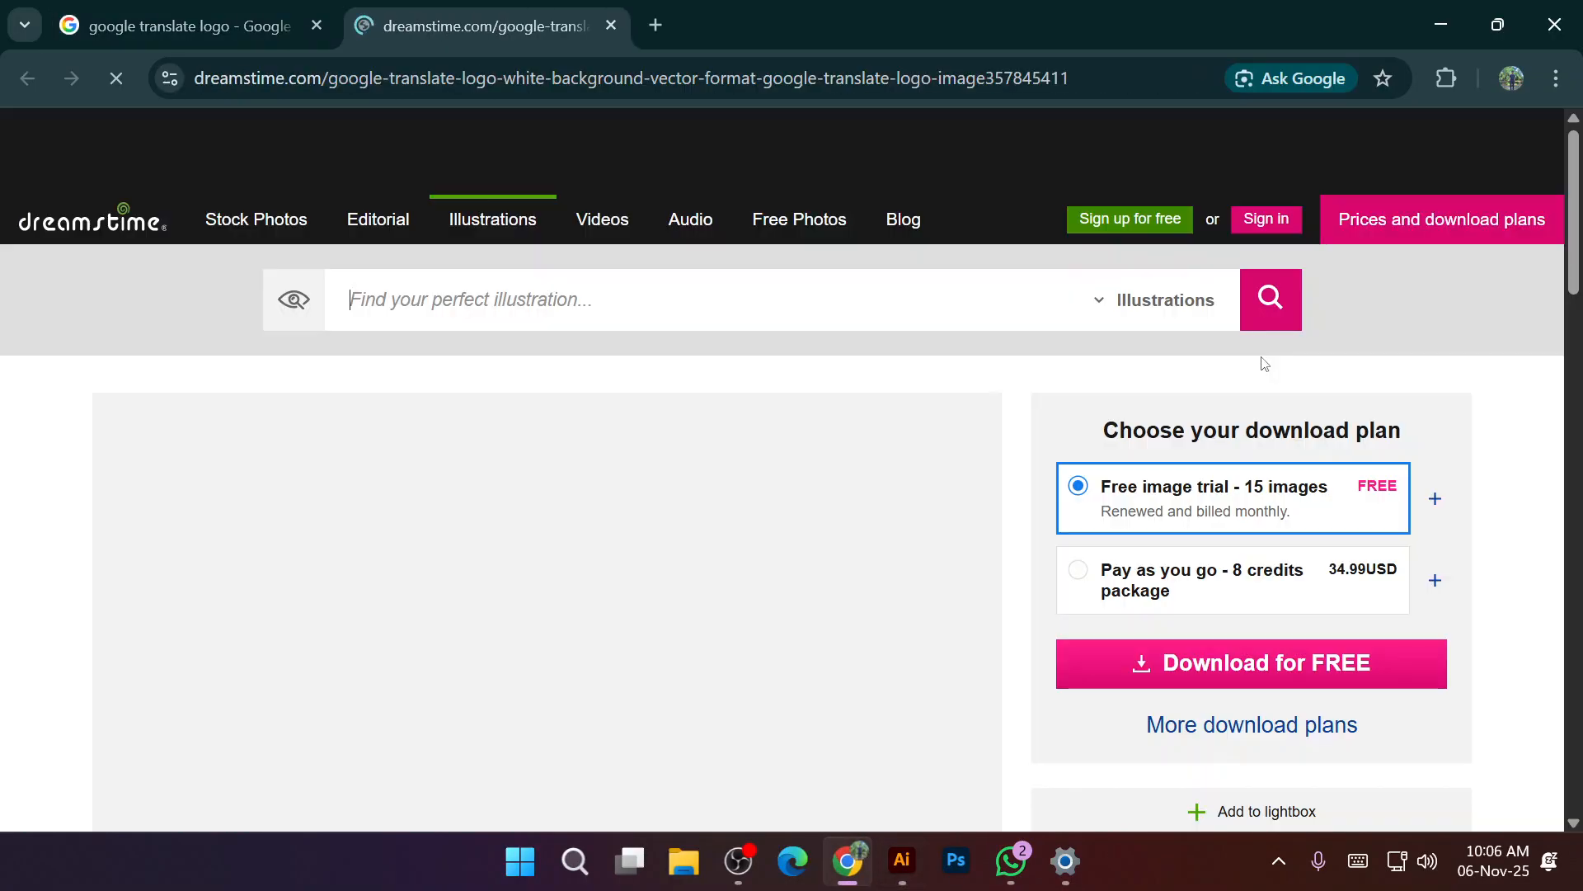
scroll(627, 567, down, 9)
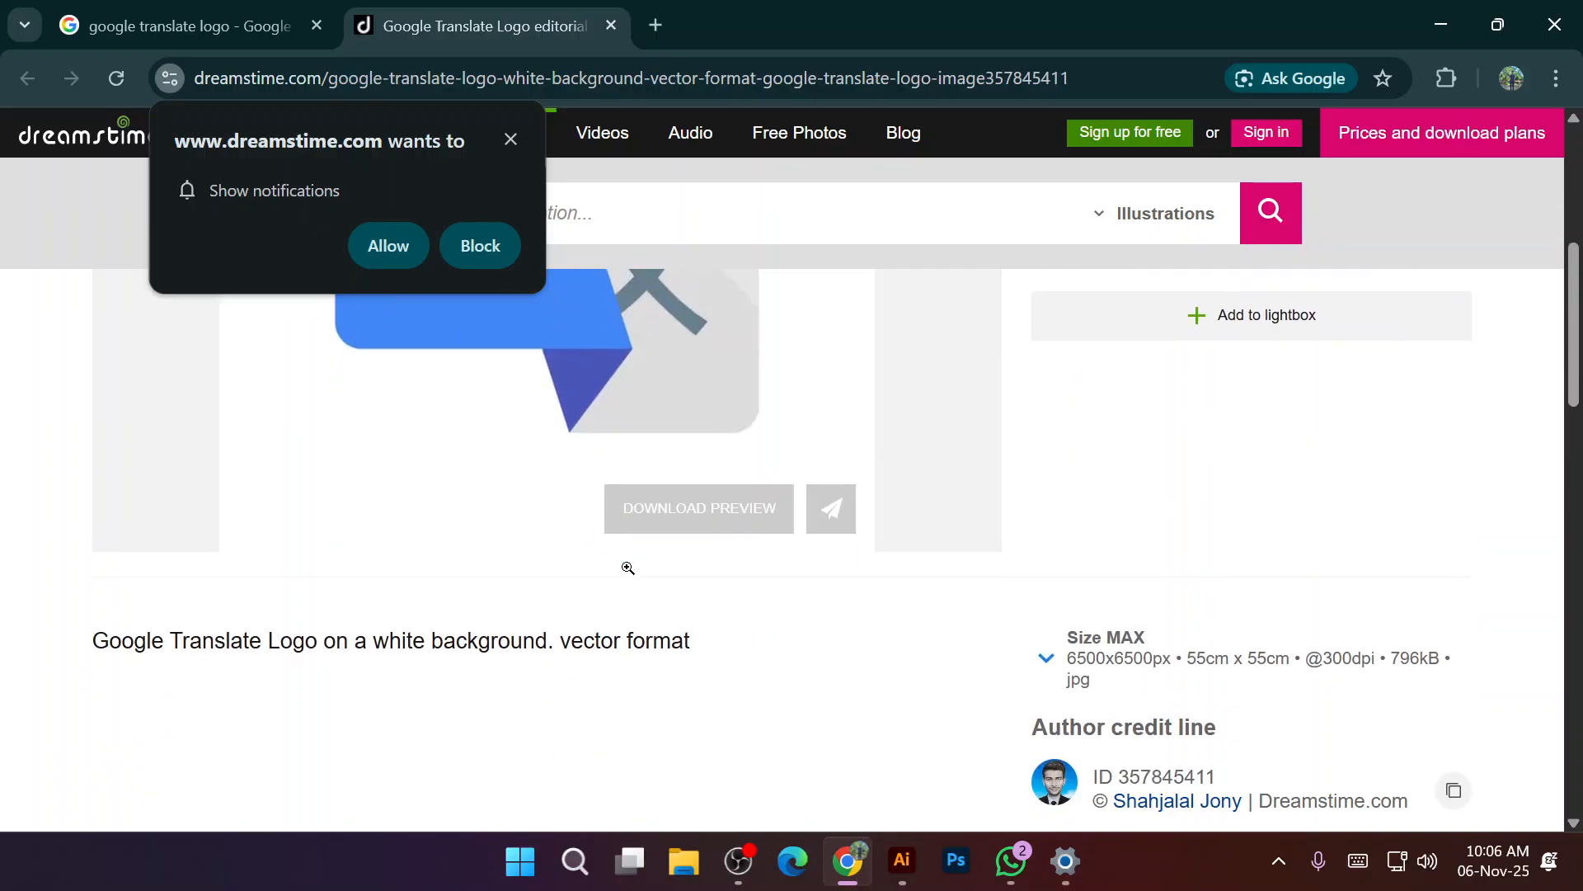
scroll(627, 567, down, 4)
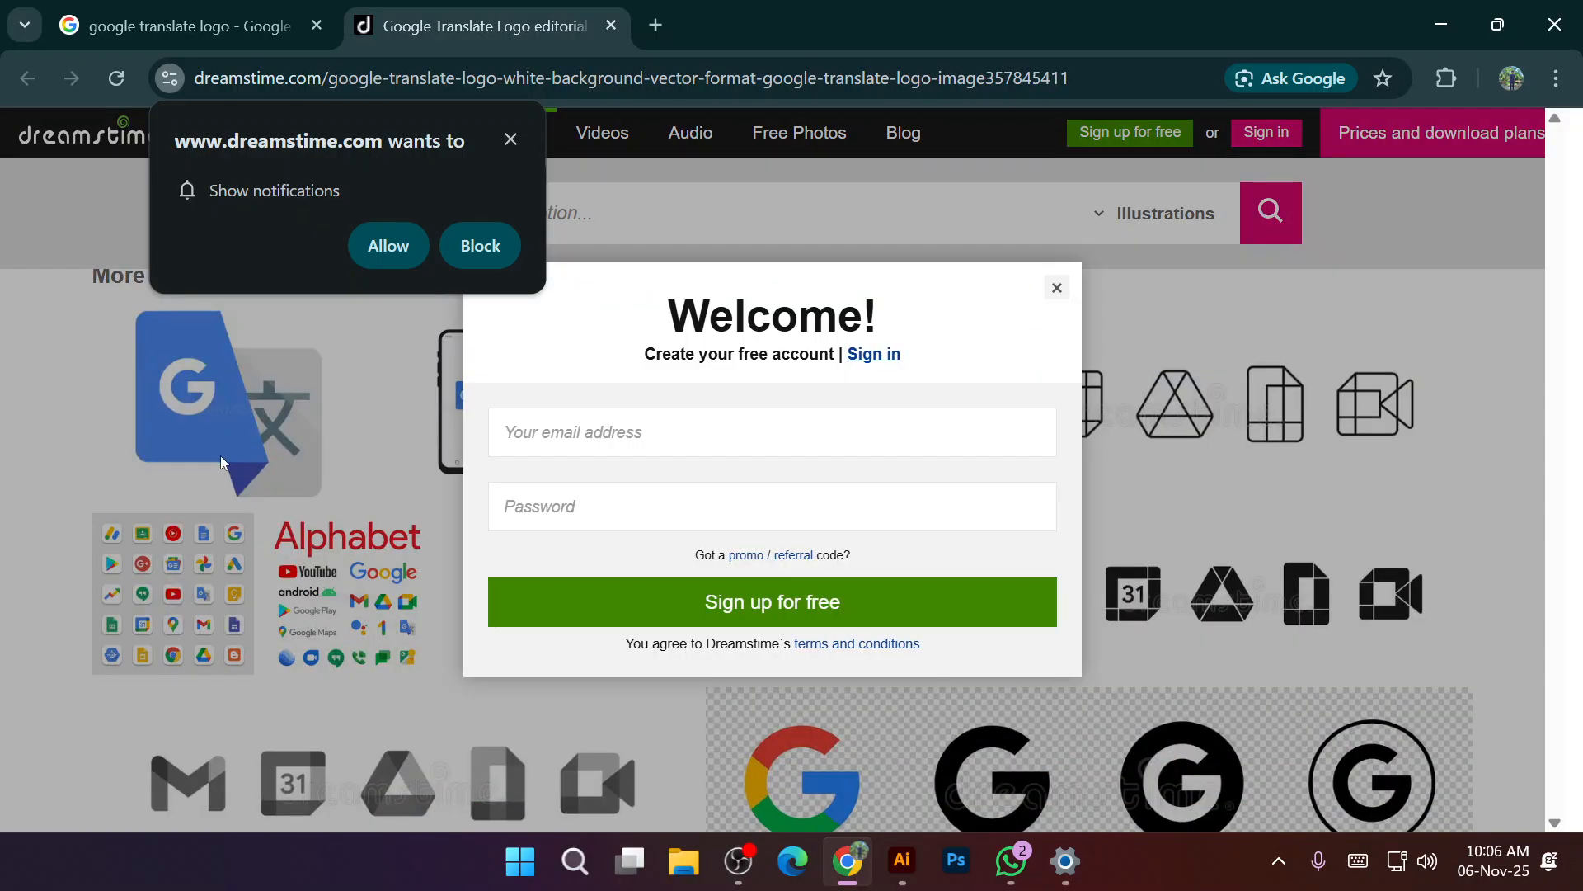
click(1057, 289)
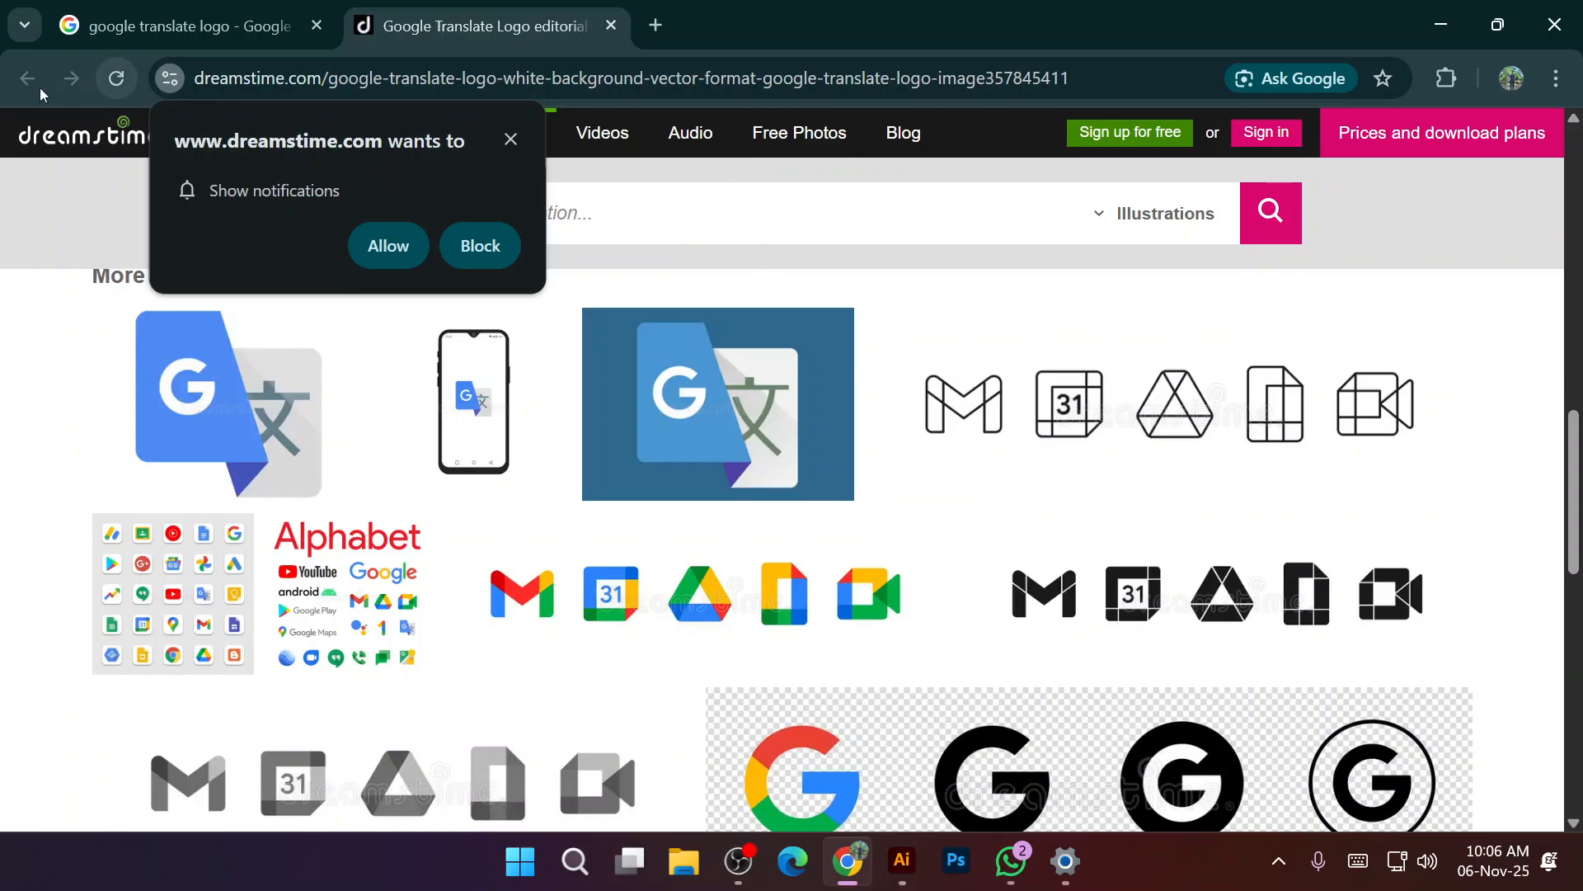
click(610, 23)
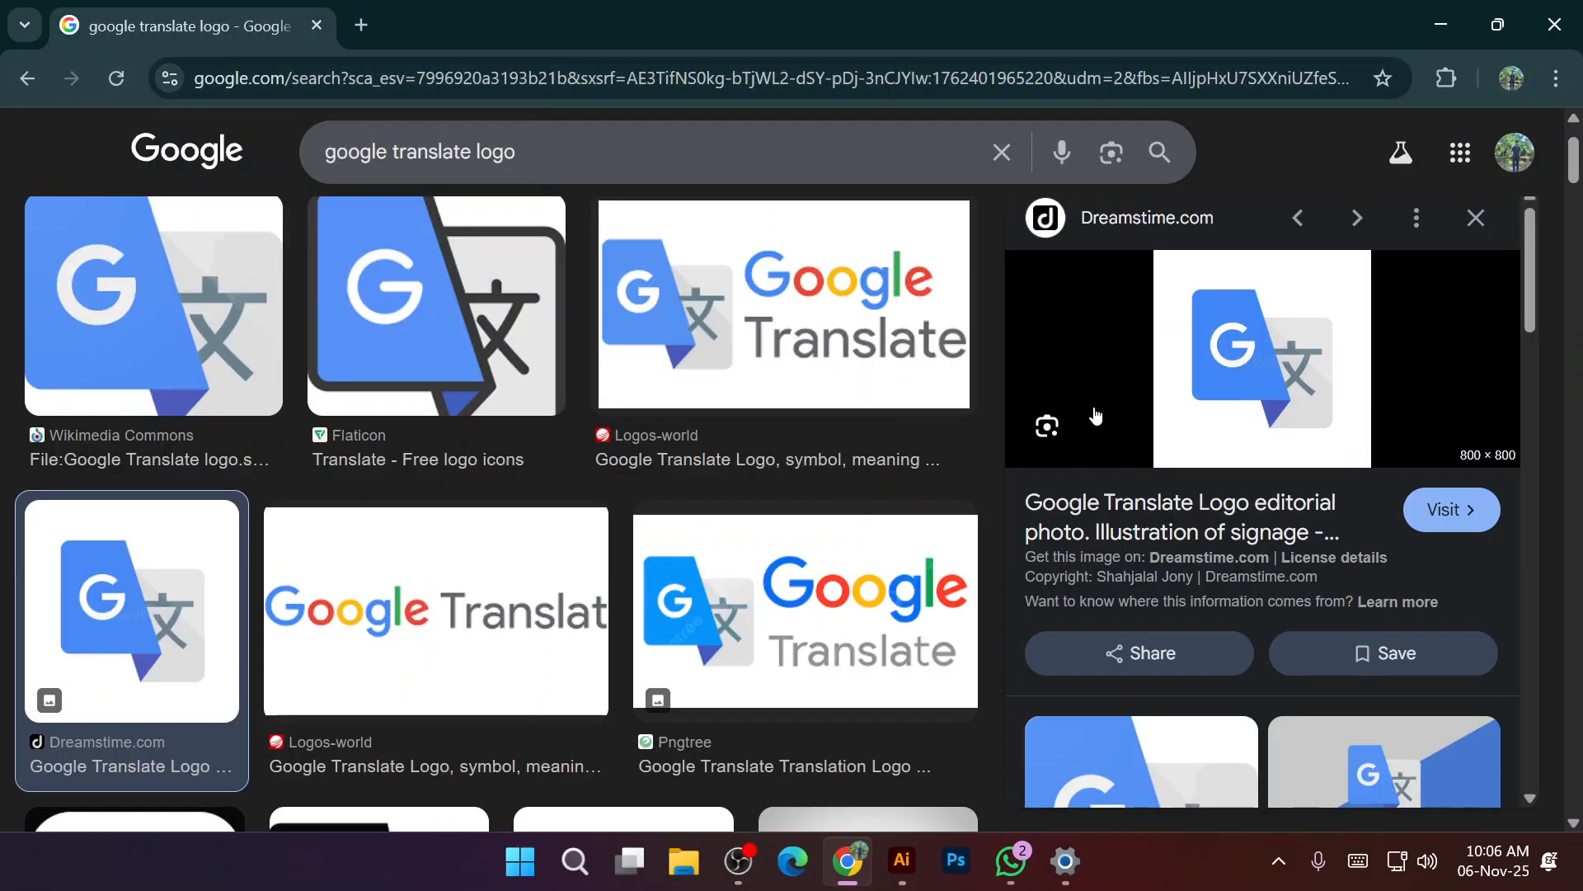
Copy the Wikimedia Commons Translate logo image and paste it into the Class 3 document in Illustrator.
click(132, 356)
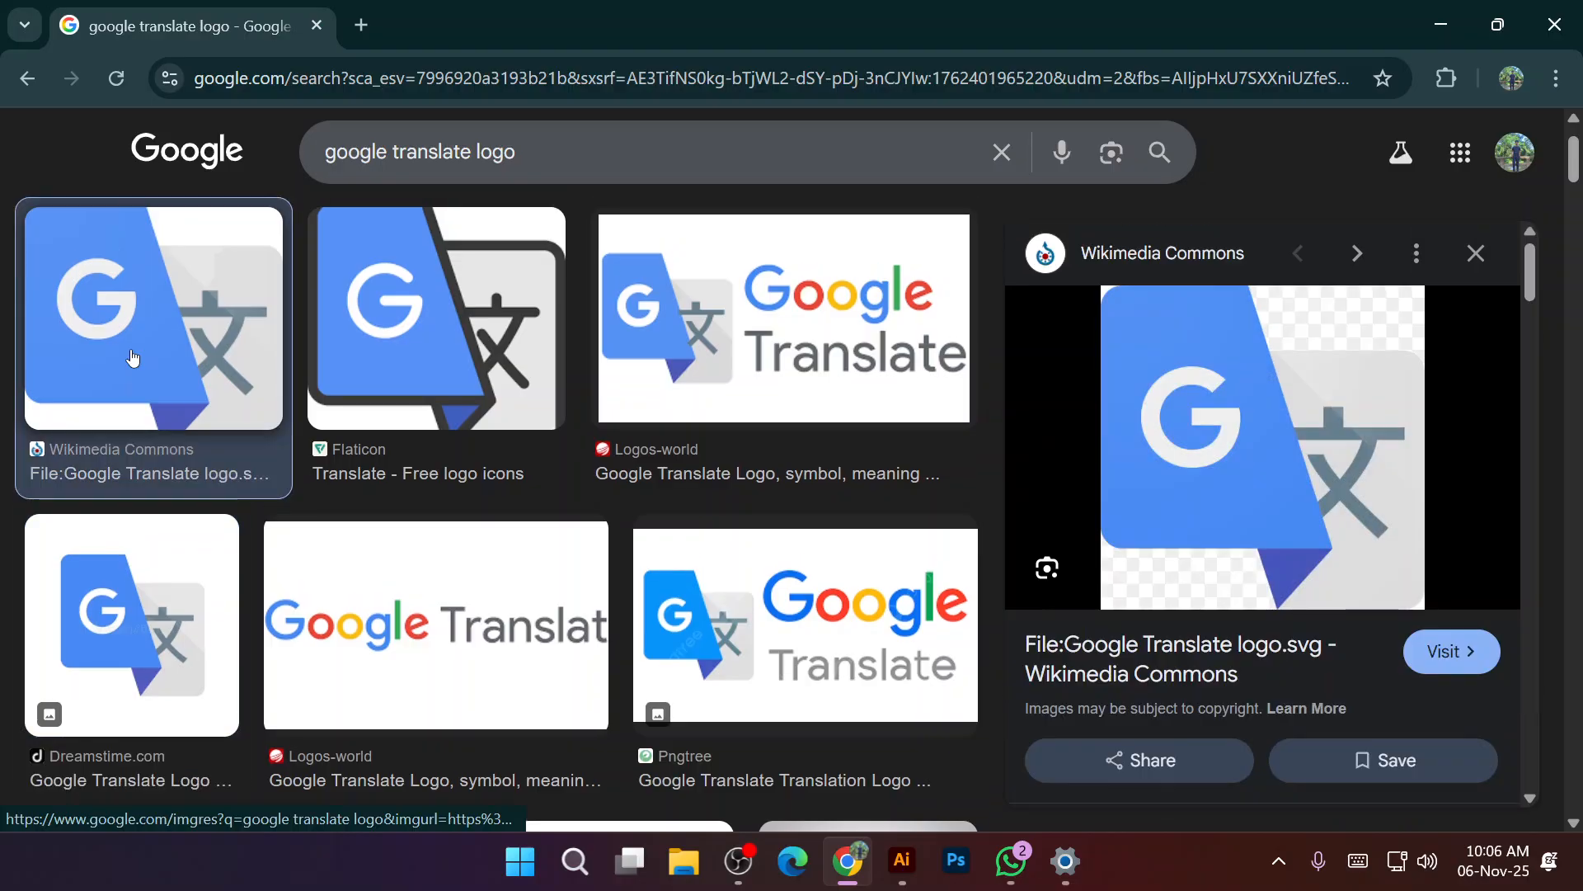
right_click(1279, 449)
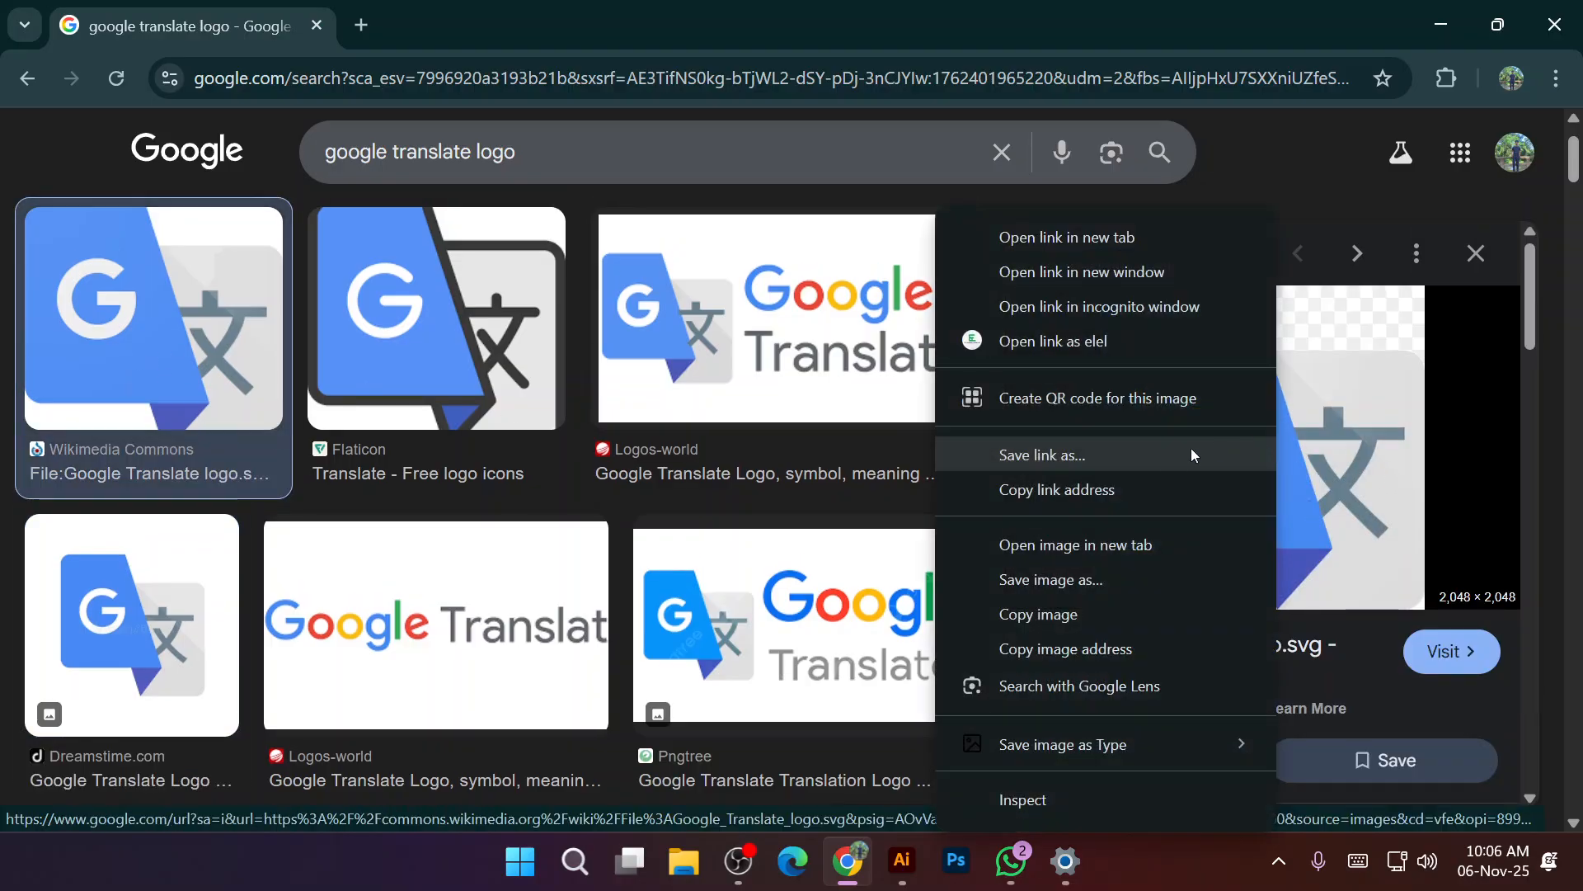
click(1111, 614)
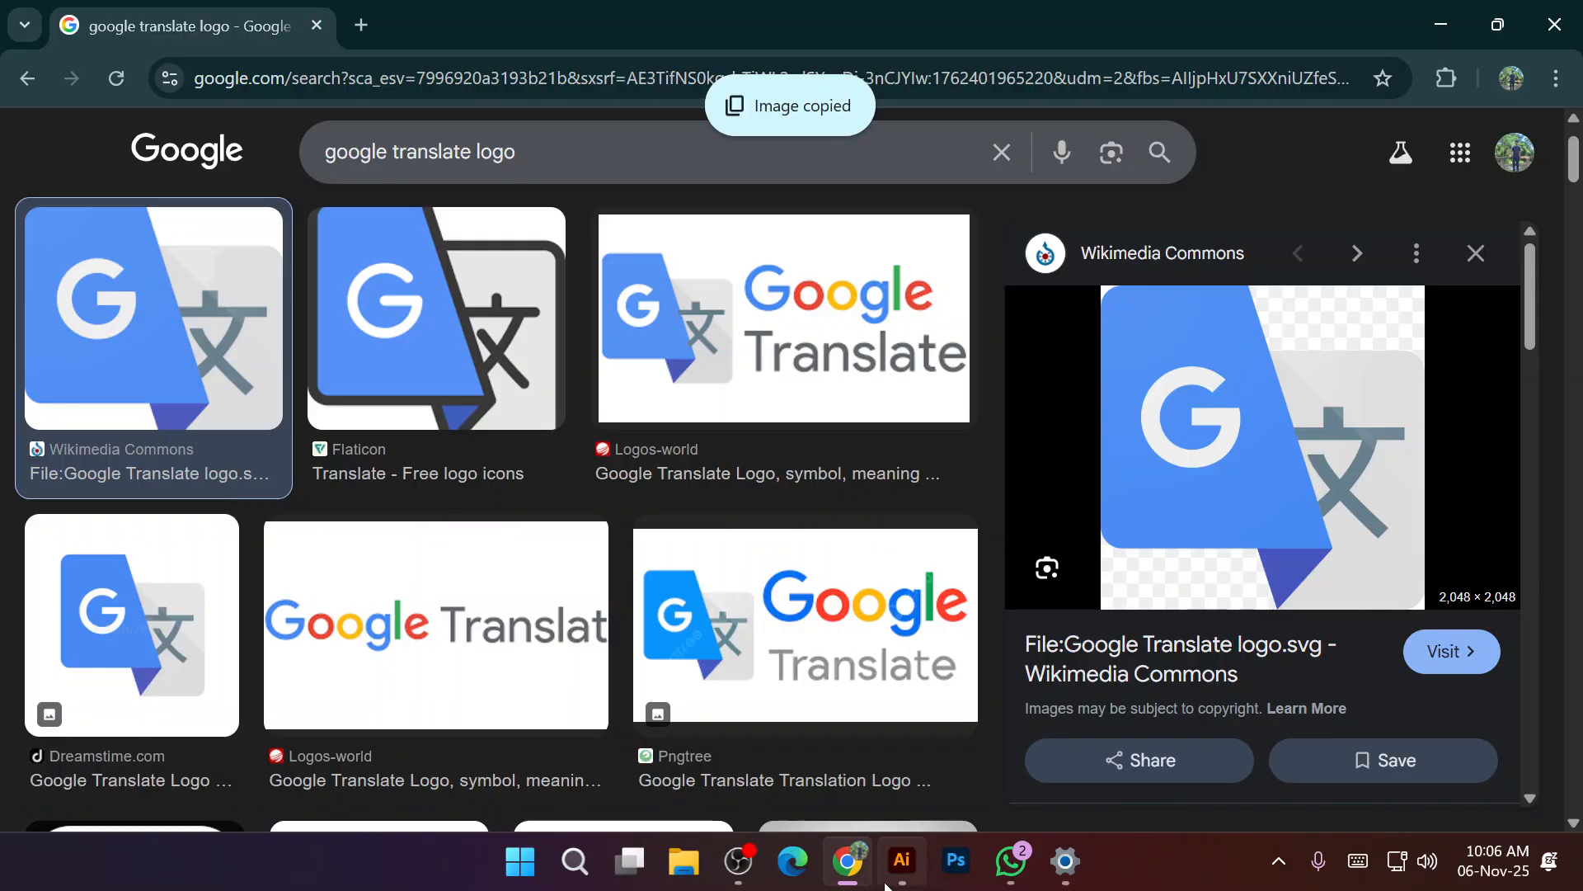
click(902, 861)
key(ctrl+v)
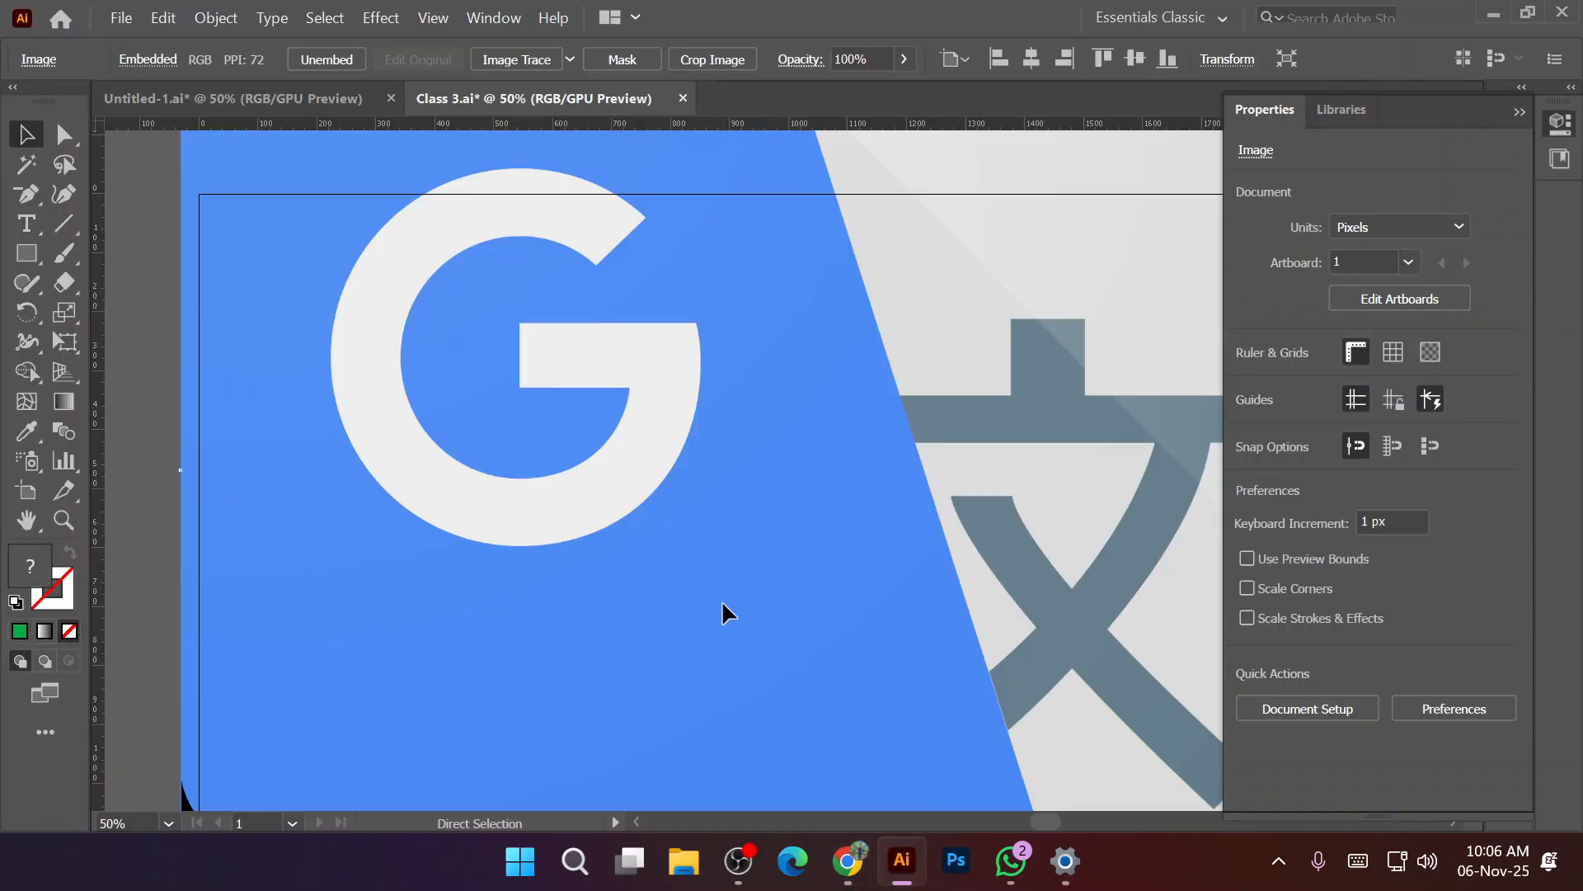
Scale the pasted Translate logo to about 588 by 588 px, centre it on the artboard, and deselect it.
key(ctrl+minus)
key(ctrl+minus)
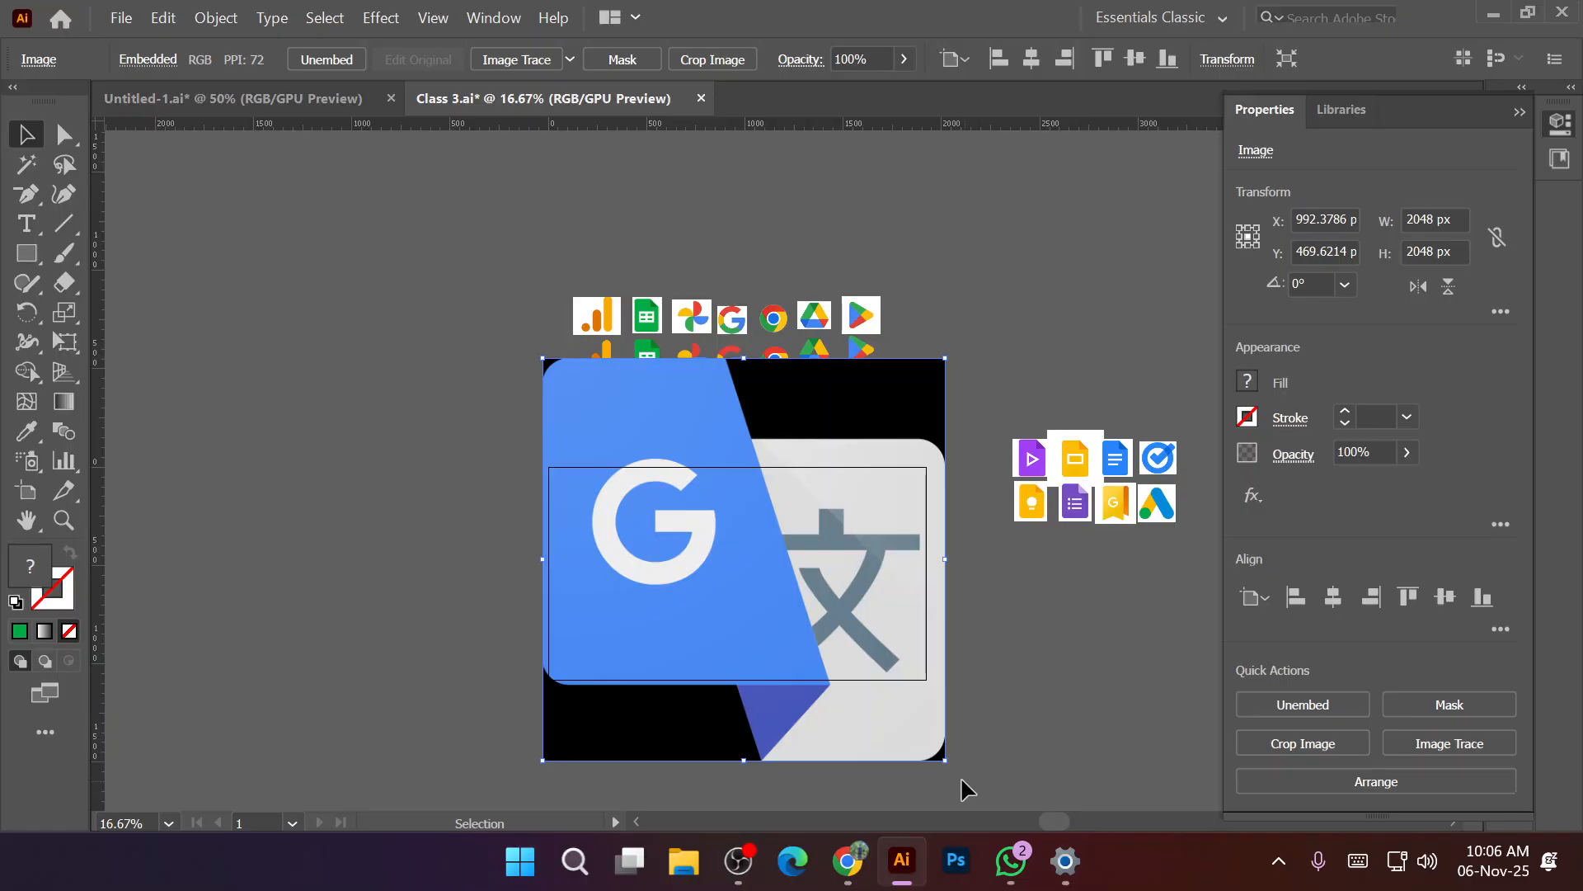
drag(946, 766, 708, 523)
drag(665, 471, 767, 587)
key(ctrl+plus)
key(ctrl+plus)
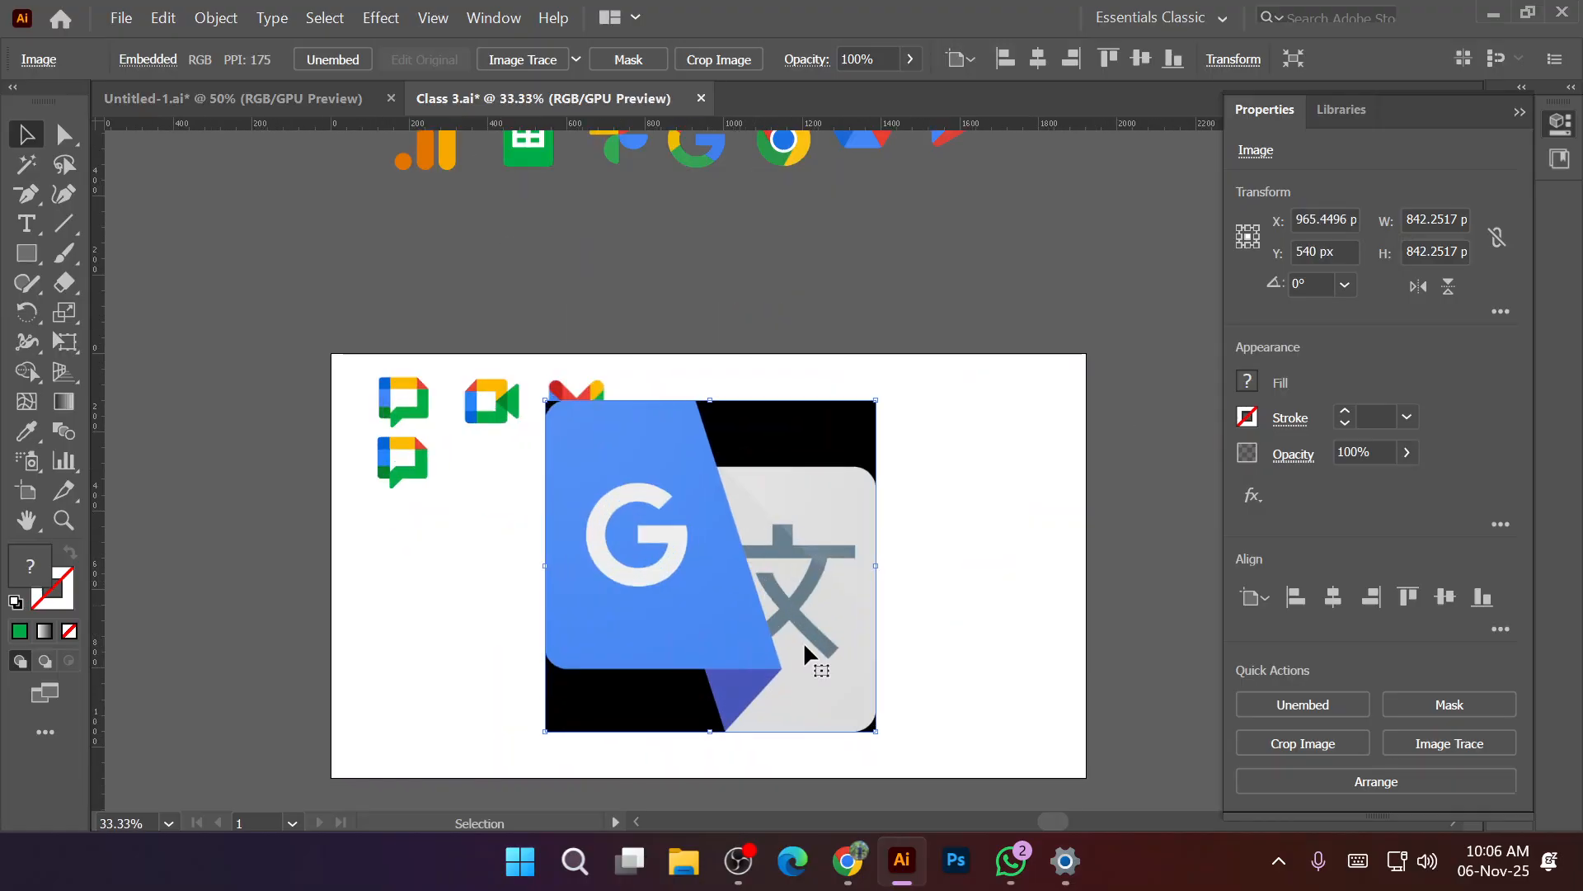
drag(875, 731, 827, 683)
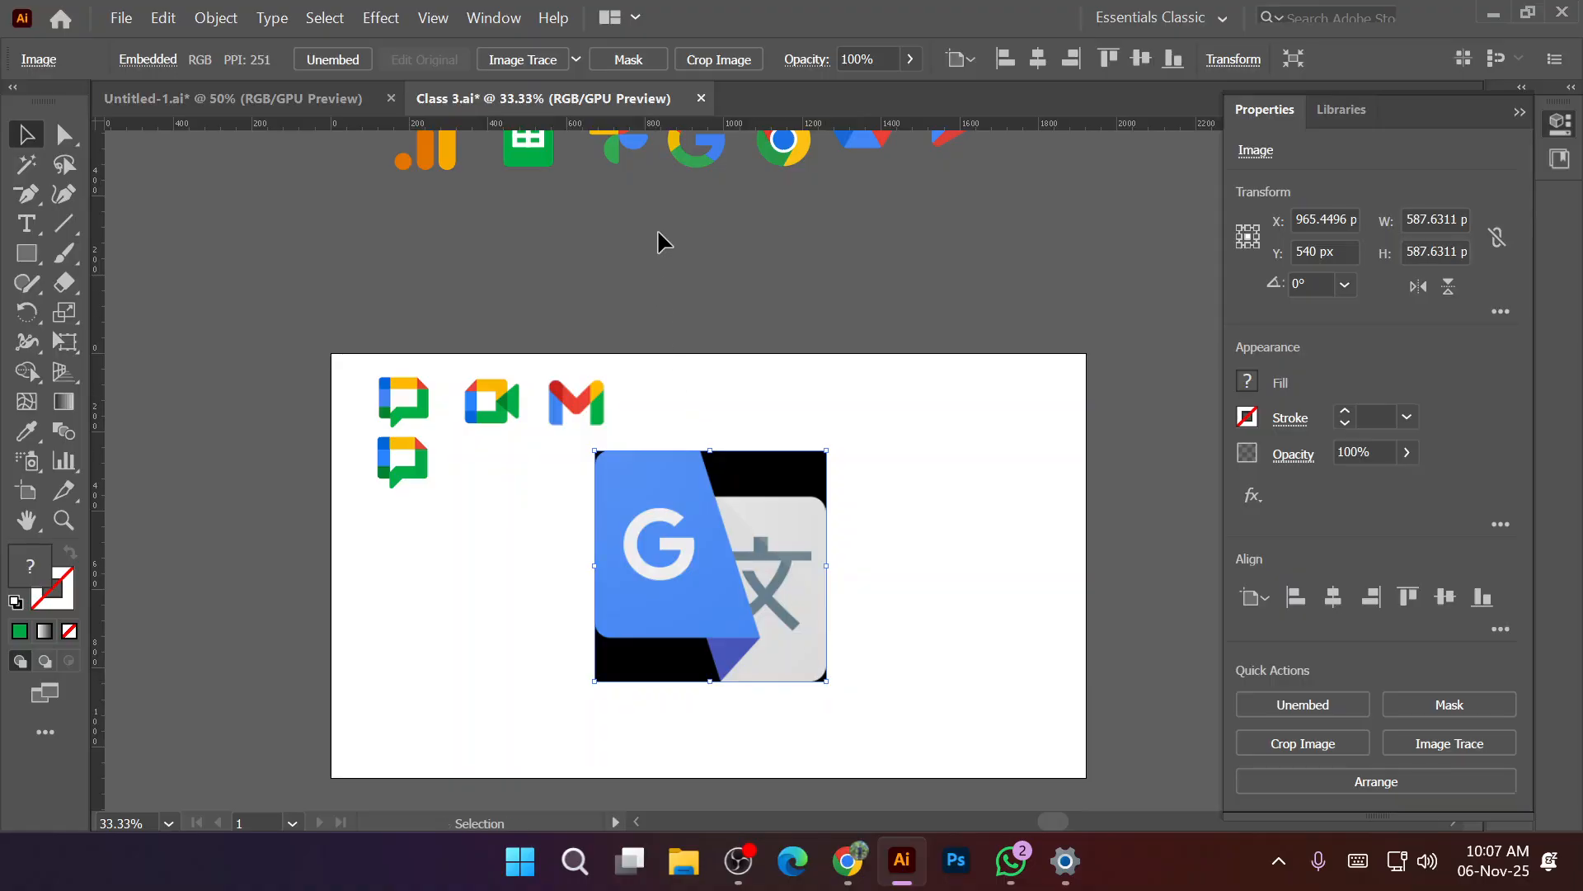
click(1038, 58)
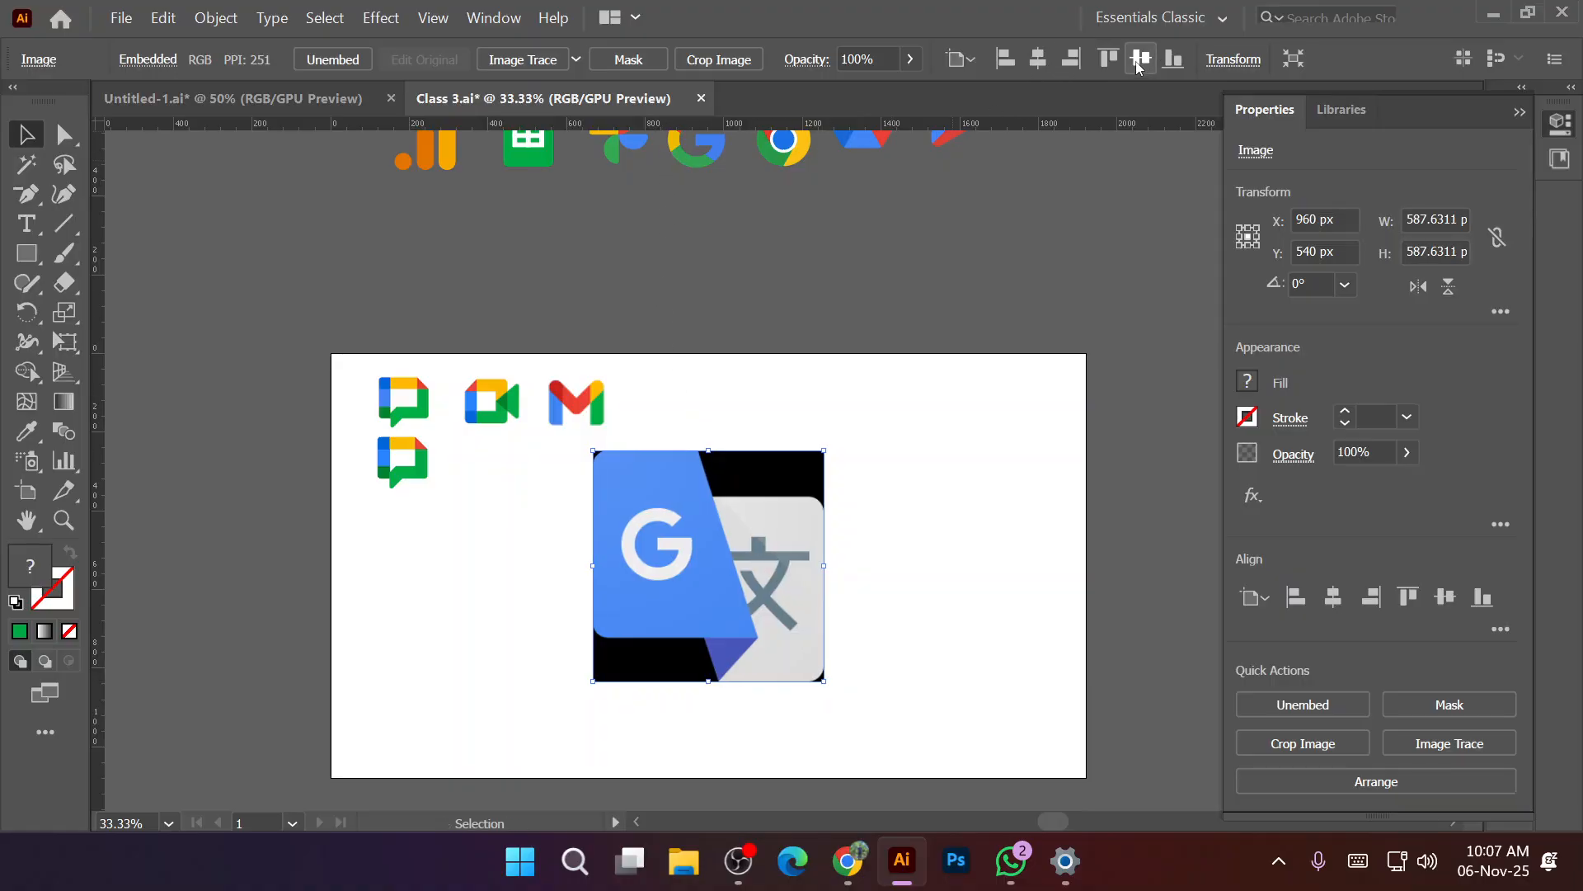
click(867, 549)
Draw a green rectangle about 892 by 530 px to the right of the Translate logo reference.
alt+scroll(660, 616, up, 2)
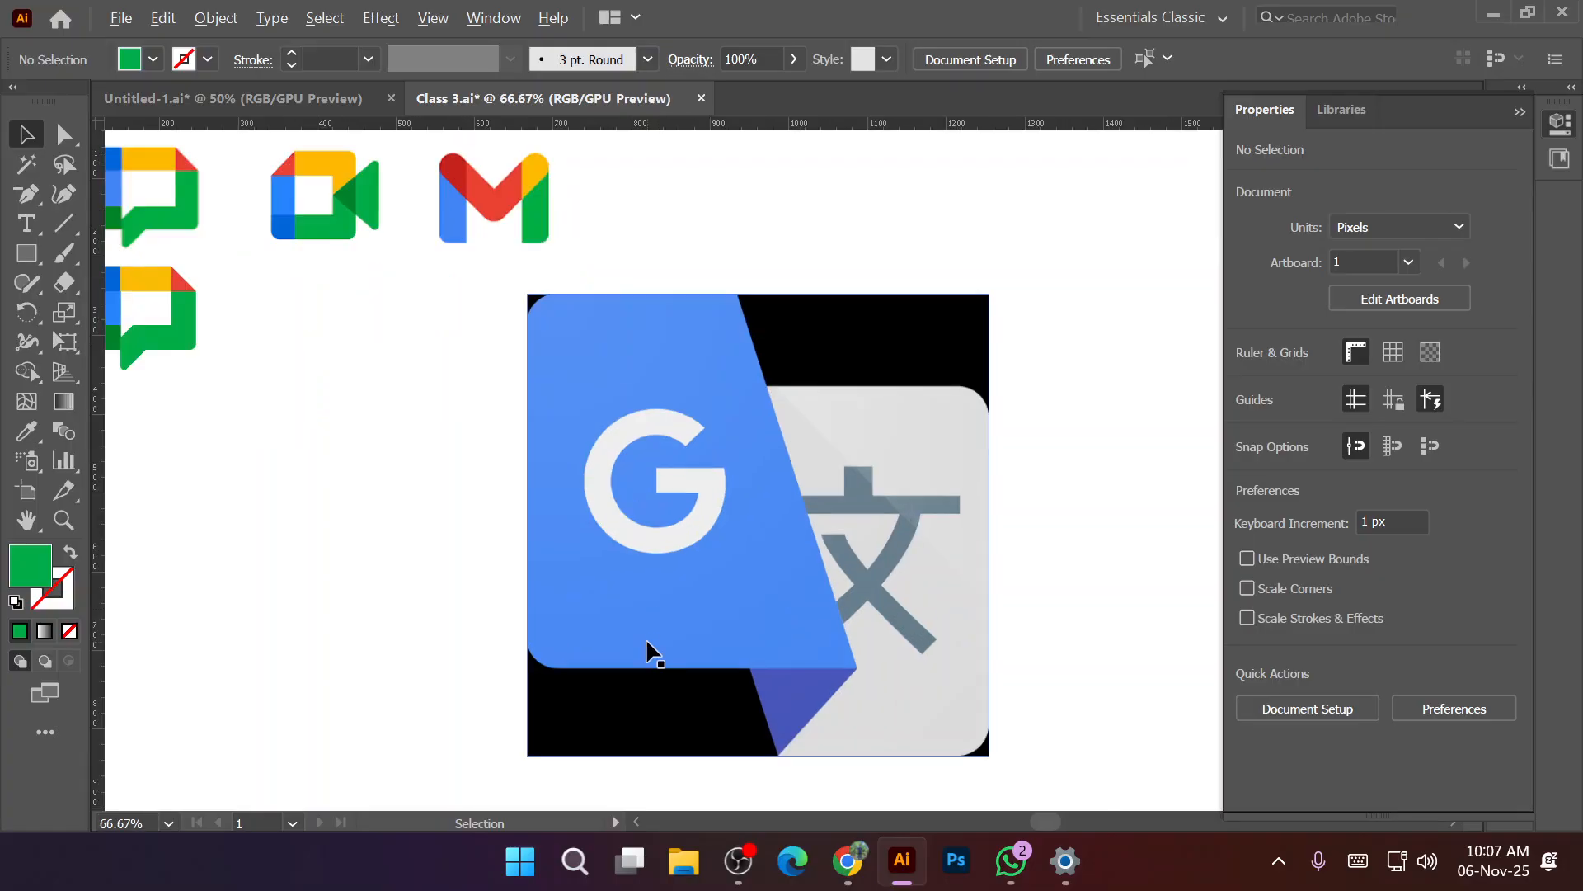
alt+scroll(646, 647, down, 1)
scroll(647, 643, down, 2)
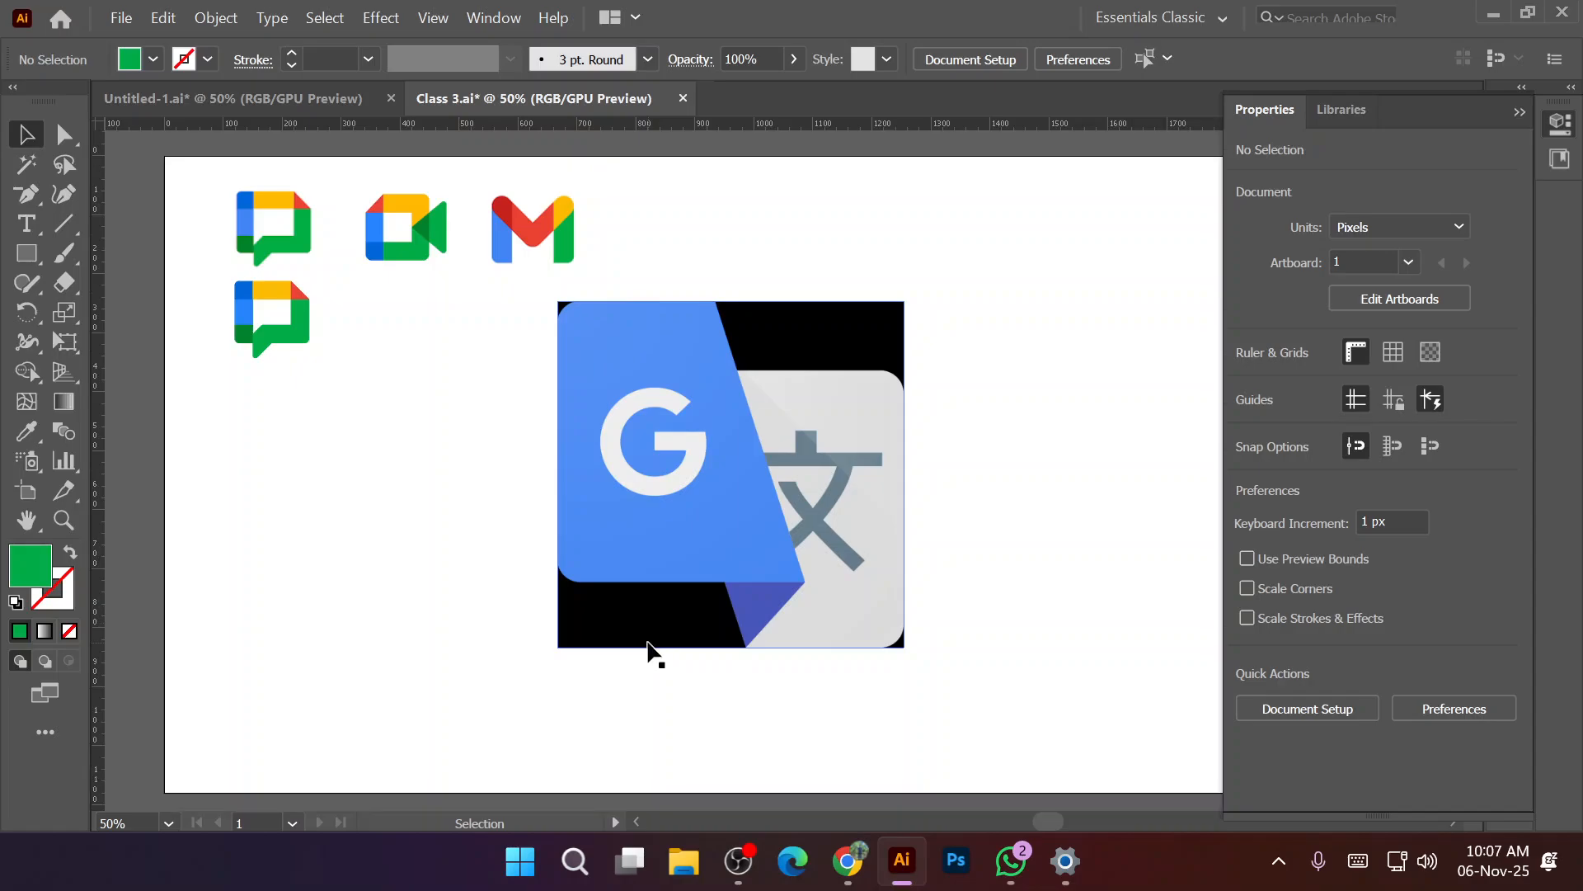
scroll(648, 643, down, 4)
scroll(649, 649, up, 2)
drag(918, 580, 711, 608)
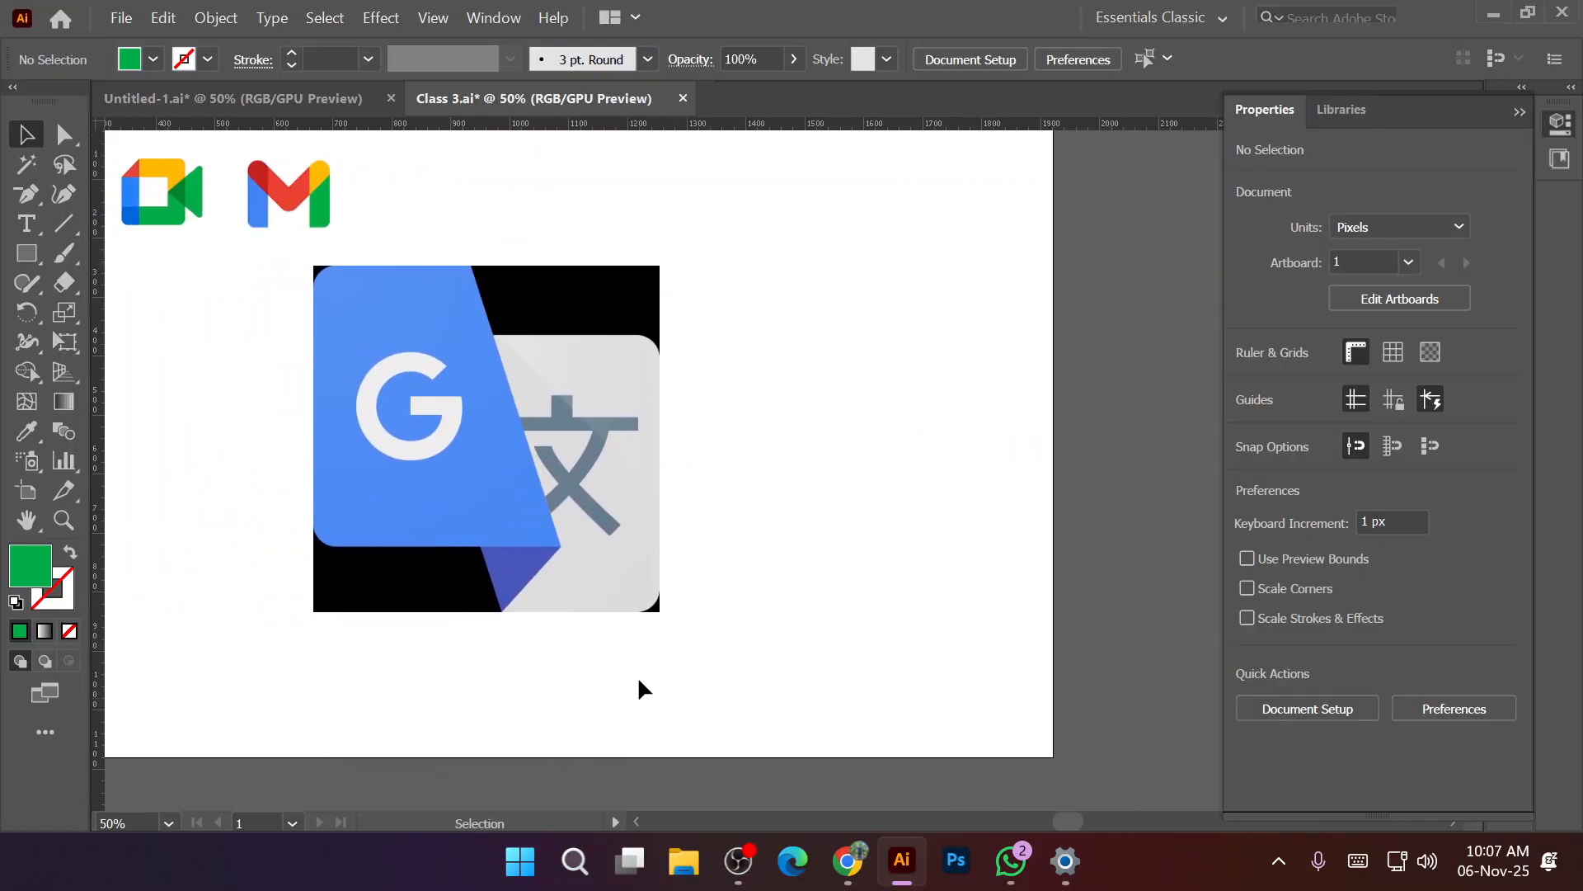
click(26, 253)
drag(732, 299, 1257, 611)
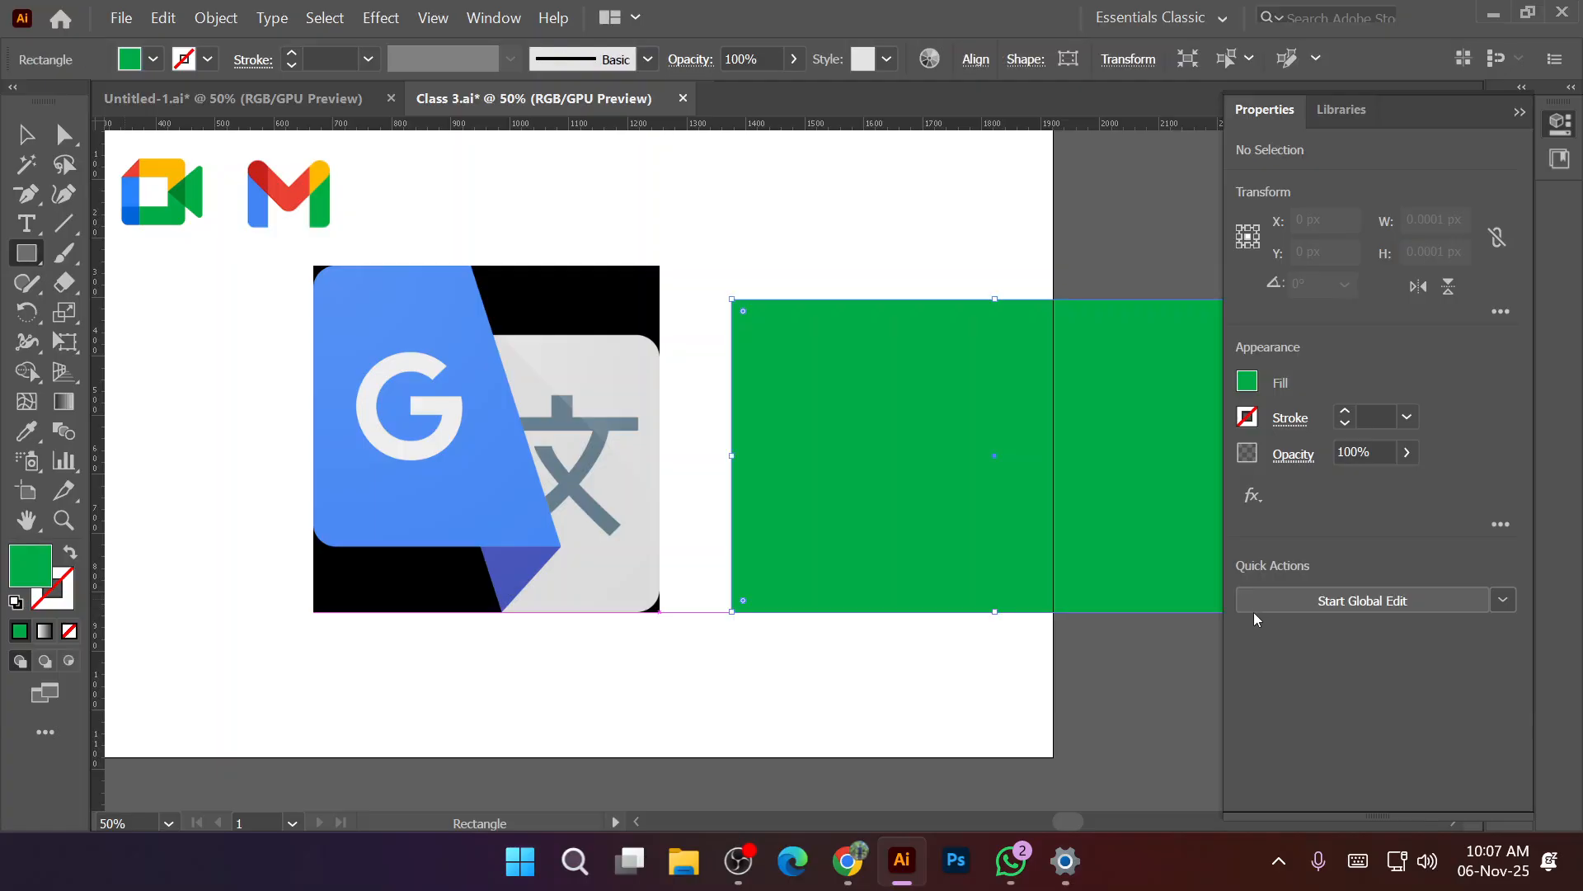
scroll(1047, 537, right, 3)
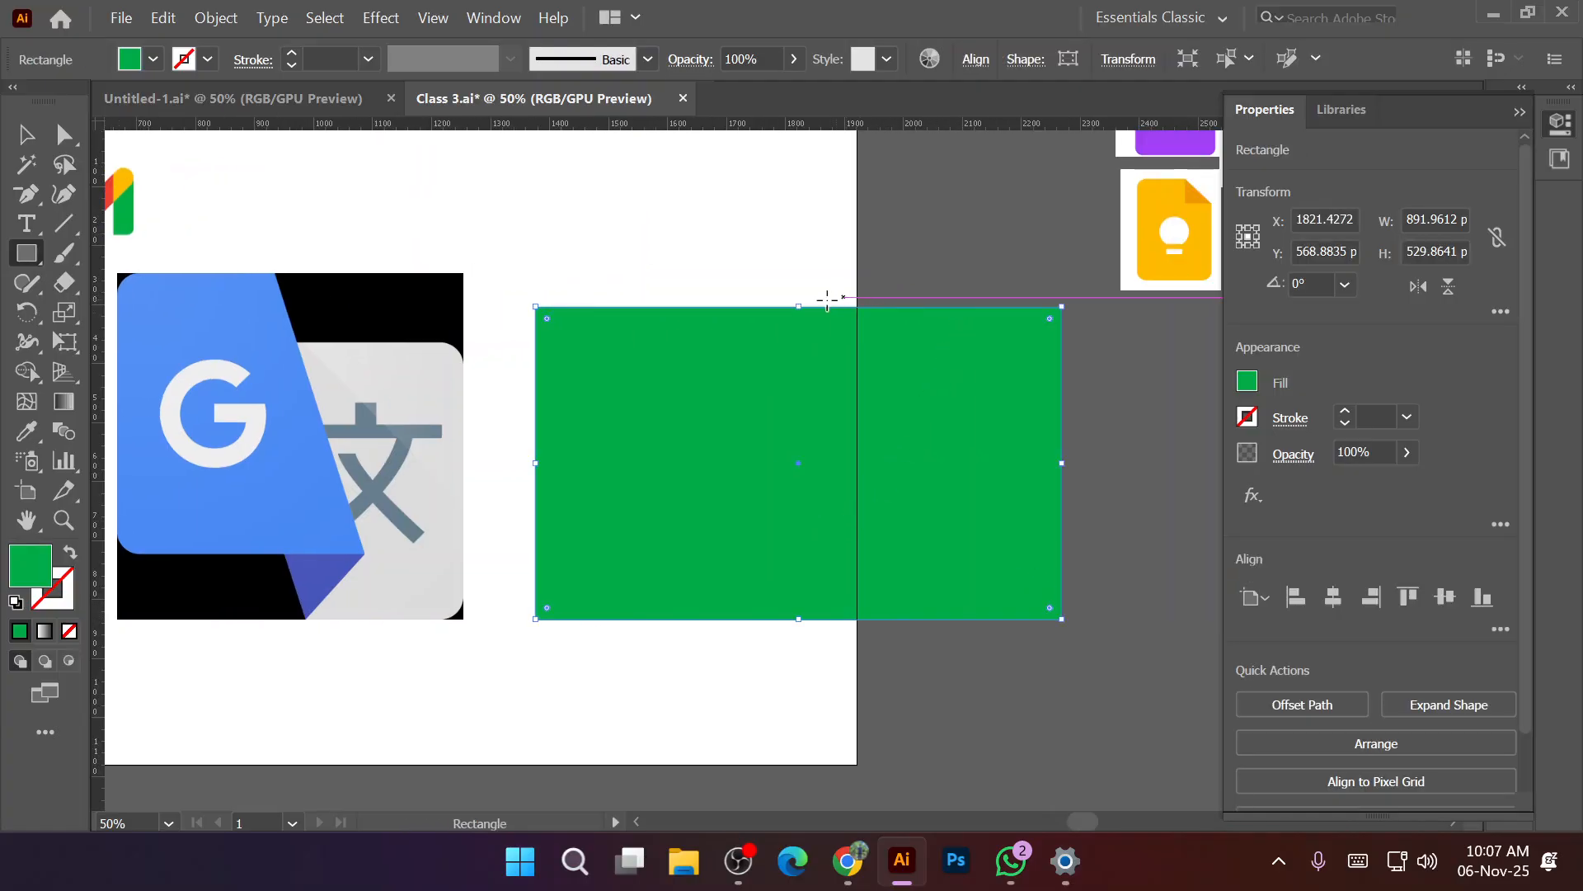
Resize the green rectangle from its top edge to about 470 px high, matching the grey card in the logo reference.
drag(799, 306, 799, 273)
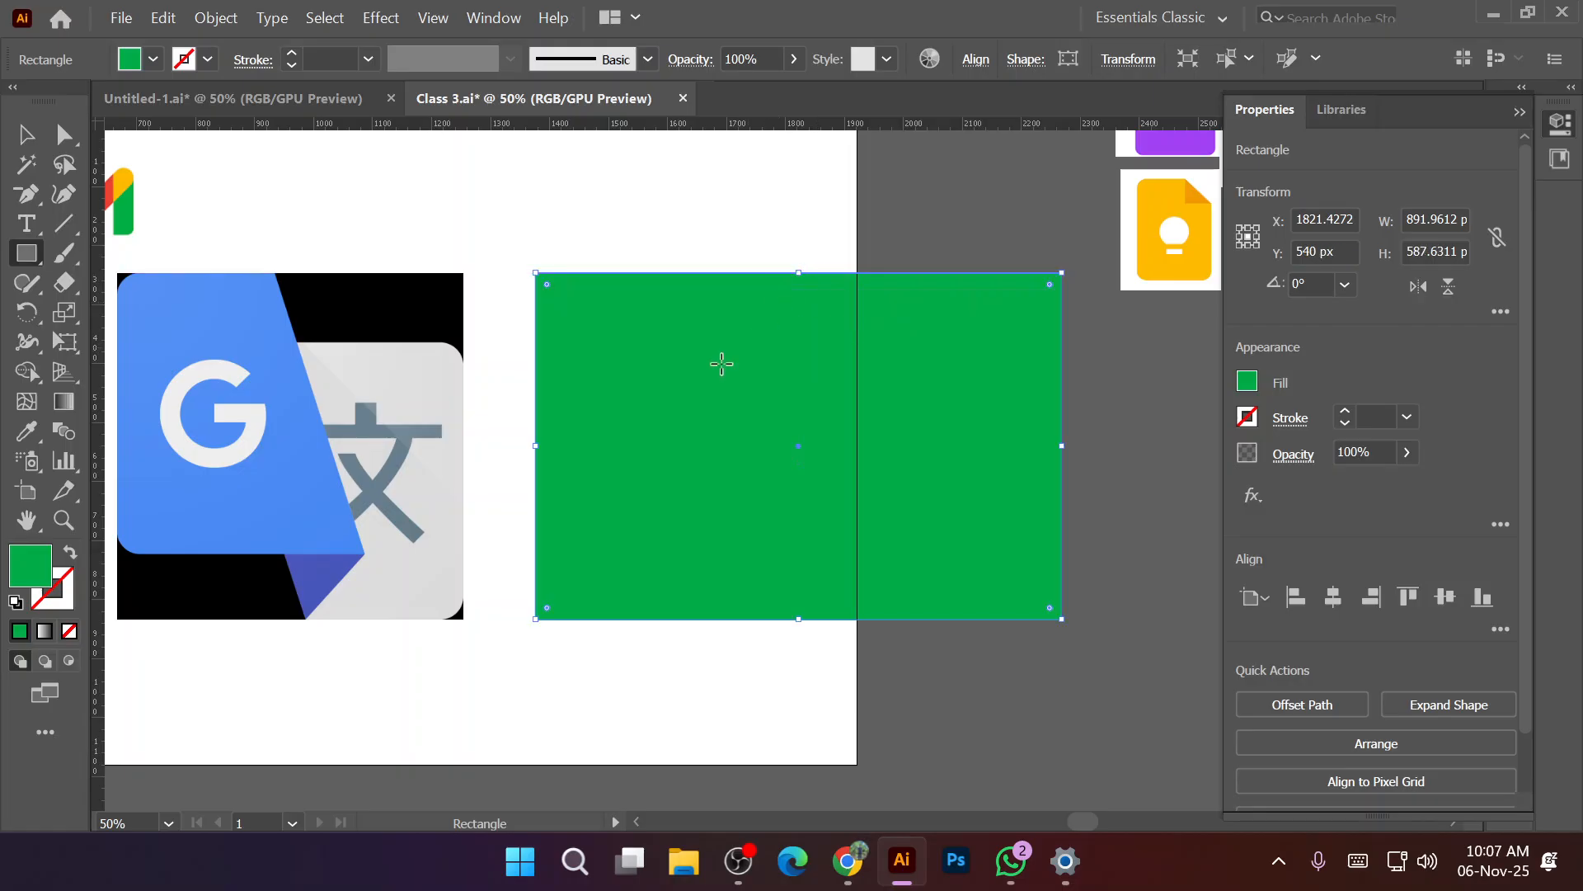
key(v)
drag(382, 342, 475, 355)
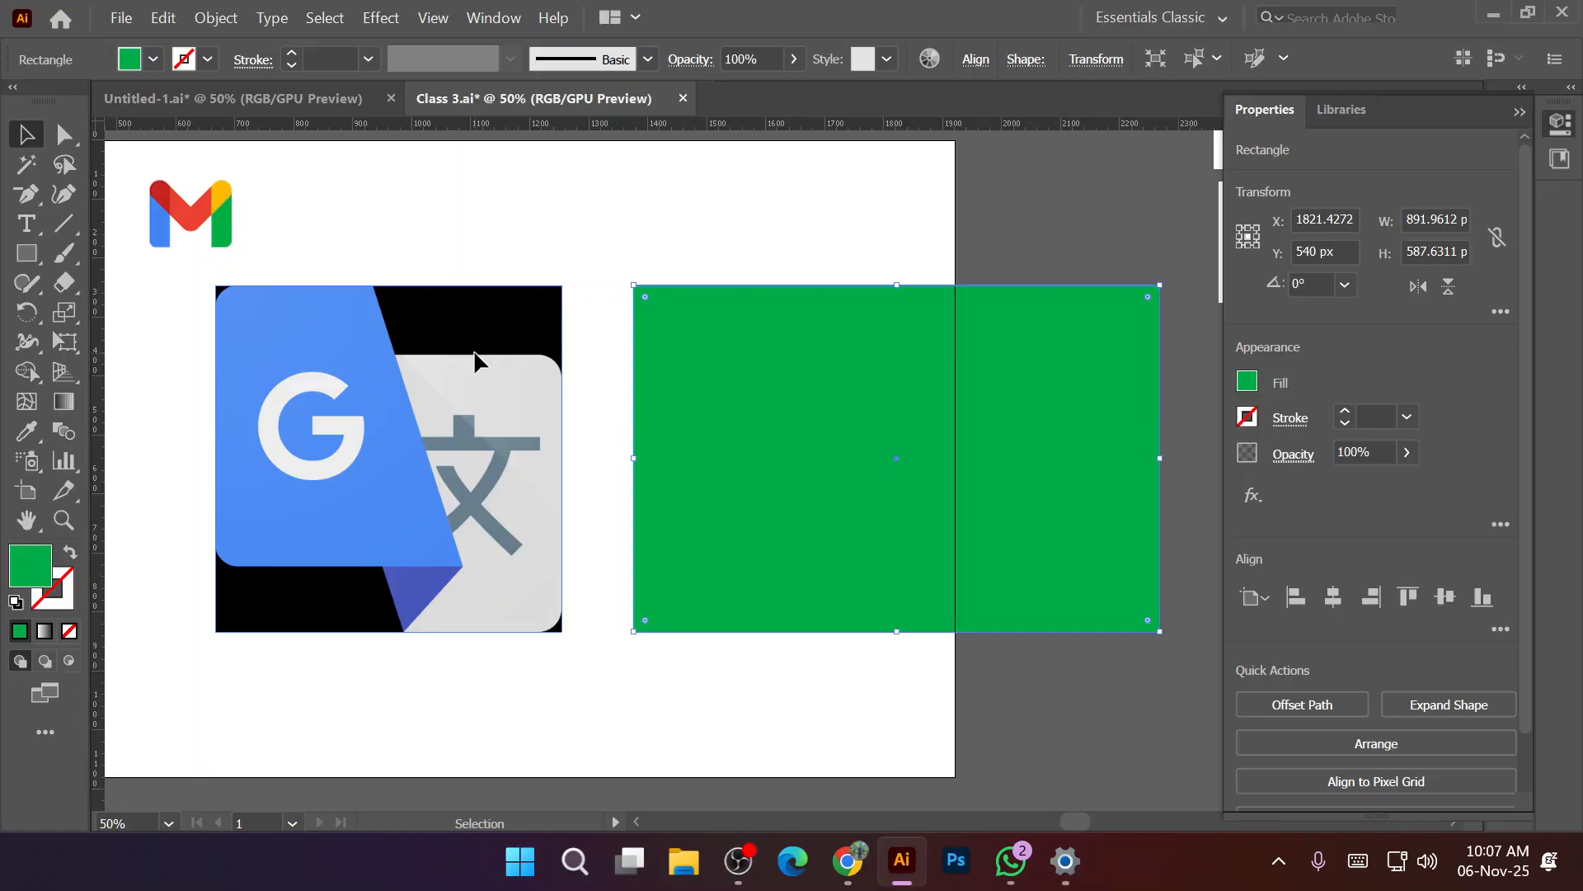
drag(897, 285, 902, 356)
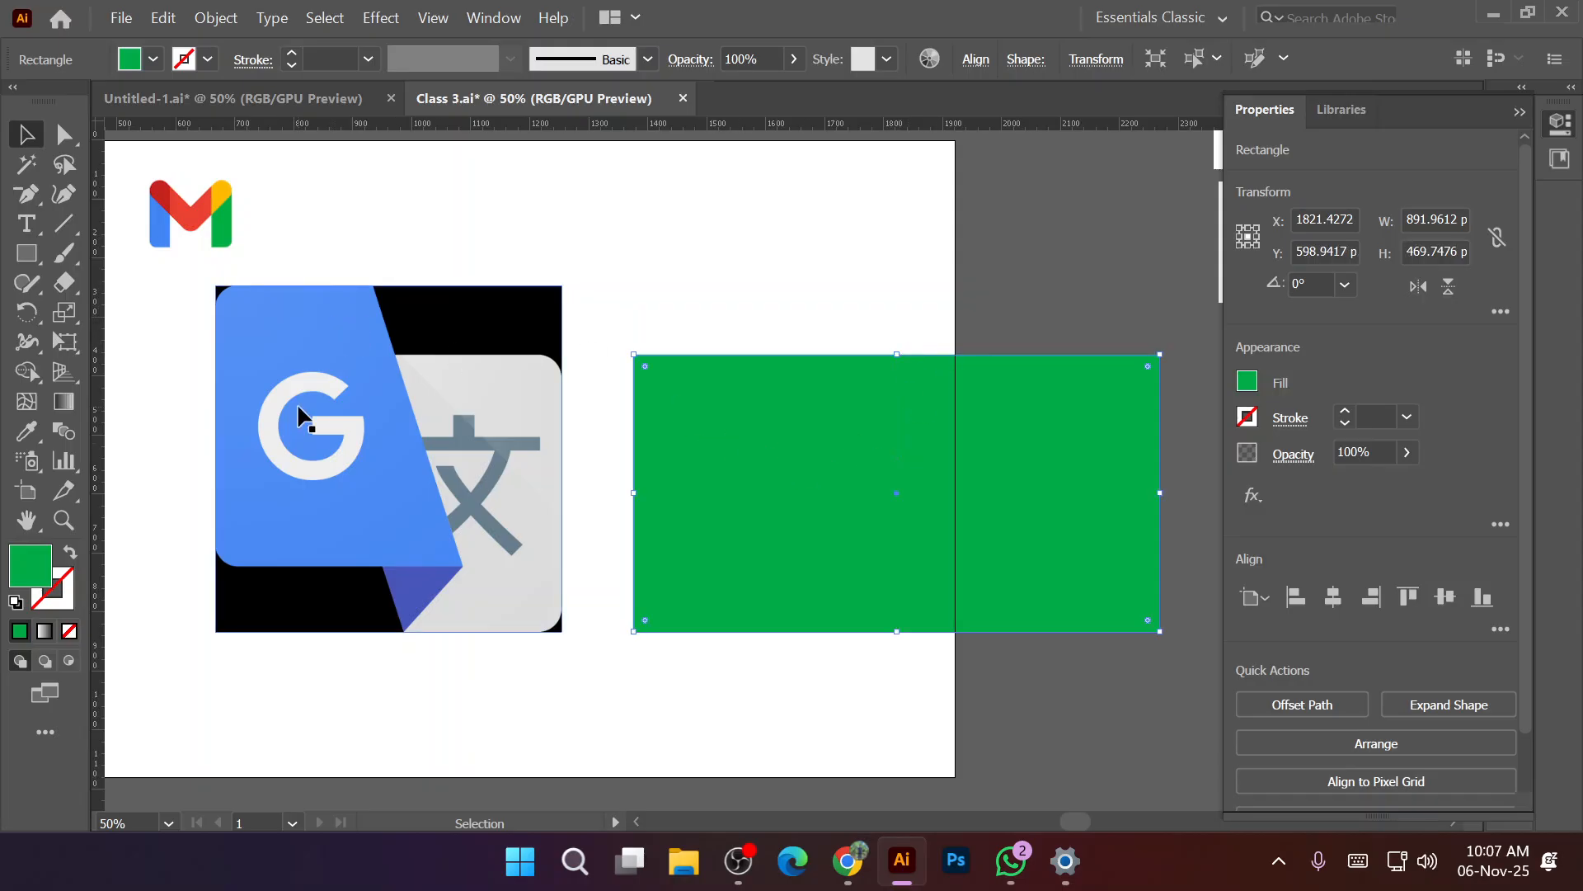
Add one anchor point on the upper edge and one on the lower edge of the green rectangle, left of its middle.
click(27, 195)
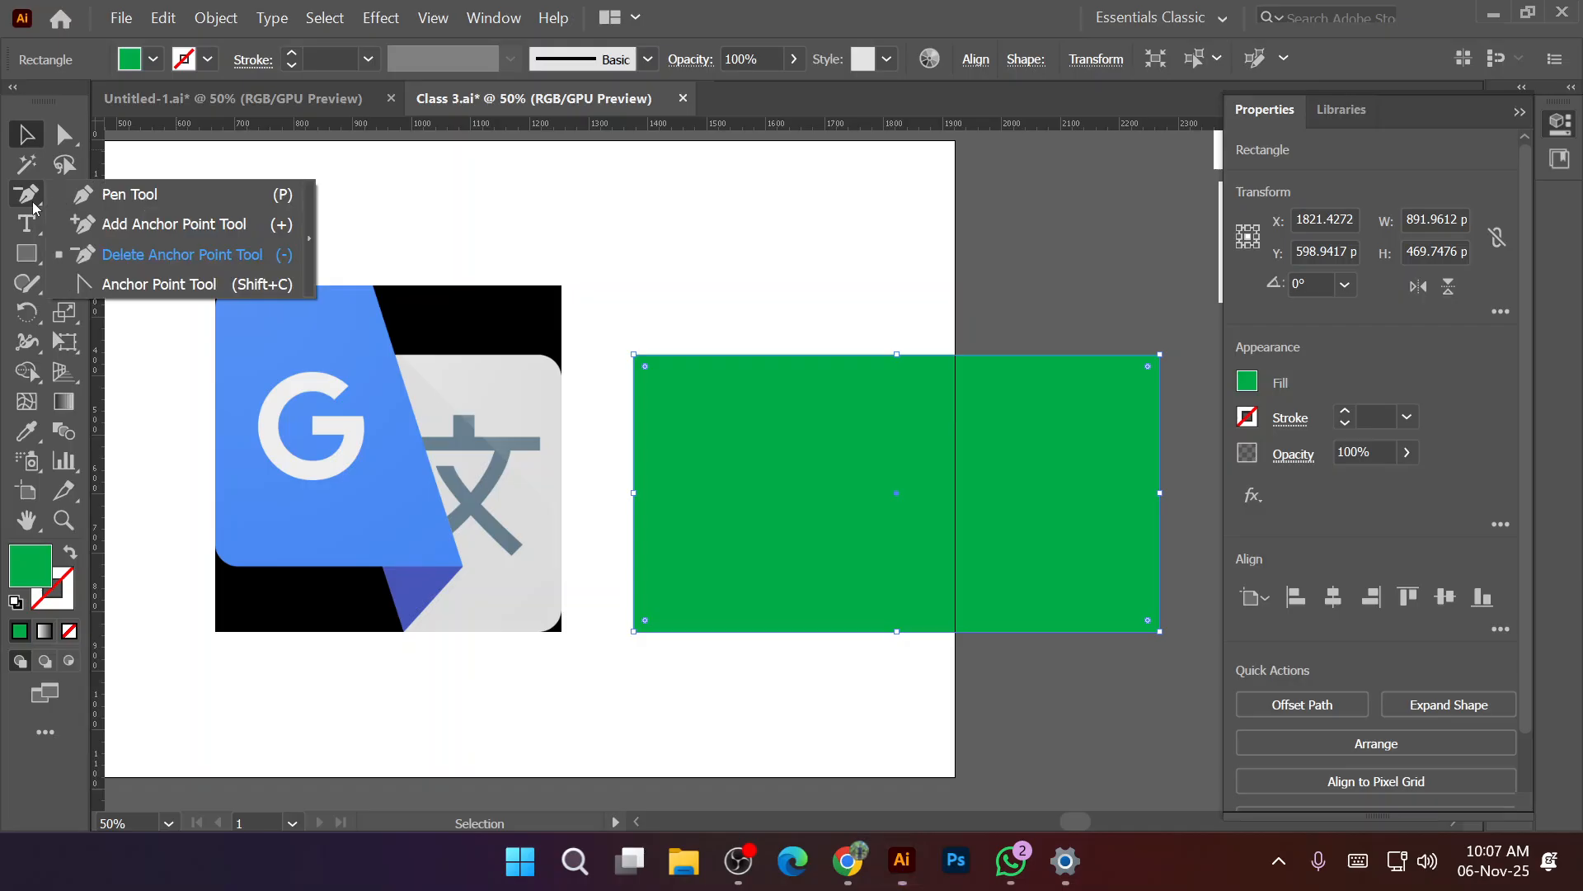
click(161, 225)
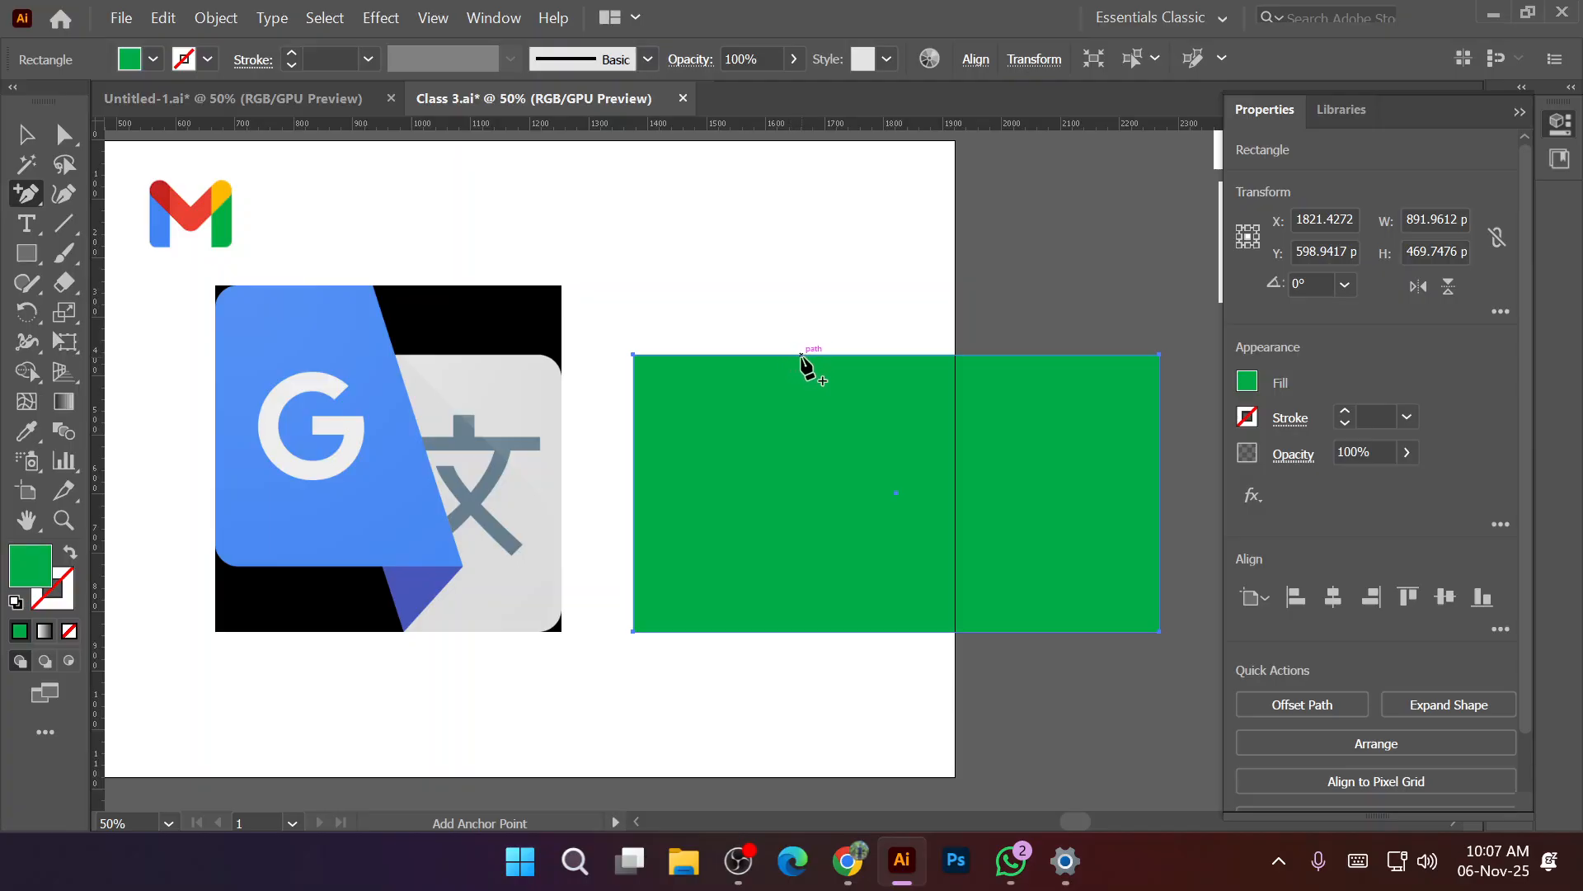
click(800, 355)
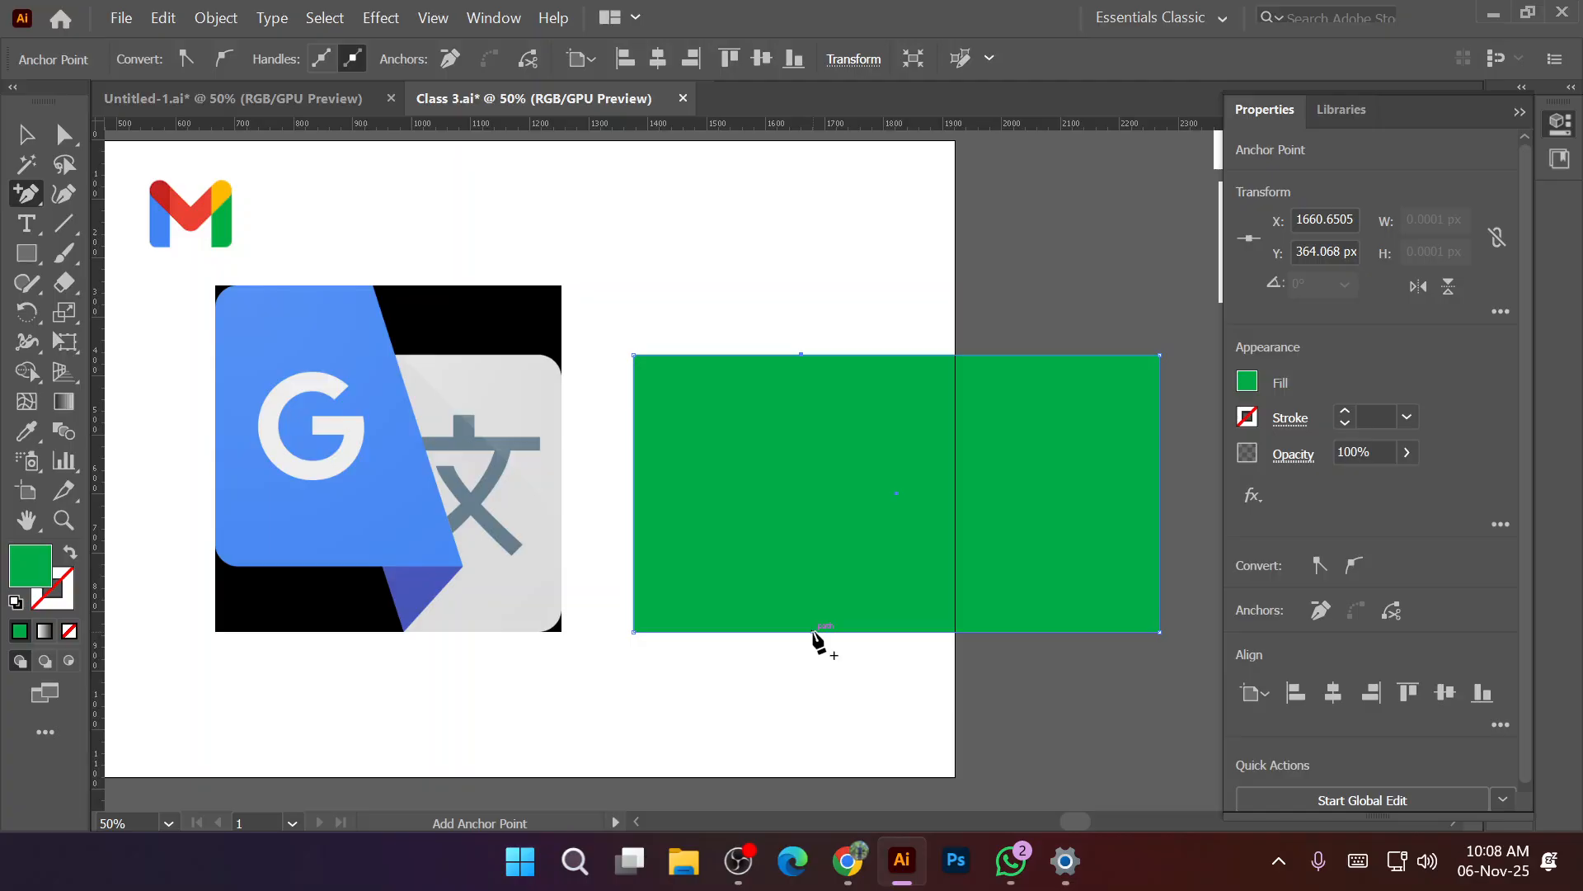
click(813, 632)
Try to move the rectangle's two left corners and the two added anchor points up 10 px, and undo it.
click(25, 134)
click(65, 133)
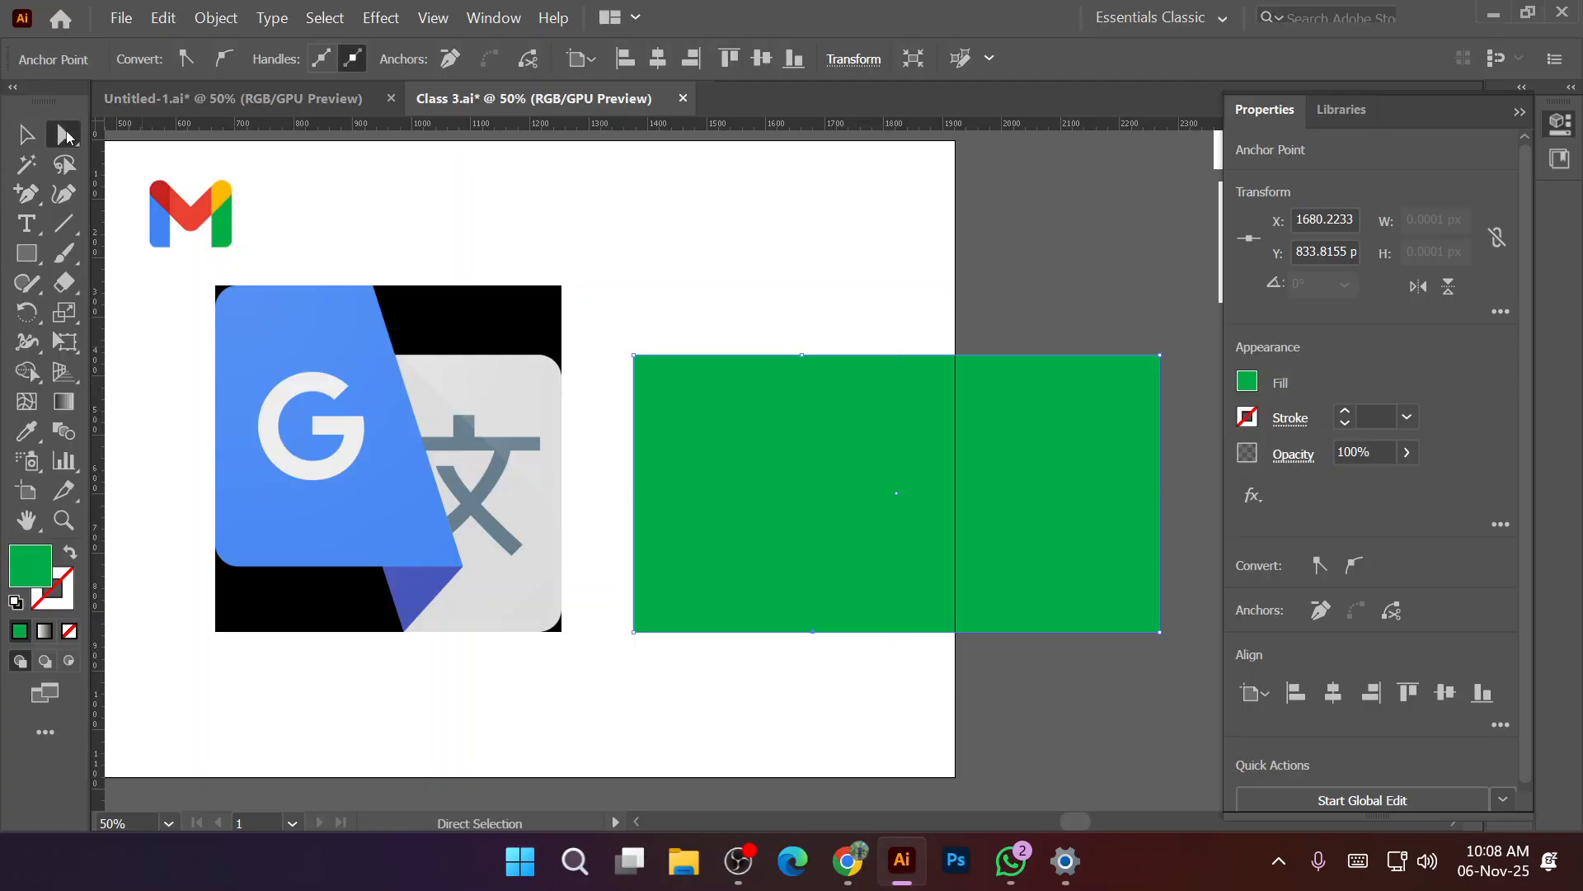
click(803, 355)
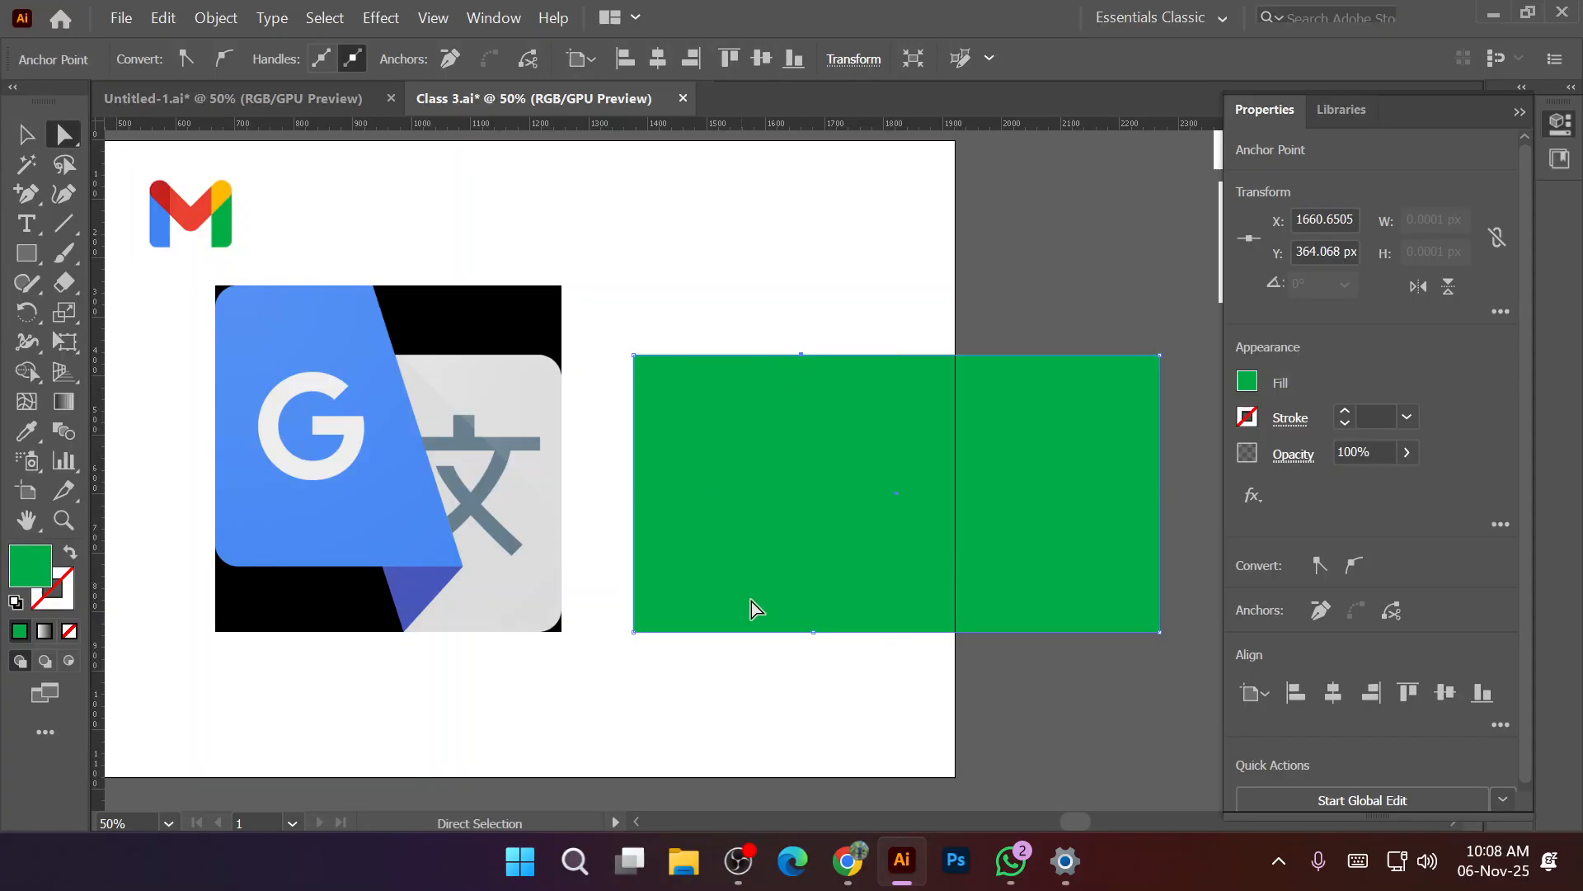
click(812, 631)
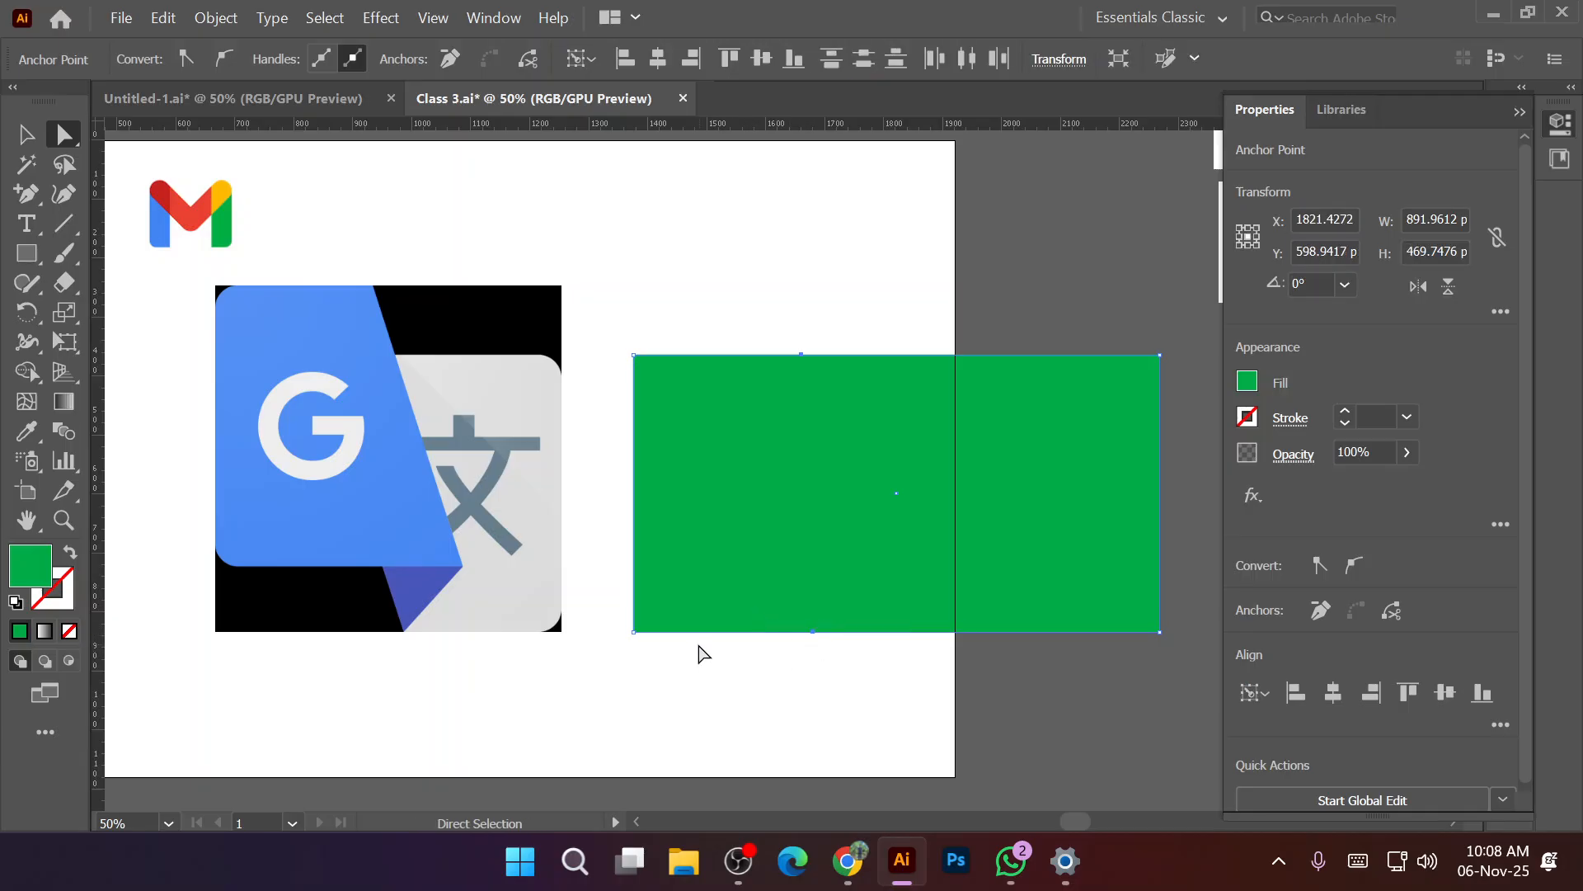
shift+click(633, 632)
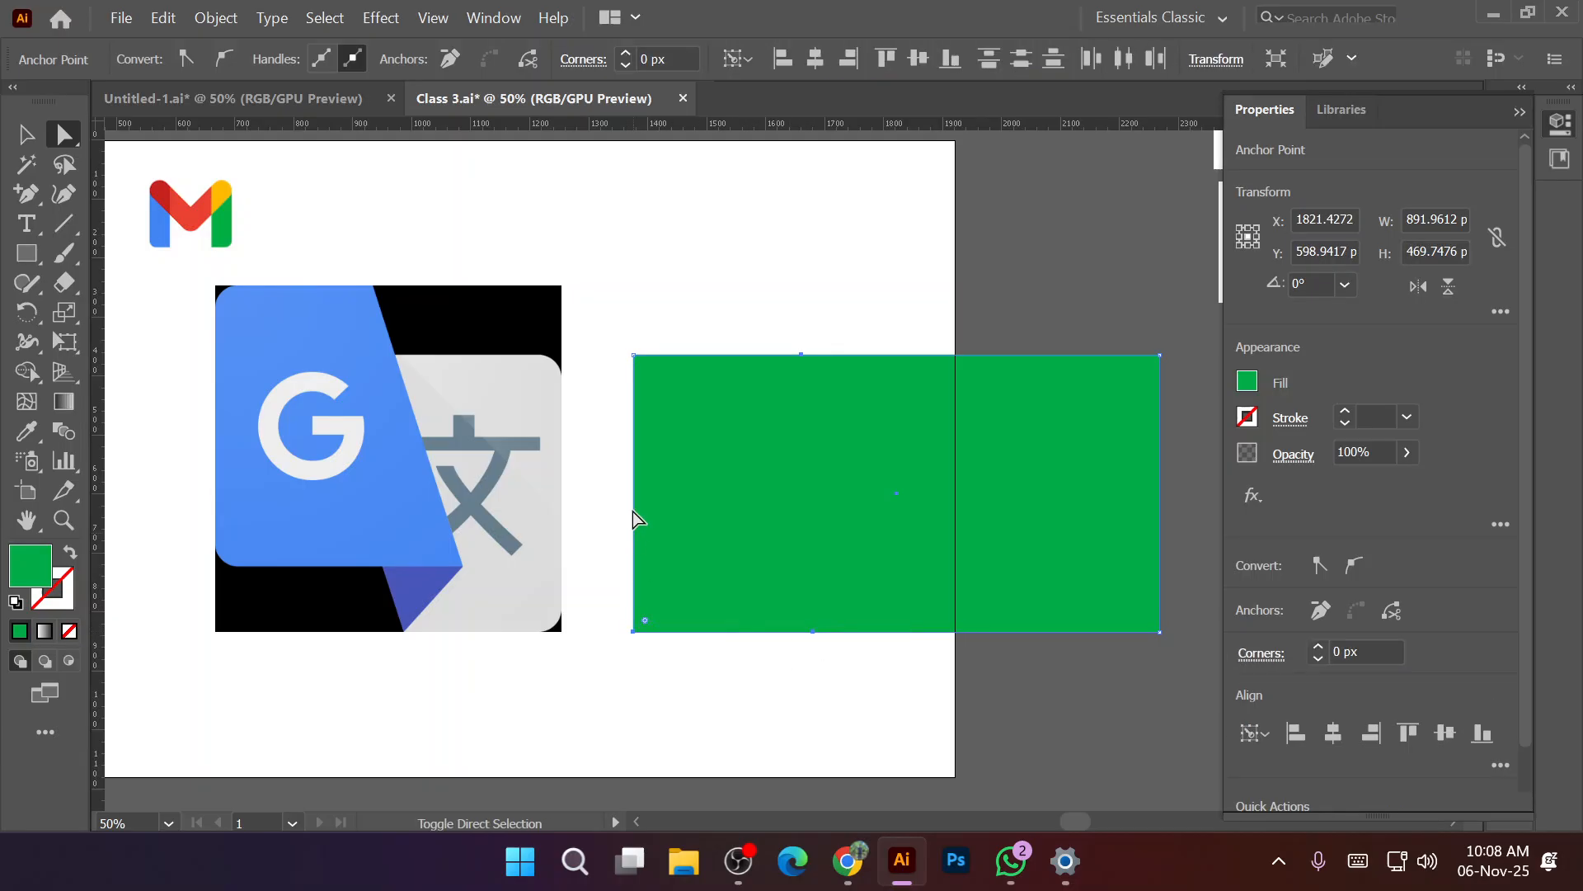
shift+click(634, 355)
key(shift+Up)
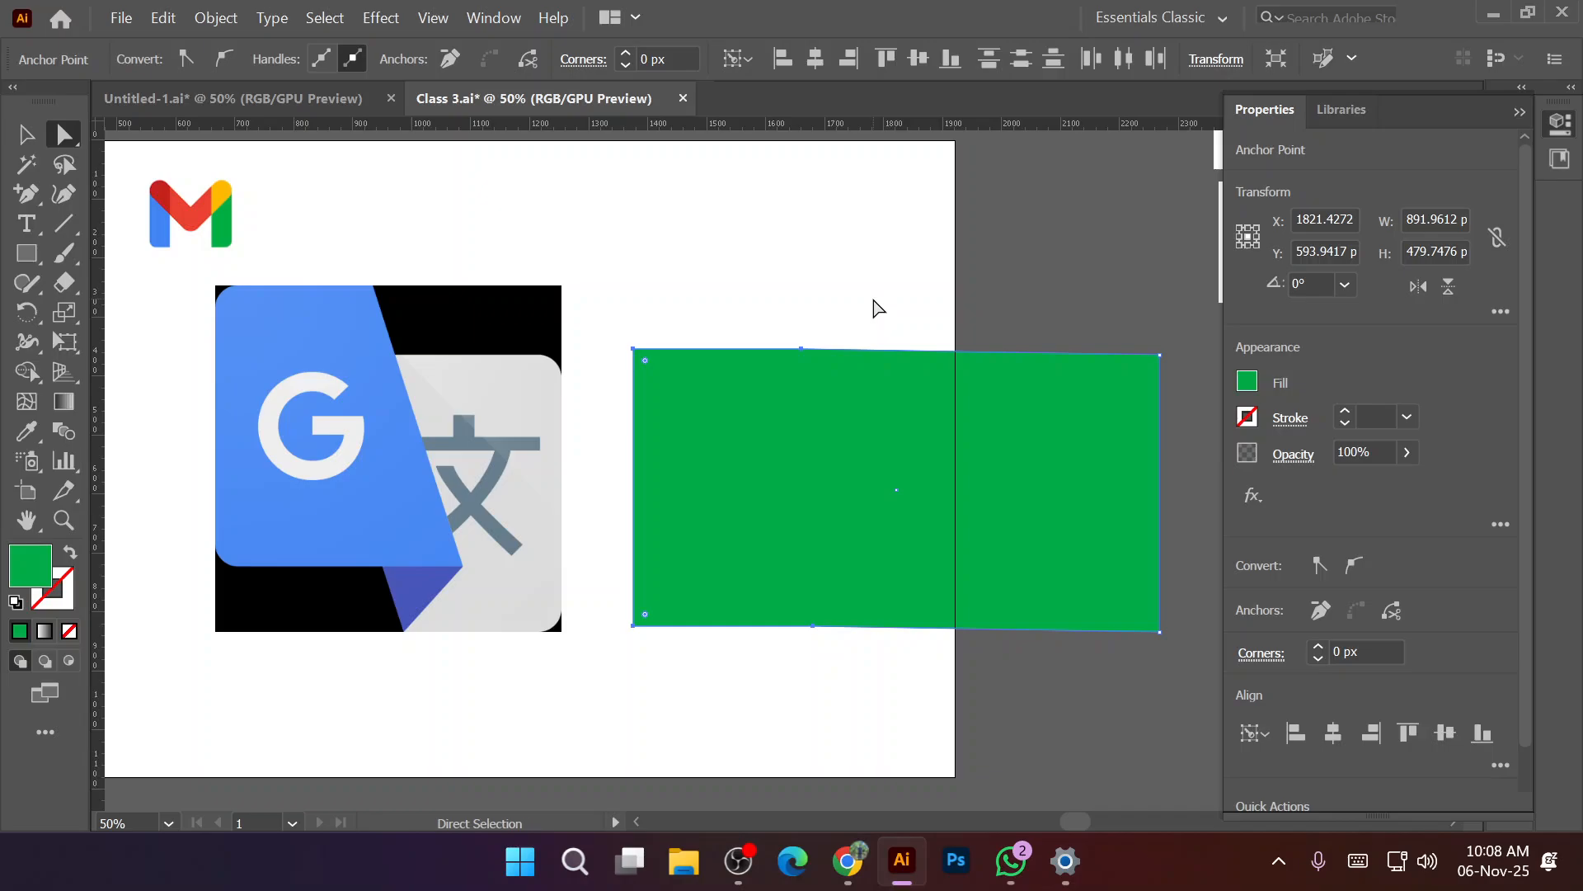
key(ctrl)
key(ctrl+z)
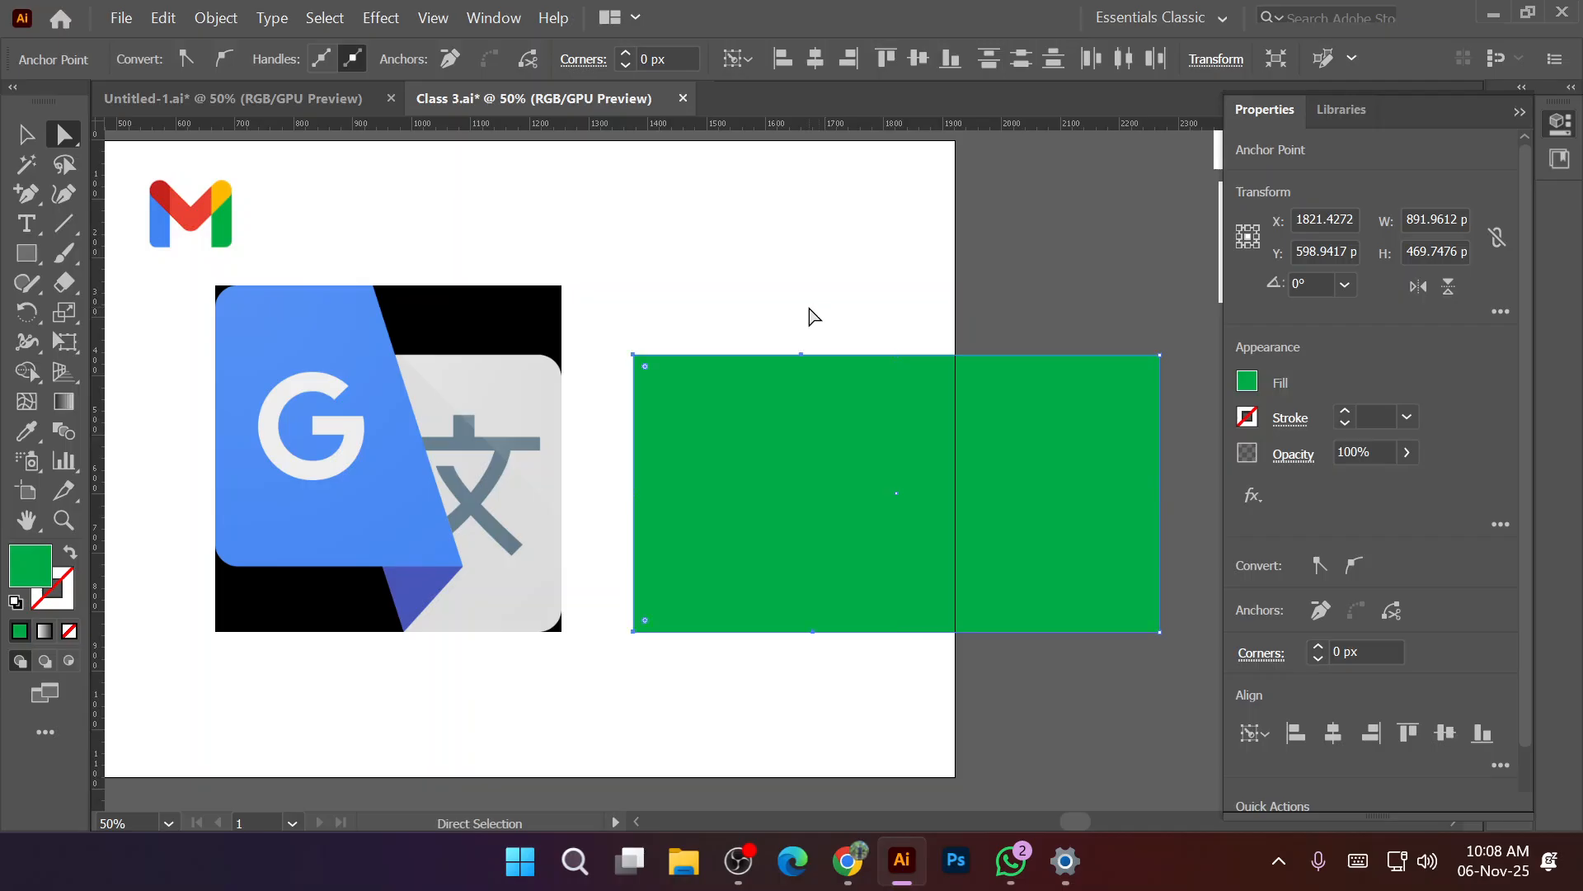
Add a second pair of anchor points on the rectangle's upper and lower edges, to the right of the first pair.
click(25, 197)
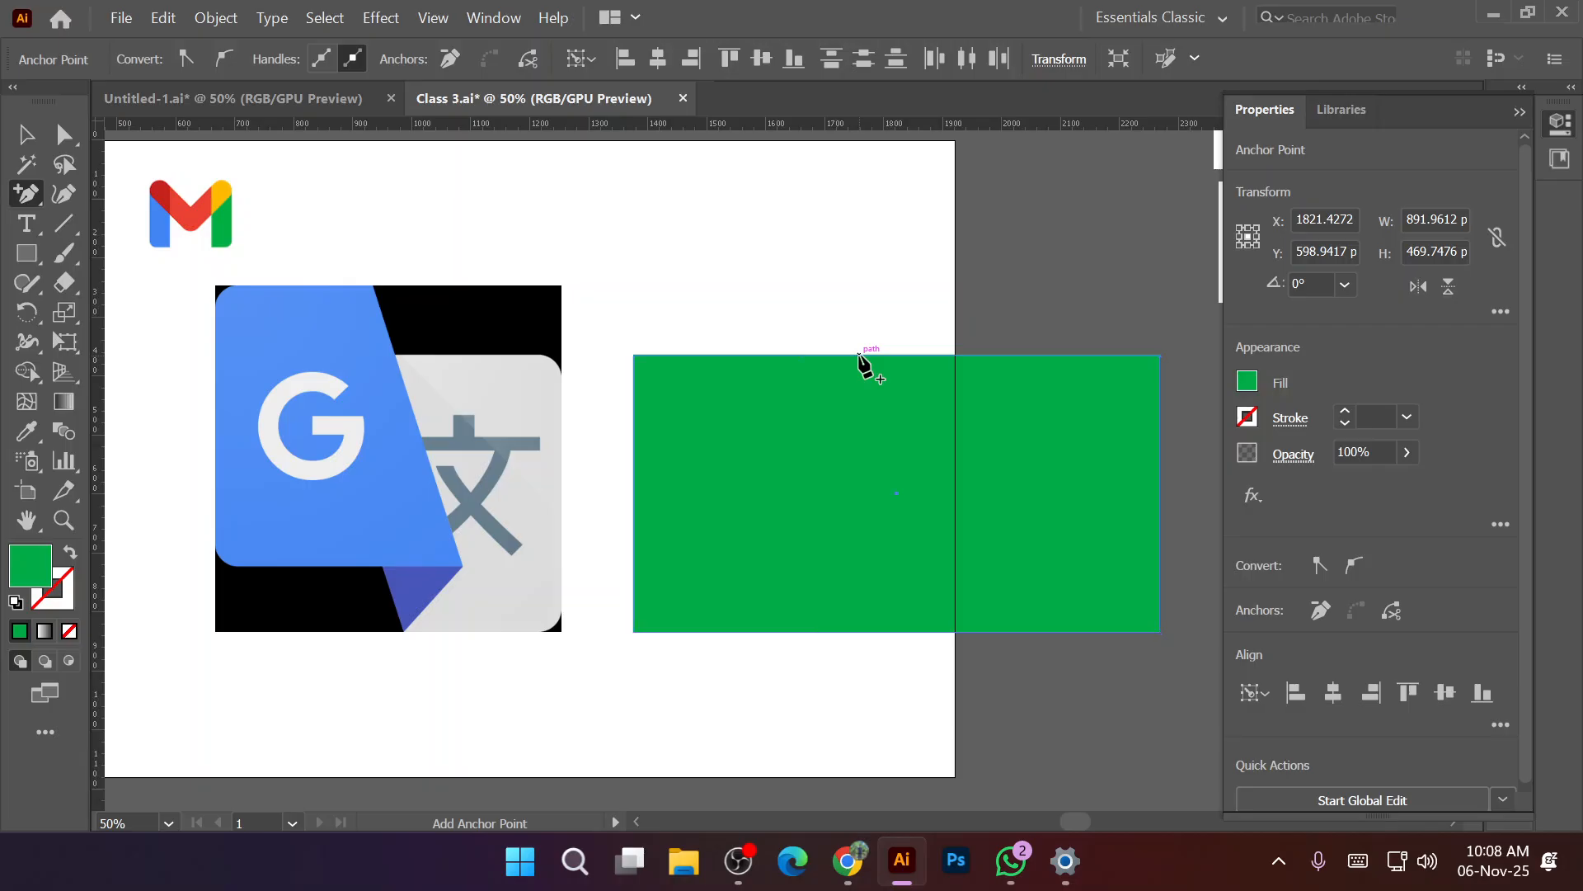
click(858, 354)
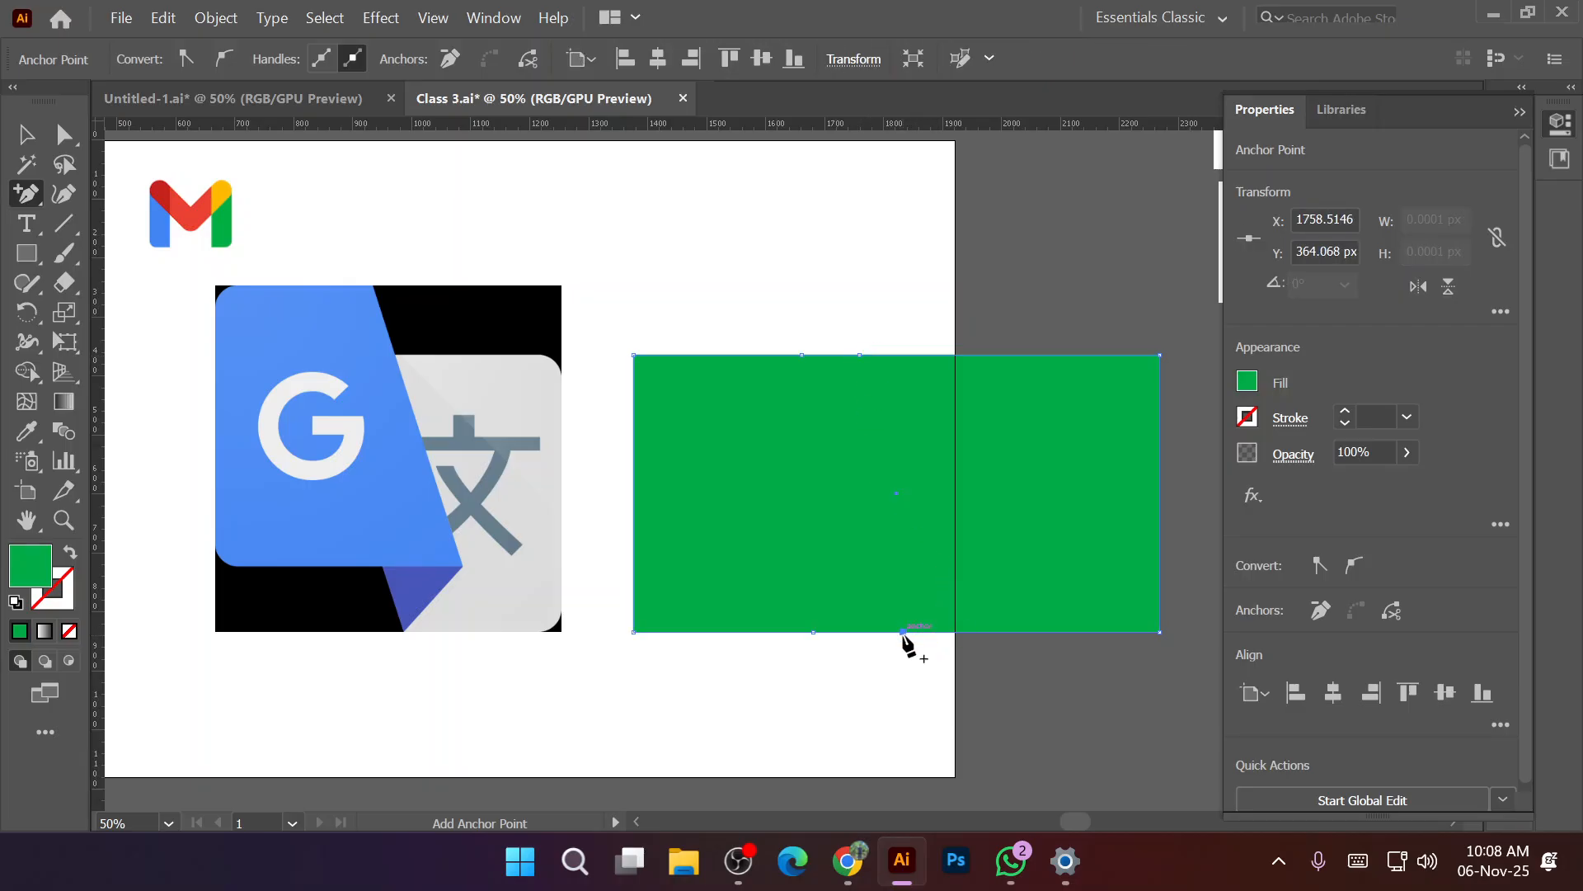
click(33, 138)
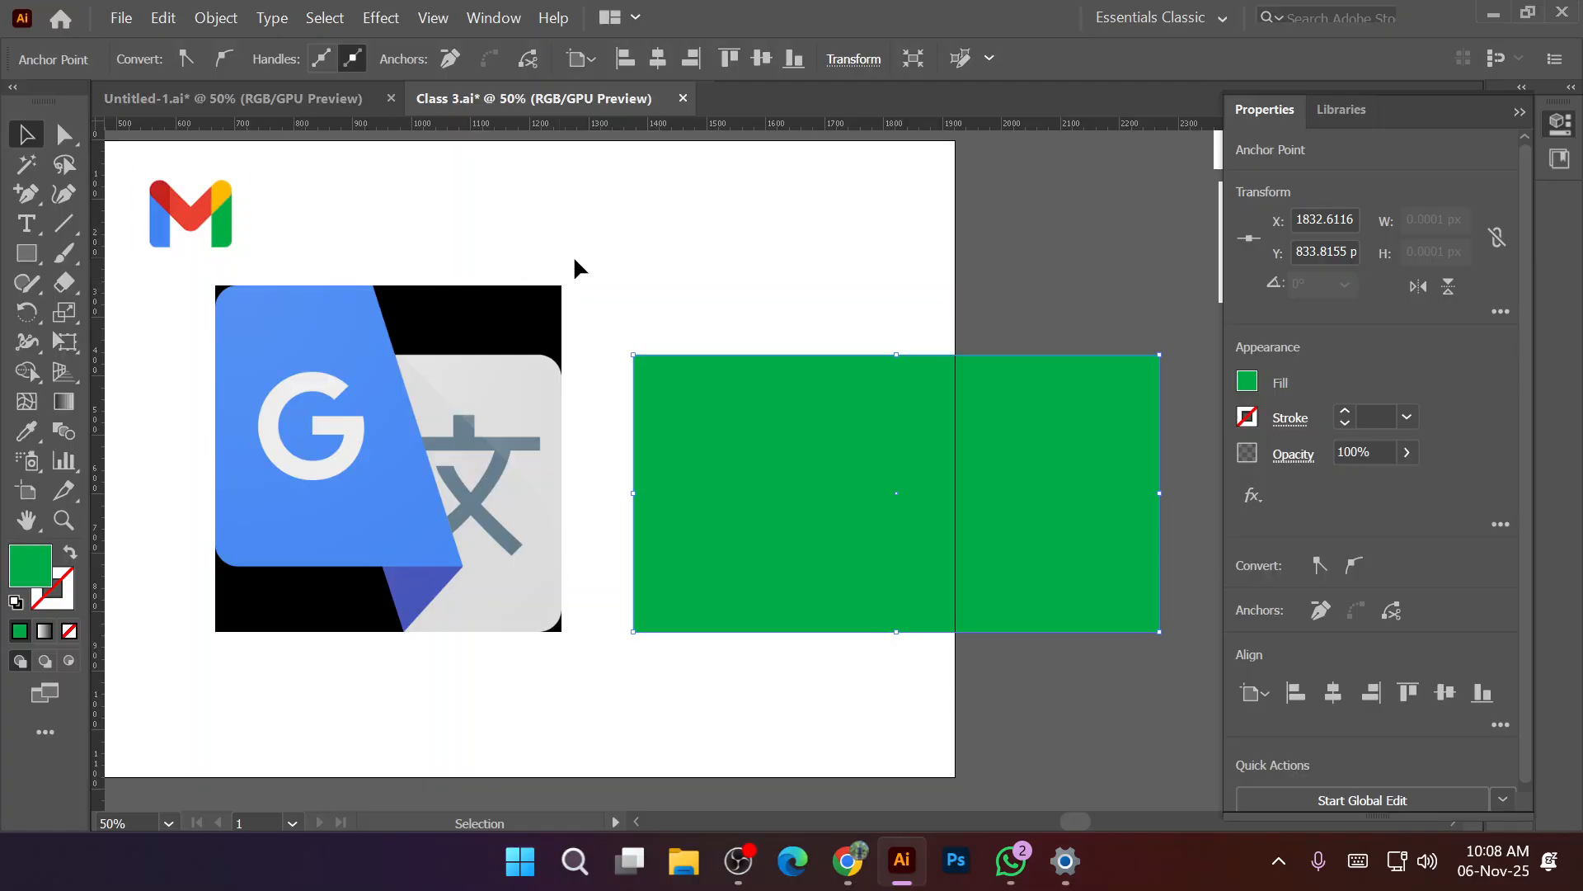
Select the four anchor points of the rectangle's left section and move them up 90 px.
click(64, 134)
drag(623, 313, 834, 709)
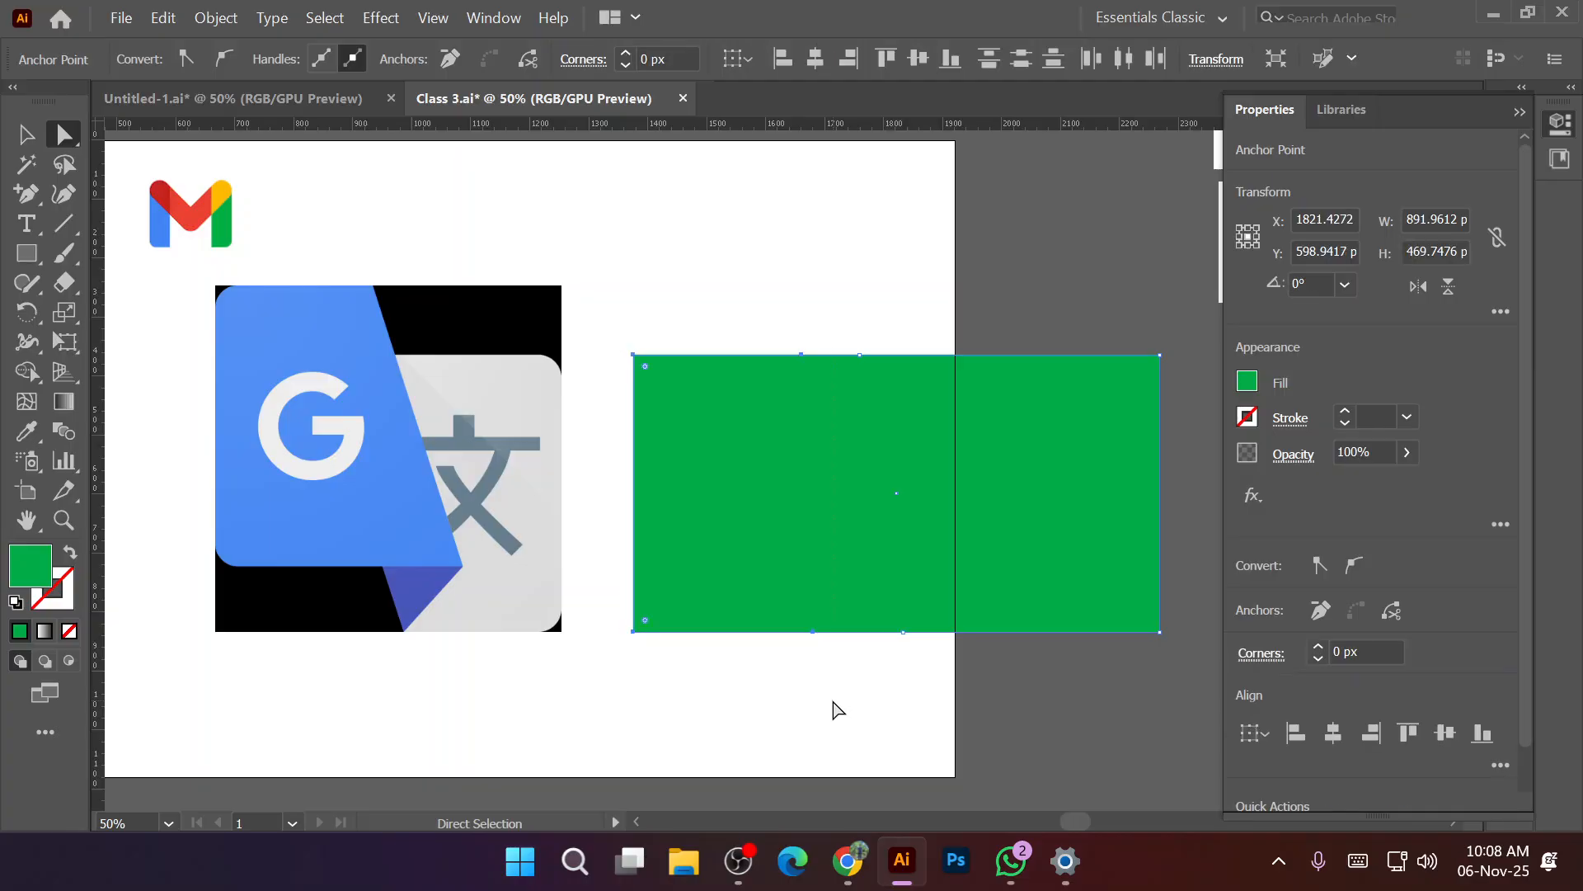
key(shift+Up)
key(shift+Up)
key(shift+Up)
key(shift+Up)
key(shift+Up)
key(shift+Up)
key(shift+Up)
key(shift+Up)
key(shift+Up)
key(shift+Up)
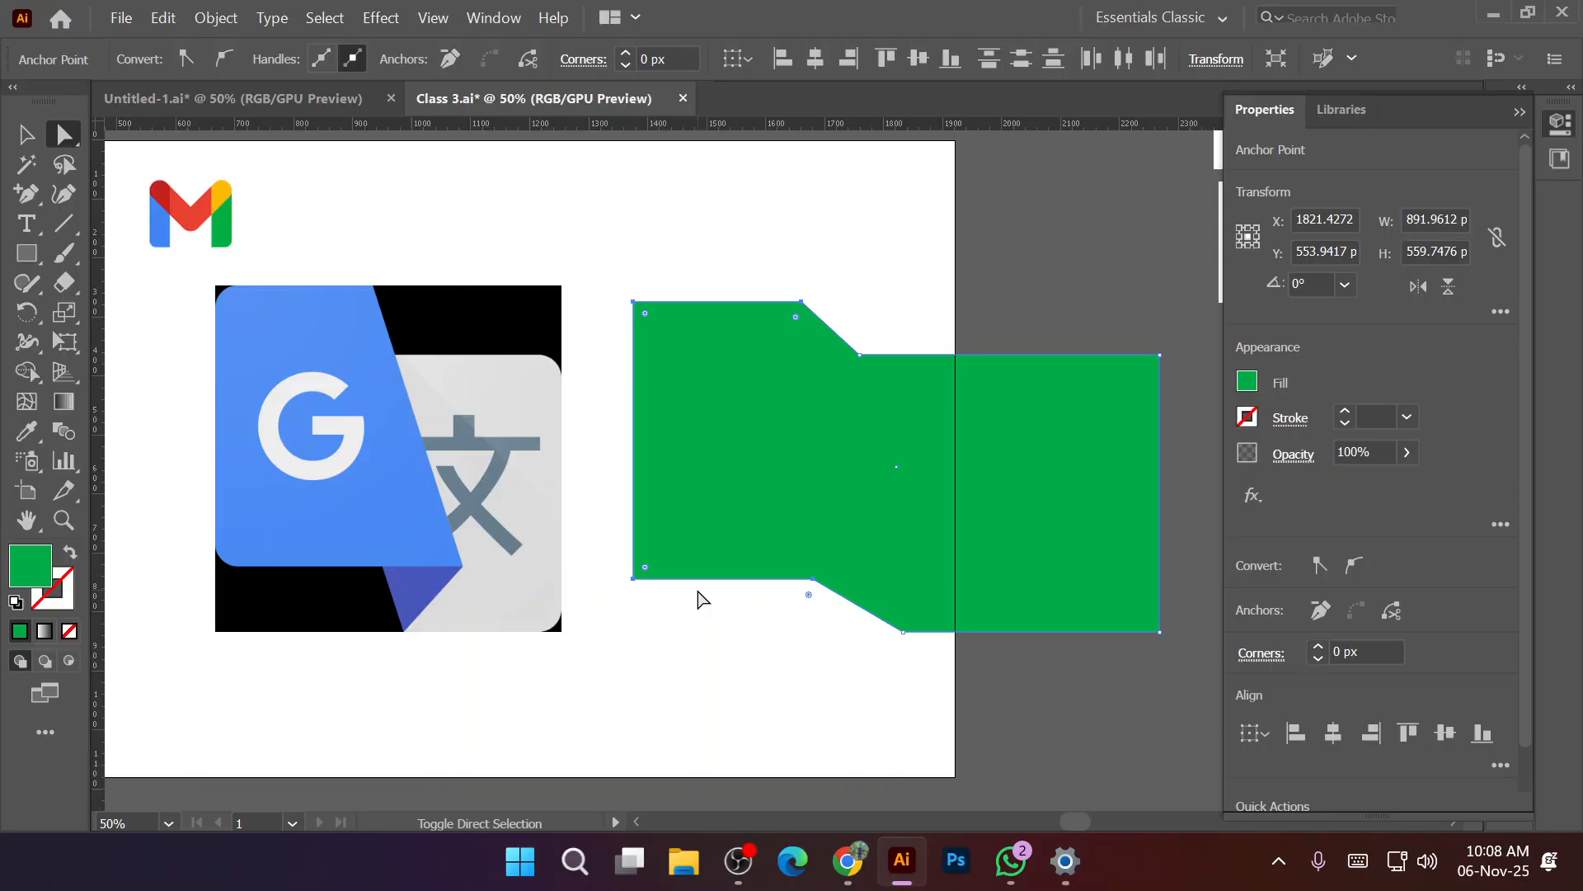
Shift the left section's four anchor points 50 px to the right and another 30 px up, and deselect the shape.
key(shift+Right)
key(shift+Right)
key(shift+Right)
key(shift+Right)
key(shift+Right)
key(shift+Right)
key(shift+Right)
key(shift+Right)
key(shift+Right)
key(shift+Right)
key(shift+Right)
key(shift+Right)
key(shift+Right)
key(shift+Right)
key(shift+Right)
key(shift+Right)
key(shift+Right)
key(shift+Right)
key(shift+Right)
key(shift+Right)
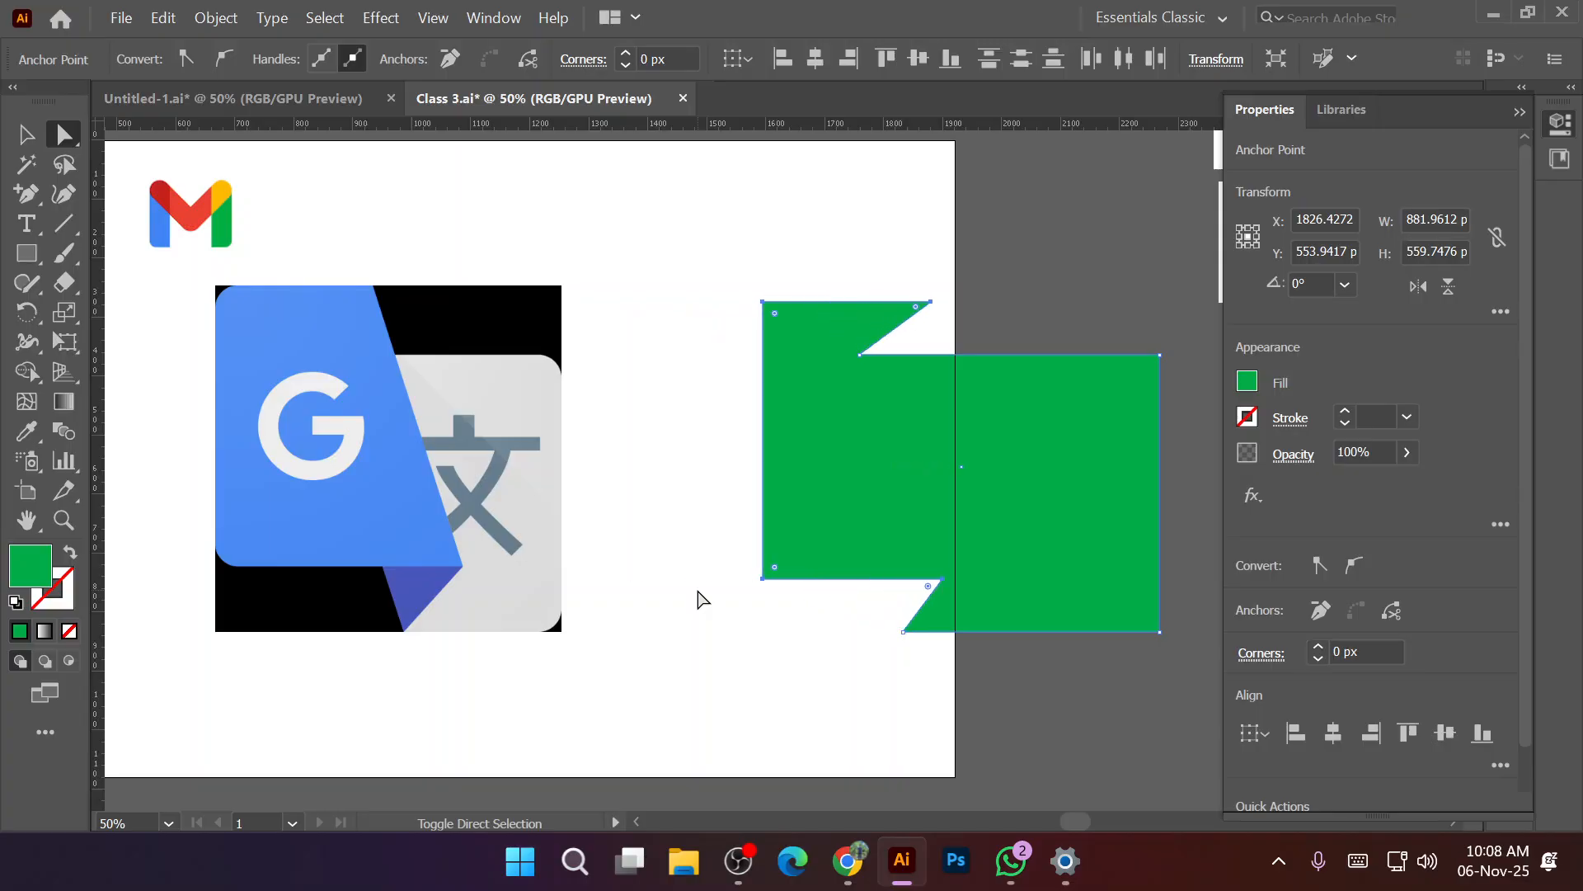
key(shift+Left)
key(shift+Left)
key(shift+Left)
key(shift+Left)
key(shift+Left)
key(shift+Left)
key(shift+Left)
key(shift+Left)
key(shift+Left)
key(shift+Left)
key(shift+Left)
key(shift+Left)
key(shift+Left)
key(shift+Left)
key(shift+Left)
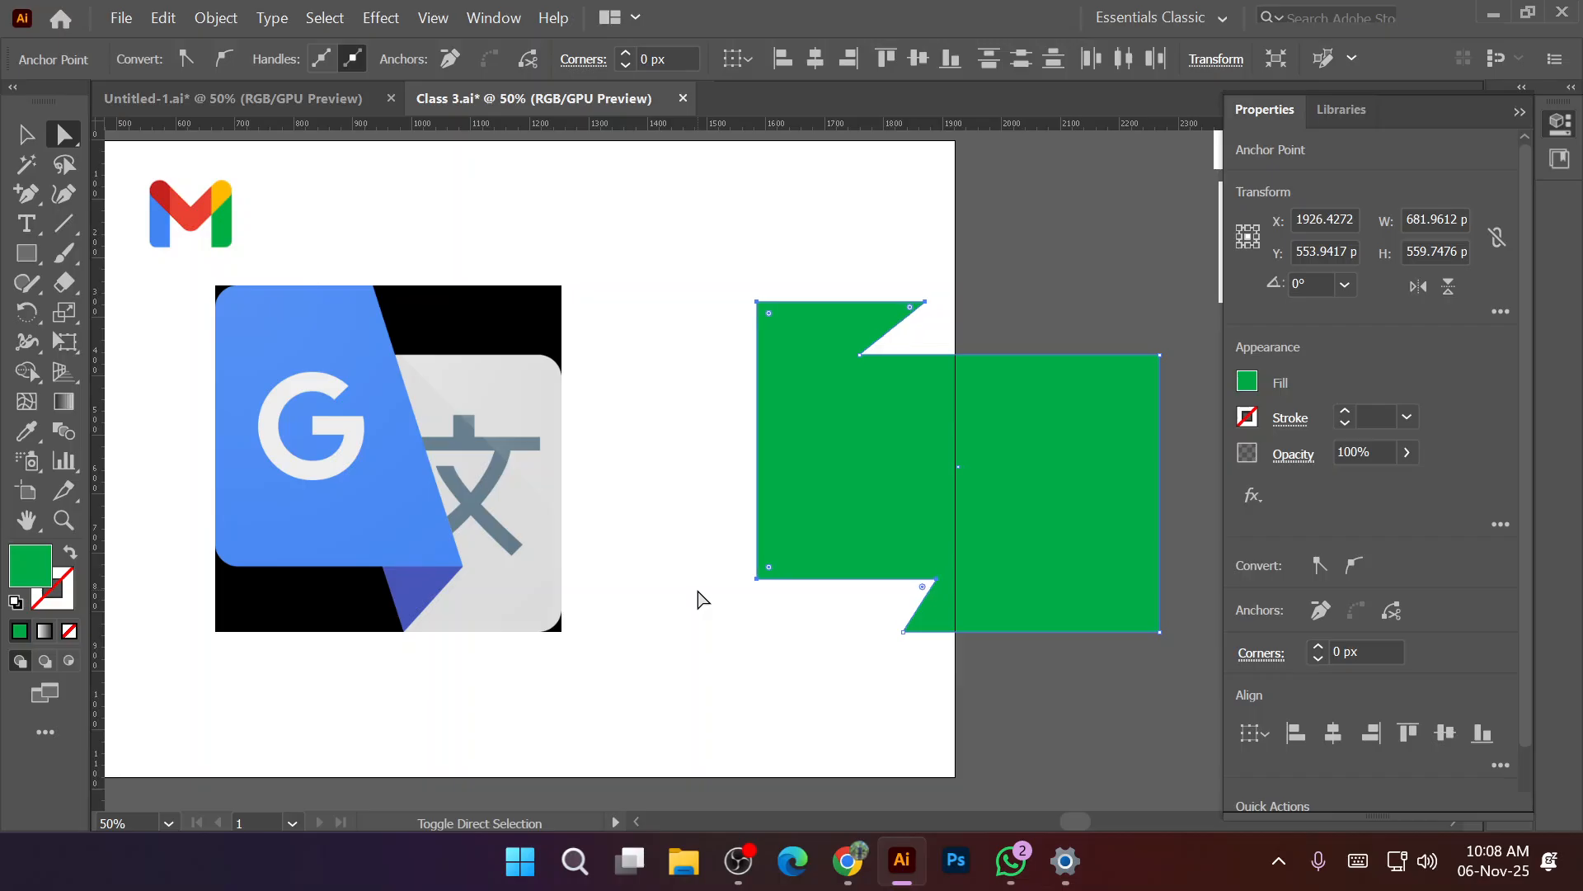
key(shift+Left)
key(shift+Left)
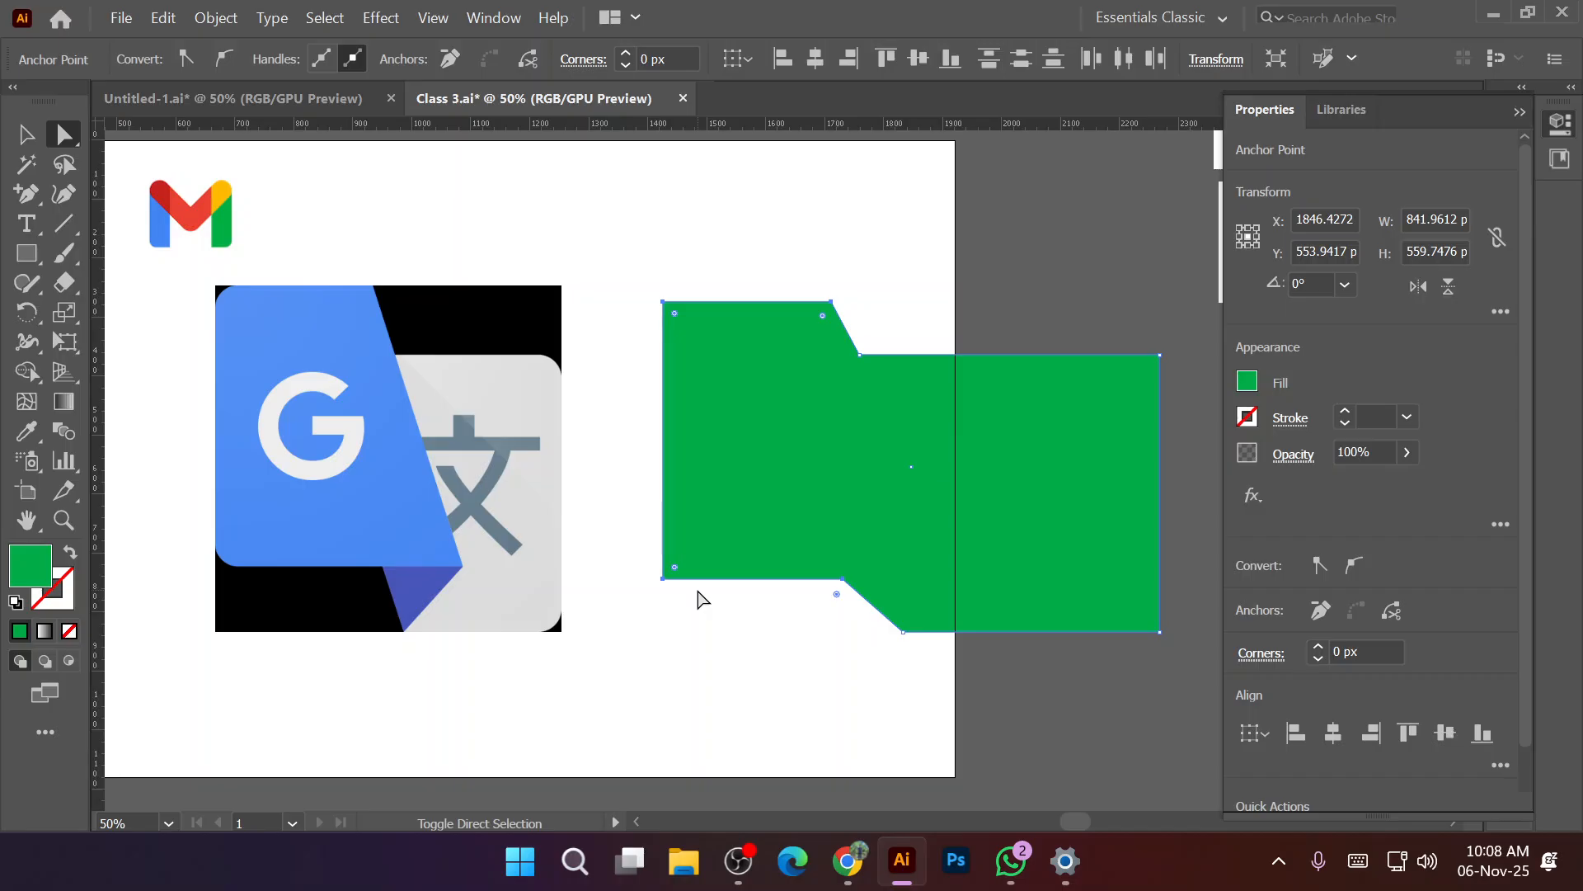
key(shift+Right)
key(shift+Left)
key(shift+Up)
key(shift+Up)
key(shift+Up)
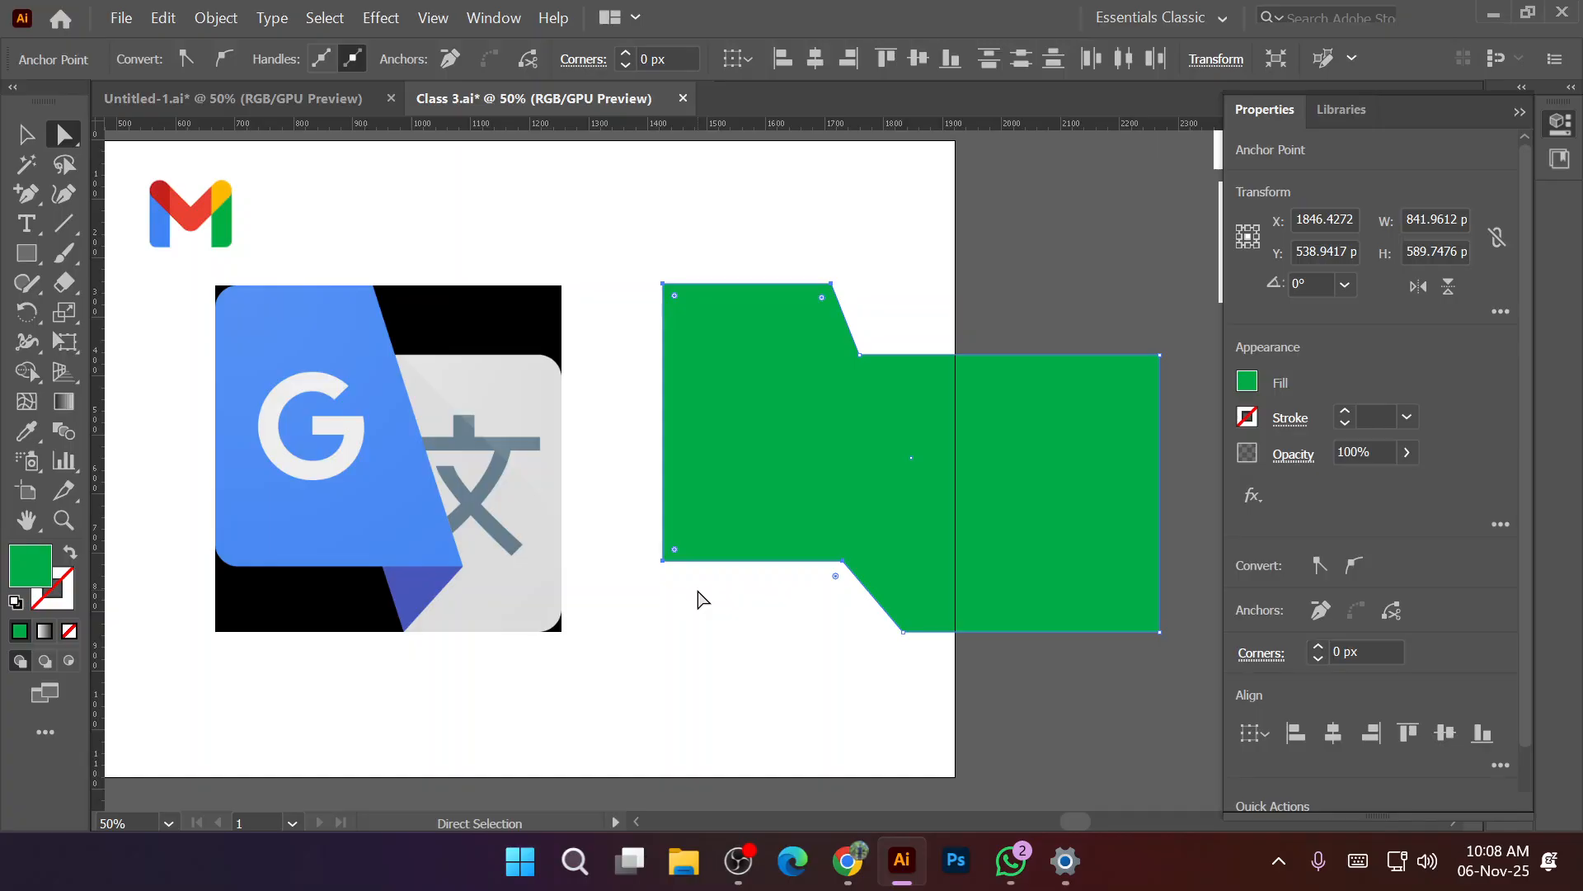
click(693, 615)
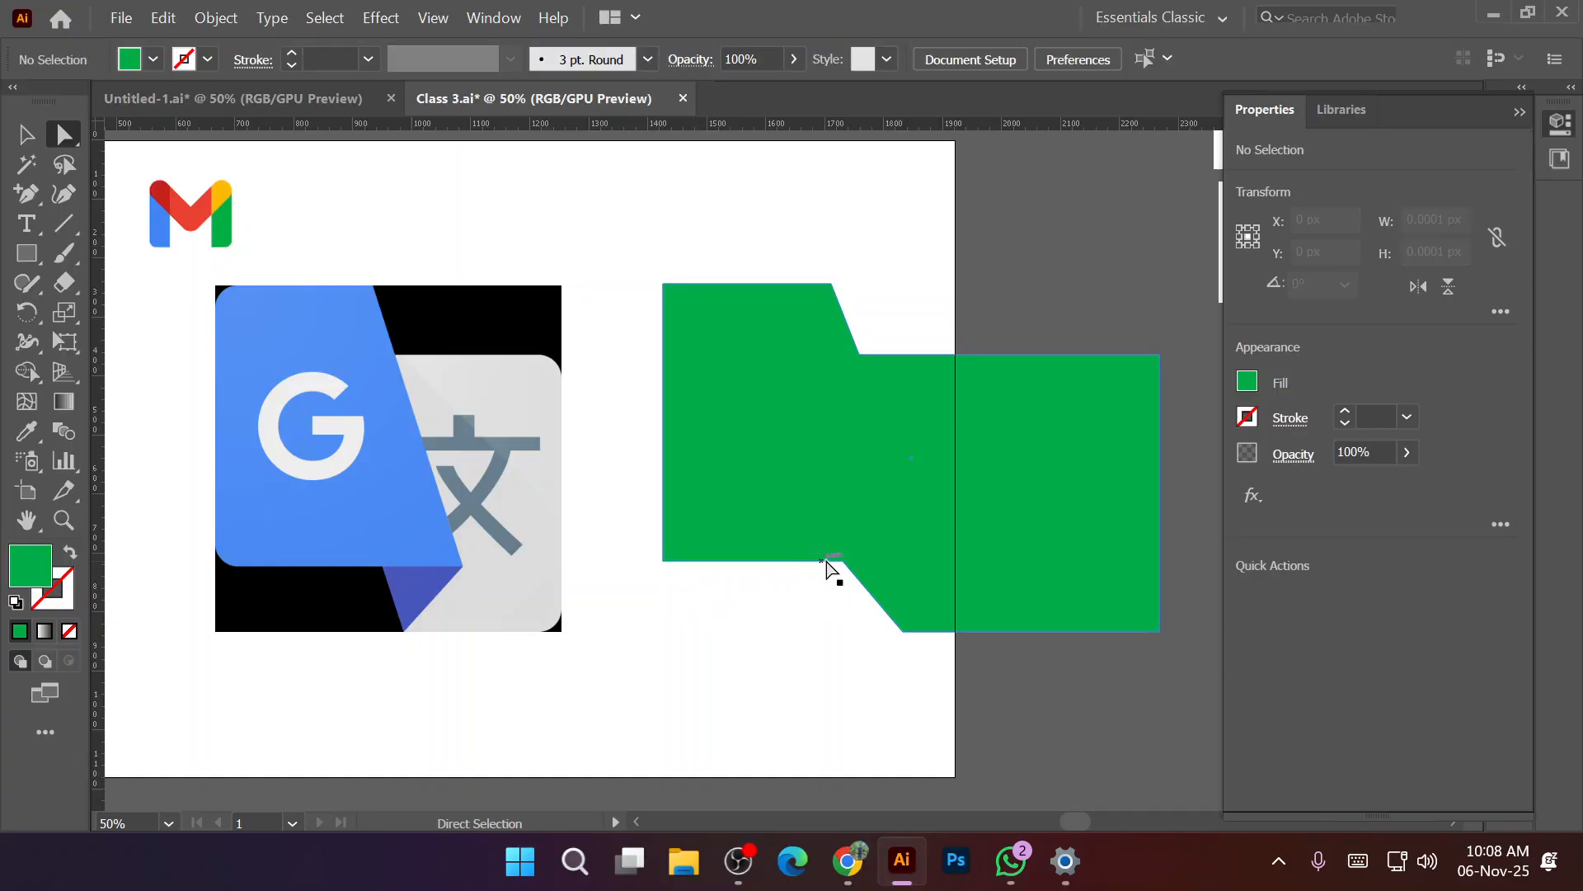
Move the inner anchor point on the left section's lower edge 180 px to the right to form a fold.
click(844, 563)
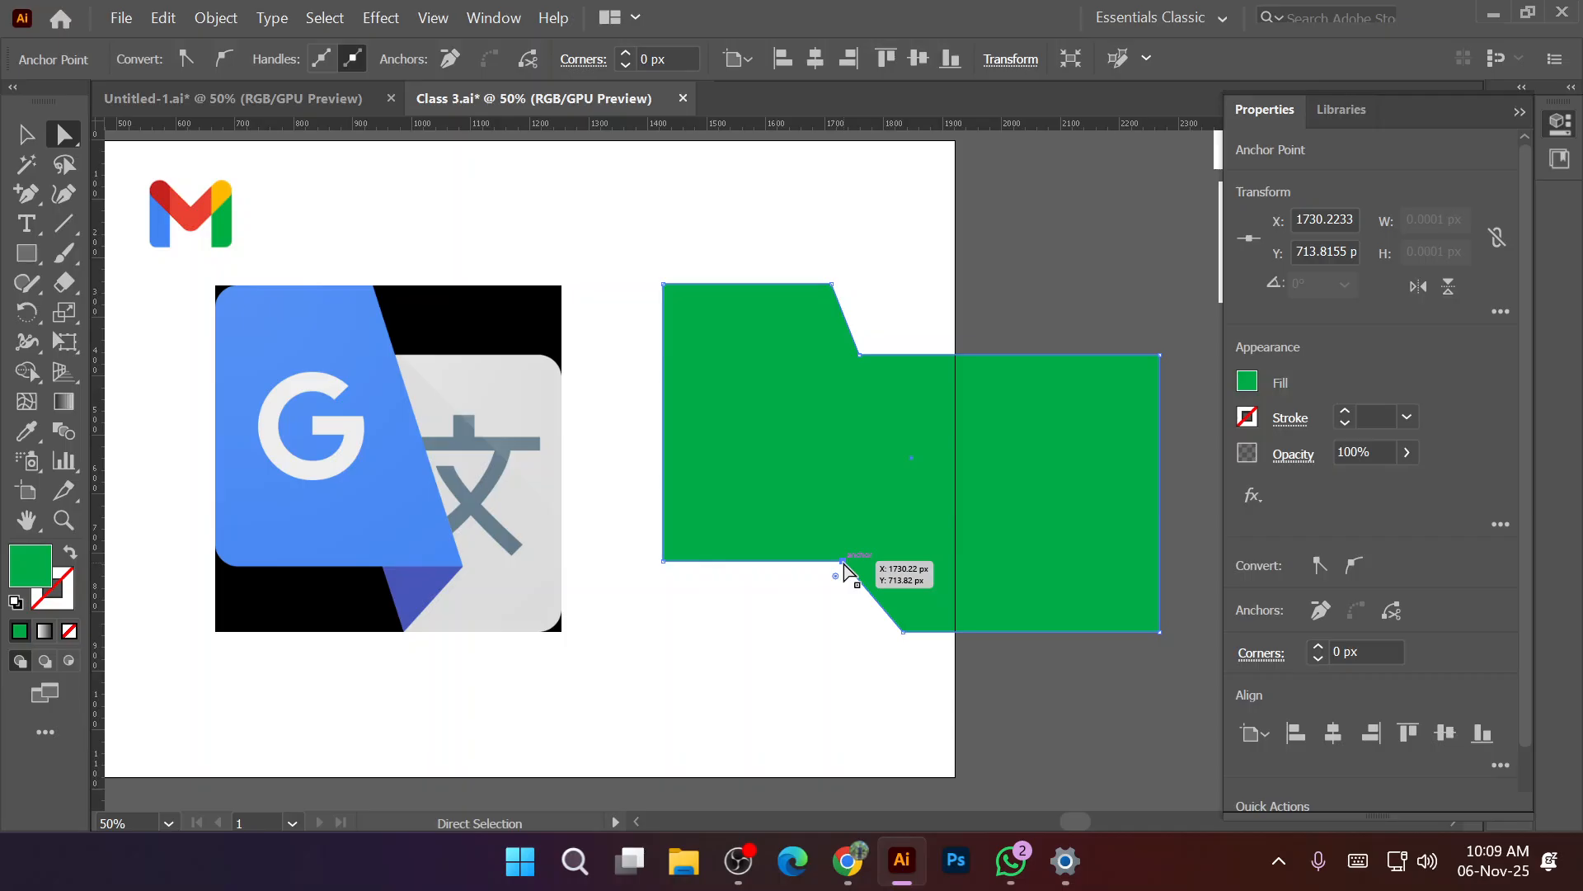
key(shift+Right)
key(shift+Right)
key(shift+Right)
key(shift+Right)
key(shift+Right)
key(shift+Right)
key(shift+Right)
key(shift+Right)
key(shift+Right)
key(shift+Right)
key(shift+Right)
key(shift+Right)
key(shift+Right)
key(shift+Right)
key(shift+Right)
key(shift+Right)
key(shift+Right)
key(shift+Right)
key(shift+Right)
key(shift+Right)
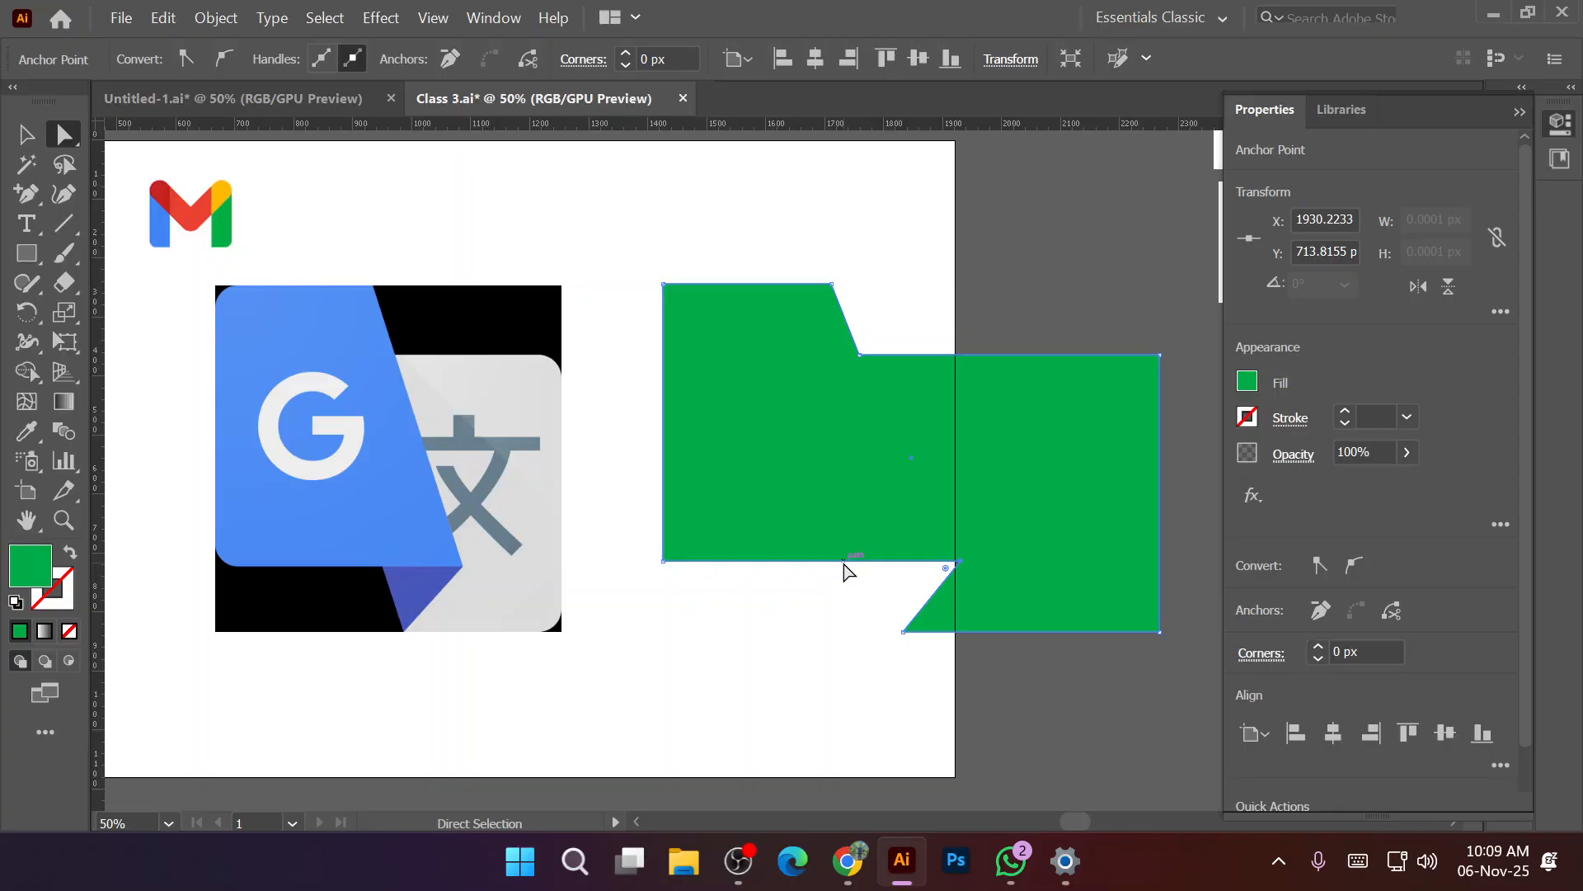
key(shift+Left)
key(shift+Left)
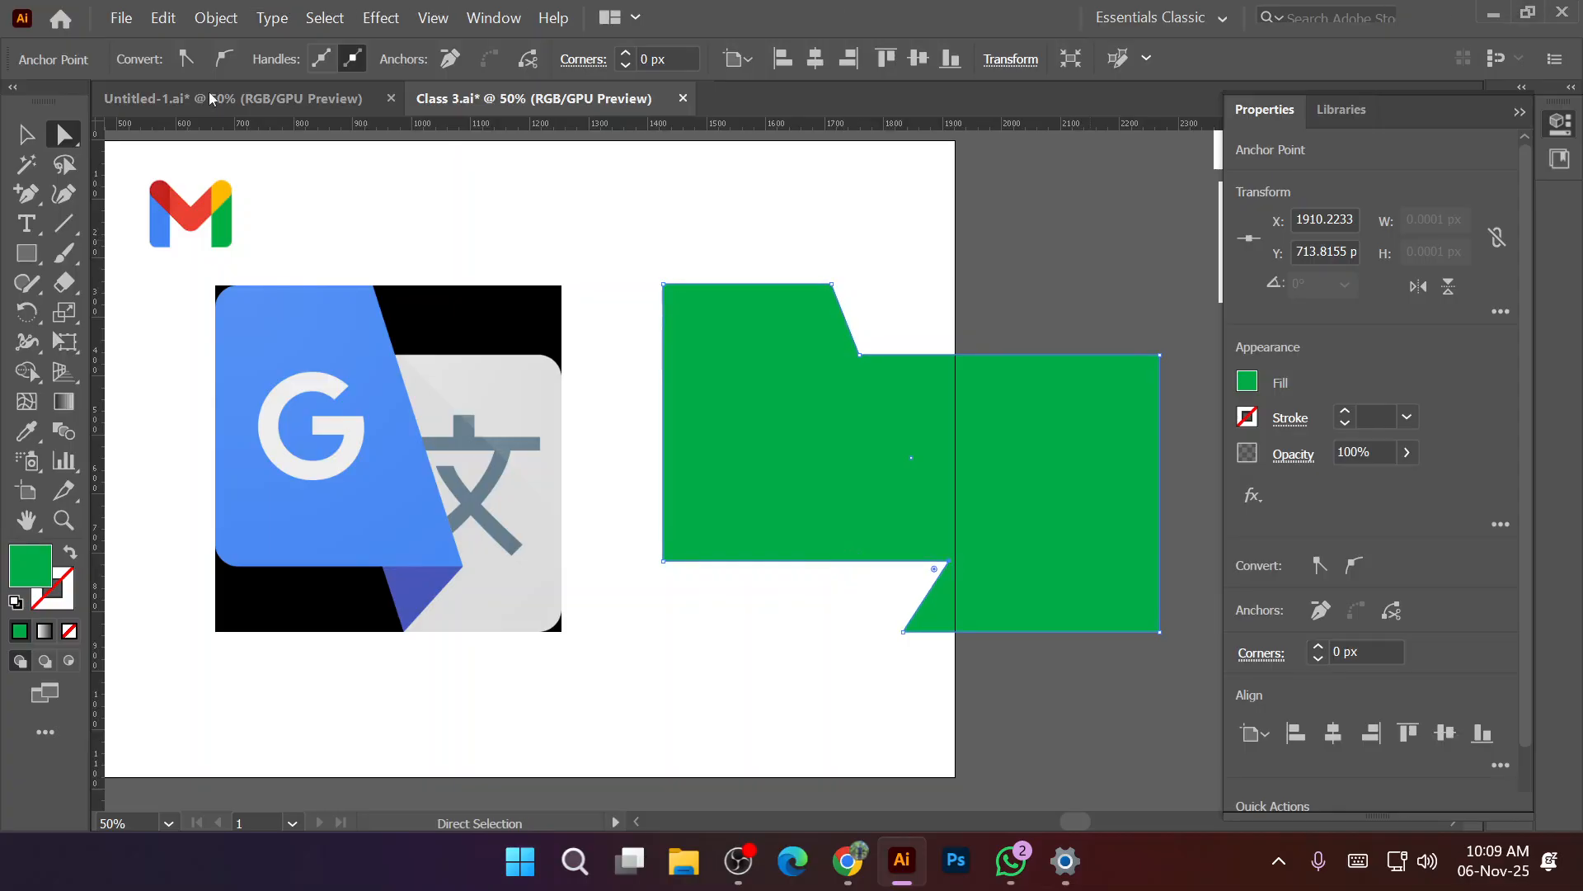
Delete the whole green shape beside the Translate logo reference.
click(26, 133)
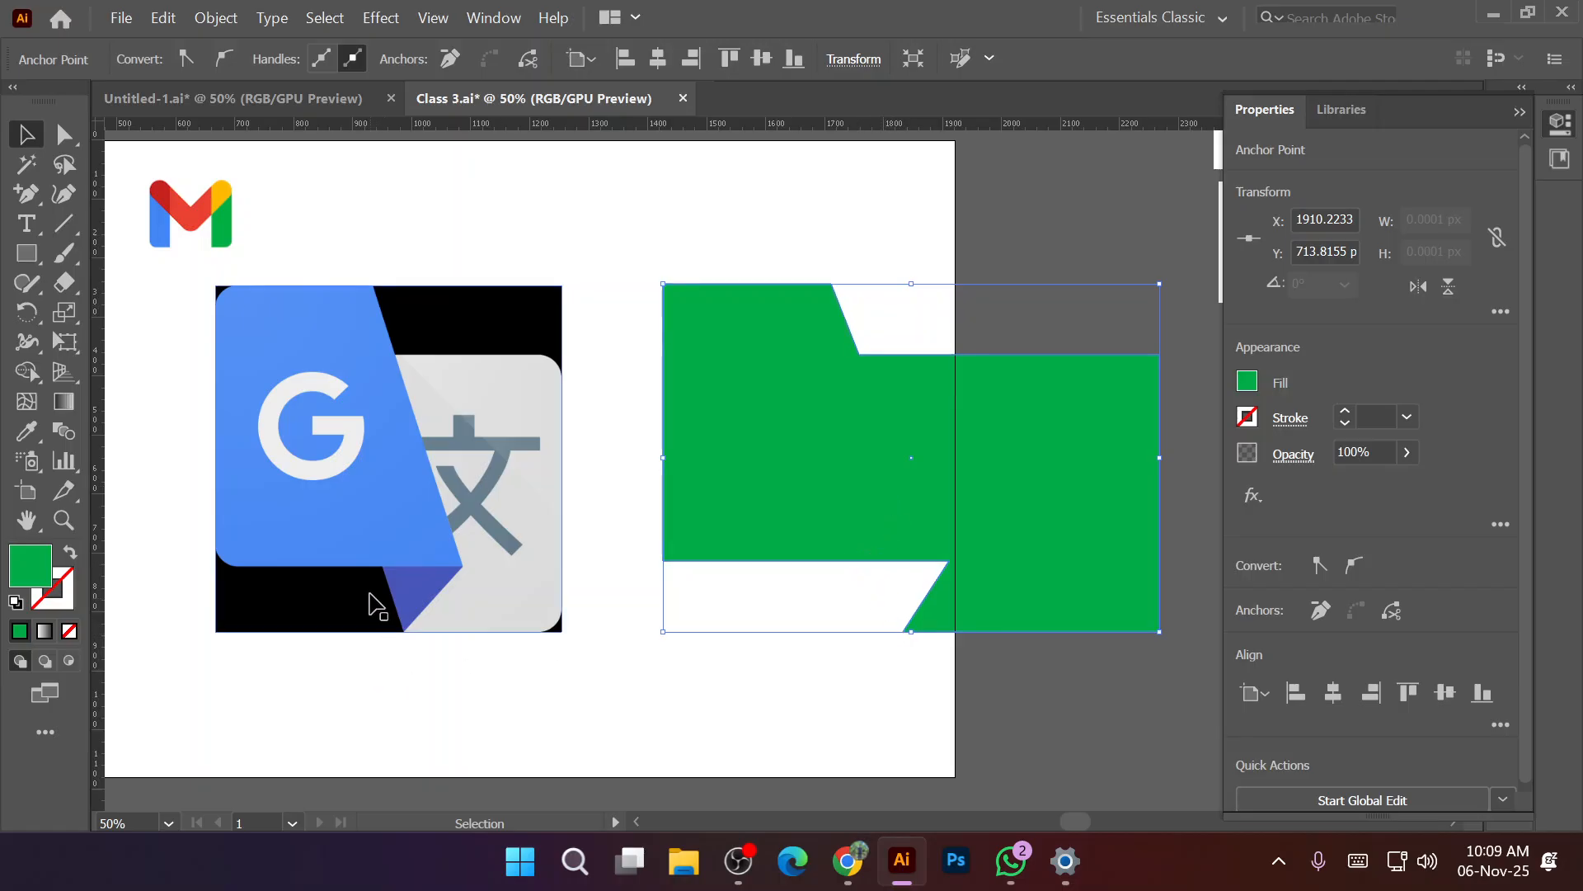
key(Delete)
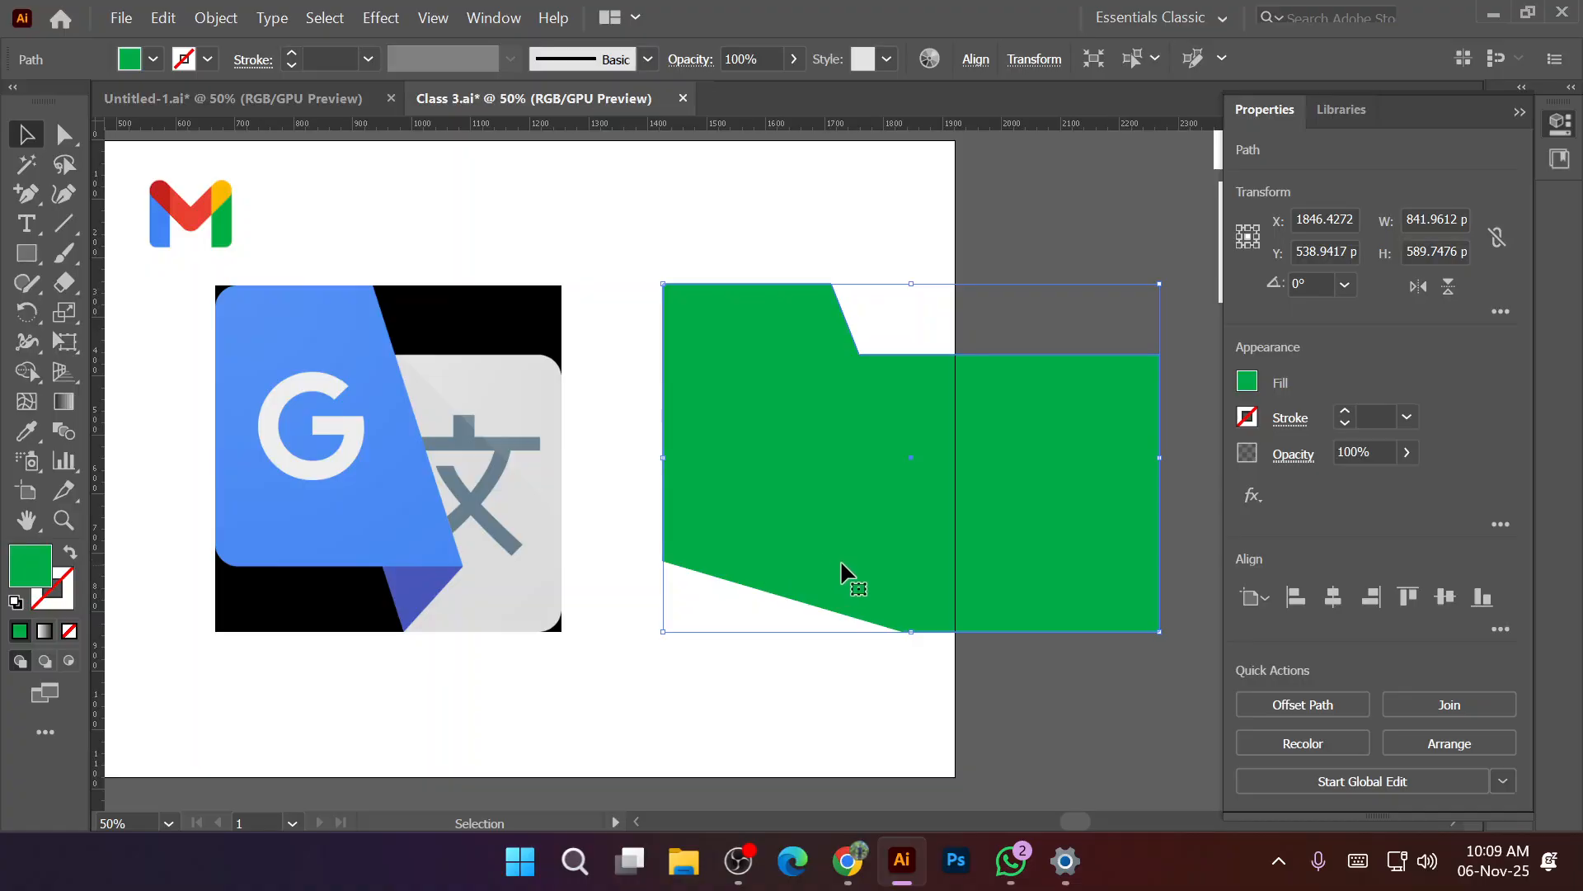
key(Delete)
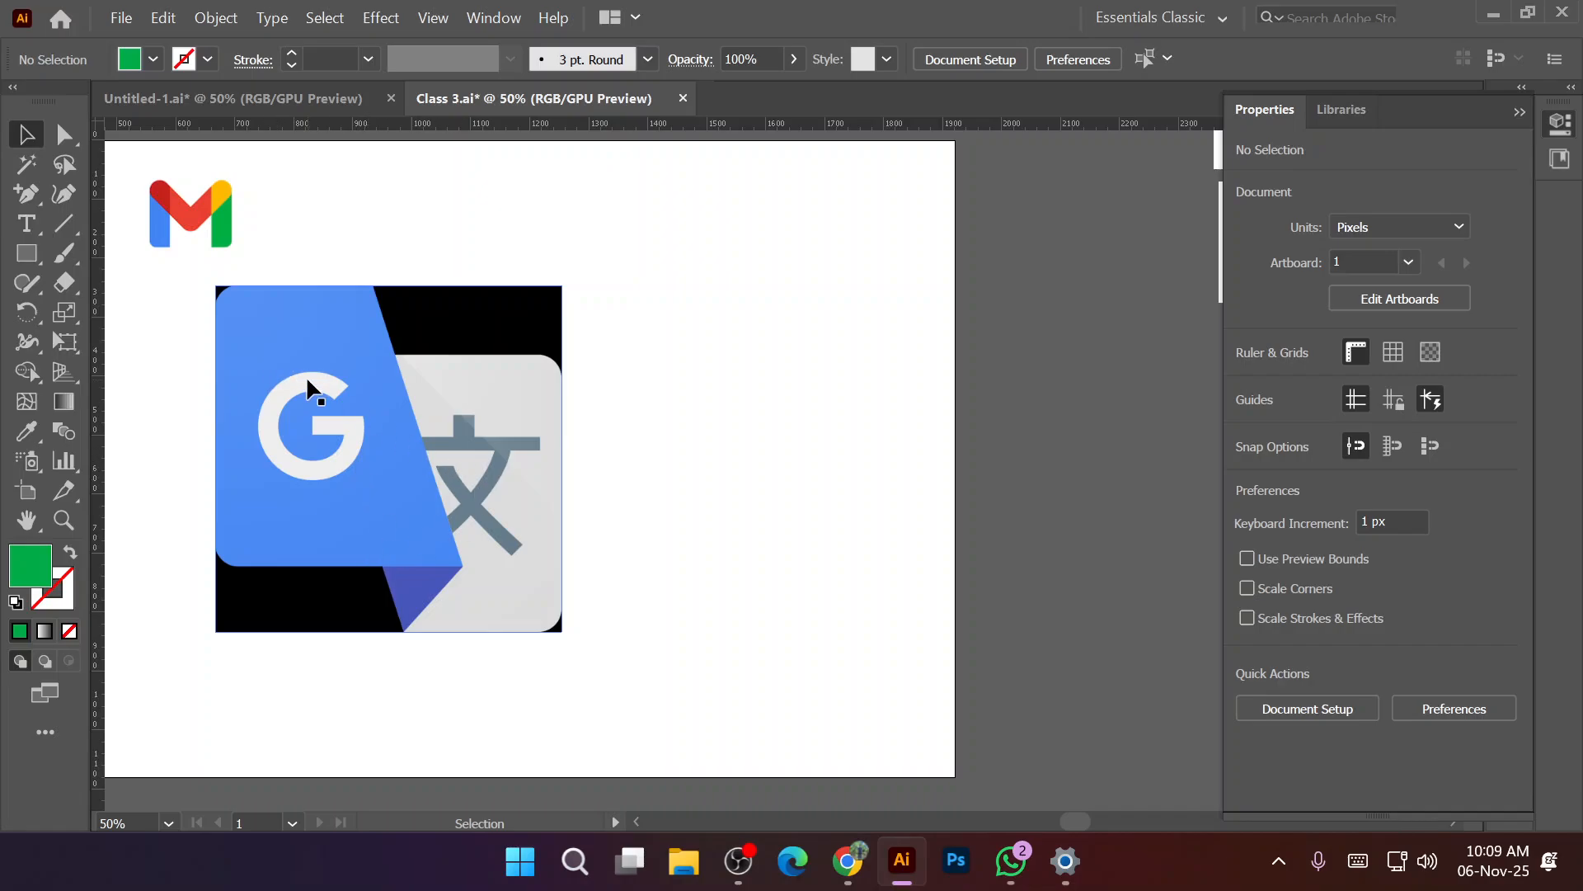
Scale the Translate logo image about its centre to about 476 by 476 px.
drag(305, 375, 469, 452)
scroll(469, 452, up, 1)
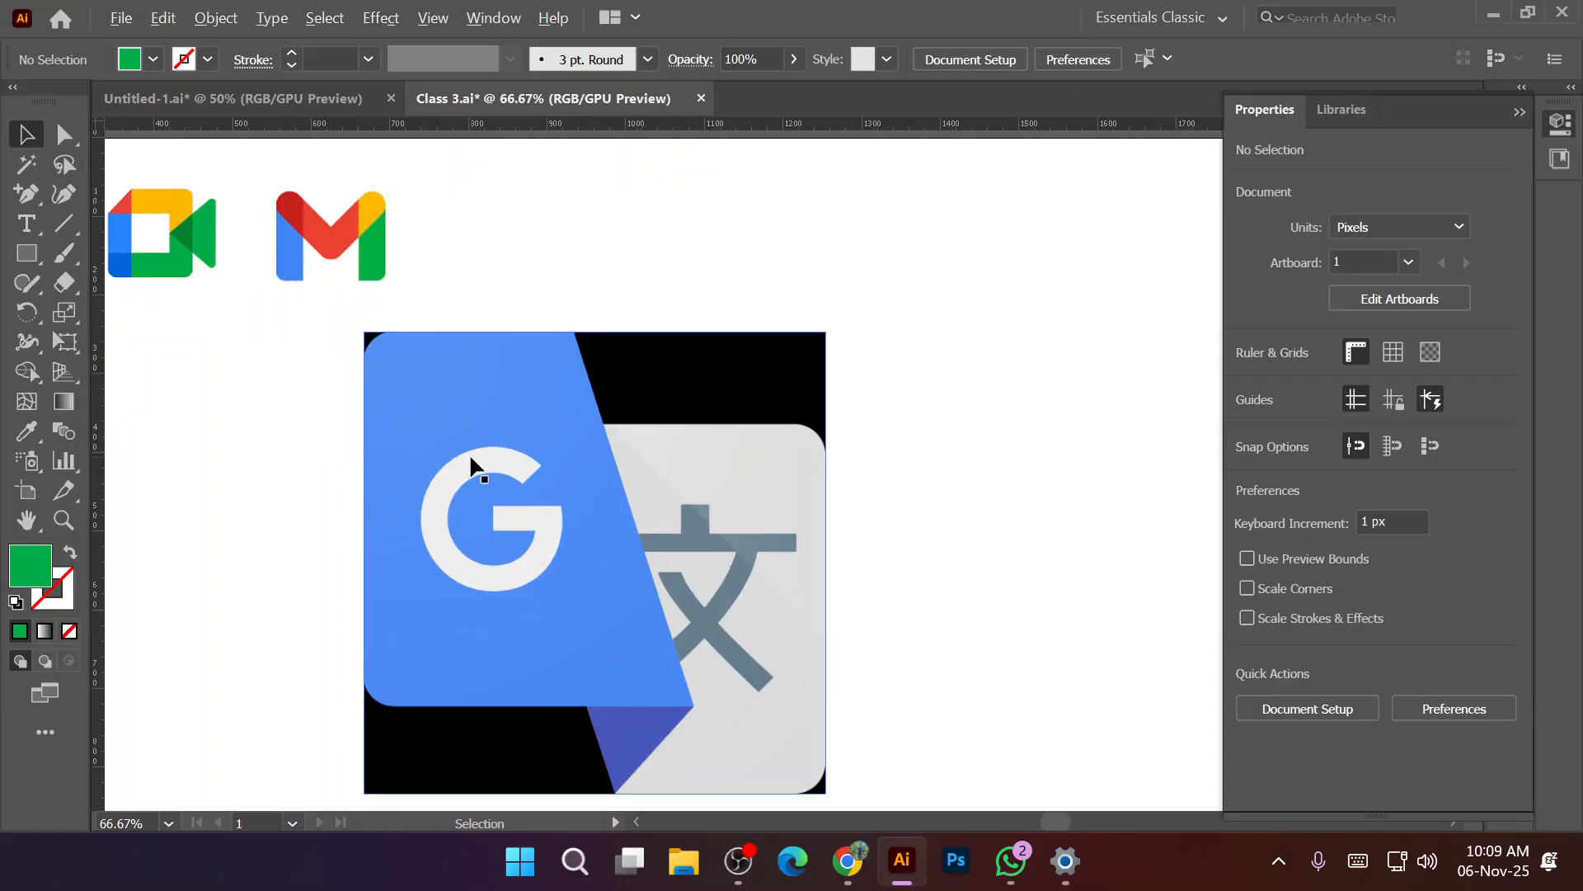
scroll(471, 460, down, 2)
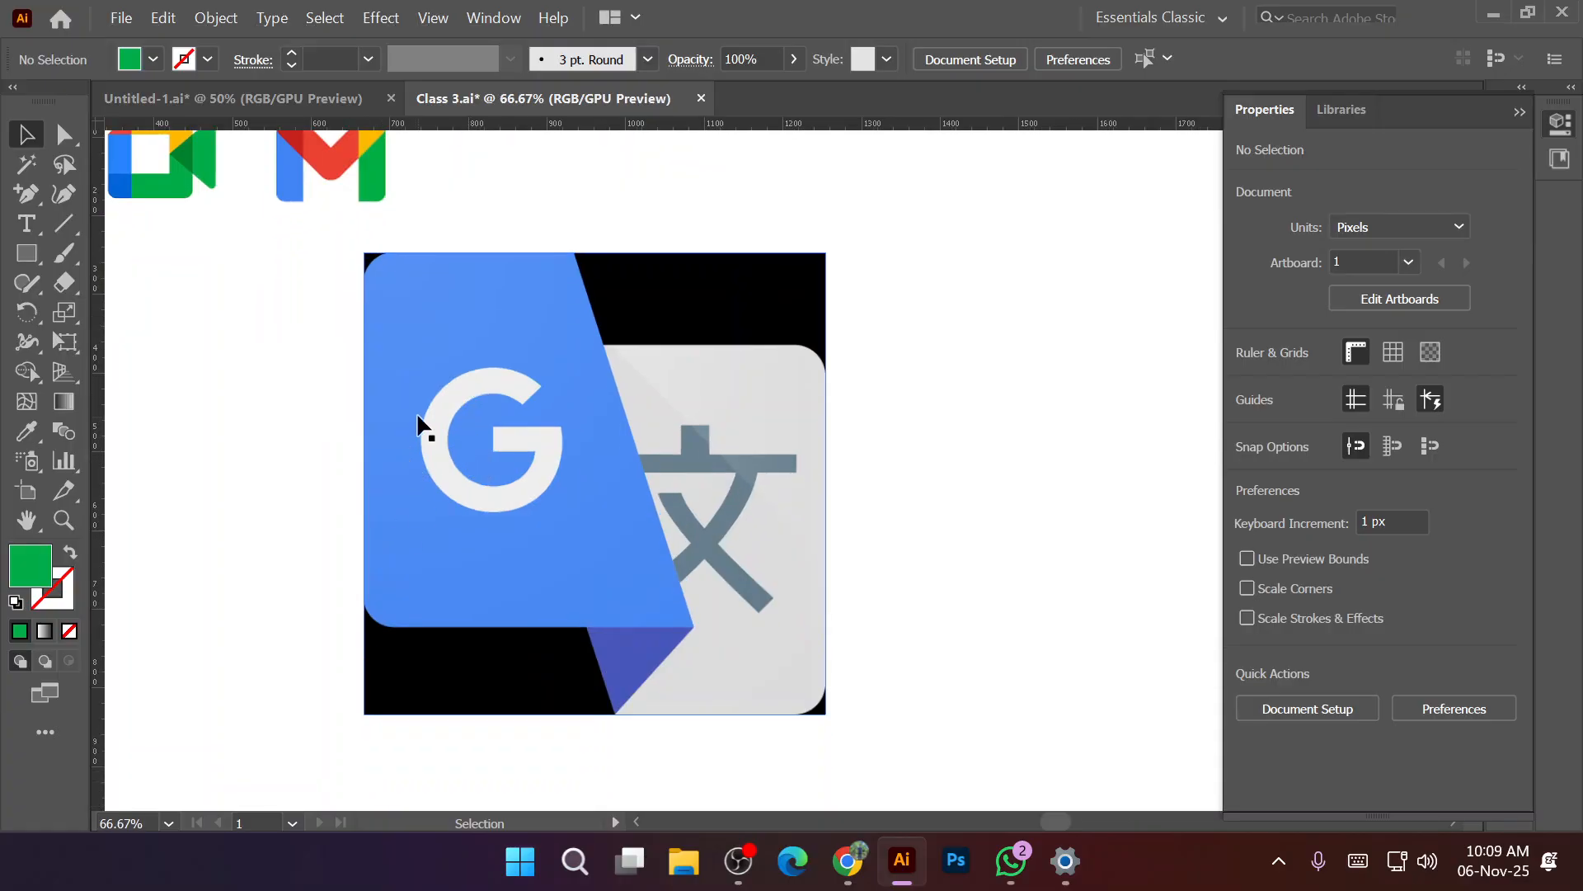
click(425, 319)
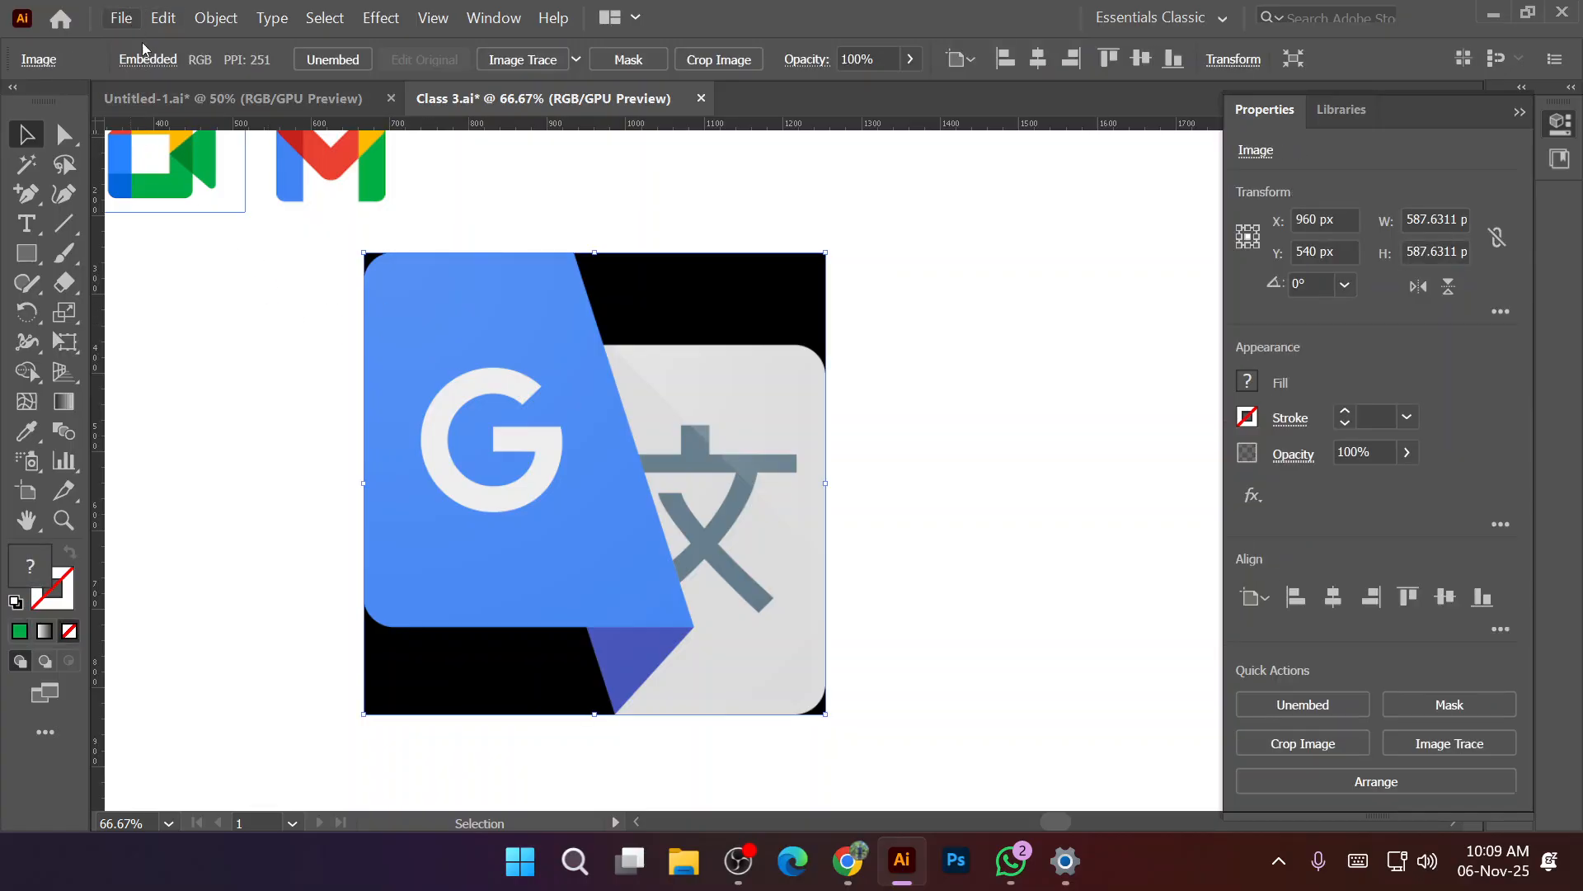
drag(364, 253, 408, 296)
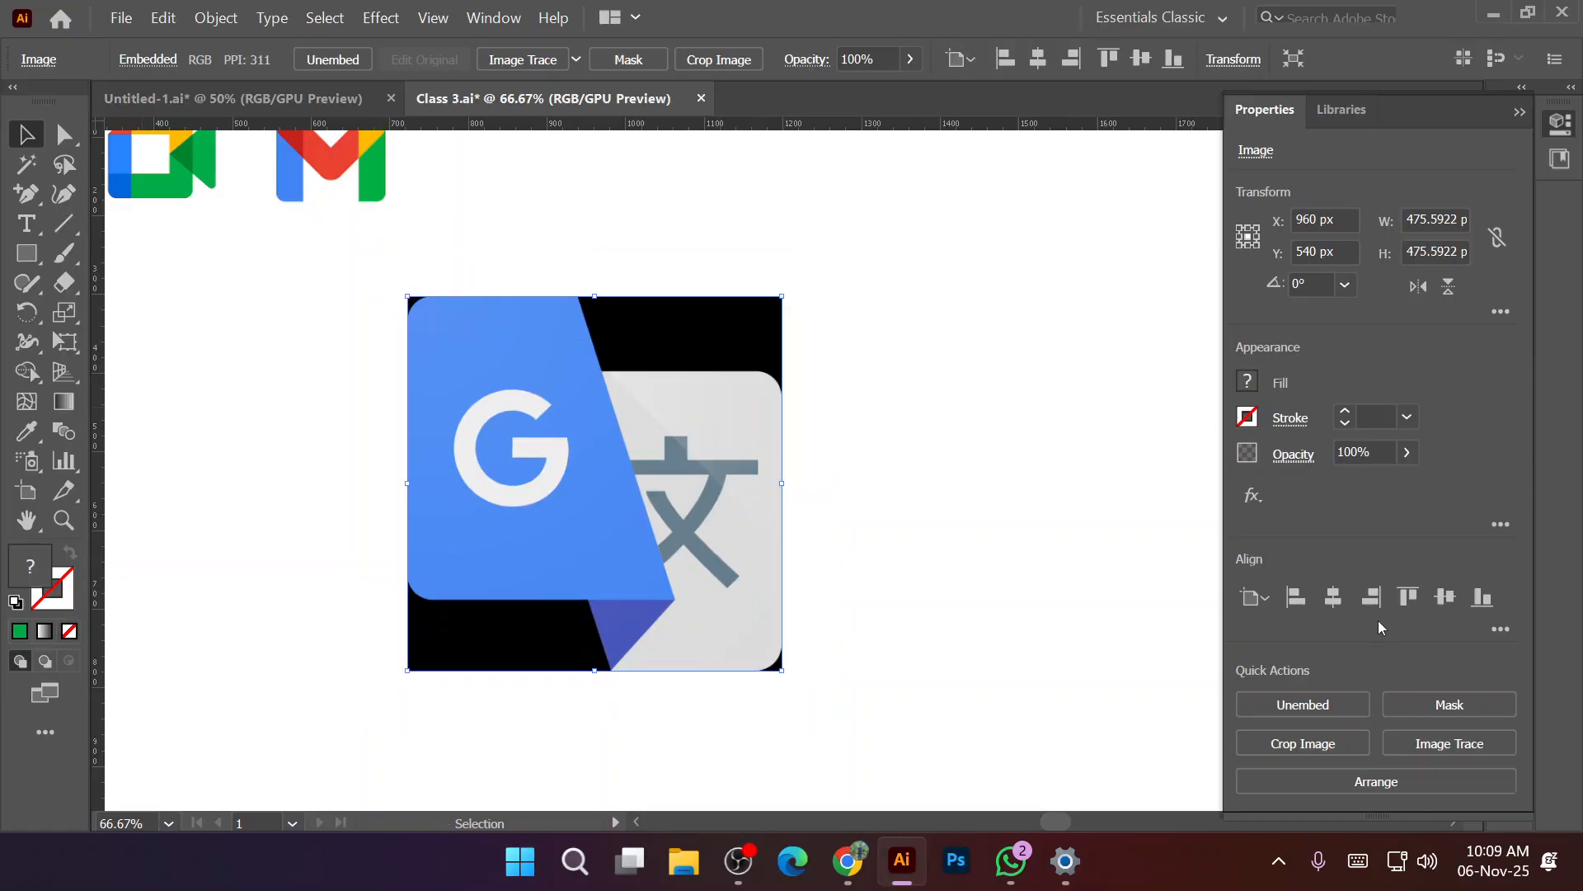
Lock the Translate logo image in place.
click(207, 19)
mouse_move(446, 188)
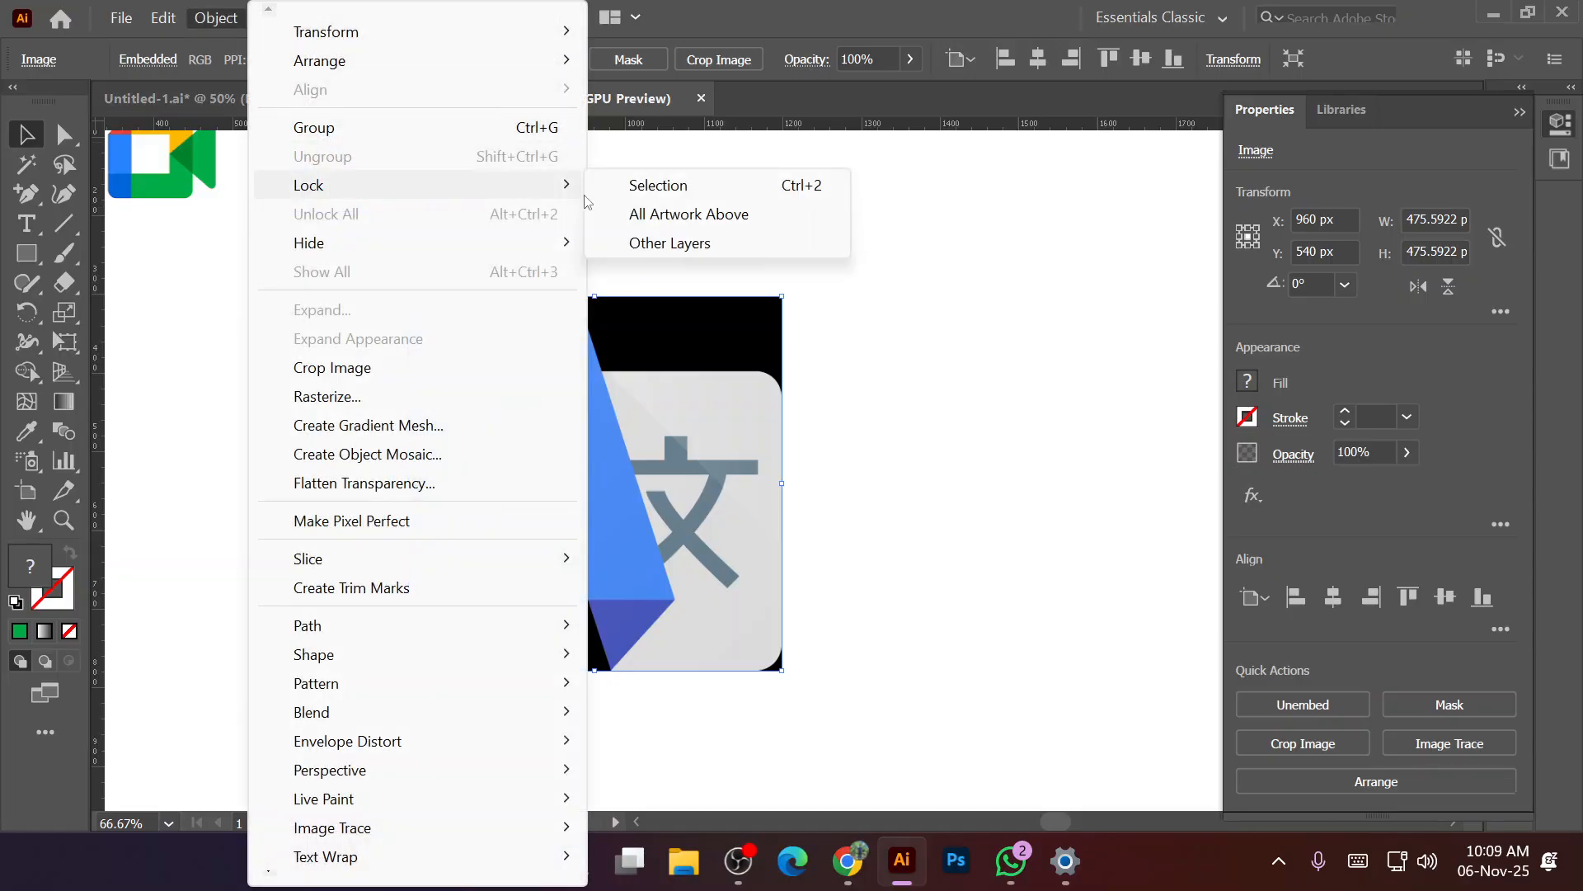
click(668, 195)
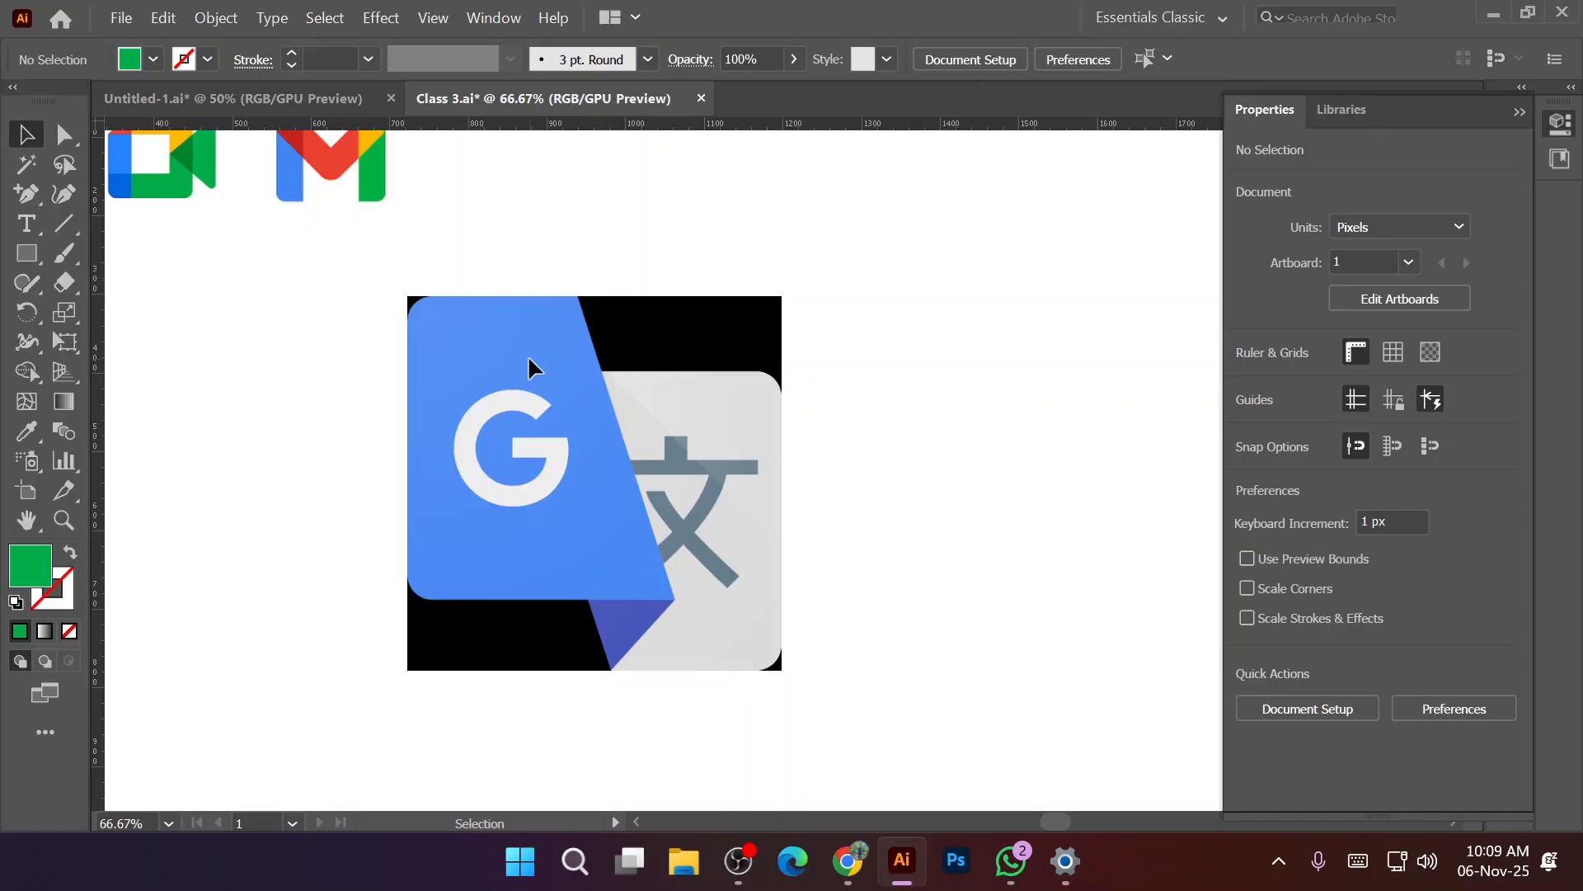
Draw a vertical line about 557 px long along the Translate image's left edge and copy it onto the right edge.
drag(58, 228, 138, 227)
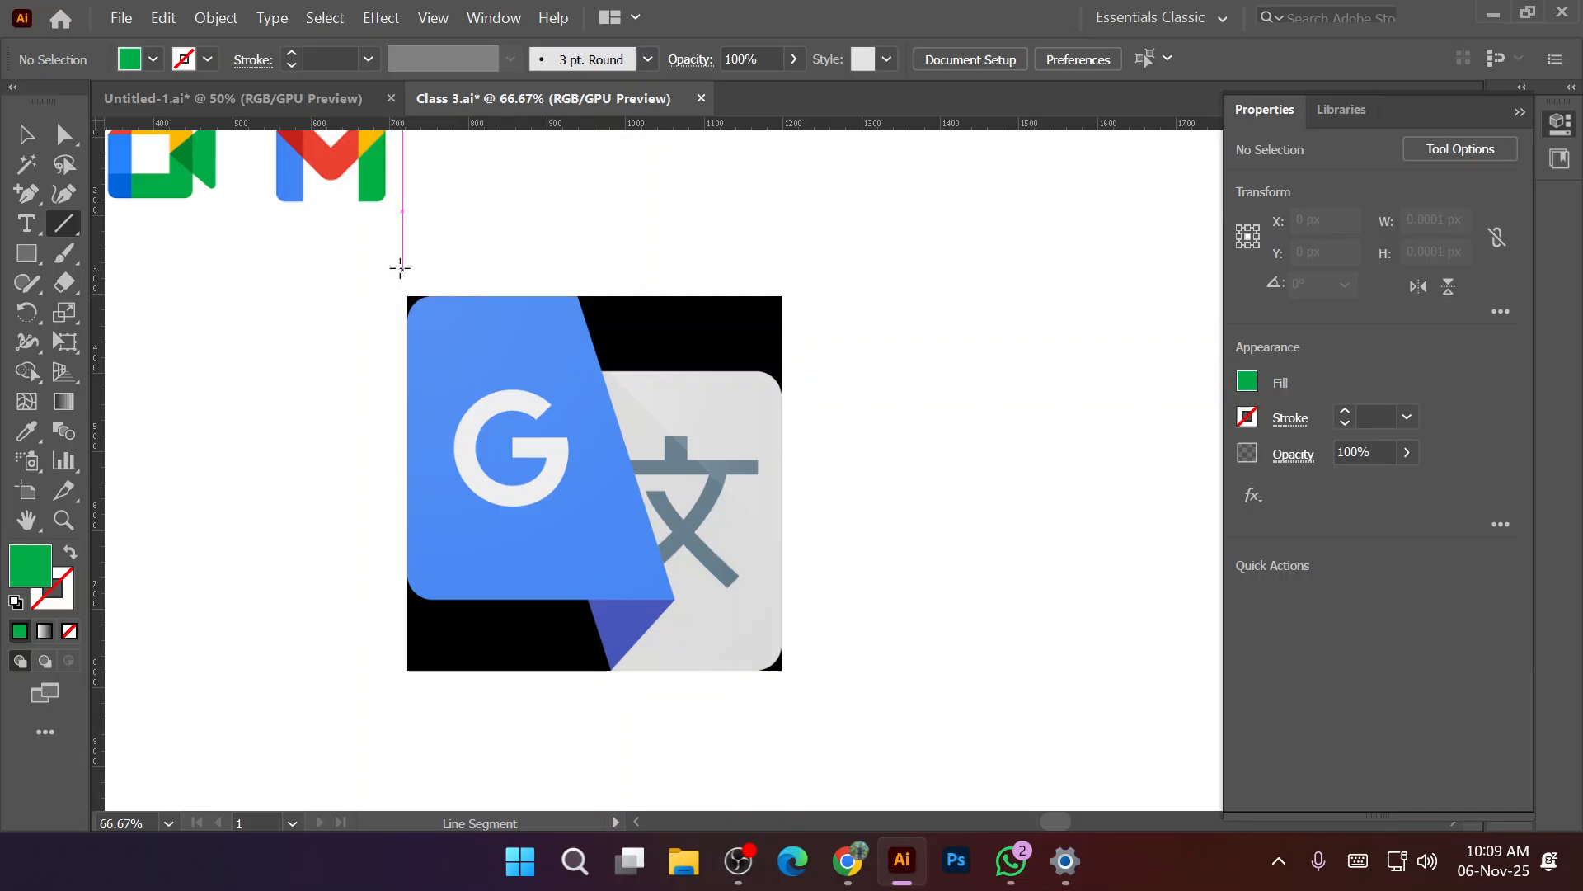
drag(402, 249, 400, 692)
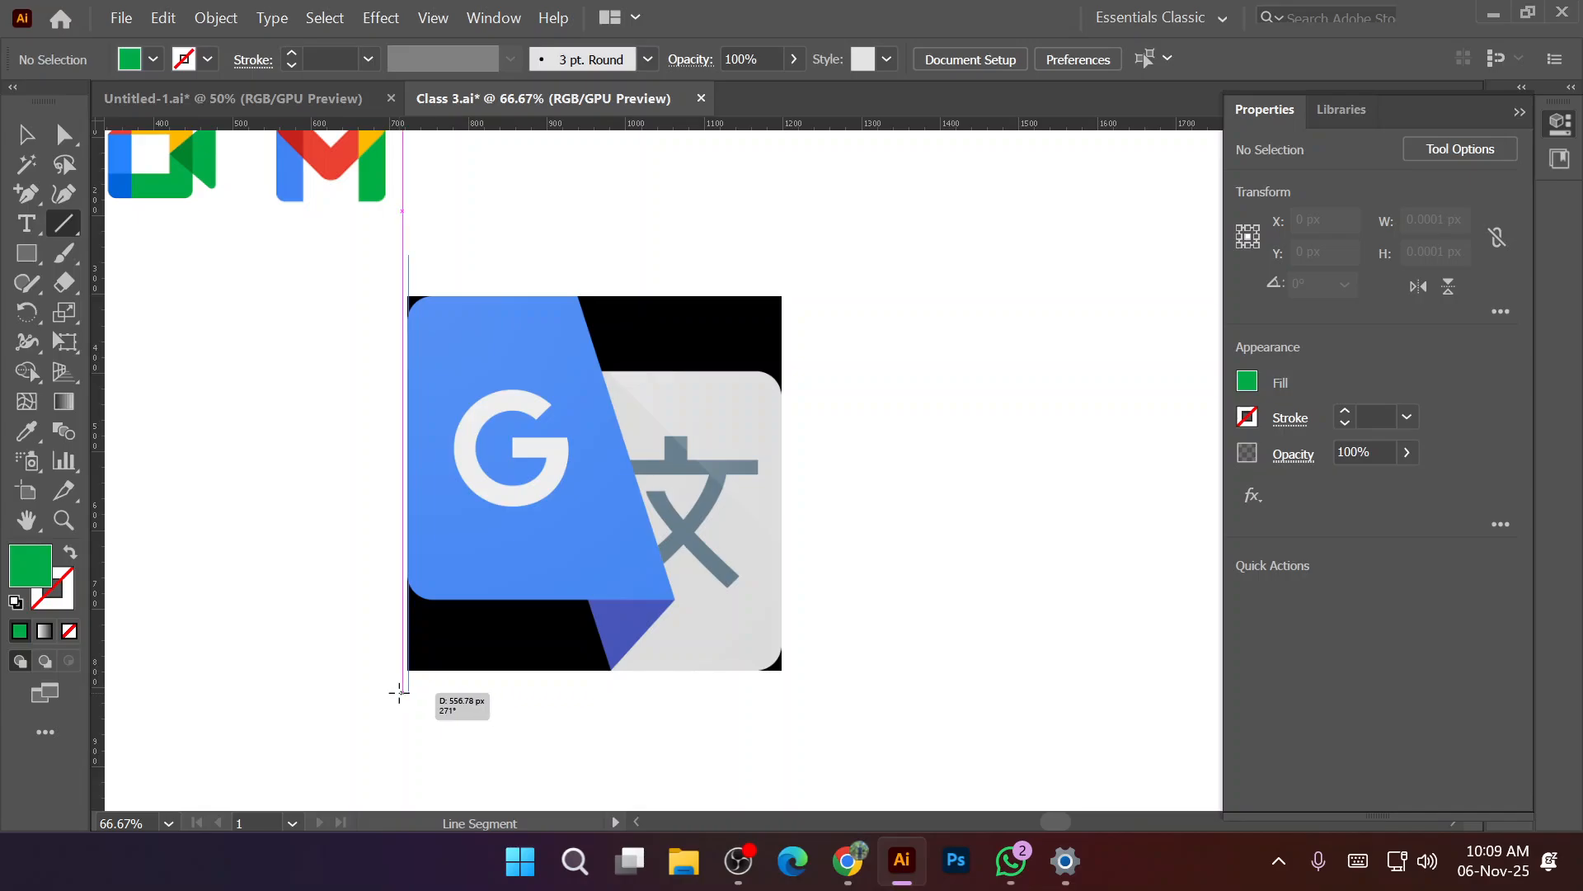
drag(399, 692, 399, 691)
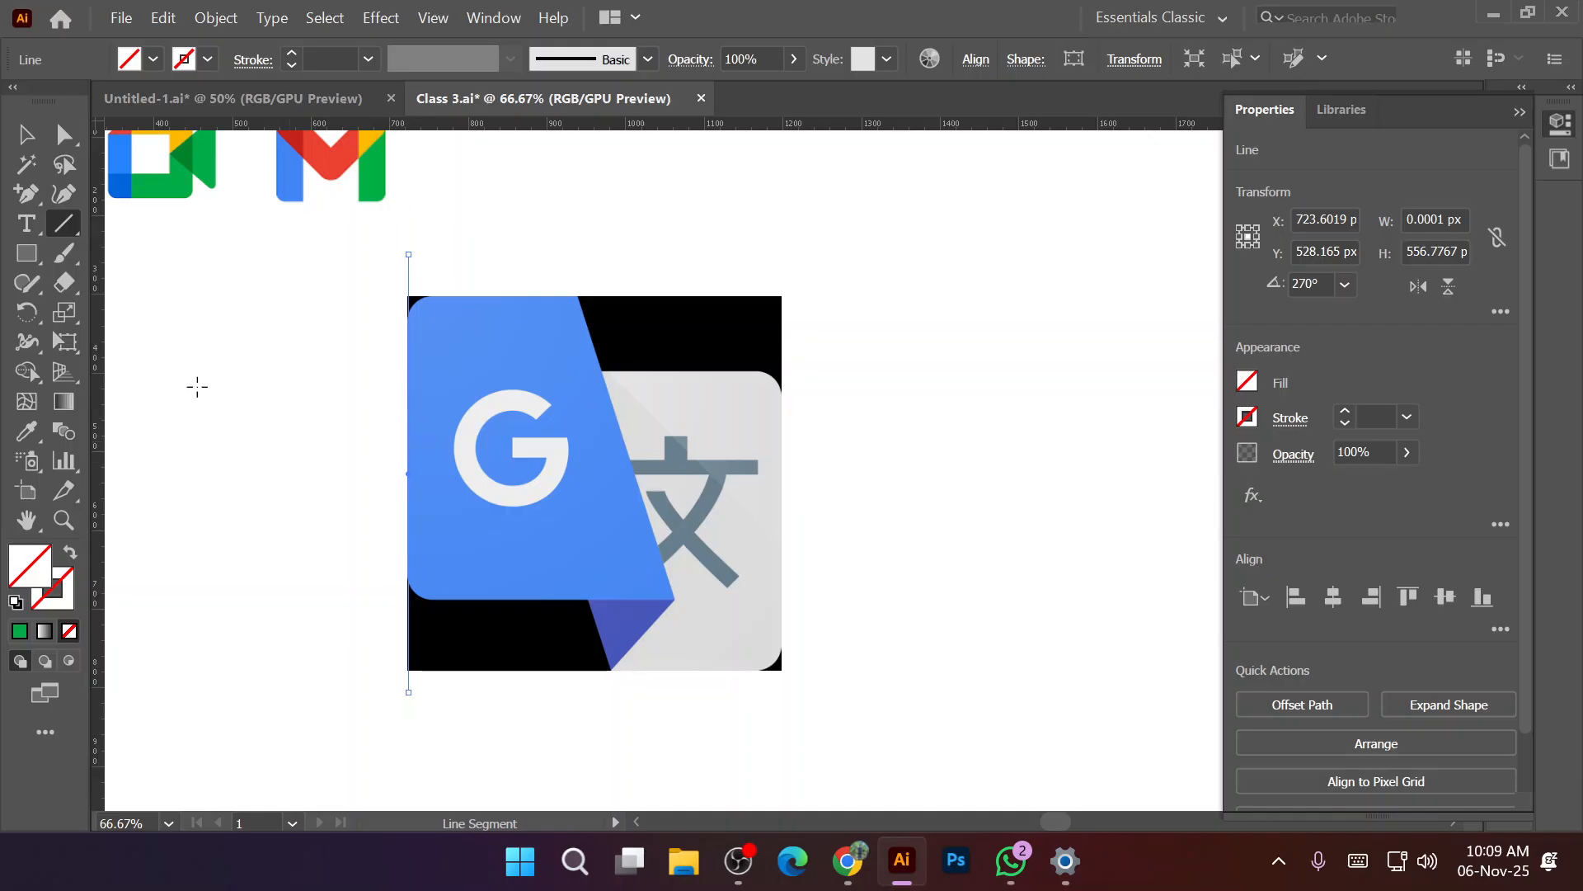
click(26, 133)
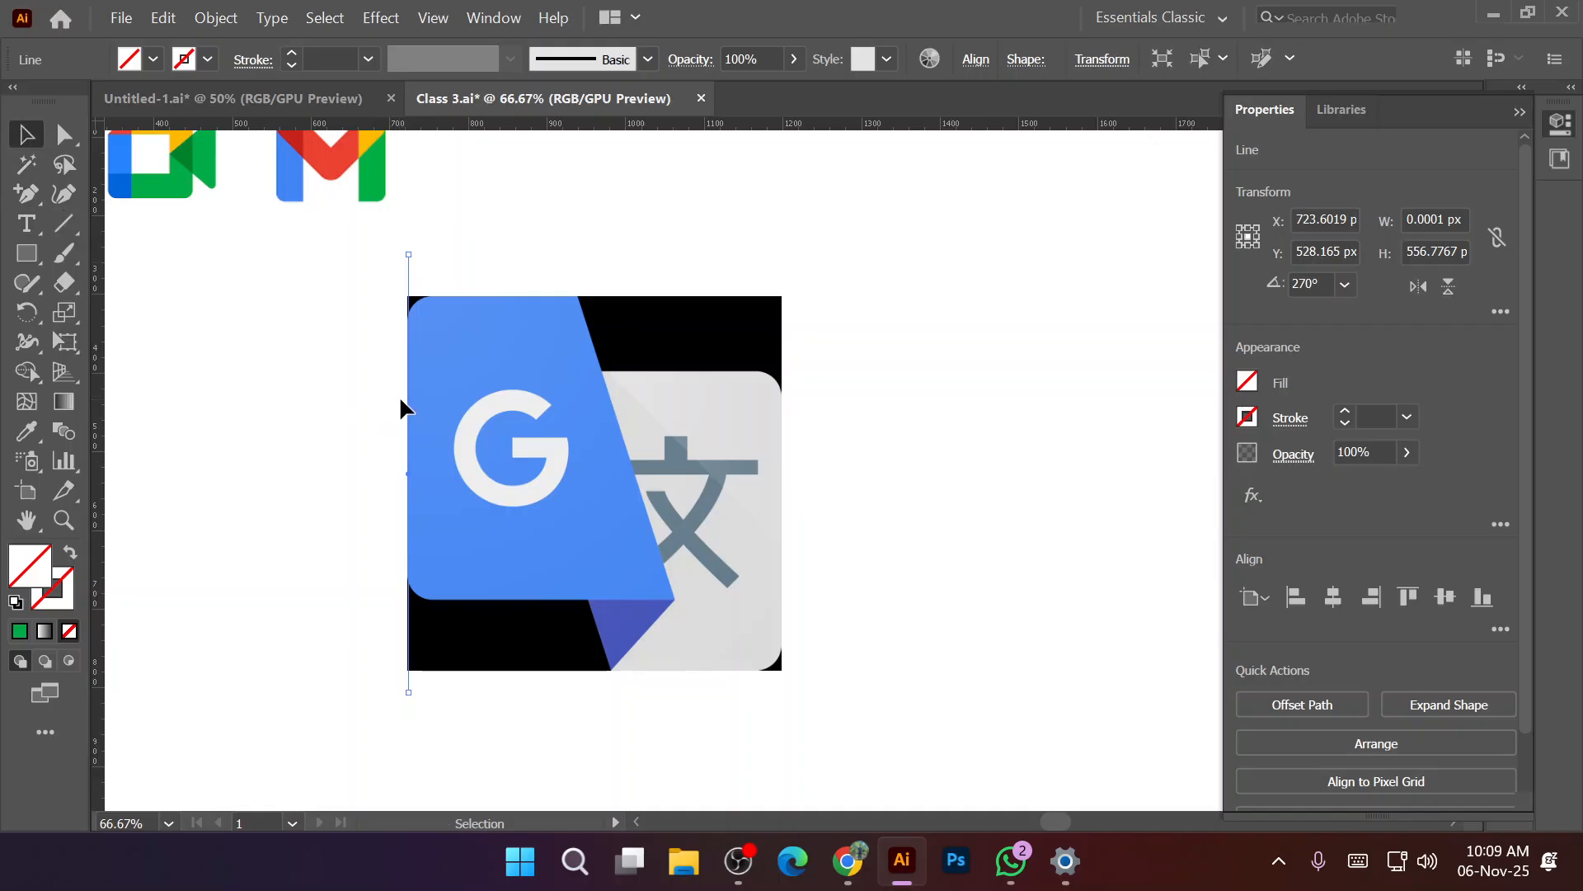
drag(407, 406, 784, 443)
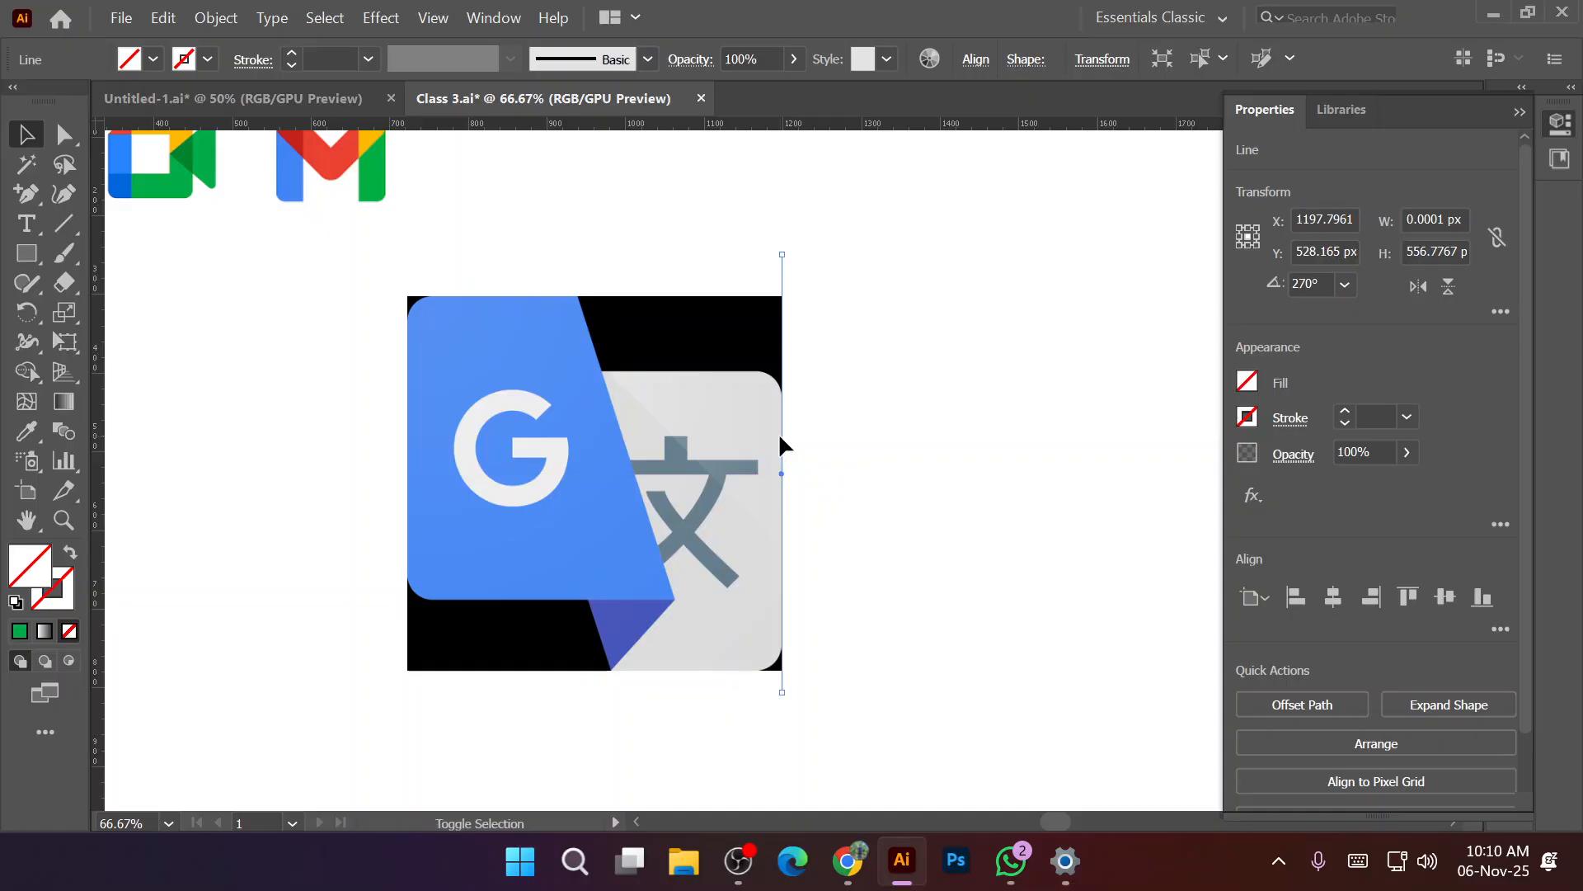
Give the two vertical lines a 0.5 pt stroke.
drag(342, 252, 840, 289)
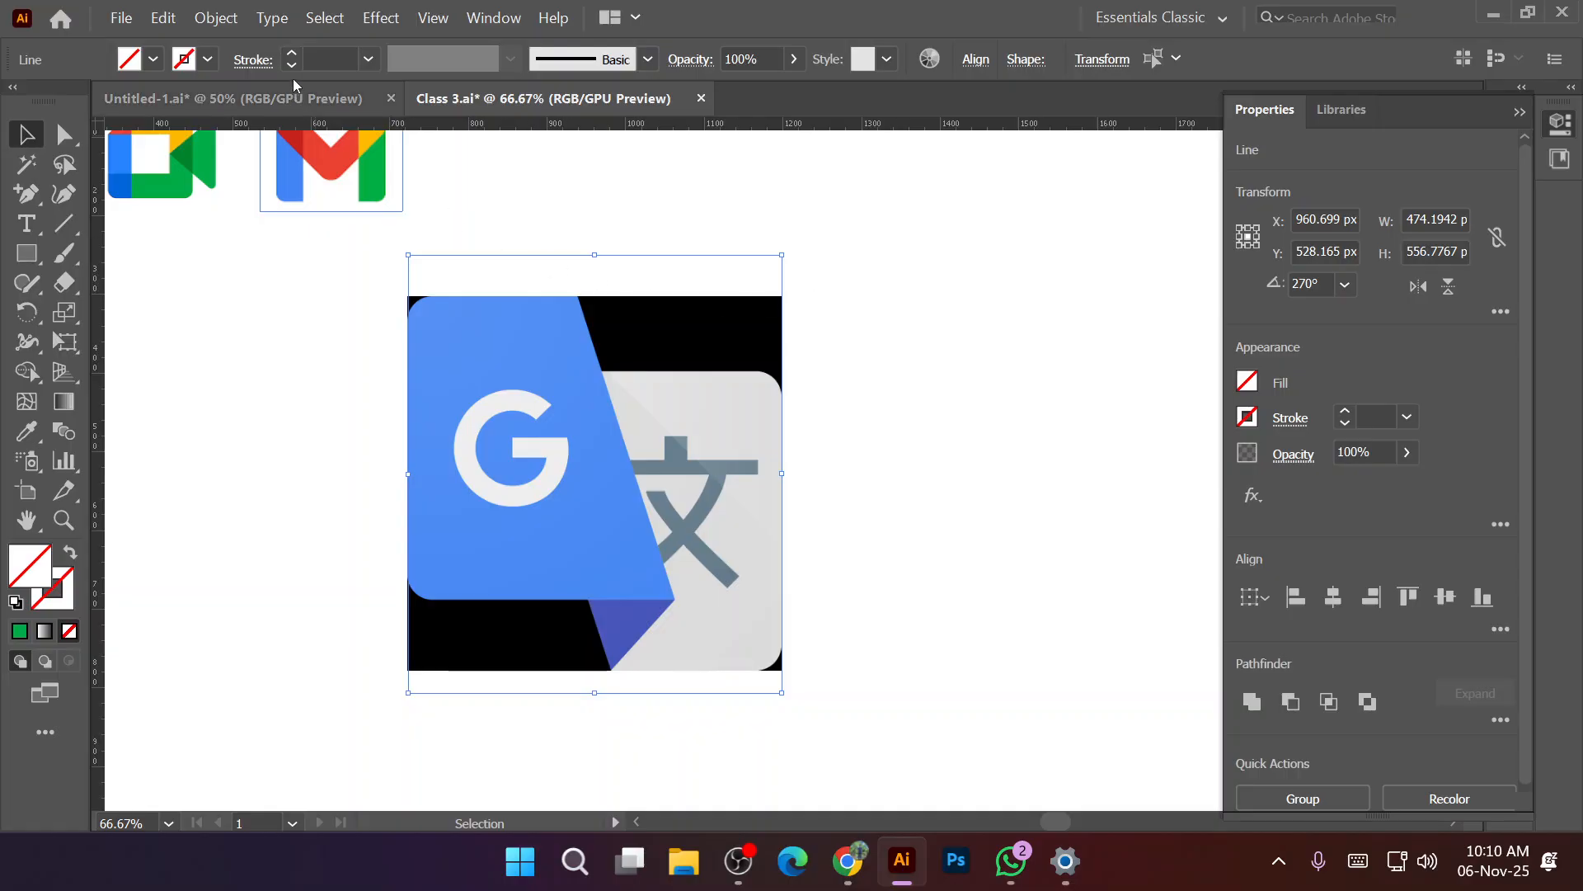
click(375, 61)
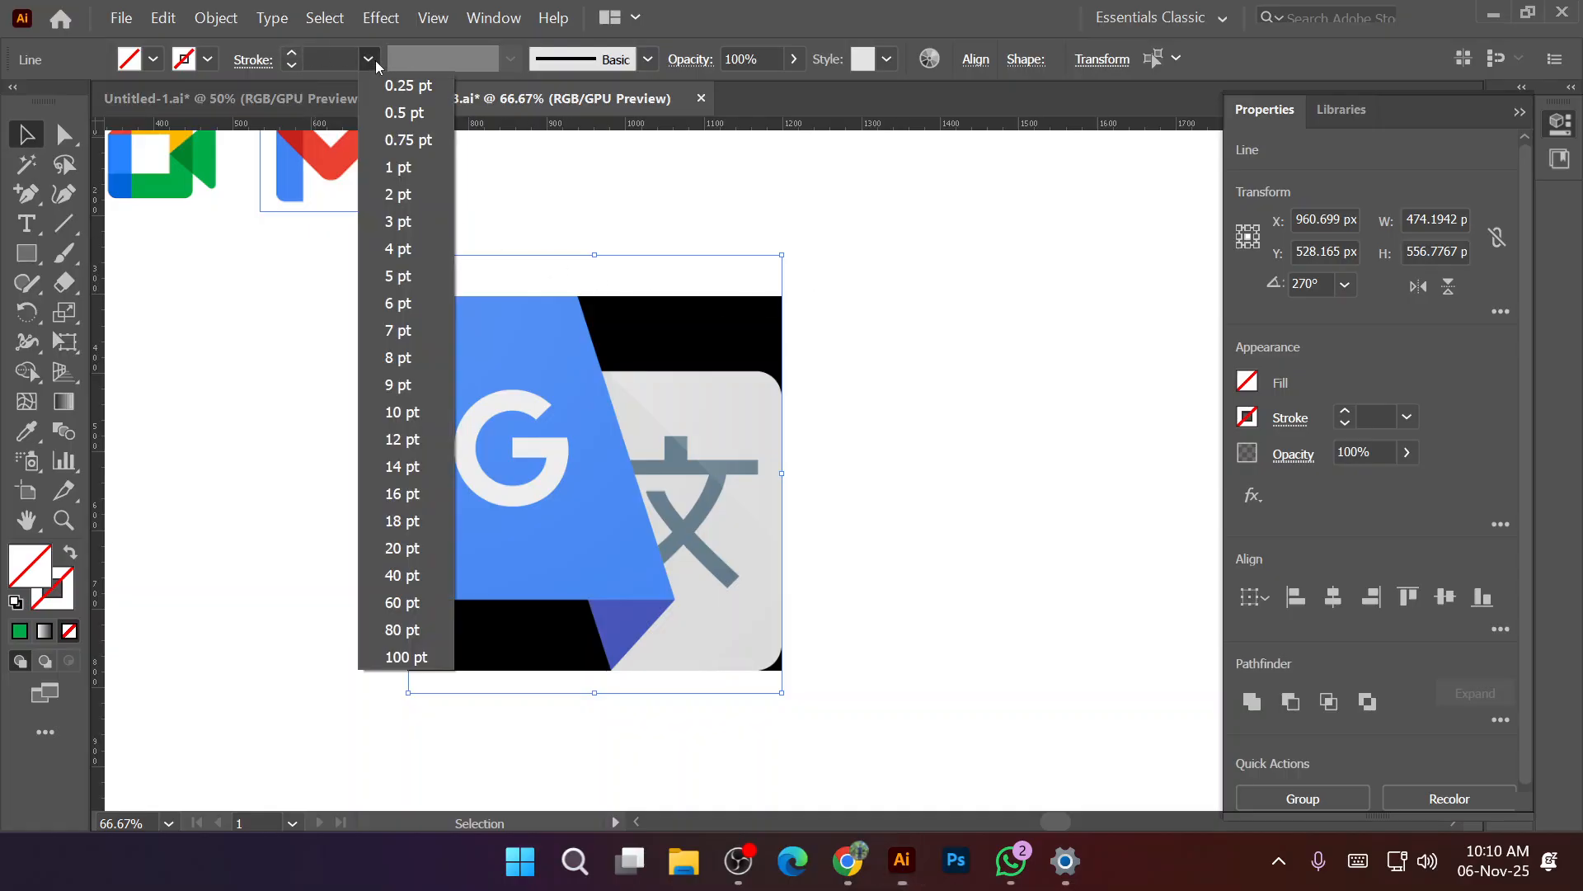
click(389, 117)
click(618, 223)
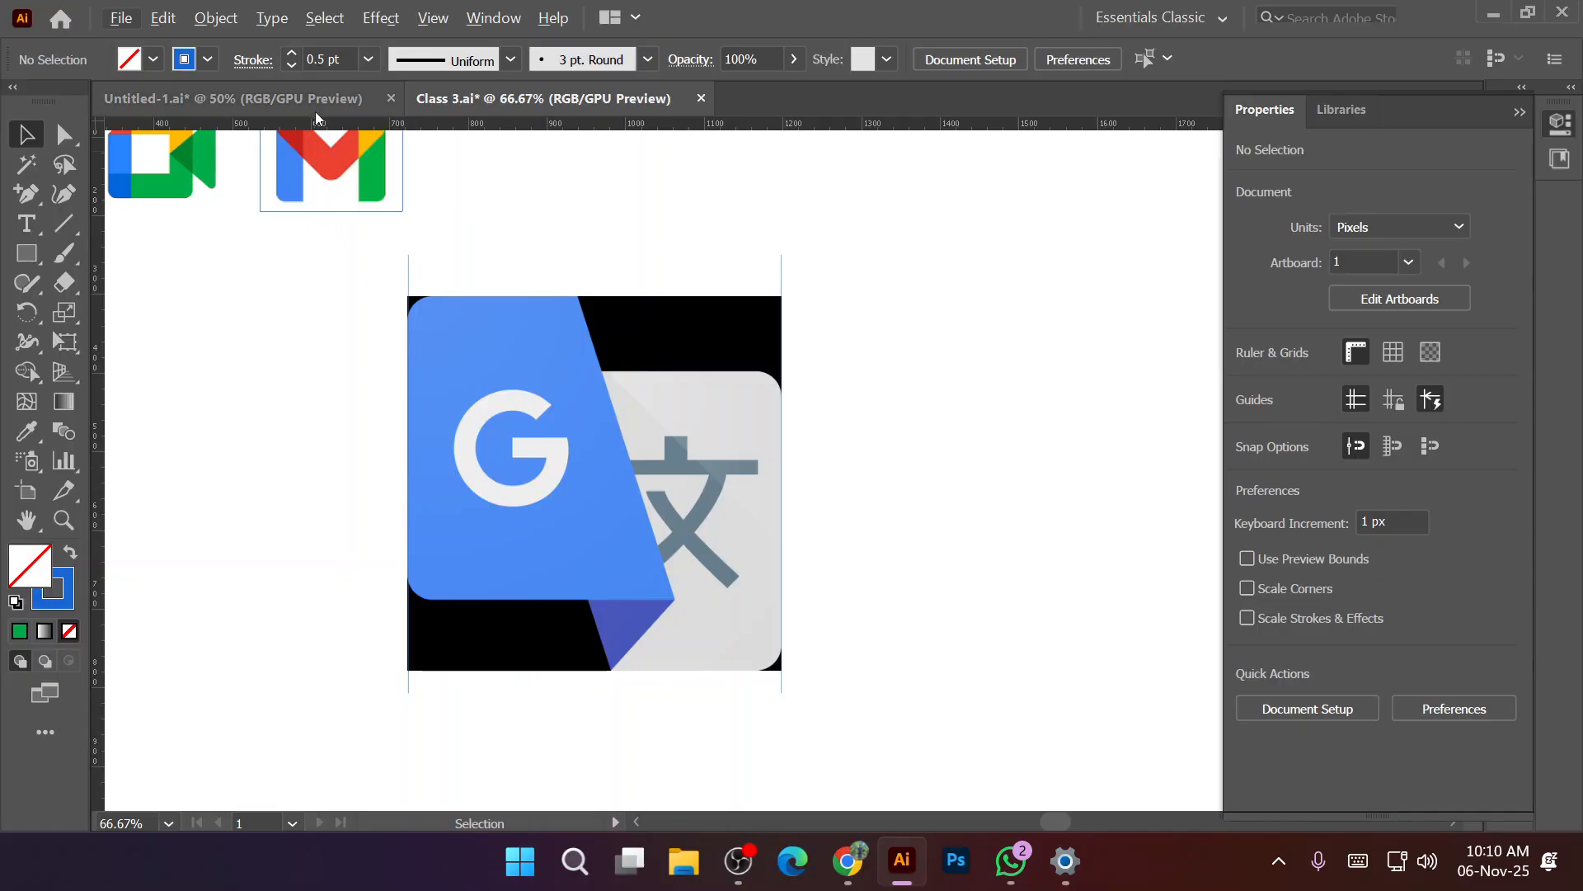
Set the stroke weight of the two vertical lines to 0.75 pt.
mouse_move(372, 227)
mouse_down()
mouse_move(685, 280)
mouse_move(845, 280)
mouse_up()
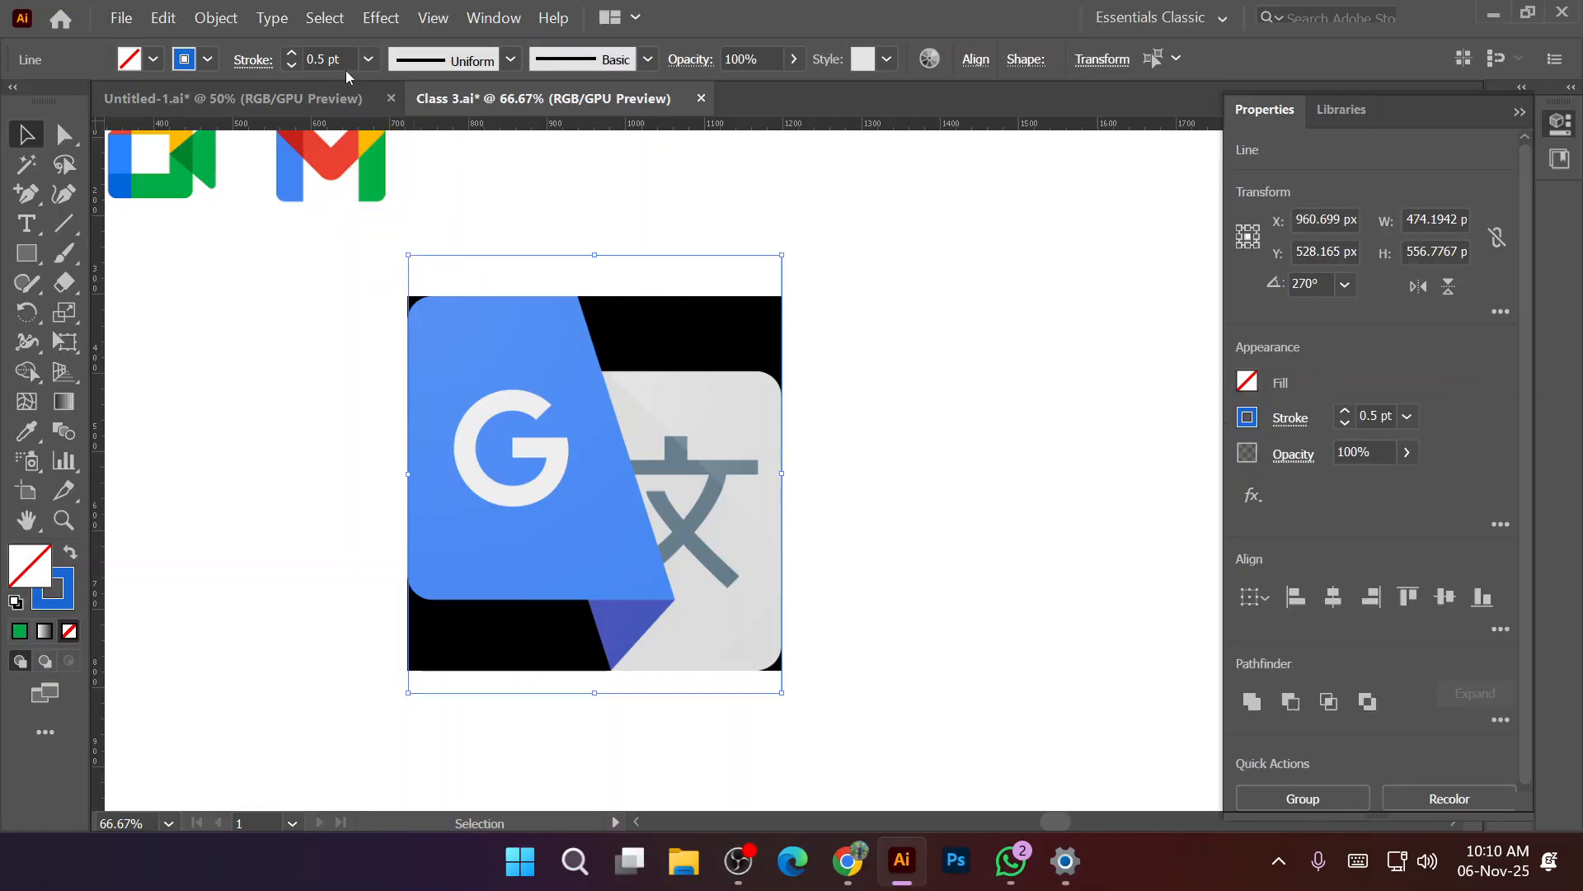
click(368, 58)
click(401, 140)
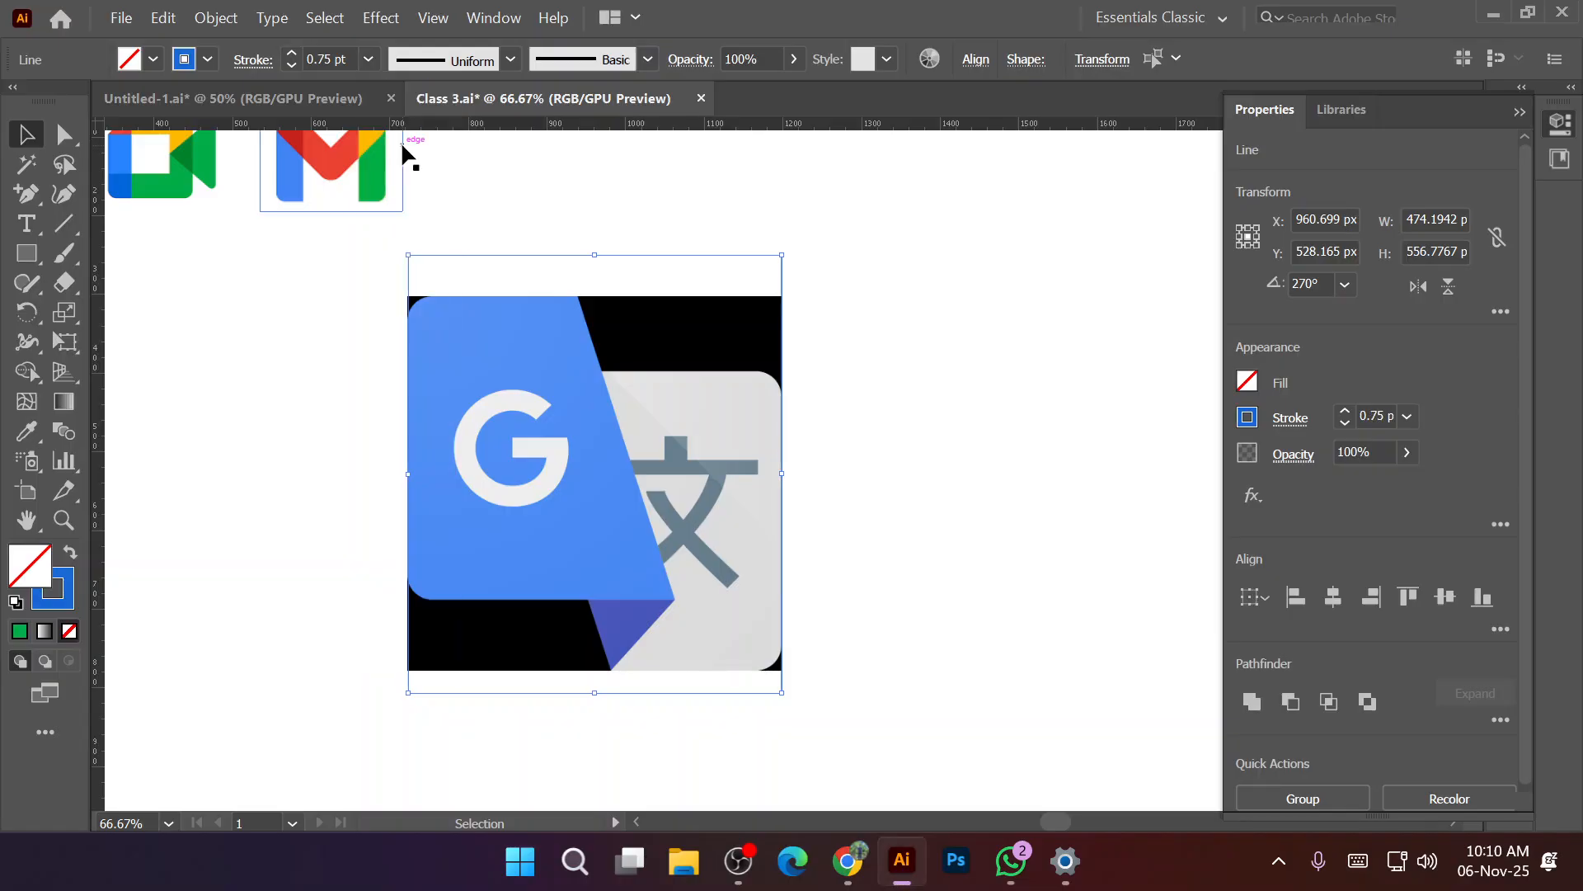
click(542, 186)
Duplicate the two vertical lines in place and rotate the duplicates 90° to form a horizontal pair.
drag(352, 253, 864, 273)
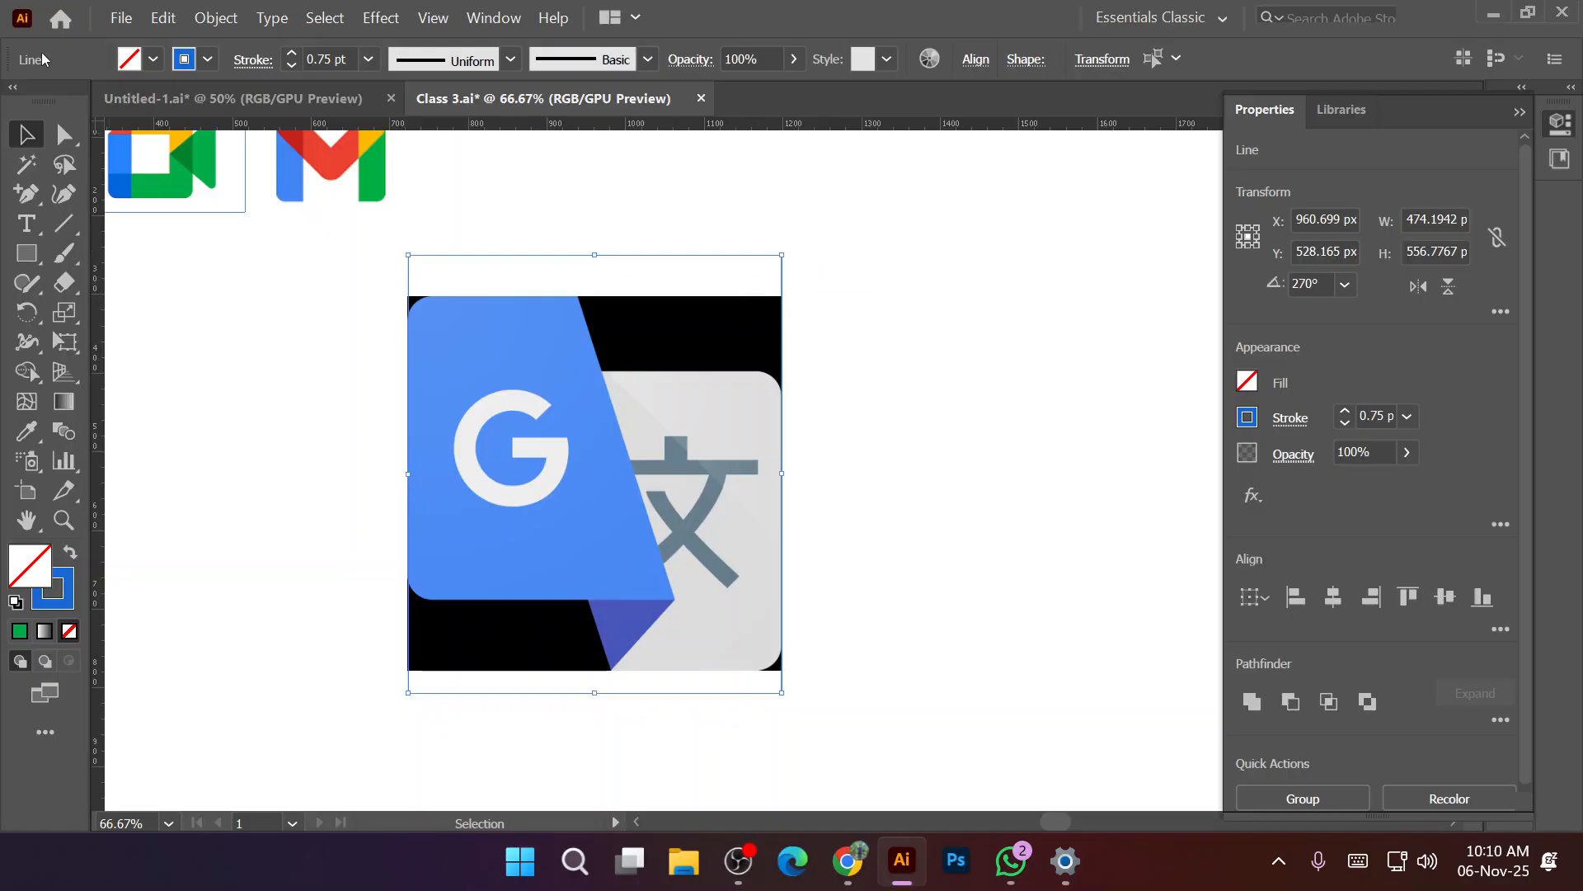
click(148, 21)
click(247, 113)
click(165, 20)
click(277, 170)
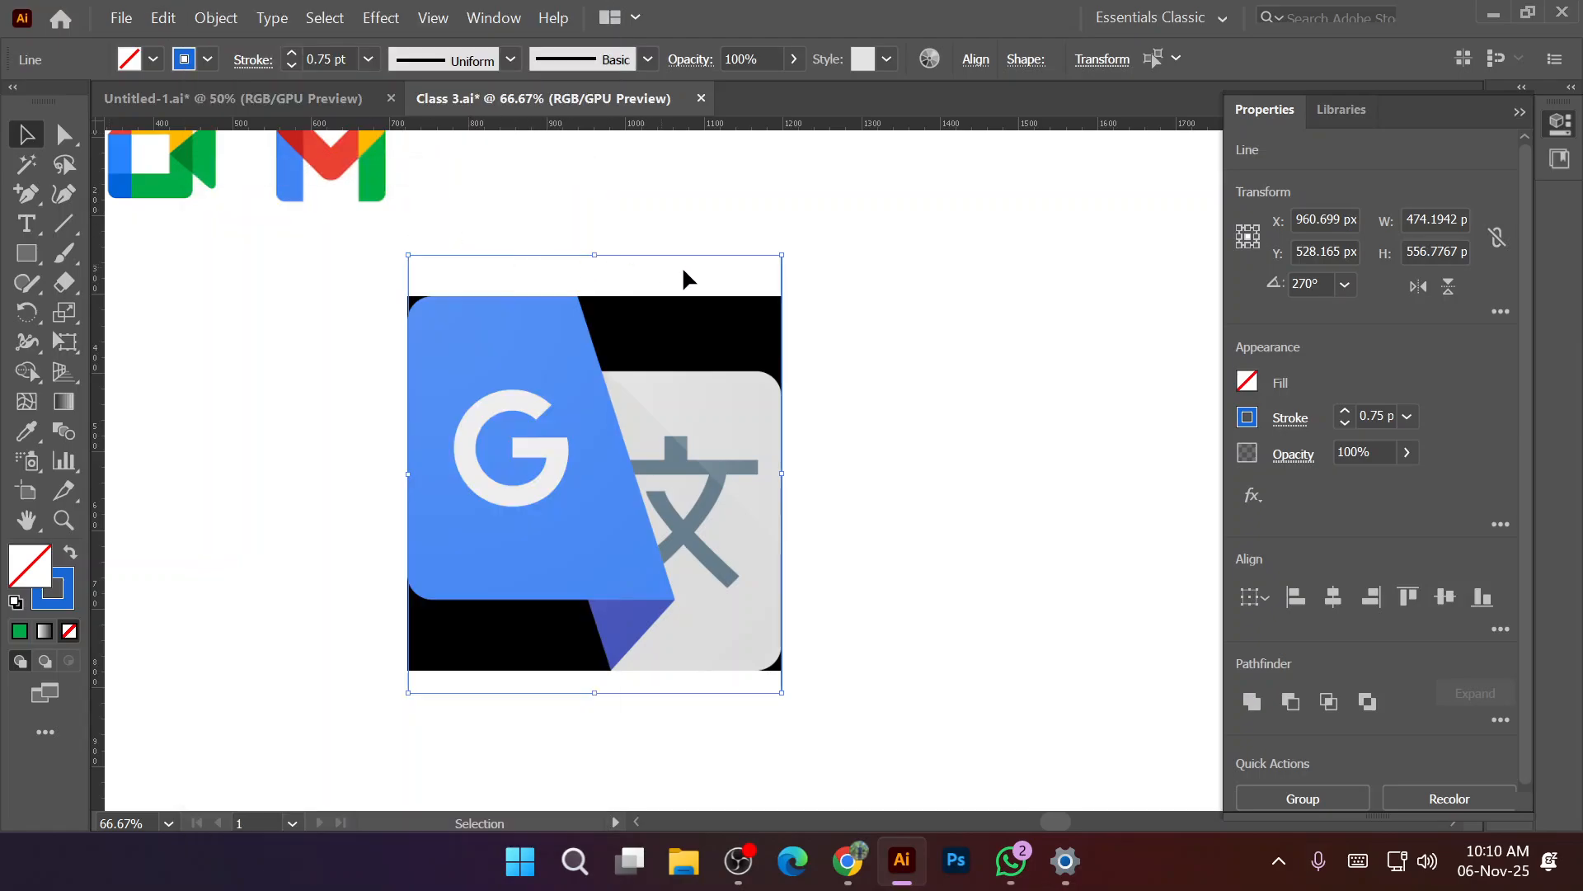
drag(785, 249, 857, 576)
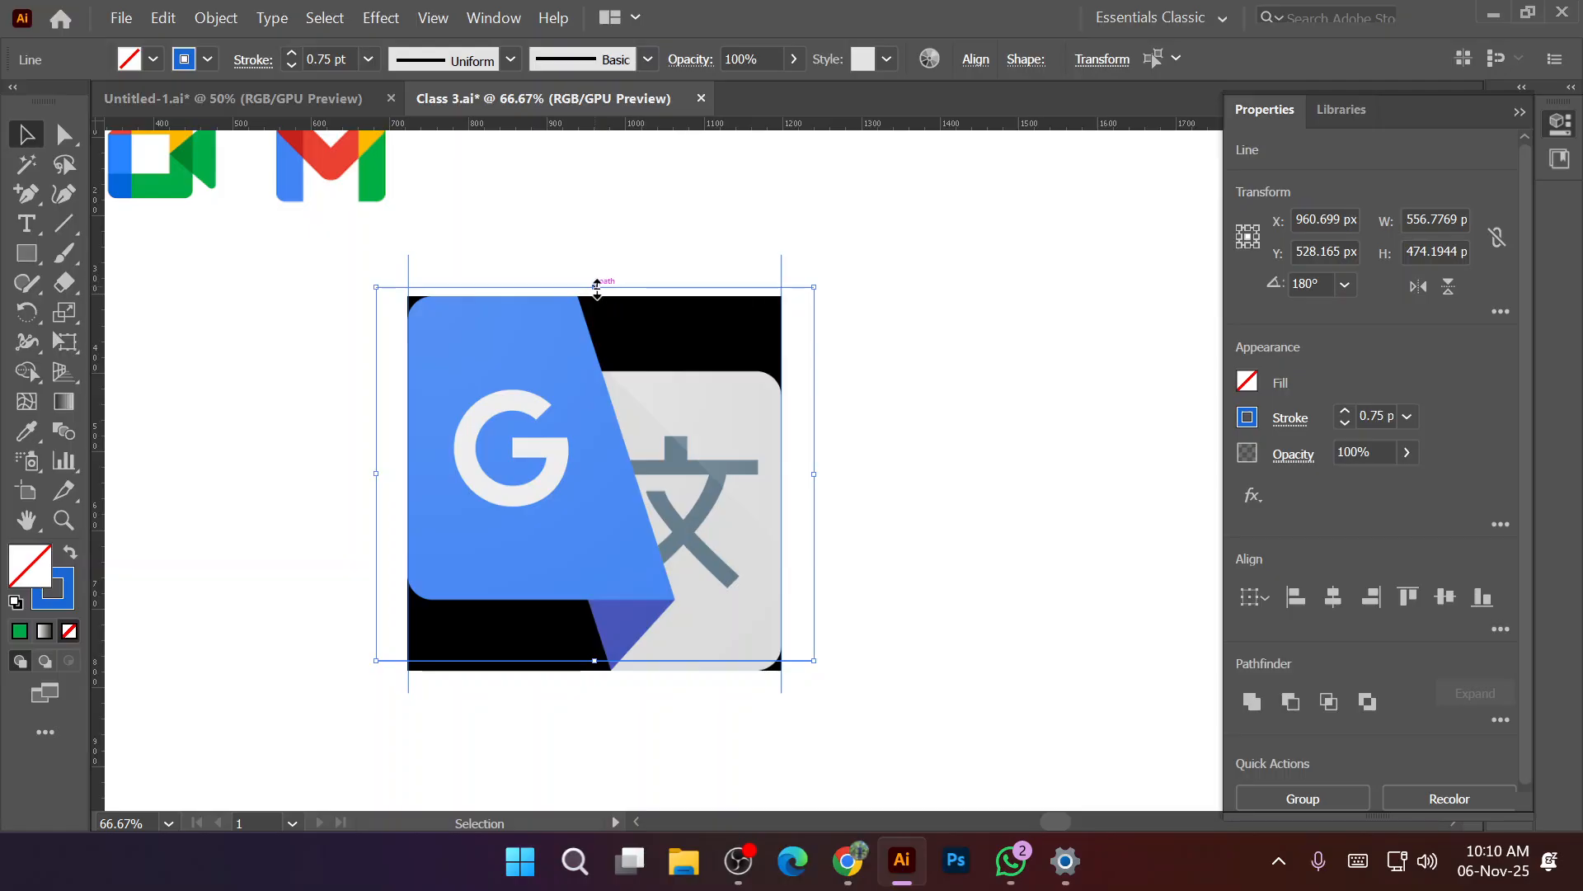
Move the horizontal pair of lines down so the lower one lies exactly on the Translate image's bottom edge.
drag(558, 284, 564, 295)
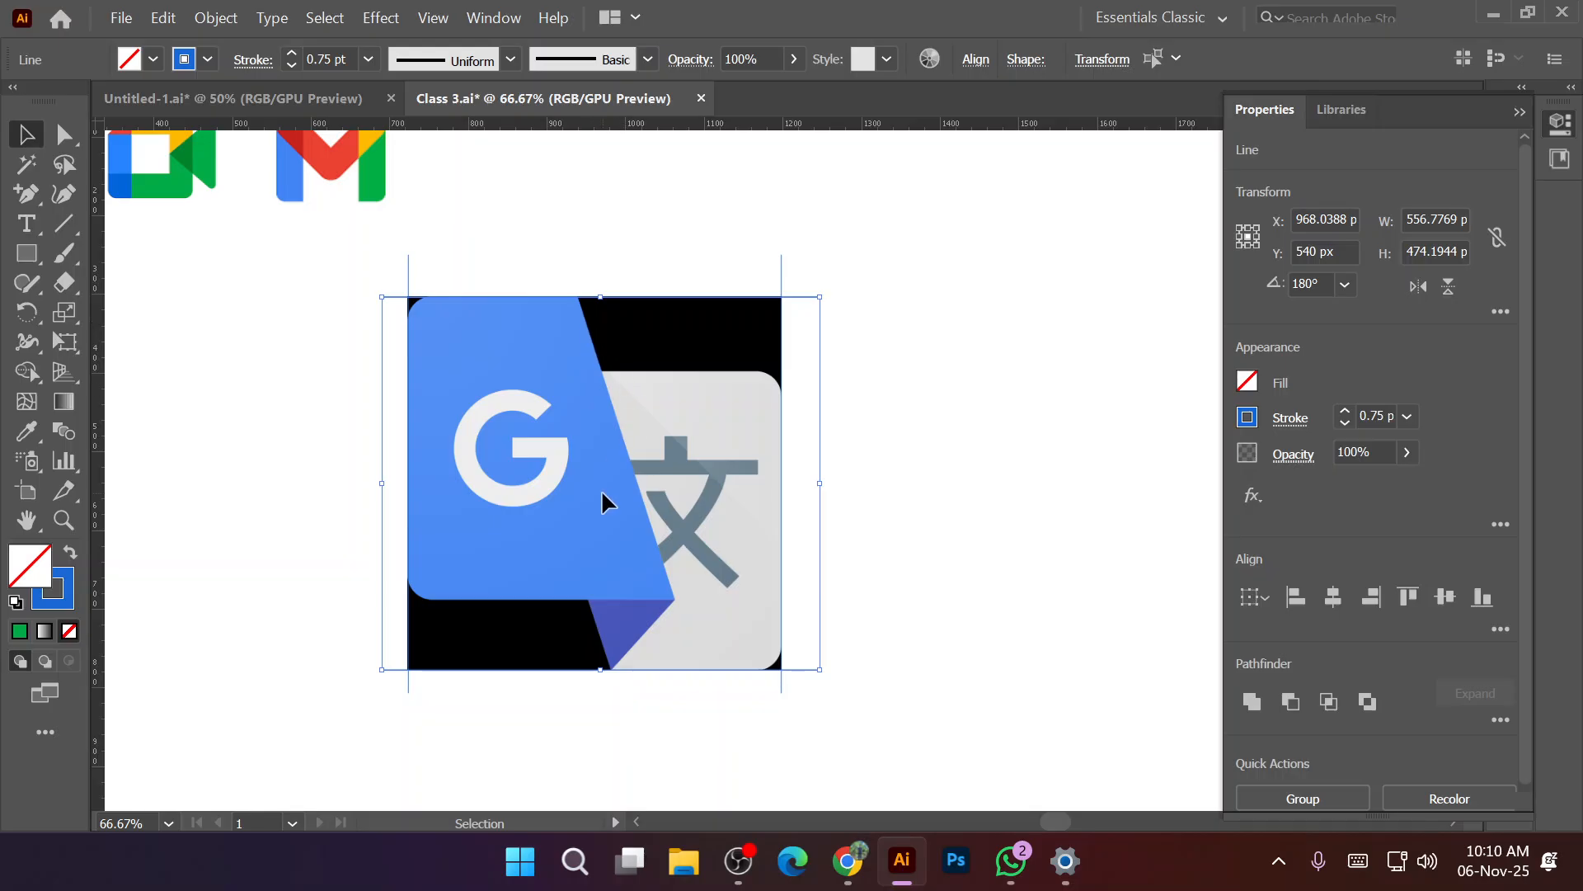
scroll(633, 716, up, 6)
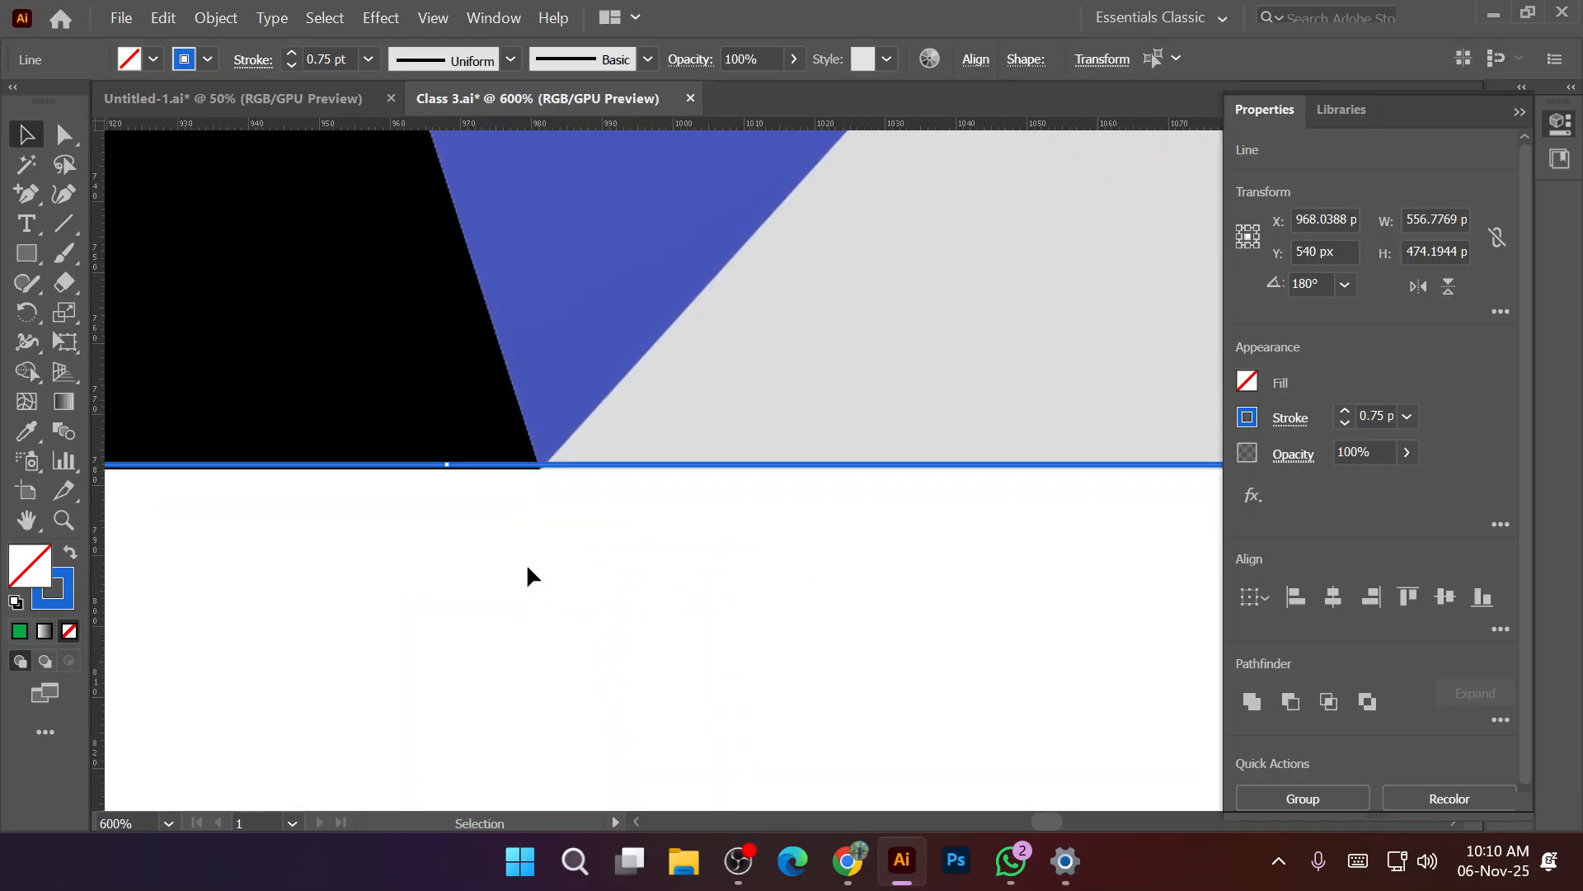
drag(495, 467, 498, 469)
scroll(598, 571, up, 1)
scroll(599, 570, down, 7)
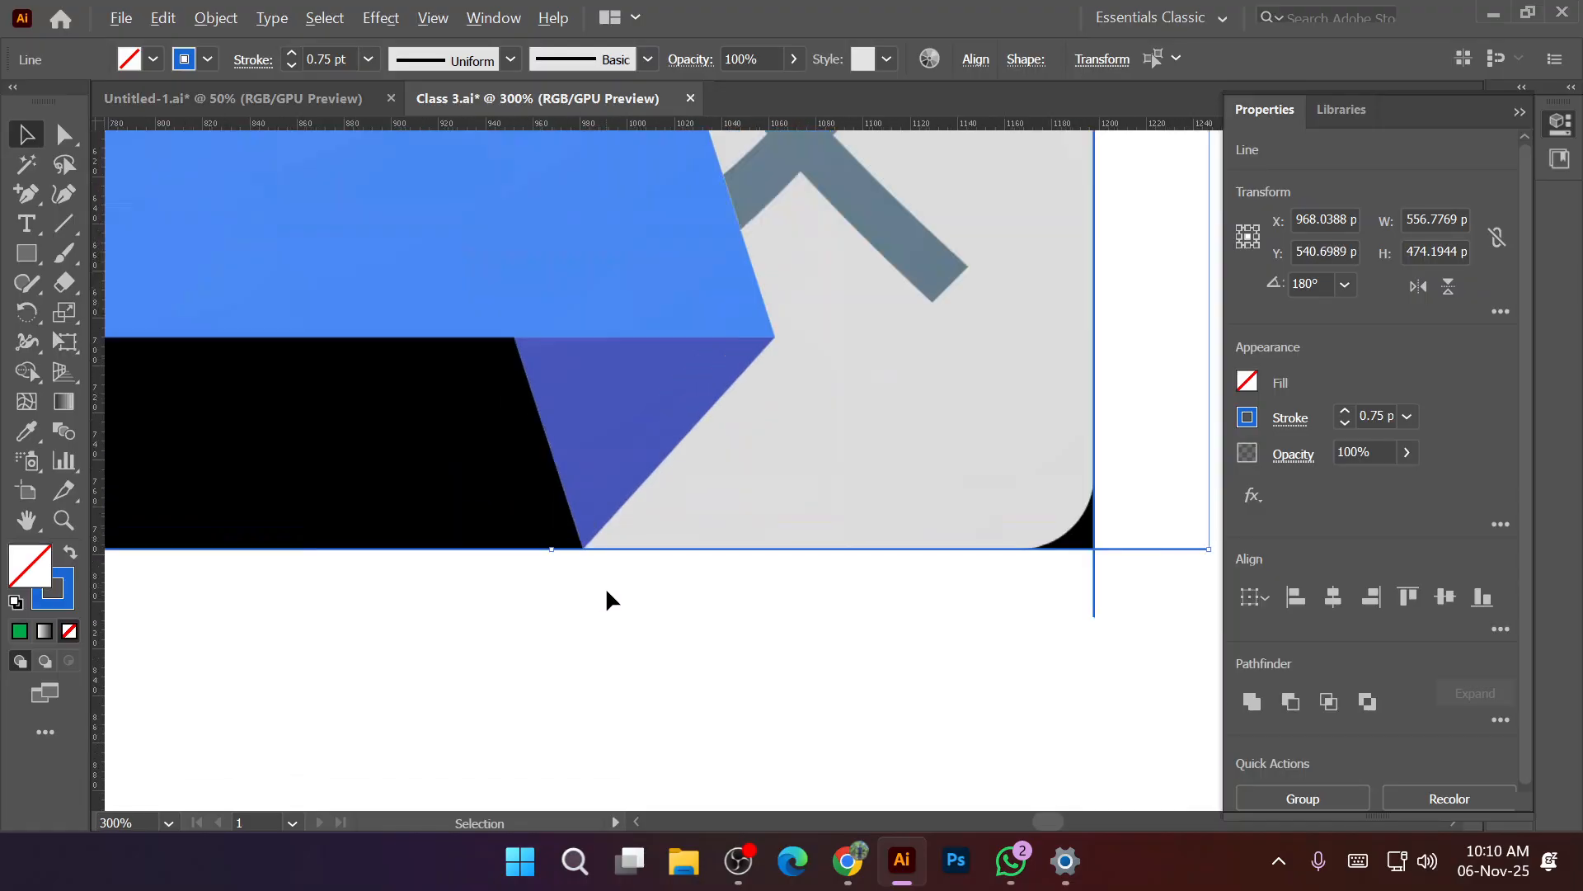
Move only the upper horizontal line up onto the Translate image's top edge.
scroll(558, 195, up, 5)
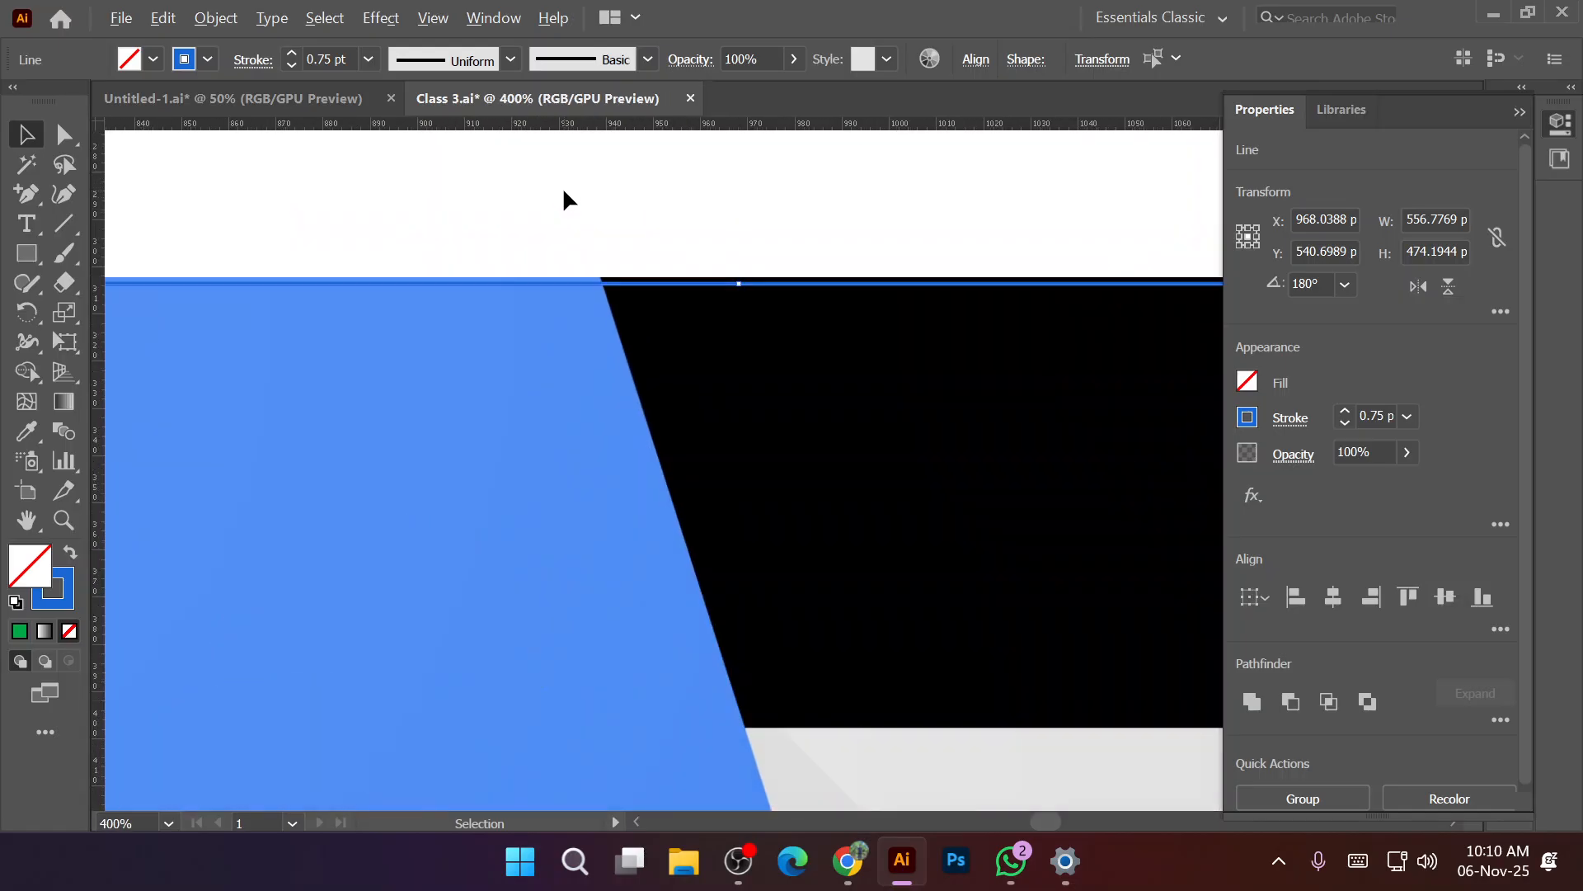
click(564, 221)
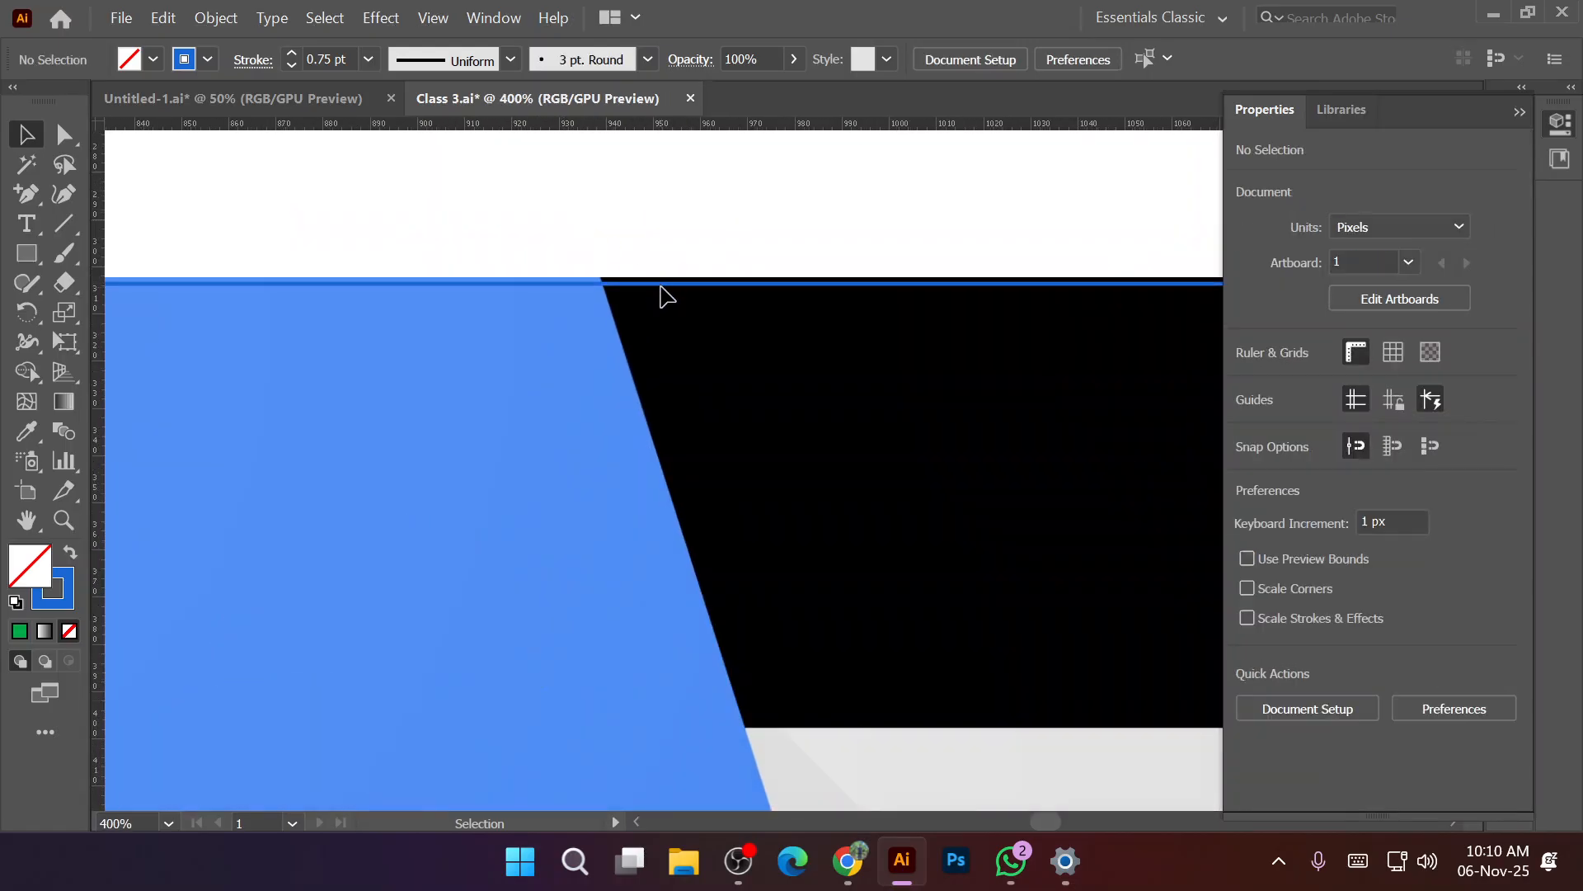
click(666, 287)
drag(665, 287, 665, 282)
scroll(660, 256, down, 5)
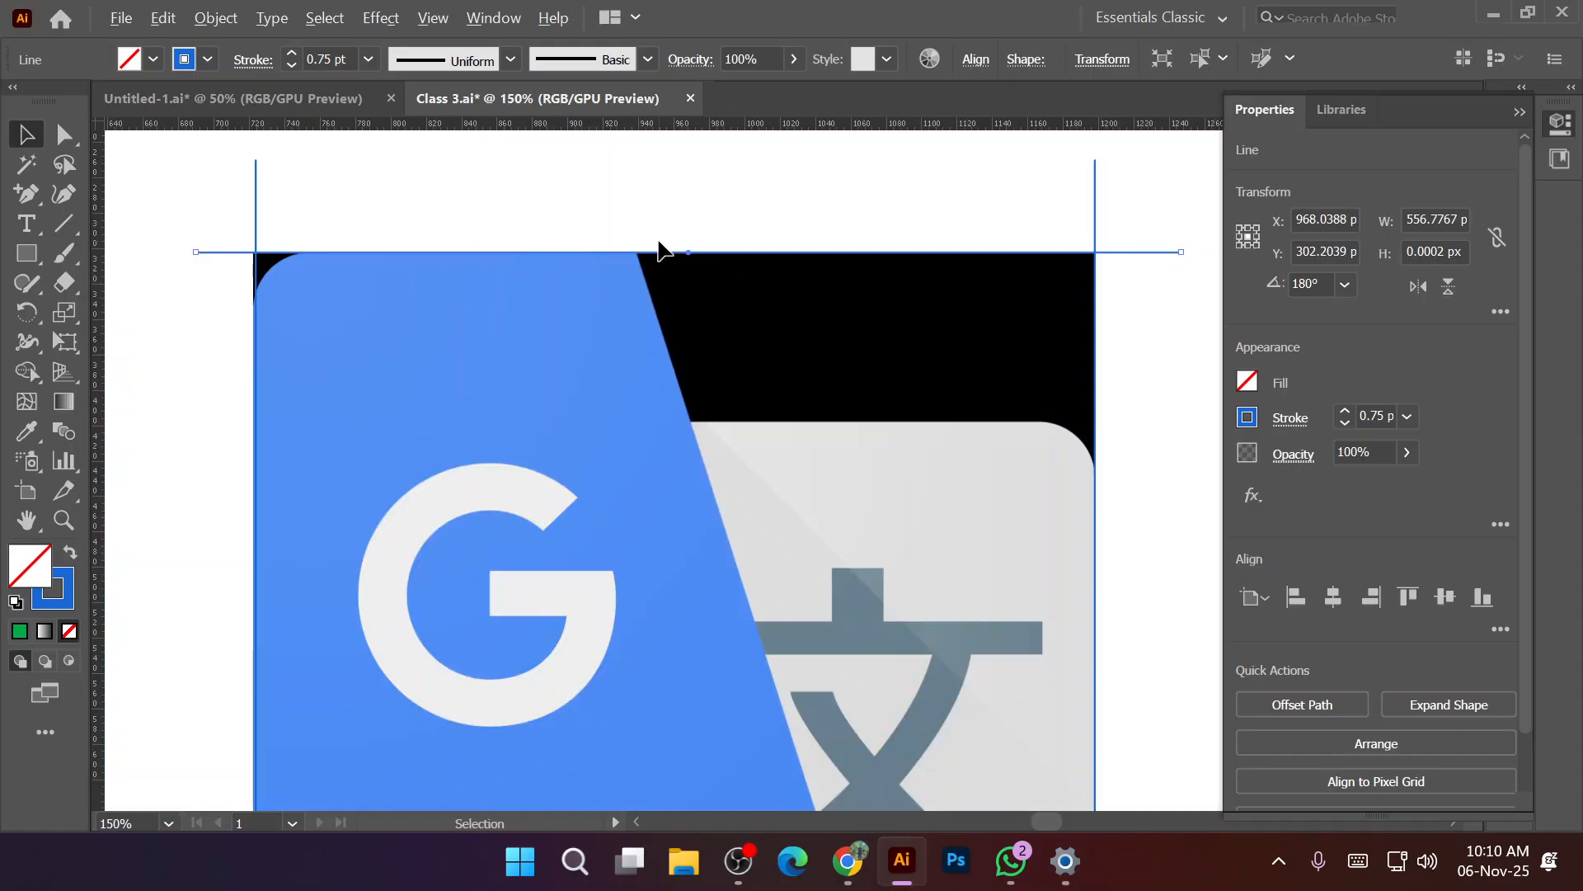
click(973, 407)
scroll(933, 404, up, 1)
scroll(933, 404, down, 1)
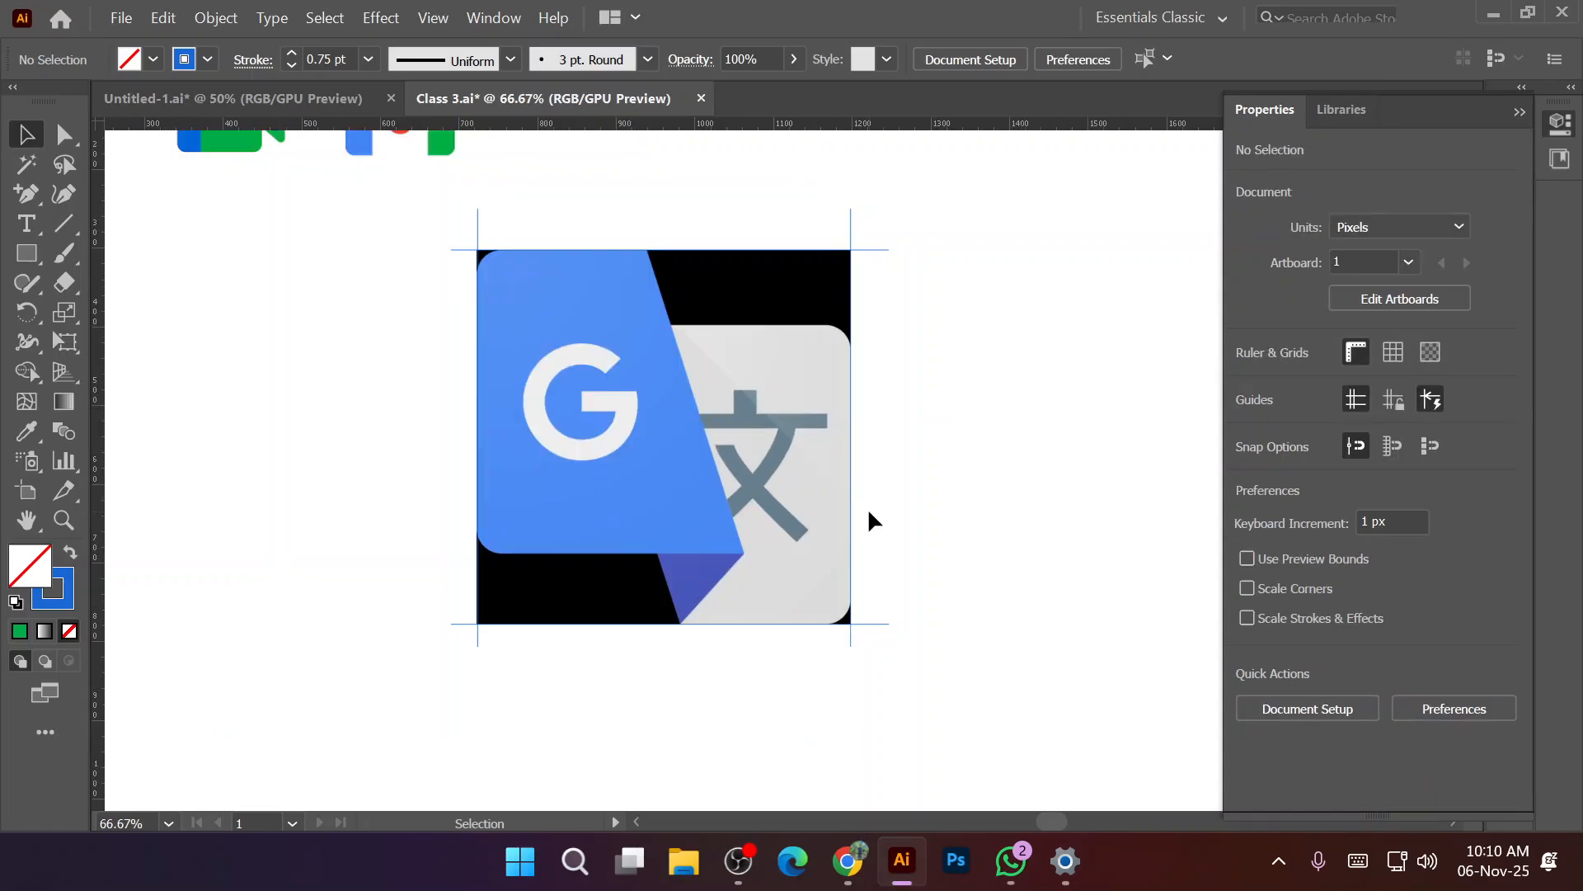
Copy the top horizontal line straight down about 95 px and align the copy with the grey panel's upper edge.
scroll(710, 258, up, 1)
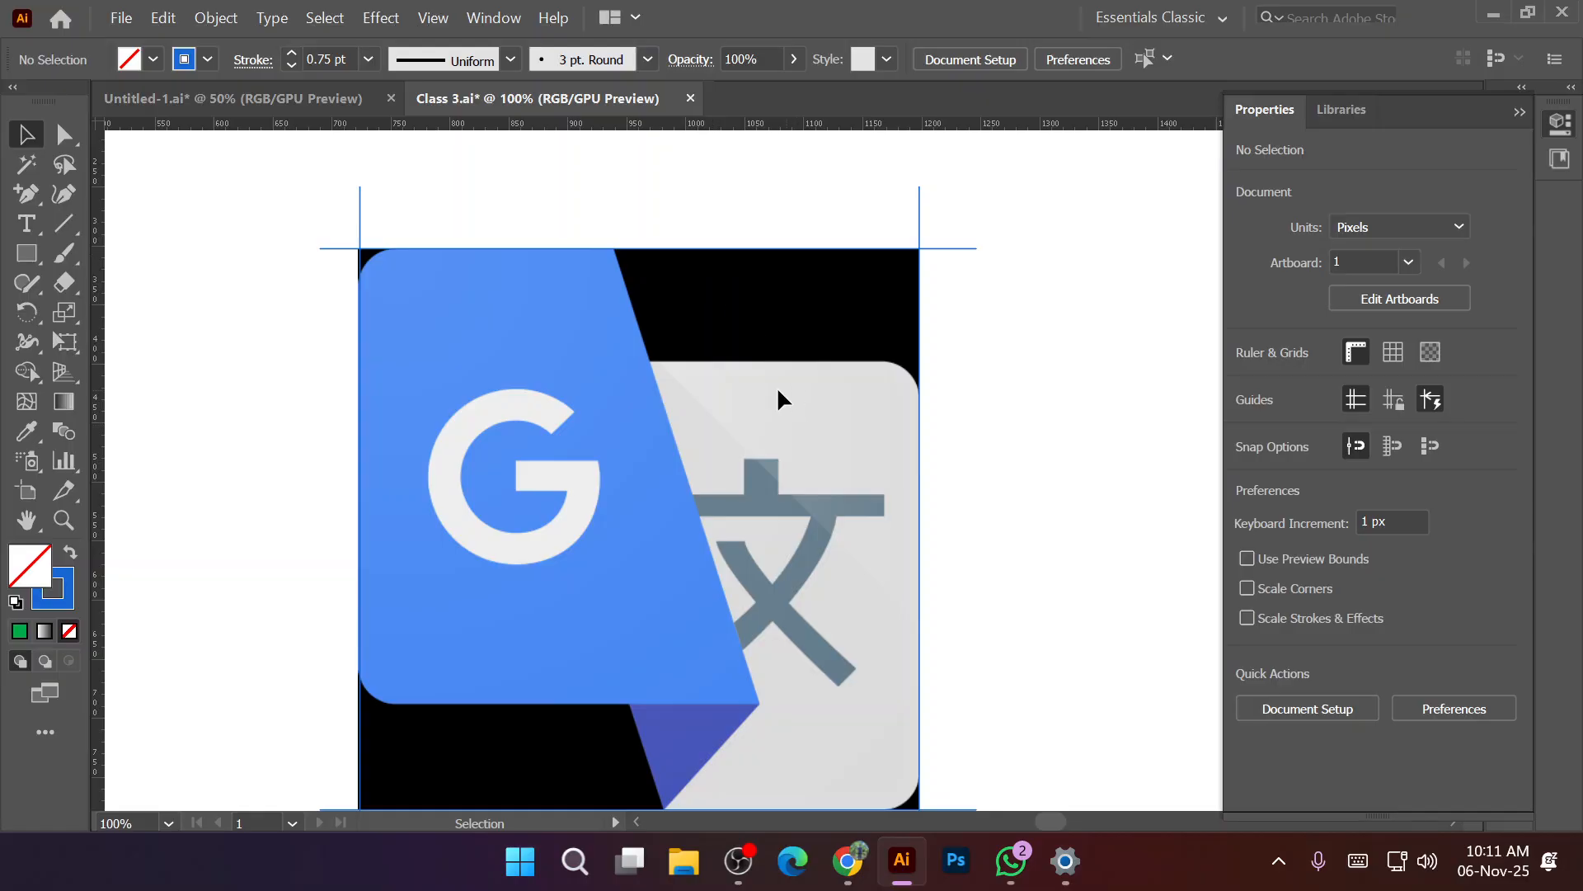
click(724, 251)
drag(725, 251, 737, 366)
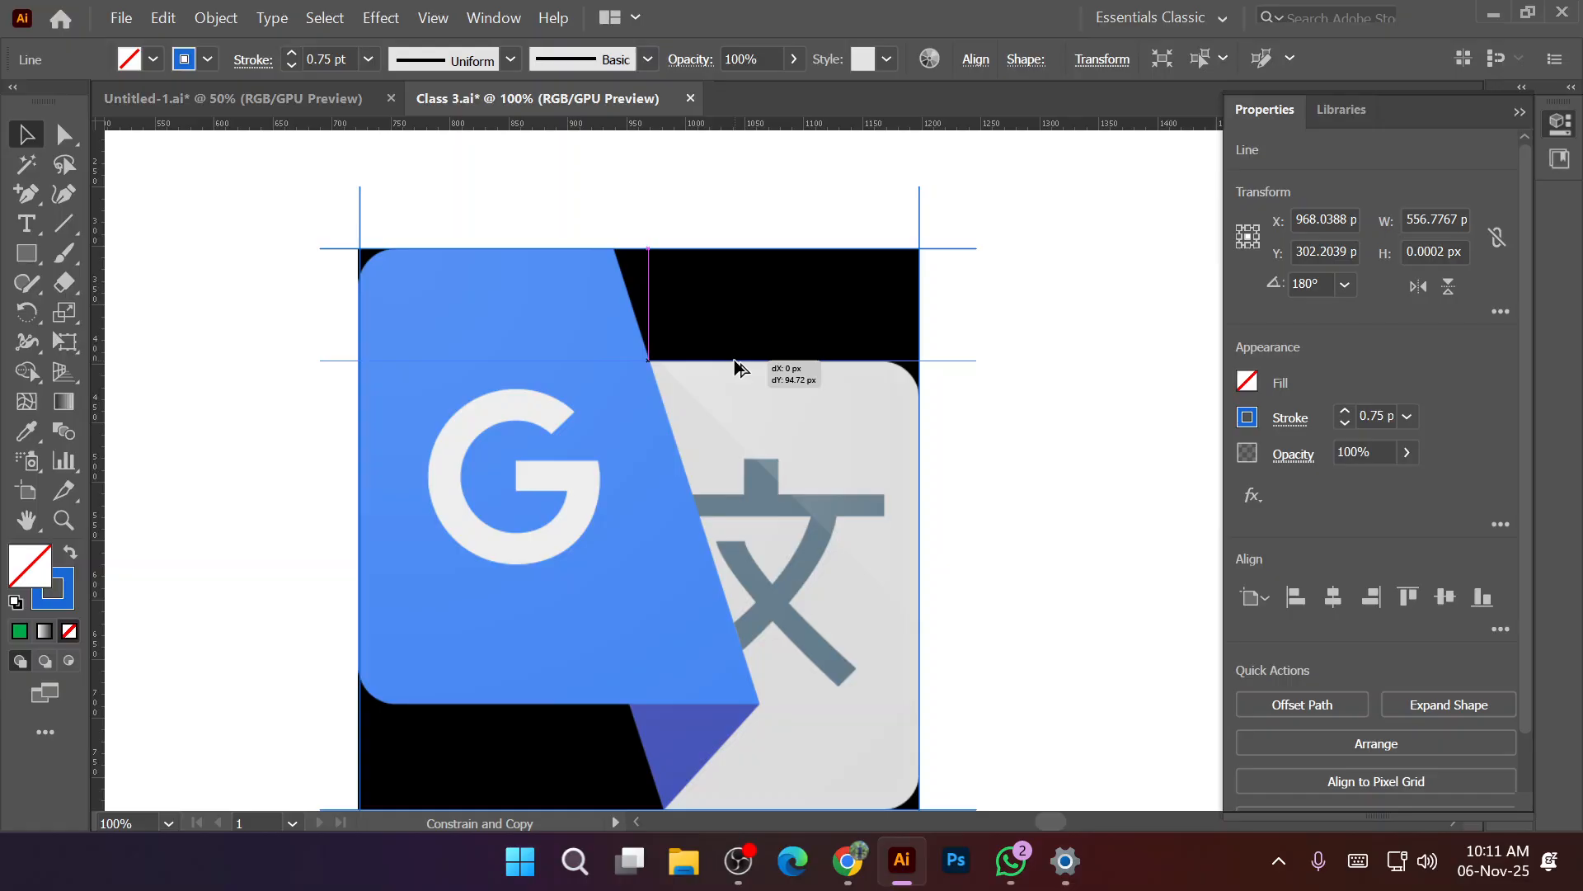
drag(735, 360, 735, 360)
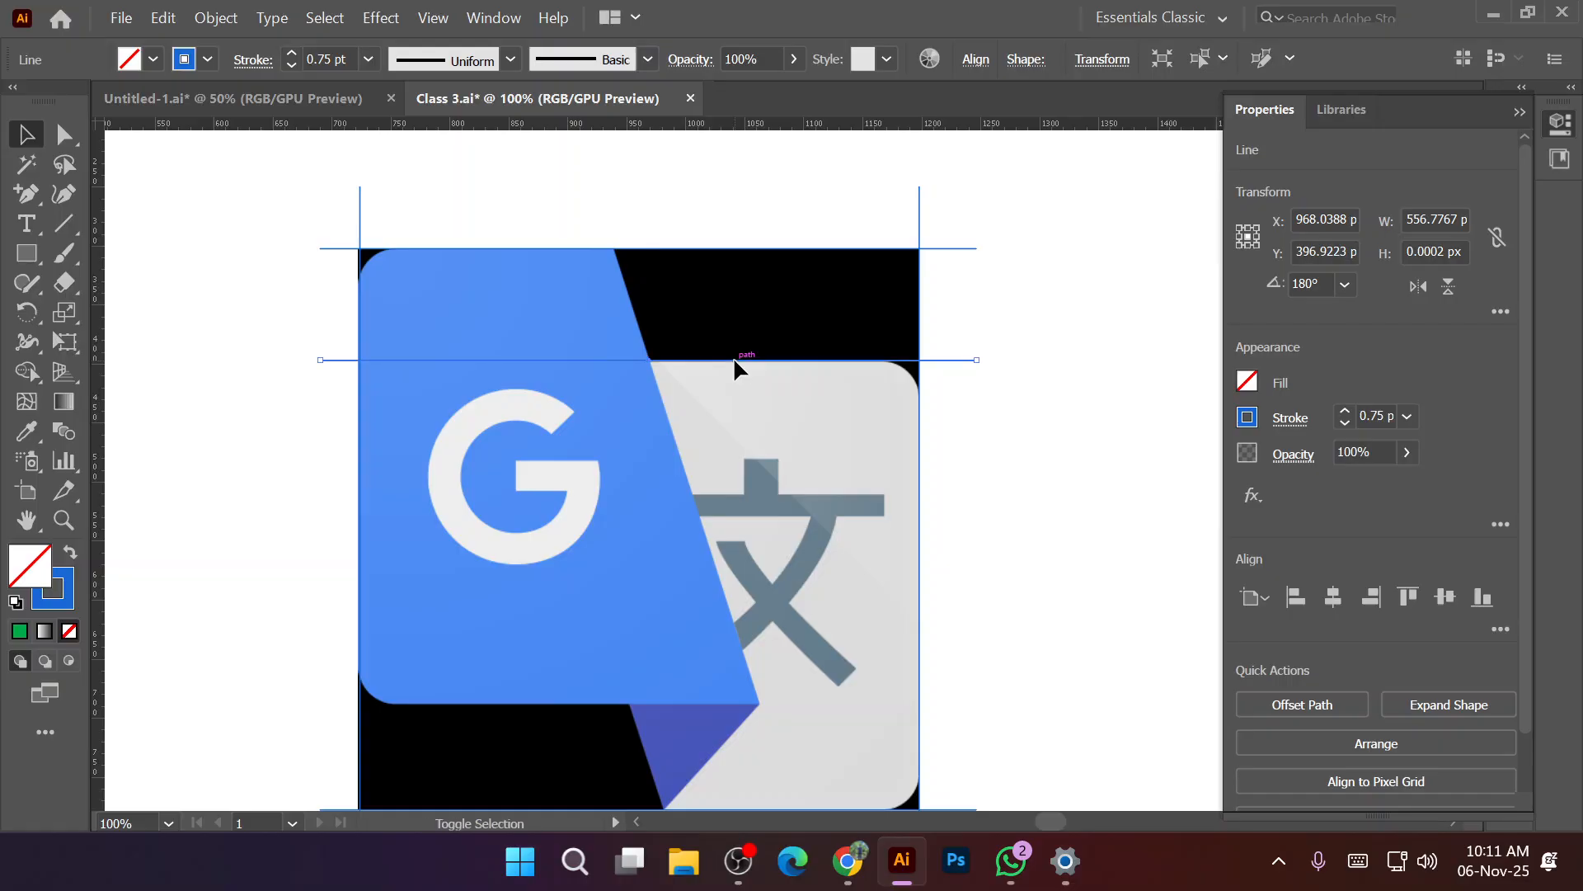
scroll(719, 365, up, 5)
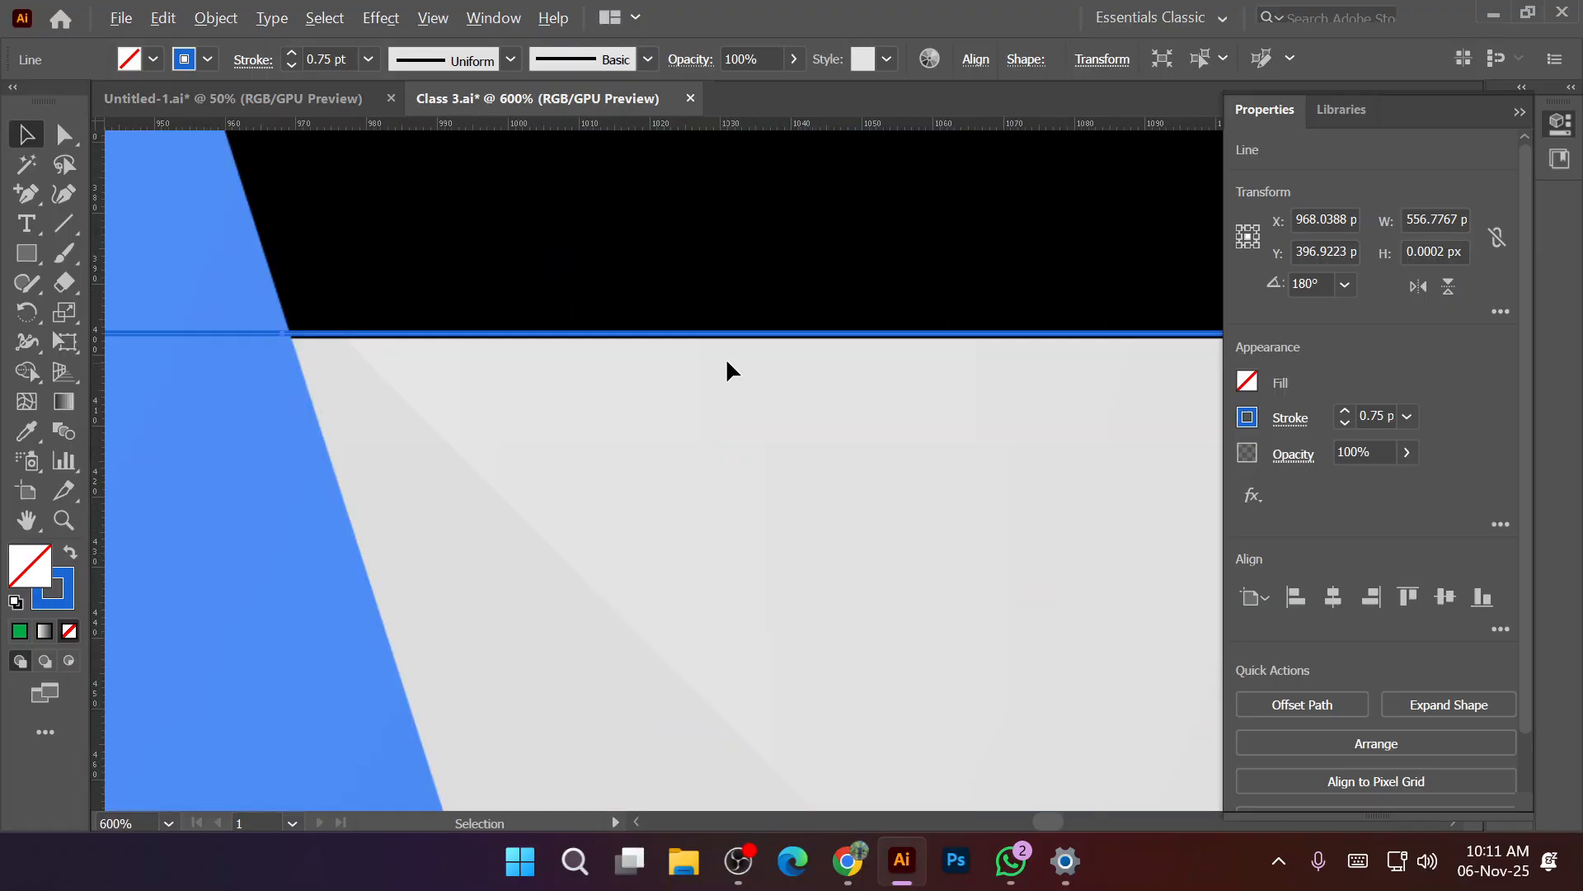
drag(707, 335, 708, 338)
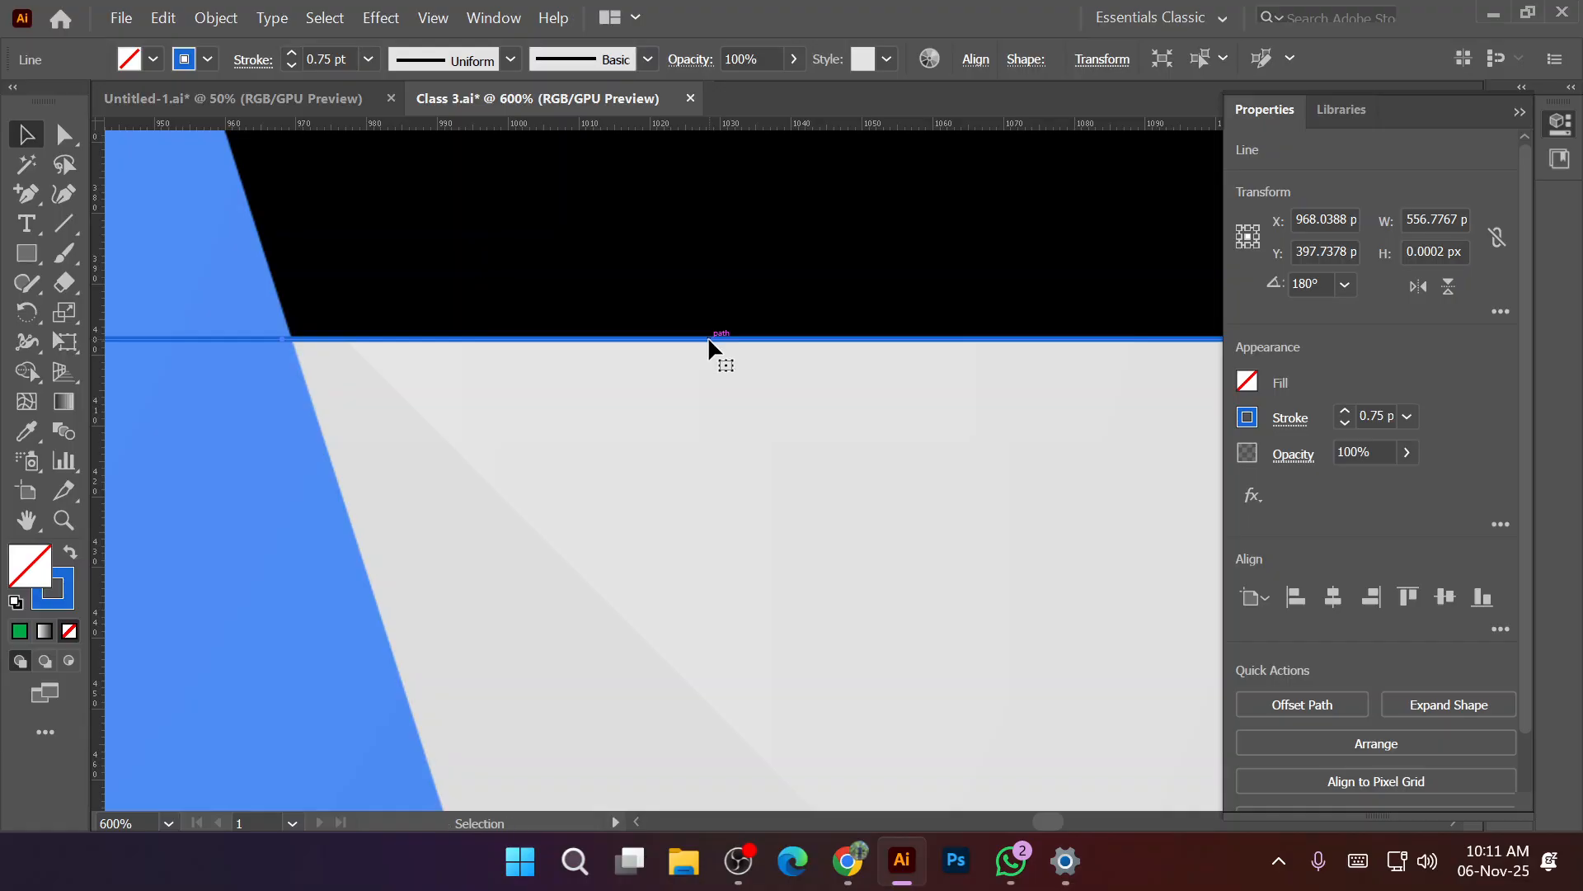
scroll(708, 337, down, 5)
scroll(705, 351, down, 2)
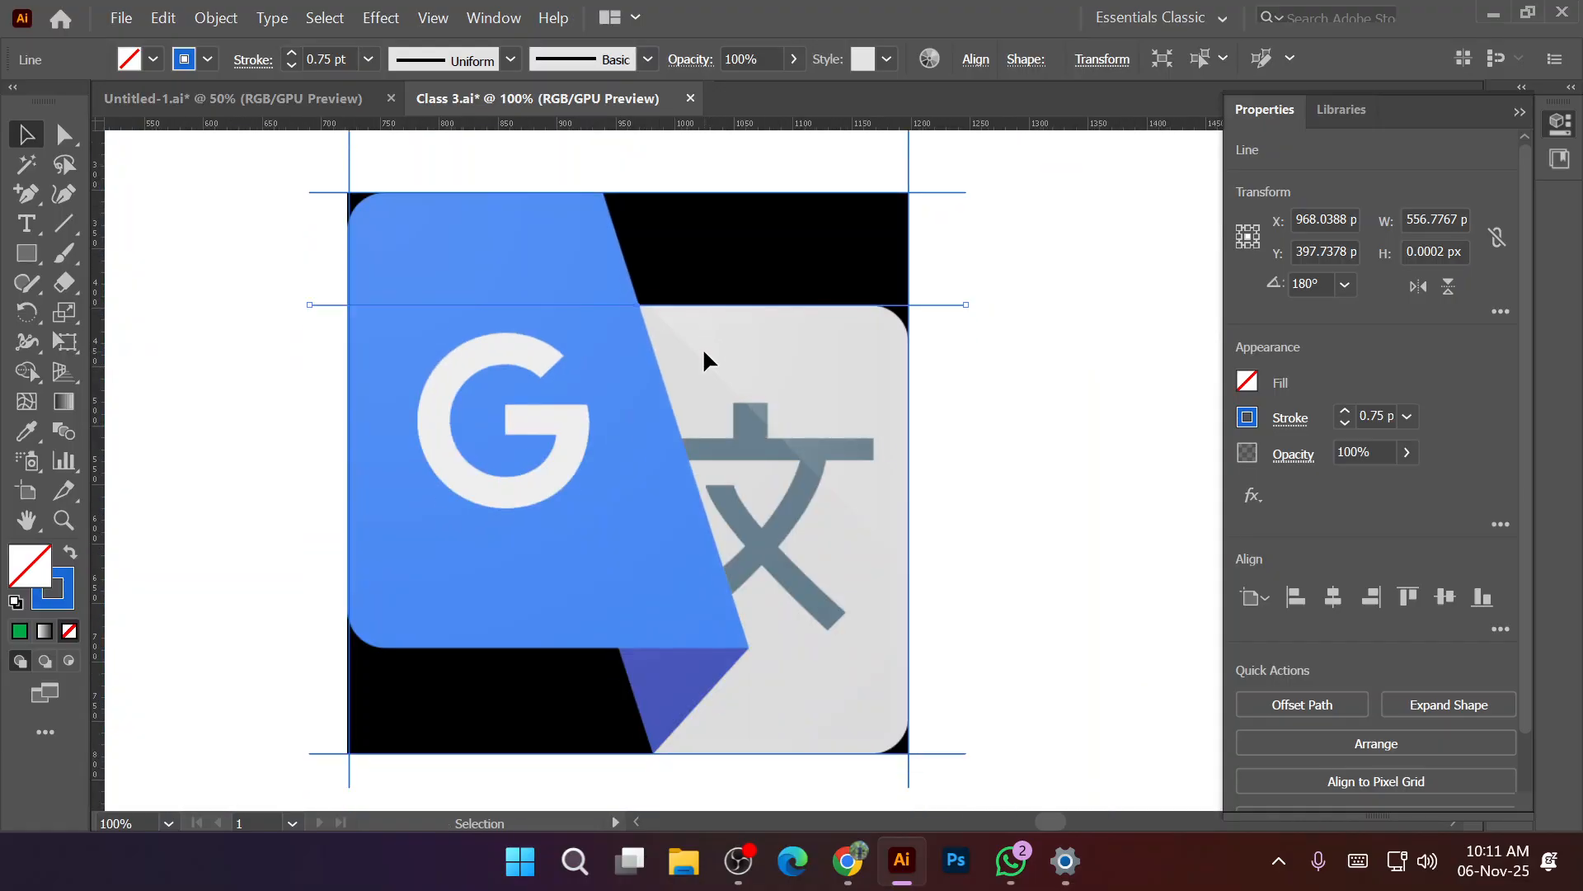
Copy the grey panel's horizontal line straight down about 291 px and align the copy with the blue panel's lower edge.
drag(707, 265, 721, 608)
scroll(655, 615, up, 4)
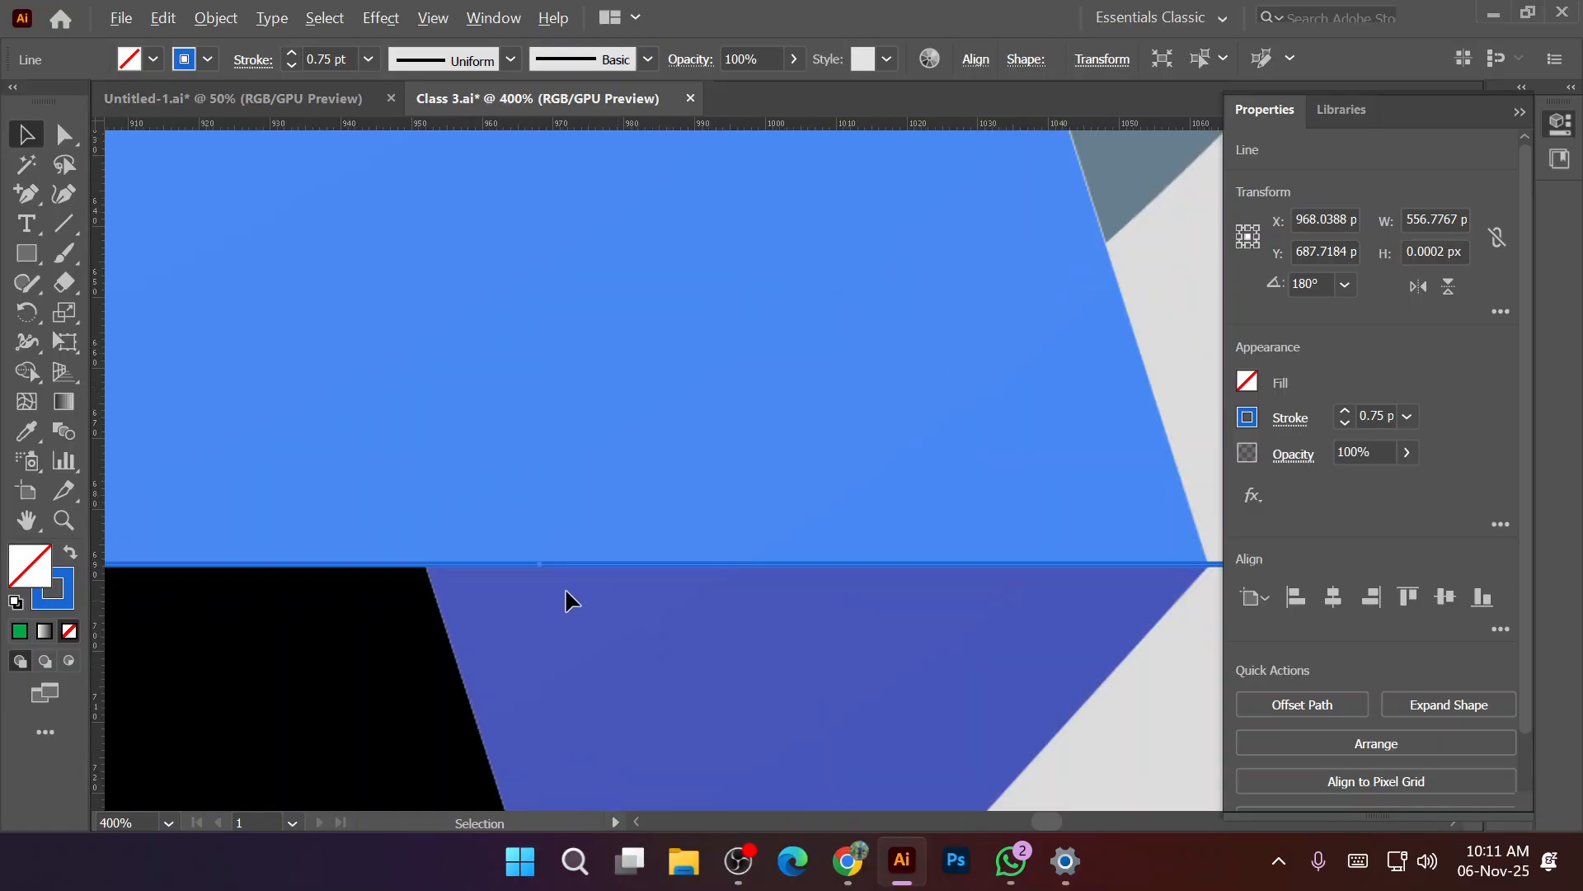
drag(537, 565, 539, 566)
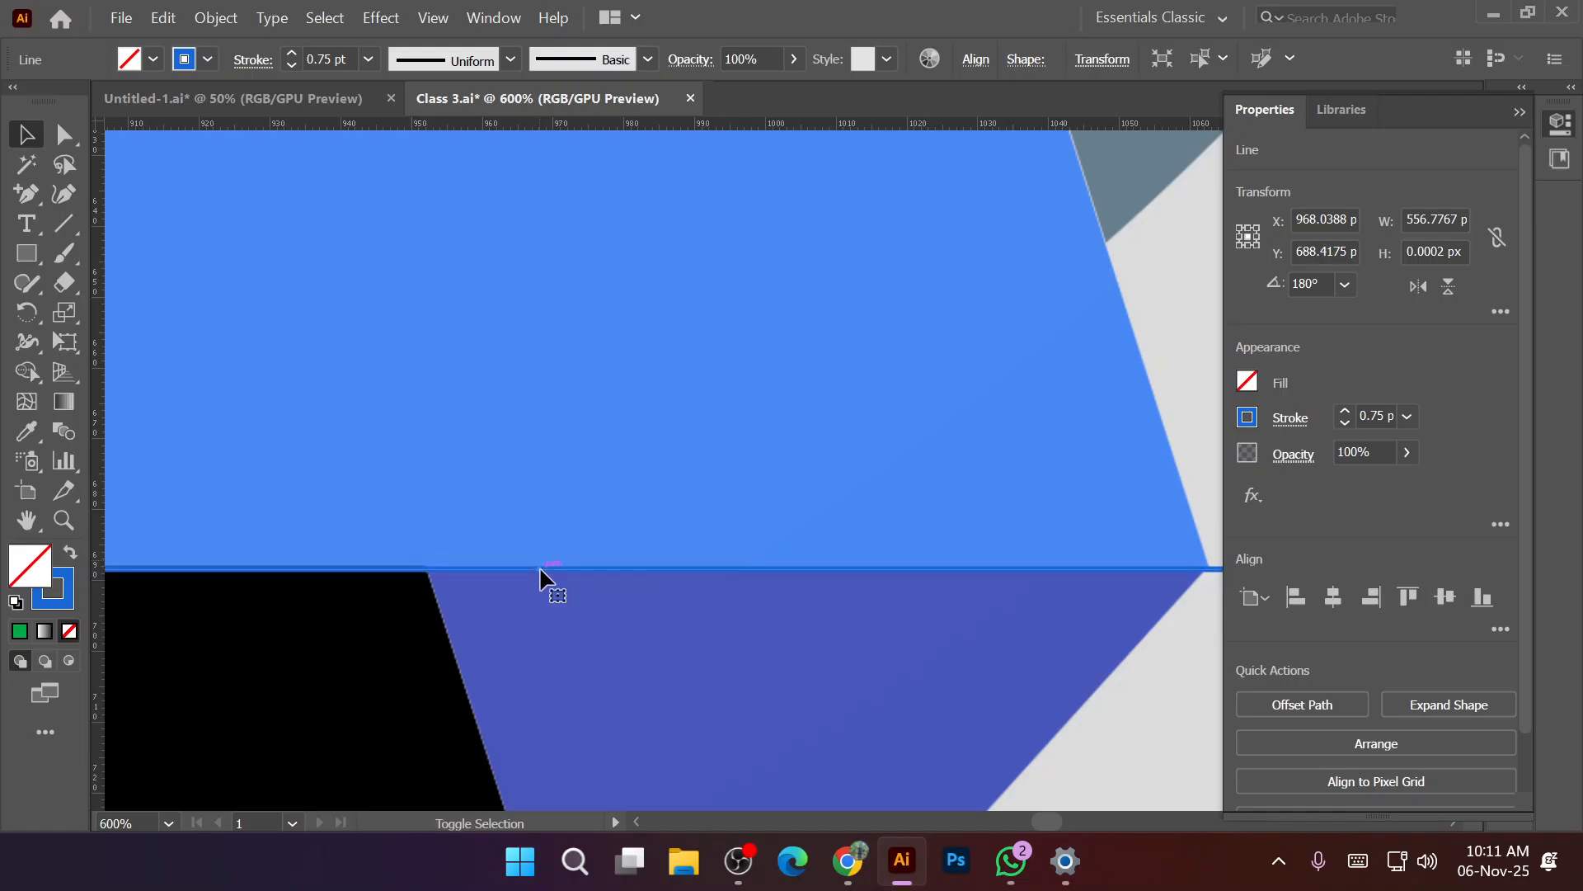
scroll(539, 566, down, 3)
scroll(539, 567, down, 1)
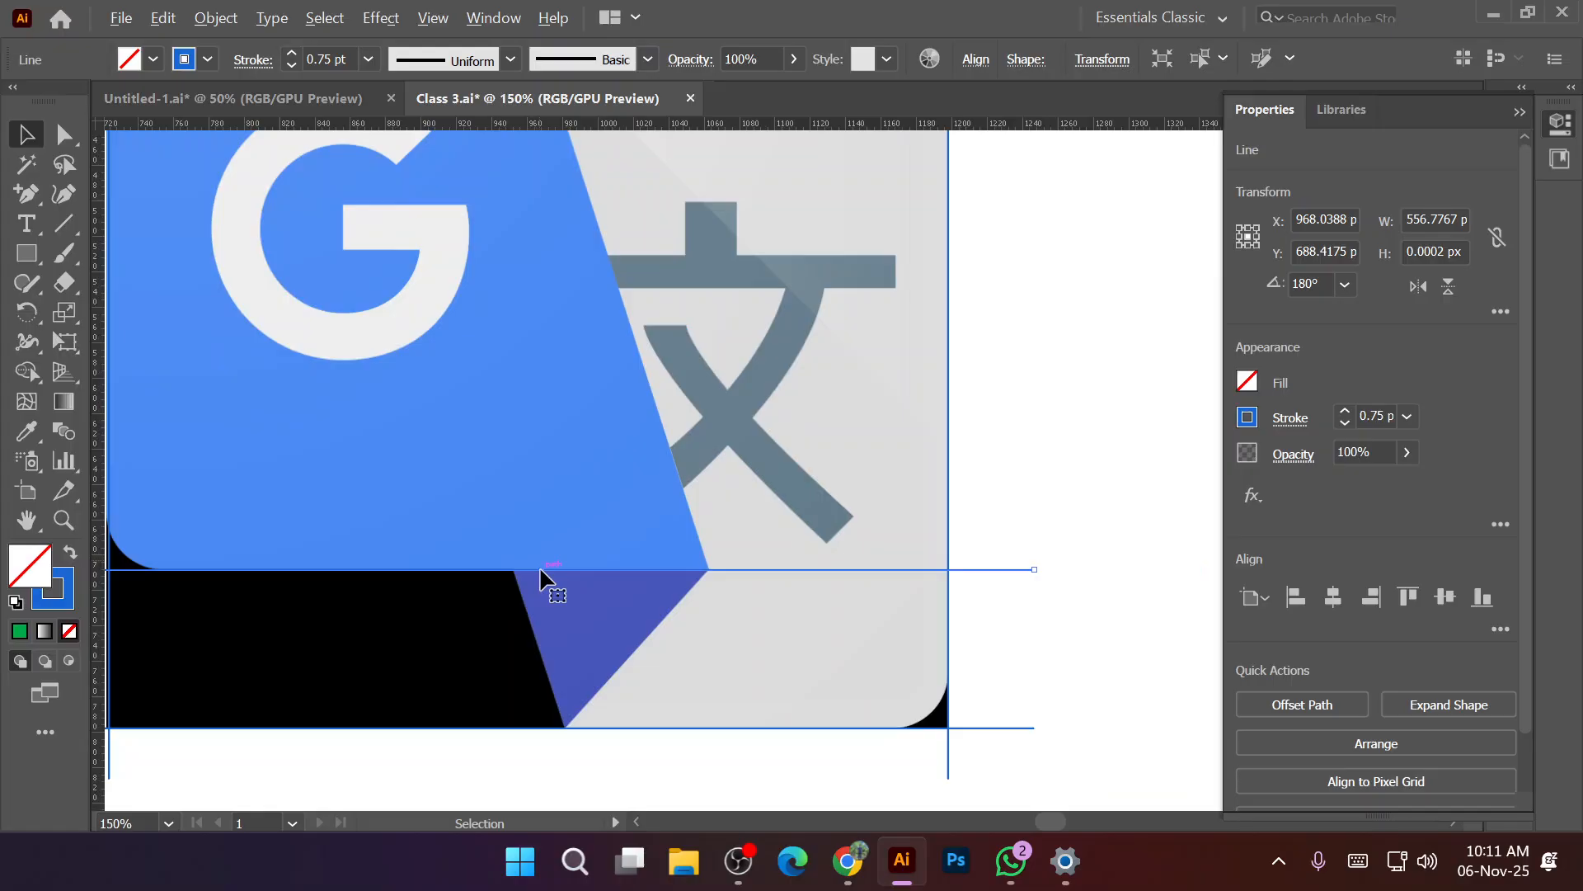
scroll(541, 575, down, 2)
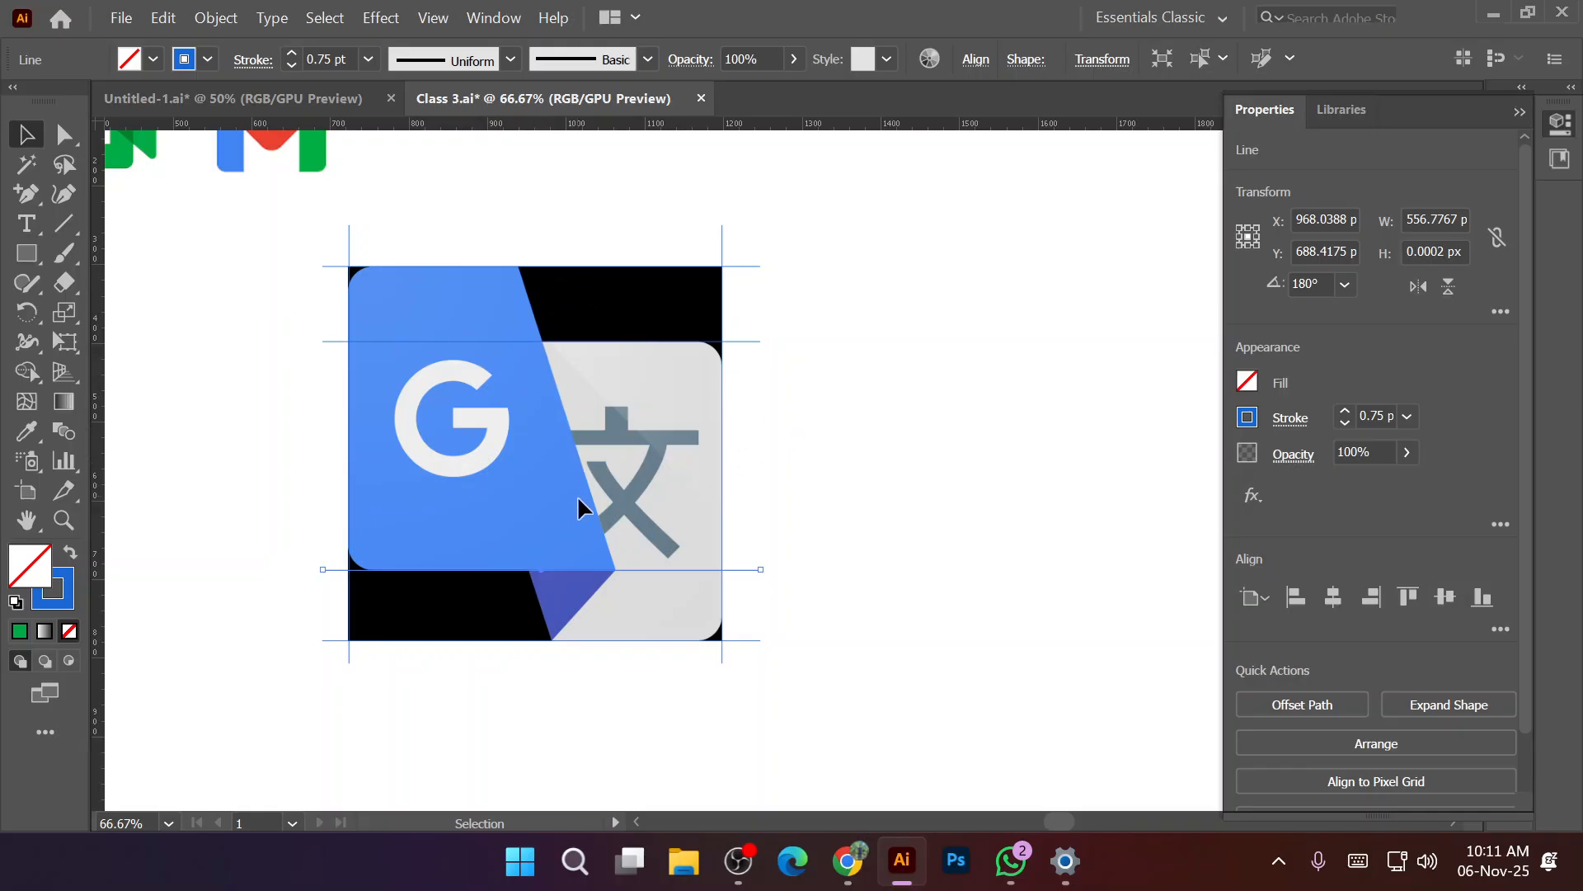
Draw a diagonal line about 133 px wide and 413 px high from the blue panel's lower-right corner, along its slanted edge, past the top line.
click(64, 222)
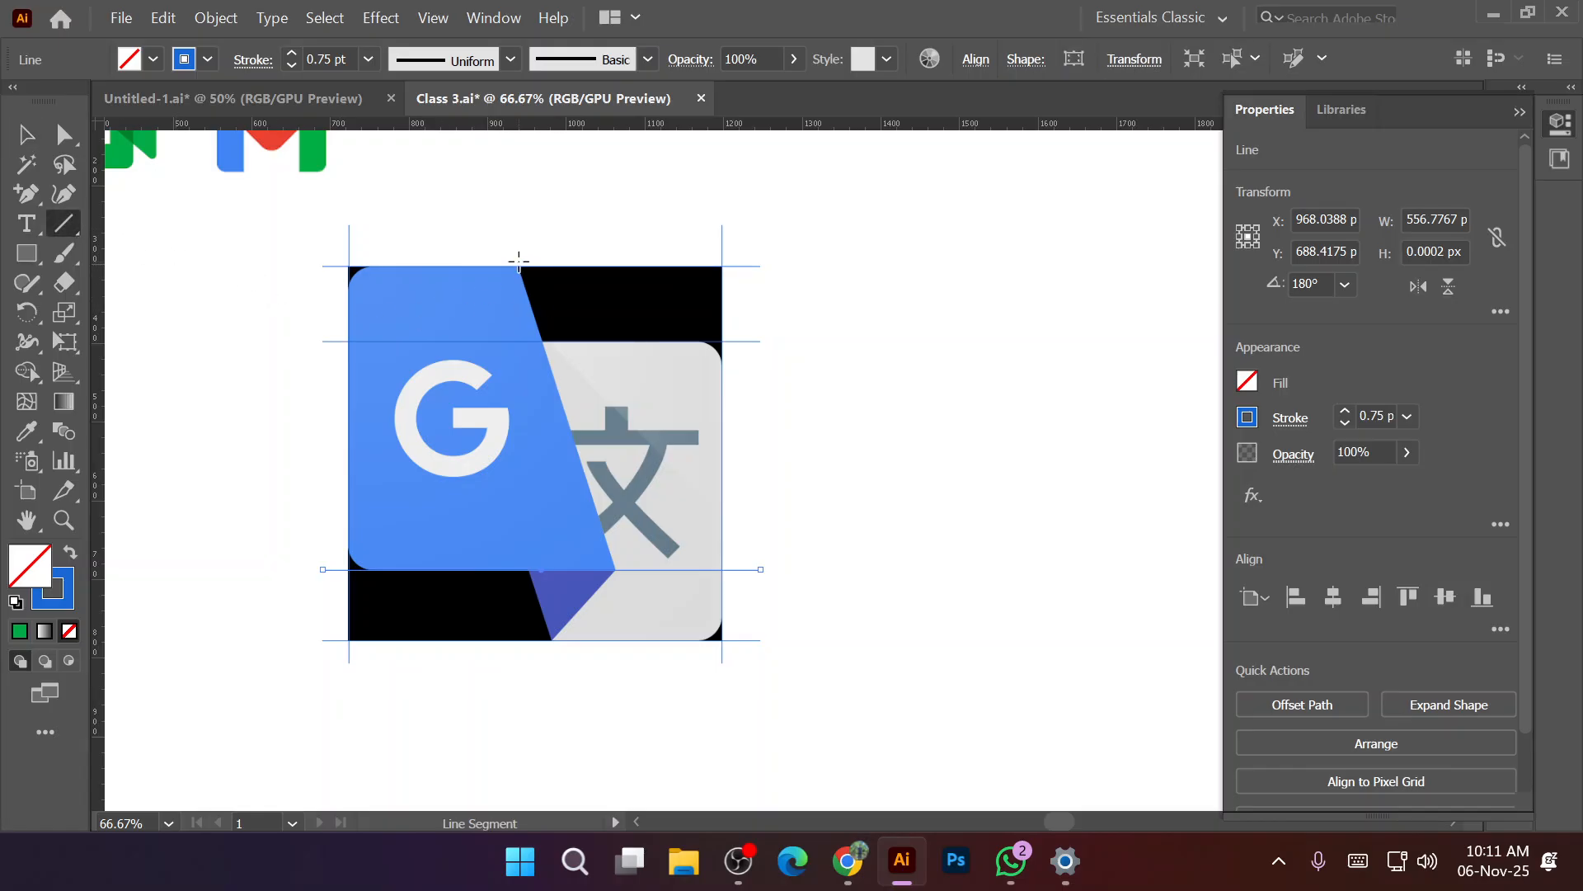
drag(515, 262, 614, 569)
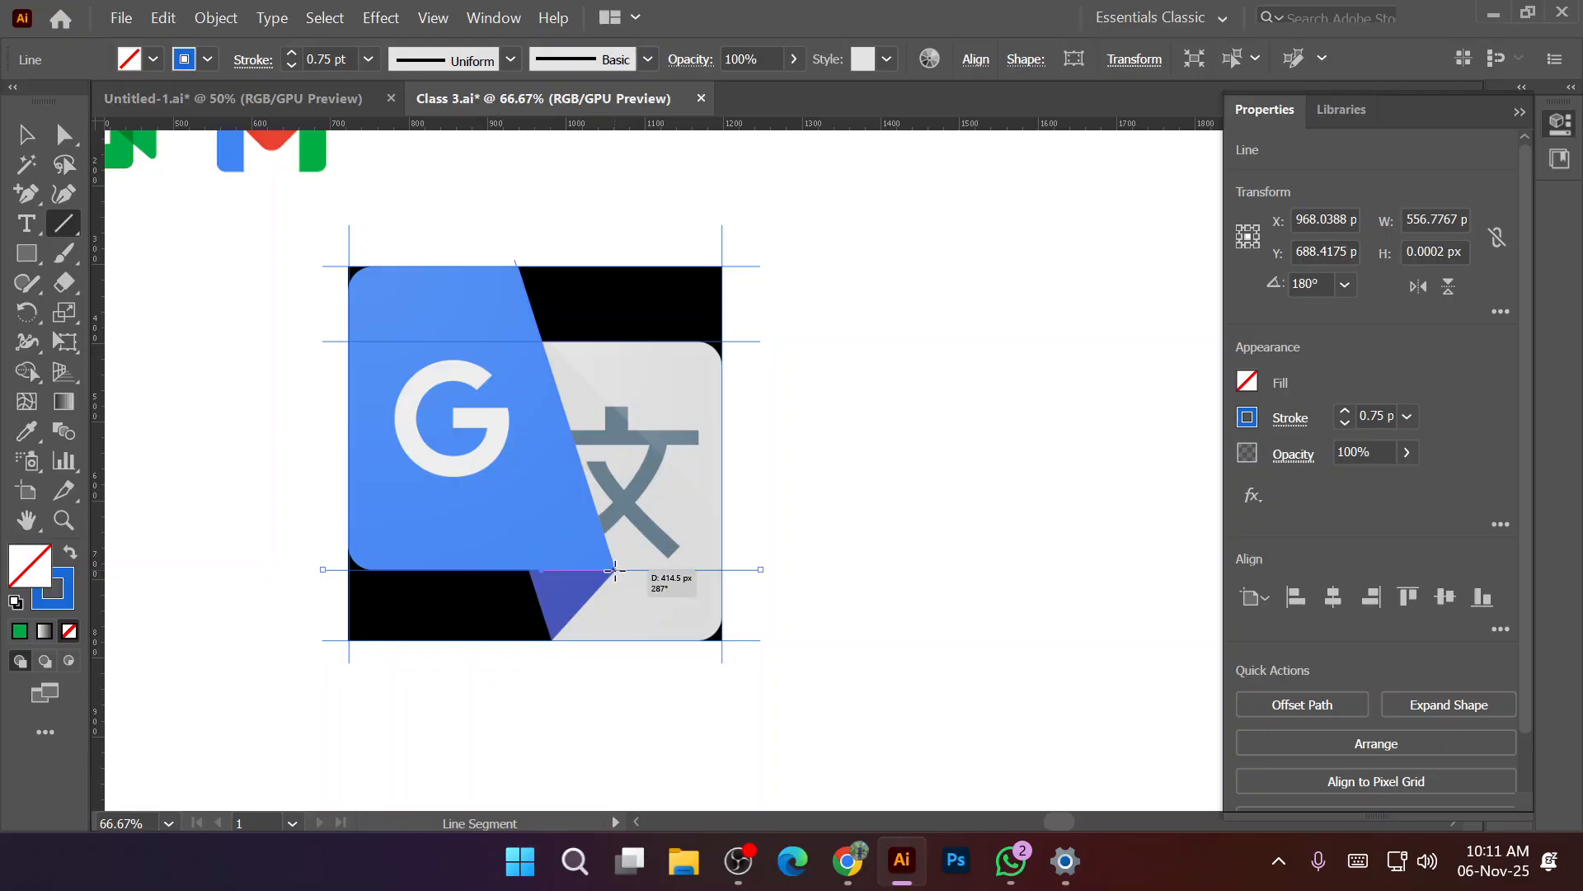
drag(614, 570, 515, 259)
key(Delete)
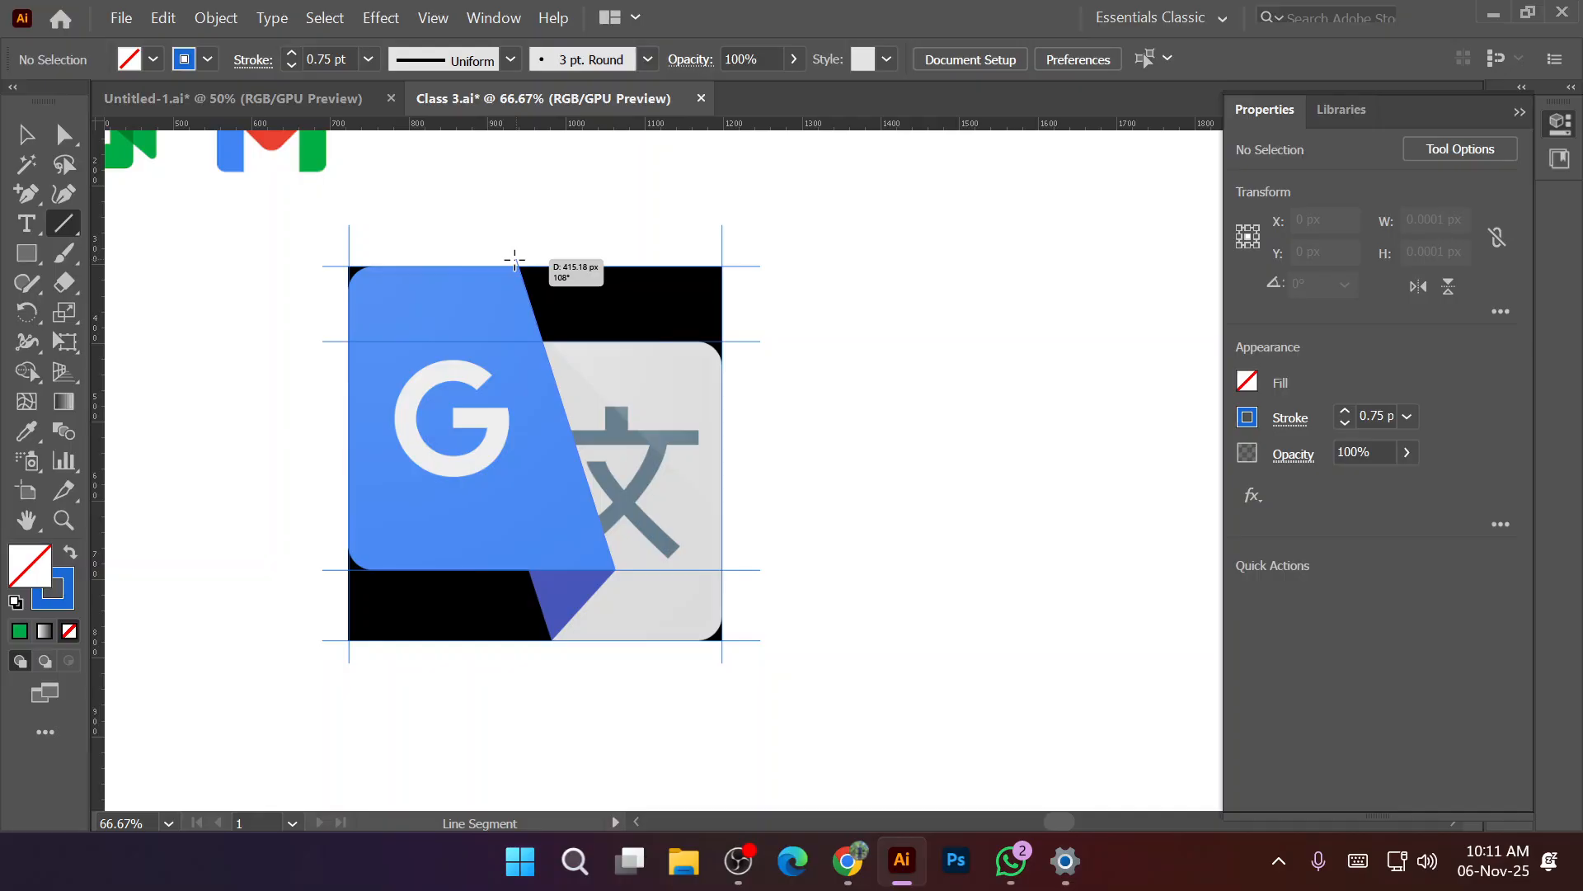
drag(515, 260, 511, 246)
scroll(528, 339, up, 3)
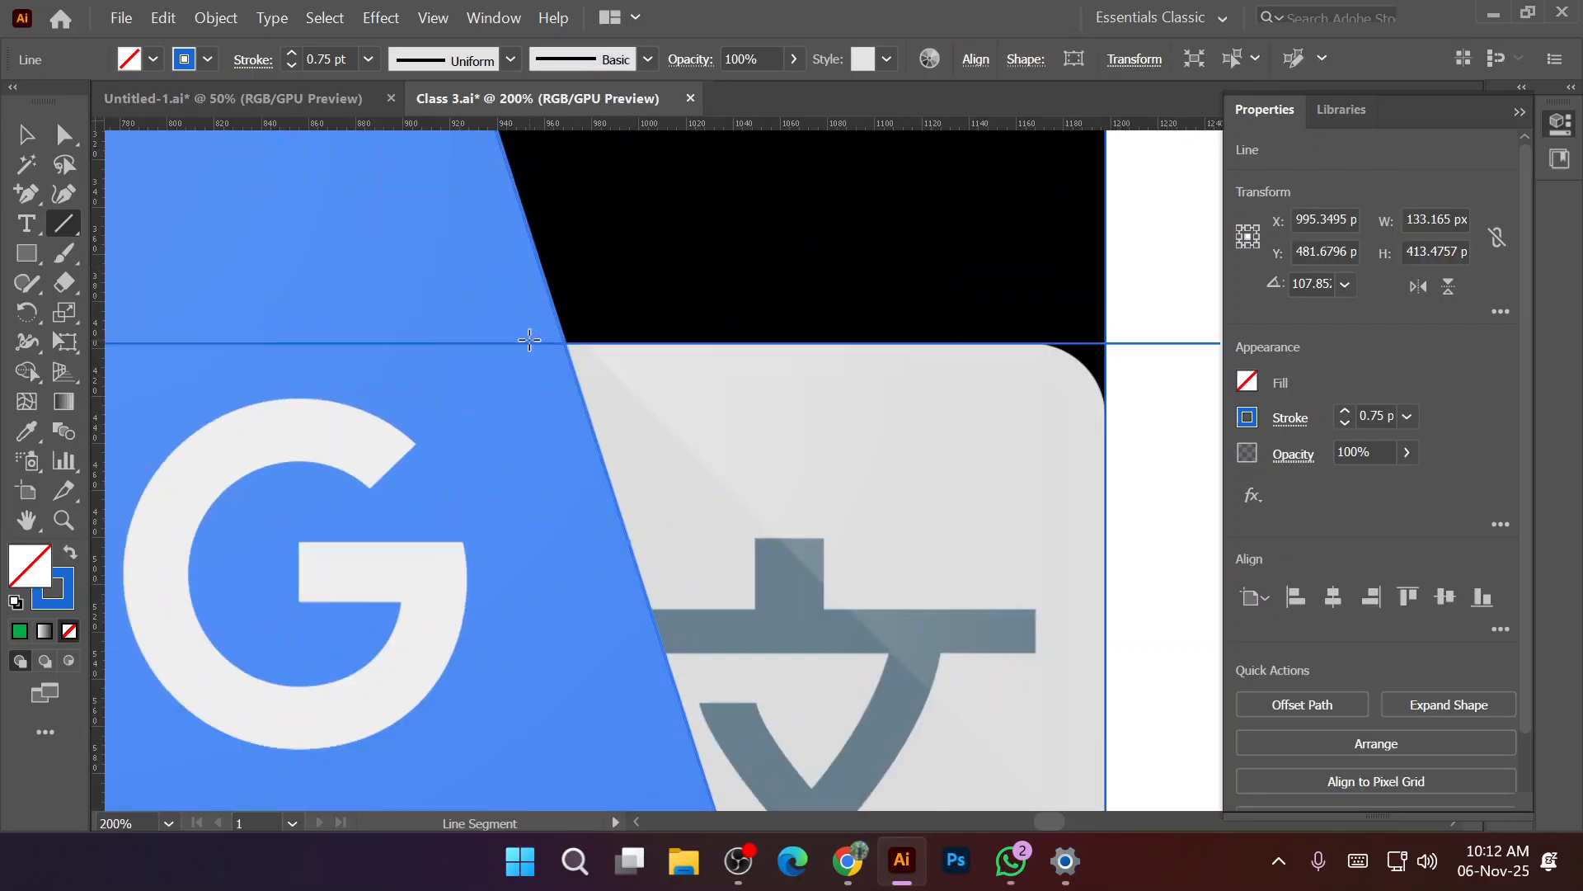
scroll(530, 339, down, 3)
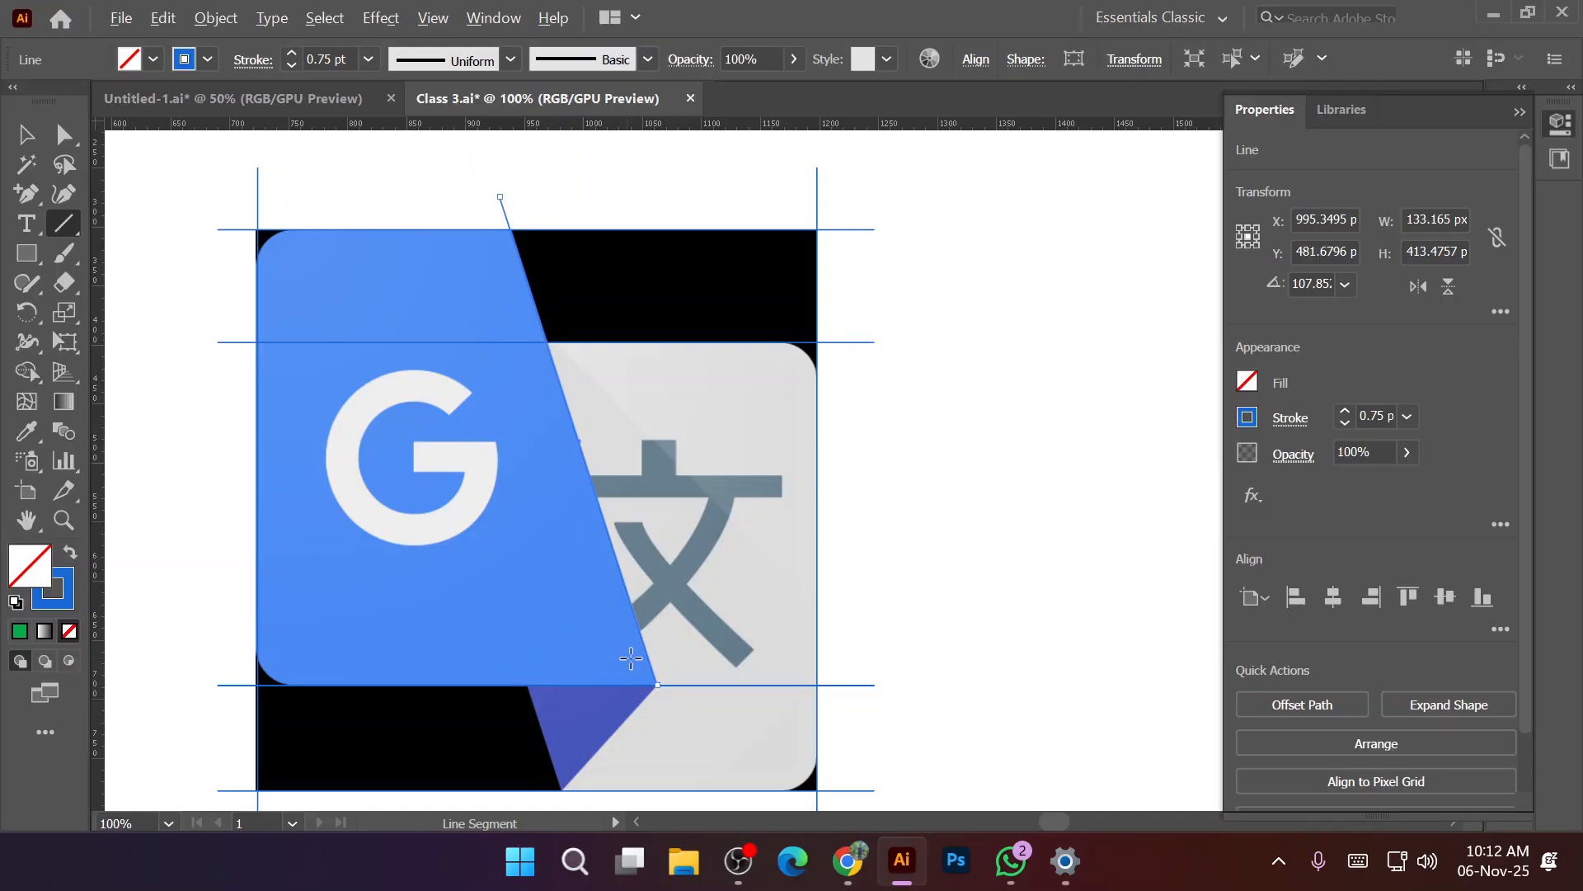
Stretch the diagonal line's lower end just past the blue panel's lower-right corner, making the line about 136 px wide and 421 px high.
scroll(639, 656, up, 3)
scroll(639, 656, up, 1)
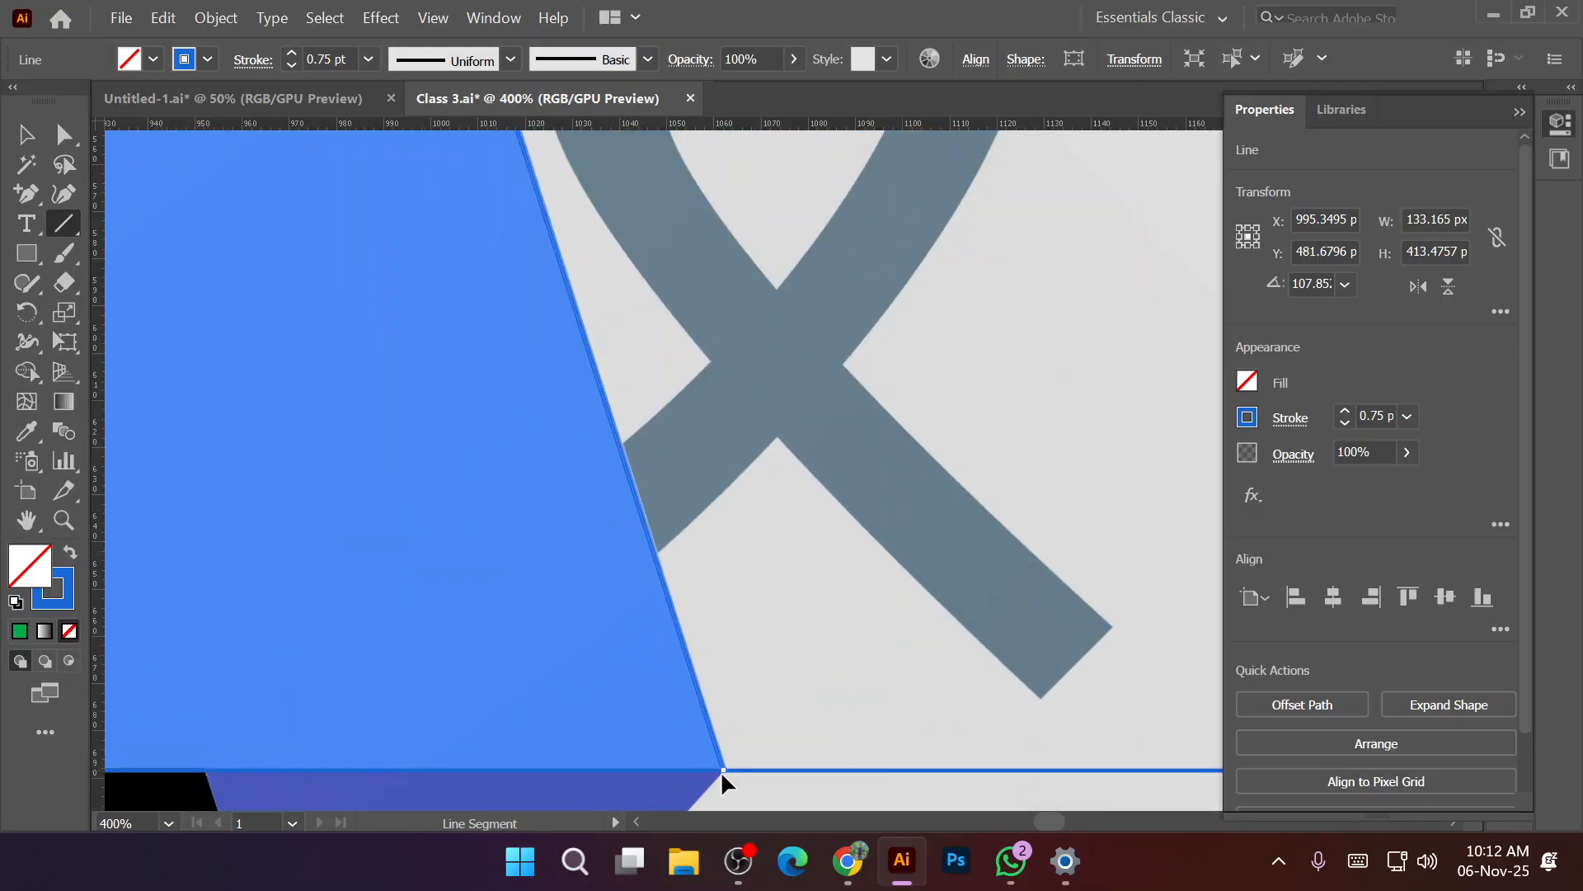
key(v)
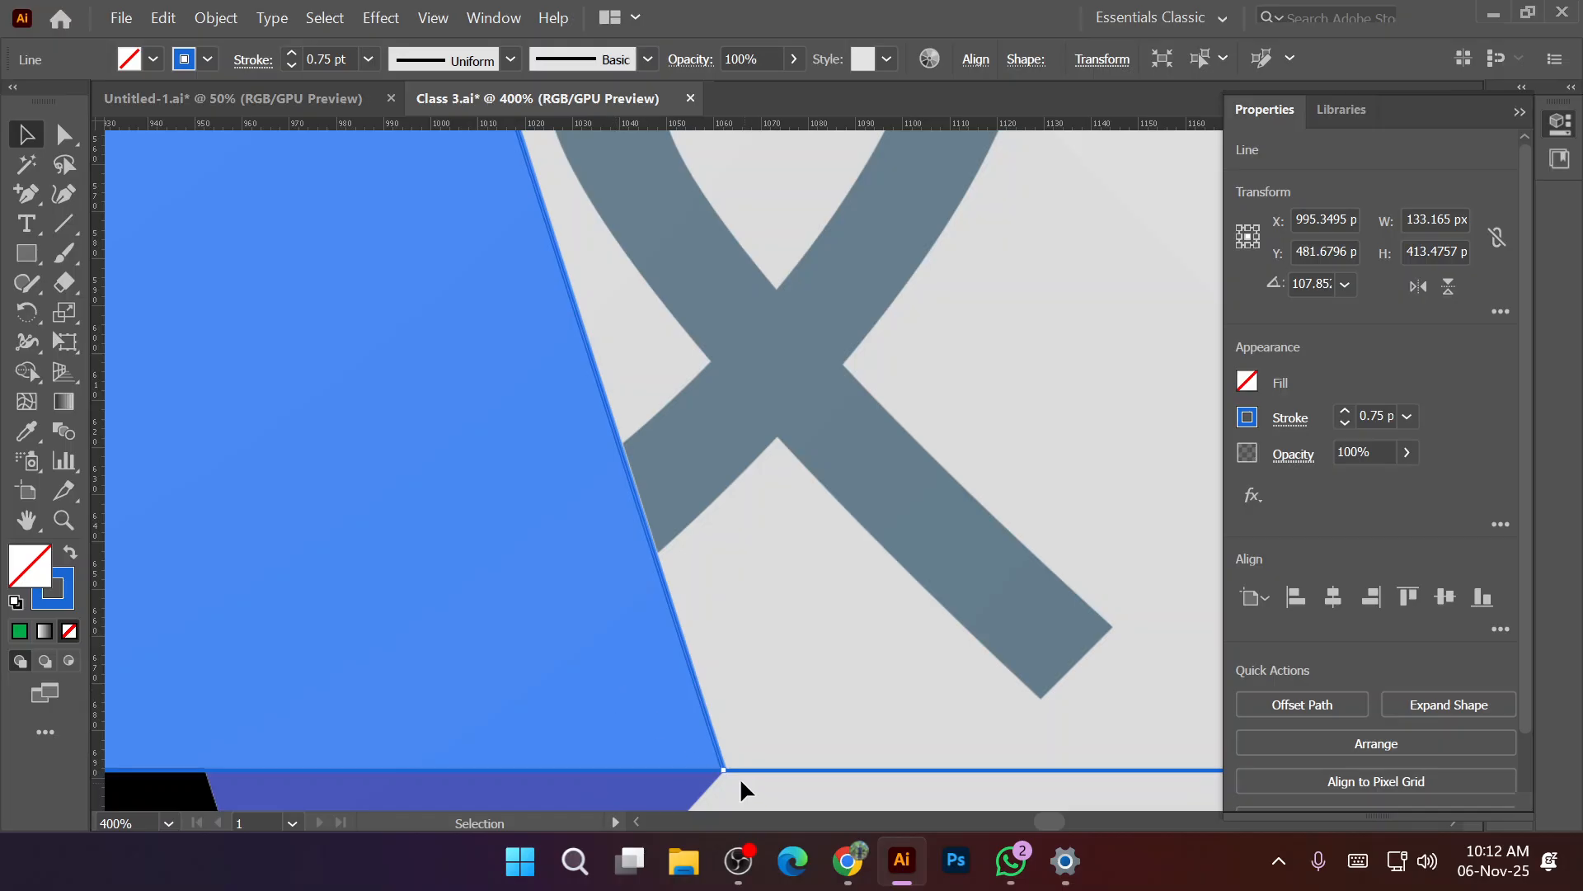
drag(723, 773, 727, 772)
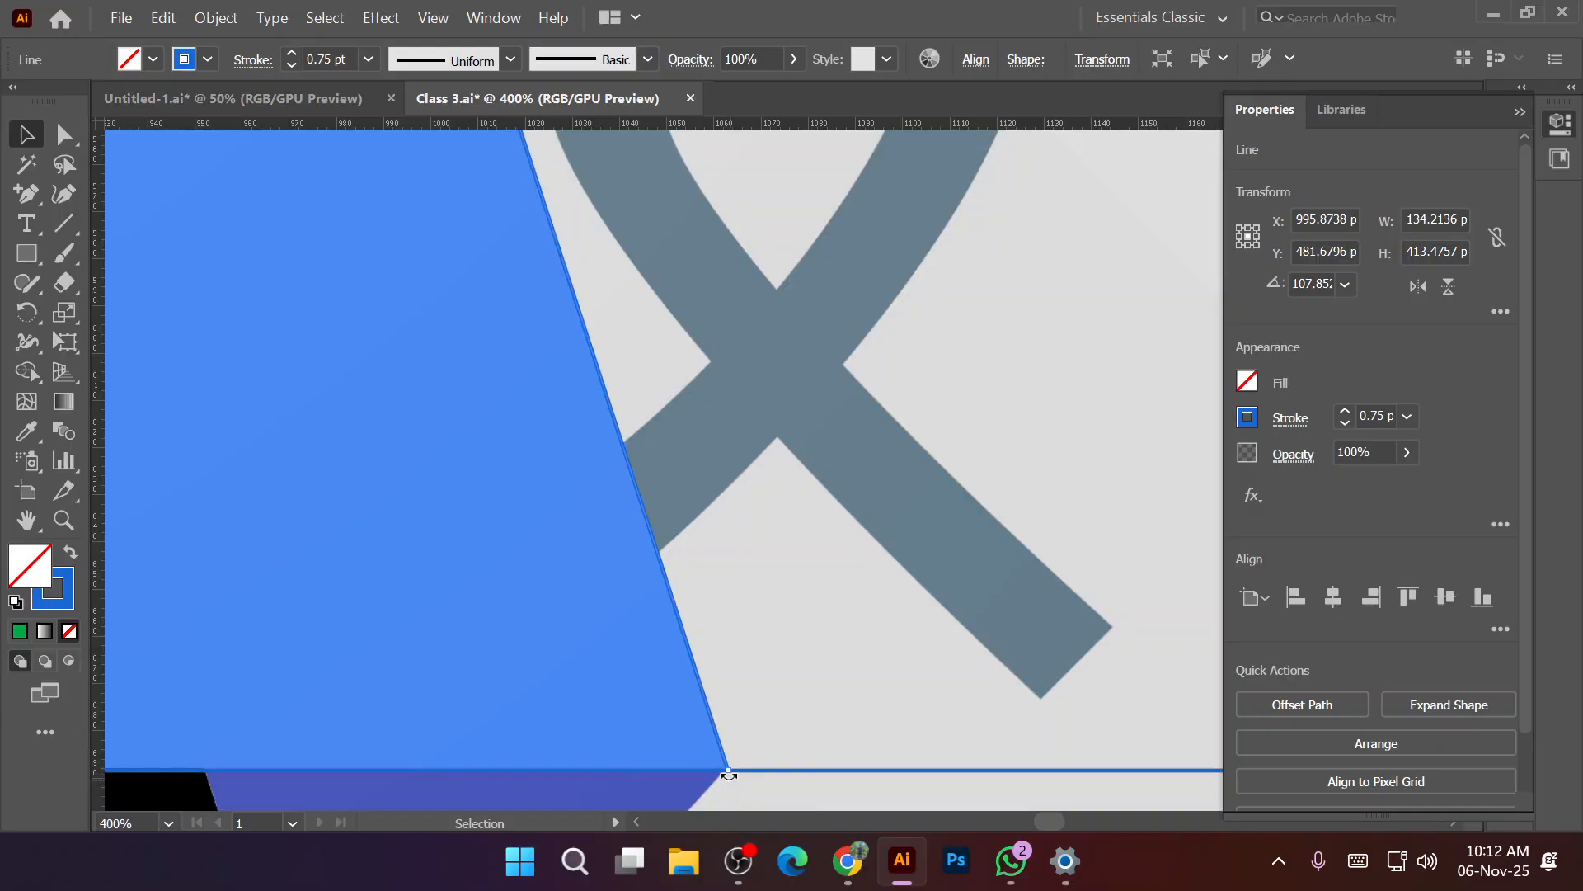
scroll(729, 774, down, 5)
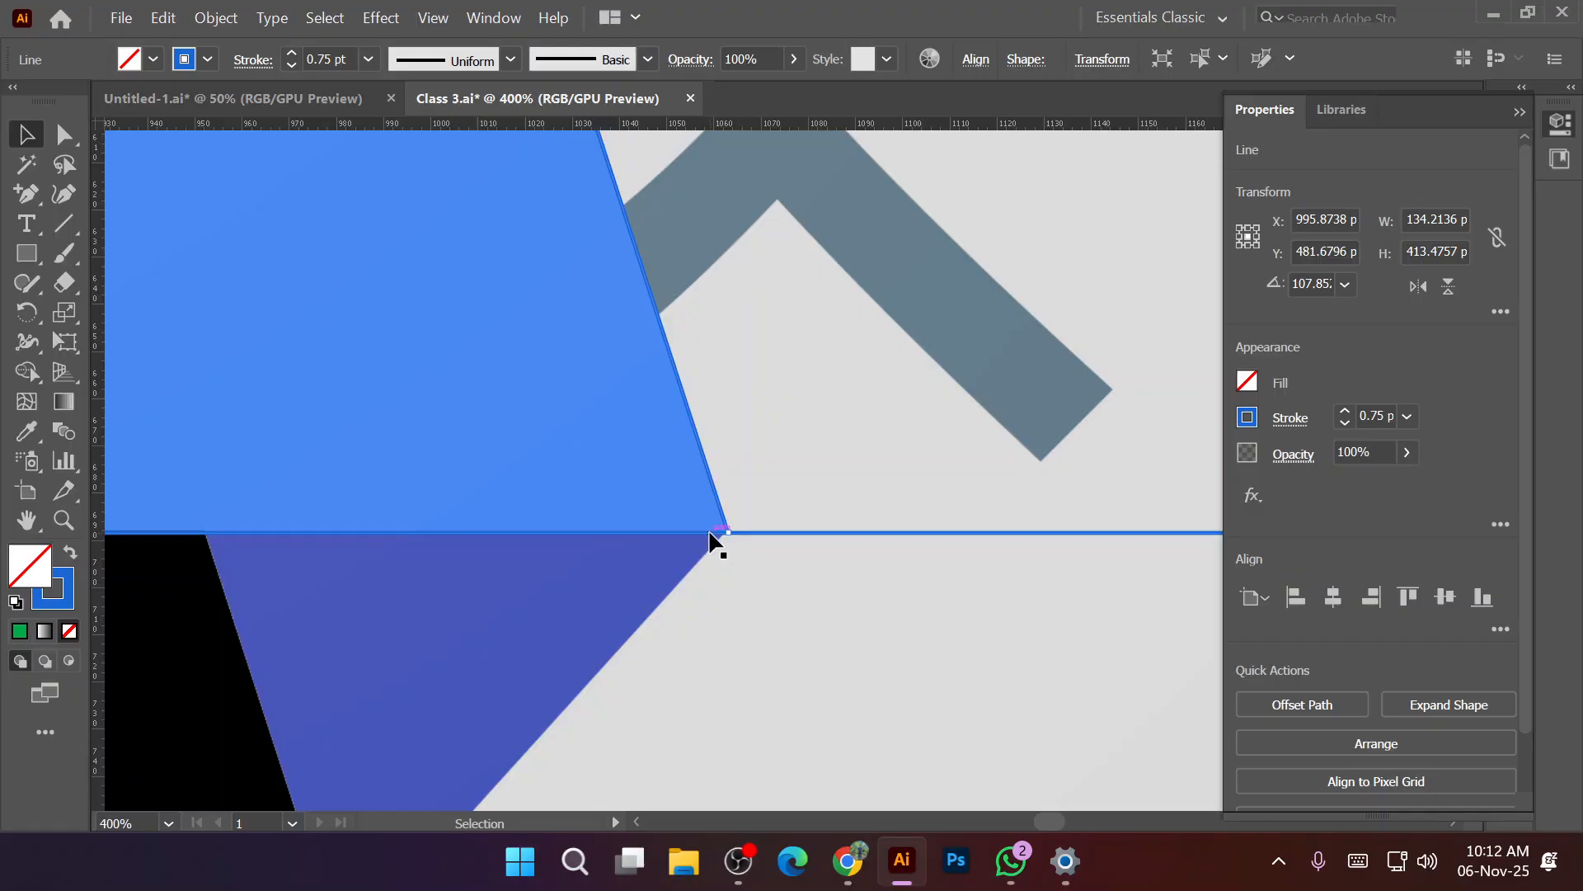
drag(728, 527, 737, 551)
drag(739, 558, 741, 565)
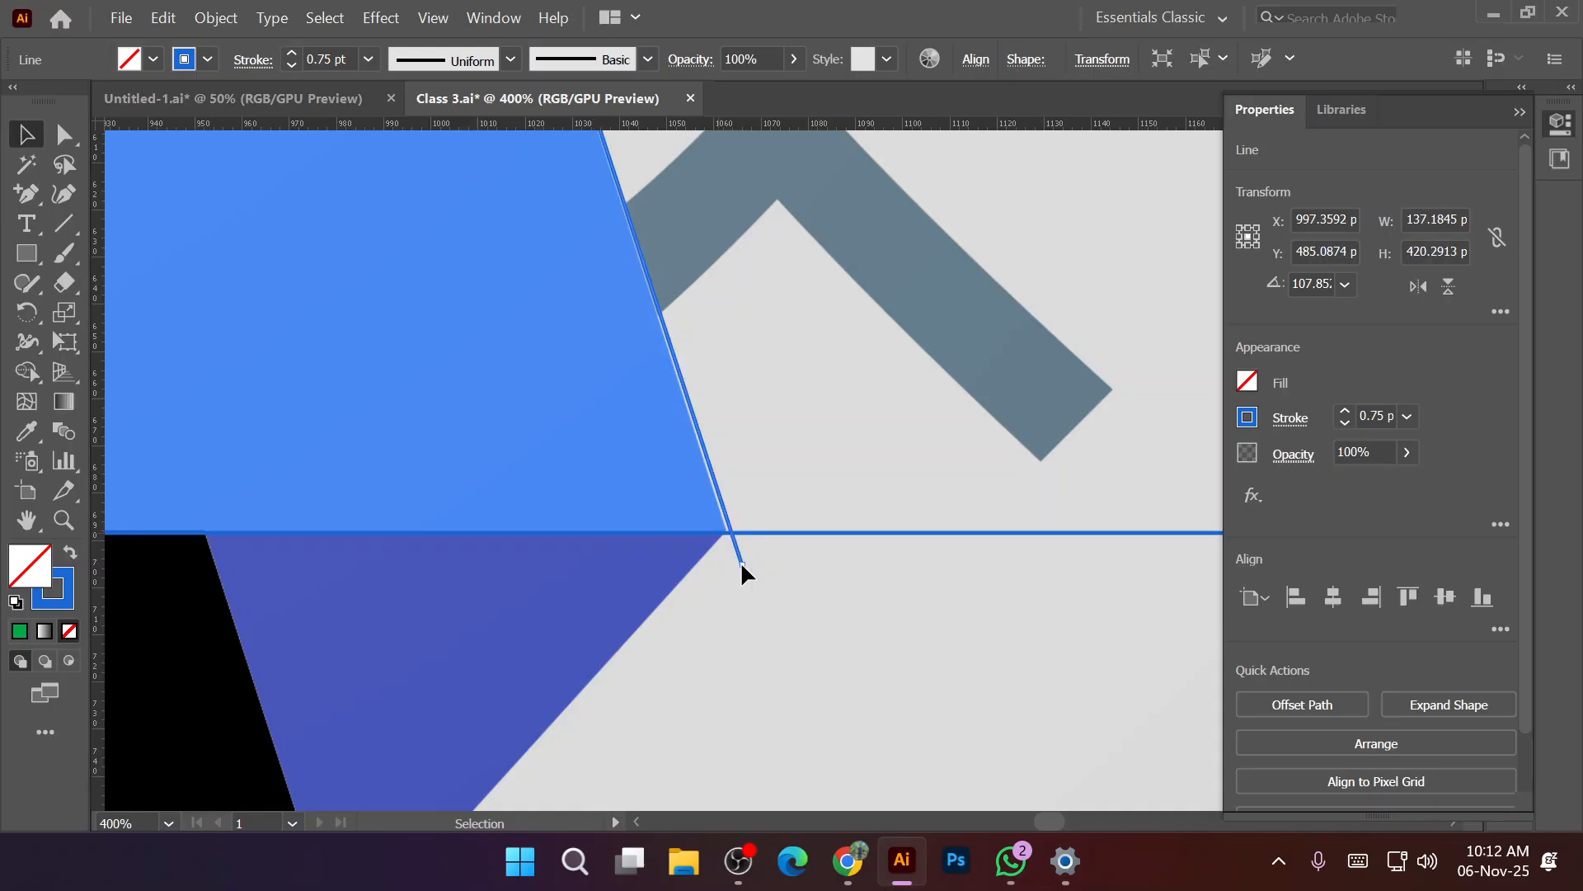
click(739, 563)
drag(740, 564, 737, 567)
Shift the diagonal line's upper end slightly right so the line follows the blue panel's slanted edge at the top.
scroll(744, 592, down, 5)
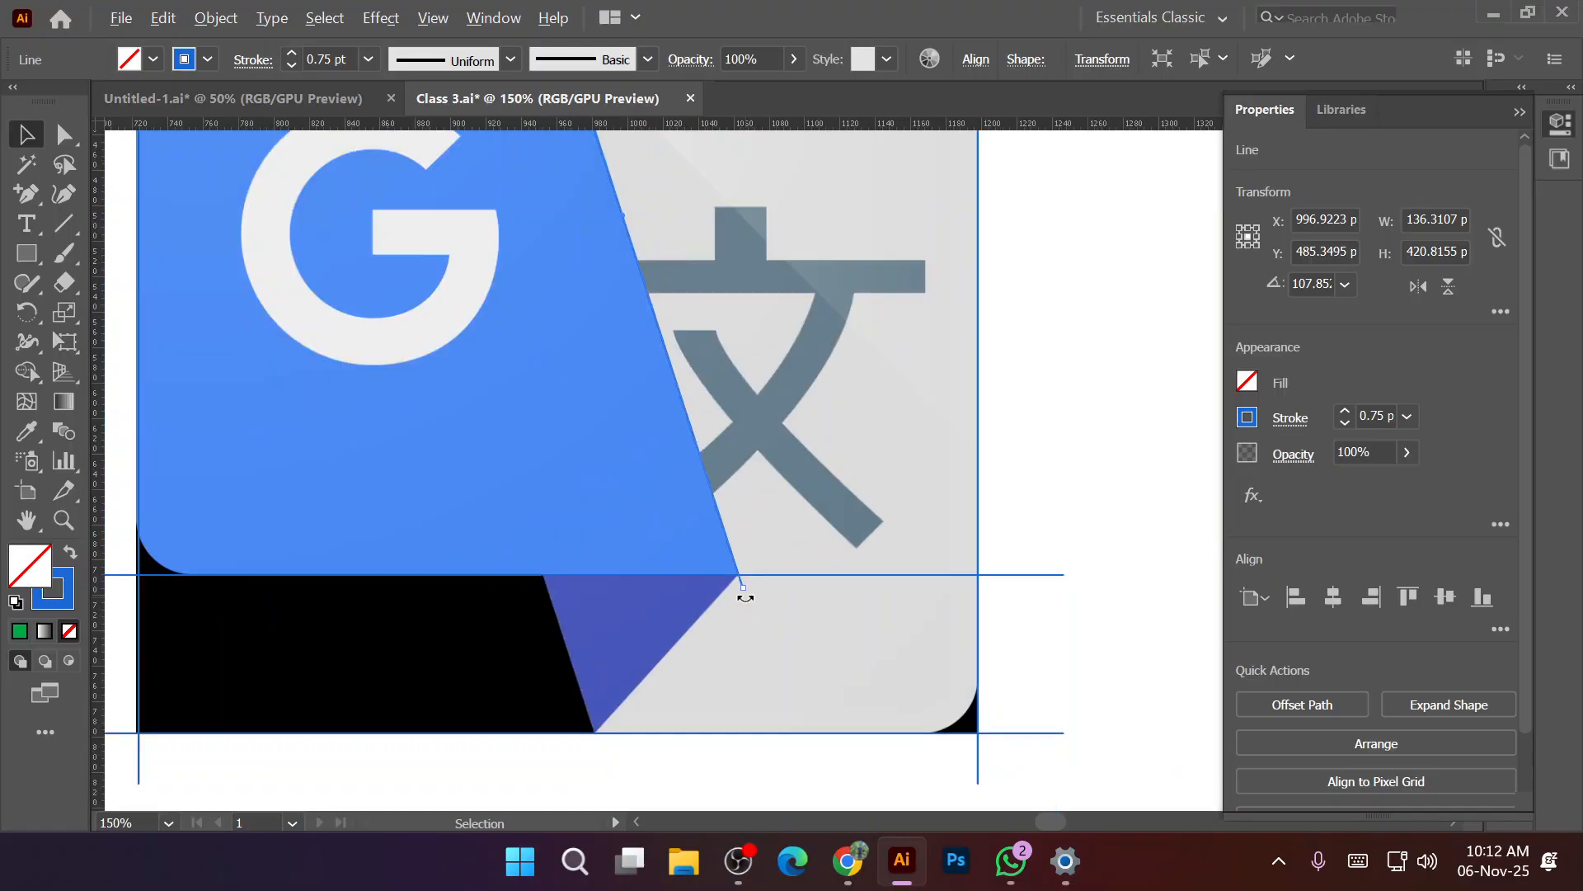
scroll(647, 289, up, 3)
scroll(647, 289, up, 6)
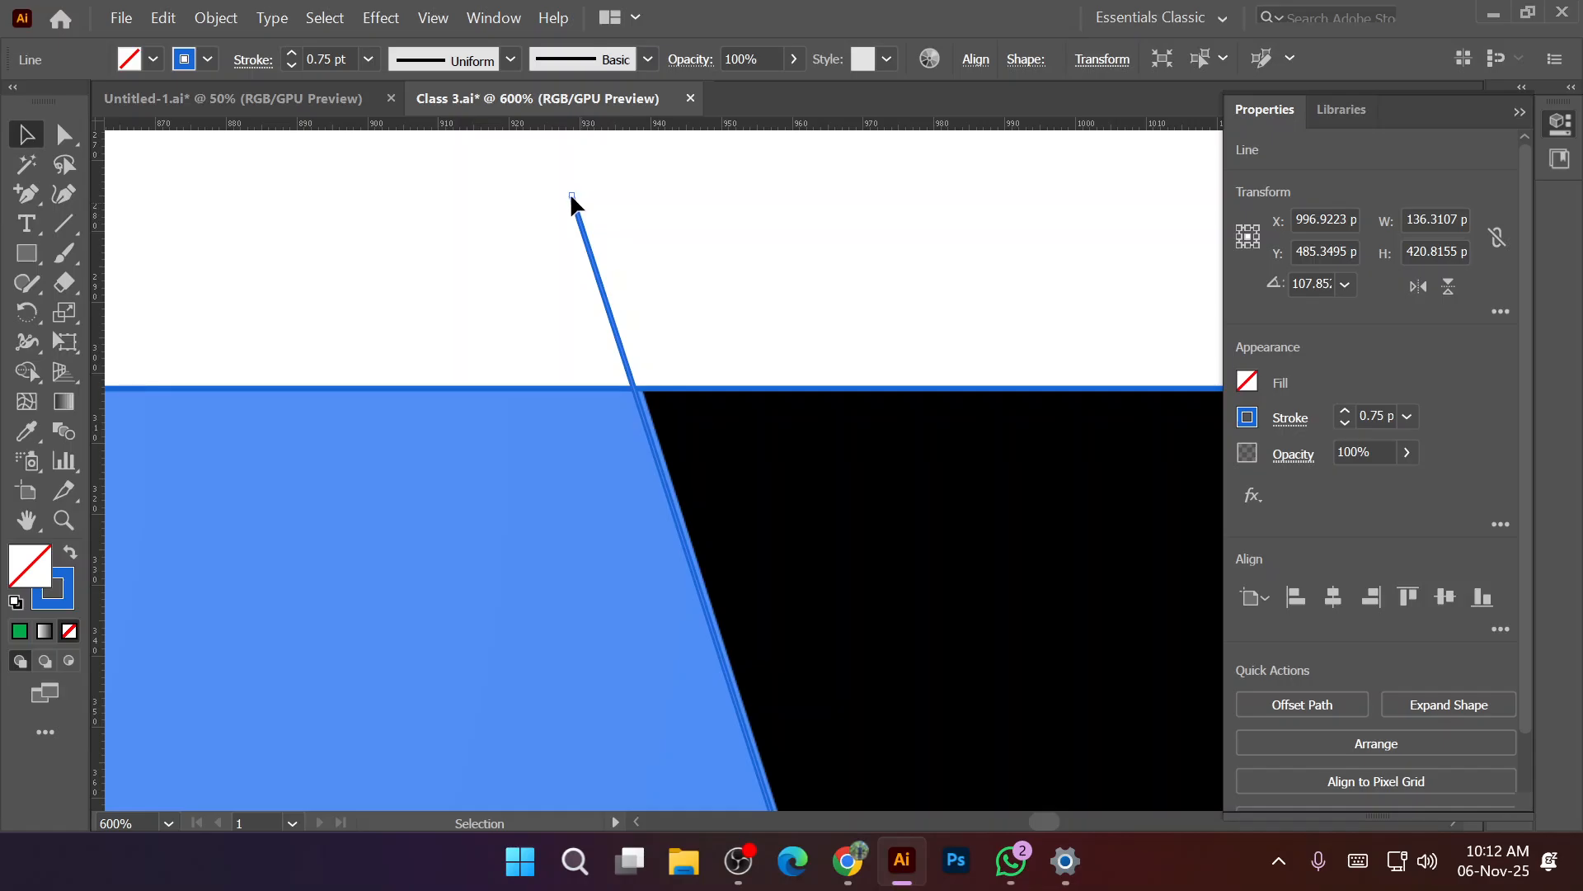
drag(571, 197, 578, 194)
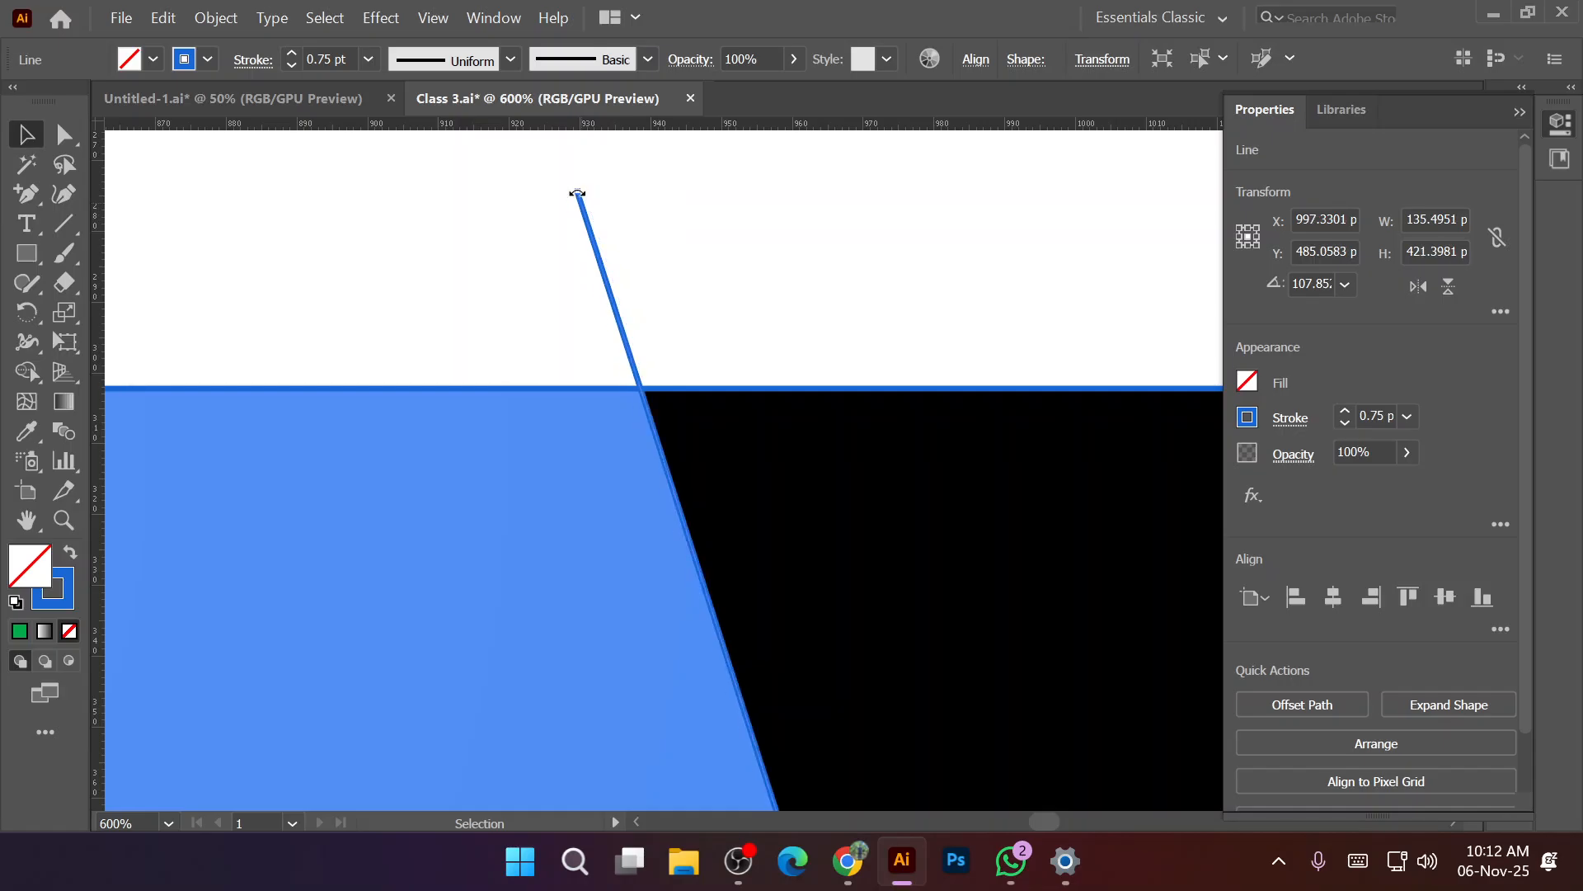
Copy the diagonal line about 70 px left and 125 px down, aligning the copy with the purple triangle's left edge.
scroll(569, 223, down, 7)
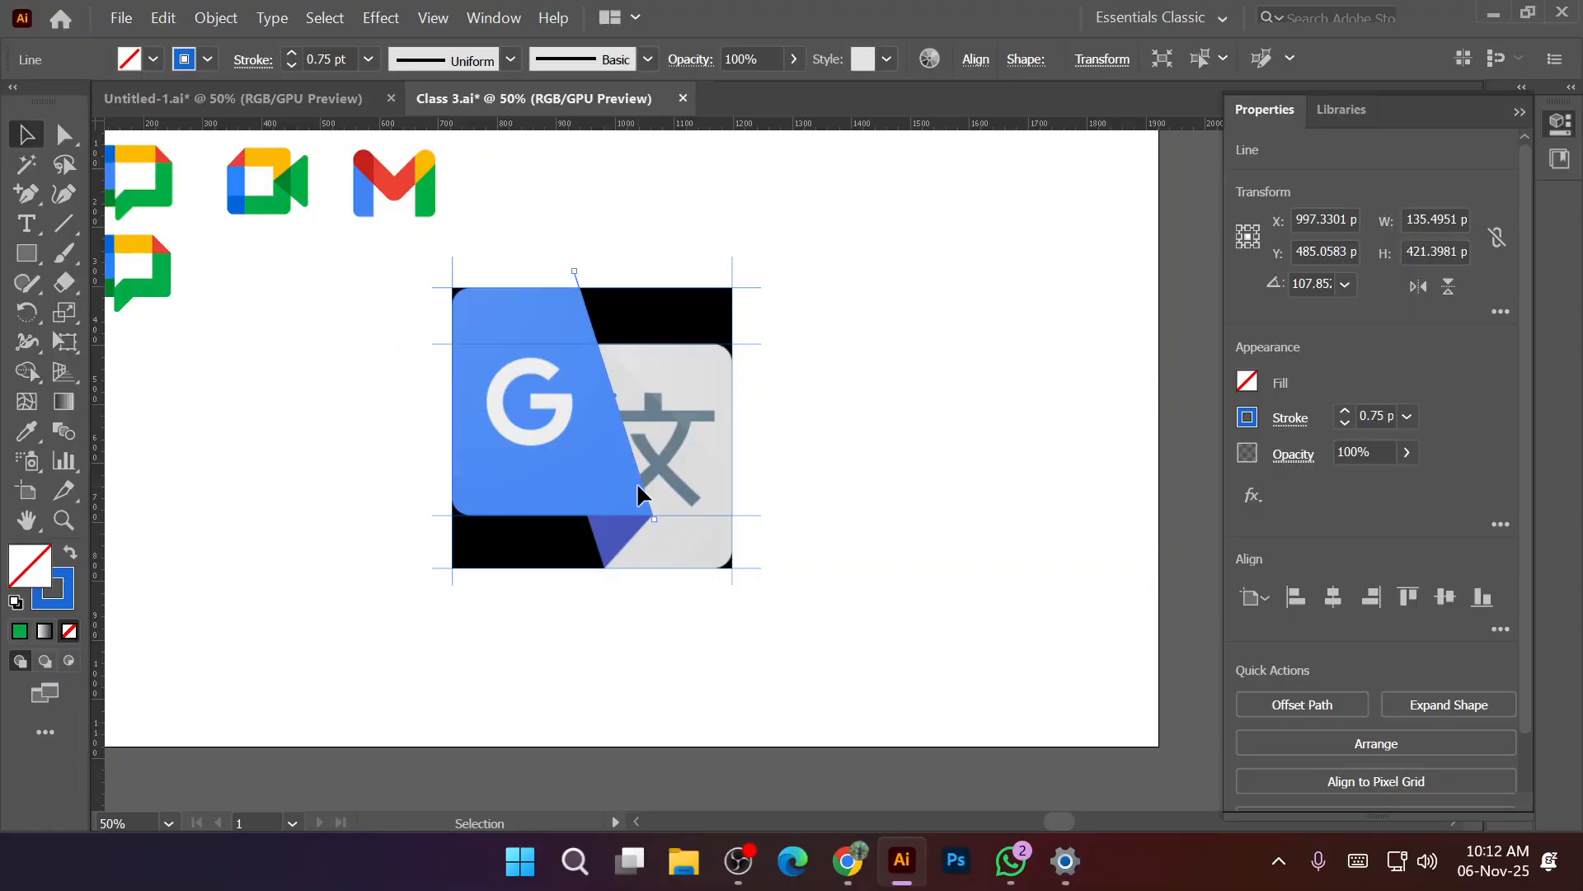
scroll(637, 482, up, 3)
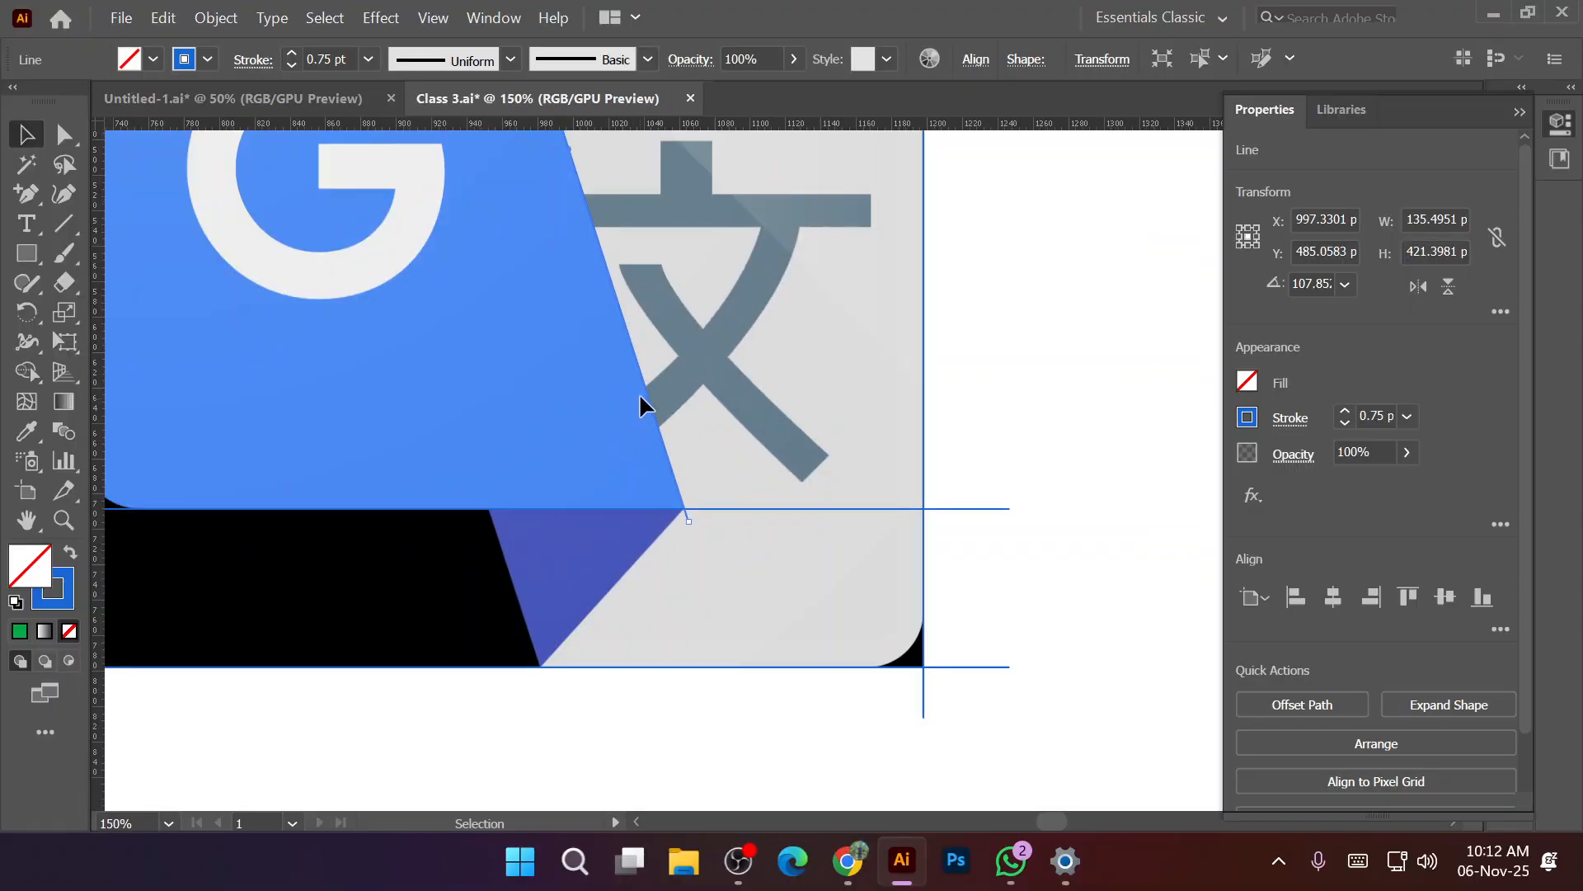
drag(644, 384, 520, 608)
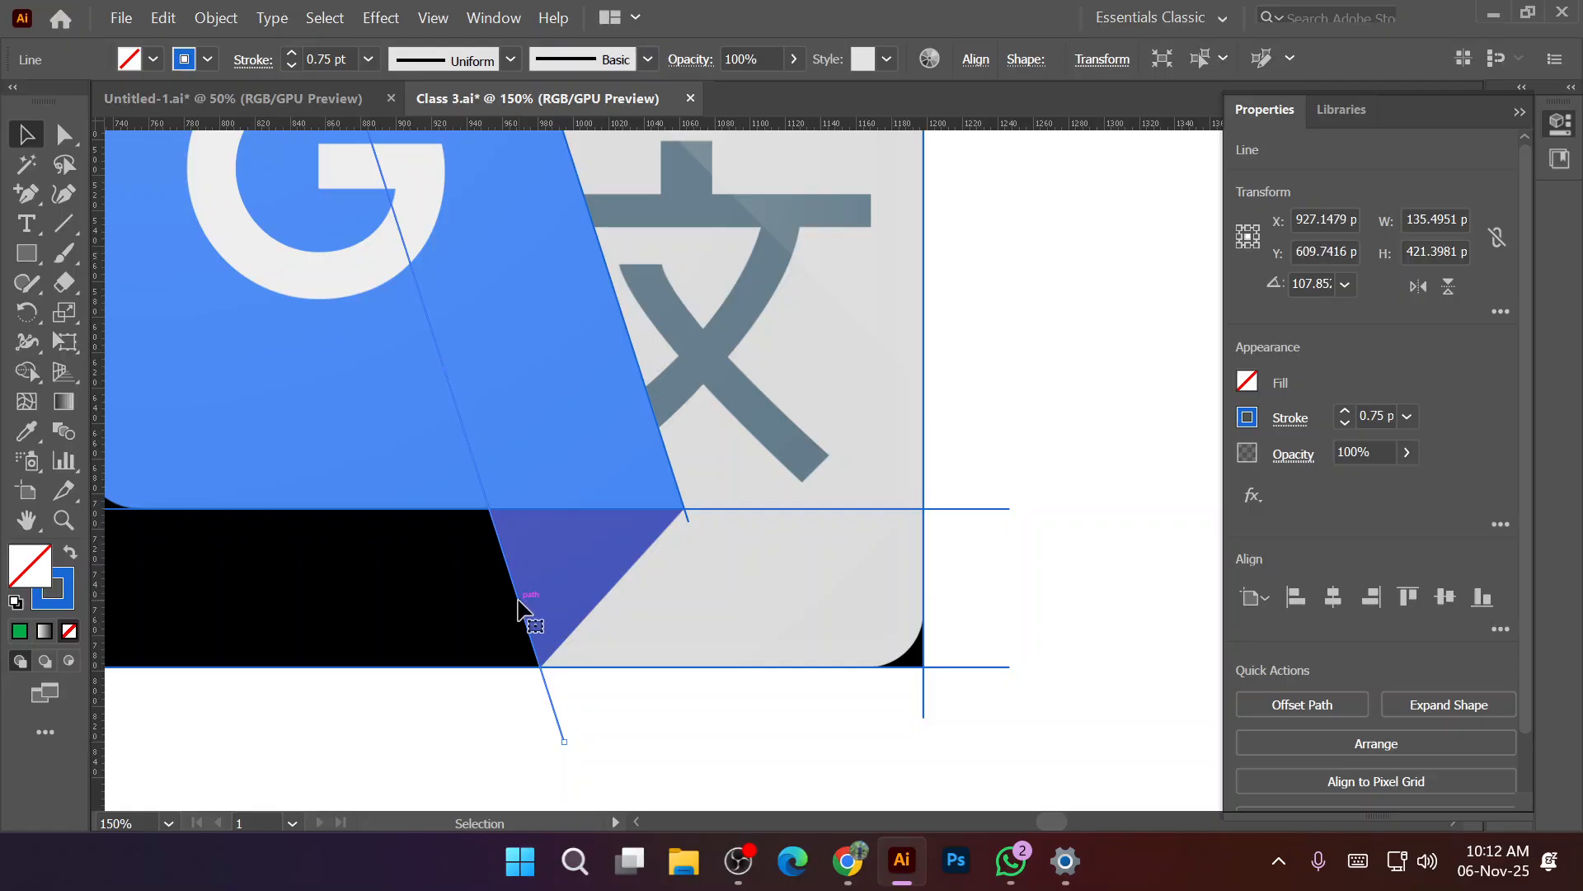
scroll(520, 609, down, 3)
scroll(519, 607, up, 1)
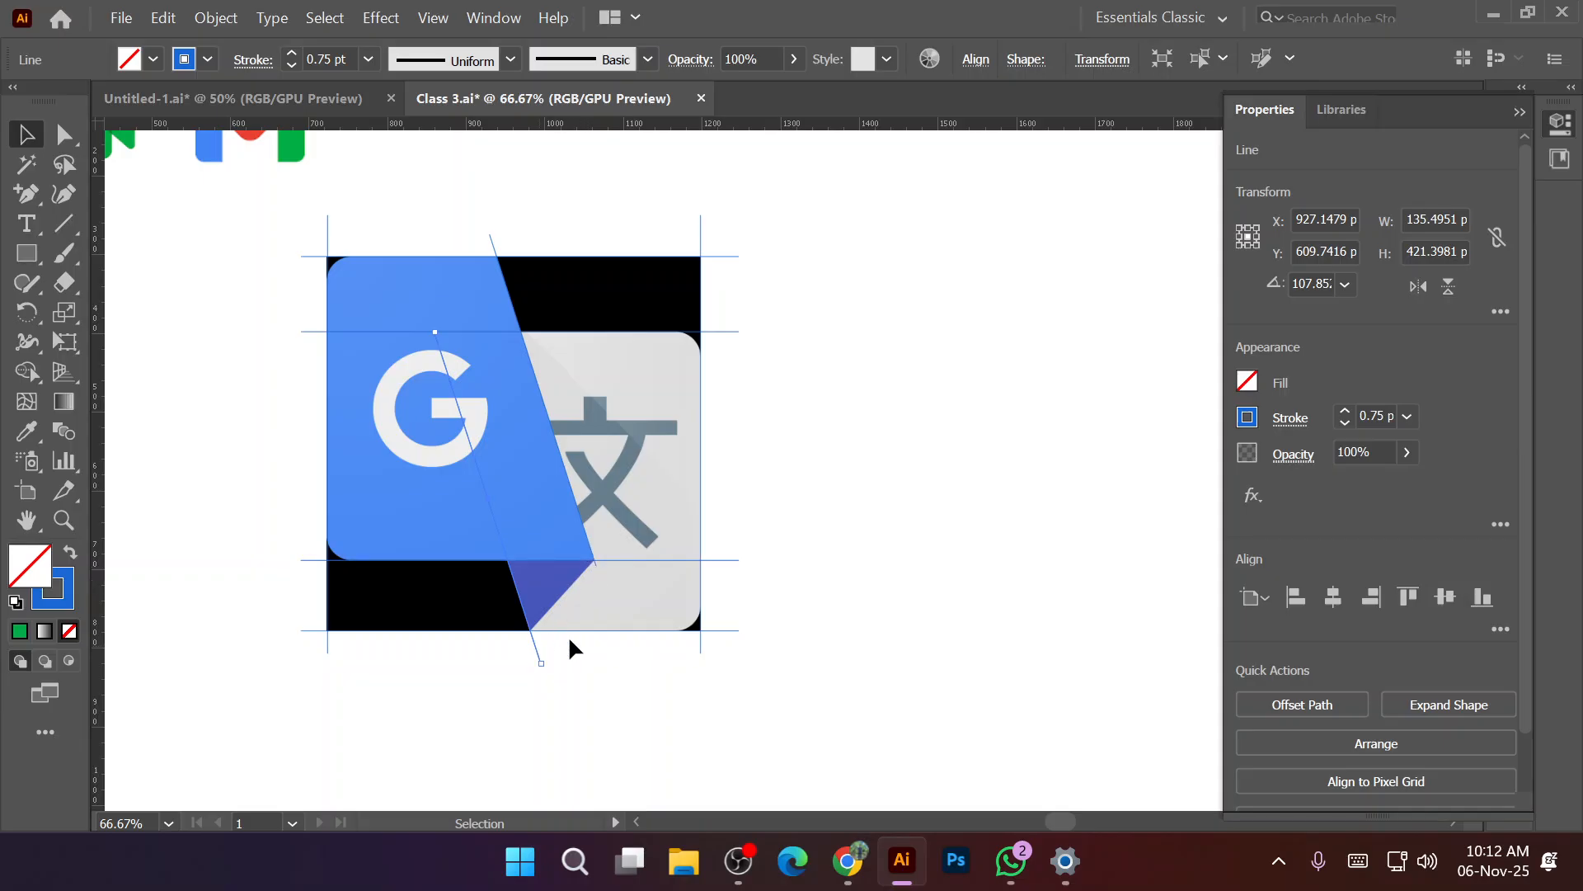
Draw a line about 97 px wide and 107 px high along the purple triangle's right edge, extending past both of its corners.
scroll(577, 645, up, 2)
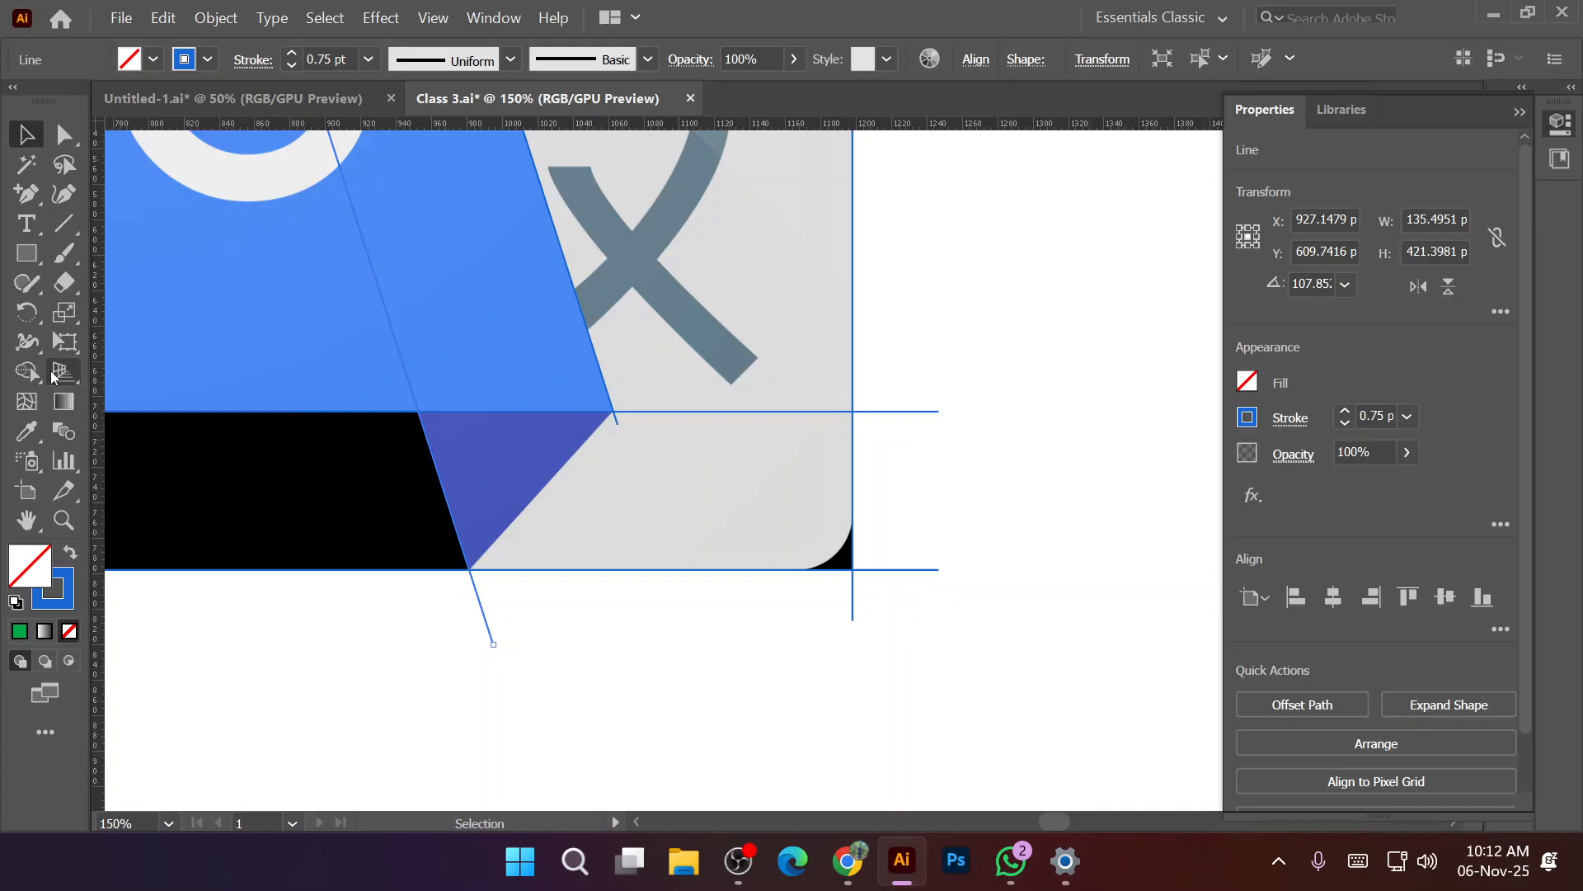
click(61, 225)
scroll(437, 583, up, 2)
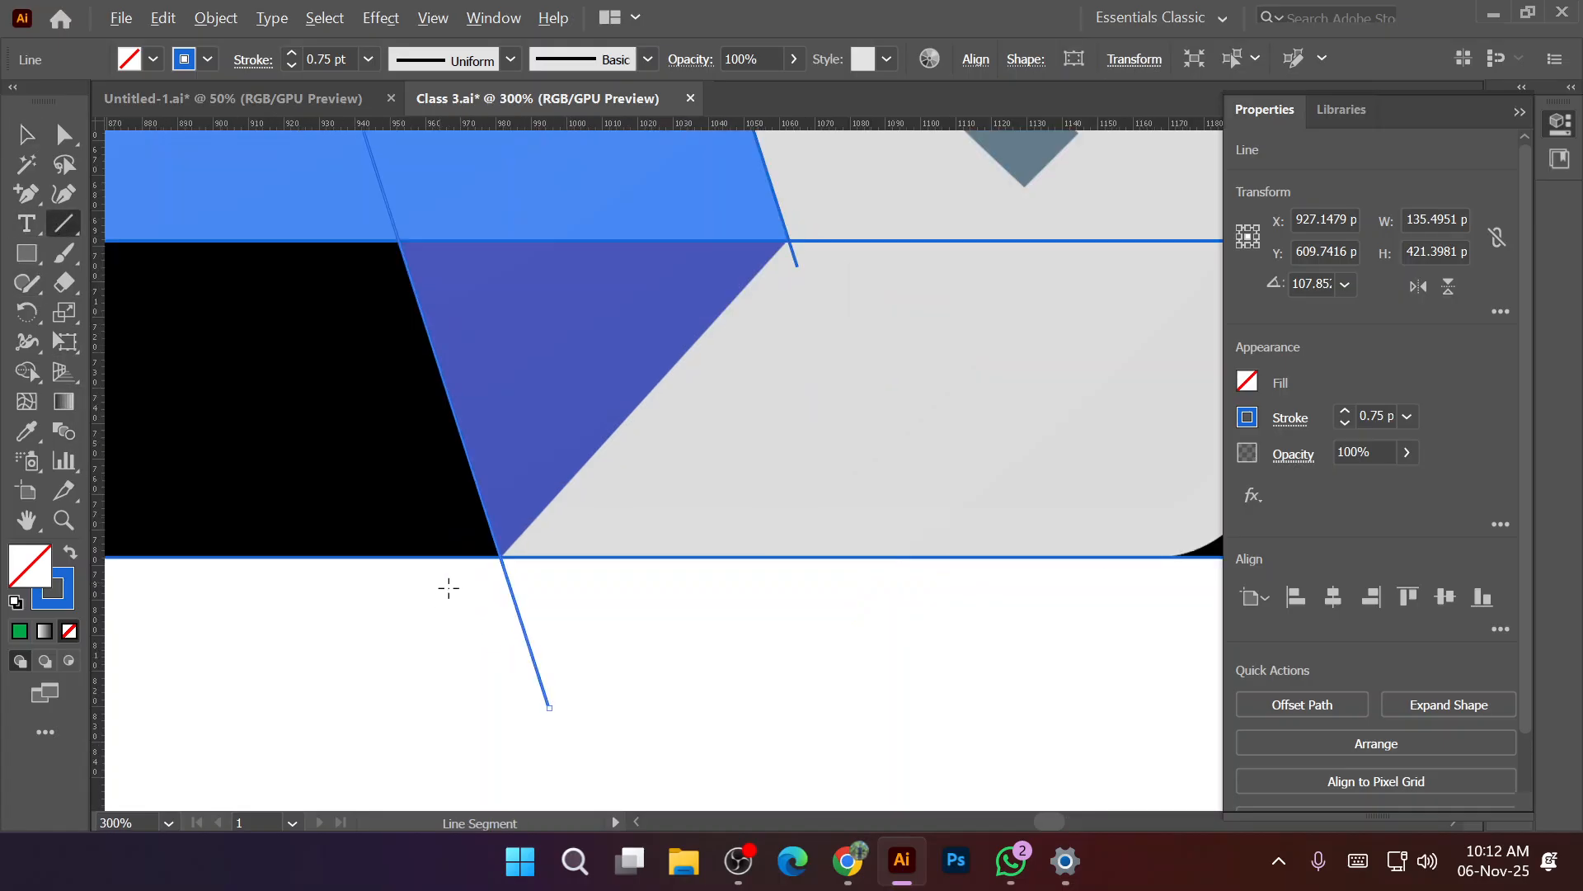
drag(468, 594, 812, 217)
scroll(805, 231, up, 4)
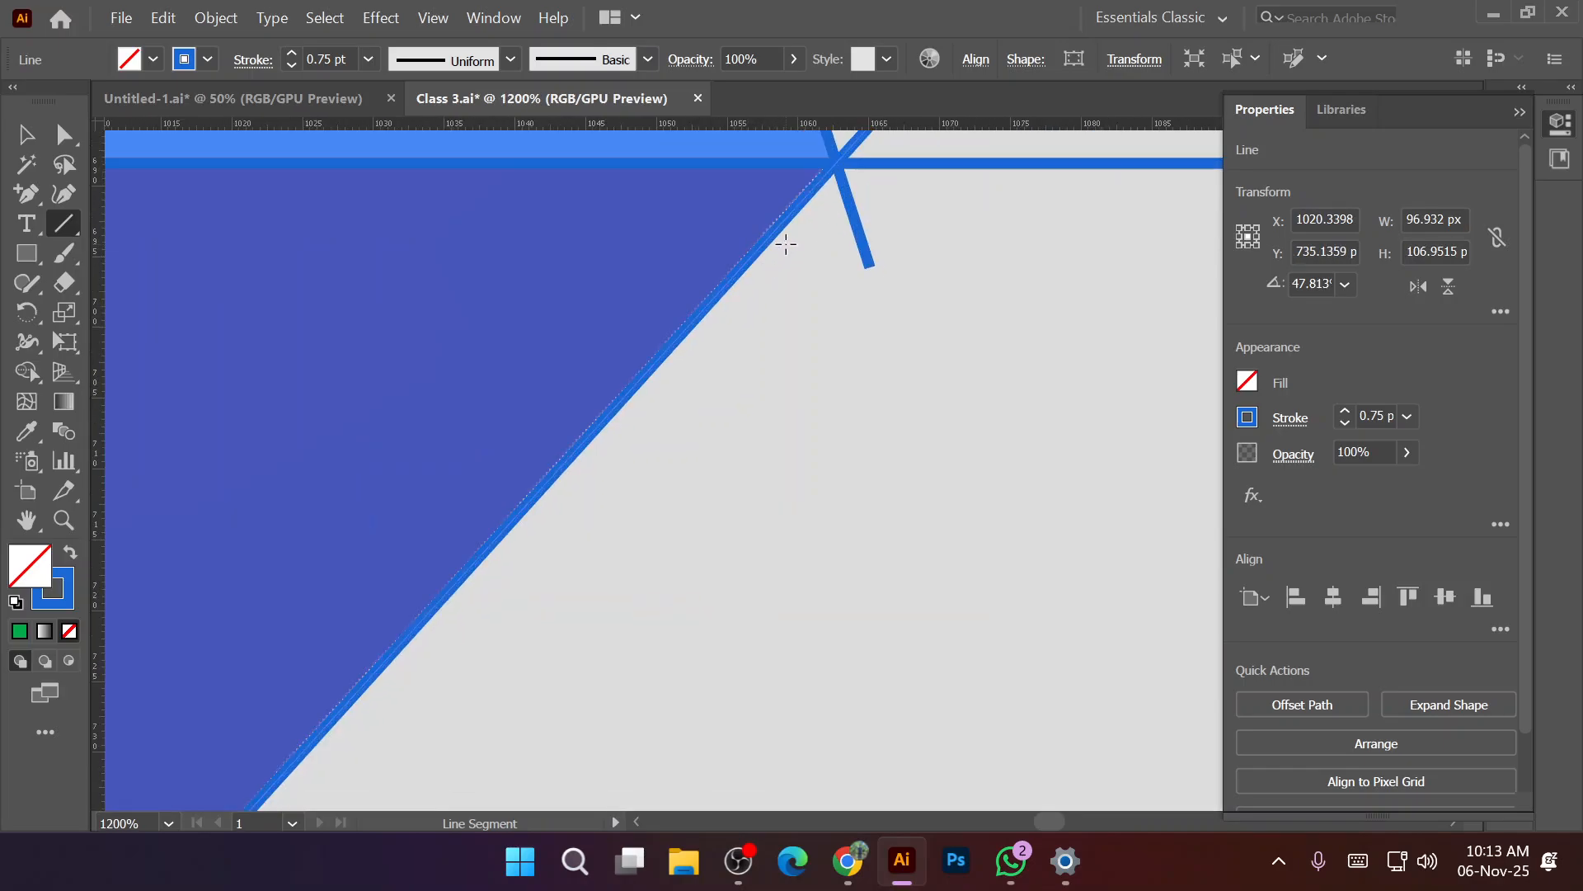
scroll(777, 255, down, 3)
scroll(462, 577, down, 2)
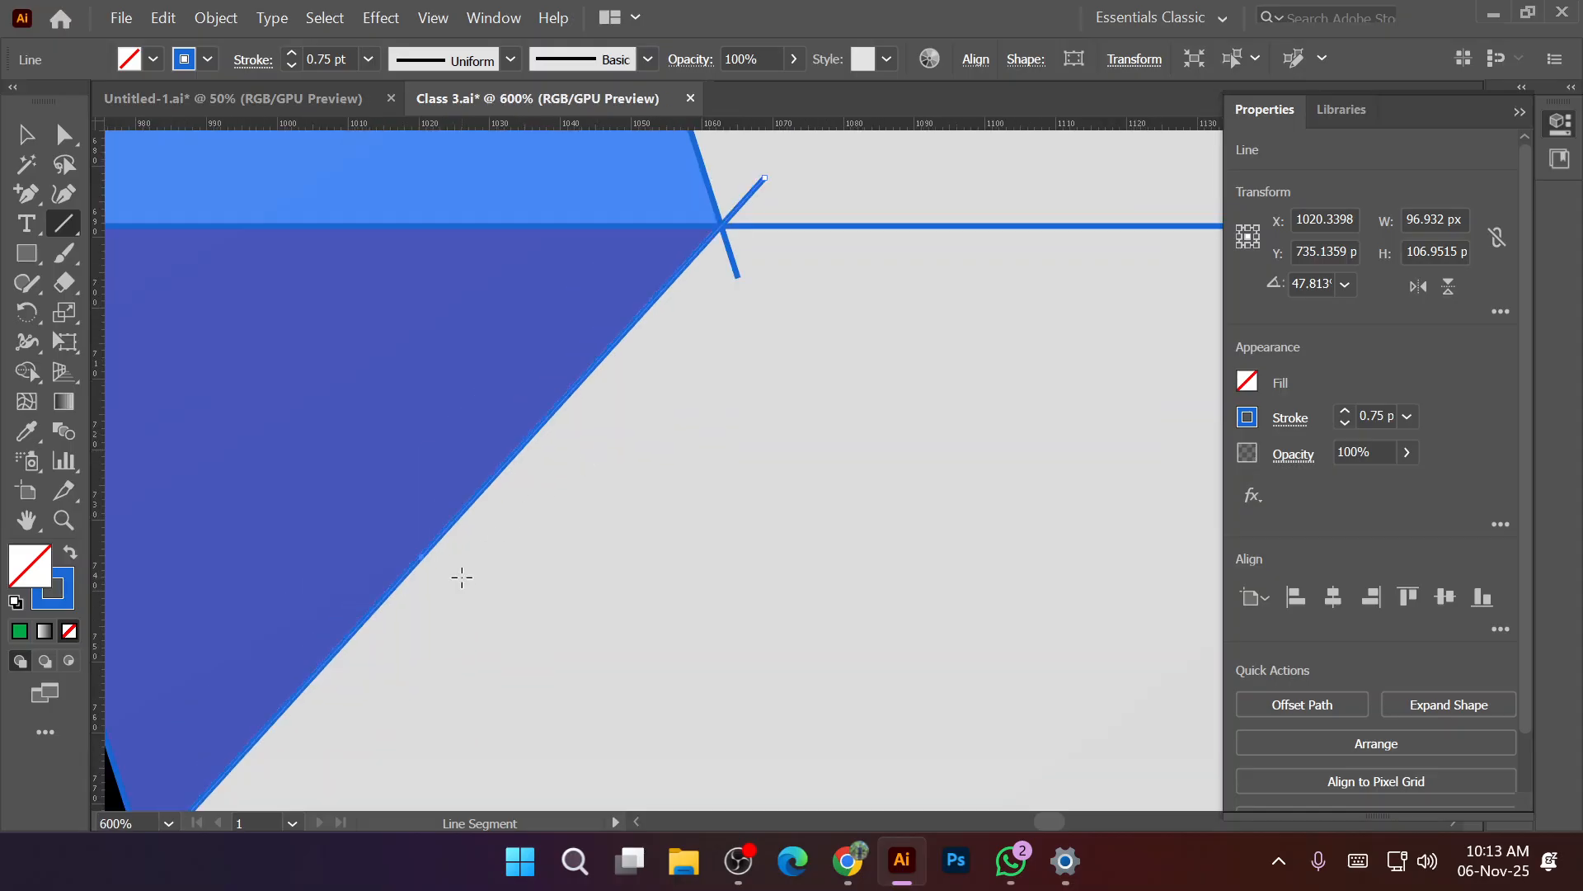
scroll(462, 577, down, 2)
scroll(276, 750, up, 5)
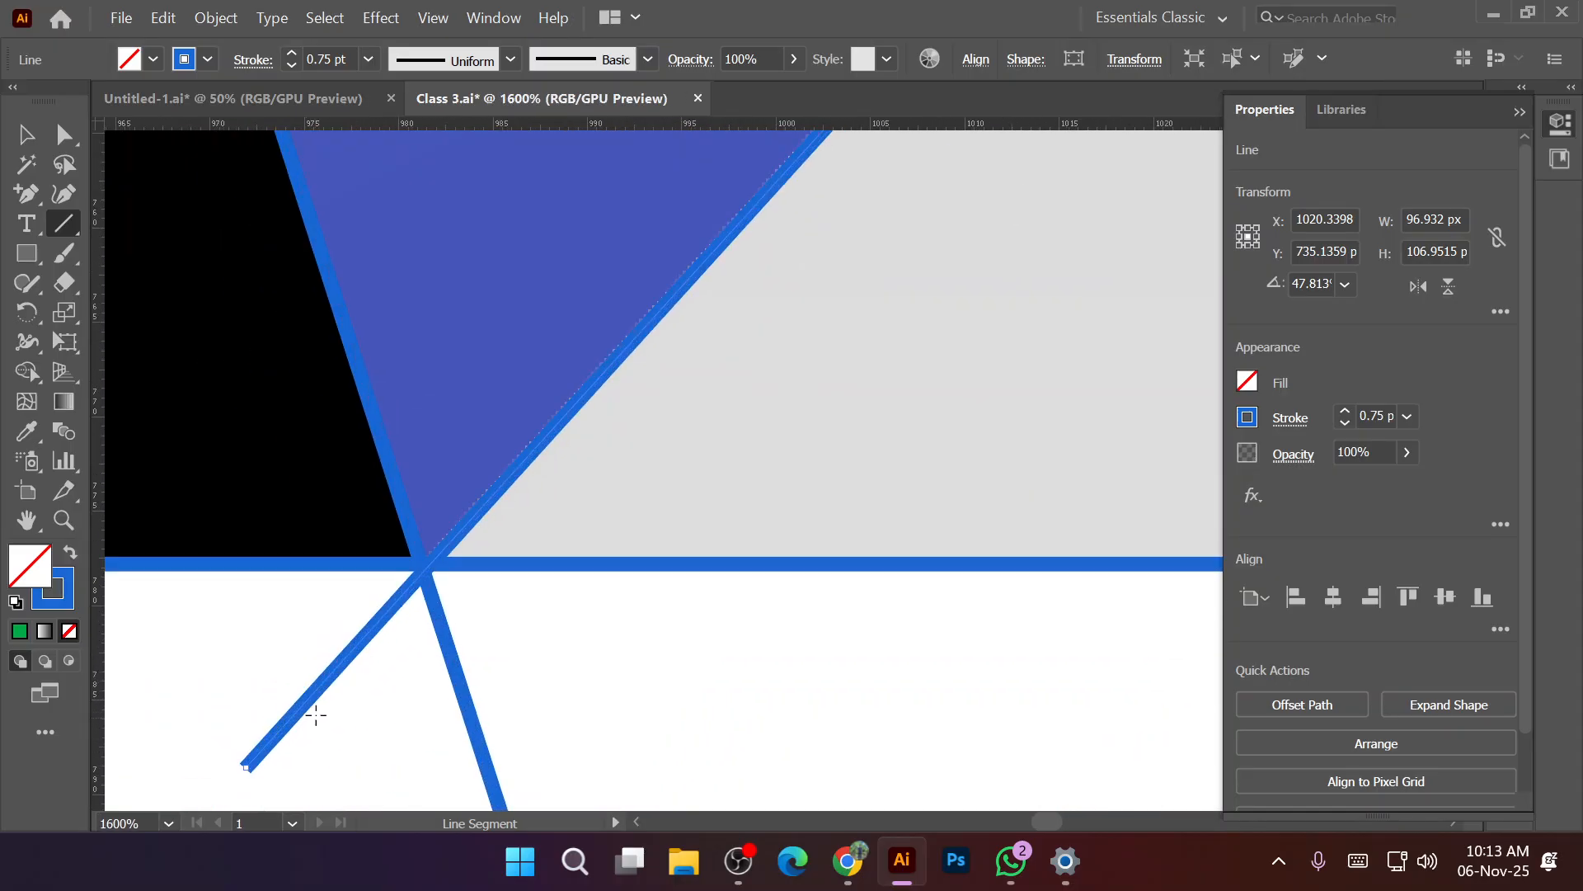
Nudge the new slanted line slightly left and up onto the purple triangle's right edge, and deselect it.
key(v)
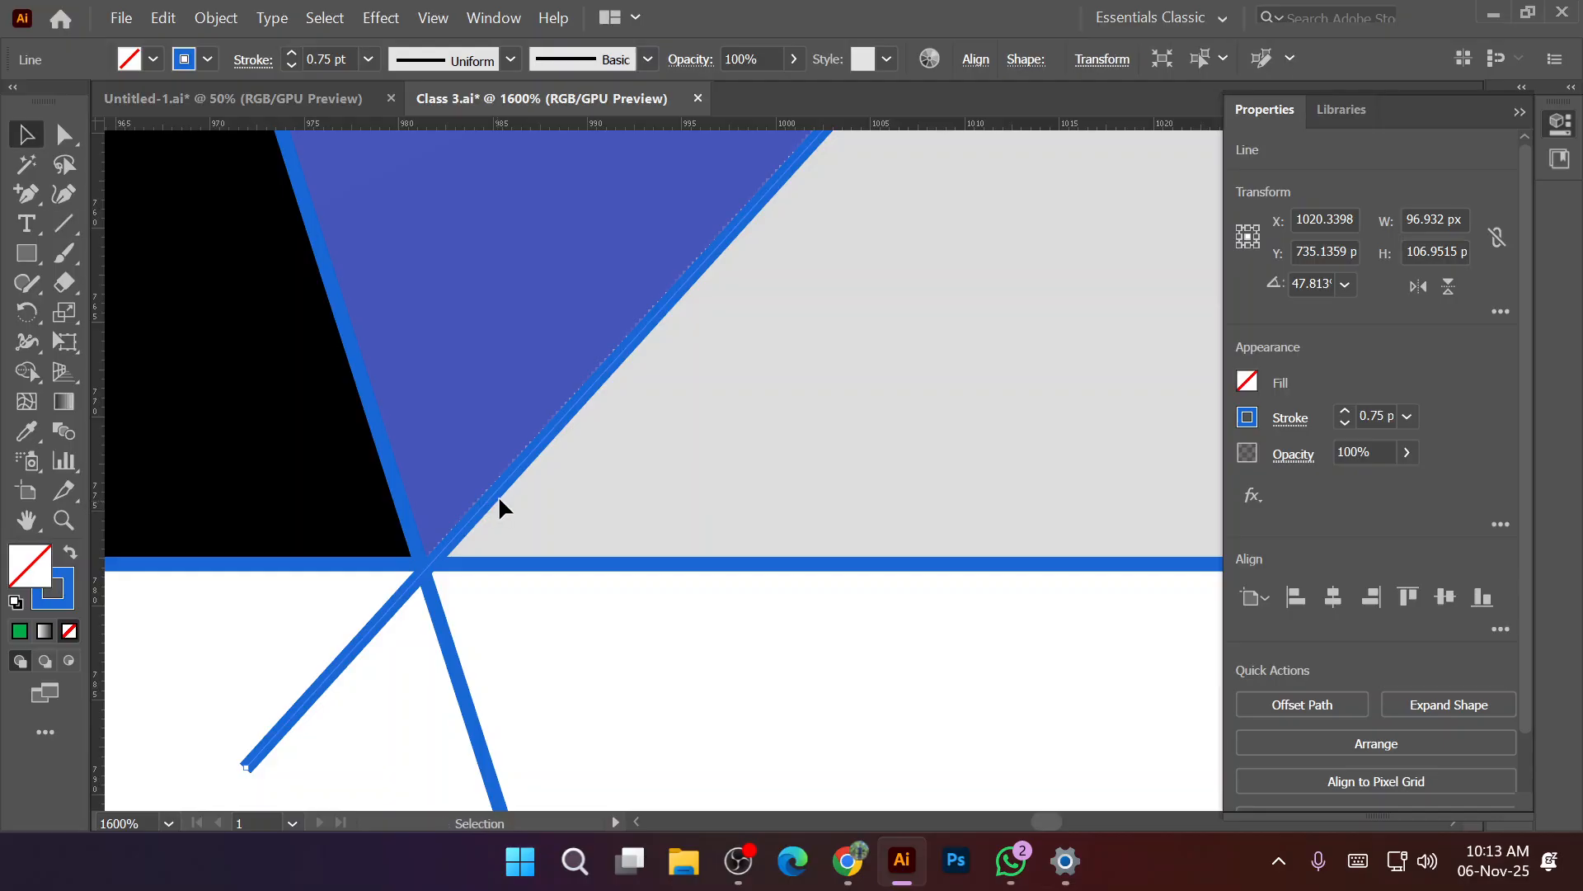
drag(510, 475, 505, 478)
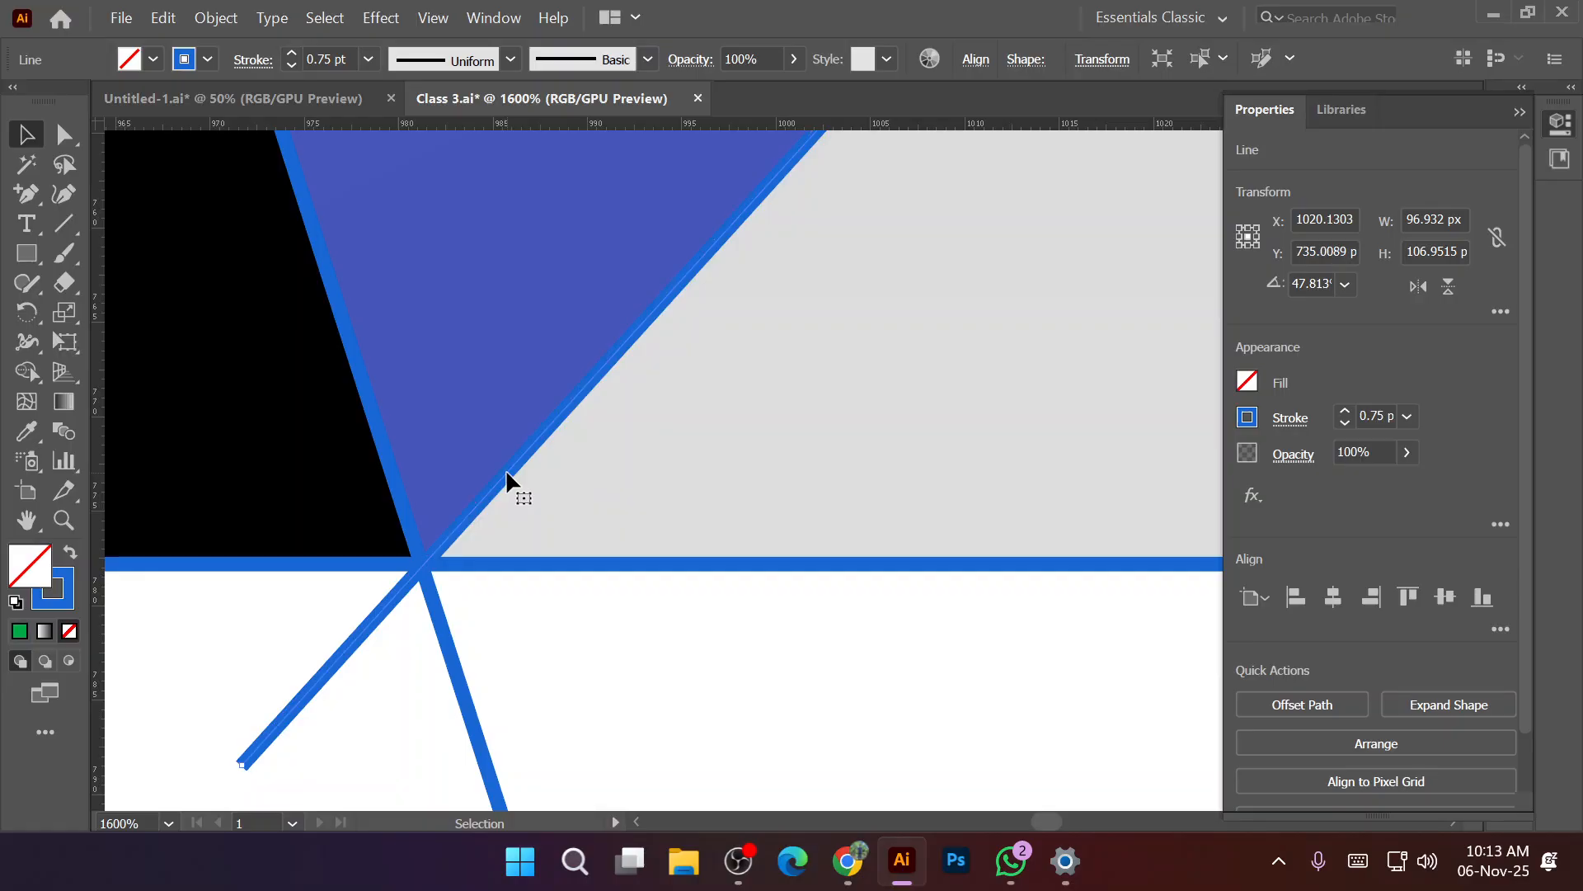
scroll(505, 479, down, 3)
scroll(503, 471, down, 2)
scroll(694, 247, up, 5)
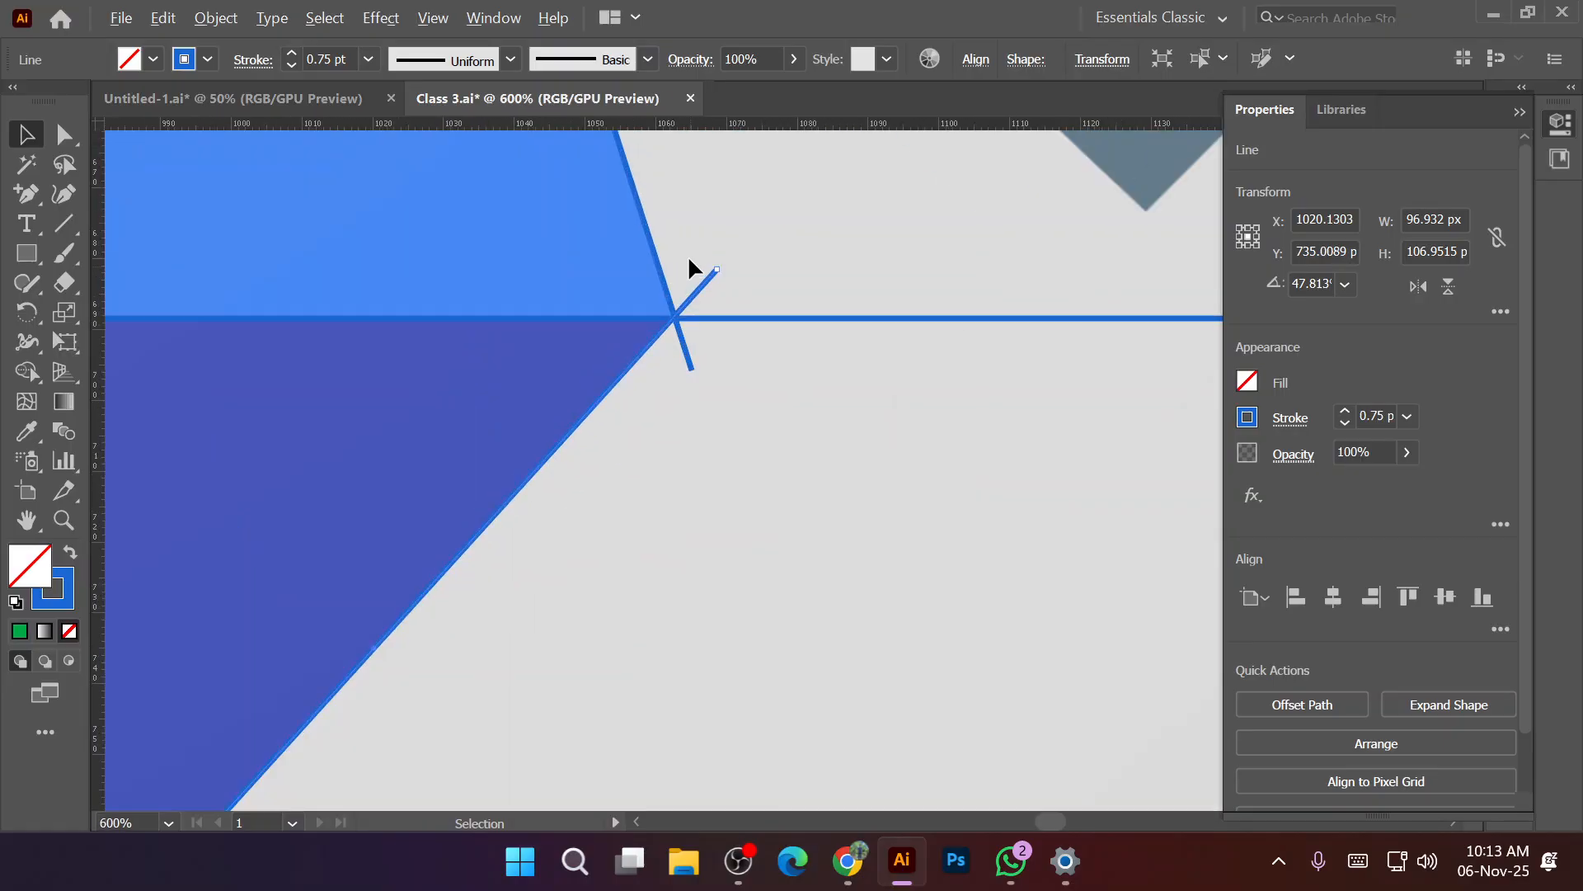
scroll(684, 264, down, 9)
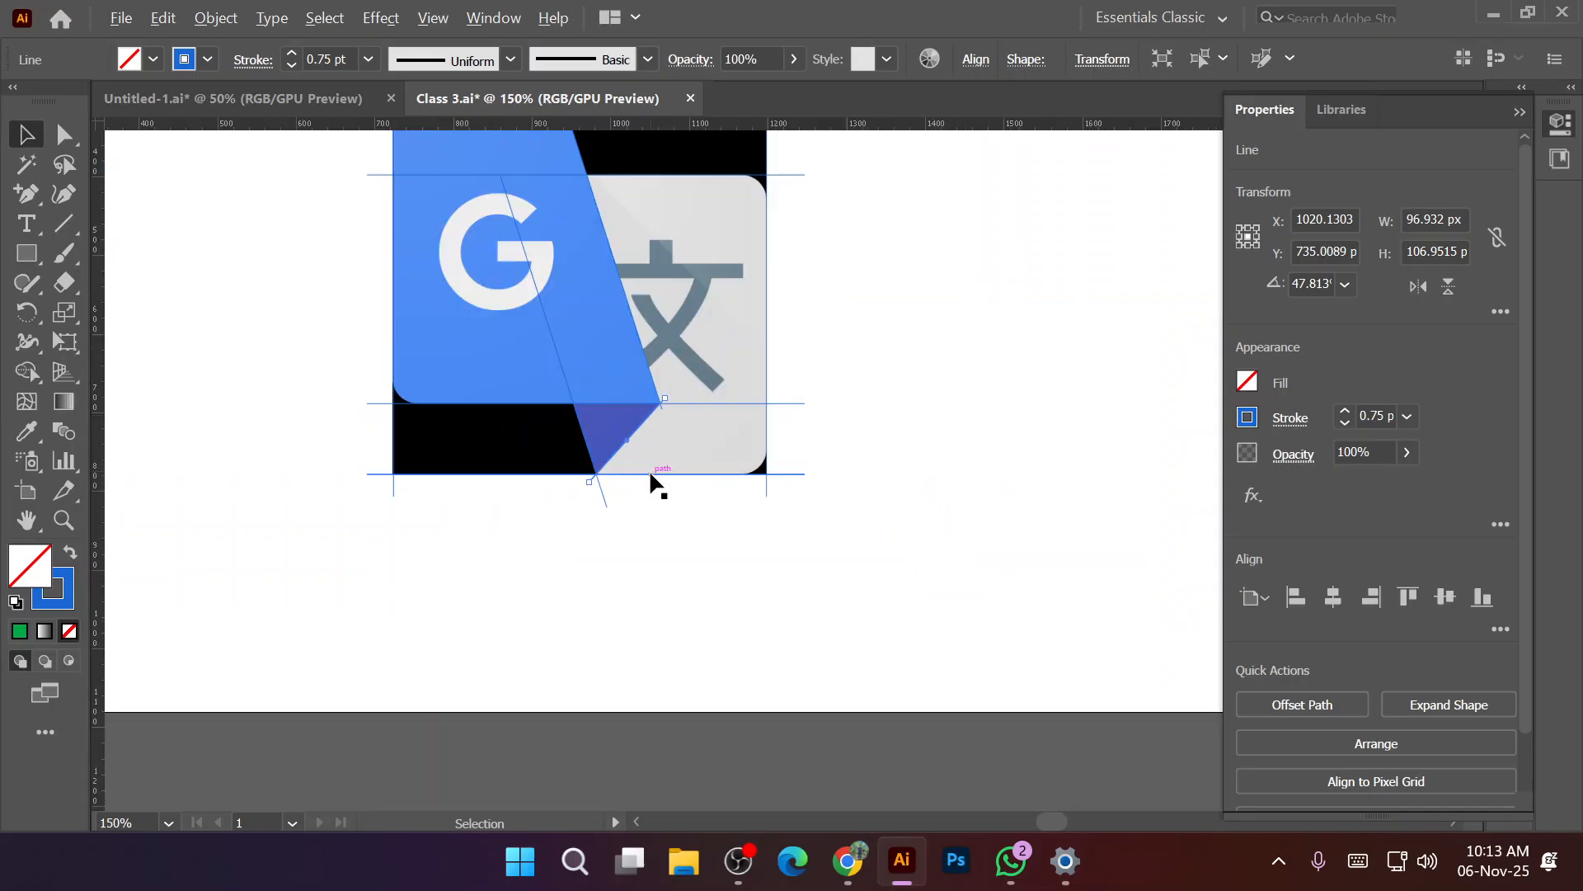
scroll(650, 478, down, 1)
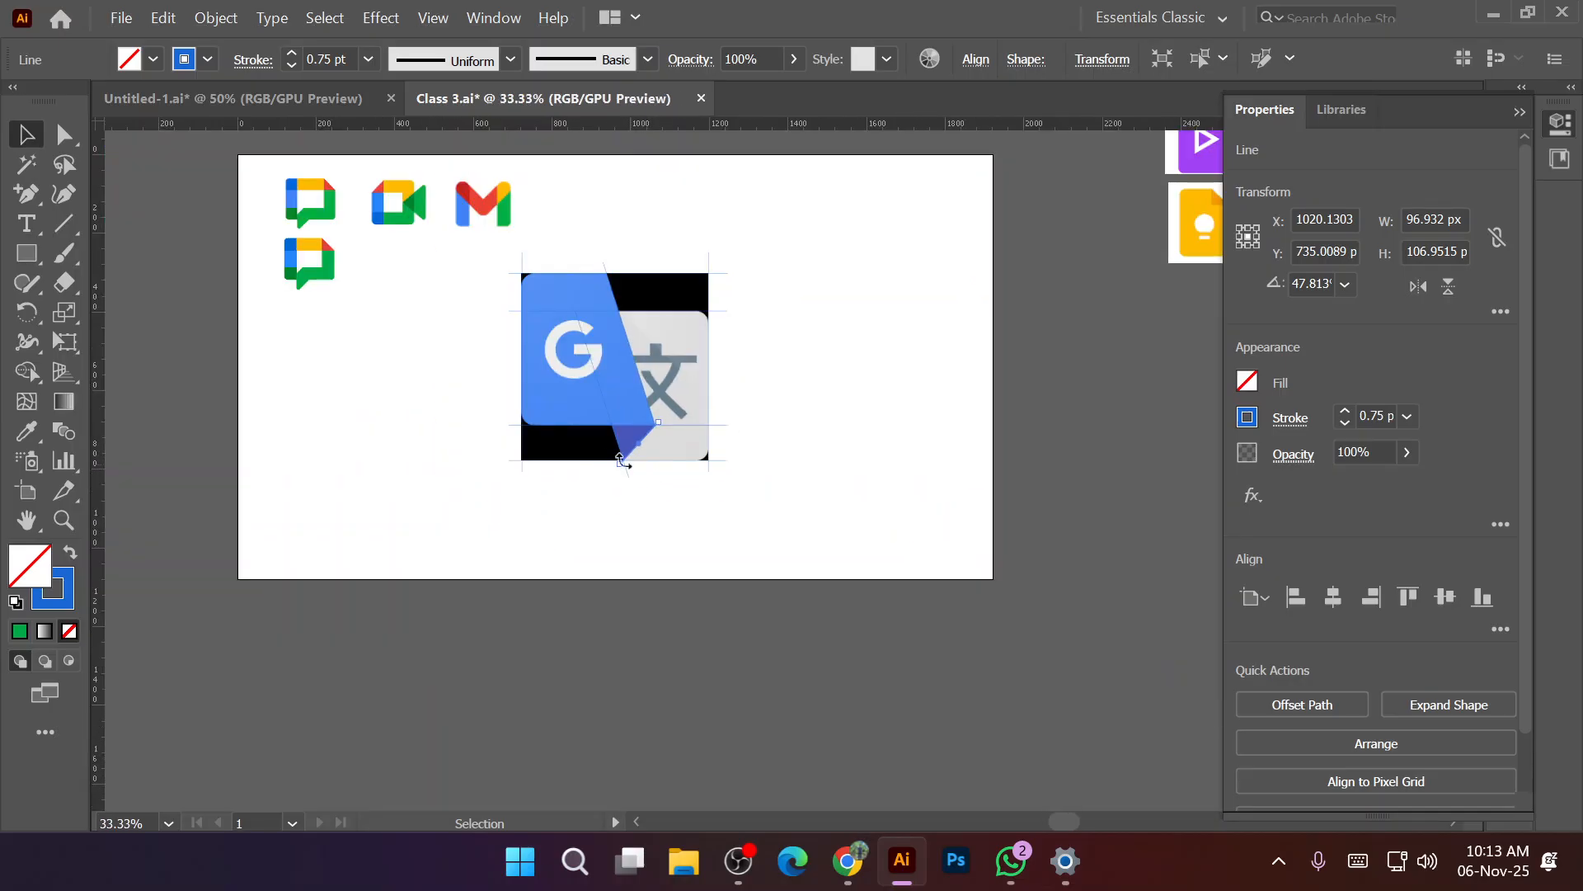
scroll(631, 503, up, 1)
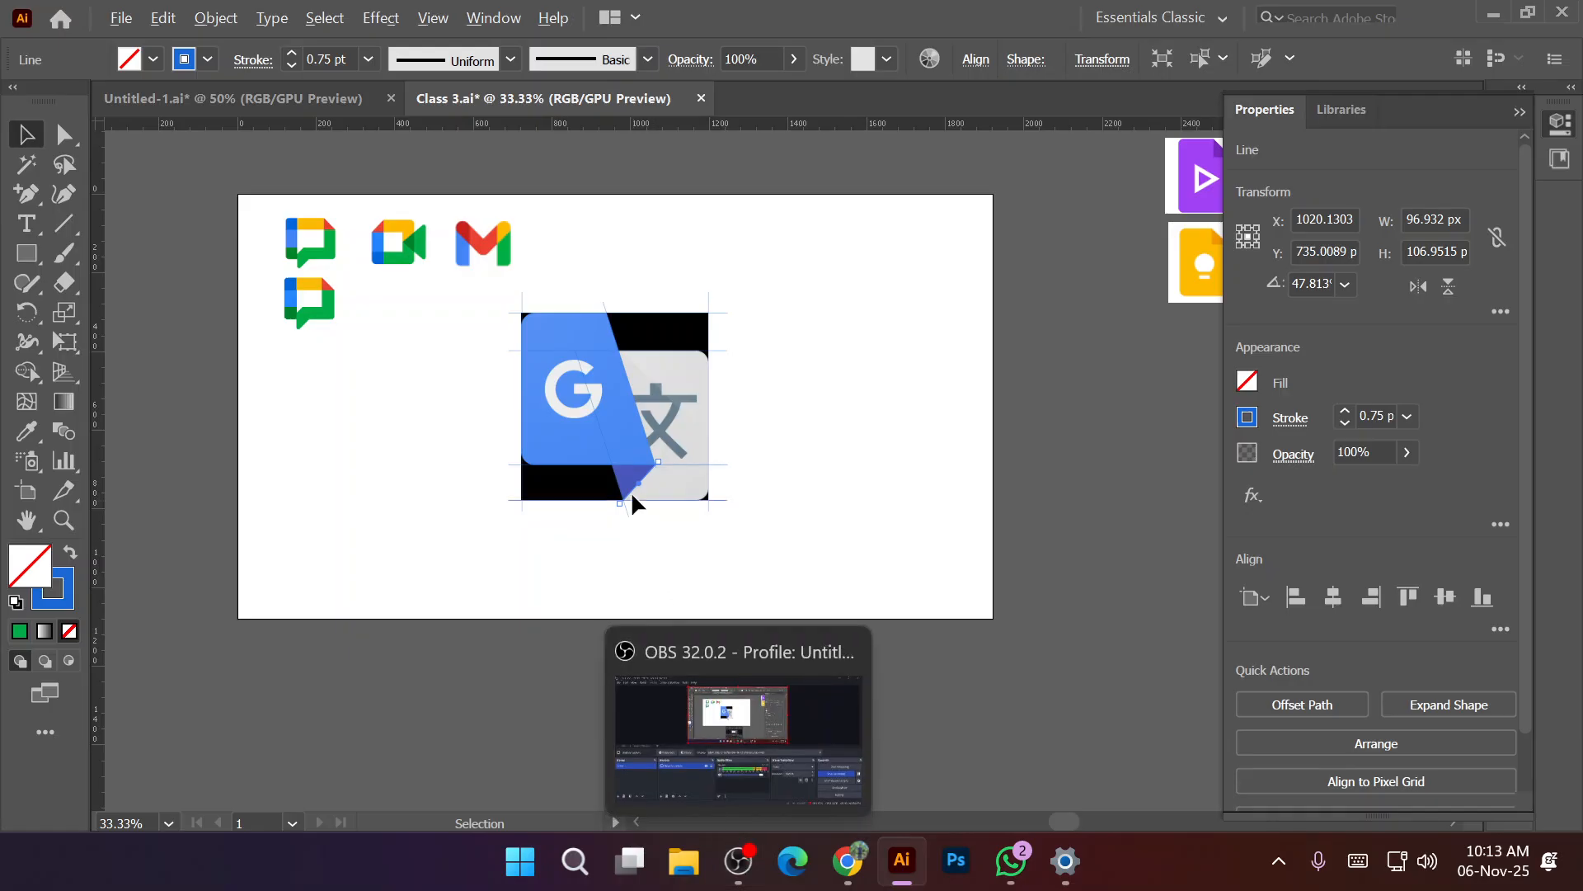
scroll(632, 494, up, 2)
scroll(629, 493, up, 1)
click(824, 405)
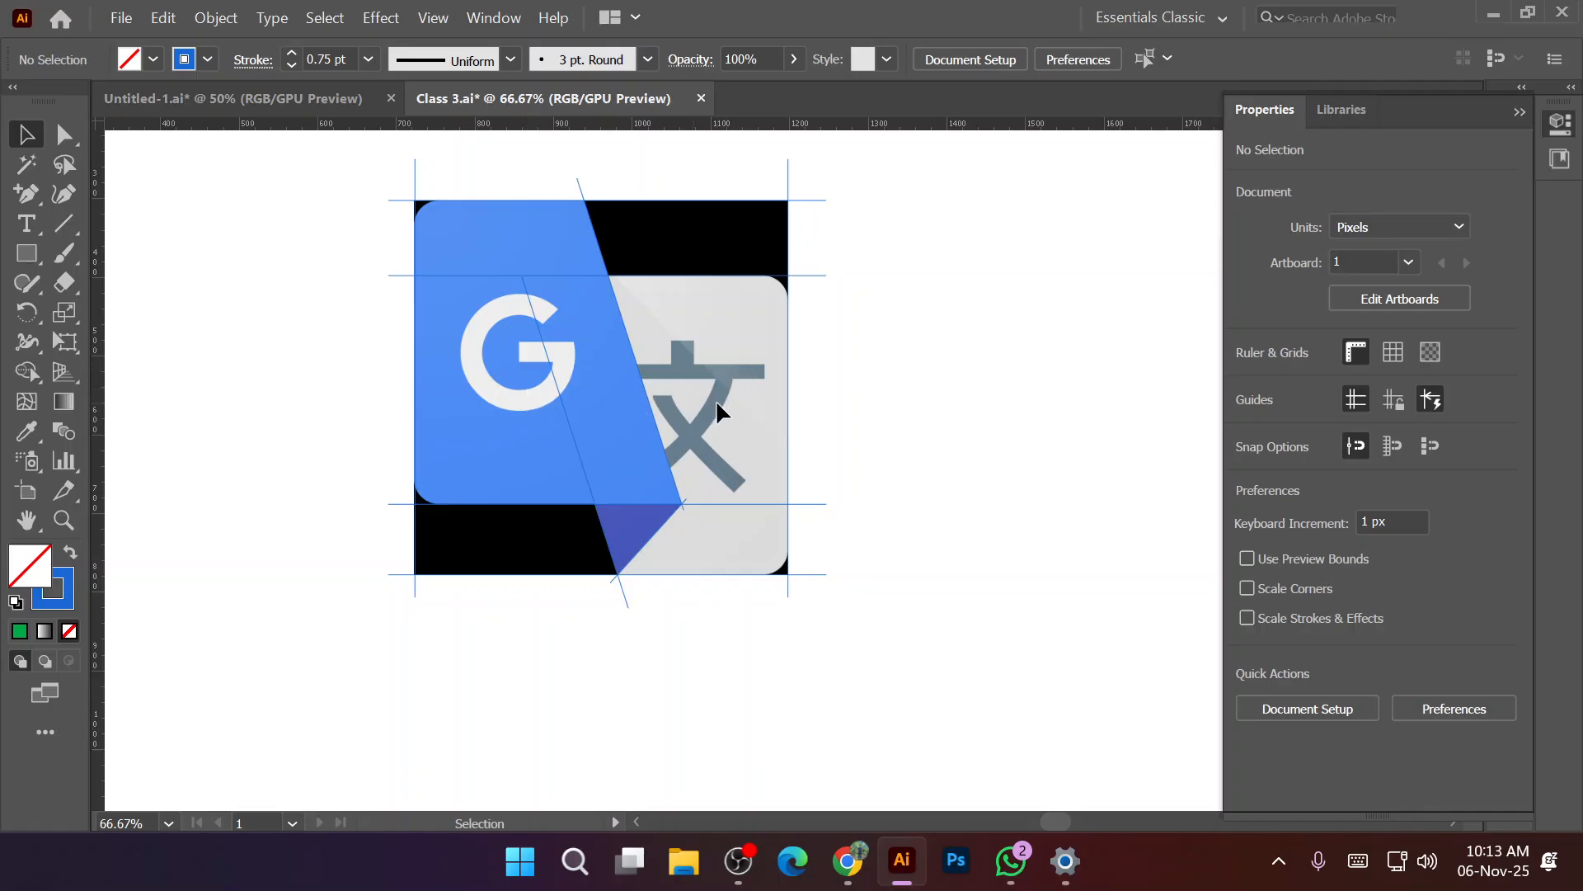
click(738, 860)
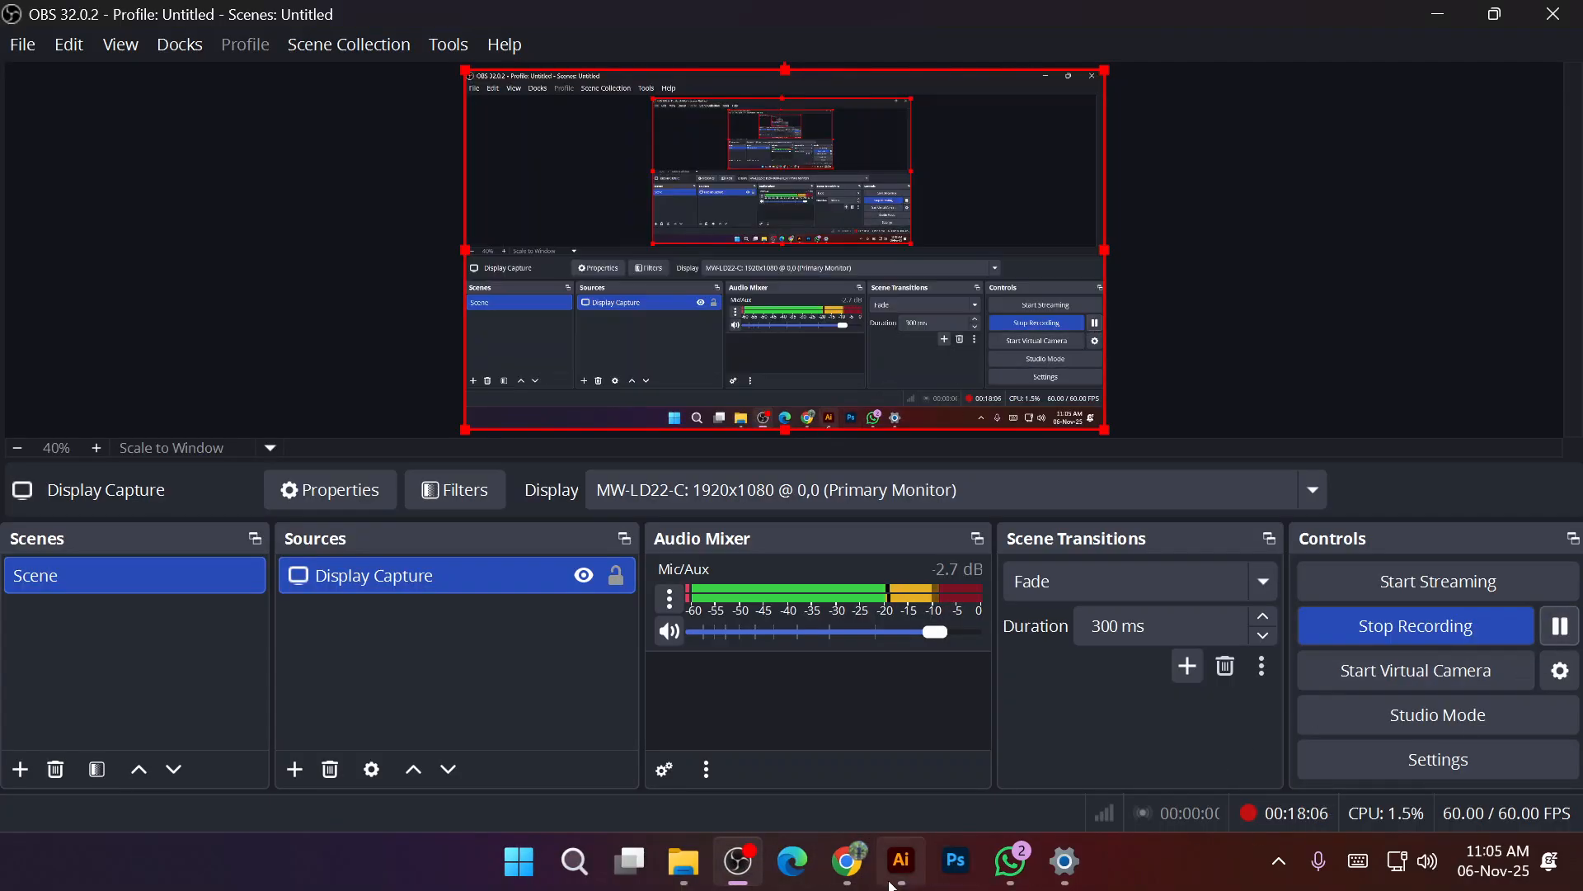
click(901, 866)
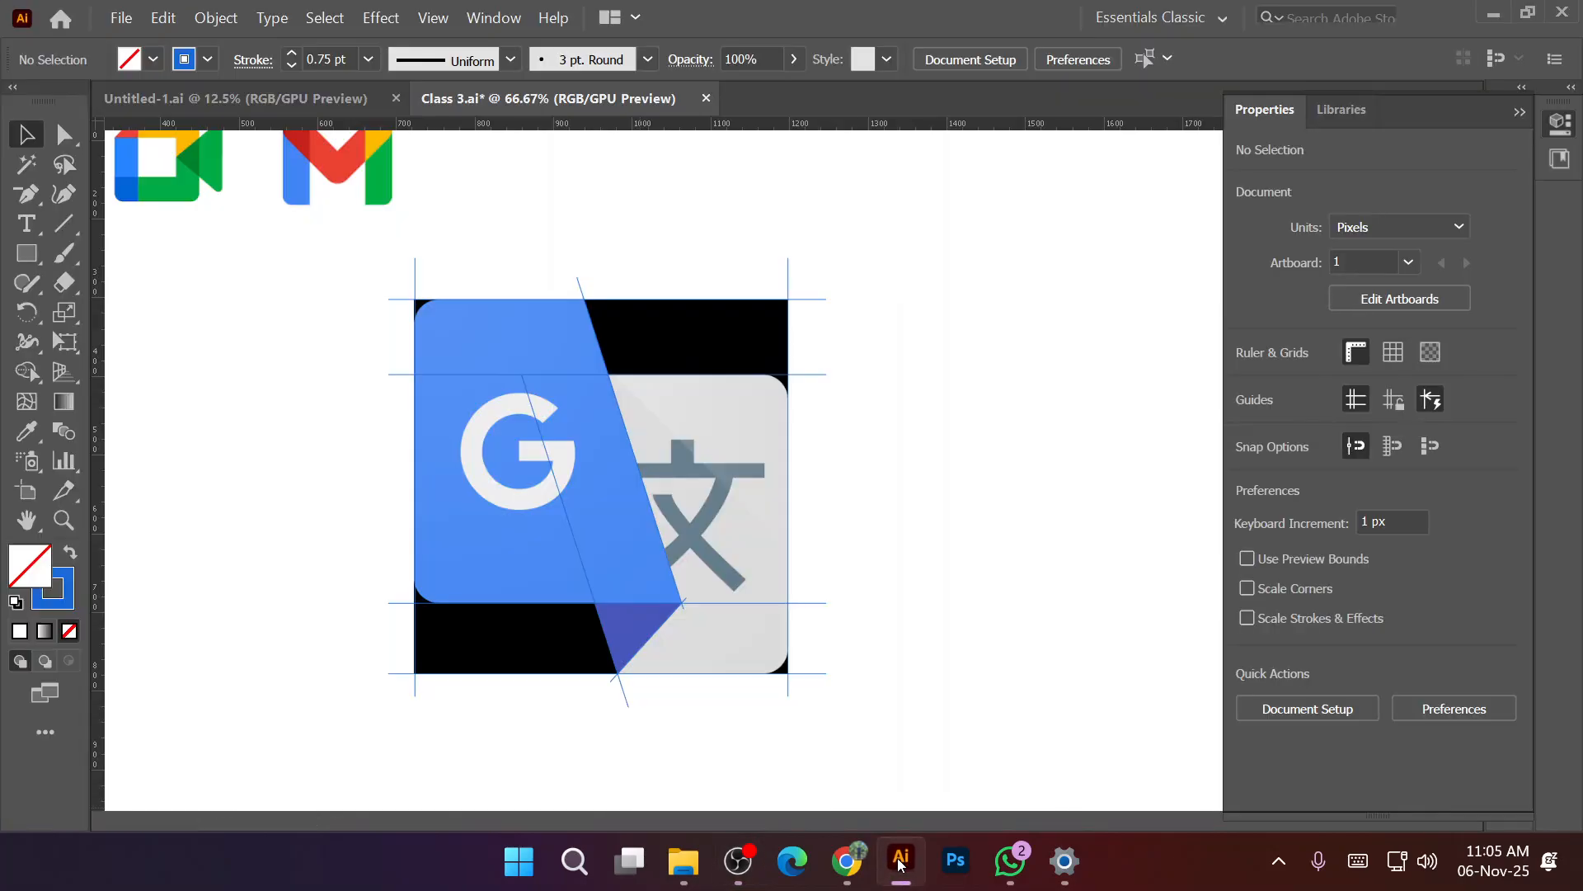
scroll(843, 604, down, 1)
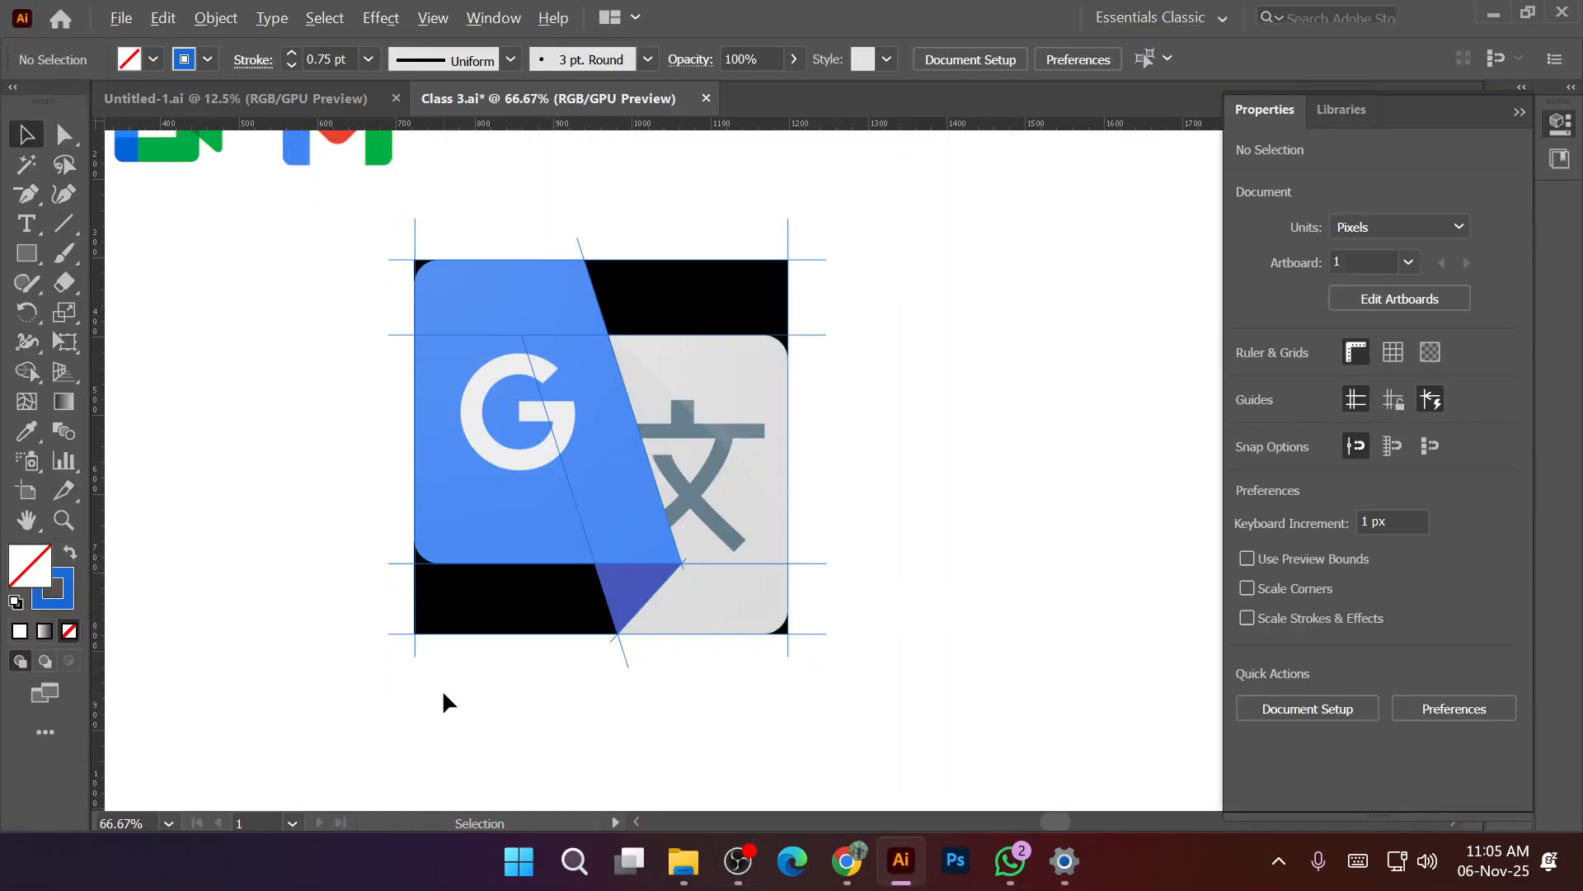
scroll(442, 690, up, 1)
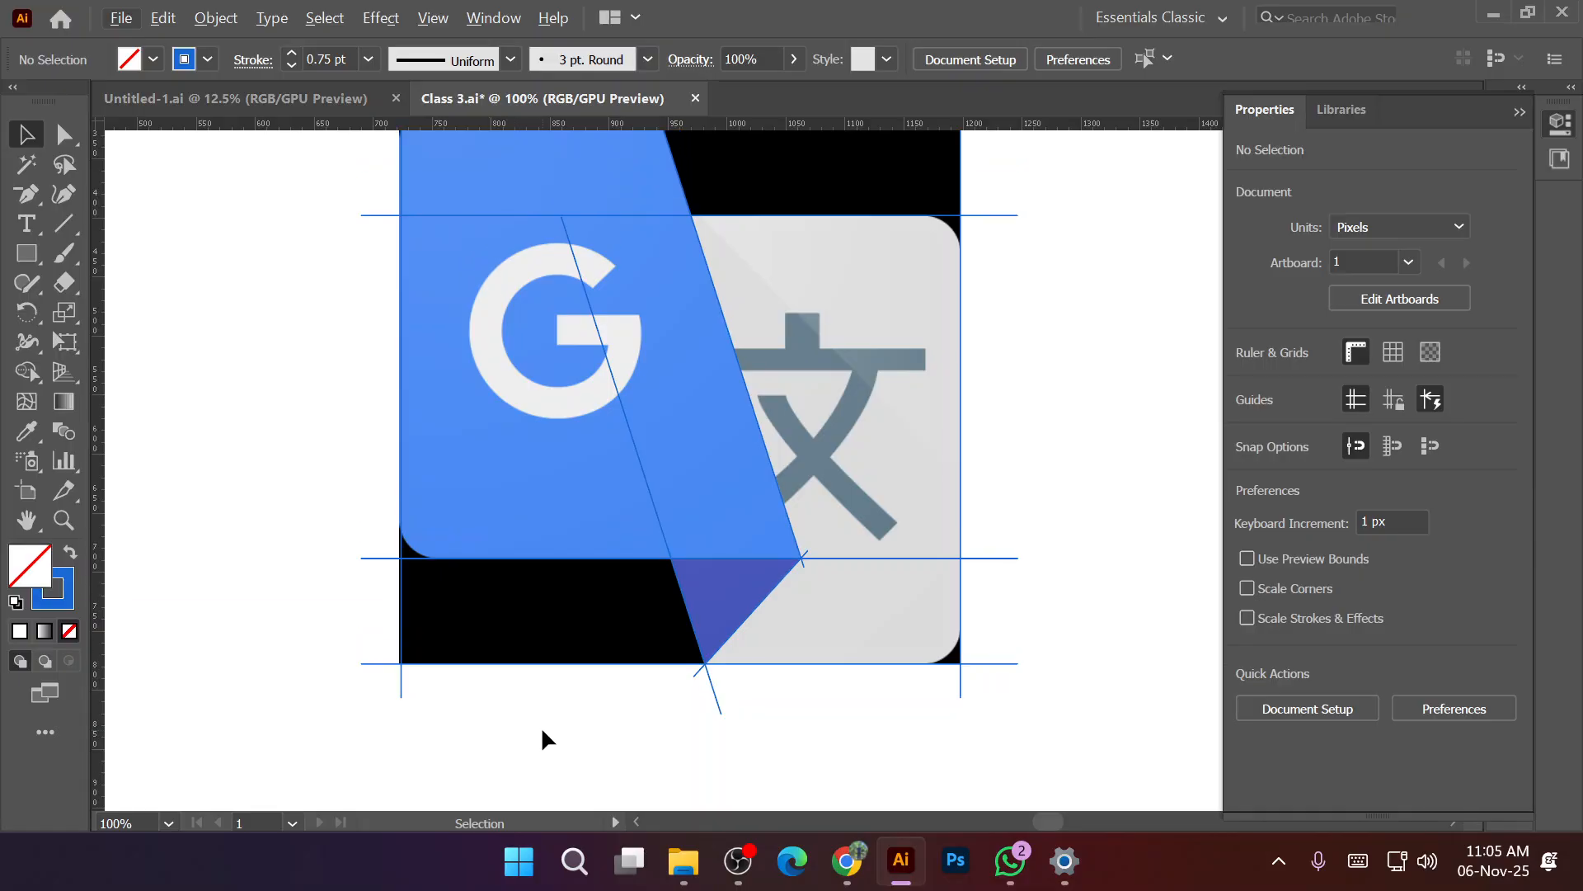
scroll(541, 726, down, 2)
scroll(543, 726, down, 1)
scroll(542, 726, up, 2)
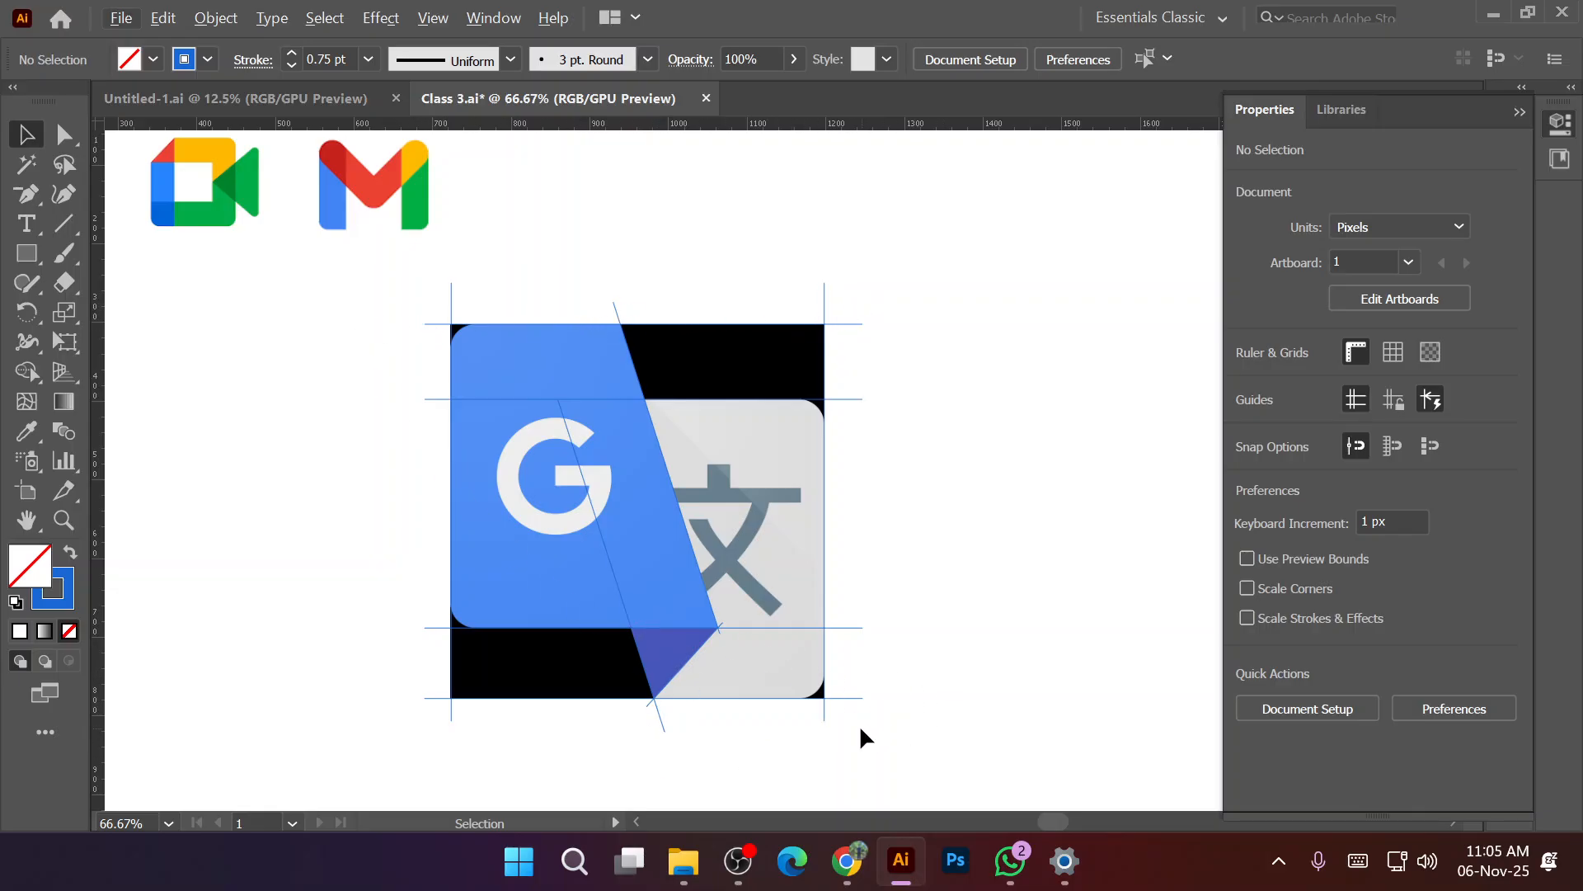
scroll(630, 753, up, 1)
scroll(643, 763, down, 1)
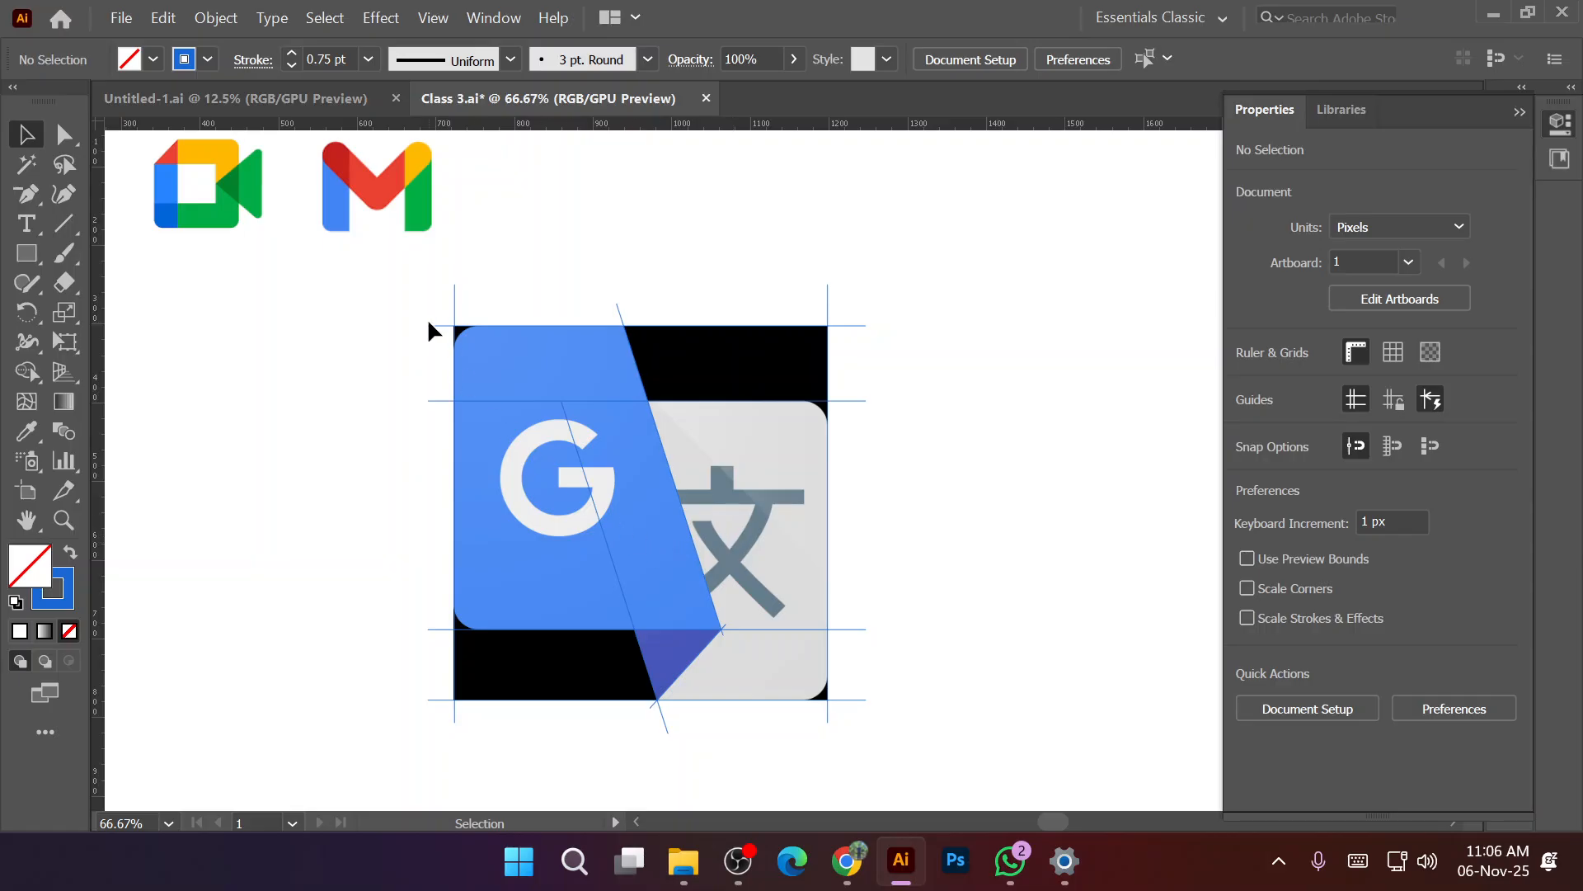
Select all the construction lines around the Translate logo and merge the blue panel's regions into one shape with Shape Builder.
drag(395, 280, 915, 765)
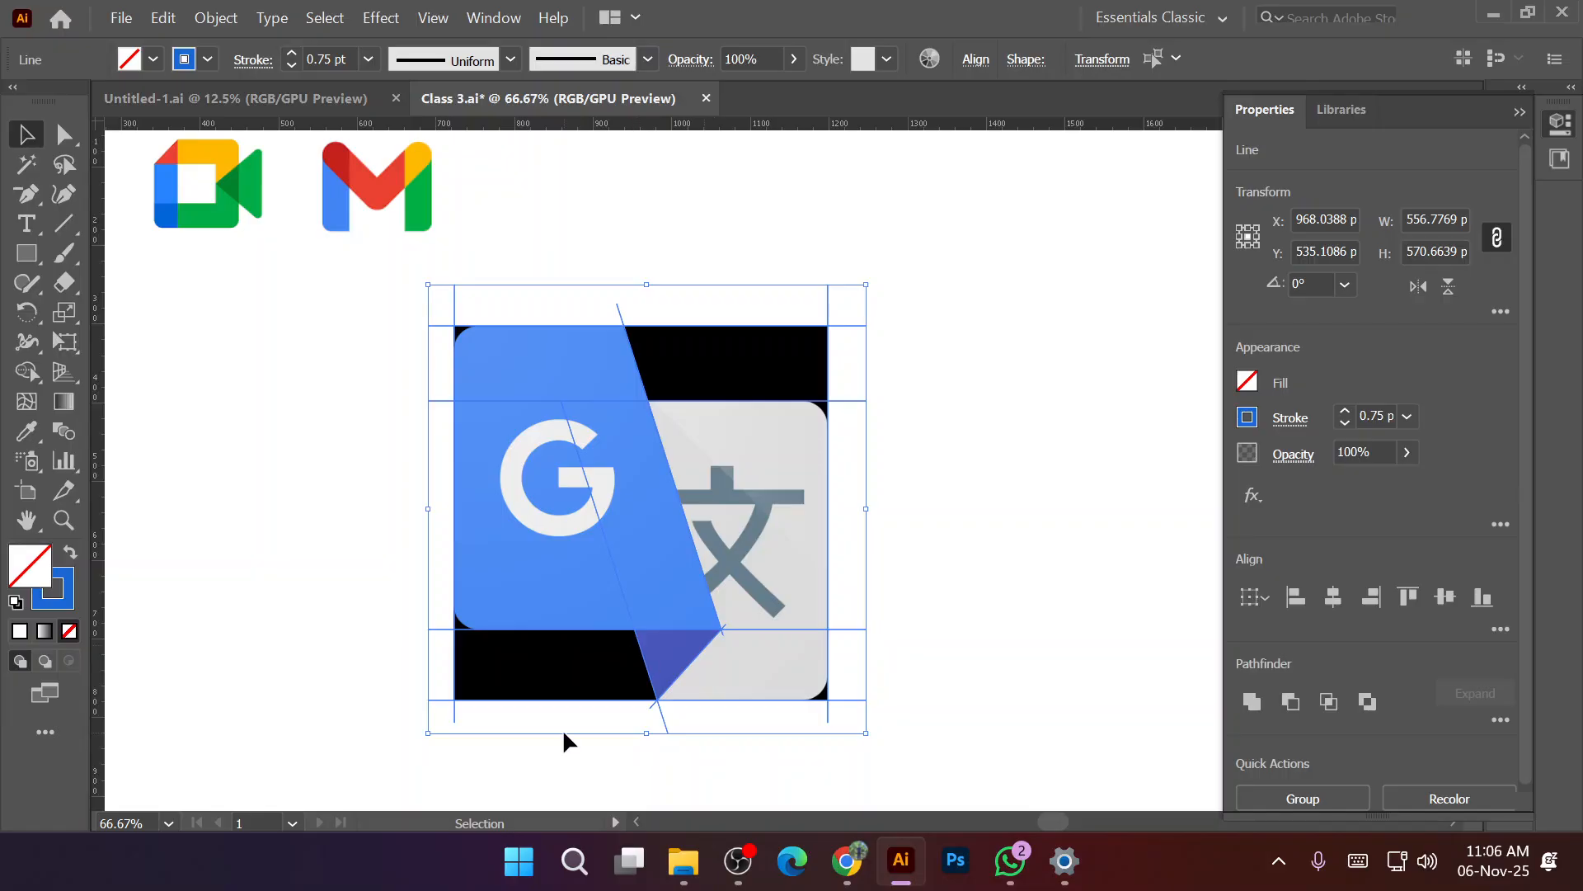
click(29, 372)
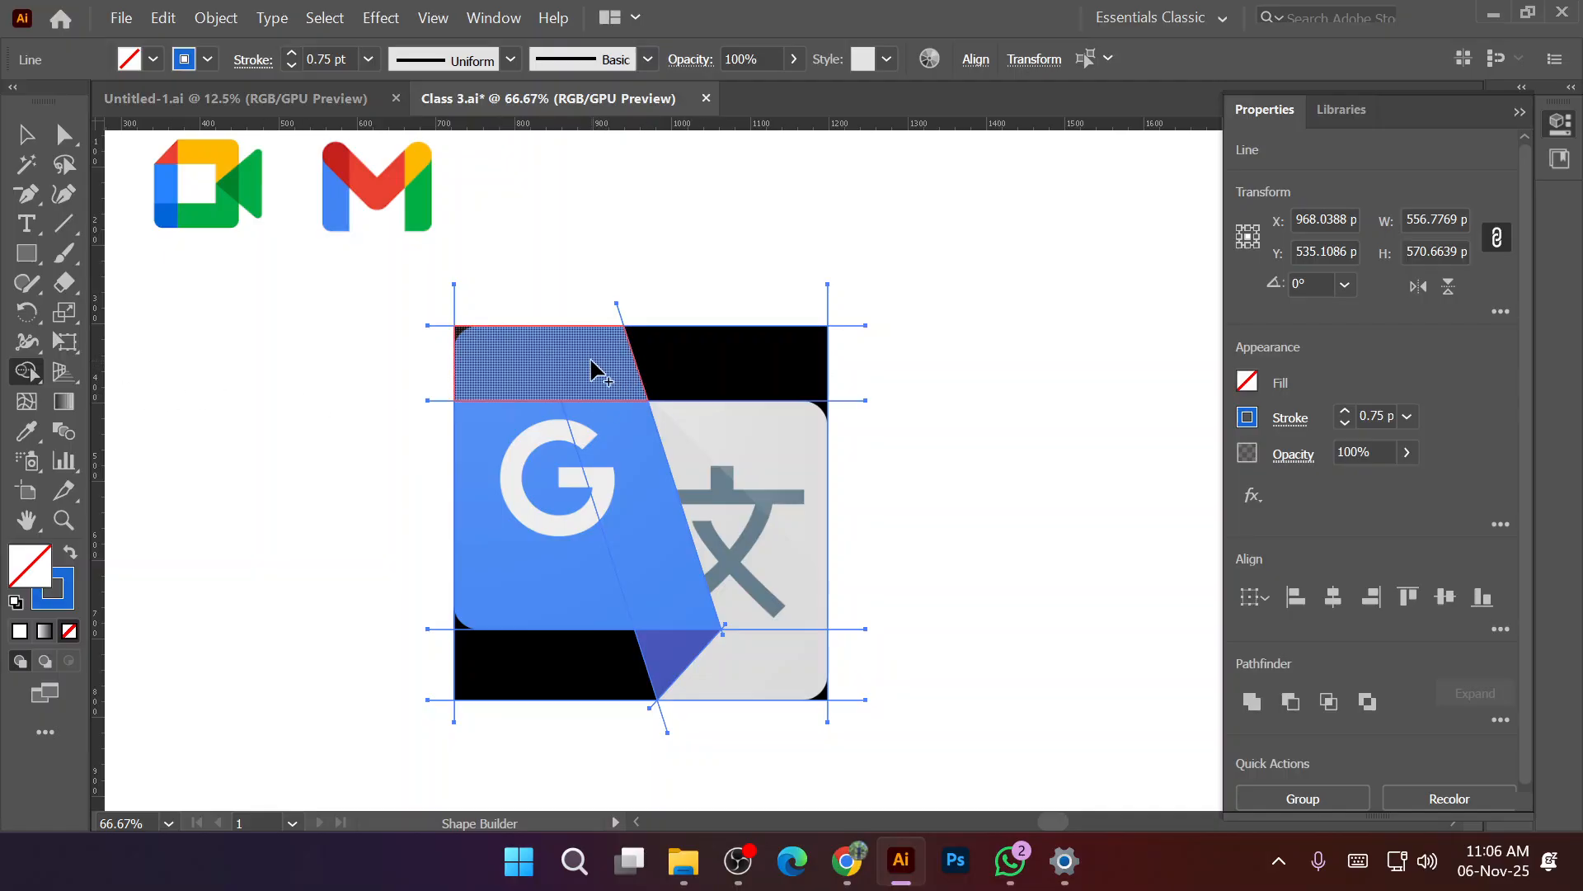
mouse_move(586, 368)
mouse_down()
mouse_move(534, 454)
mouse_move(550, 489)
mouse_move(638, 564)
mouse_up()
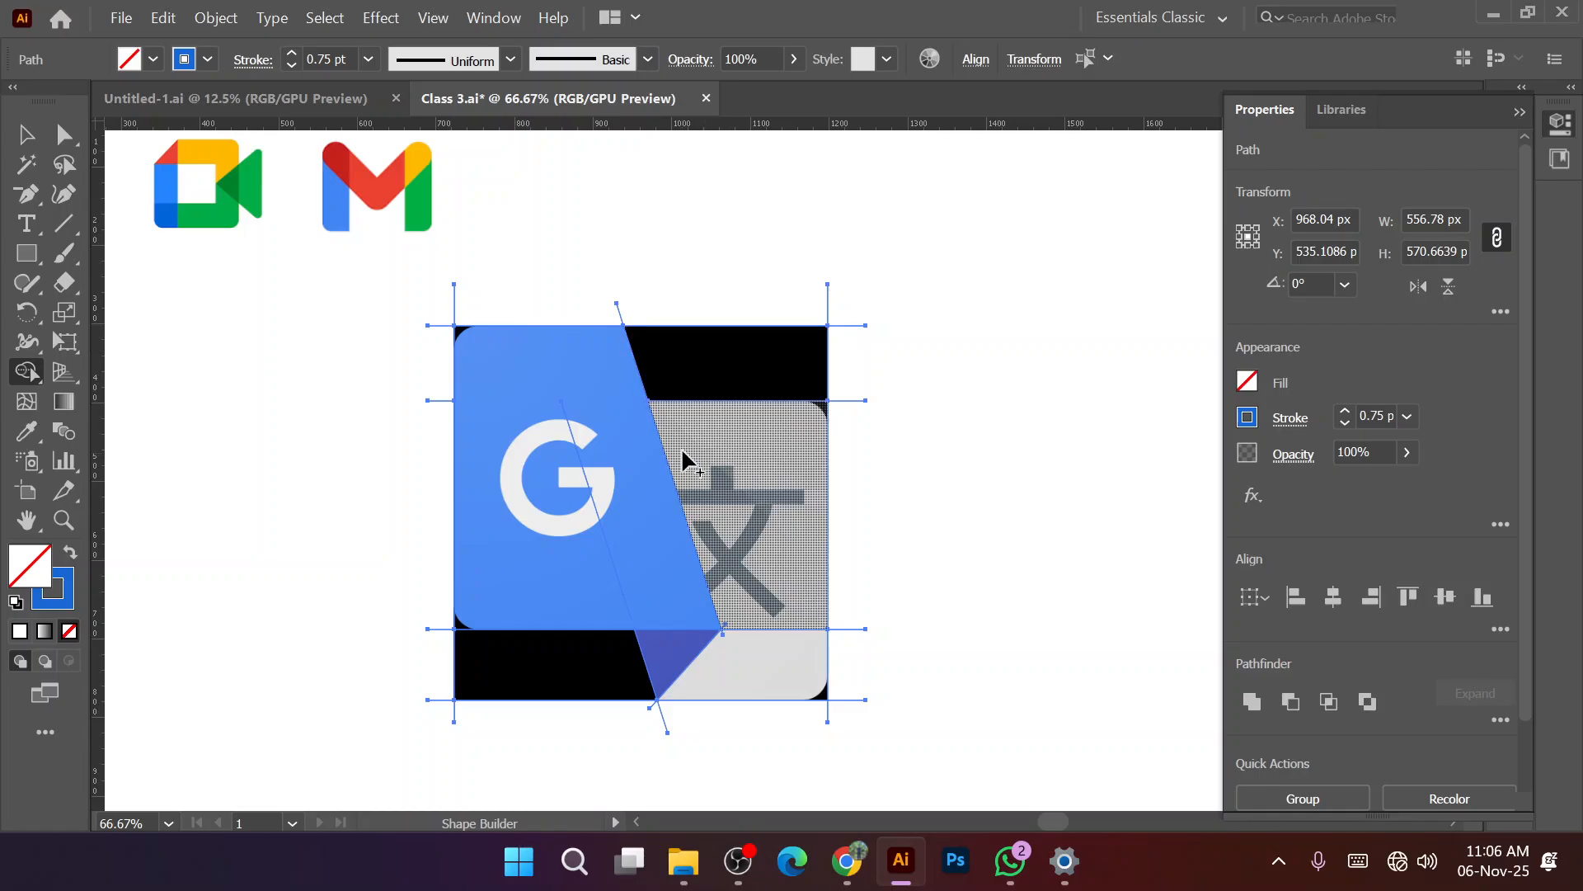
Merge the grey panel's upper and lower regions with Shape Builder and make the purple triangle a separate shape.
mouse_move(752, 503)
mouse_down()
mouse_move(788, 646)
mouse_move(763, 683)
mouse_up()
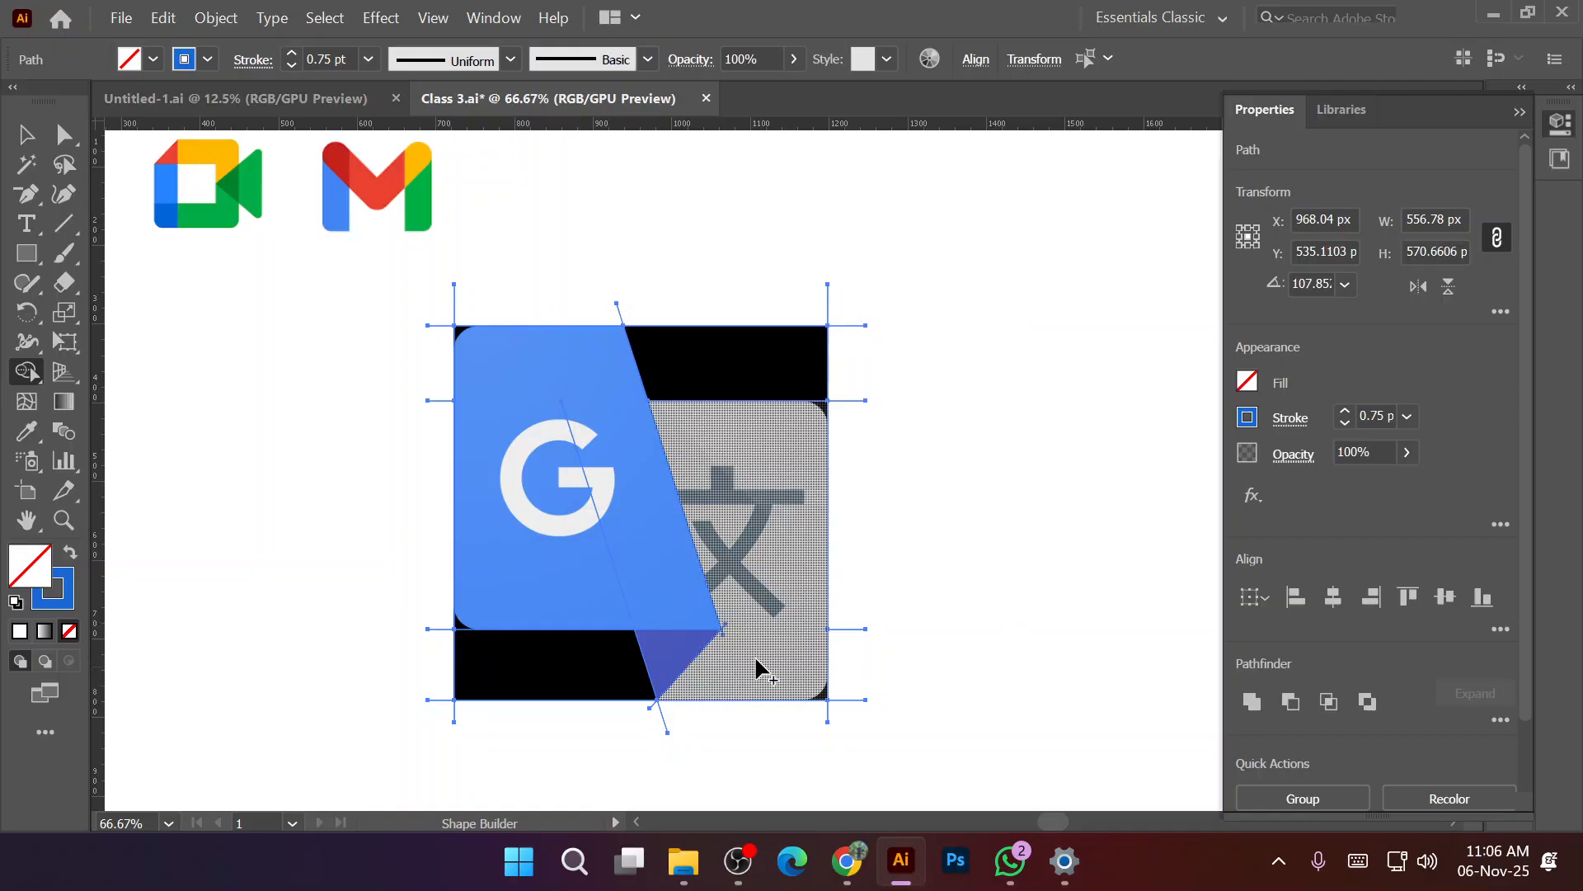
click(670, 655)
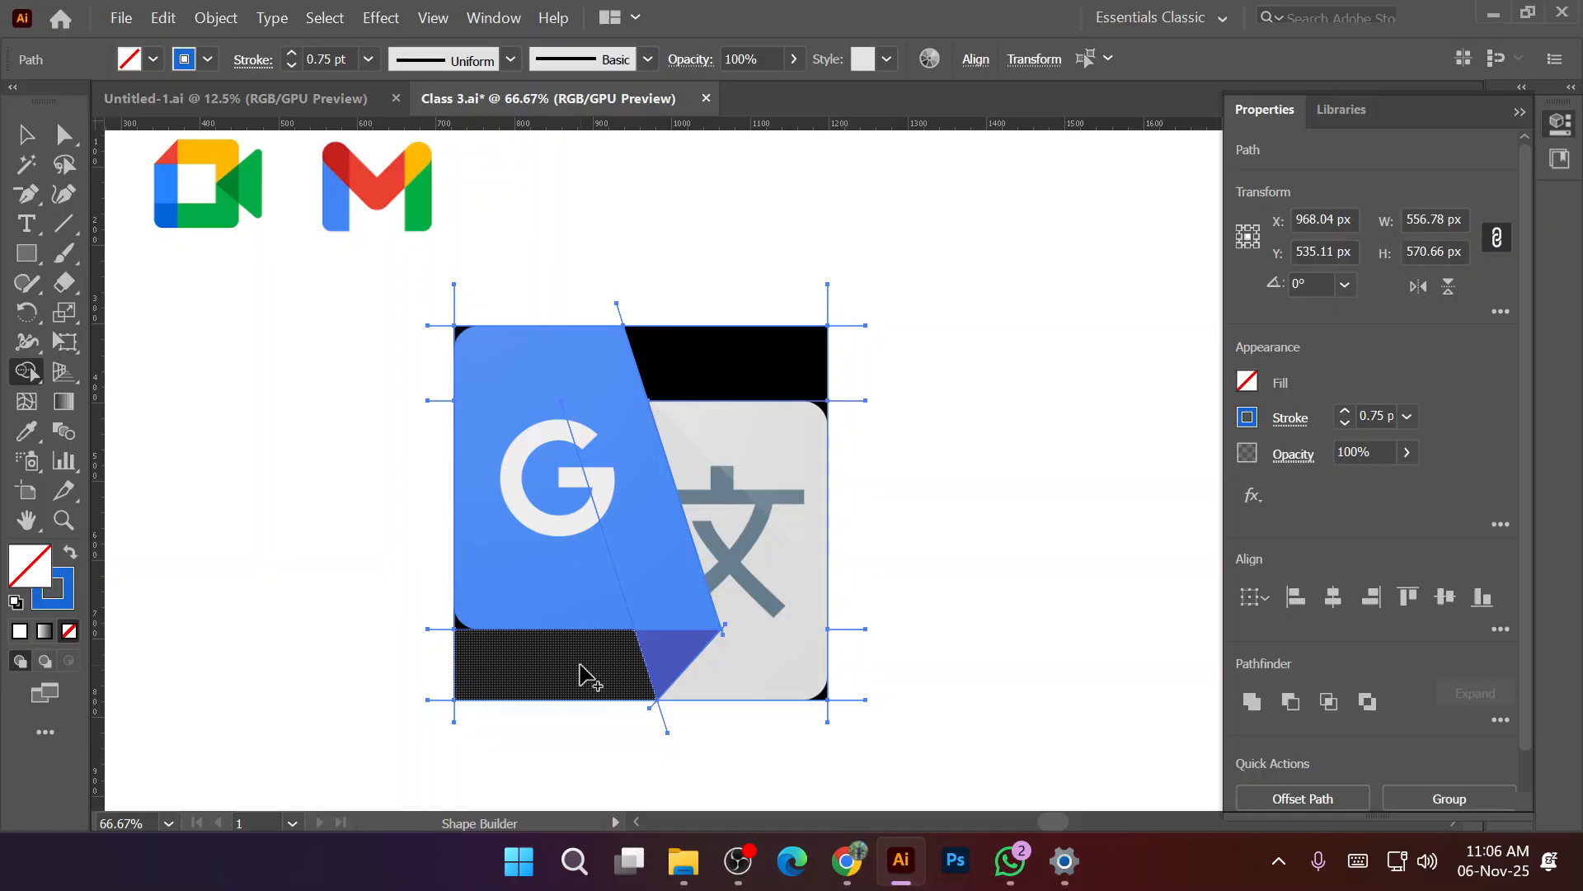
Turn the black lower-left region into a Shape Builder shape and select the blue panel, grey panel and purple triangle.
click(631, 647)
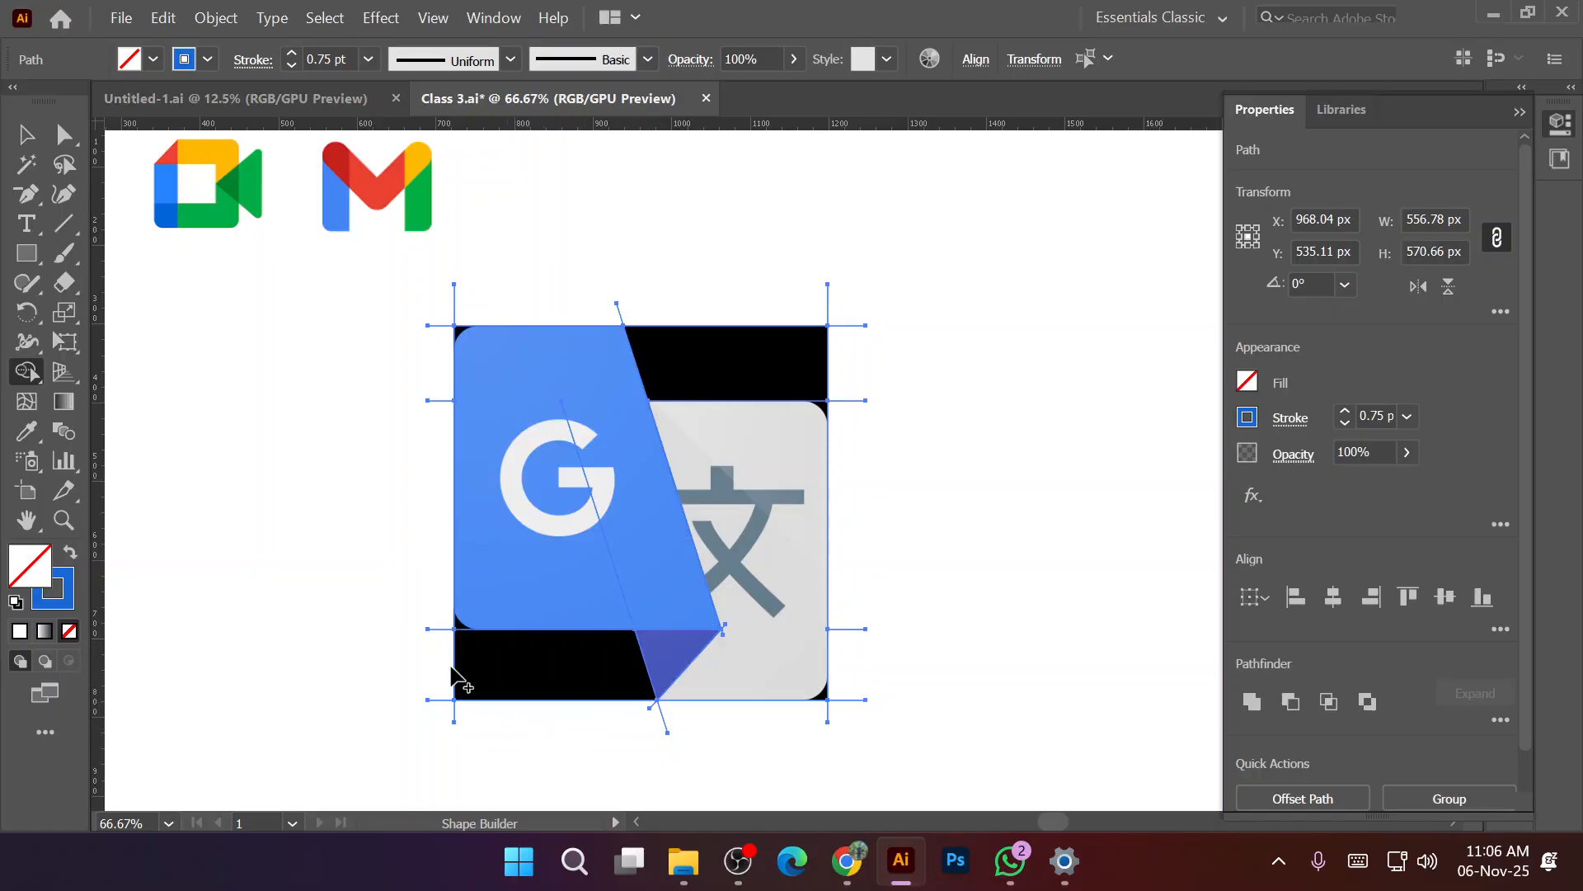
click(30, 138)
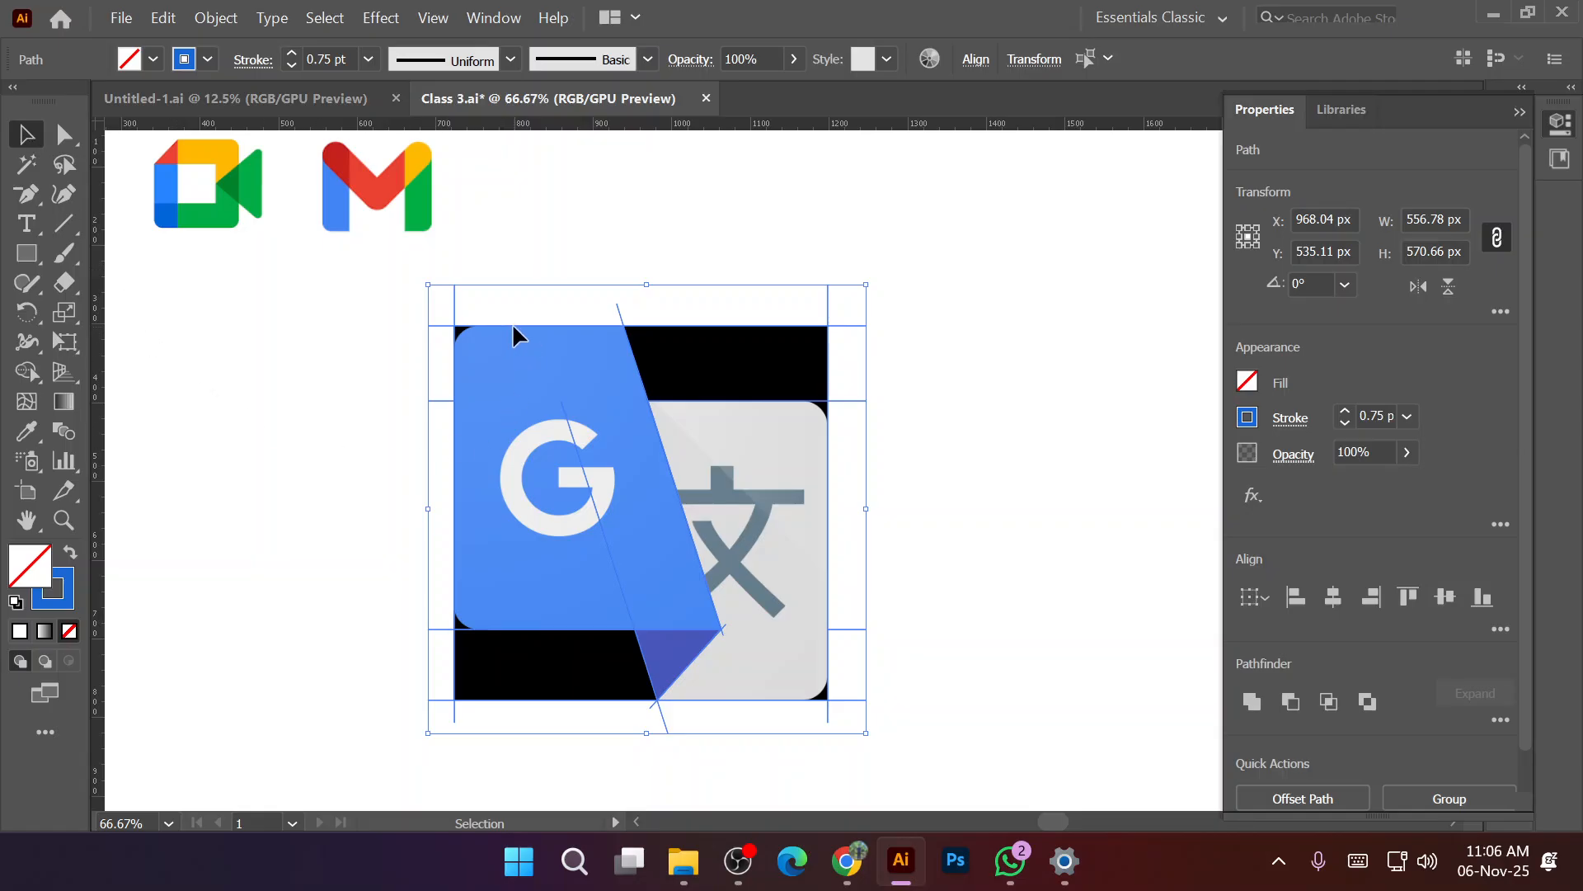
click(355, 332)
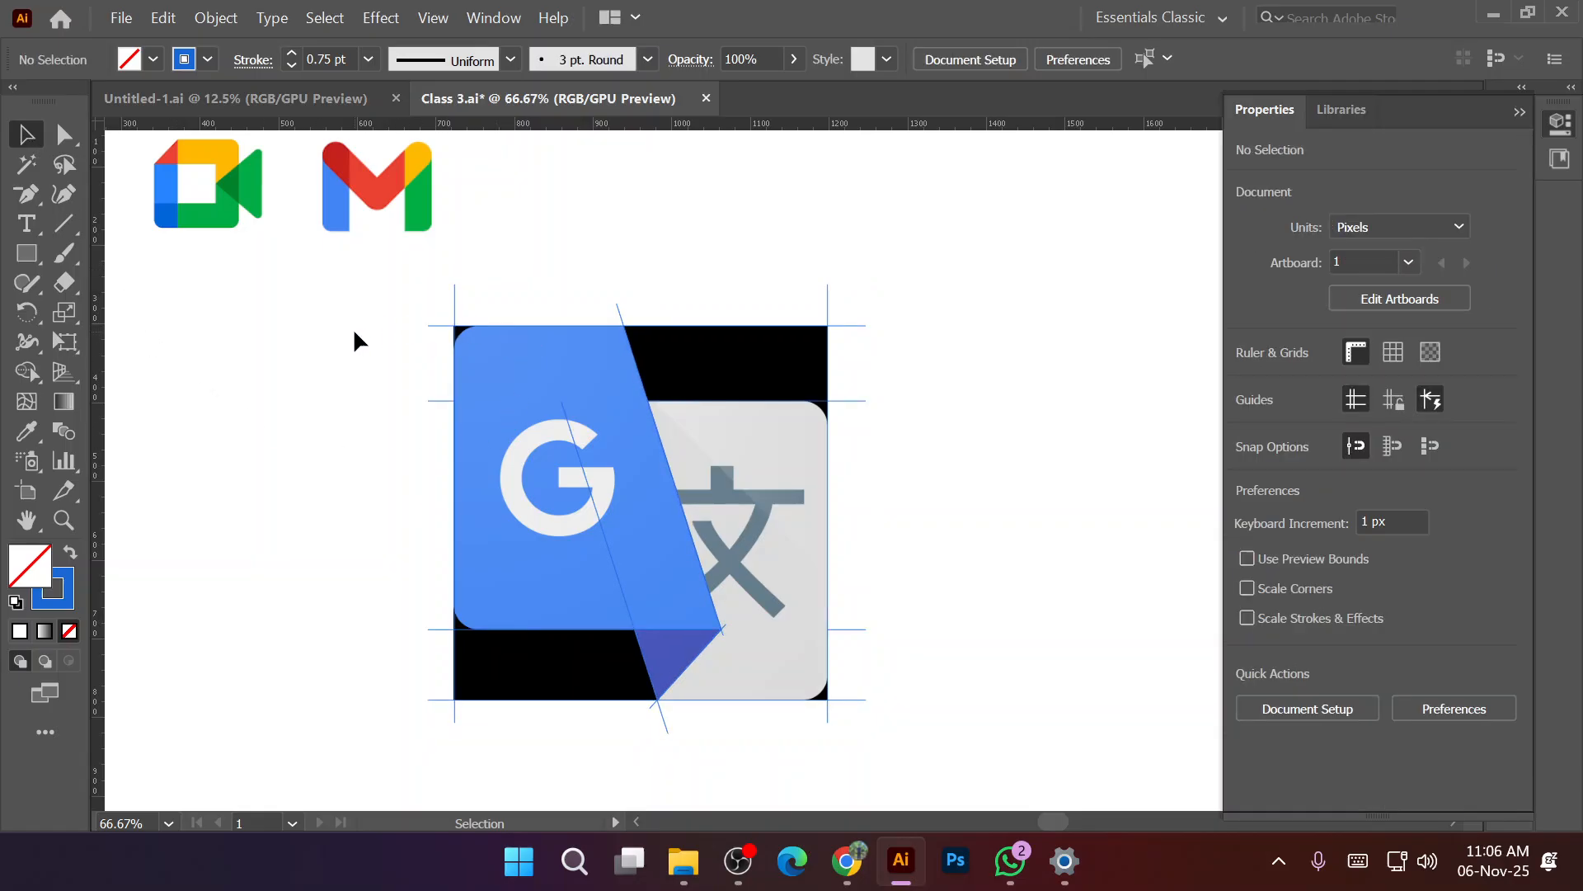
click(538, 326)
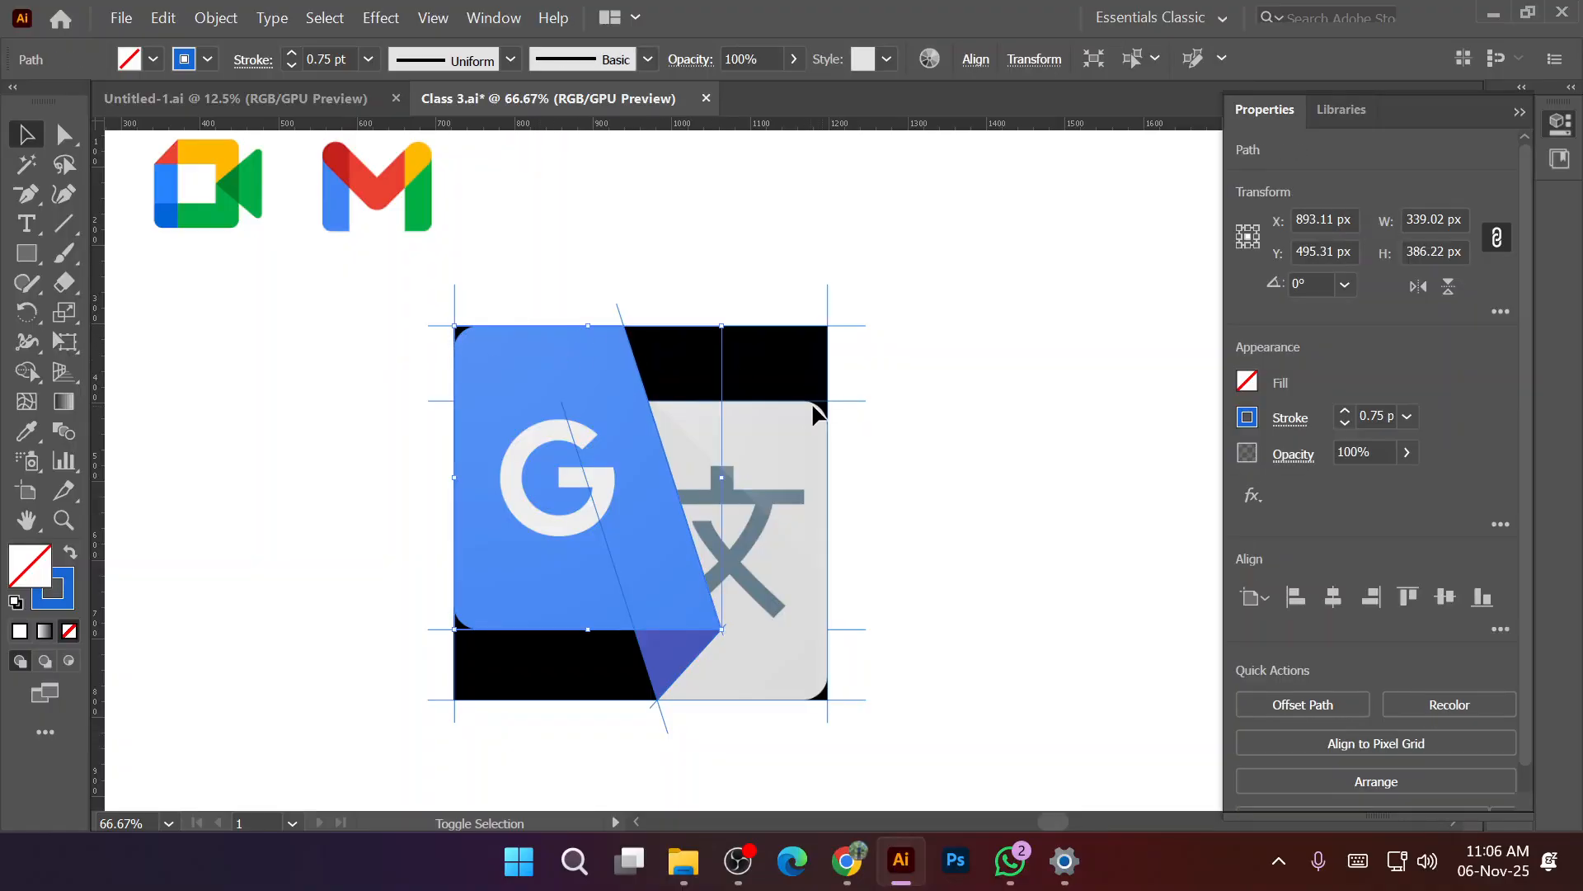
shift+click(782, 397)
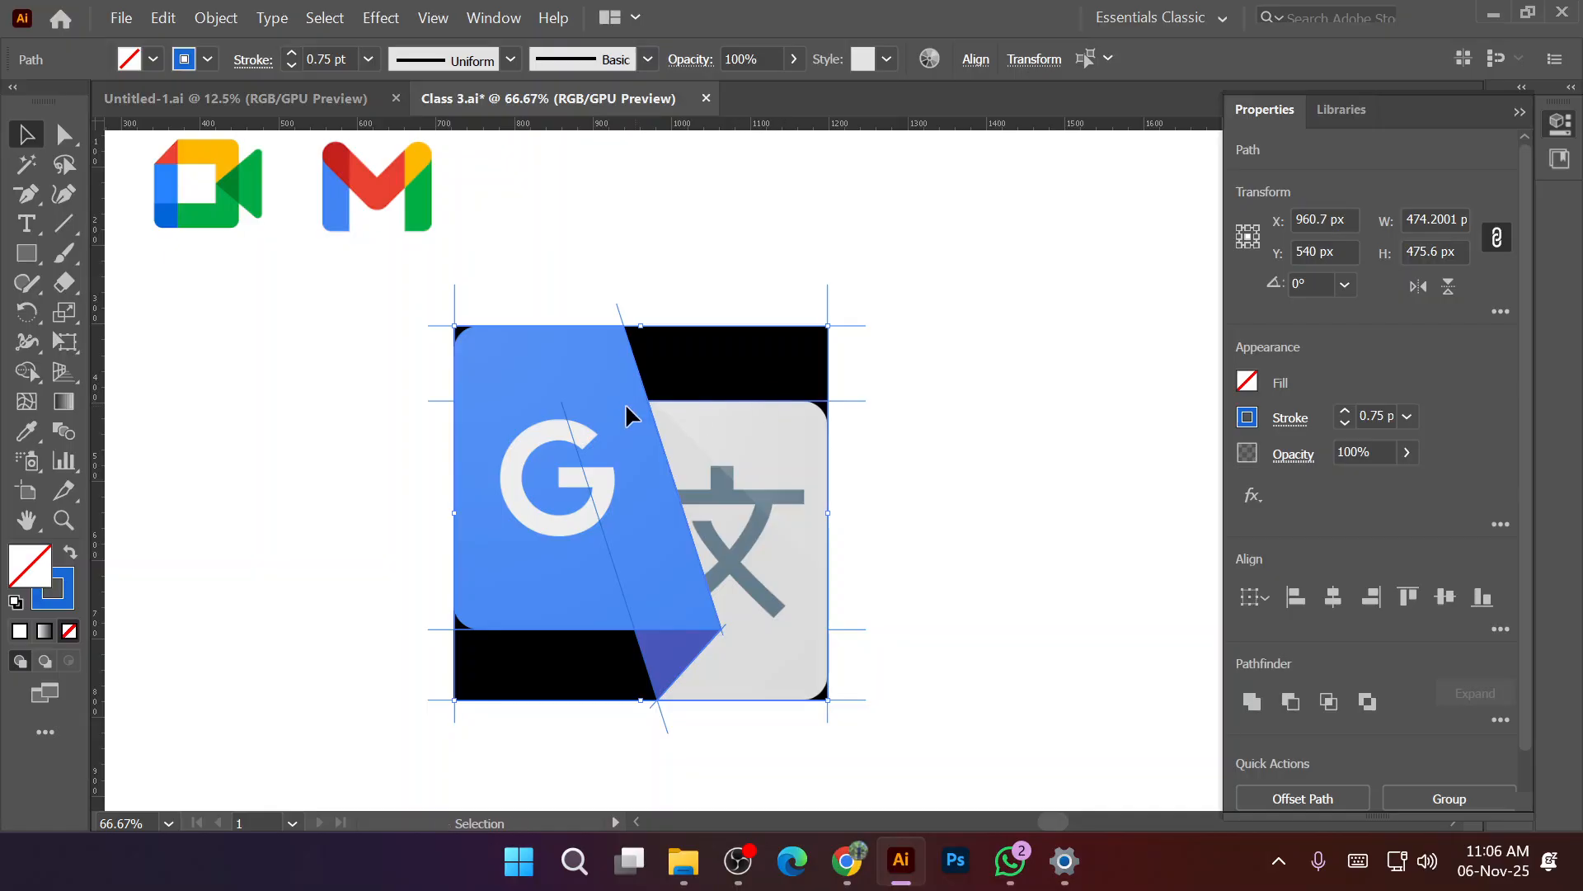
shift+click(675, 626)
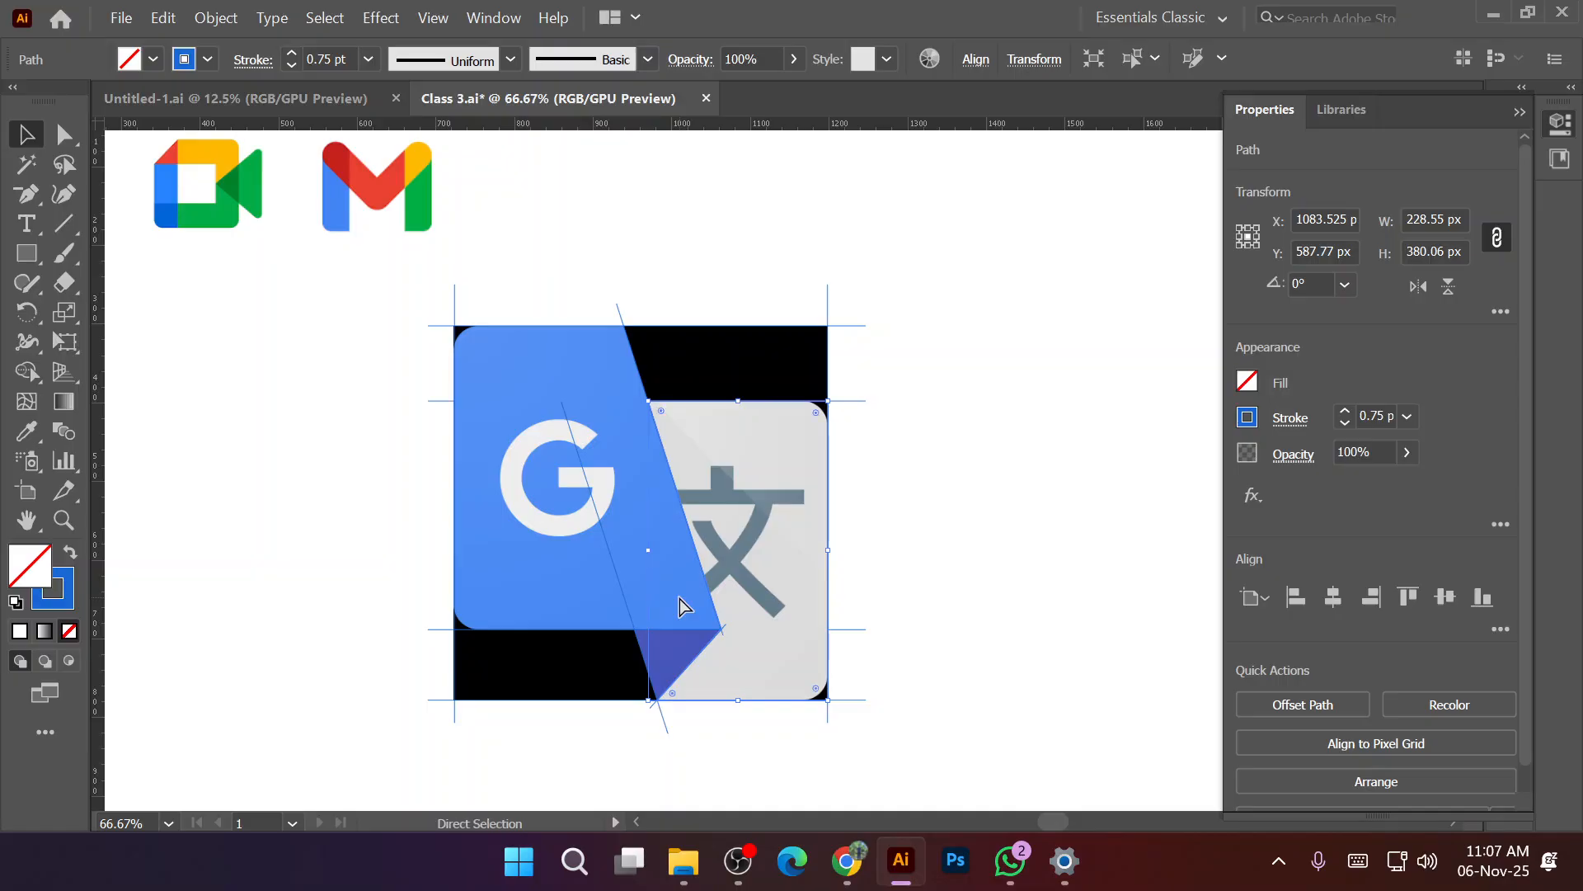
Undo the Shape Builder merges back to the separate construction lines and deselect everything.
key(ctrl+z)
key(ctrl+z)
key(ctrl+z)
key(ctrl+z)
key(ctrl+z)
key(ctrl+z)
key(ctrl+z)
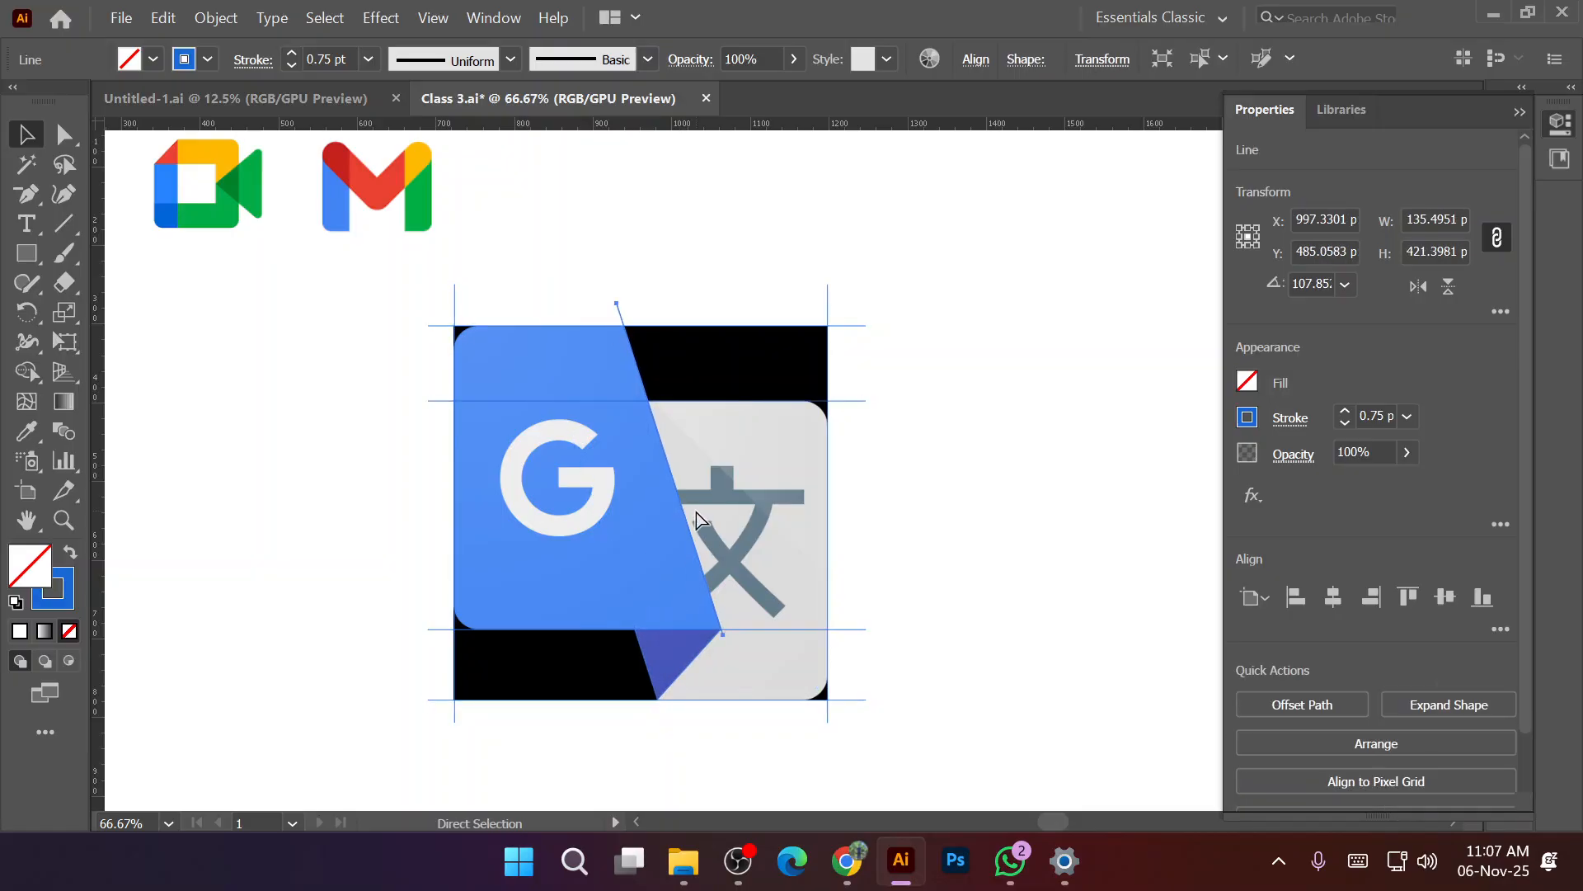
key(ctrl+z)
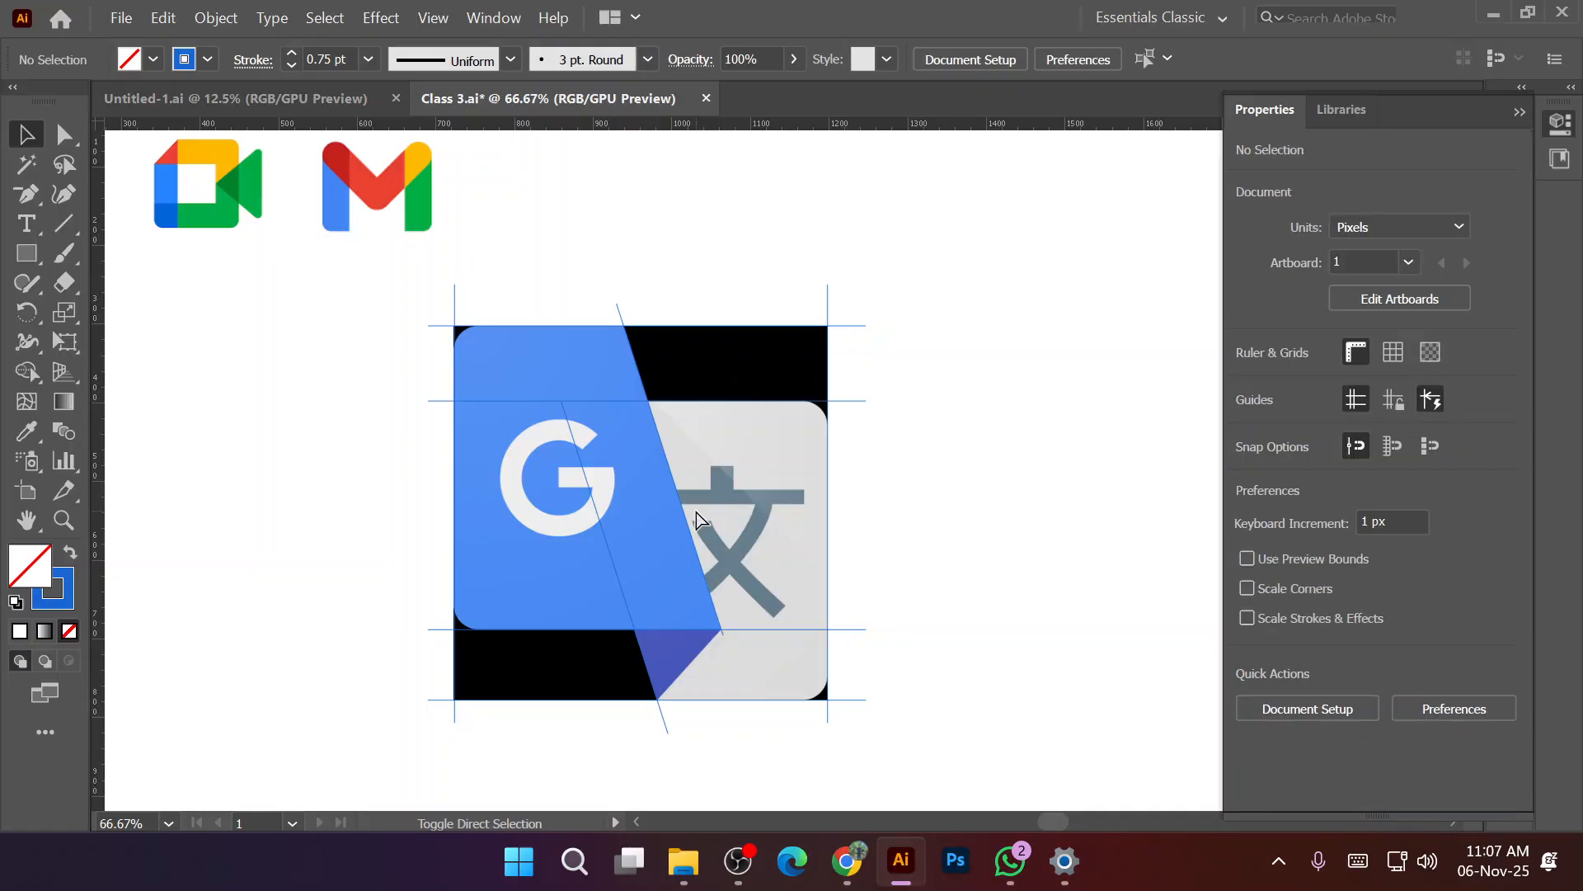
key(ctrl+z)
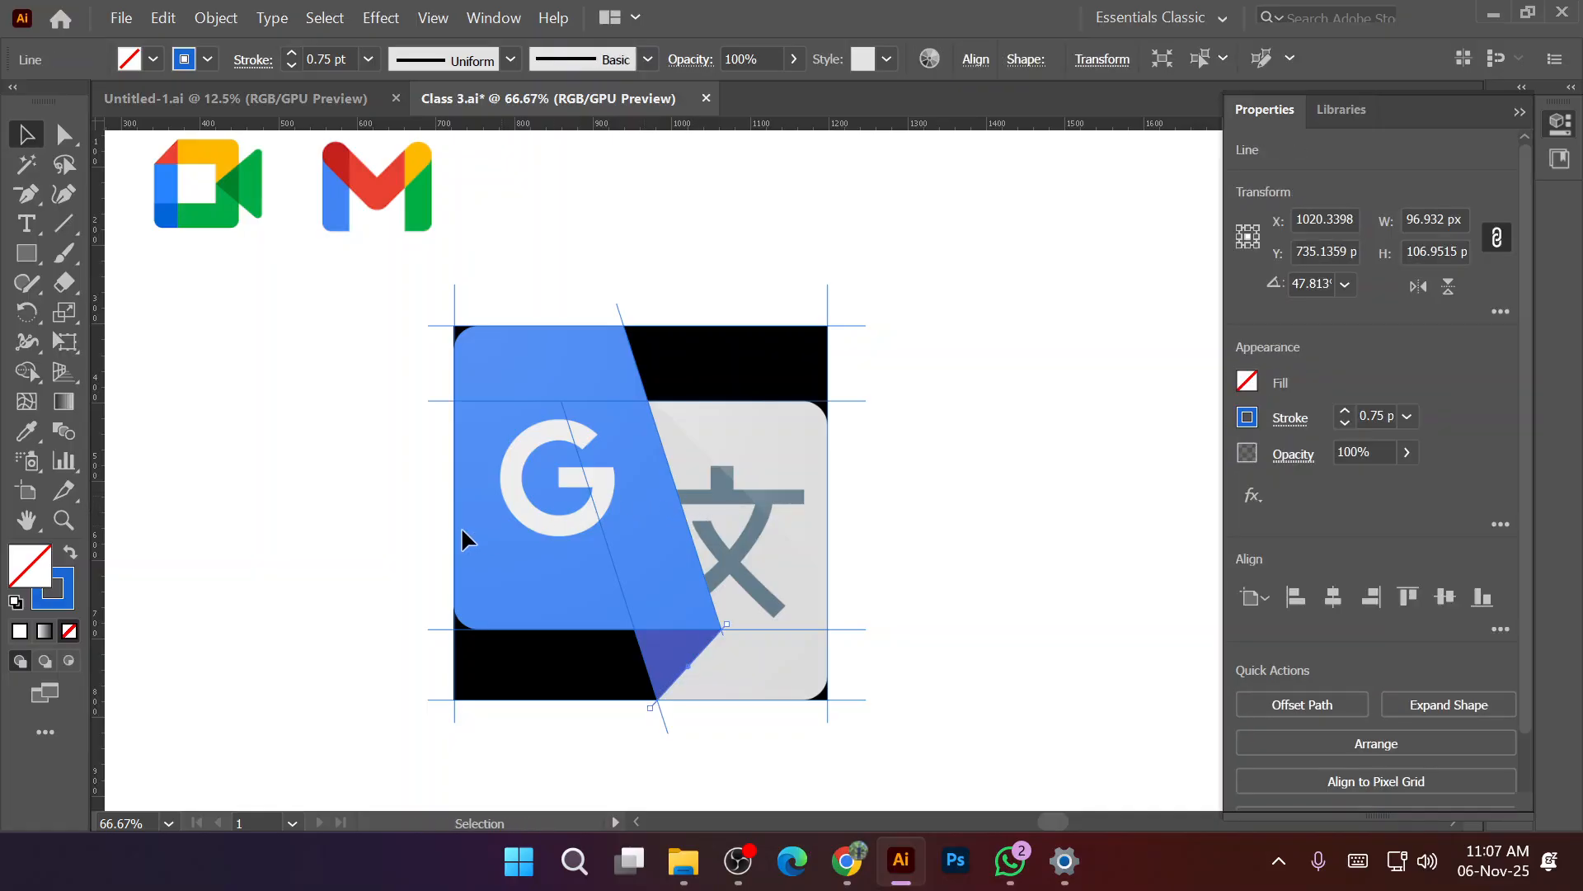
click(272, 429)
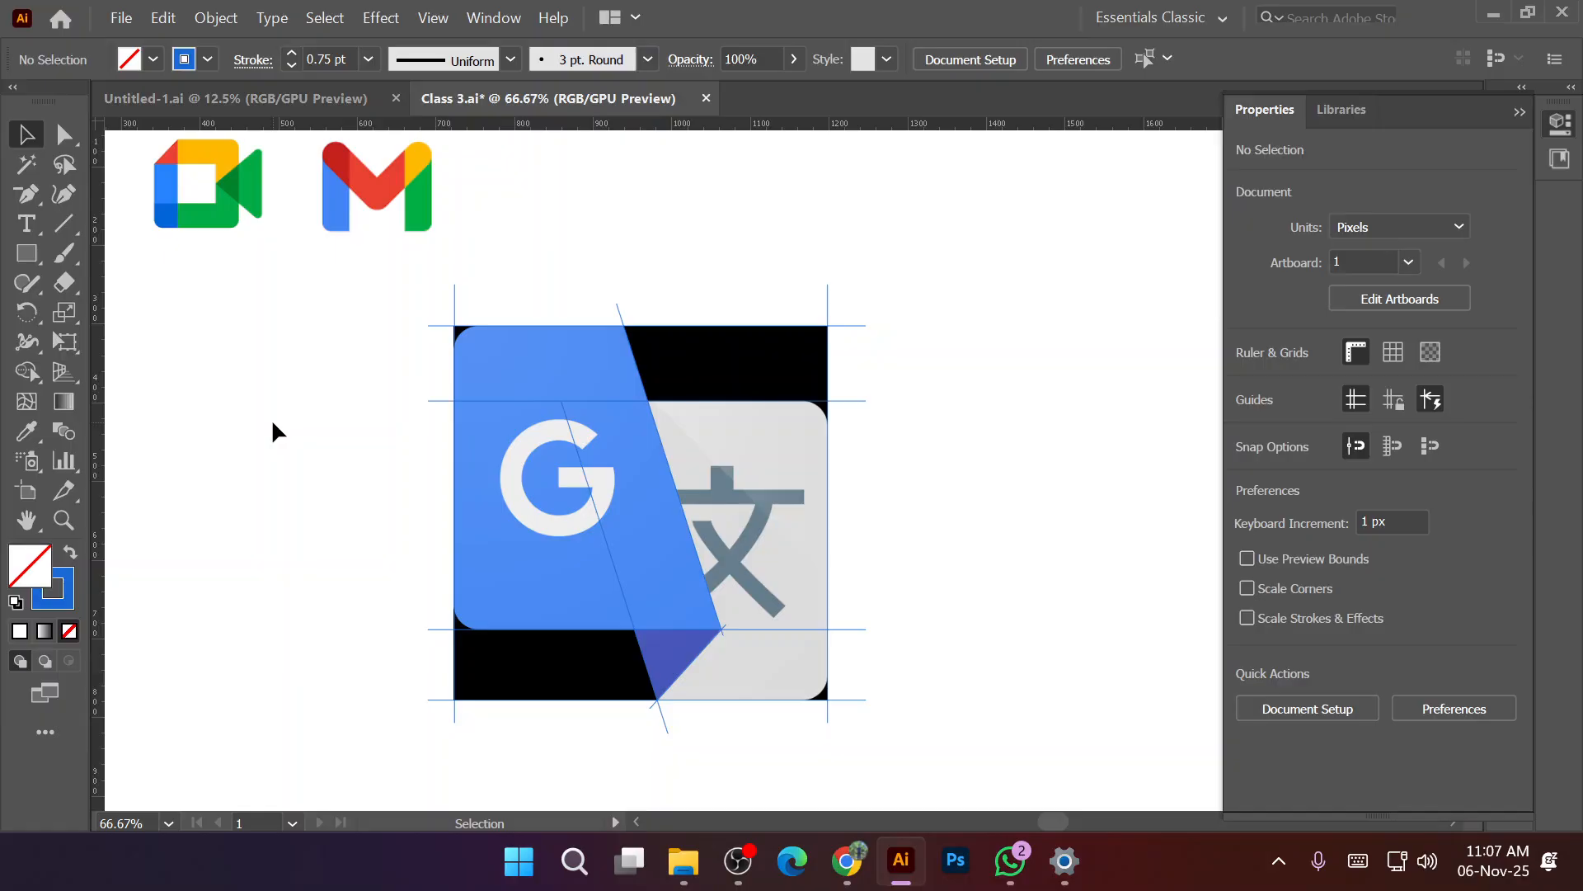
Select all the construction lines and build the blue panel, grey panel and purple triangle as separate shapes with Shape Builder.
drag(371, 284, 940, 735)
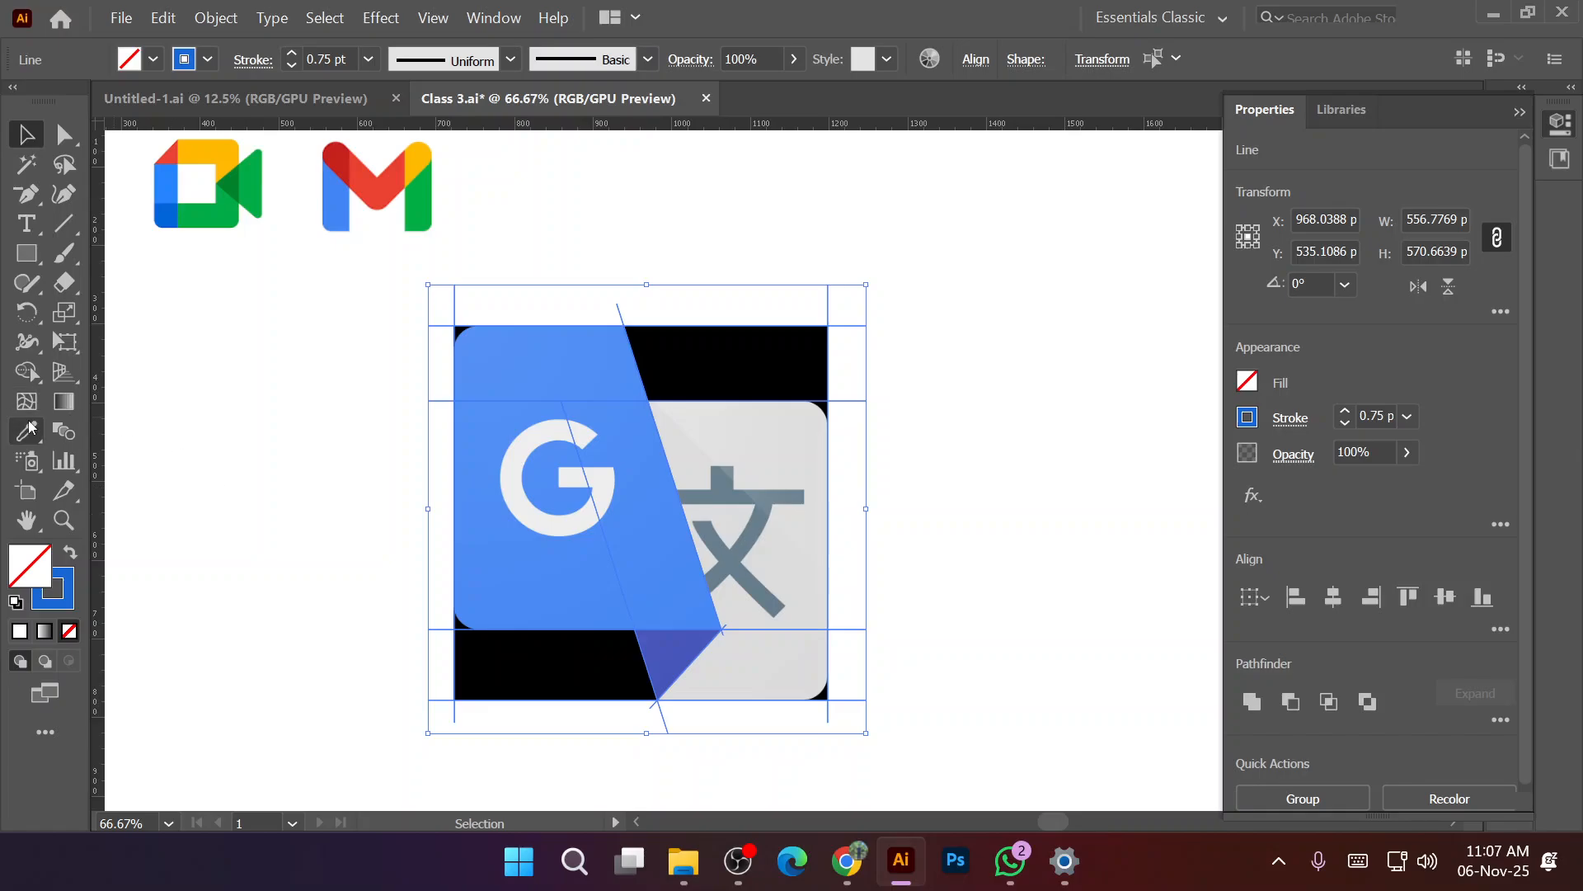
click(32, 348)
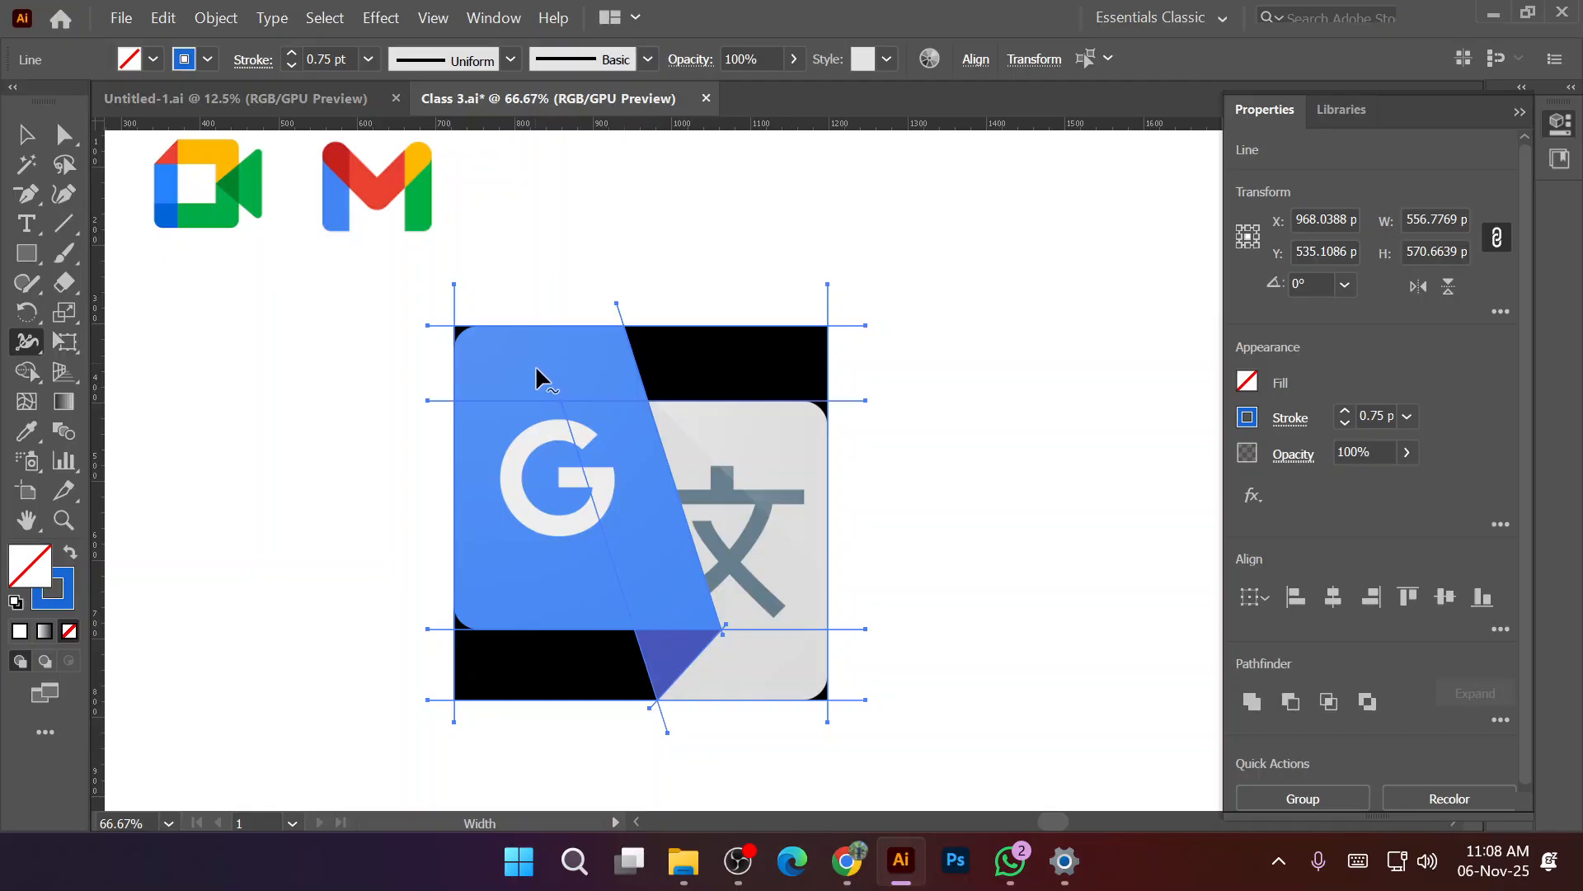
click(27, 372)
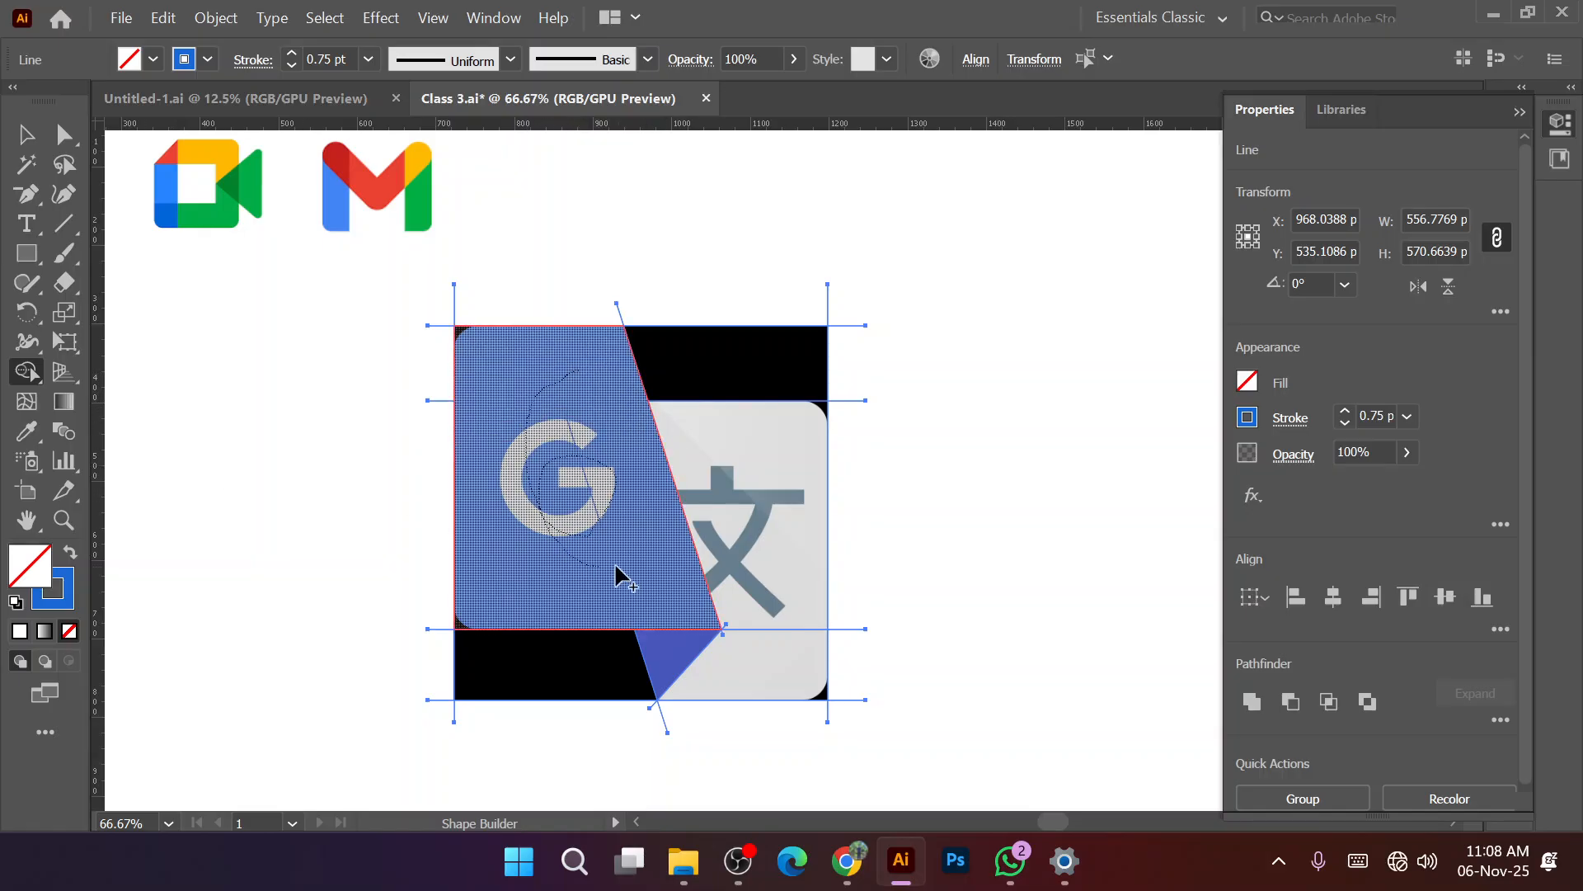
click(569, 432)
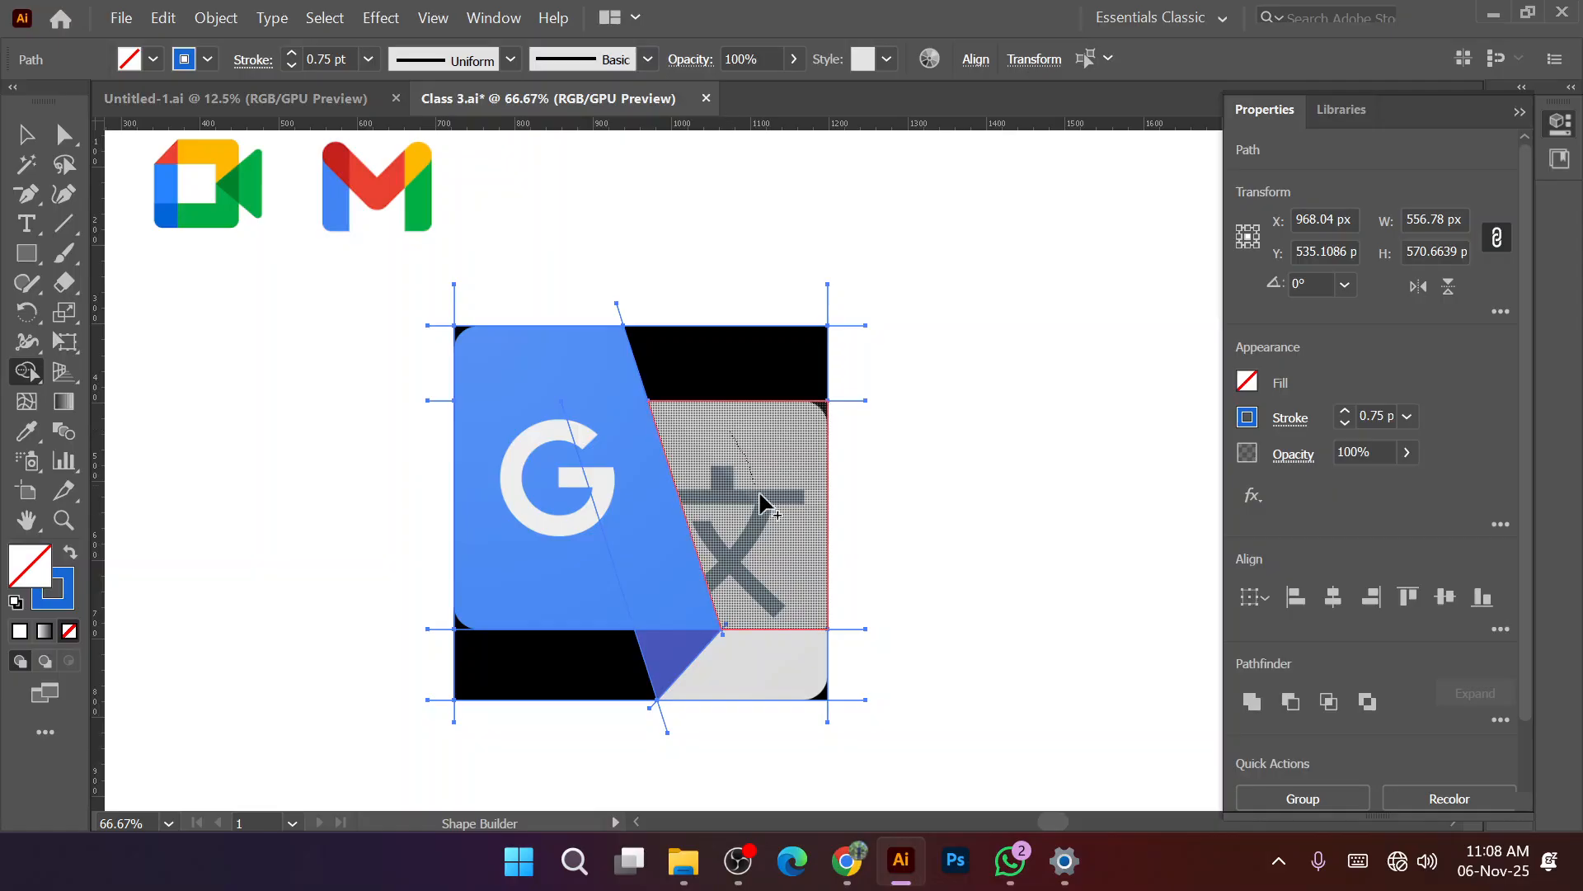
click(742, 673)
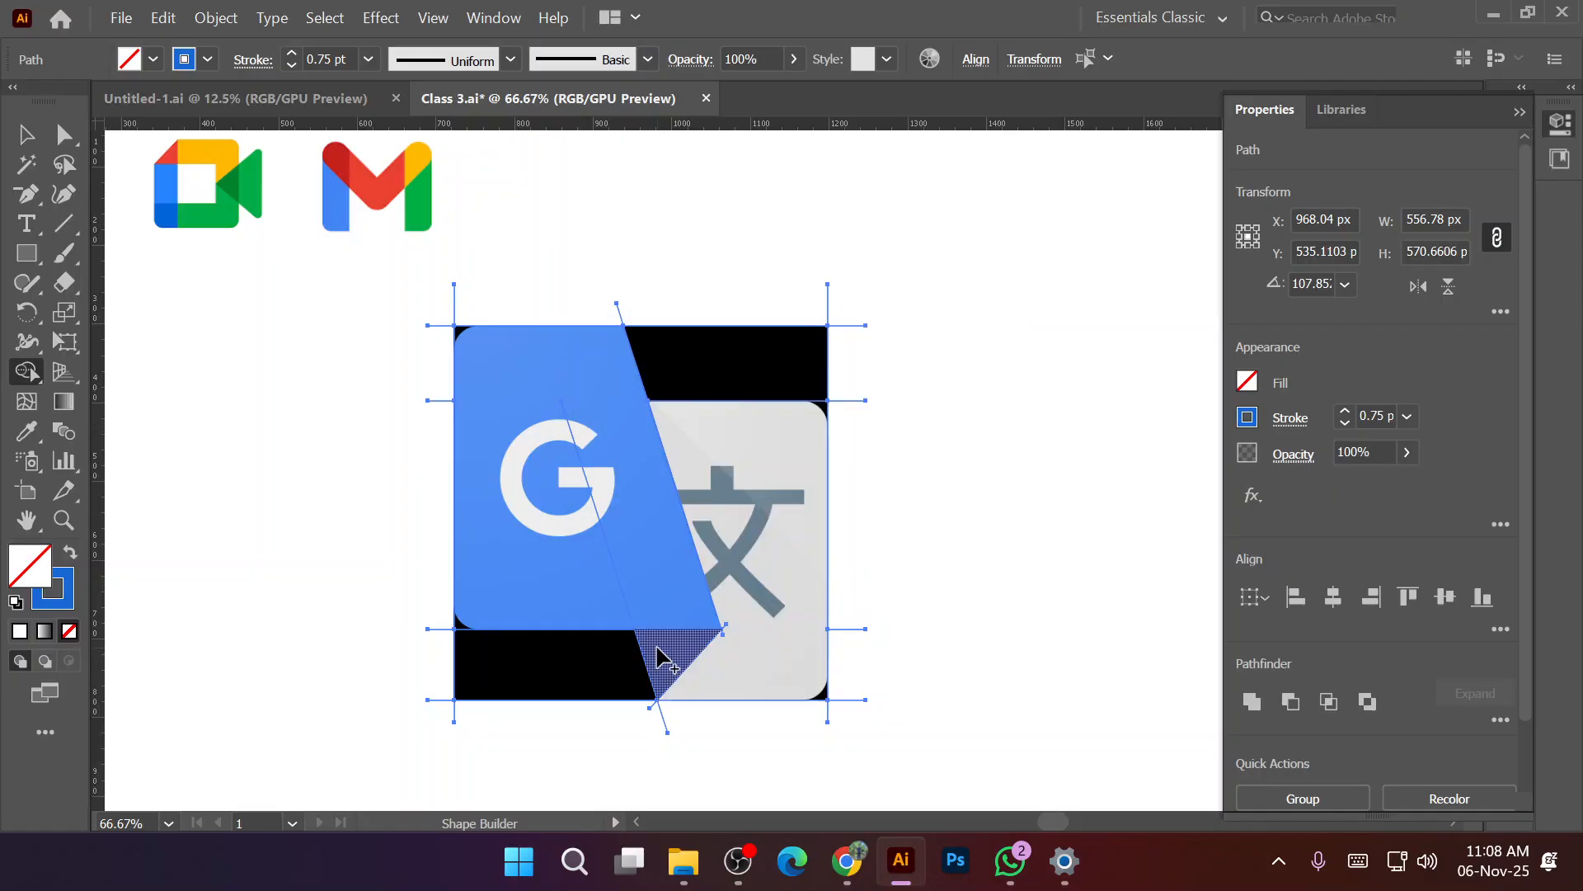
click(666, 657)
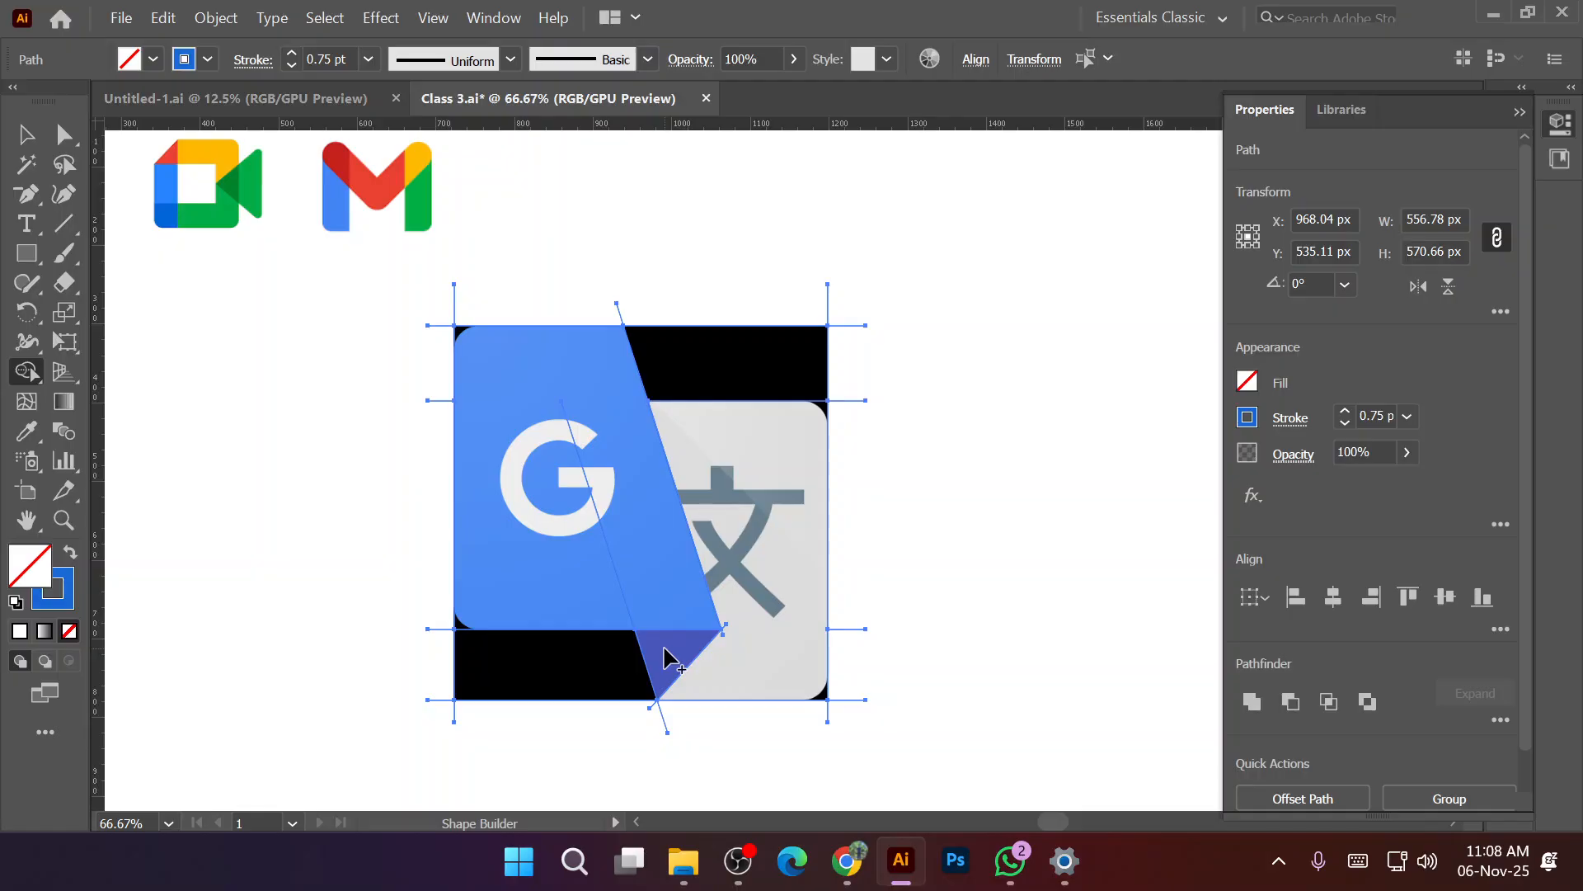
Select only the blue panel, grey panel and purple triangle outlines and cut them to the clipboard.
click(25, 134)
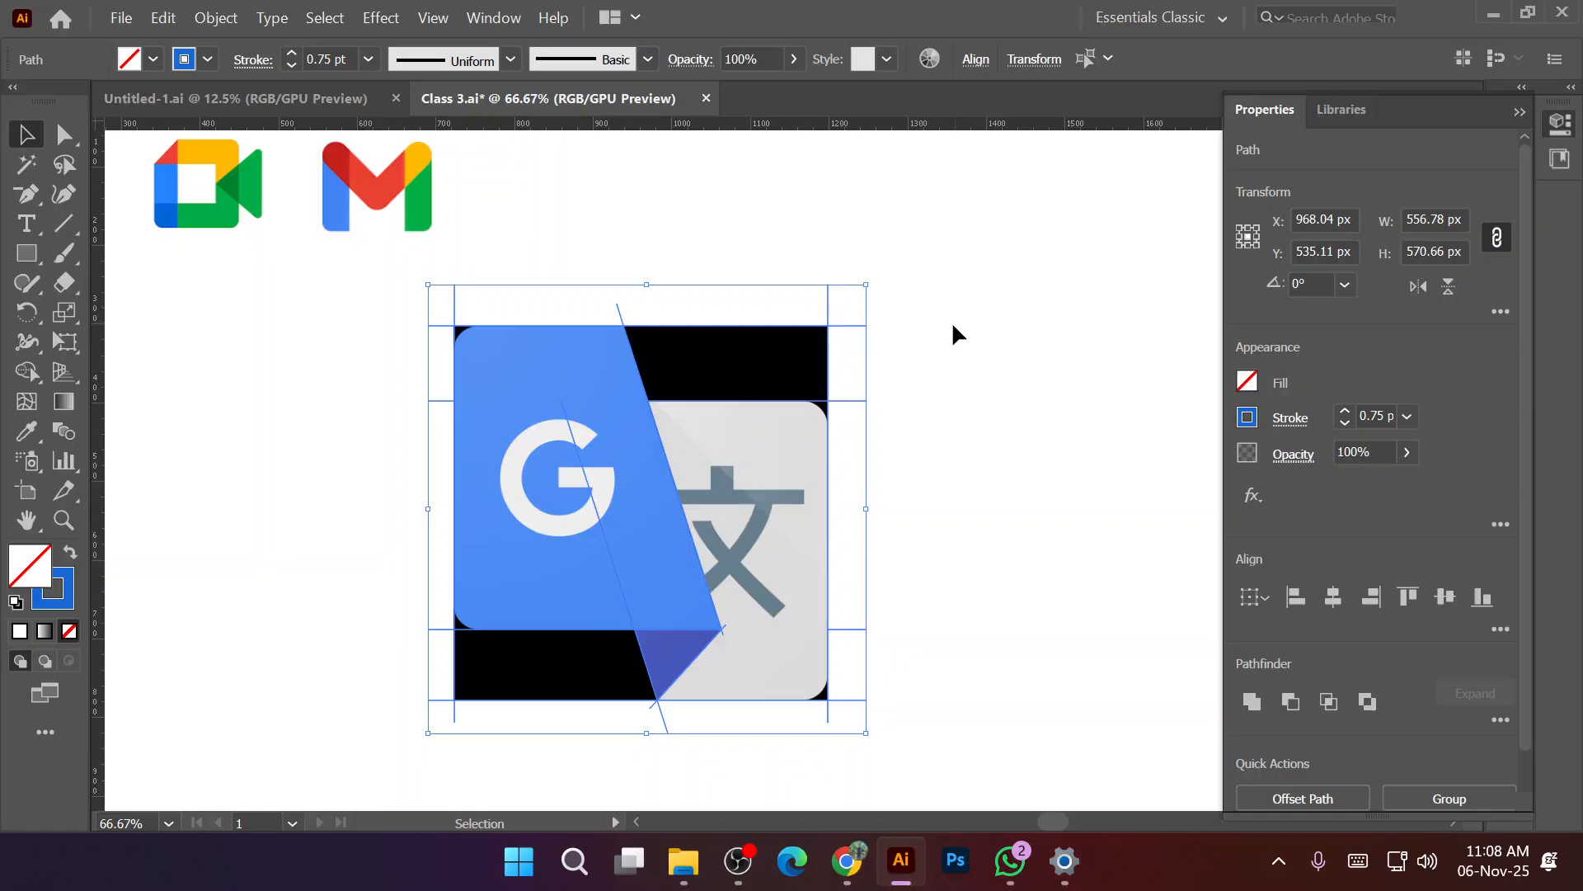
click(948, 344)
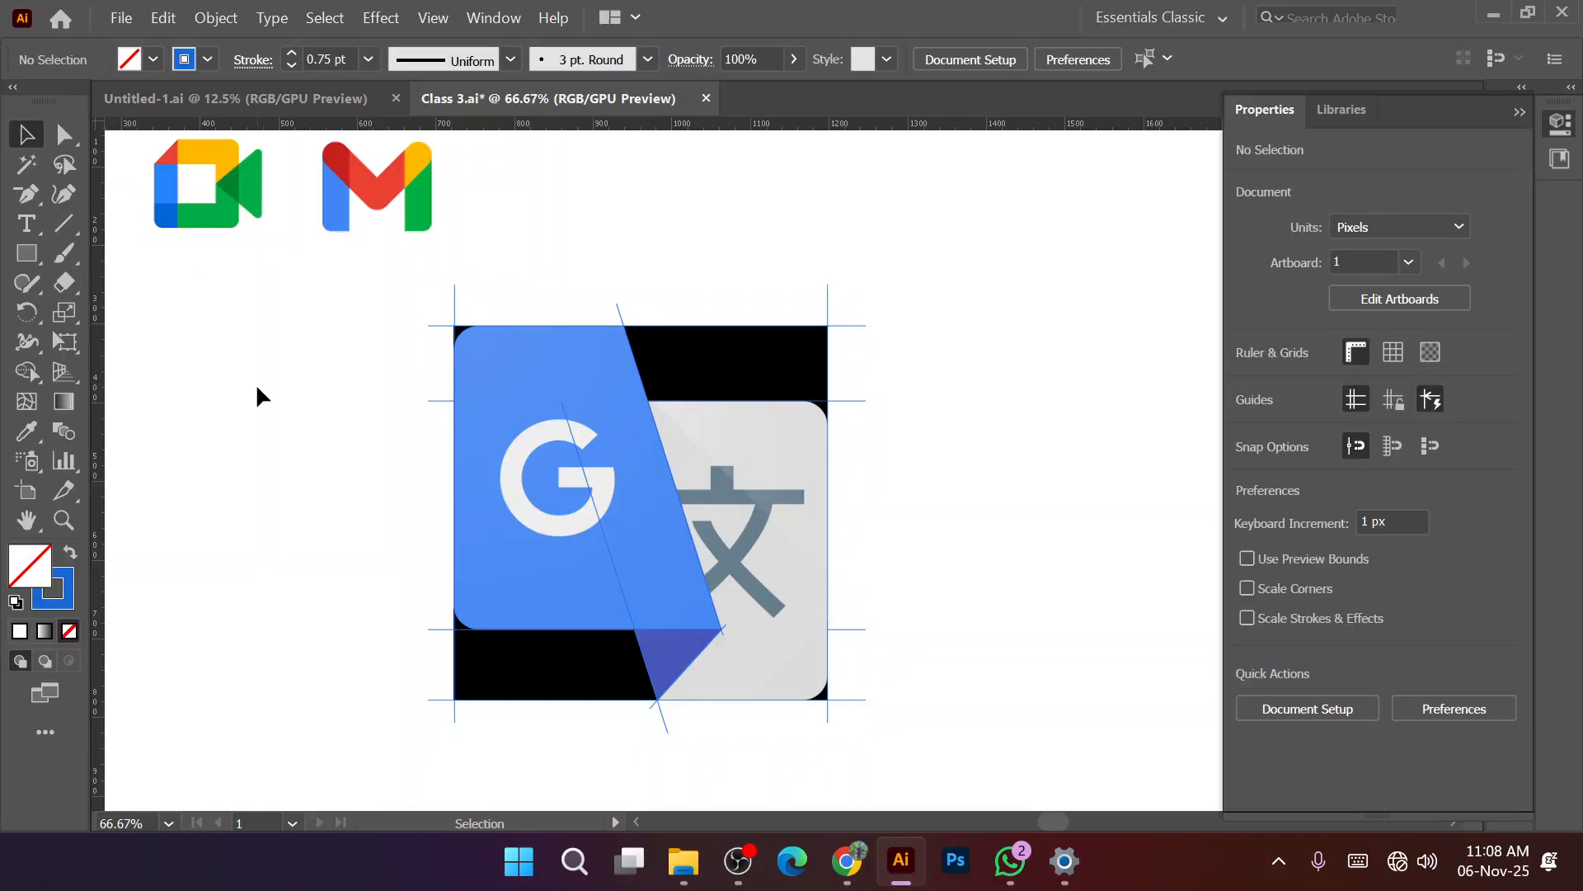
click(479, 330)
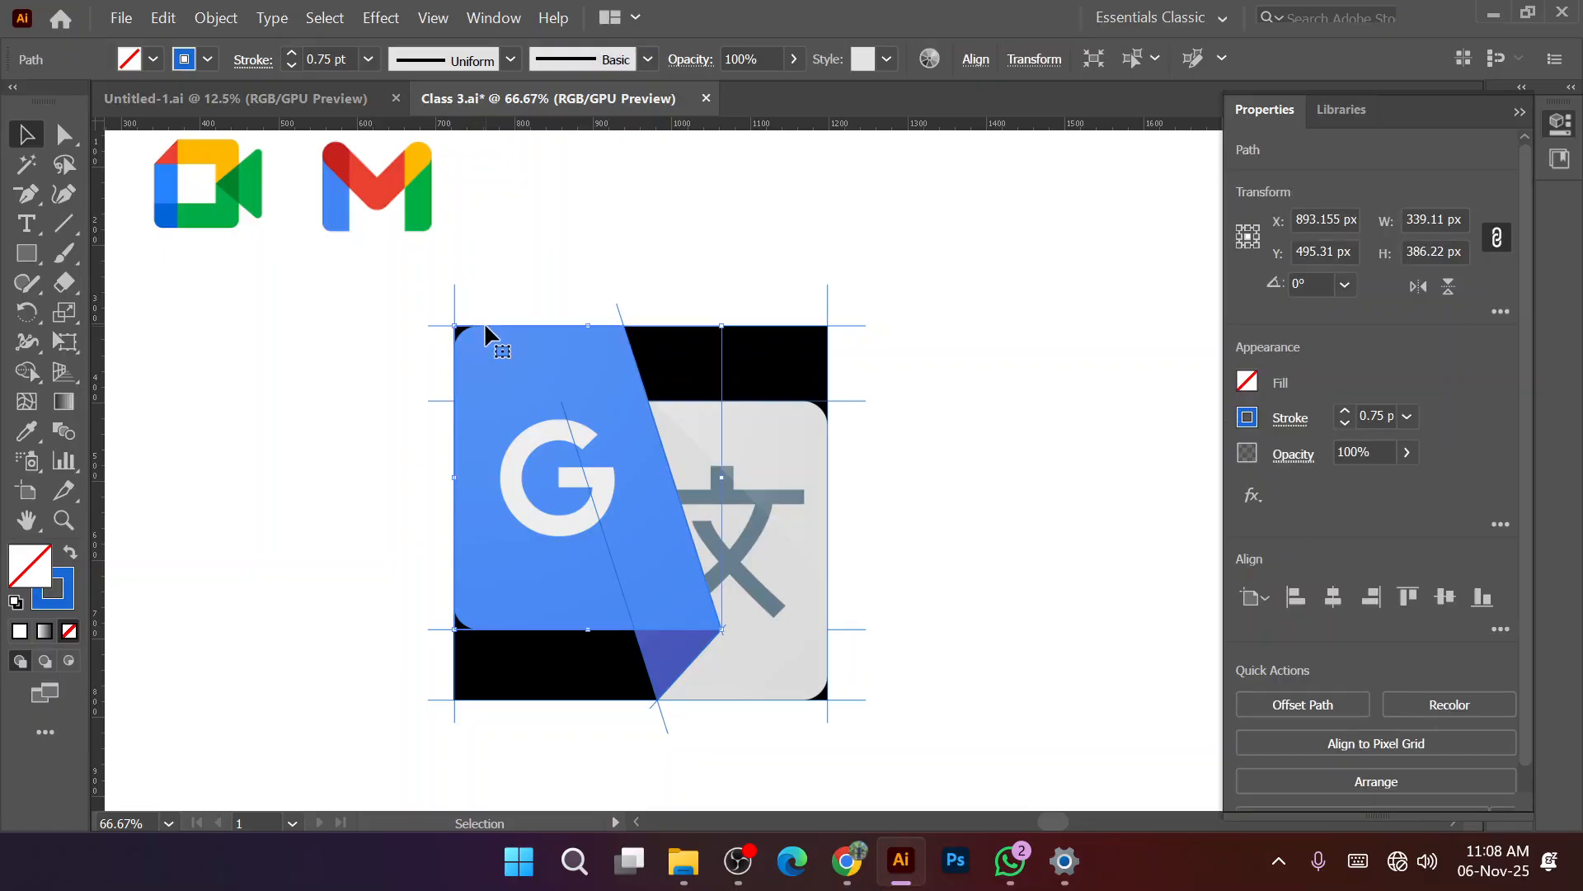
shift+click(746, 400)
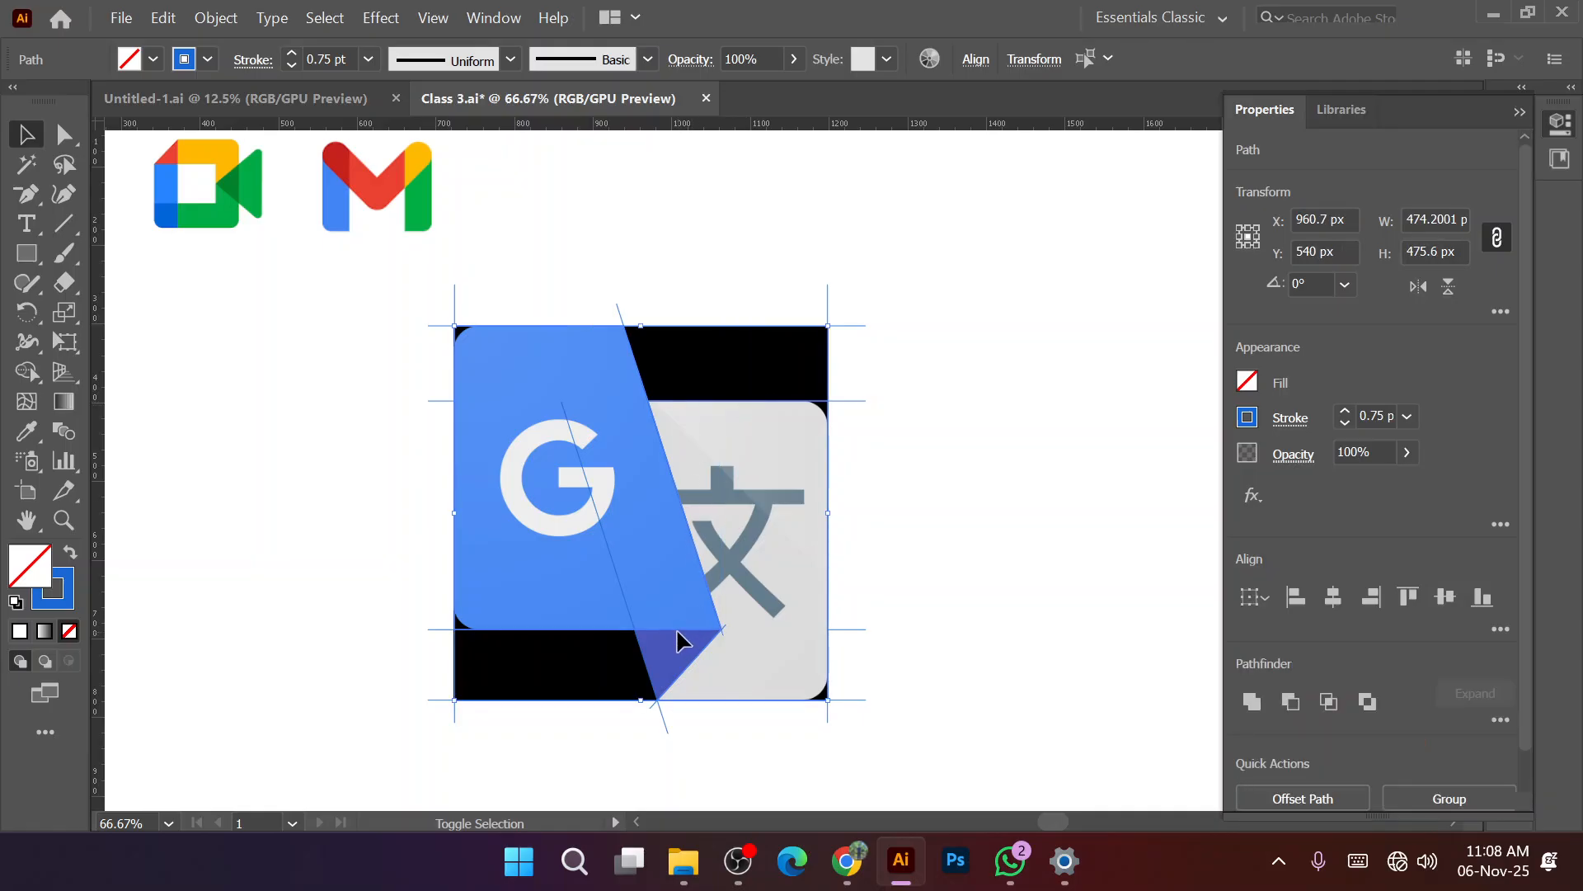
click(699, 650)
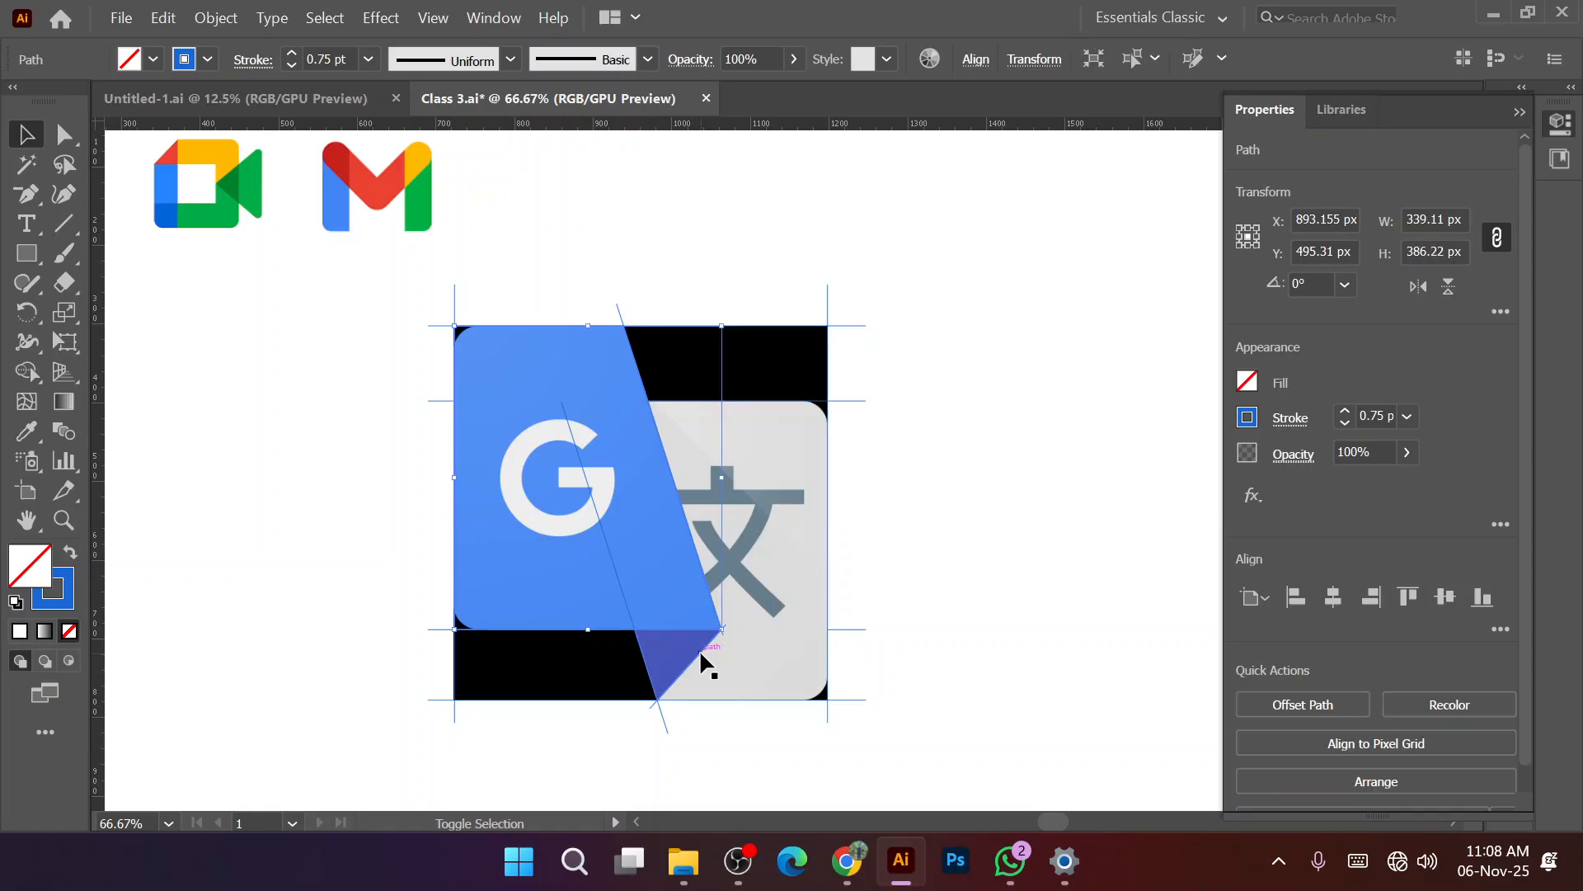
shift+click(694, 653)
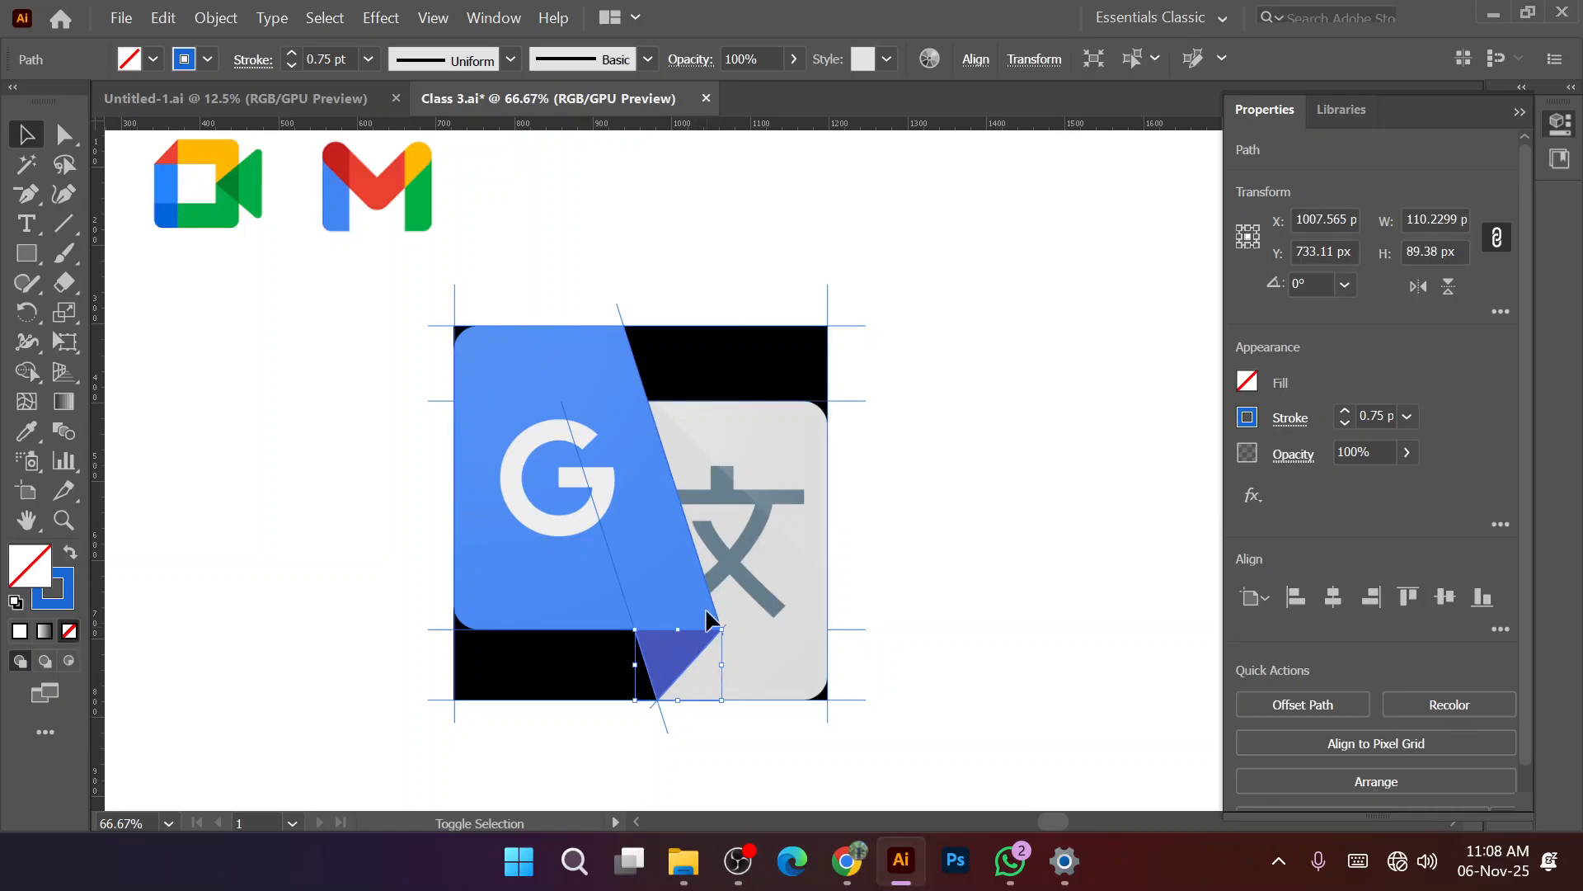
shift+click(710, 591)
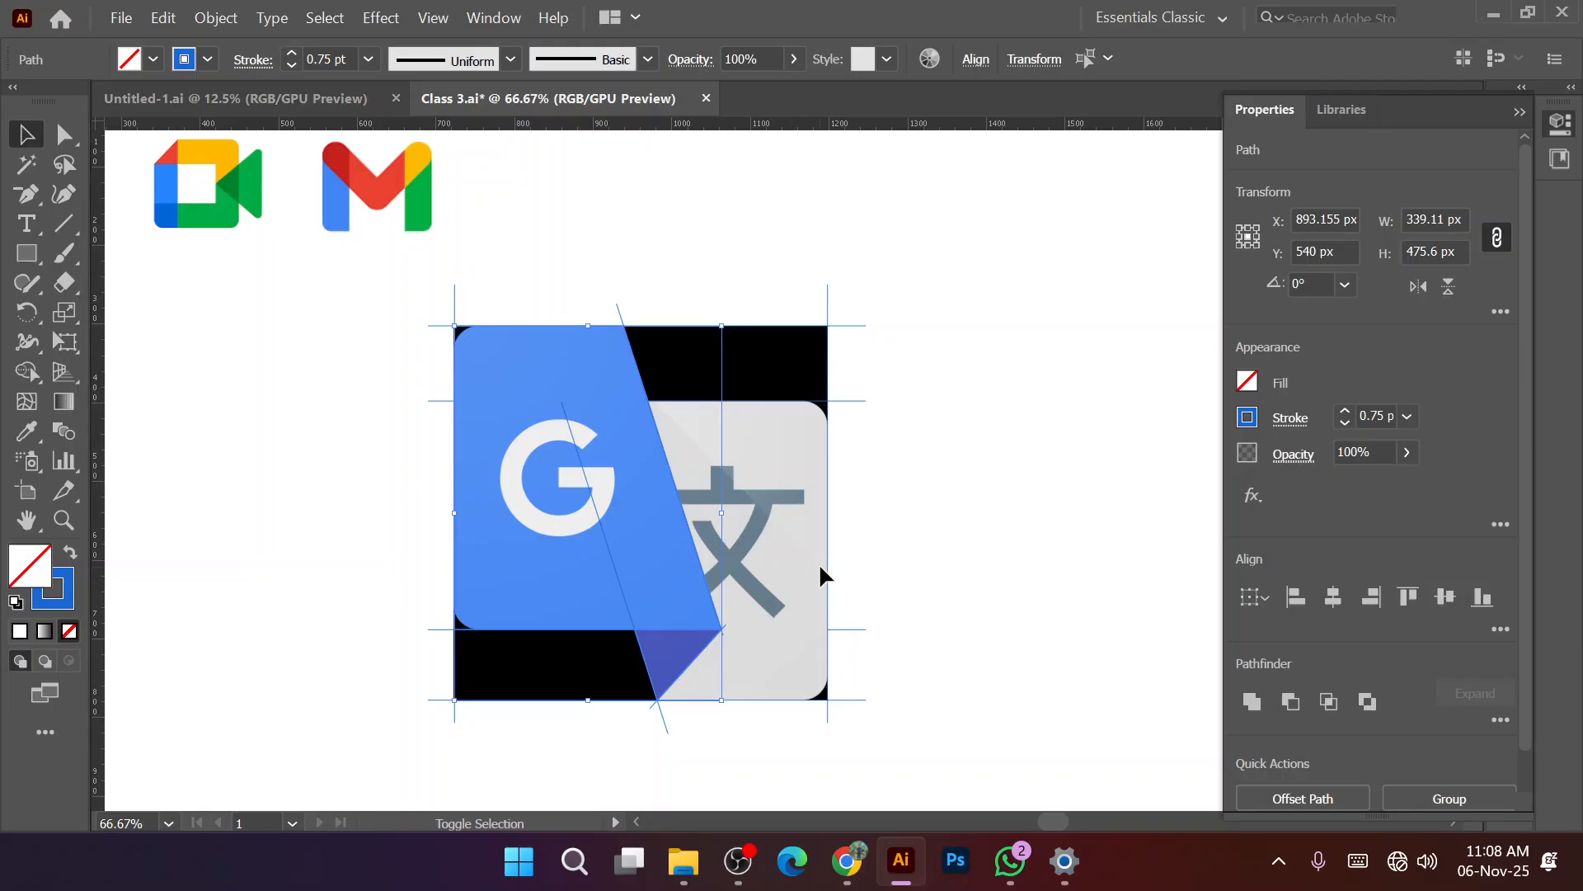
shift+click(824, 557)
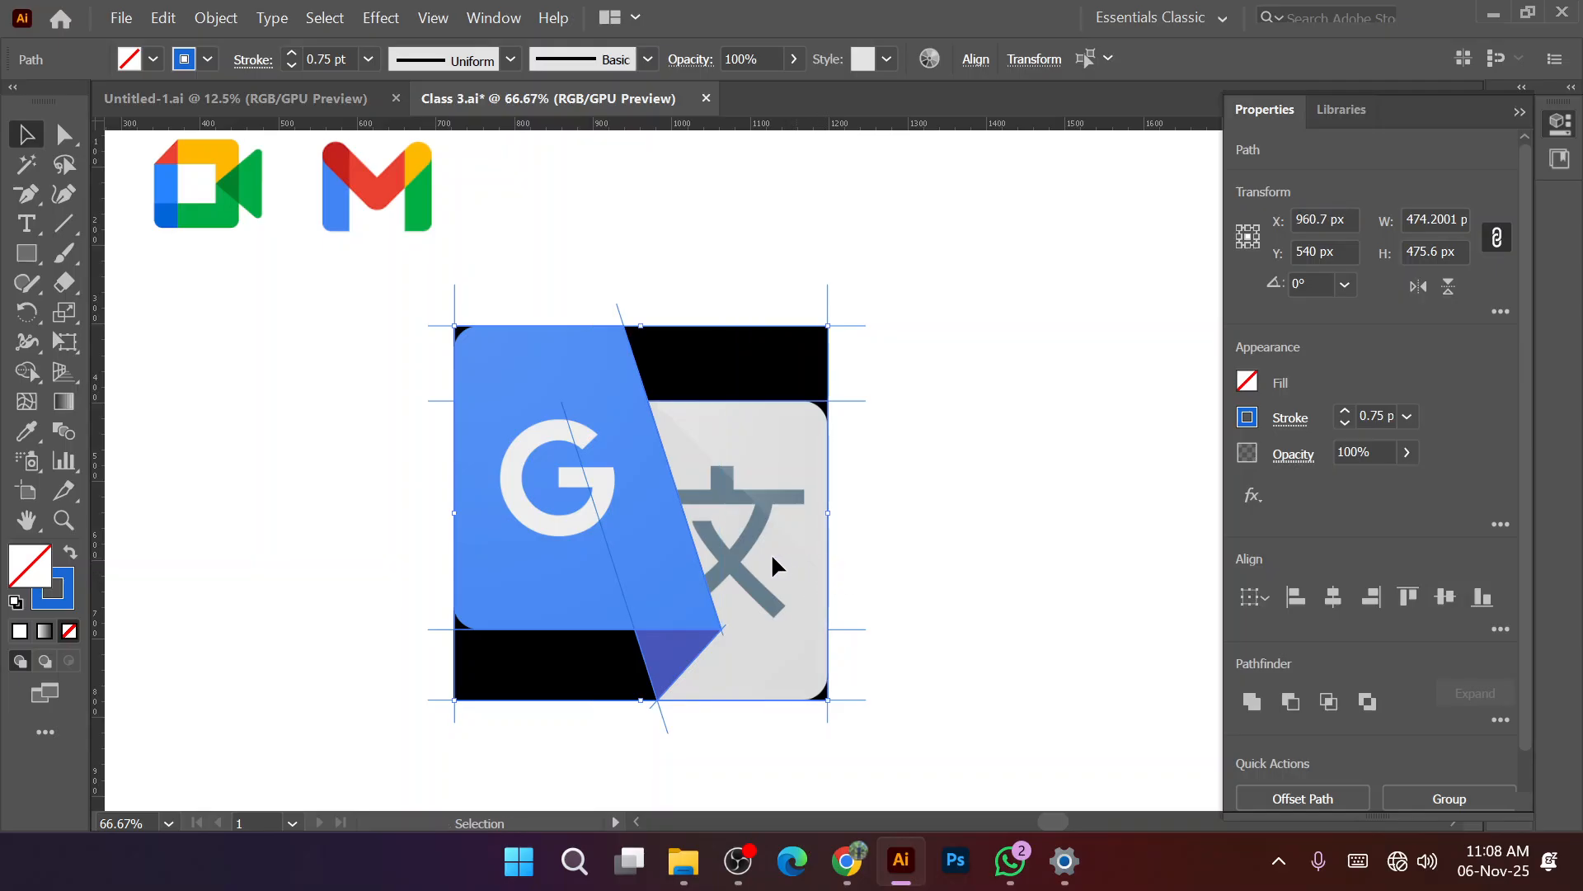
key(a)
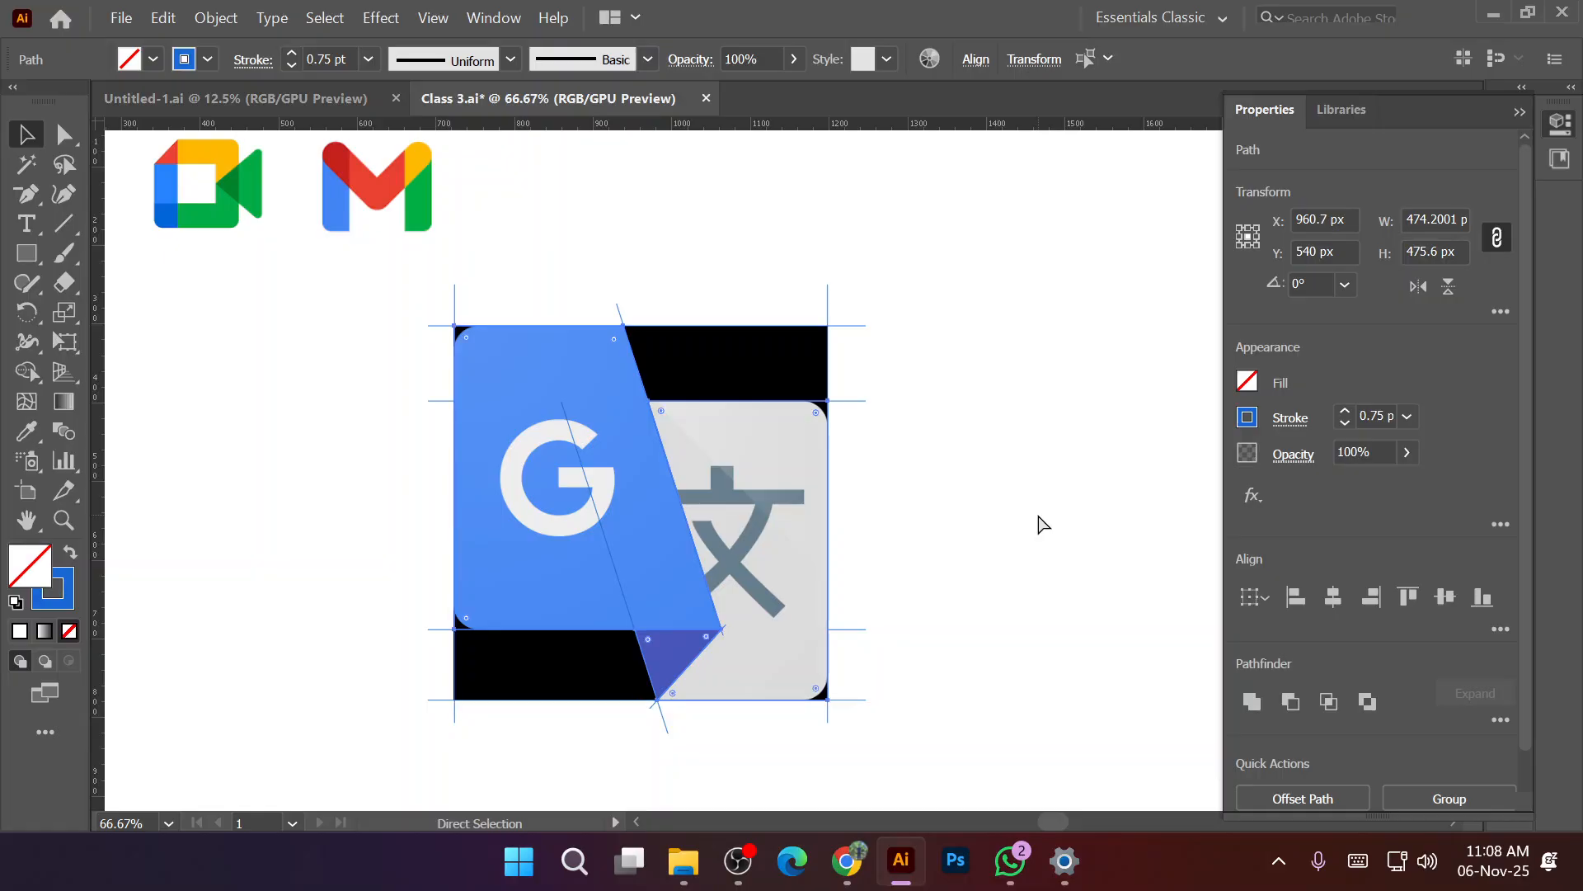
click(163, 17)
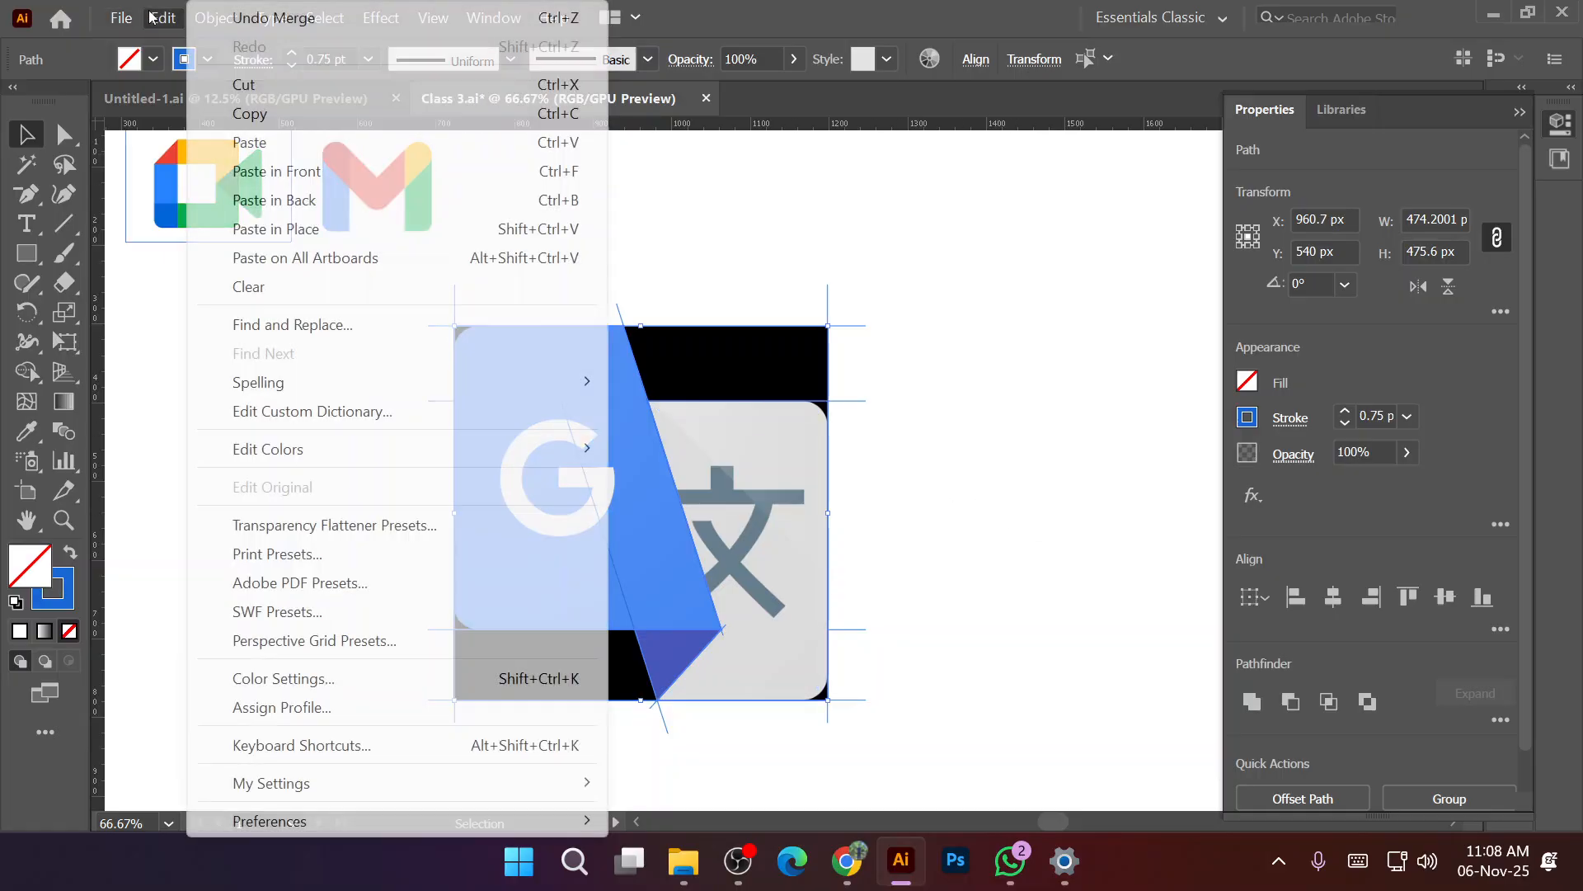
click(261, 85)
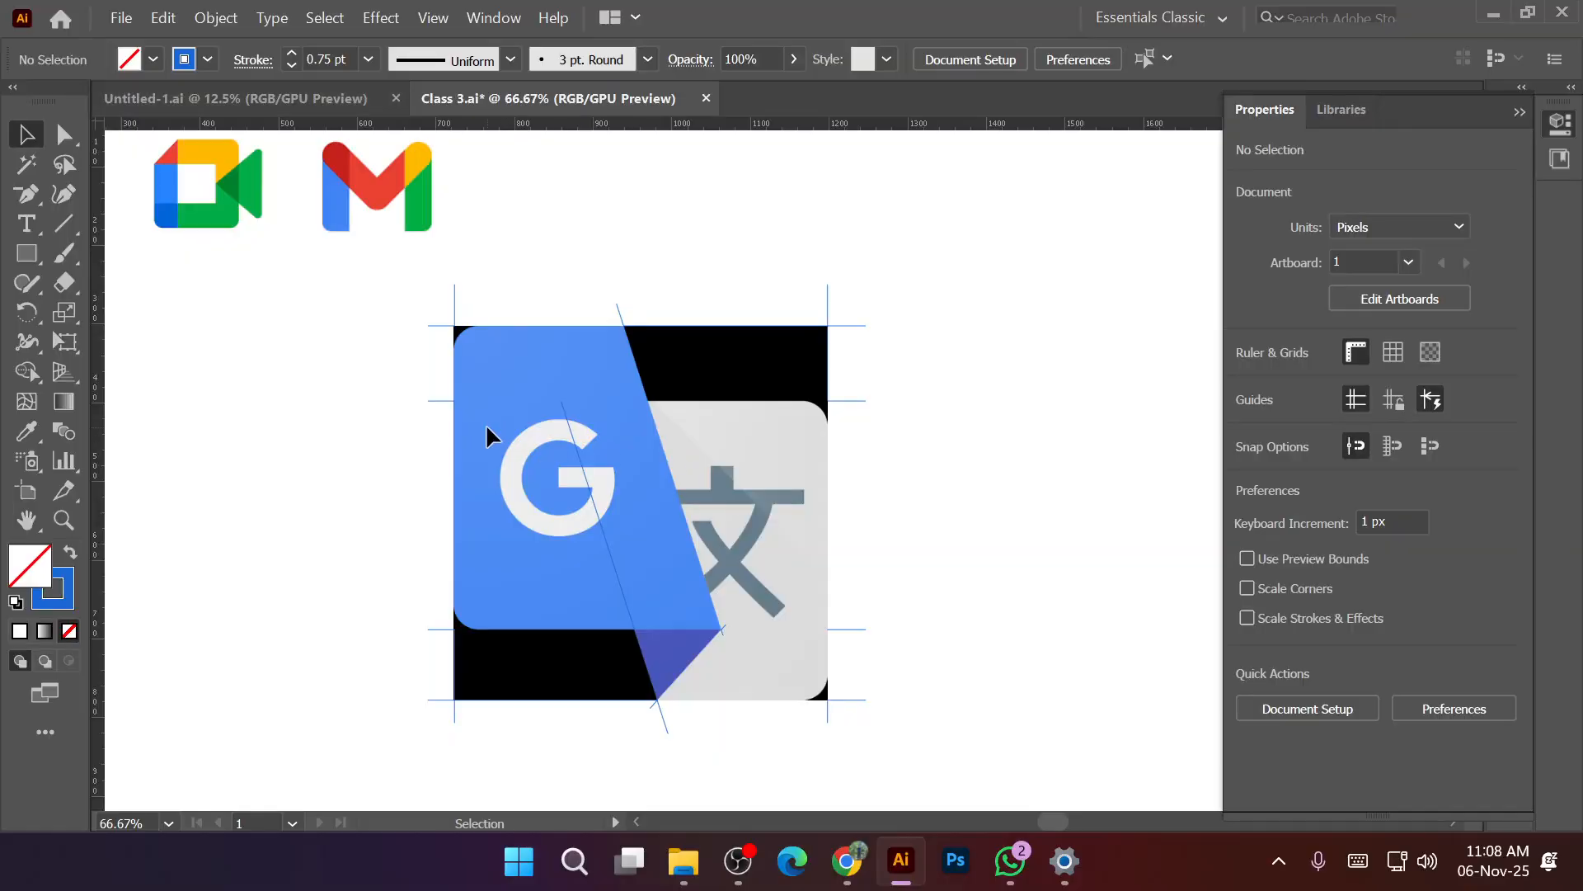
Delete the leftover construction lines around the Translate logo and paste the three cut outlines onto the artboard.
scroll(487, 423, down, 2)
drag(433, 350, 781, 590)
click(781, 590)
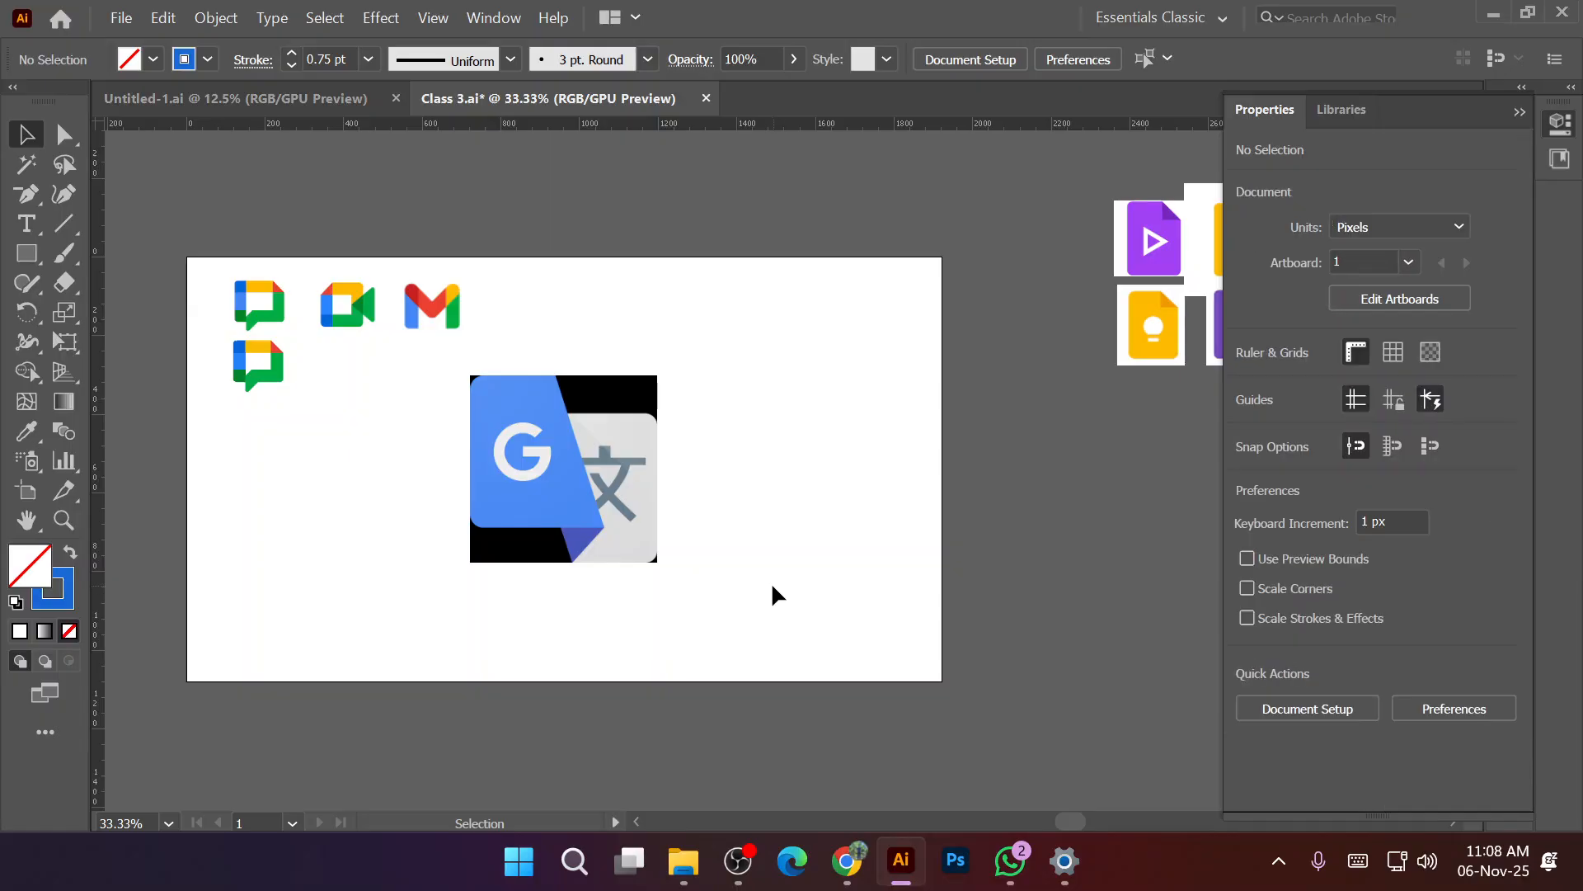
key(a)
key(ctrl+v)
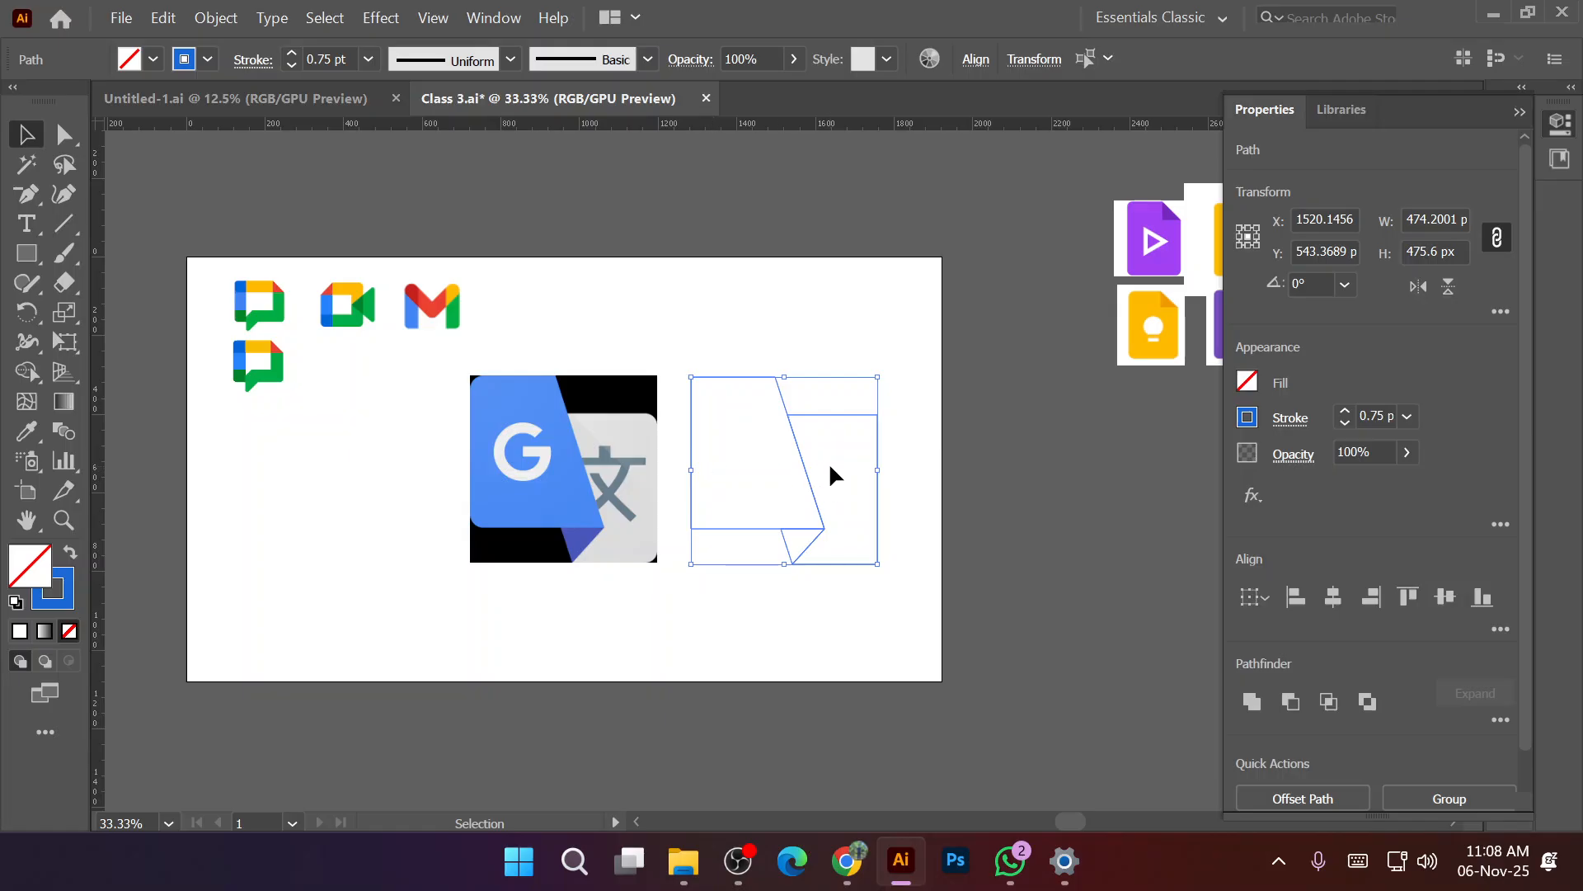
Move the pasted outlines onto the Translate reference image, nudge them up to match its edges, and deselect them.
scroll(694, 479, up, 1)
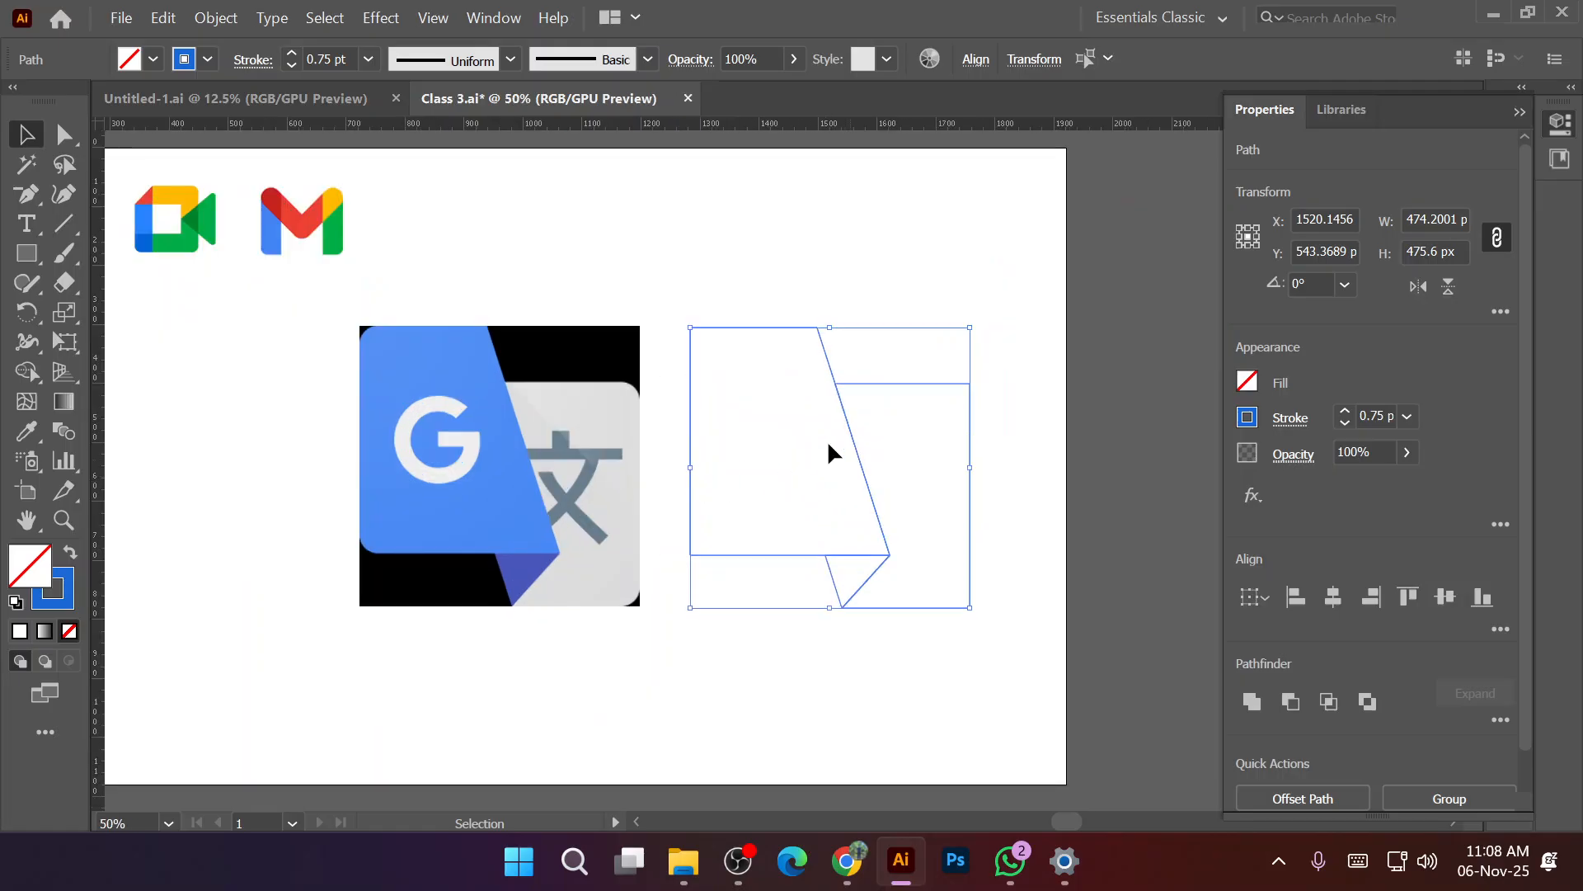
drag(857, 461, 527, 445)
scroll(514, 566, up, 2)
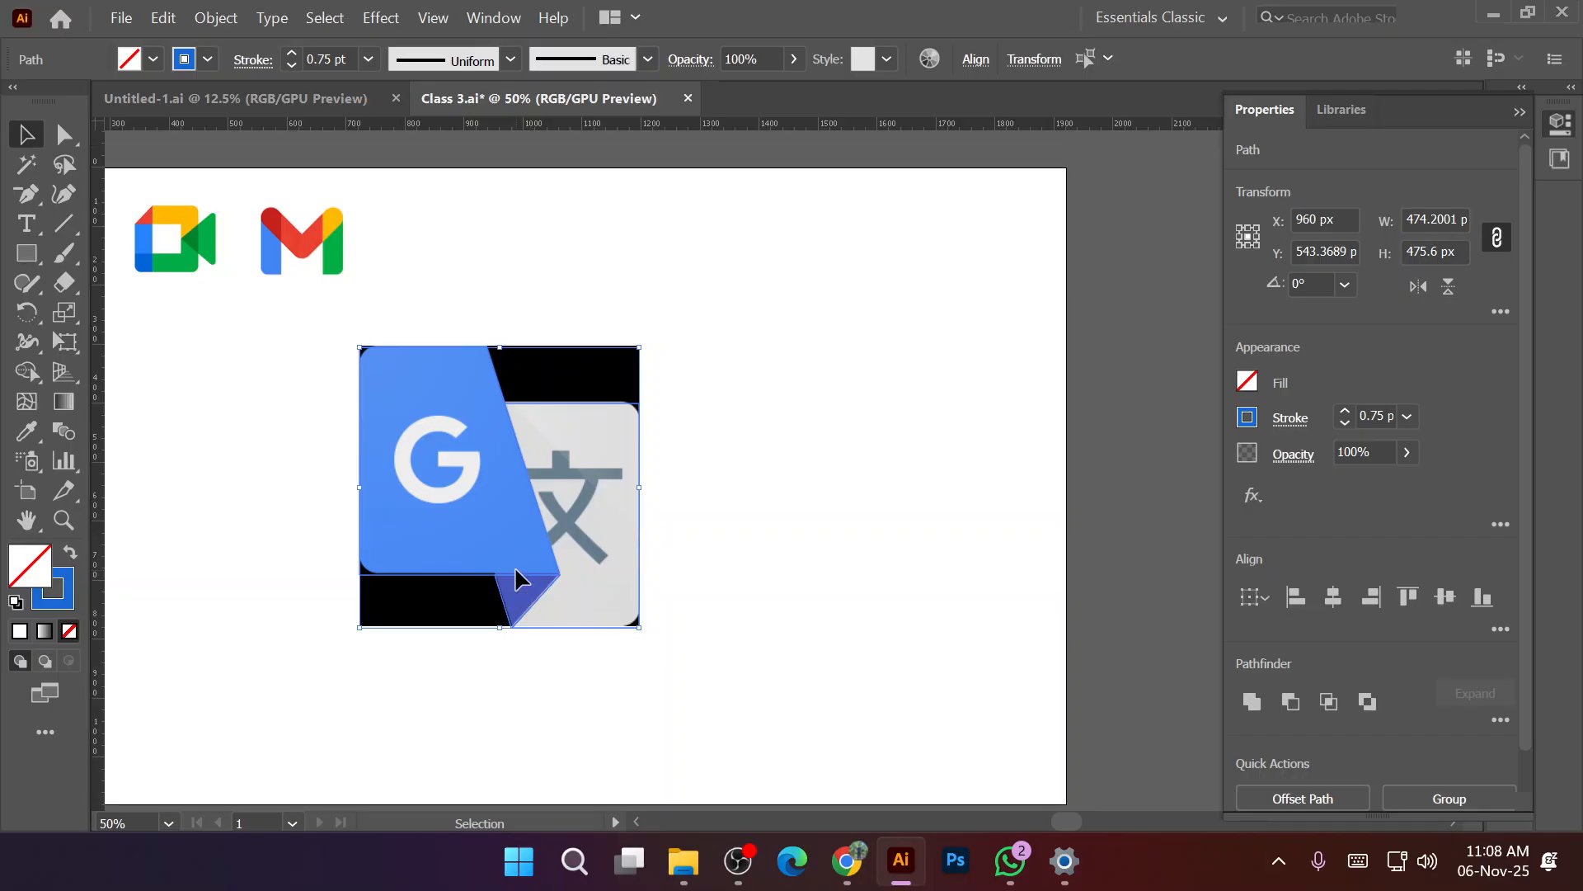
key(super)
key(Escape)
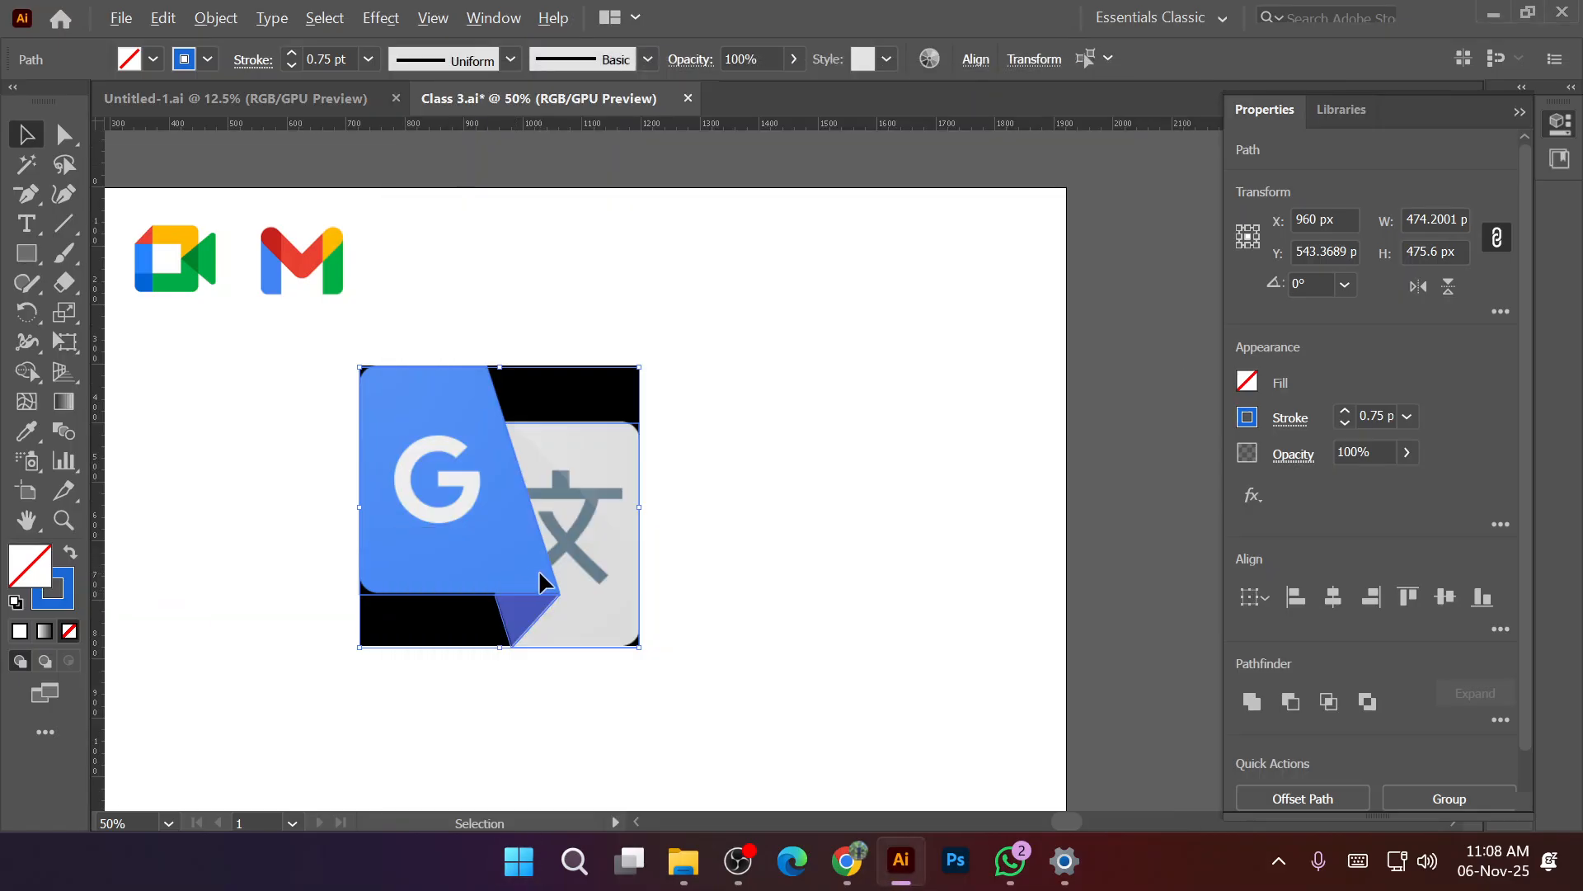
scroll(538, 569, up, 2)
key(Up)
key(Up)
key(Up)
key(Up)
click(825, 487)
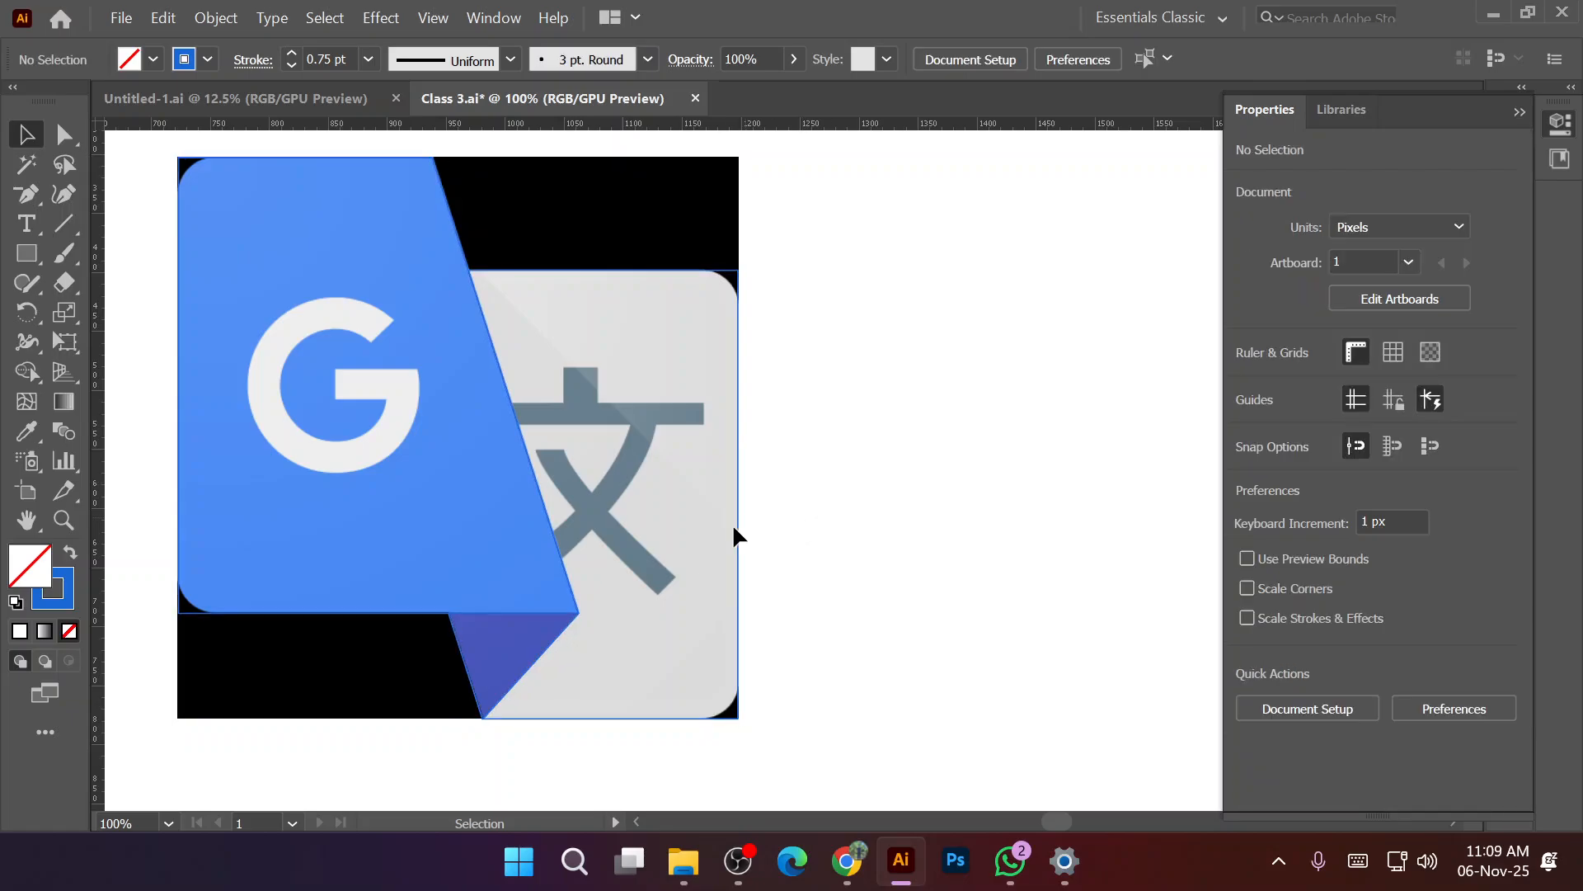
scroll(587, 588, up, 1)
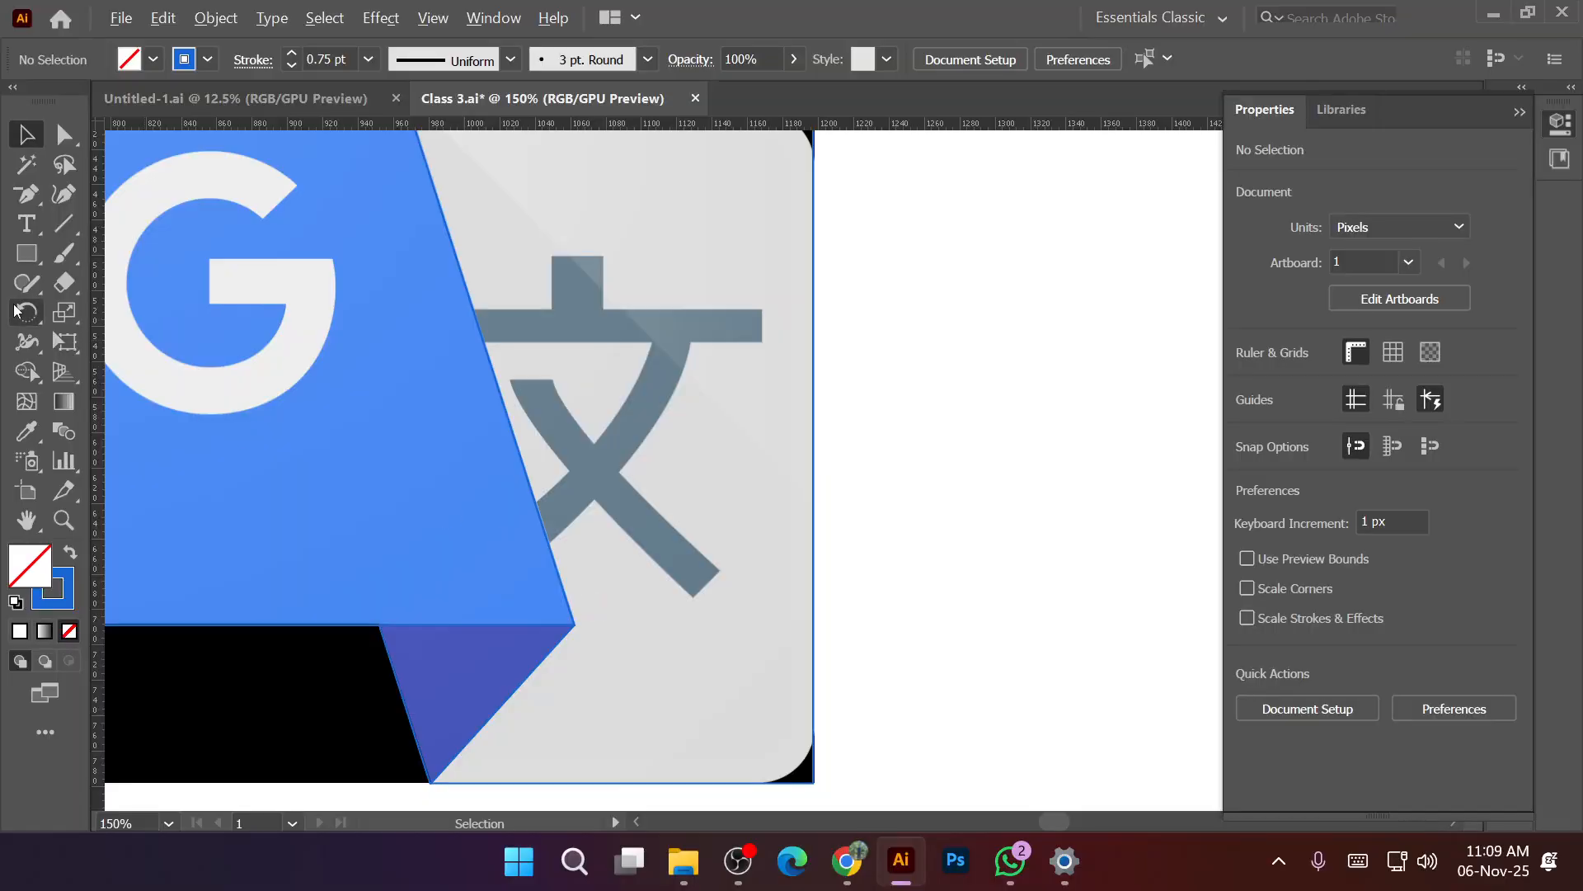
scroll(231, 322, down, 2)
scroll(250, 324, down, 2)
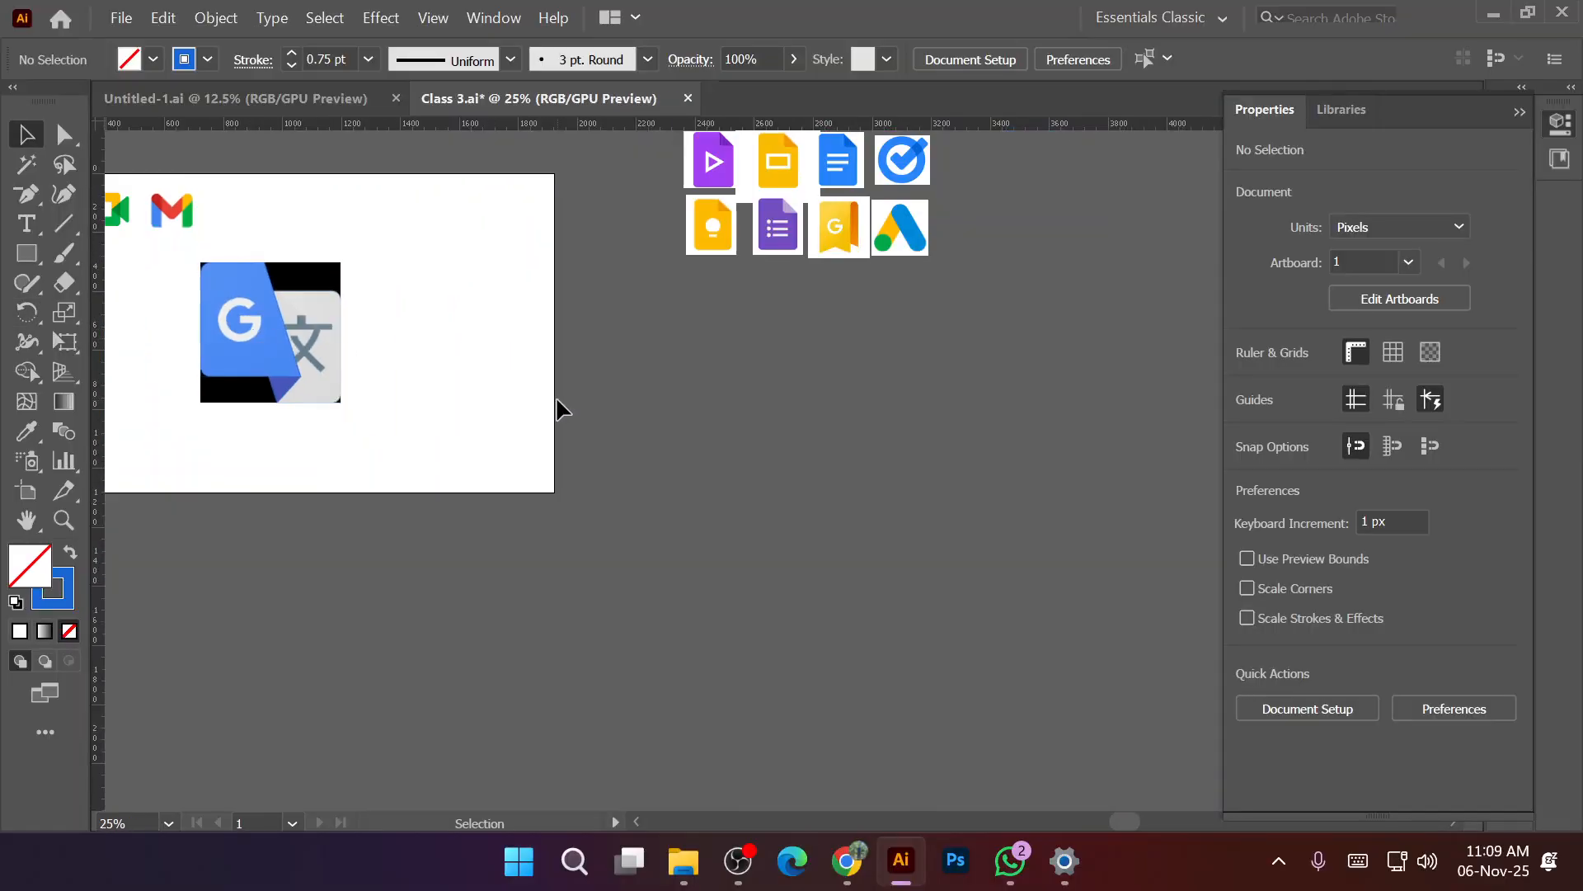
Place the coloured Google G over the G in the Translate reference, enlarge it to about 151 px, and nudge it 1 px right.
scroll(557, 406, down, 2)
scroll(408, 219, up, 1)
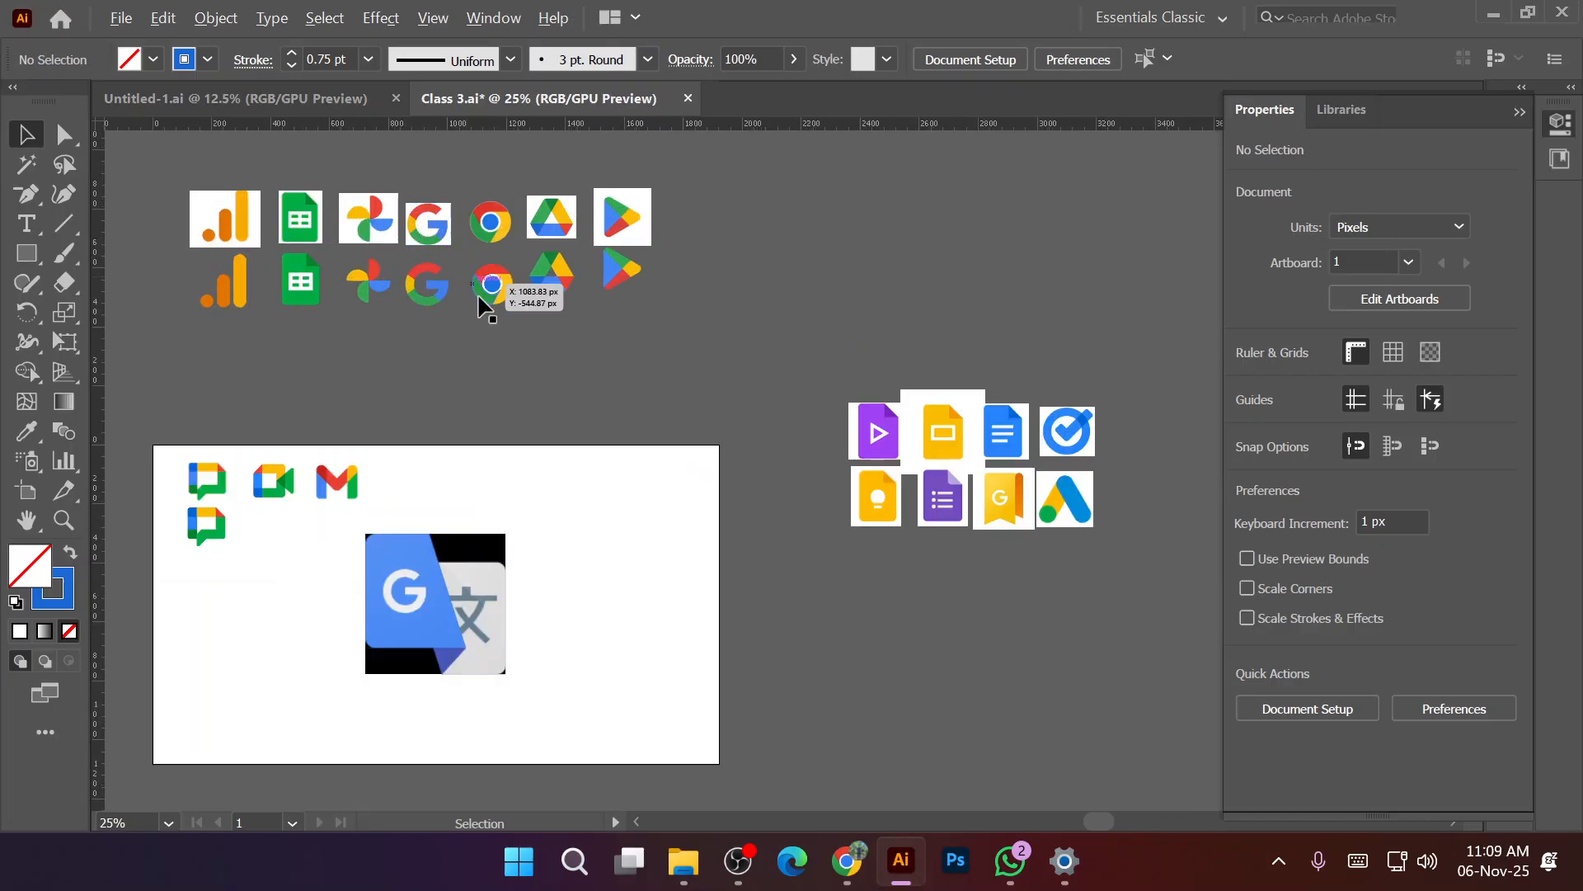
drag(428, 285, 269, 577)
scroll(555, 594, up, 2)
scroll(231, 618, up, 2)
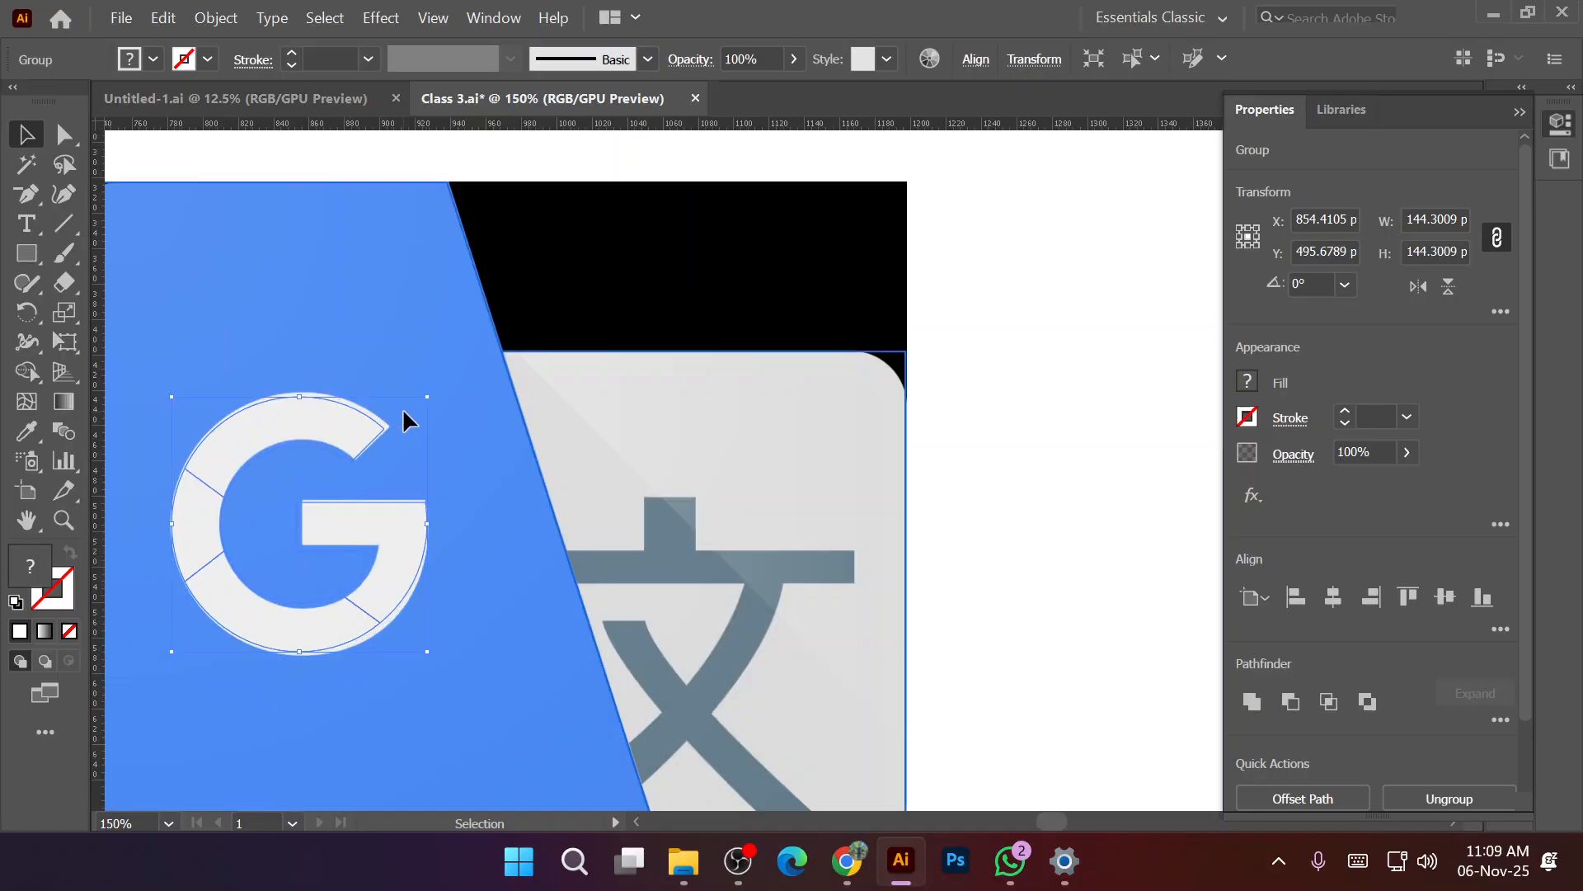
drag(427, 397, 435, 391)
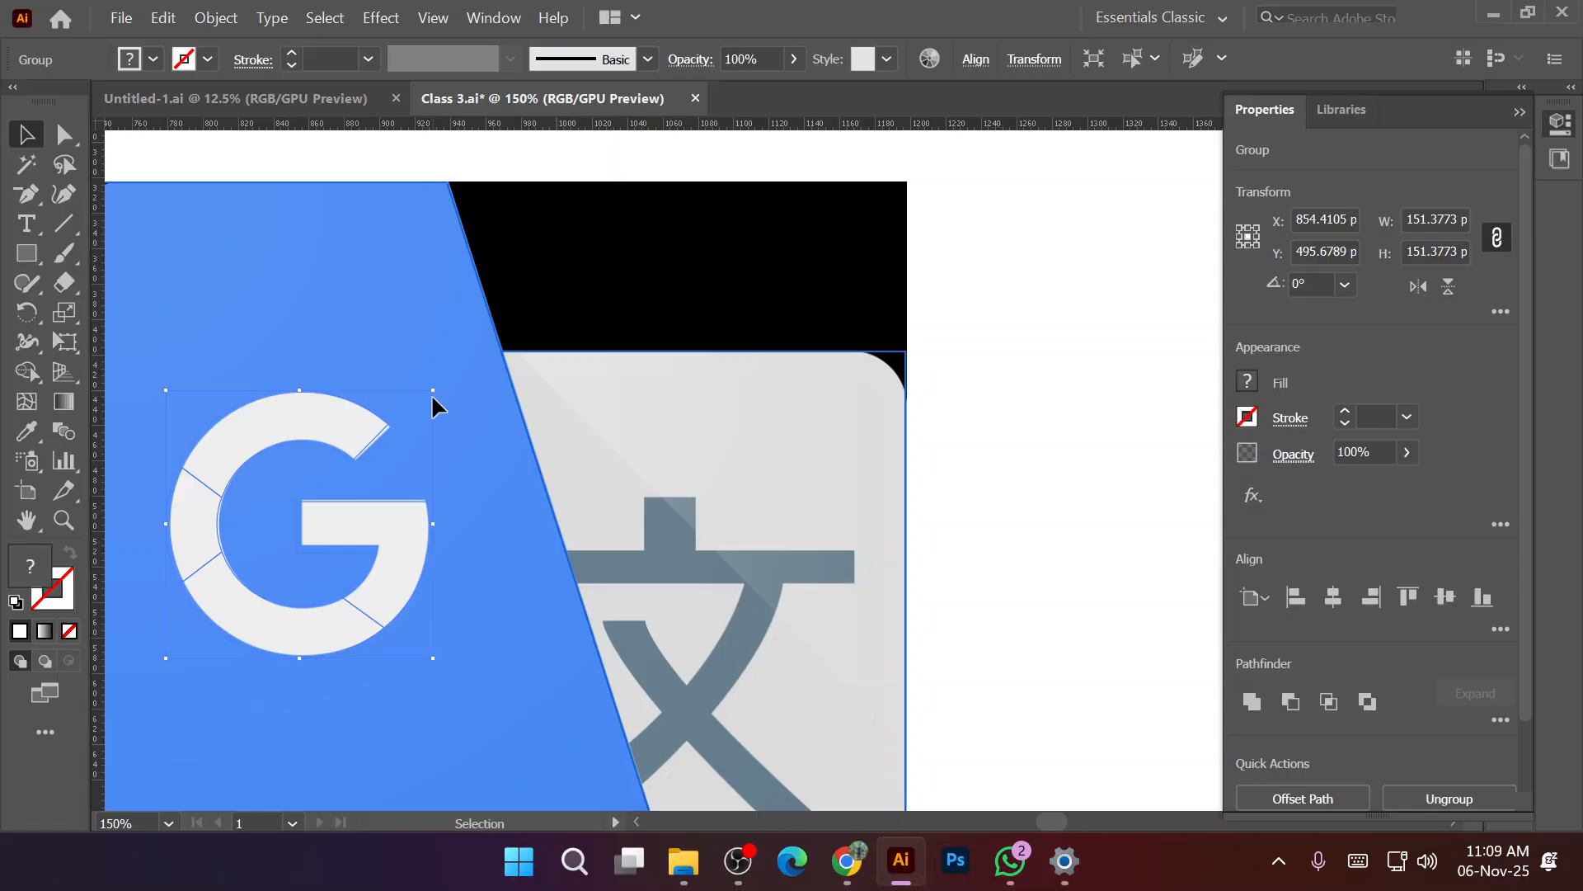
key(Right)
Bring the coloured G to the front and unite its segments into a single shape.
right_click(340, 427)
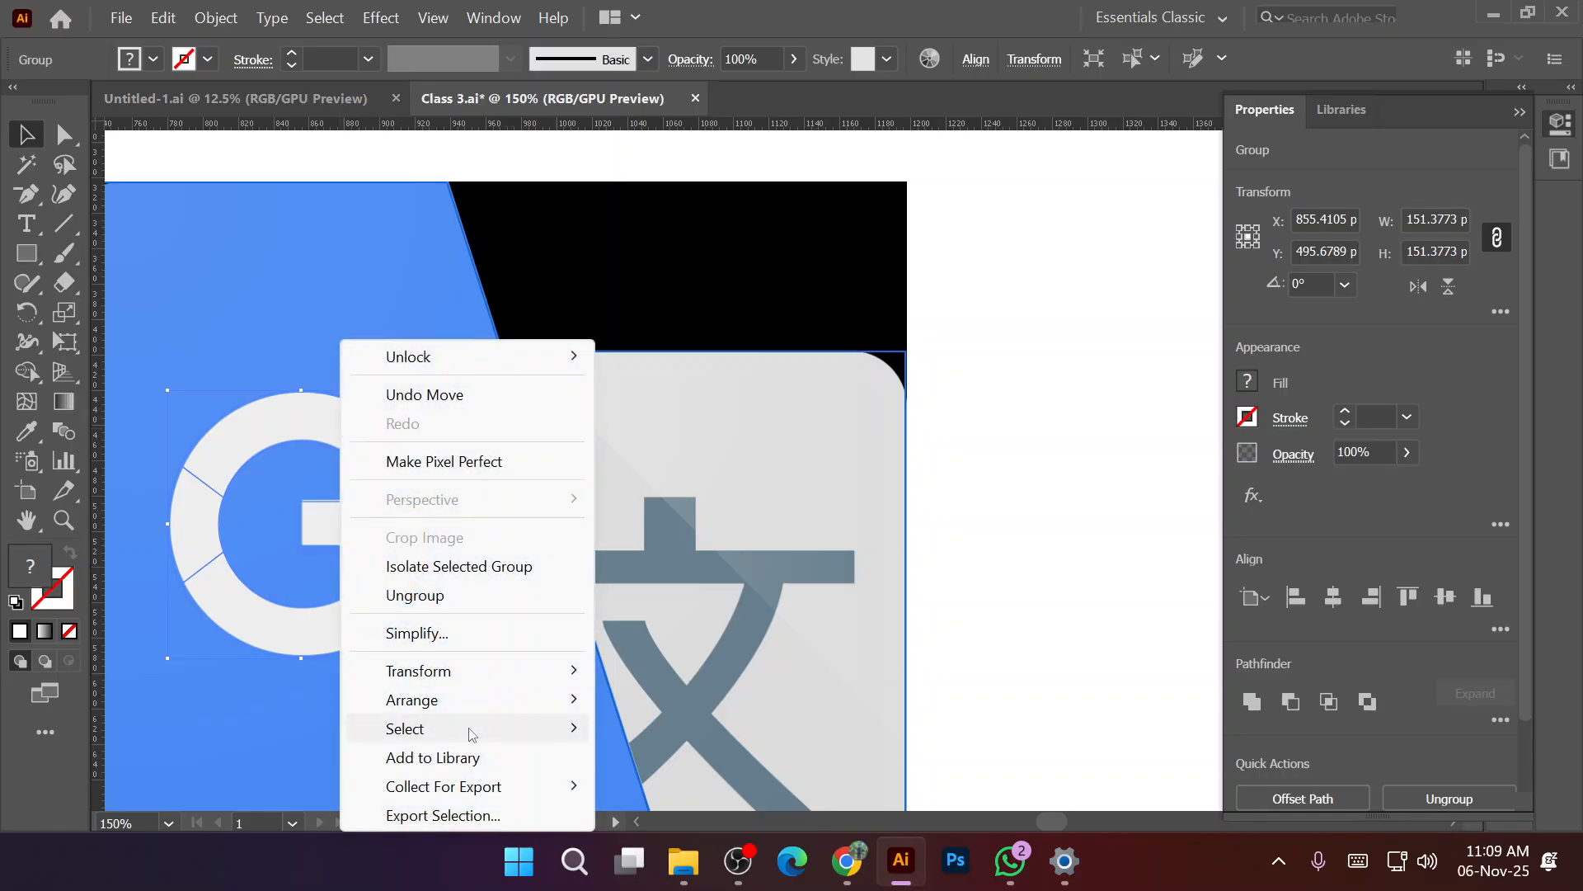
mouse_move(482, 711)
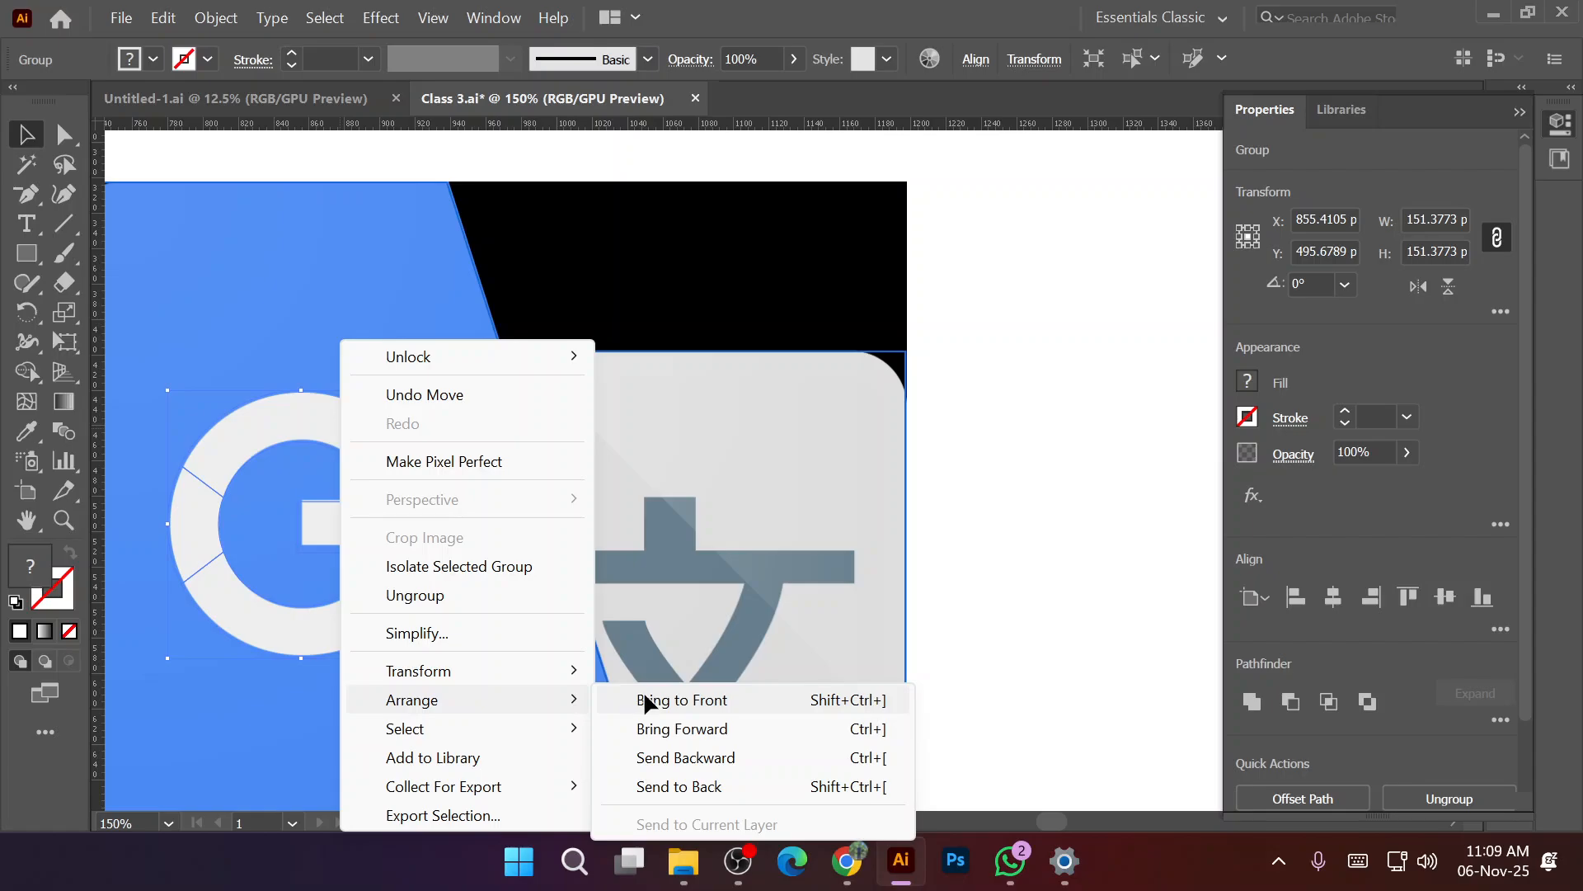
click(647, 702)
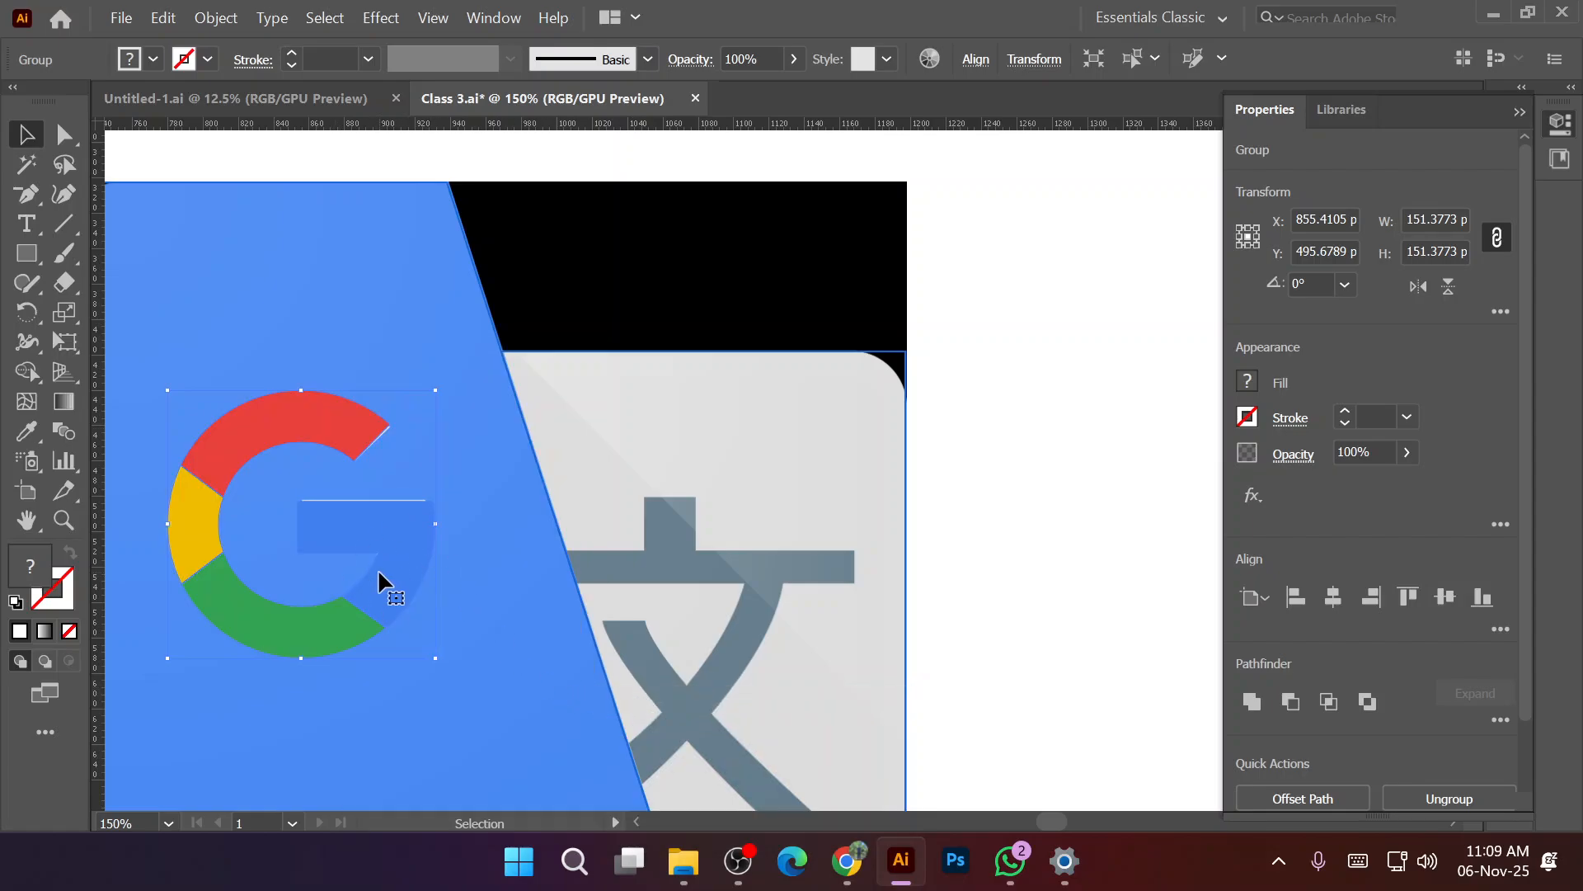
scroll(379, 581, down, 1)
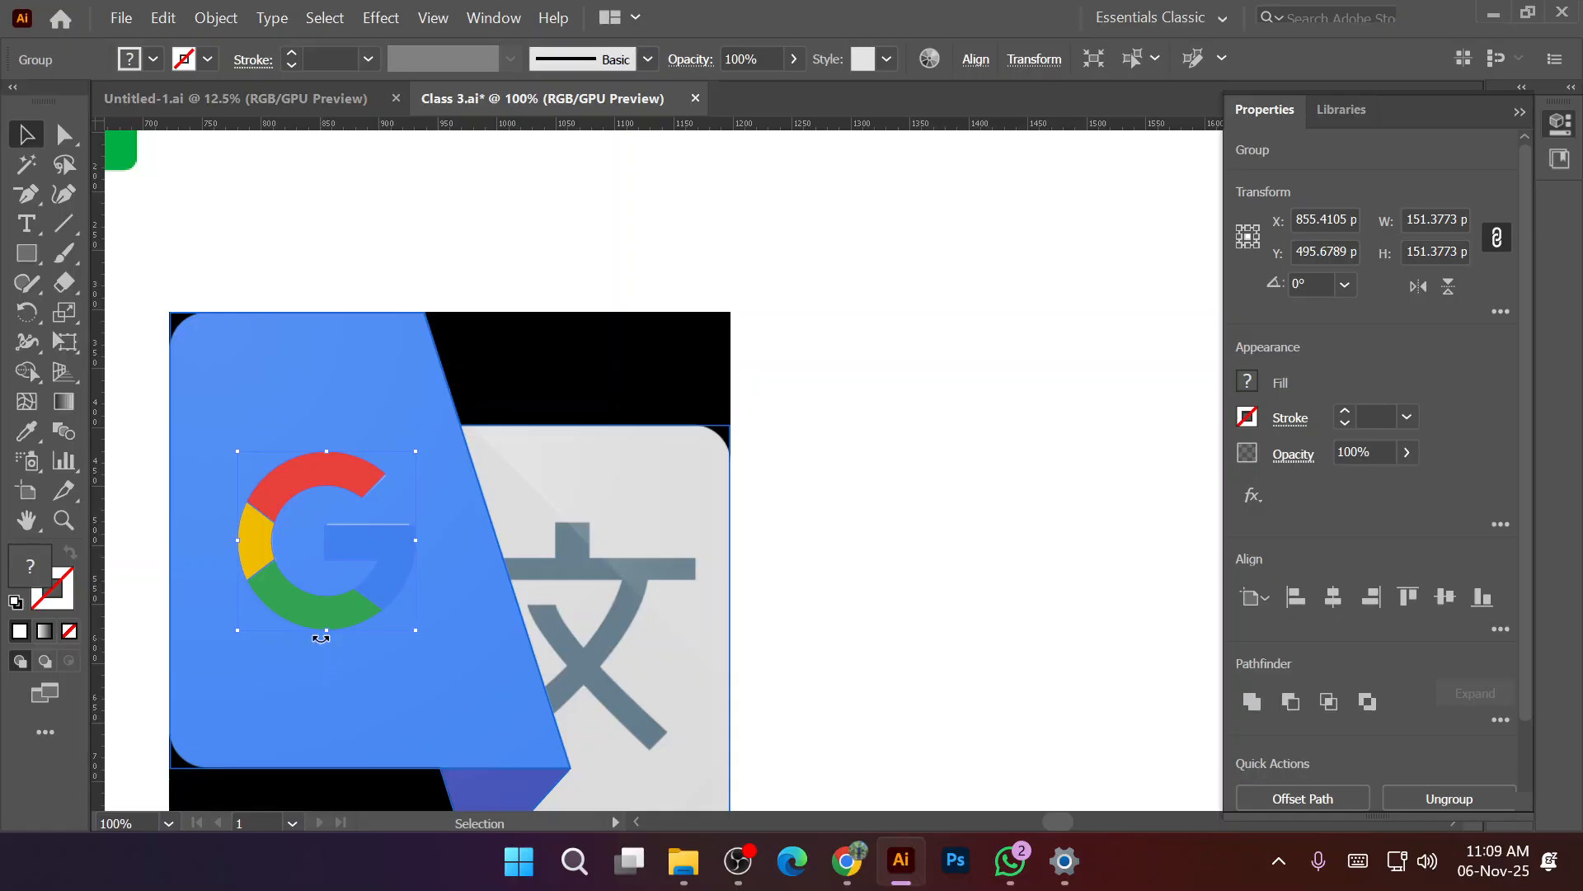
click(1252, 702)
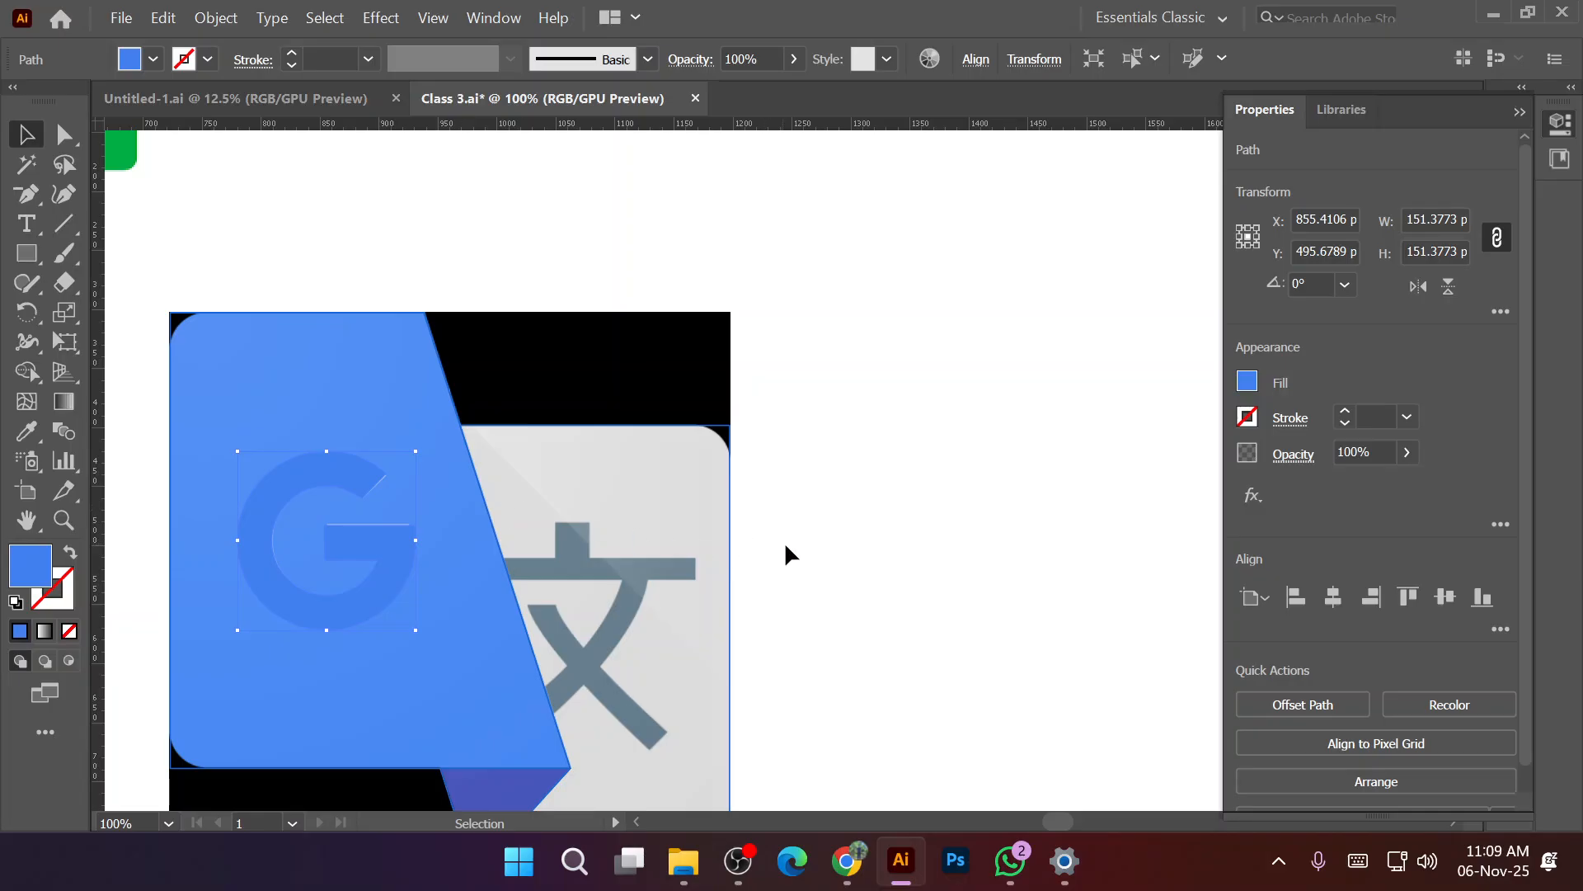
Move the united G aside and fill it with the light grey sampled from the reference image's G.
key(i)
click(941, 456)
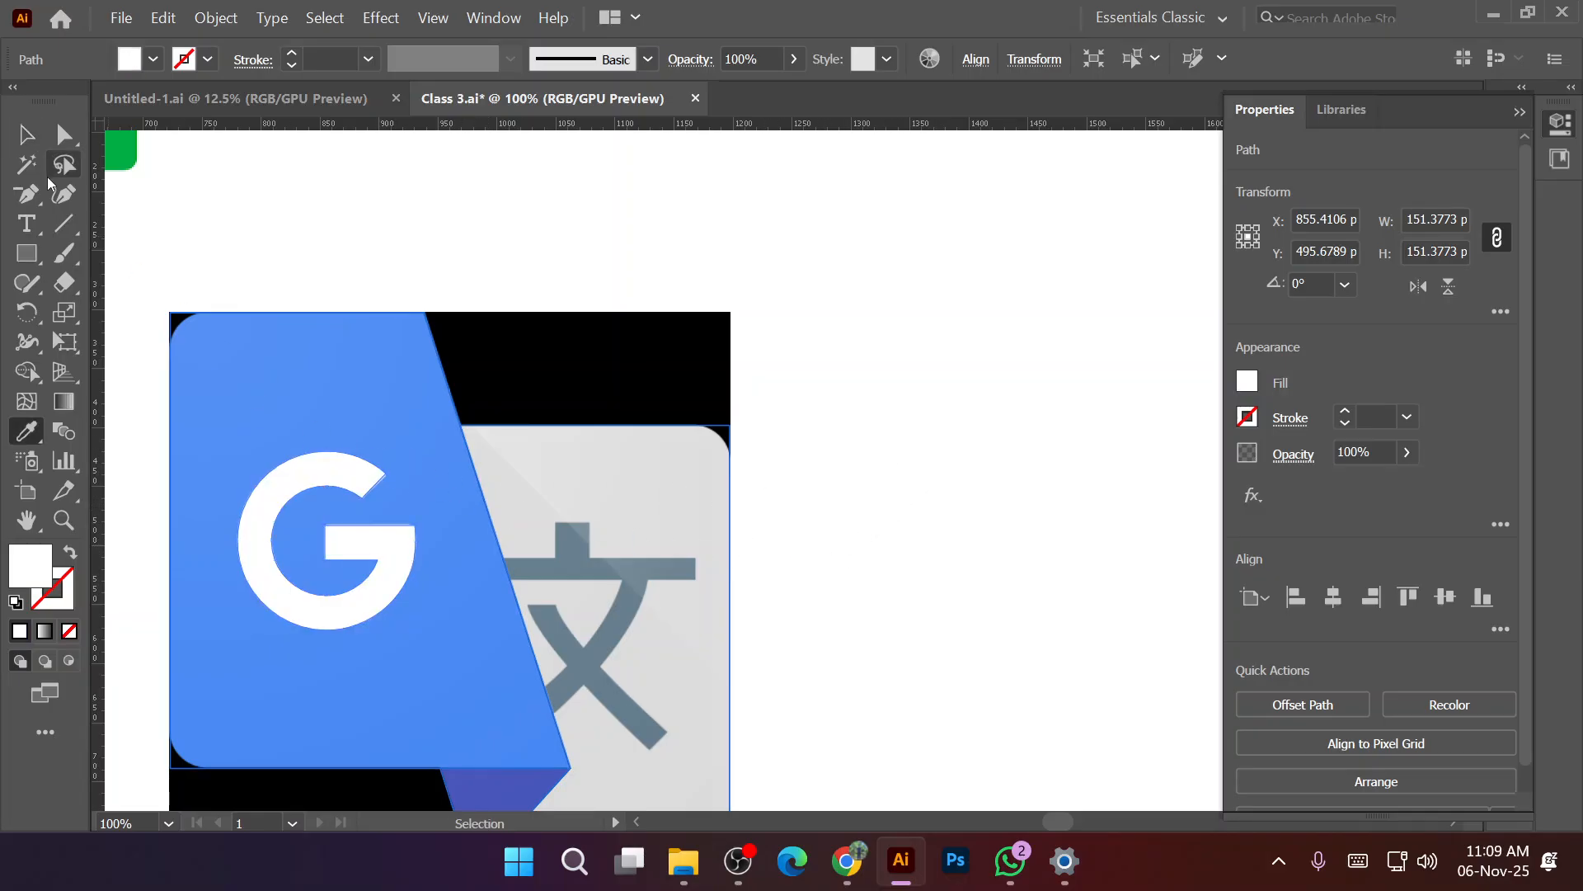
click(13, 139)
drag(363, 482, 497, 418)
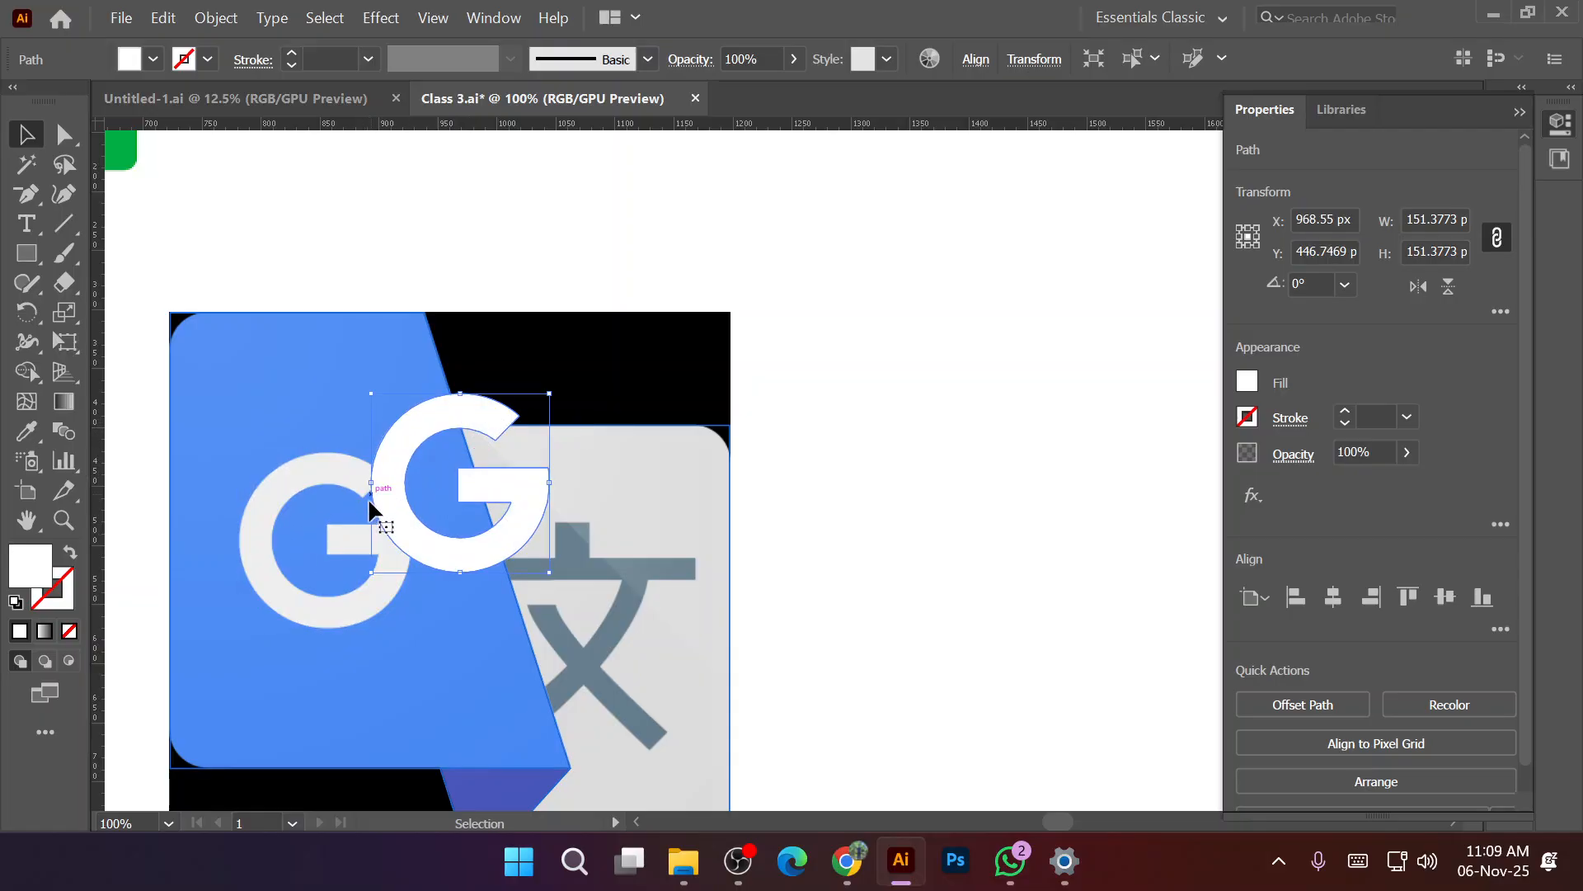
key(i)
click(325, 477)
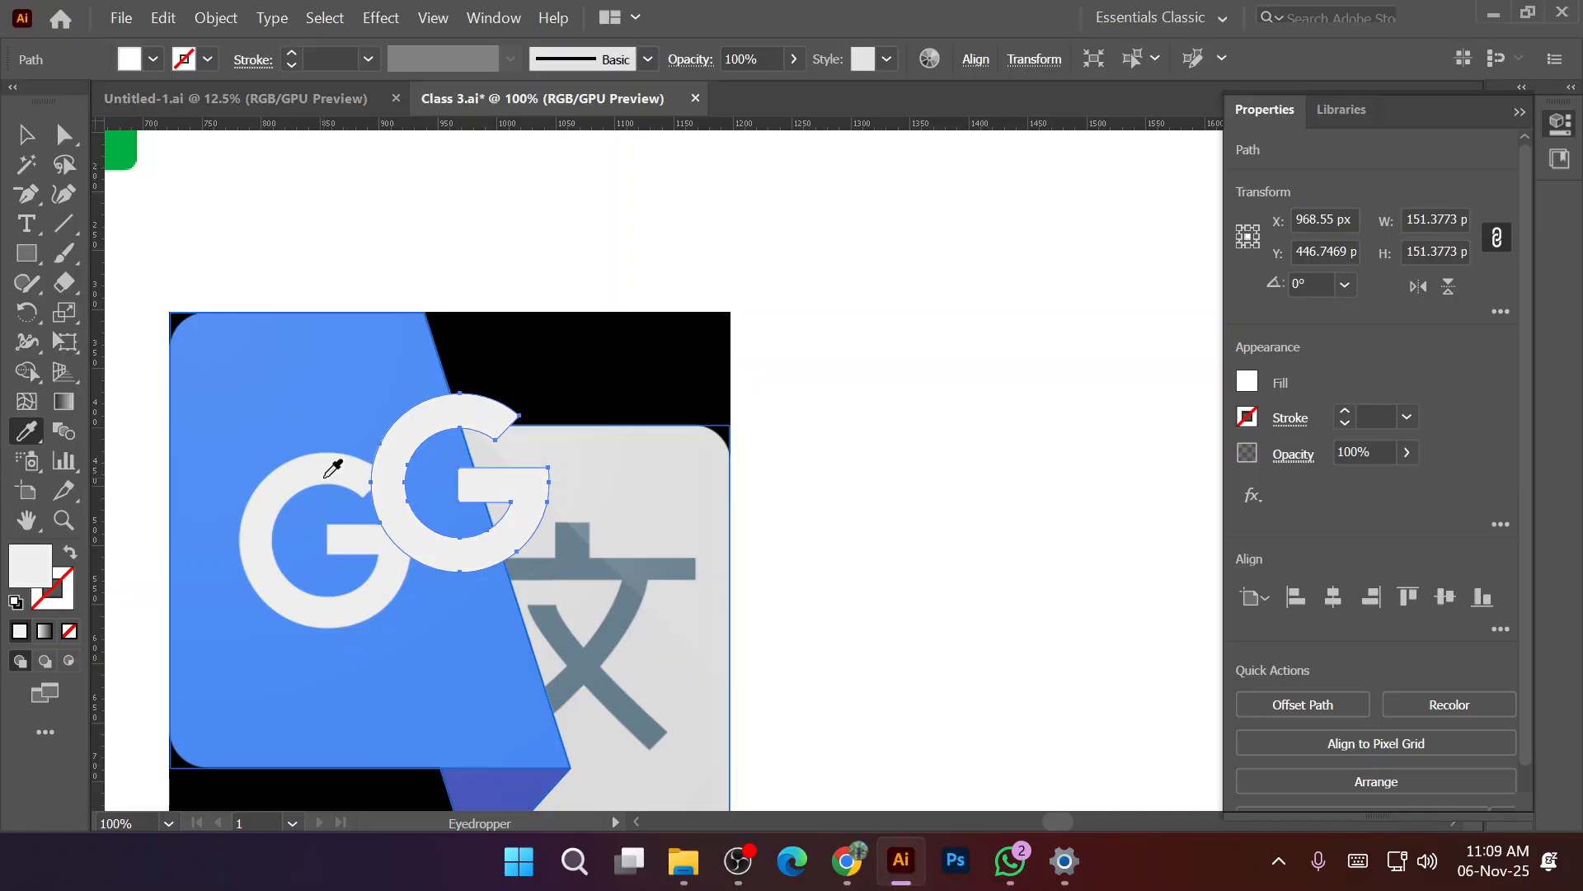
Move the light grey G back over the reference's G and fine-tune its alignment.
click(25, 133)
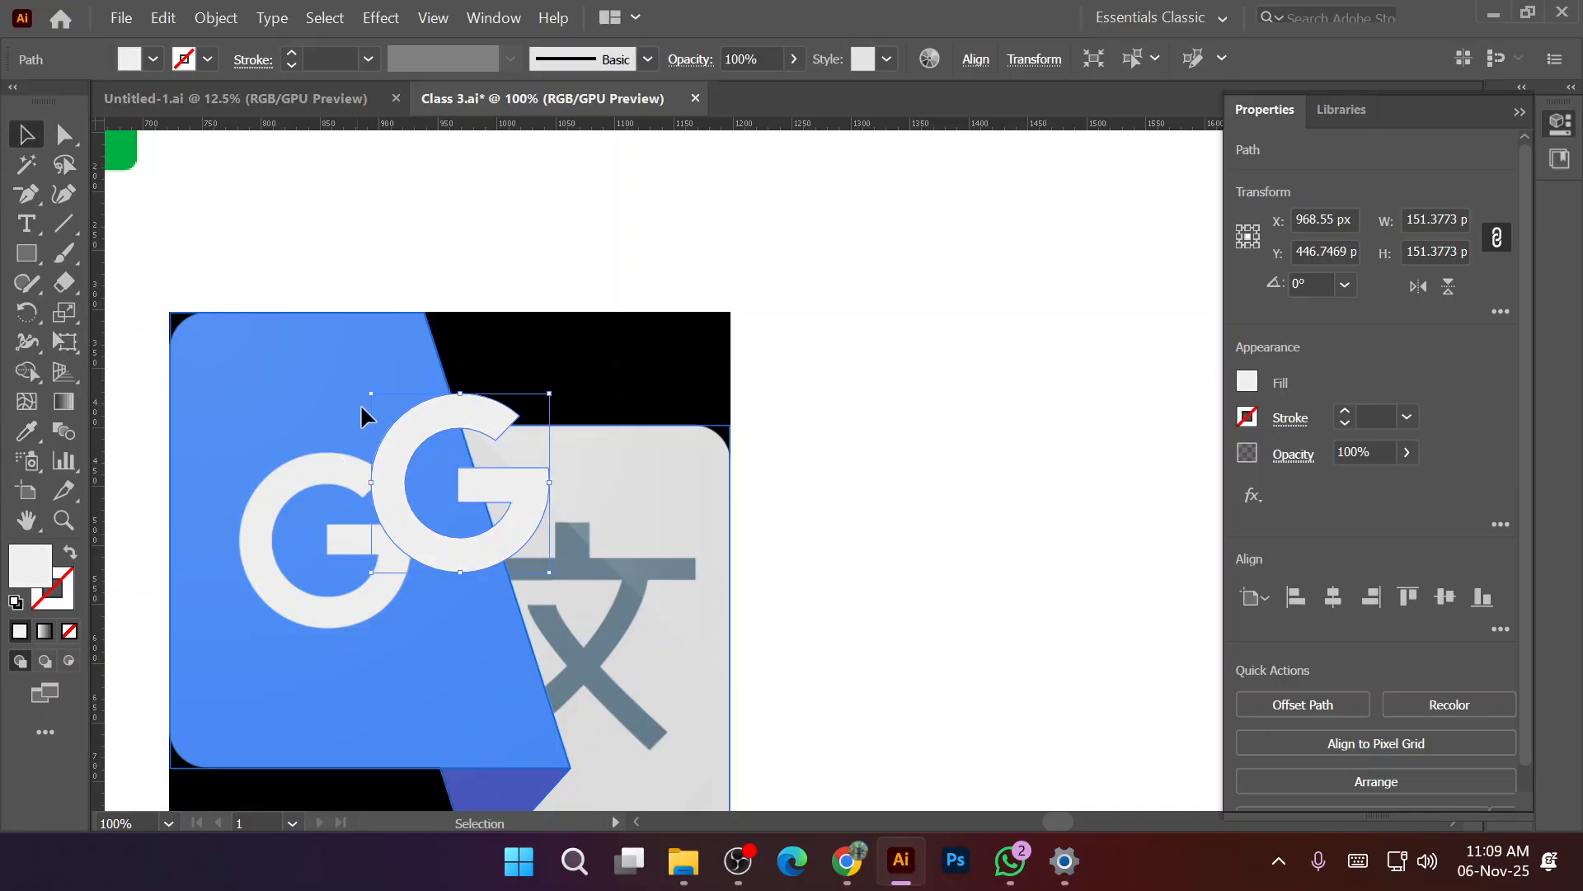
drag(394, 443, 264, 503)
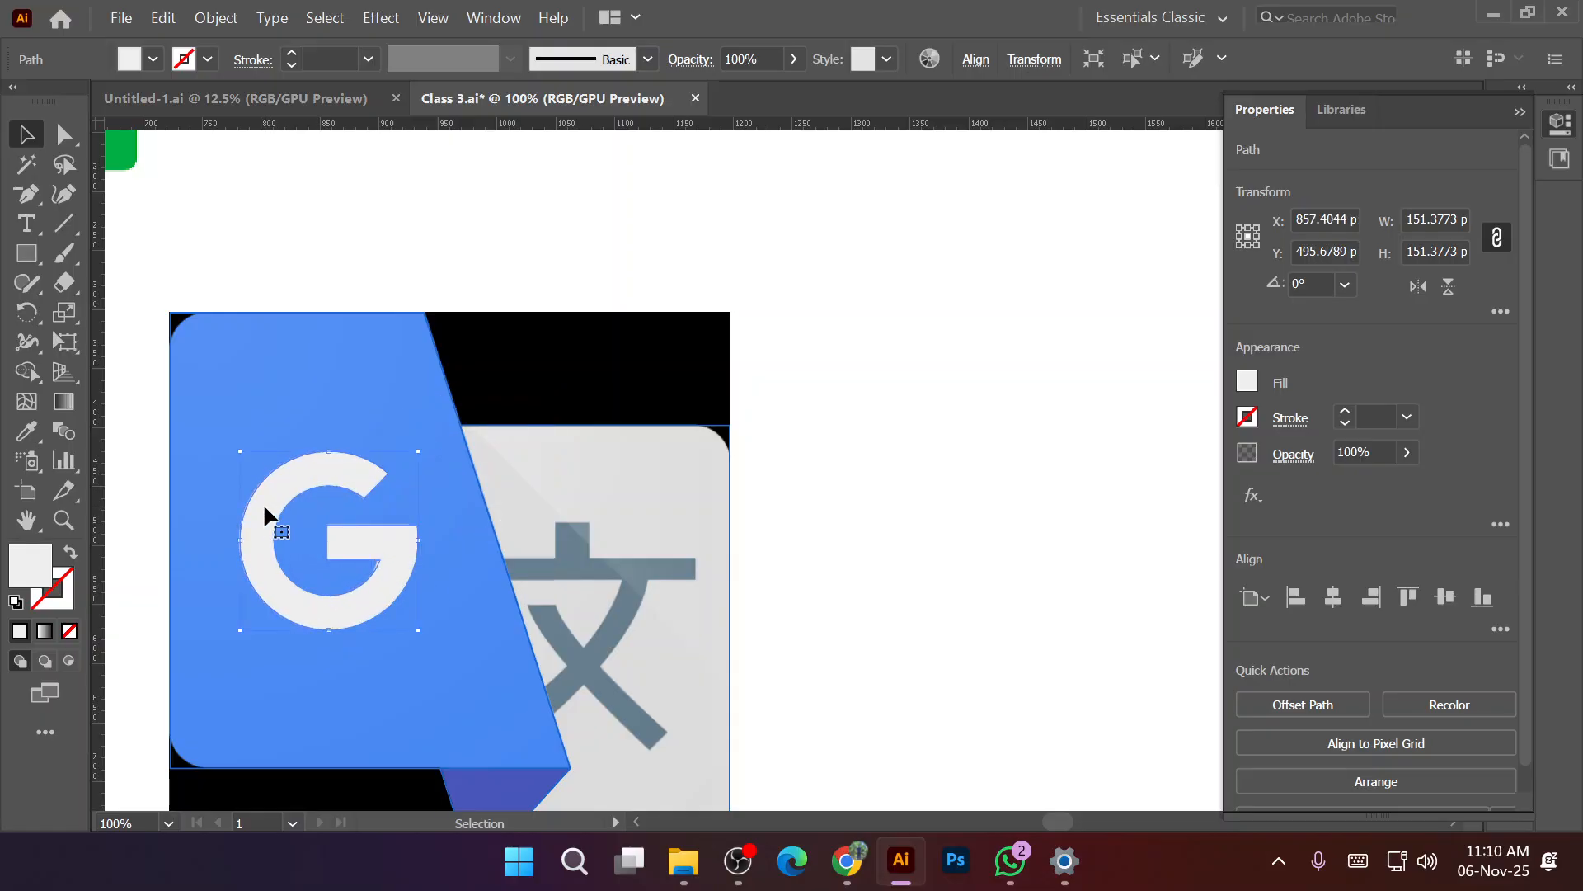
click(839, 480)
scroll(825, 483, down, 1)
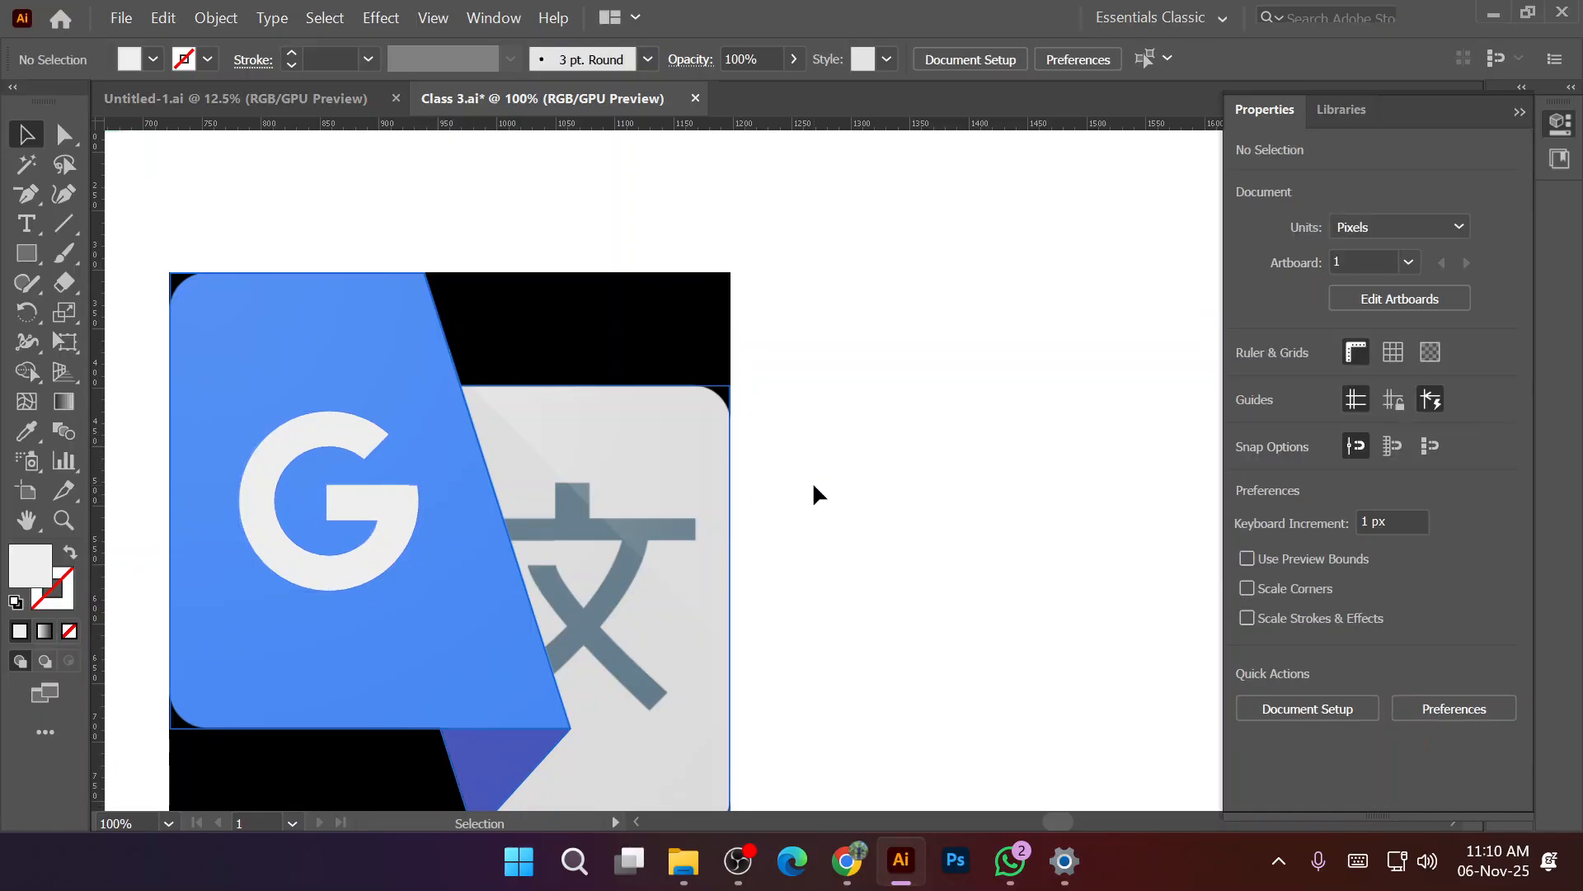
click(261, 485)
drag(344, 483, 347, 484)
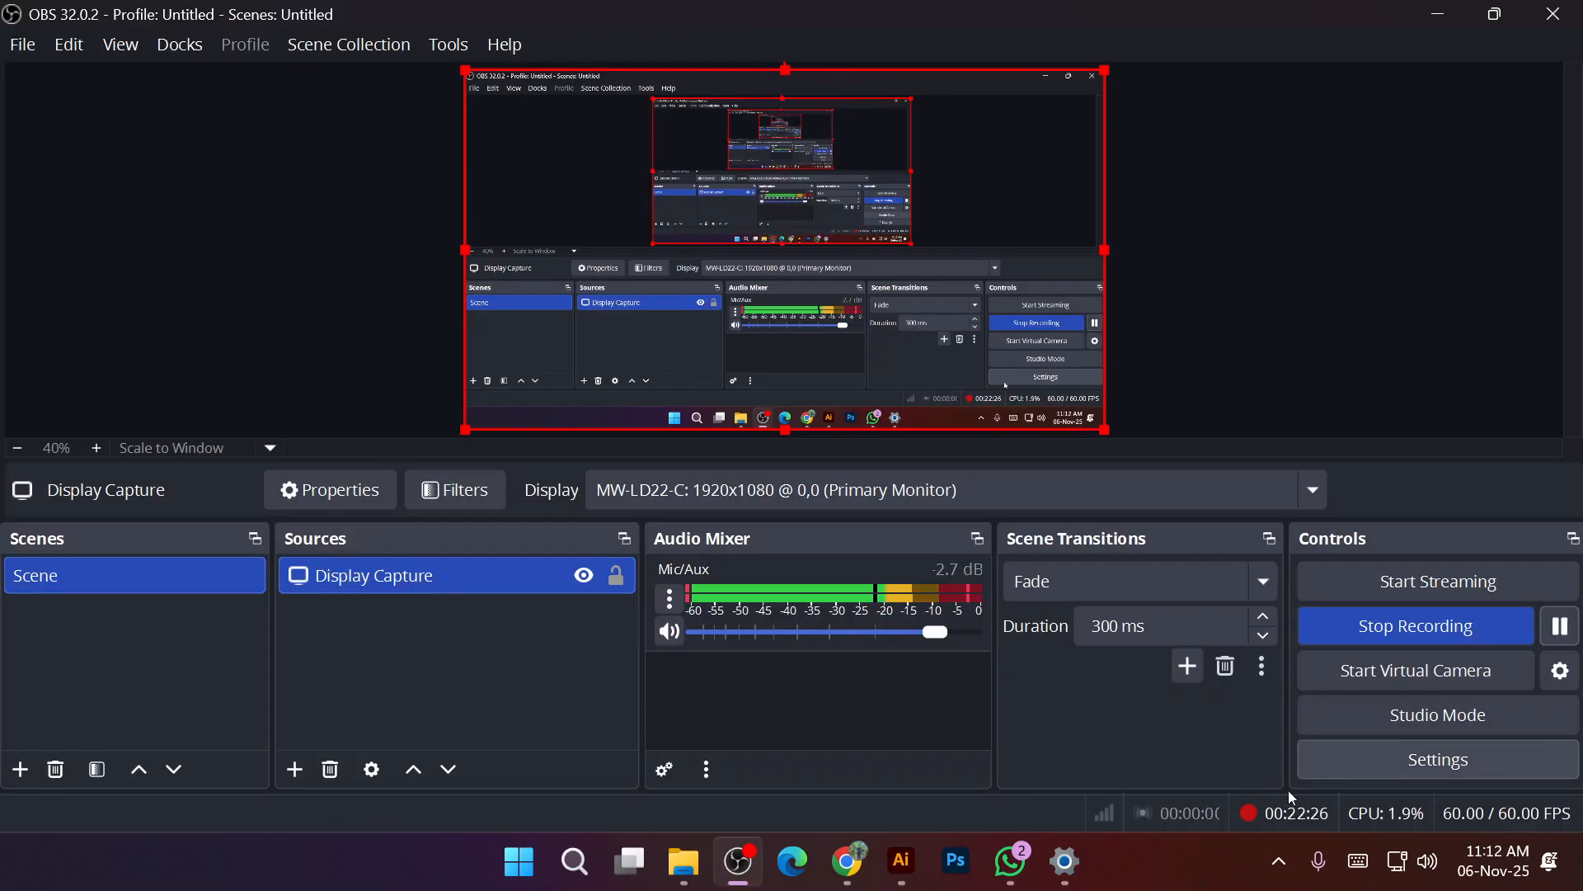
Switch back to Illustrator and continue the Pen outline around the character's lower strokes, along the blue panel edge, to the crossing's left corner.
mouse_move(849, 873)
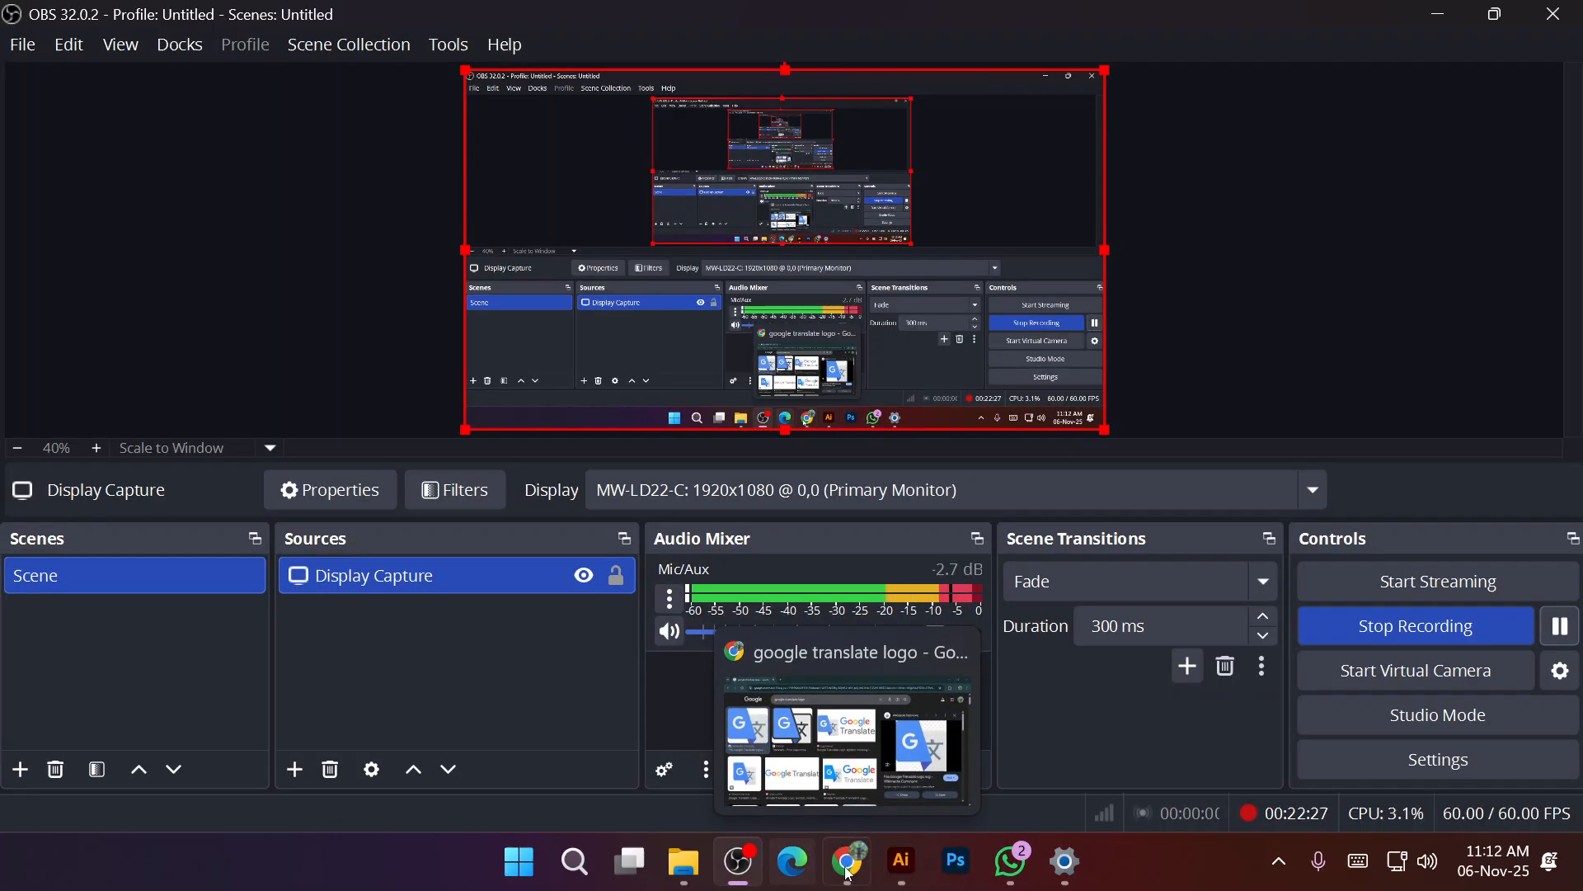
click(902, 862)
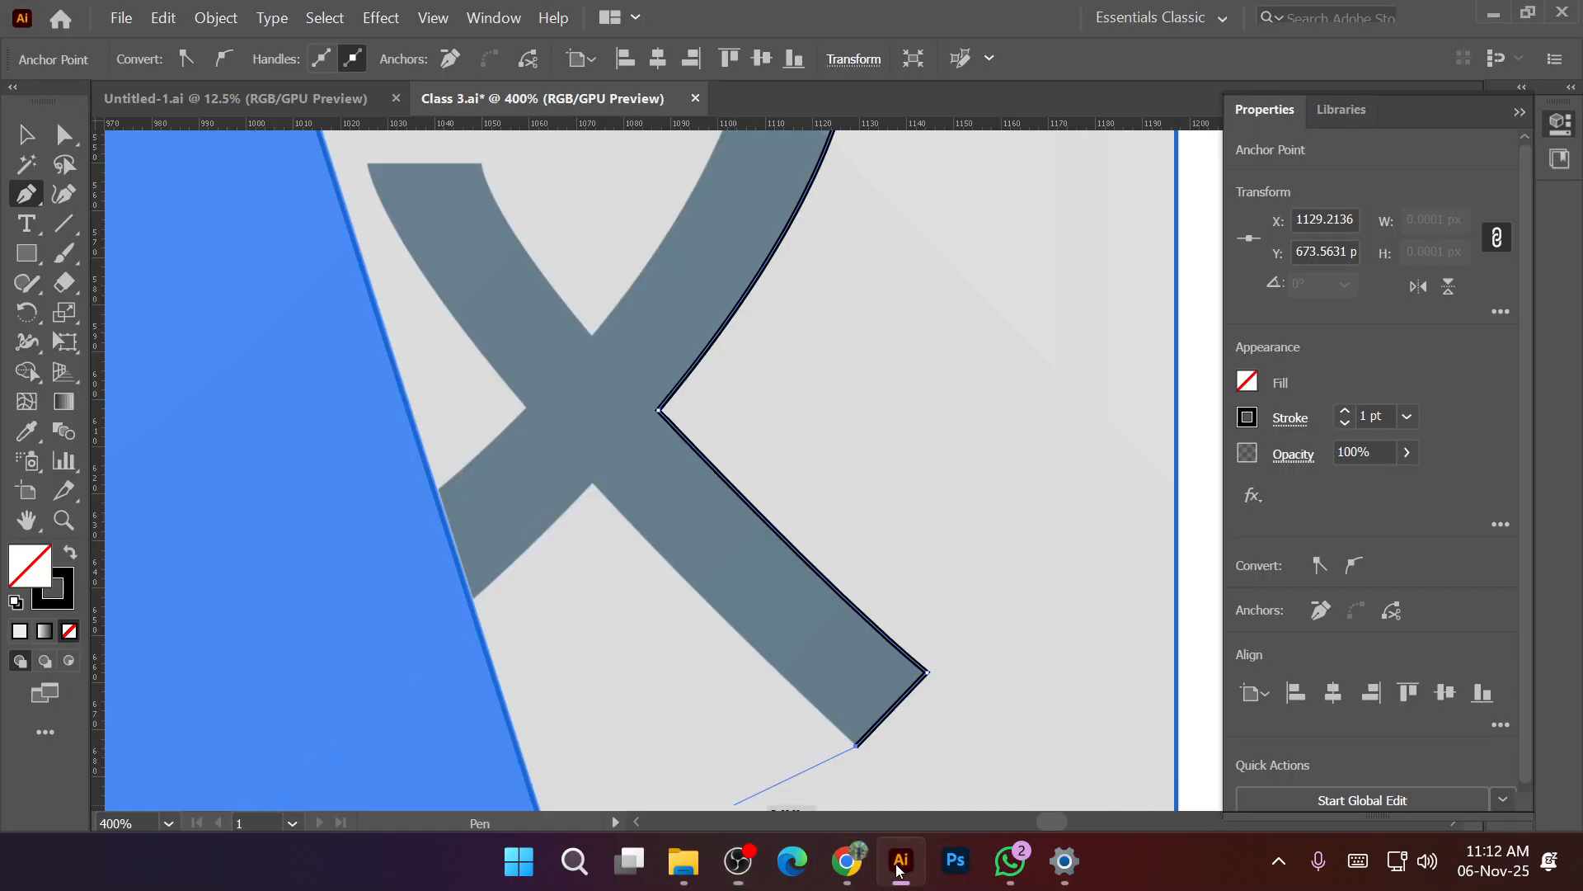
click(592, 483)
drag(551, 445, 529, 411)
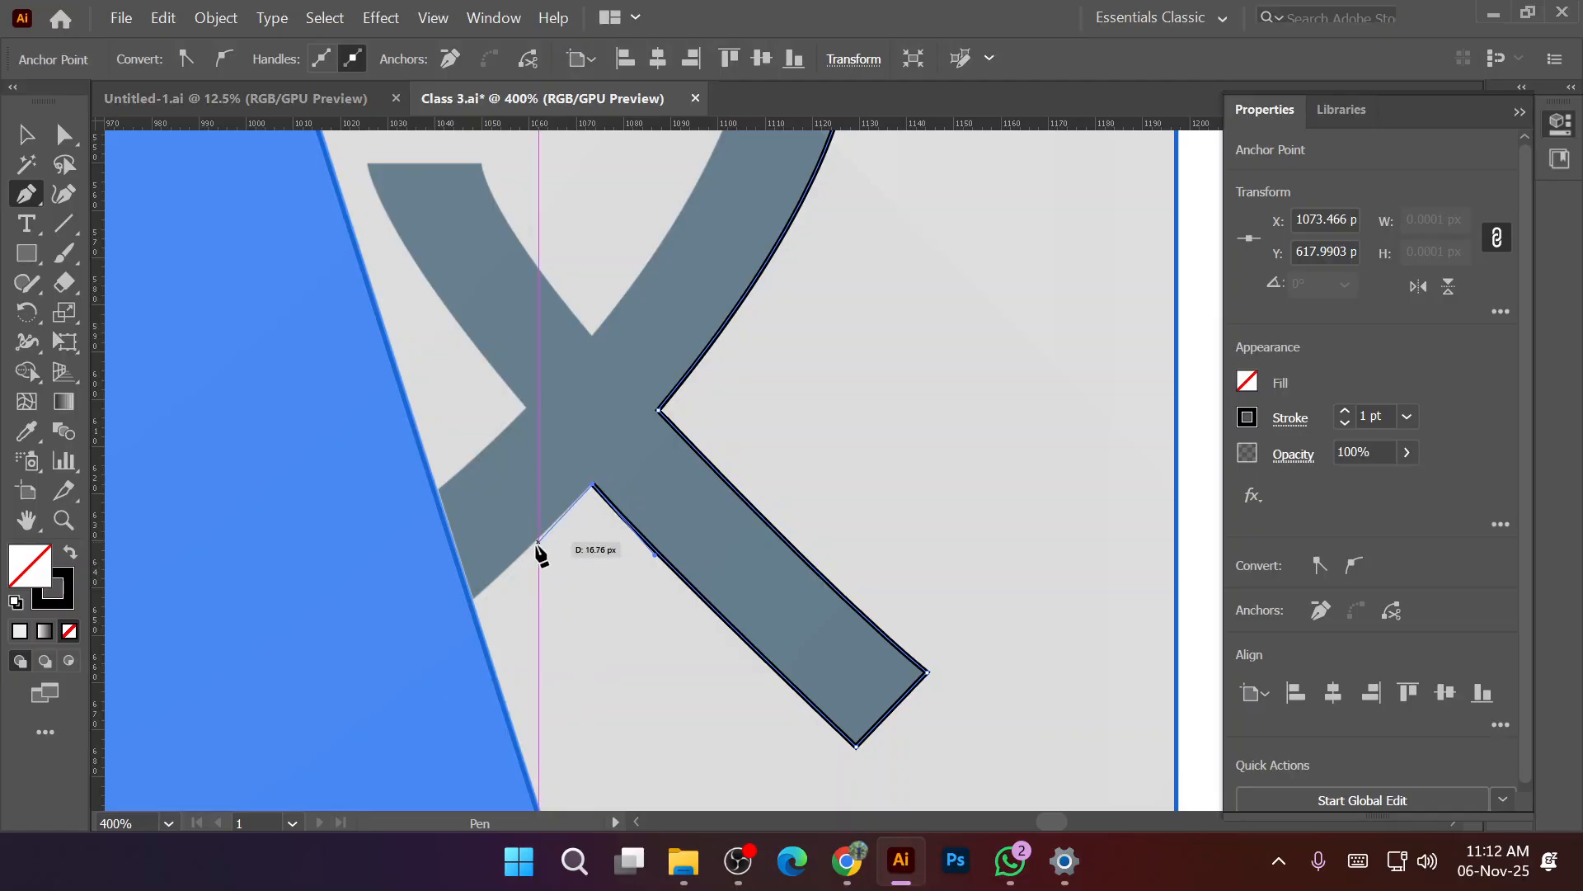
click(473, 599)
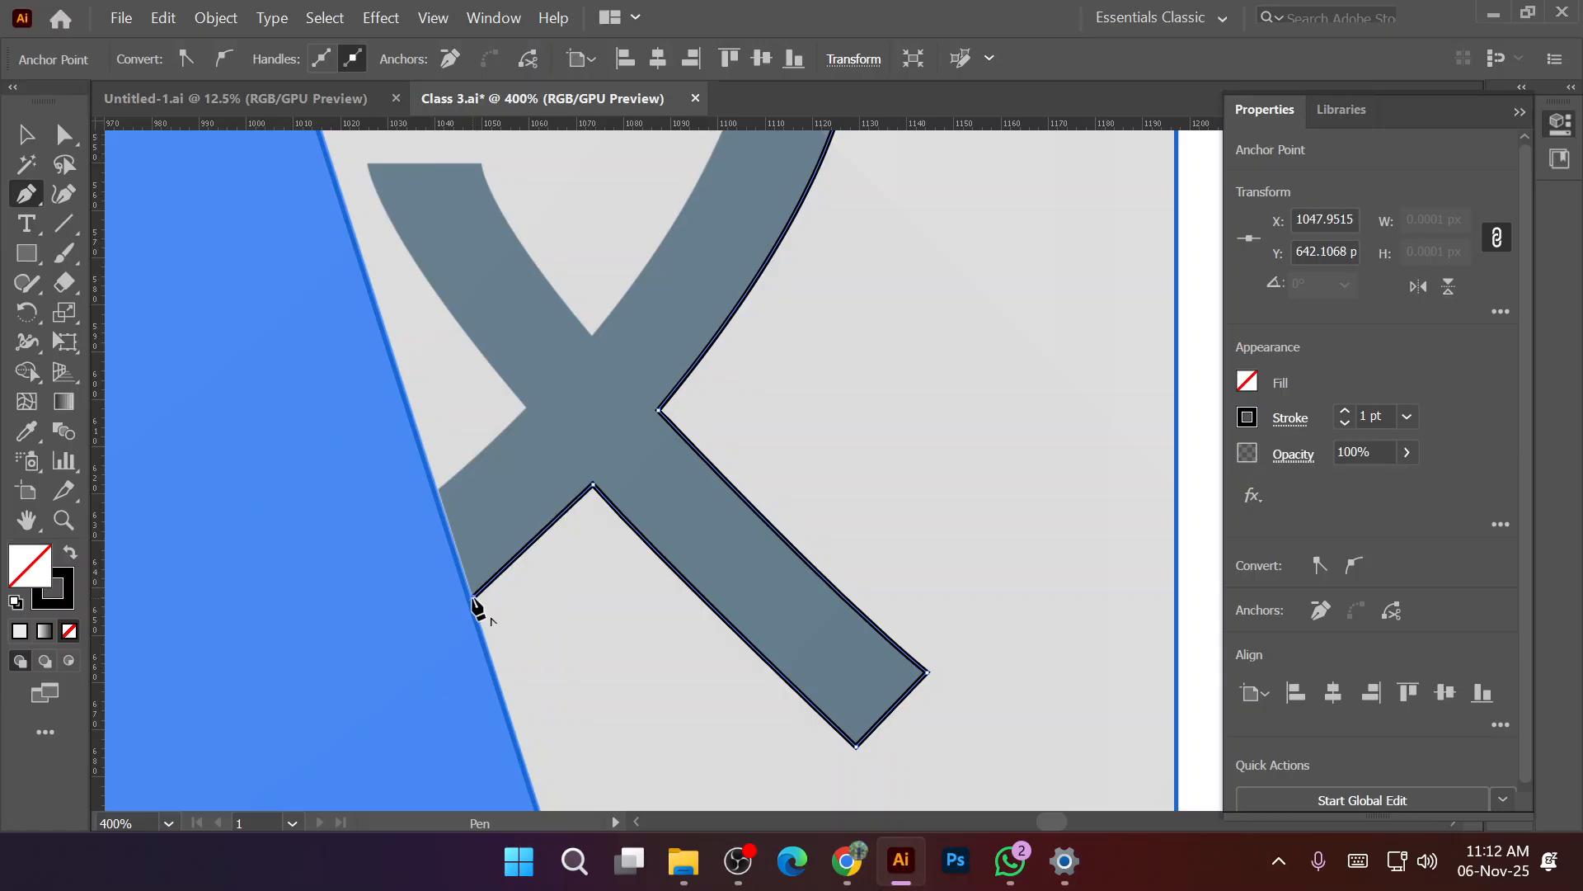
click(436, 492)
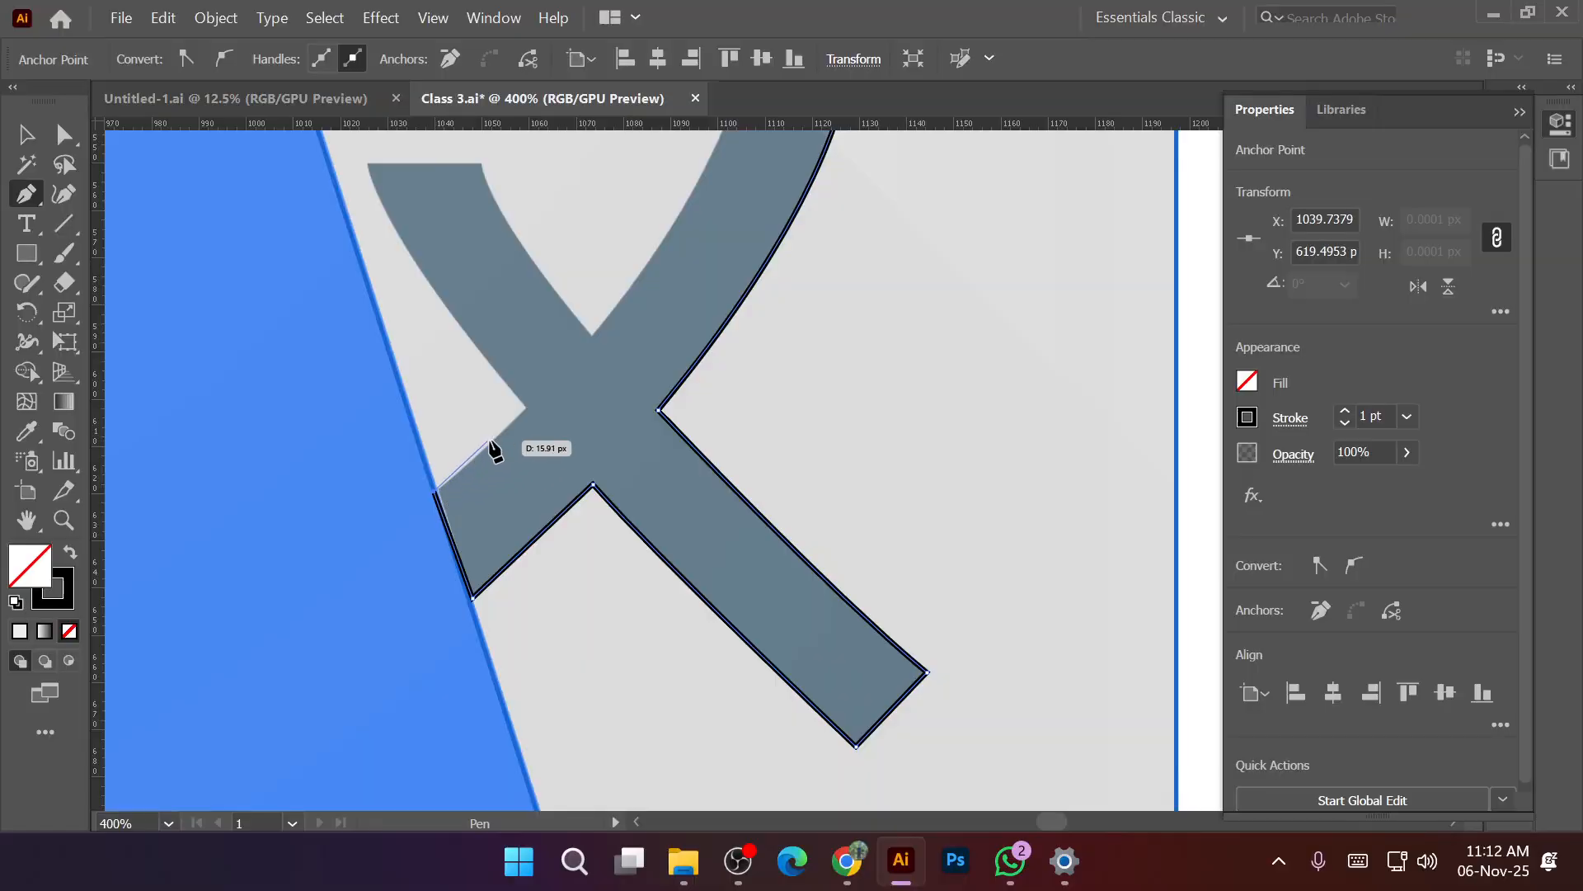
key(ctrl+z)
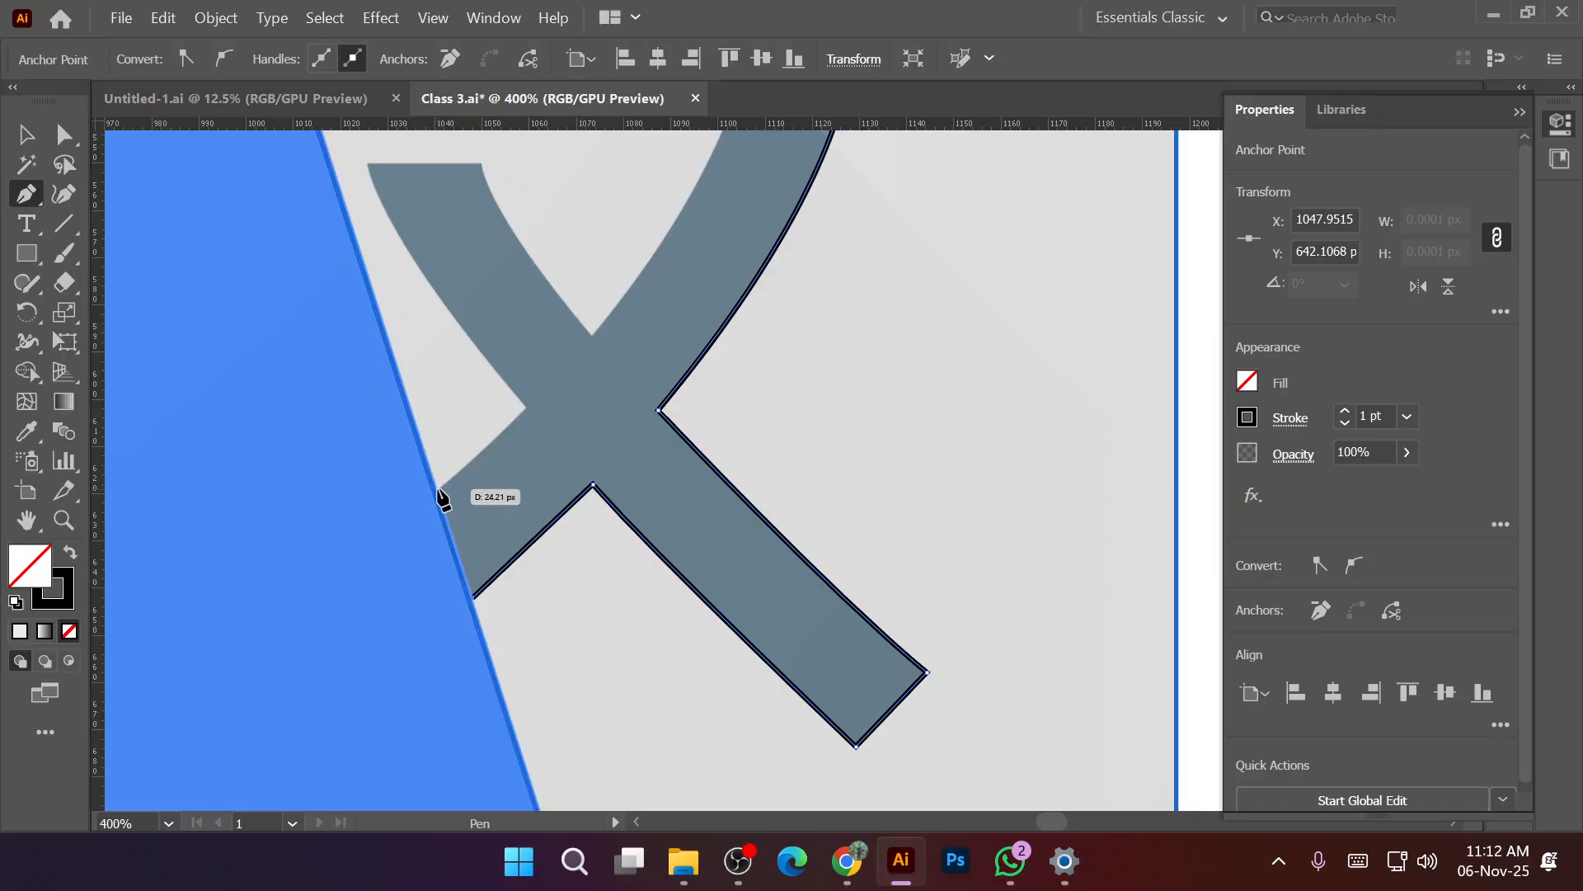
click(438, 489)
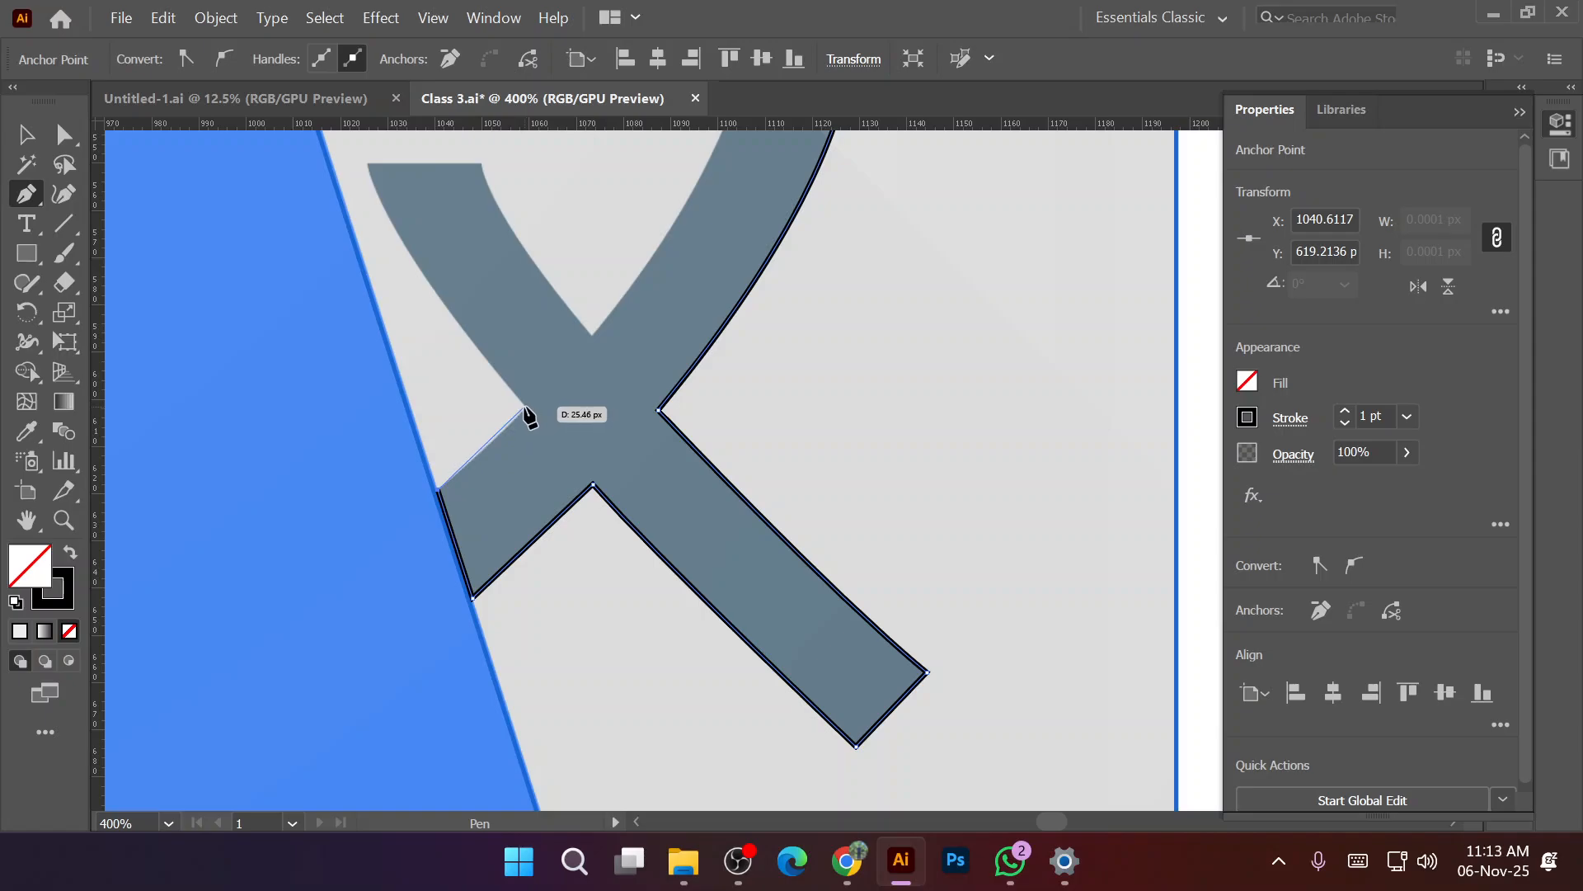
click(524, 409)
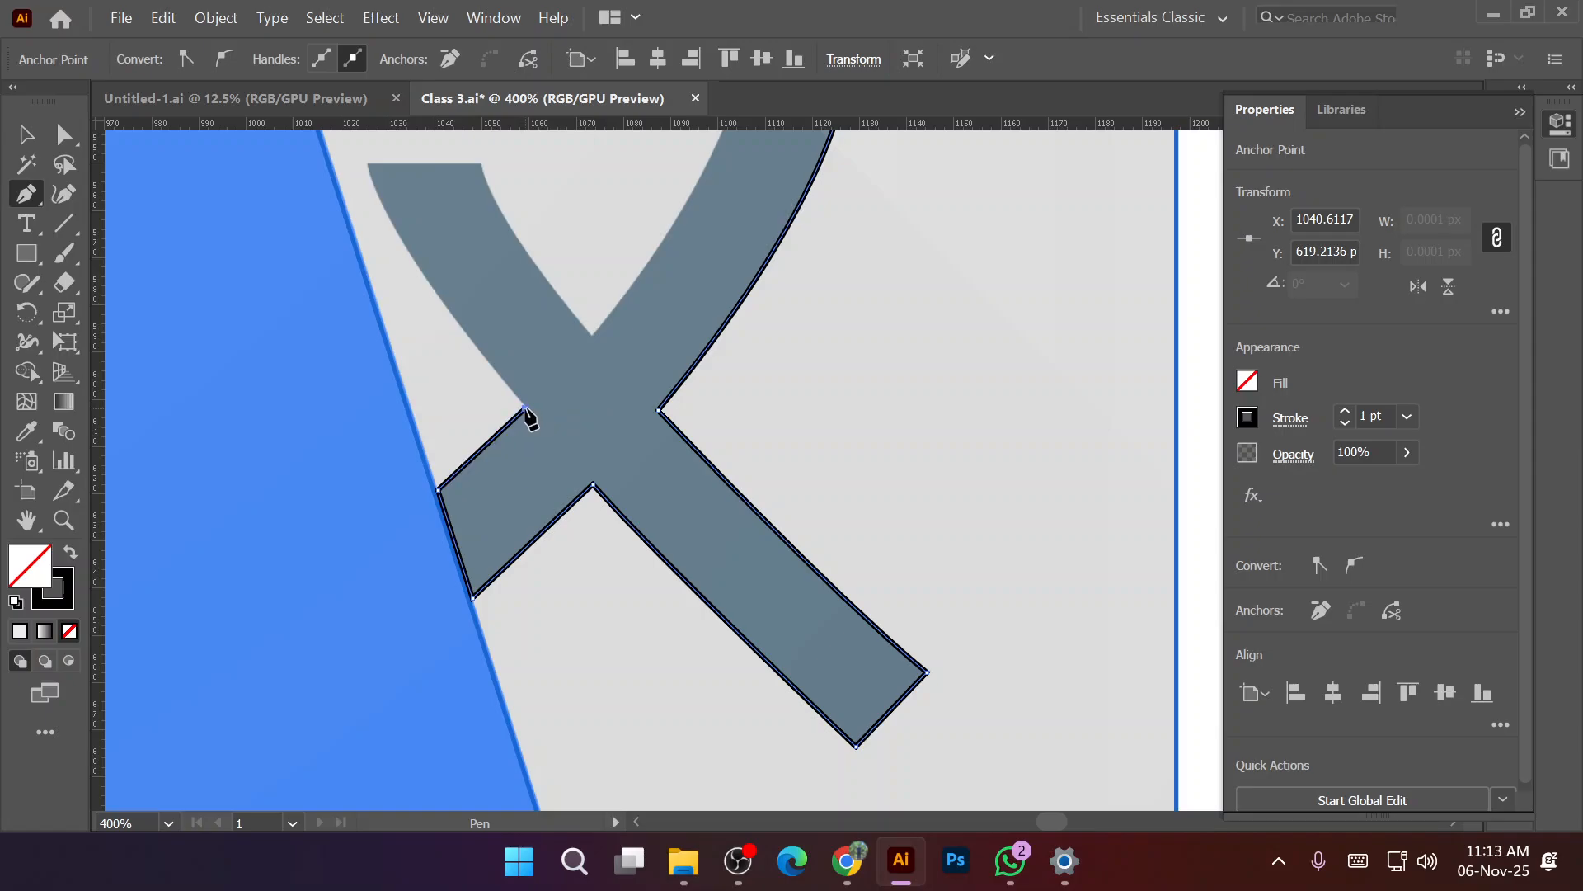
Trace the character's upper-left arm with a curved outer edge, a flat top, and a curved inner edge down to the crossing.
scroll(522, 417, up, 4)
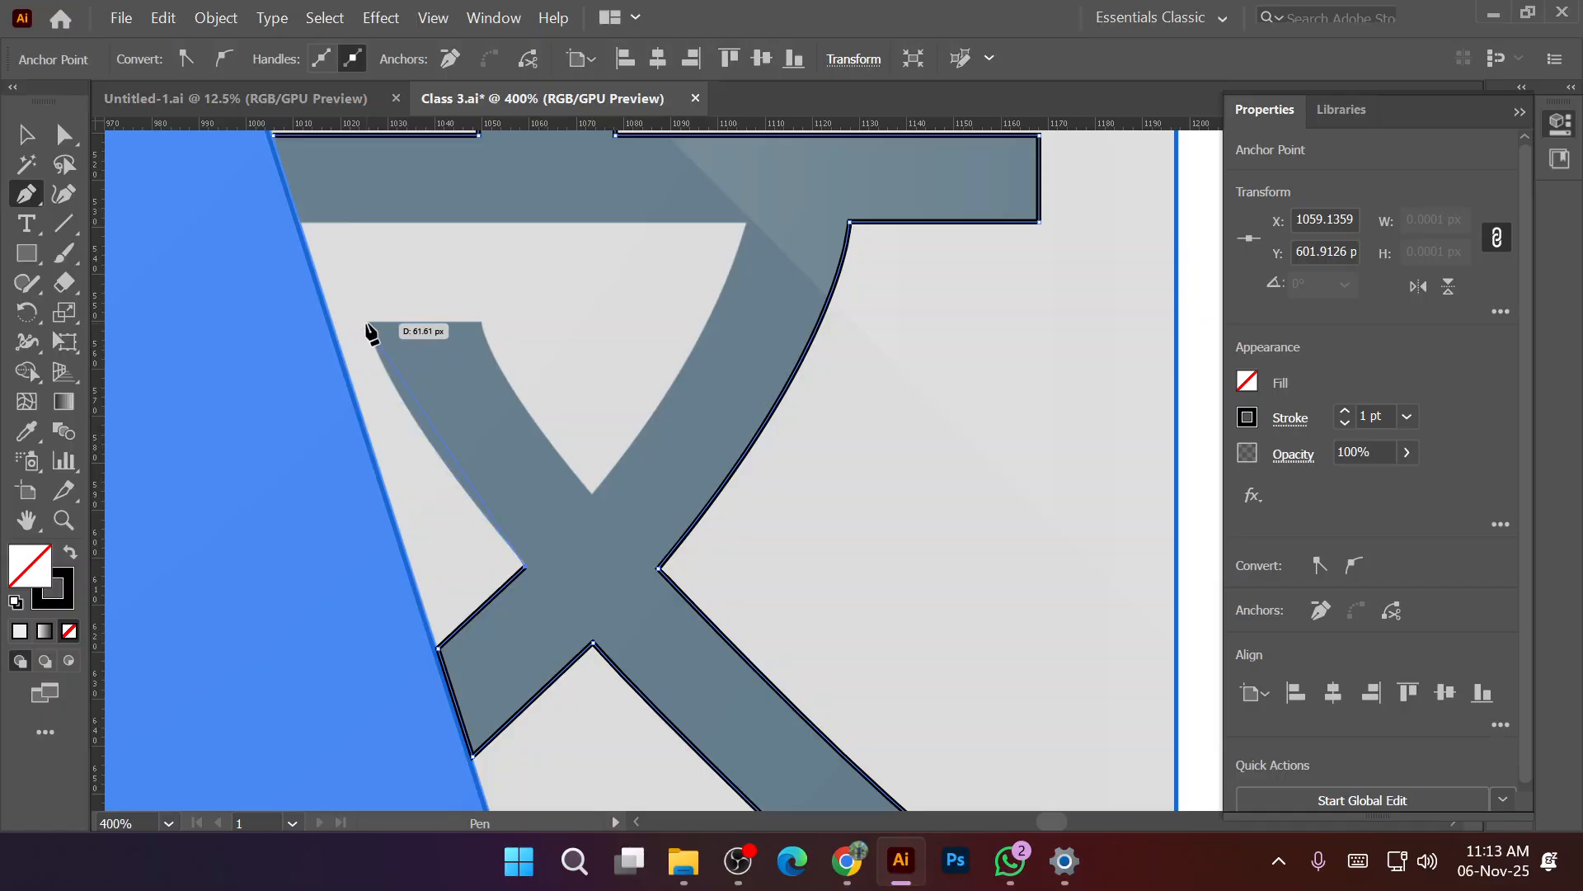
mouse_move(368, 323)
mouse_down()
mouse_move(376, 277)
mouse_move(353, 255)
mouse_move(368, 270)
mouse_up()
click(368, 323)
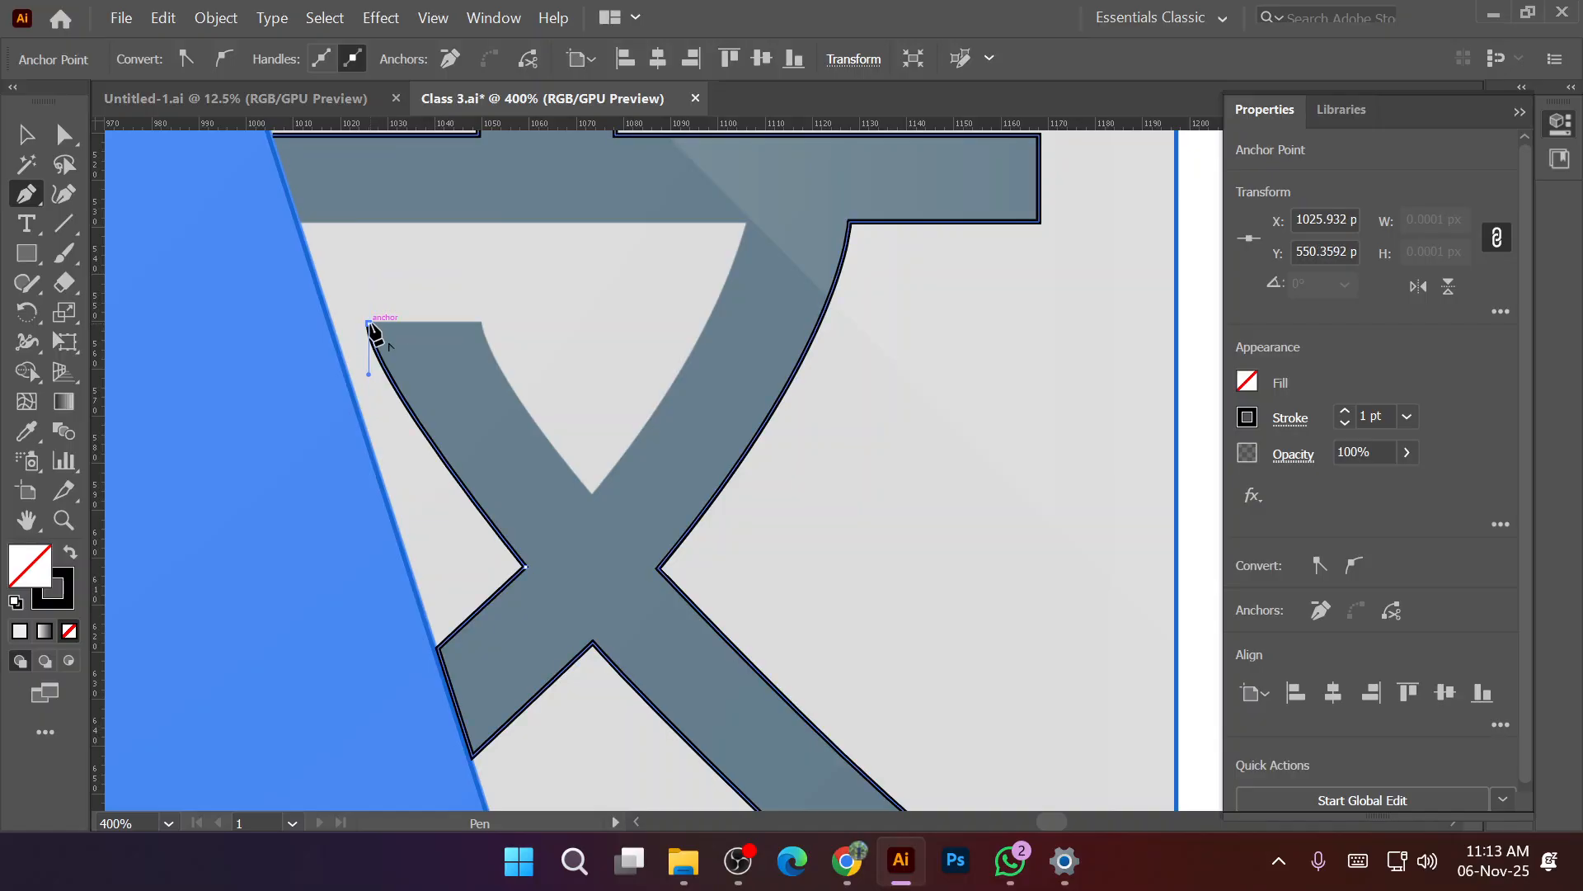
click(480, 324)
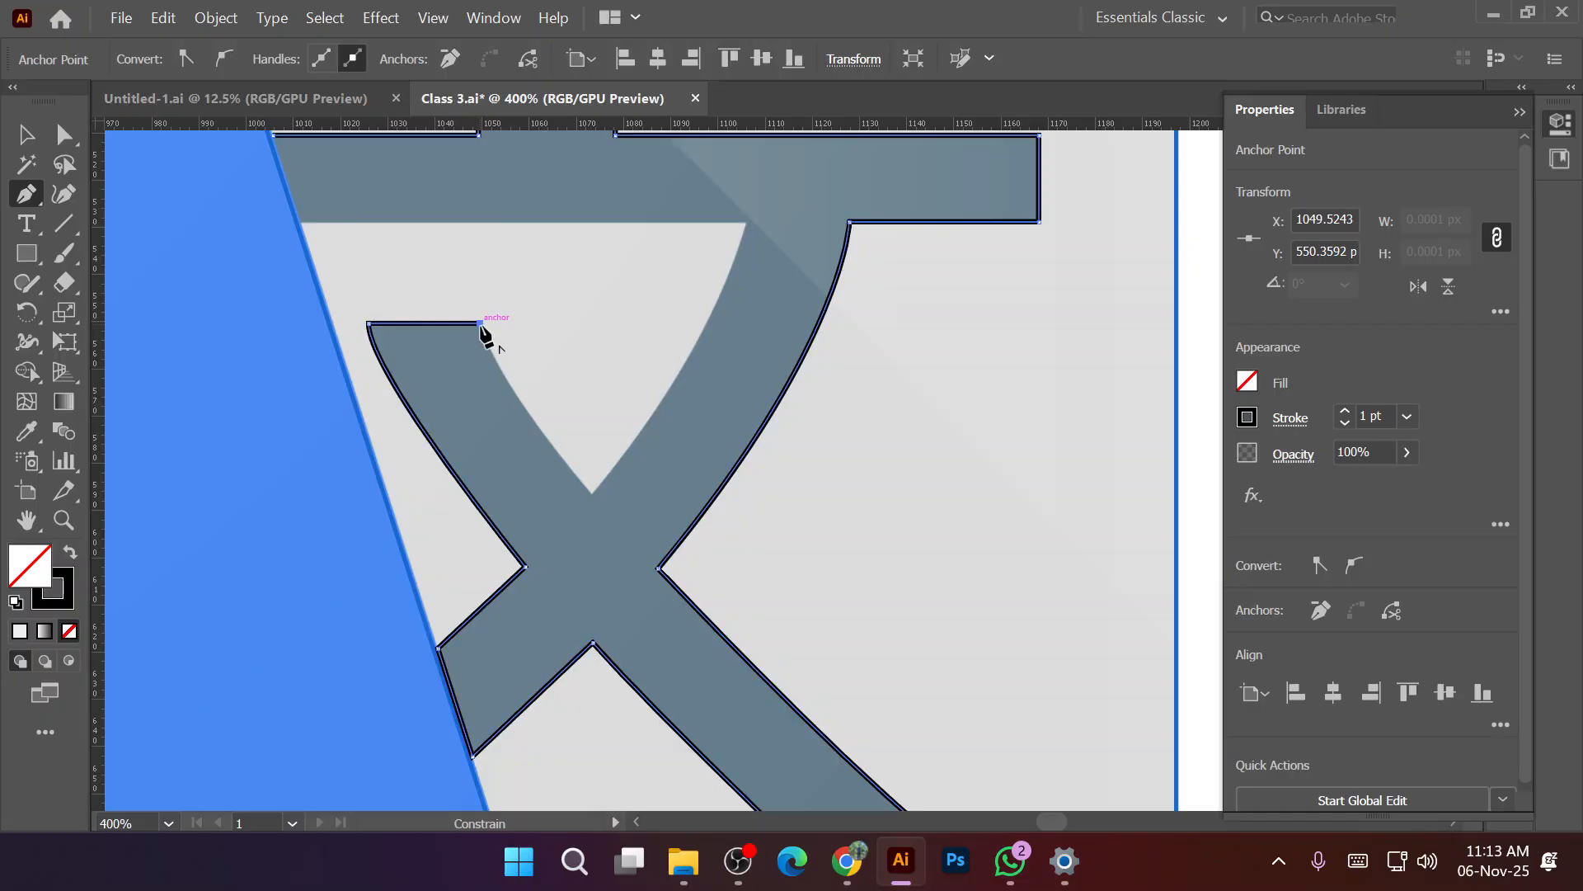
drag(592, 495, 630, 505)
drag(699, 576, 690, 611)
click(591, 495)
Trace the right stroke's inner curve and the underside of the horizontal bar, and close the character outline at the blue panel edge.
scroll(594, 505, up, 3)
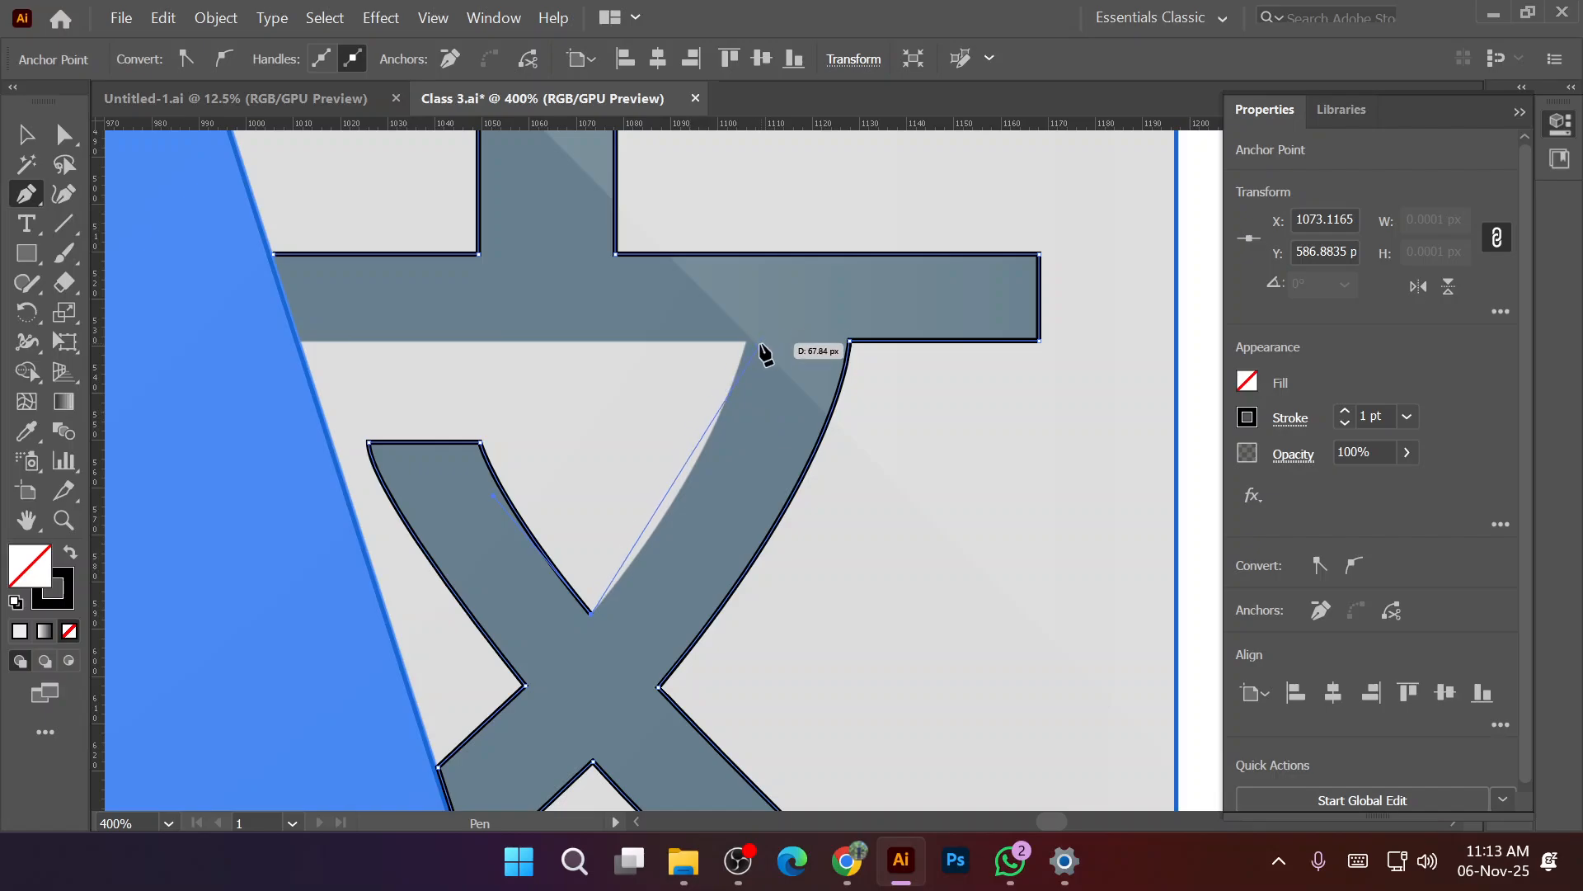
drag(746, 342, 749, 293)
drag(762, 262, 775, 217)
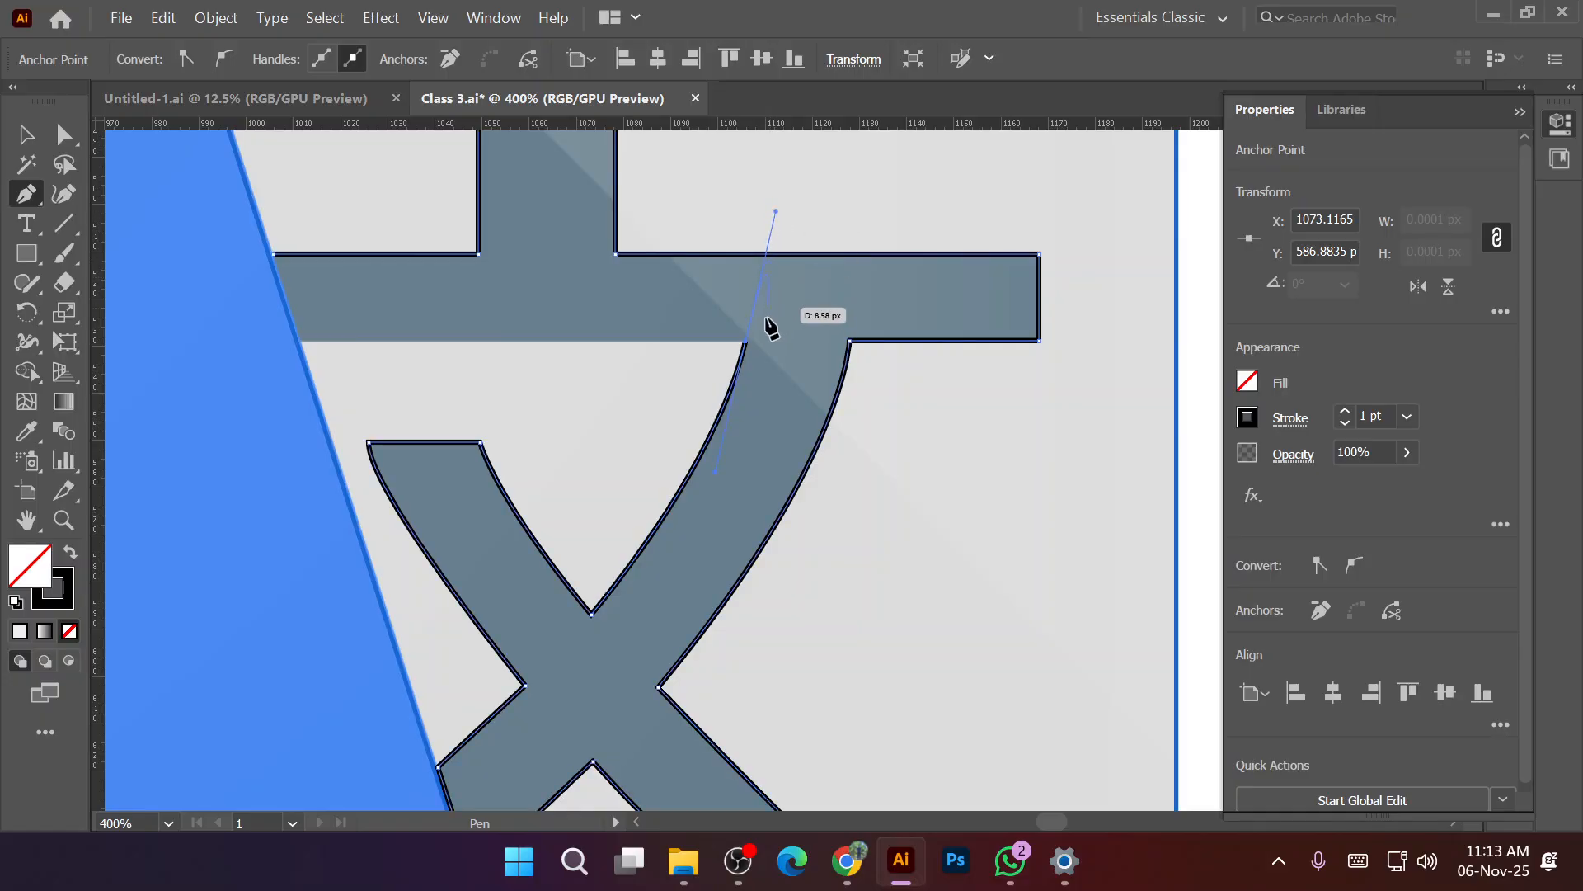
click(745, 342)
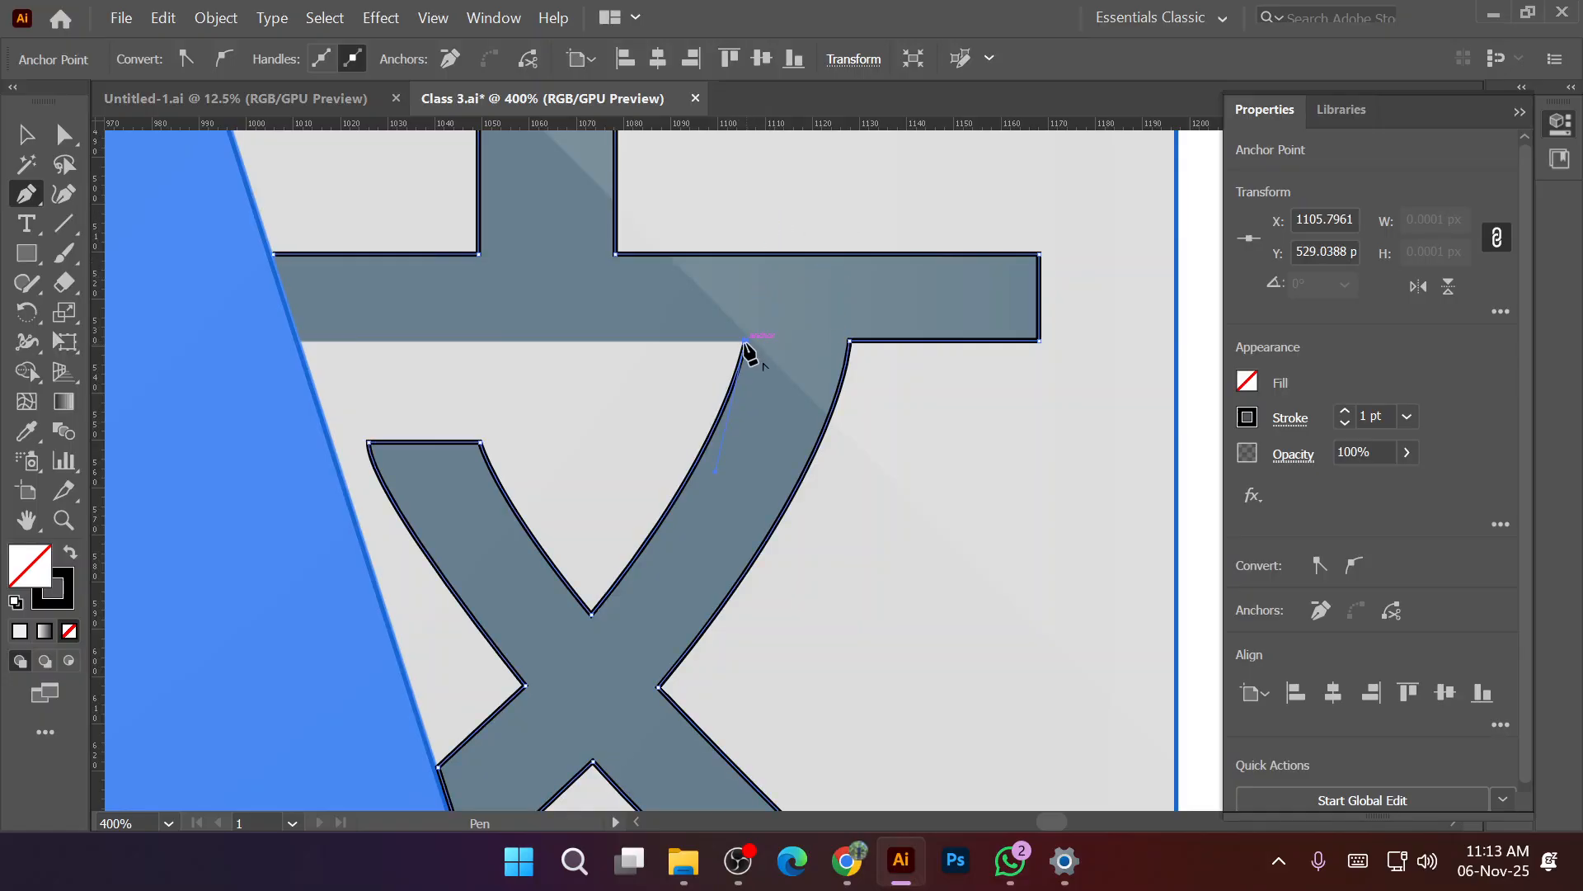
click(299, 341)
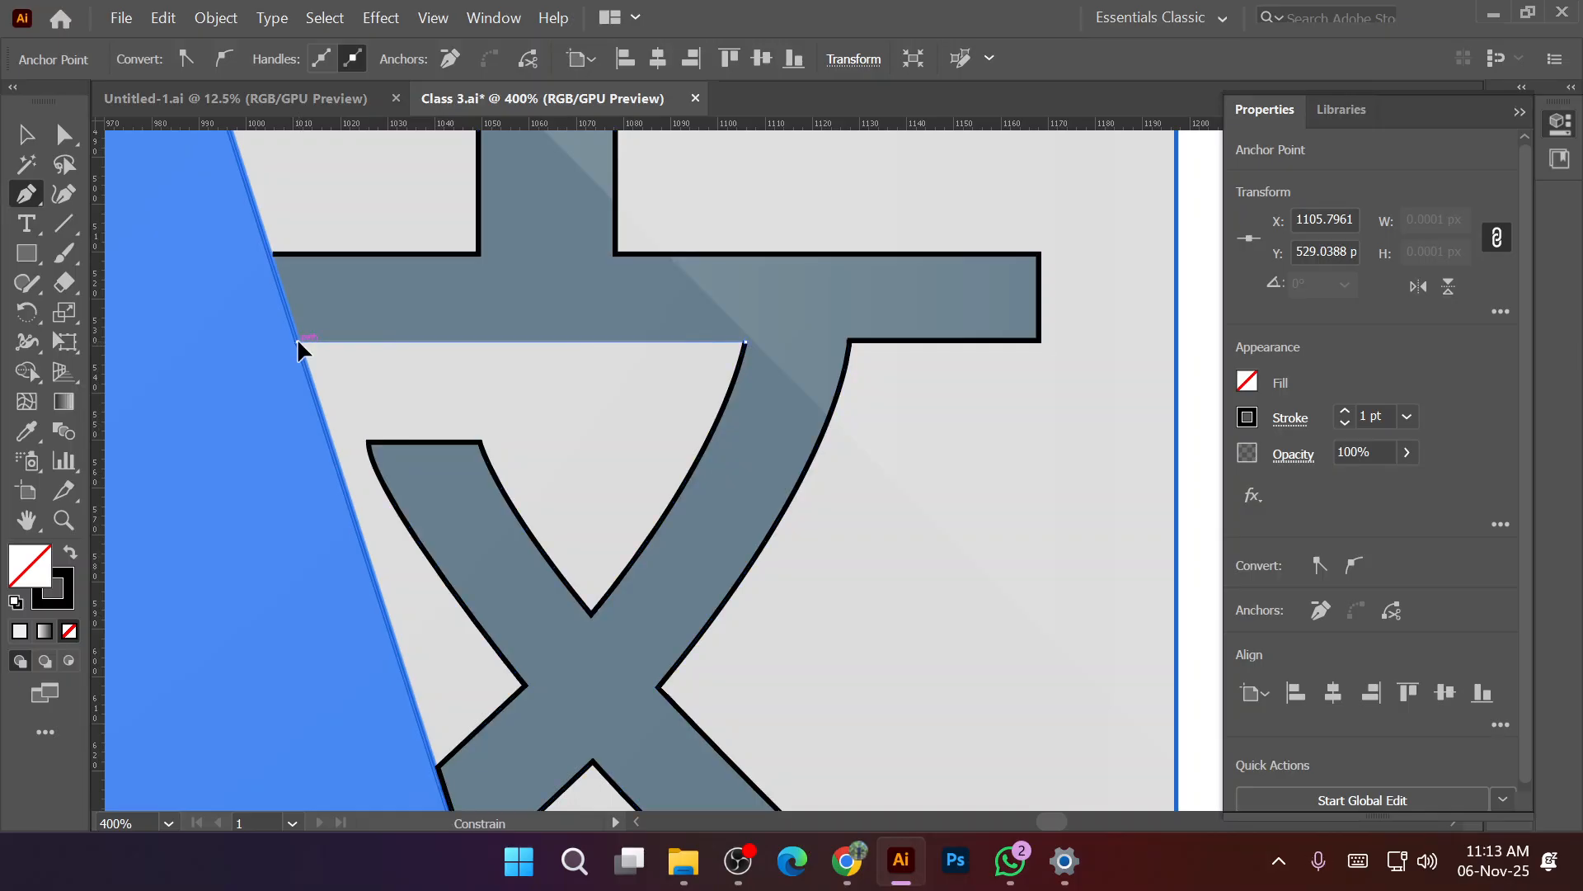
click(273, 255)
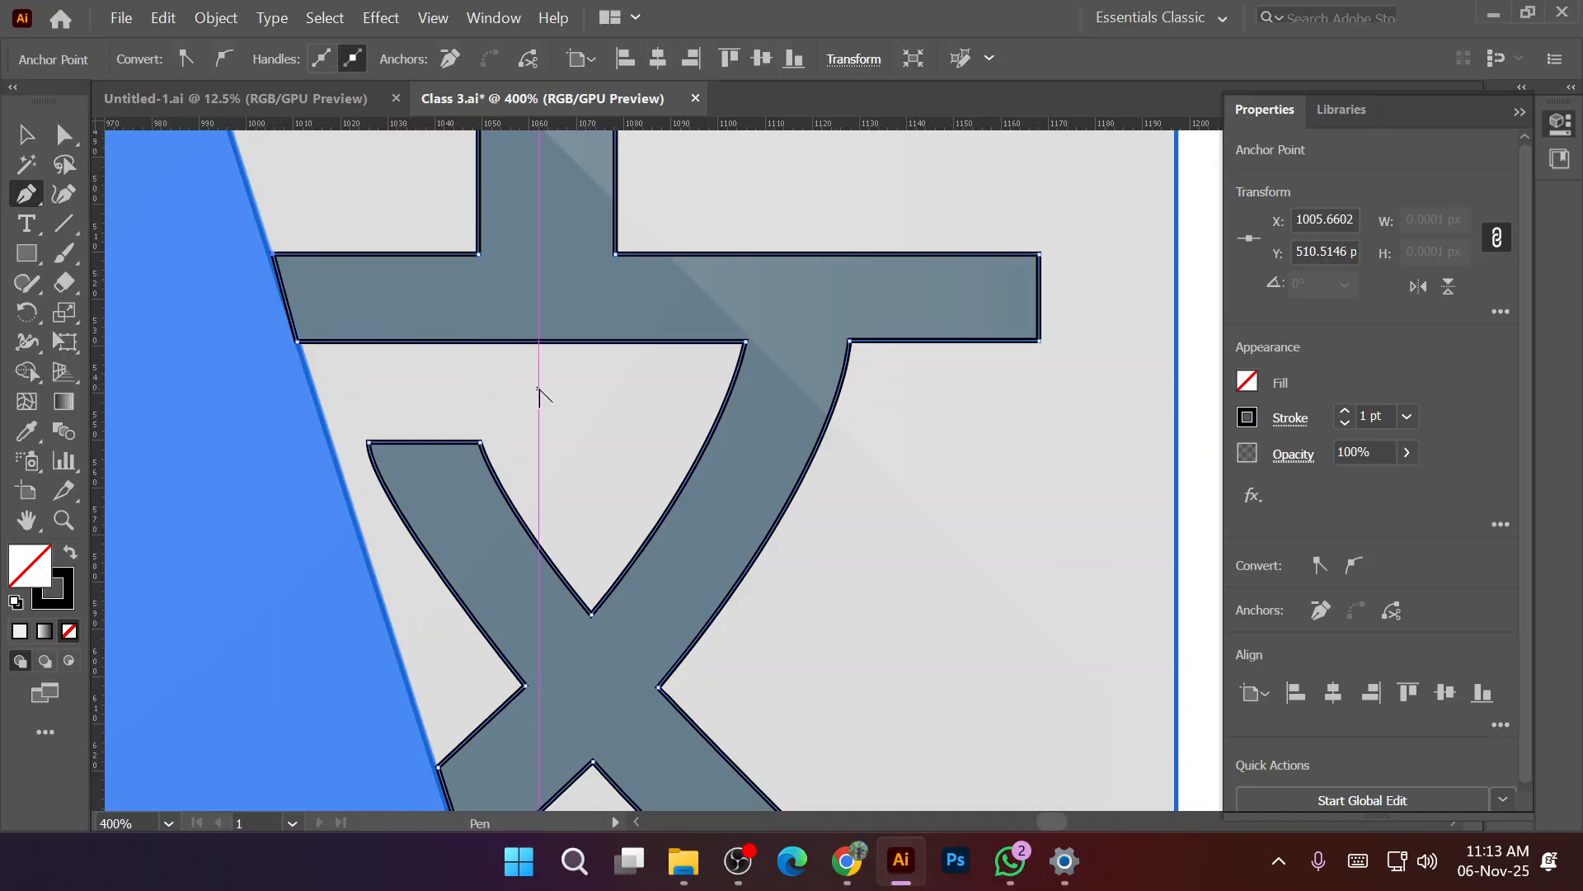
Swap the character outline's stroke to a fill and apply the light grey sampled from the G.
scroll(538, 394, down, 2)
click(26, 145)
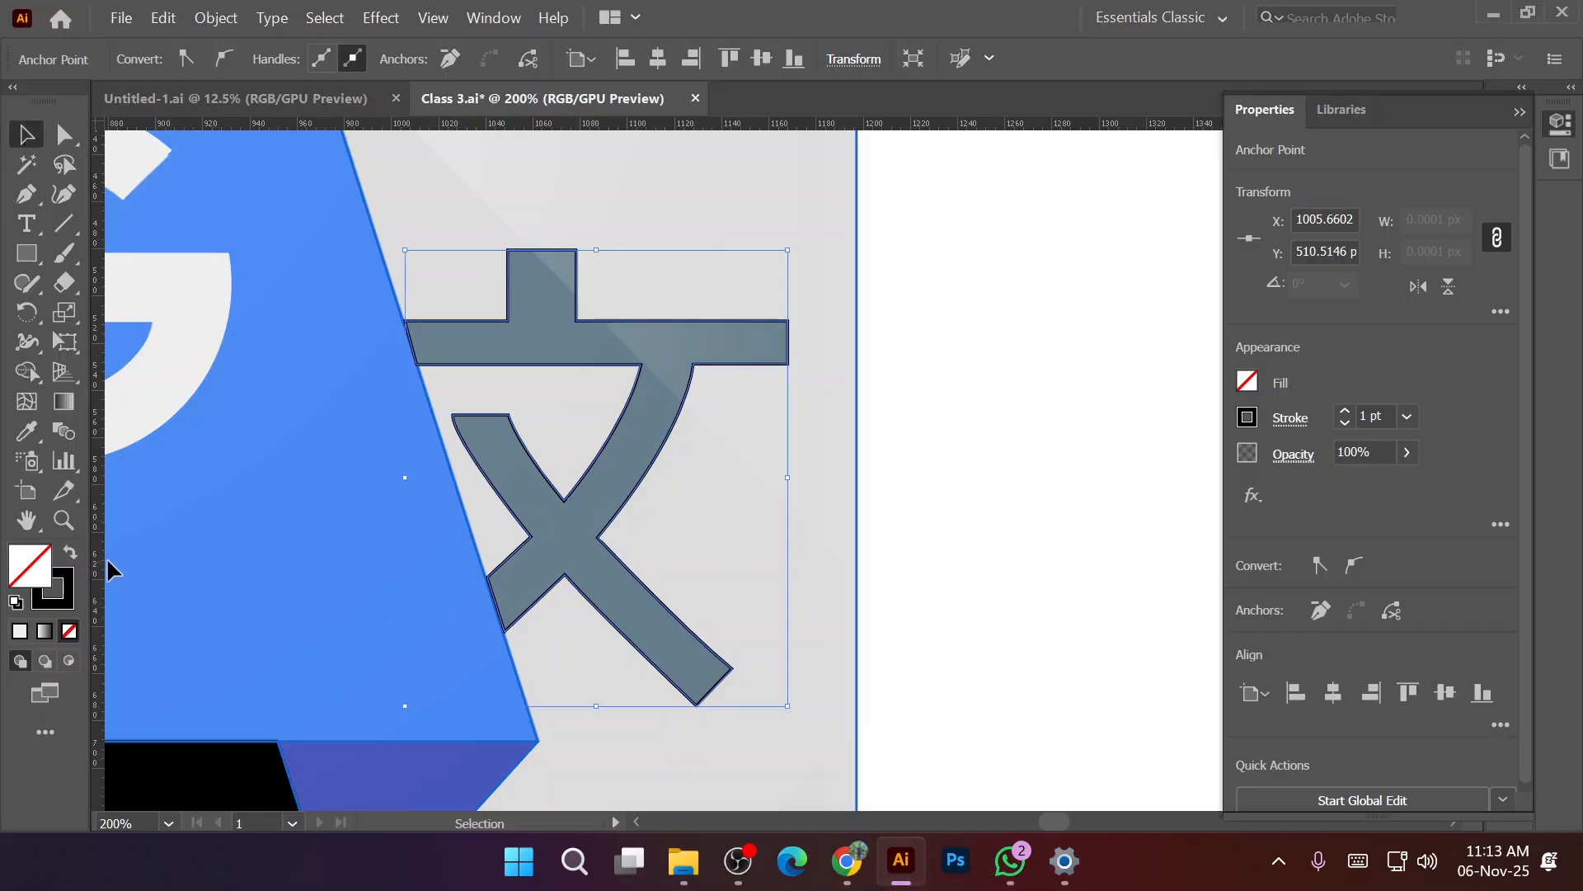
click(69, 554)
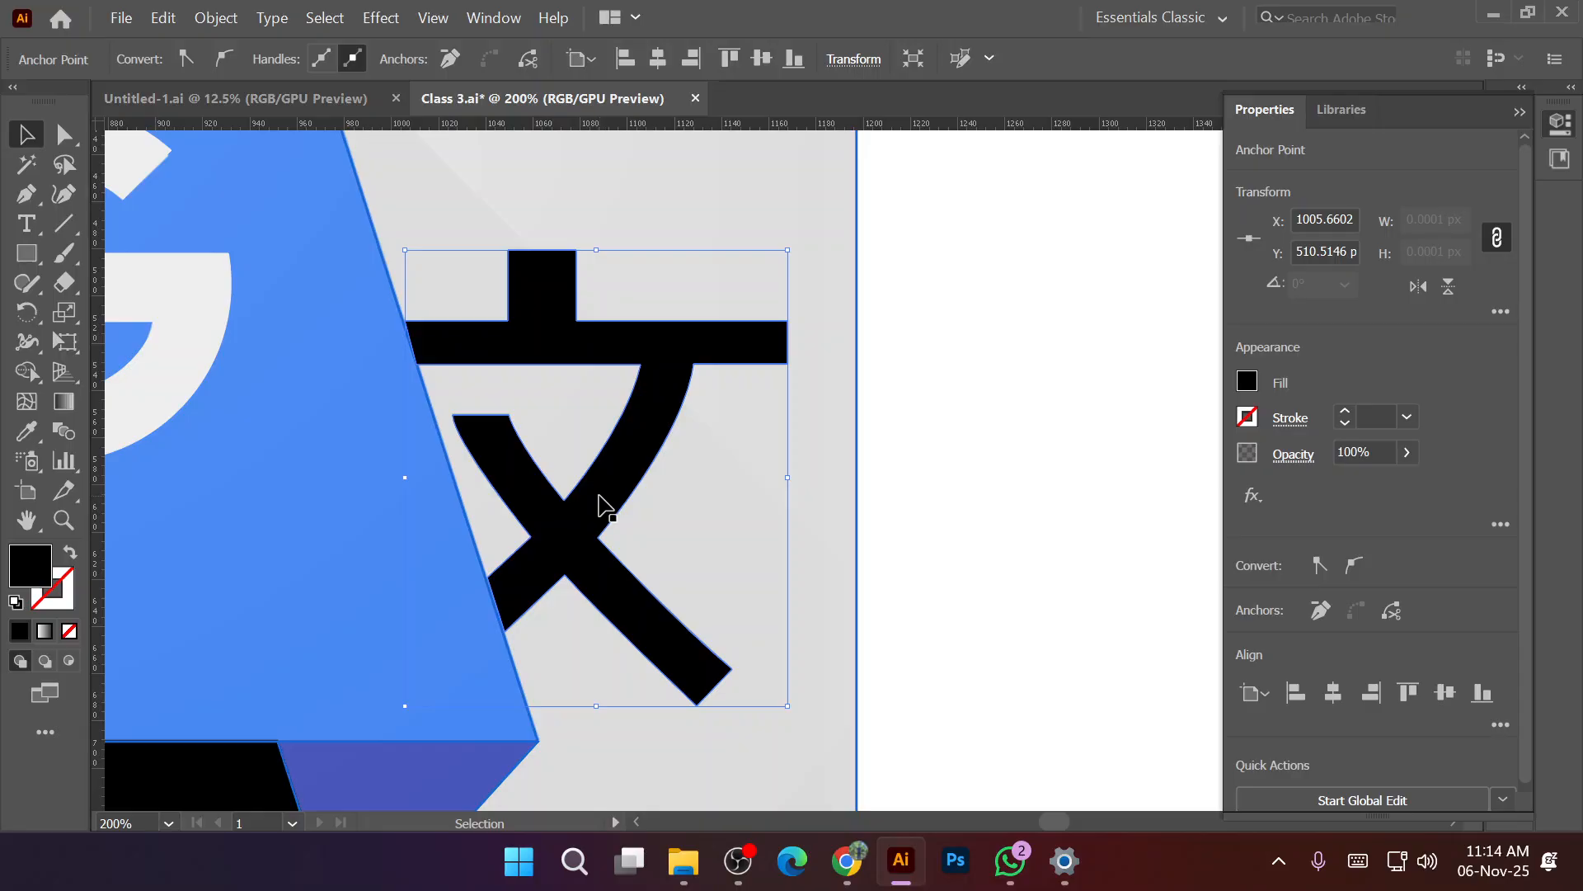
key(i)
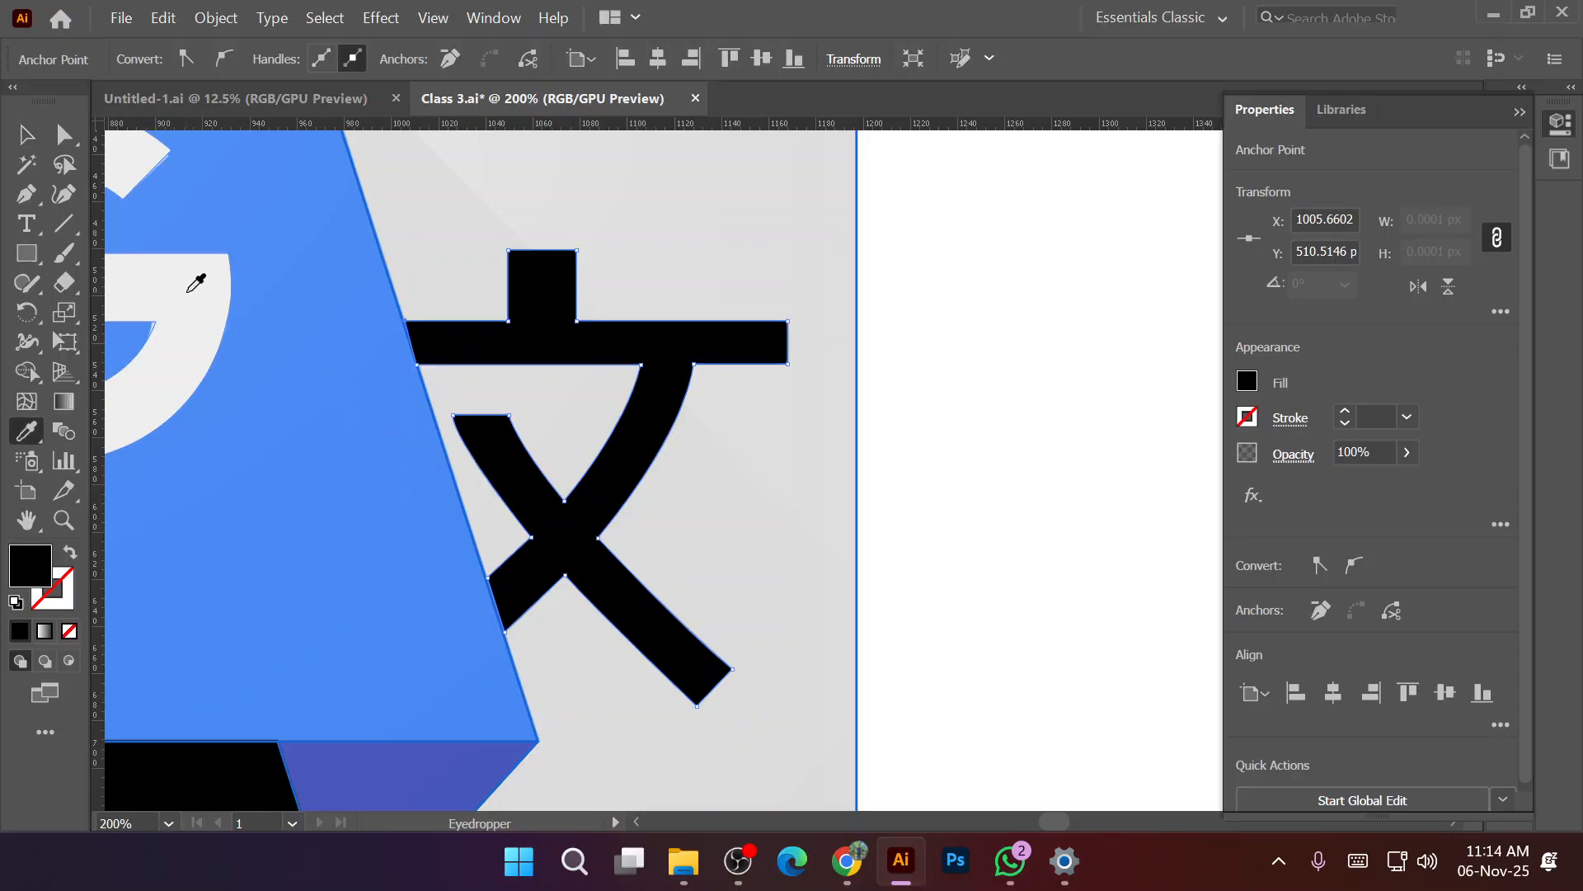
click(329, 407)
click(208, 285)
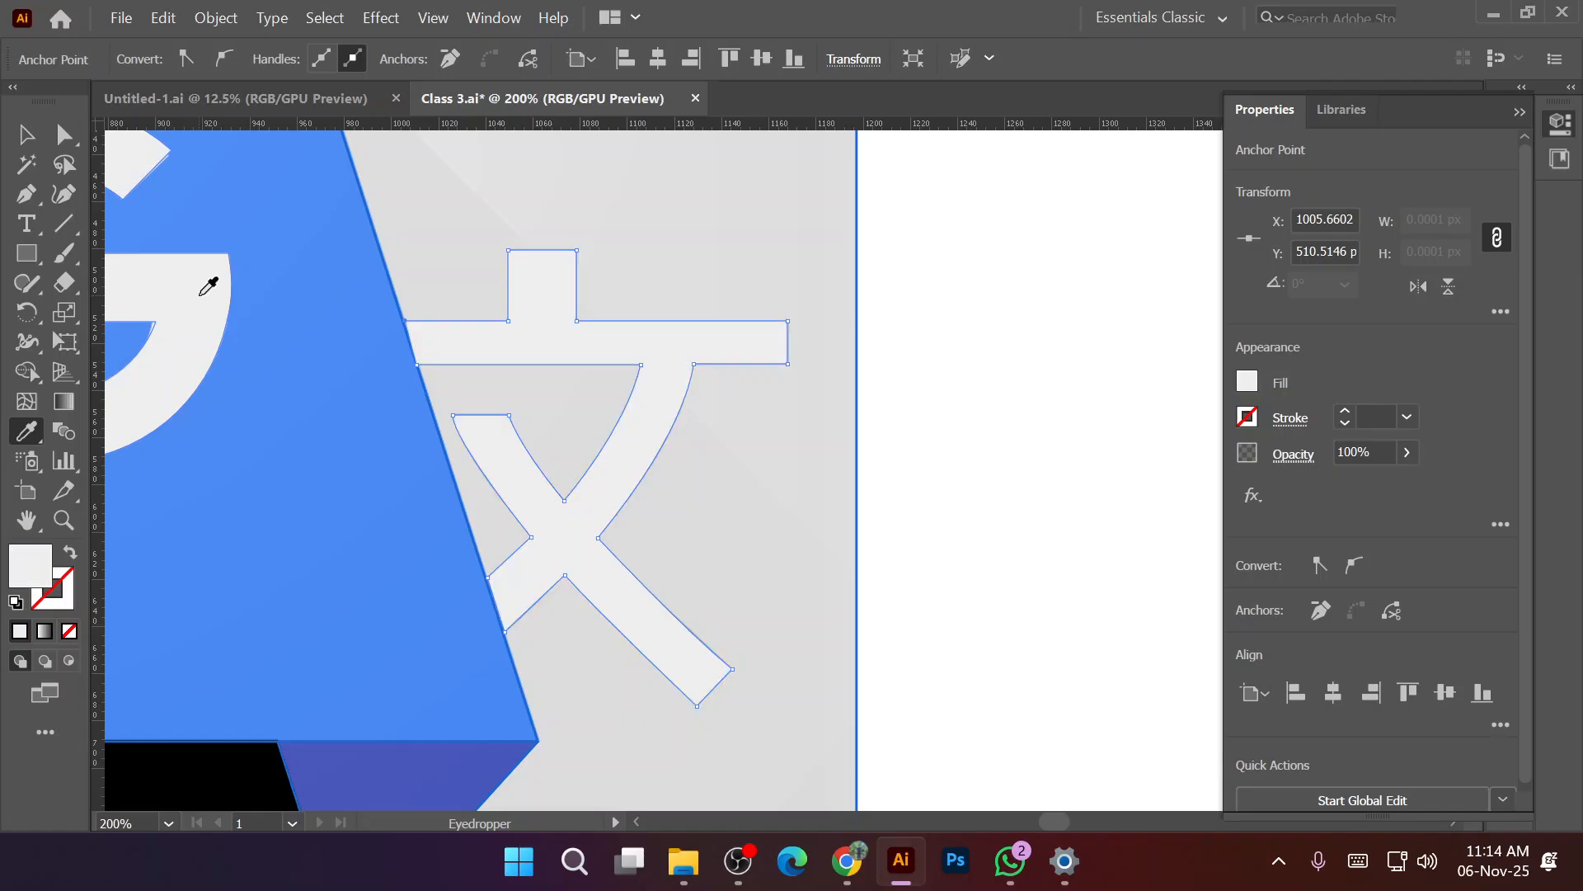
Shift the light grey Chinese character 10 px to the right to uncover the reference character beneath it.
click(31, 142)
click(965, 489)
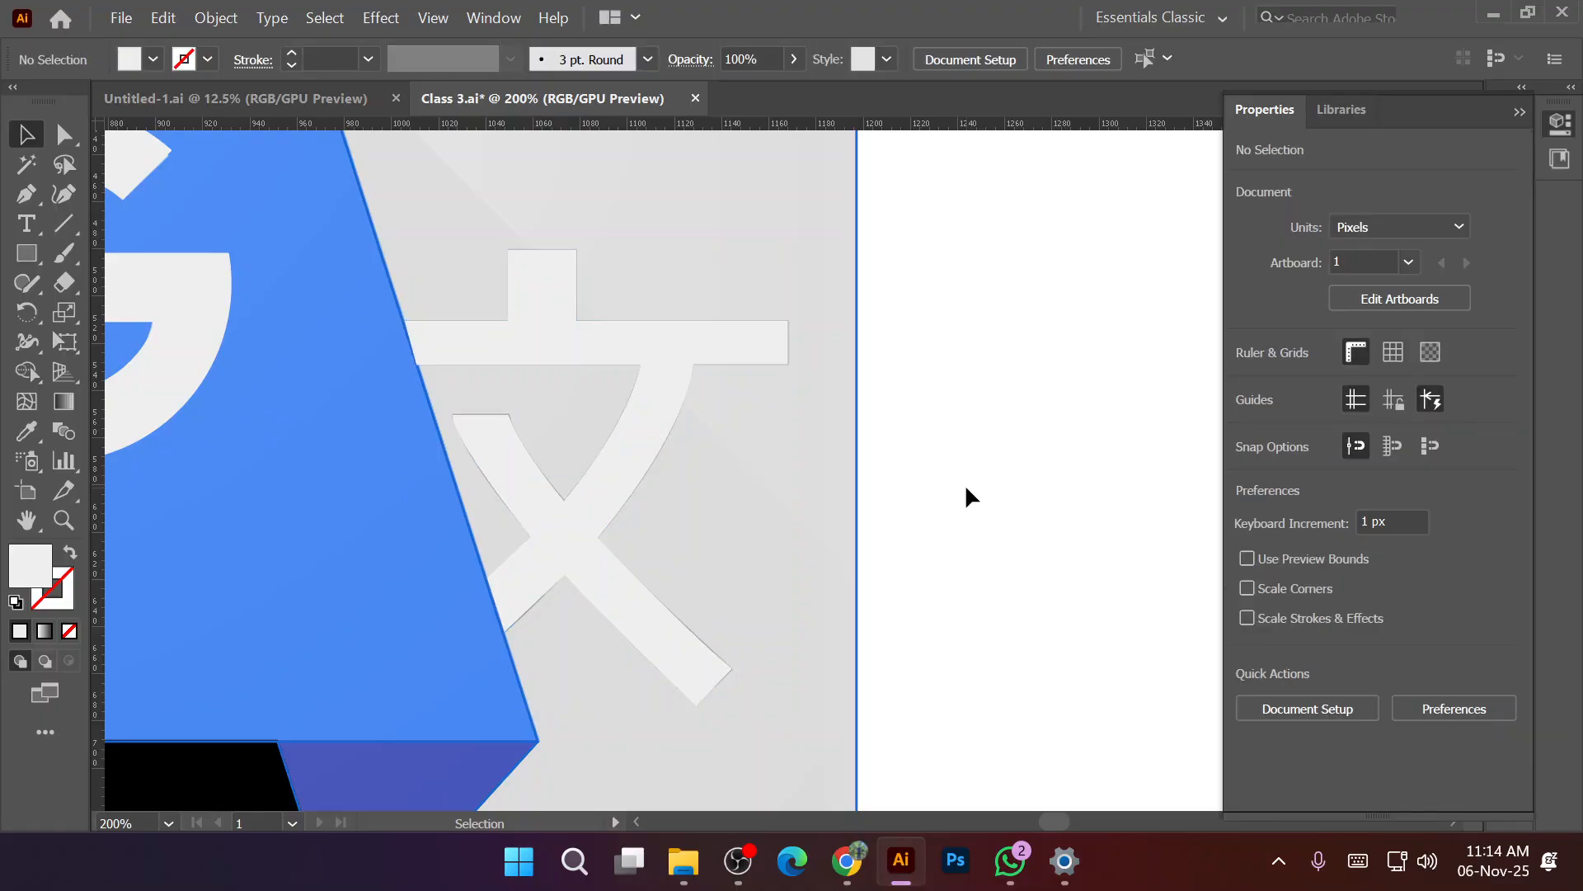
alt+scroll(965, 484, down, 5)
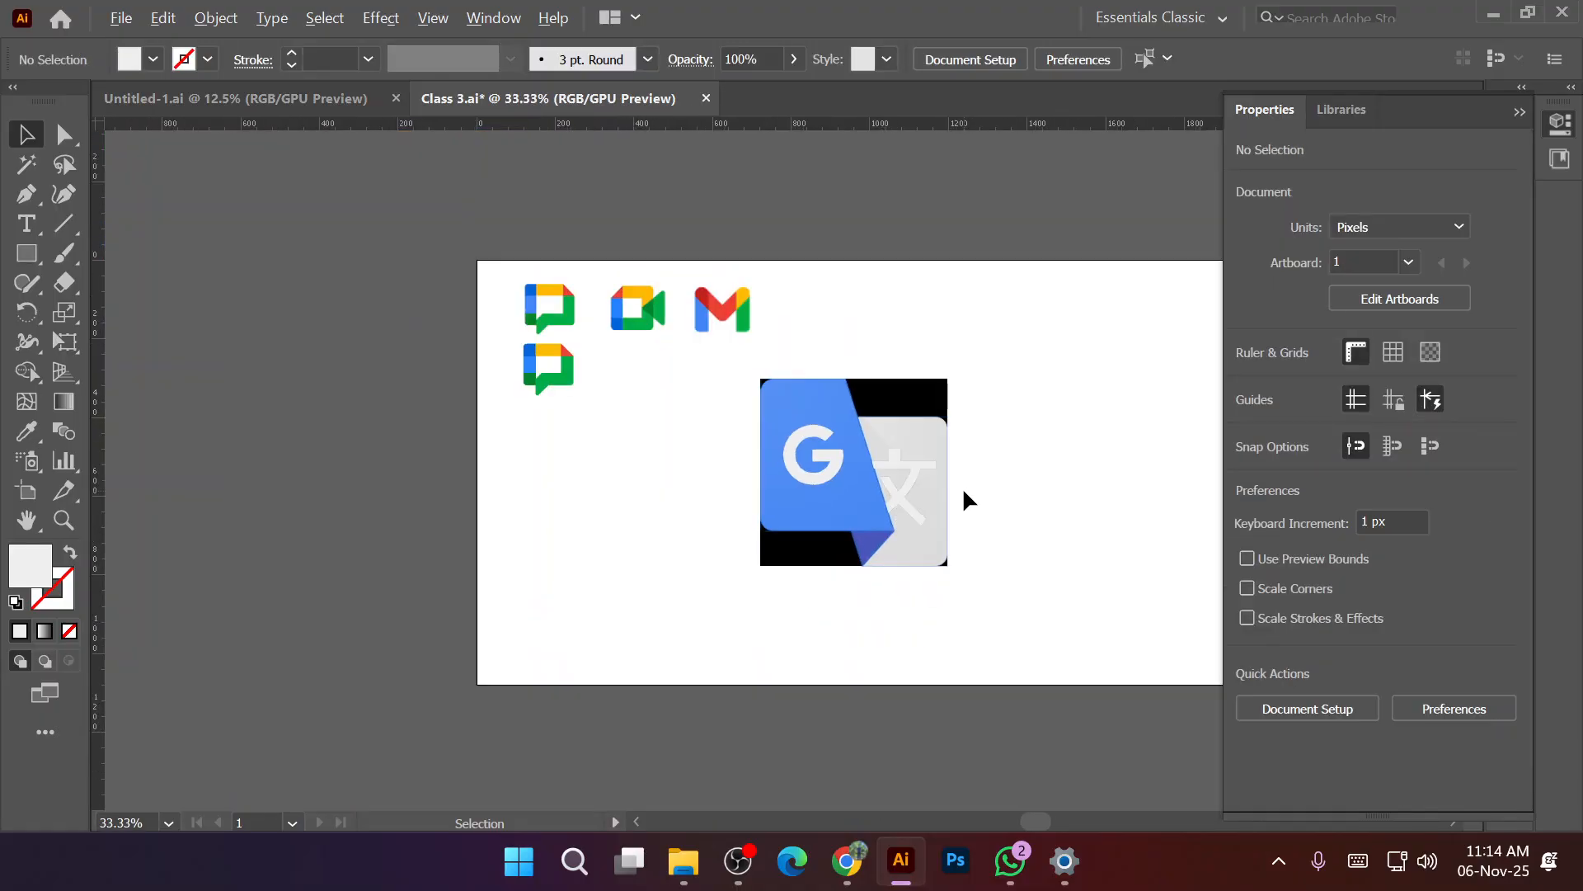
alt+scroll(963, 491, up, 2)
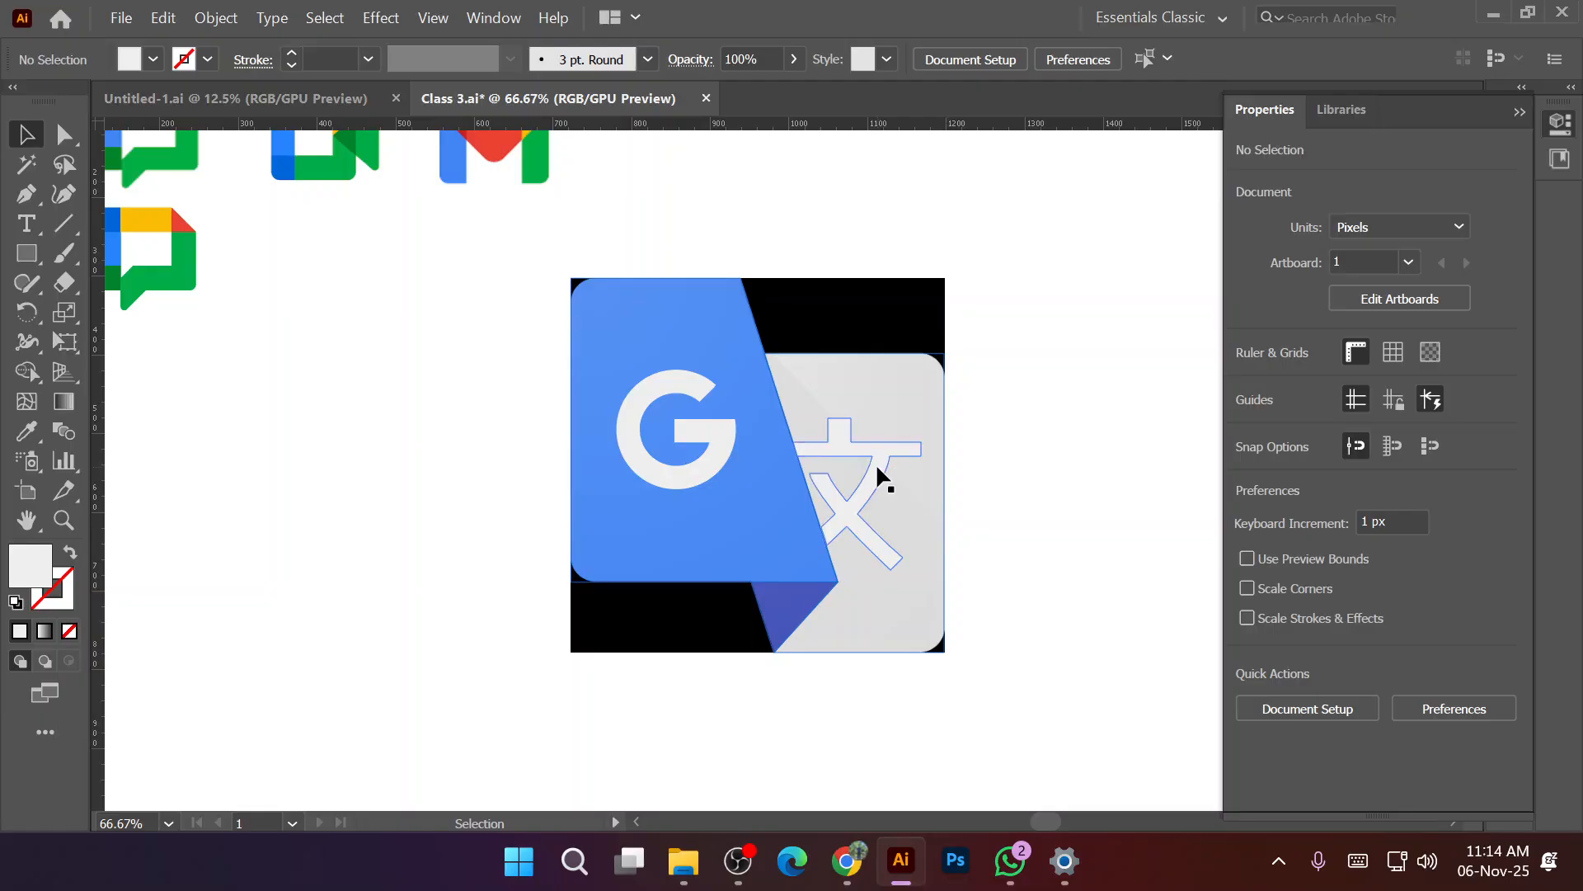
click(876, 462)
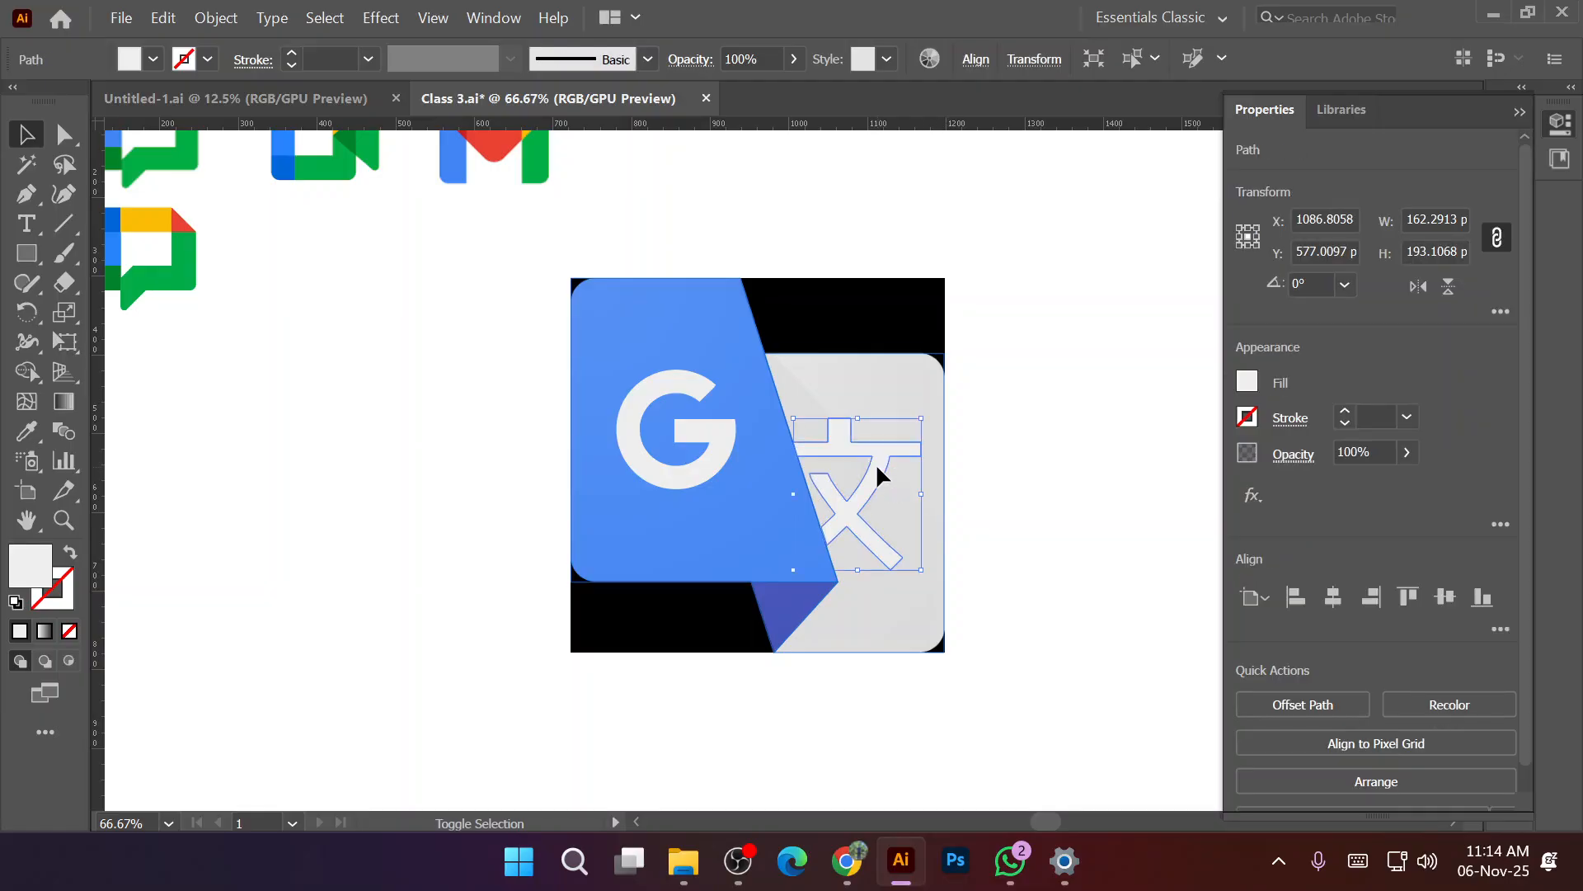
key(shift+Right)
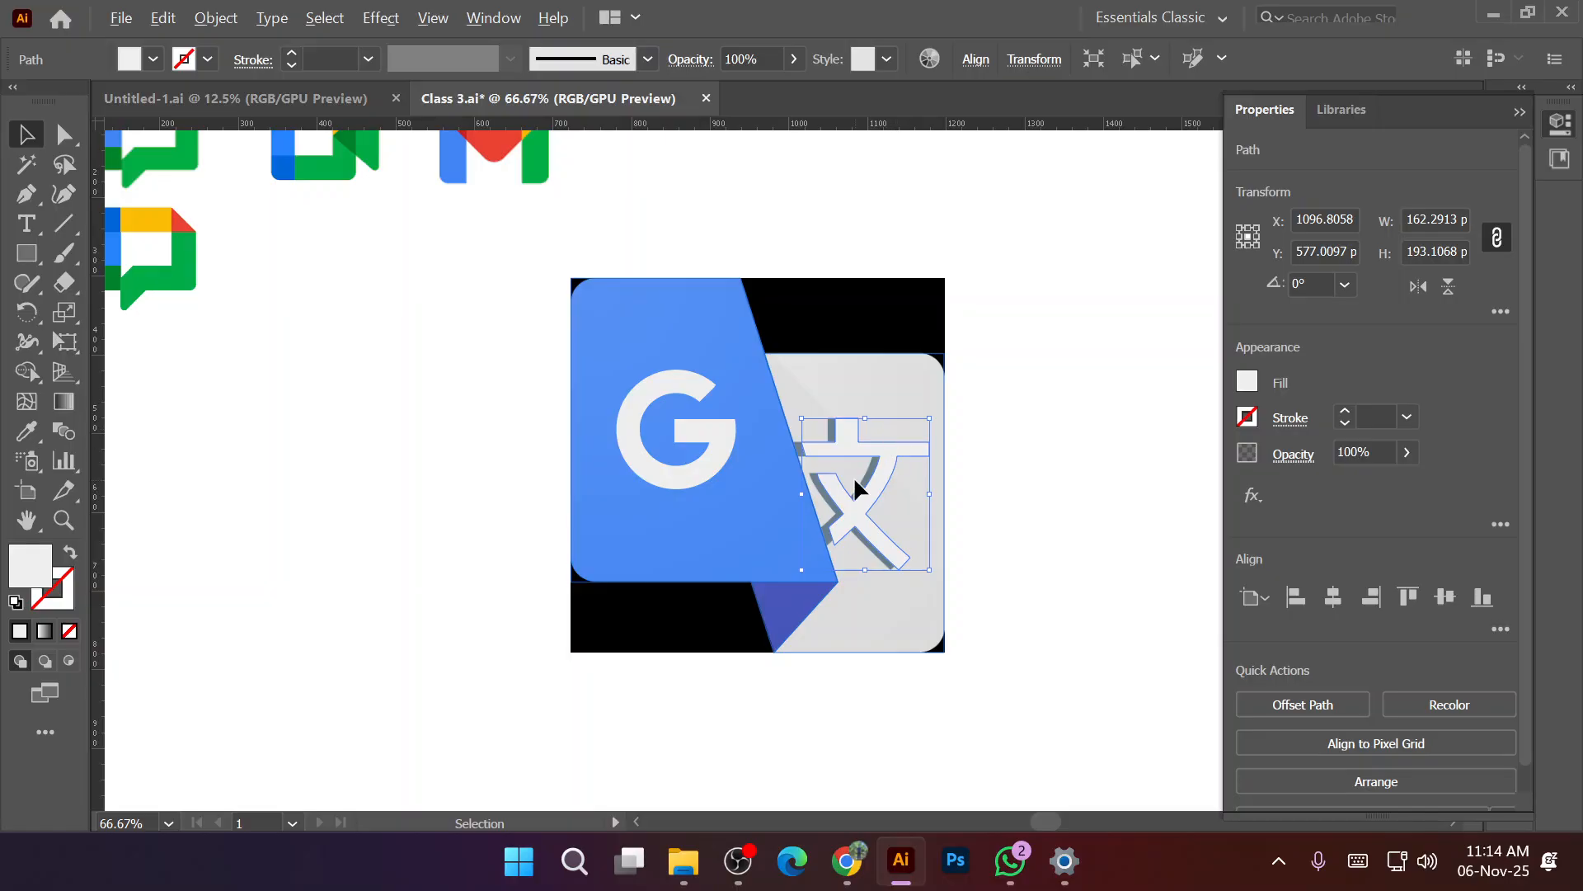
Fill the character with the slate grey sampled from the reference, and move it 10 px left, back over the reference.
alt+scroll(853, 476, up, 3)
key(i)
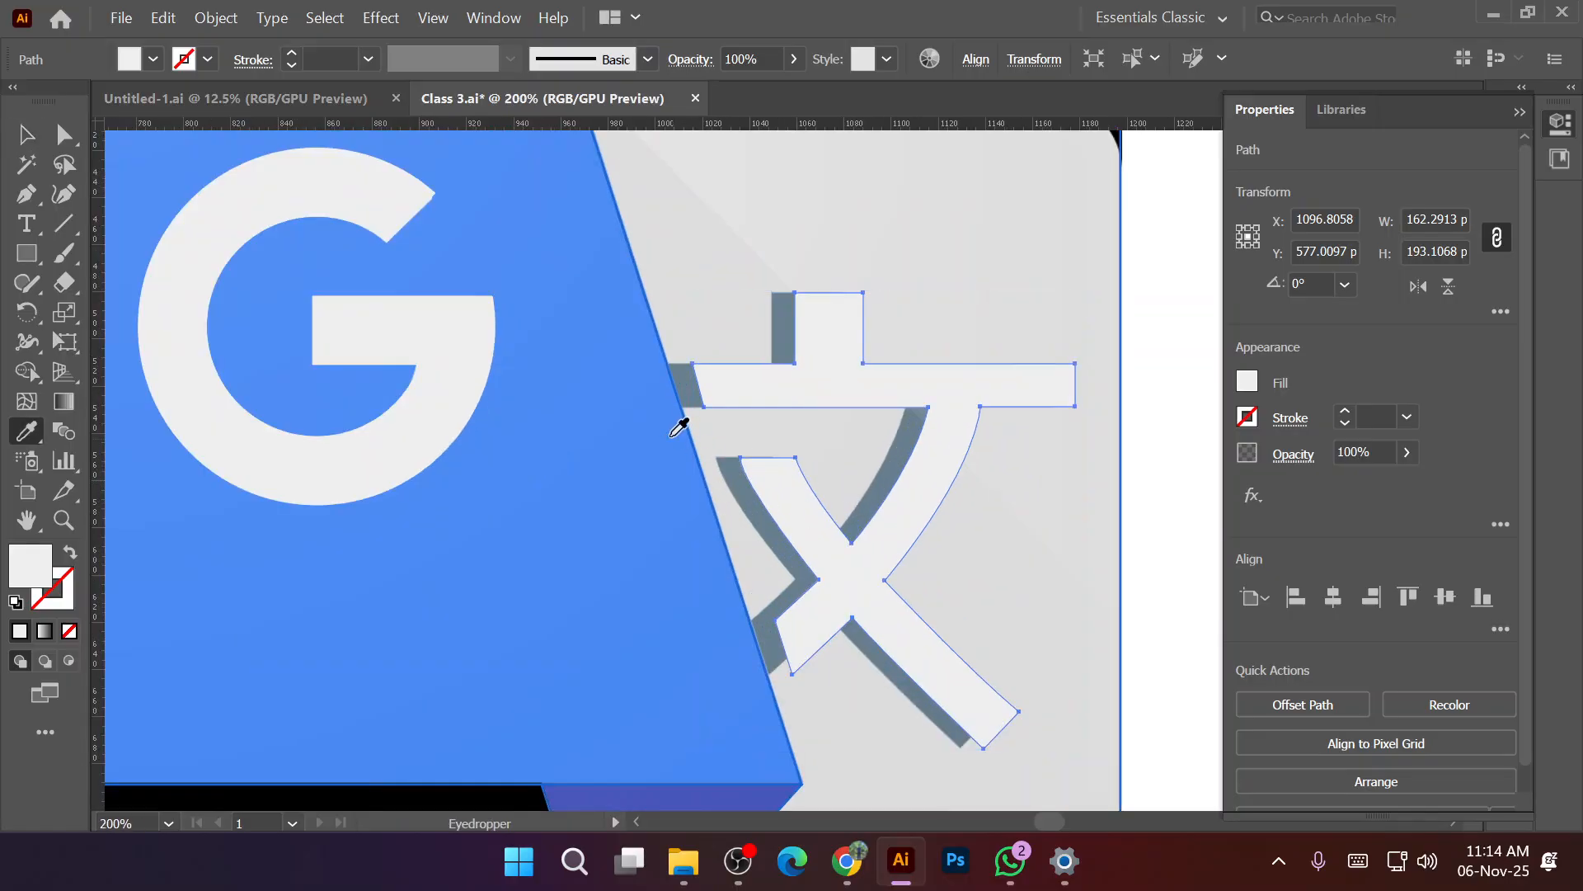
click(691, 383)
click(46, 136)
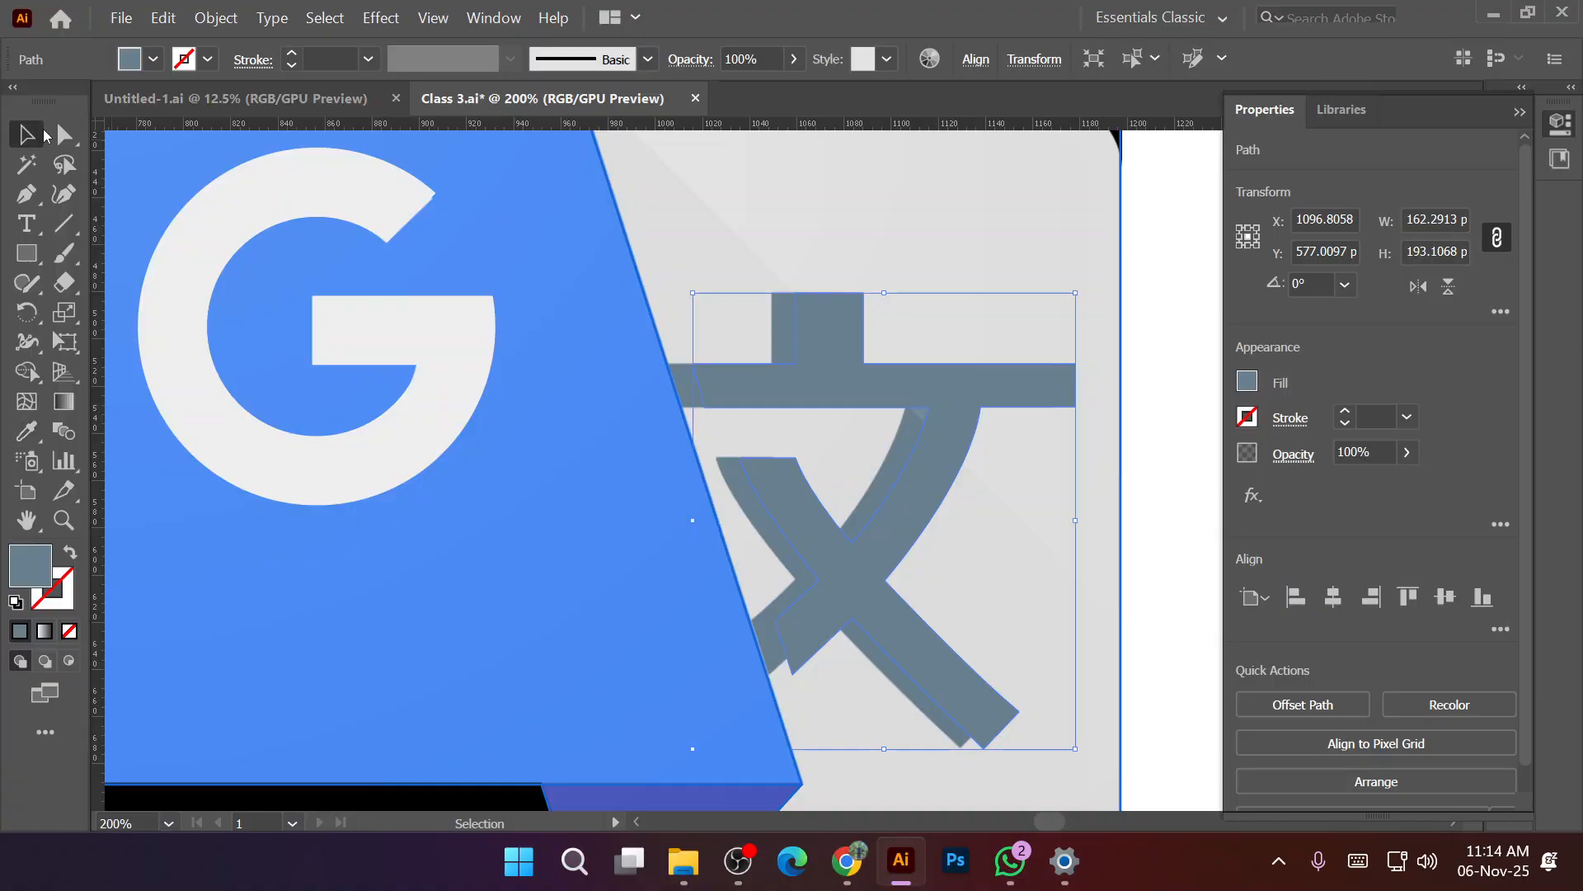
key(shift+Left)
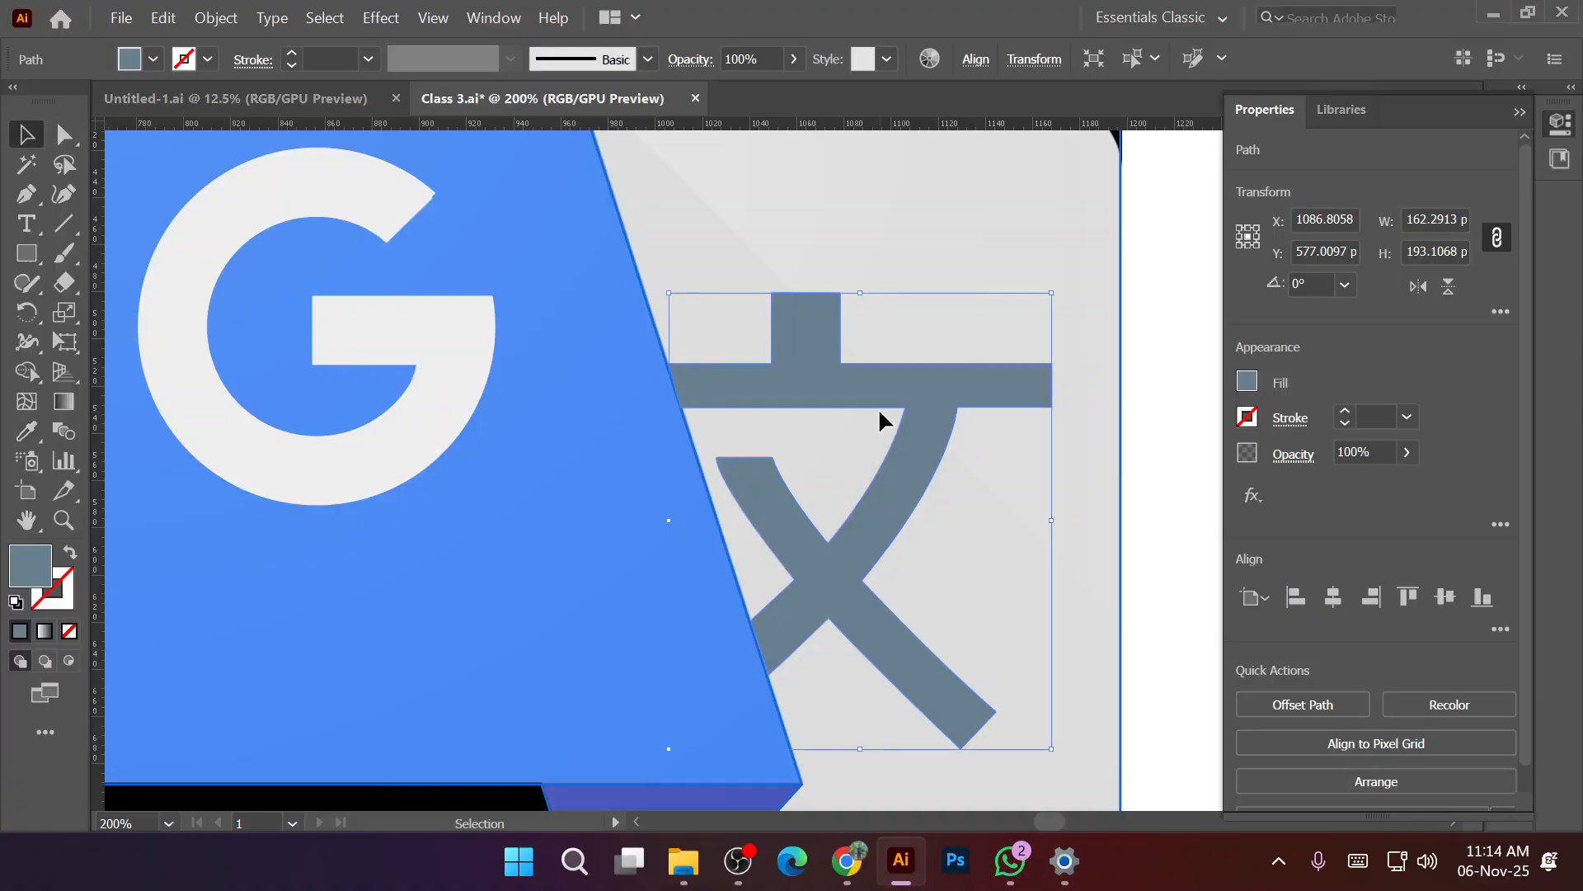
Inspect the traced outlines against the reference logo, especially along the diagonal edge of the blue panel.
scroll(902, 487, down, 2)
key(super)
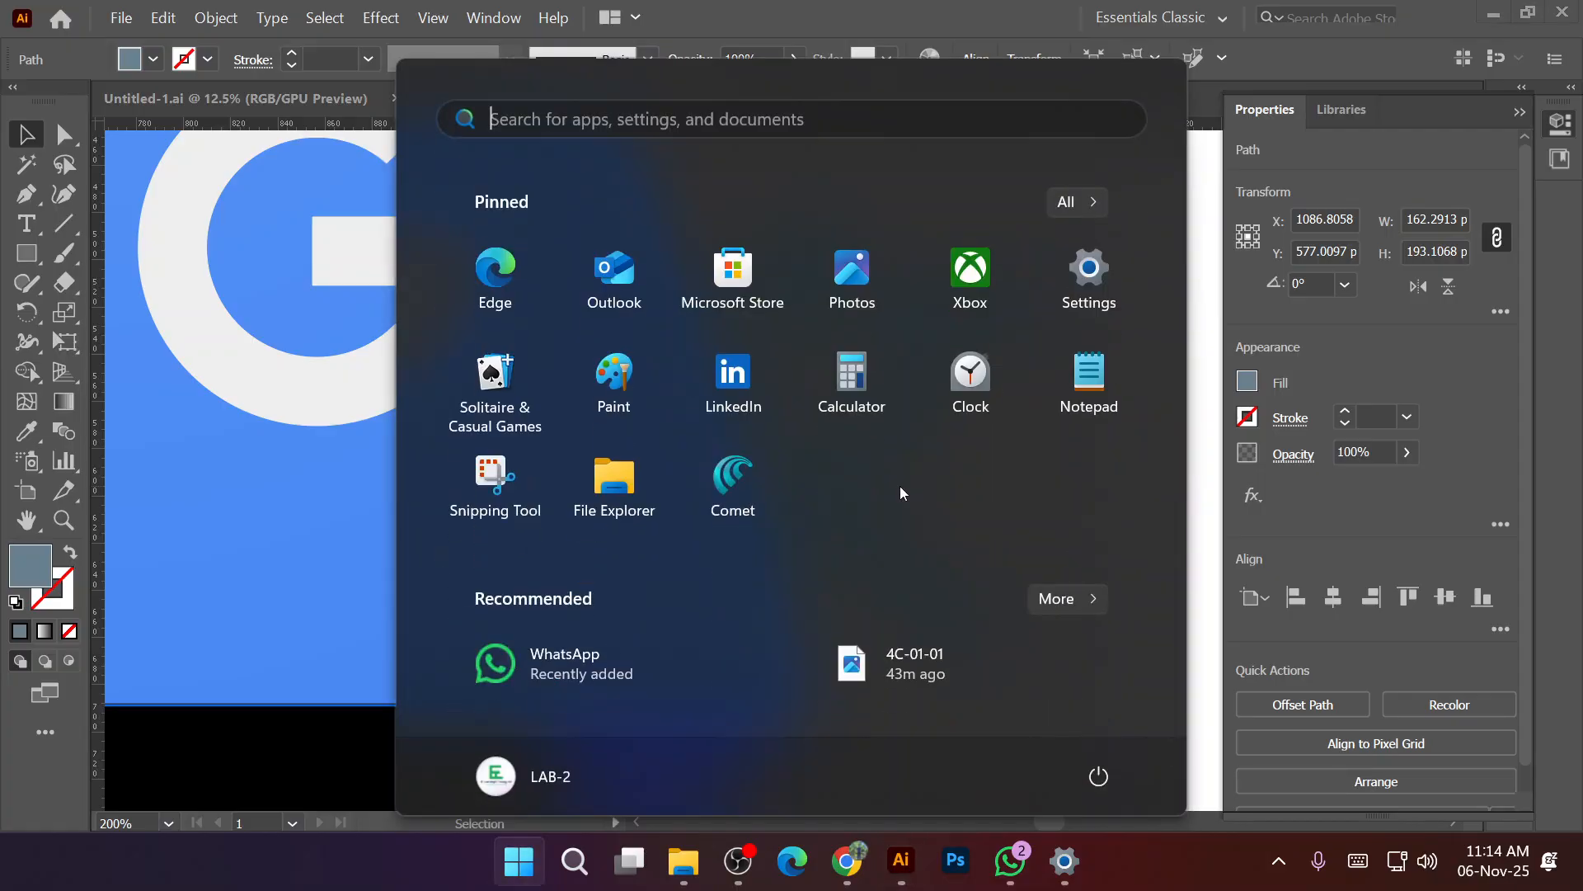
key(super)
key(ctrl+1)
click(1054, 495)
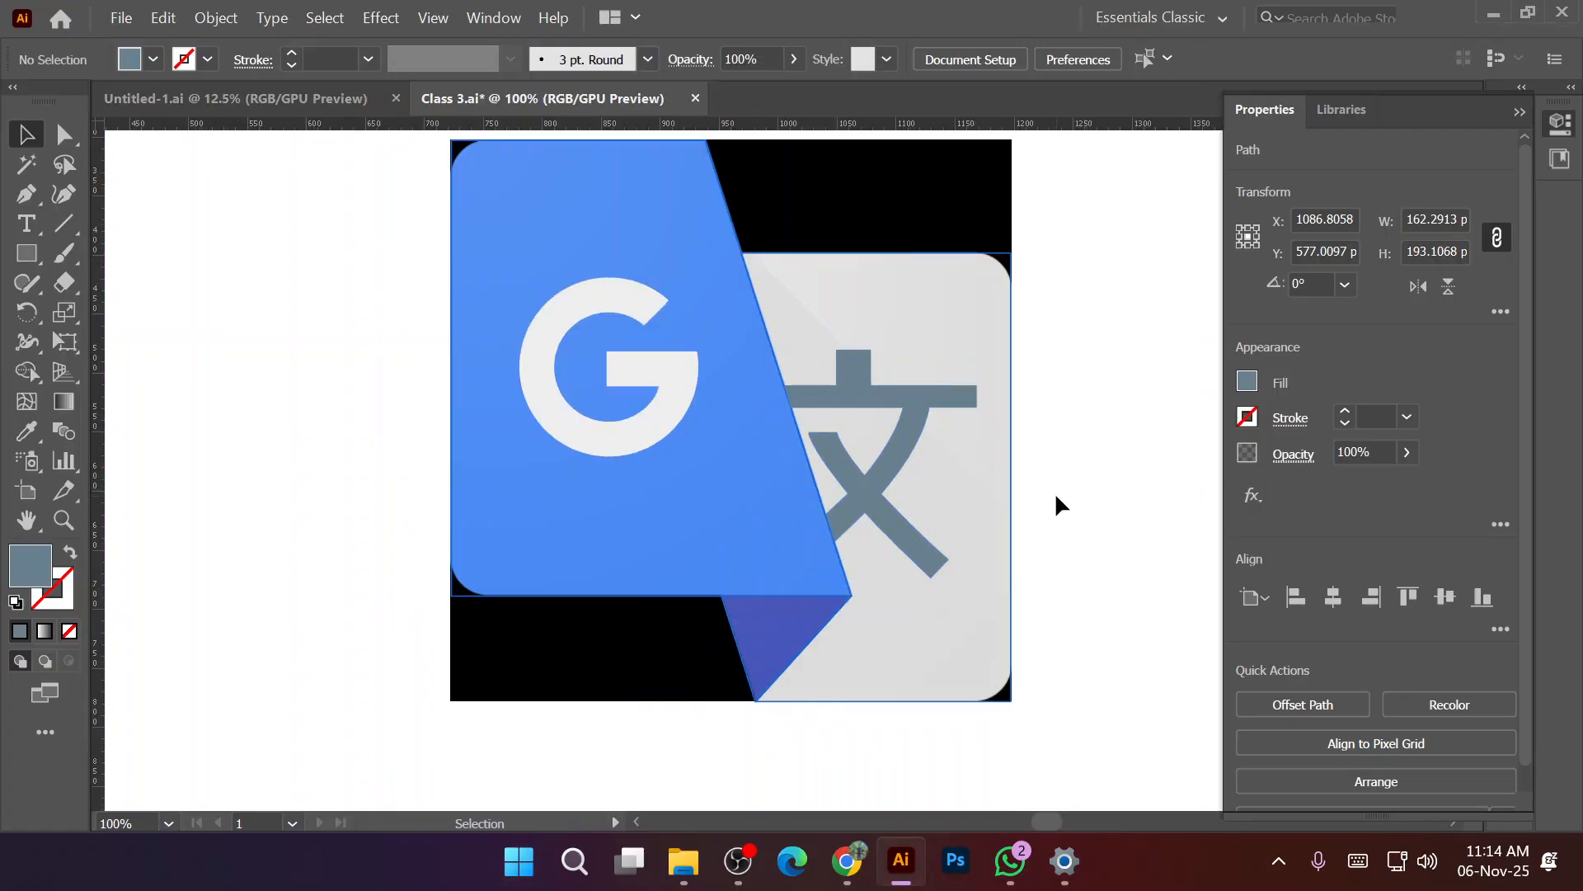
click(820, 497)
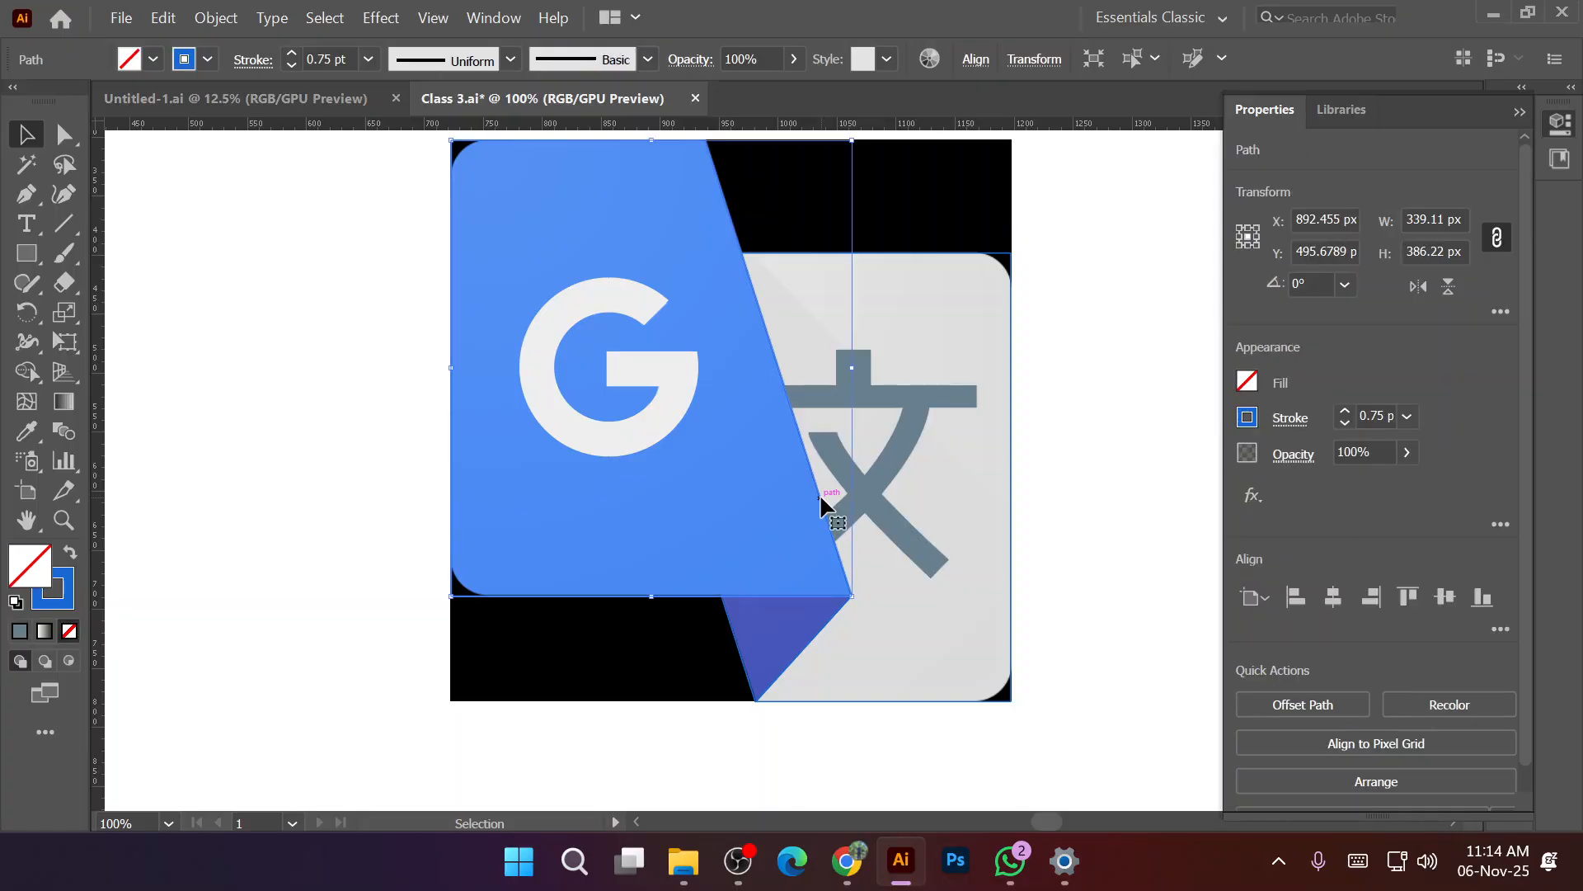
scroll(820, 497, up, 5)
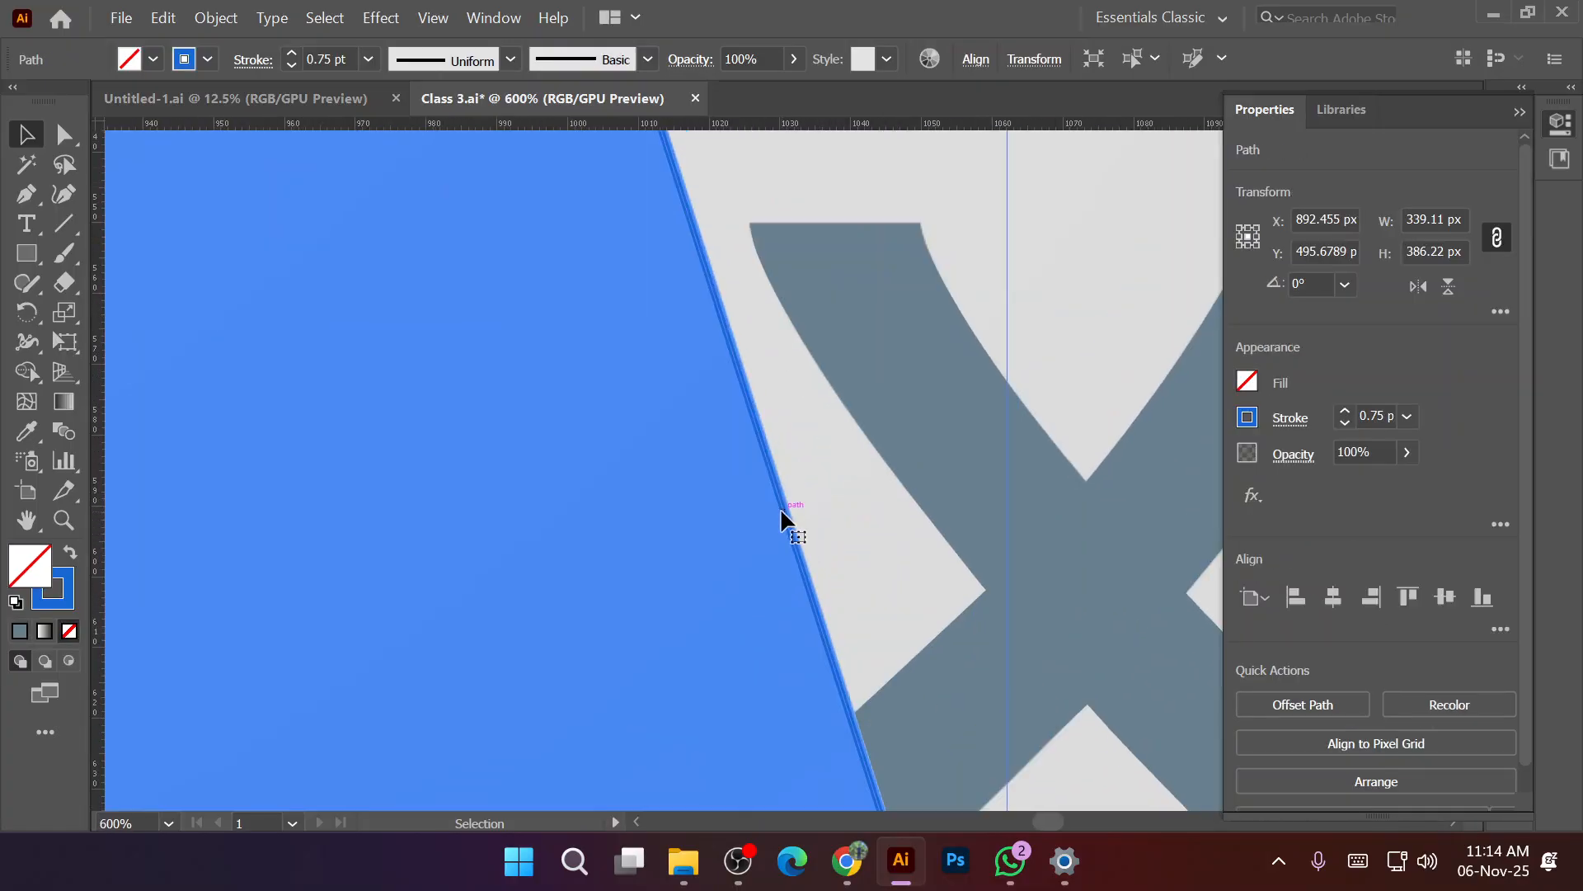
scroll(784, 518, down, 5)
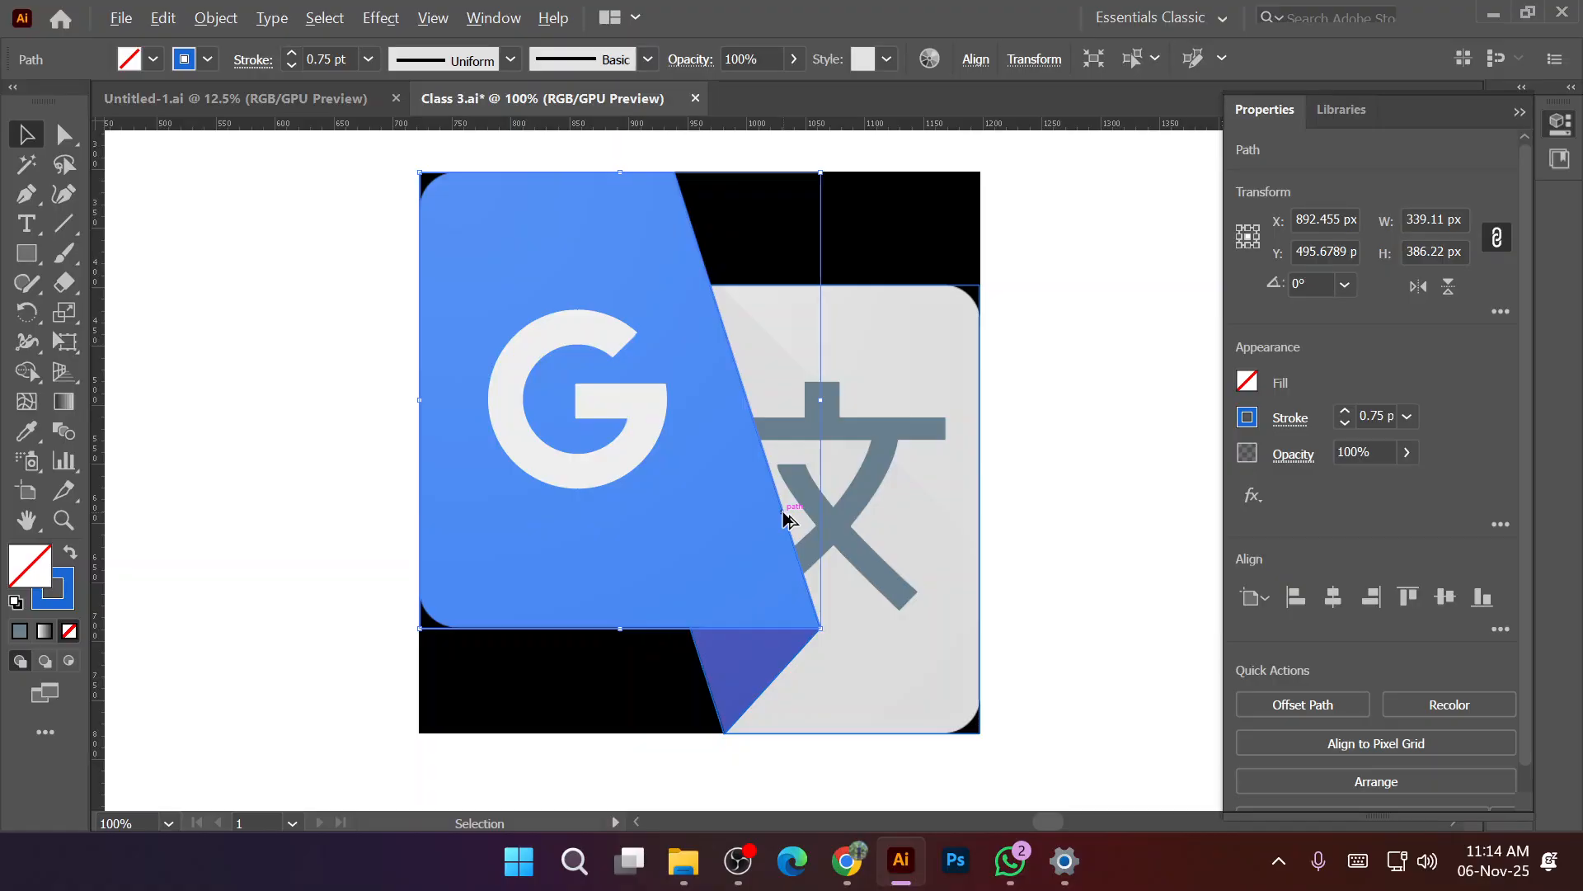
click(1092, 455)
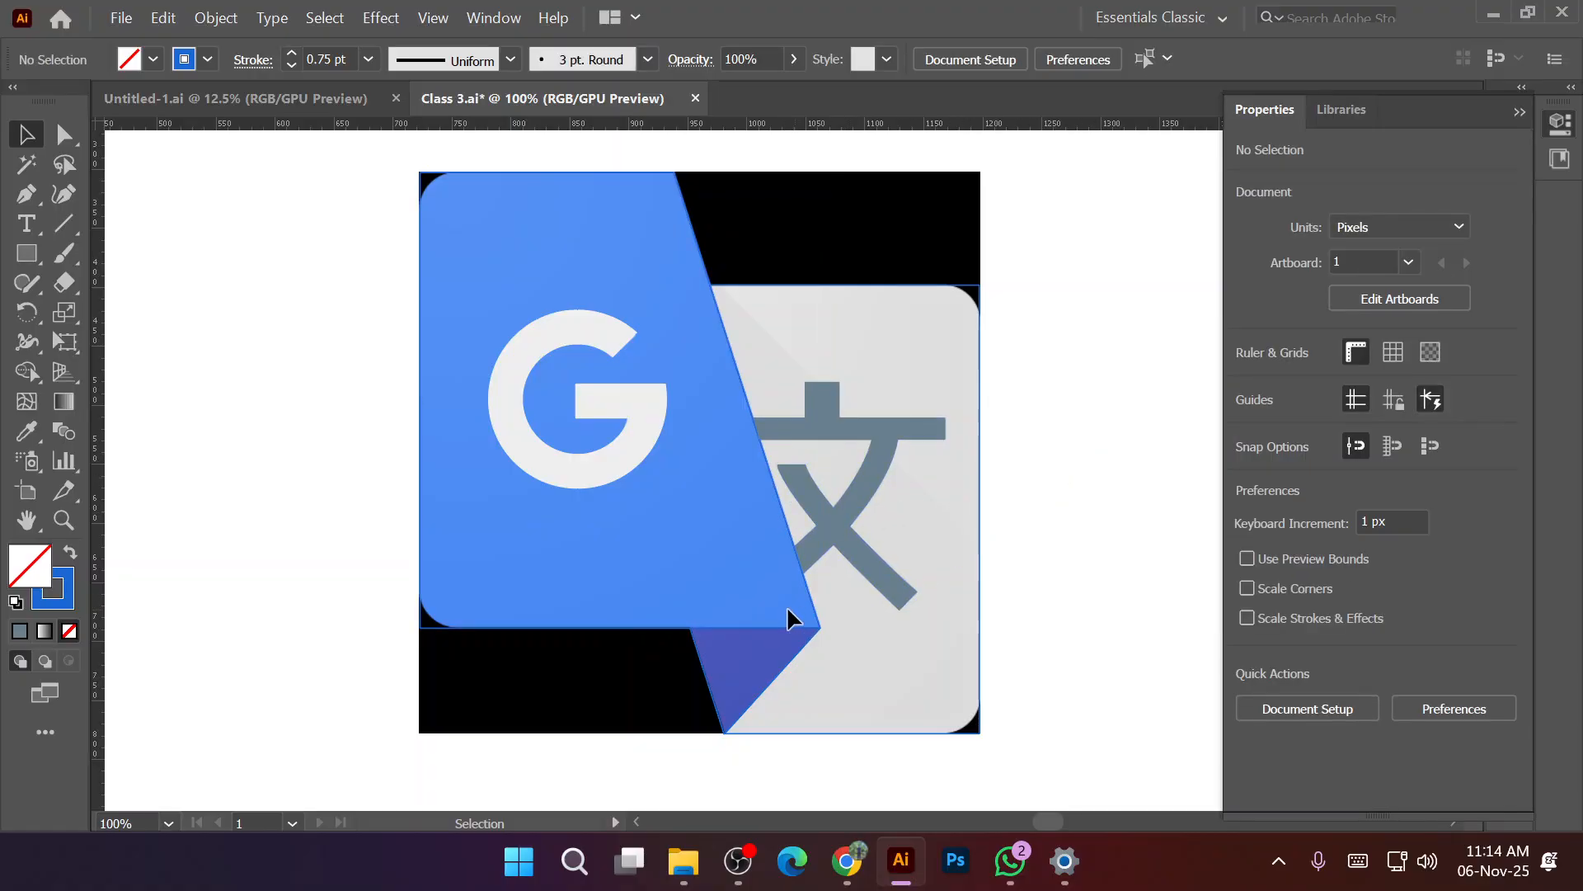
Select all the traced logo paths and move them horizontally about 601 px, placing them beside the reference image.
drag(302, 208, 1153, 728)
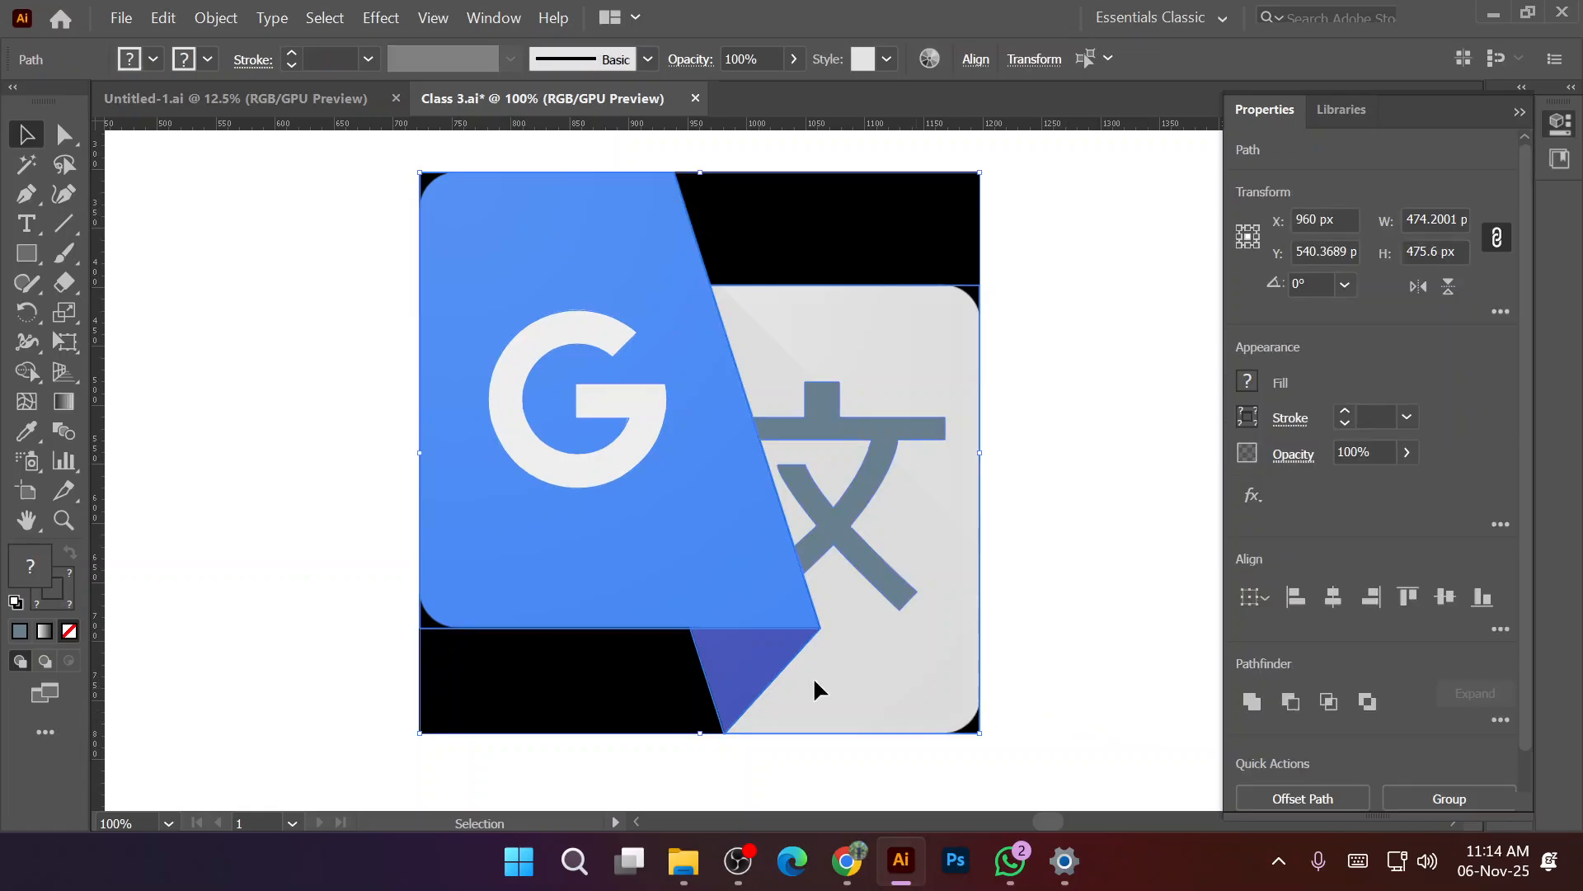
scroll(683, 631, down, 3)
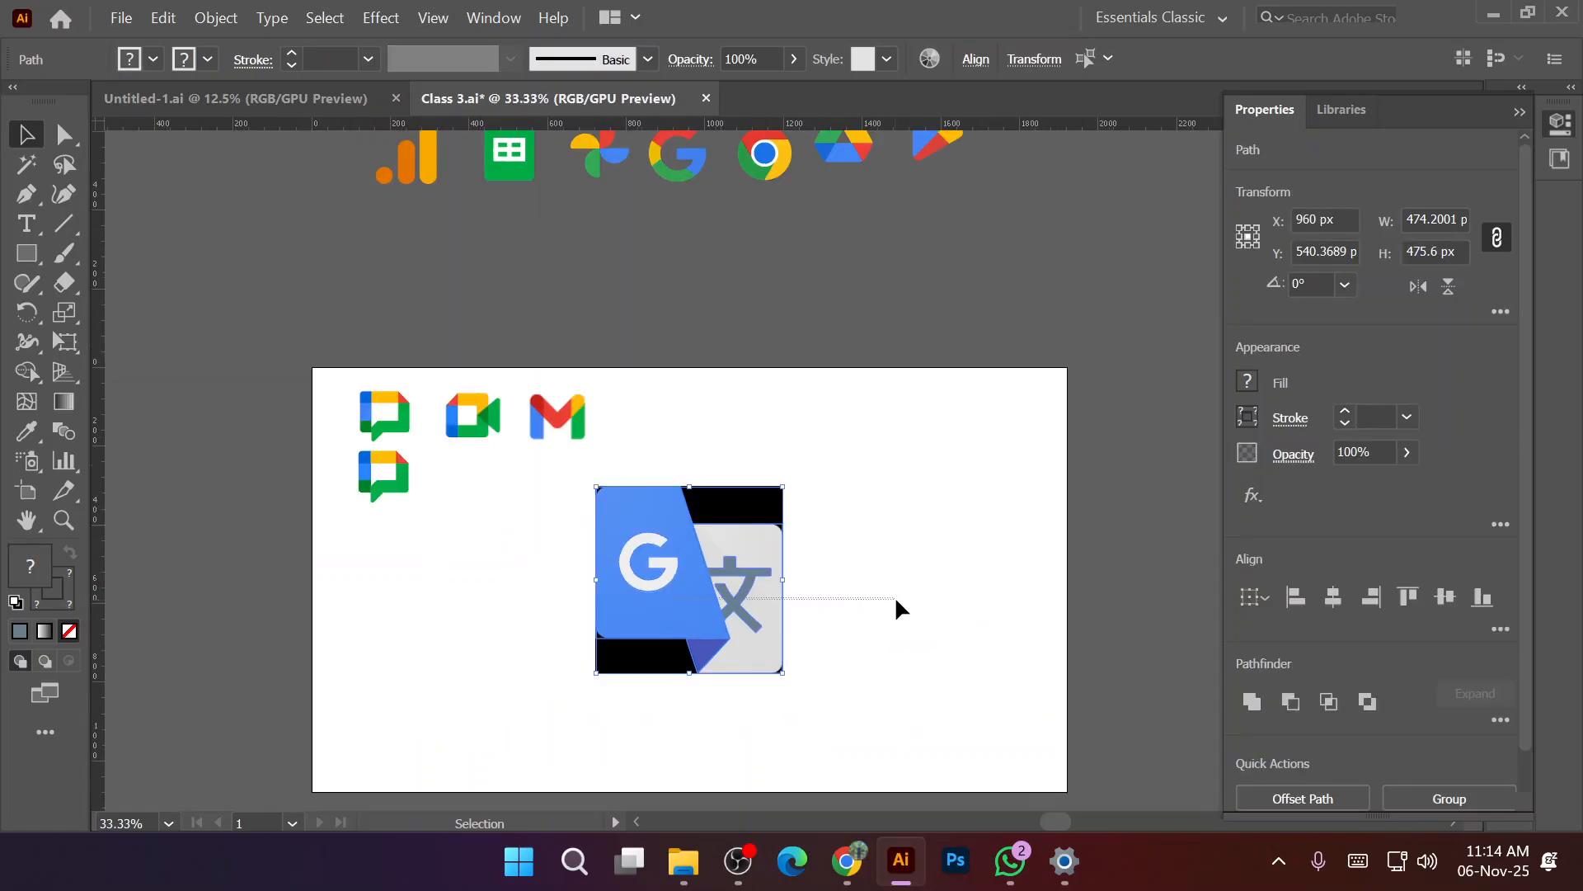
drag(561, 487, 948, 742)
drag(710, 571, 947, 572)
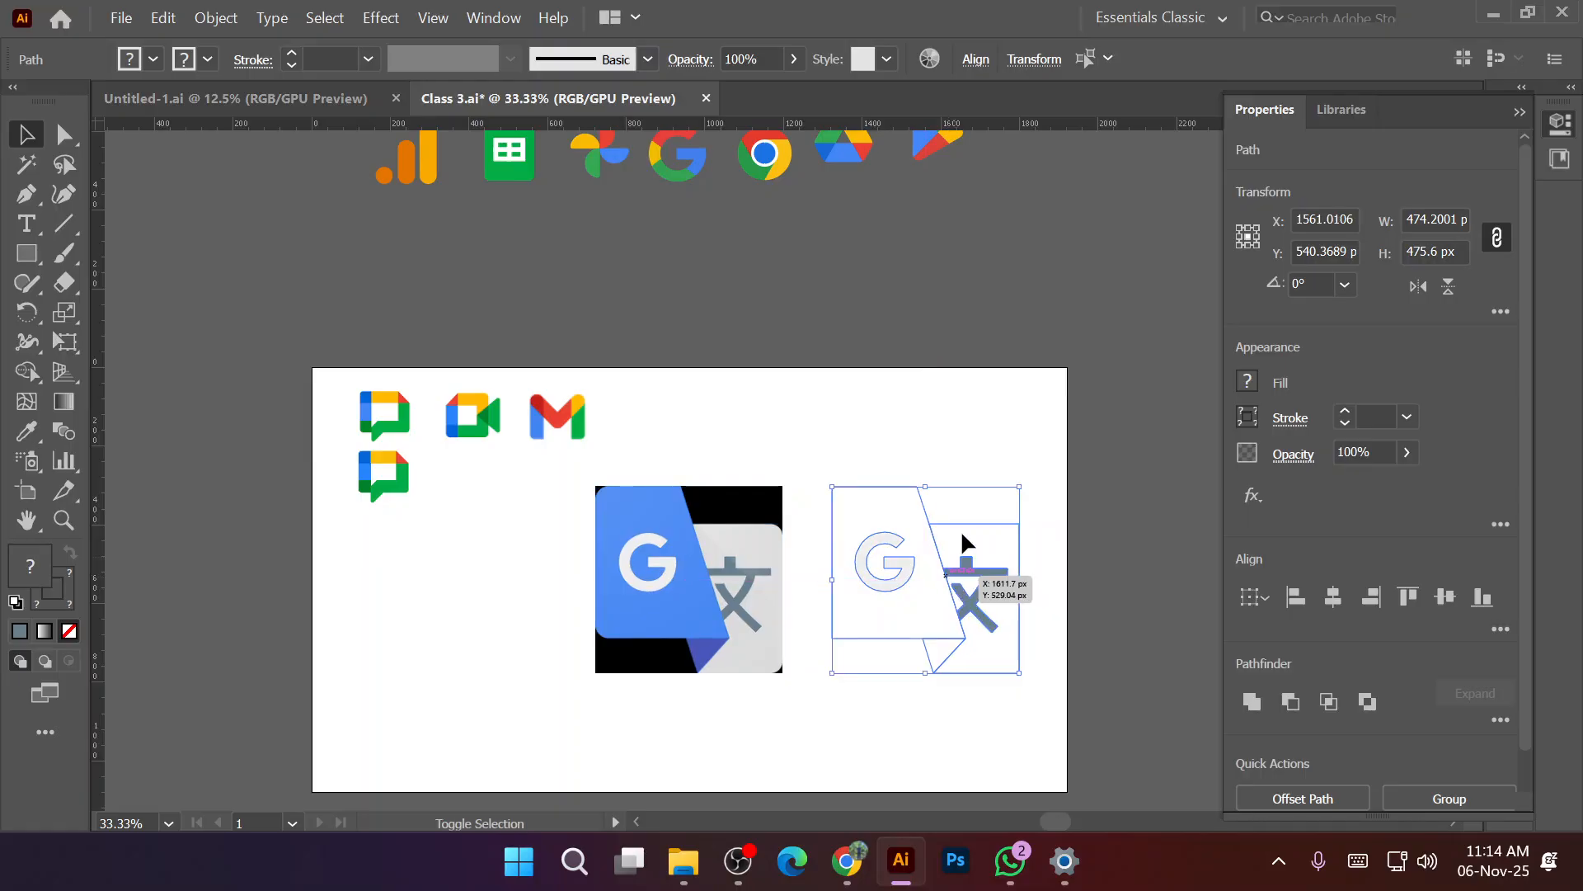
click(947, 420)
Fill the traced front panel behind the G with the blue sampled from the reference logo.
scroll(1031, 635, up, 1)
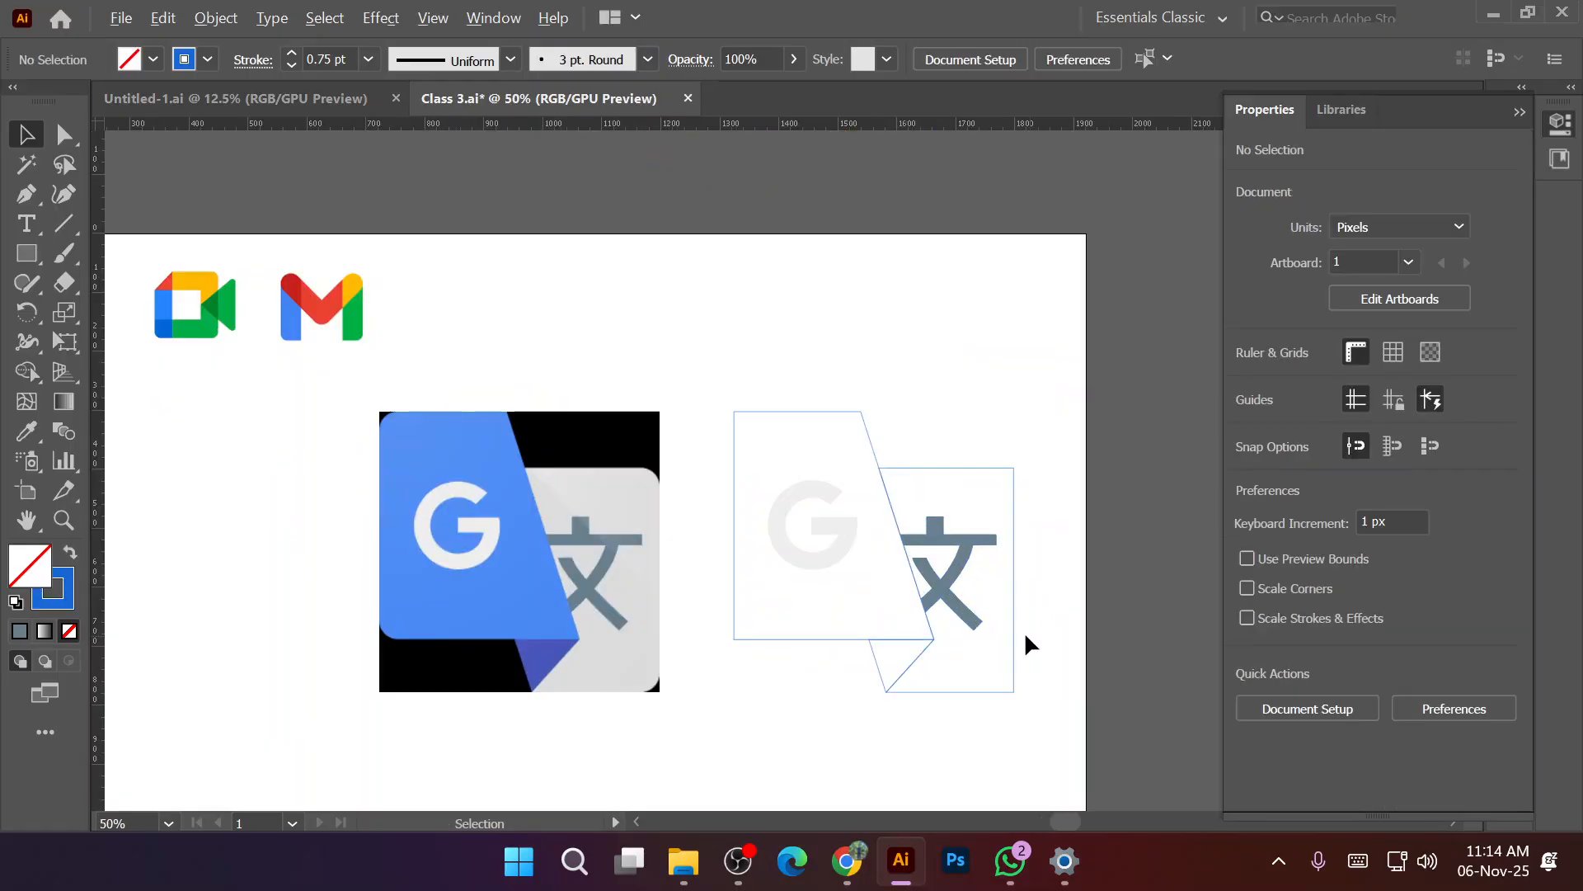
click(793, 410)
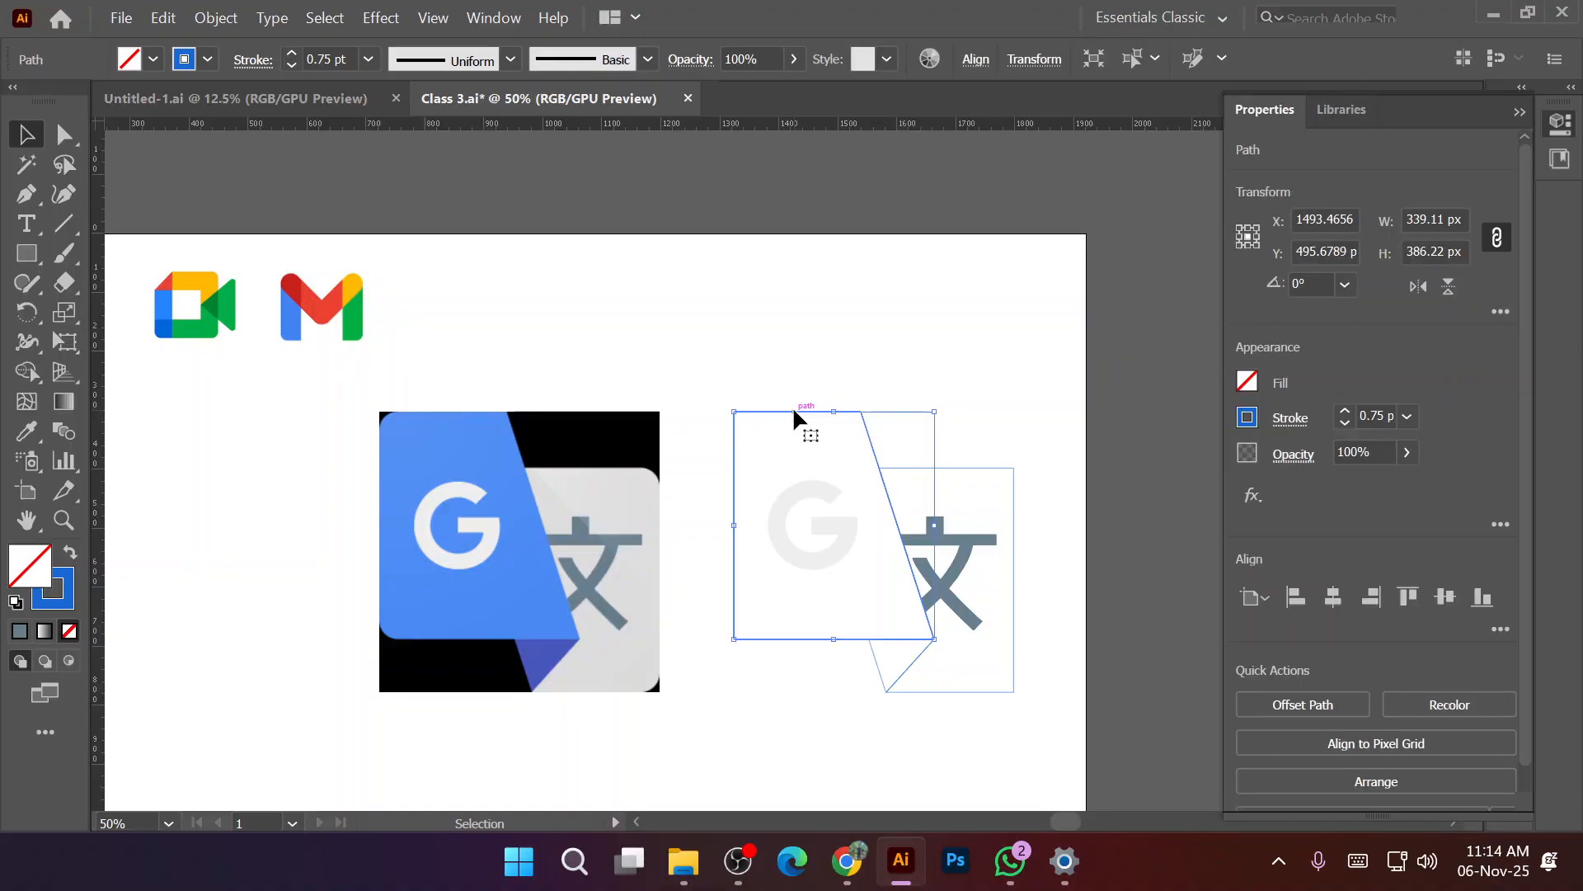
key(i)
click(477, 425)
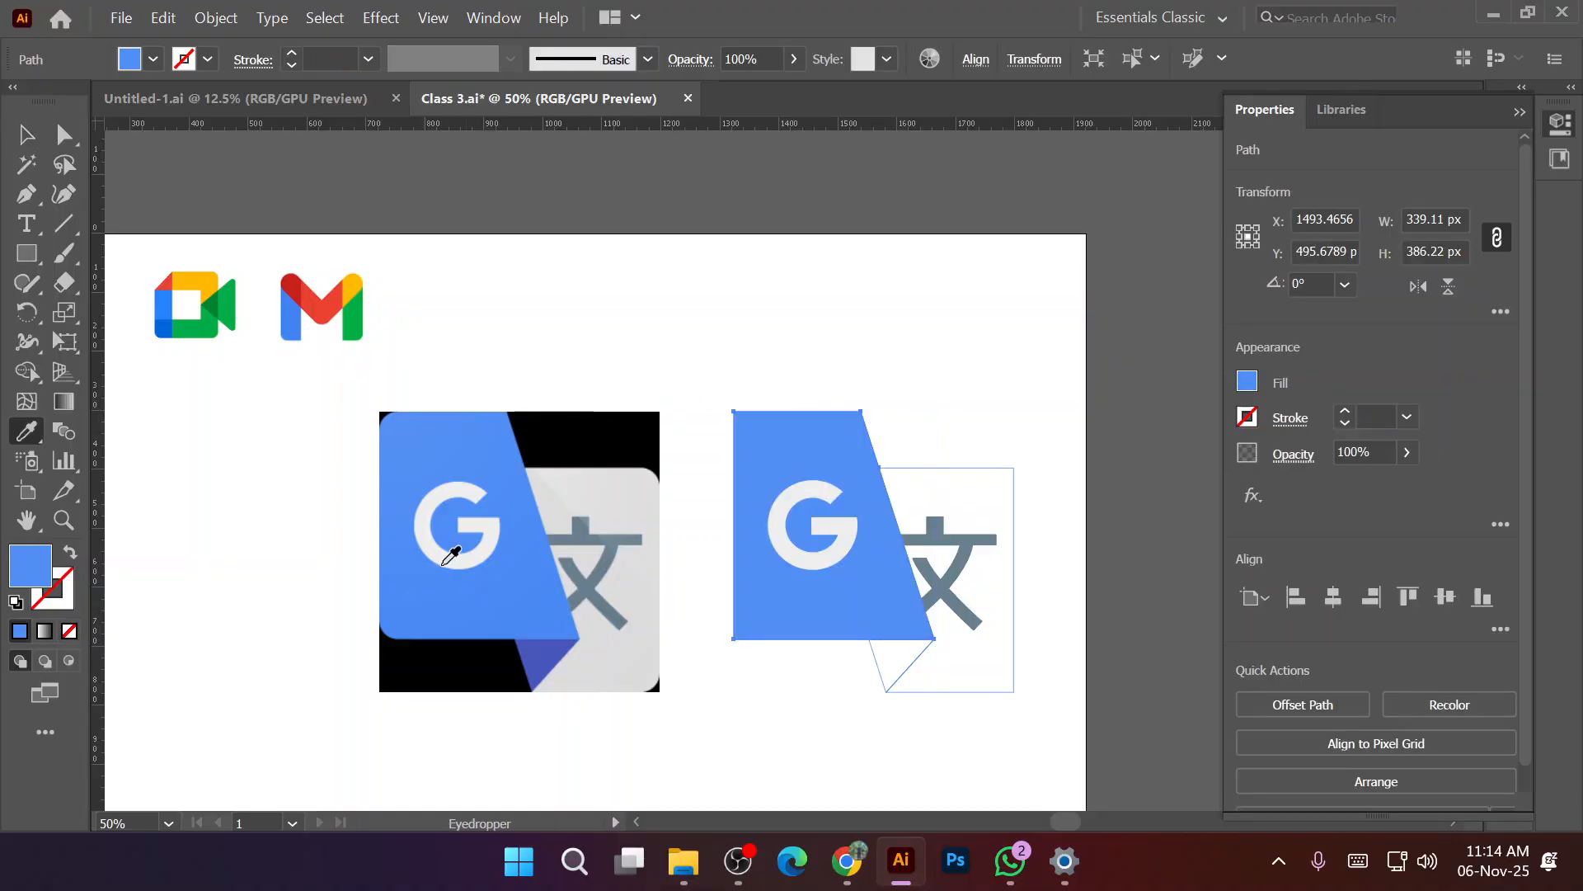
click(26, 133)
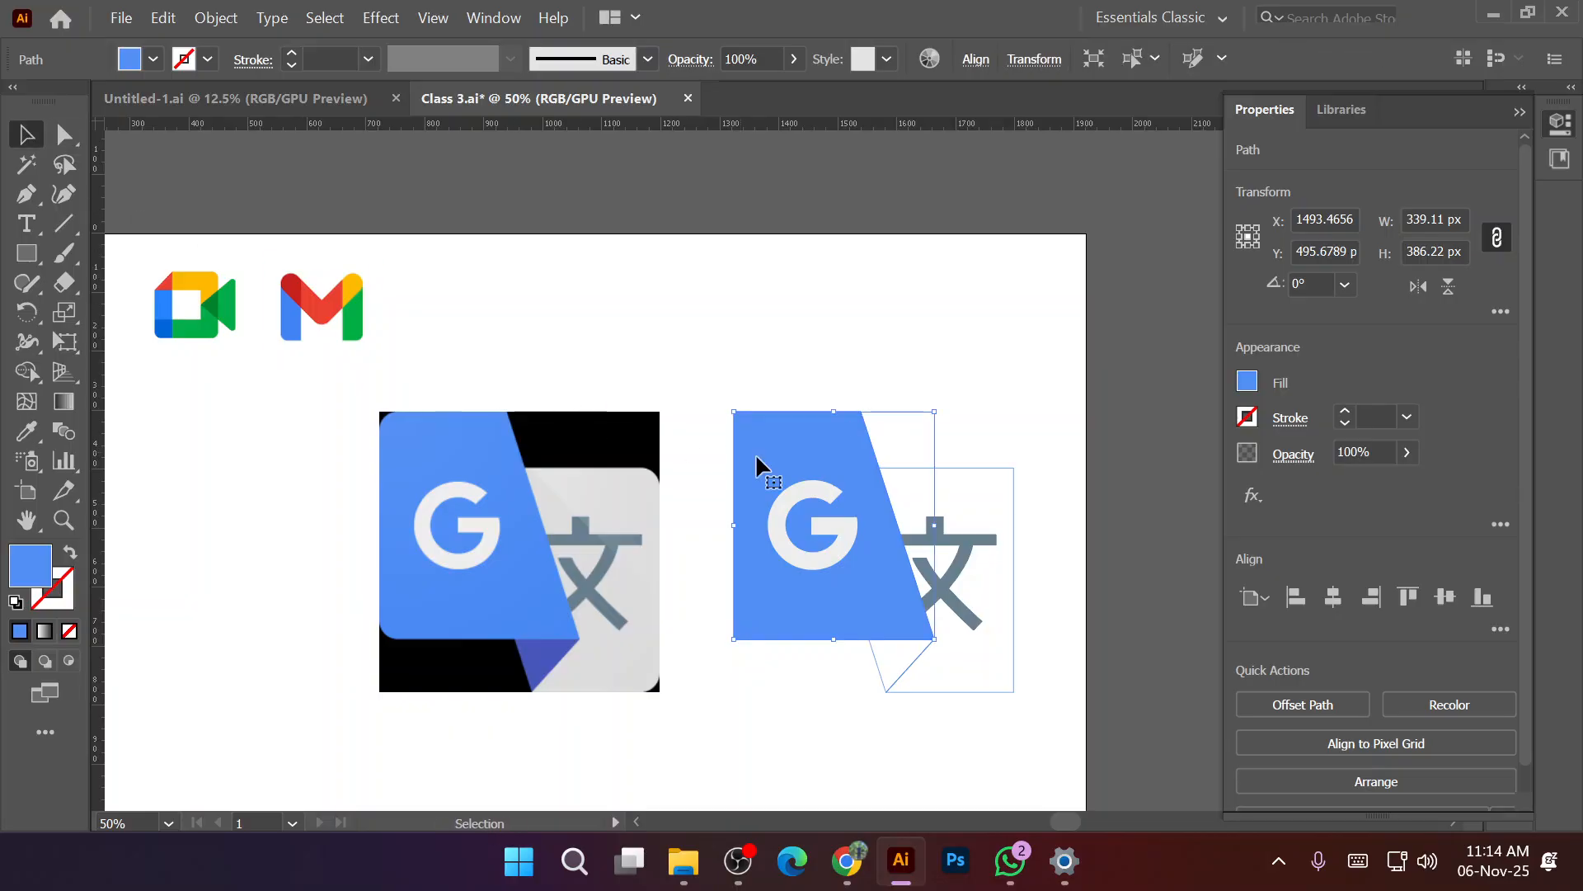
Fill the traced back panel behind the character with the light grey sampled from the reference logo.
click(978, 472)
key(i)
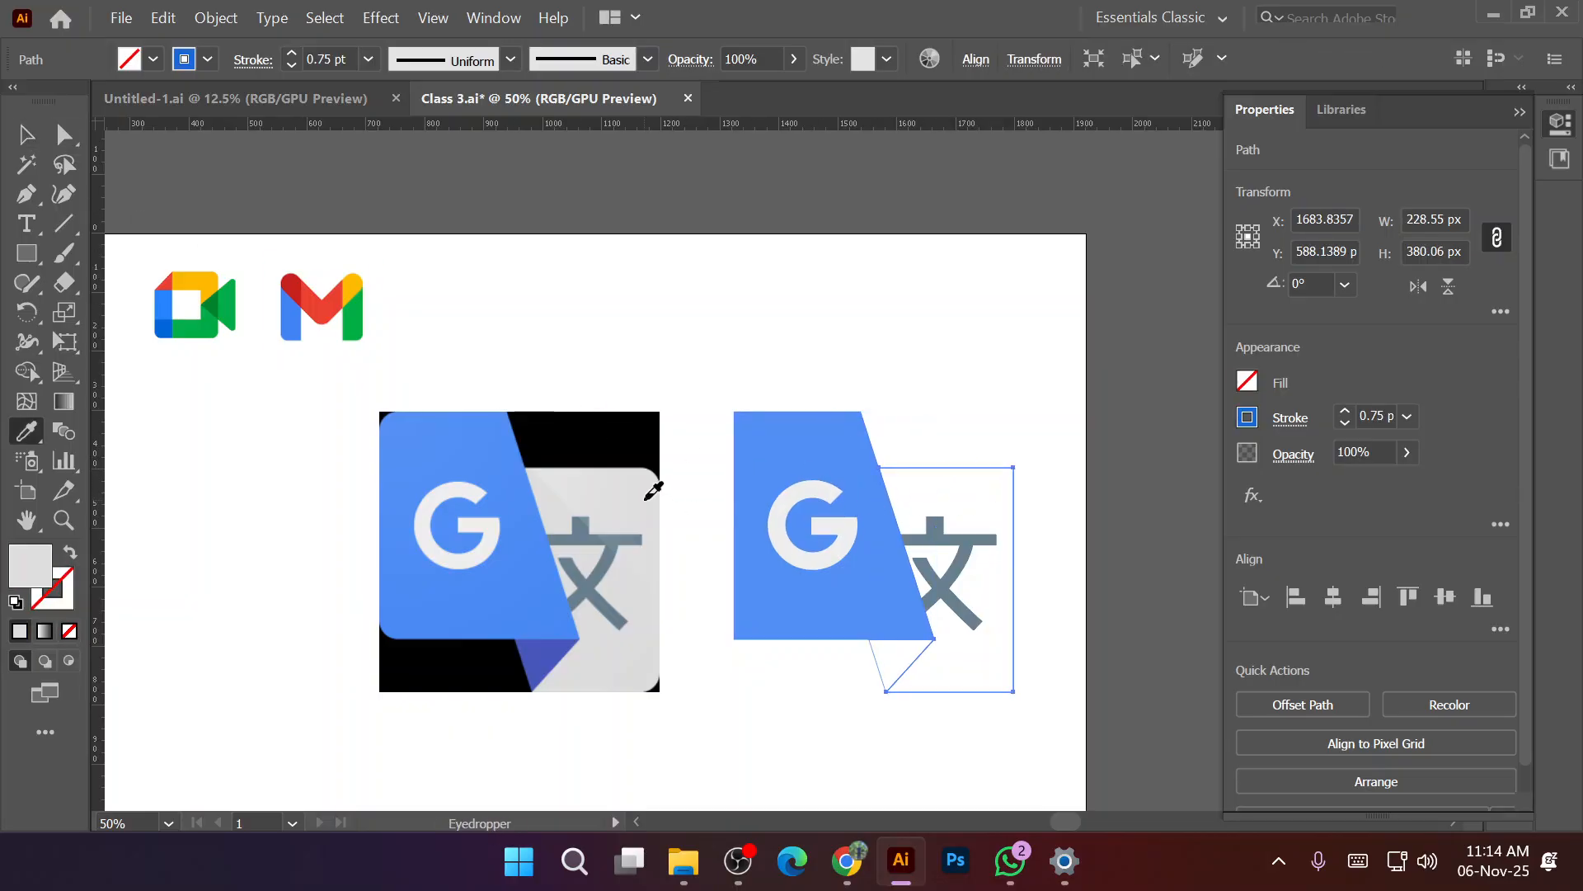
click(650, 495)
click(20, 141)
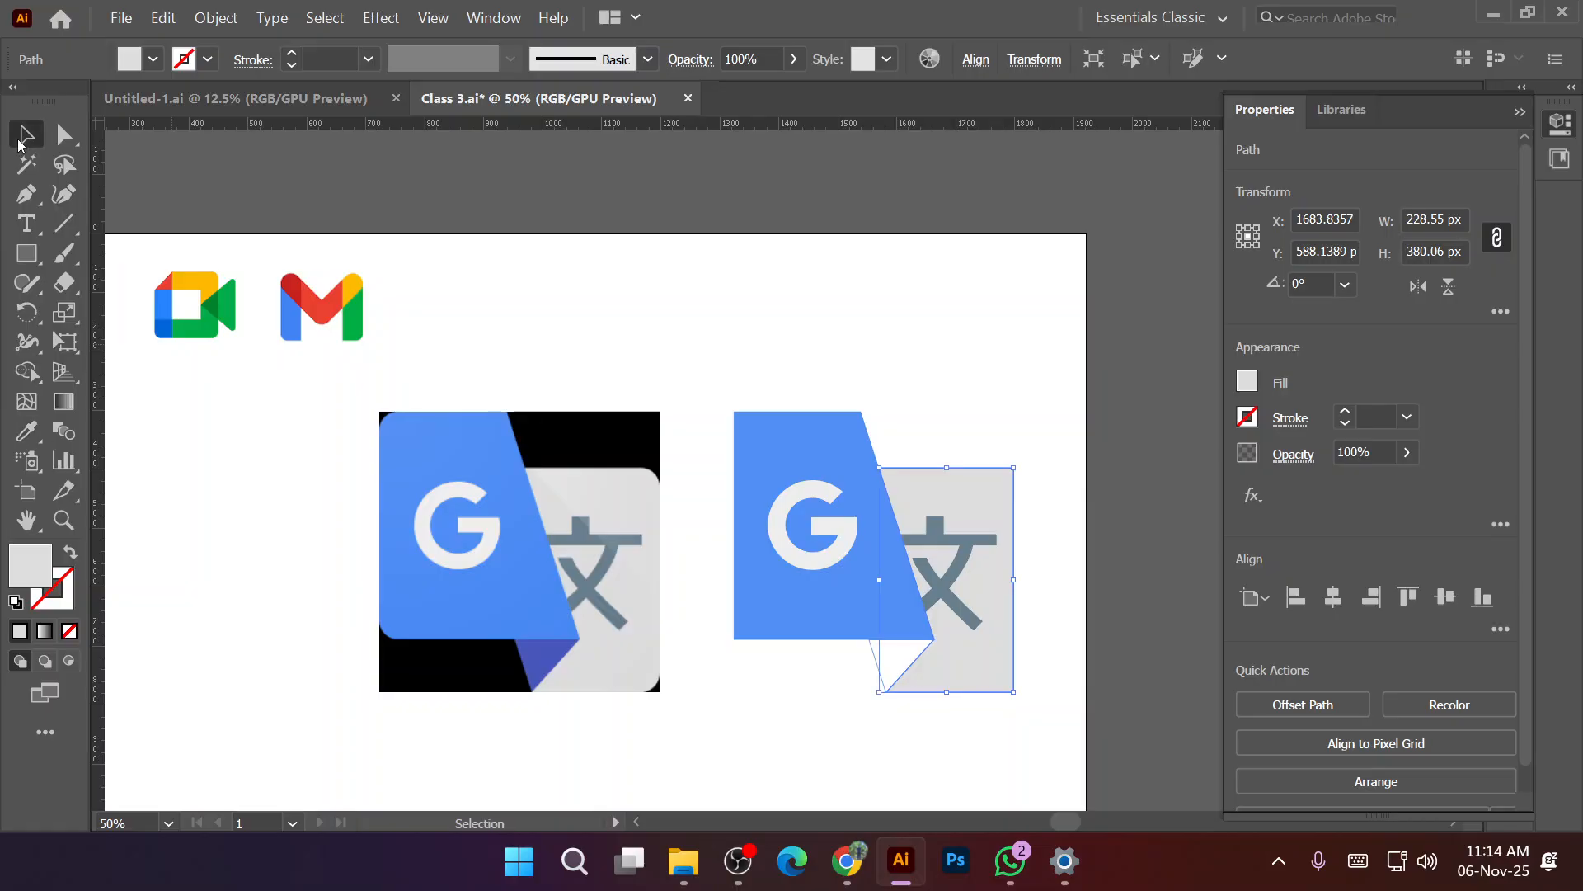
click(630, 305)
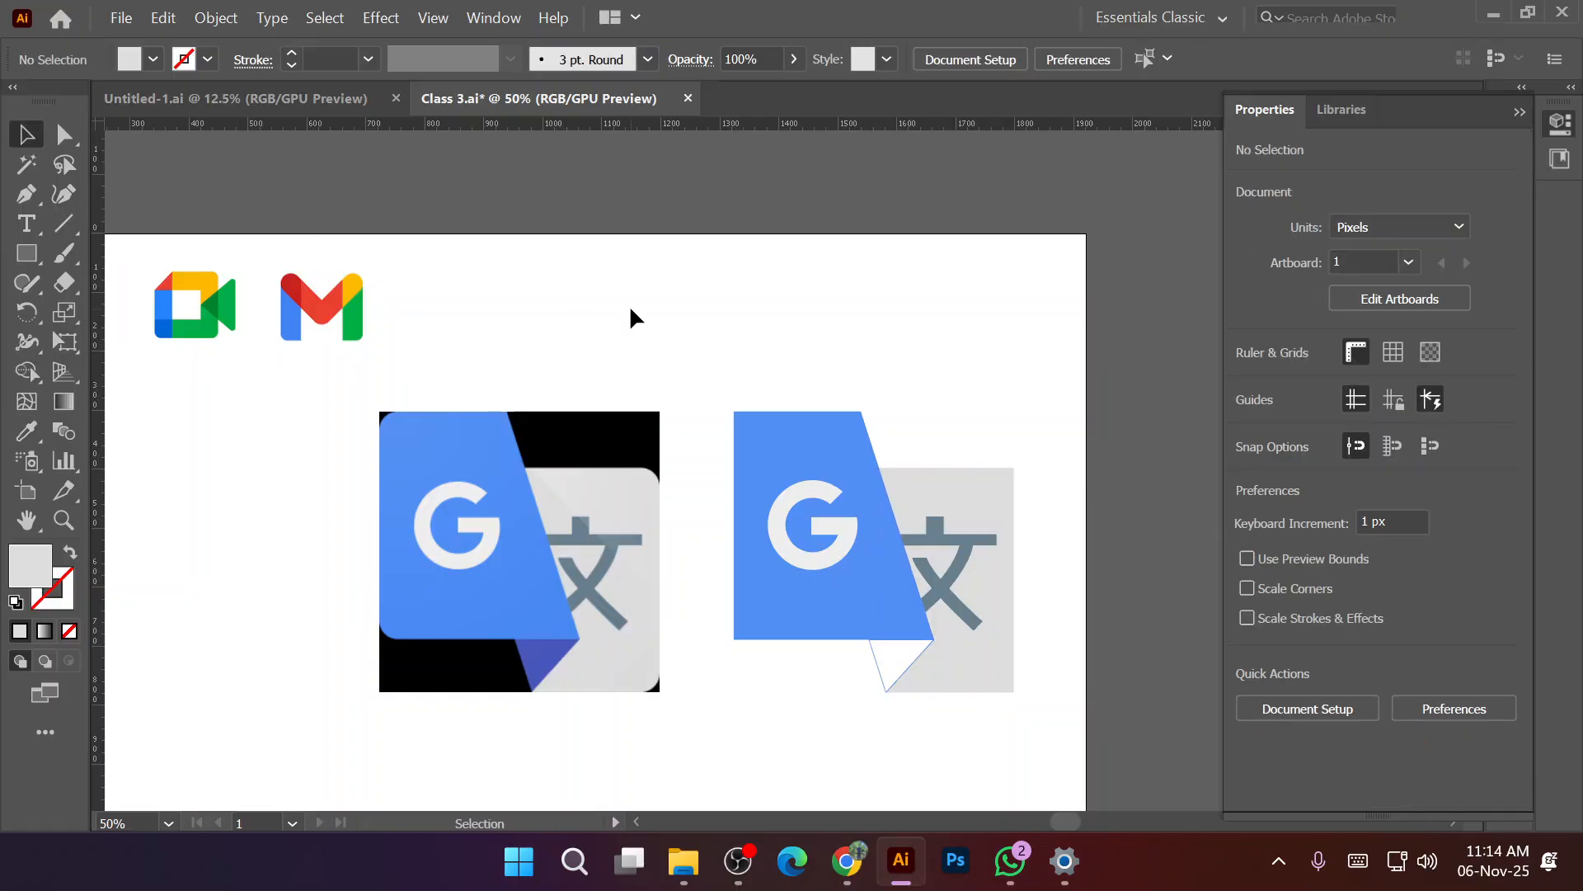
Fill the small folded triangle beneath the blue panel with the indigo sampled from the reference logo.
scroll(630, 309, down, 2)
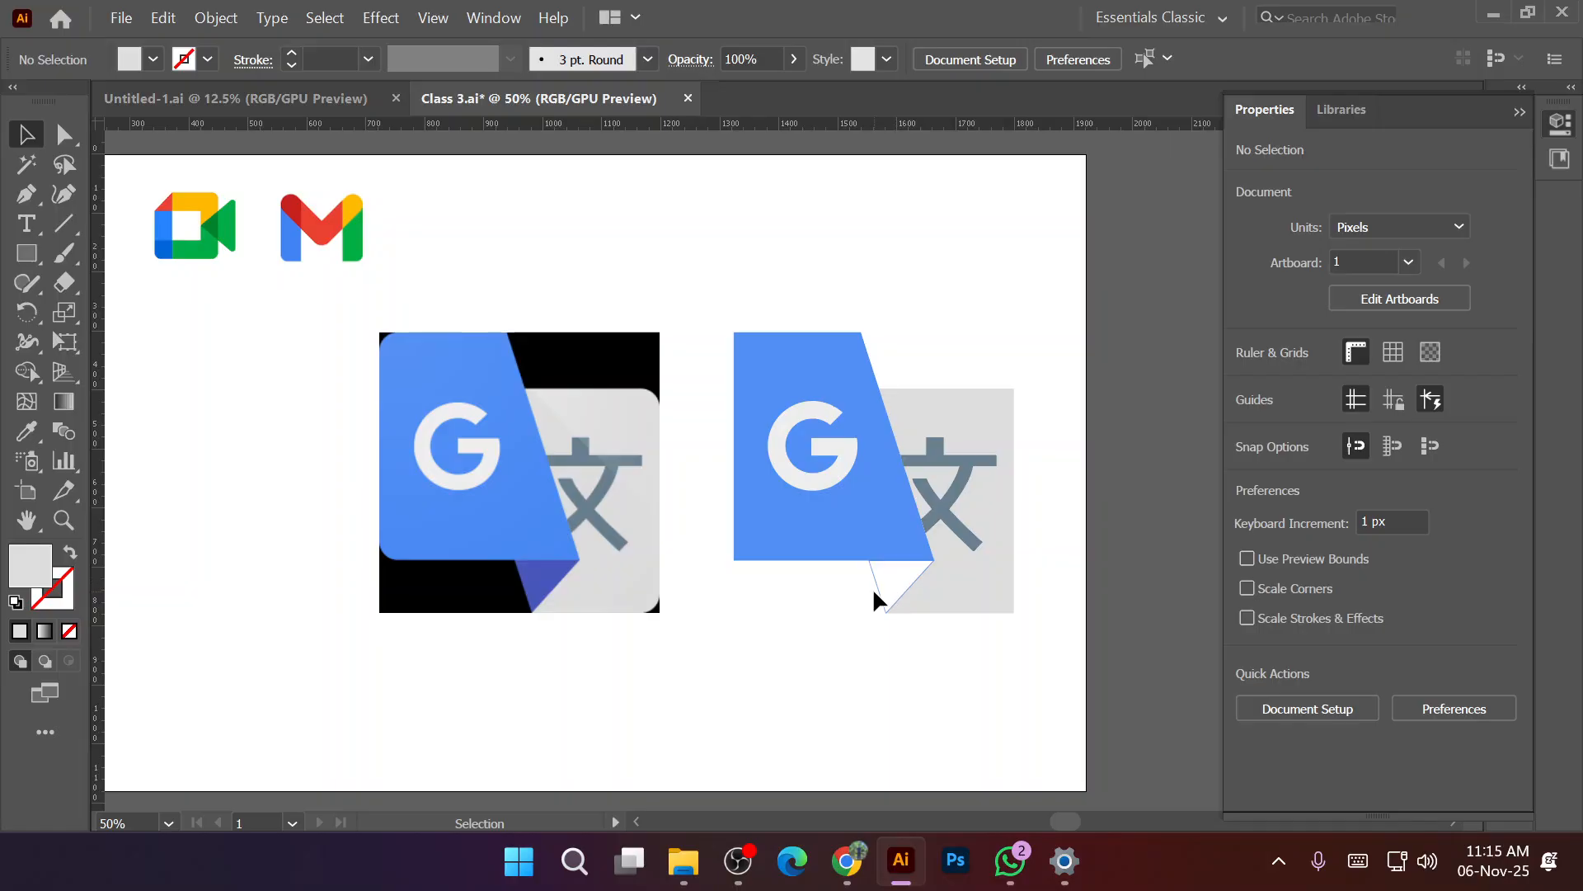
click(876, 589)
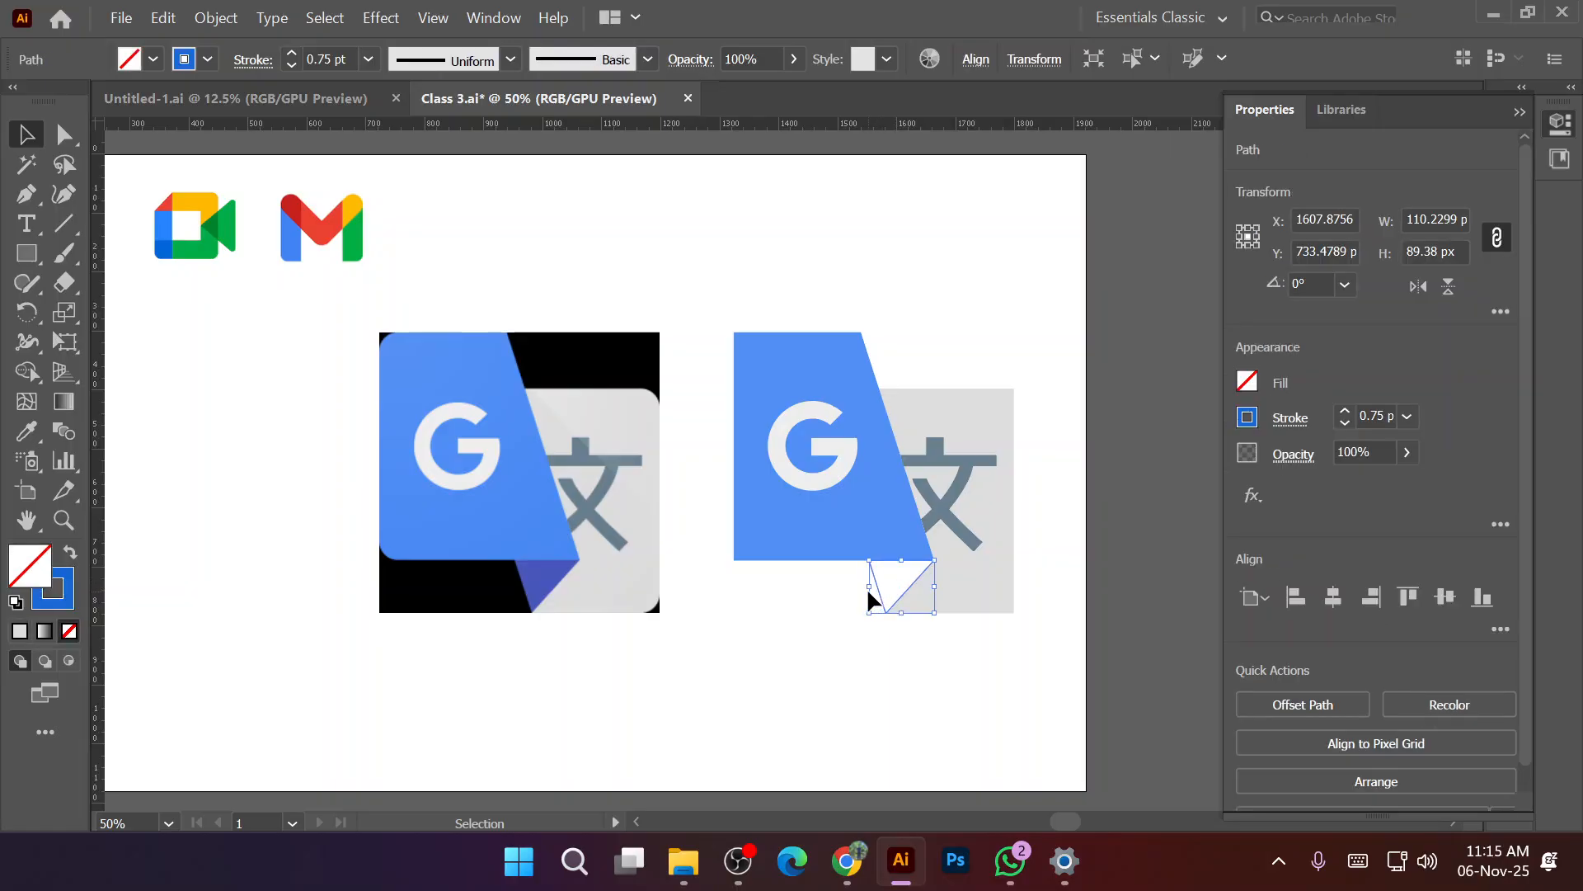
key(i)
click(543, 569)
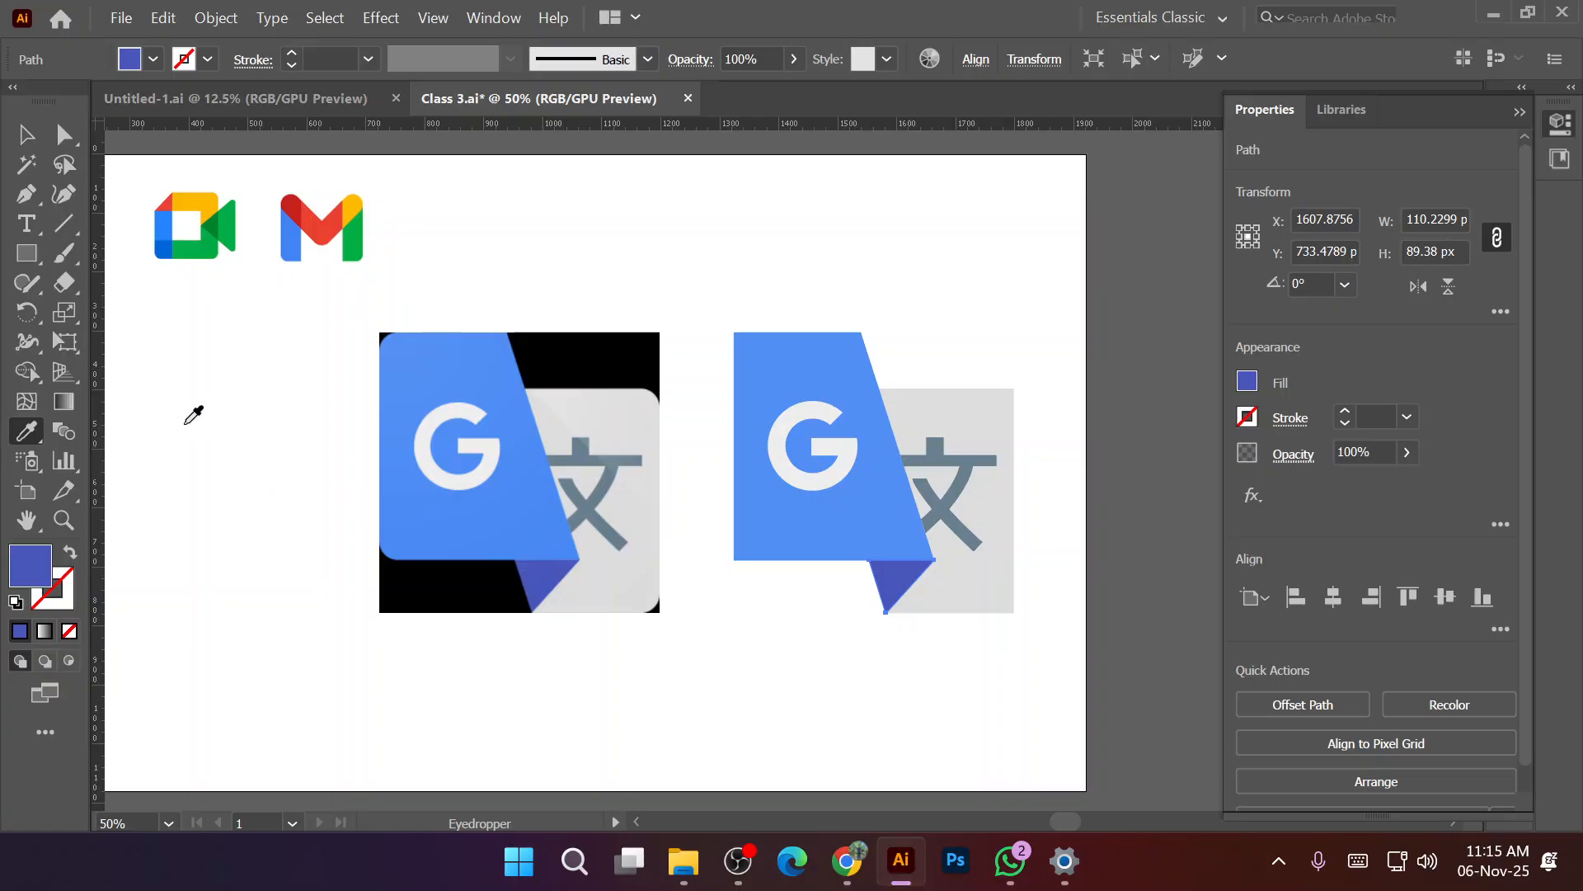
click(25, 135)
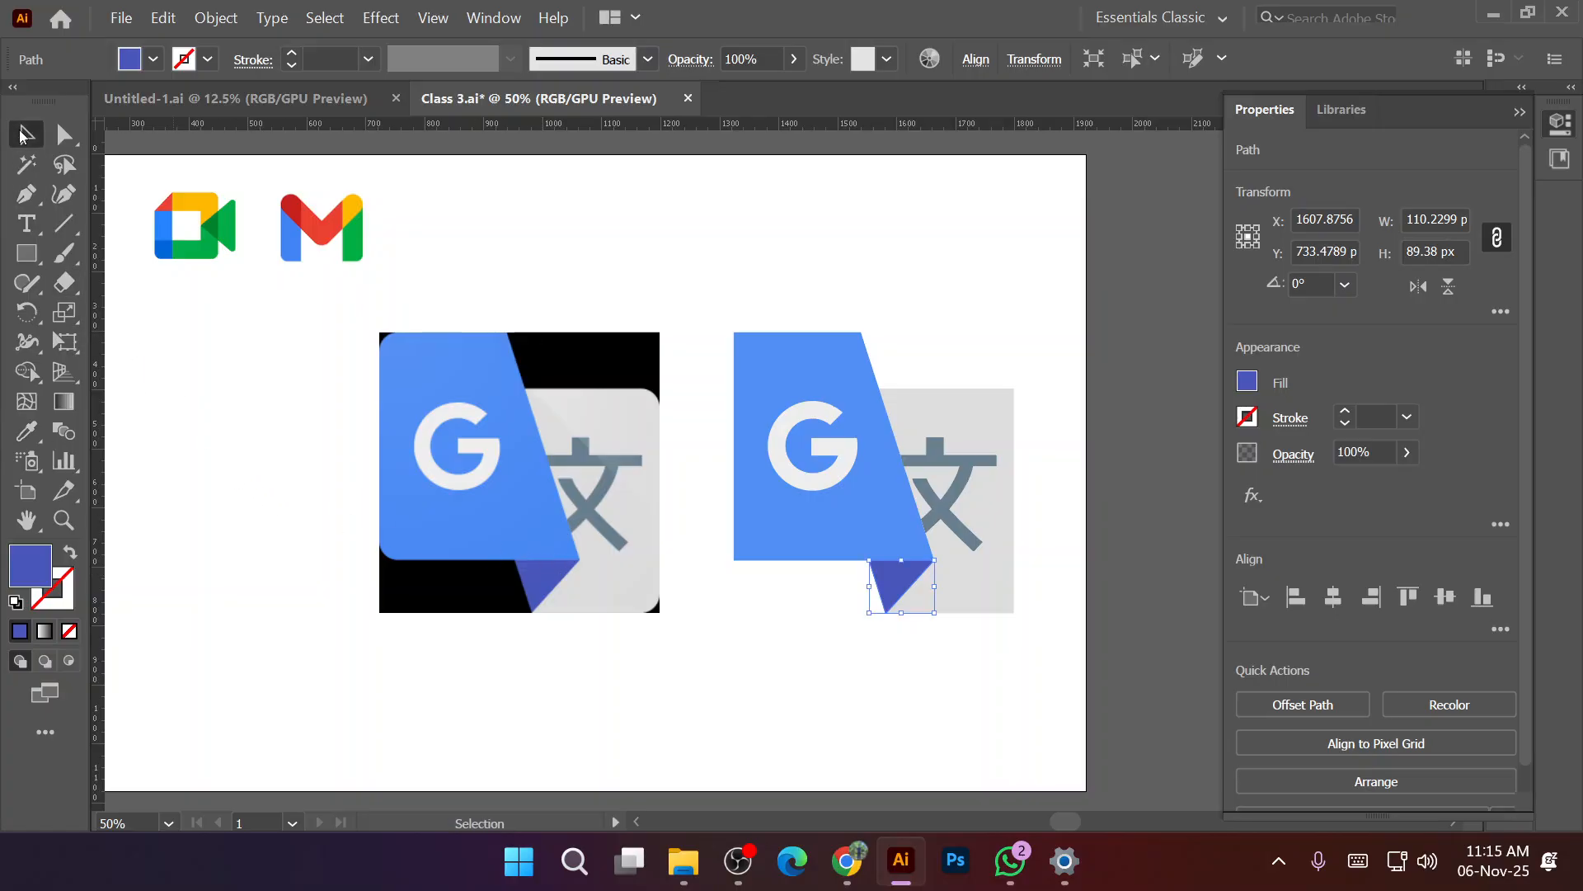
click(237, 479)
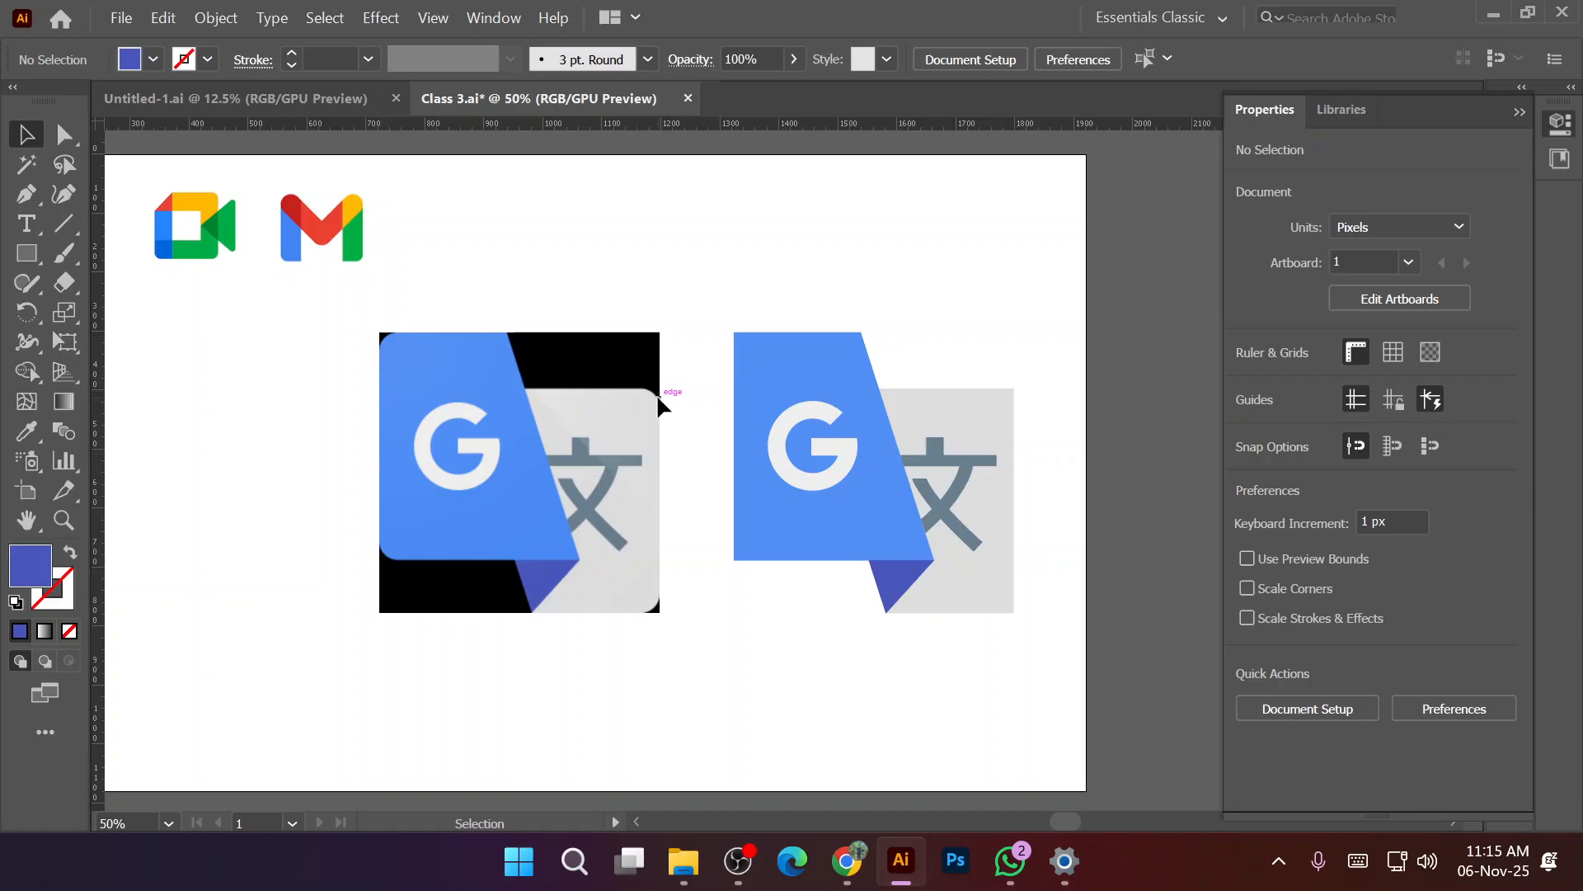
Round the outer corners of the blue and grey panels with a 25 px corner radius.
click(780, 357)
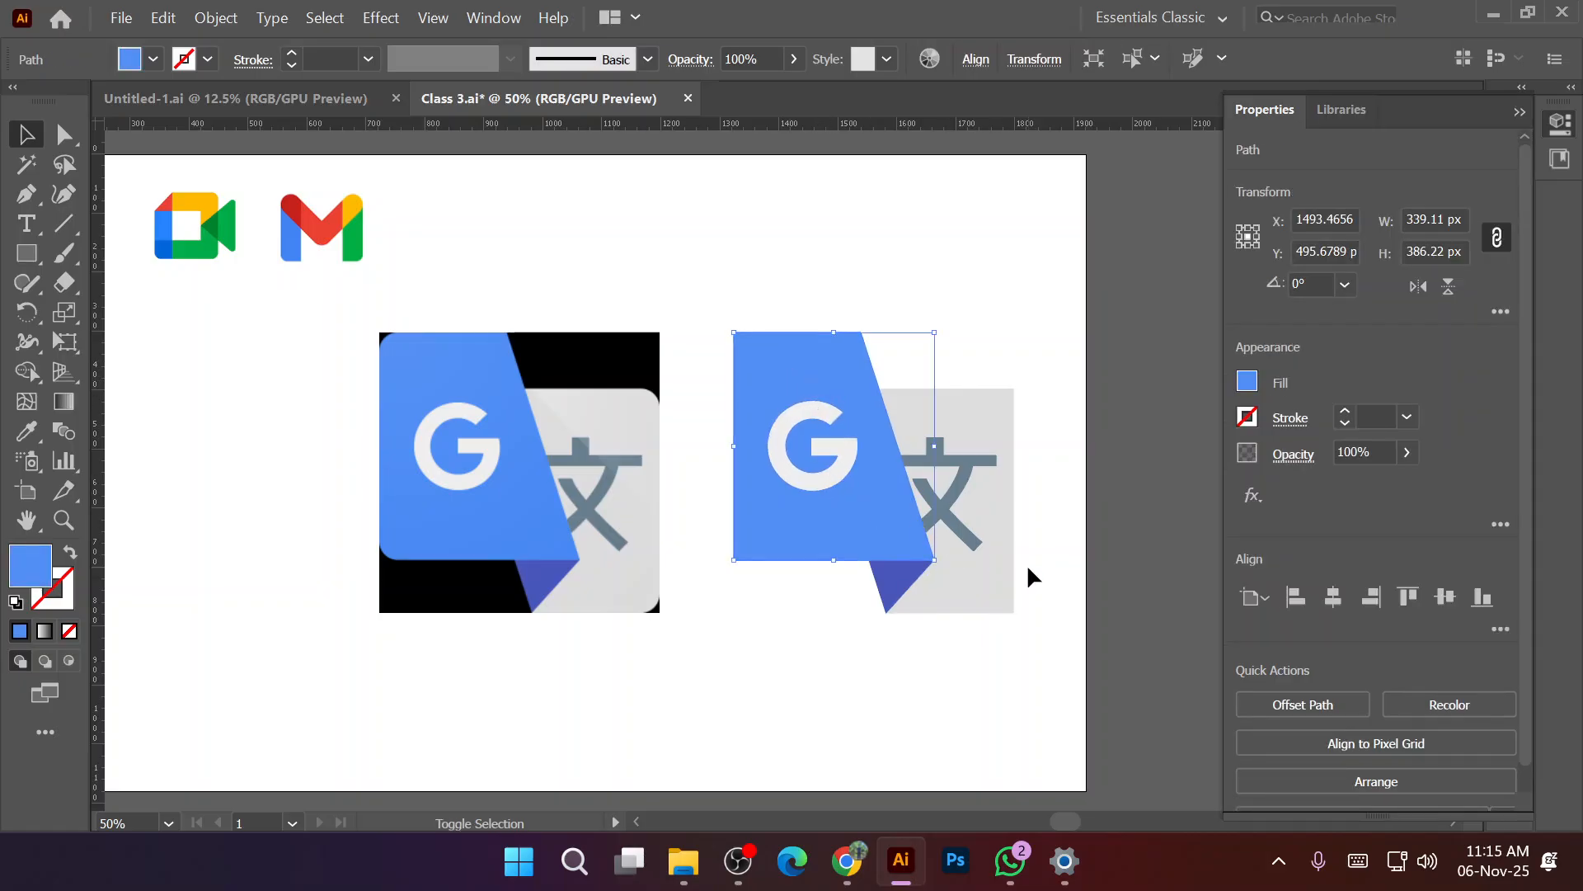
shift+click(982, 575)
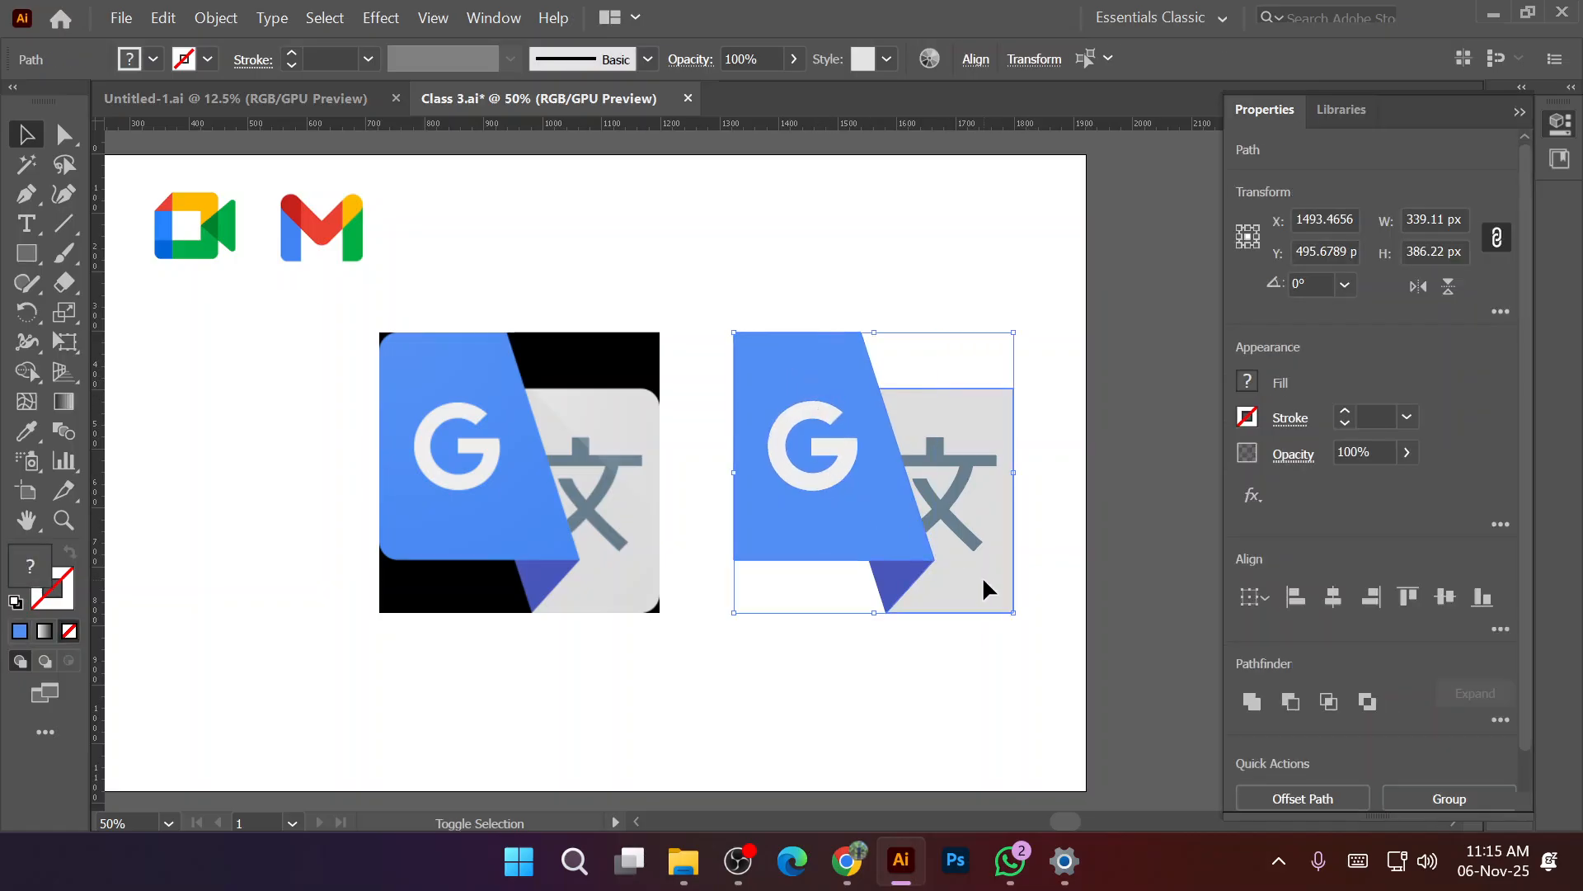
click(65, 134)
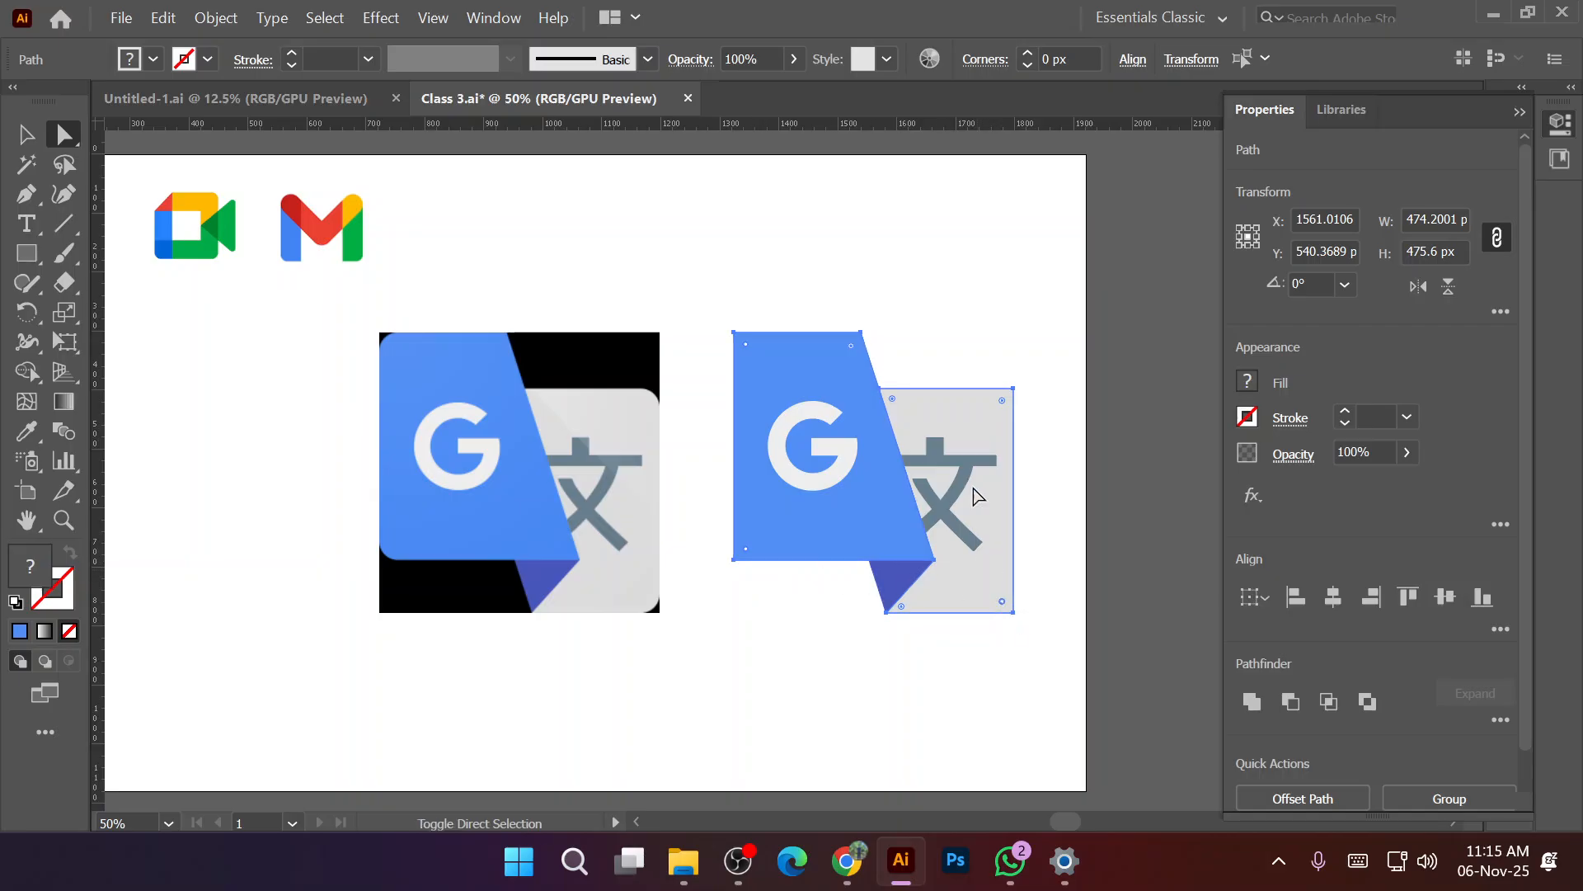
drag(1002, 404, 1000, 407)
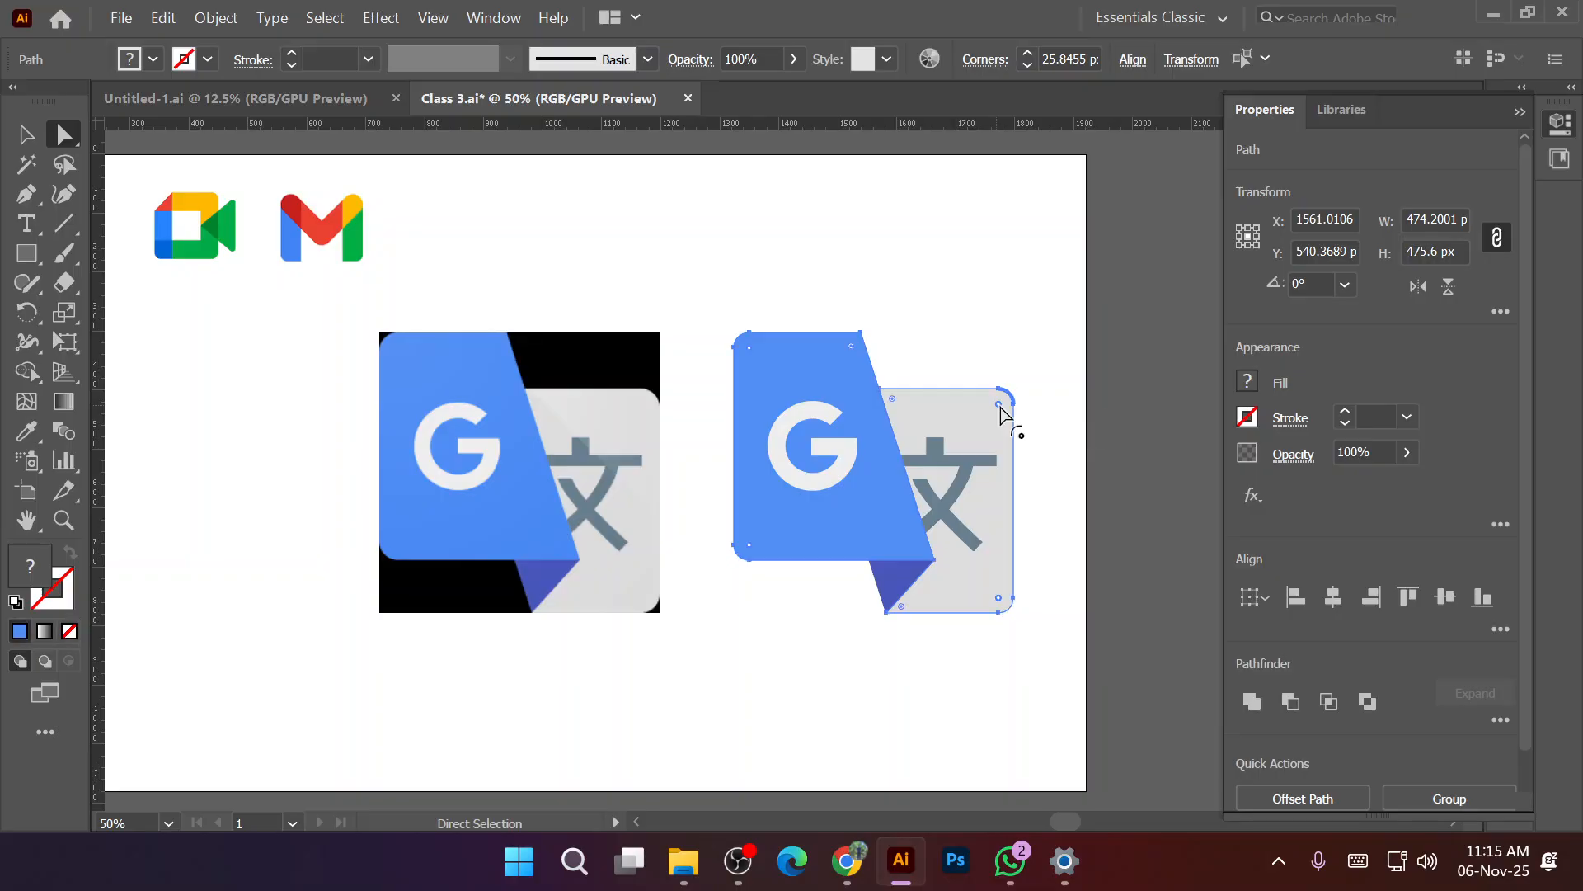
double_click(1050, 59)
text(25)
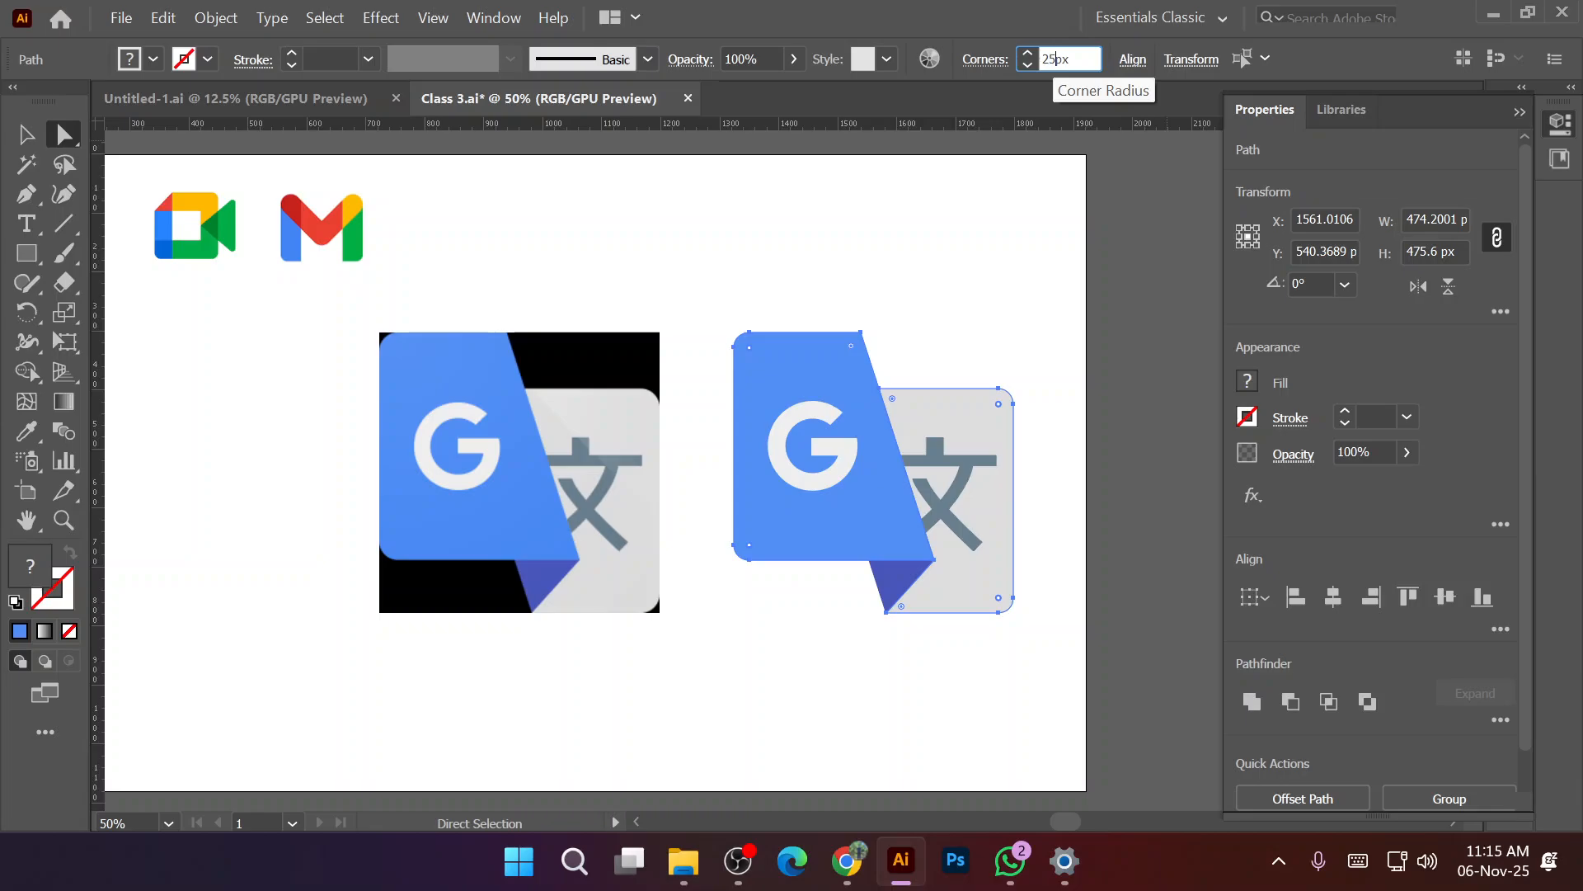
text(5)
key(Return)
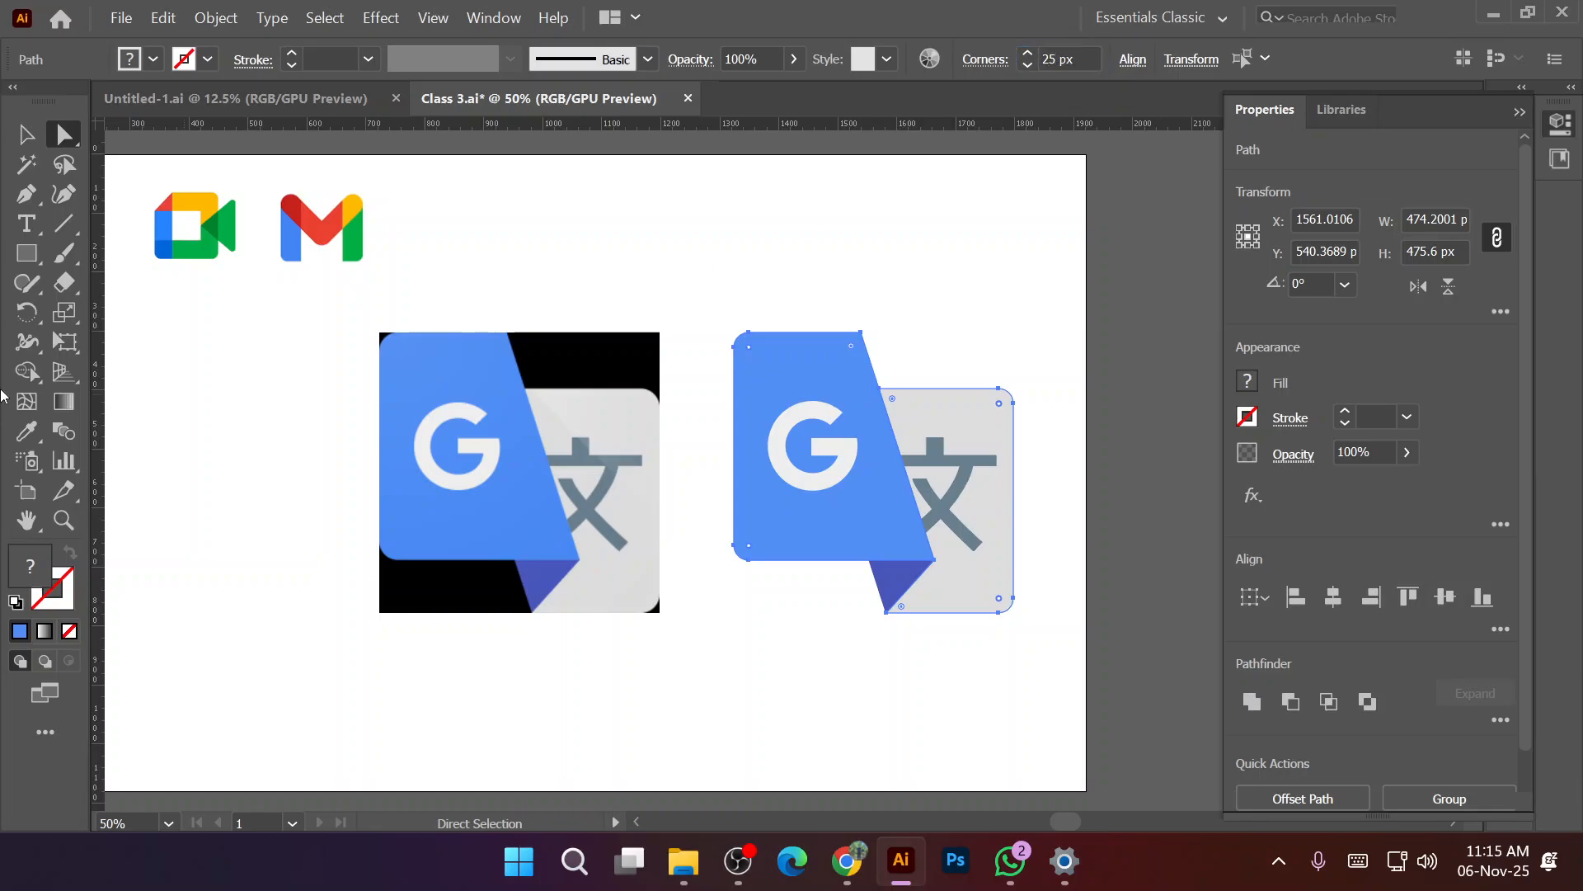
click(26, 134)
click(1050, 300)
Compare the vector logo's character and shading with the reference image, and switch to the Google Translate logo image results in Chrome.
scroll(1047, 307, down, 1)
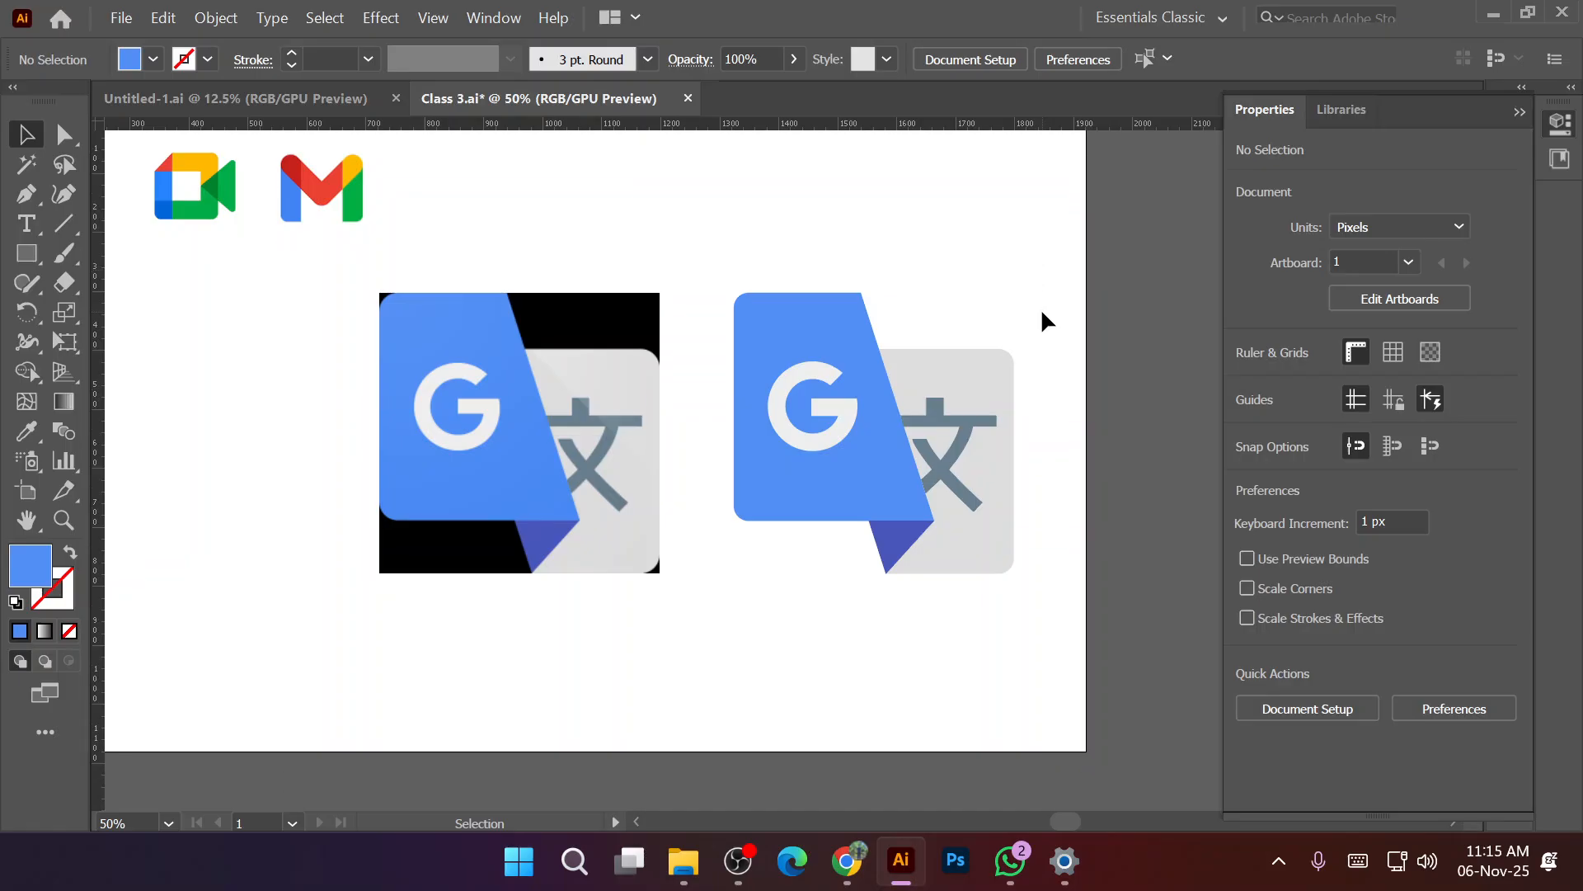
scroll(961, 427, down, 1)
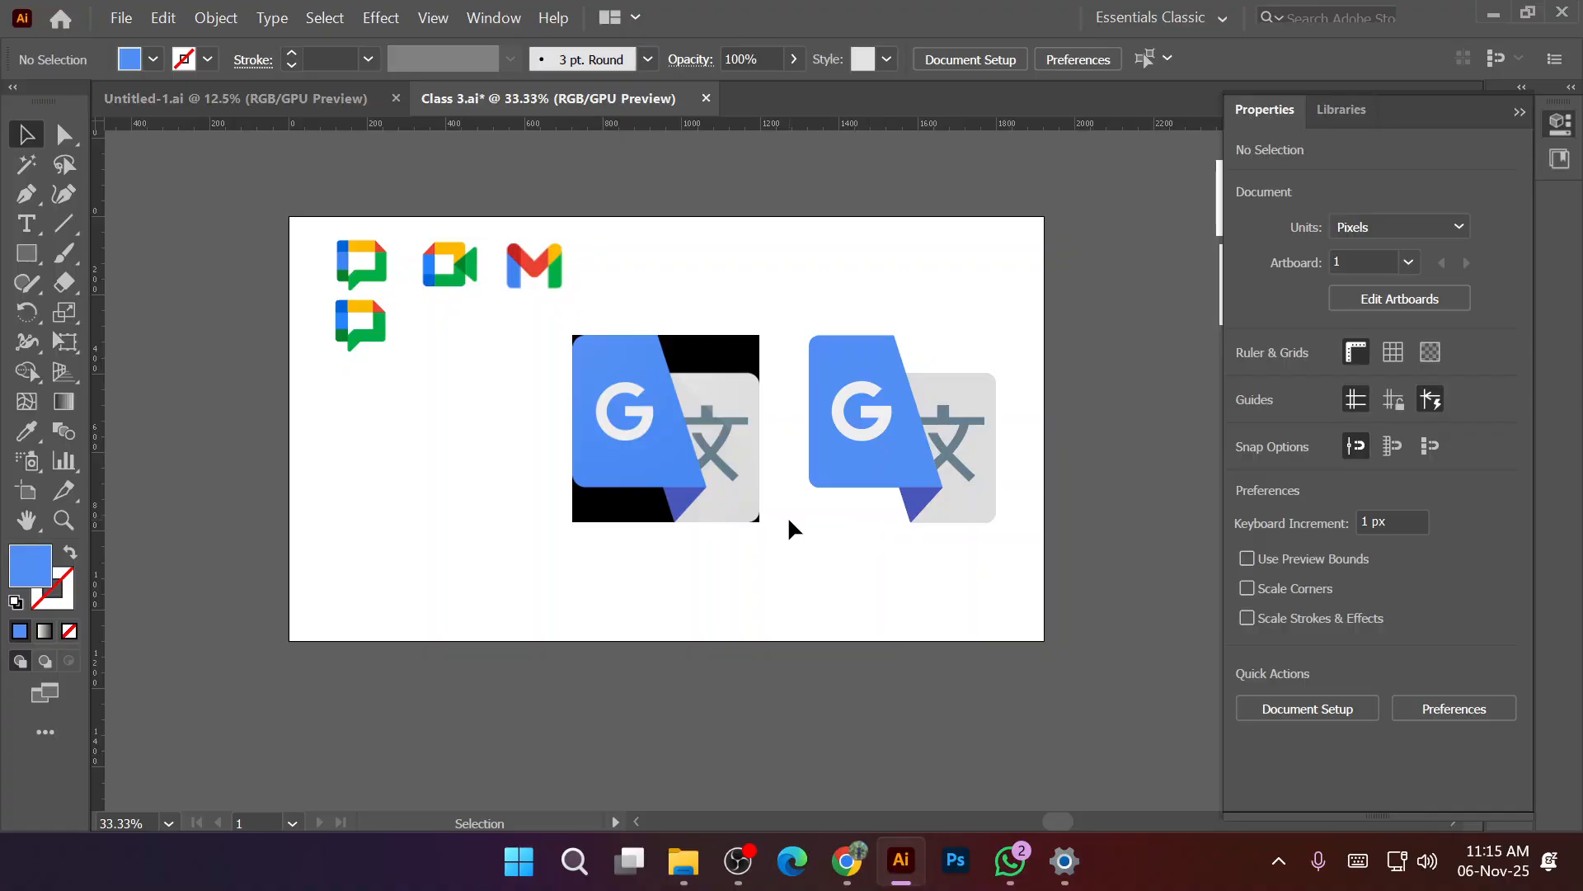
scroll(979, 468, up, 1)
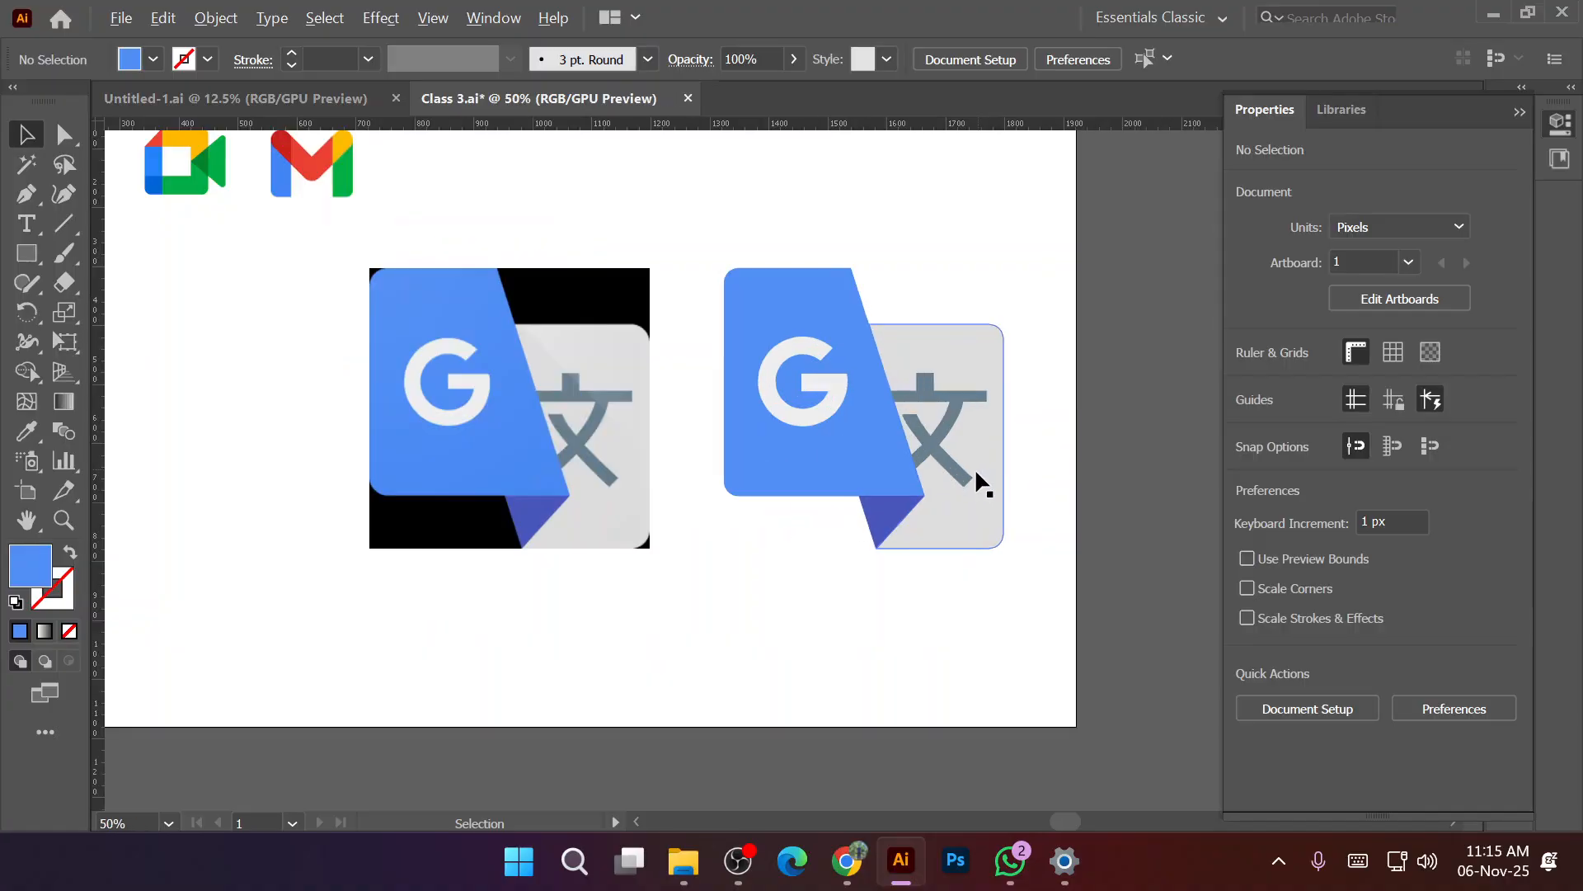
scroll(970, 479, up, 1)
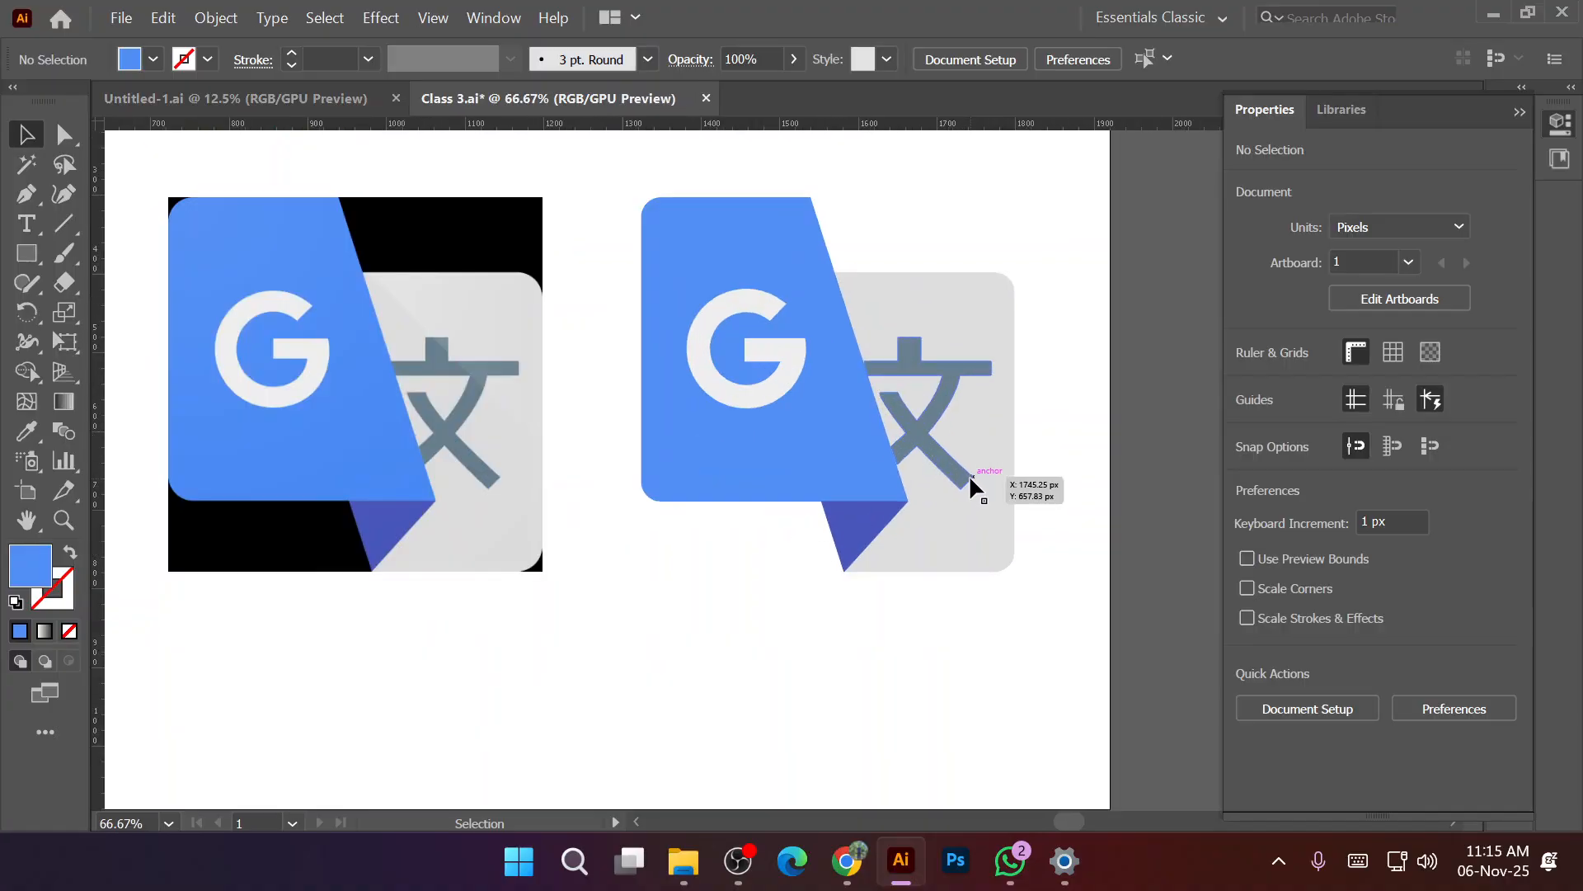
click(936, 424)
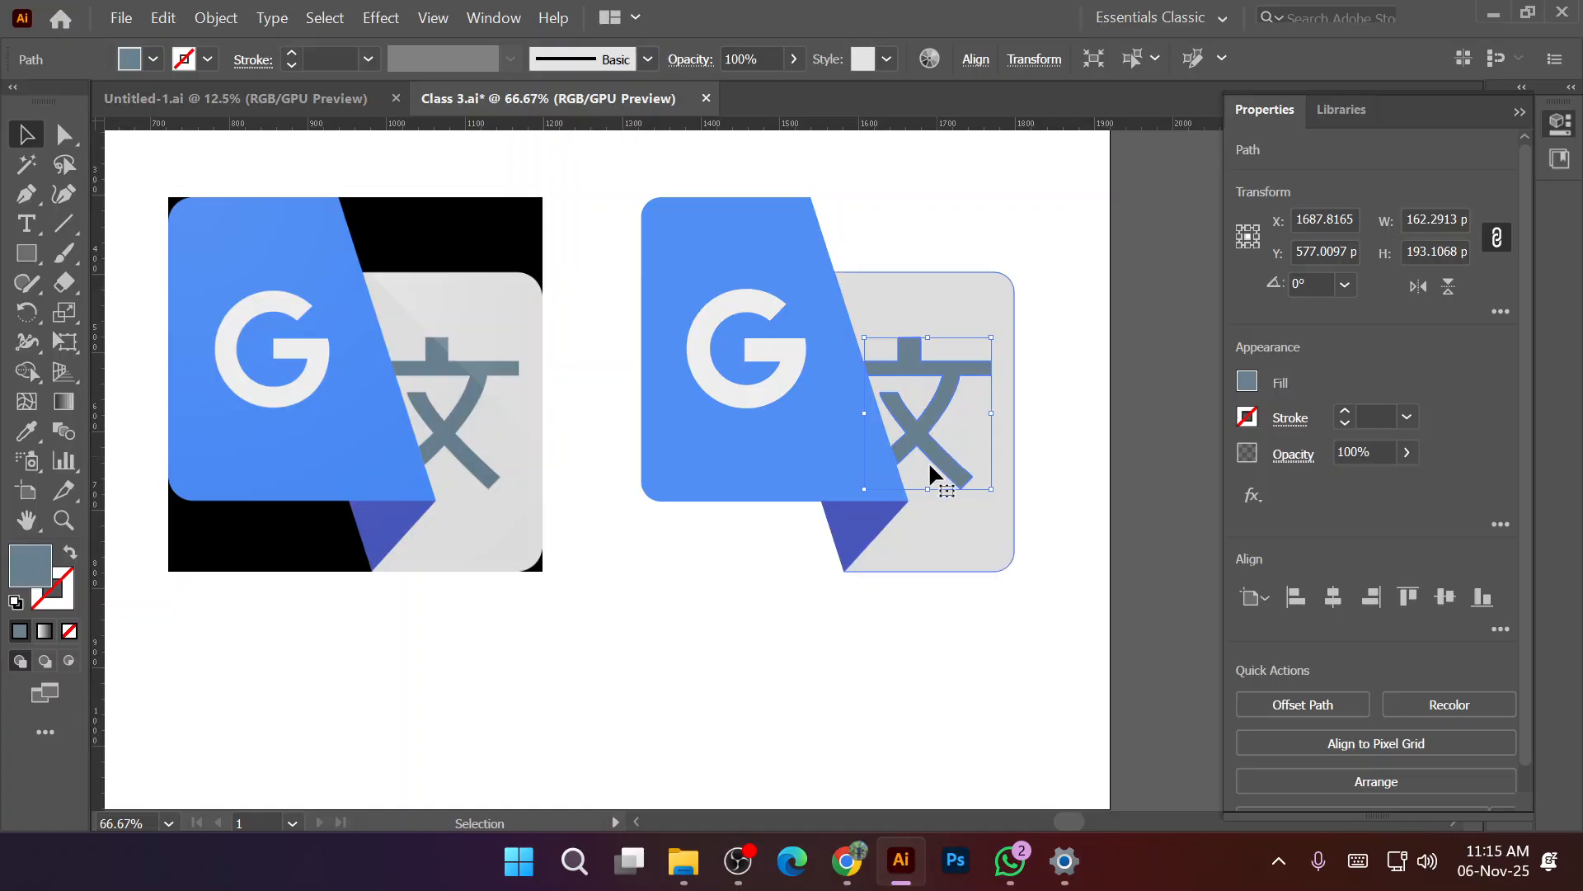
scroll(385, 426, up, 2)
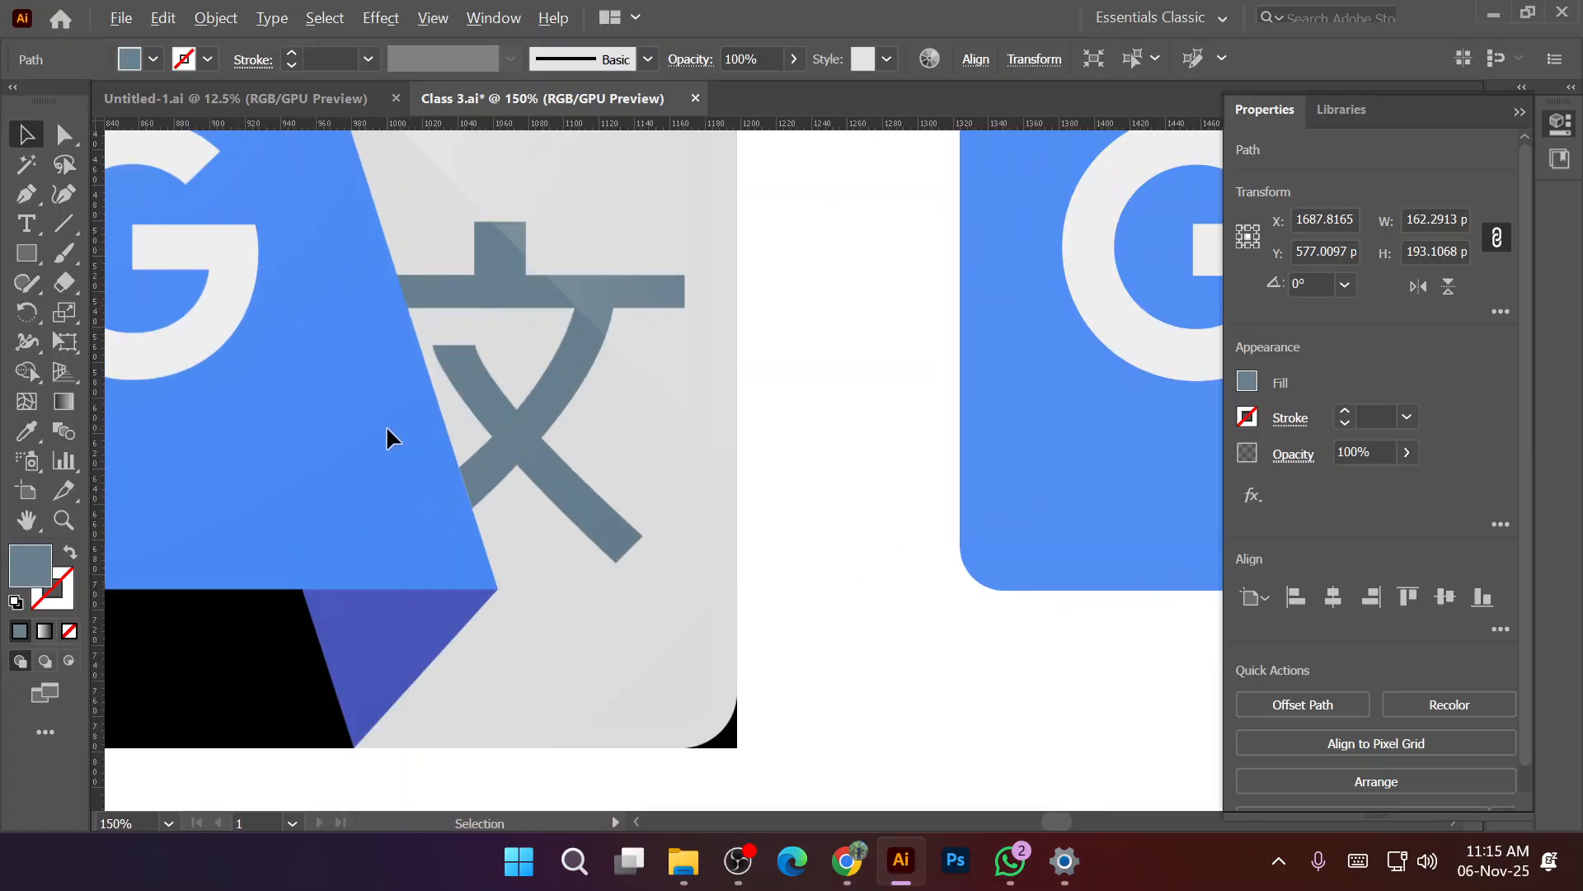
scroll(386, 437, down, 1)
scroll(386, 437, up, 1)
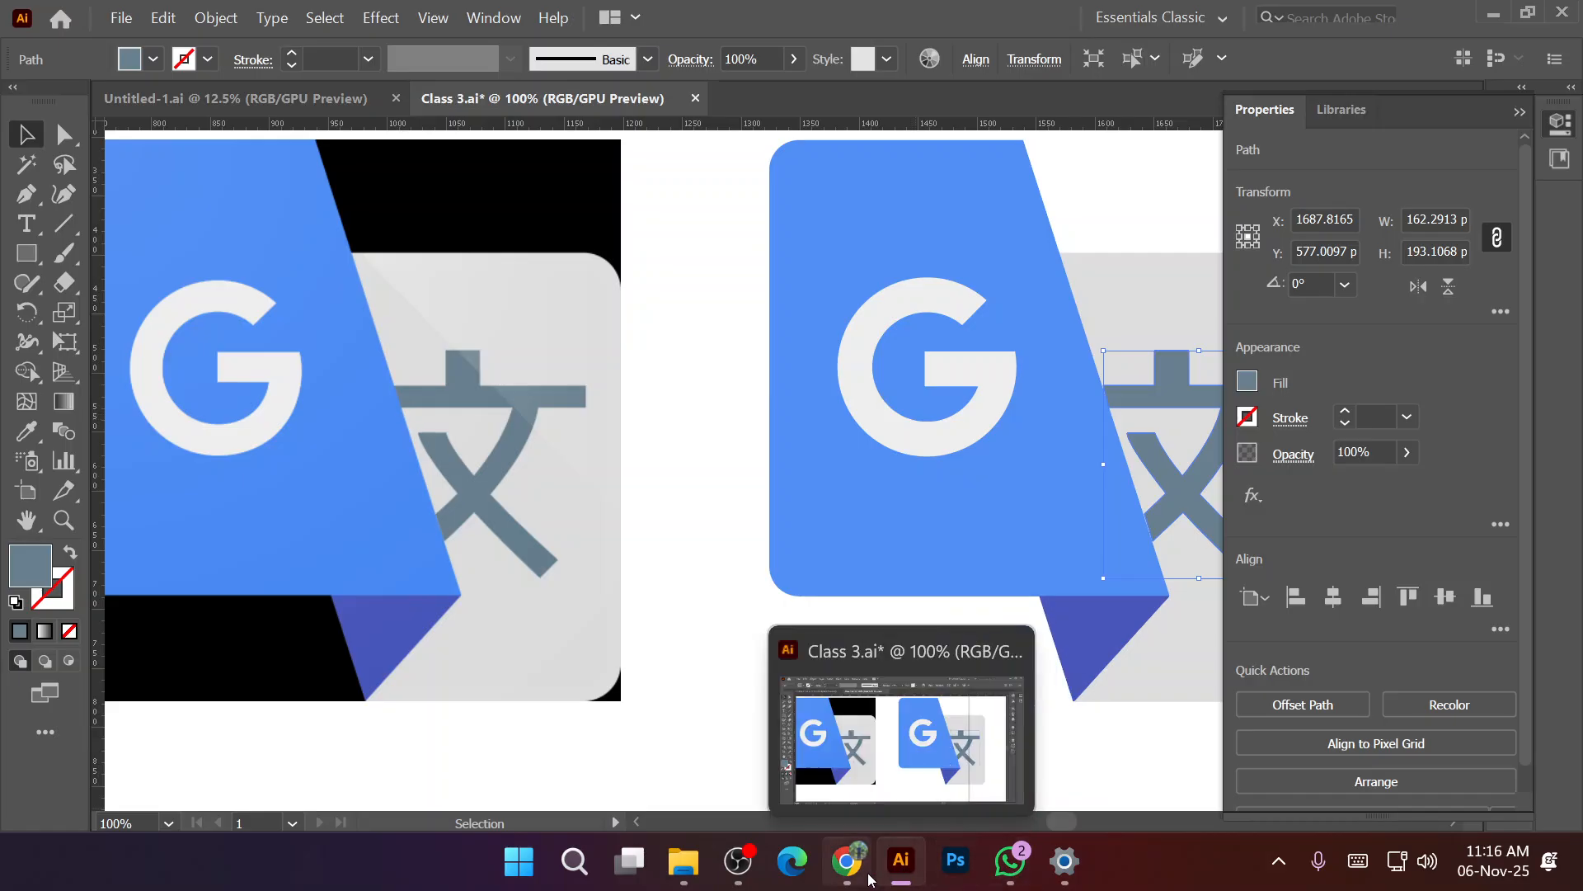
click(847, 862)
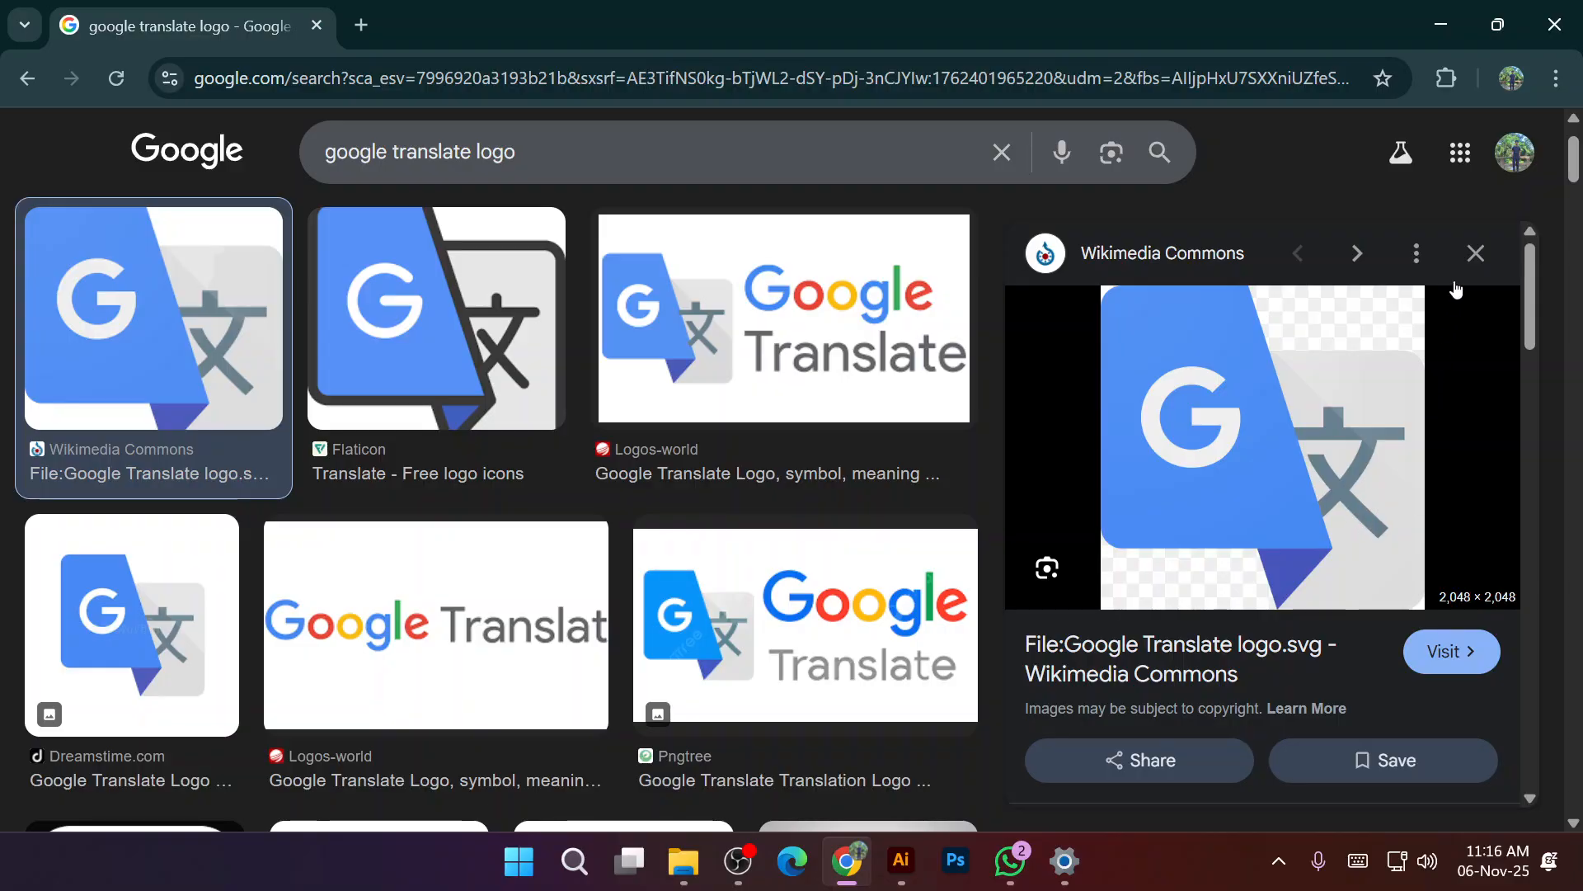
Find Translate in the Google apps list and open the Google Translate page.
click(1461, 152)
scroll(1398, 519, down, 2)
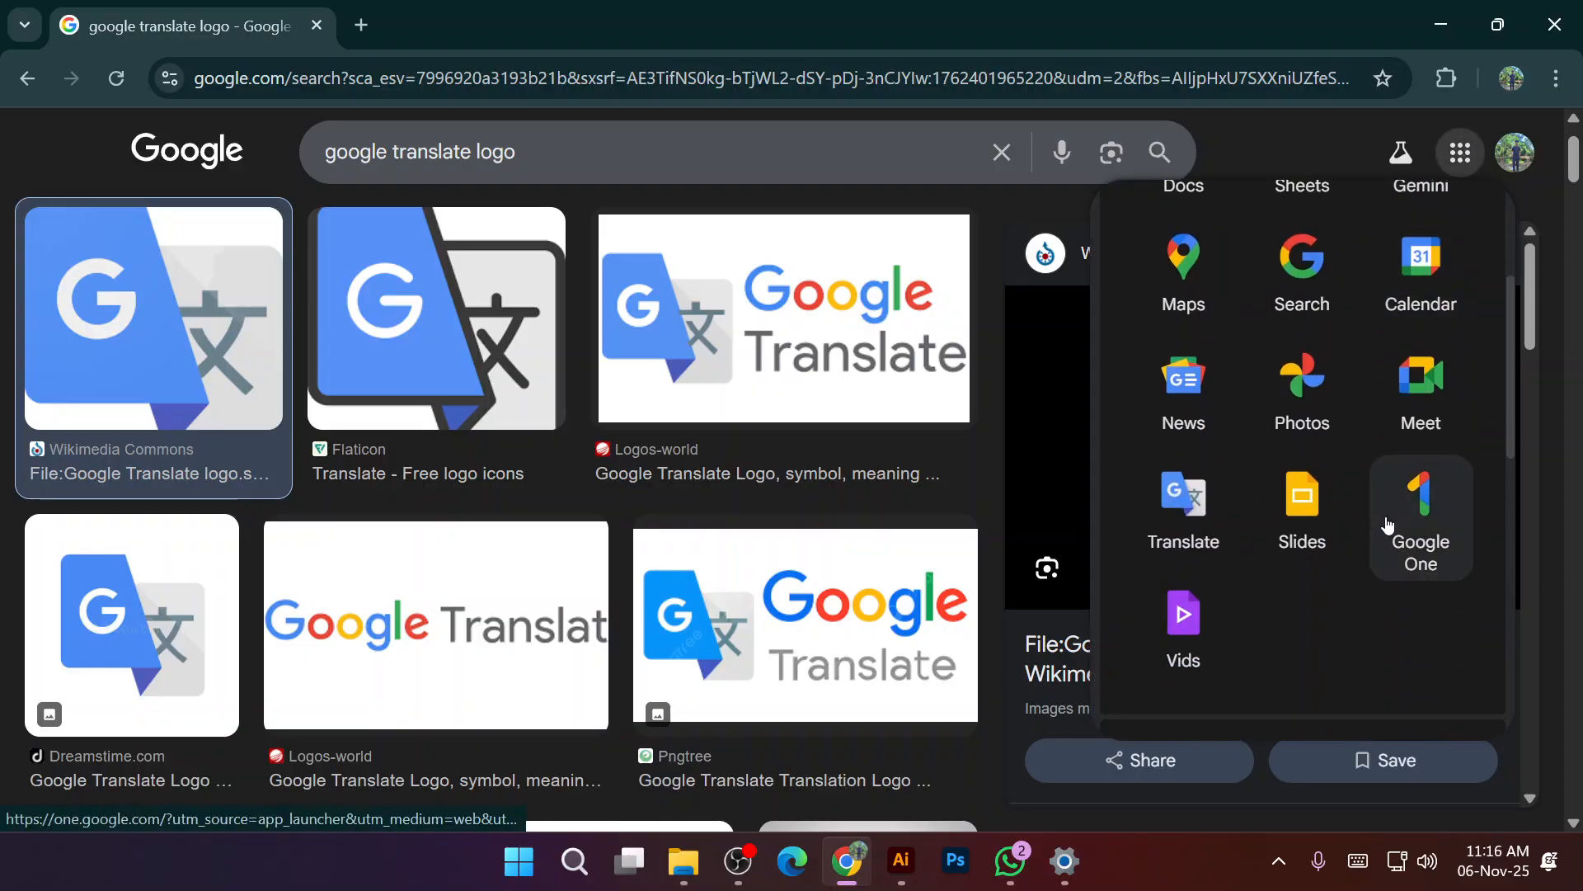
scroll(1398, 522, up, 2)
scroll(1201, 454, down, 4)
scroll(1200, 412, up, 3)
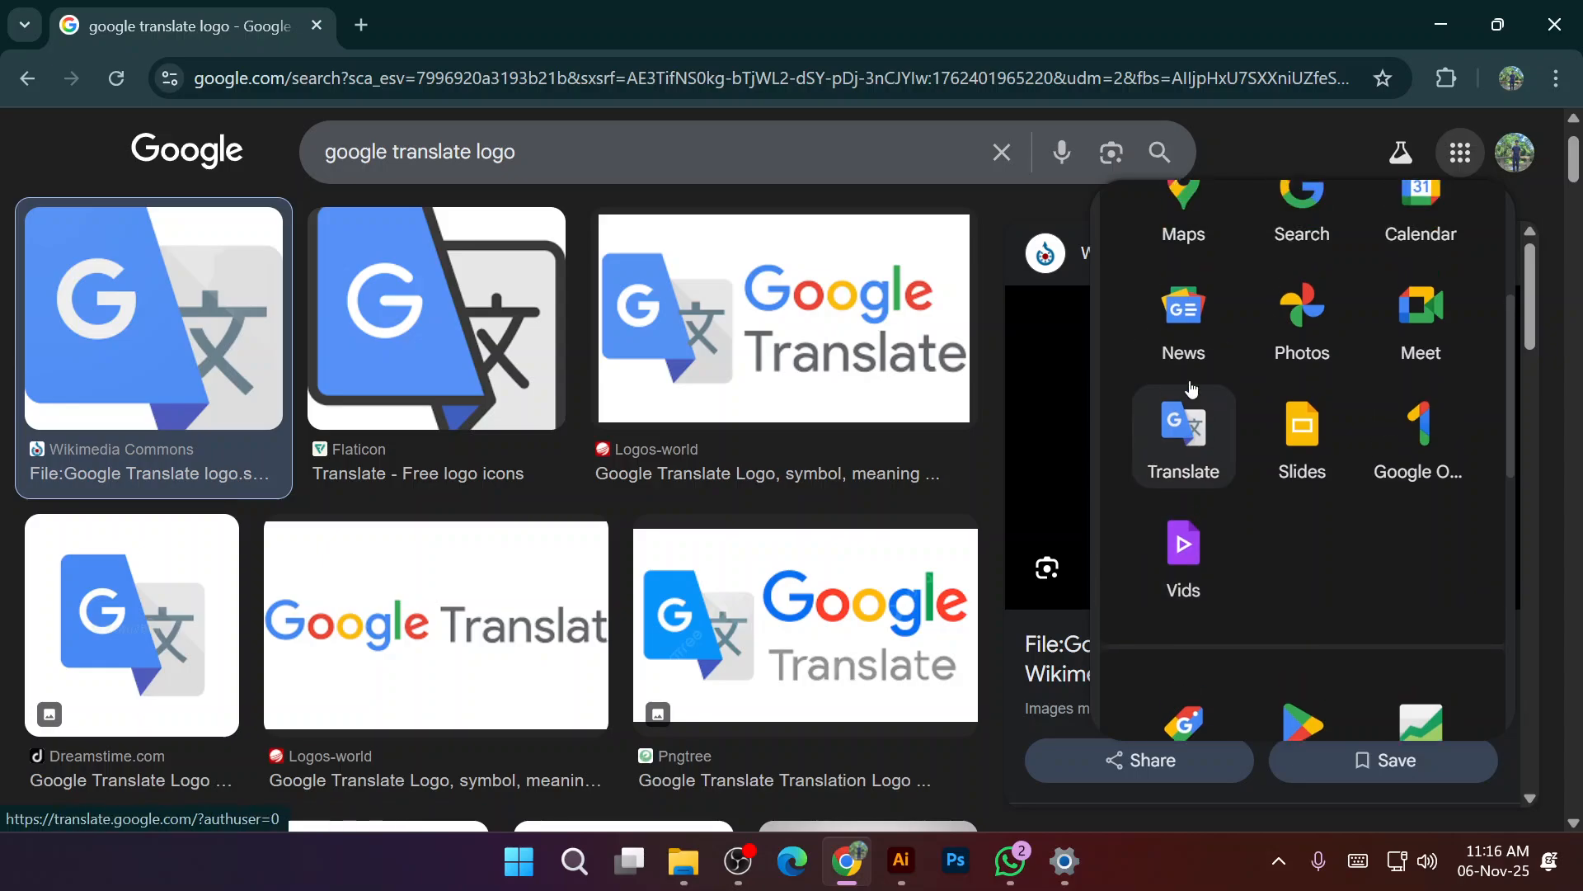
key(alt)
scroll(1210, 442, down, 2)
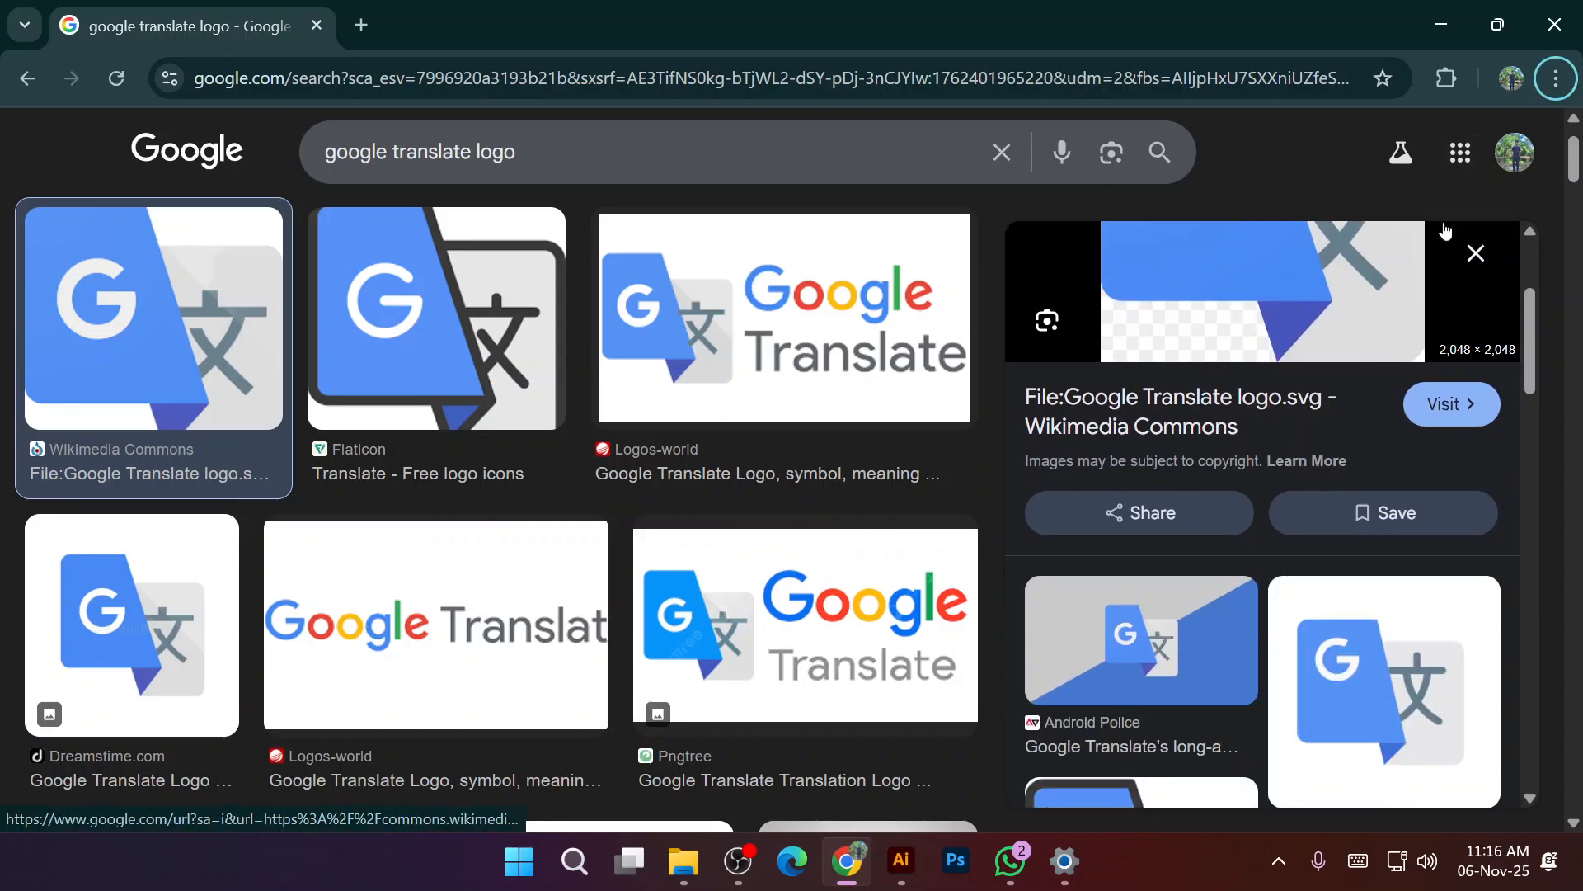
click(1460, 151)
scroll(1265, 647, down, 2)
scroll(1263, 651, down, 2)
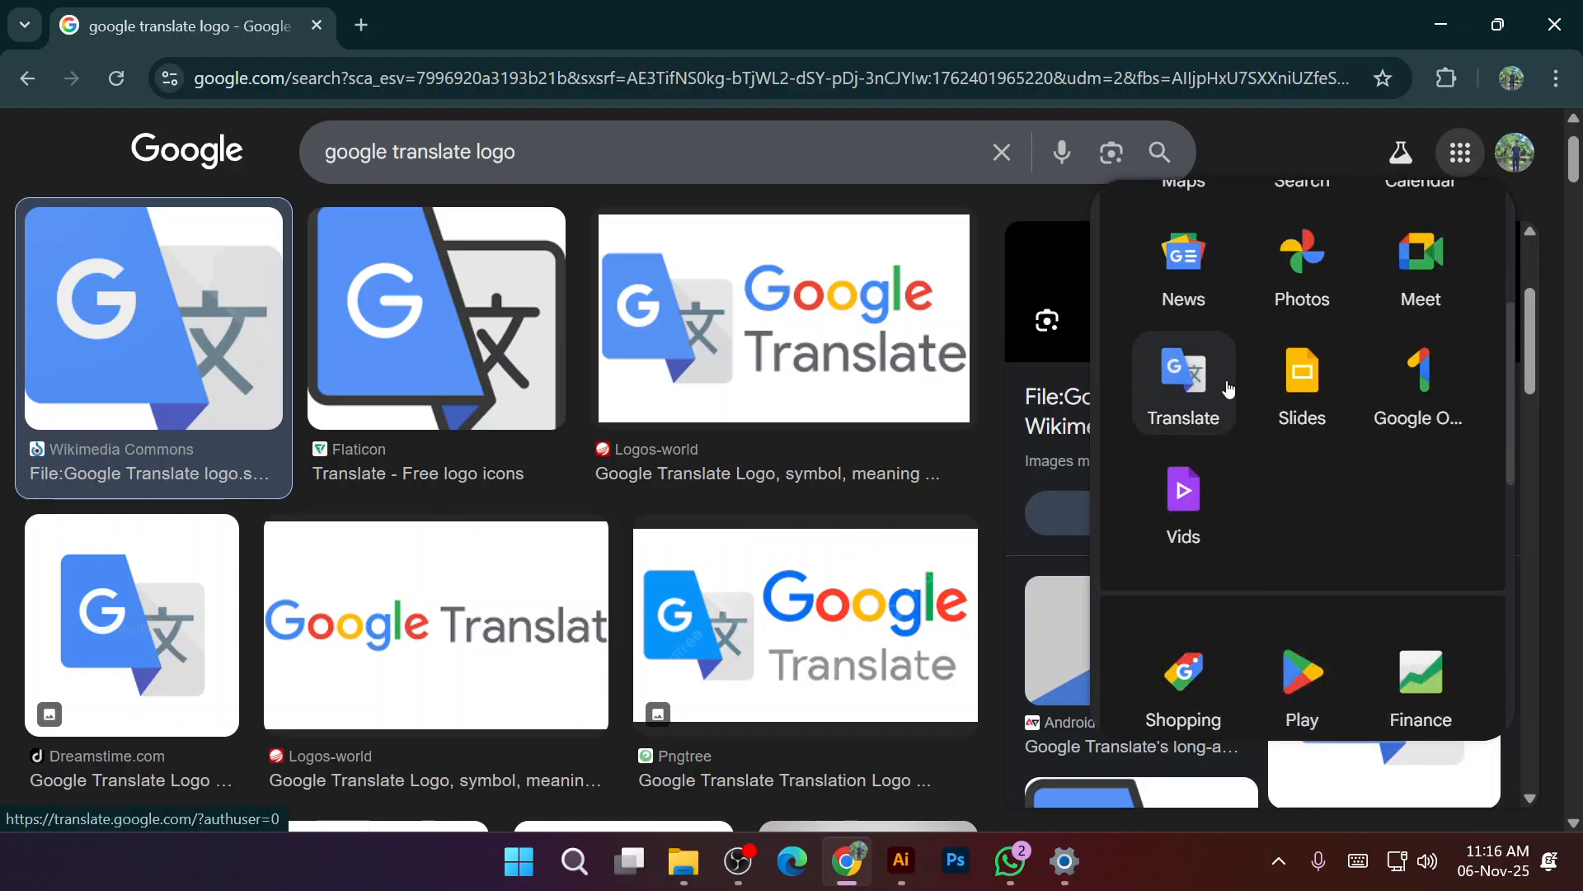
click(1215, 383)
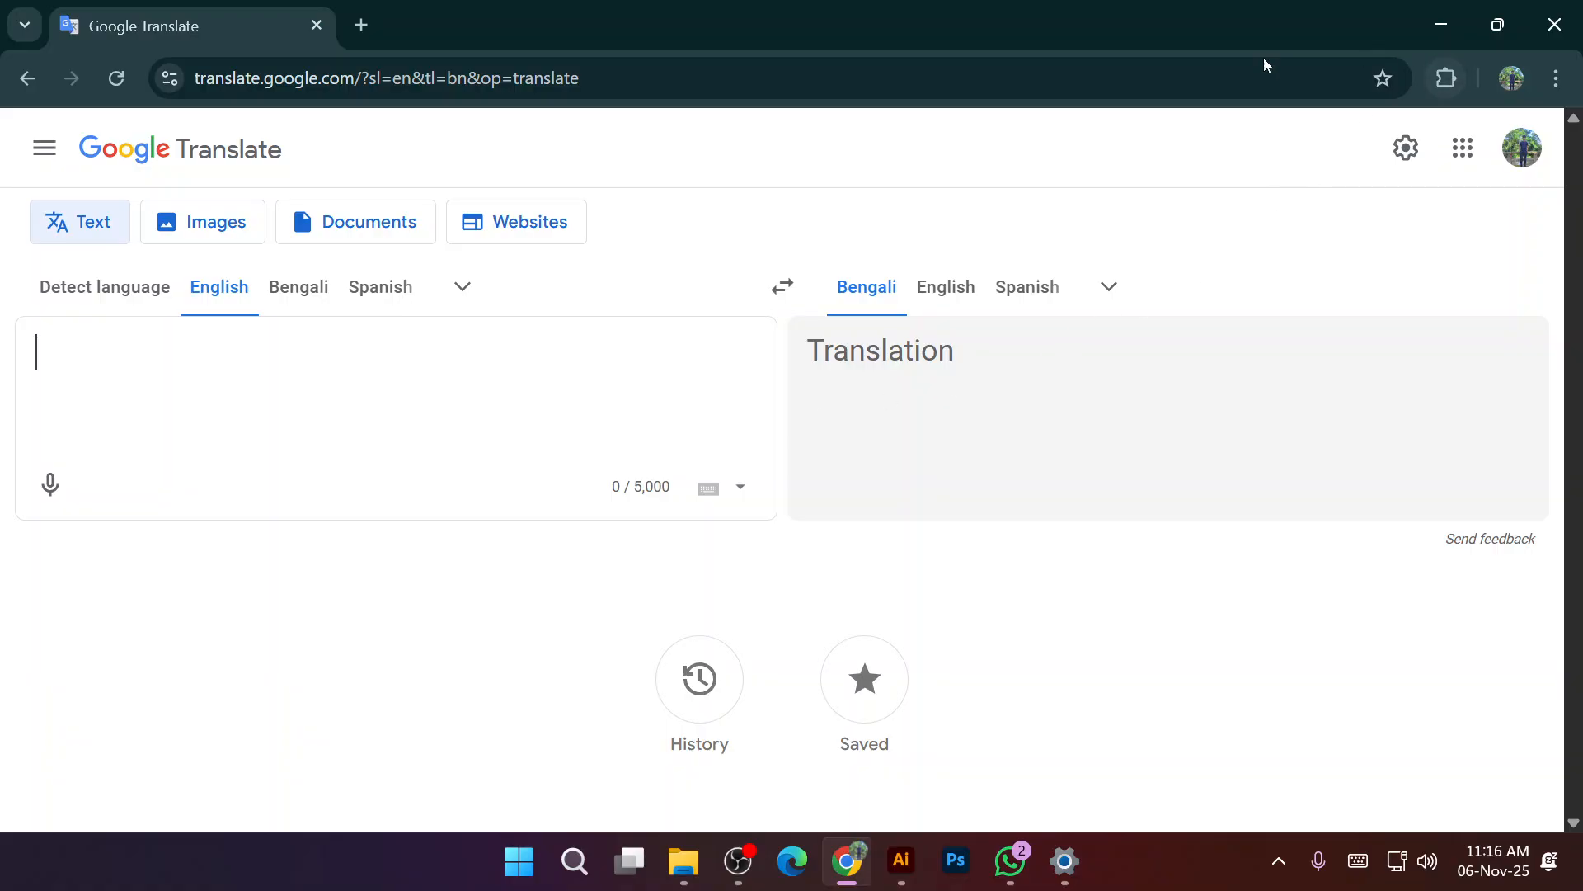
Try to inspect the Translate icon in the Google apps list with the developer tools, and close the tools.
click(1463, 148)
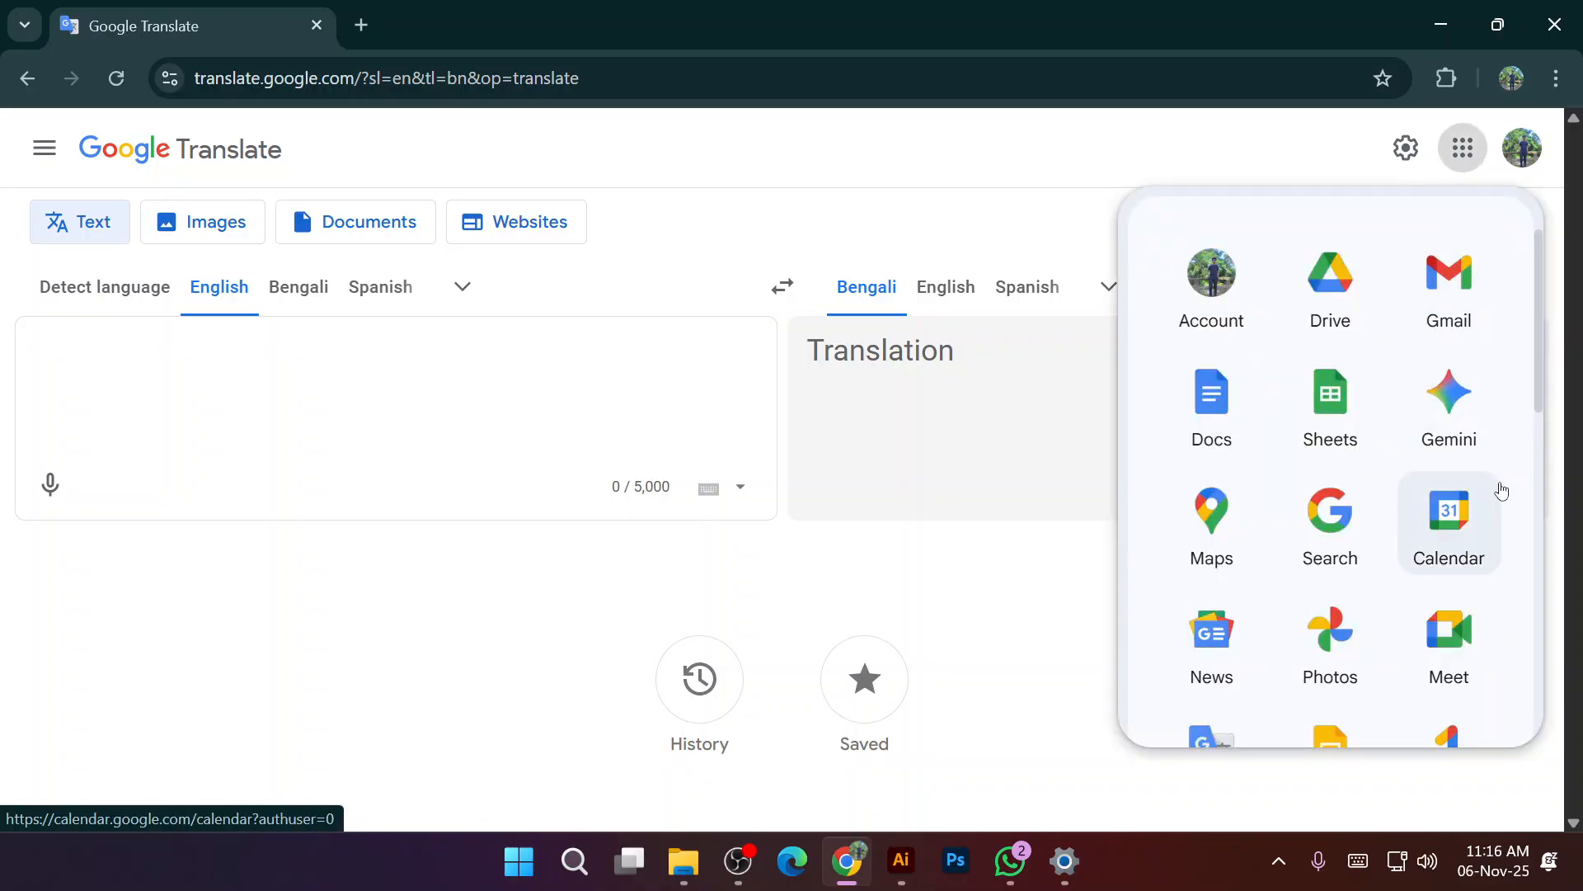
scroll(1418, 556, down, 4)
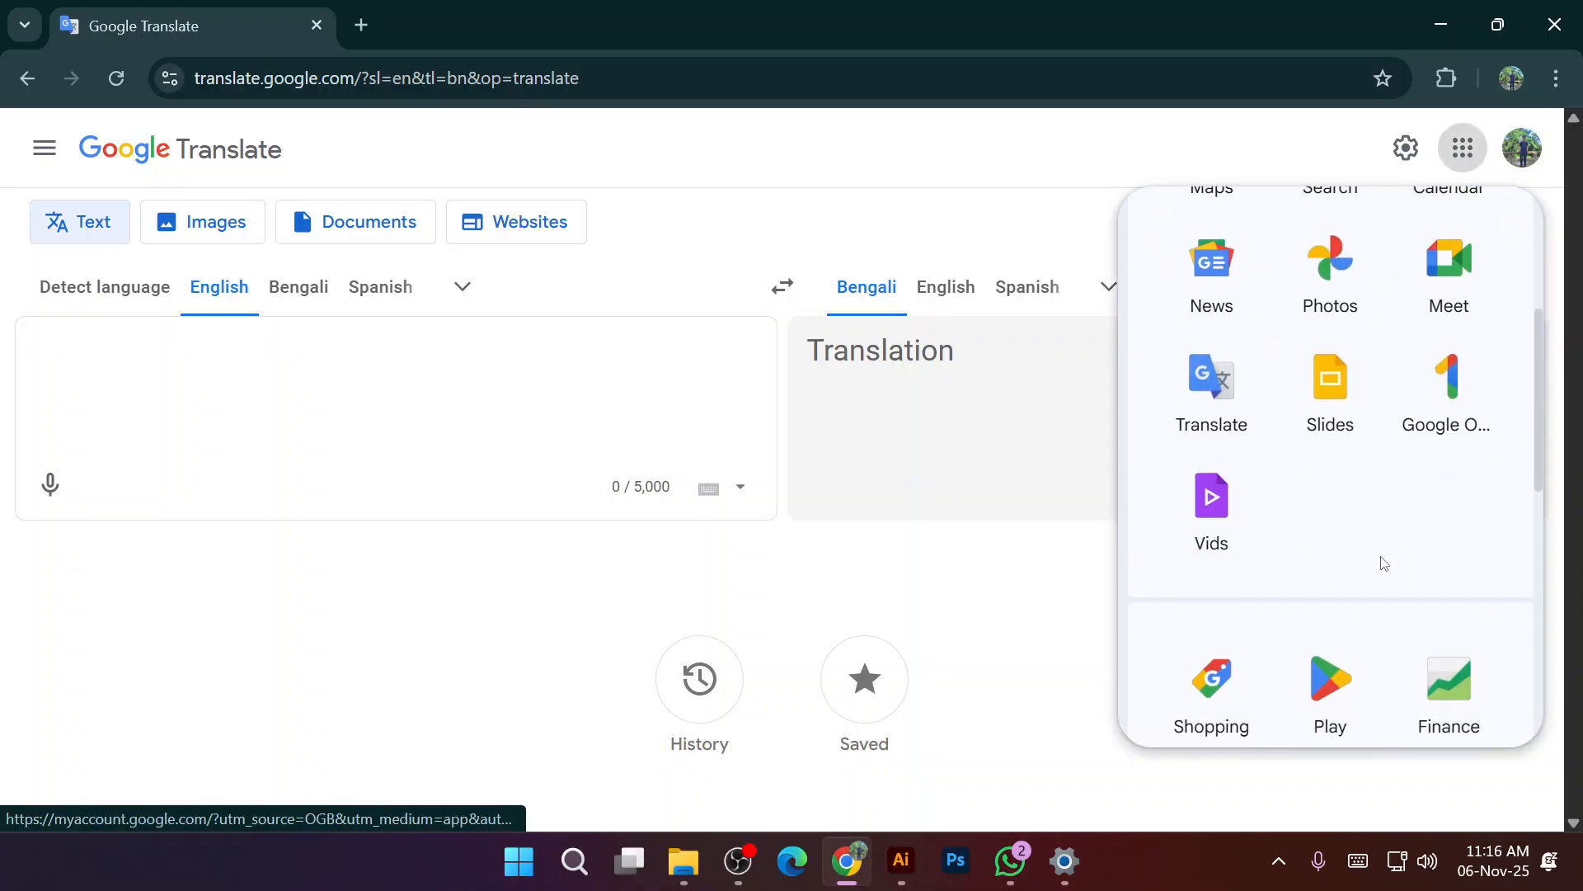
right_click(1333, 522)
click(1097, 792)
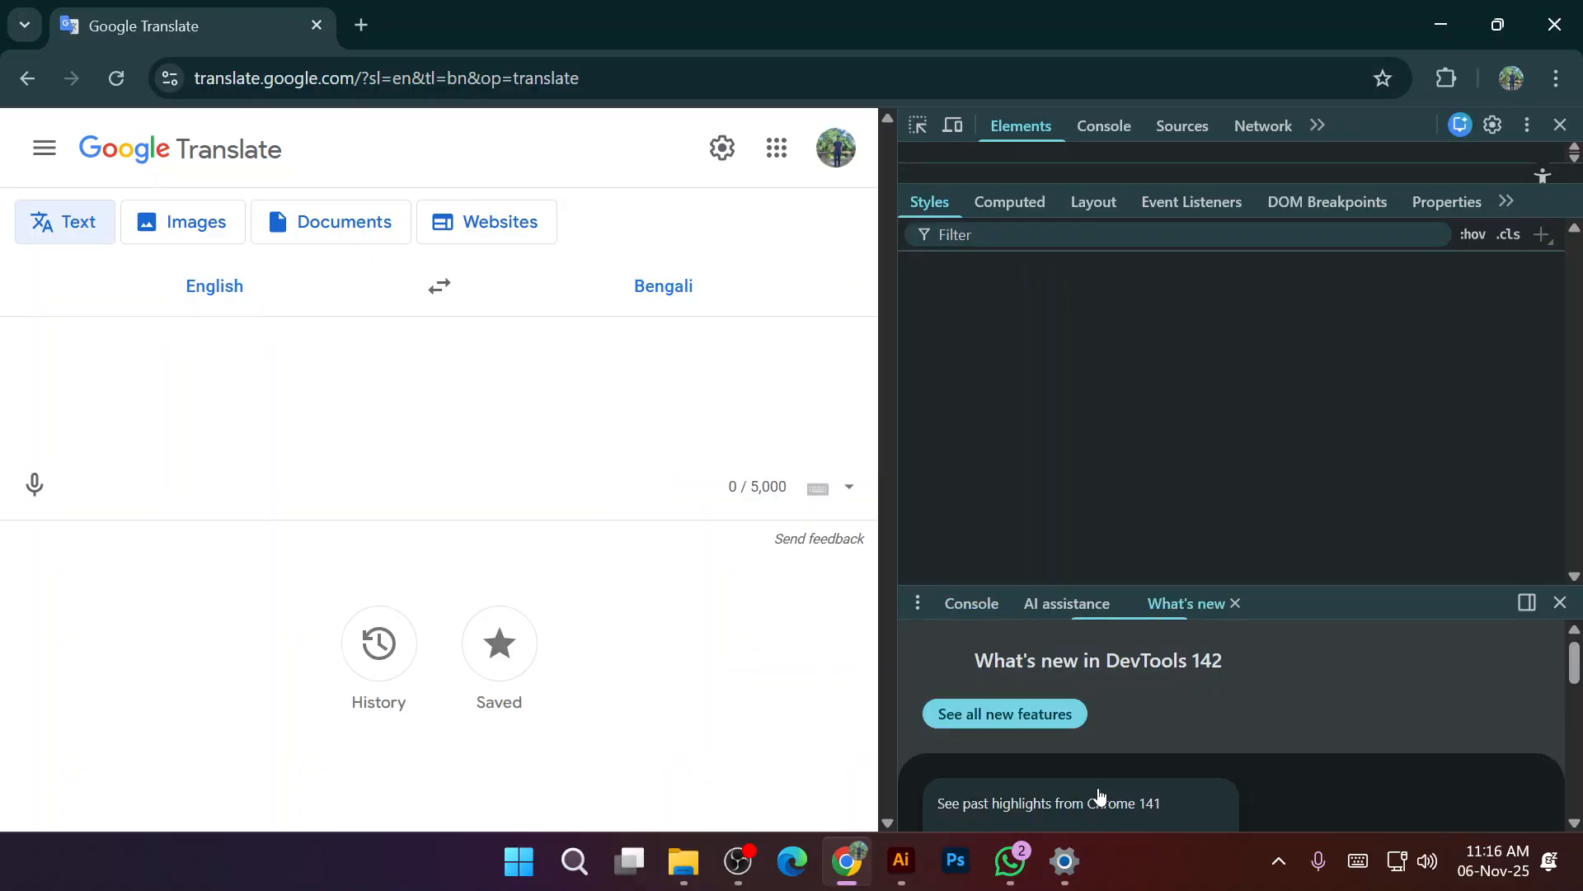
click(773, 150)
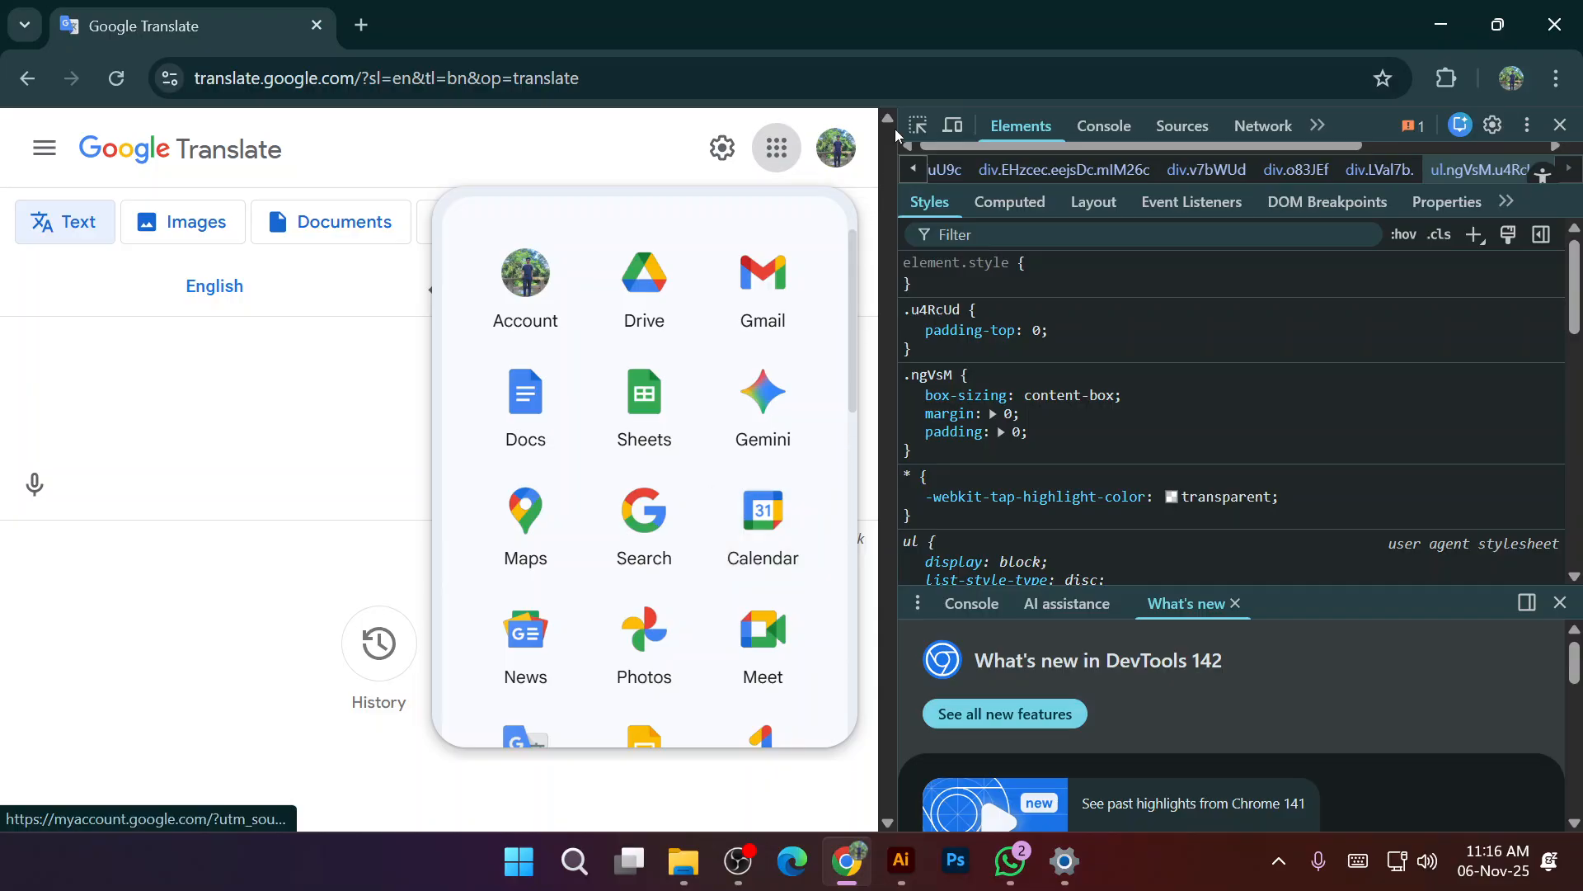
click(918, 126)
click(788, 156)
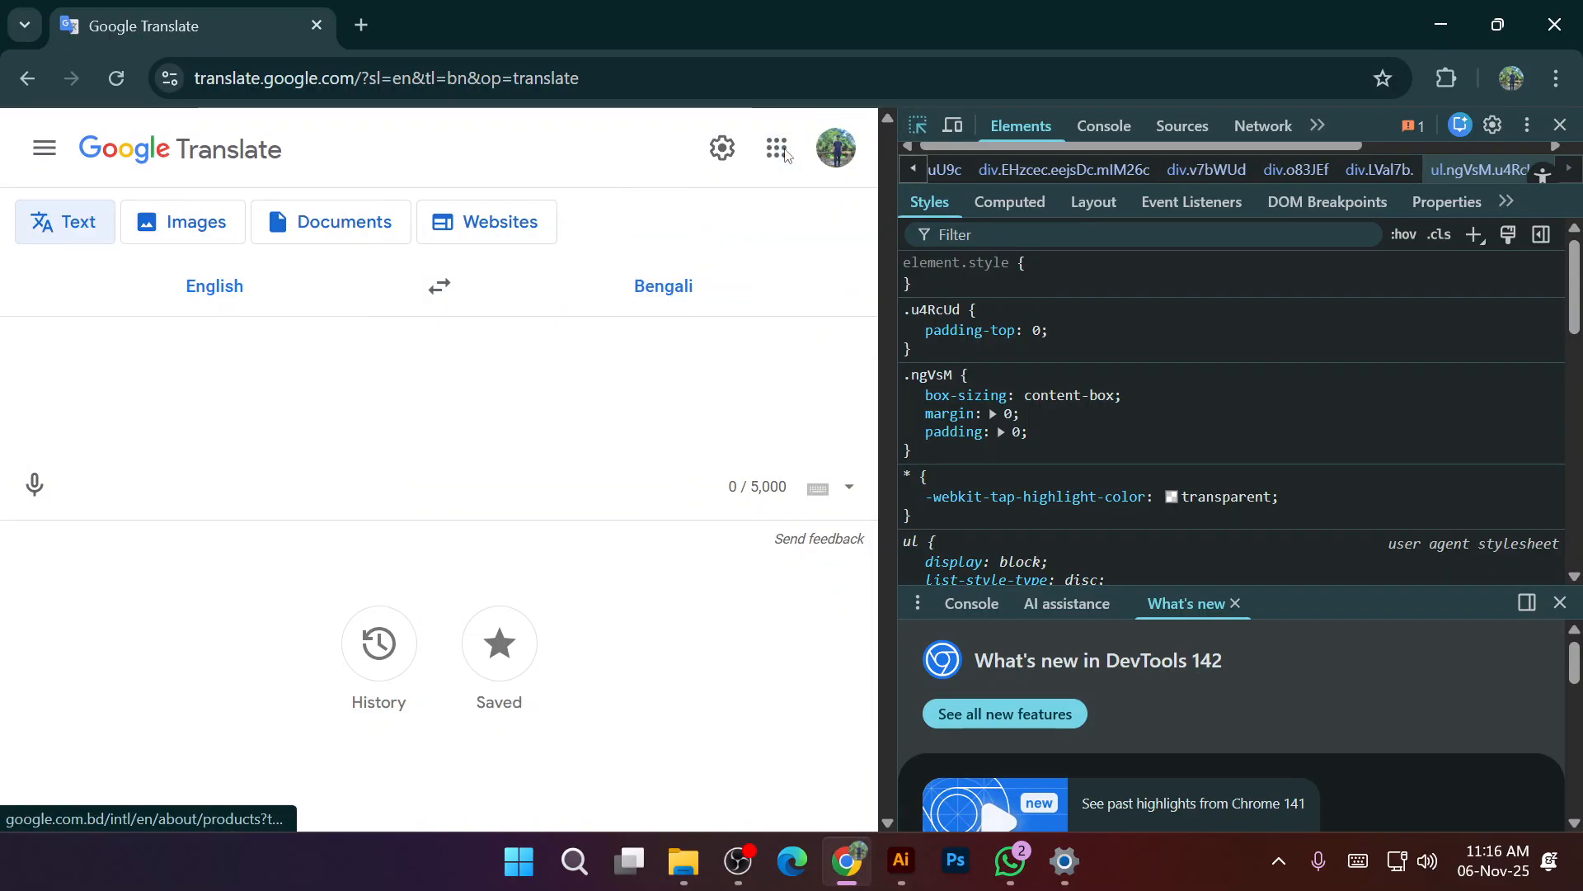
click(779, 152)
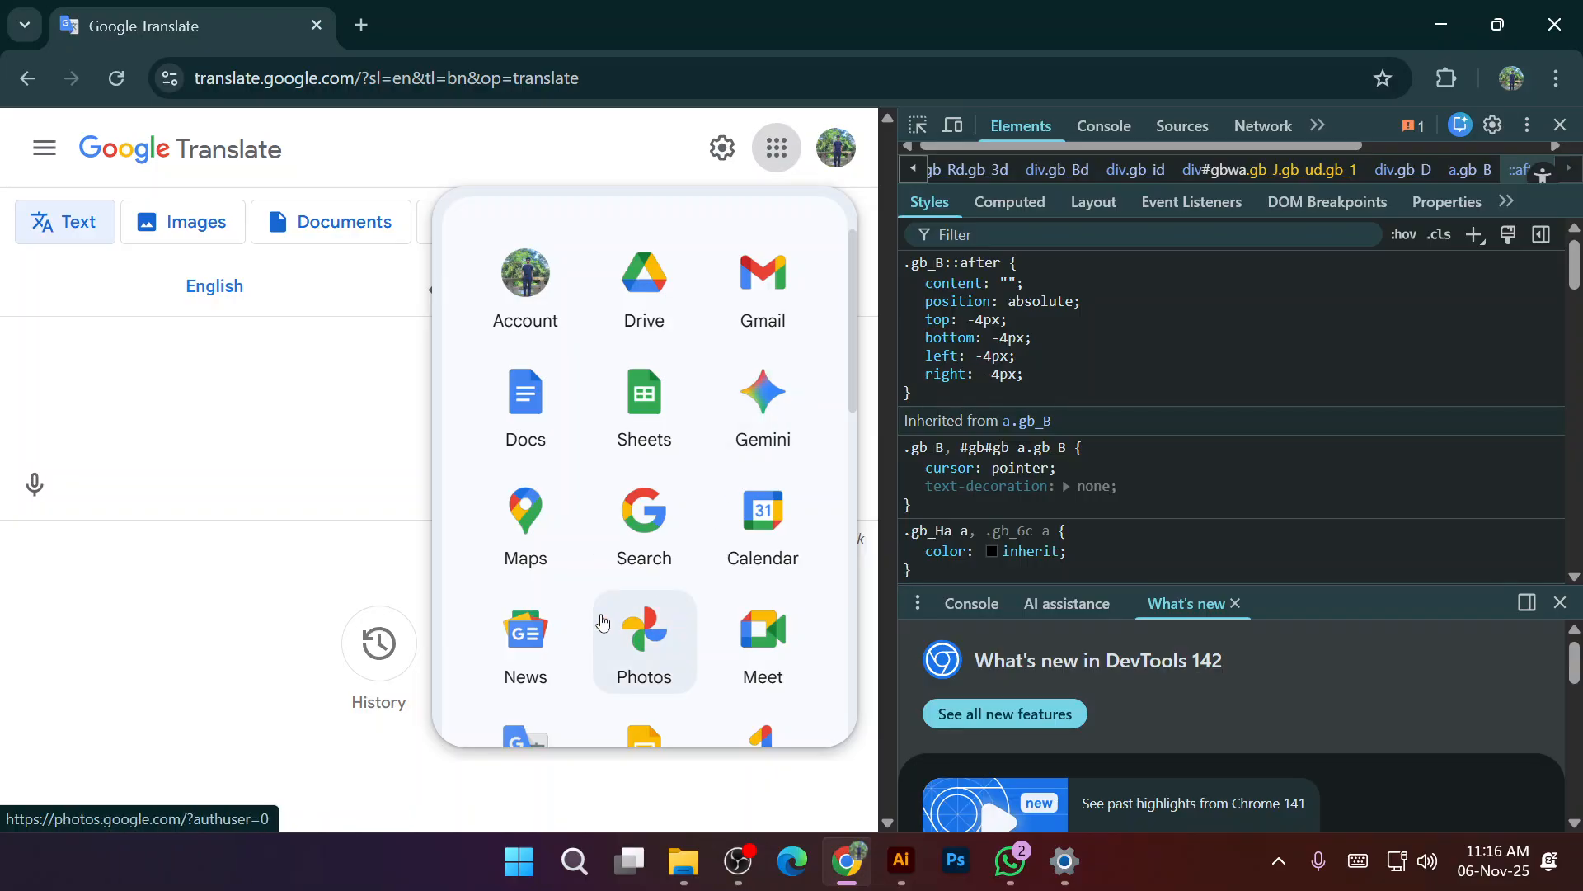
scroll(601, 620, down, 3)
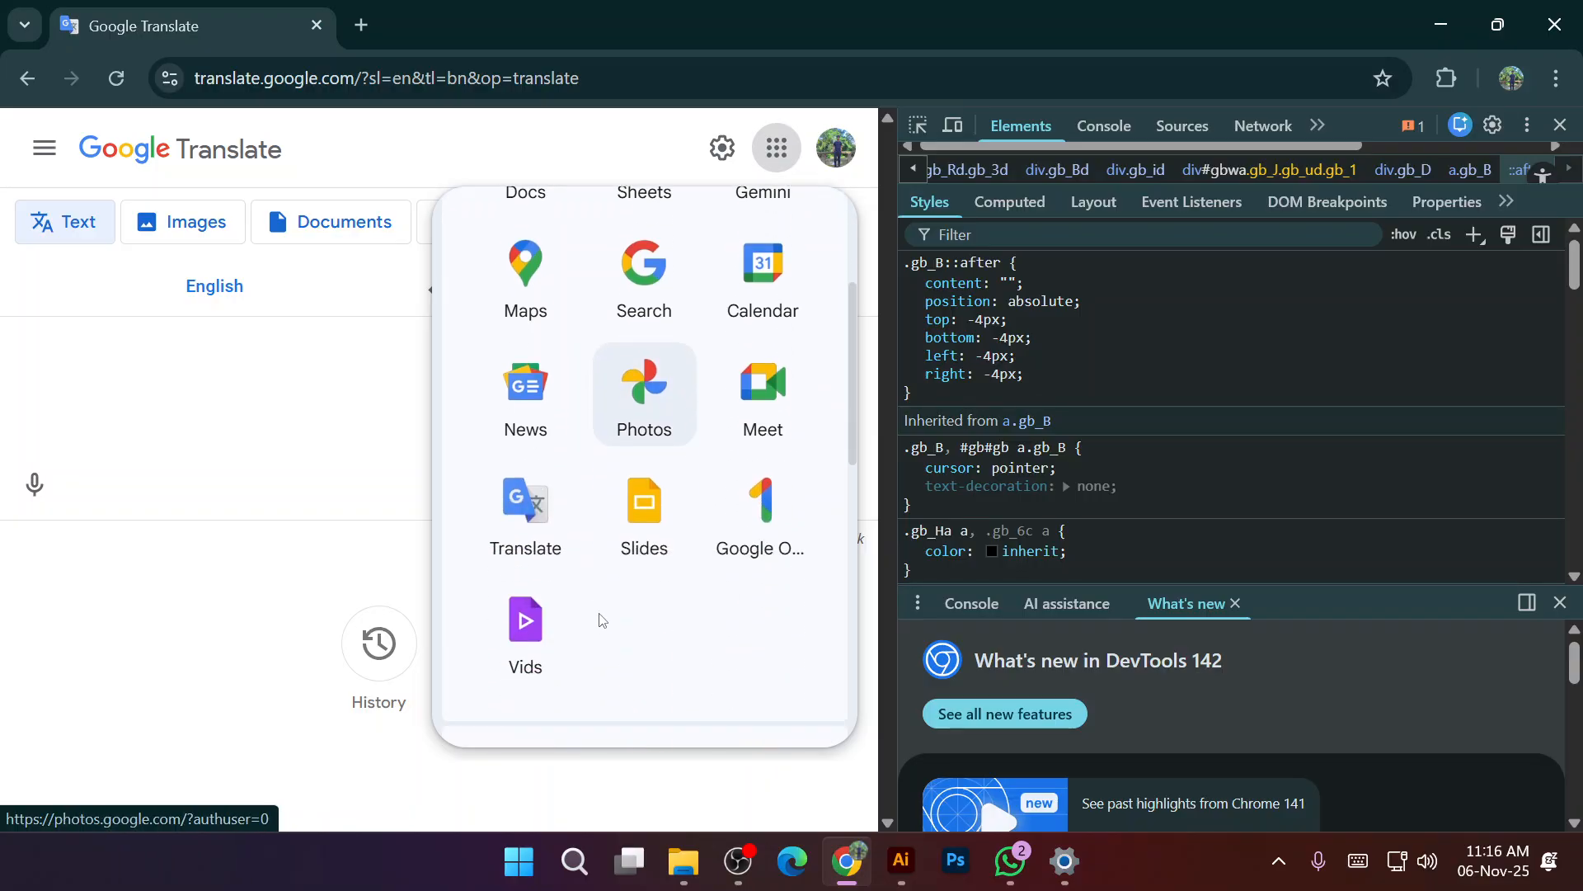
click(1560, 125)
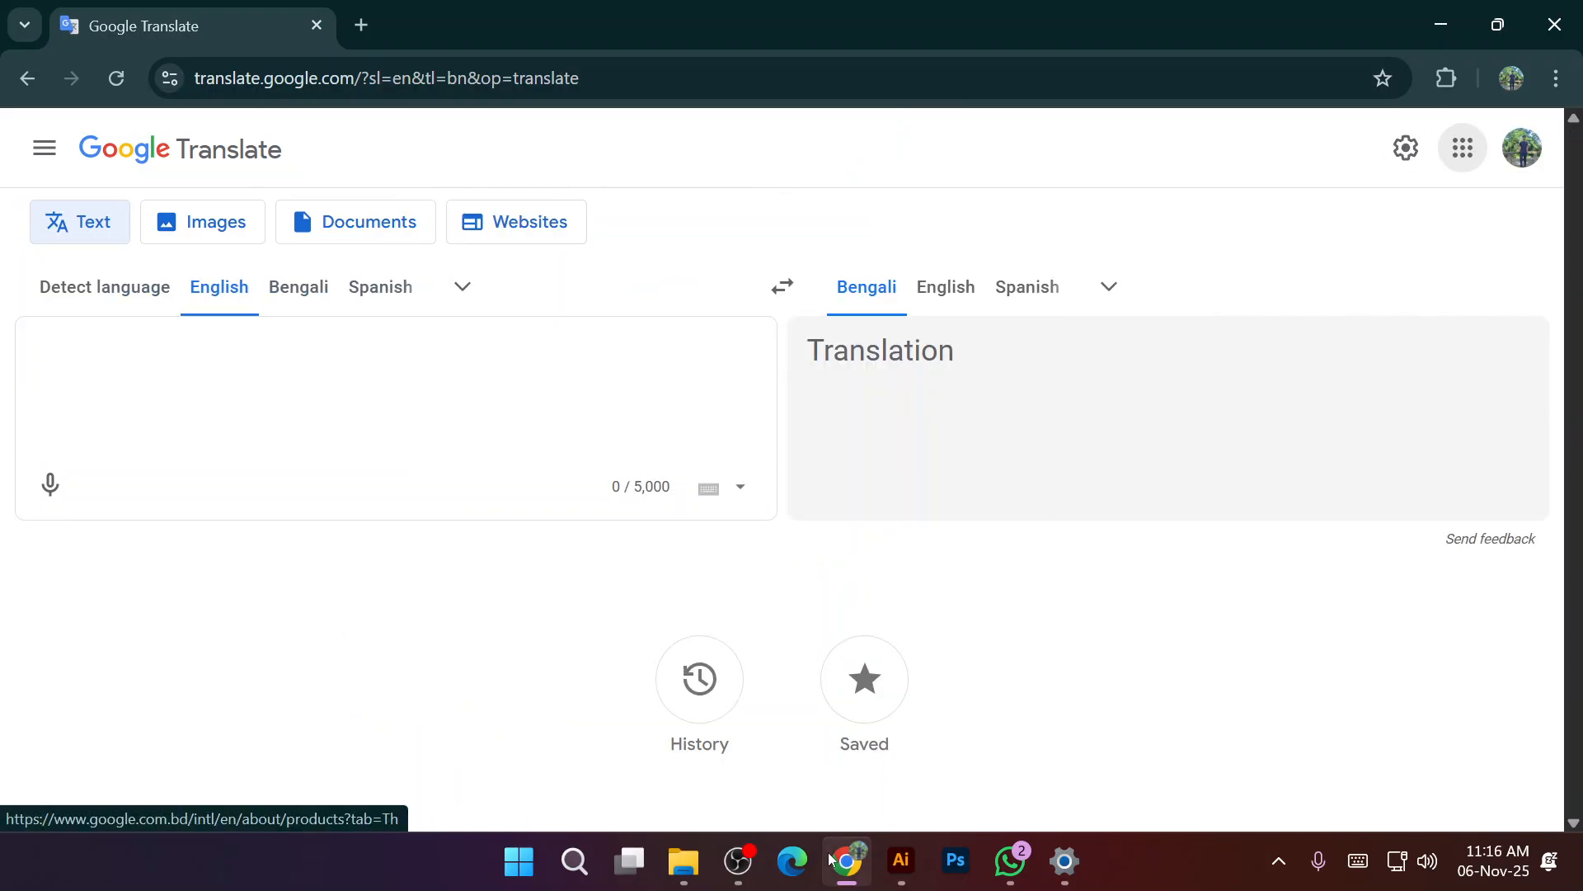
Switch back to Illustrator and compare the vector logo with the reference image's shading.
click(898, 840)
drag(889, 679, 755, 664)
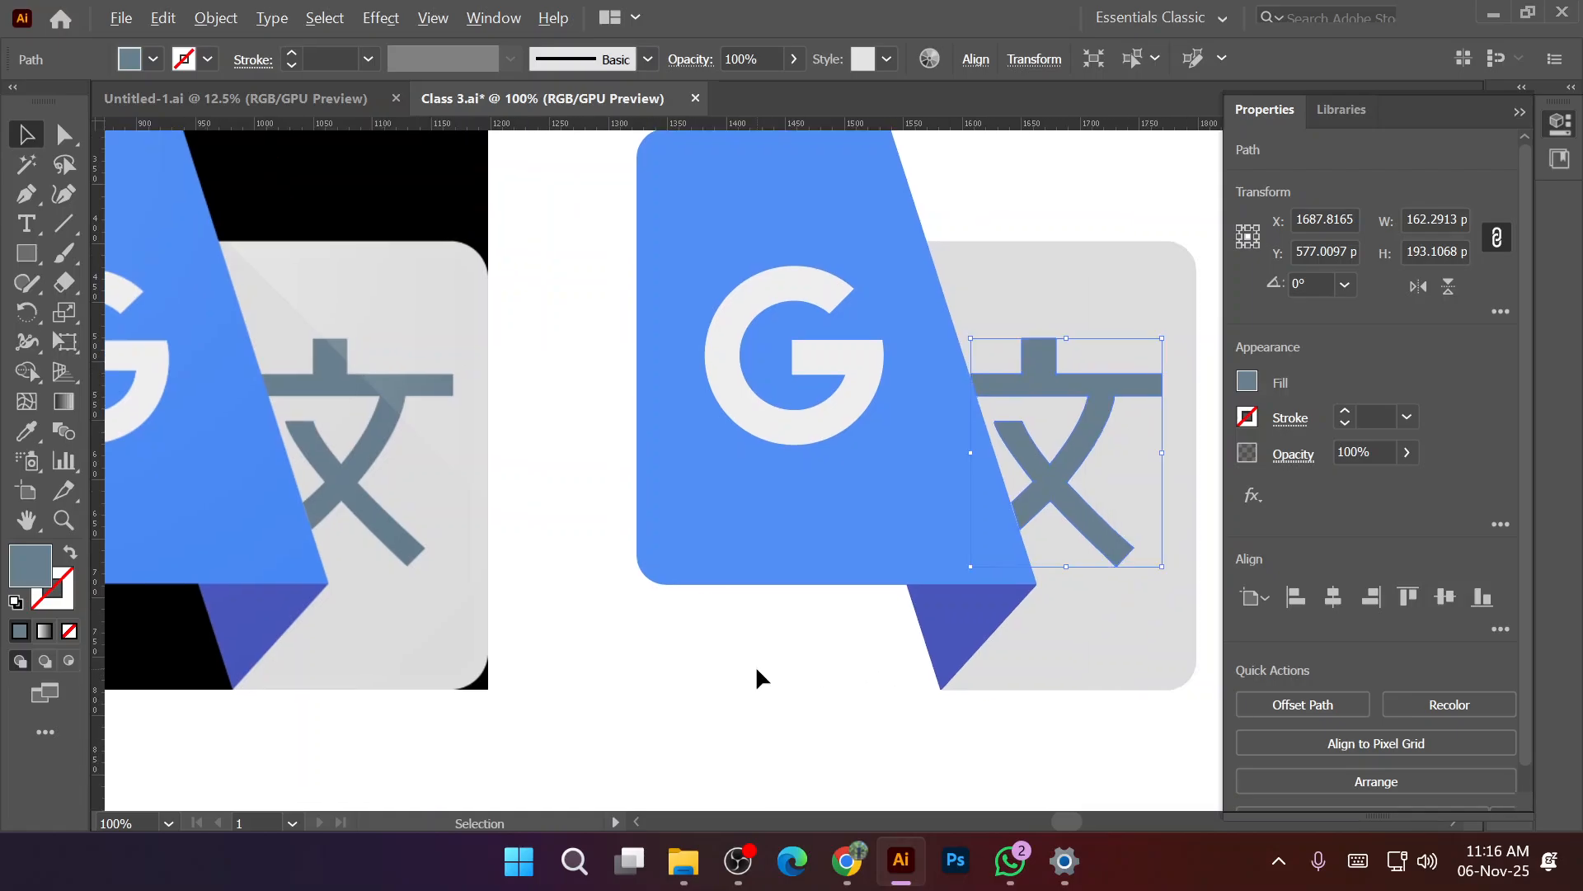
scroll(755, 664, down, 2)
scroll(978, 641, up, 2)
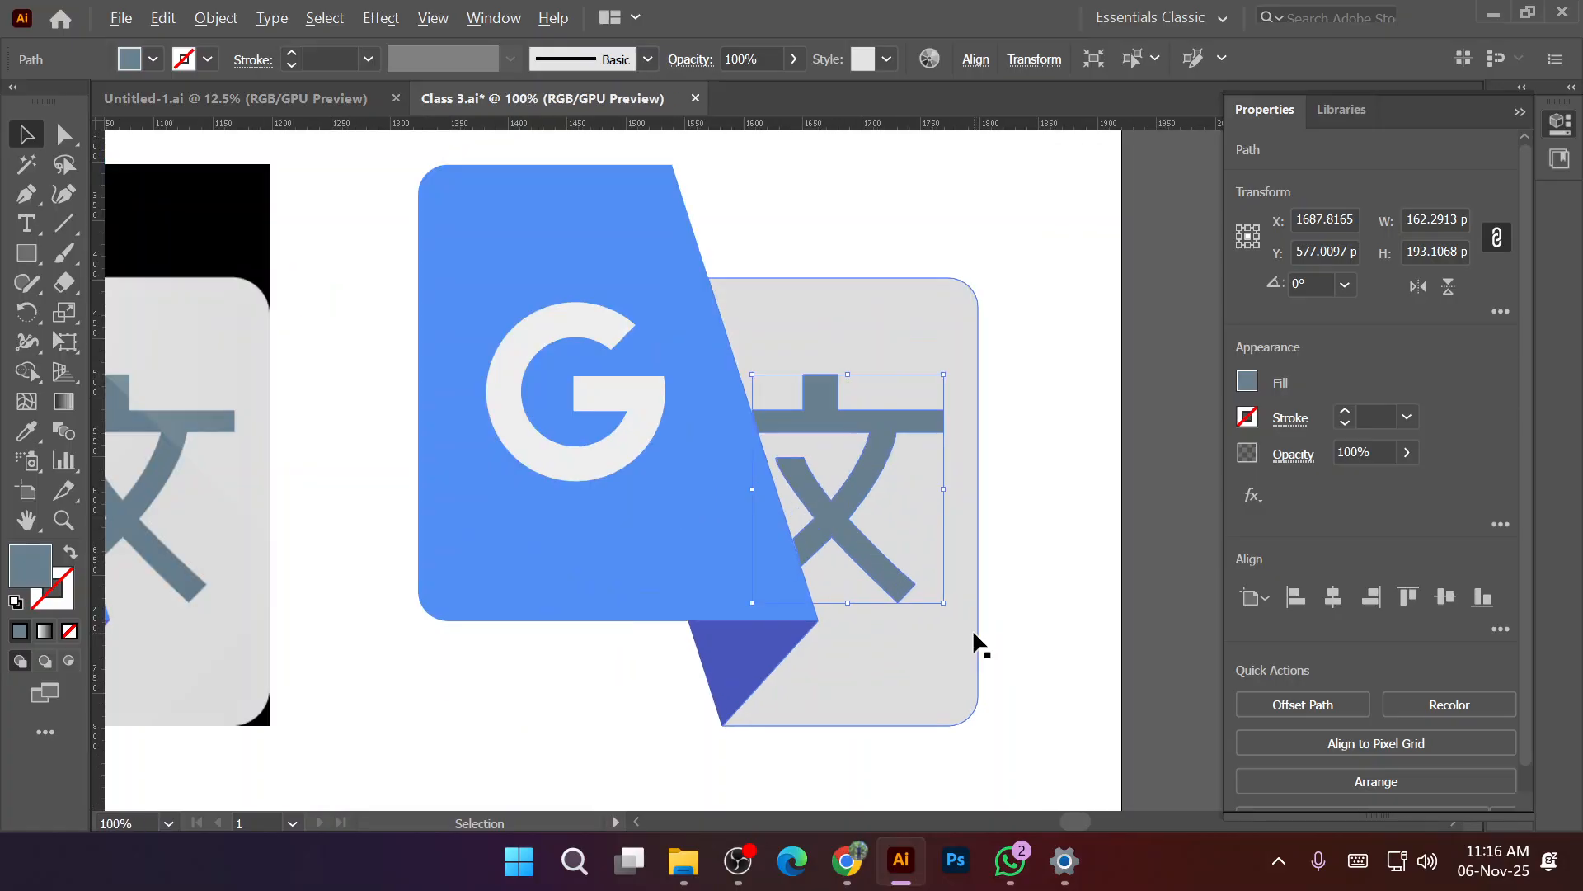
click(1005, 615)
scroll(1004, 615, down, 1)
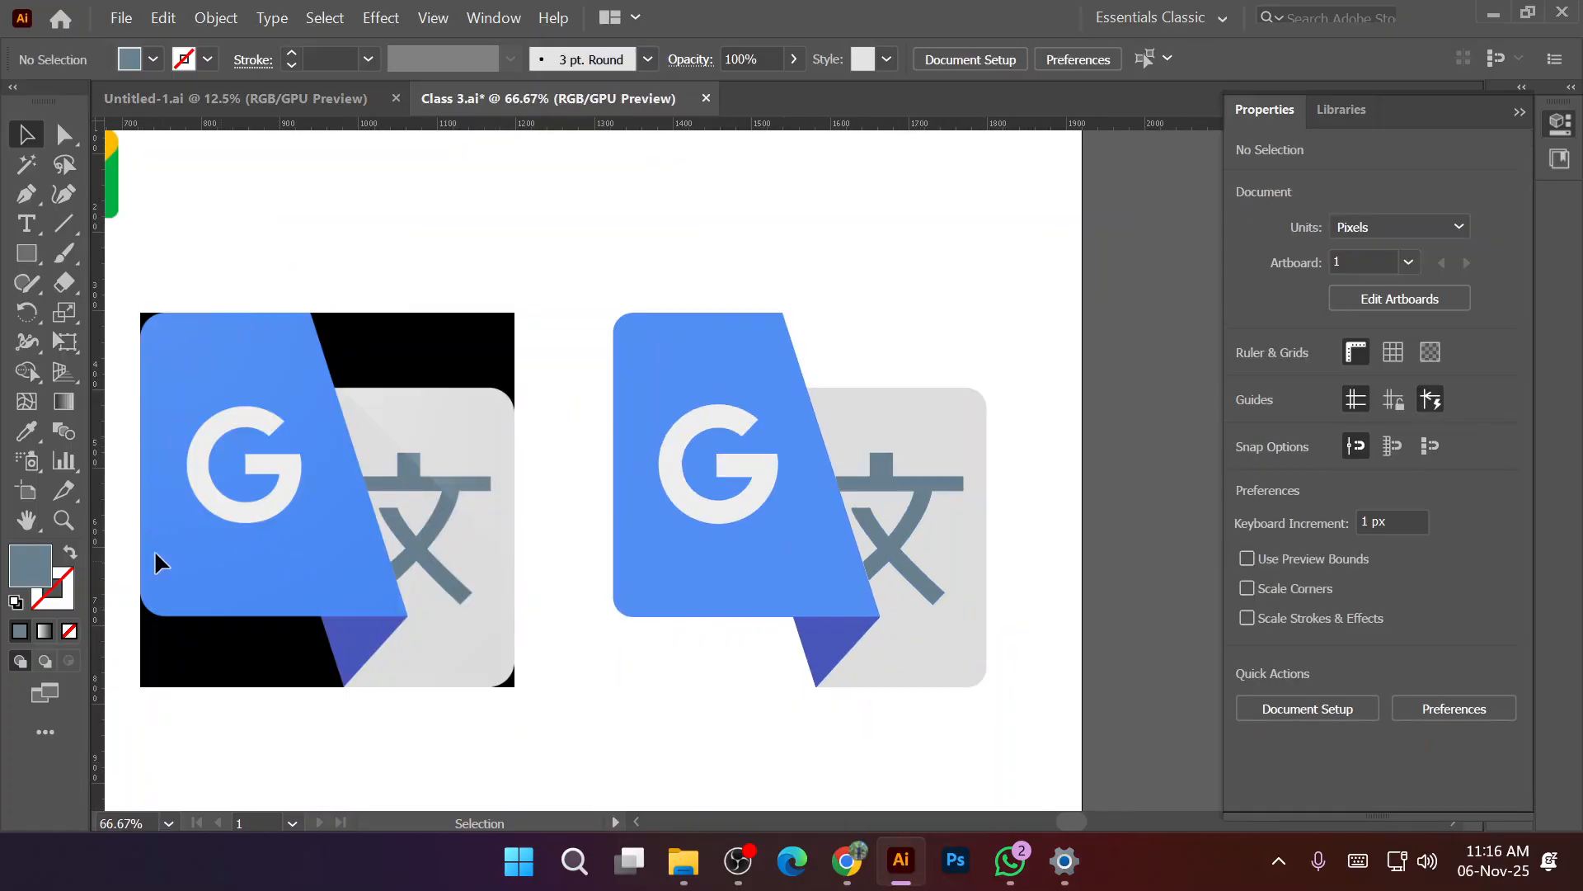
With the Pen tool, outline the shading's diagonal across the grey panel, its lower right side and its bottom edge to the indigo fold's tip.
click(33, 195)
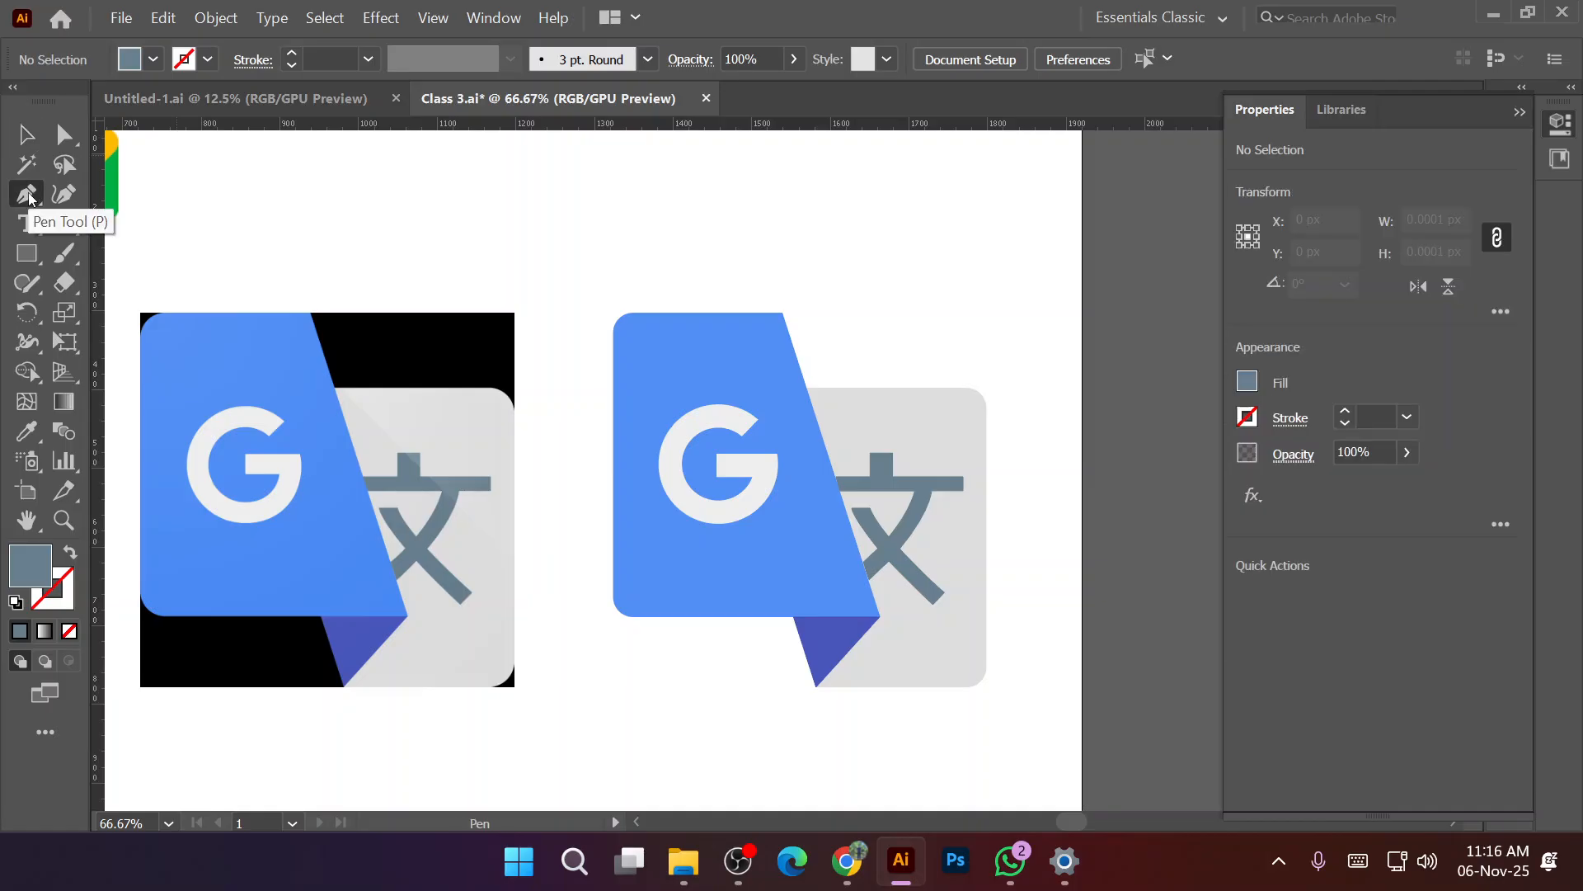
scroll(856, 399, up, 1)
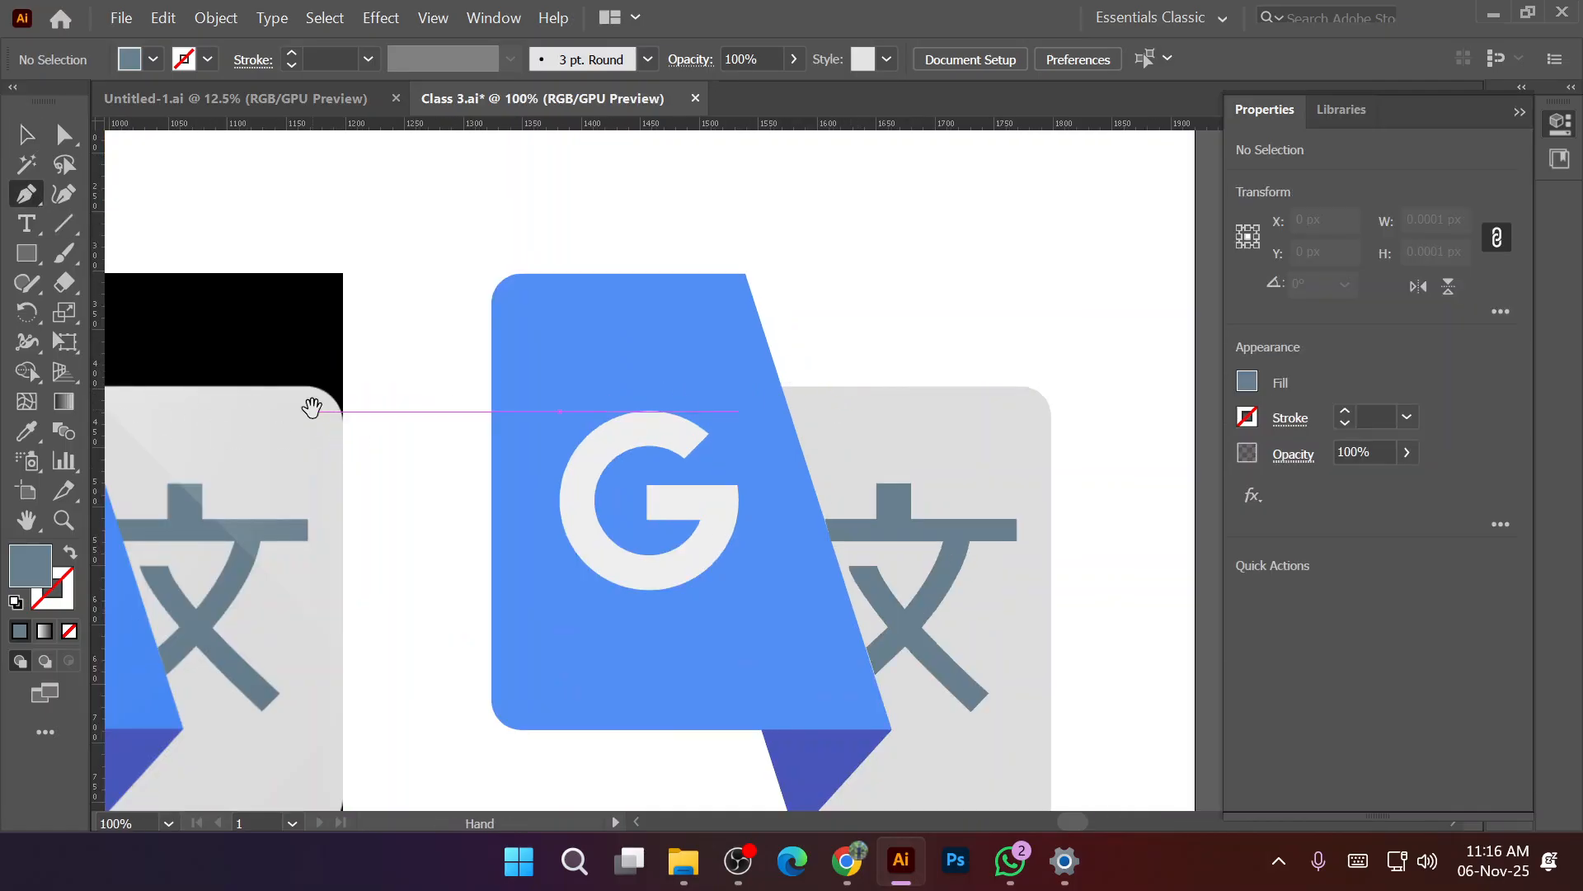
drag(311, 410, 492, 400)
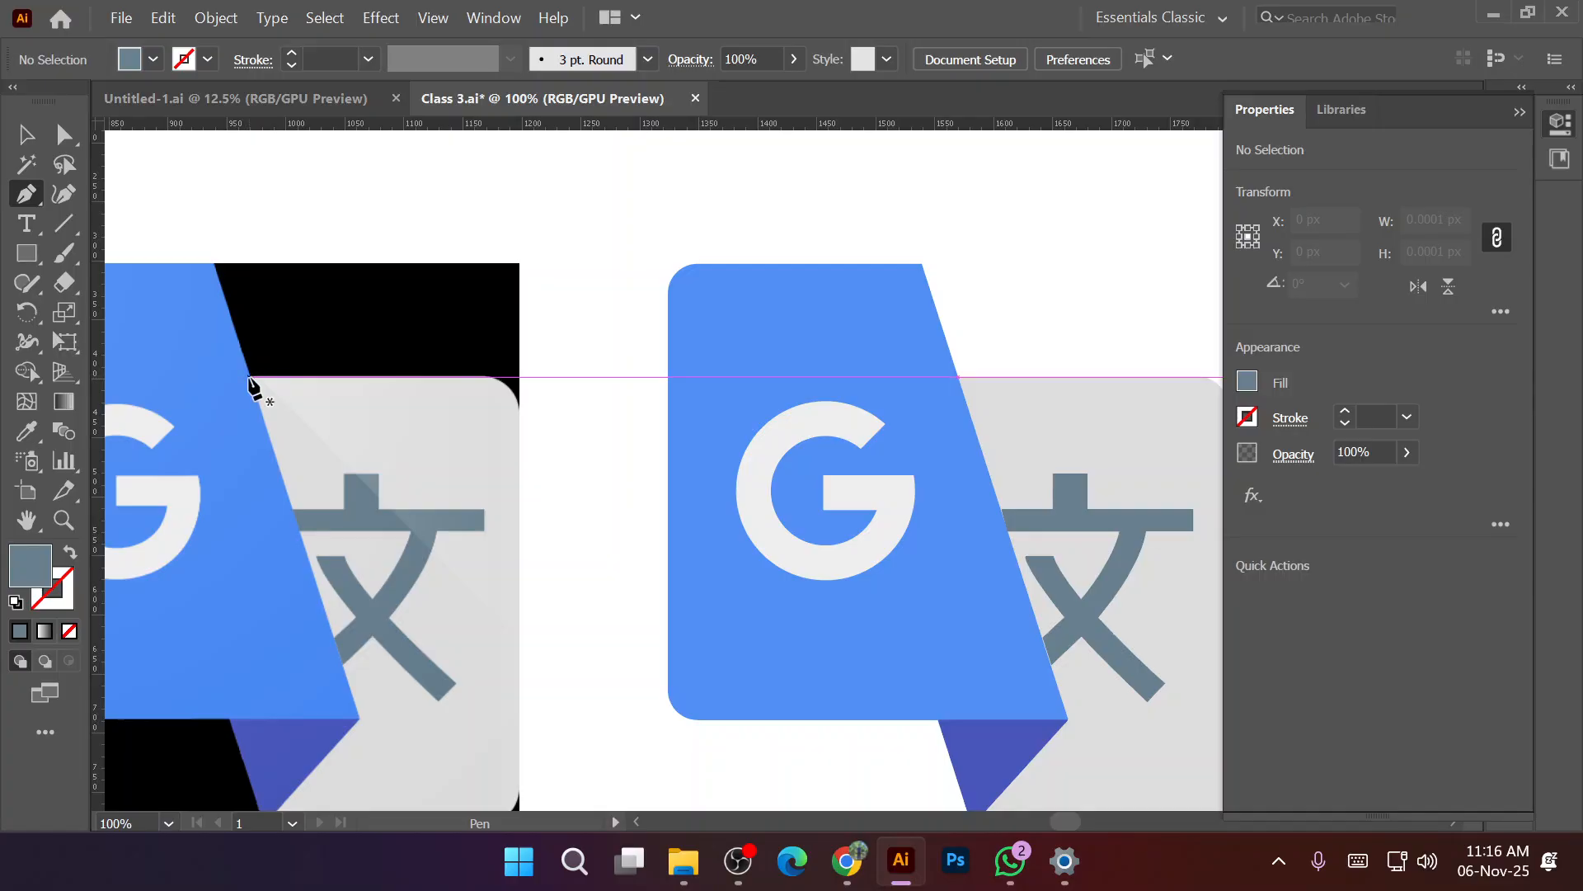
click(980, 378)
drag(969, 385, 664, 301)
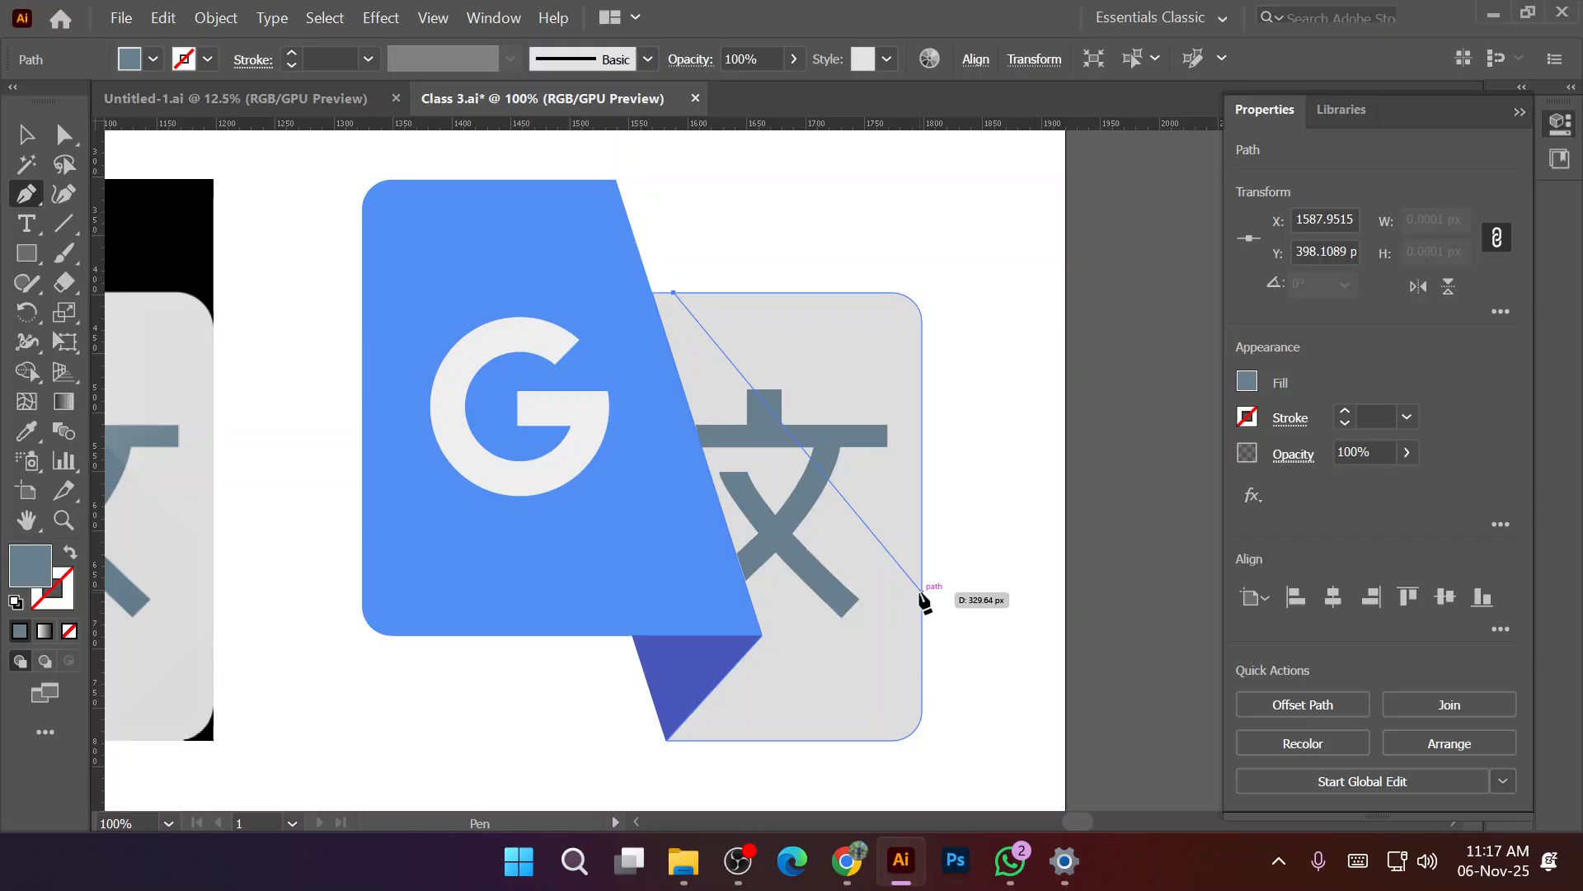
drag(809, 566, 893, 561)
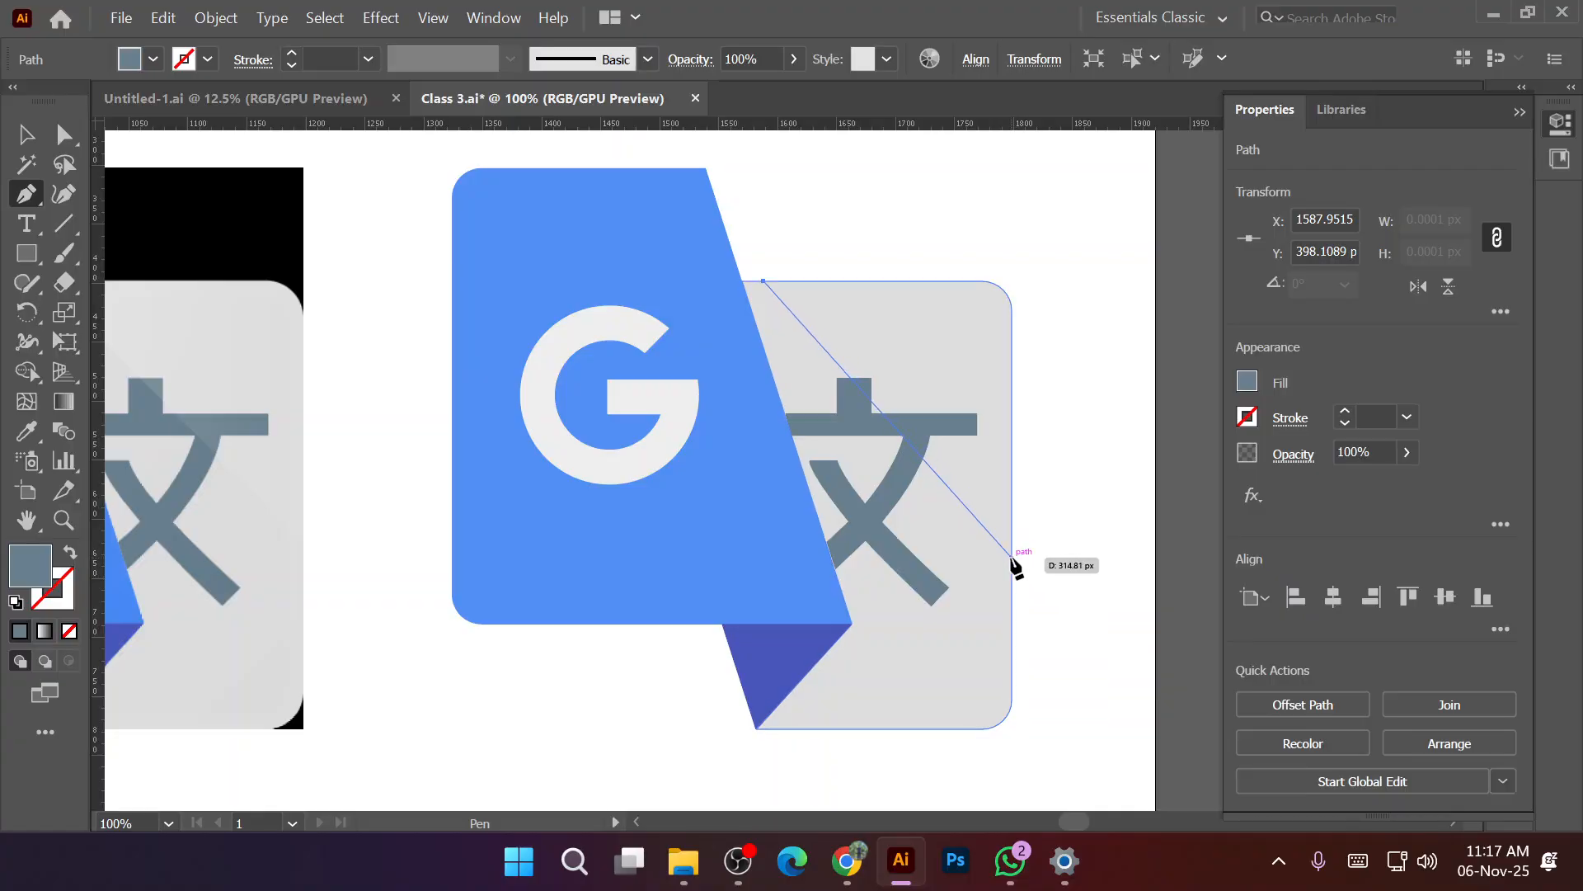
click(1012, 557)
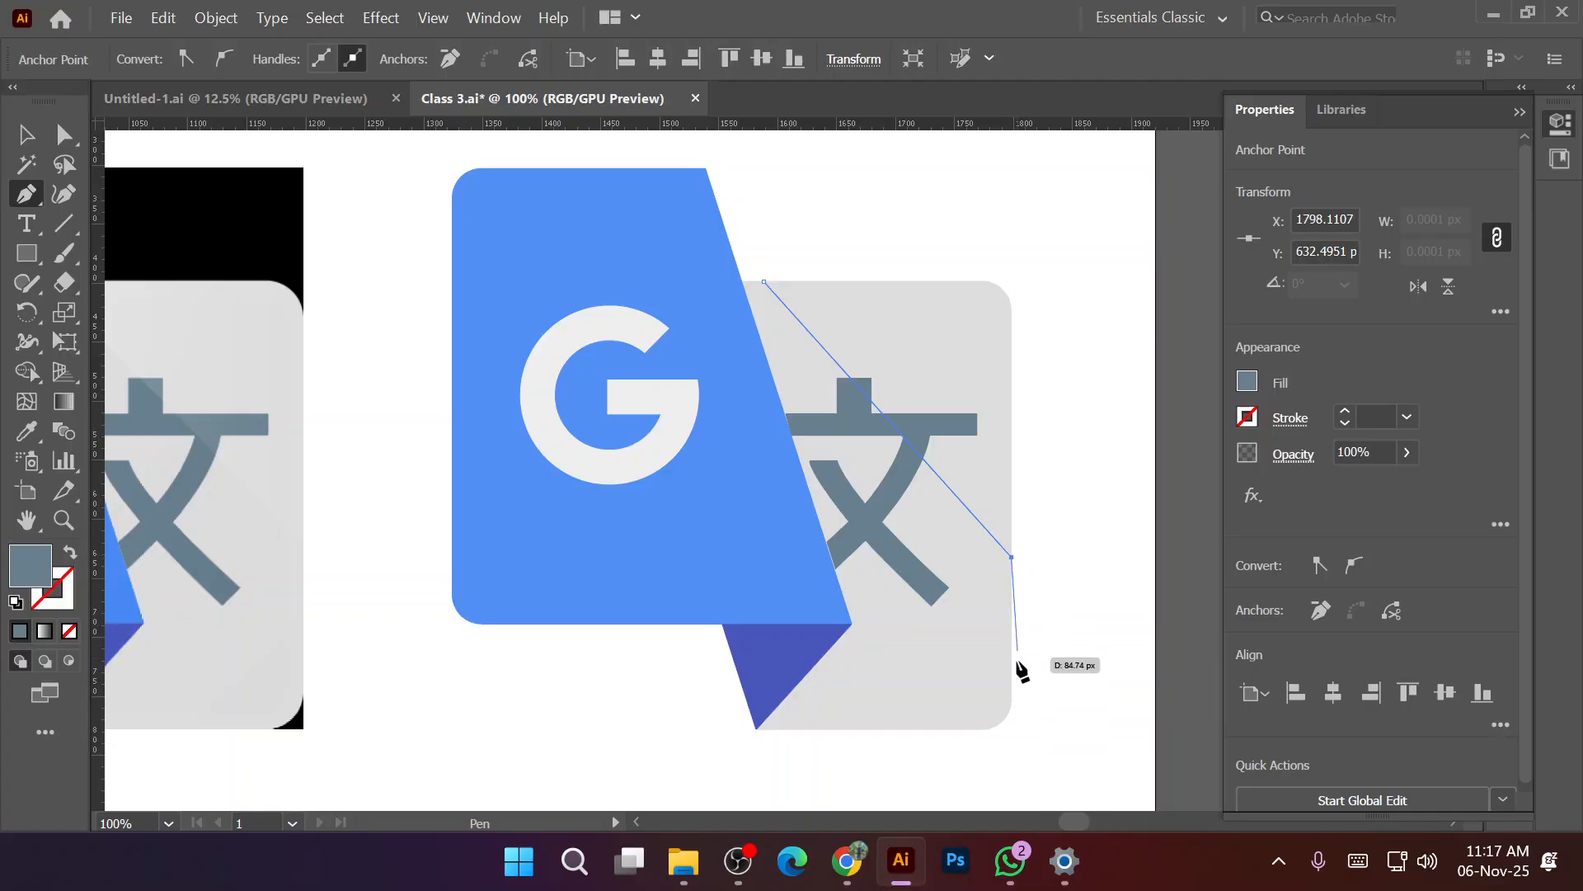
click(1012, 729)
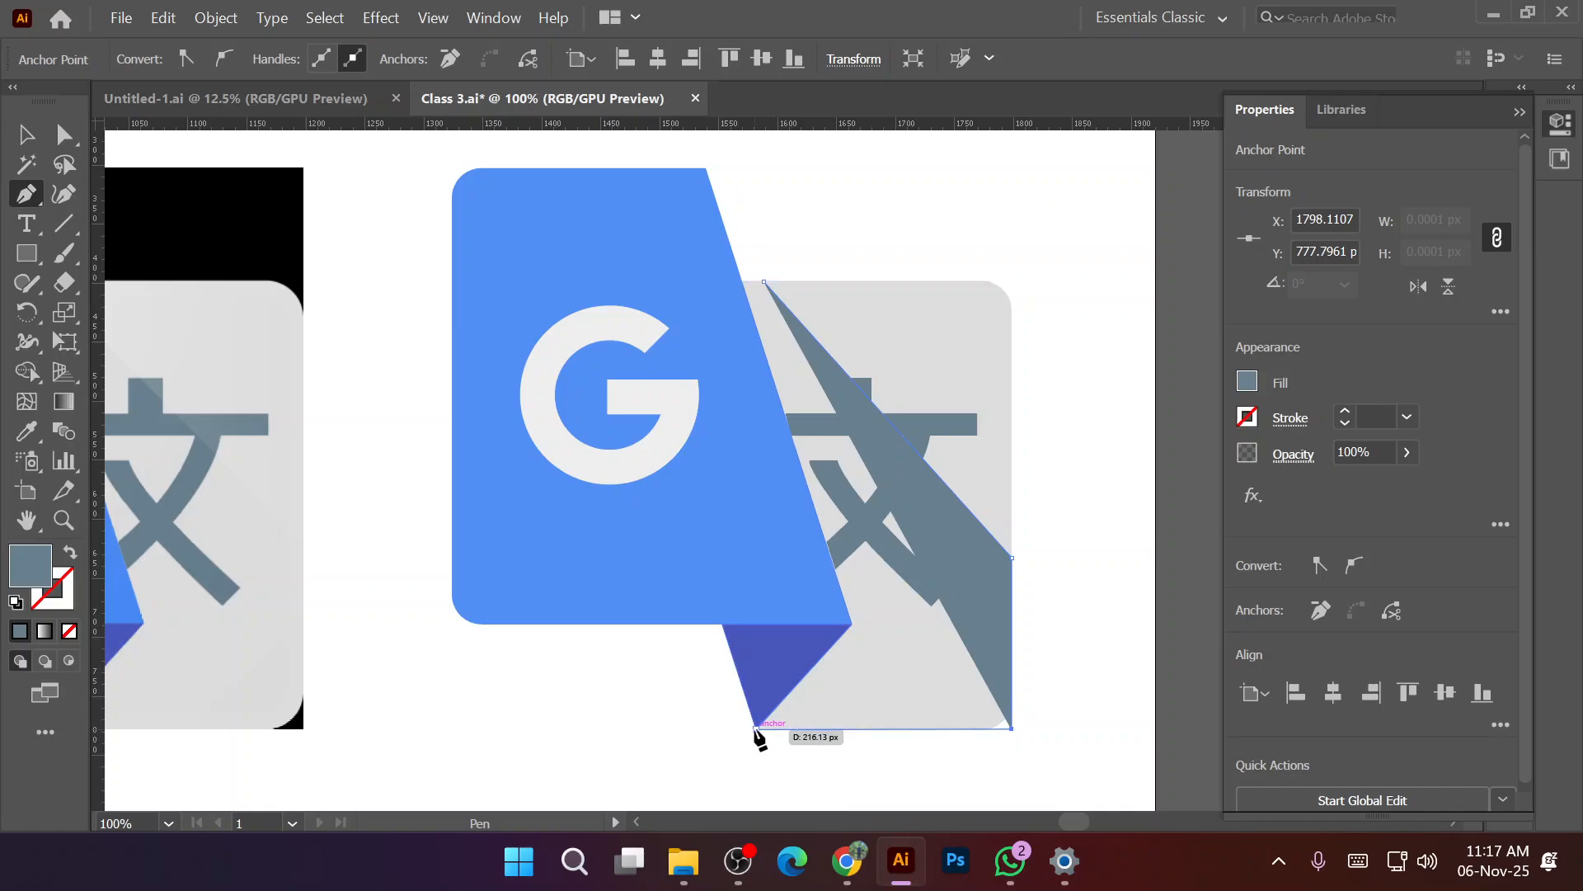
click(756, 729)
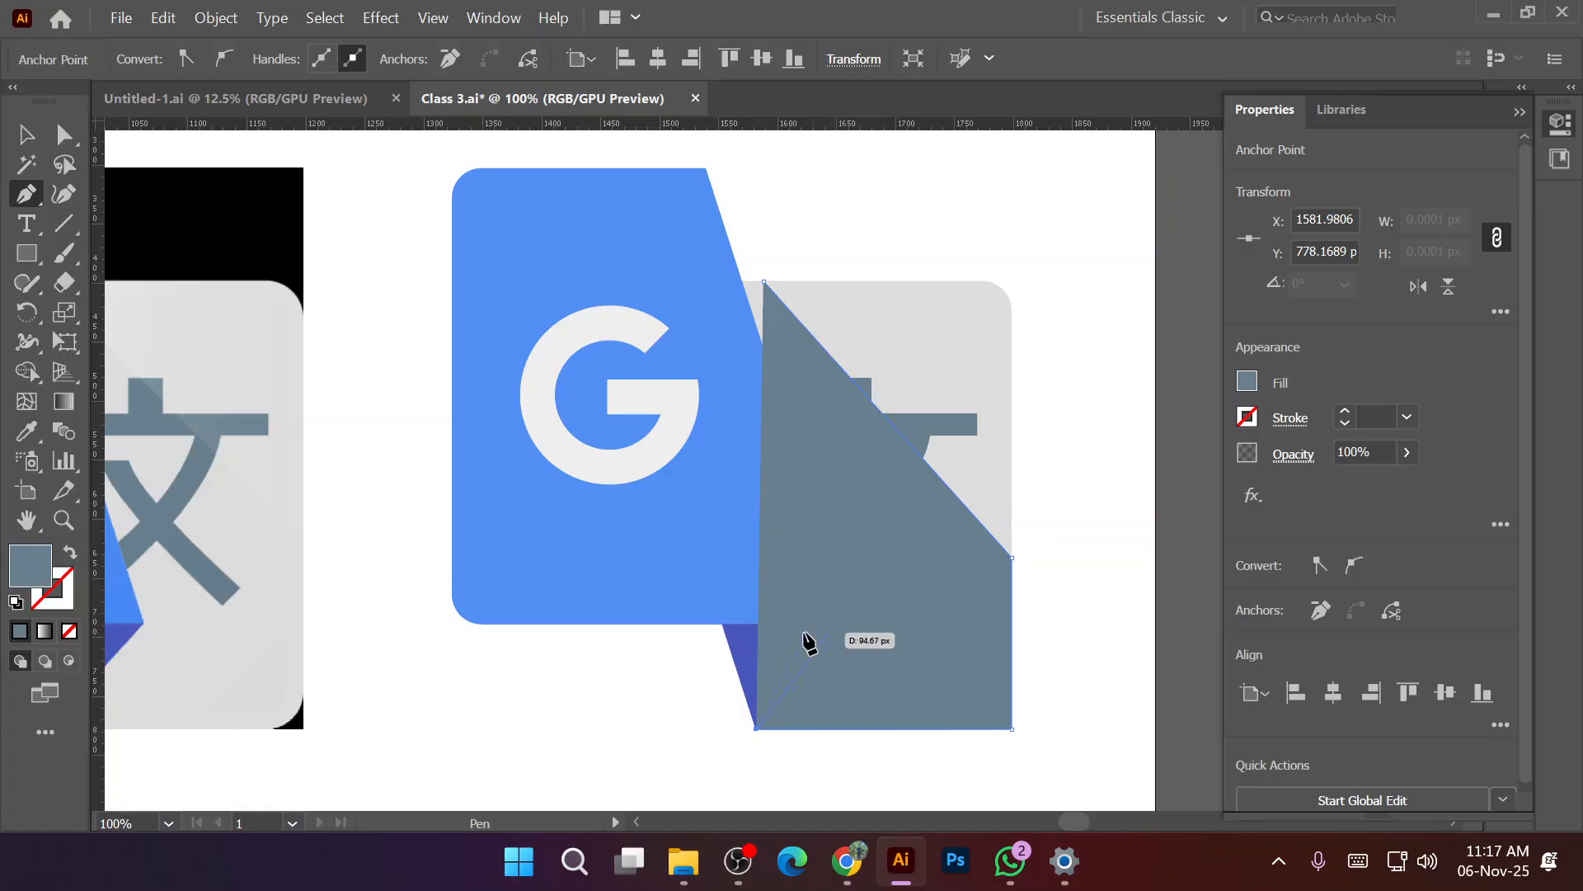
Close the shading shape along the fold and the blue panel's slanted edge, swapping fill and stroke while drawing and restoring them at the end.
click(70, 552)
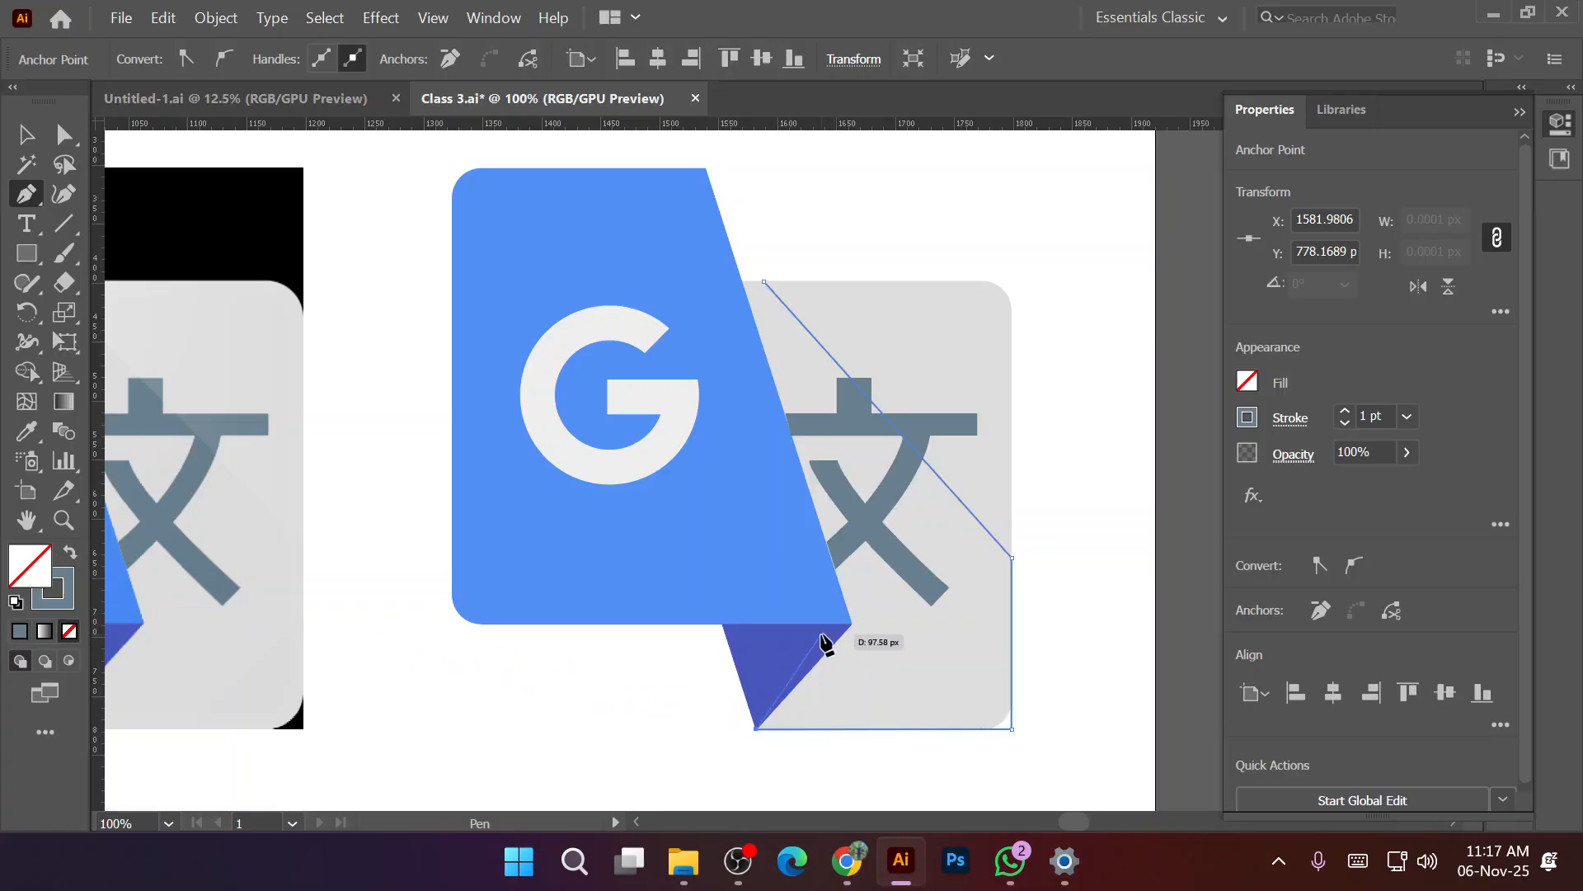
click(853, 625)
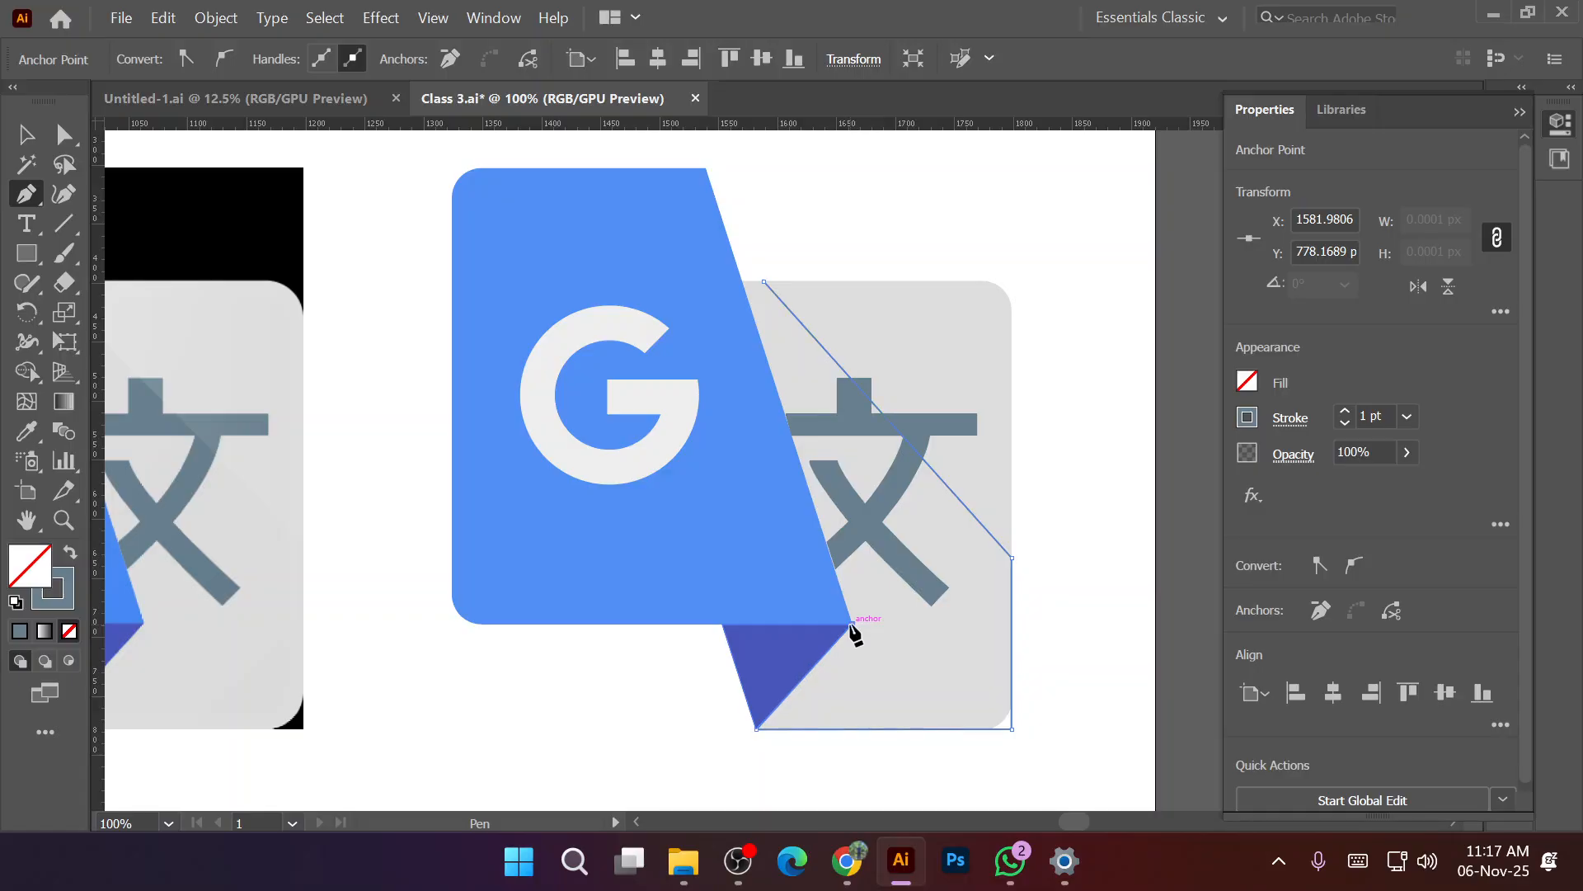
click(745, 283)
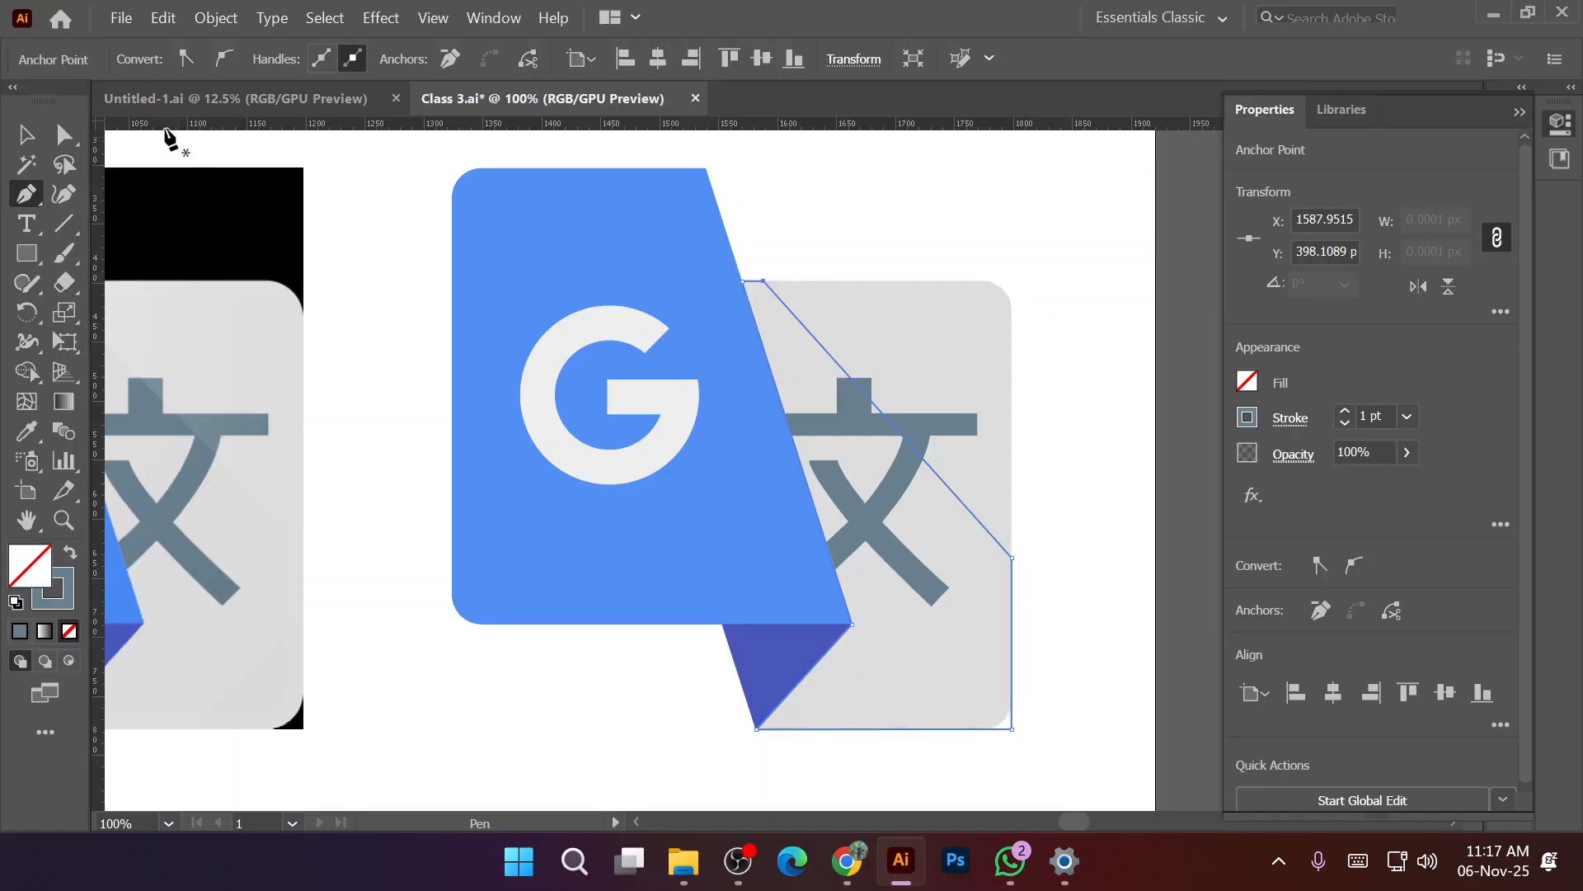
click(70, 554)
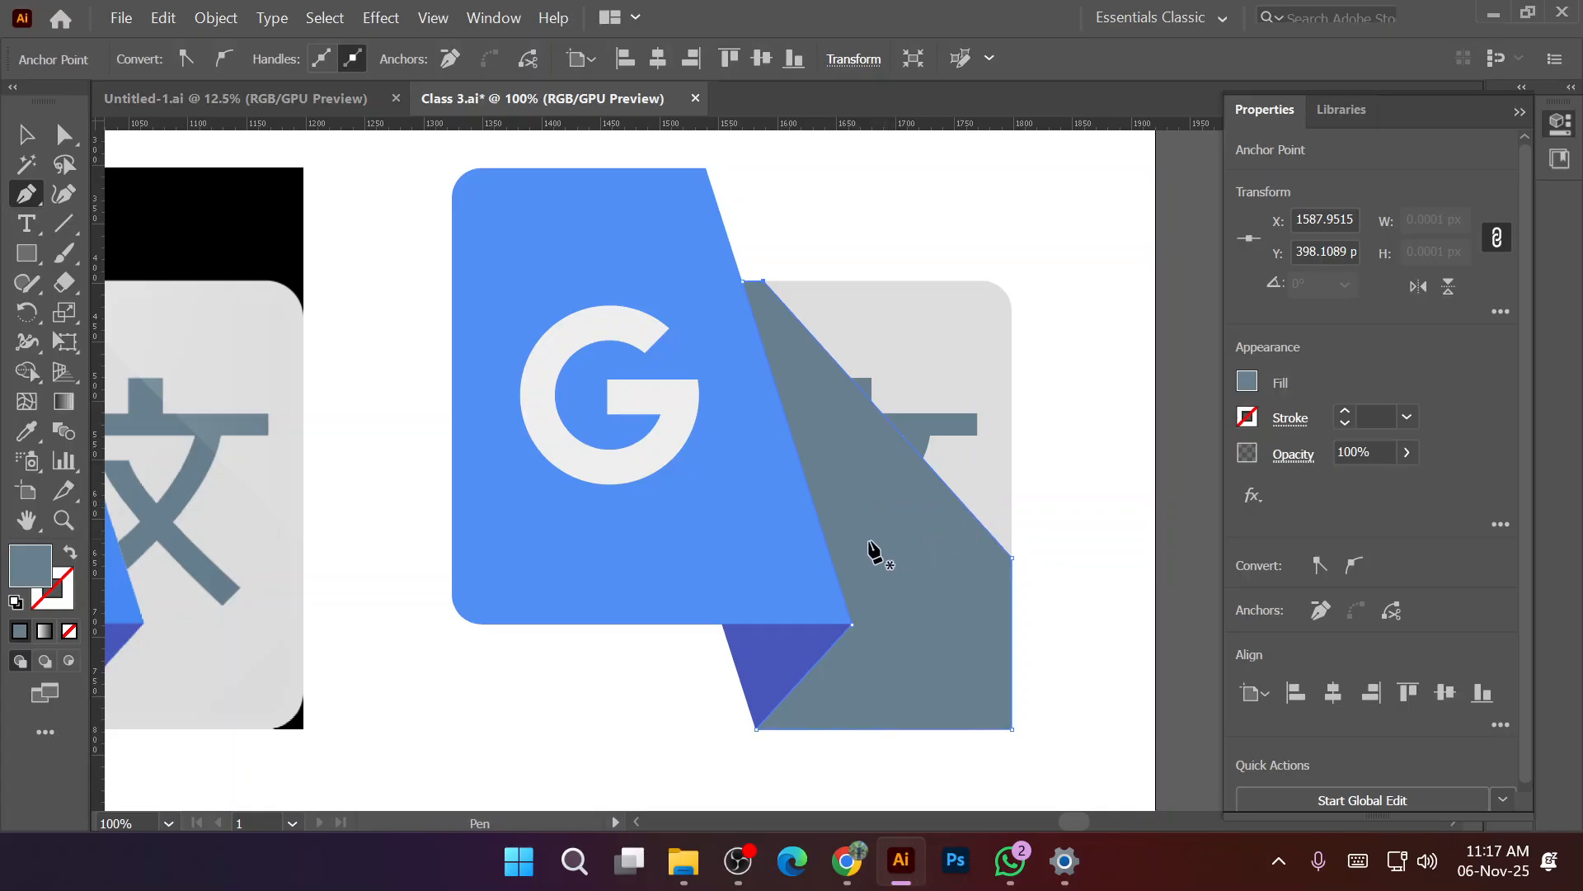
Fill the shading shape with the light grey sampled from the reference logo's back panel.
click(26, 133)
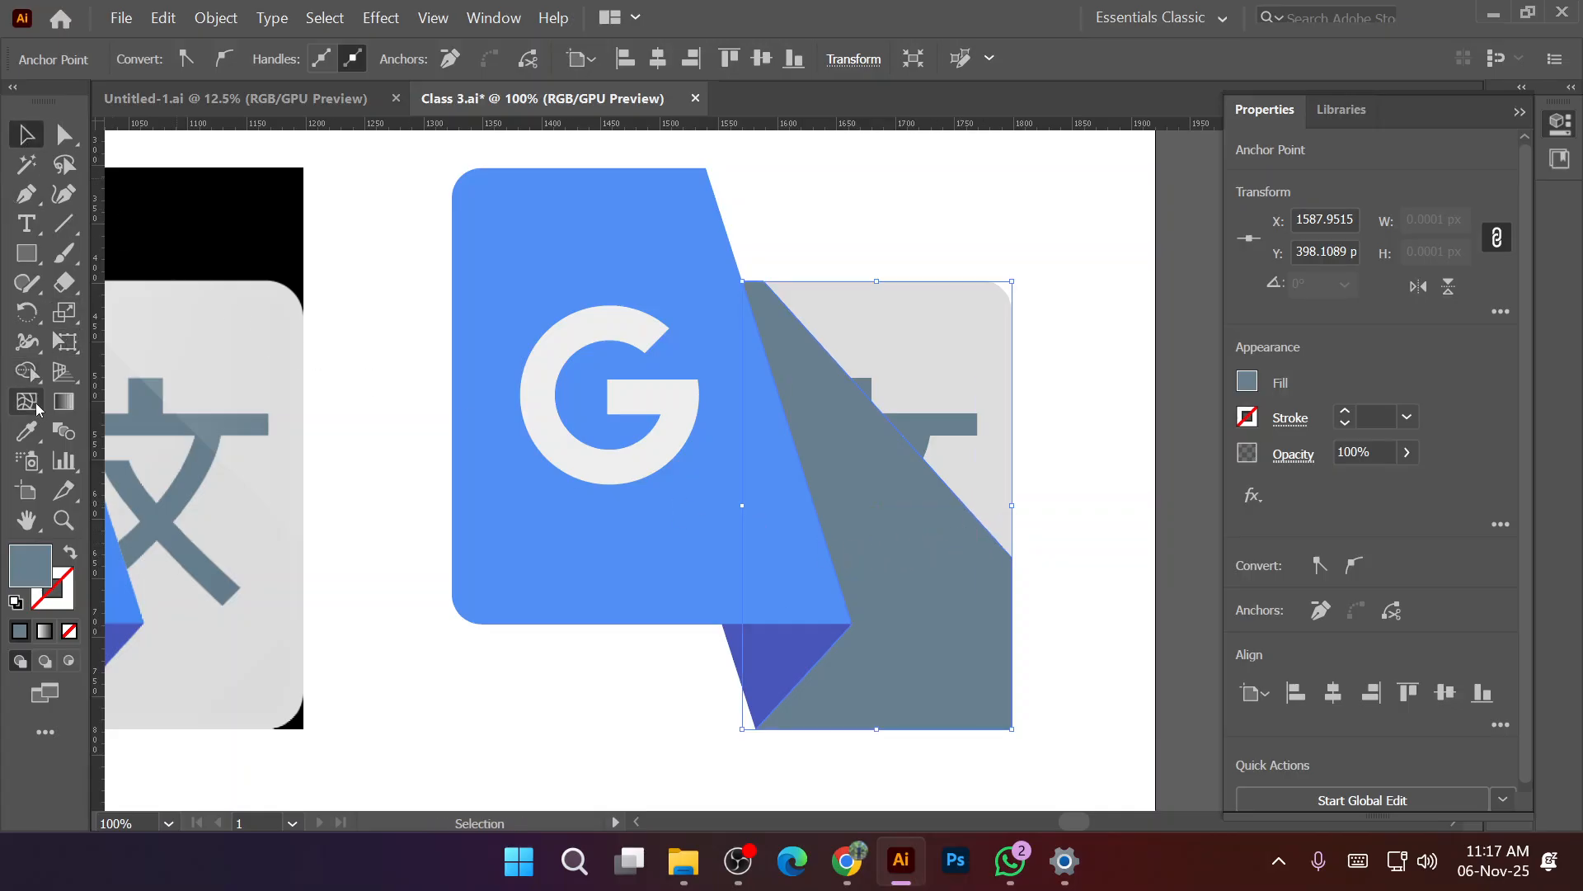
click(25, 430)
click(258, 517)
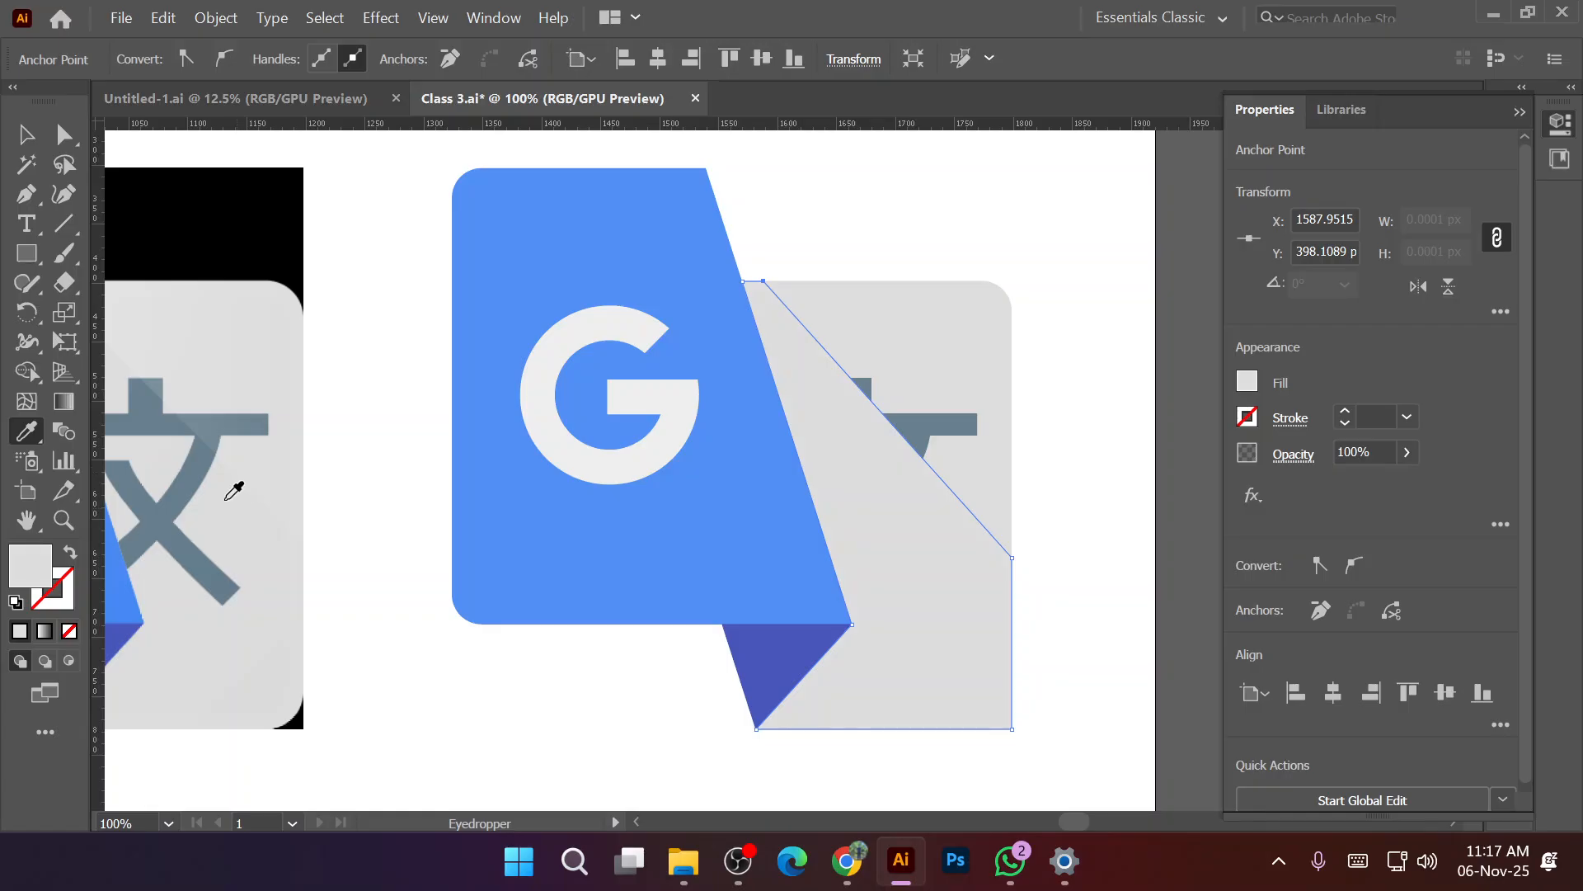
click(36, 142)
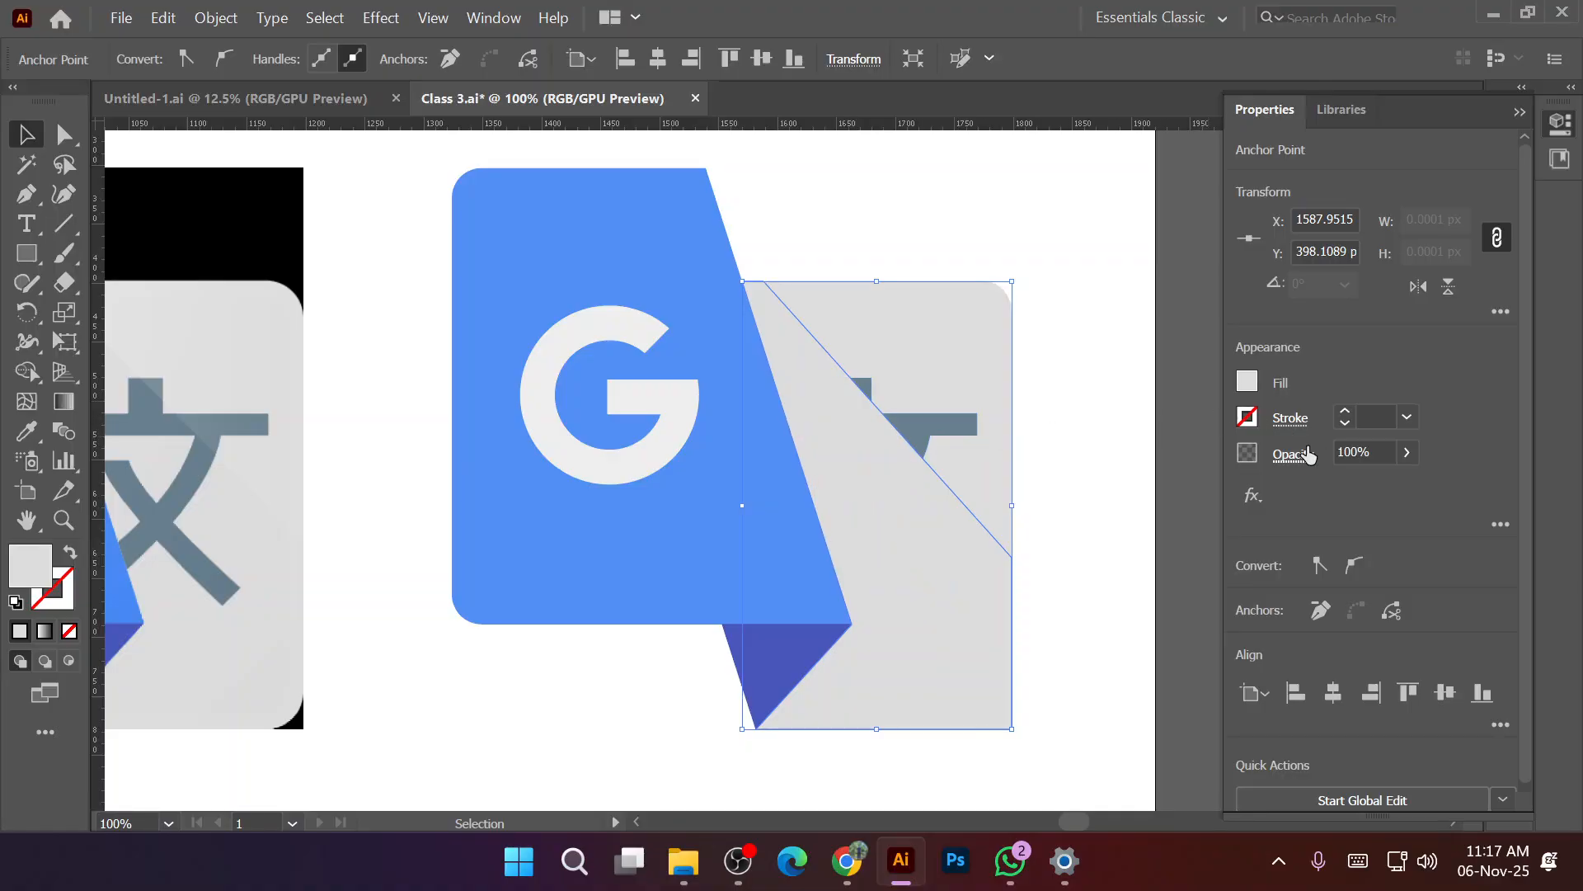
Lower the light grey shading shape's opacity to 18%.
click(892, 264)
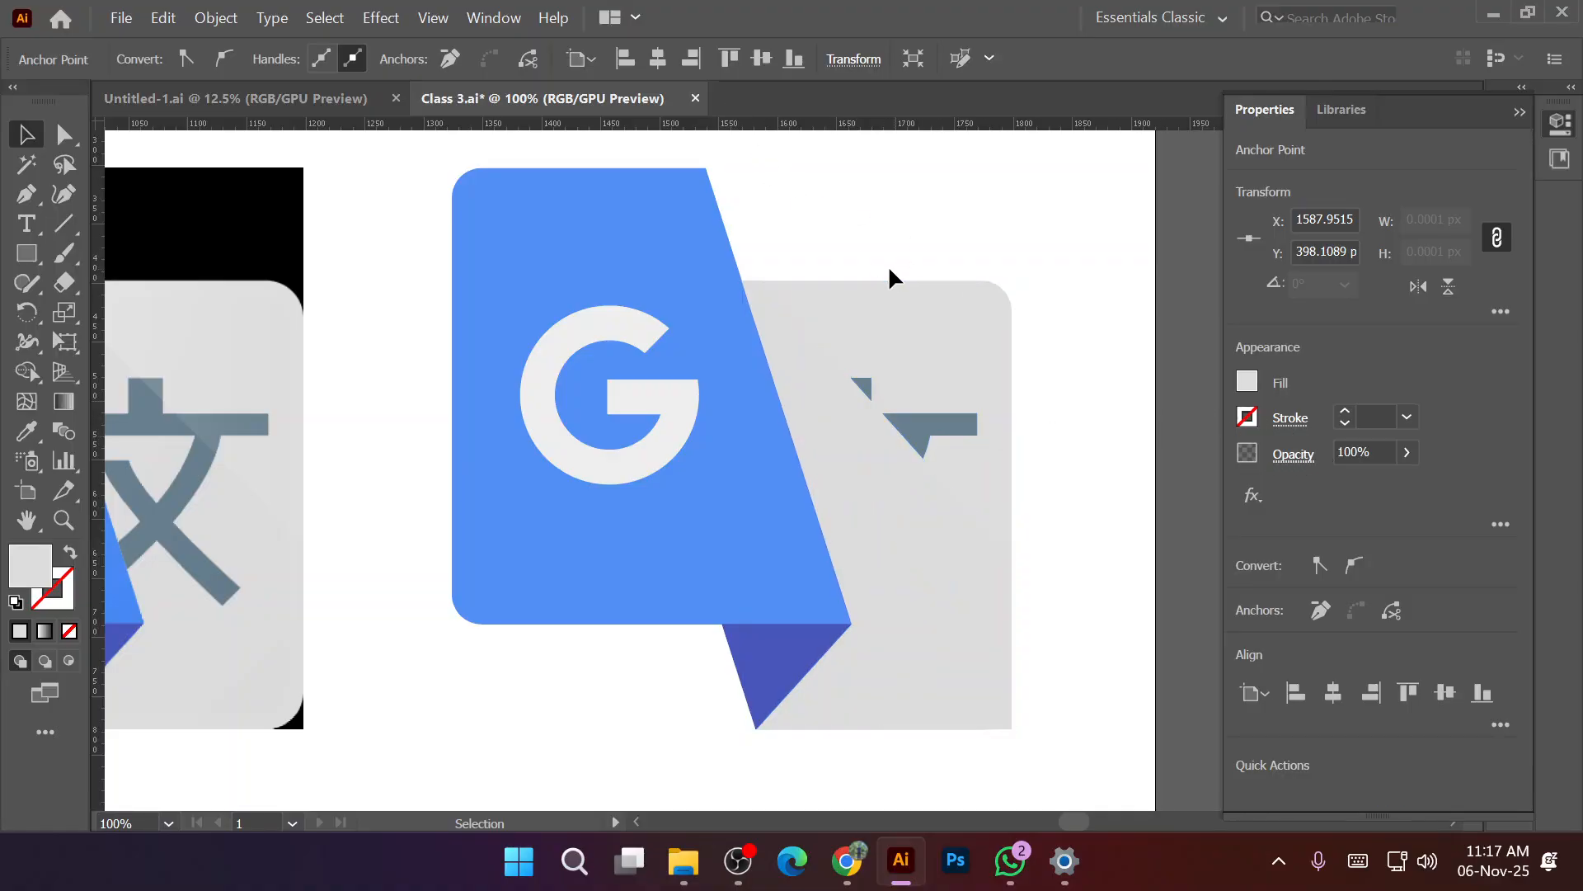
click(820, 347)
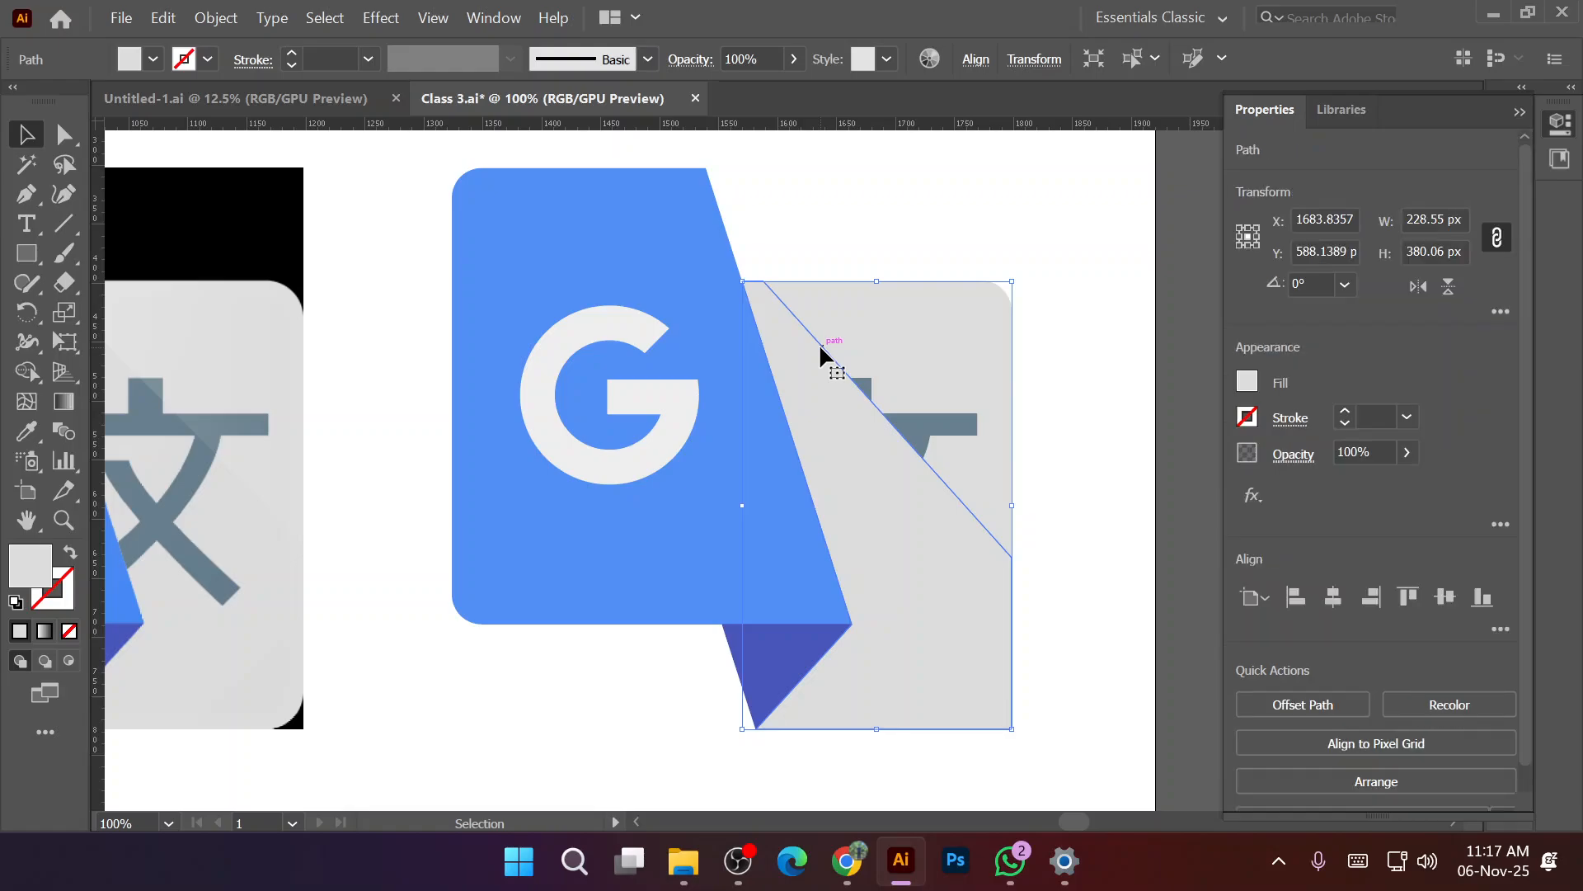
click(789, 68)
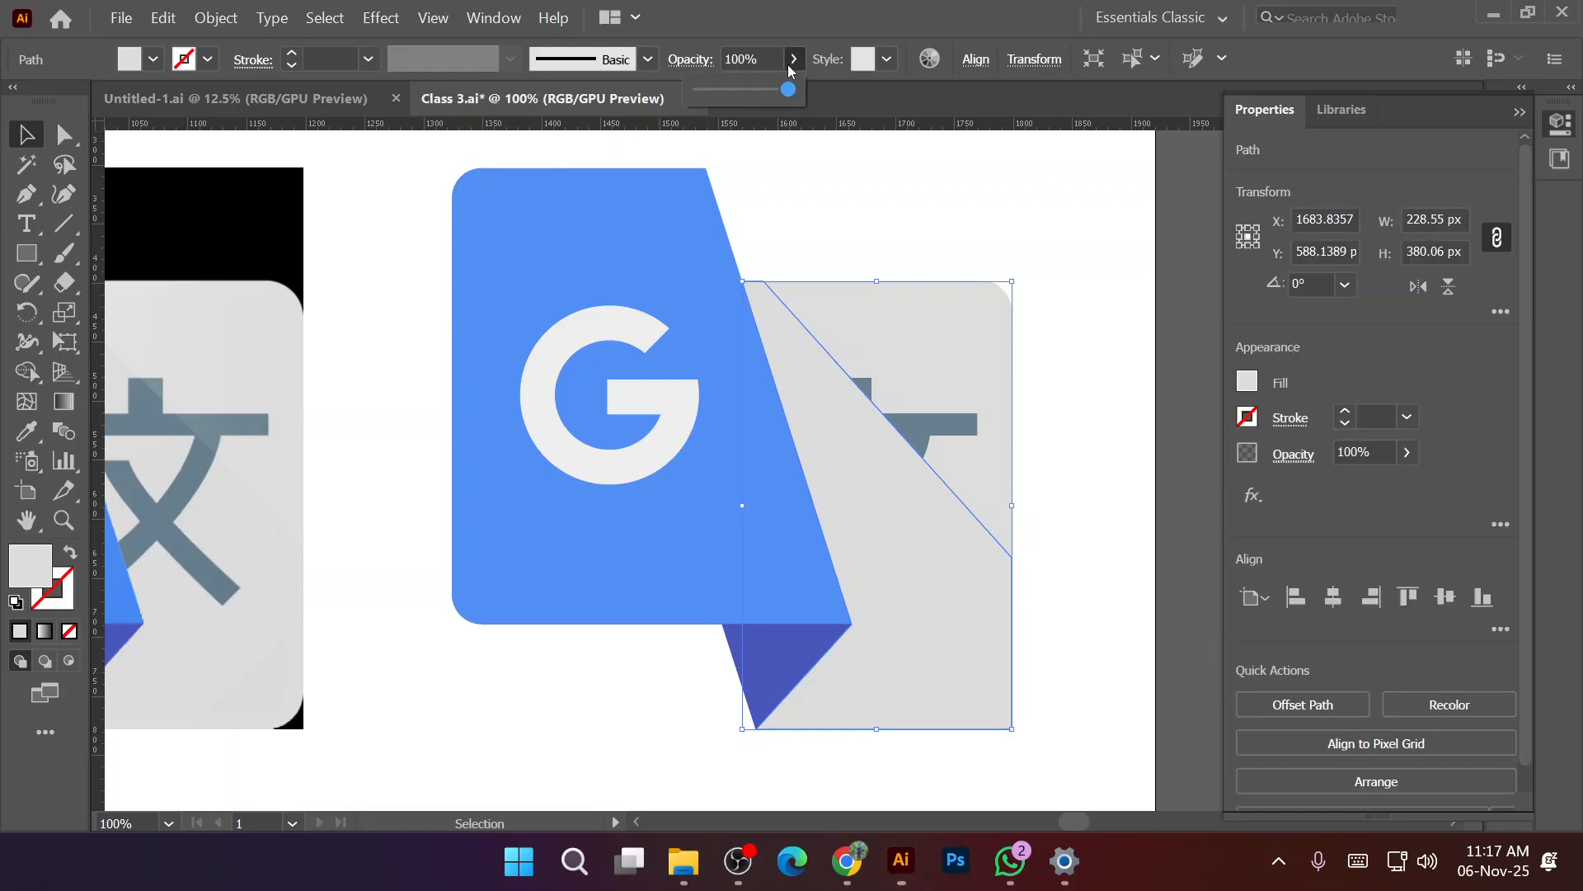
drag(788, 97, 720, 96)
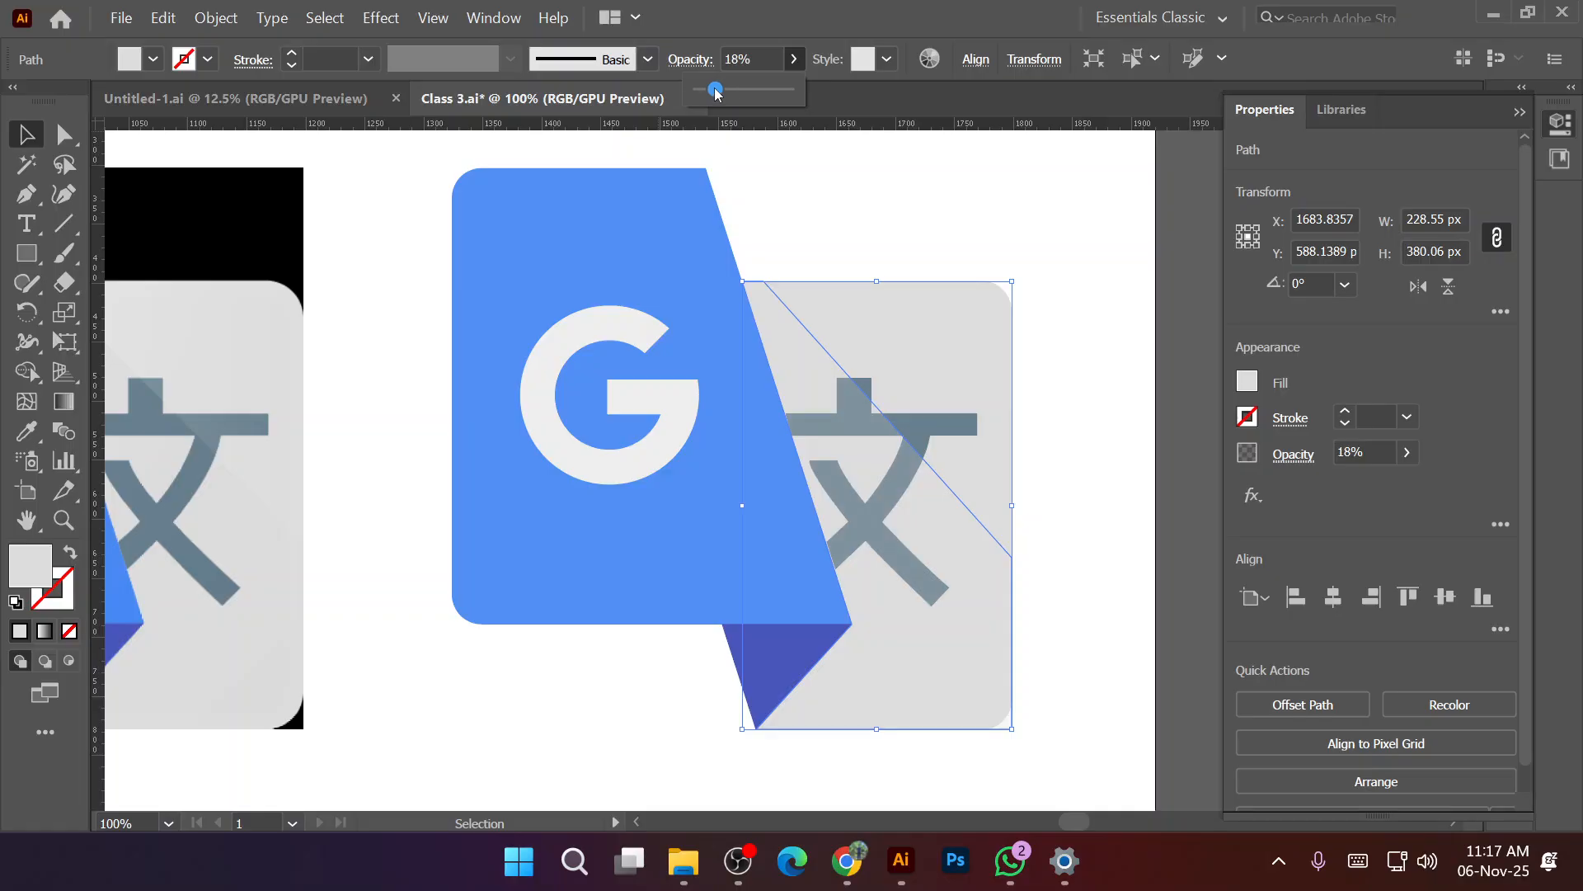
Reduce the shading shape's opacity to 12% and compare the traced logo with the reference.
click(930, 236)
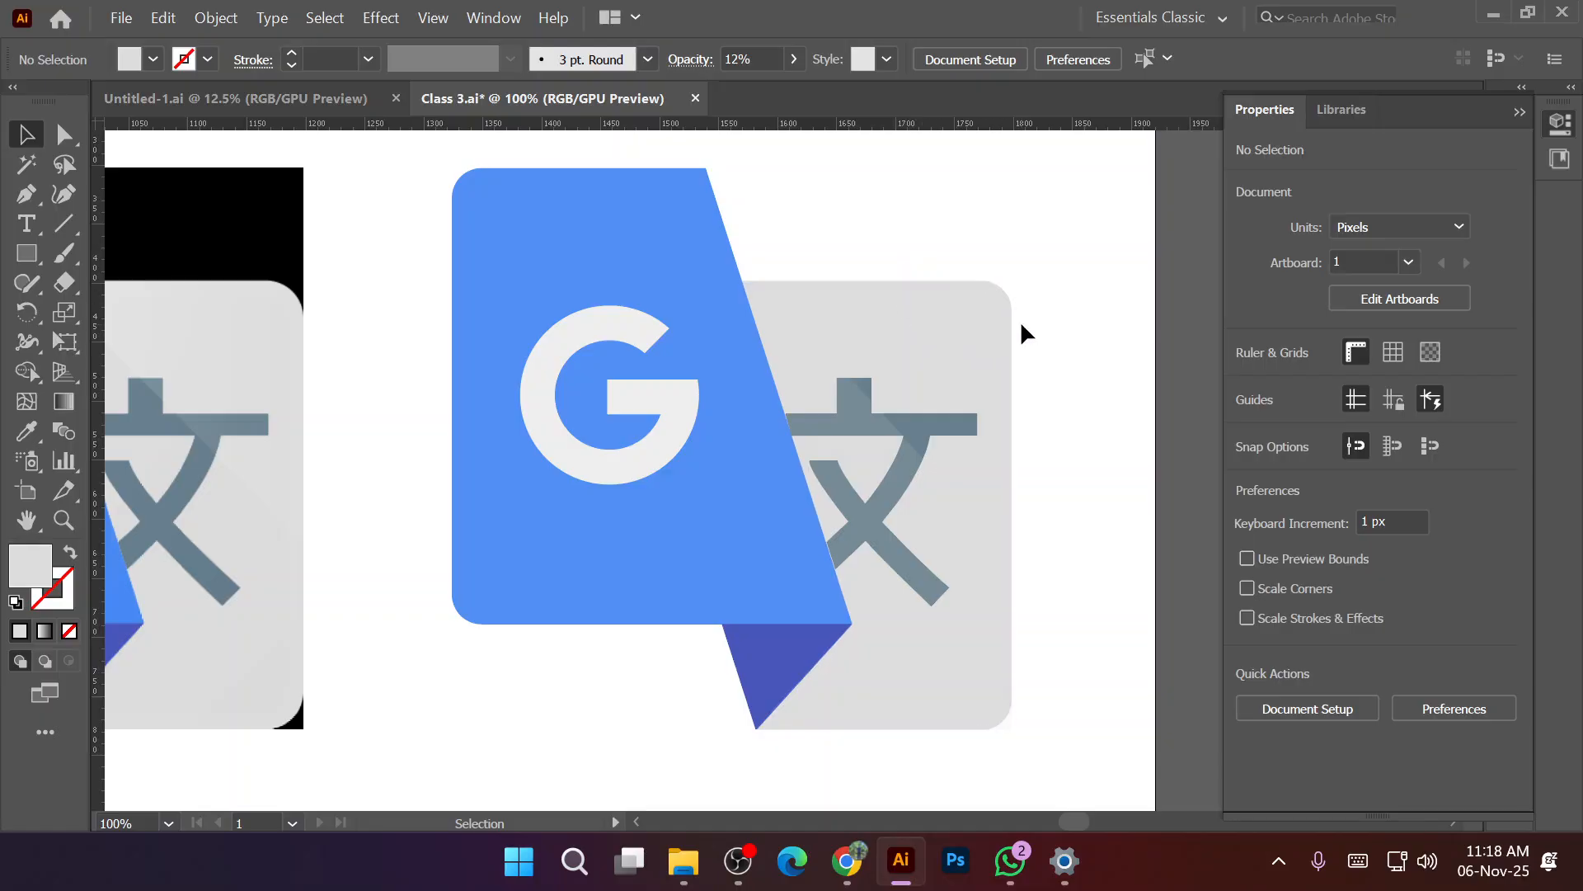
scroll(1026, 324, down, 1)
key(space)
drag(720, 335, 818, 353)
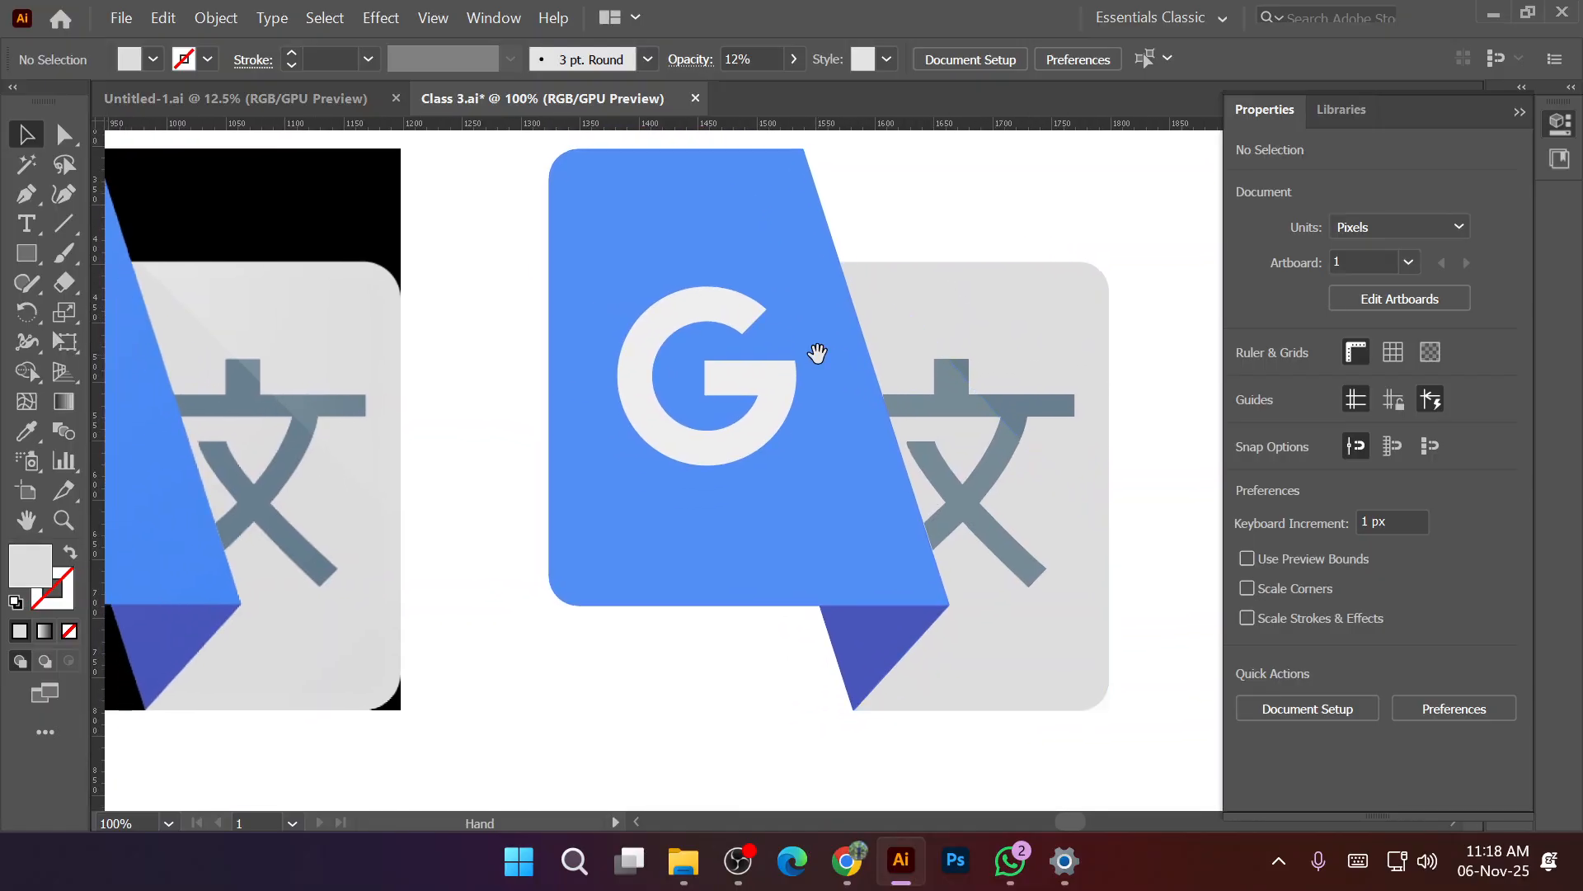
click(890, 328)
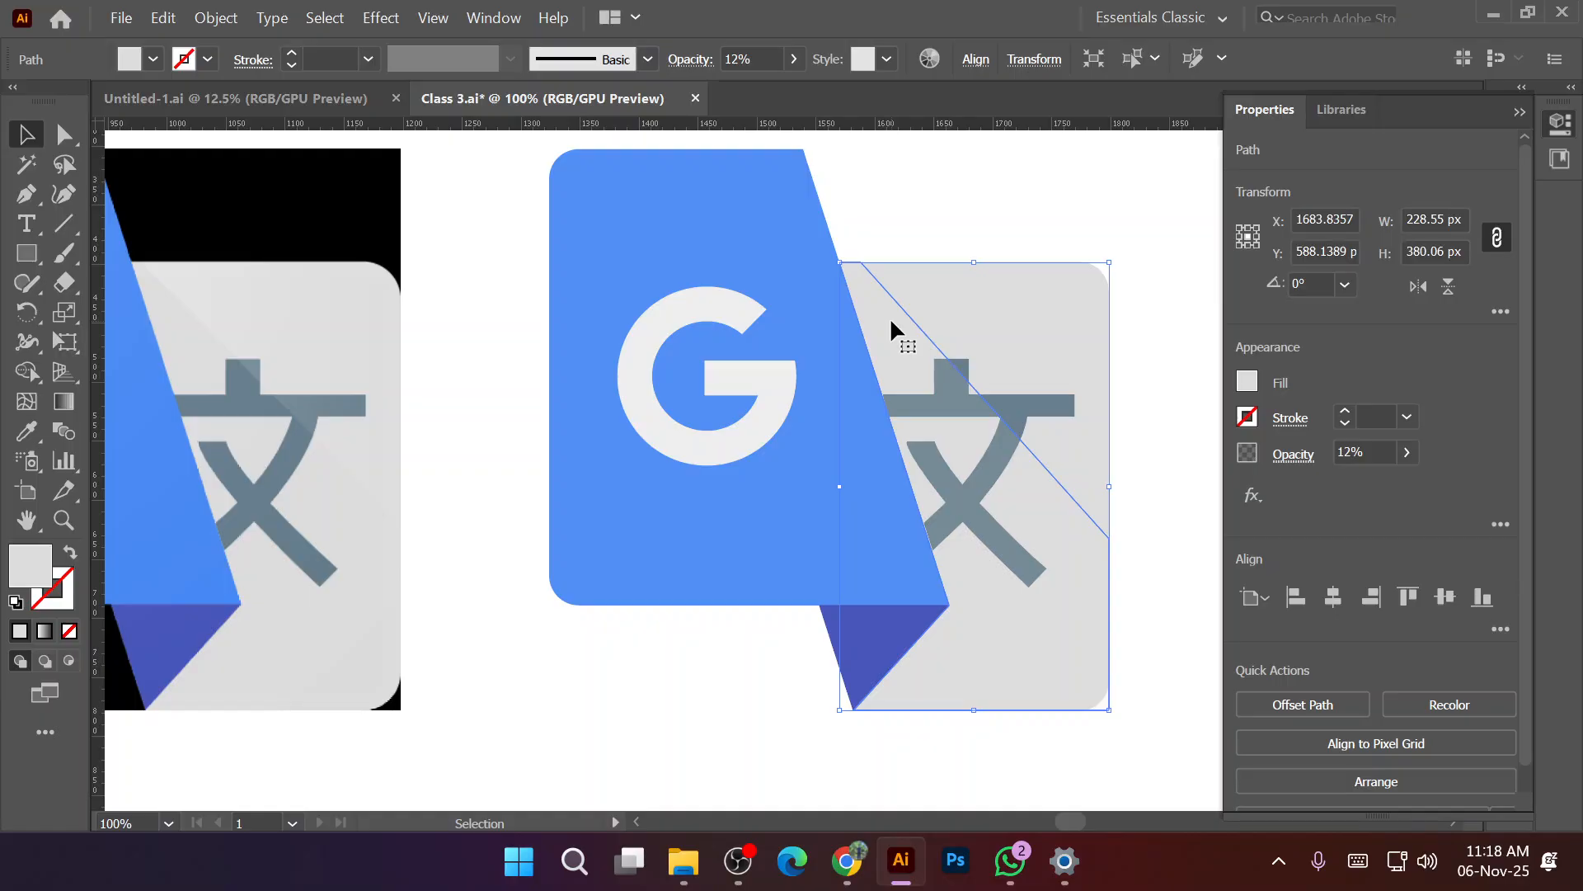
click(914, 190)
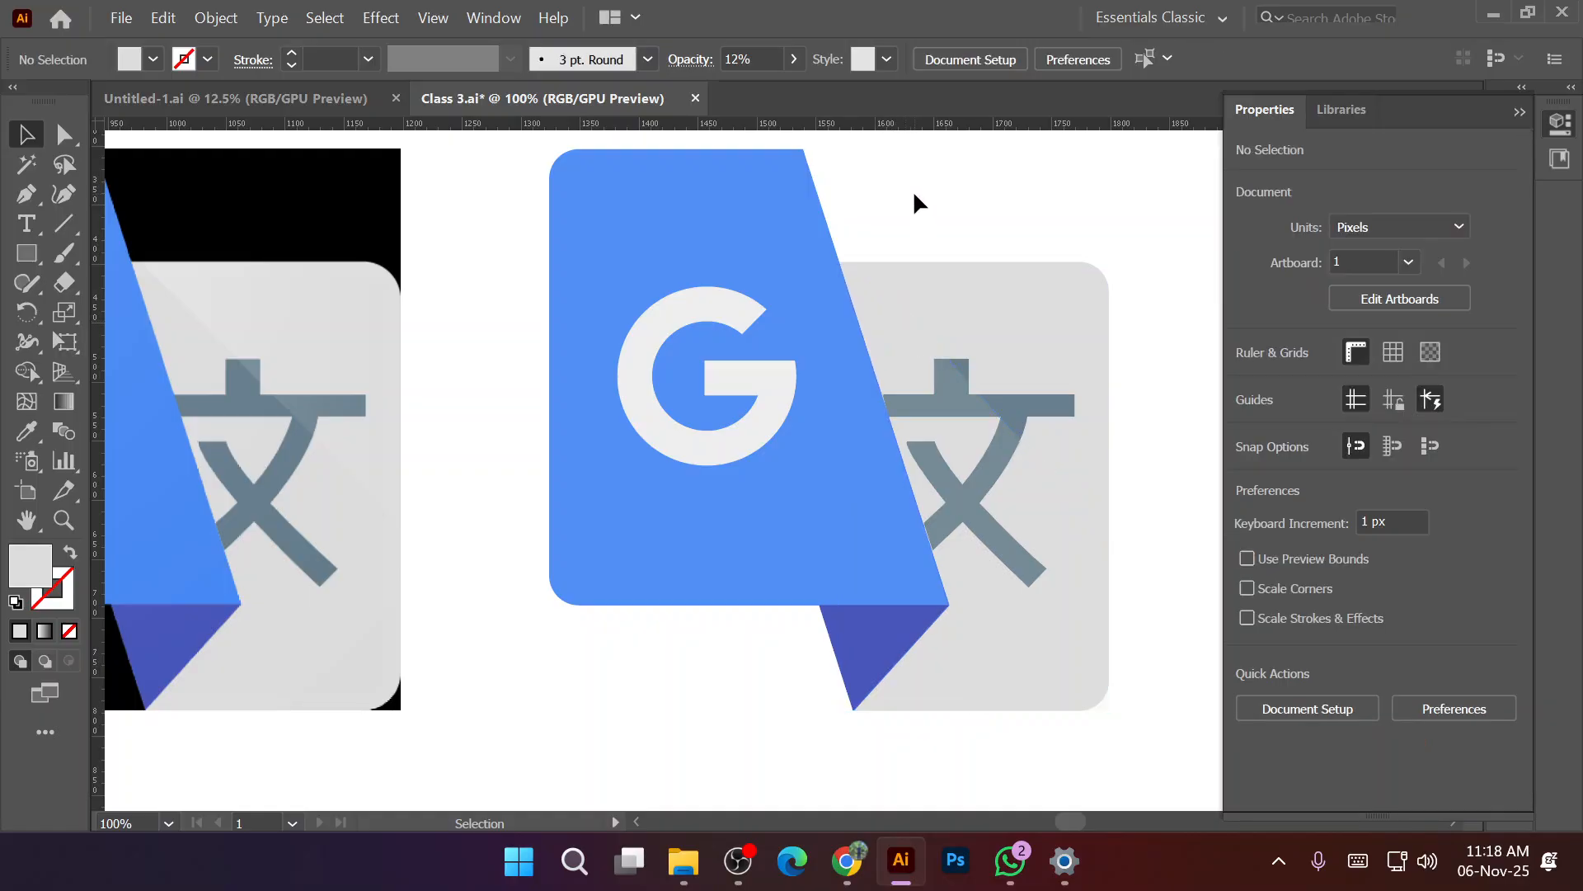
click(893, 304)
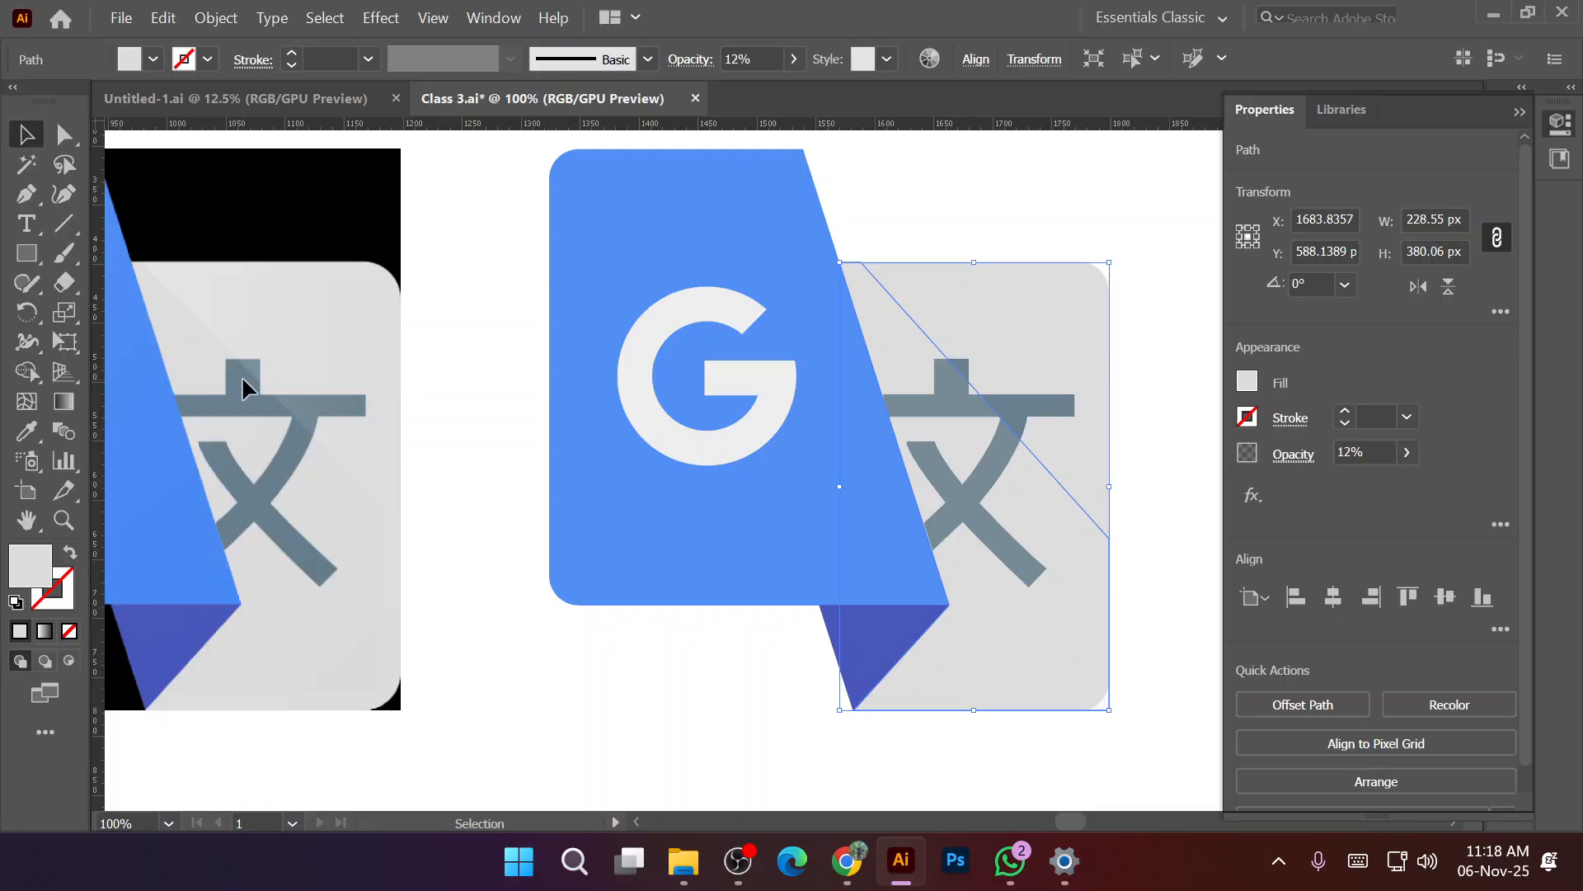
click(925, 194)
click(875, 310)
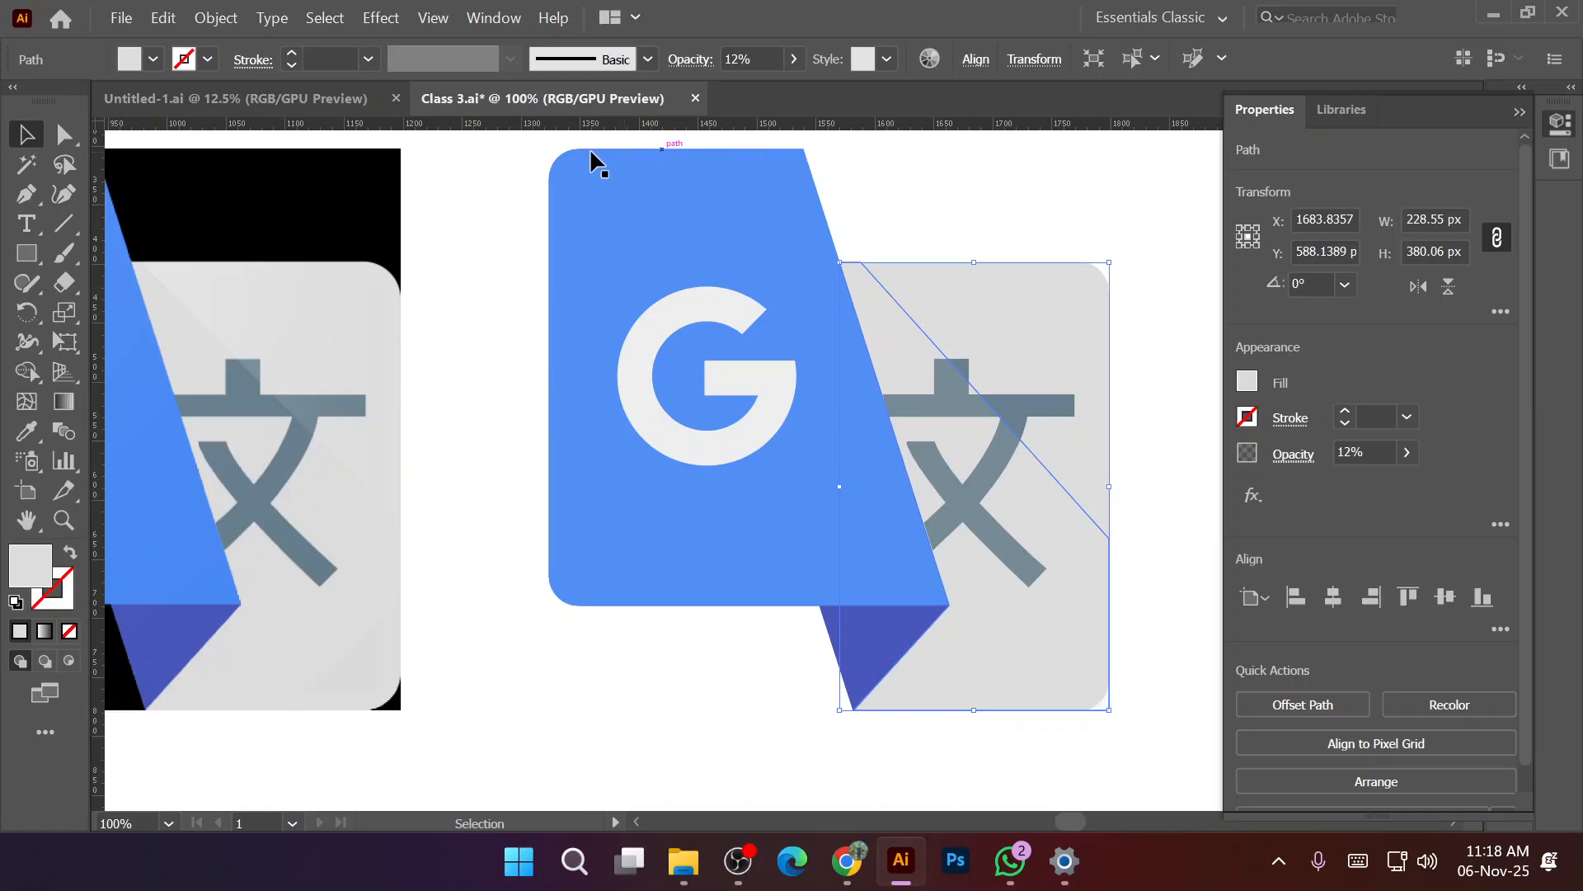
Raise the light grey shading shape's opacity to 21%.
click(793, 58)
drag(713, 96, 724, 96)
click(889, 181)
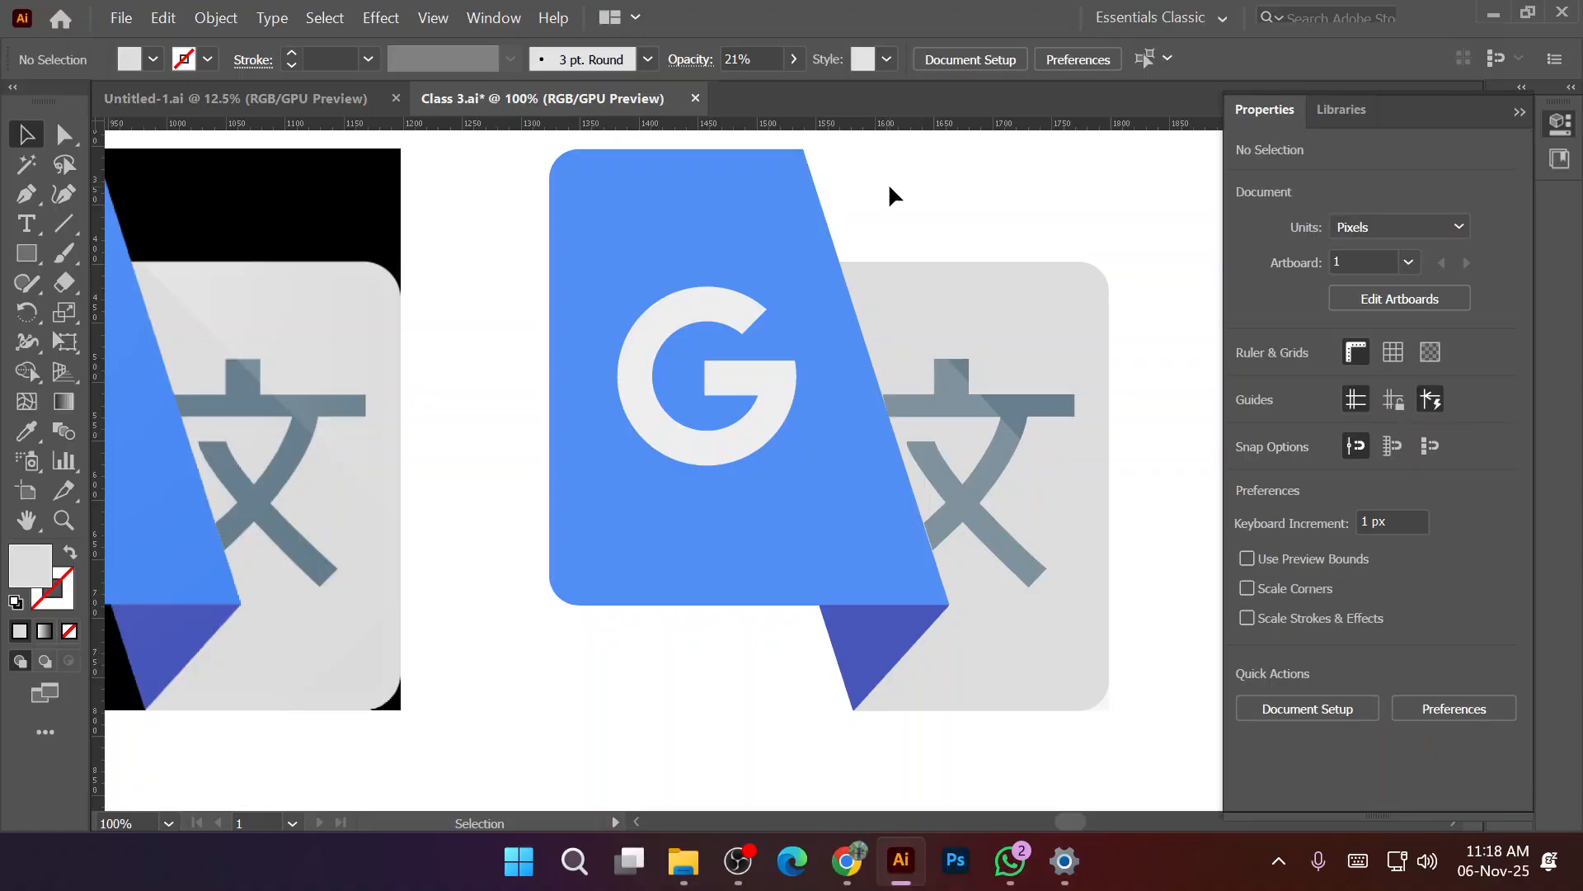
Change the diagonal shading shape's fill colour to black (000000).
click(924, 353)
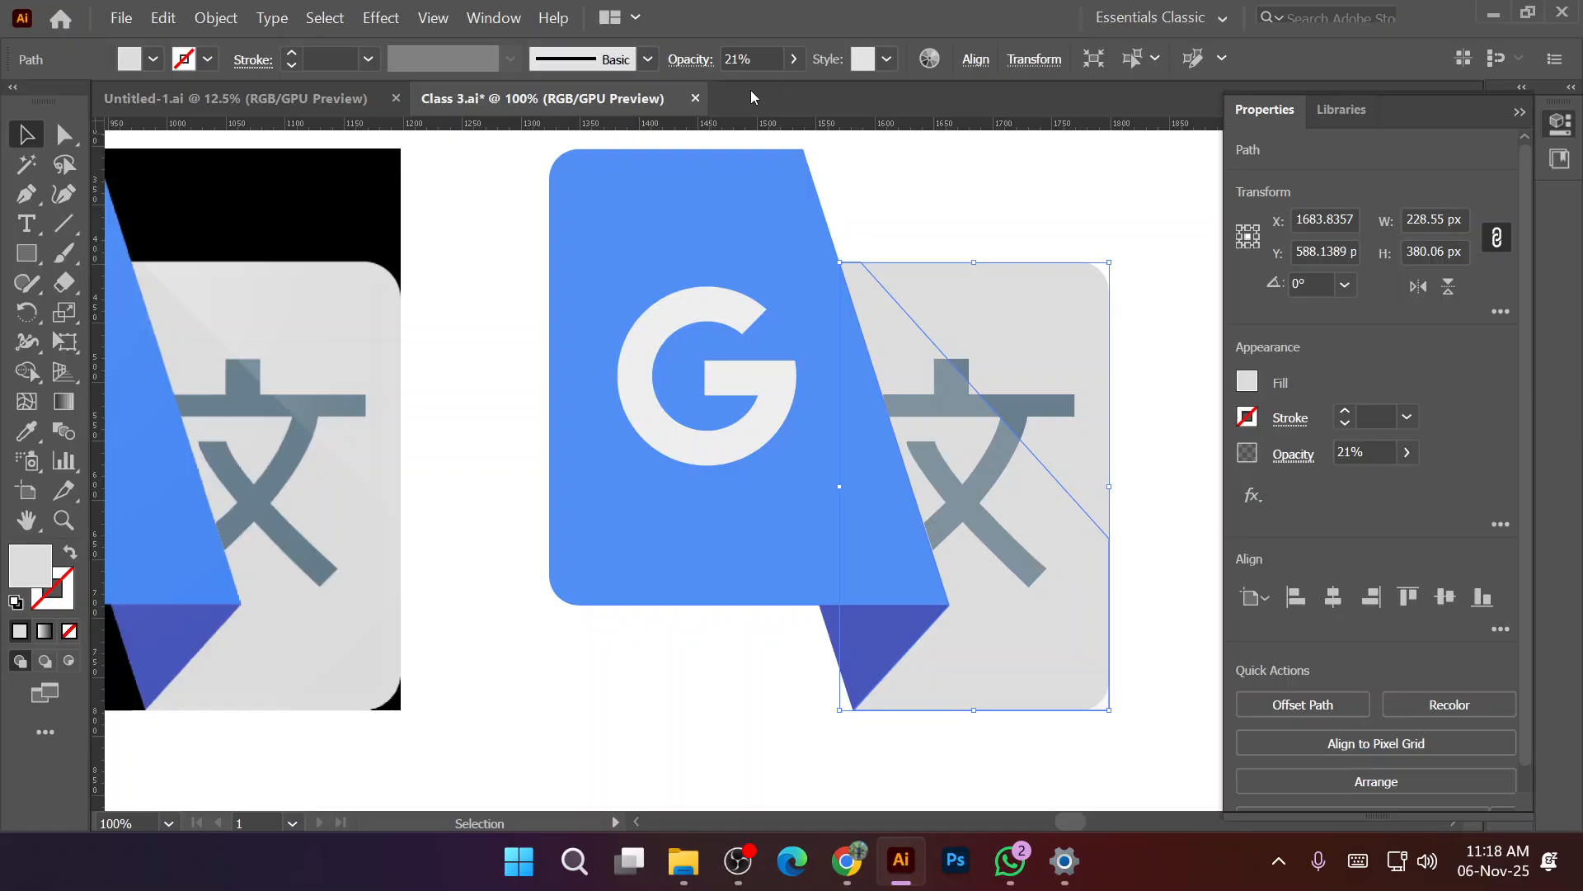
double_click(24, 575)
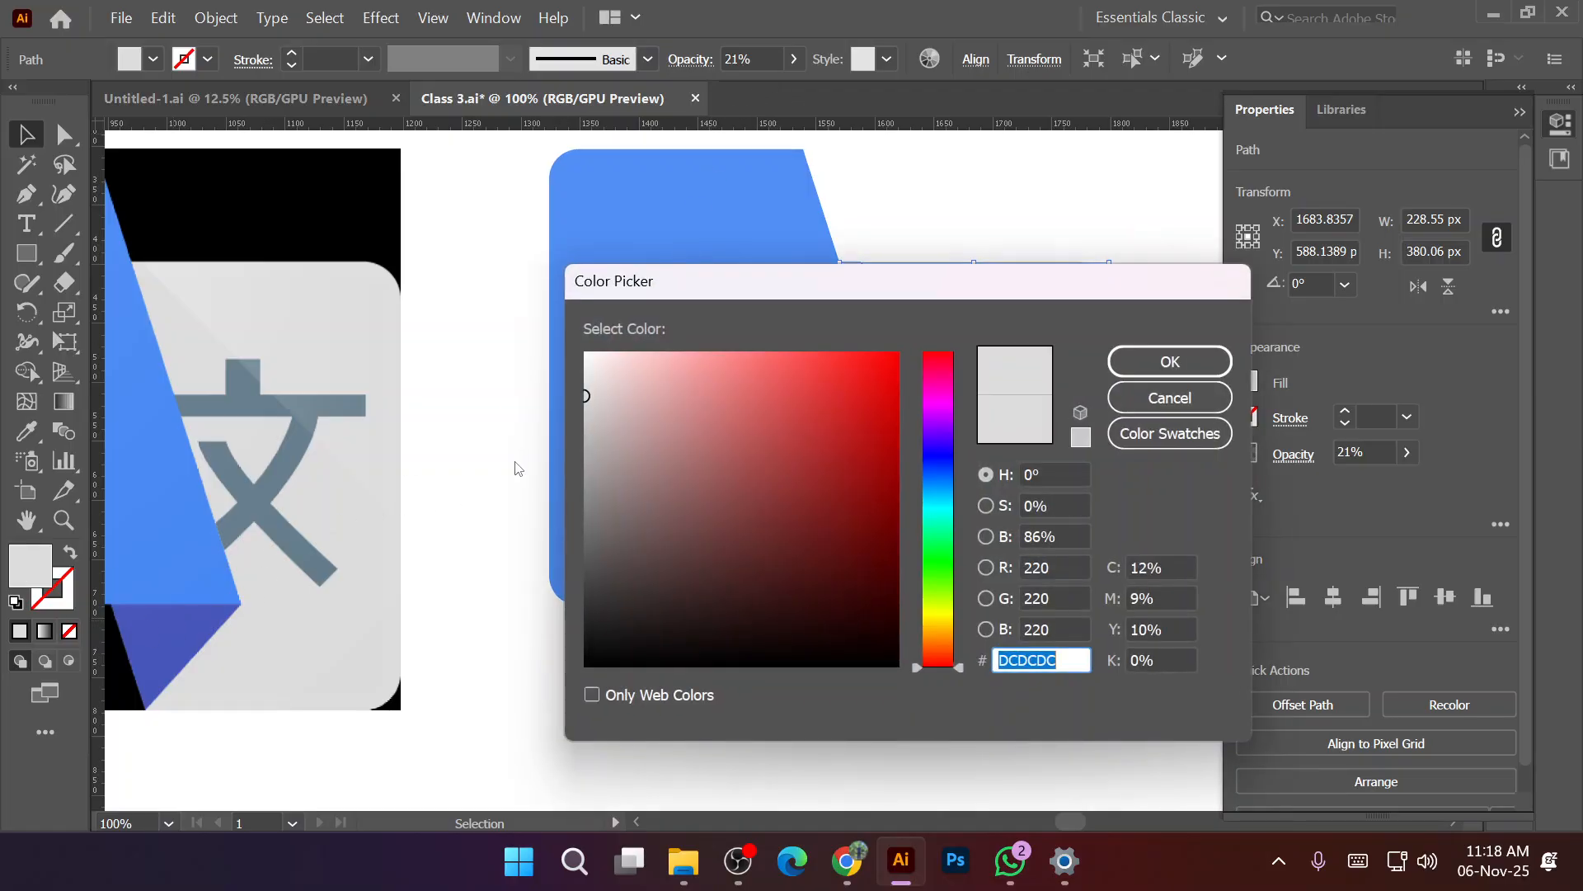
text(D8D8D8)
click(585, 665)
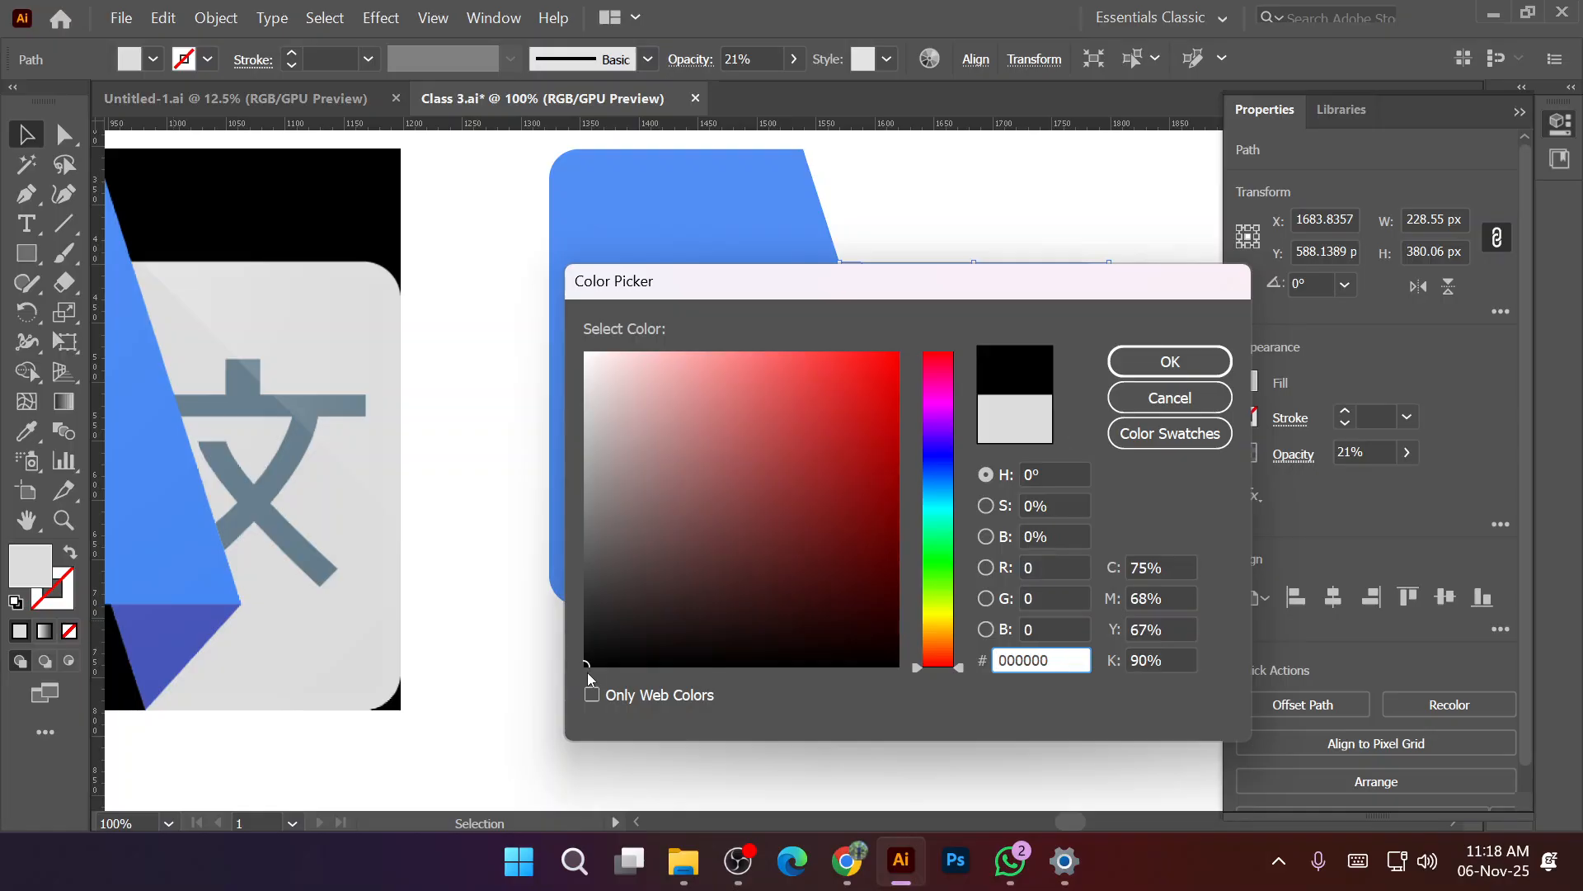
click(1130, 375)
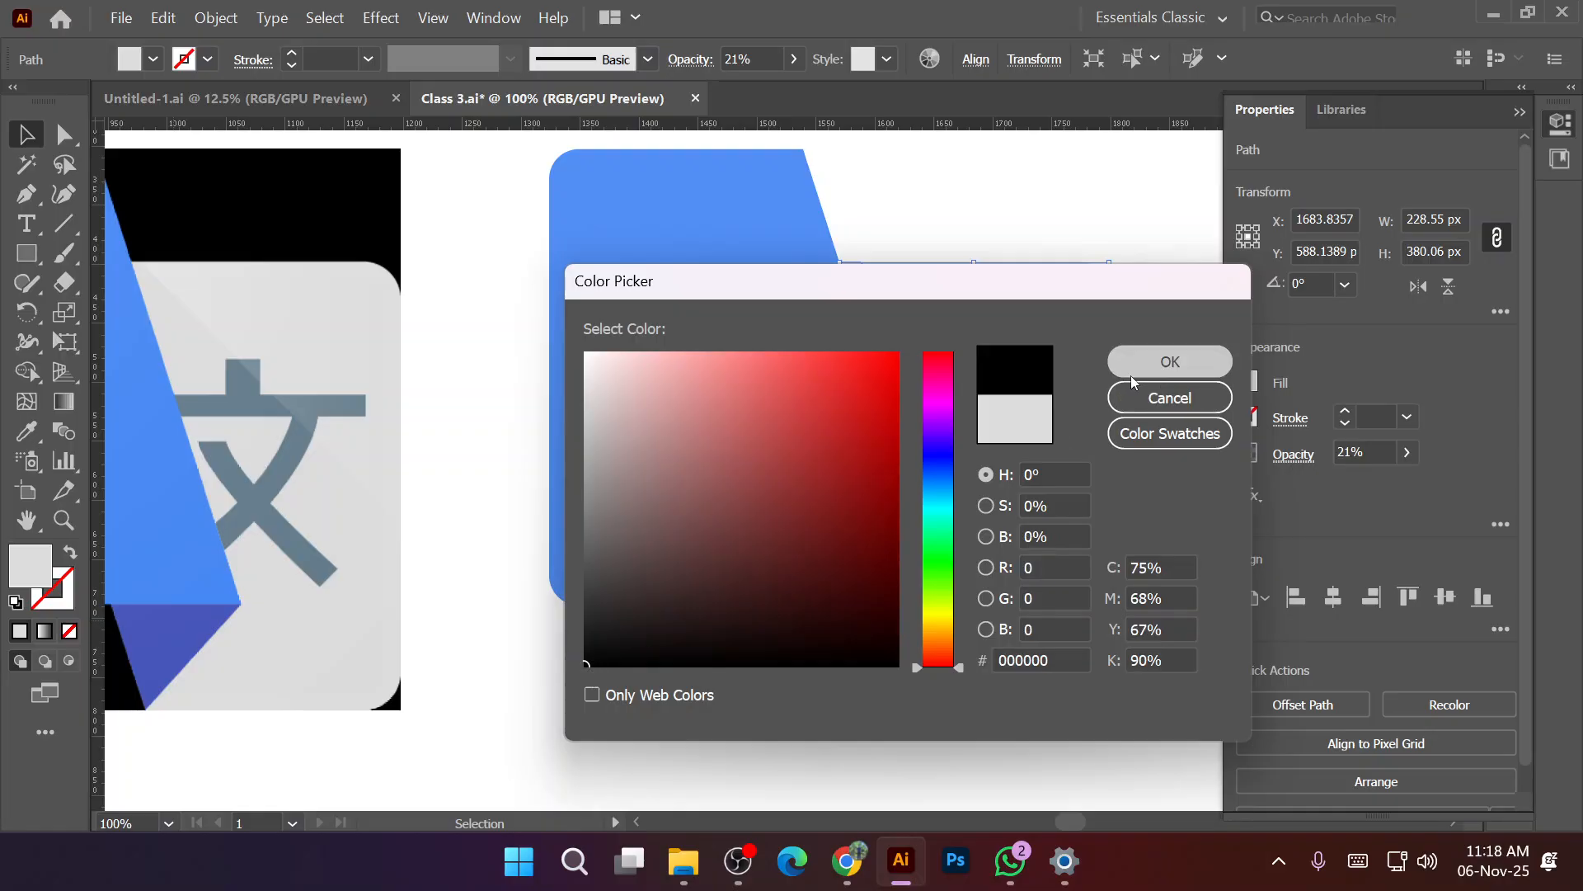
Lower the black shading shape's opacity to 4%.
click(794, 58)
drag(724, 97, 712, 99)
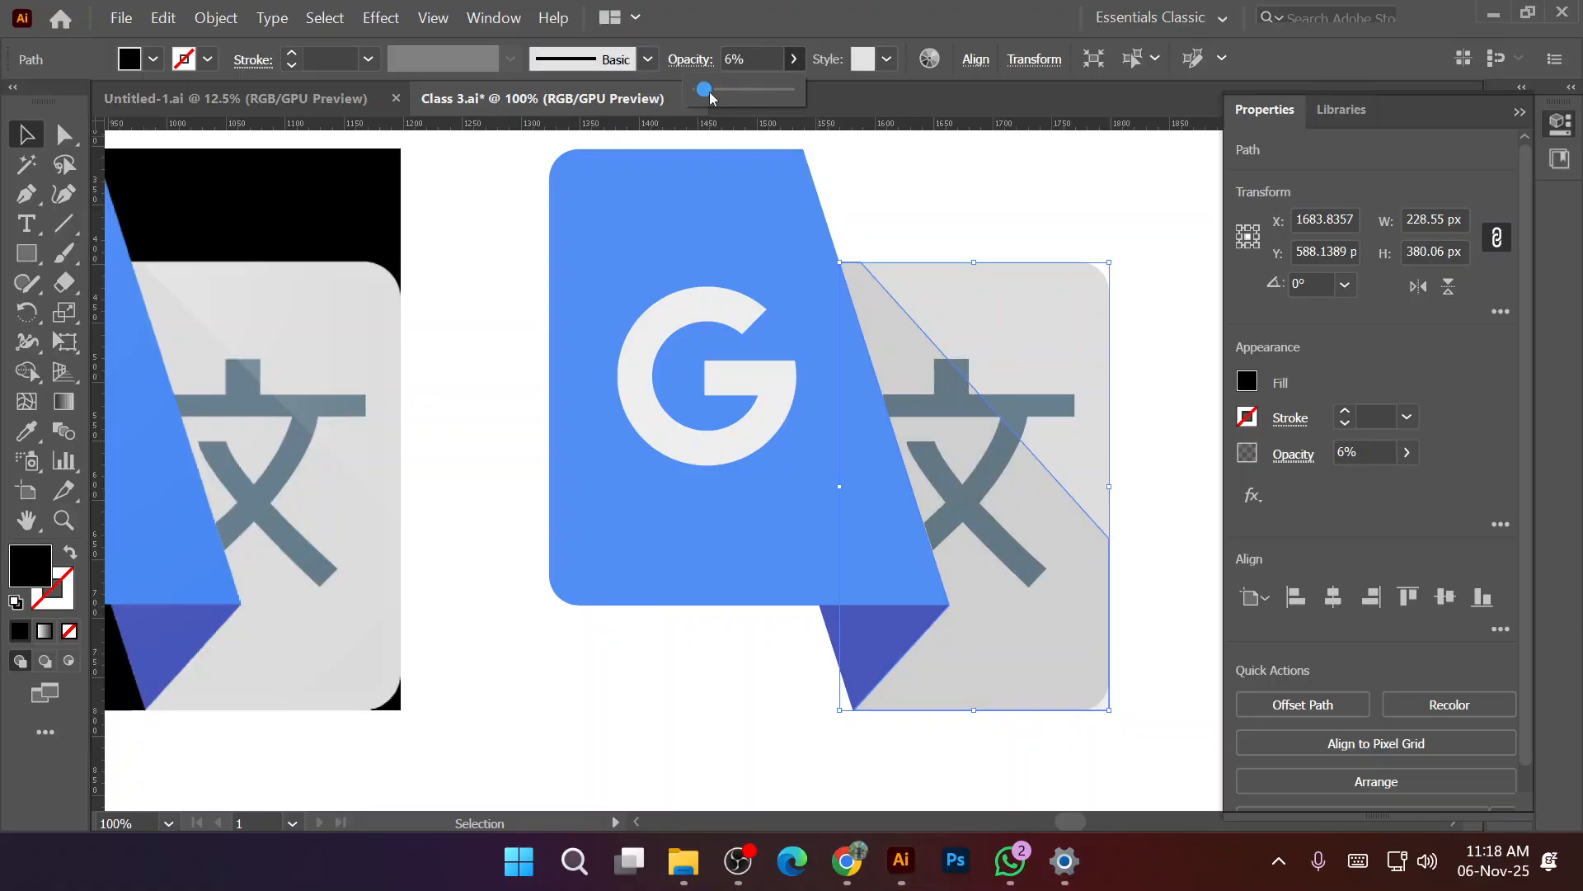
click(915, 173)
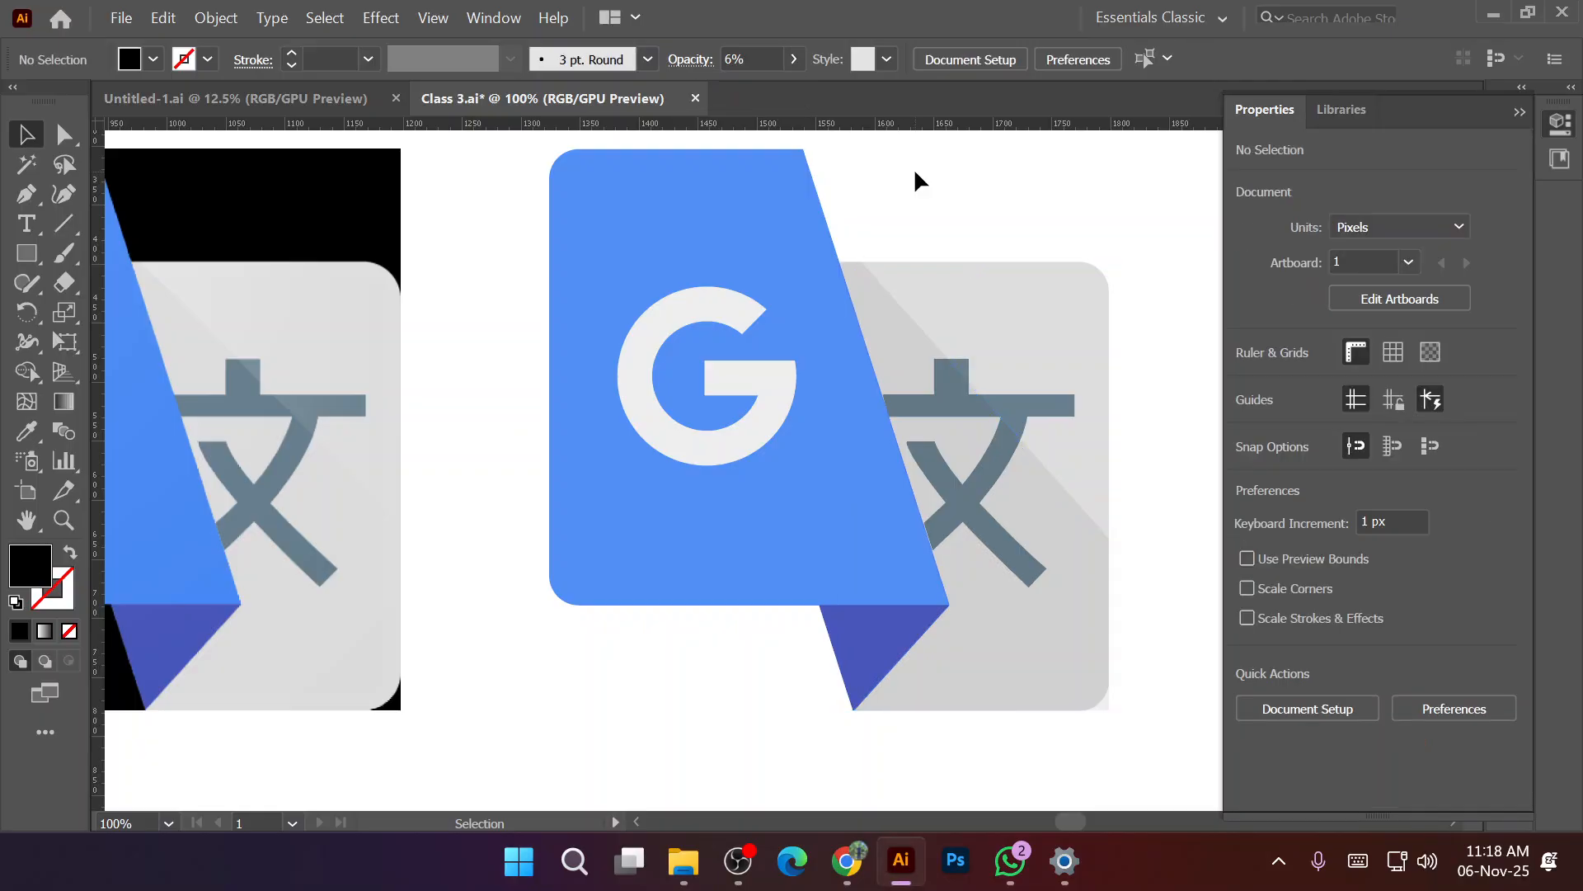
drag(952, 200, 899, 218)
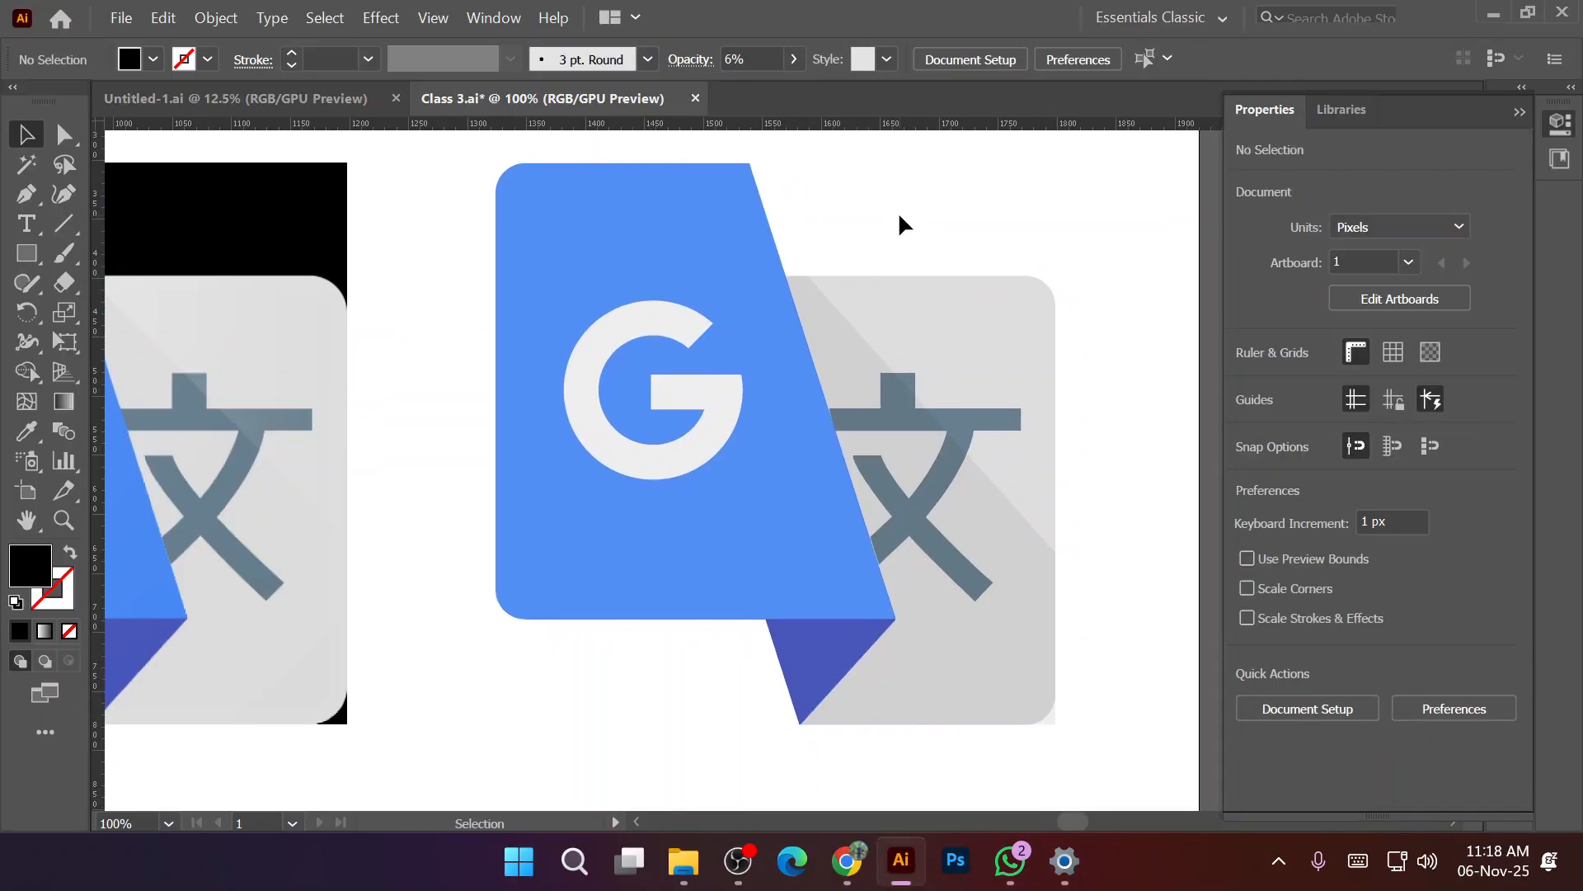
click(794, 59)
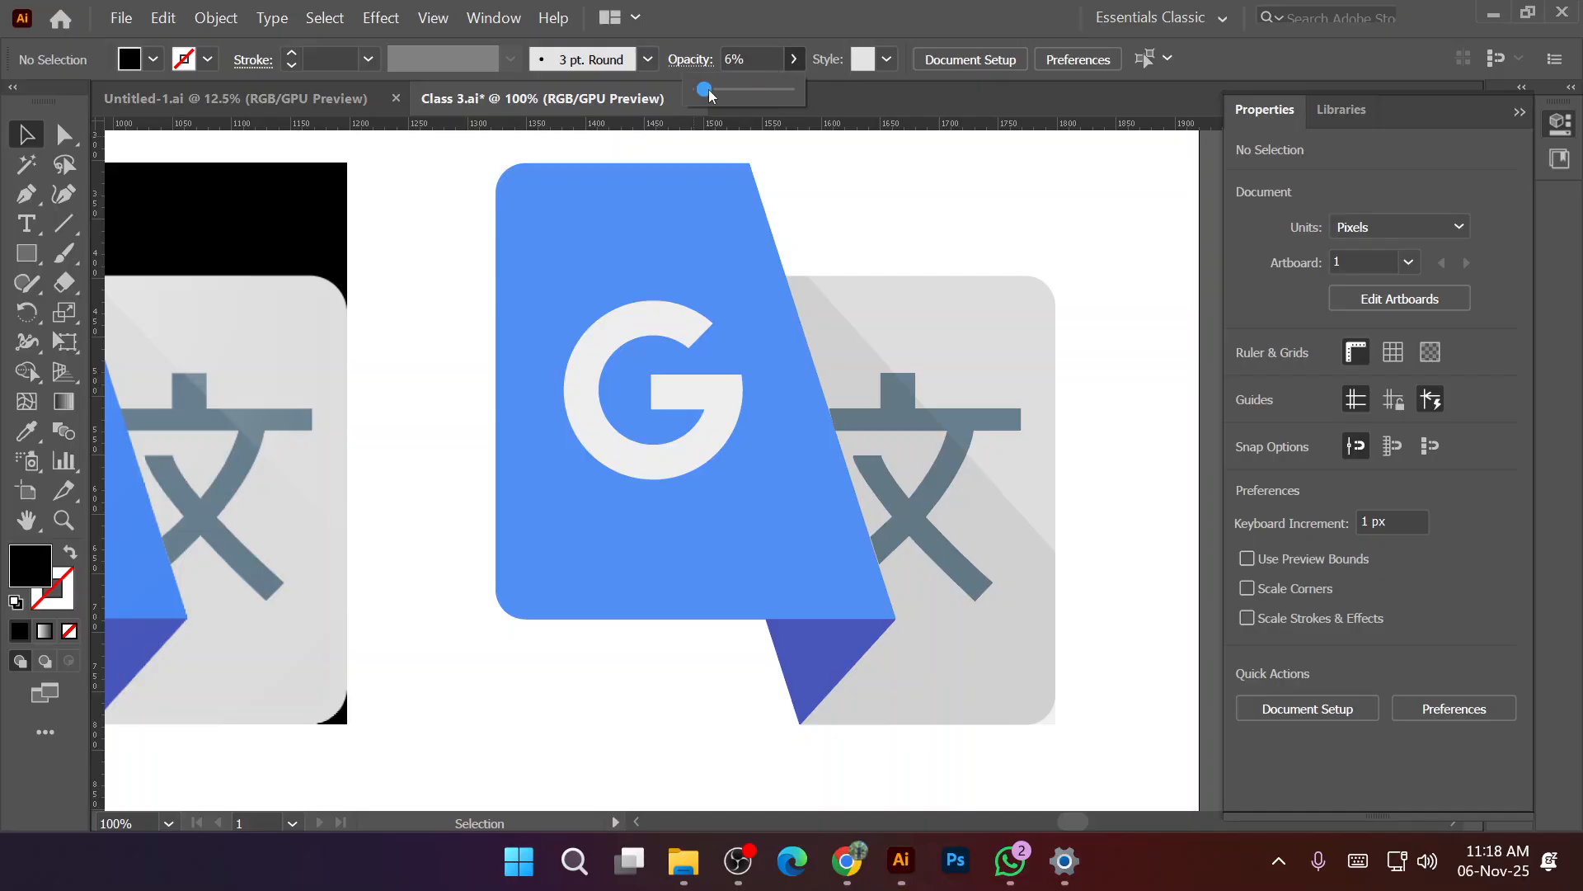
click(814, 311)
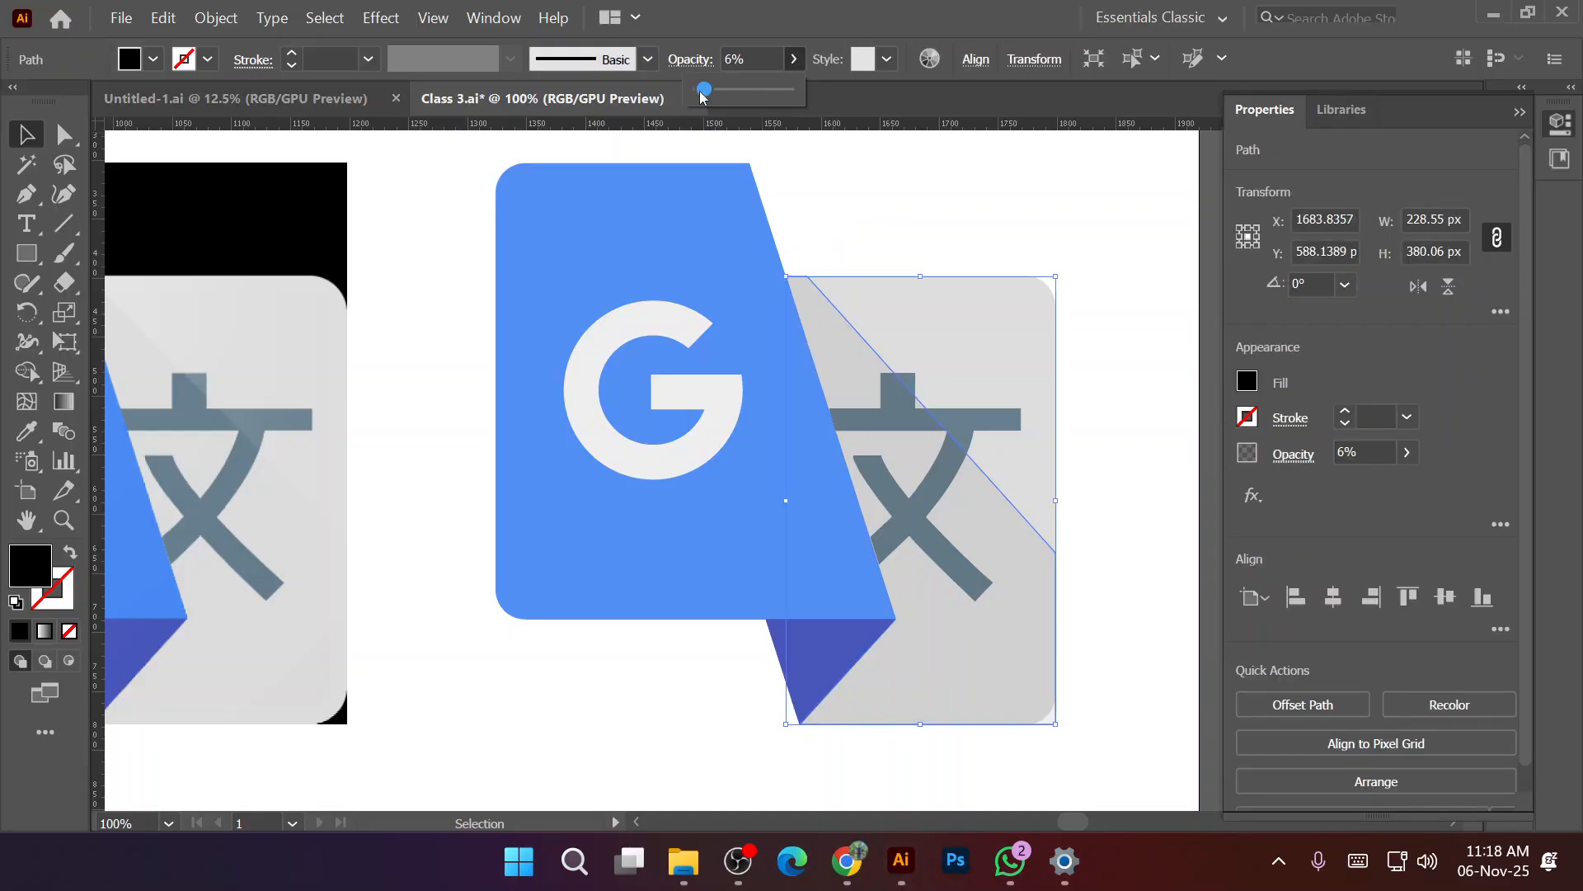
click(822, 168)
scroll(802, 197, down, 1)
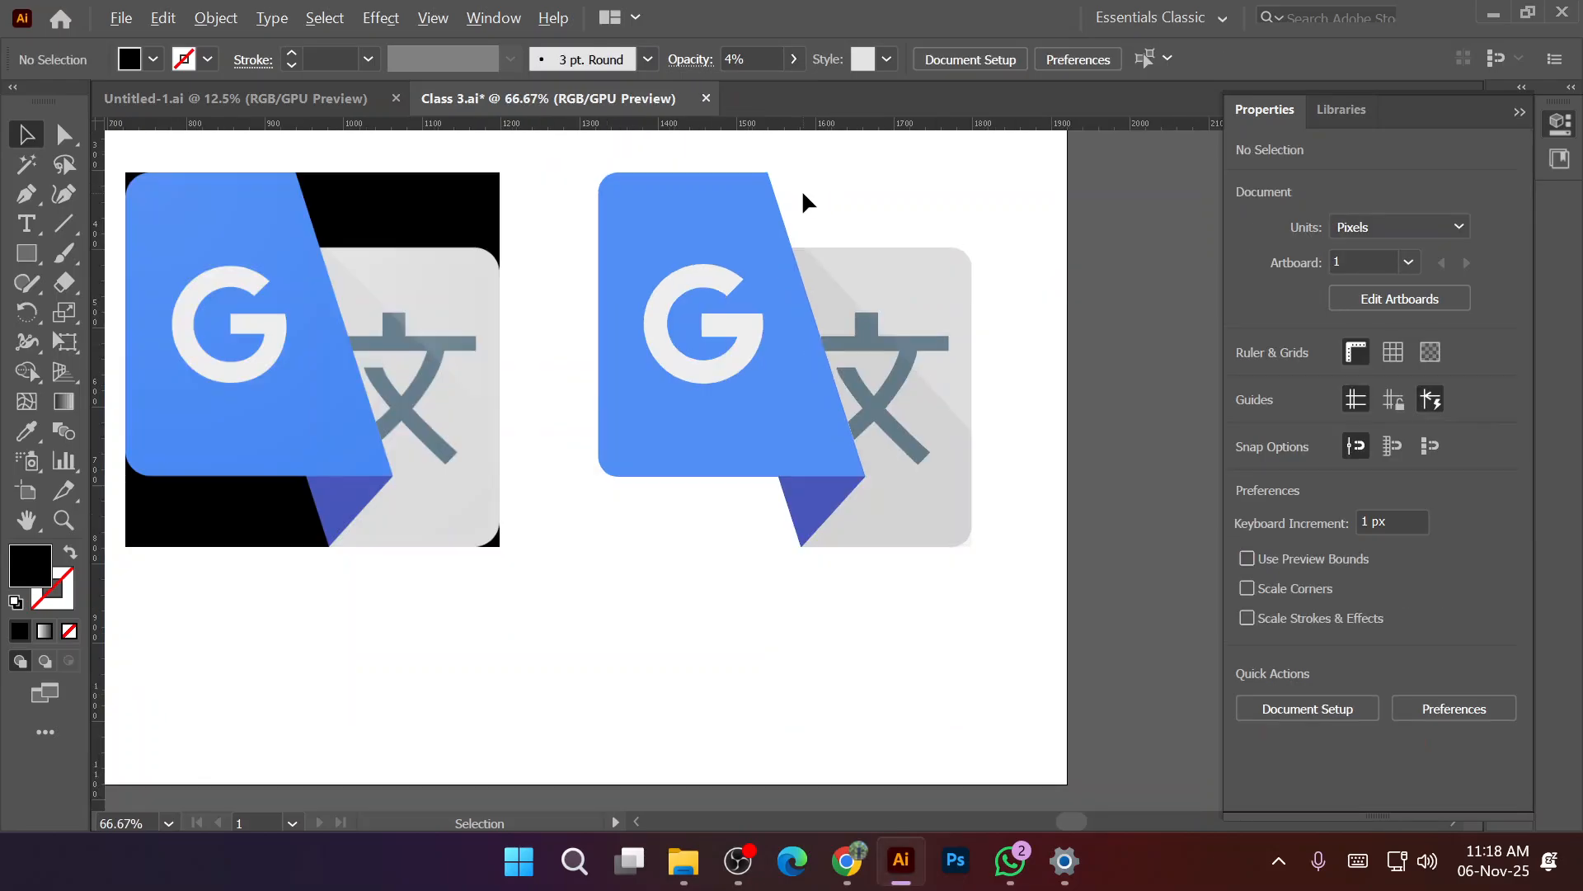
Round the shading shape's lower right corner with a 25 px radius to follow the grey panel.
scroll(1003, 541, up, 2)
click(921, 541)
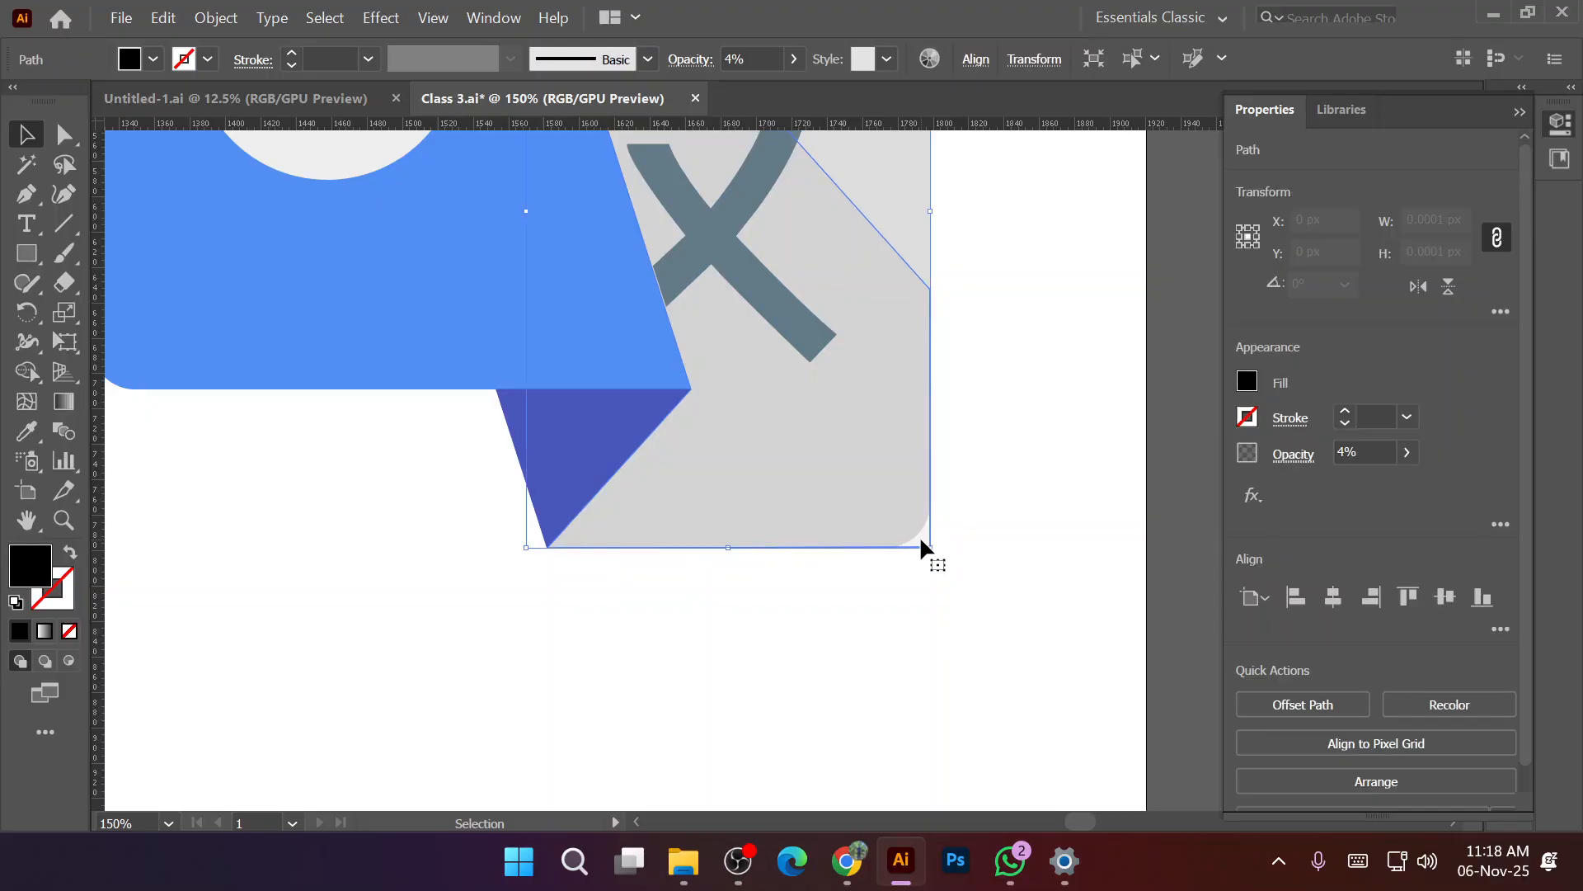
click(65, 135)
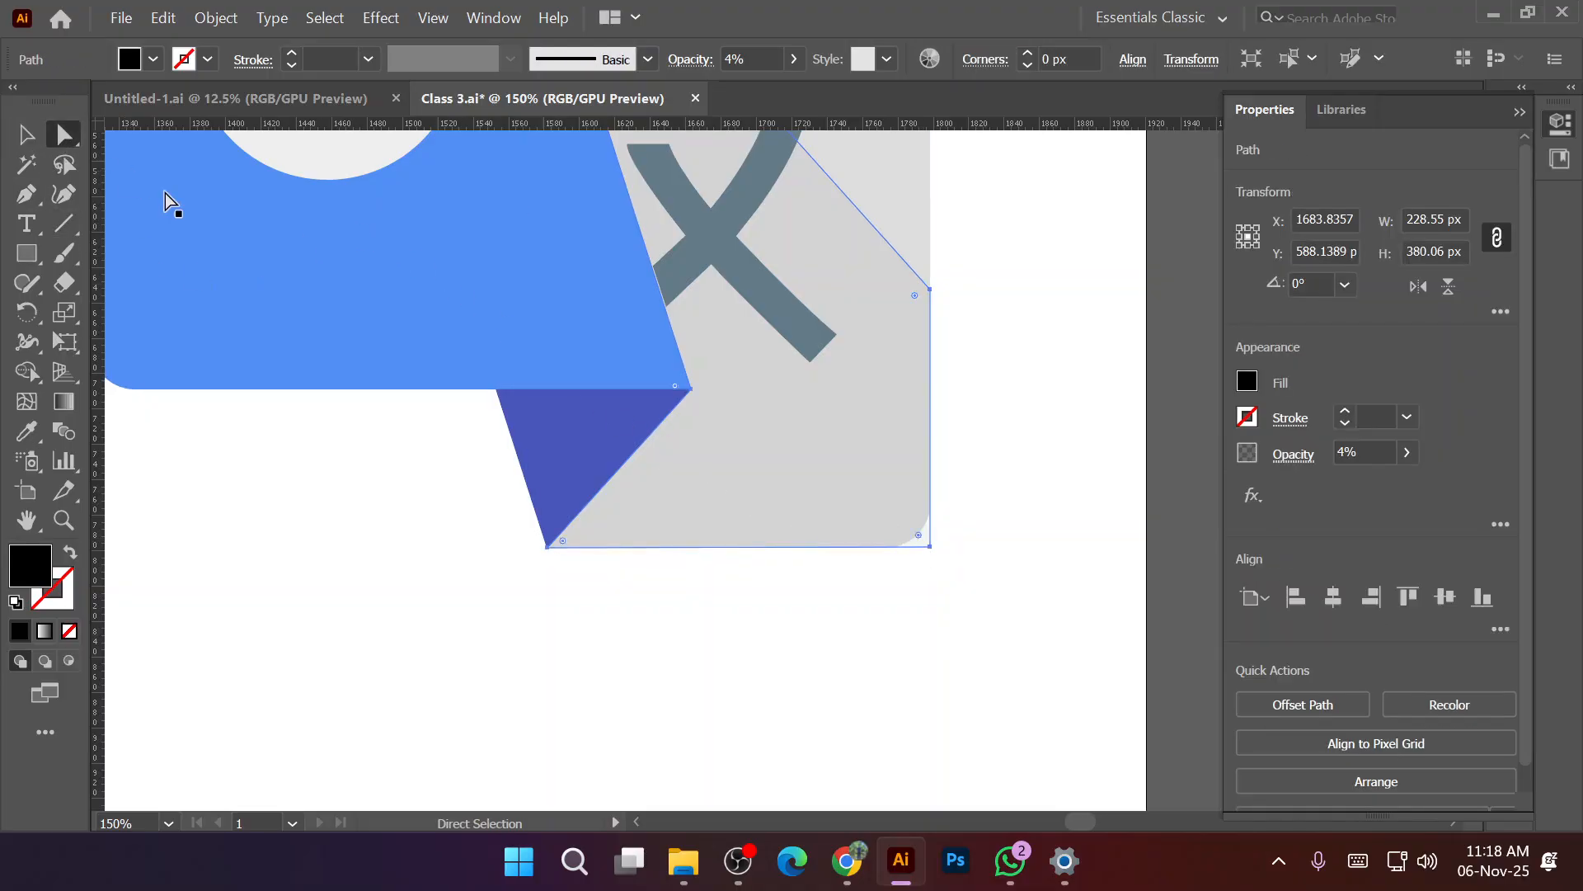
drag(919, 536, 930, 541)
click(920, 536)
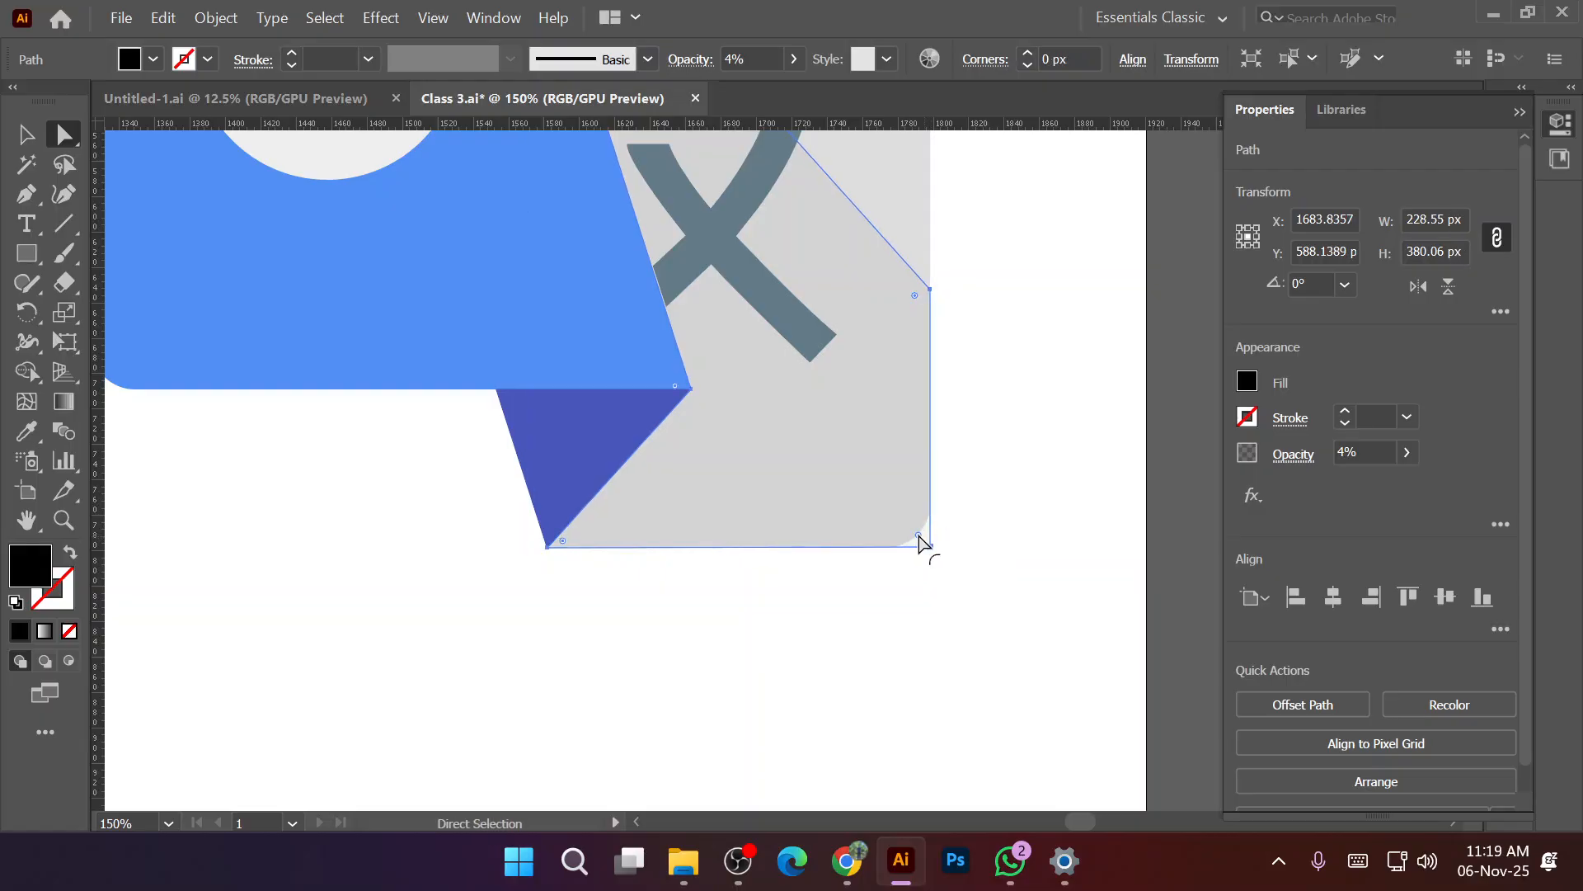
click(1044, 63)
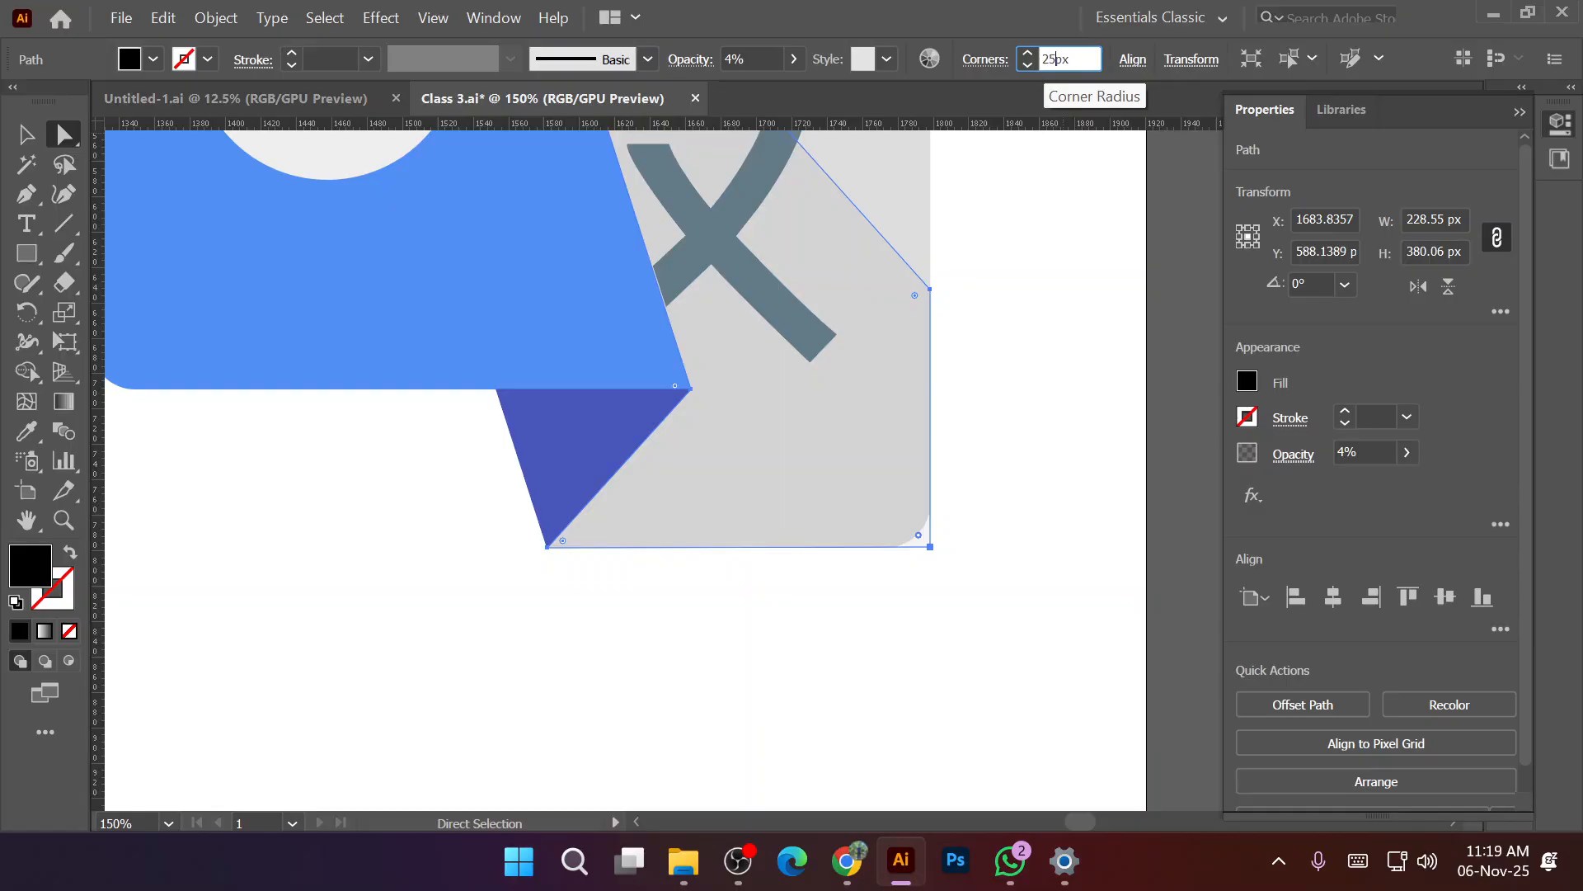
key(Return)
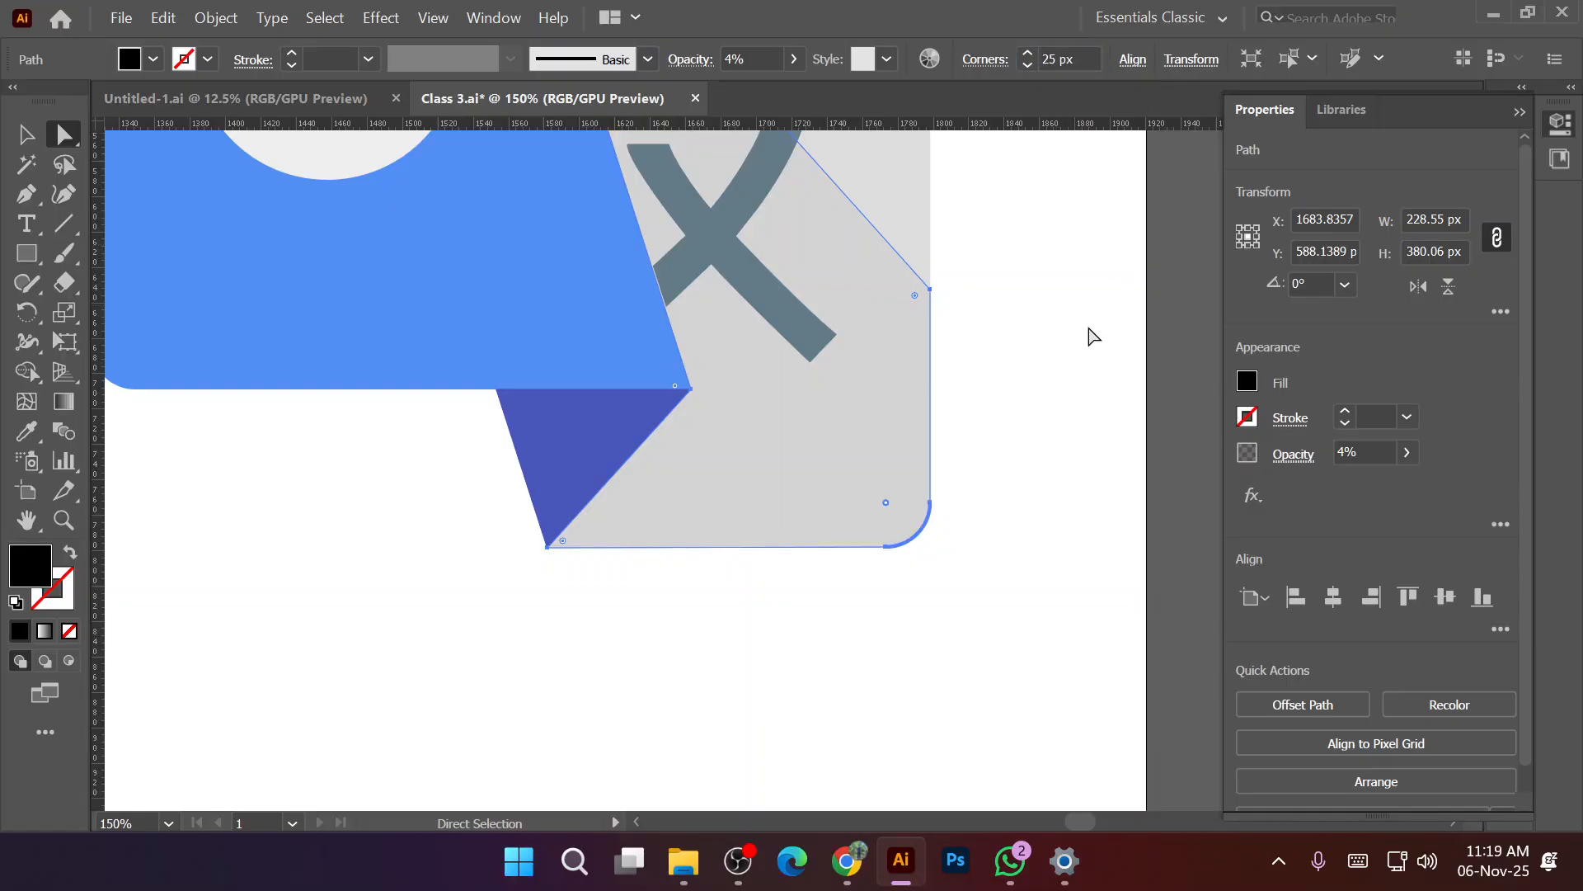
click(1058, 379)
Select all shapes of the traced Google Translate logo and group them.
scroll(905, 523, down, 2)
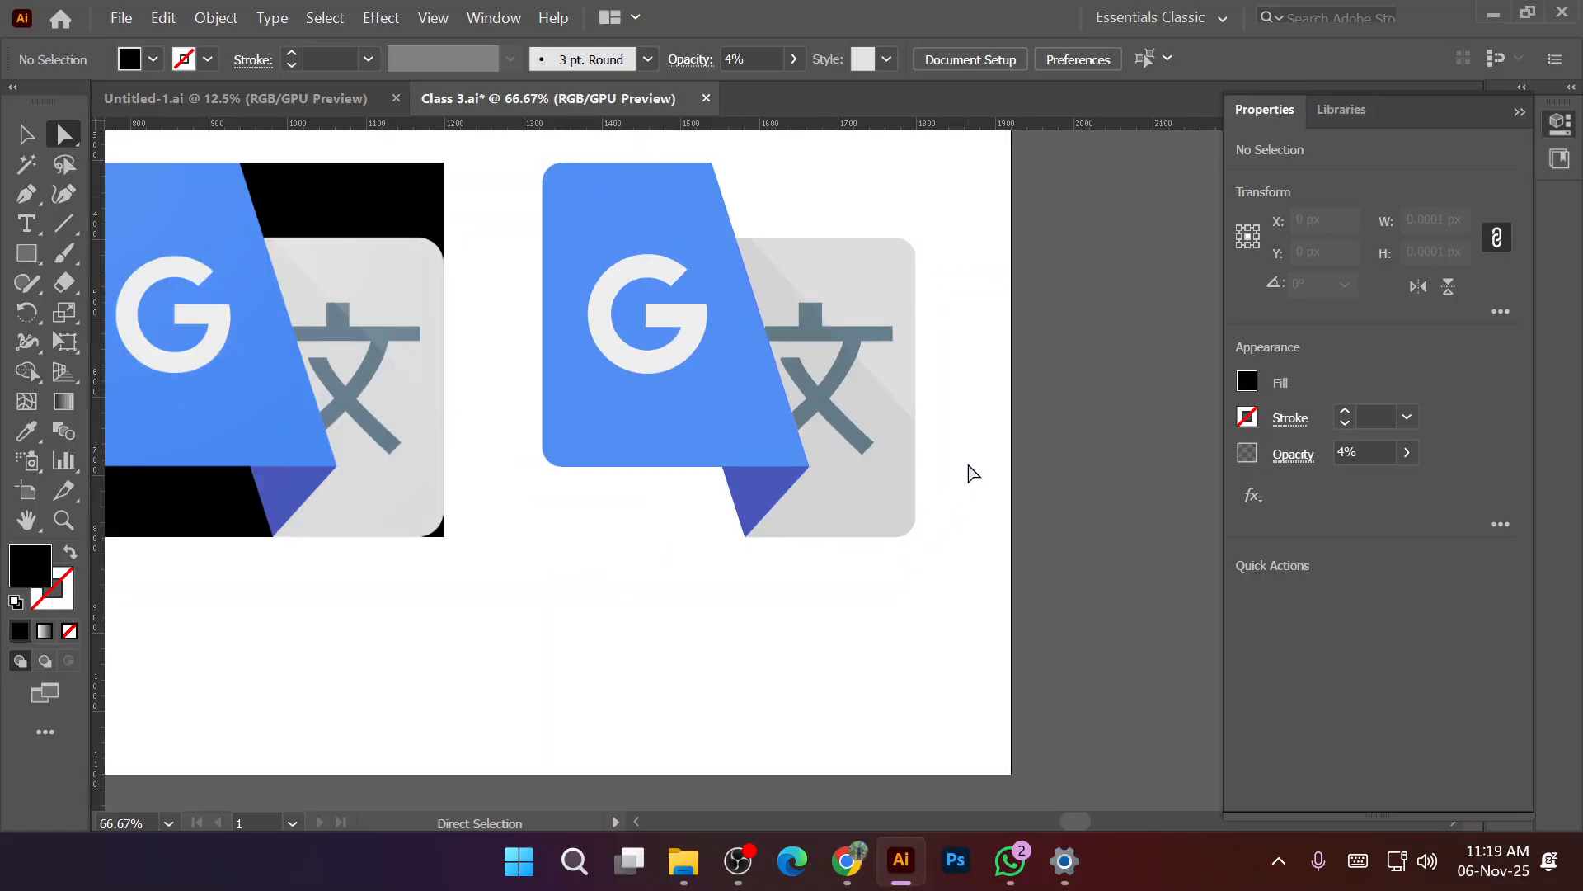
scroll(969, 474, down, 1)
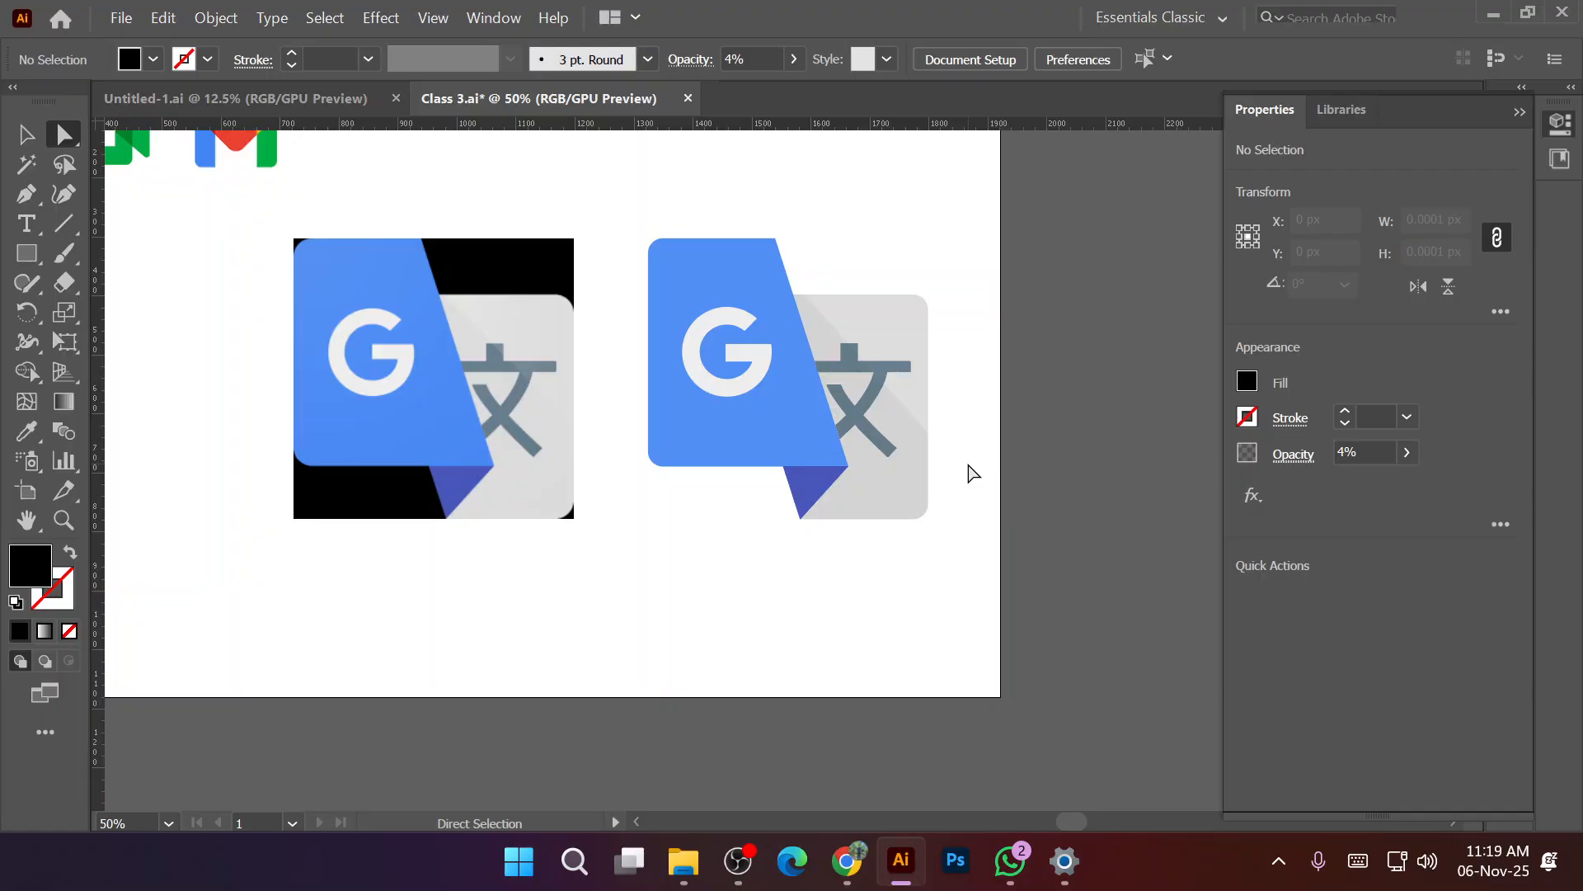
drag(640, 208, 955, 534)
click(26, 134)
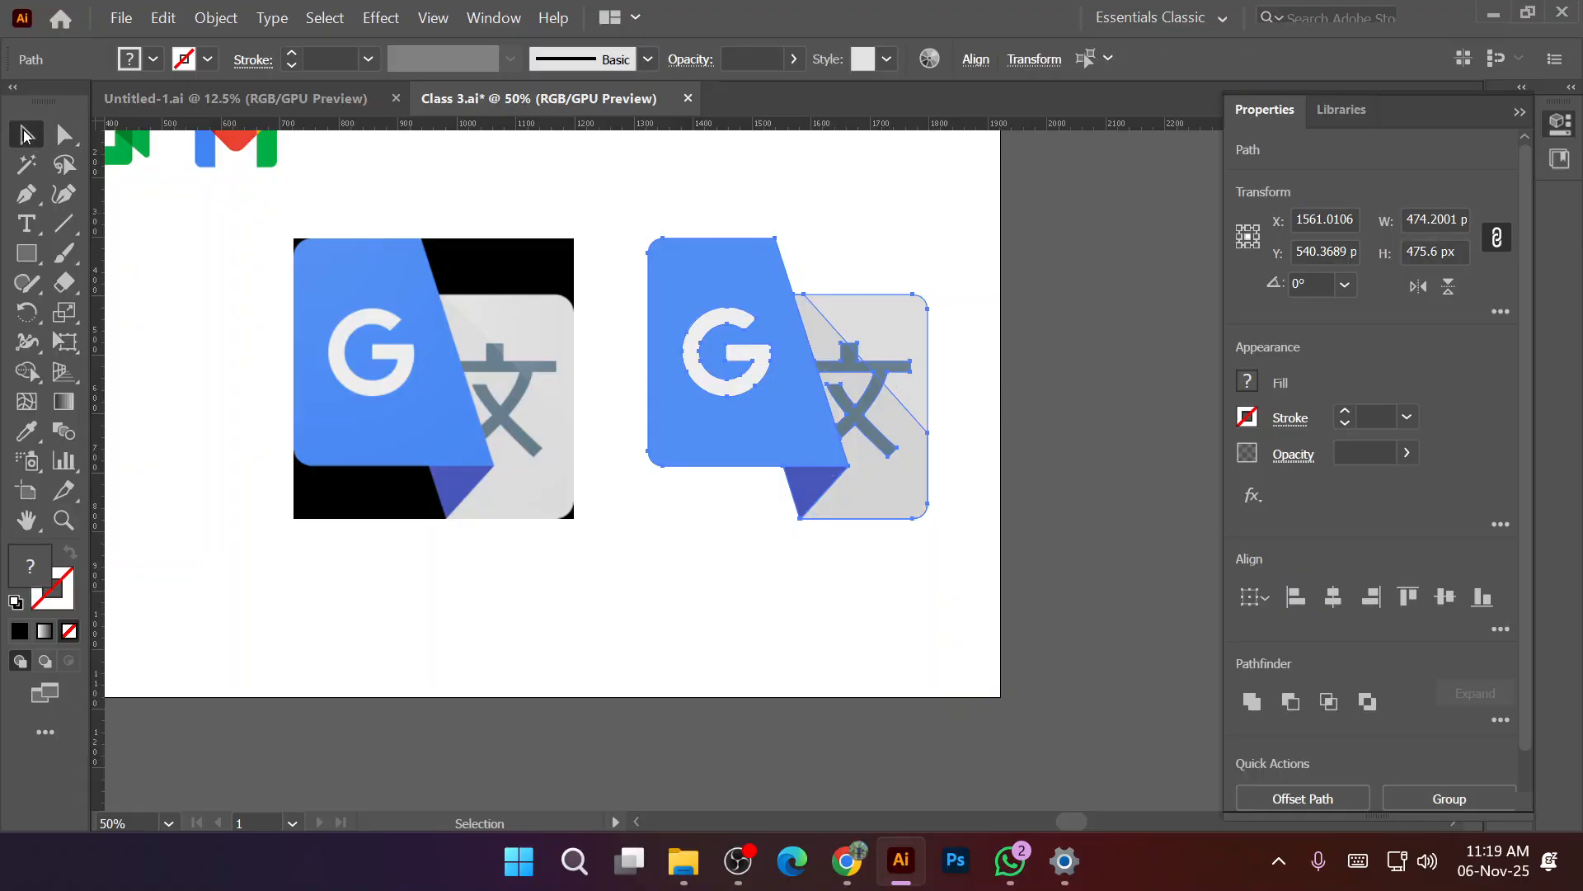
key(ctrl+g)
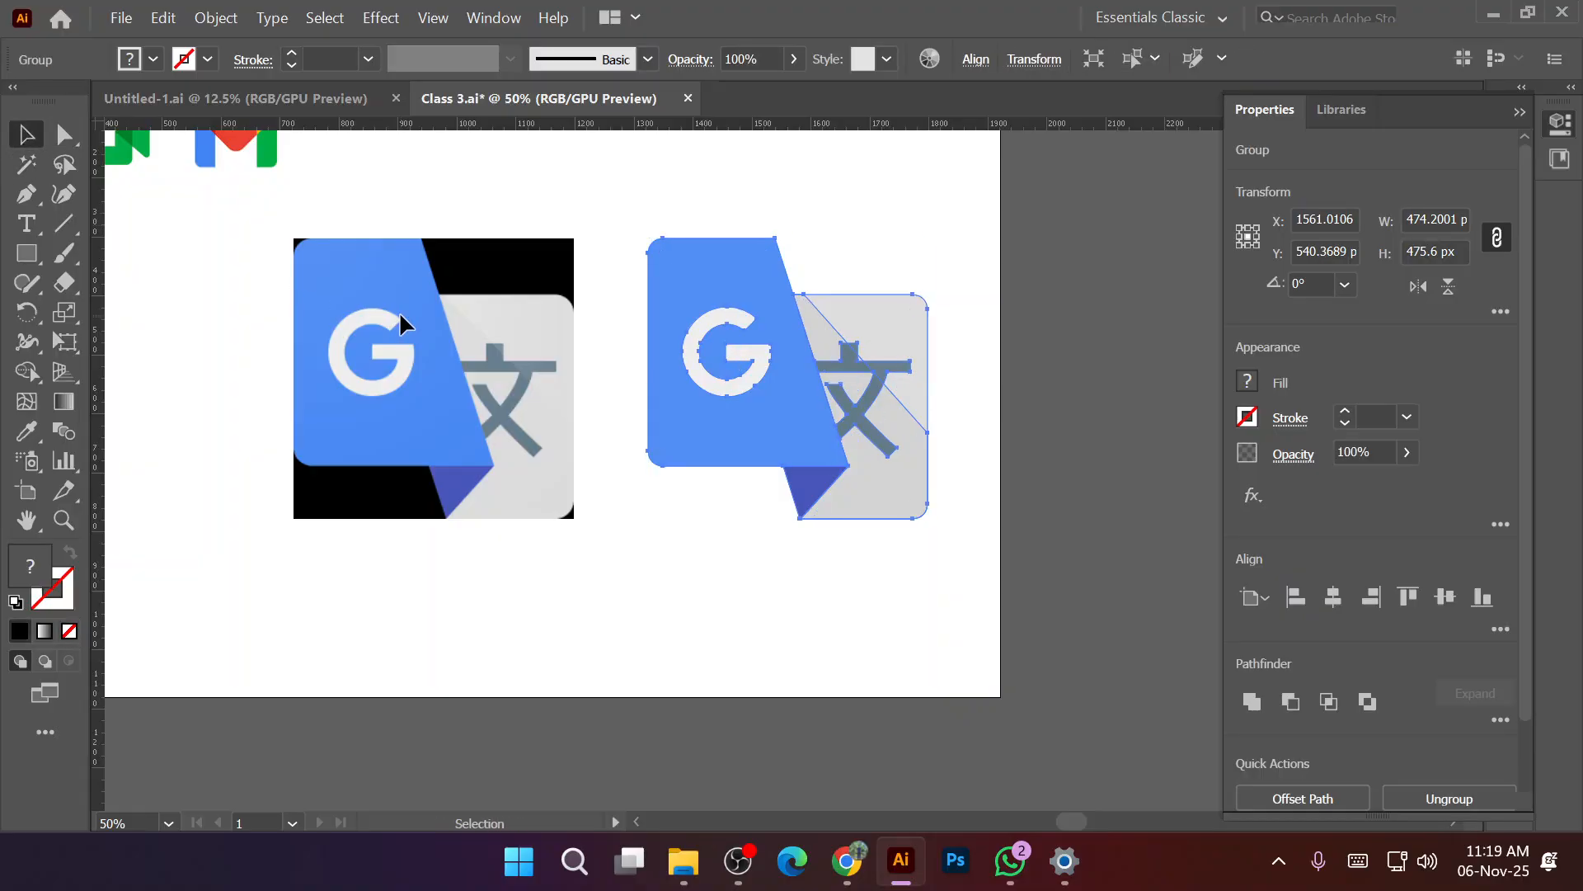
click(701, 192)
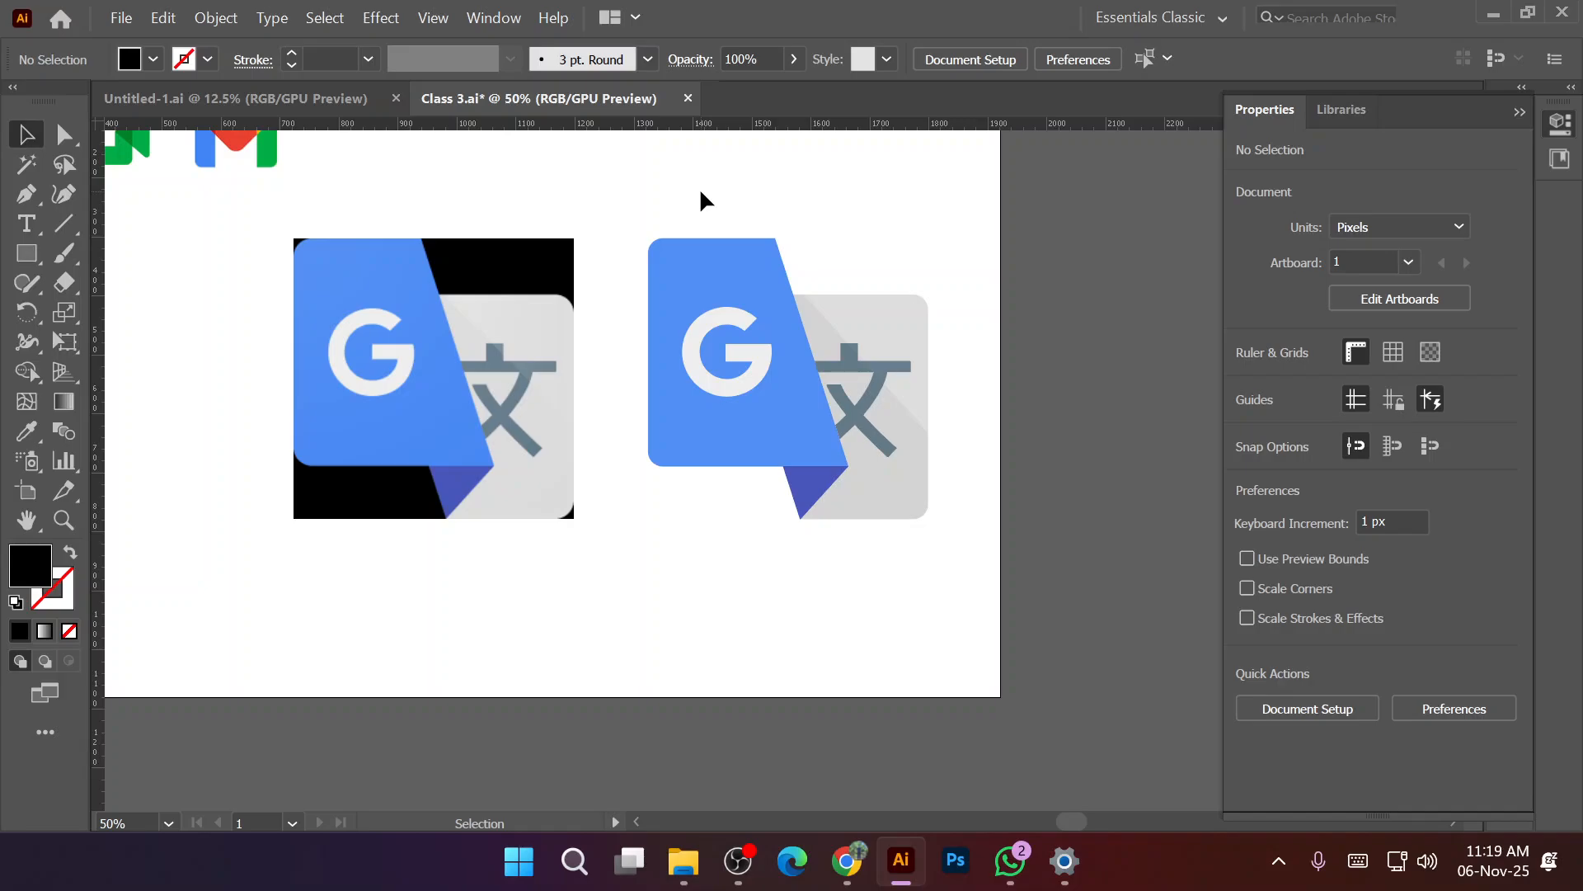
Unlock the reference image, shrink it to about 131 px square and place it beside the Gmail logo in the top row.
scroll(681, 191, down, 1)
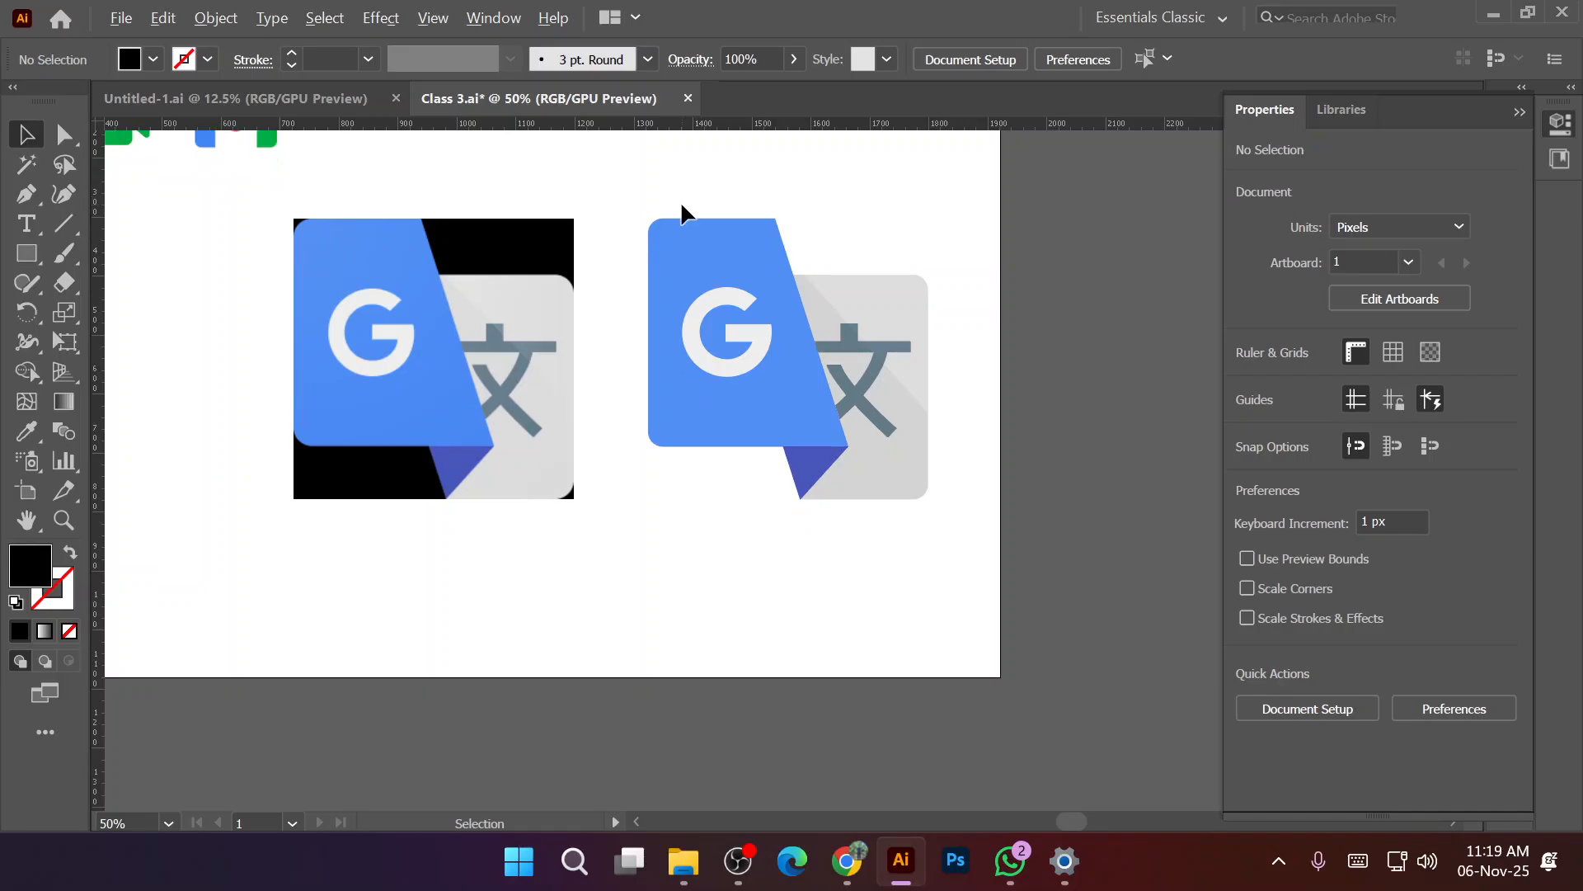
scroll(675, 231, down, 2)
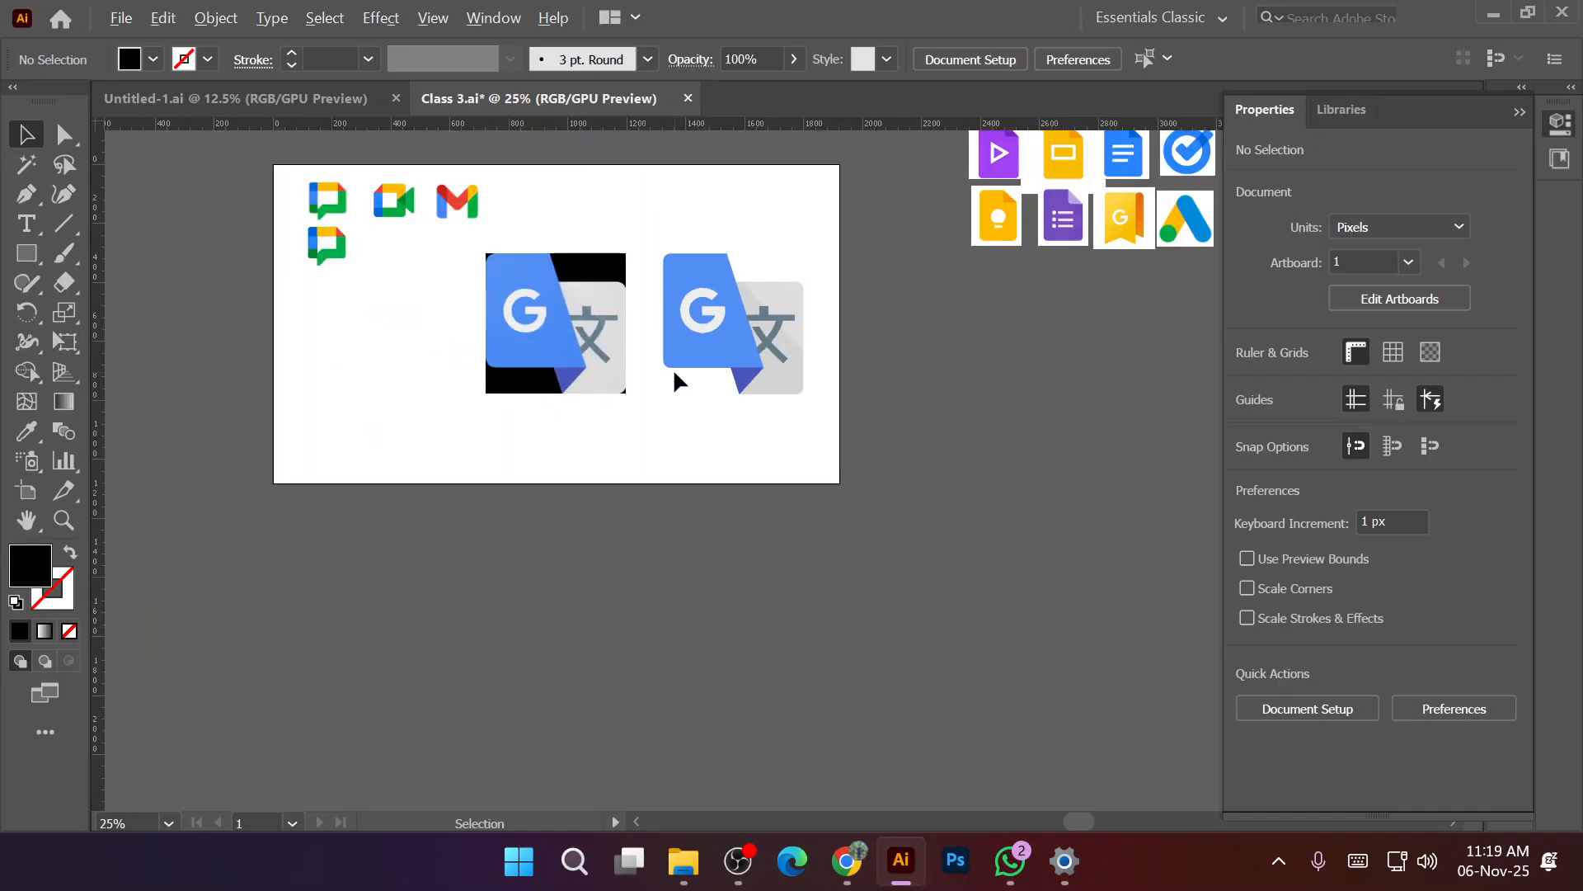
right_click(532, 314)
mouse_move(756, 345)
click(848, 335)
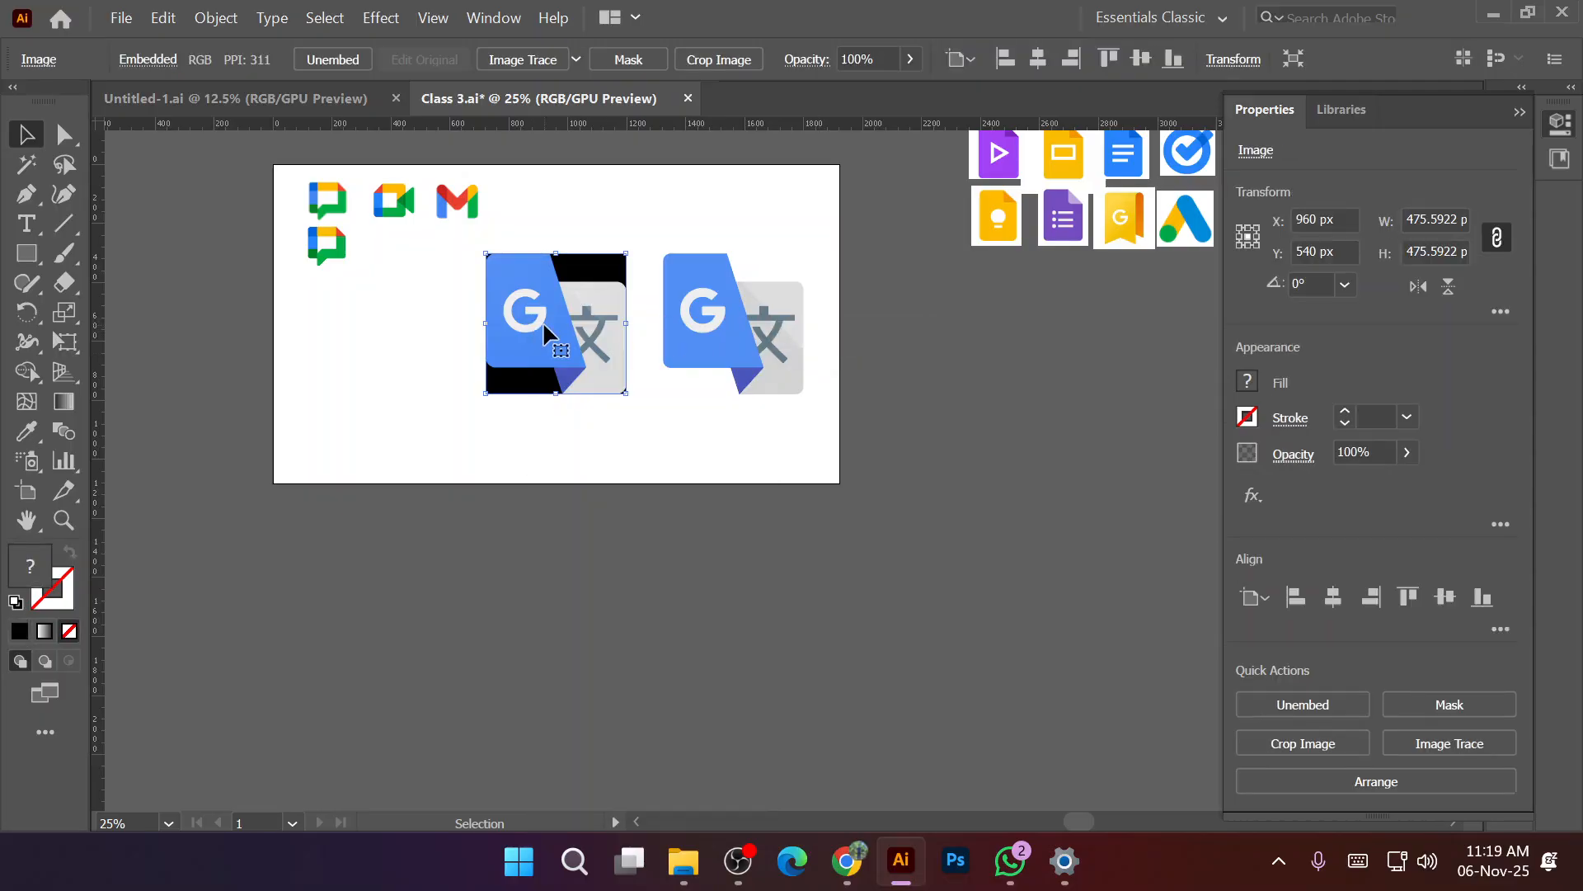
drag(626, 394, 528, 213)
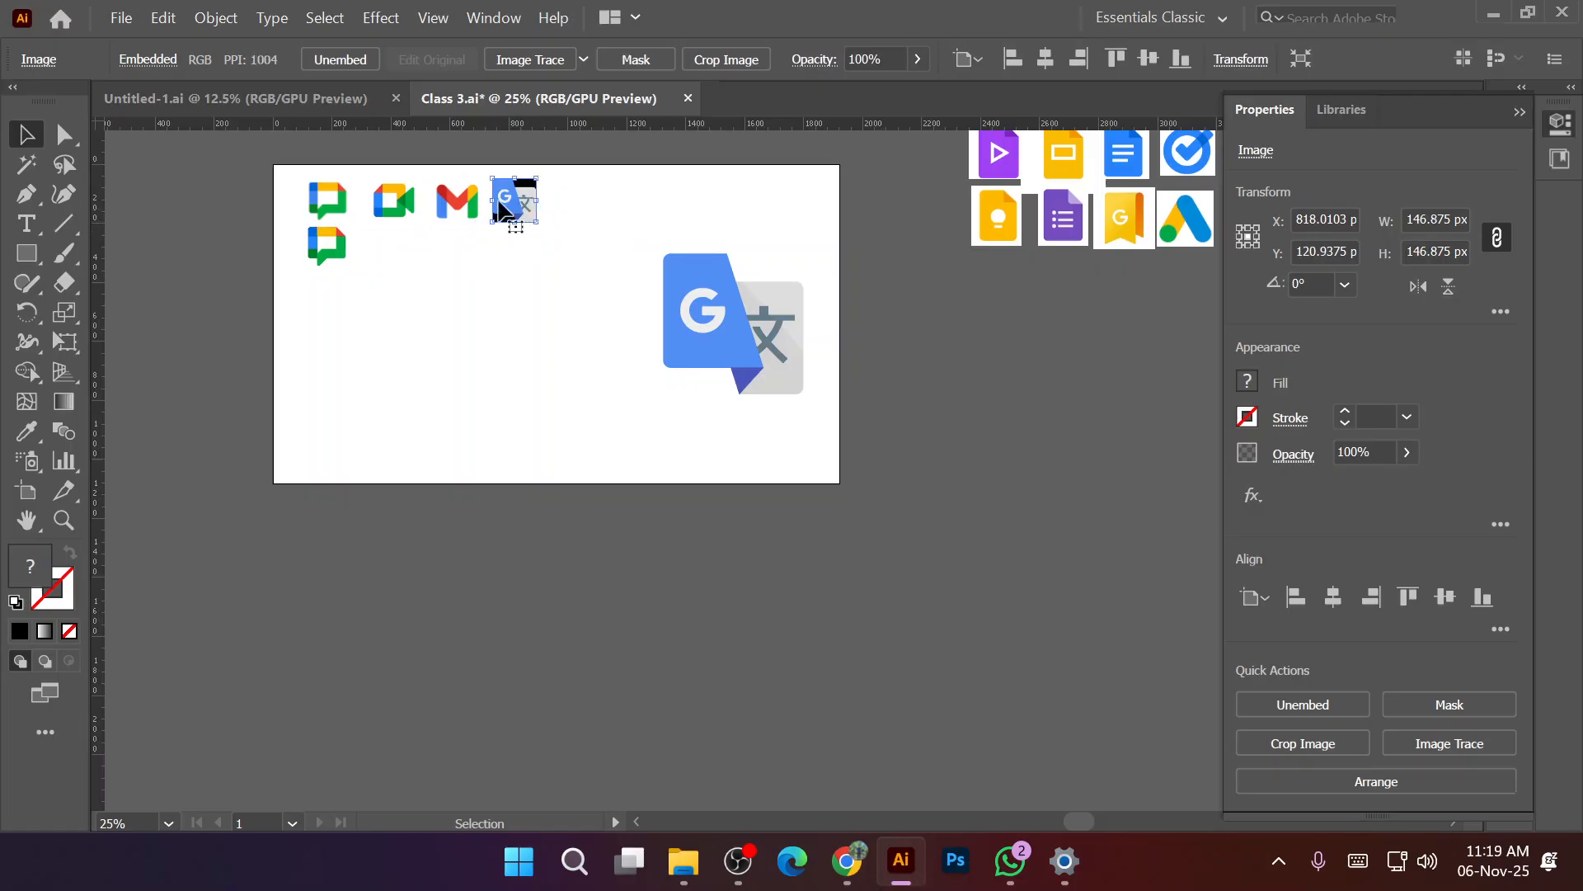
scroll(495, 196, up, 2)
drag(493, 160, 502, 169)
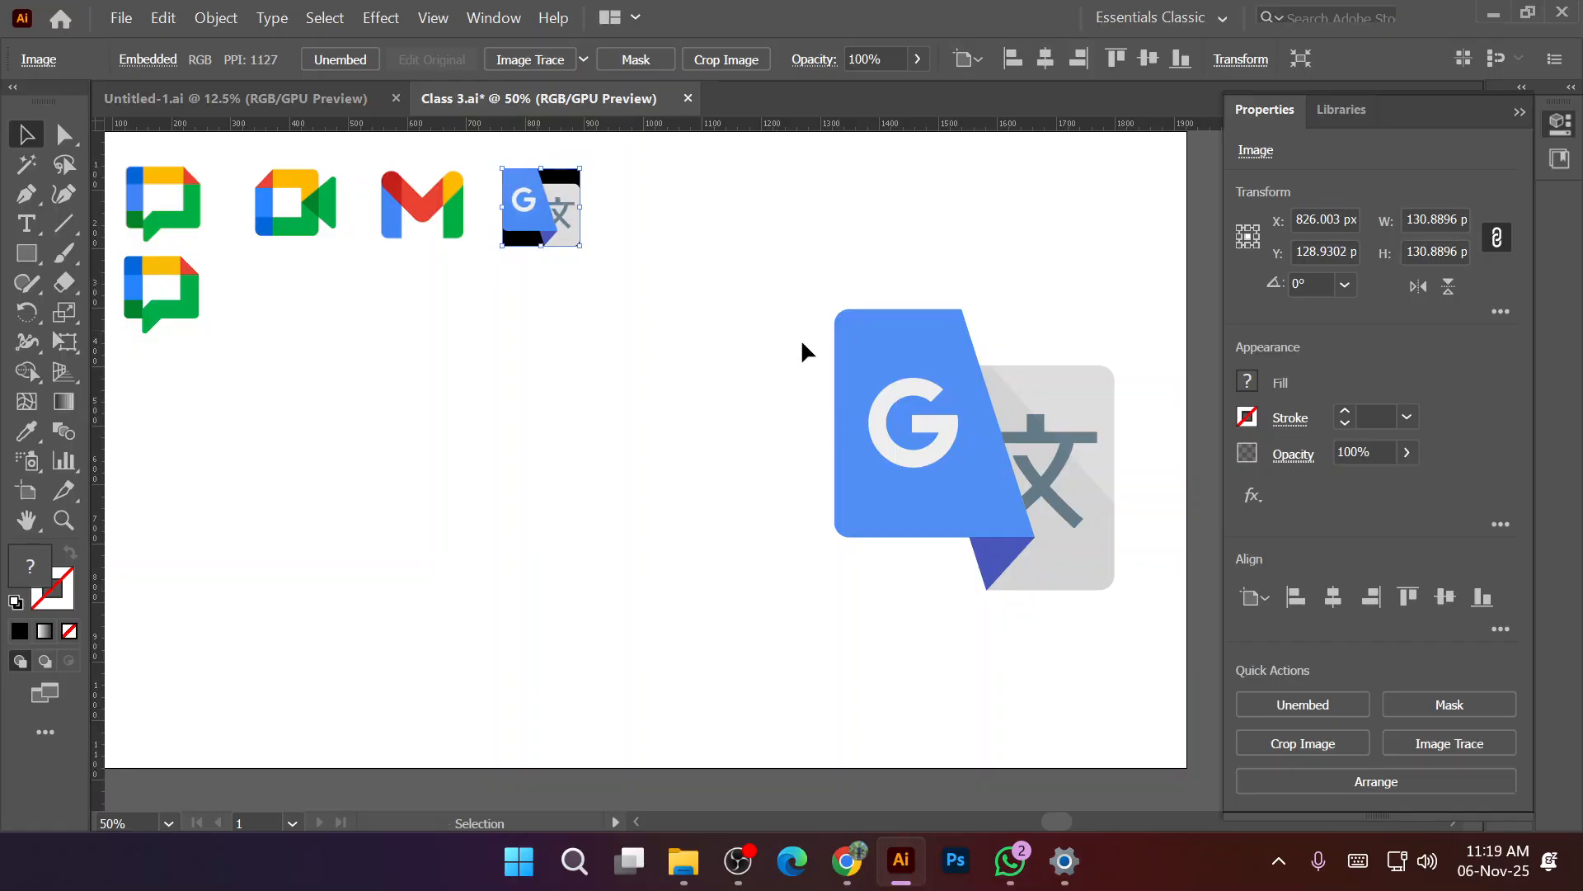
Shrink the grouped Translate logo to the reference image's size and place it directly below that image.
click(1101, 571)
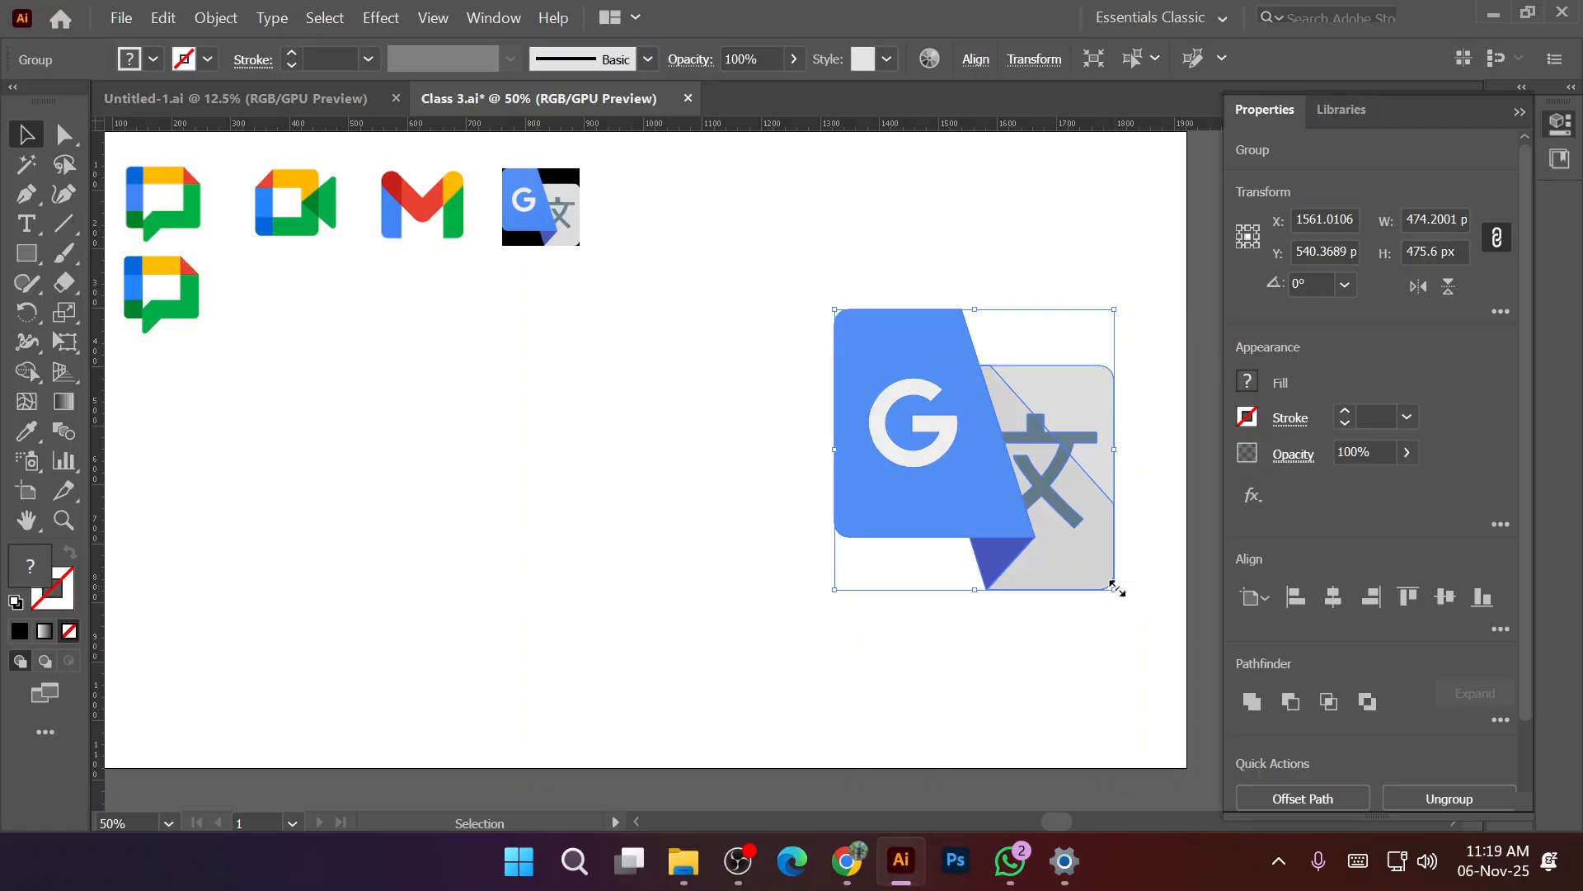
drag(1105, 584, 583, 343)
click(599, 406)
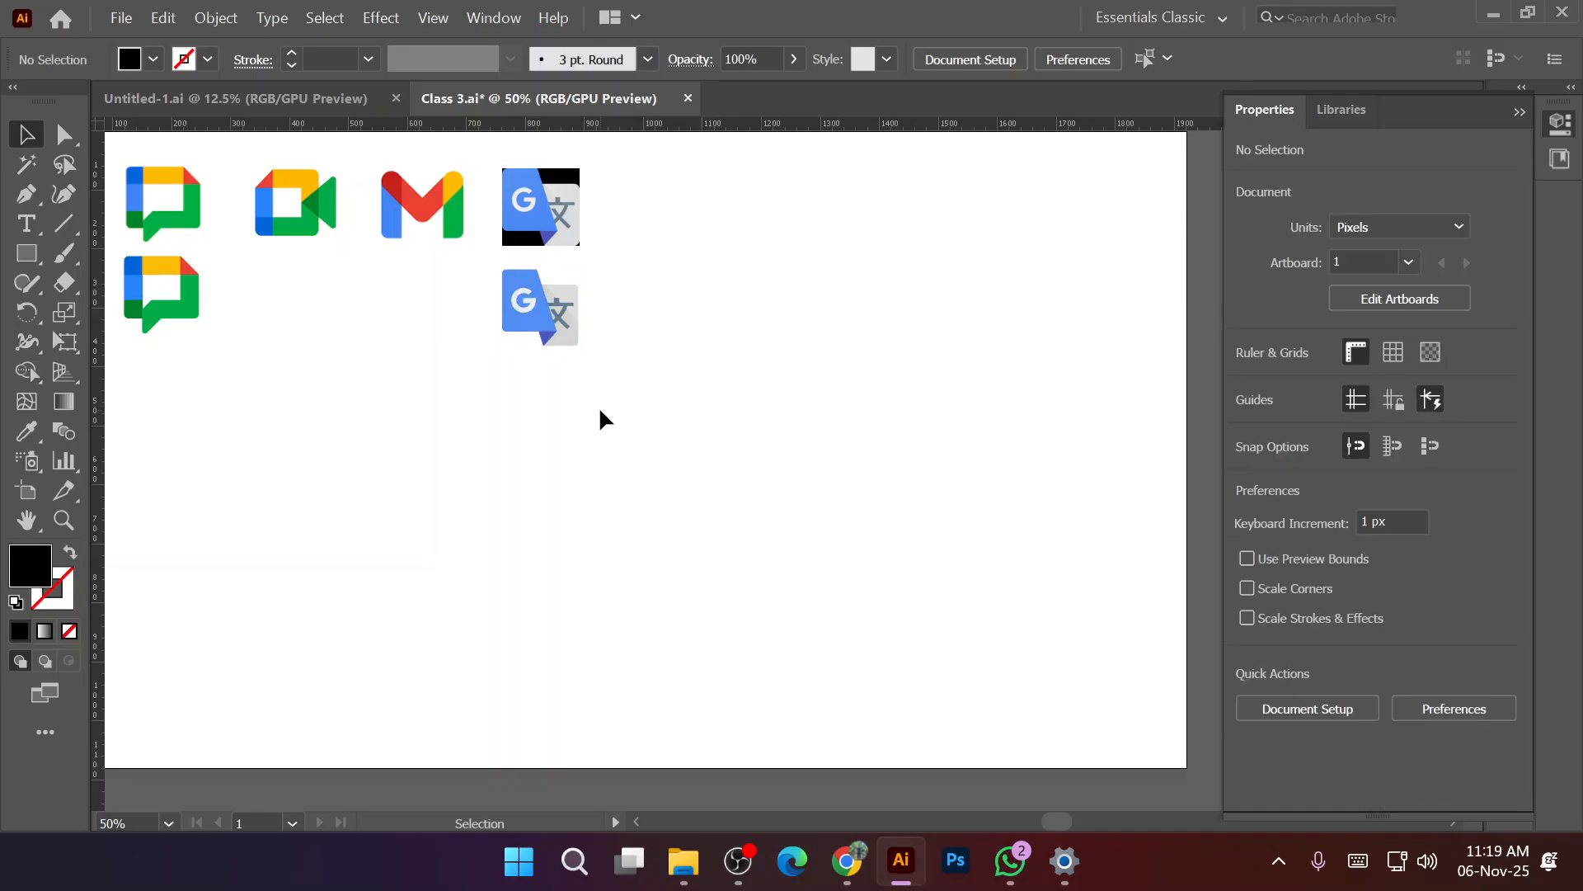
scroll(599, 406, down, 1)
scroll(598, 406, down, 1)
scroll(599, 405, up, 2)
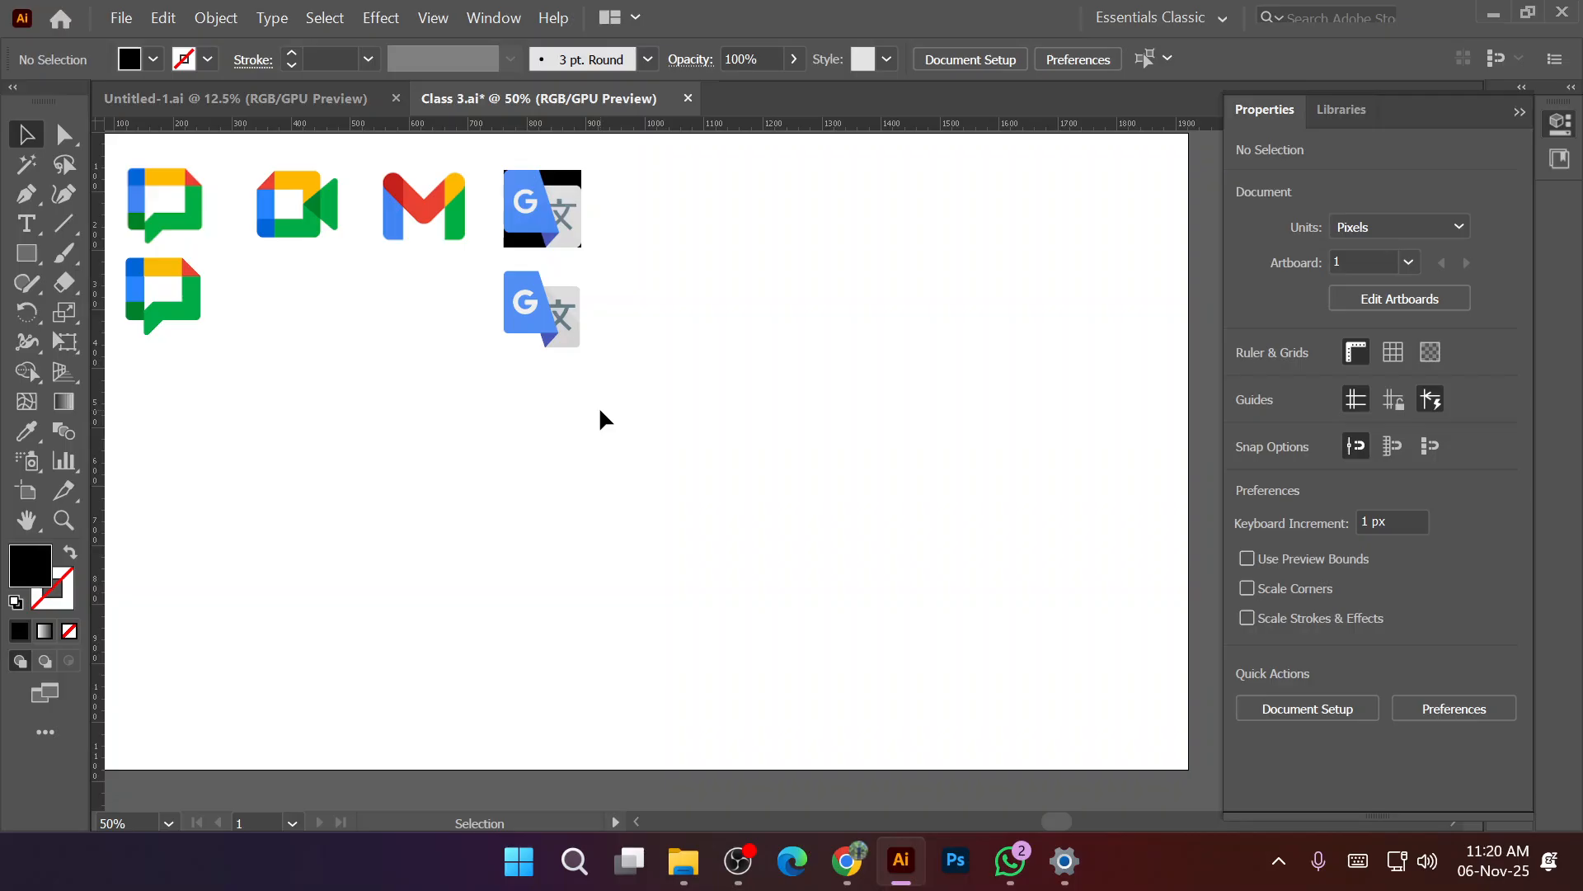
Switch to Chrome and look through the Google apps list for the next logo to recreate.
click(856, 862)
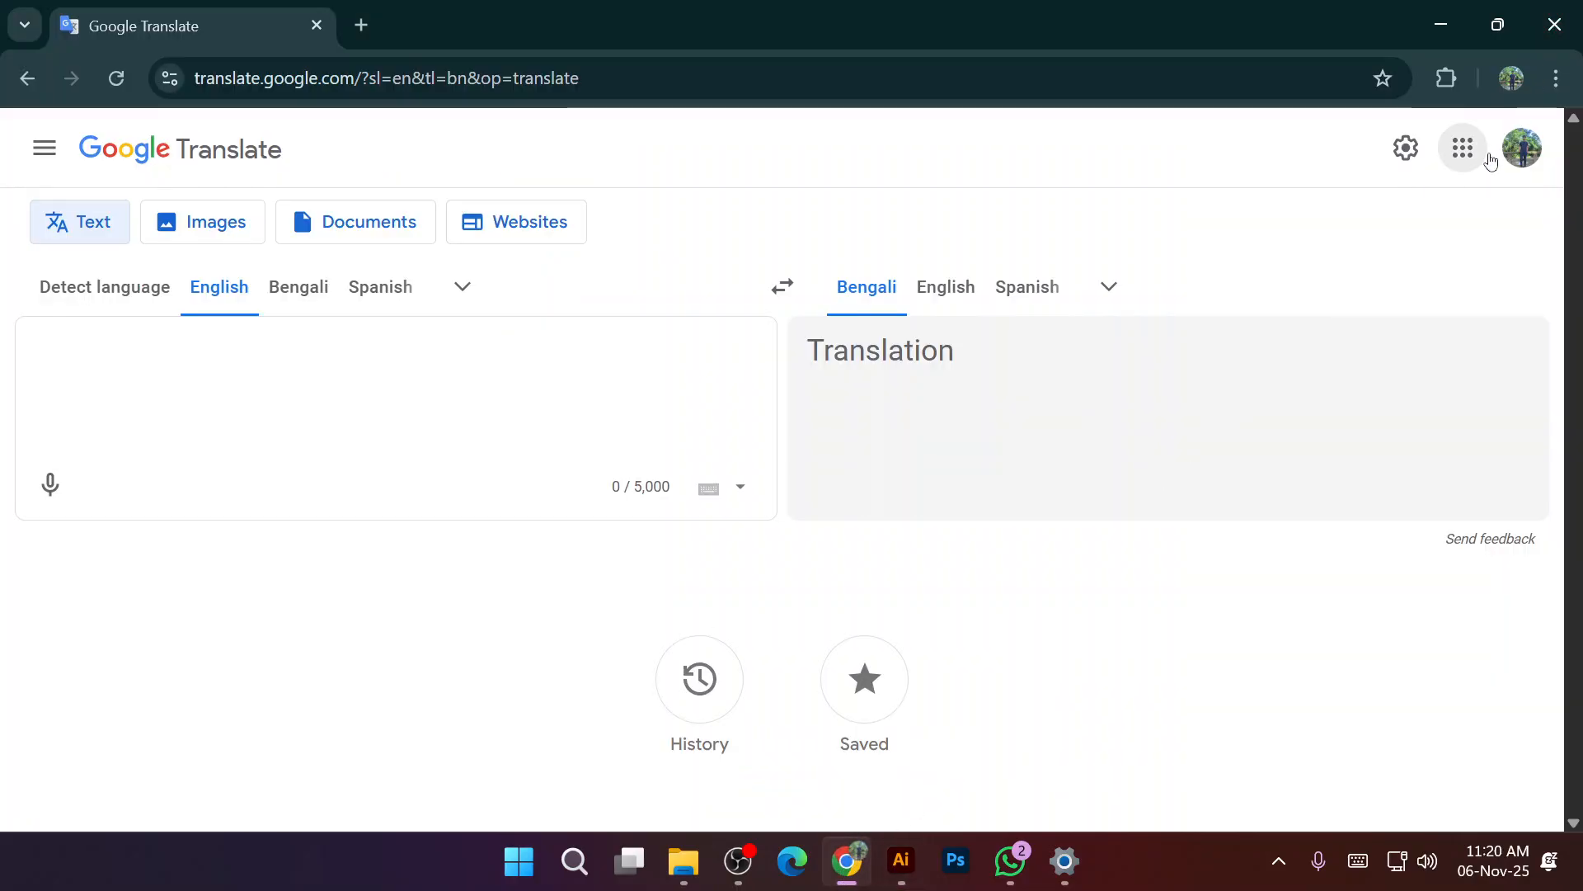
click(1463, 150)
scroll(1407, 541, down, 5)
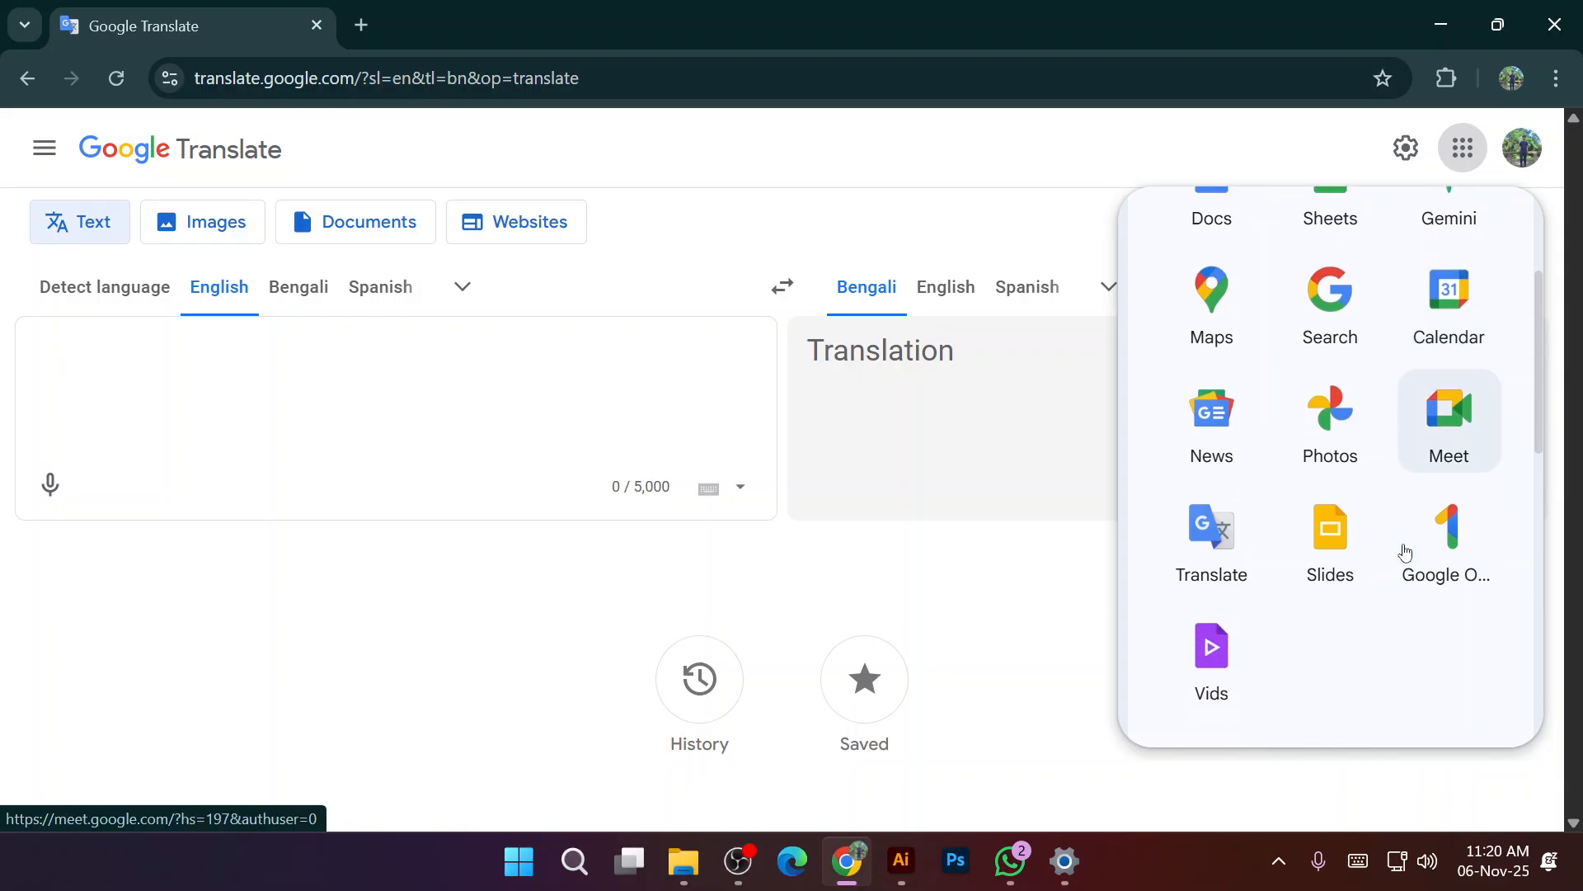
scroll(1404, 553, down, 5)
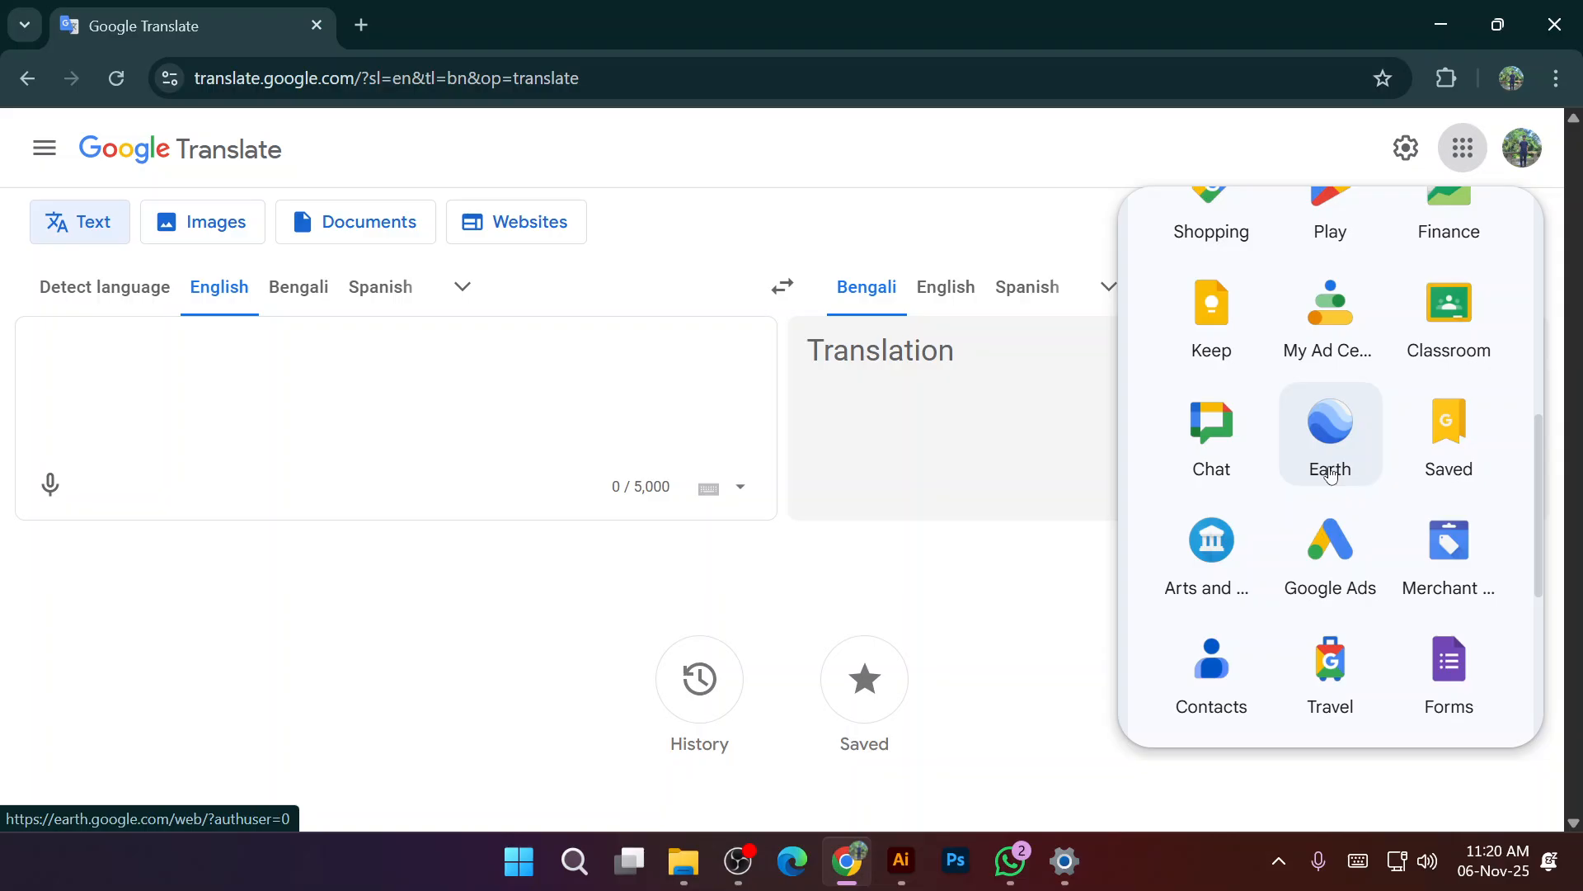
scroll(1316, 470, down, 3)
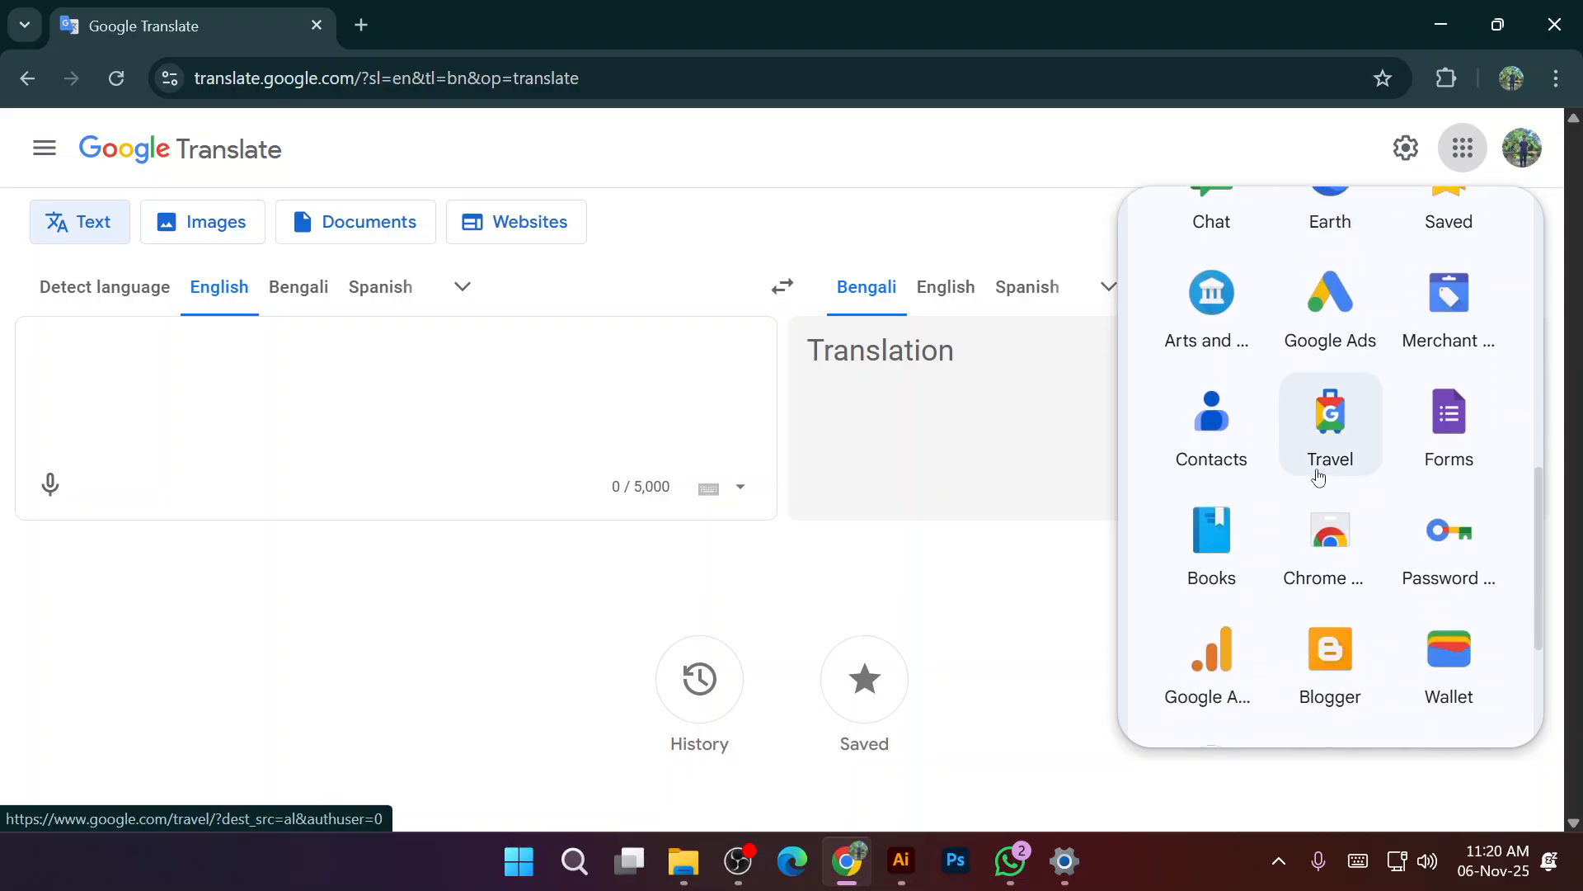
scroll(1318, 478, down, 3)
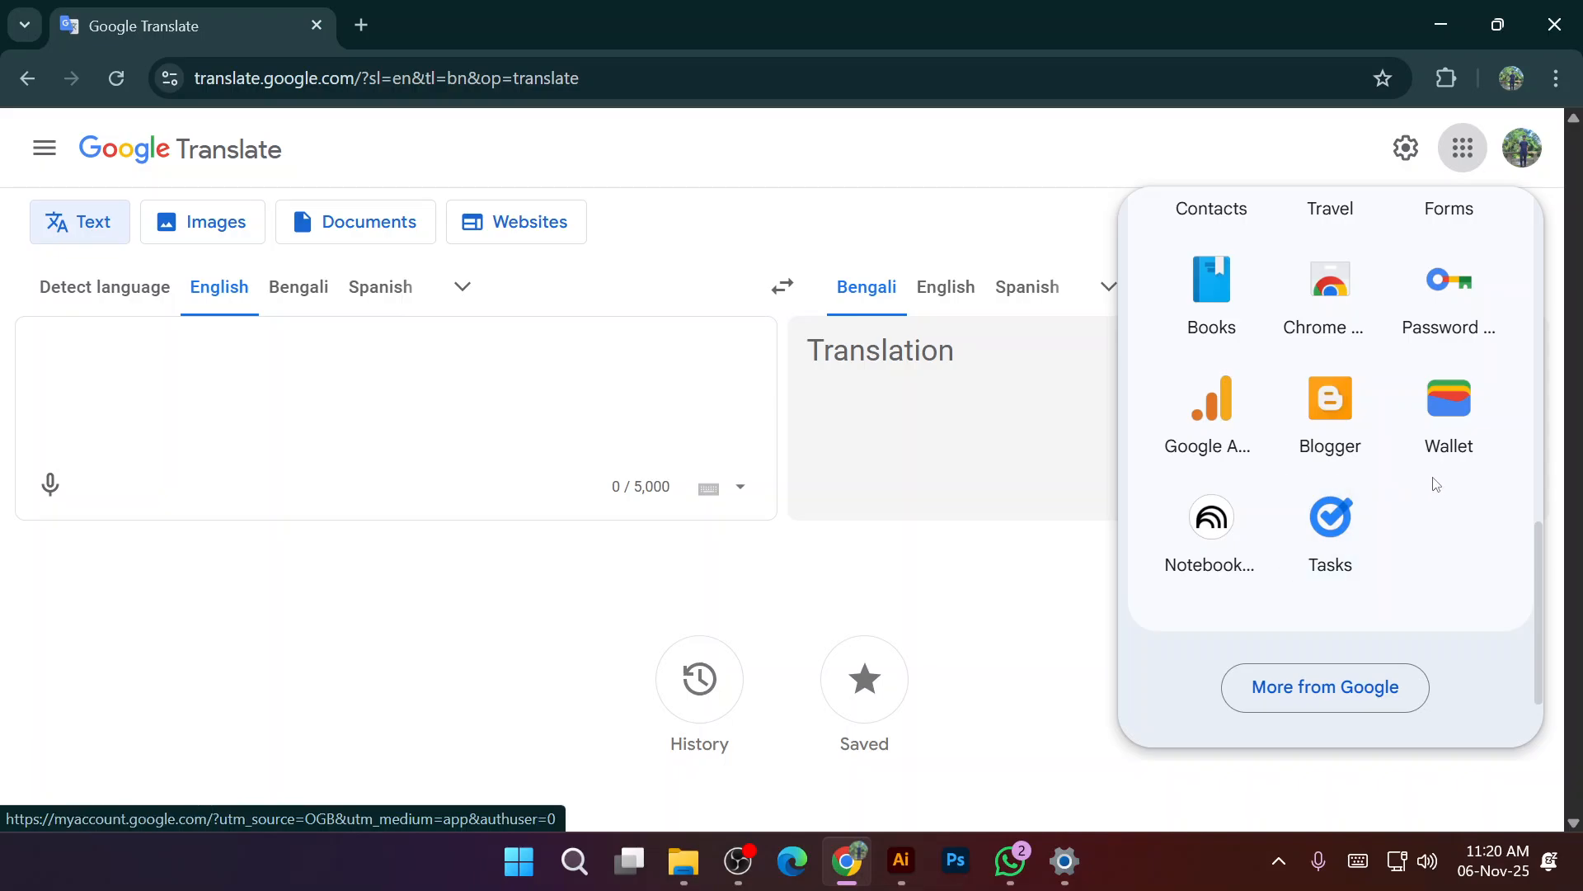
scroll(1449, 481, up, 2)
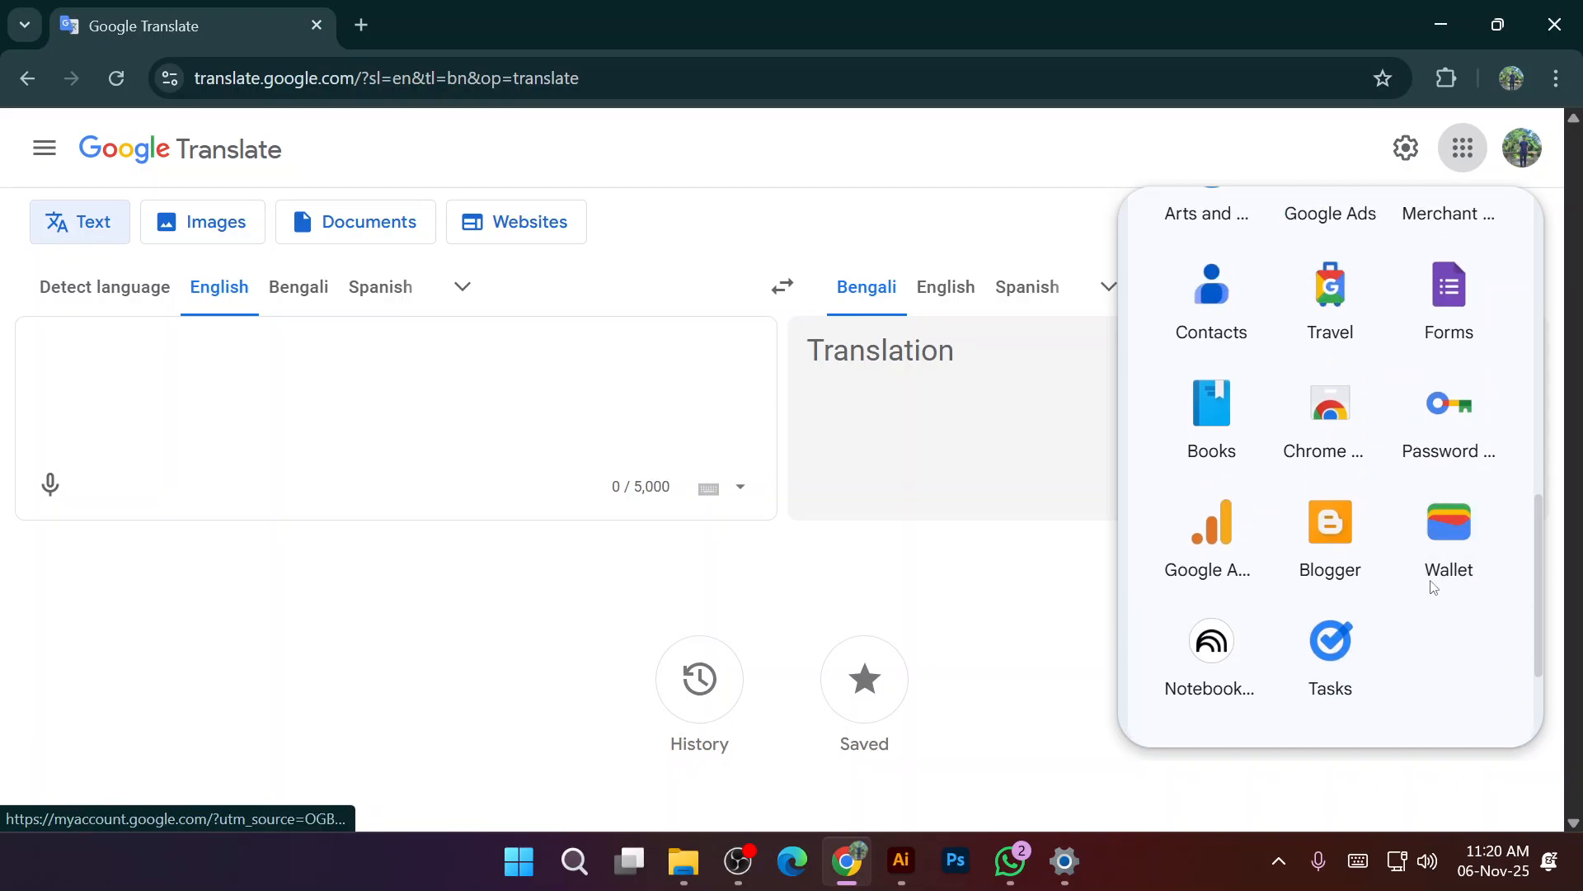
scroll(1465, 545, up, 2)
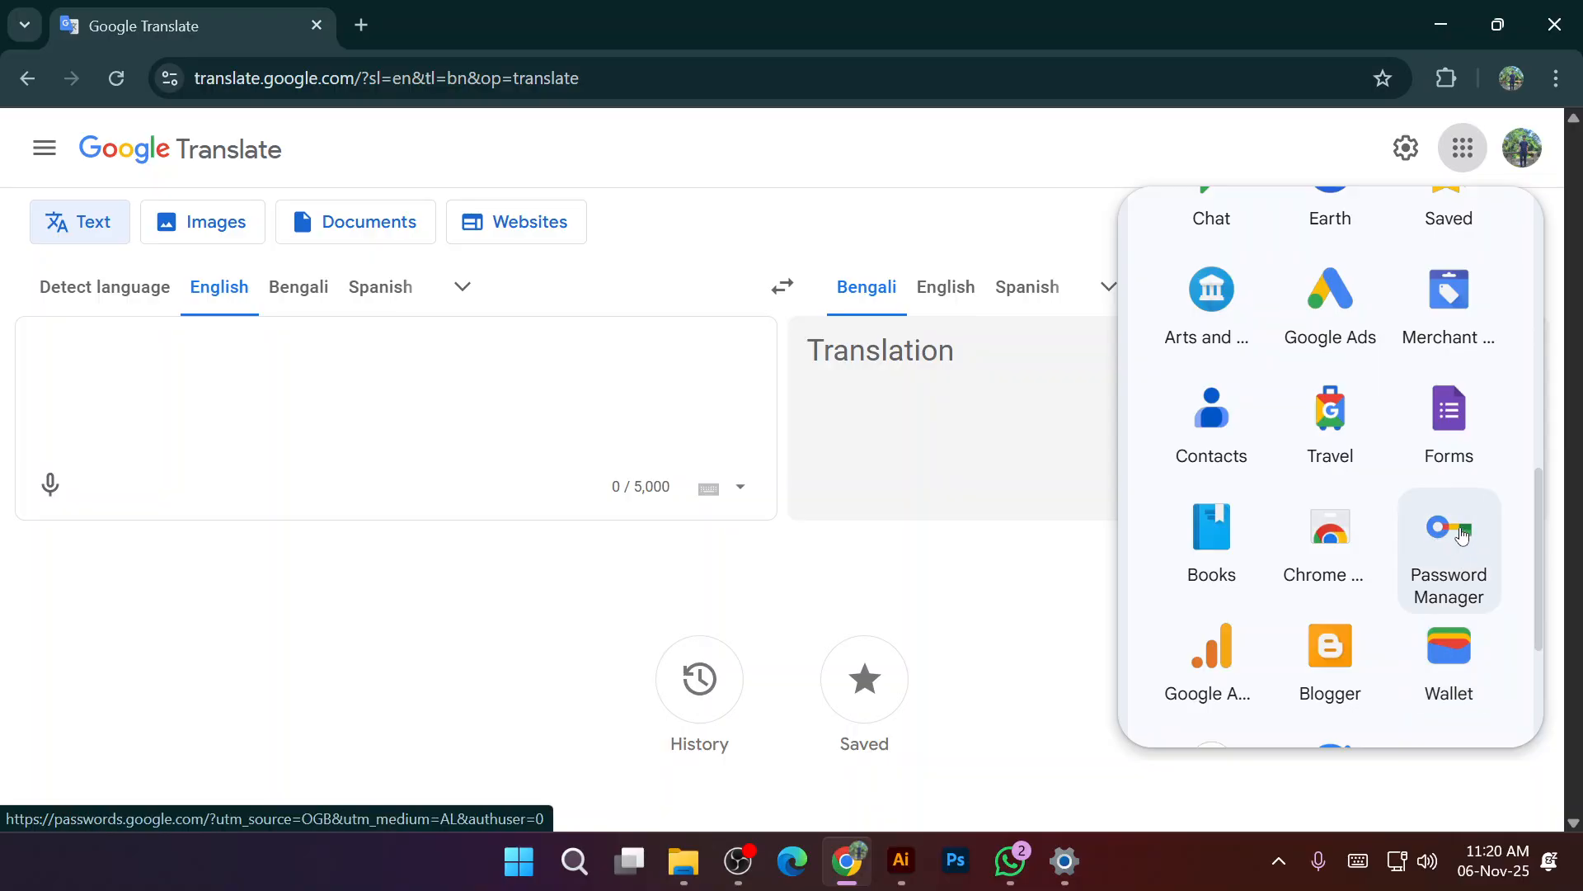
scroll(1453, 545, up, 5)
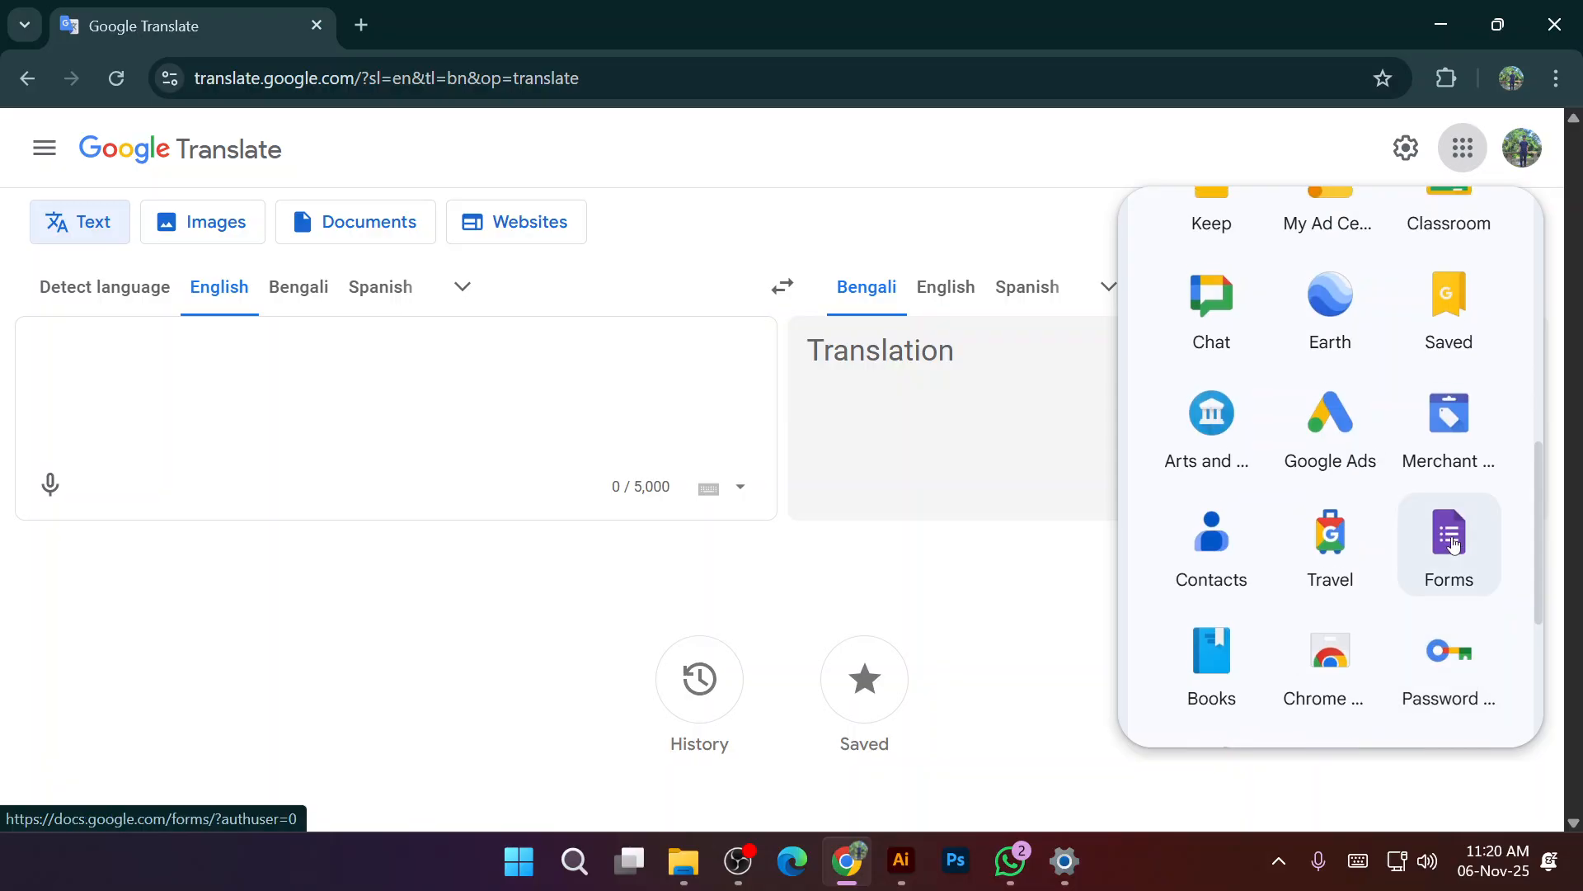
scroll(1453, 545, up, 8)
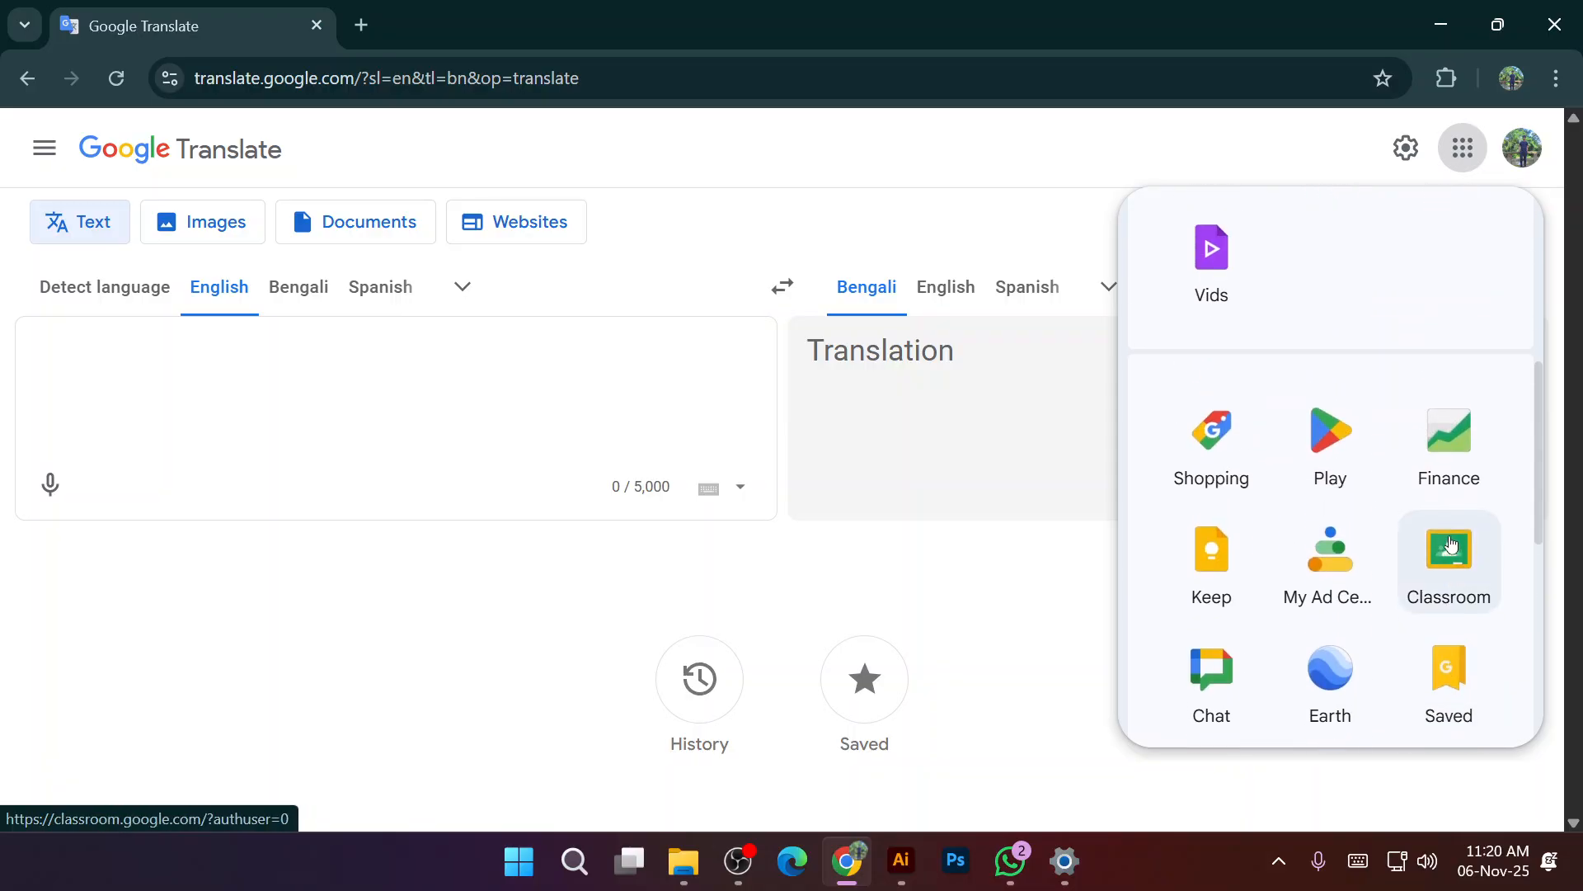
scroll(1445, 540, up, 2)
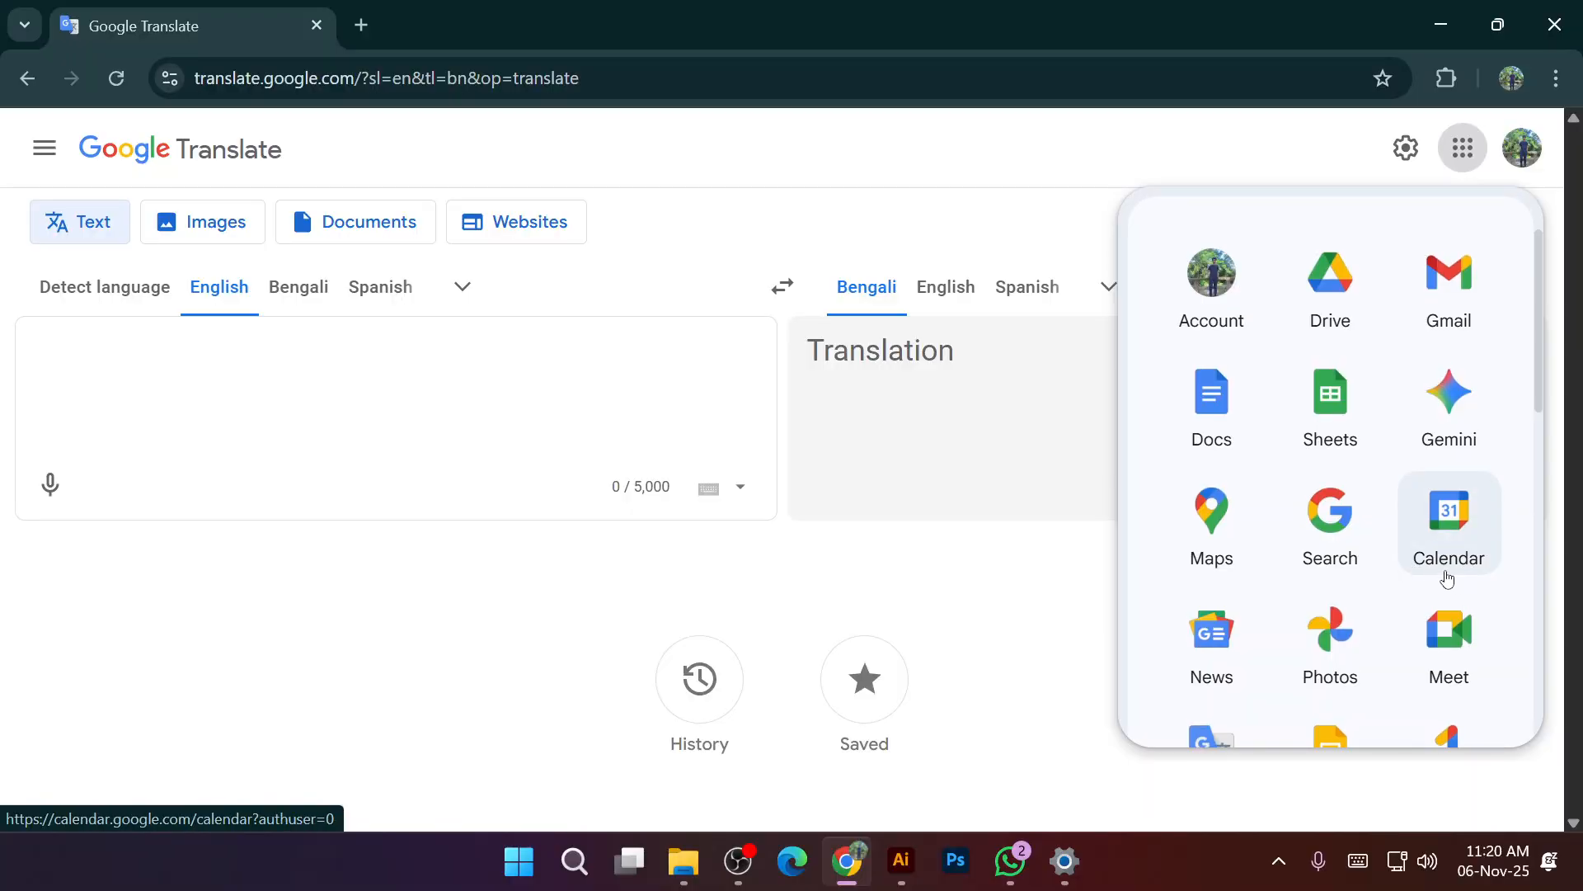
scroll(1447, 579, down, 15)
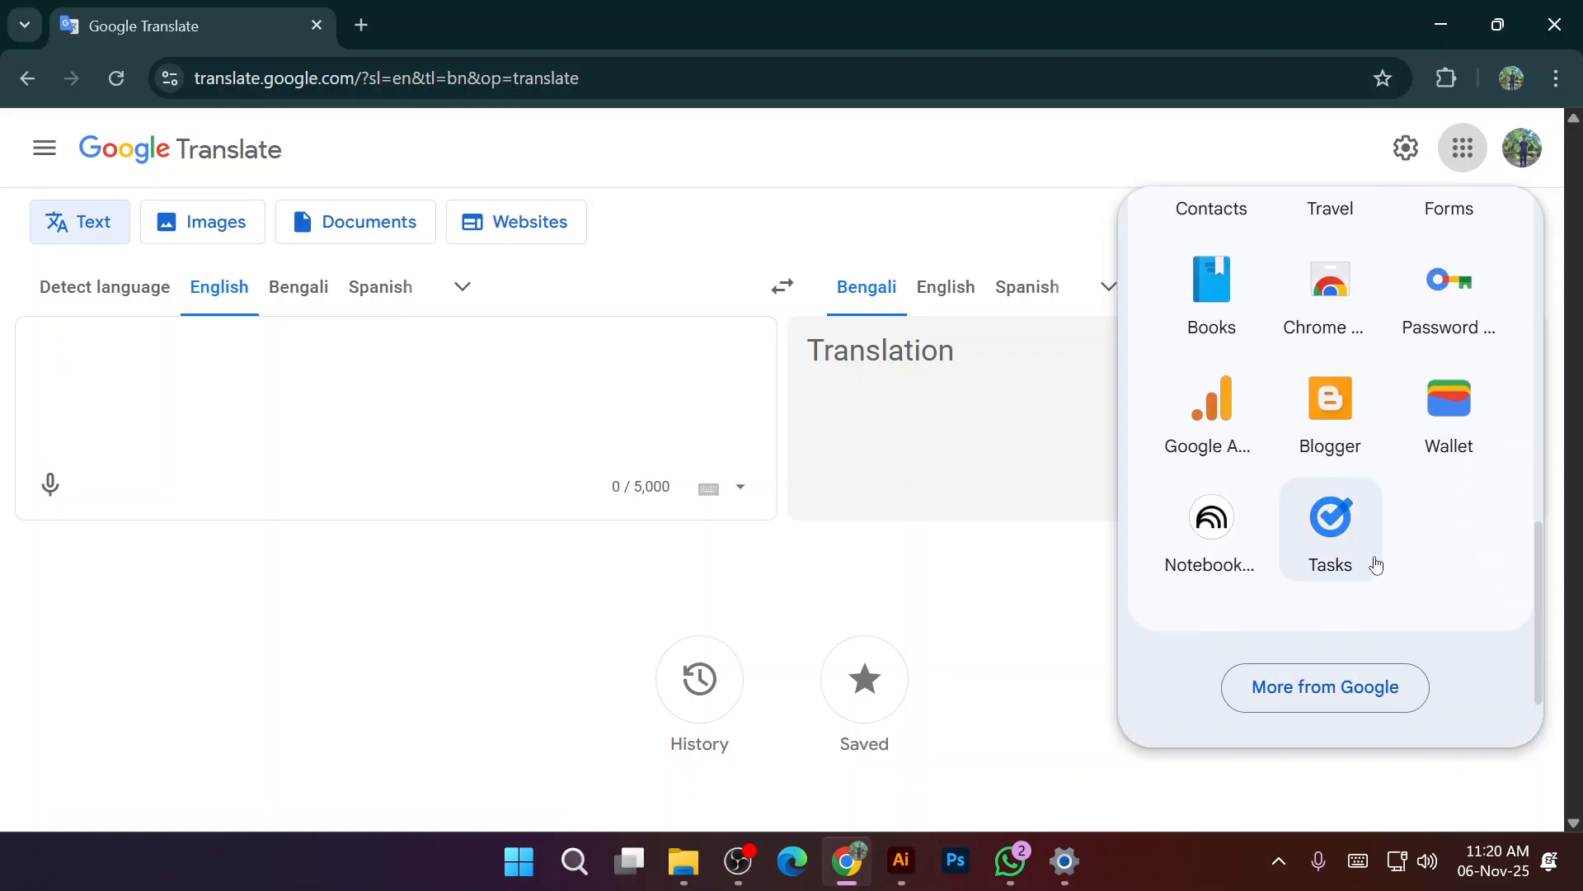
scroll(1371, 560, up, 4)
scroll(1375, 565, up, 6)
scroll(1375, 570, down, 3)
scroll(1373, 578, down, 5)
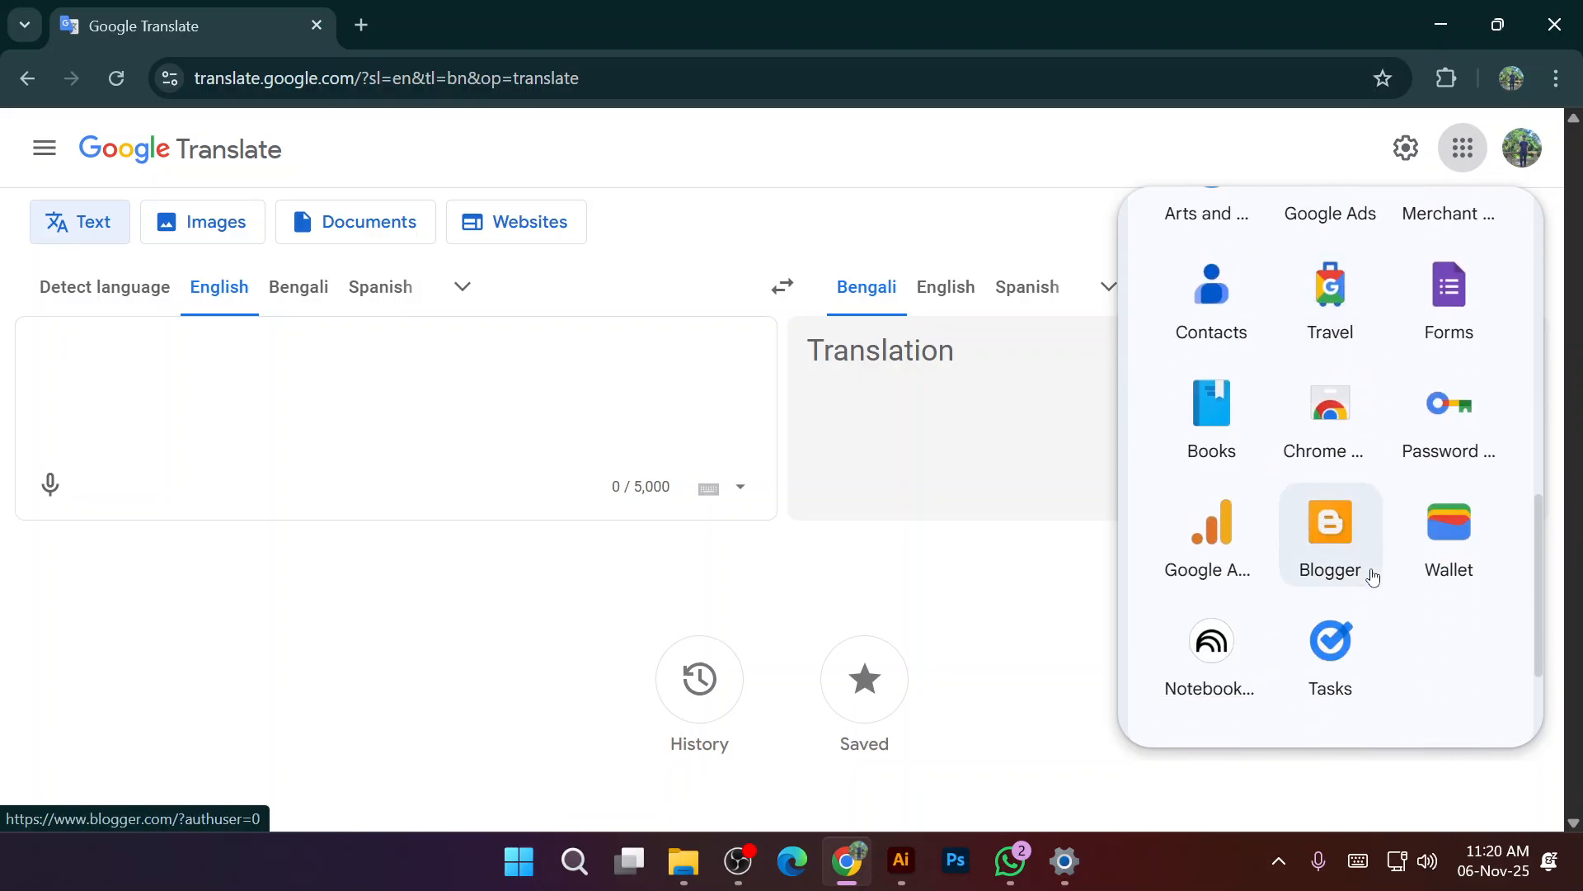
scroll(1353, 528, up, 1)
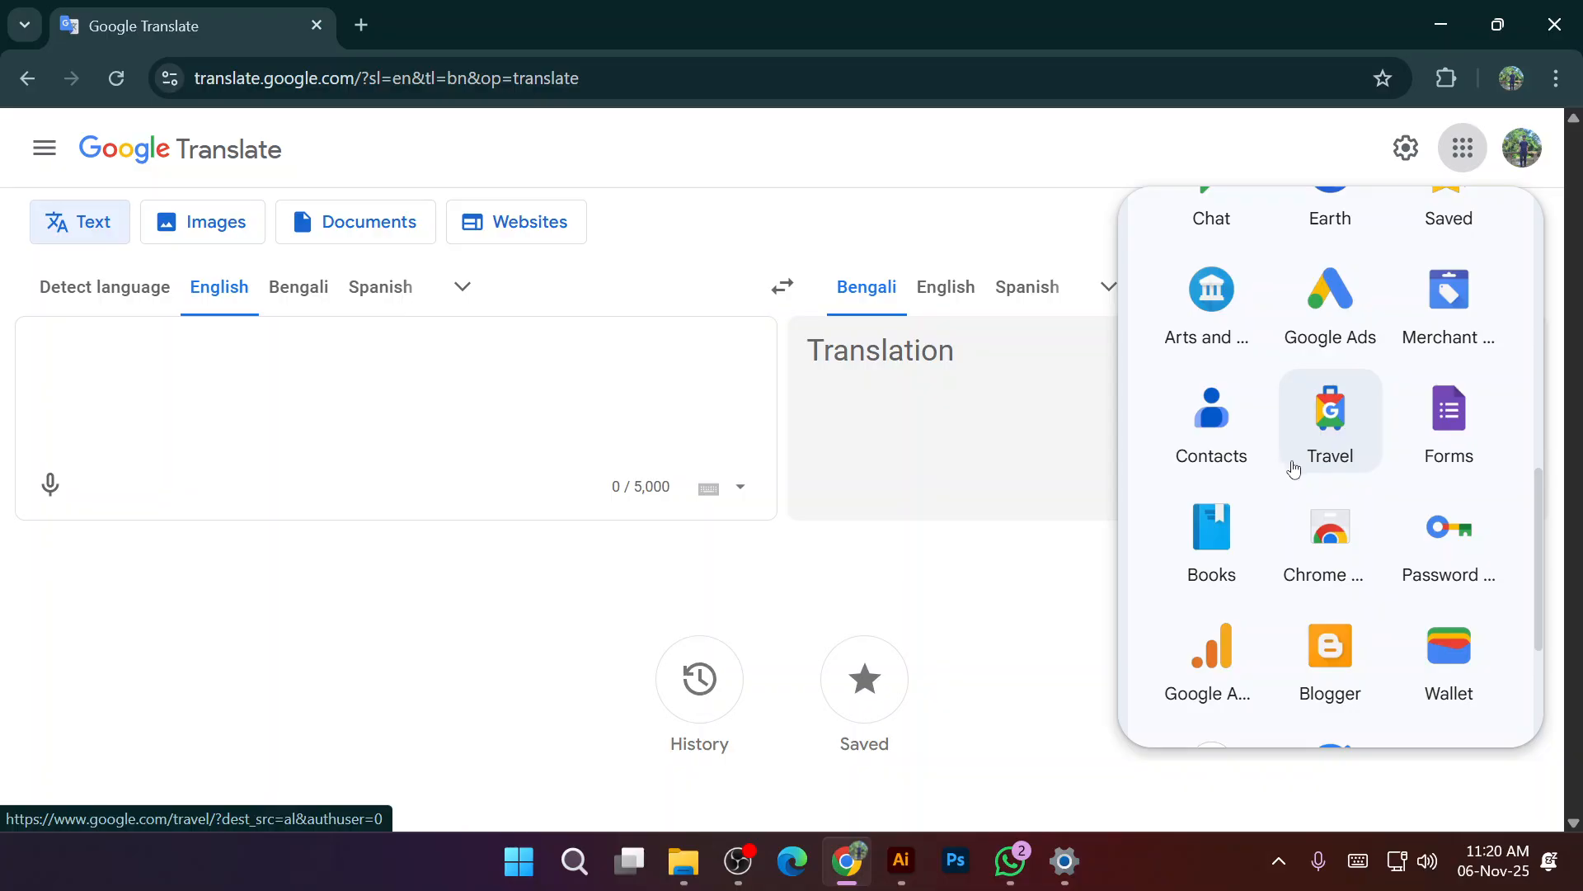
Search Google for "google travel" in a new tab and show the image results.
click(363, 25)
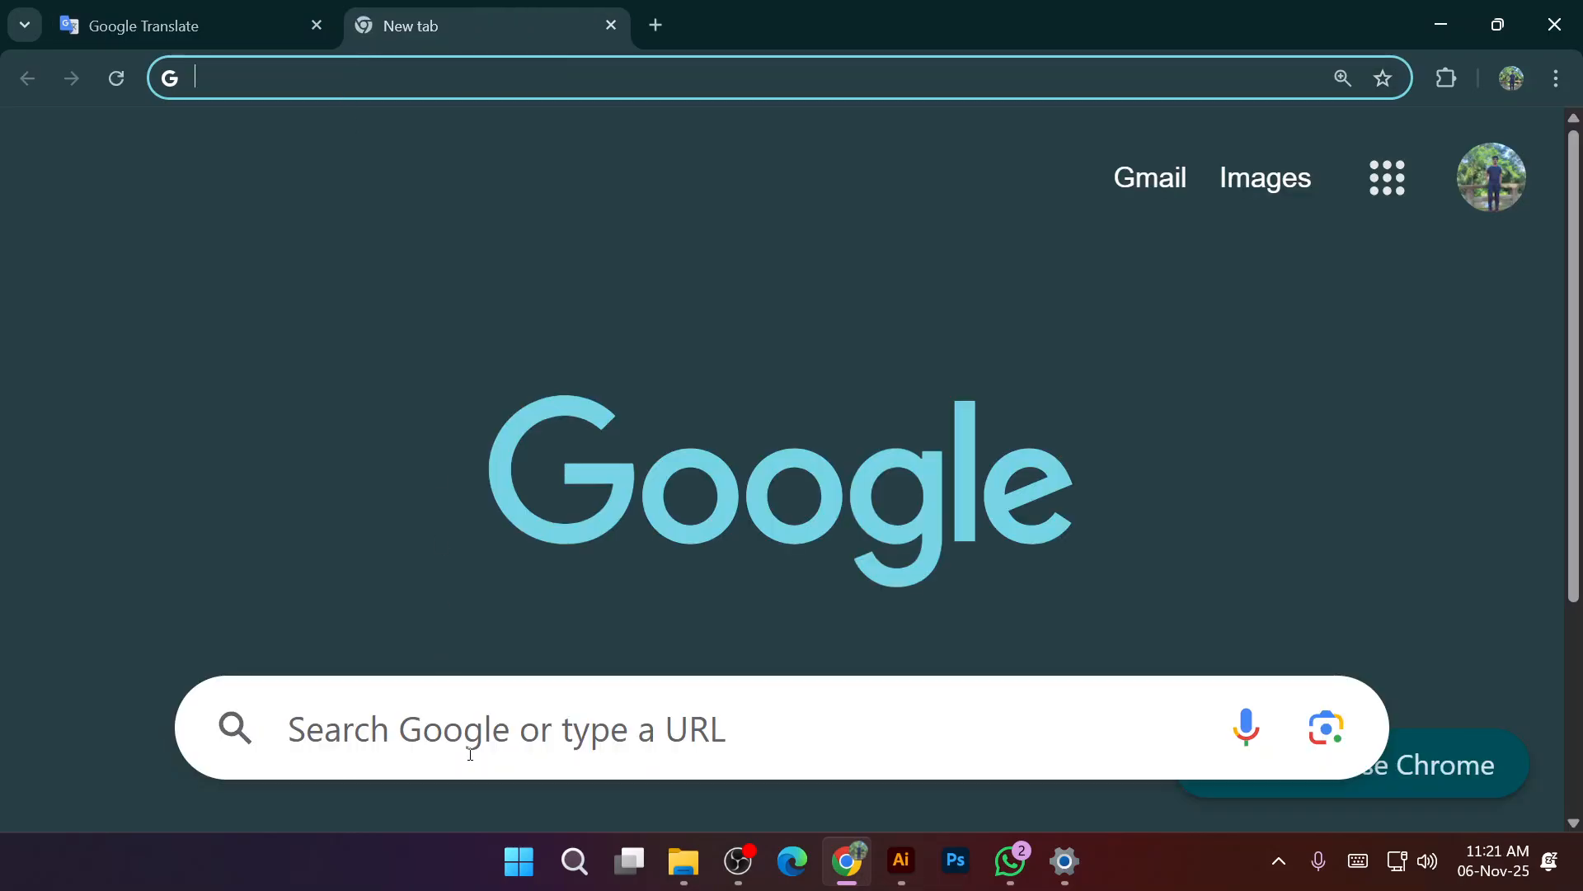
click(472, 729)
text(goog)
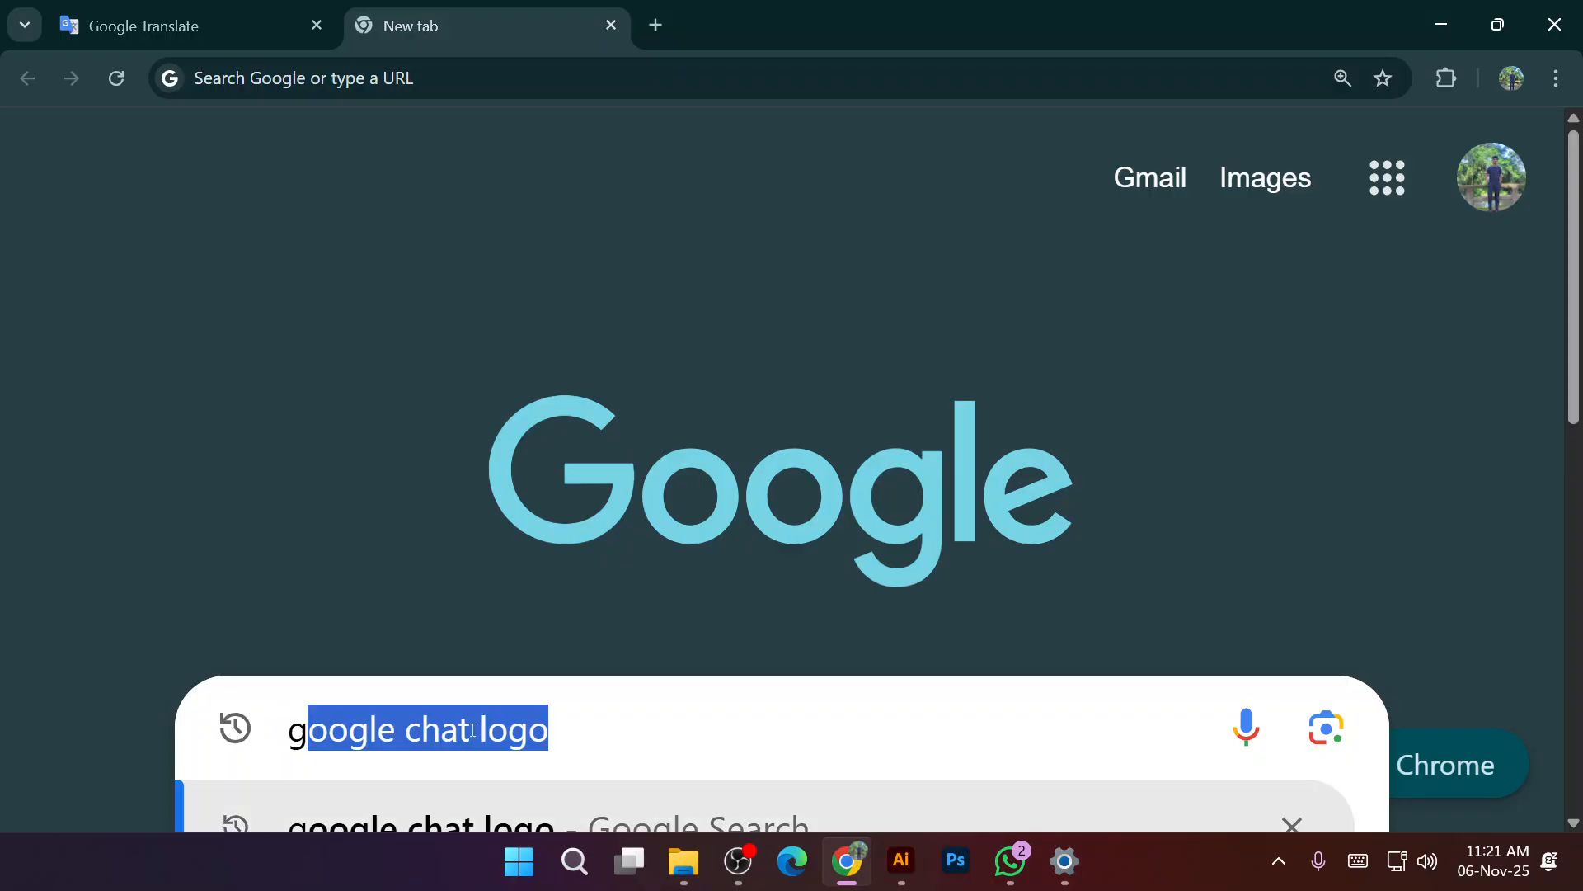
text(l)
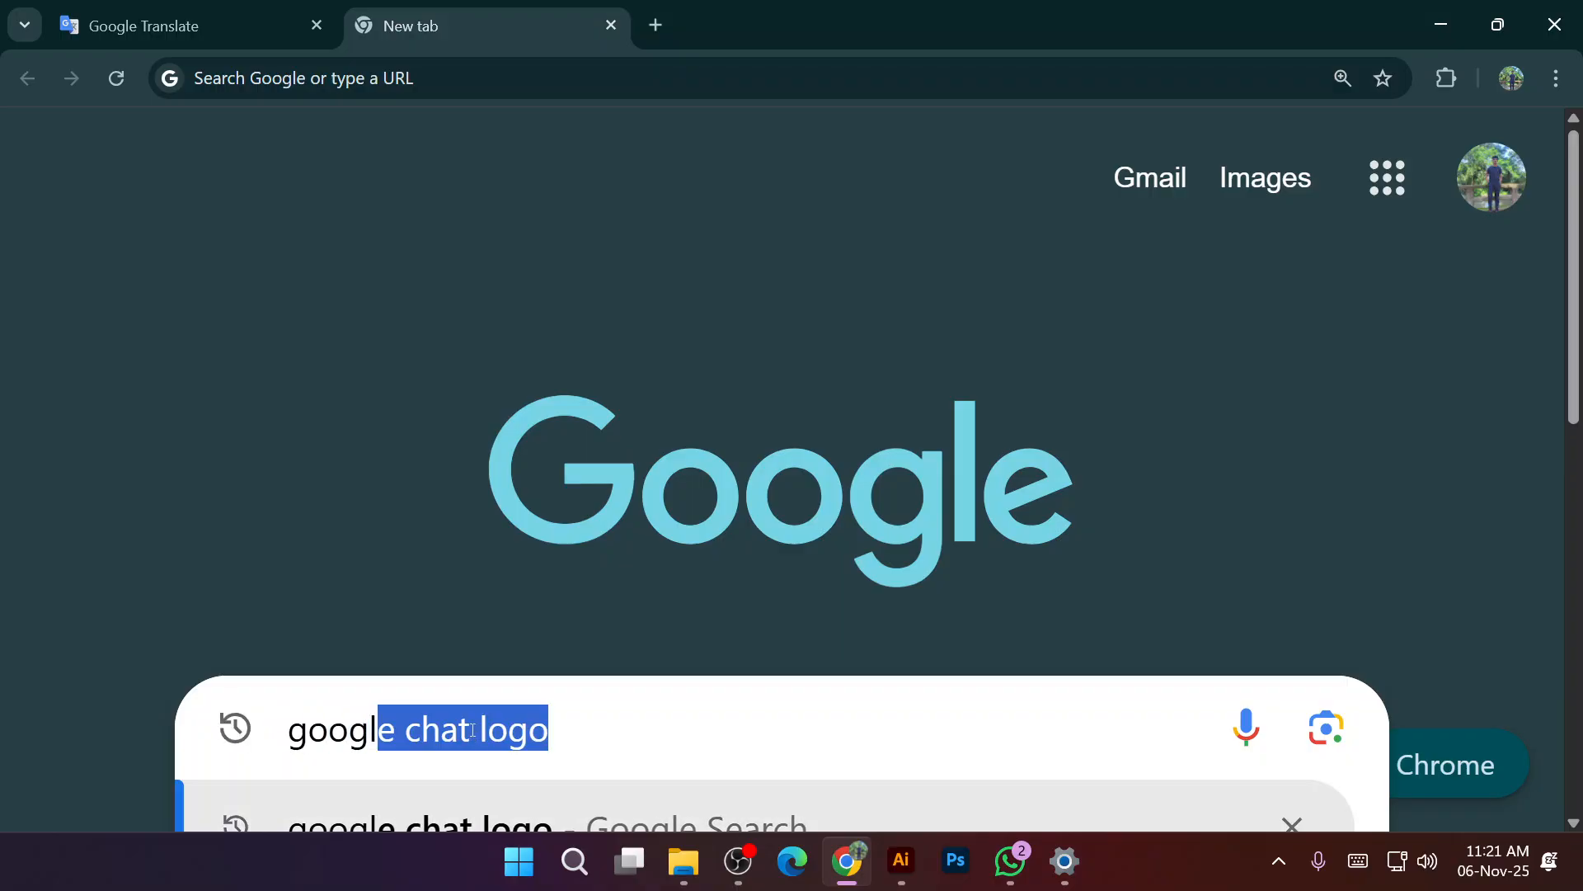
text(e travr)
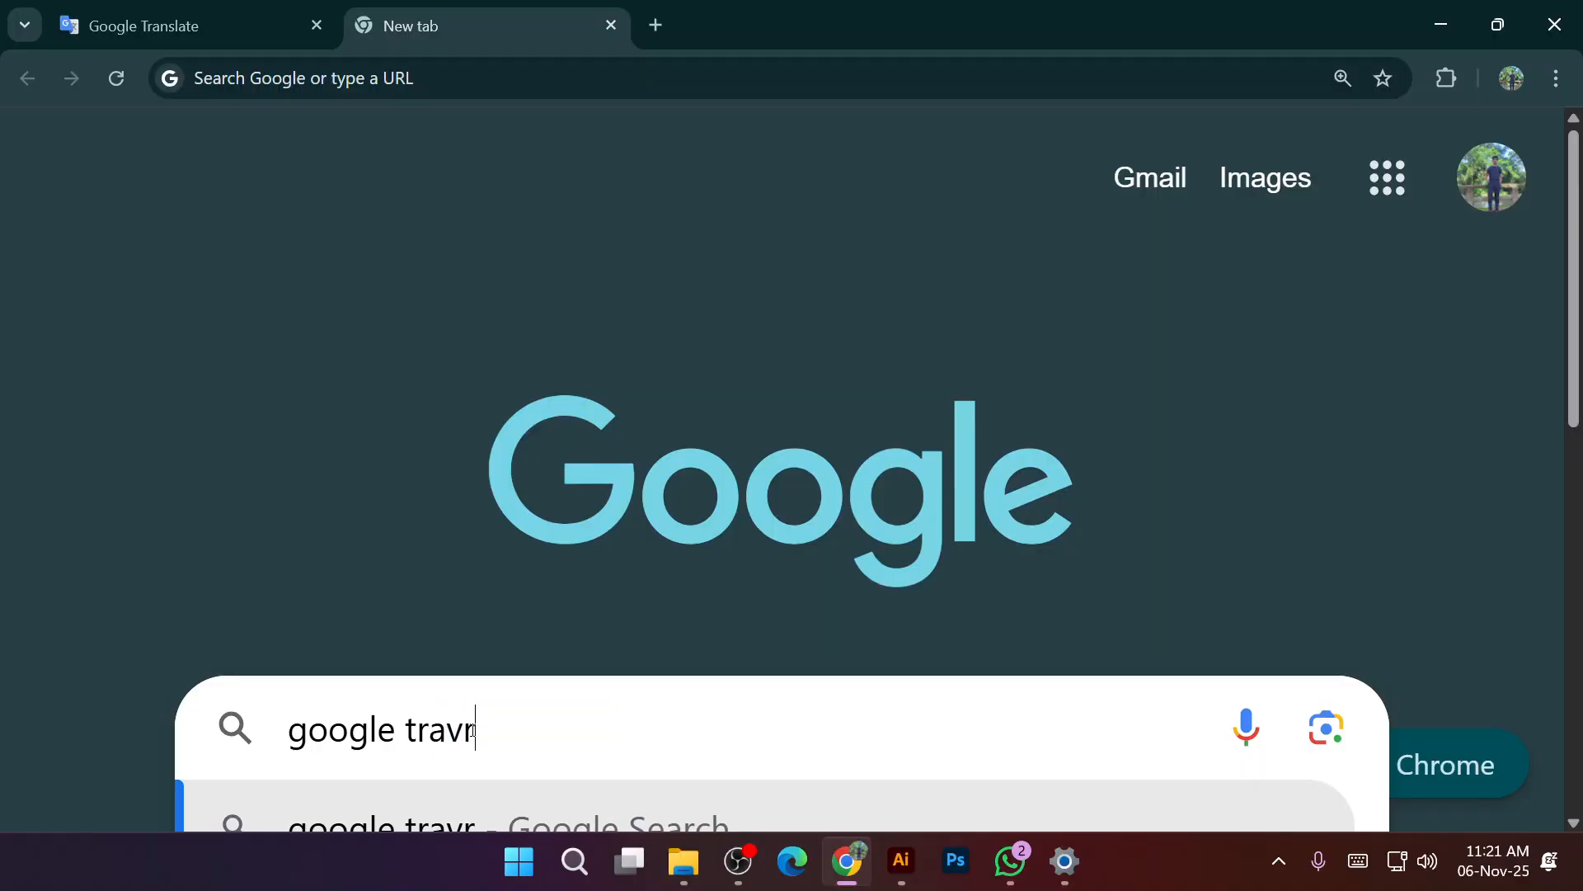
key(BackSpace)
text(el)
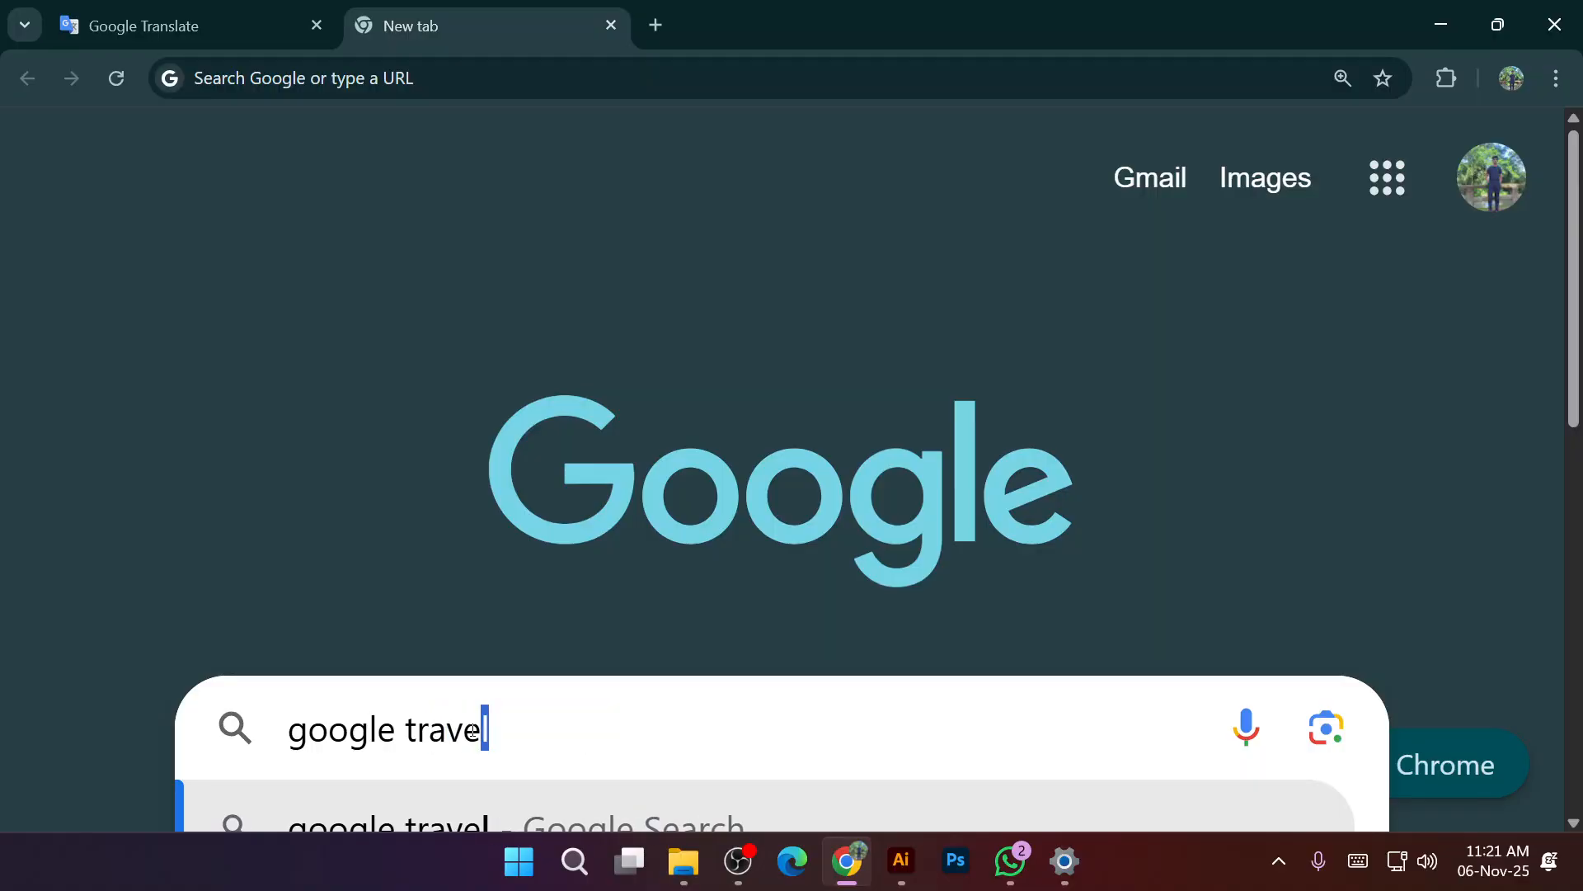
key(Return)
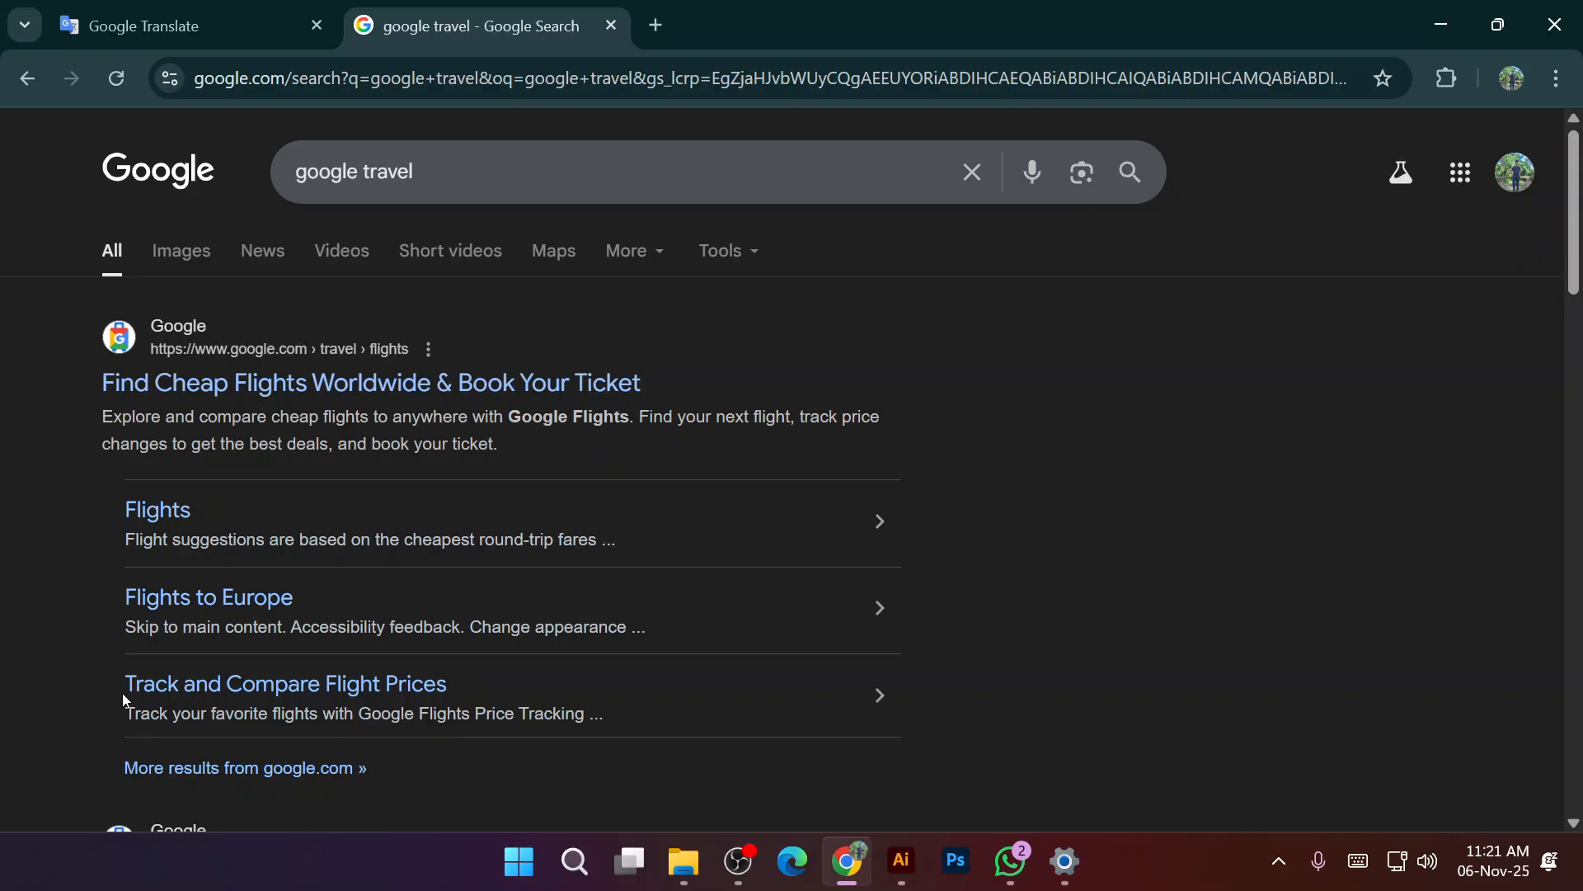
click(205, 257)
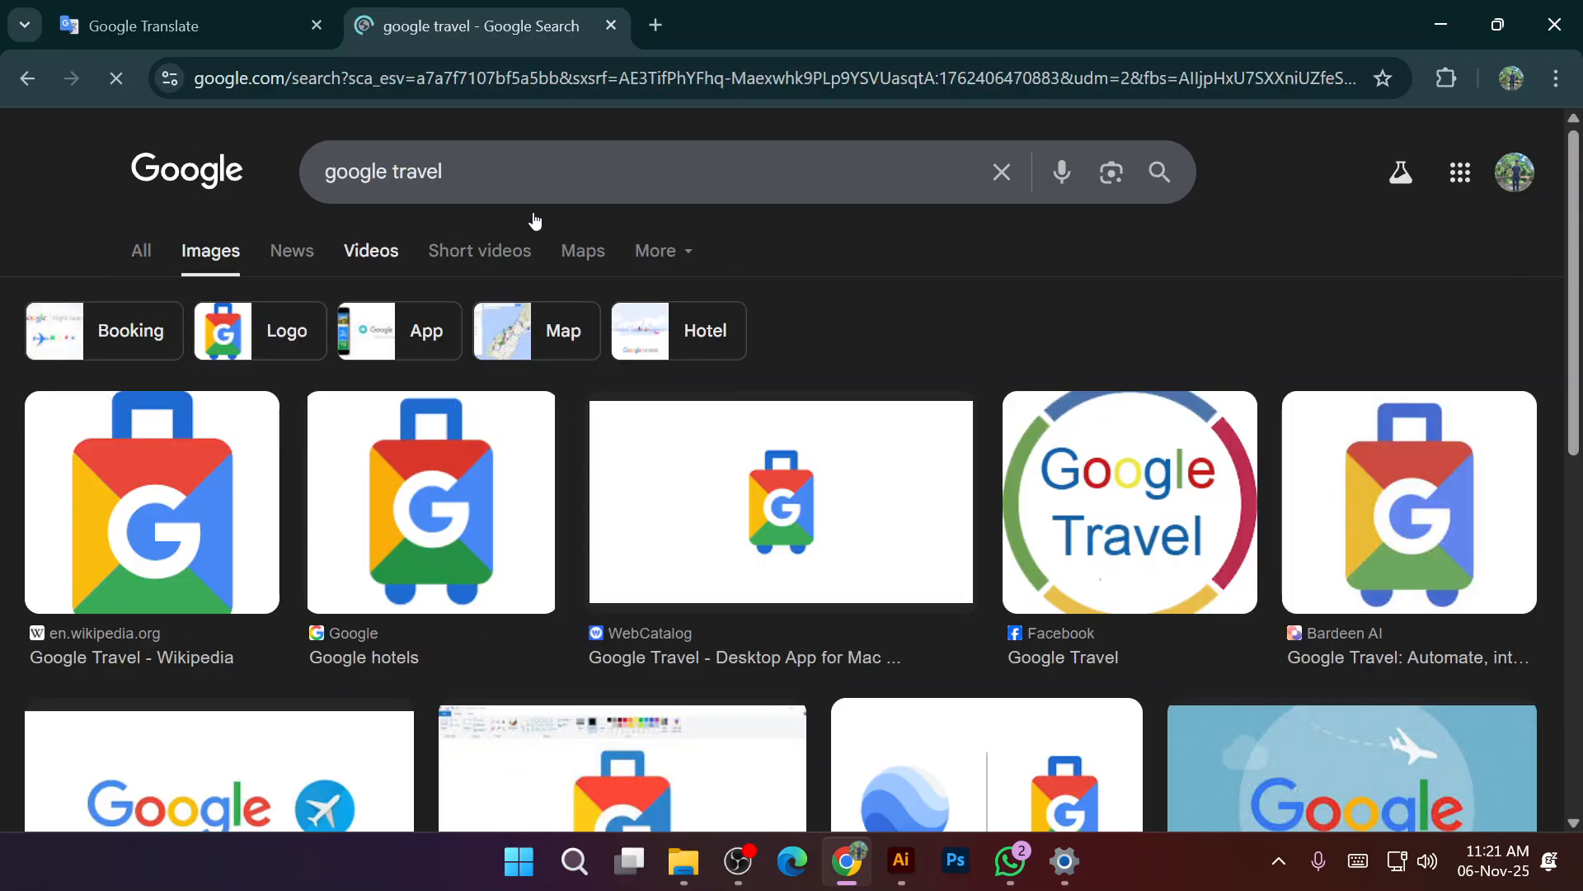
Compare the Google hotels, Wikipedia and WebCatalog suitcase logo previews and open the Wikipedia image.
right_click(433, 503)
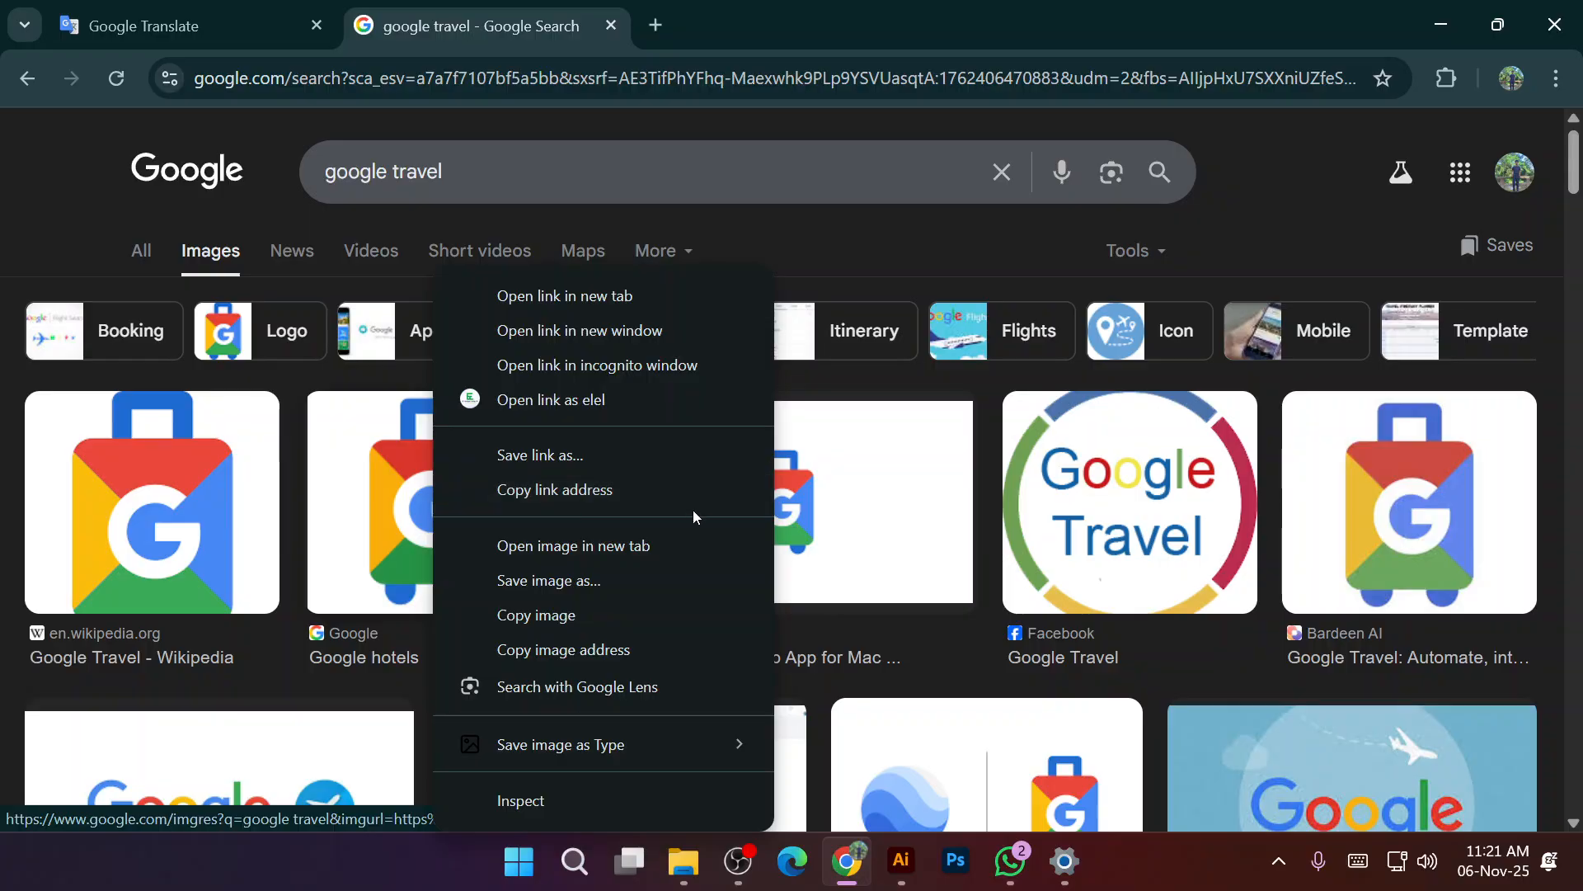
click(382, 505)
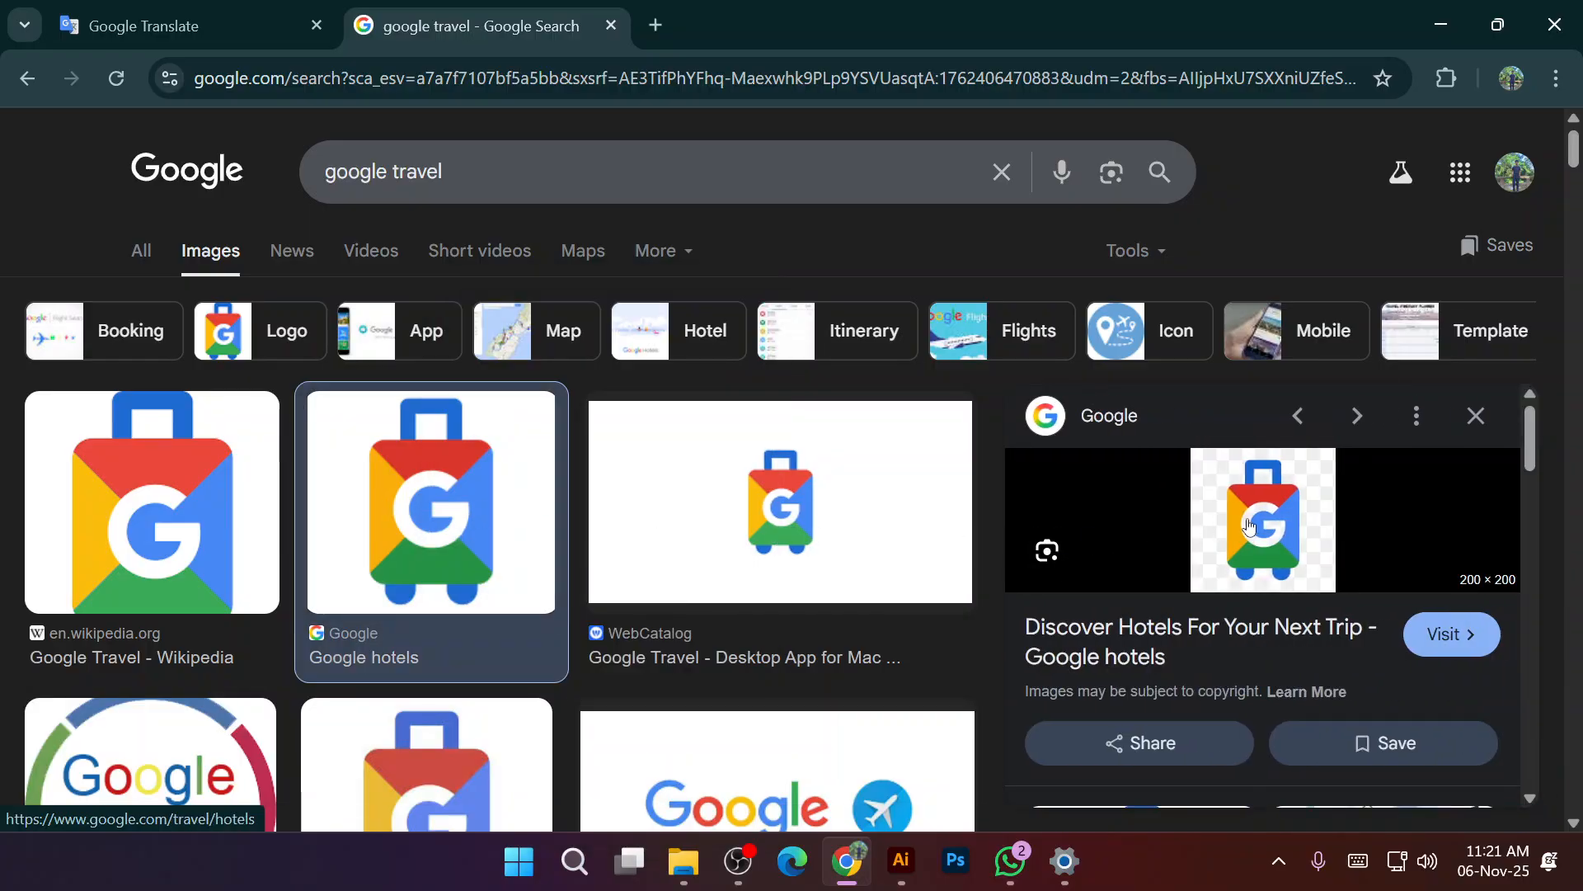
click(161, 551)
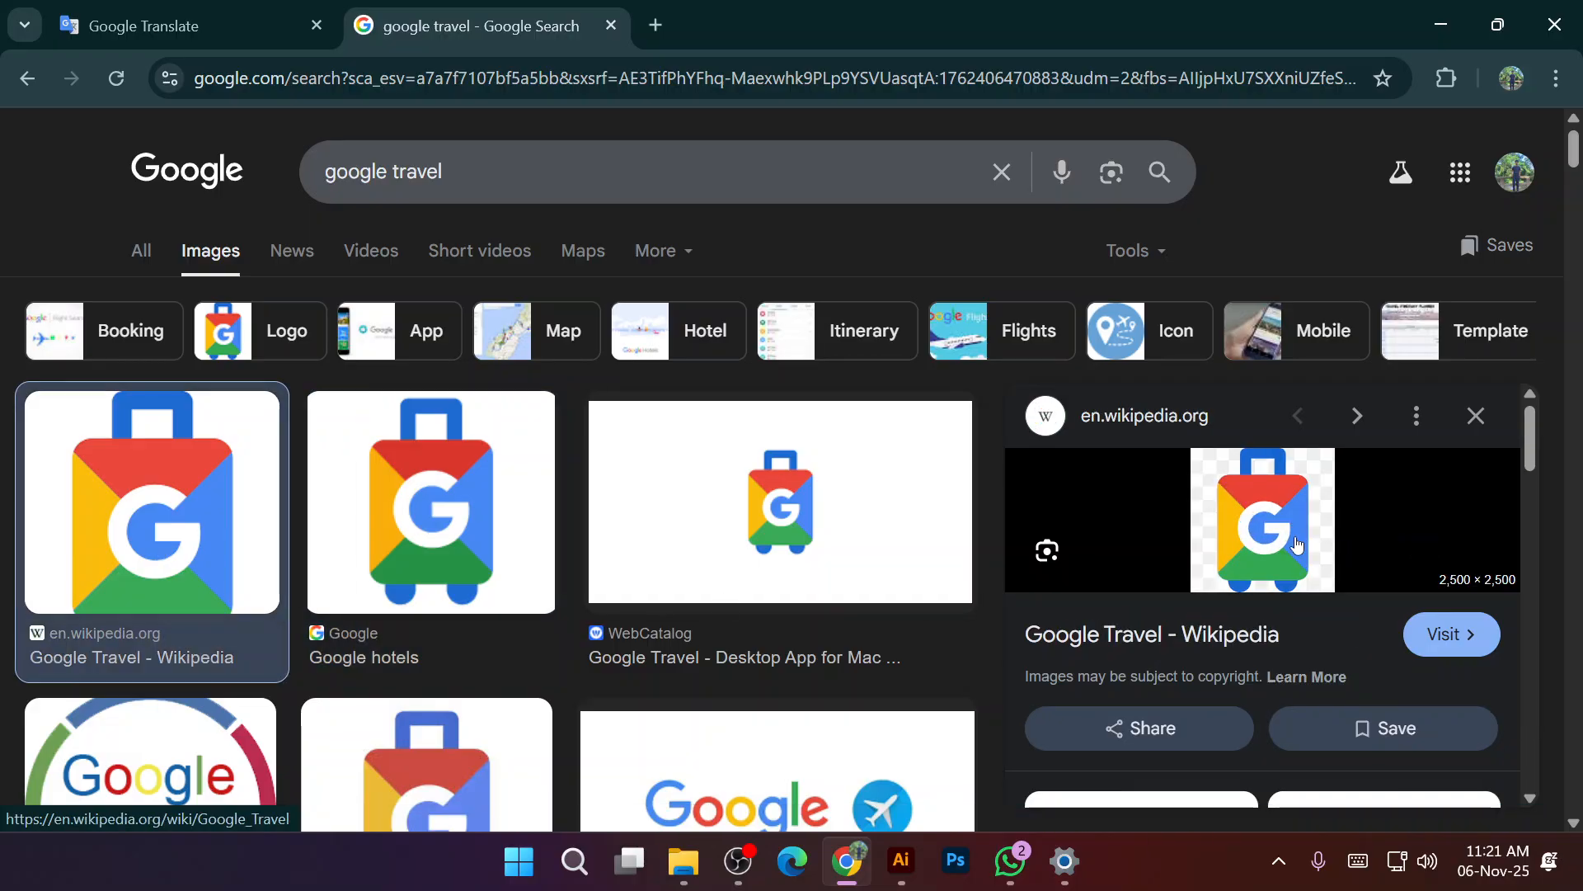
click(881, 540)
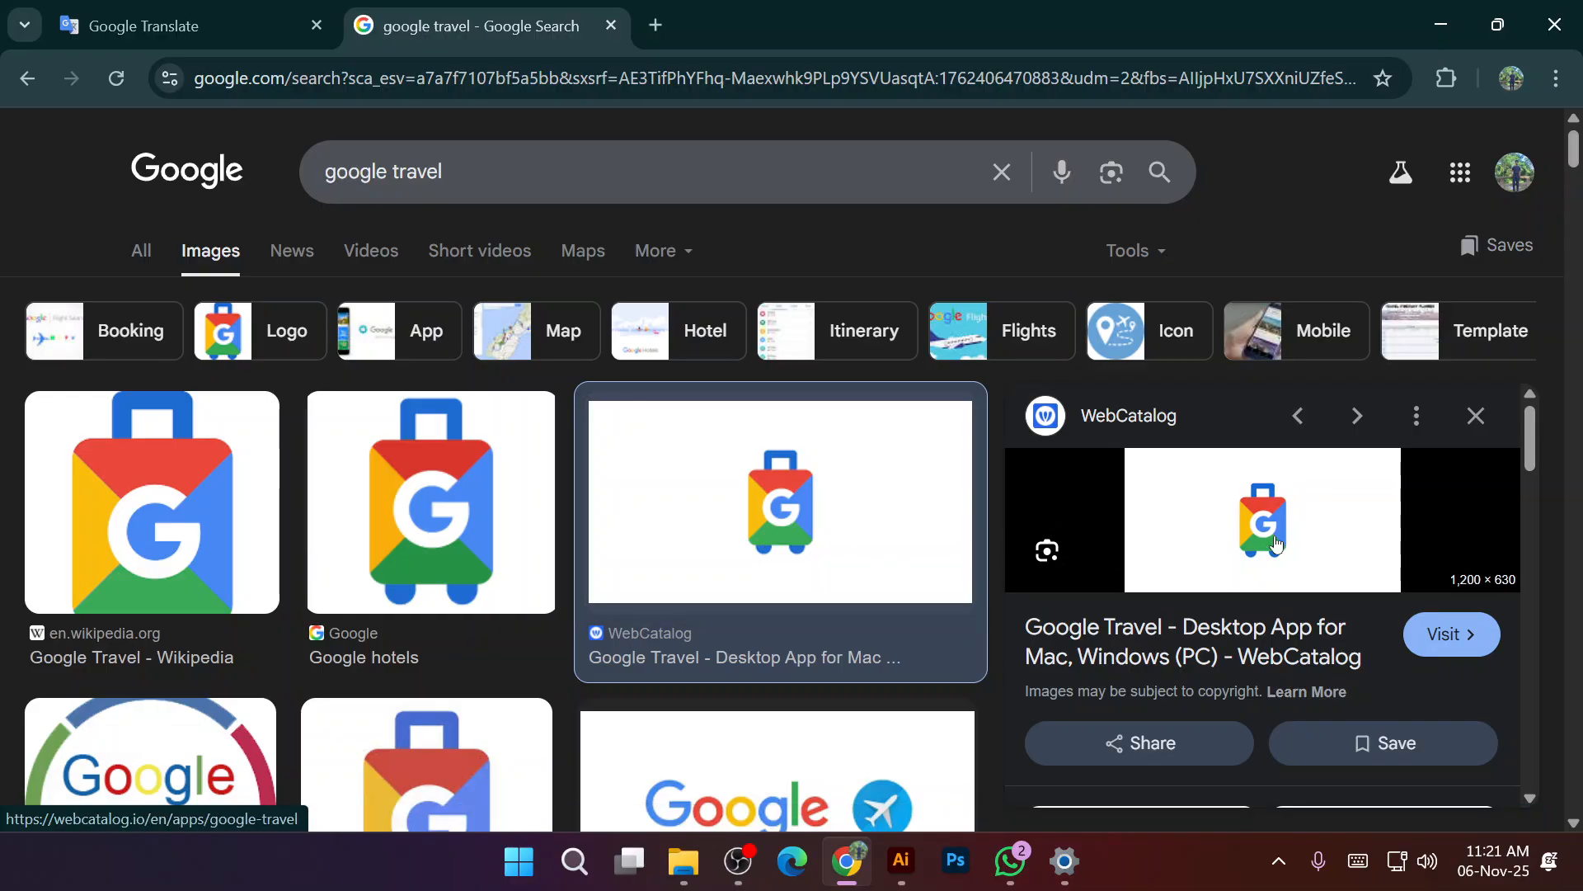
click(248, 498)
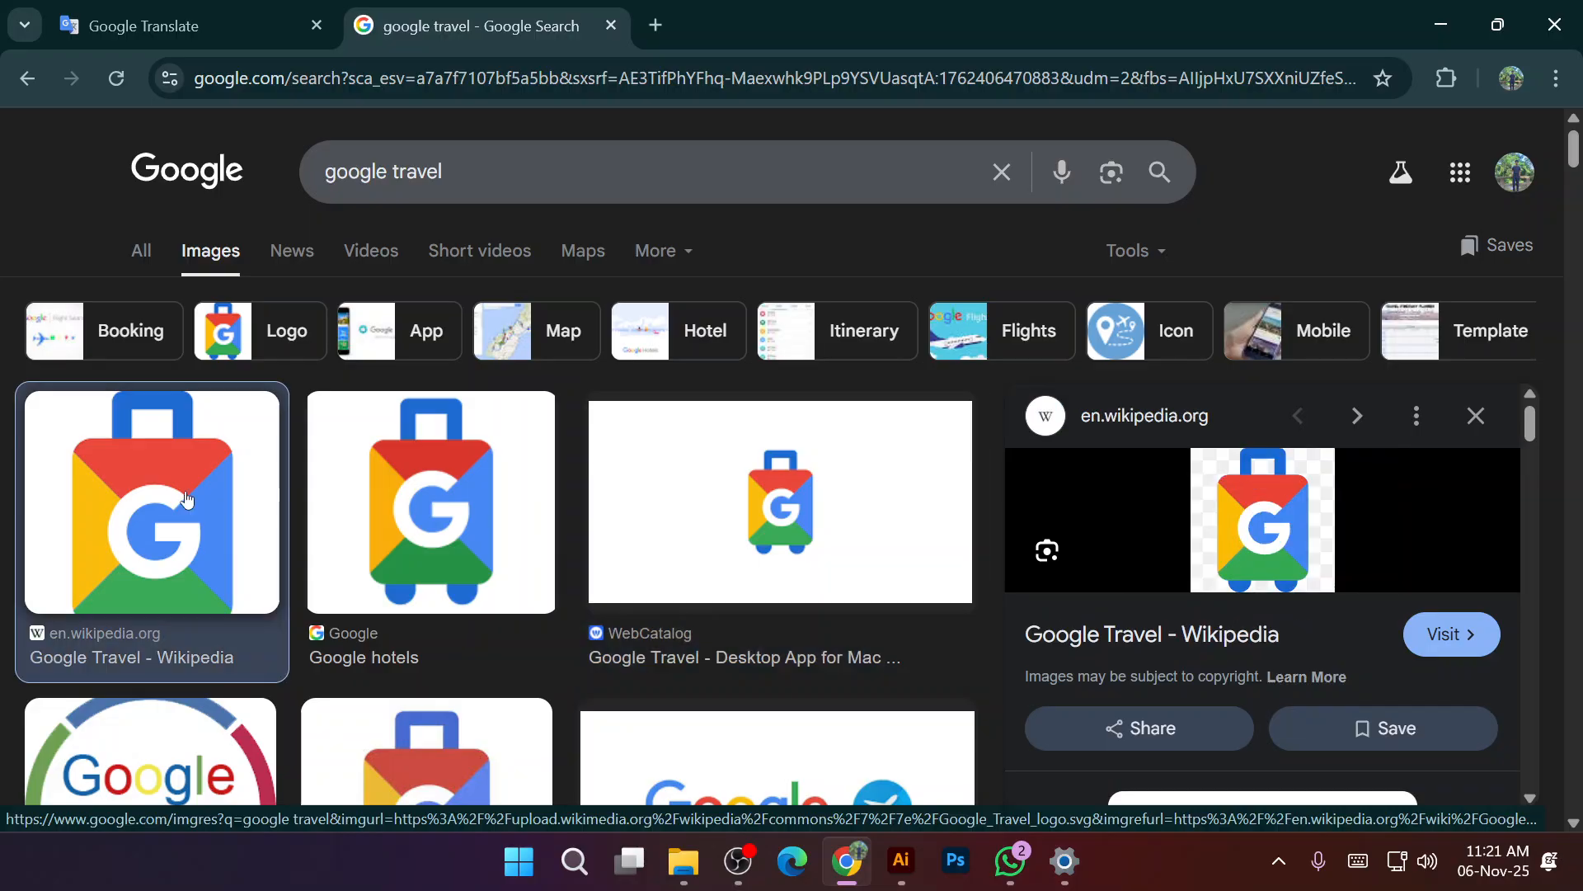
Save the Wikipedia Google Travel image as the PNG file Google_Travel_logo in the Downloads folder.
right_click(1246, 540)
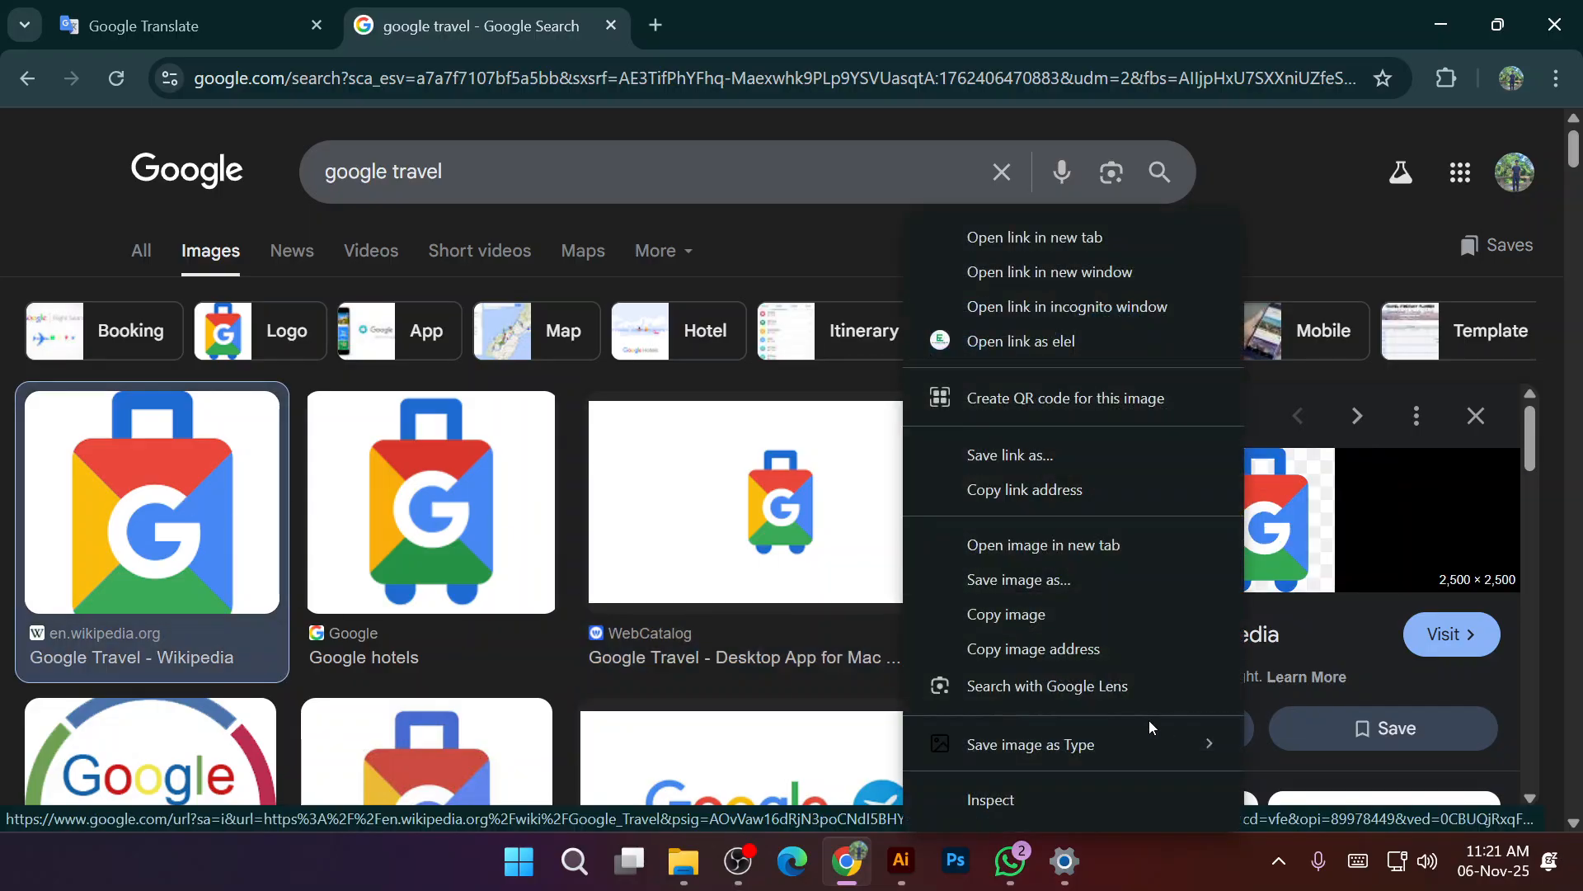
mouse_move(1208, 744)
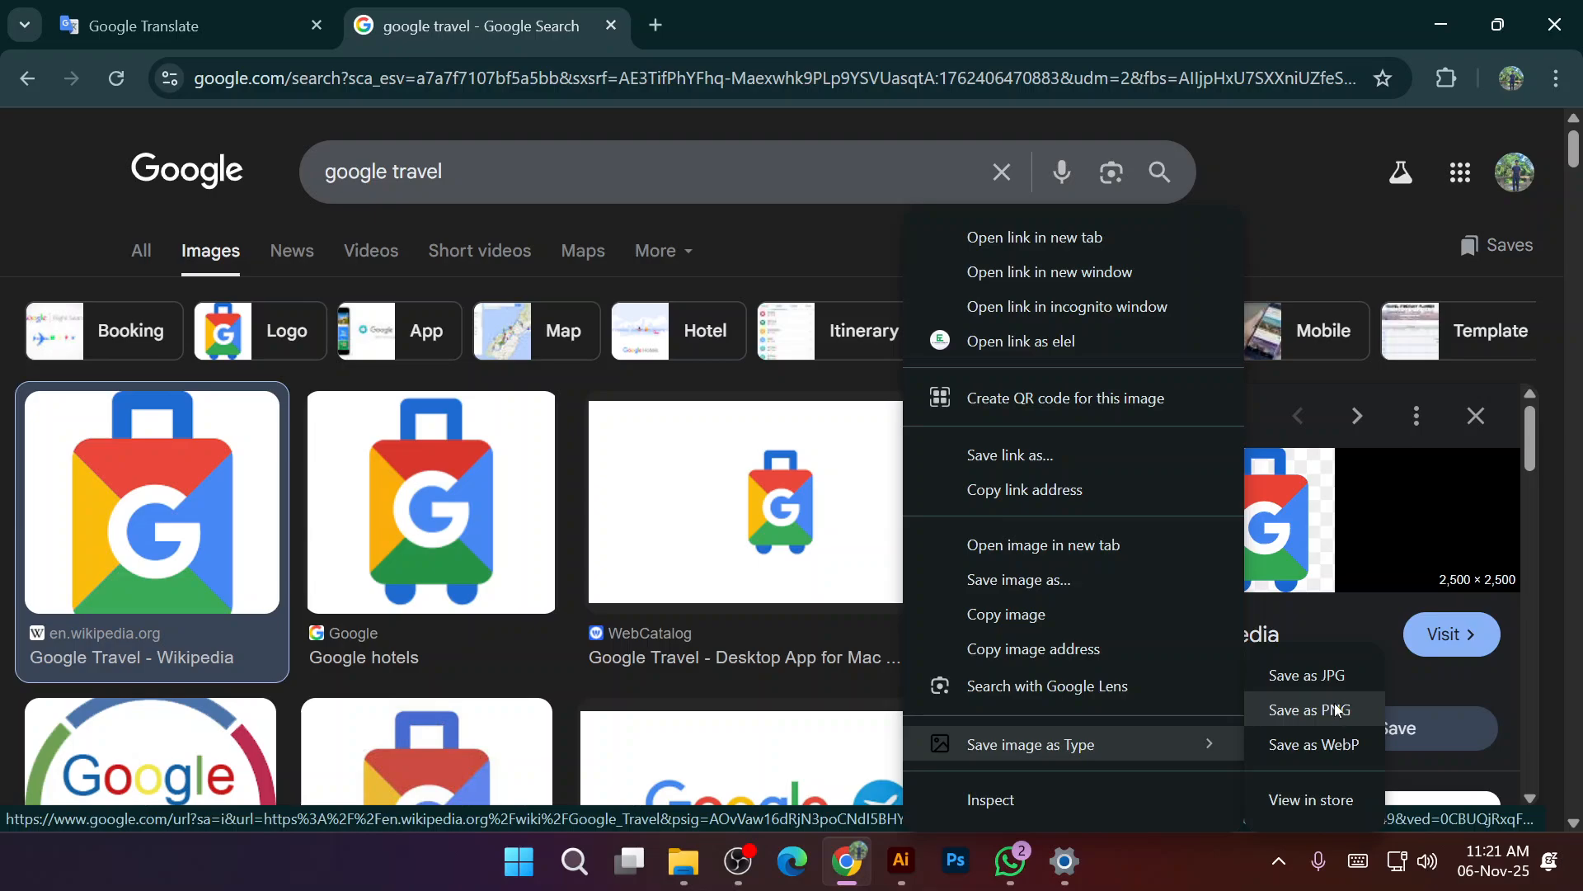
click(1333, 711)
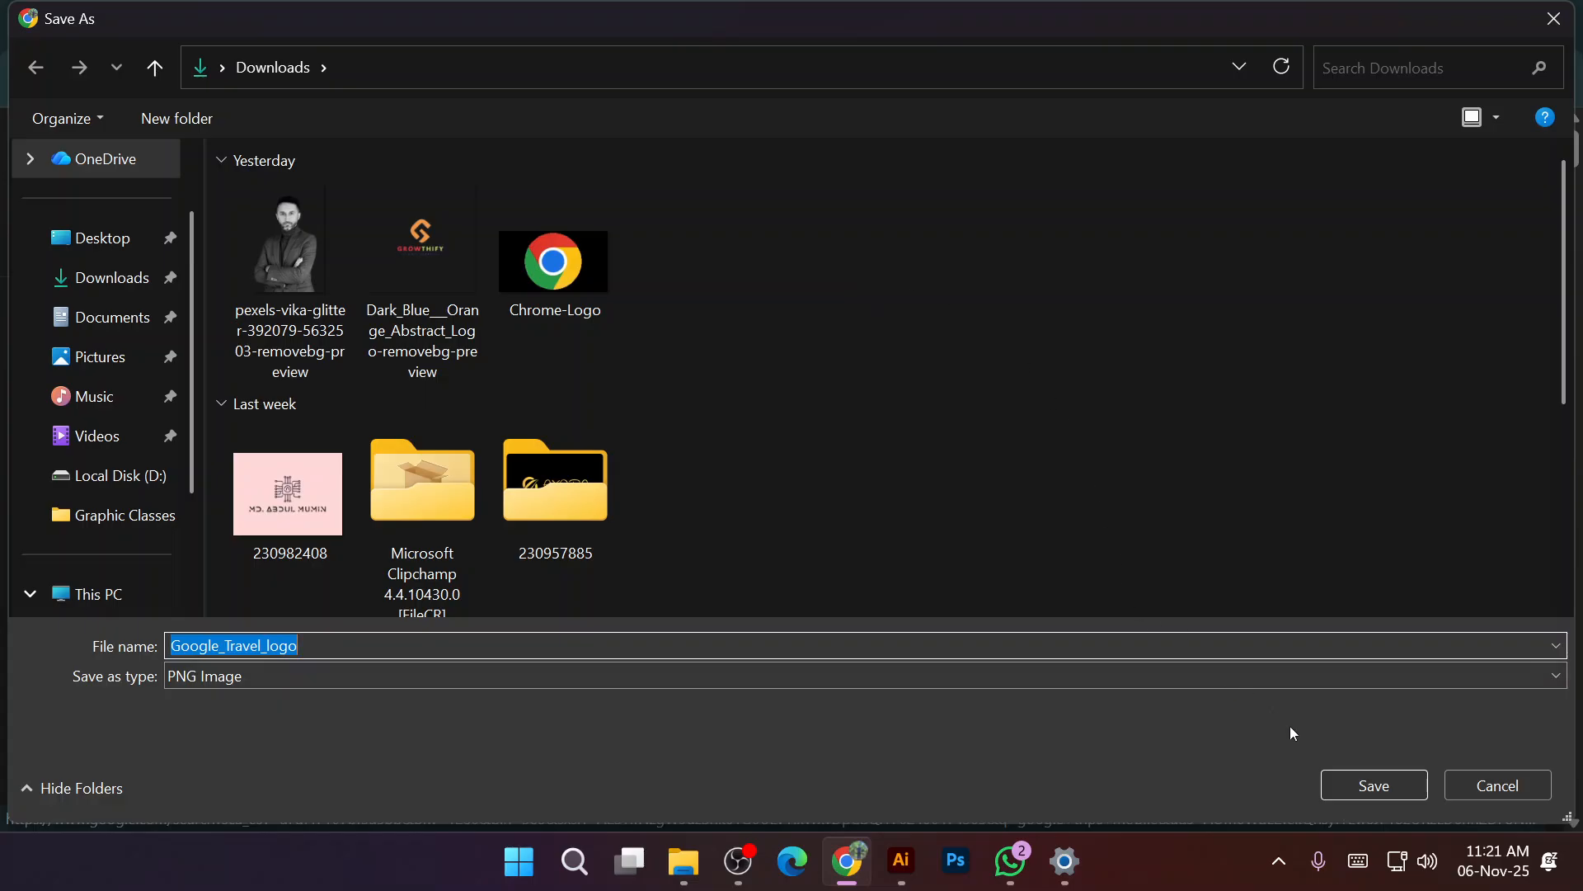
click(1362, 784)
Place the downloaded Google_Travel_logo.png in the Illustrator document, shrink it to about 408 px square and position it on the empty artboard area.
drag(1299, 145, 801, 519)
scroll(808, 532, down, 3)
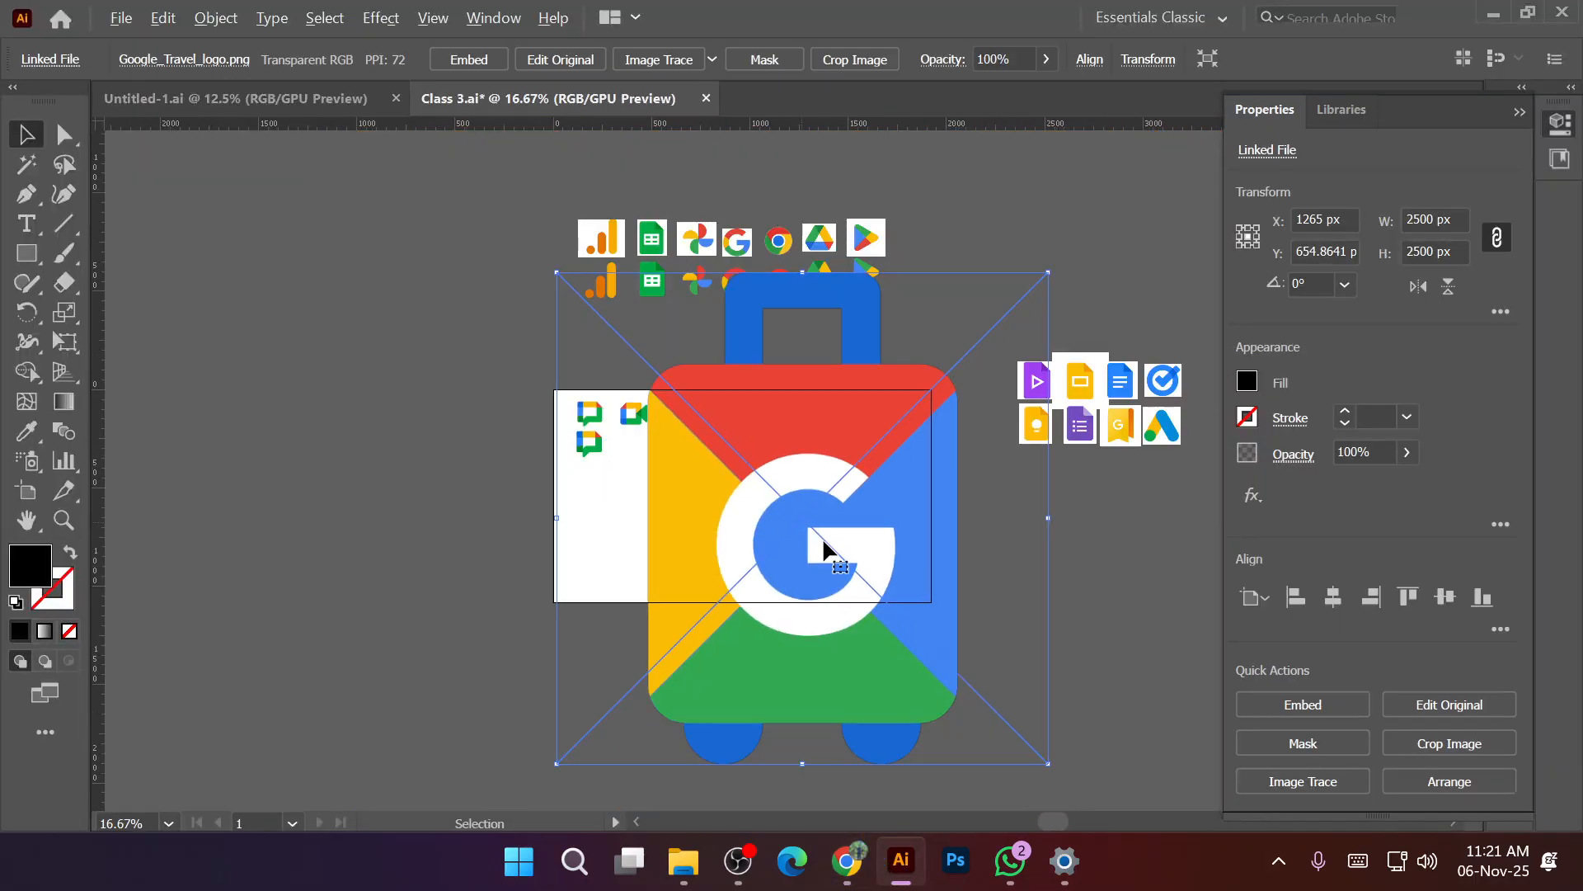
drag(1049, 752, 872, 619)
scroll(806, 530, up, 3)
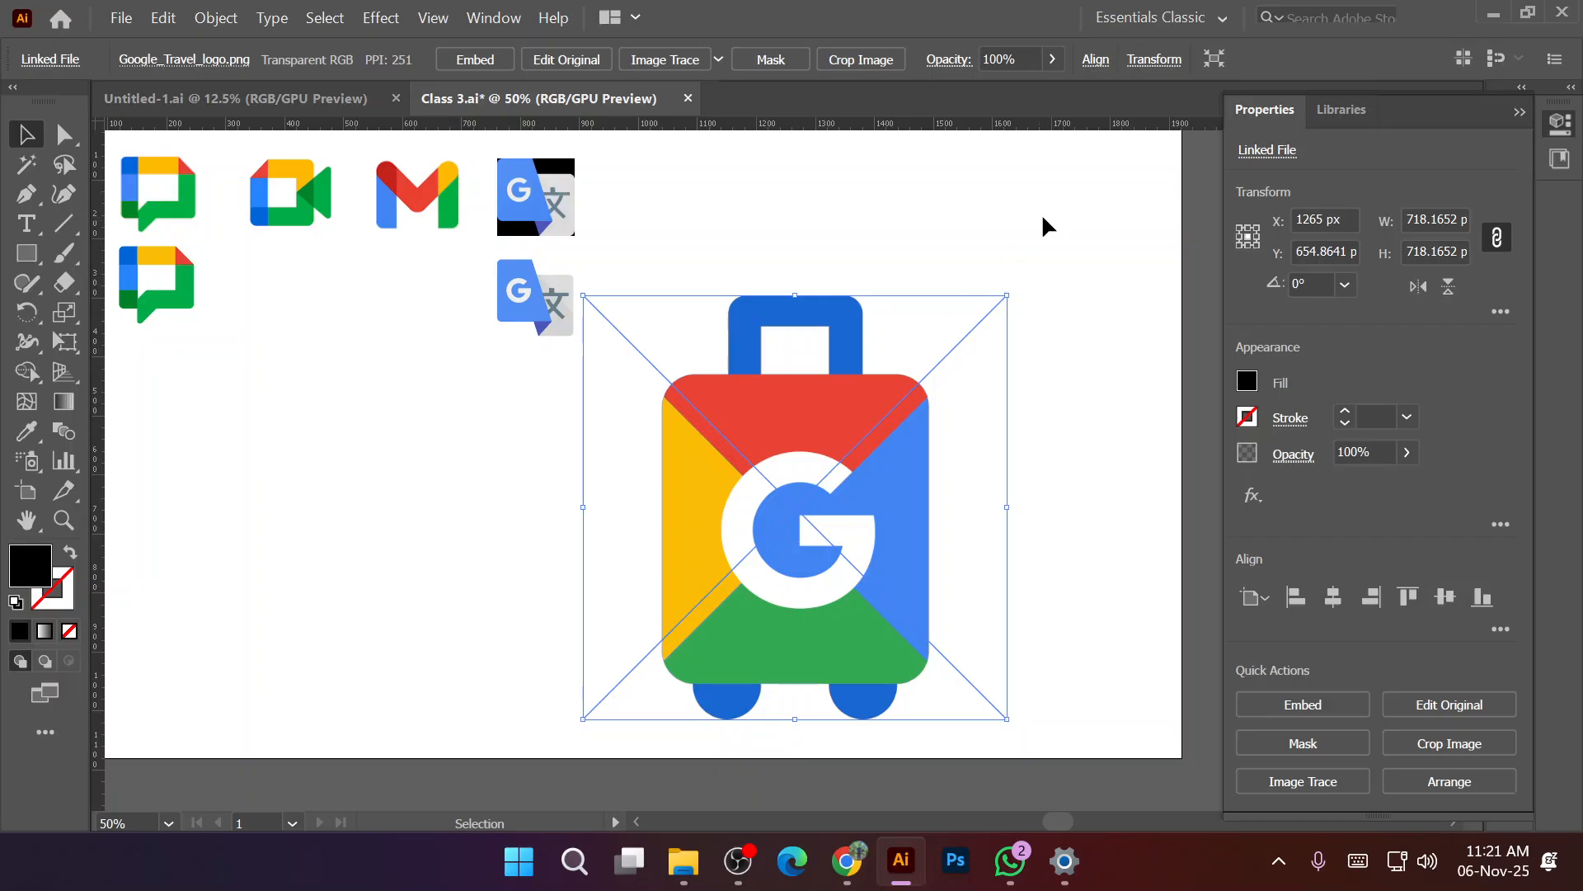
drag(1008, 299, 957, 391)
drag(805, 516, 900, 495)
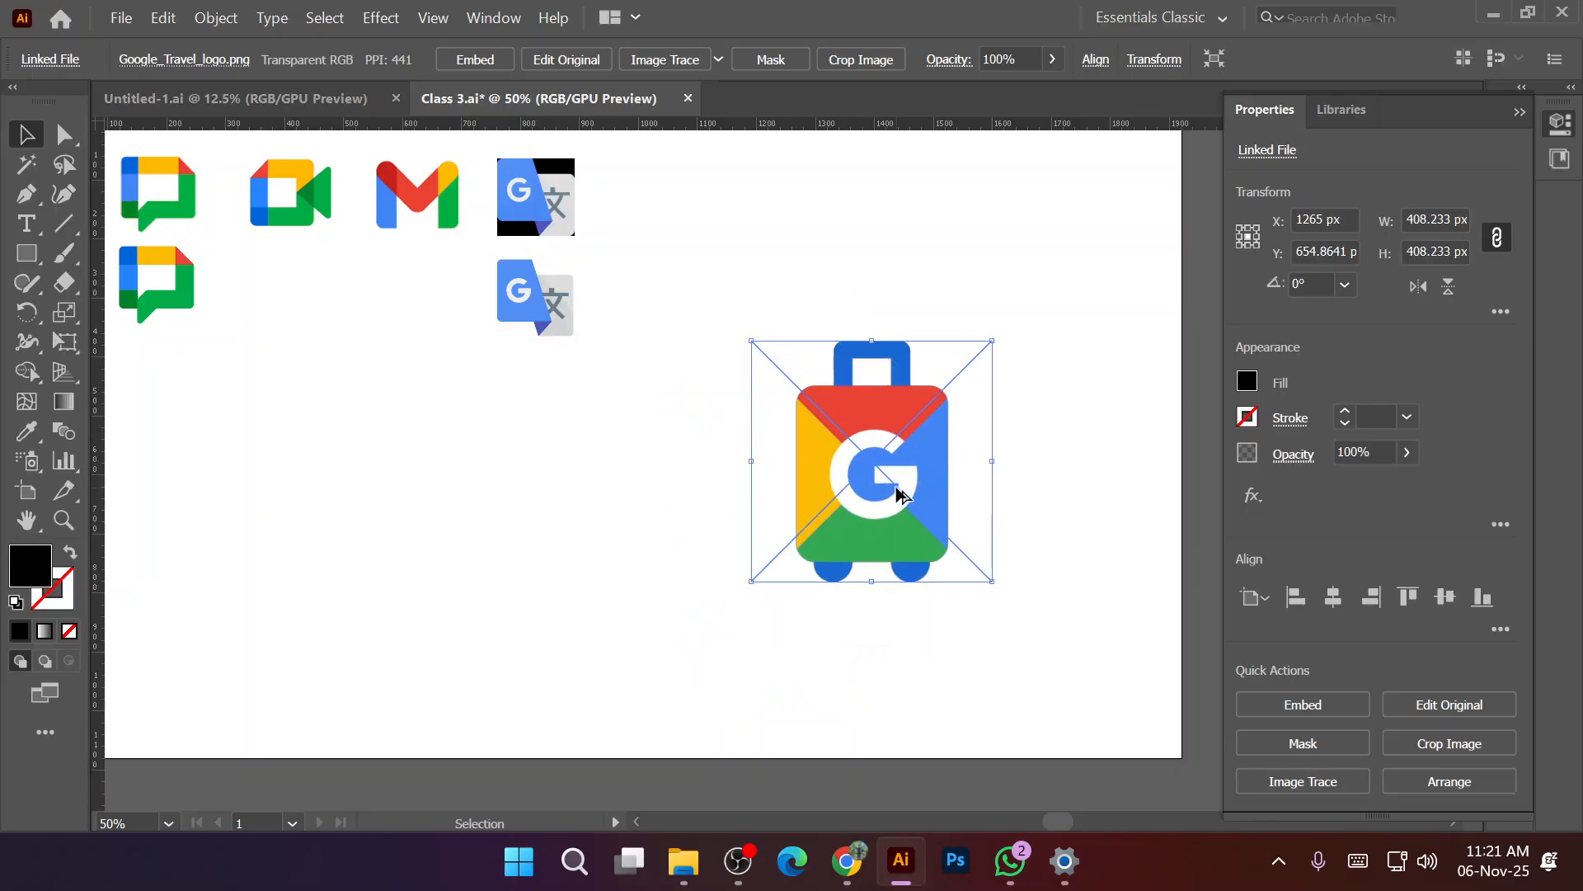
scroll(900, 495, up, 2)
drag(1001, 445, 916, 488)
click(1118, 462)
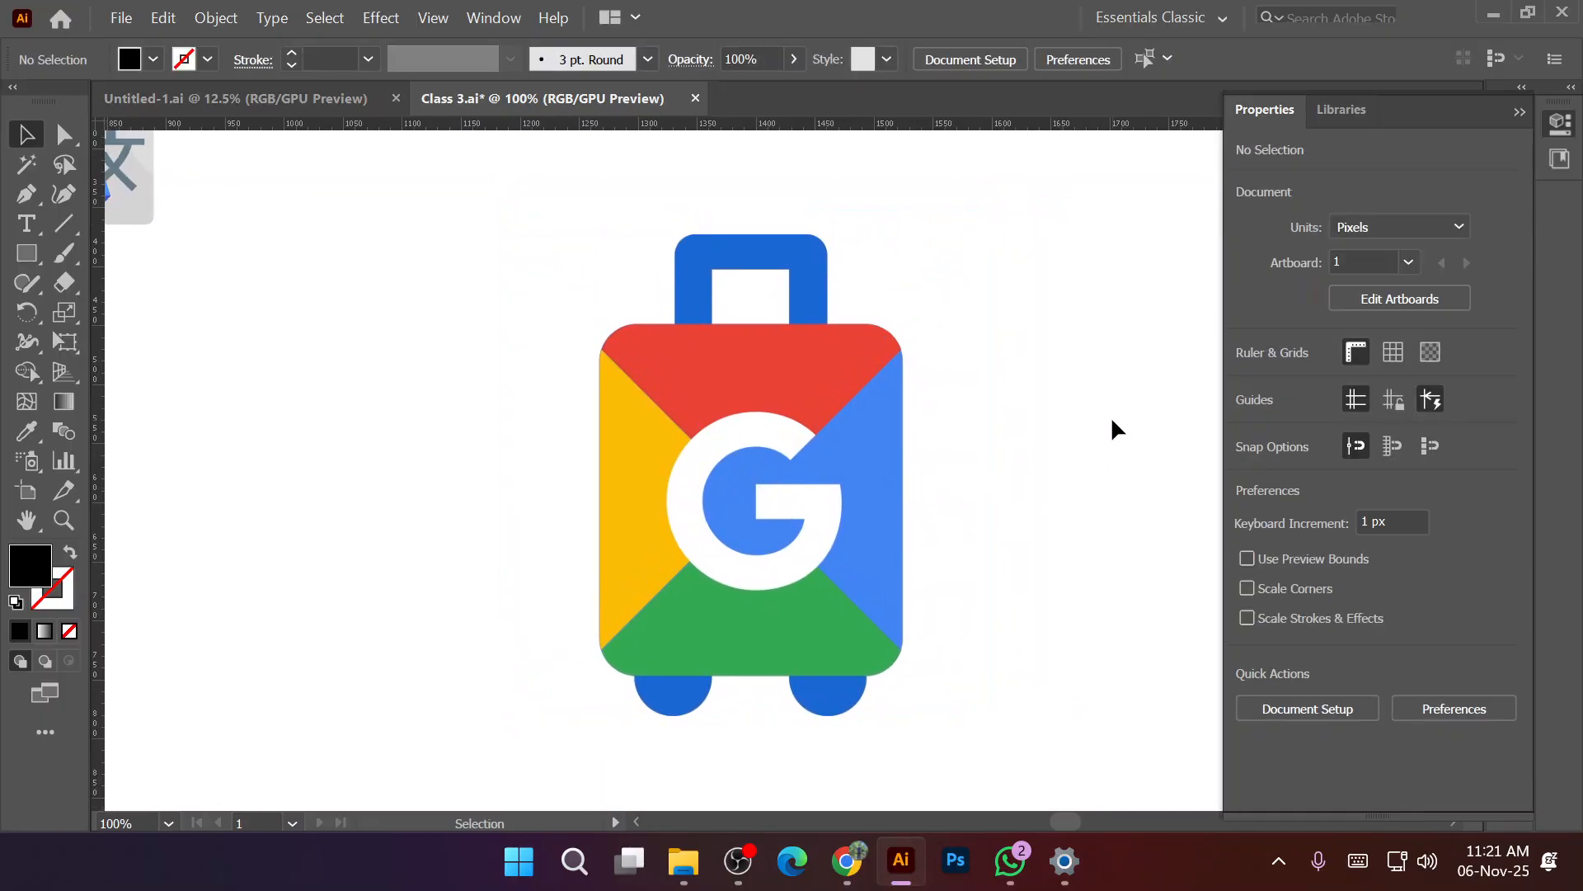
Draw a black rectangle about 257 × 296 px over the suitcase body with the Rectangle tool.
click(64, 223)
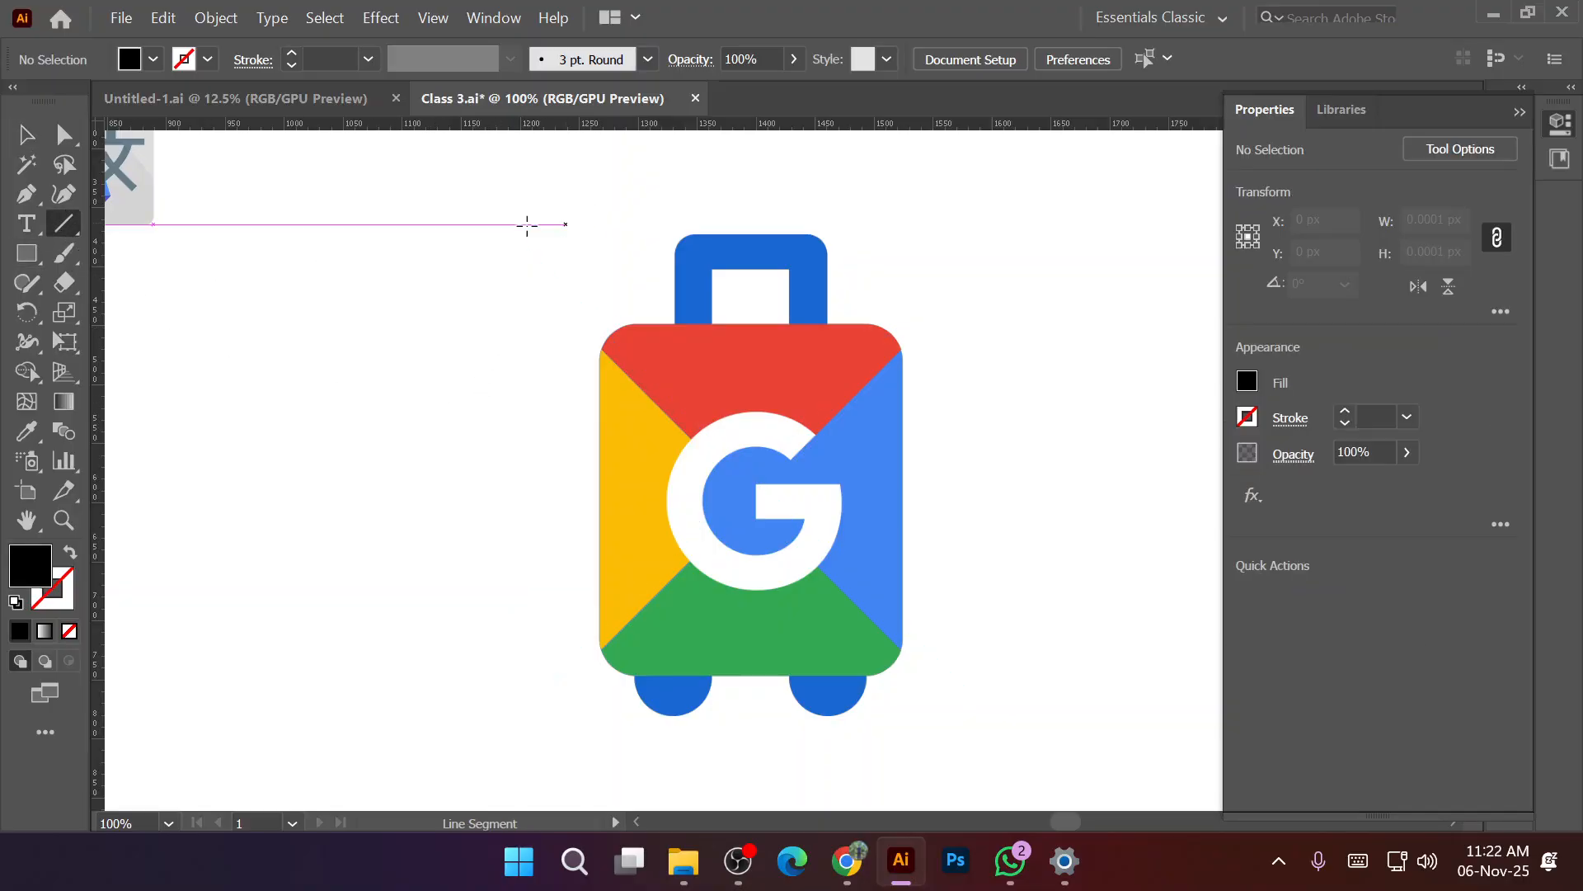
click(27, 234)
click(27, 253)
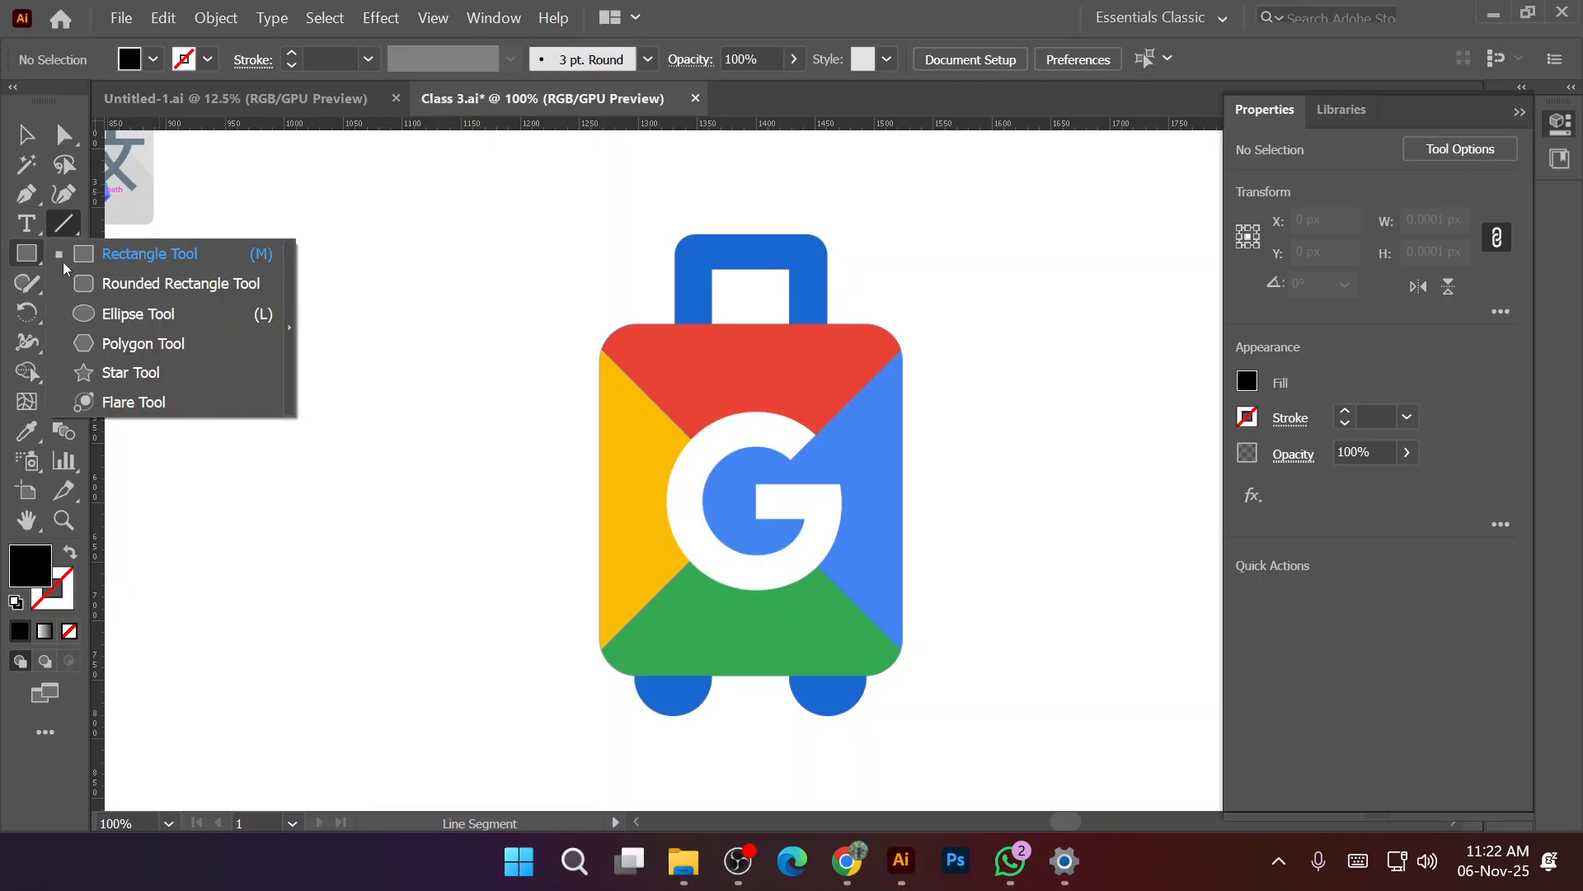
click(132, 254)
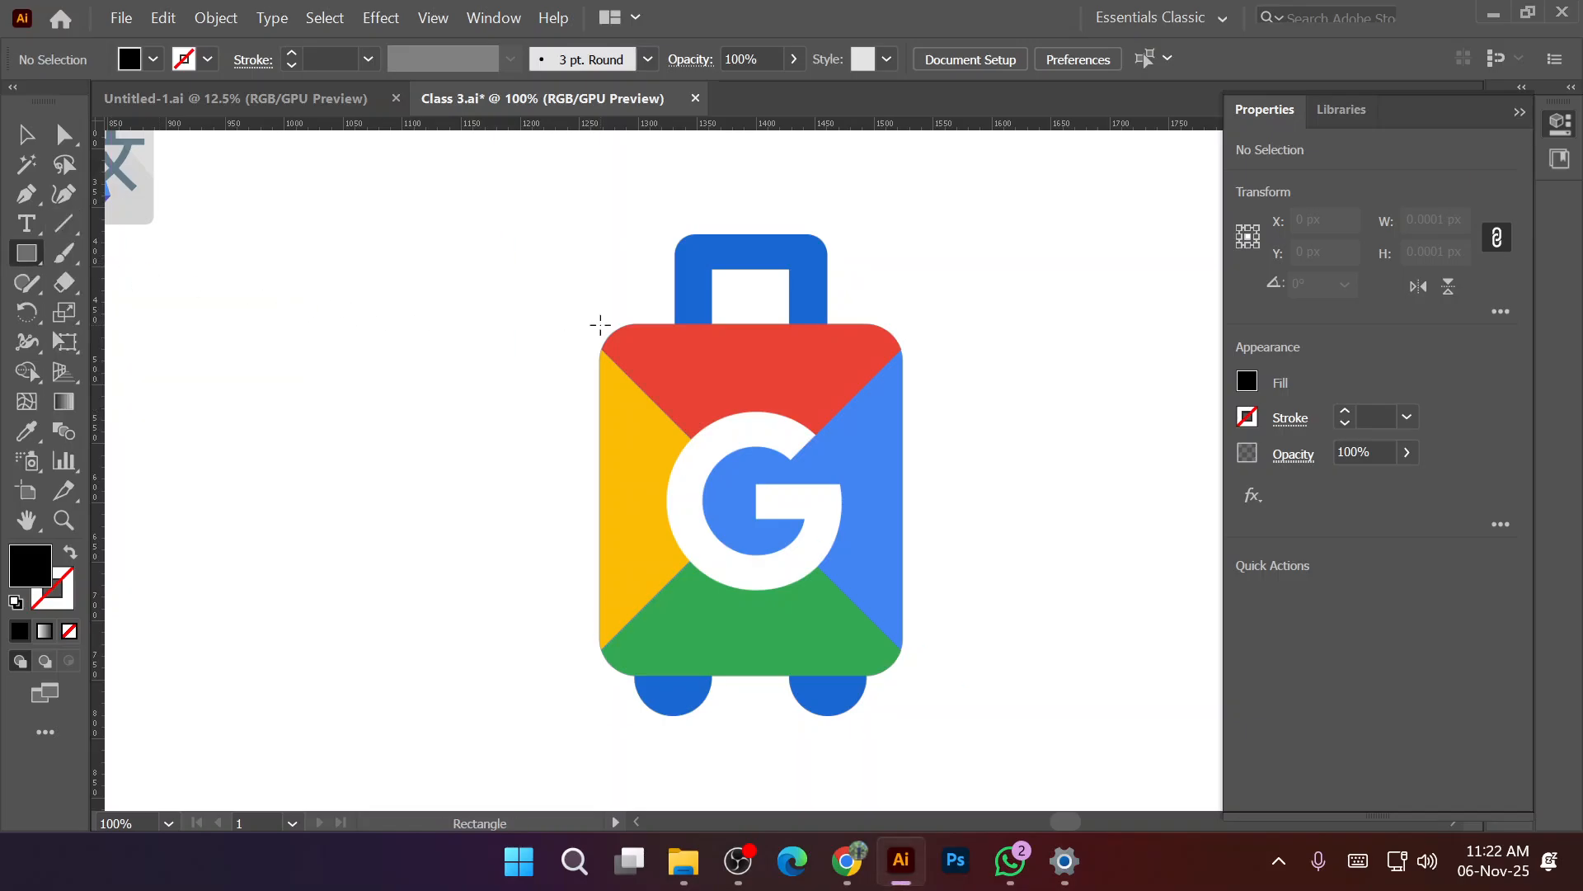
drag(595, 325, 903, 674)
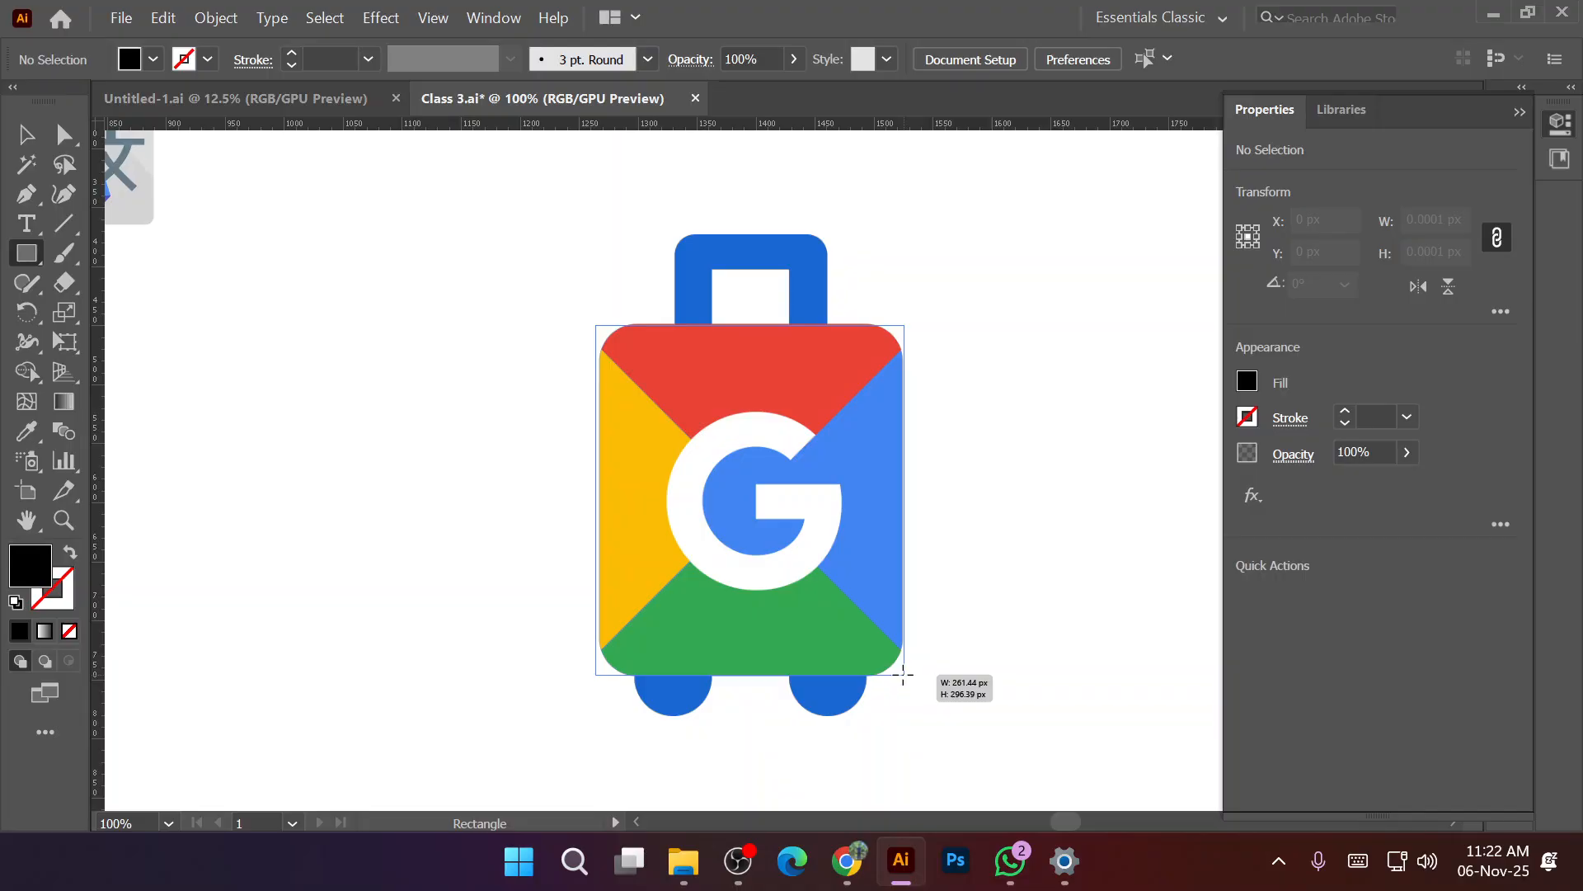
drag(902, 674, 903, 674)
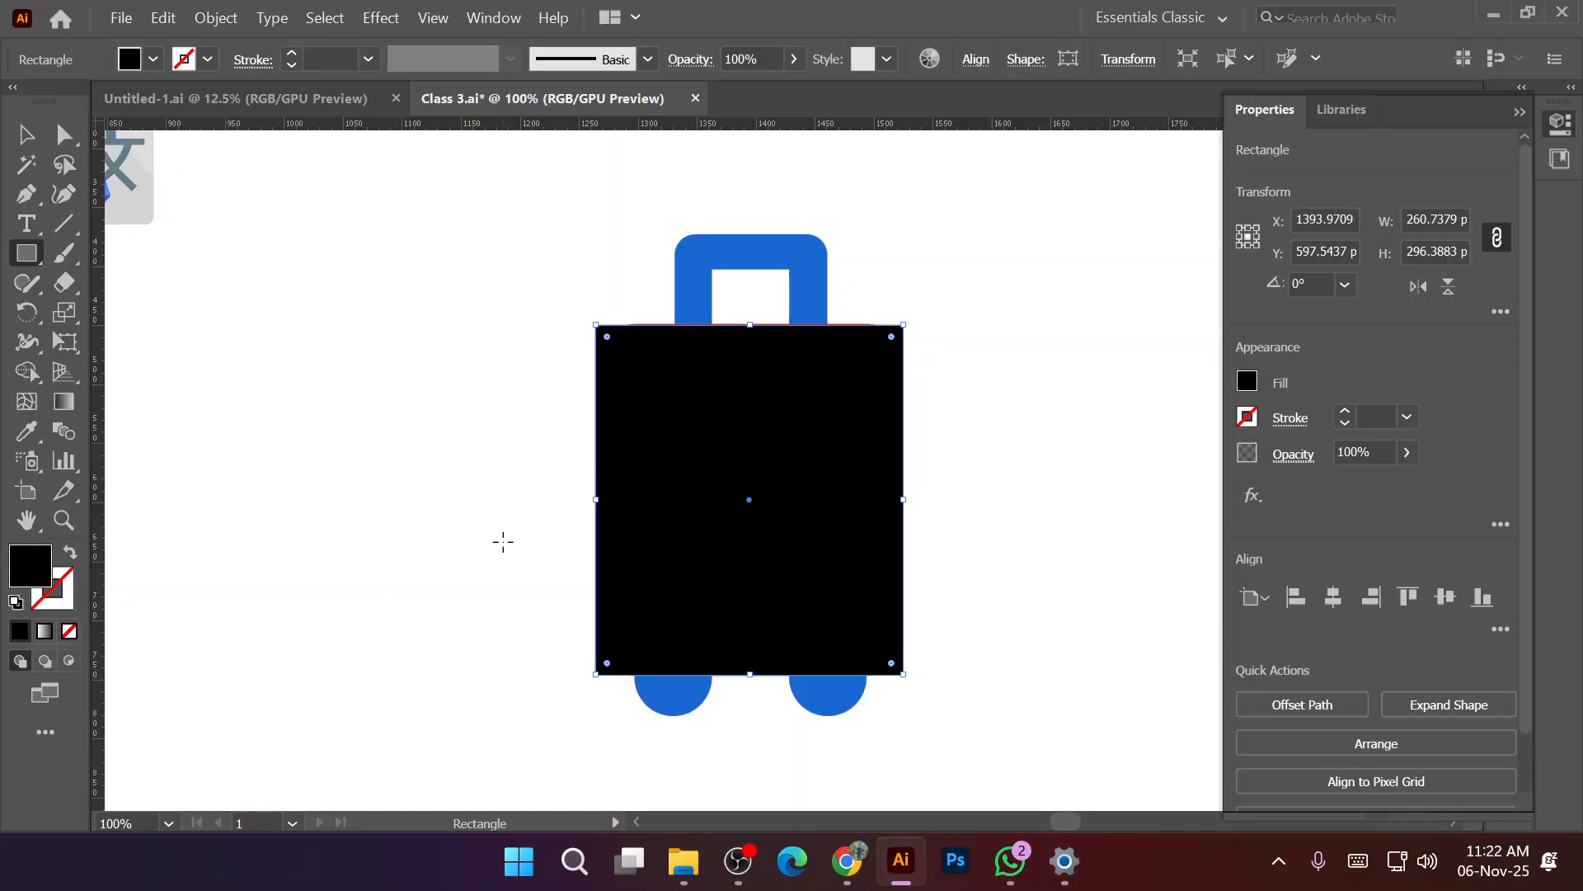
drag(597, 502, 600, 502)
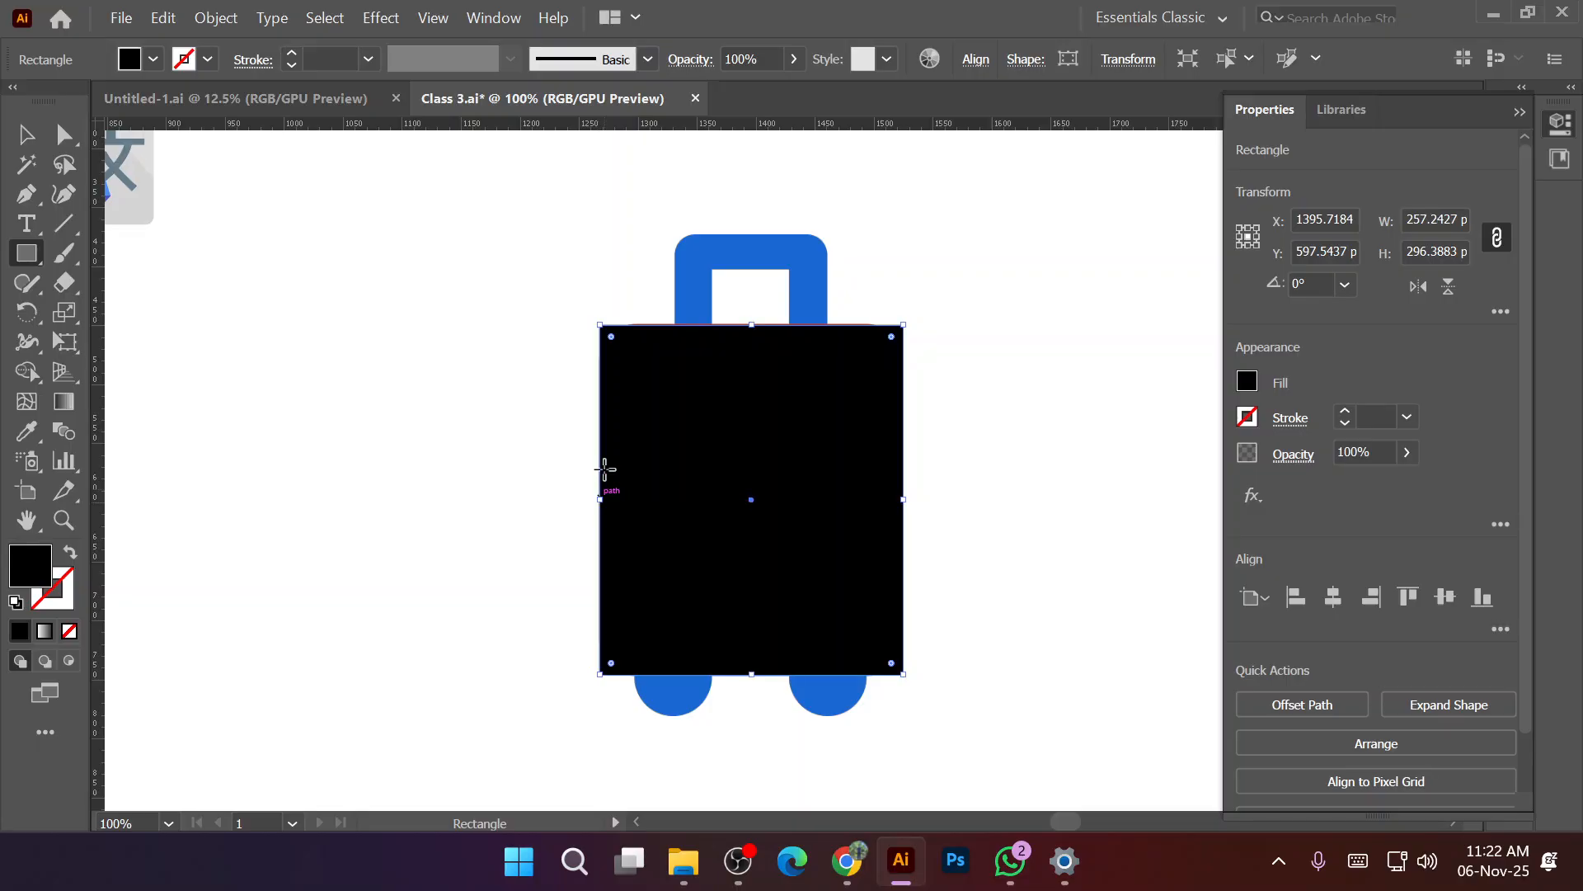
Lower the opacity of the suitcase body rectangle to 31%.
click(794, 60)
click(715, 93)
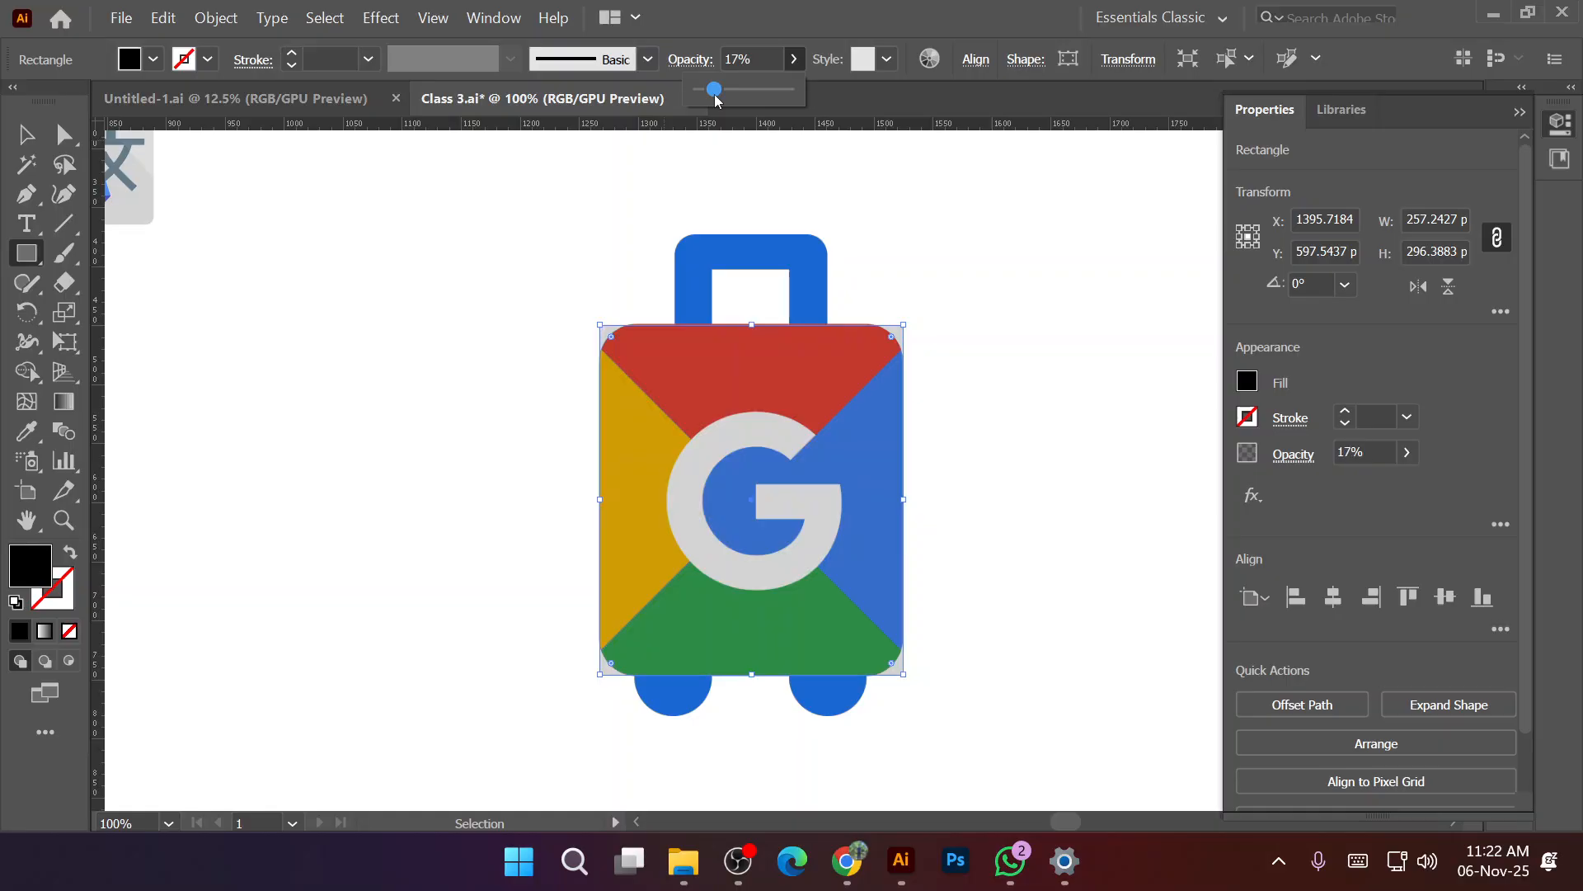
click(727, 96)
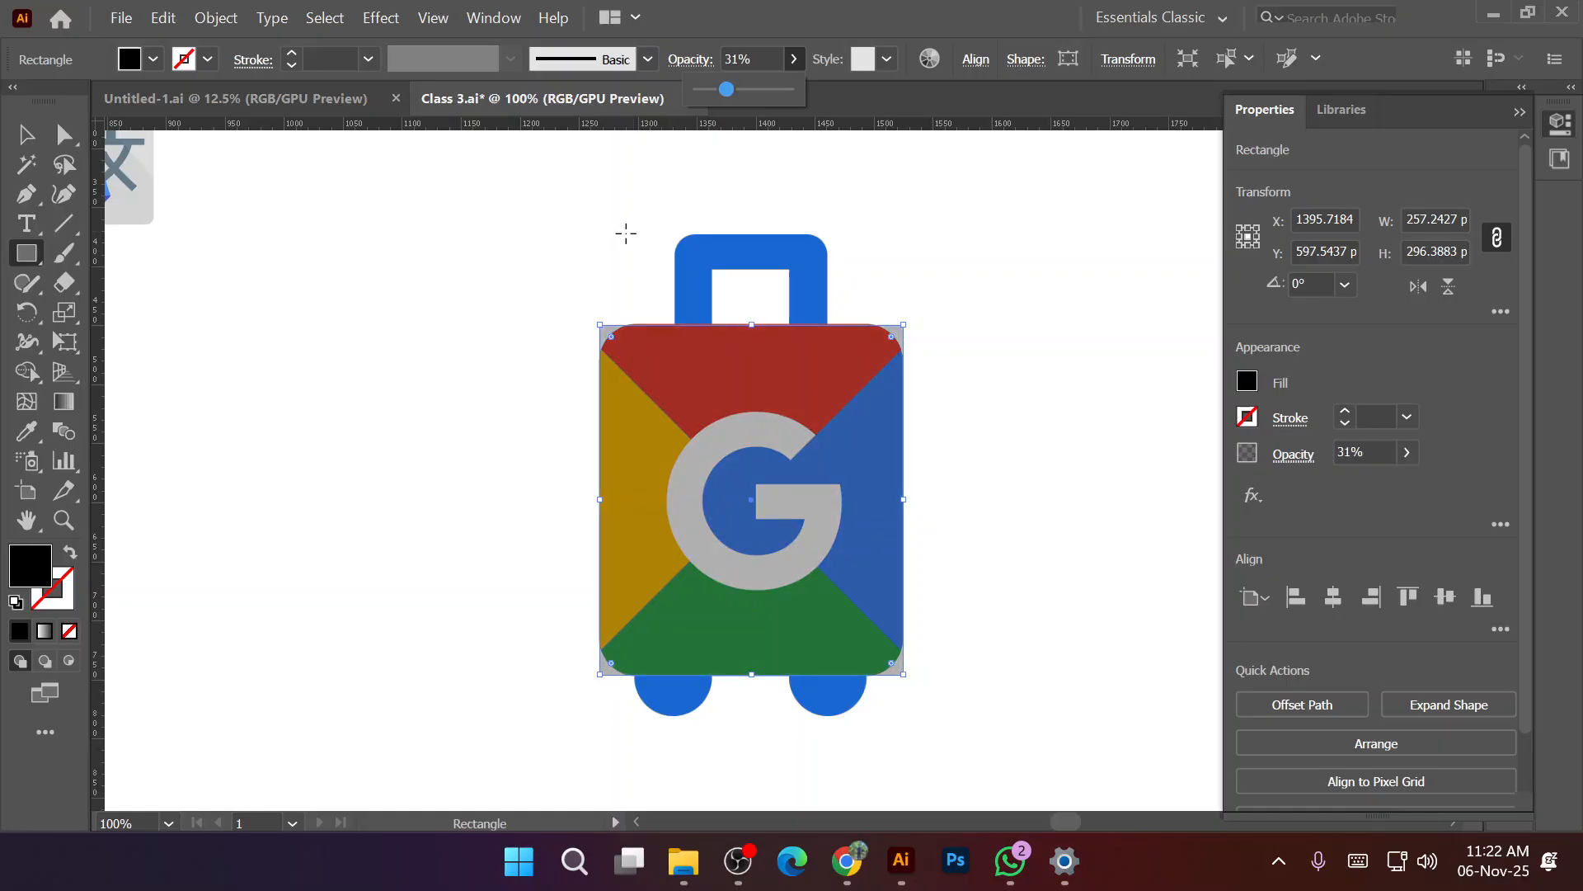
Fit the rectangle's upper and lower edges to the suitcase body, making it about 257 × 298 px.
key(v)
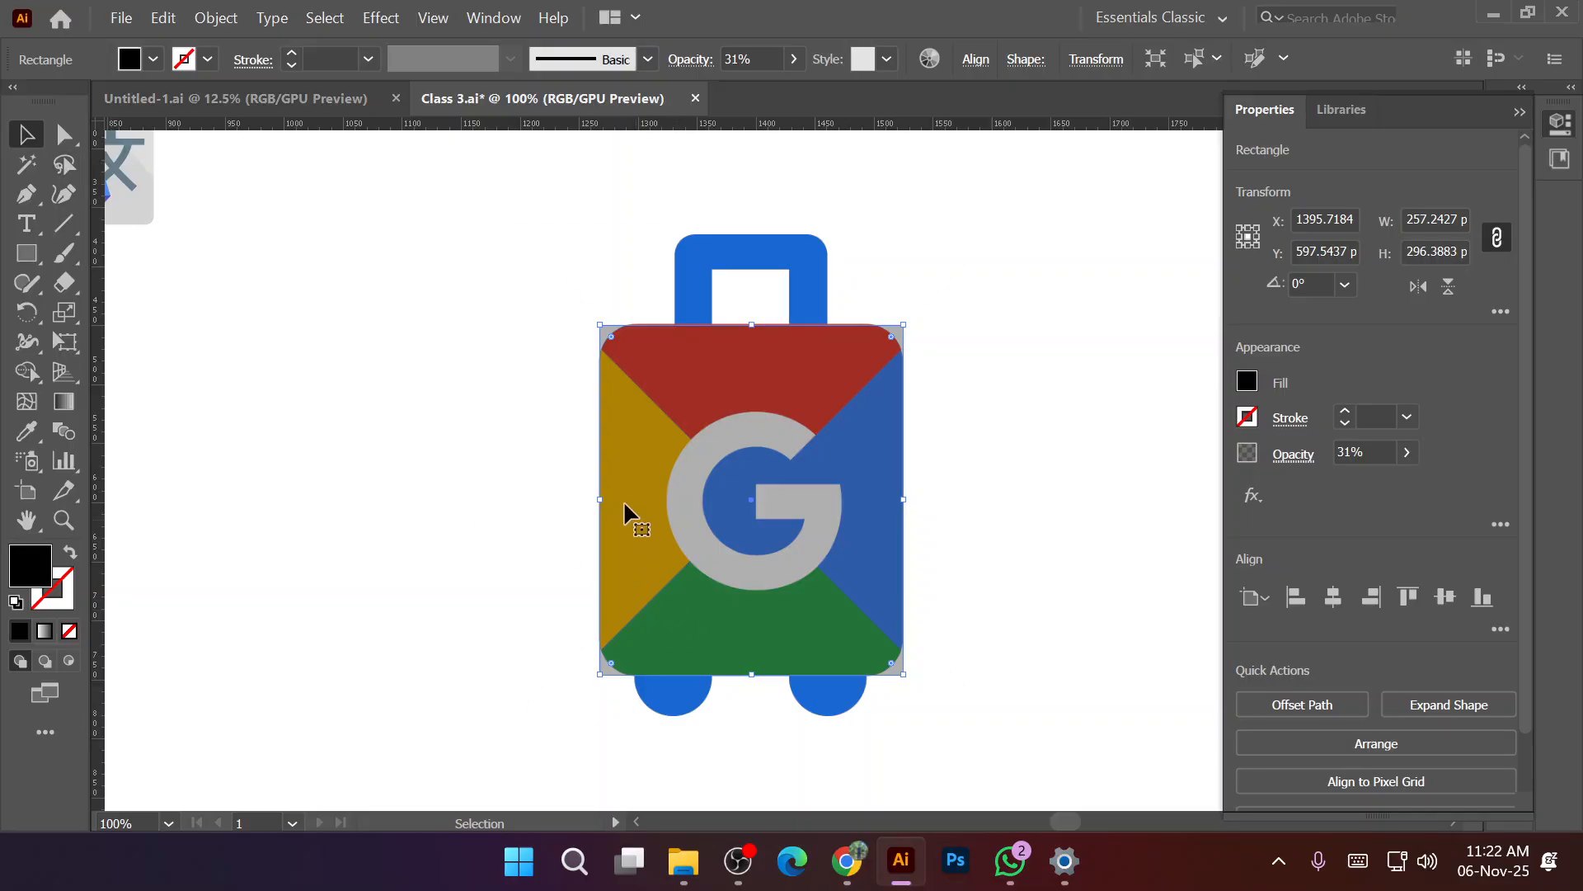
drag(602, 501, 604, 502)
scroll(604, 502, up, 4)
scroll(604, 501, down, 3)
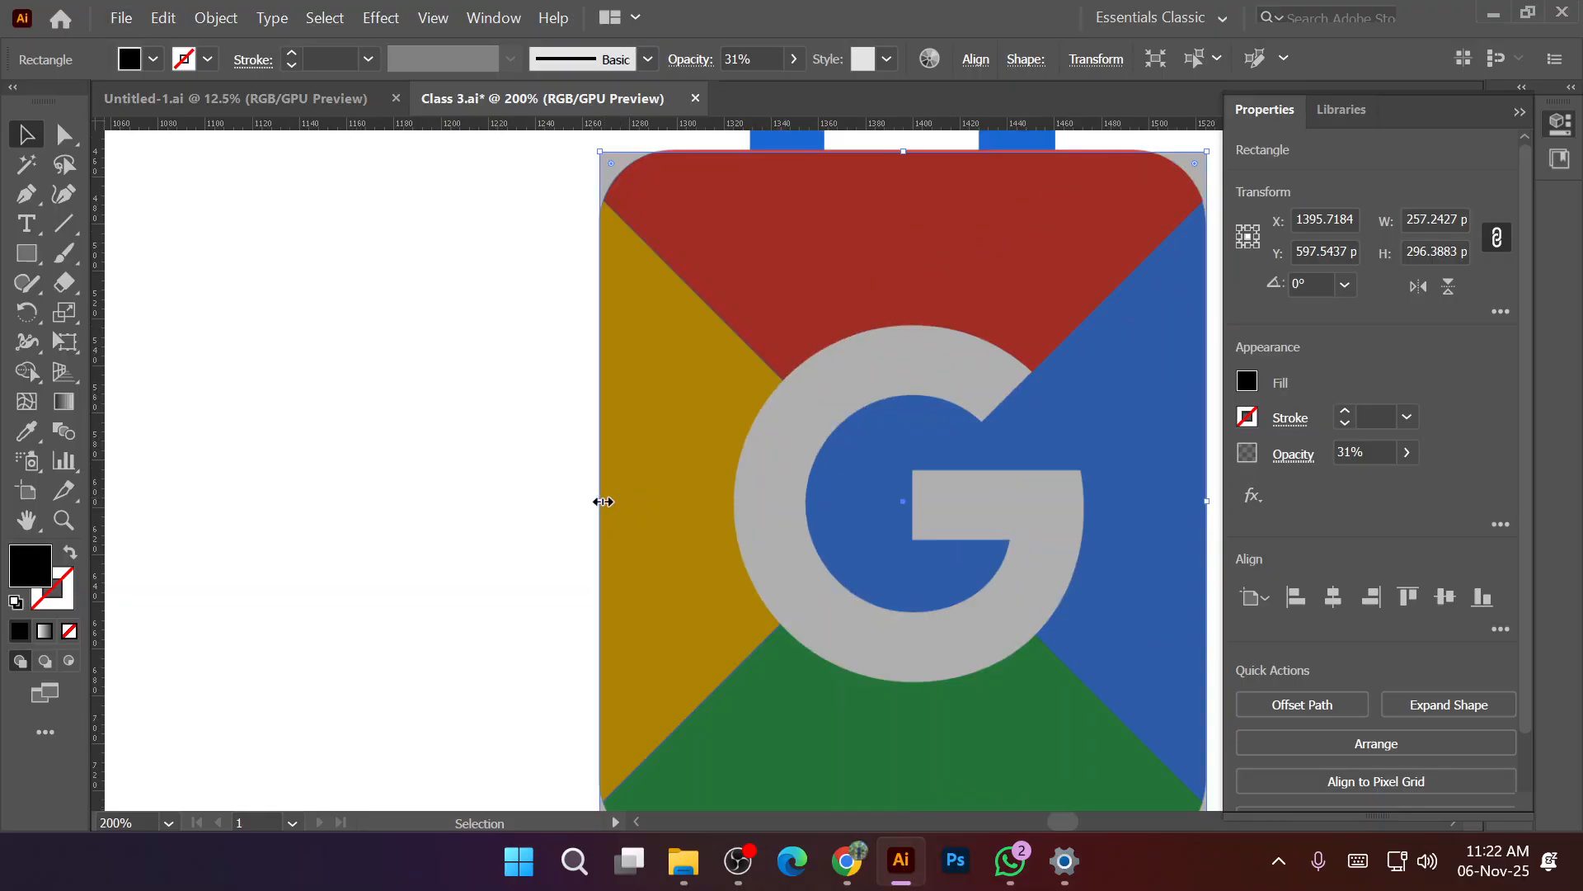
scroll(806, 240, up, 2)
drag(849, 237, 849, 240)
scroll(813, 297, down, 3)
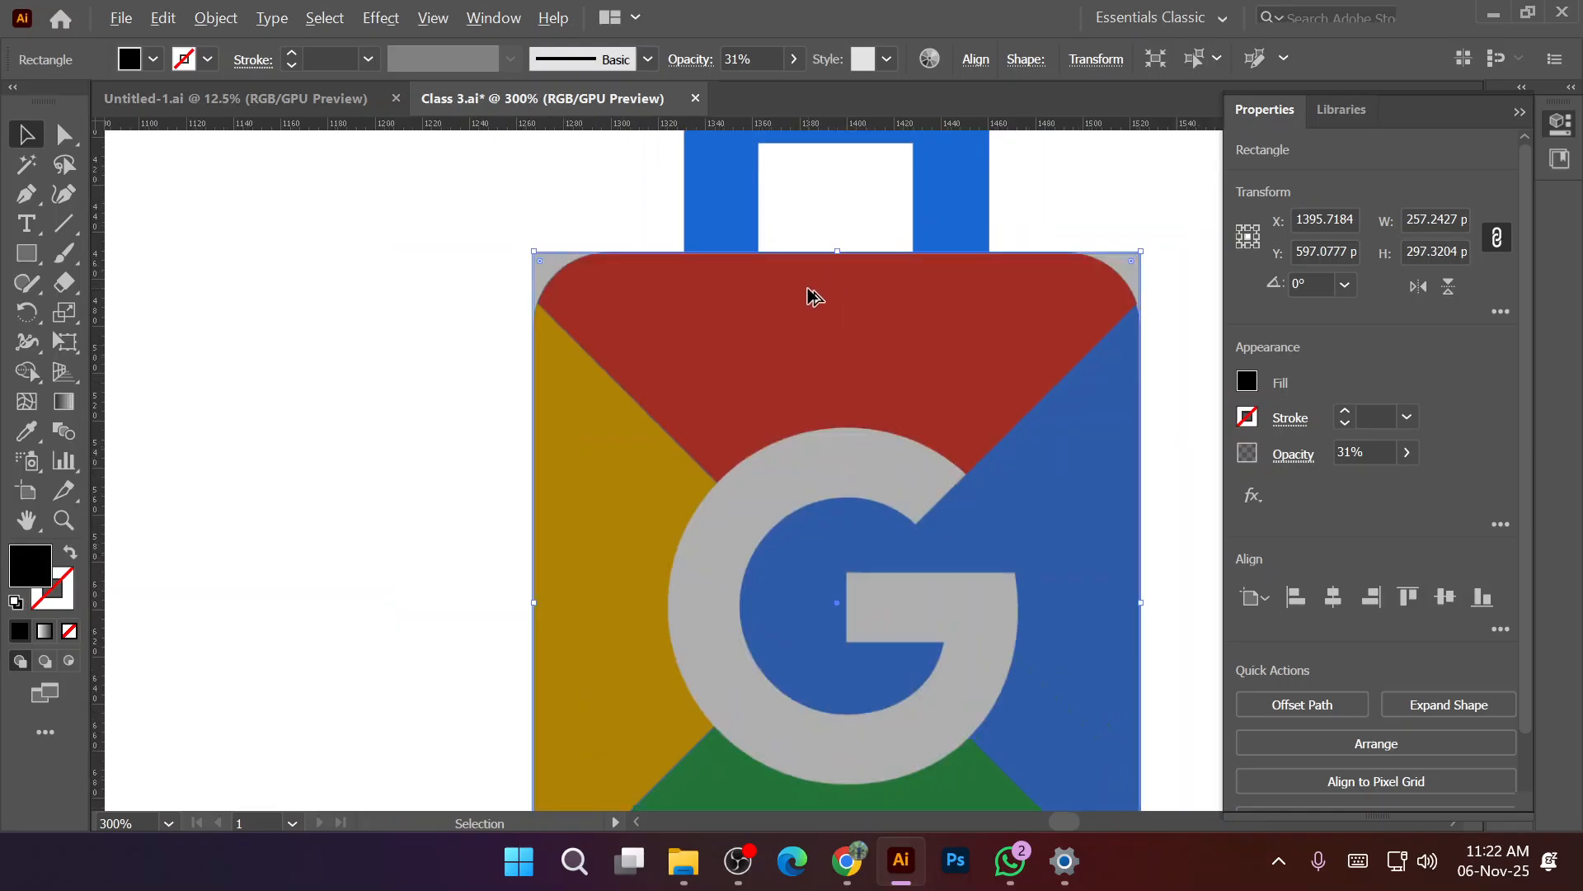
scroll(817, 445, down, 2)
scroll(820, 519, up, 3)
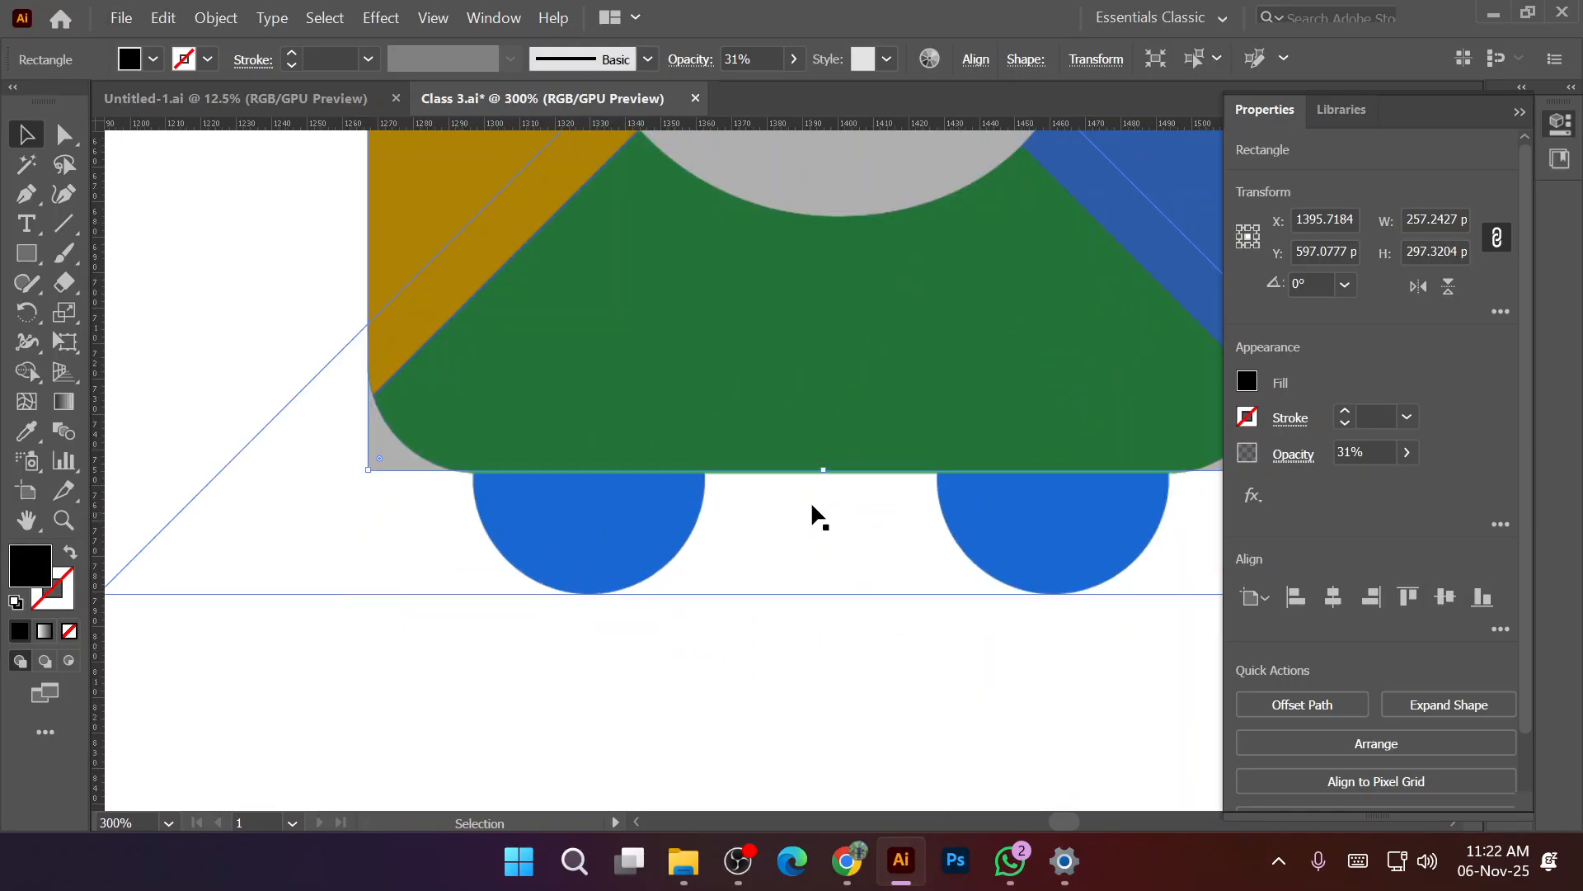
drag(825, 473, 824, 473)
scroll(800, 511, down, 1)
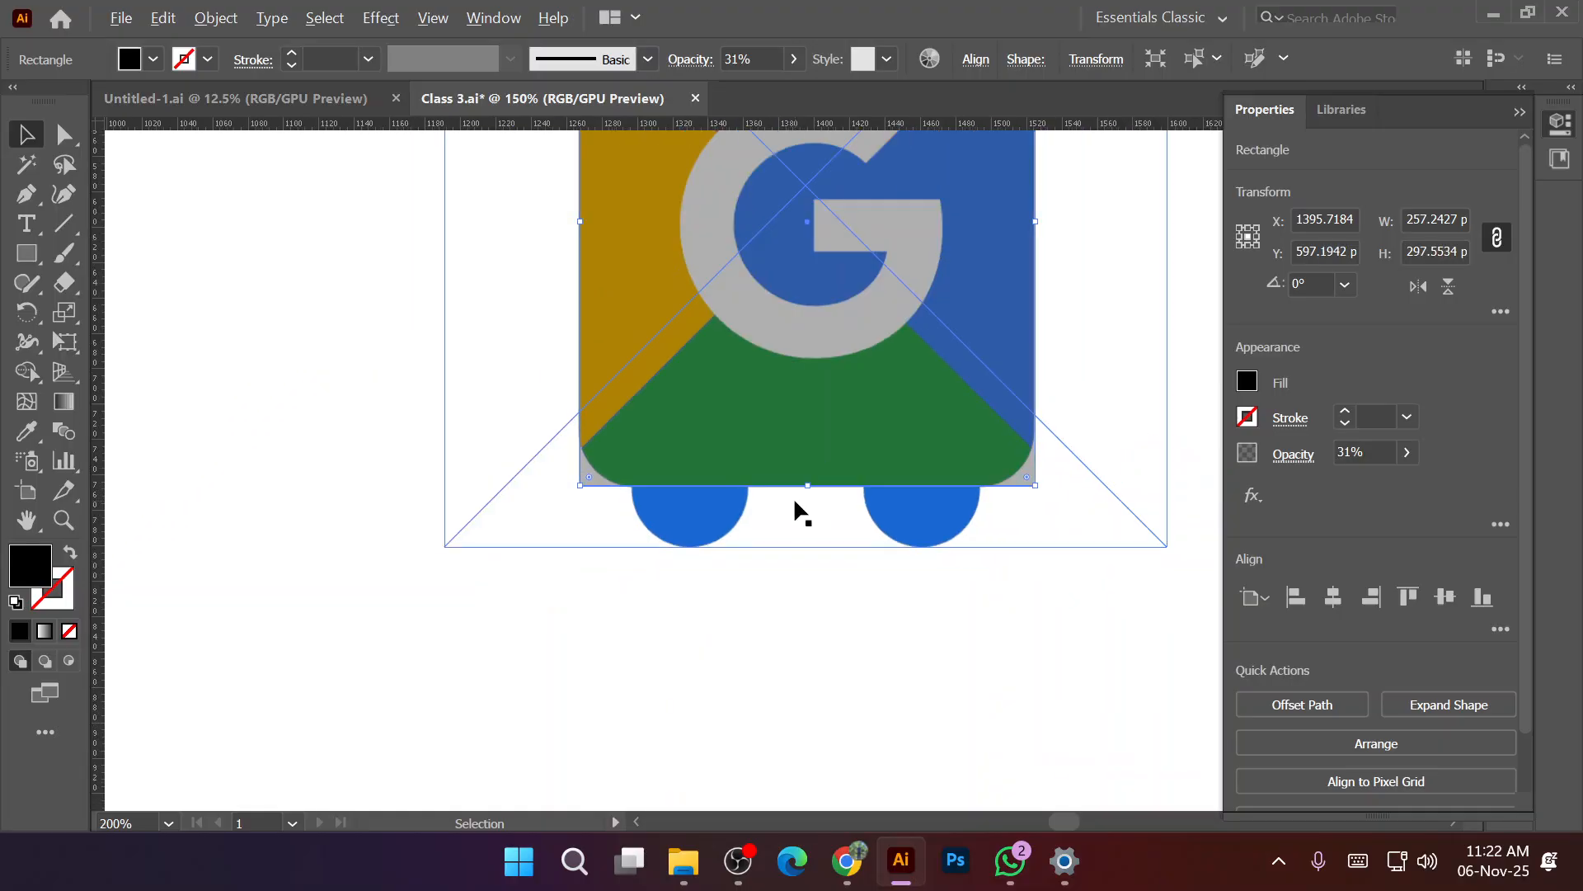
scroll(796, 503, down, 2)
scroll(916, 421, up, 3)
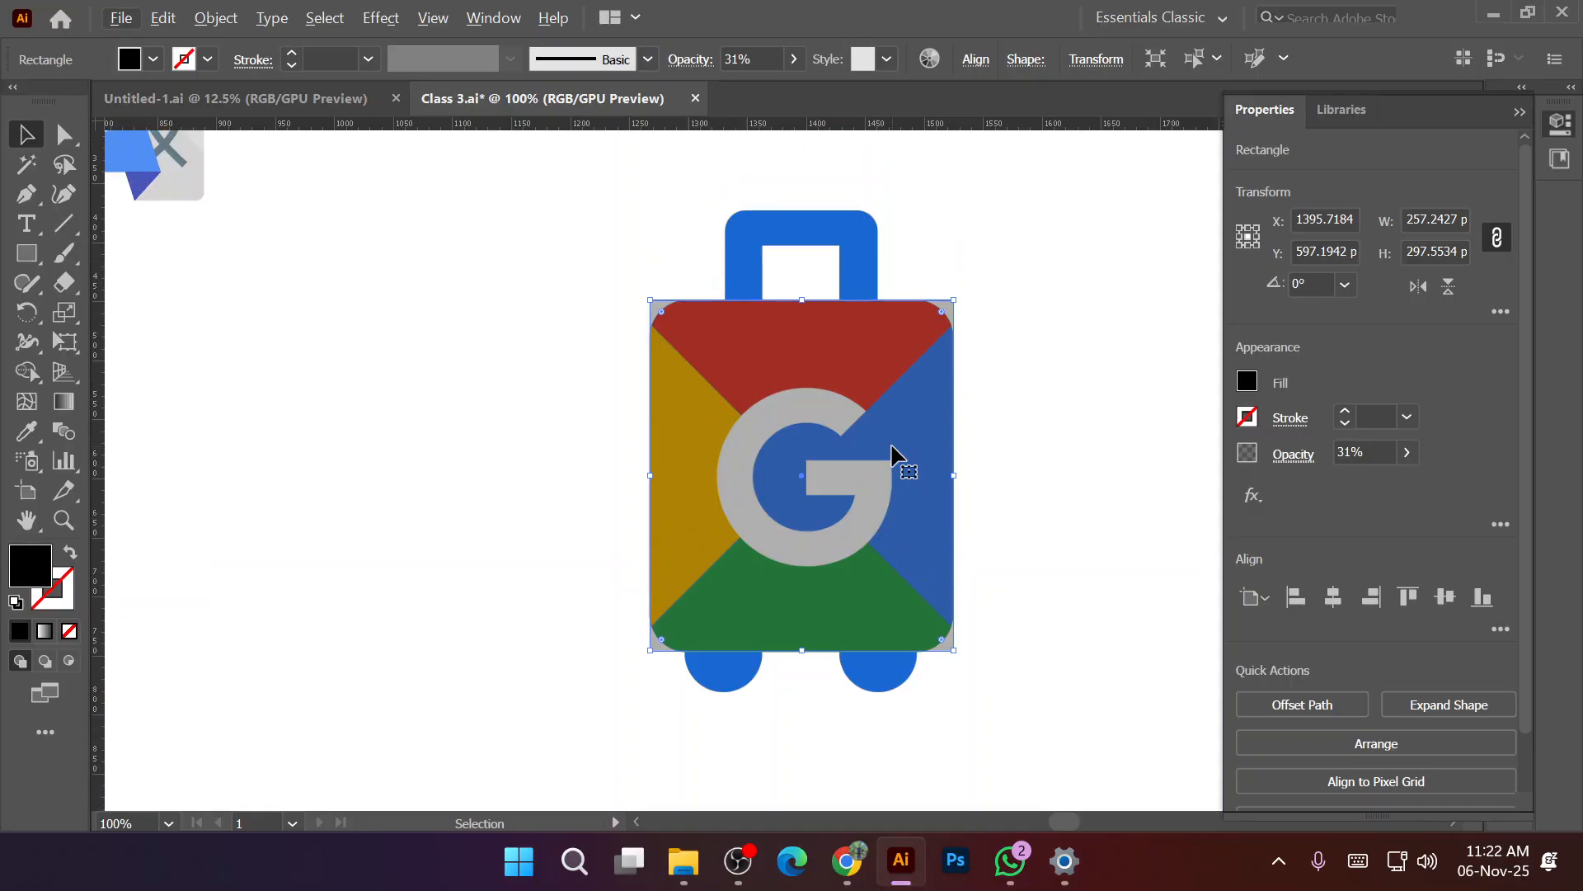
scroll(893, 454, up, 1)
scroll(892, 453, down, 1)
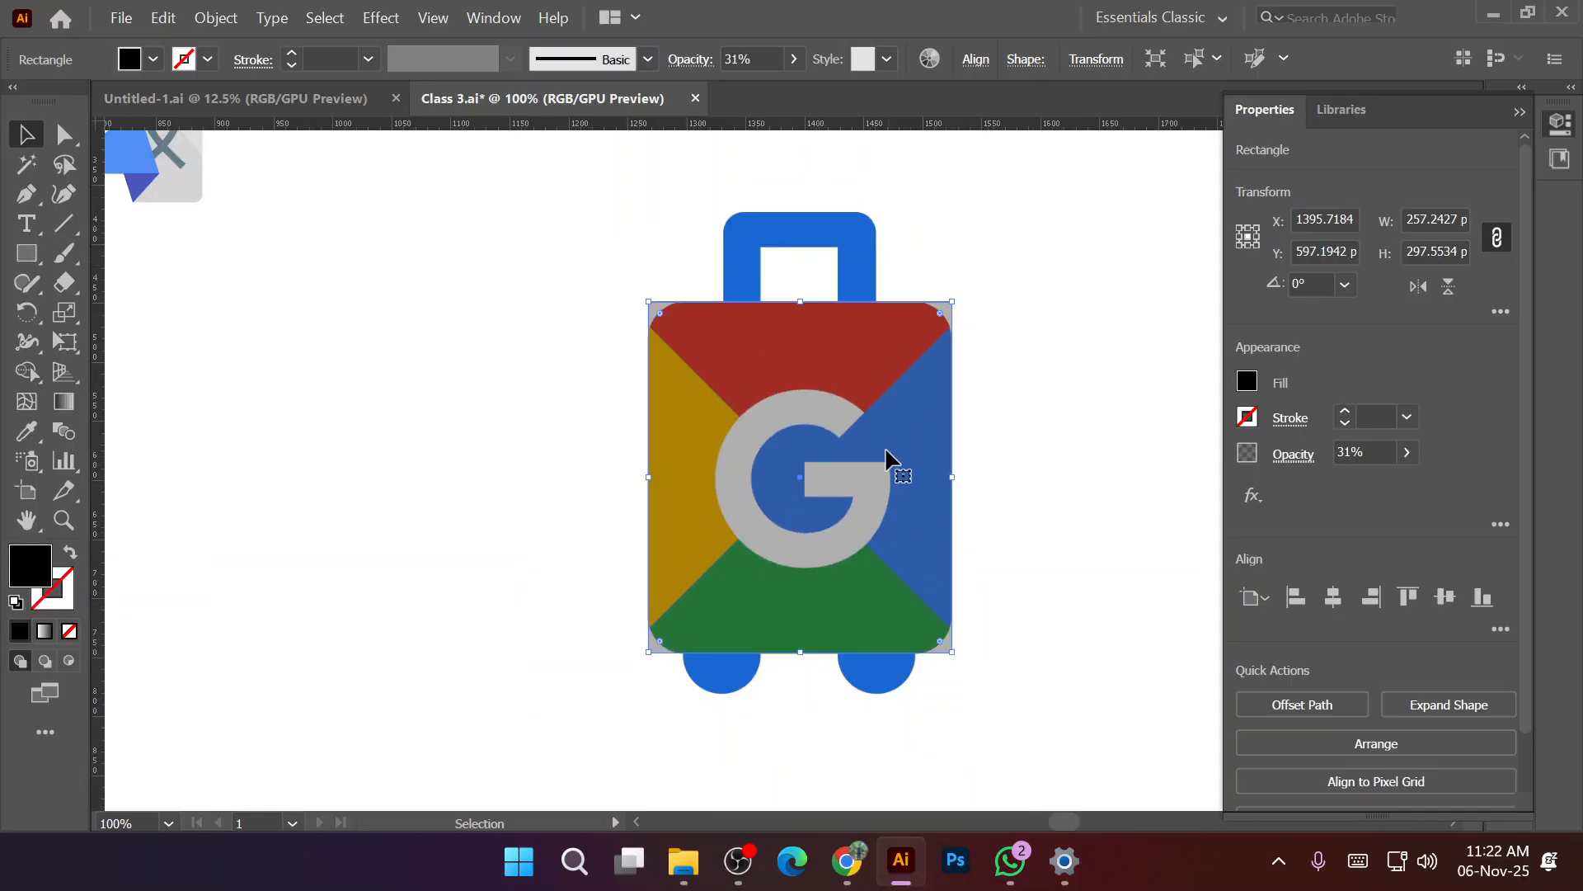
drag(1049, 477, 977, 538)
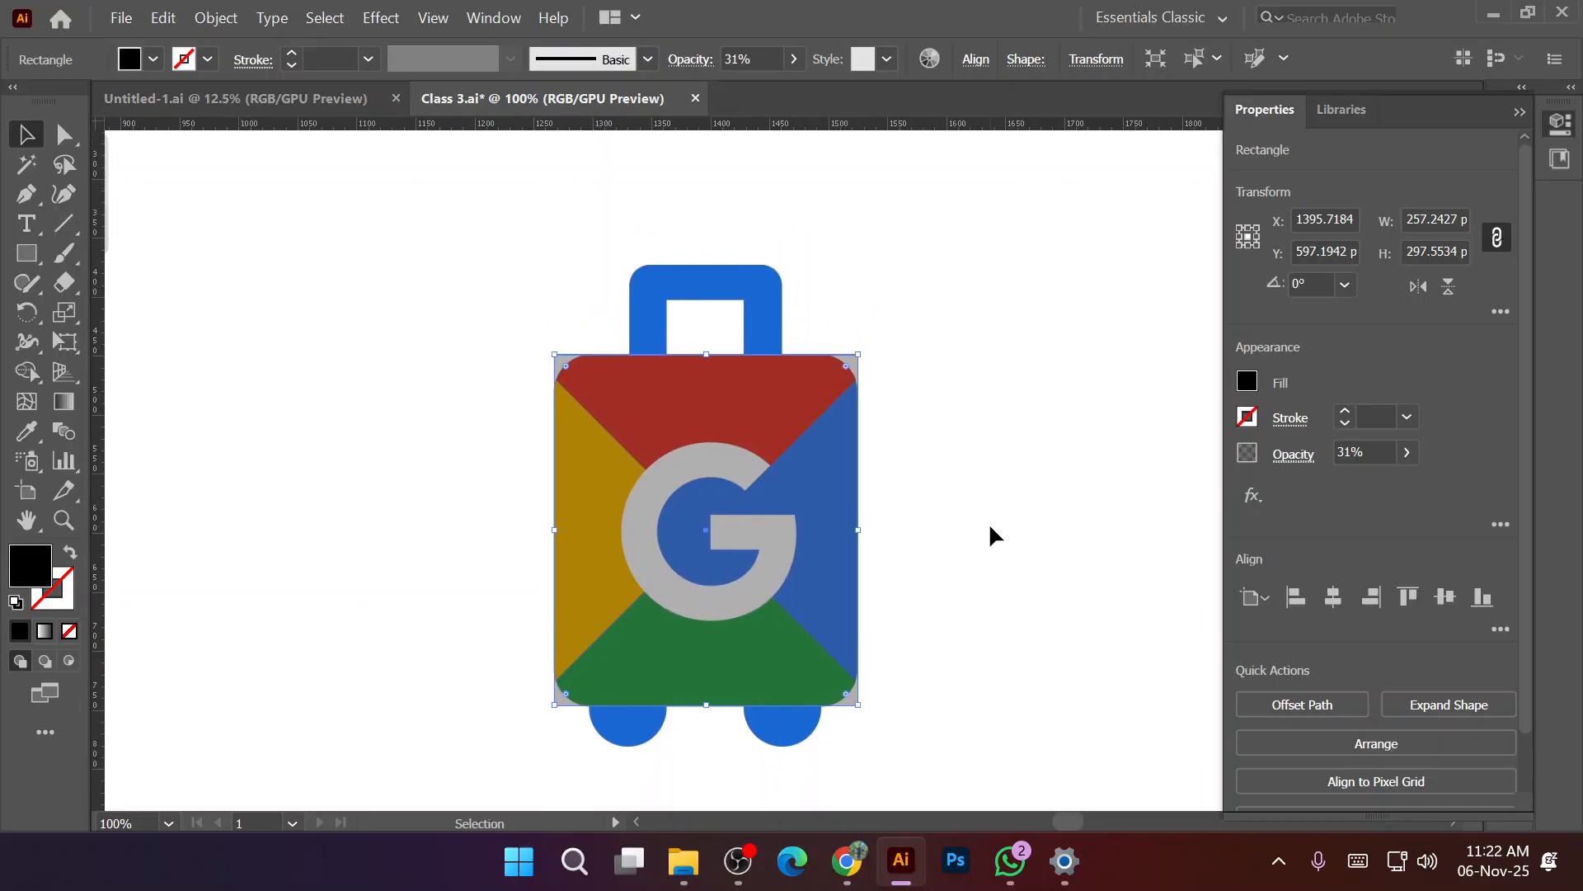
Embed the linked Google_Travel_logo.png image in the document and lock it.
click(679, 290)
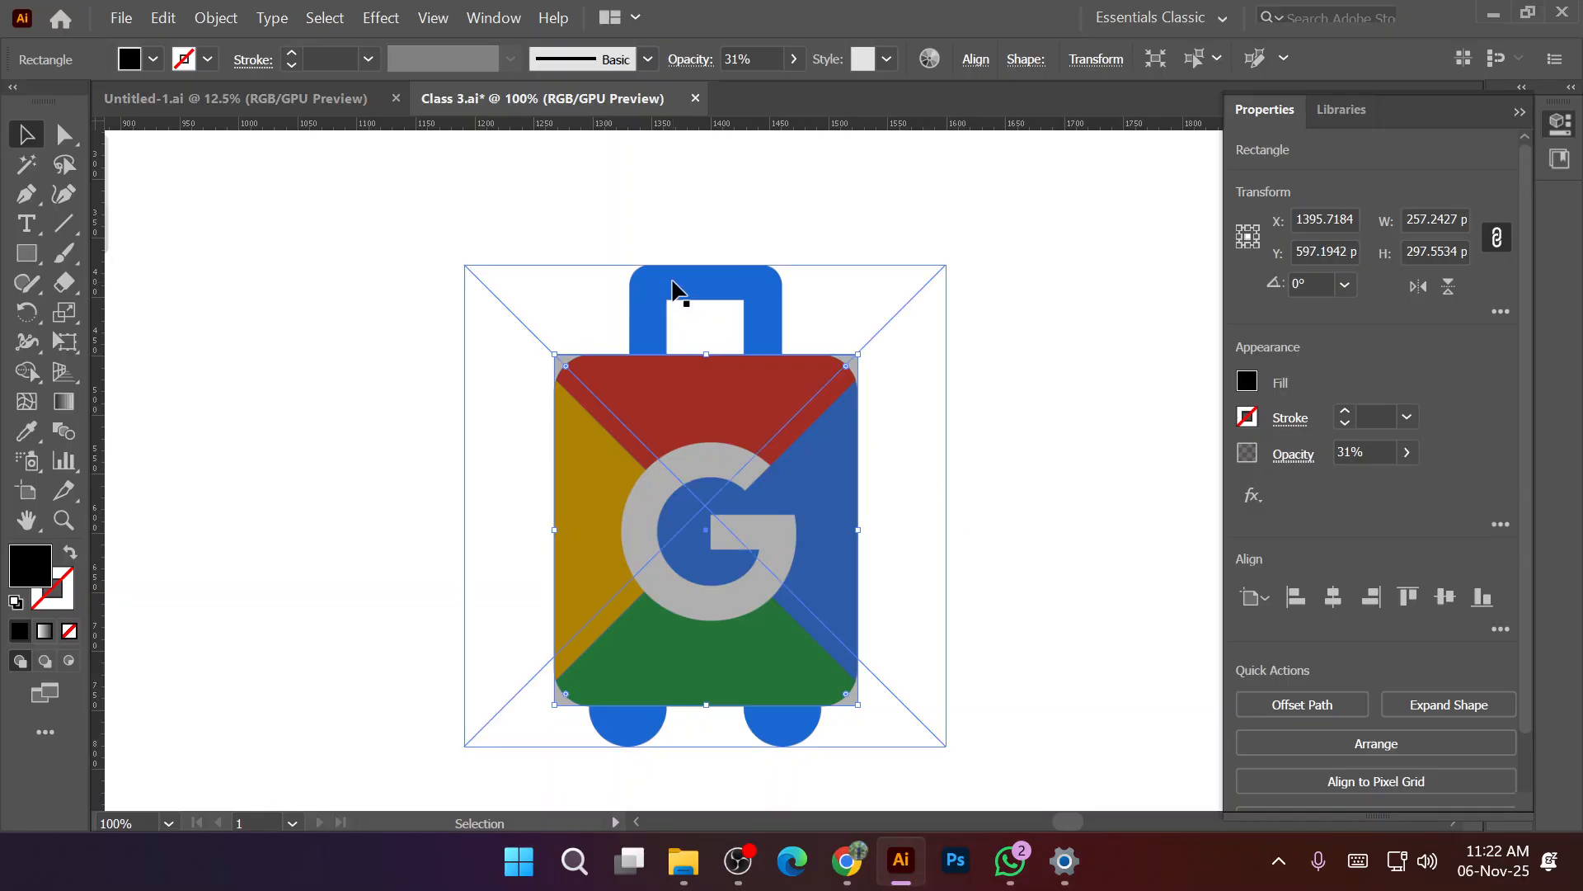
click(215, 18)
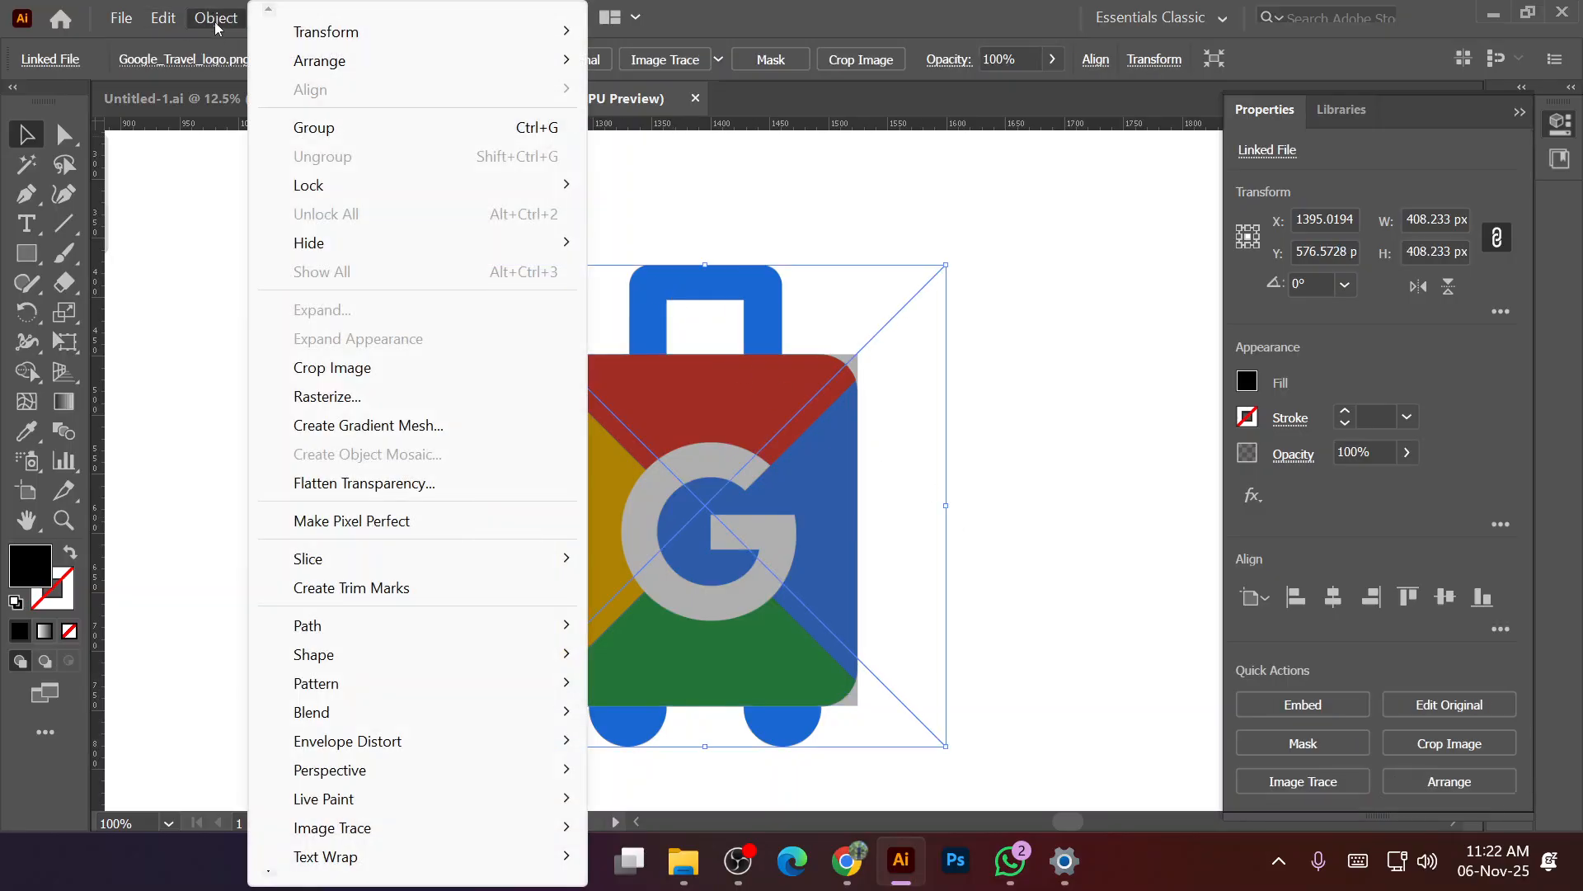
click(170, 212)
click(219, 12)
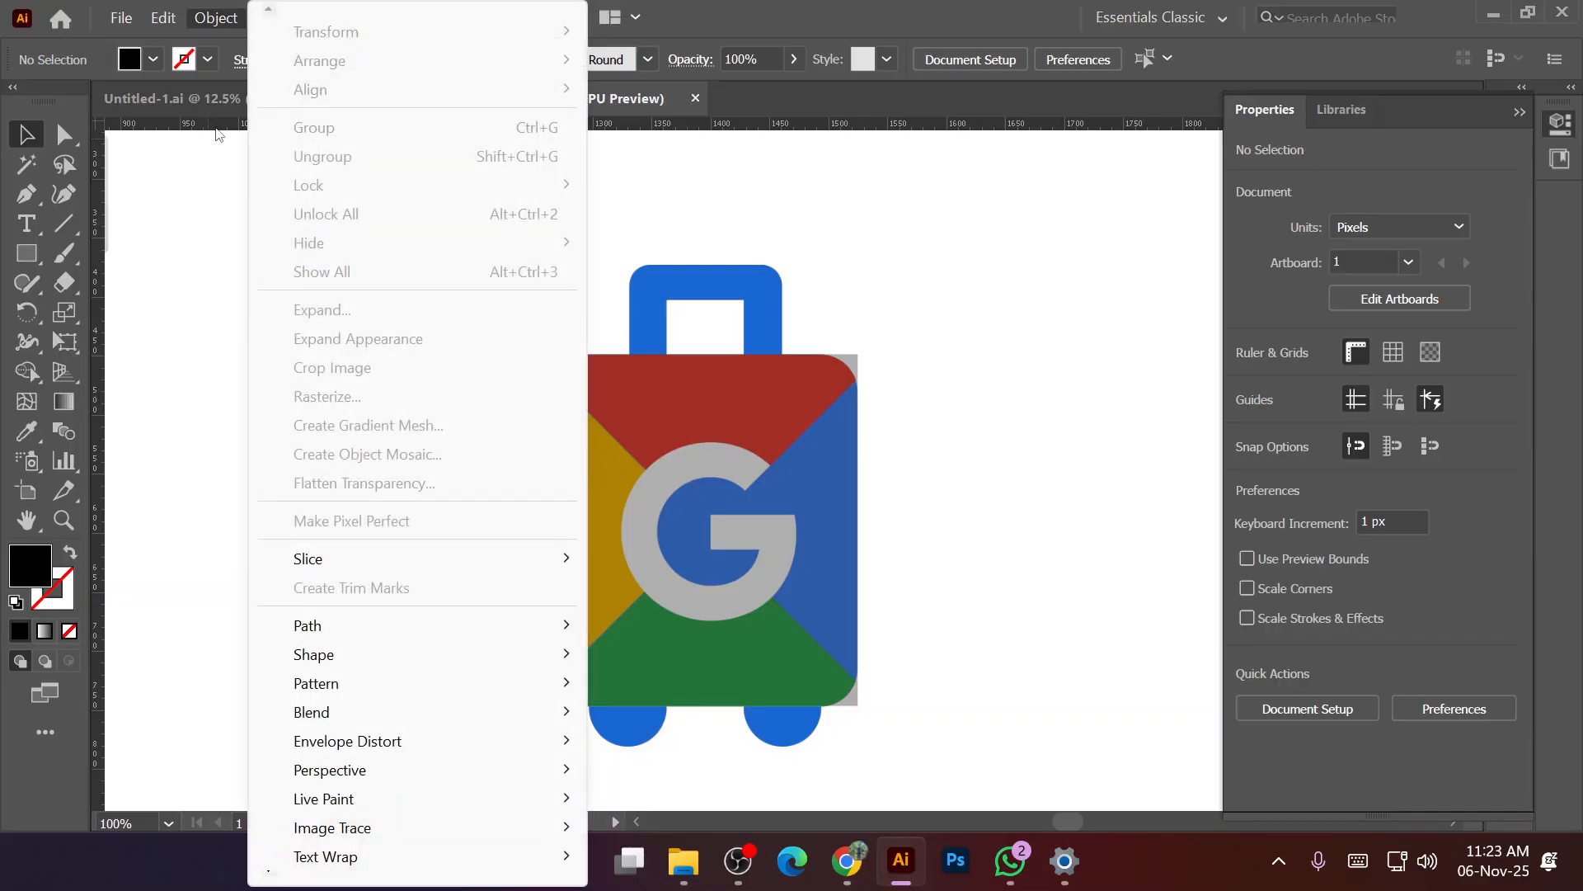
click(254, 212)
click(545, 264)
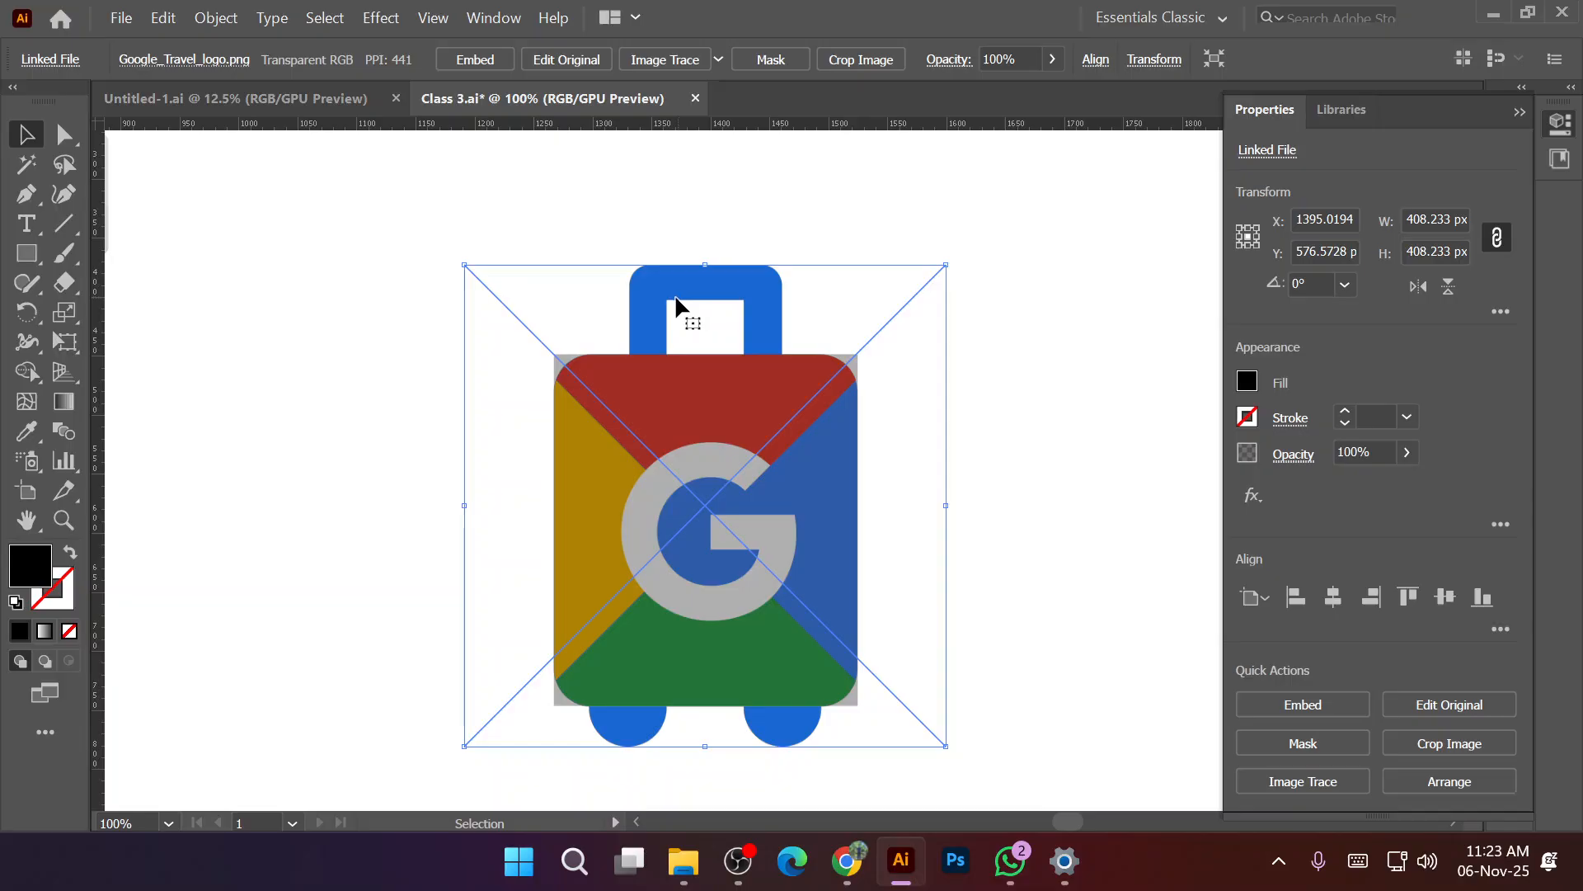
click(475, 61)
click(226, 18)
mouse_move(495, 188)
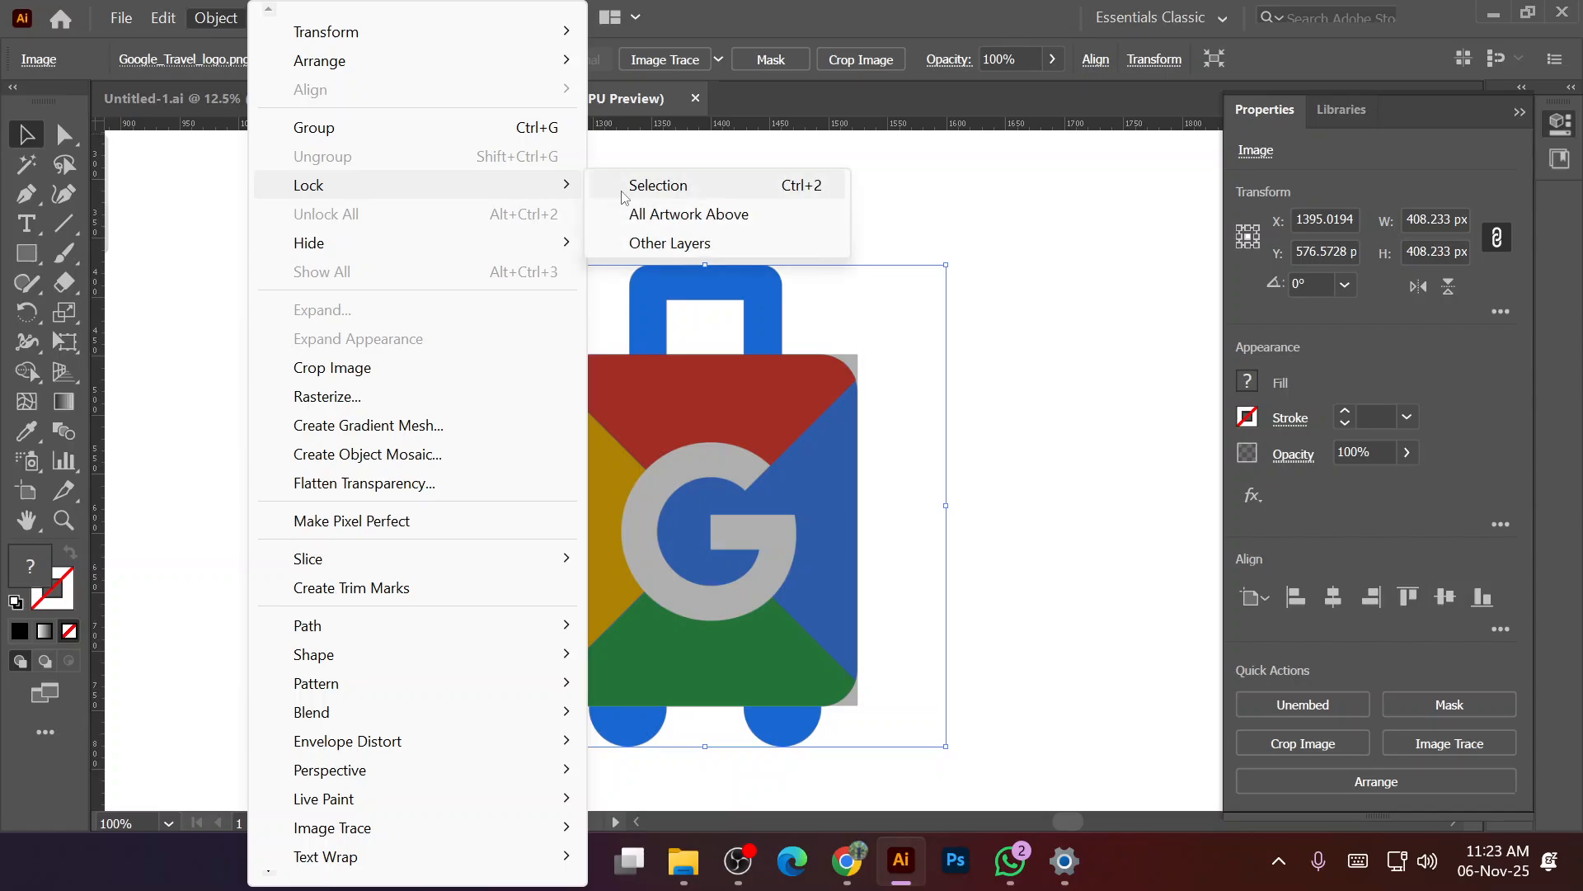
click(614, 198)
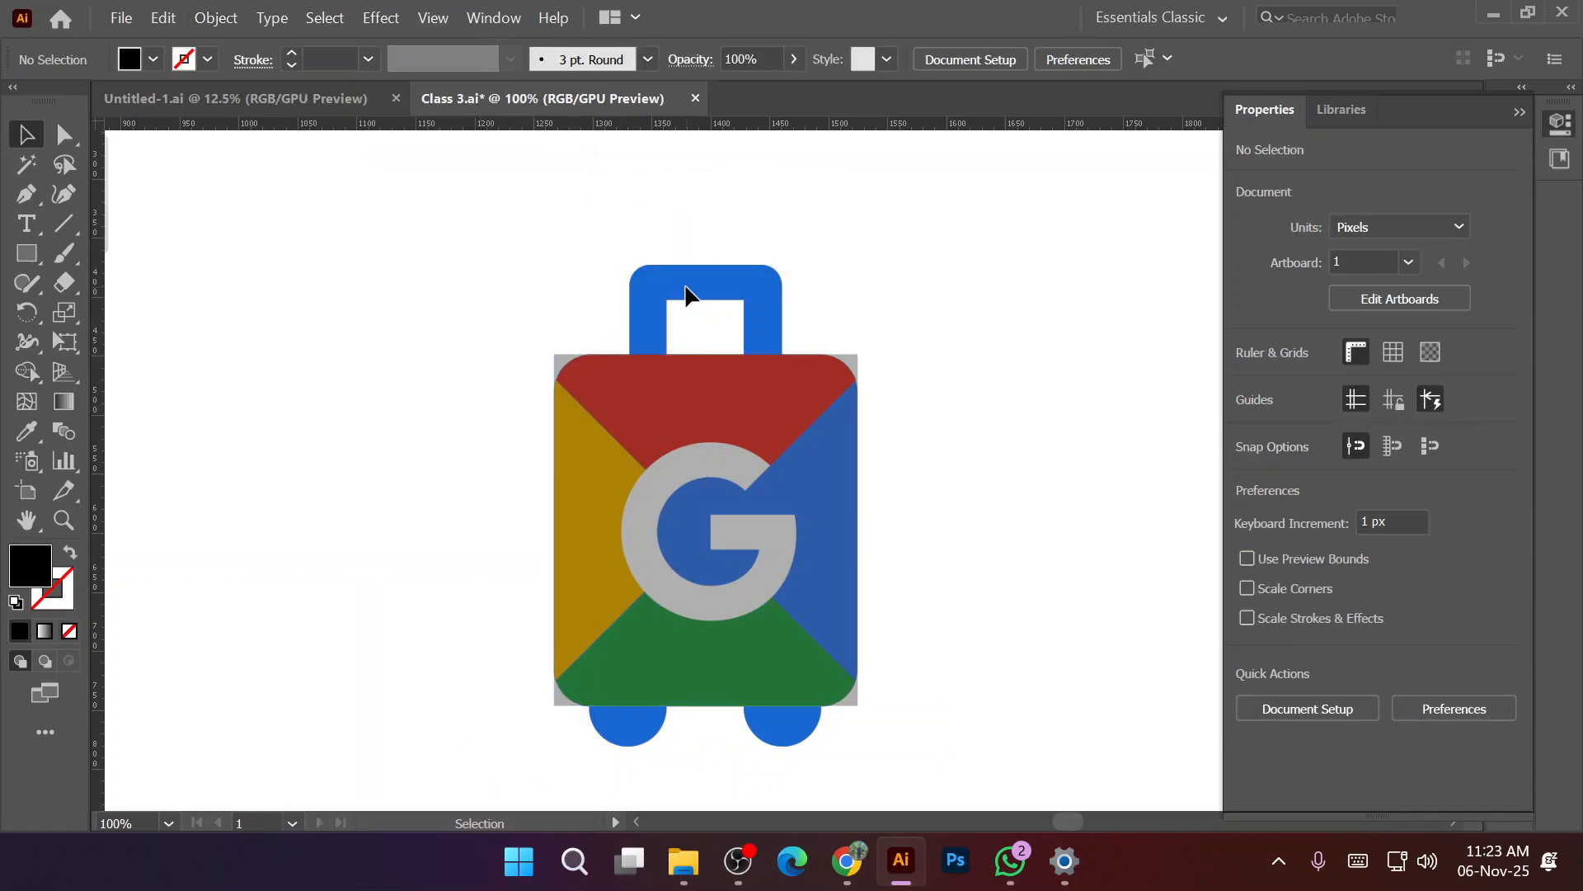
Draw a circle about 66 px in diameter with the Ellipse tool and move it over the suitcase's right wheel.
click(734, 460)
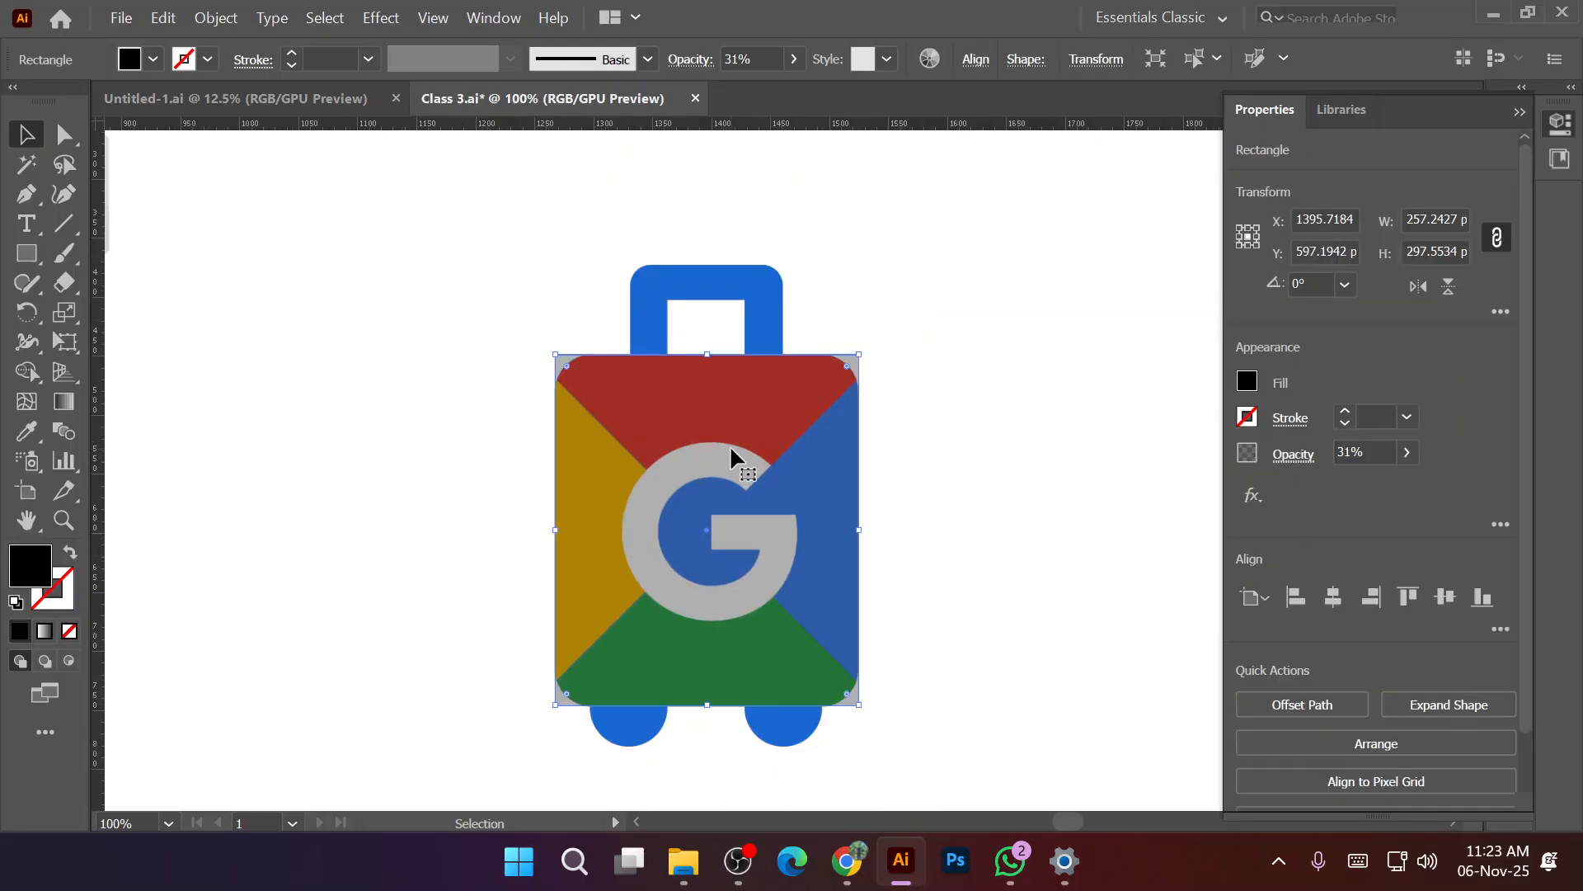
scroll(735, 458, down, 1)
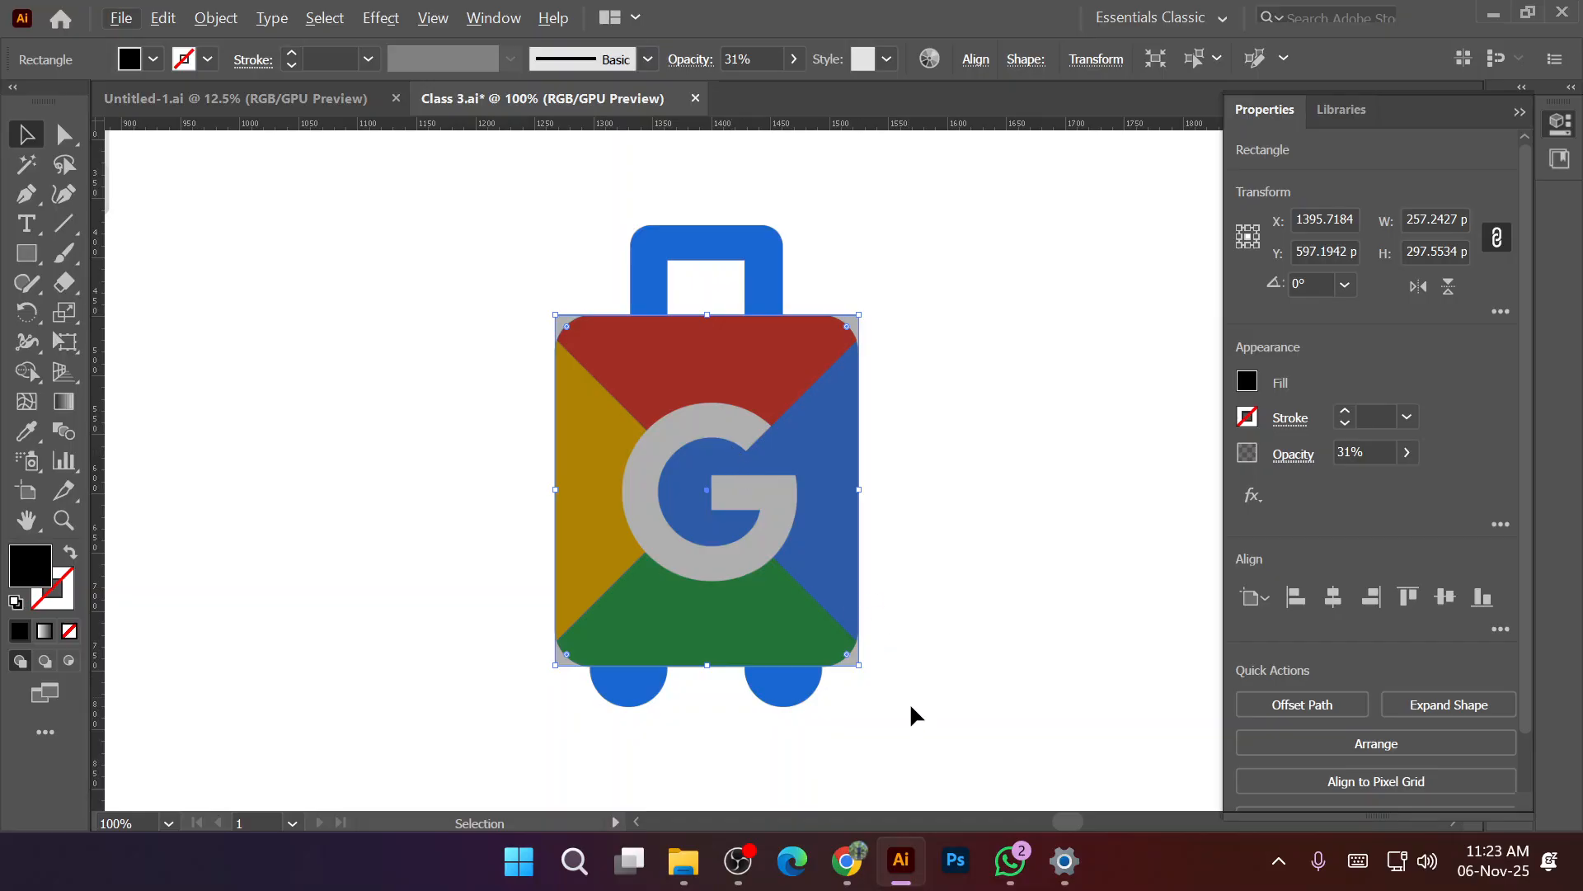
click(870, 733)
scroll(824, 684, down, 2)
scroll(792, 622, up, 3)
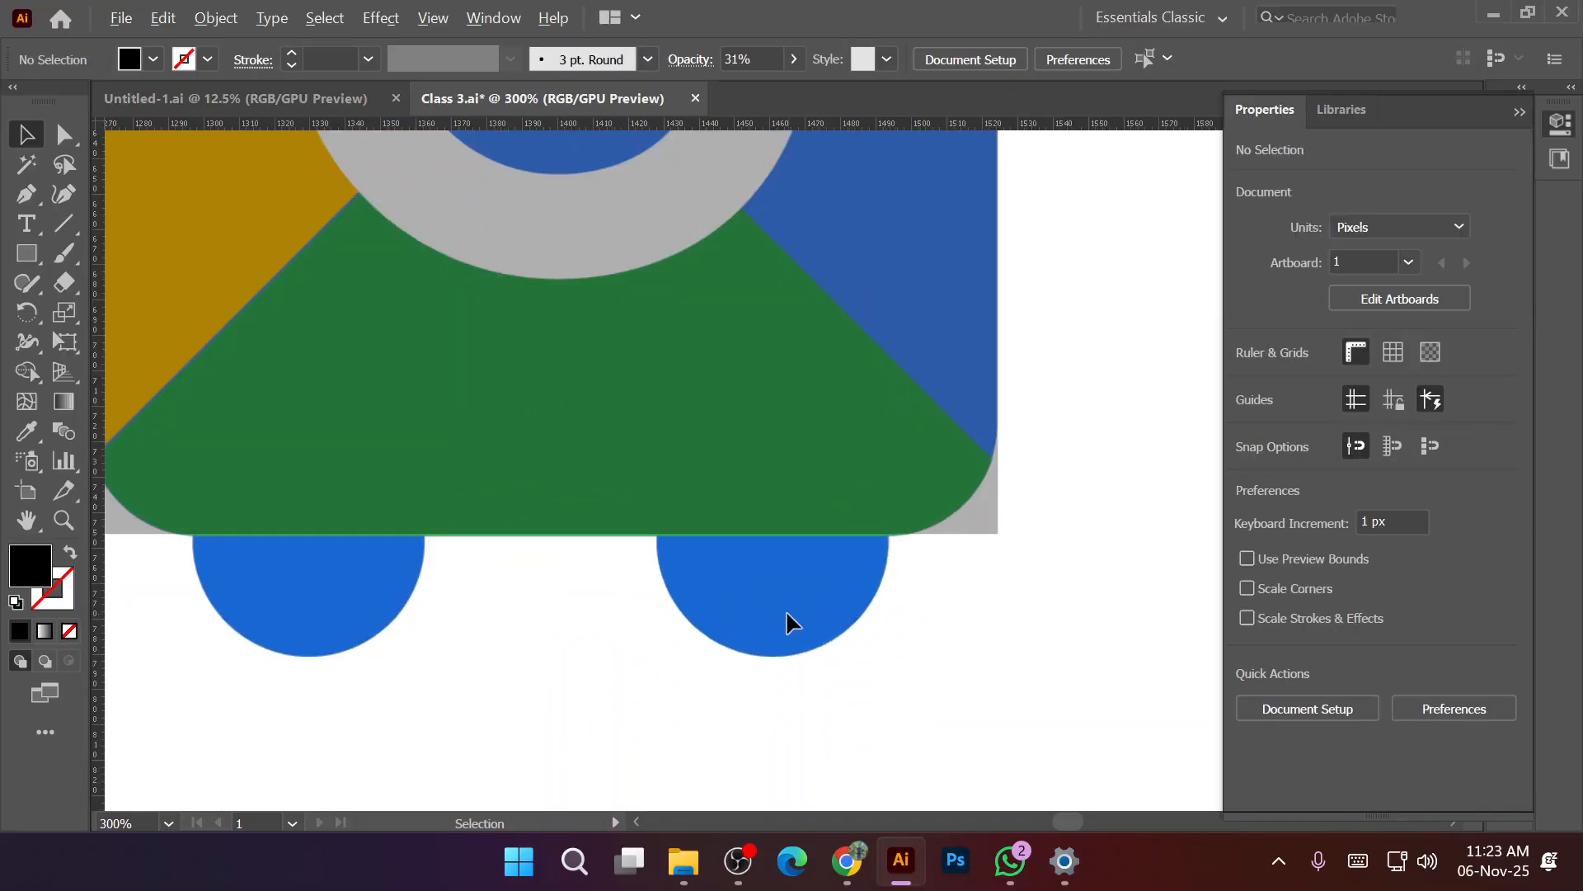
click(29, 289)
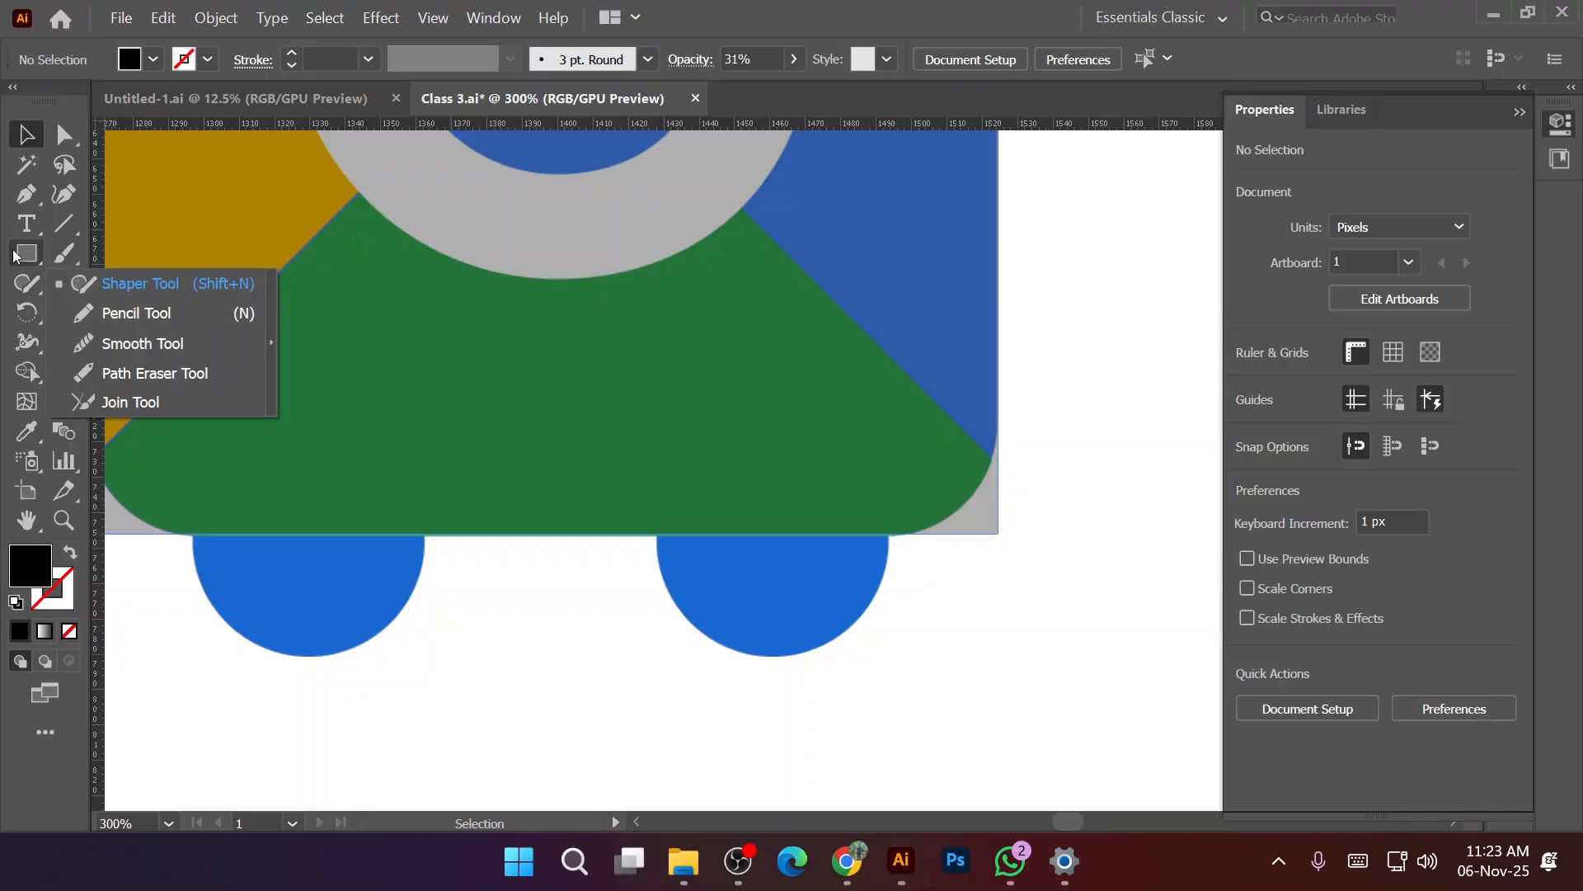
click(26, 253)
click(136, 313)
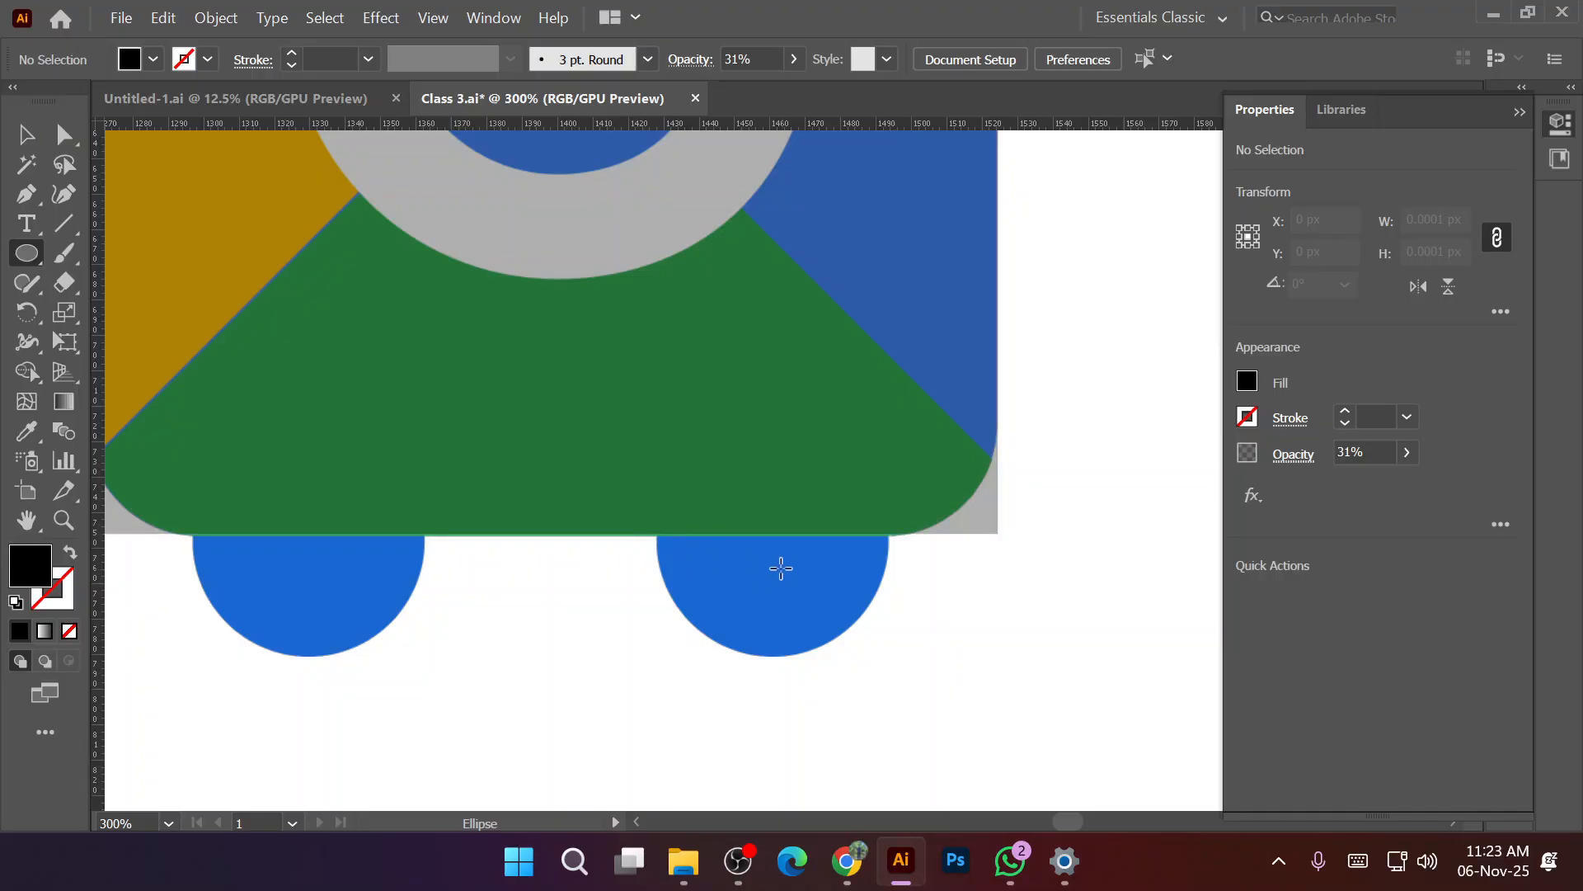
drag(772, 564, 890, 610)
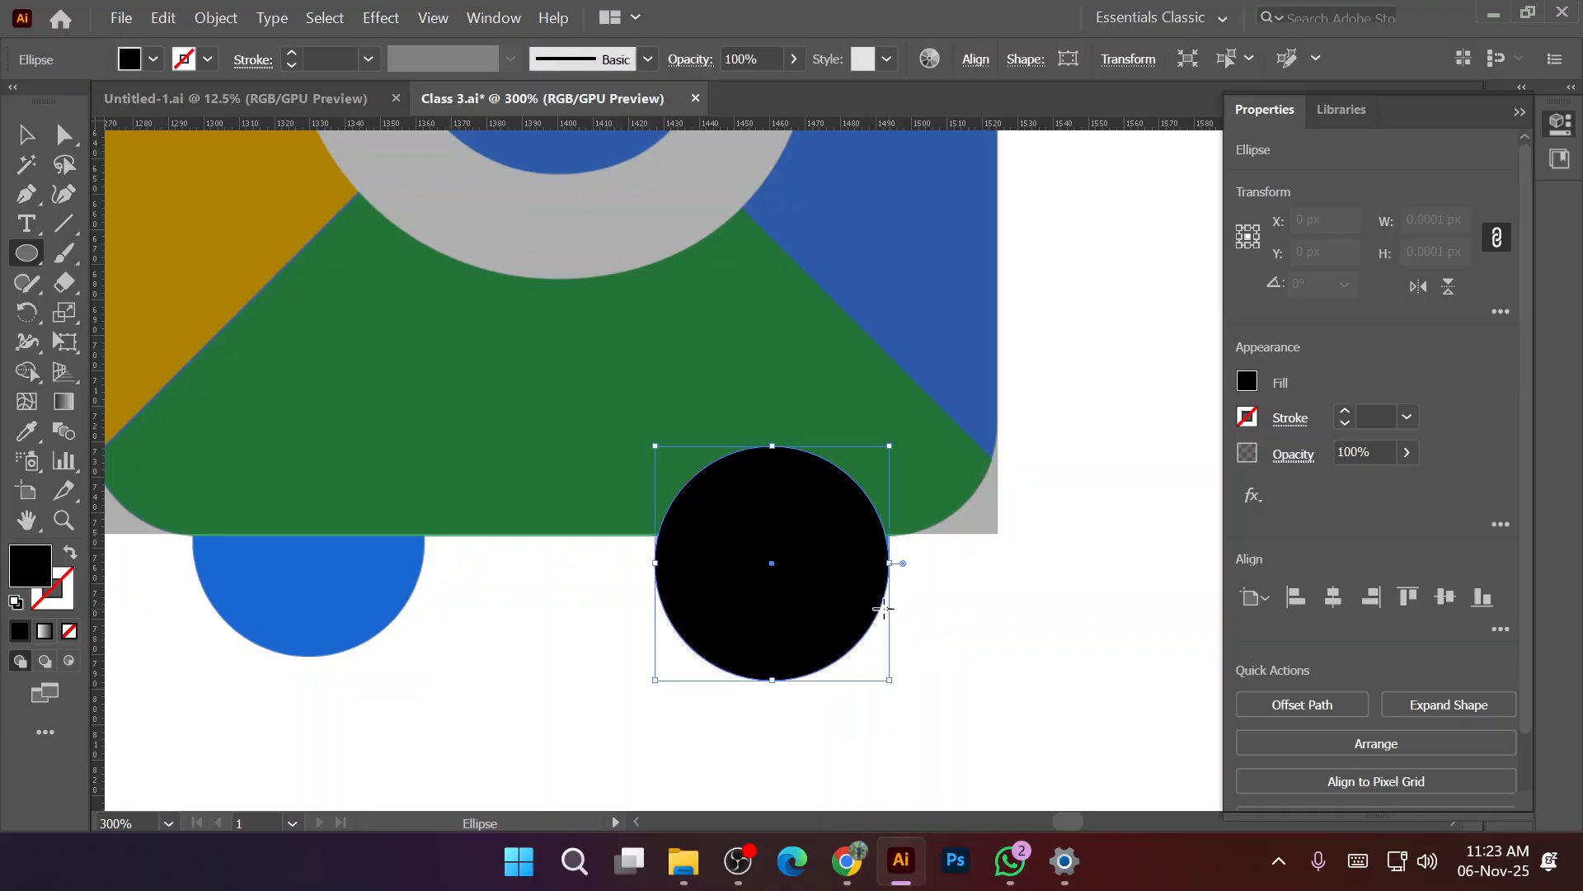
drag(773, 564, 774, 548)
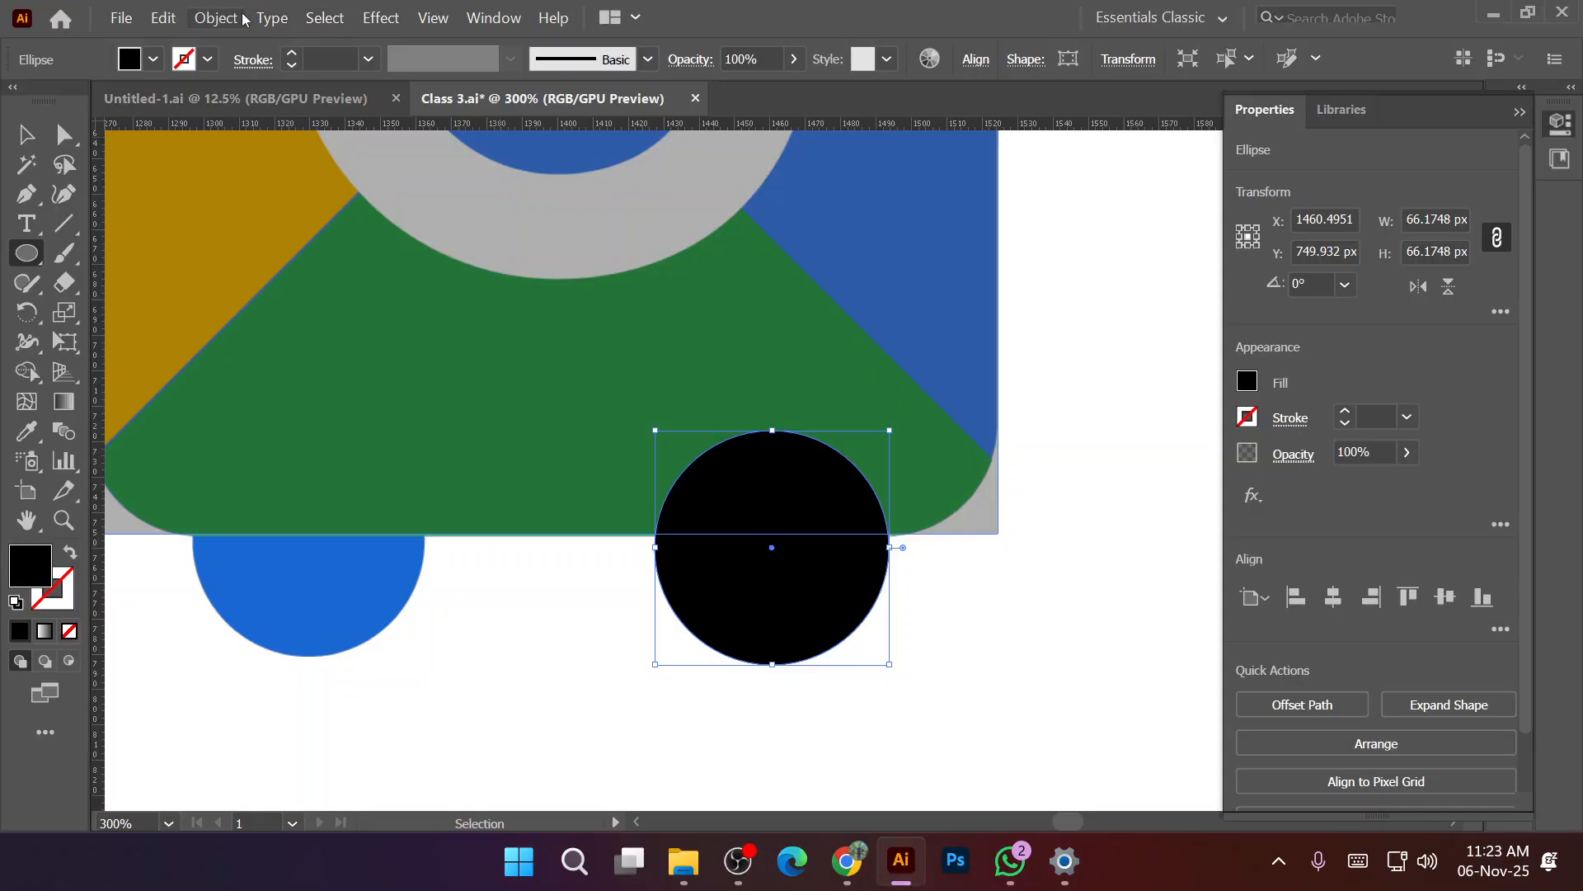
Set the circle's opacity to 24%, align it with the right wheel and shrink it to about 65 px in diameter.
click(793, 59)
drag(793, 88, 720, 89)
drag(774, 555, 776, 540)
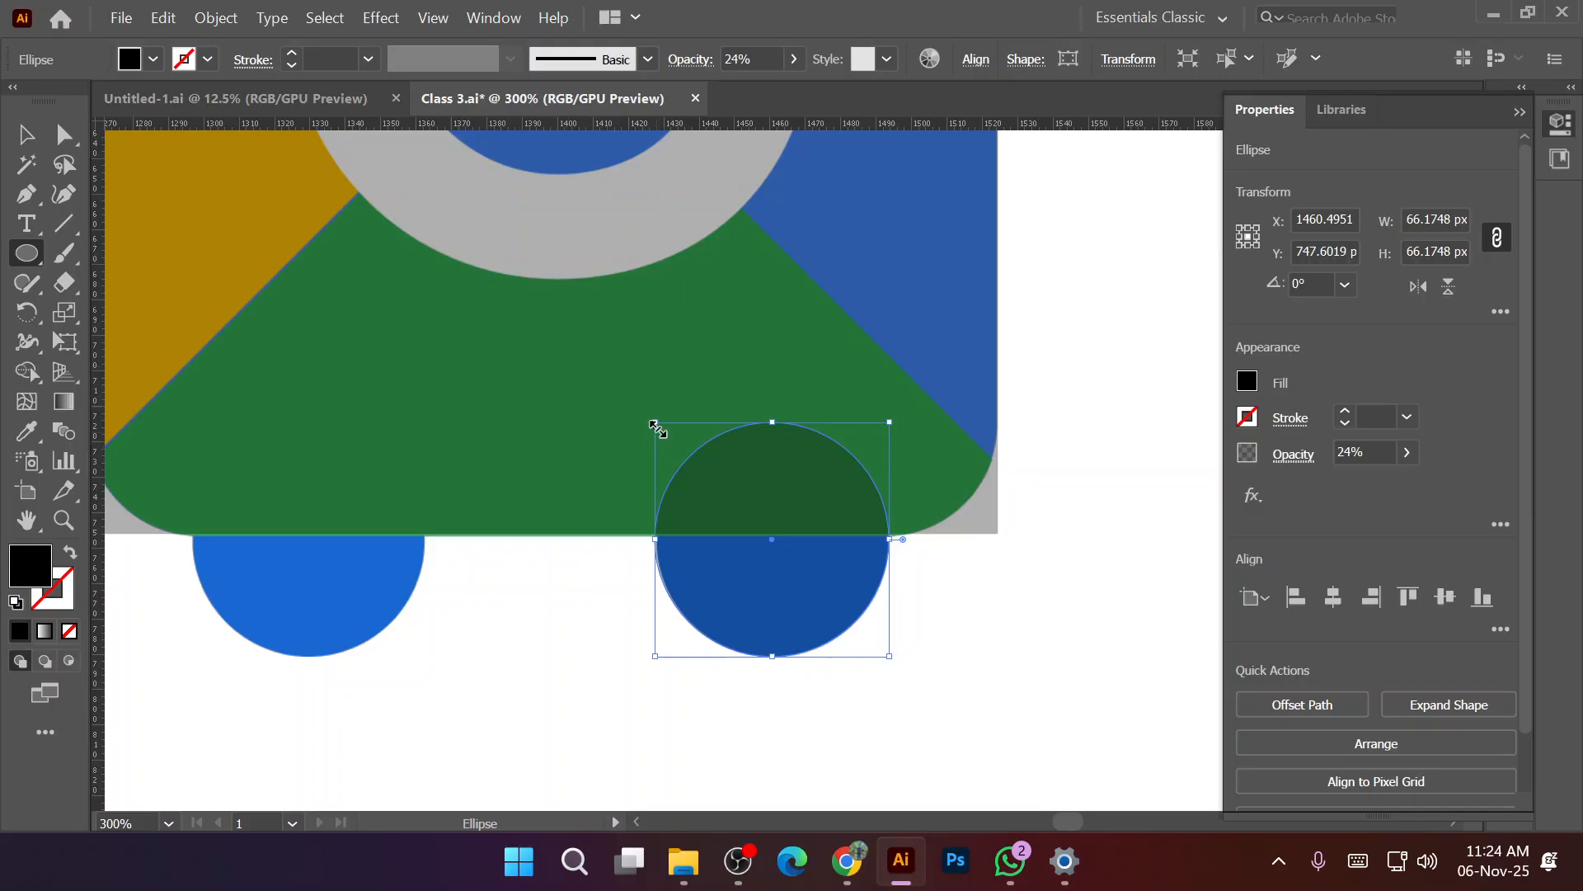
drag(657, 427, 662, 430)
click(25, 135)
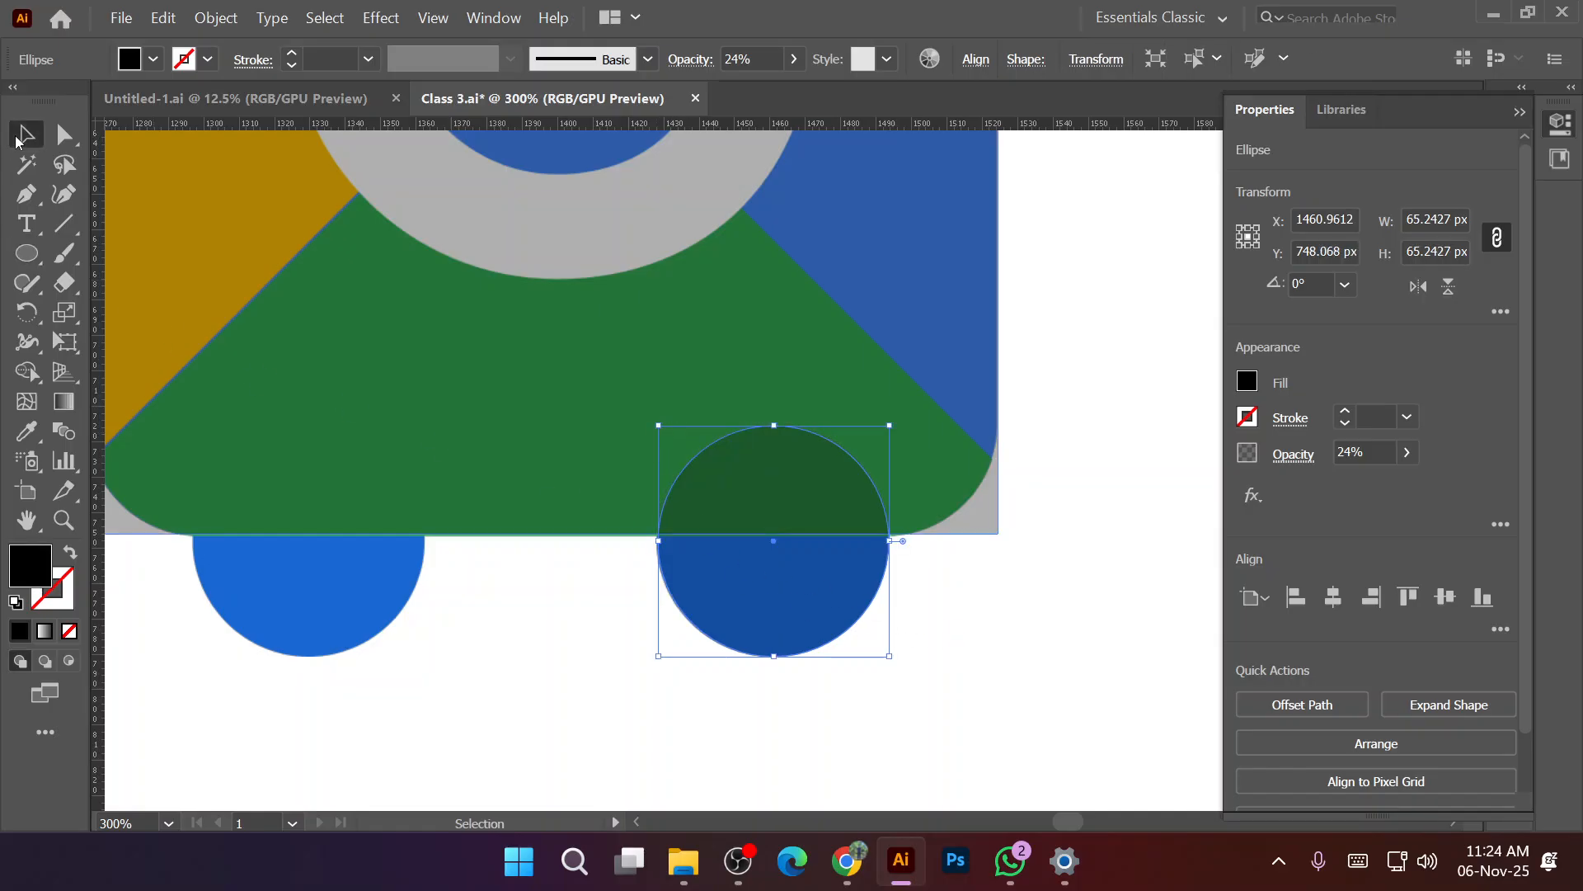
click(984, 612)
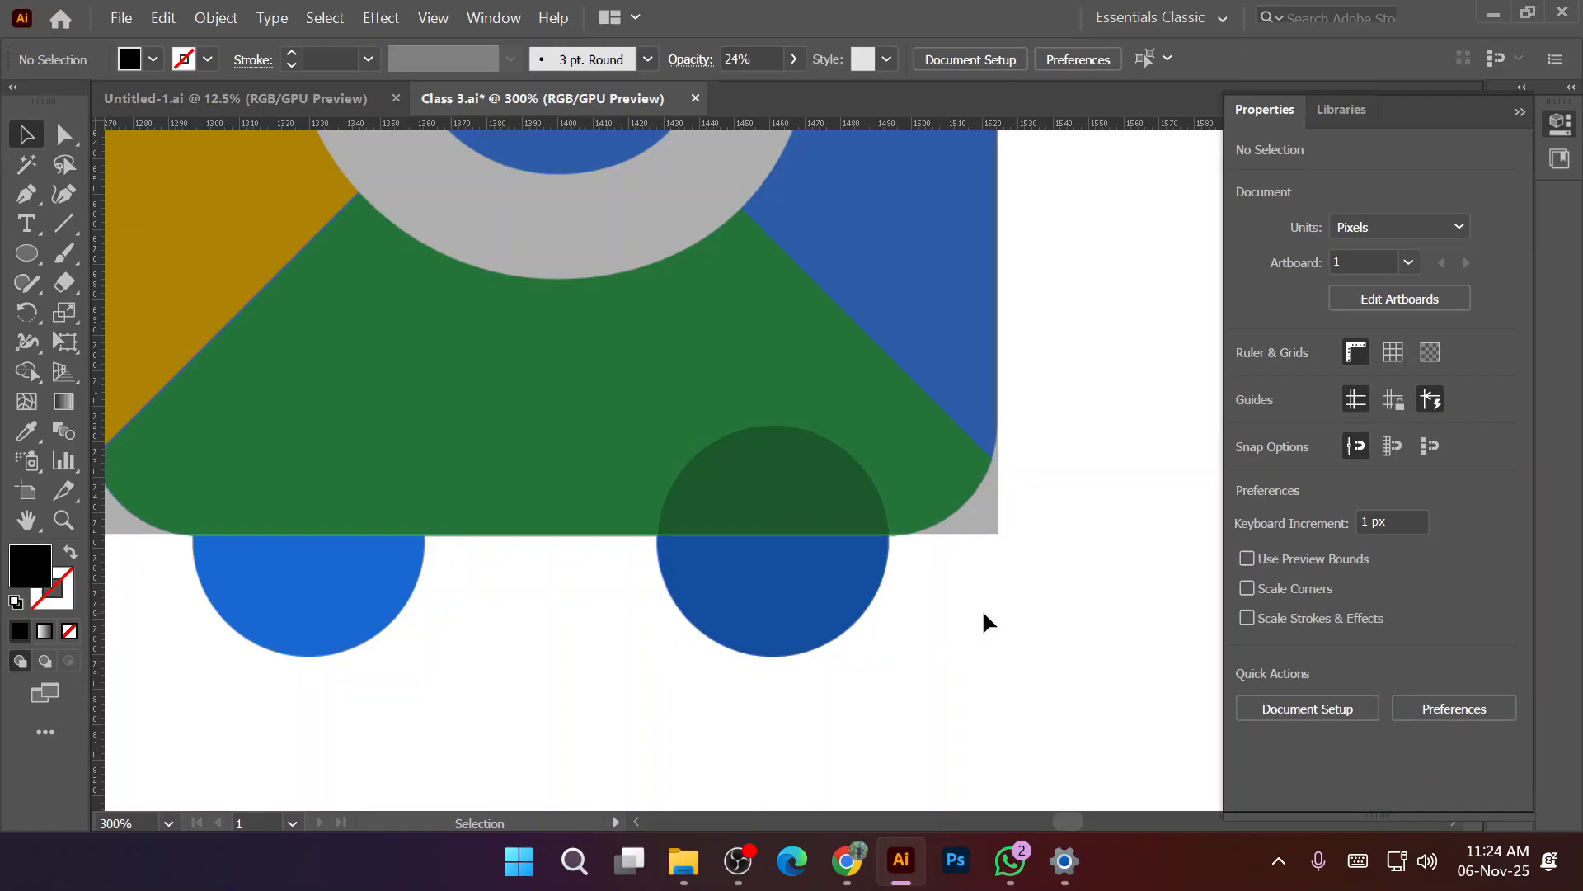
Duplicate the wheel circle horizontally onto the suitcase's left wheel.
click(805, 587)
drag(806, 587, 345, 589)
click(488, 625)
click(342, 620)
Select both wheel circles and send them behind the suitcase image.
shift+click(725, 624)
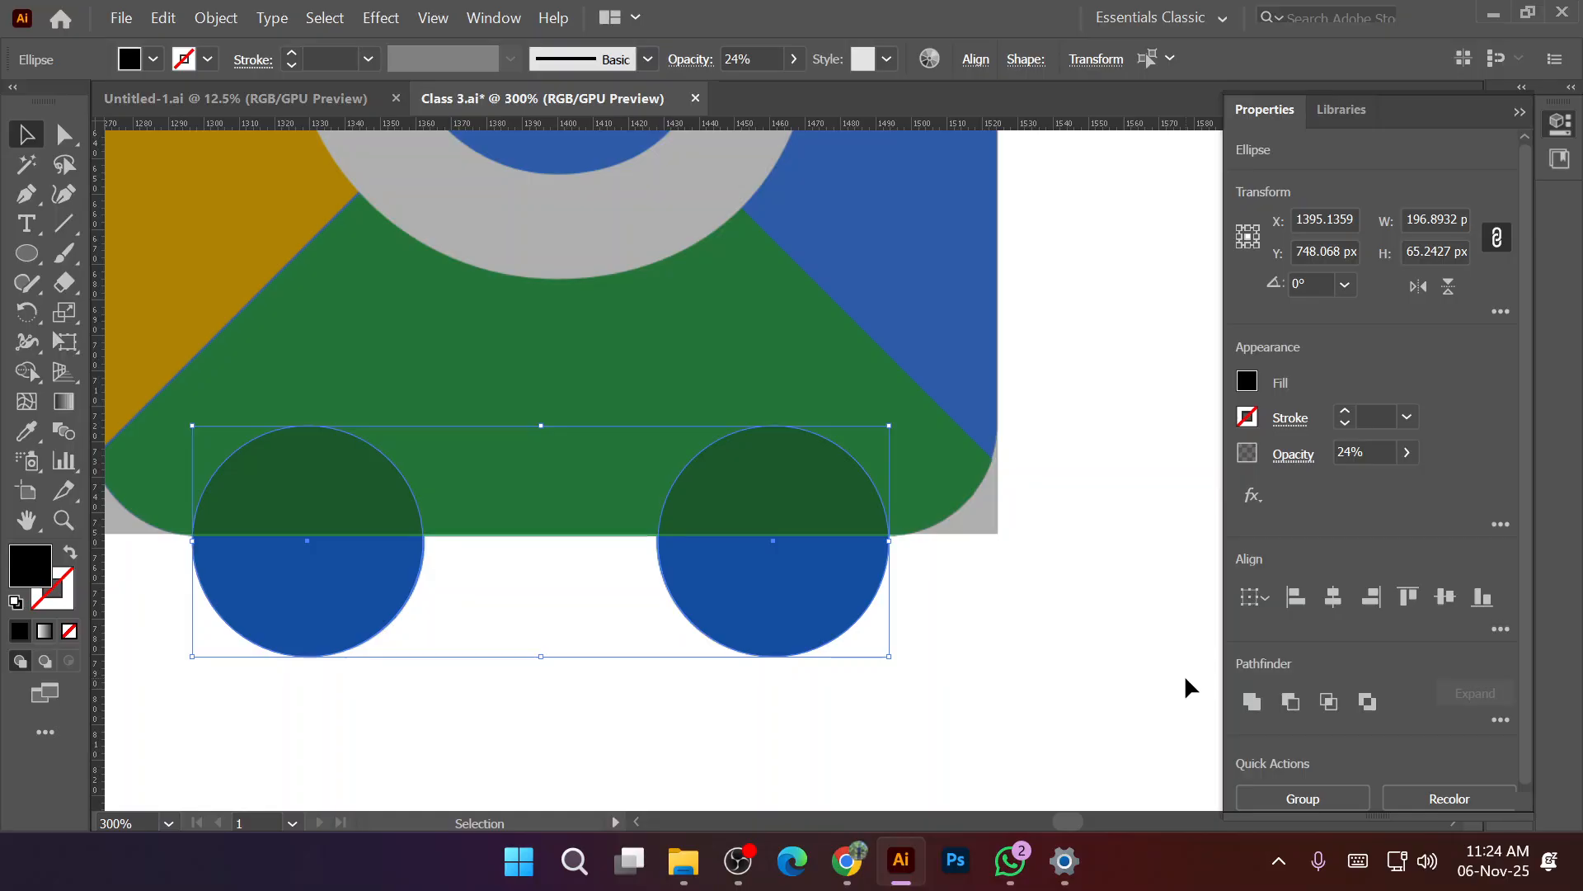
key(a)
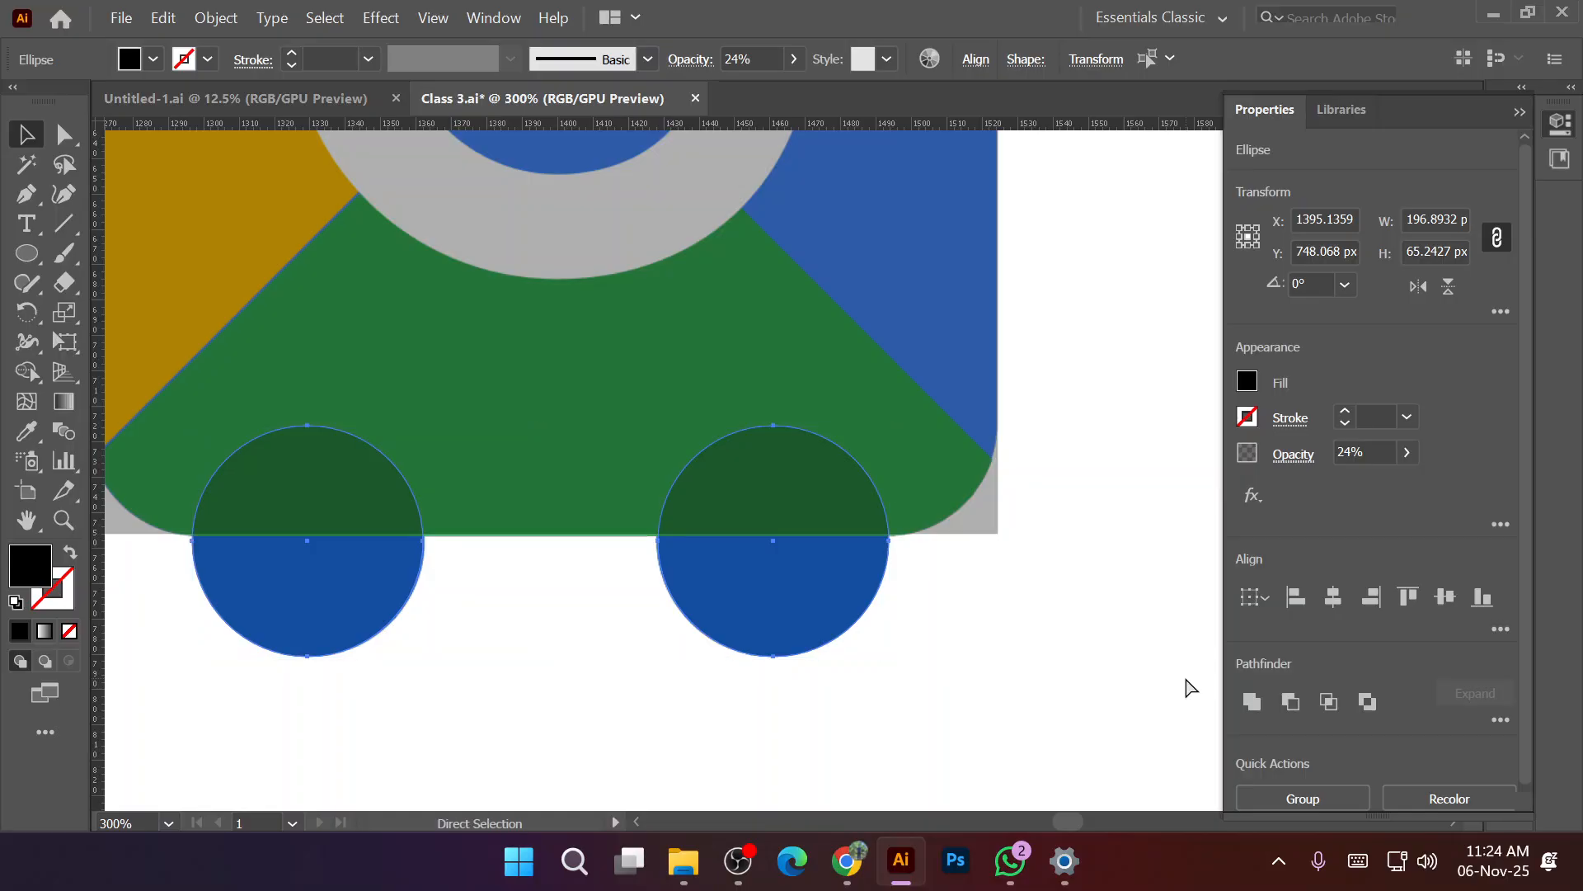
key(v)
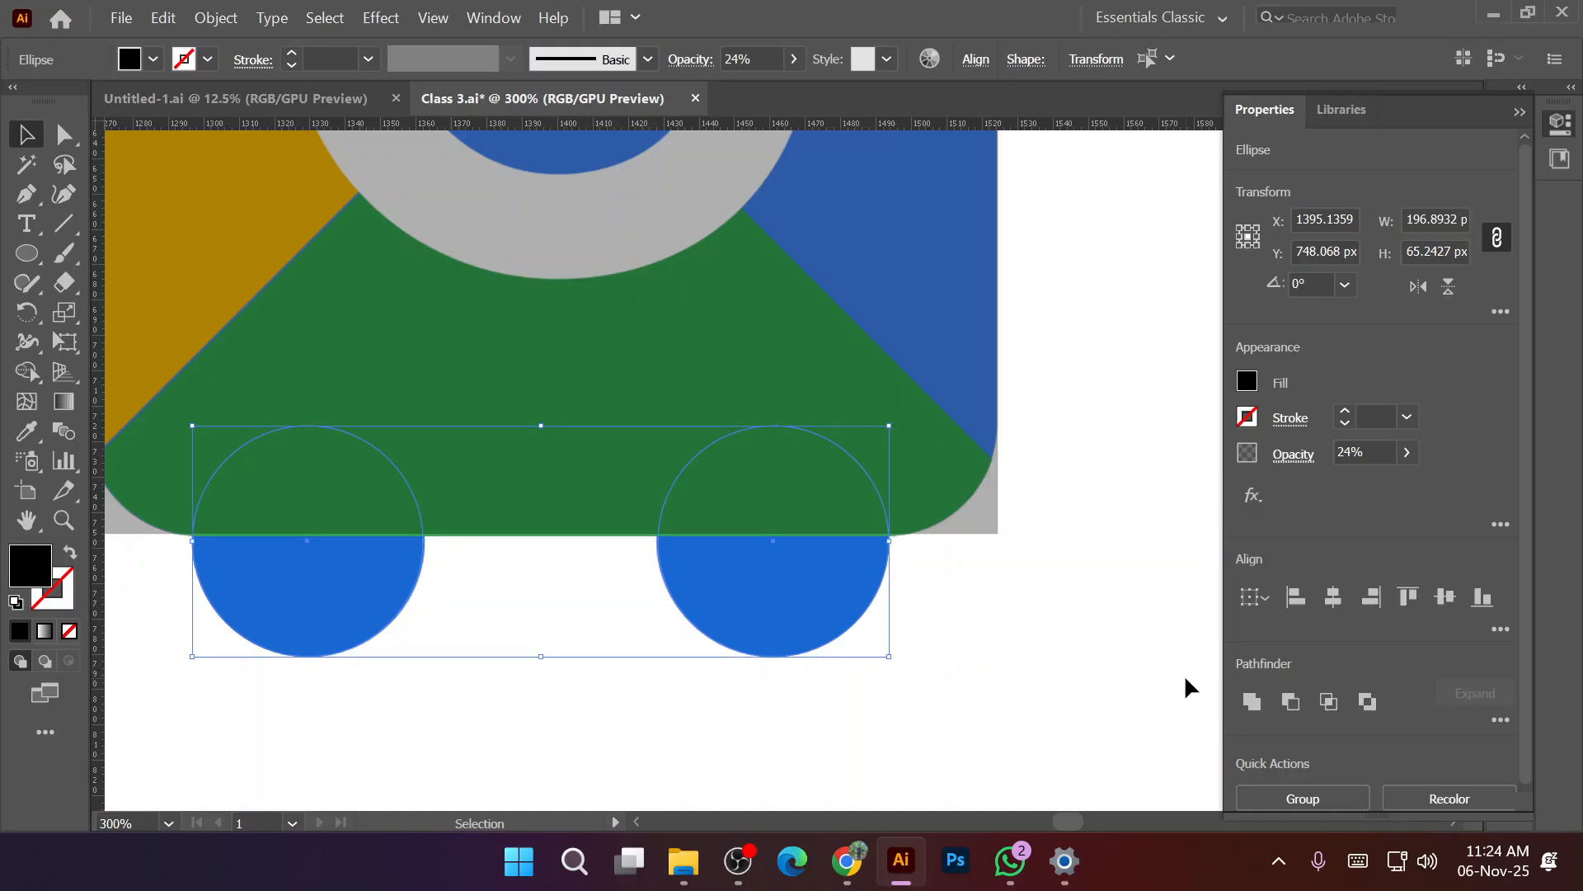
Draw a rectangle about 129 by 116 px over the suitcase's handle with the Rectangle tool.
click(1029, 649)
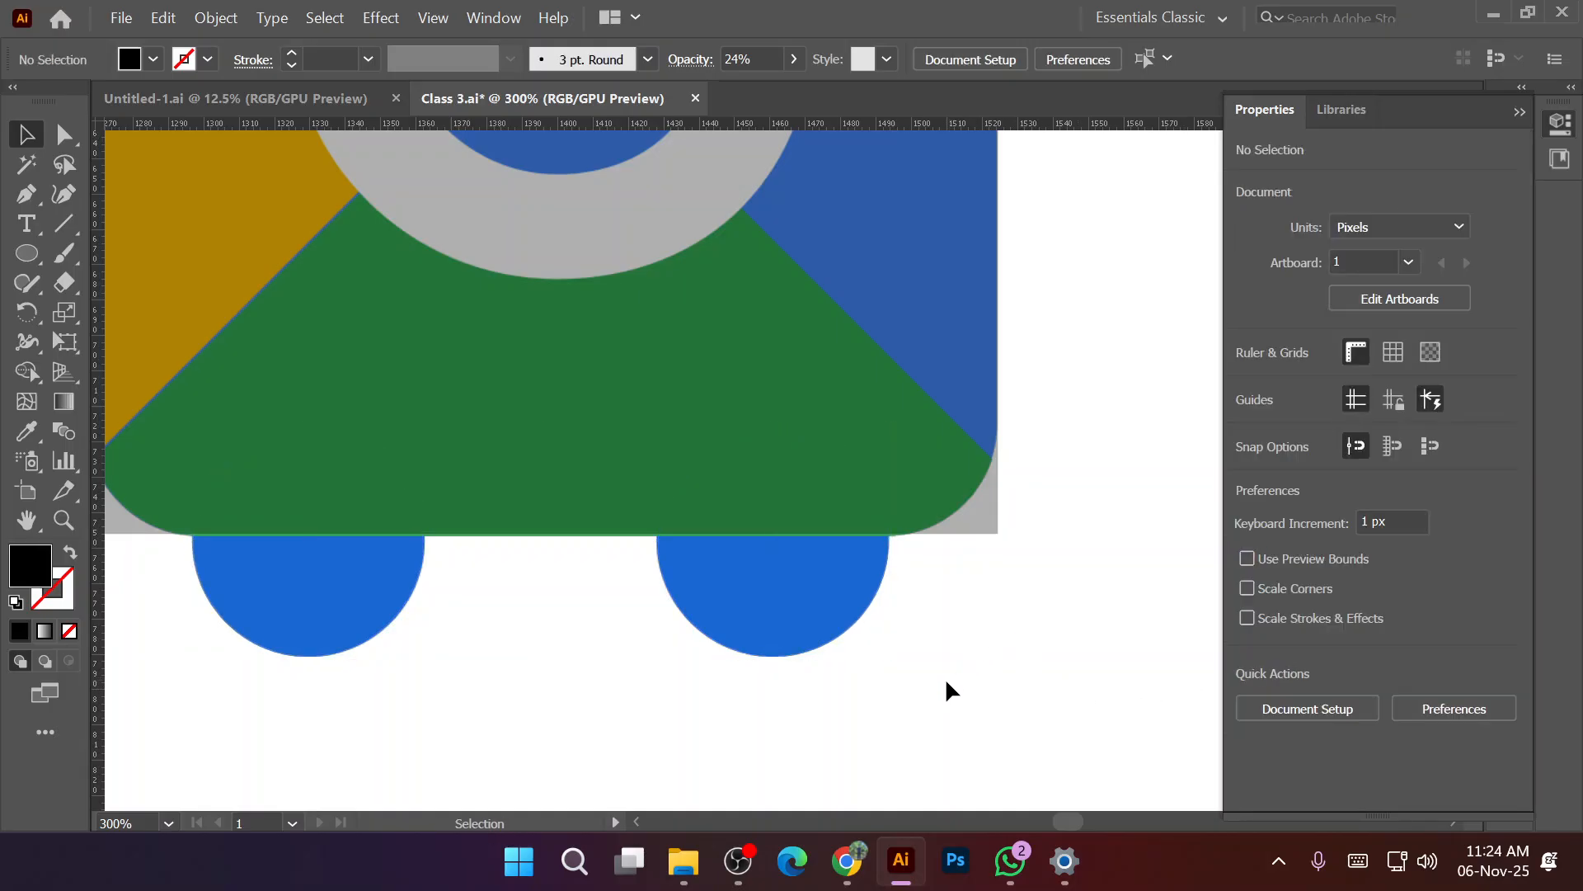
alt+scroll(872, 715, down, 2)
scroll(860, 691, up, 3)
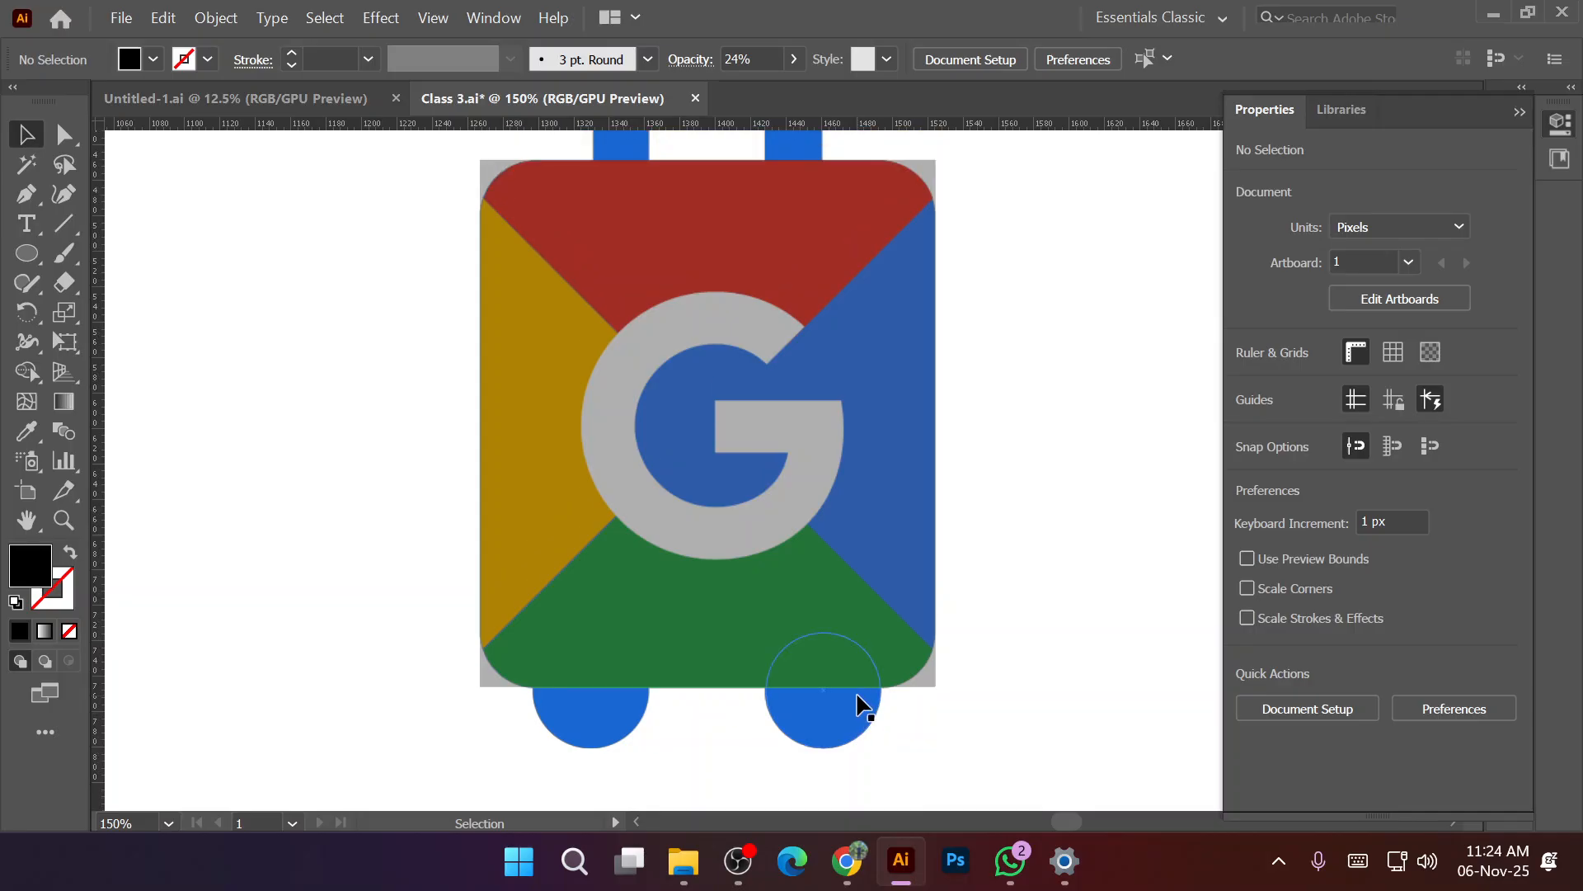
scroll(857, 708, up, 1)
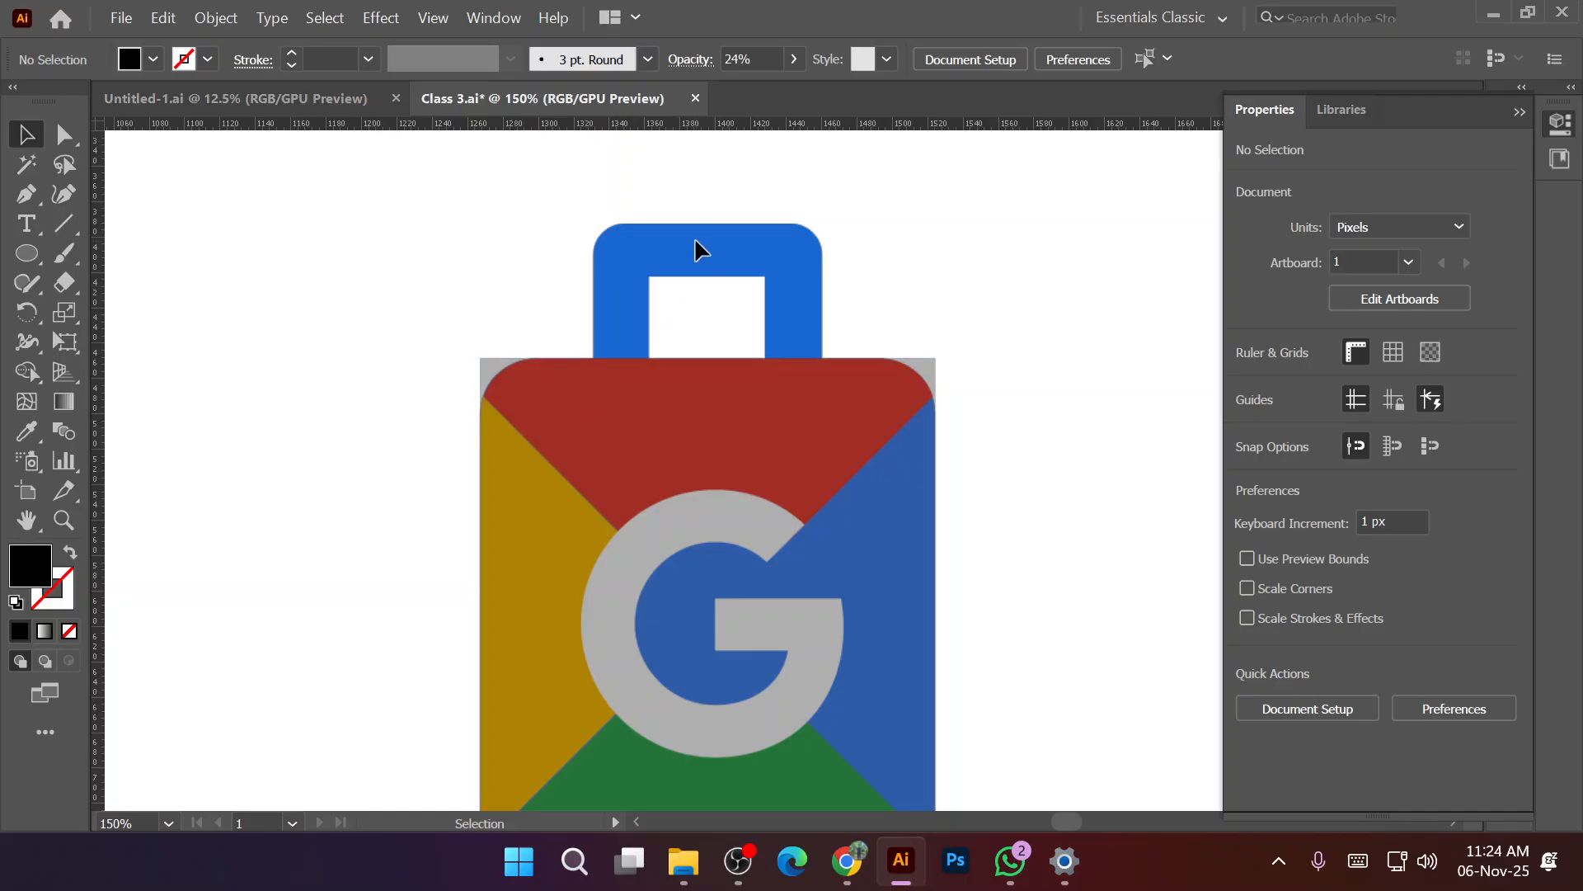
drag(37, 247, 129, 254)
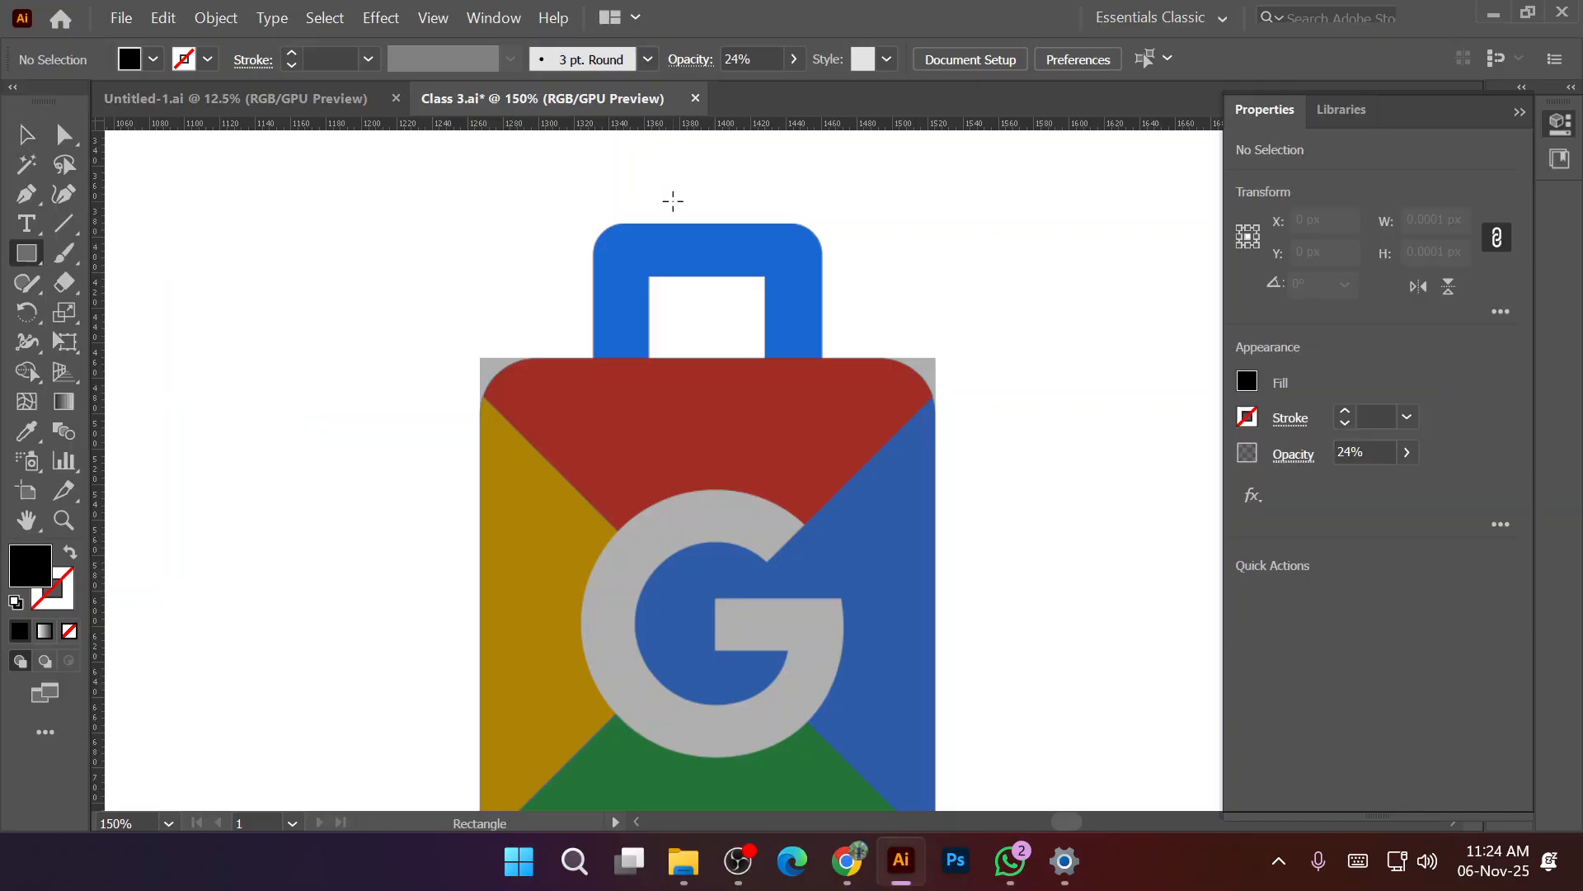
mouse_move(592, 220)
mouse_down()
mouse_move(742, 346)
mouse_move(805, 377)
mouse_move(823, 377)
mouse_move(823, 357)
mouse_move(821, 425)
mouse_up()
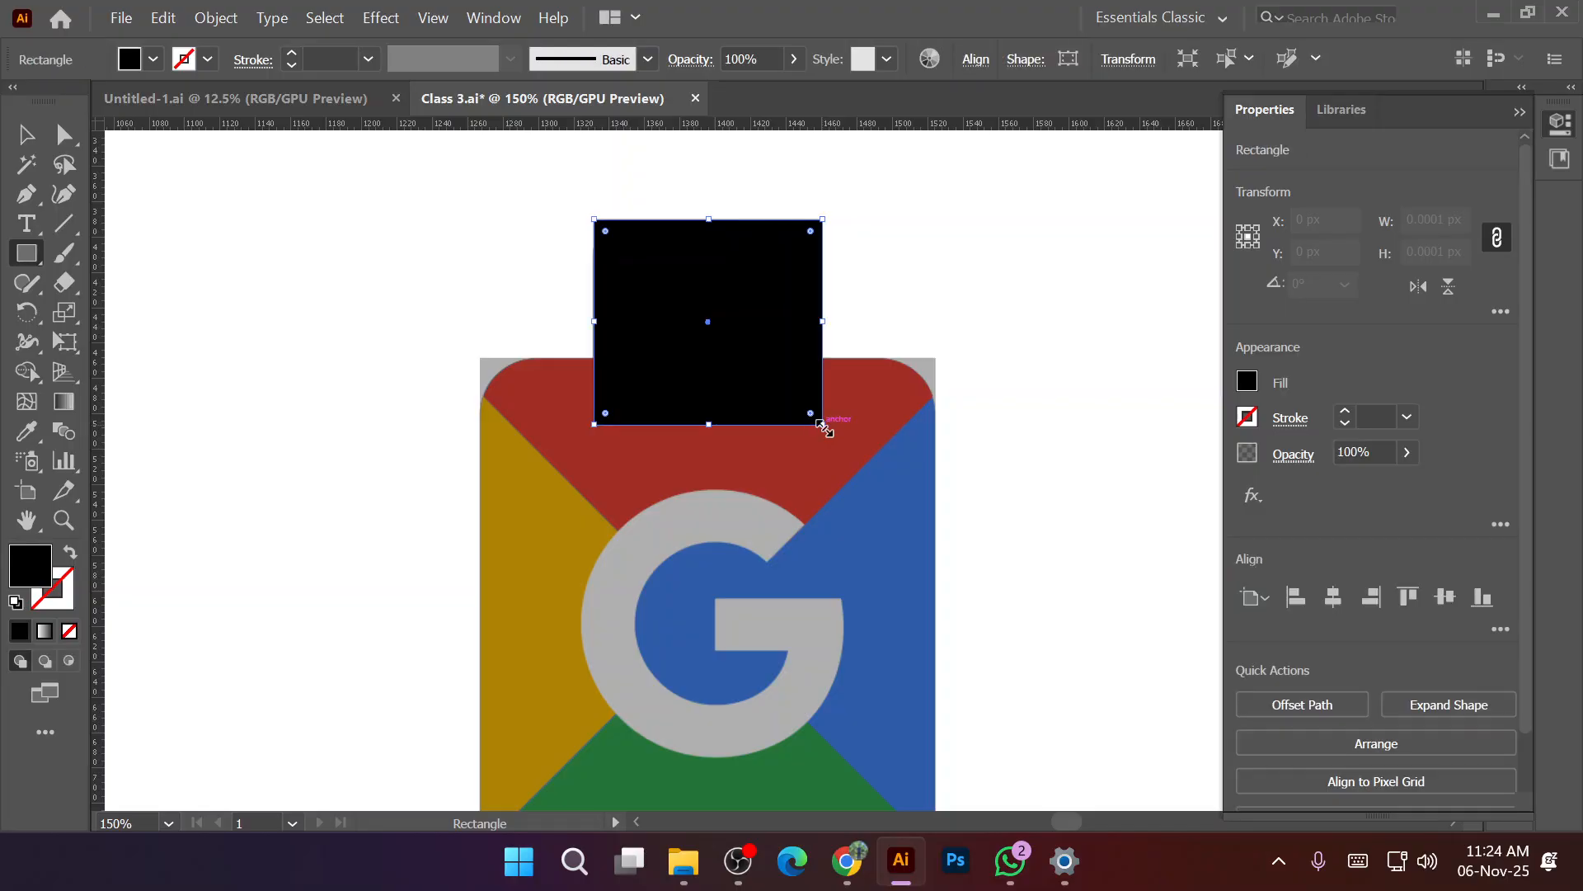
drag(597, 324, 597, 324)
Set the handle rectangle's opacity to 17% and align its top edge with the handle, making it about 114 px high.
click(794, 59)
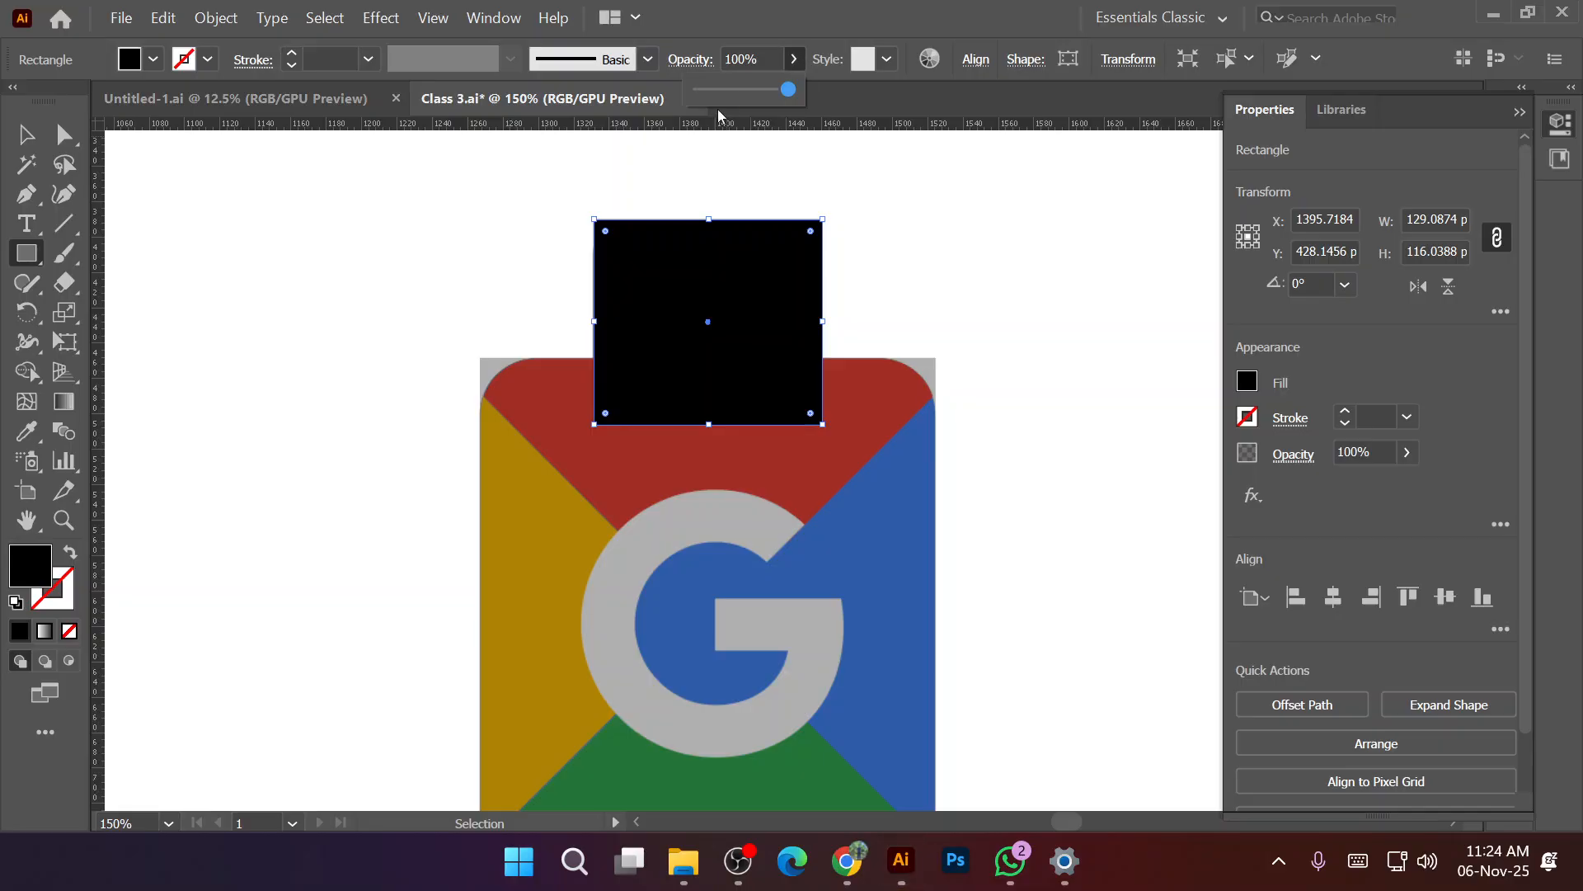
click(713, 90)
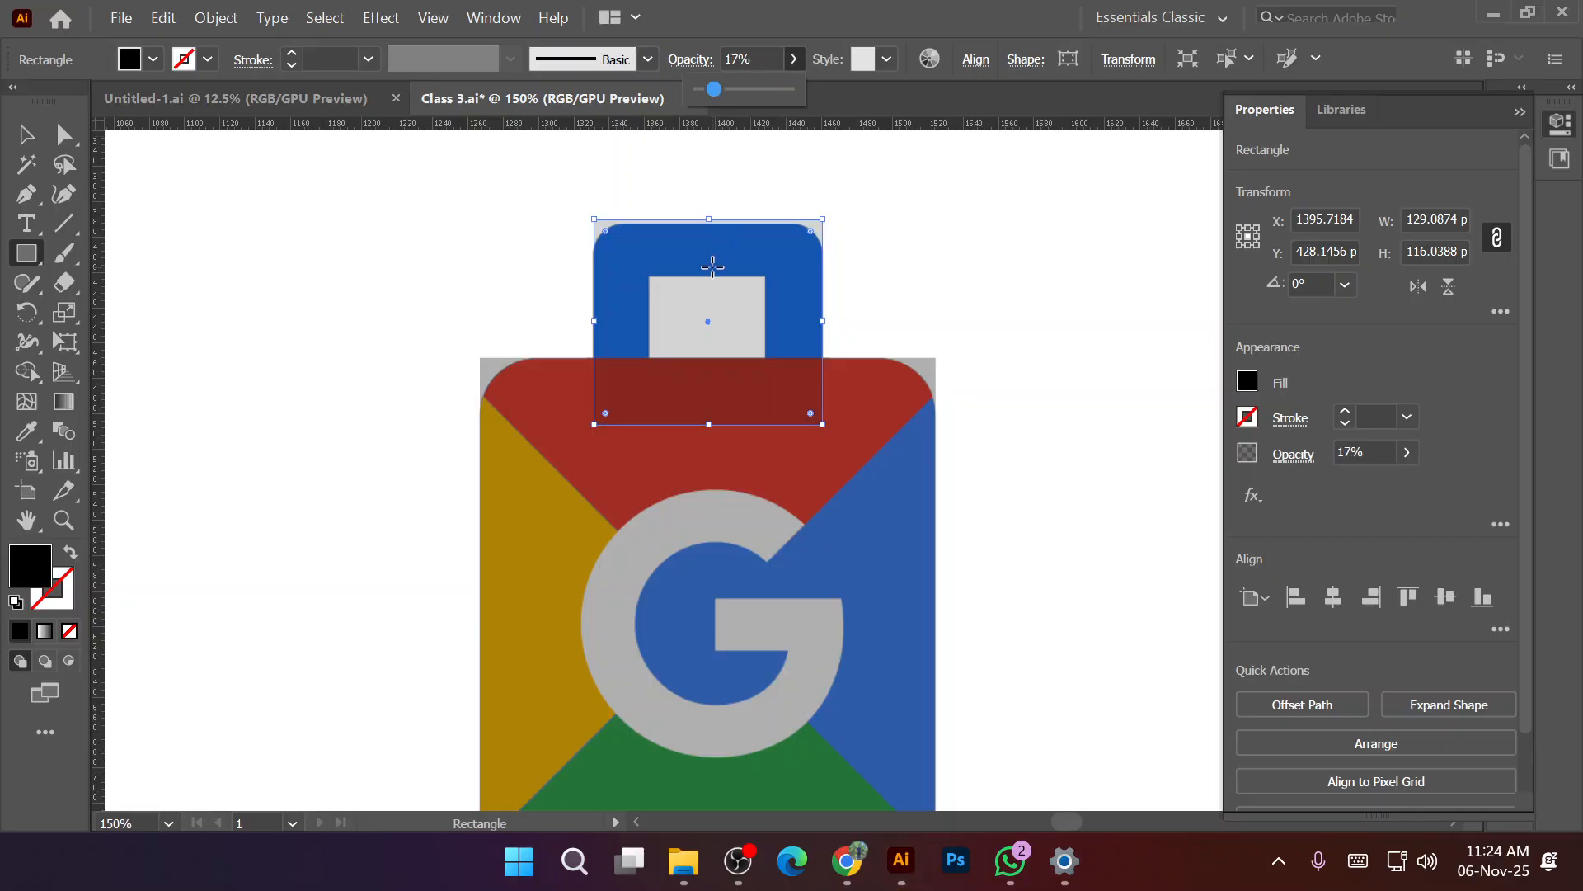
scroll(714, 265, up, 1)
scroll(713, 265, up, 3)
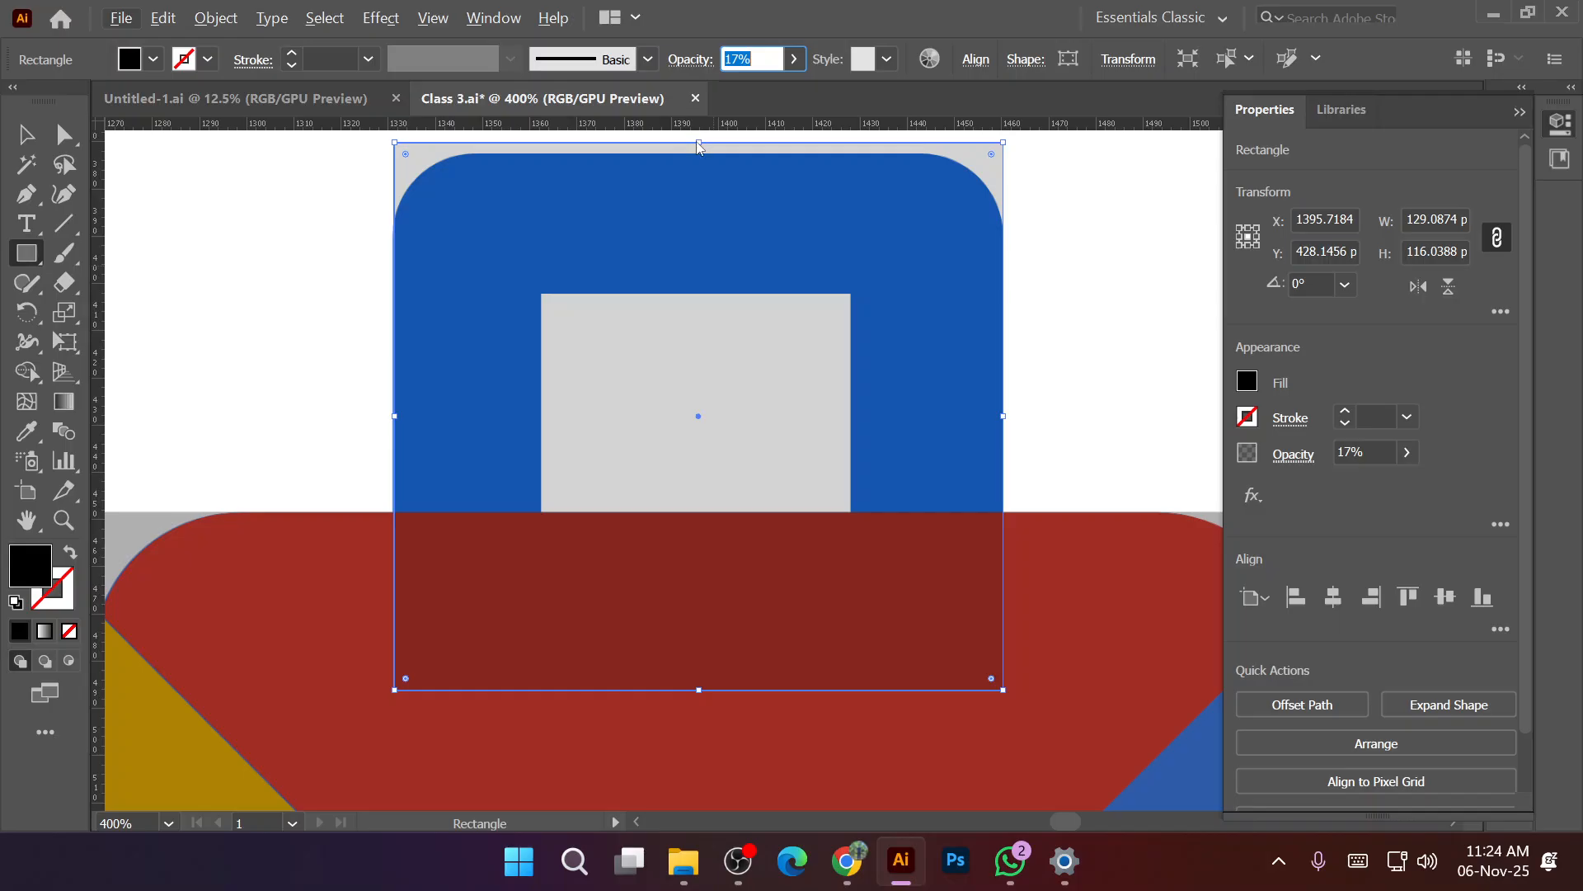
drag(697, 146, 701, 153)
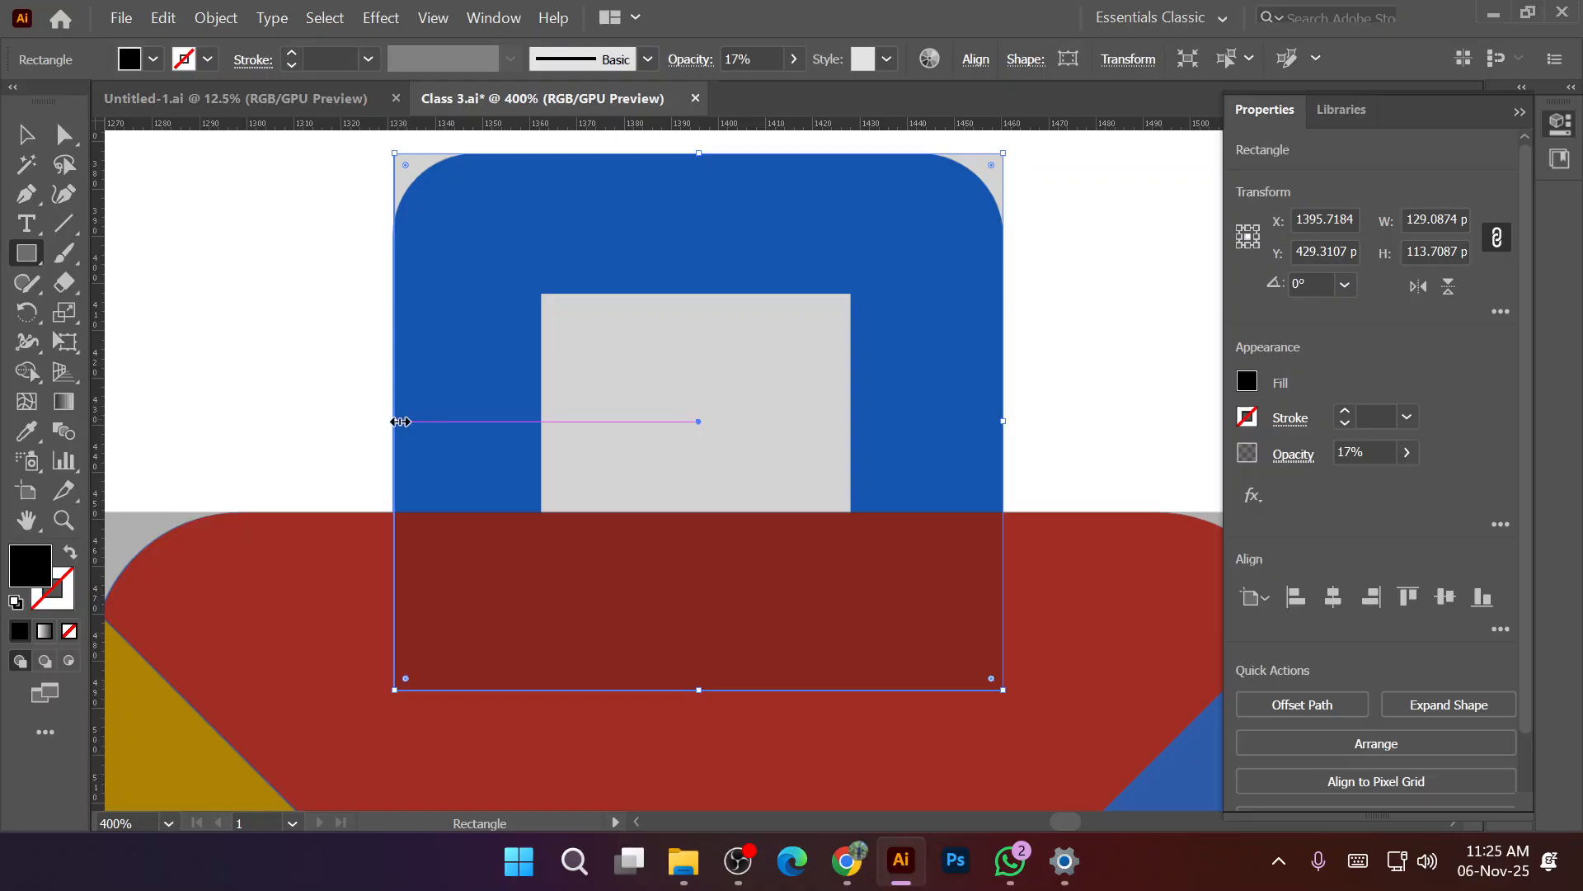
drag(400, 421, 395, 421)
Give the handle rectangle a stroke with a weight of 30 pt.
click(258, 63)
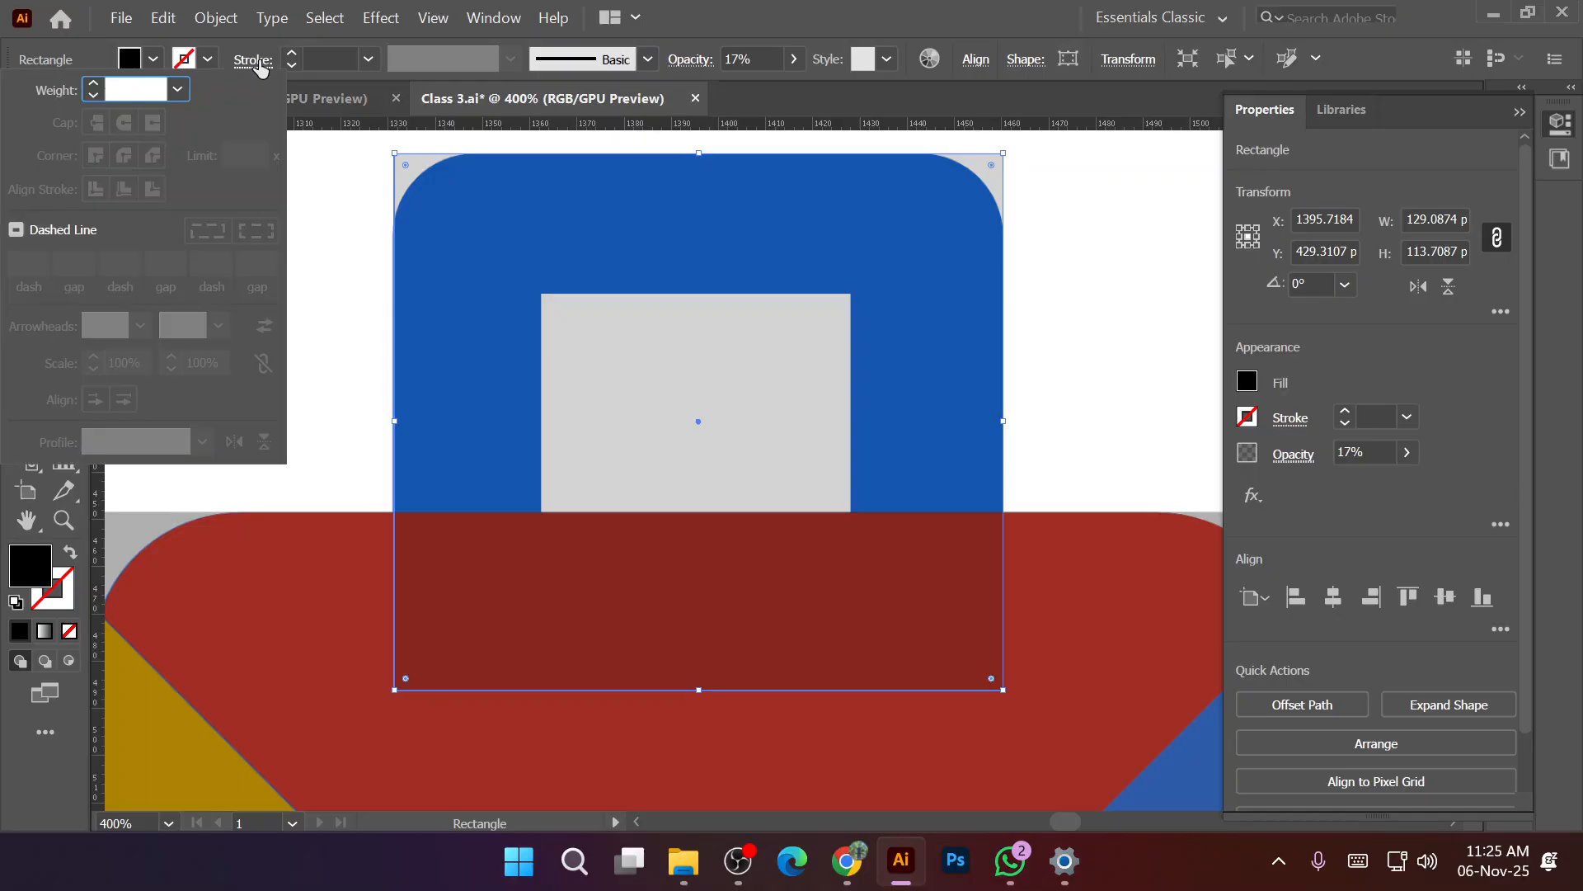
click(368, 60)
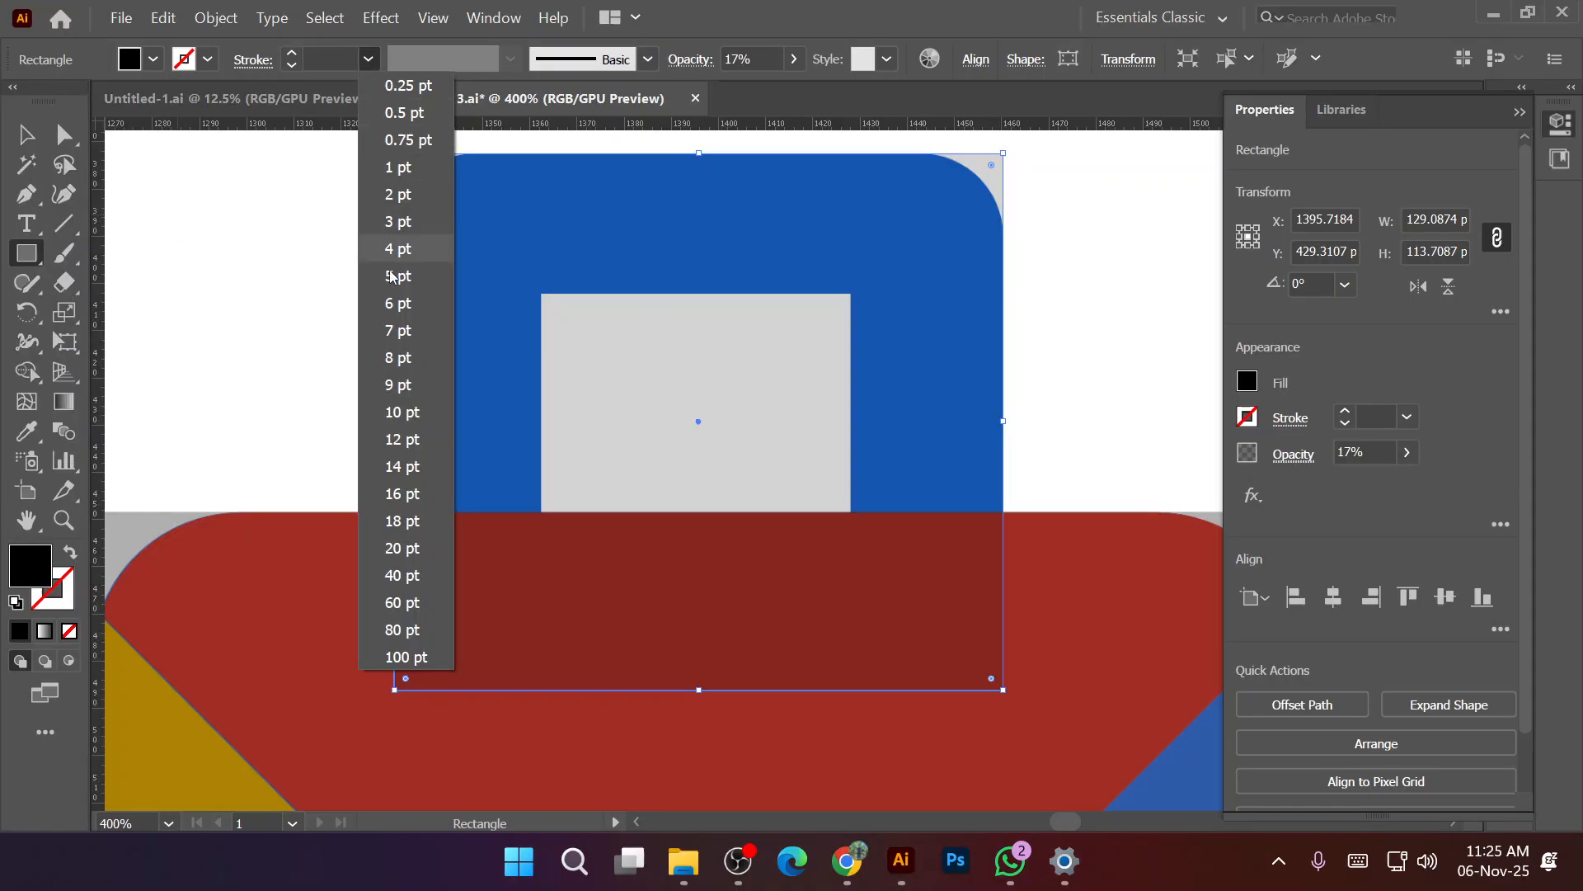
click(399, 603)
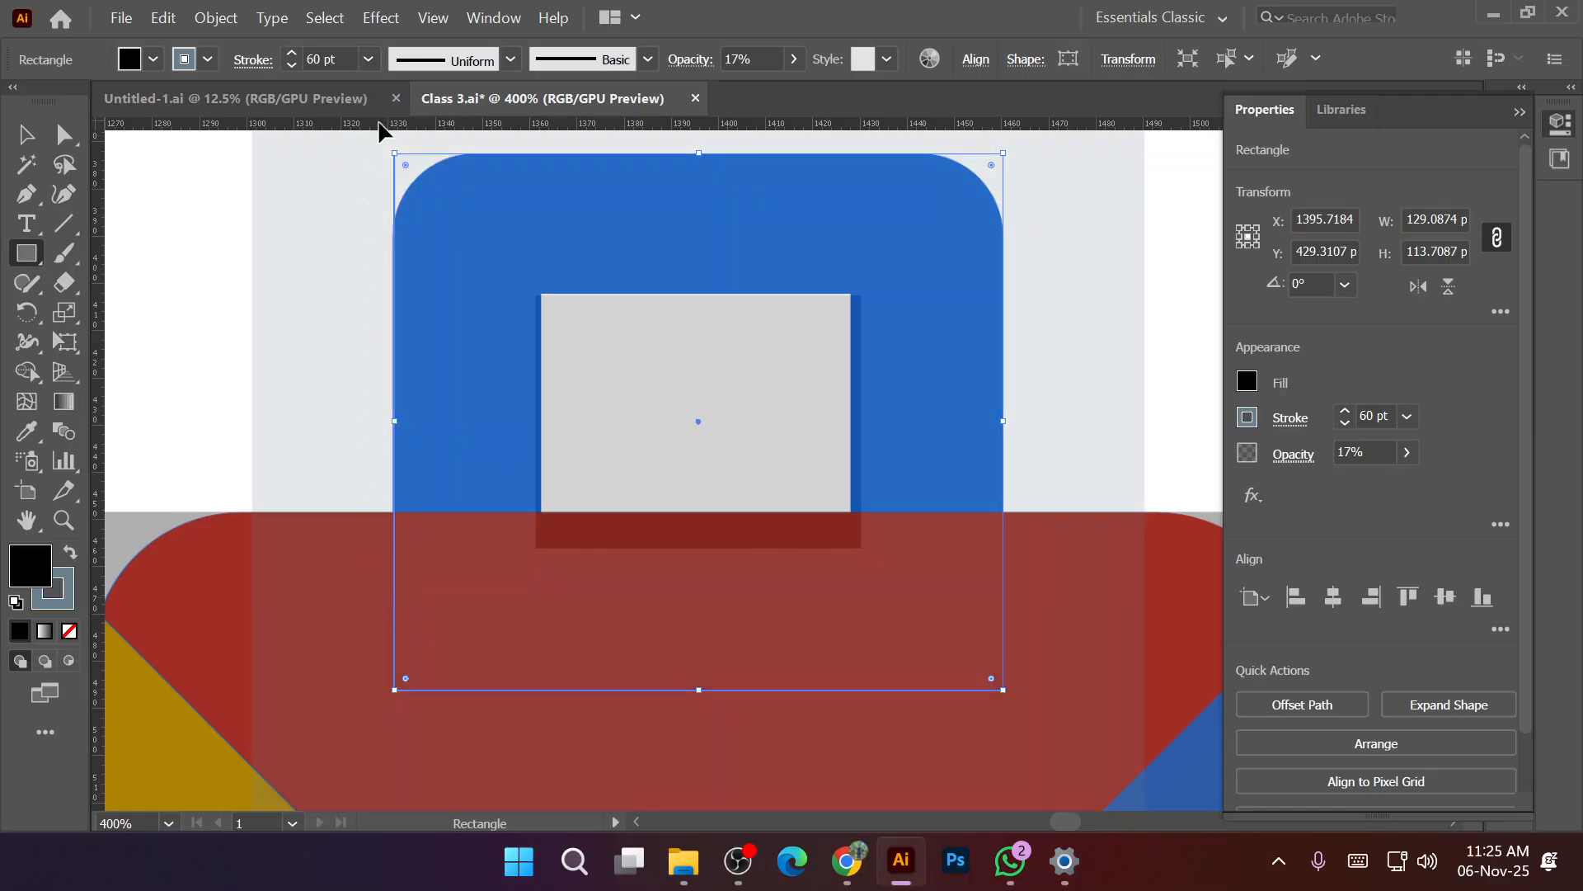
click(368, 59)
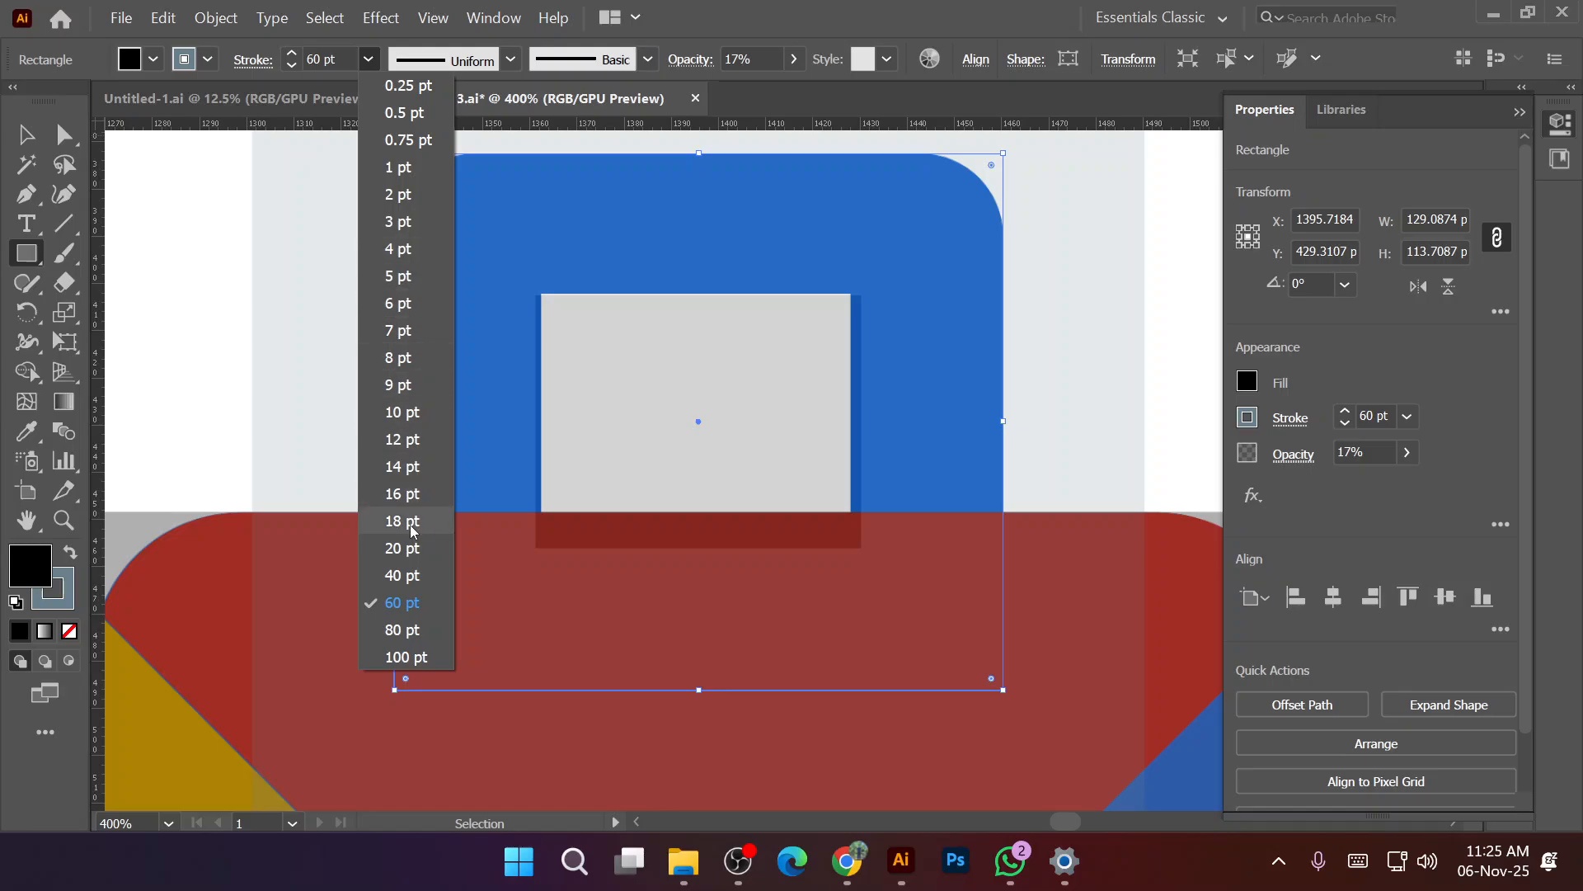
click(409, 570)
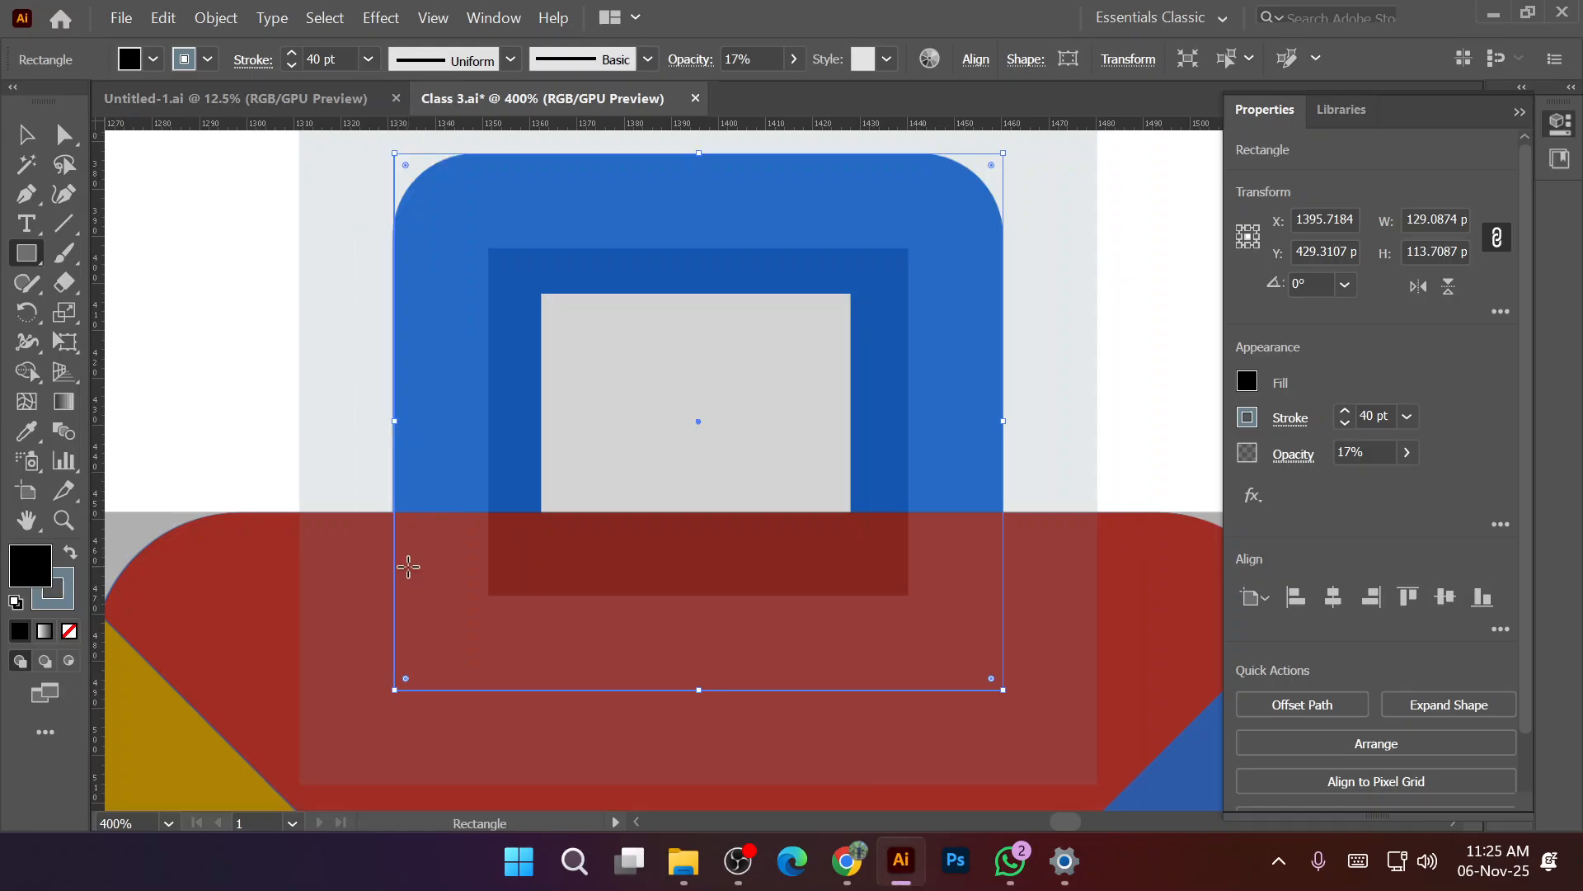
double_click(315, 57)
text(30)
key(Return)
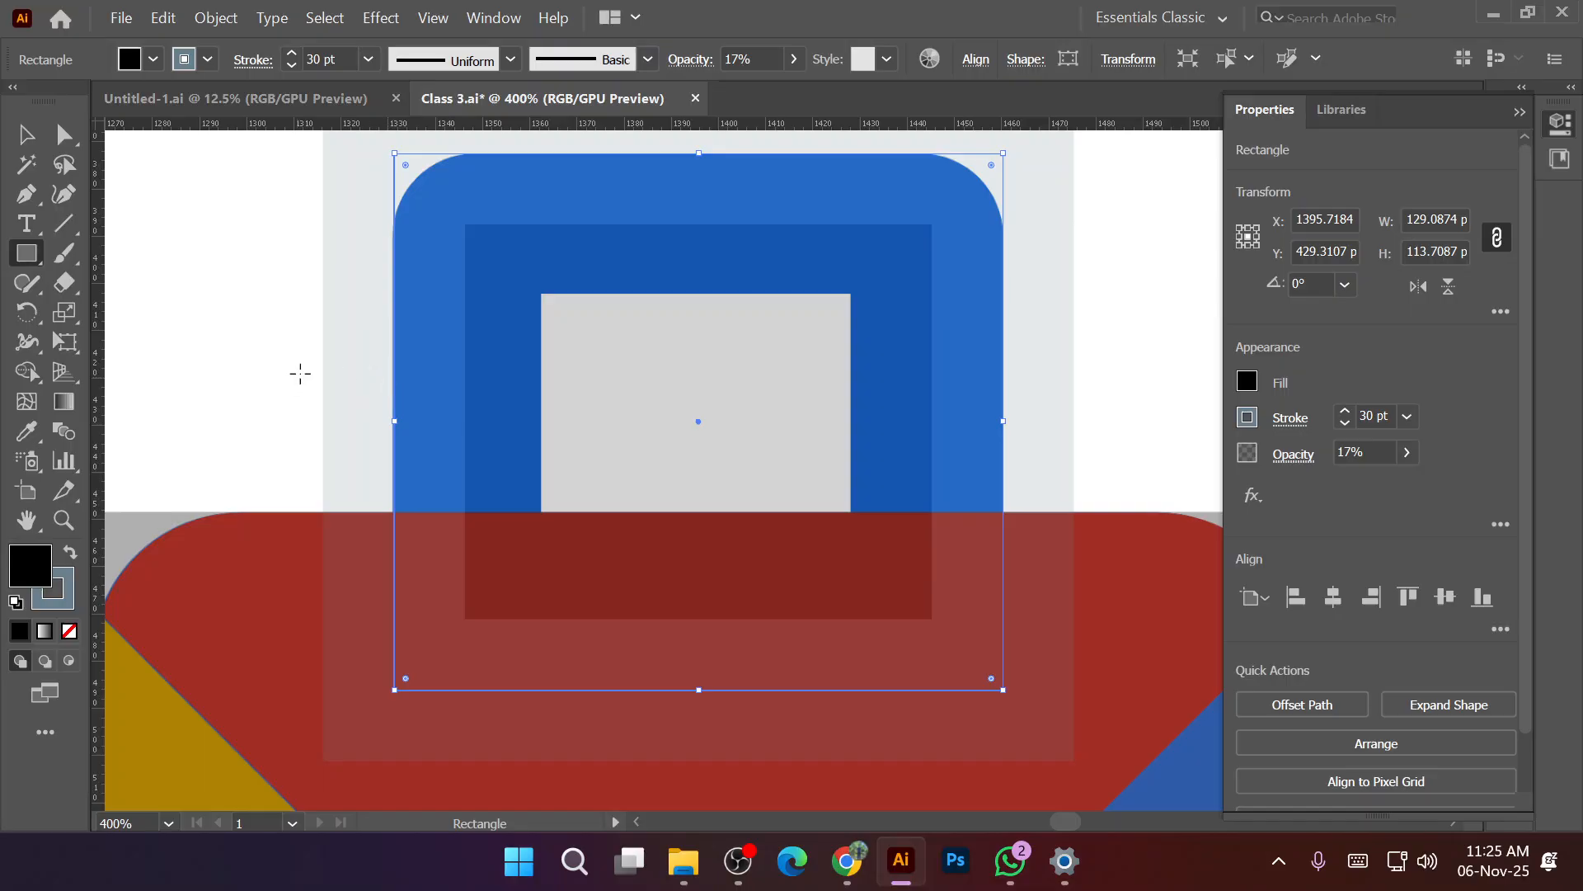
Align the handle rectangle's stroke to the inside and set its weight to 31 pt.
click(253, 59)
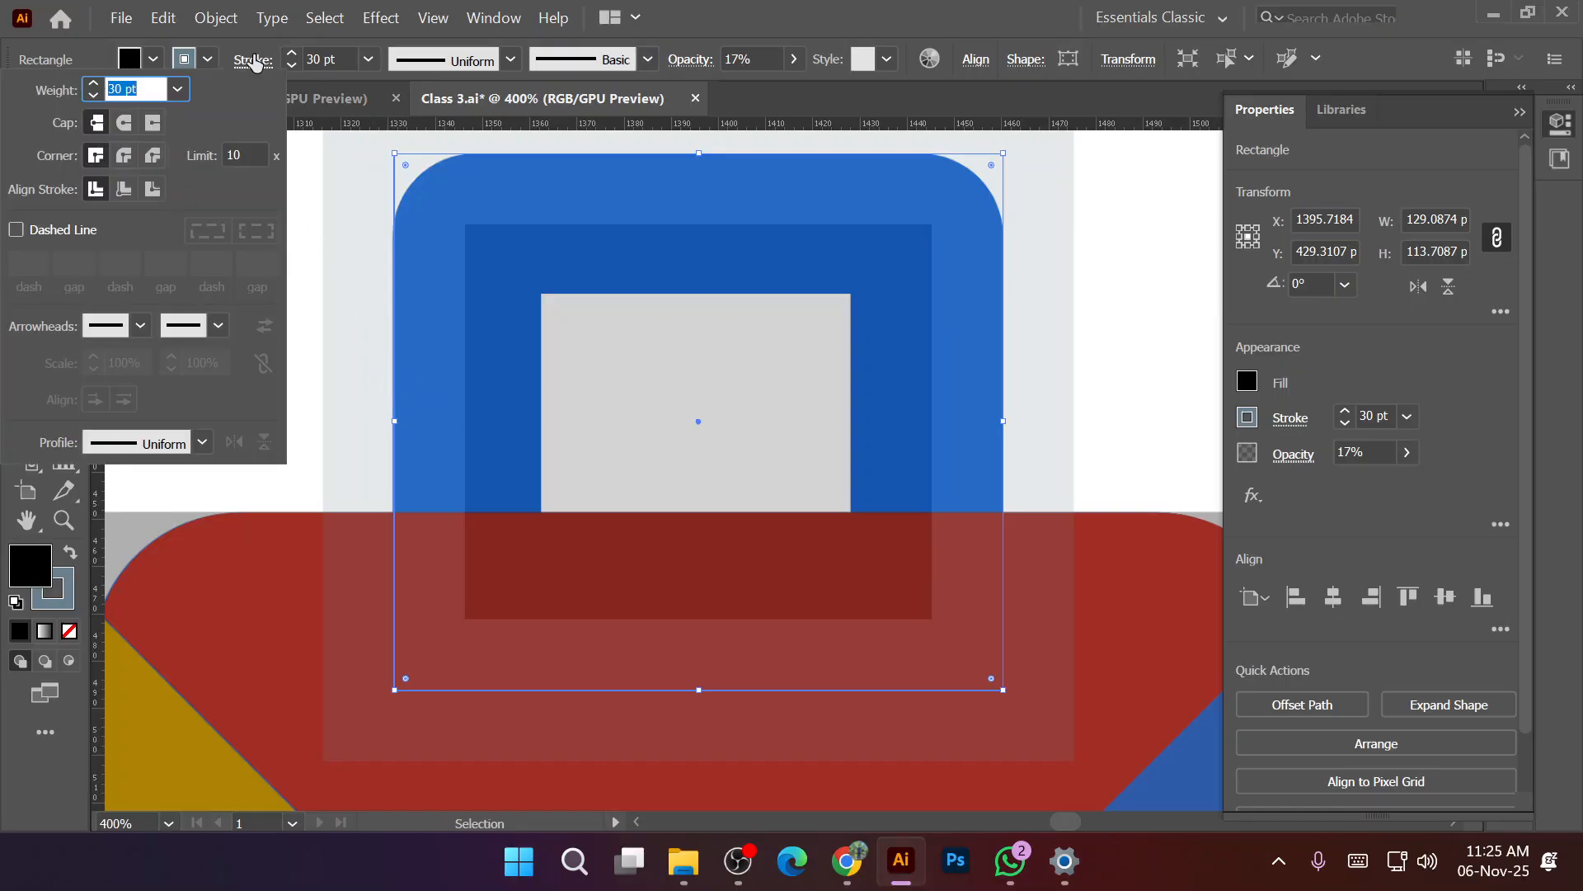
click(125, 192)
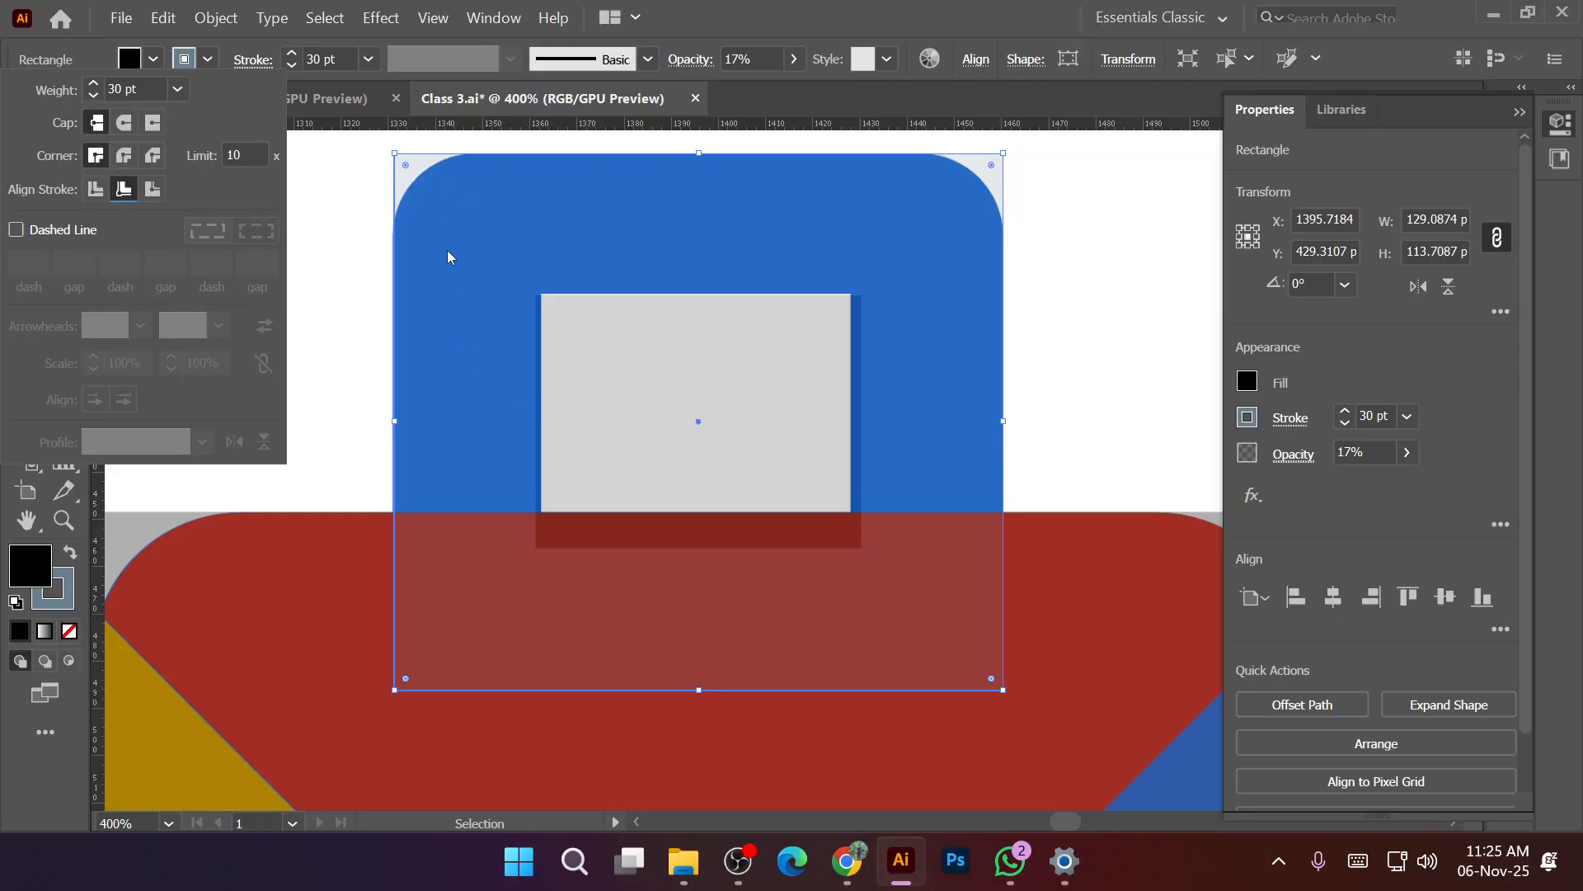
click(320, 58)
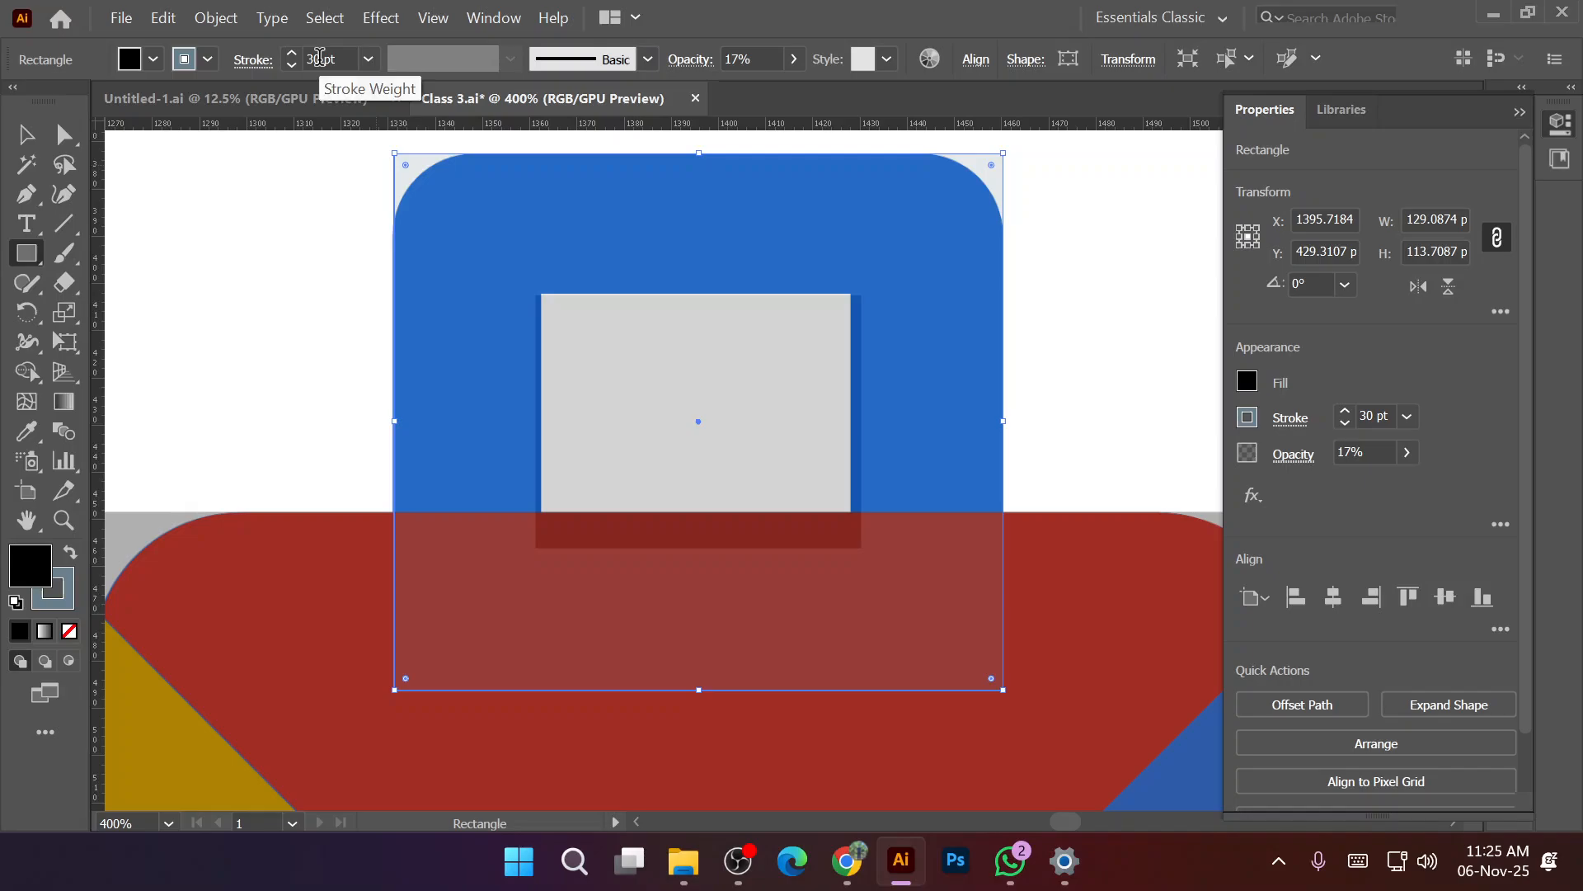
scroll(320, 57, up, 4)
scroll(320, 58, down, 3)
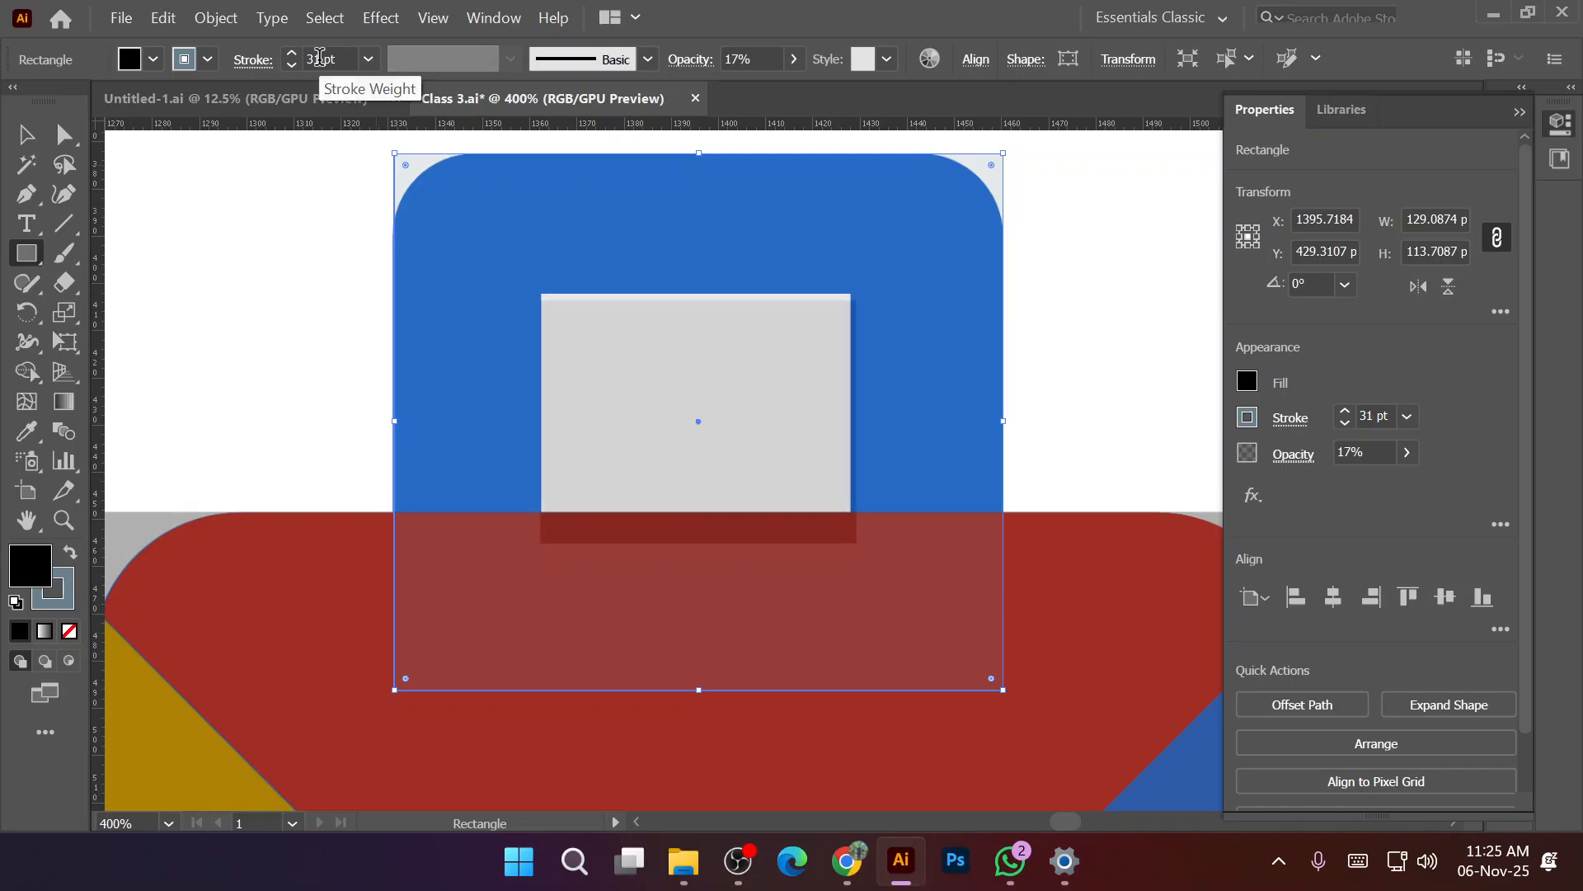
scroll(320, 57, down, 1)
scroll(320, 58, up, 1)
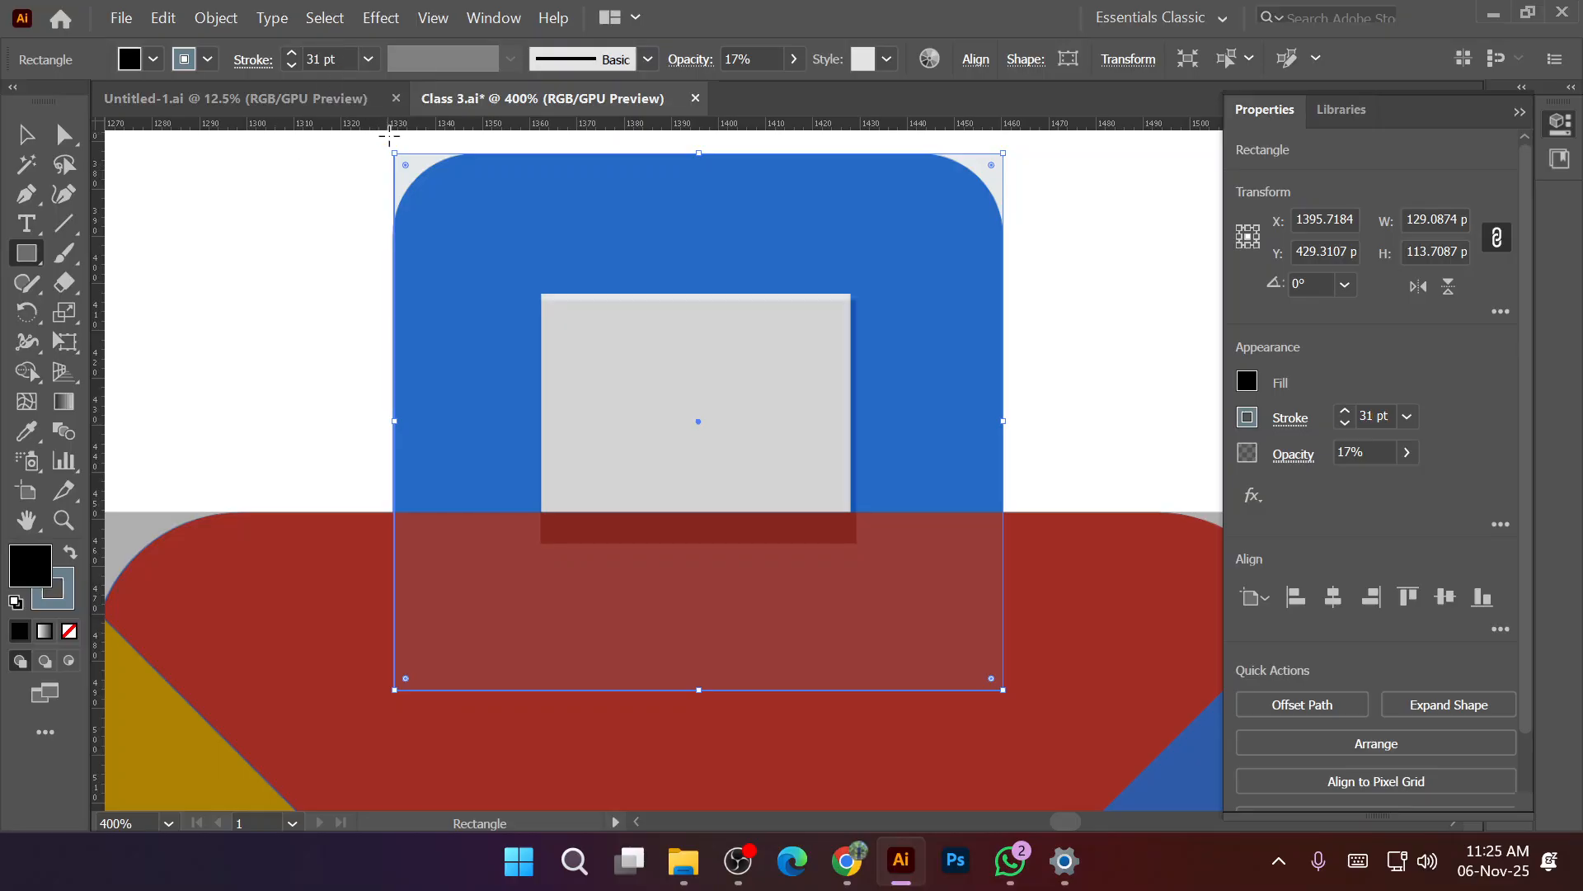
Extend the handle rectangle's left edge to match the handle, making it about 129.6 px wide.
key(Left)
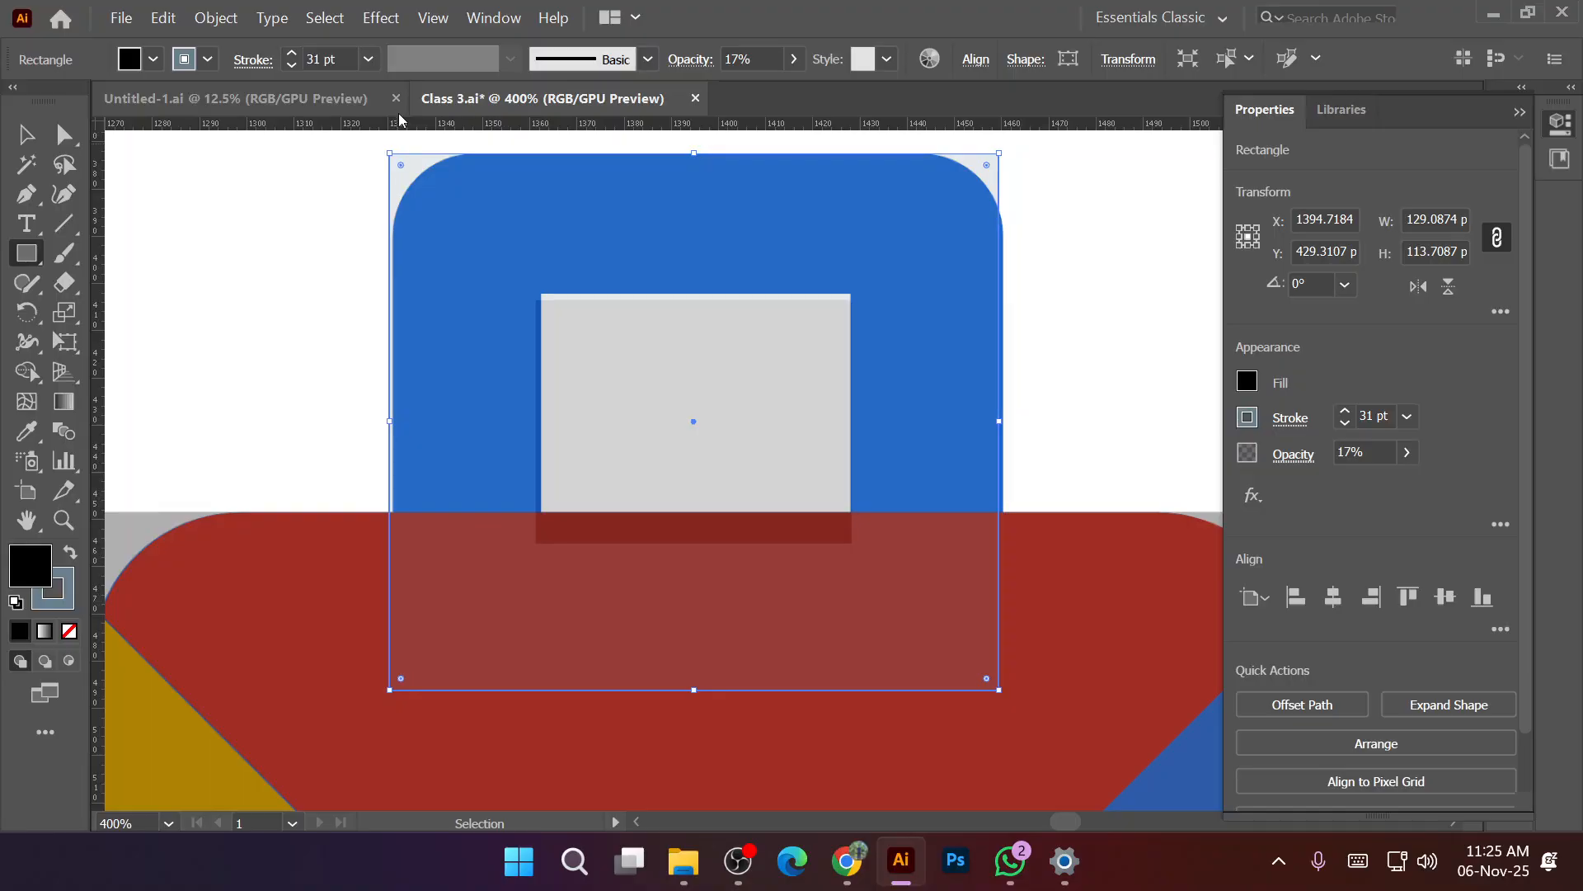
key(Right)
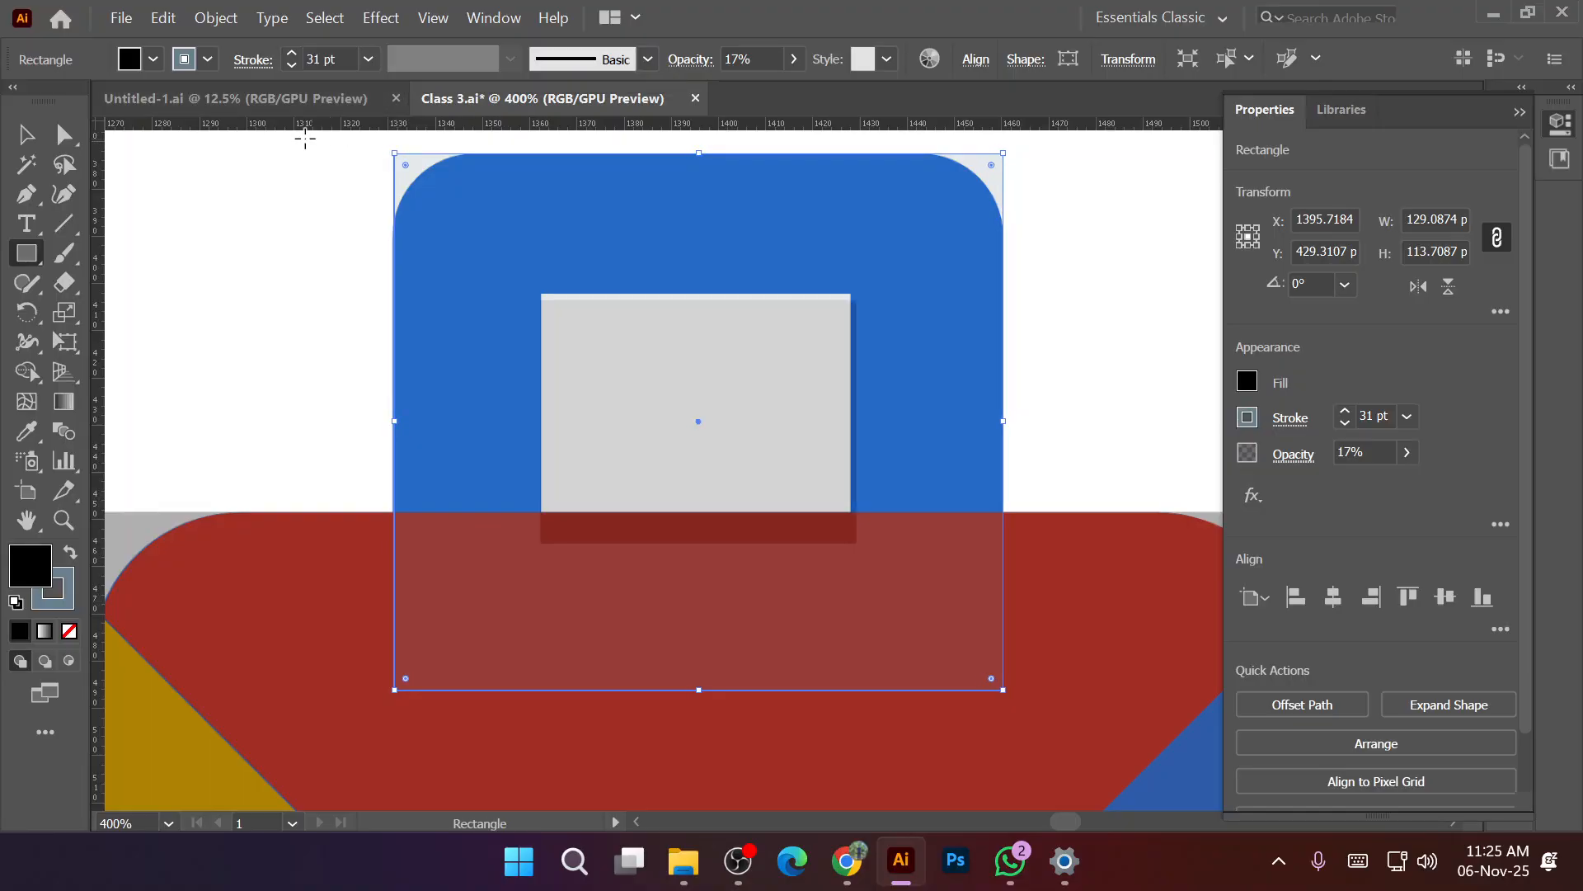
key(v)
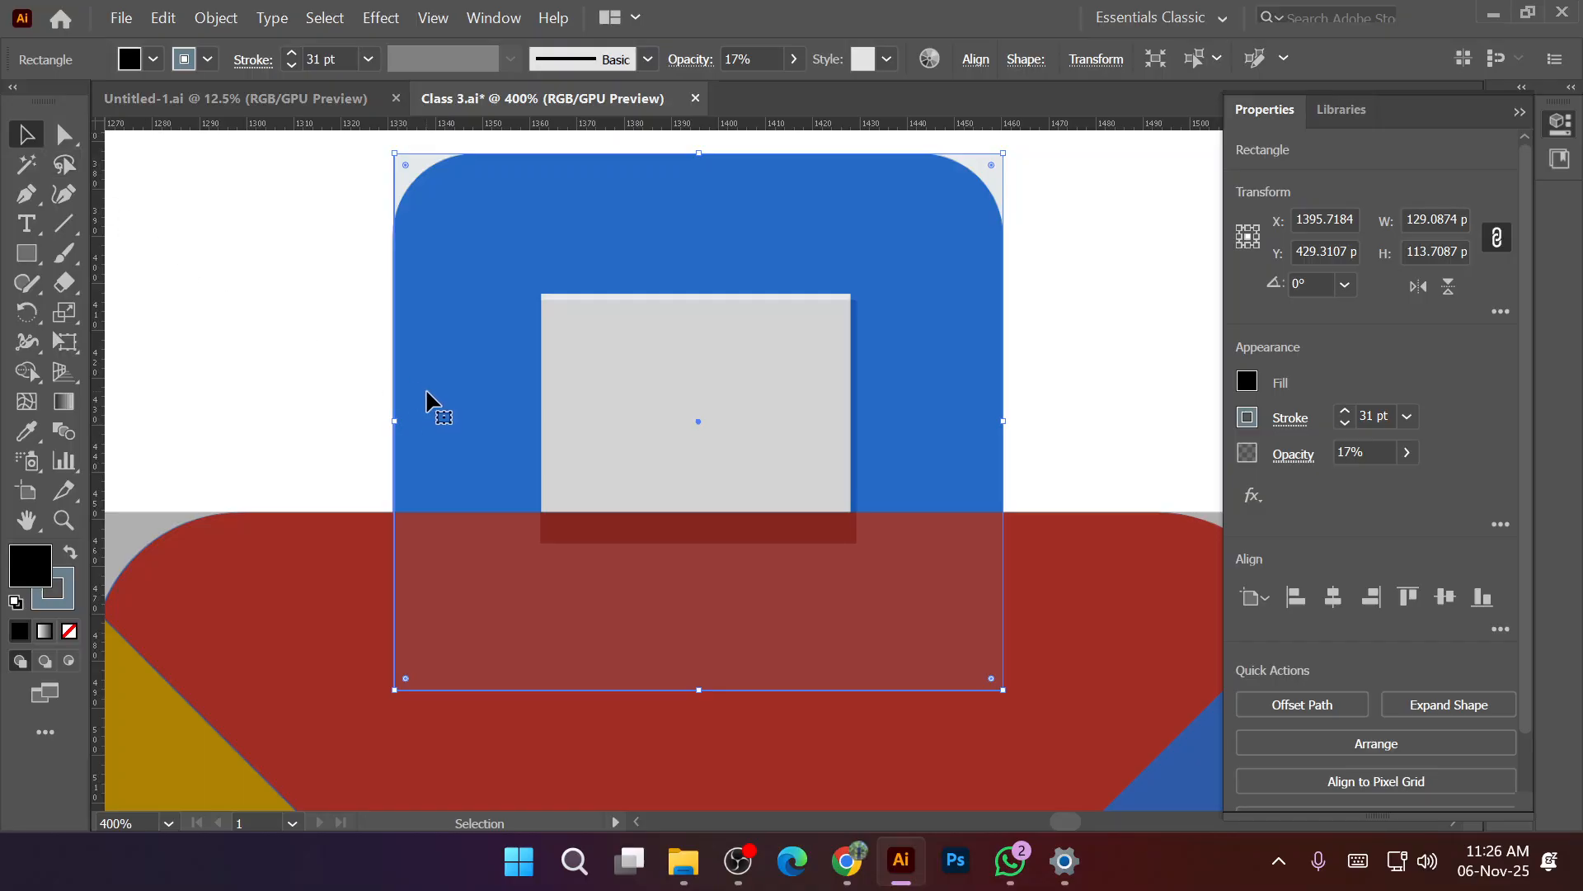
scroll(434, 399, up, 2)
drag(363, 450, 357, 447)
scroll(358, 447, down, 2)
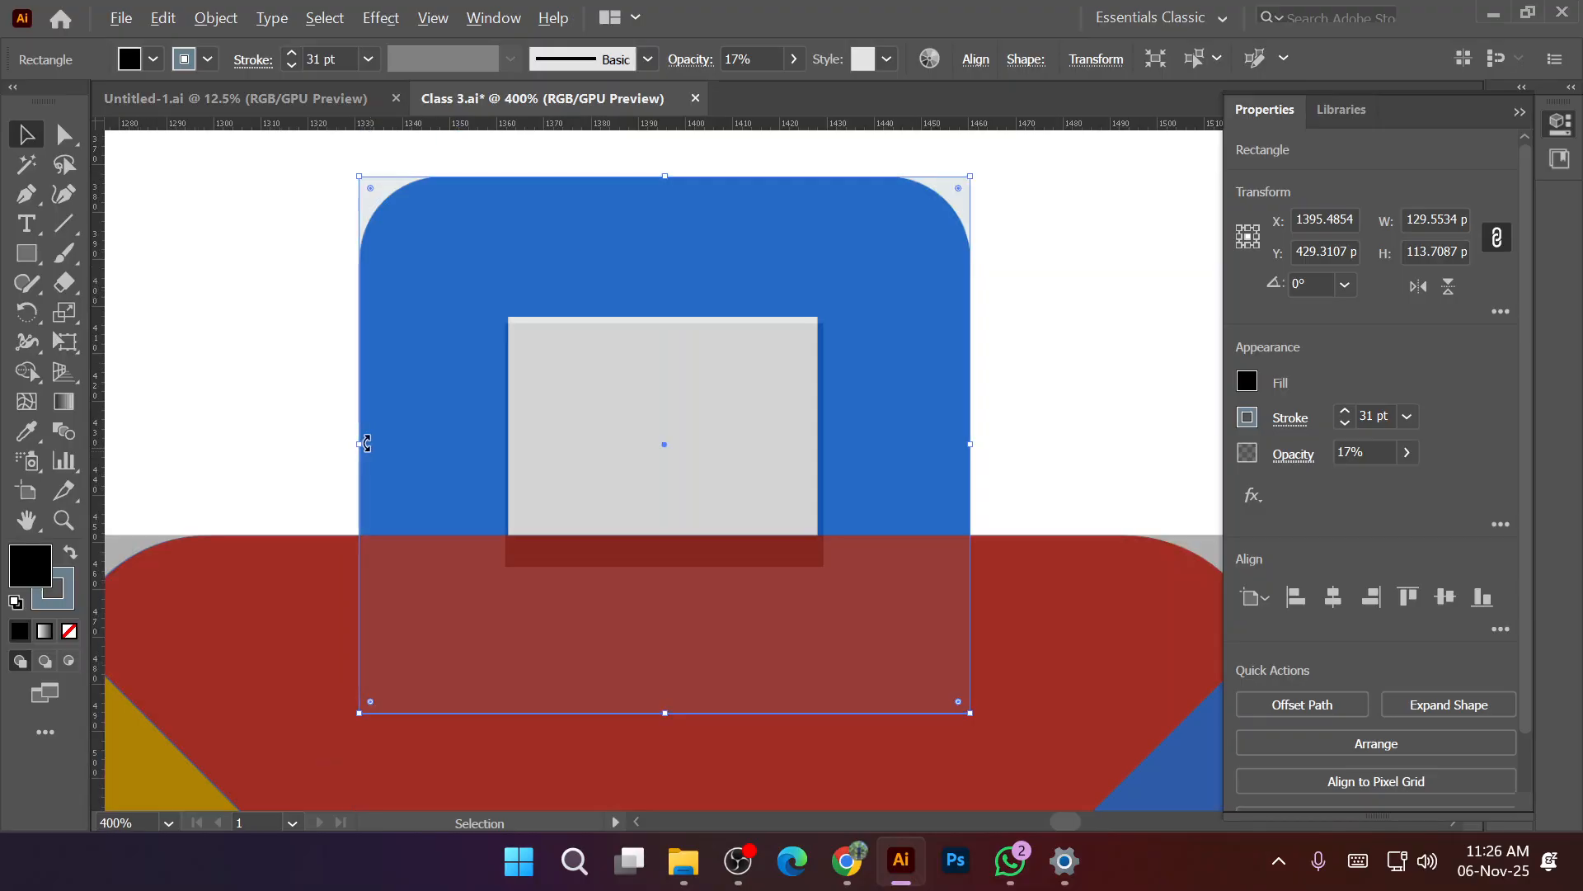
scroll(540, 401, down, 1)
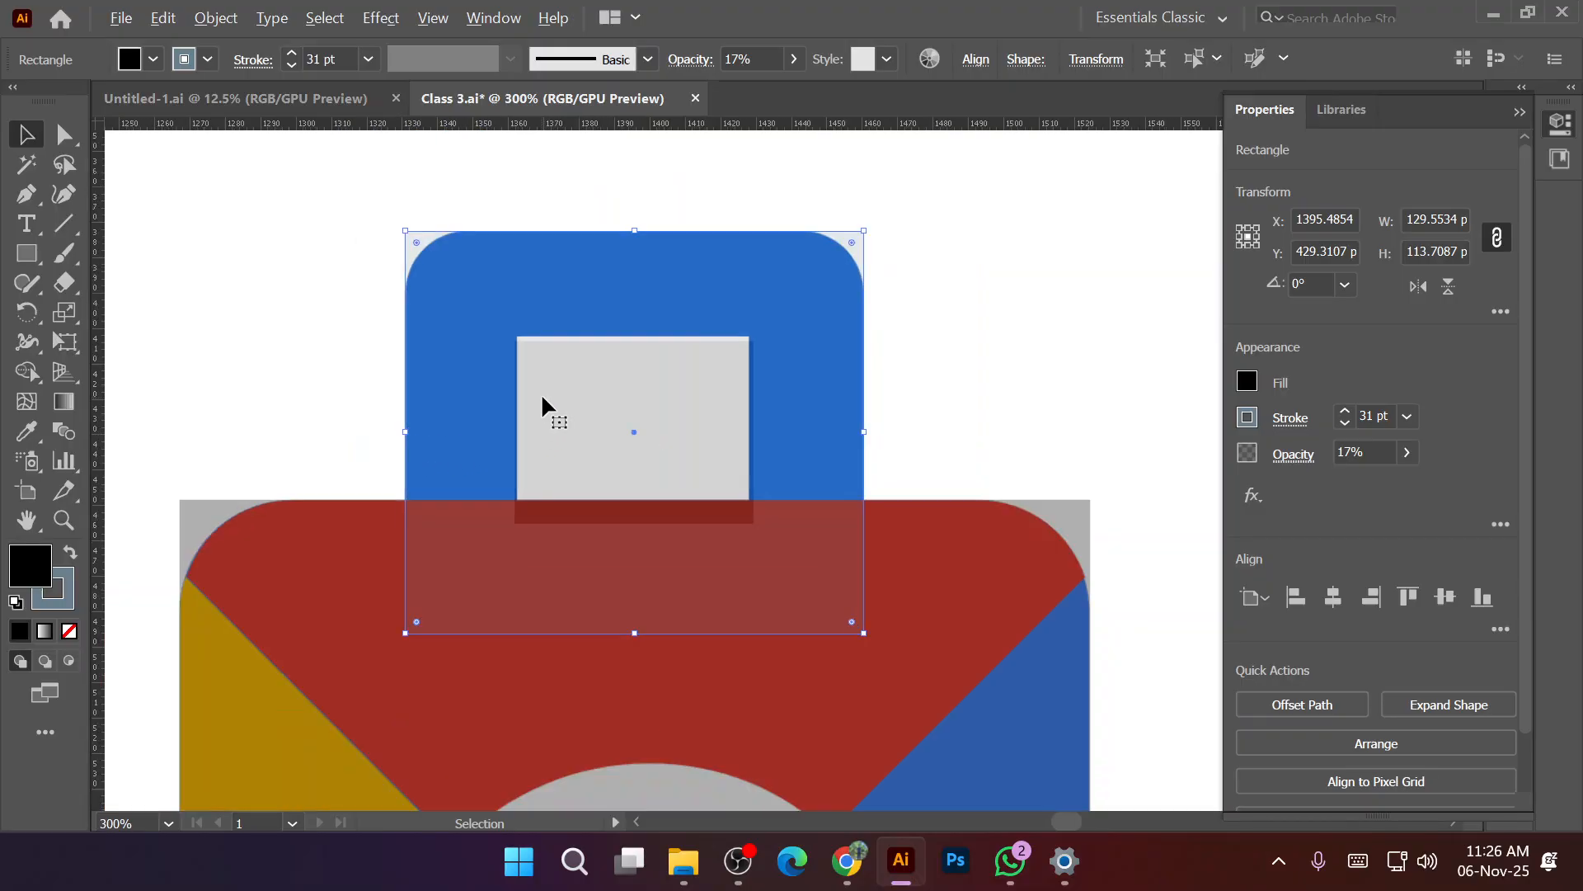
scroll(541, 397, down, 1)
scroll(577, 391, up, 1)
scroll(576, 391, down, 1)
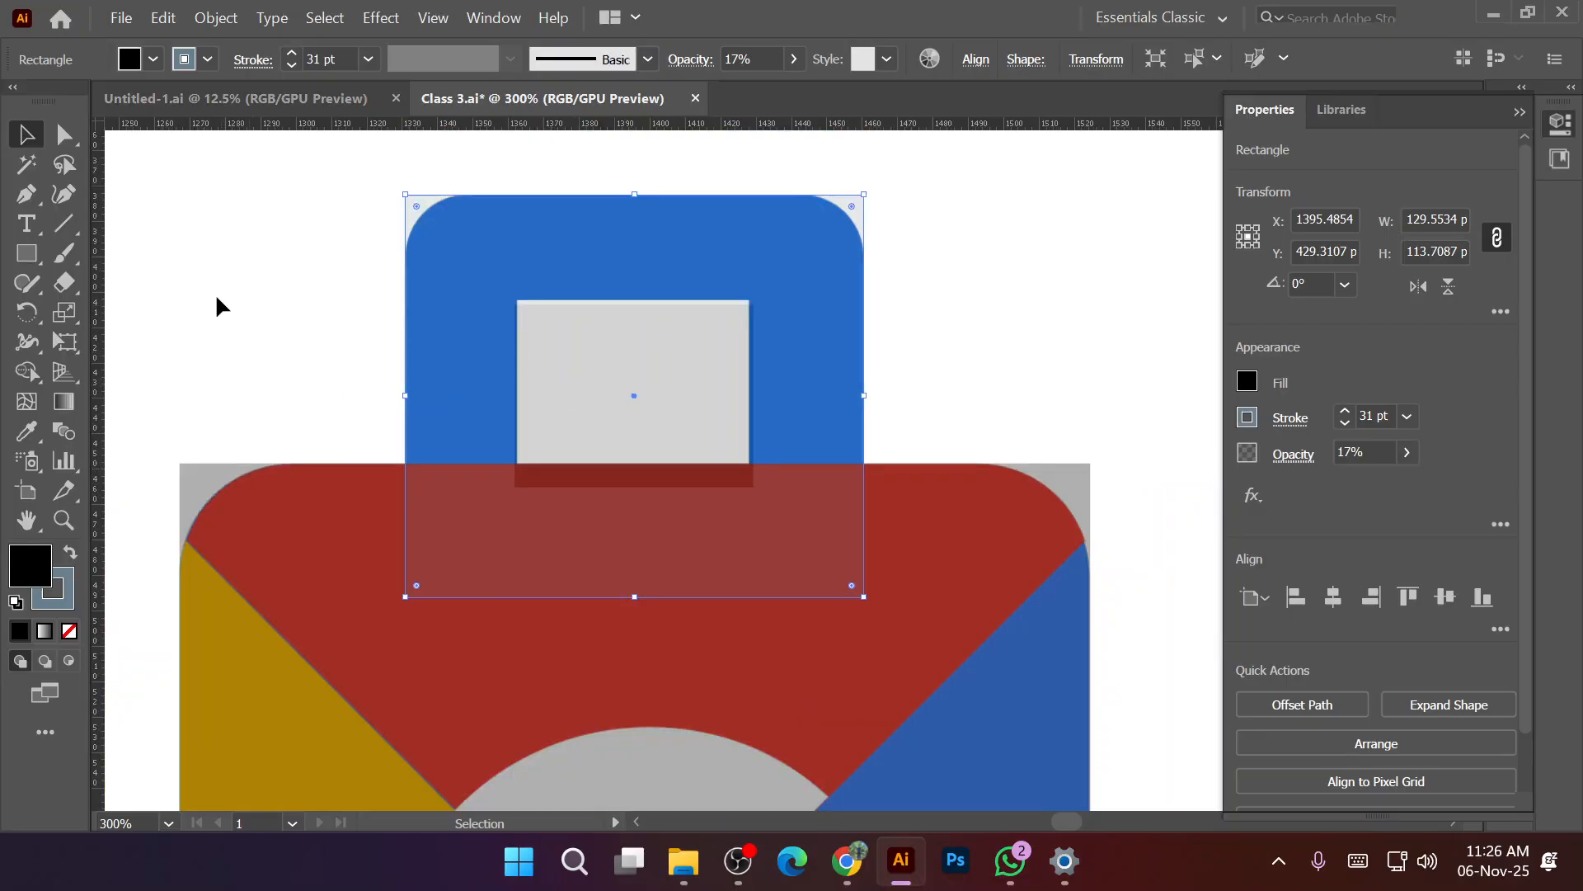
Remove the fill from the handle rectangle, leaving only its stroke.
click(154, 60)
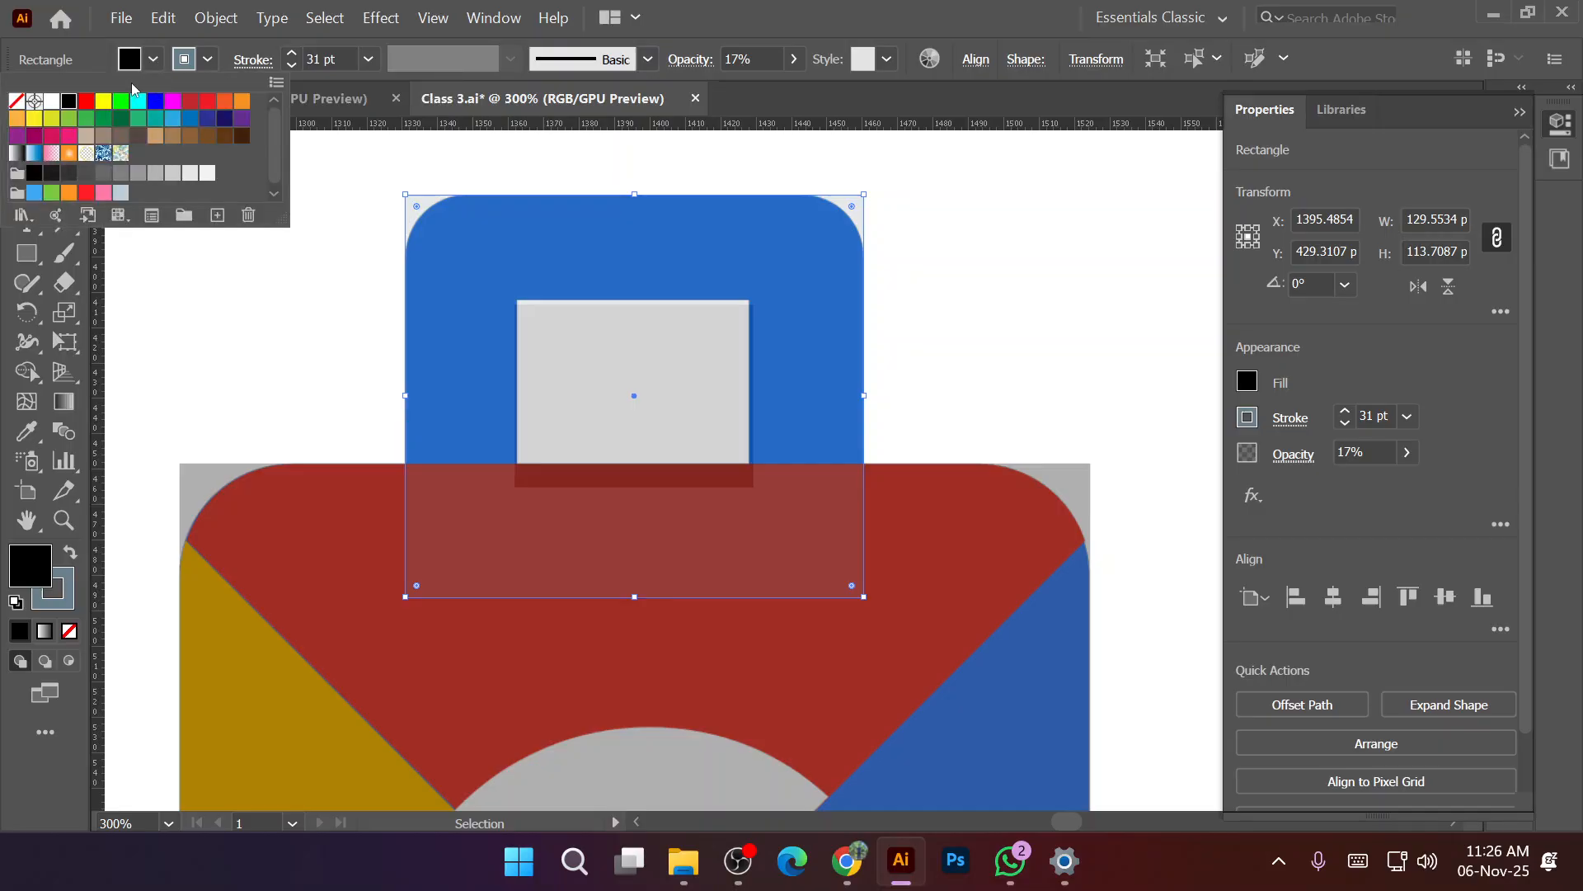
click(16, 110)
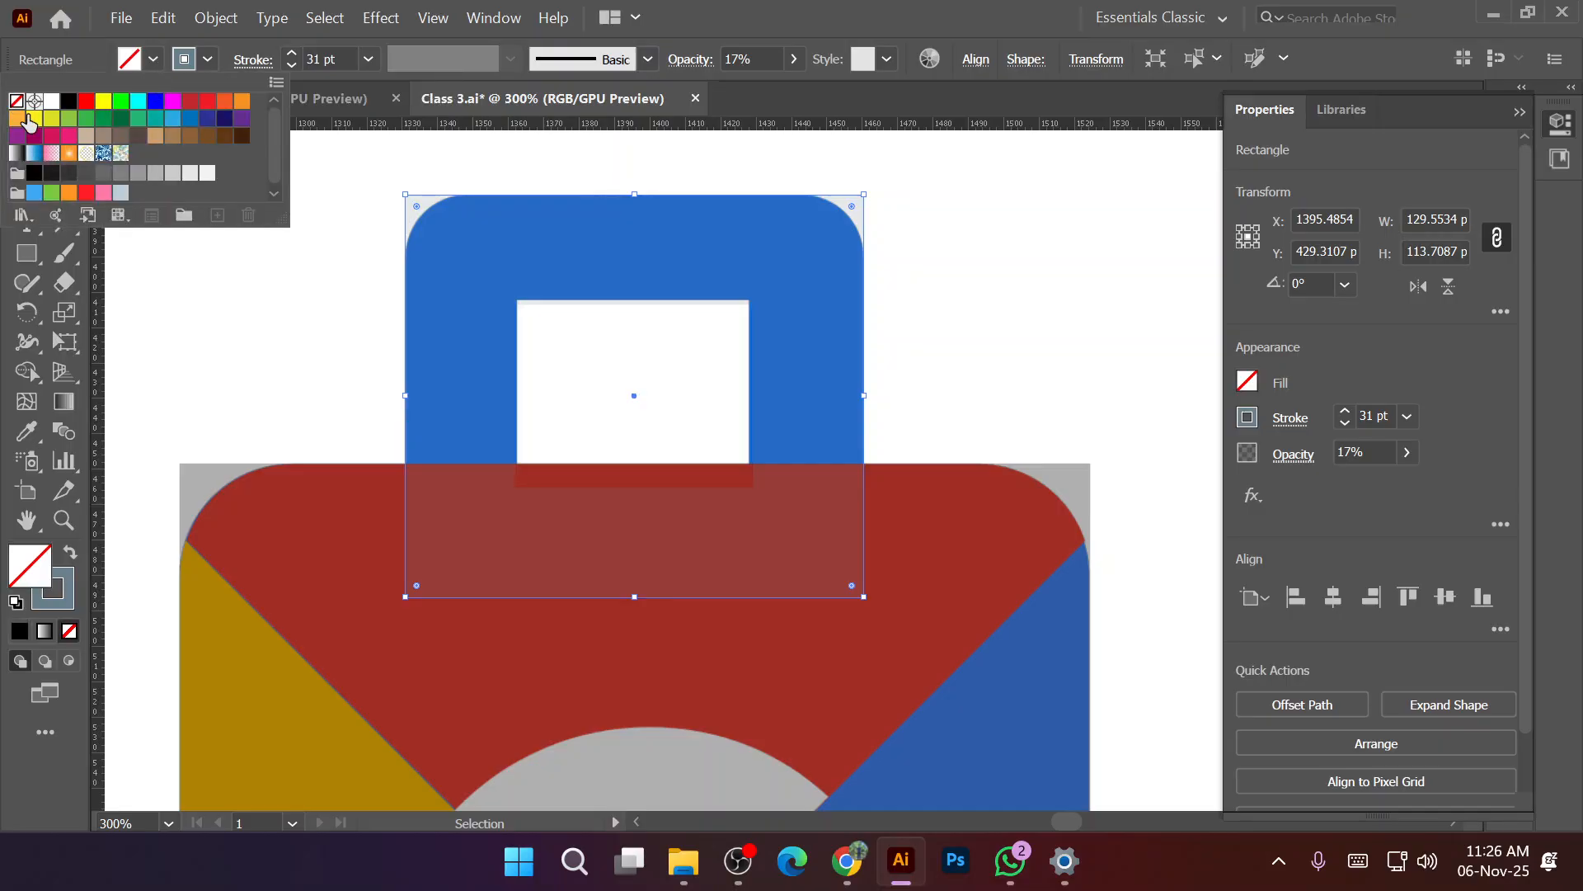
click(279, 346)
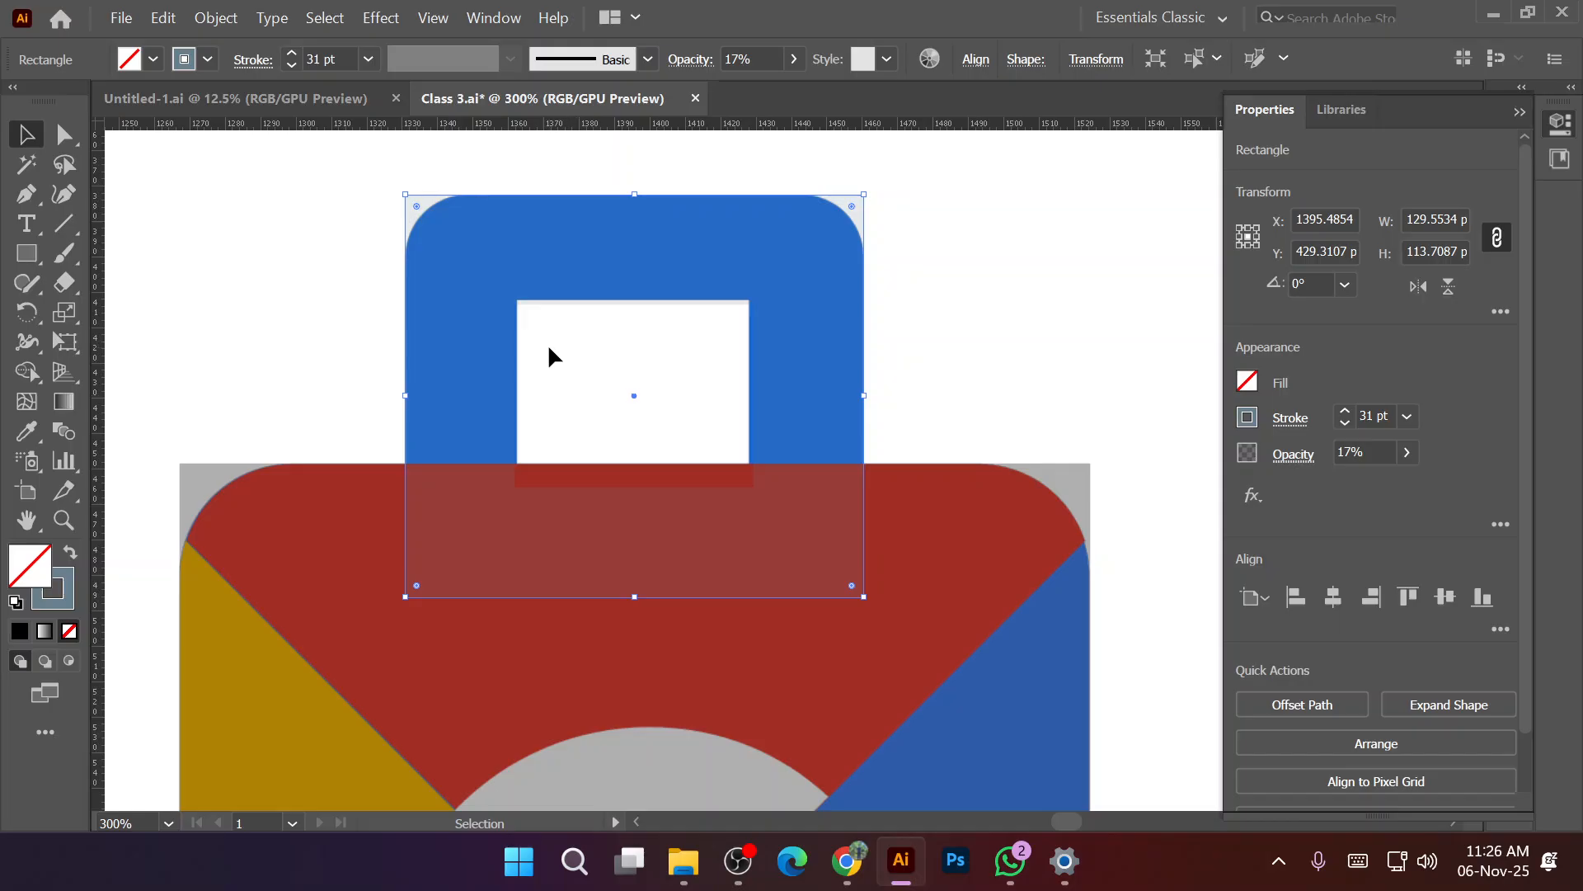
Choose the round join for the handle's stroke, round the rectangle's two top corners to match the handle, and deselect it.
scroll(558, 350, down, 1)
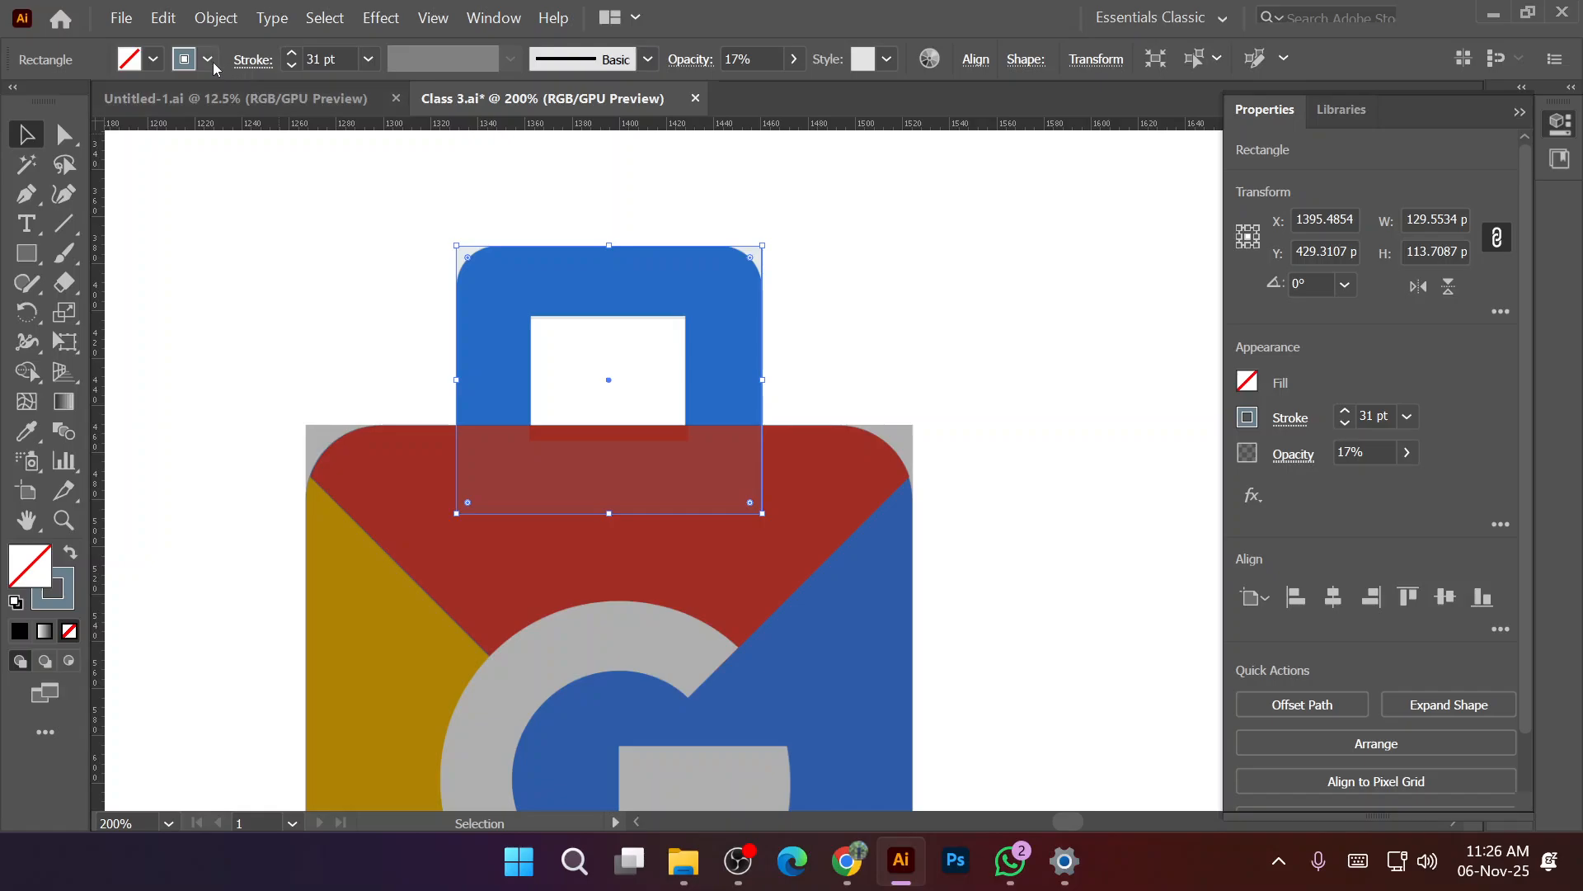
click(250, 60)
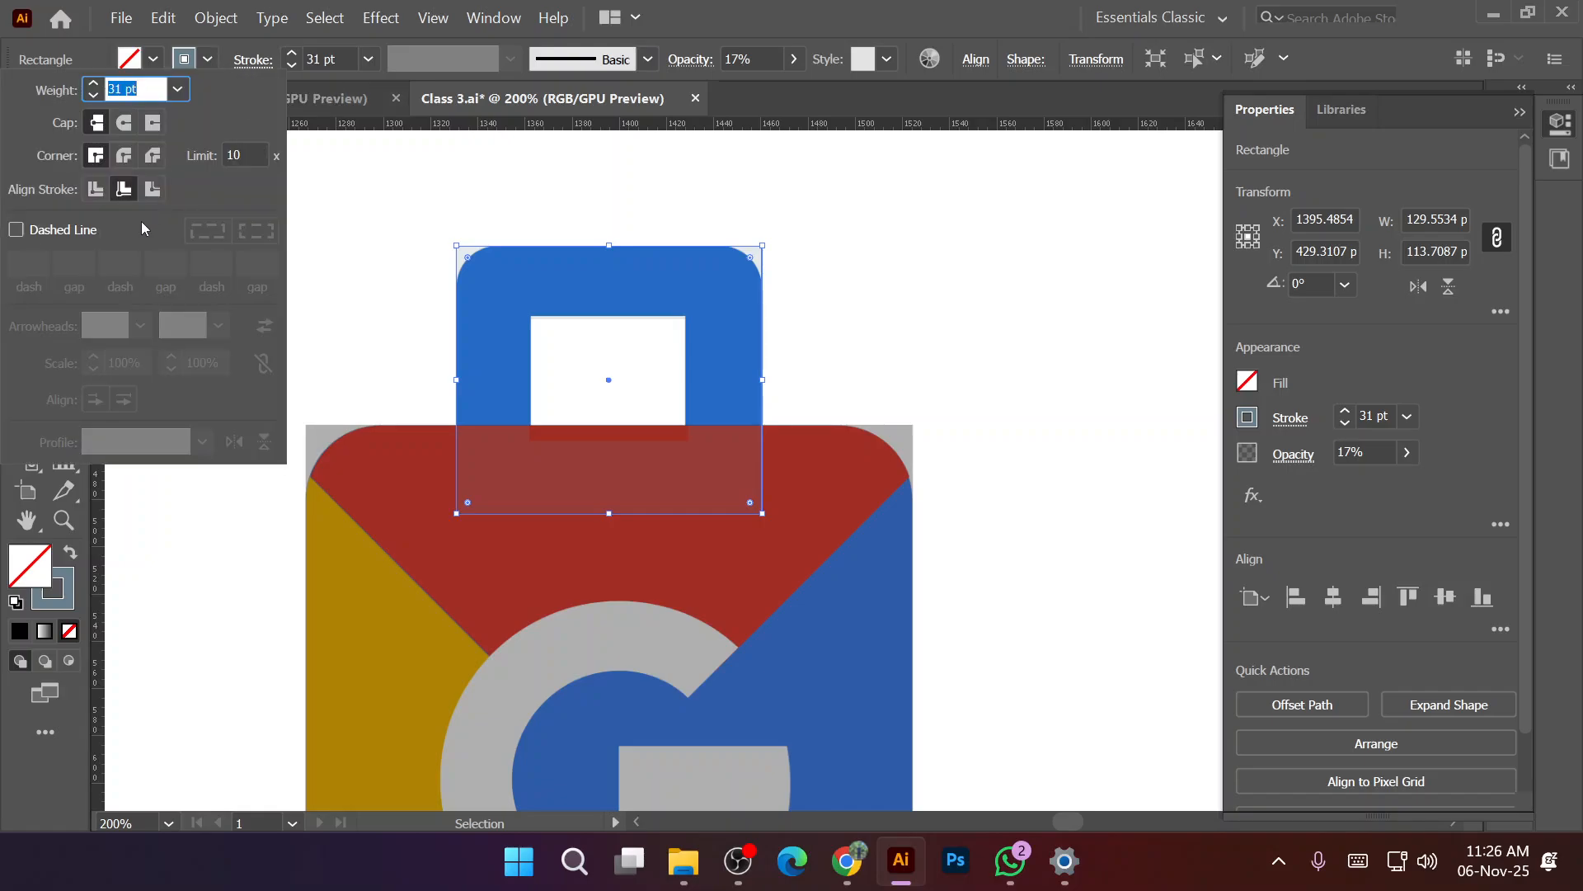
click(123, 157)
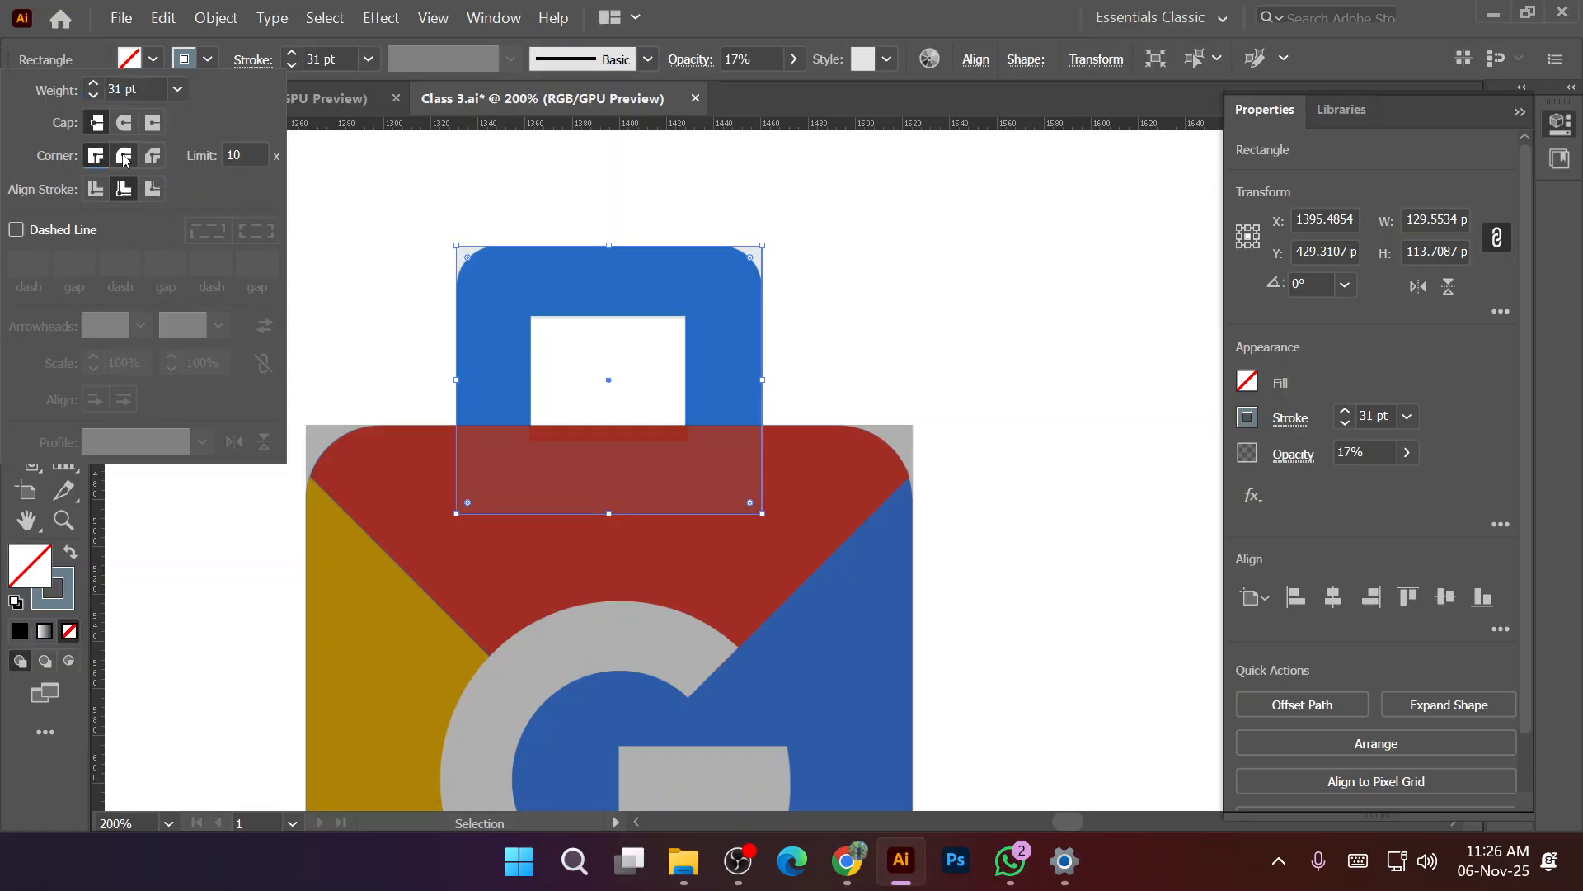
click(469, 257)
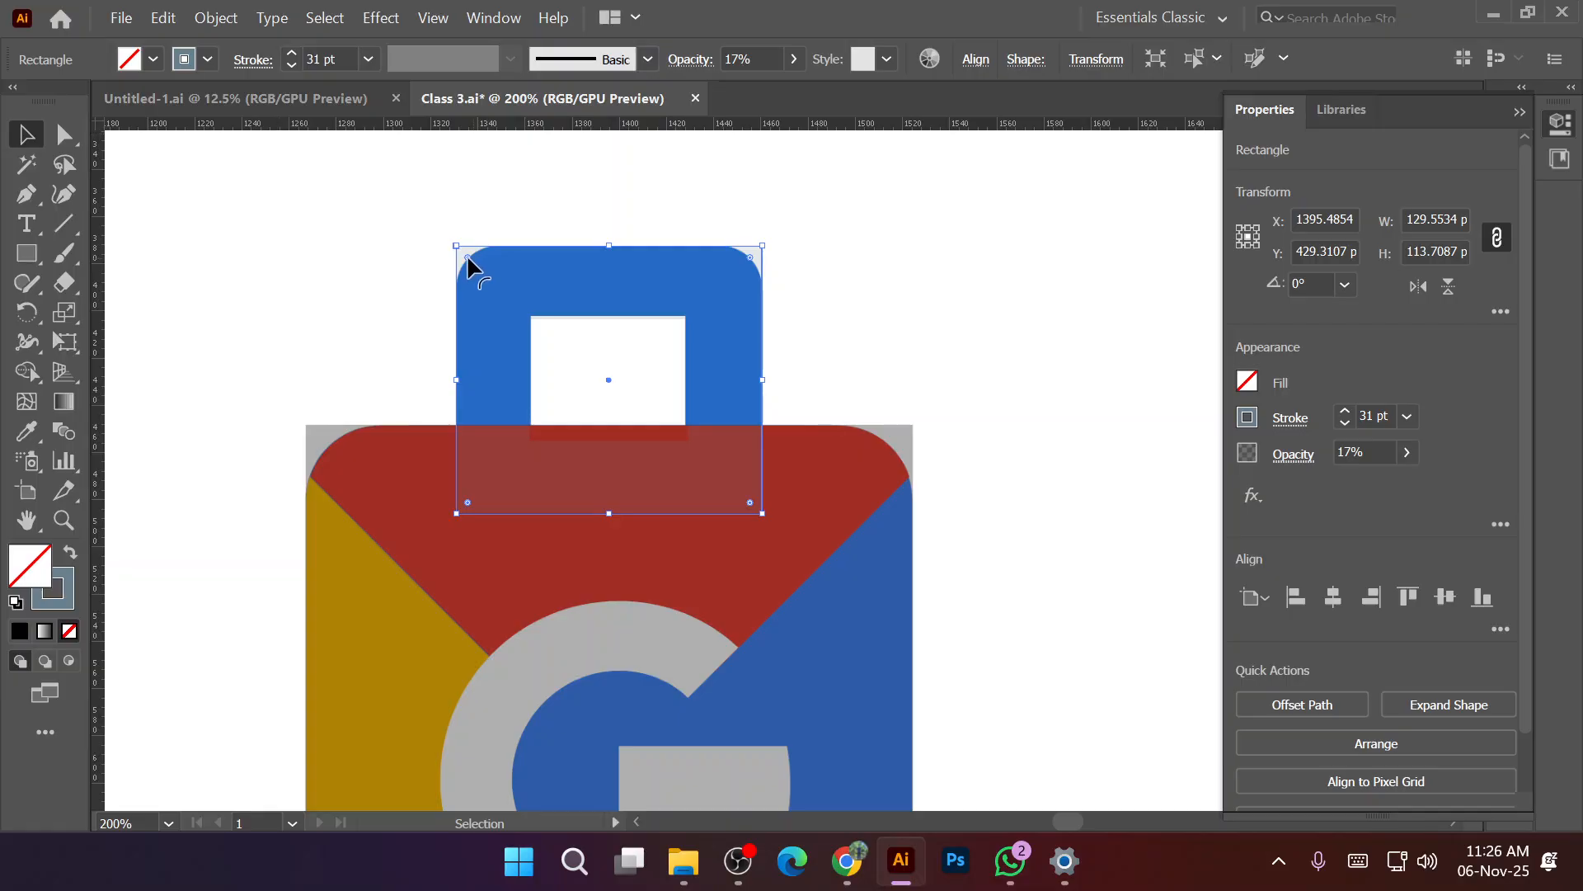
drag(467, 254, 502, 275)
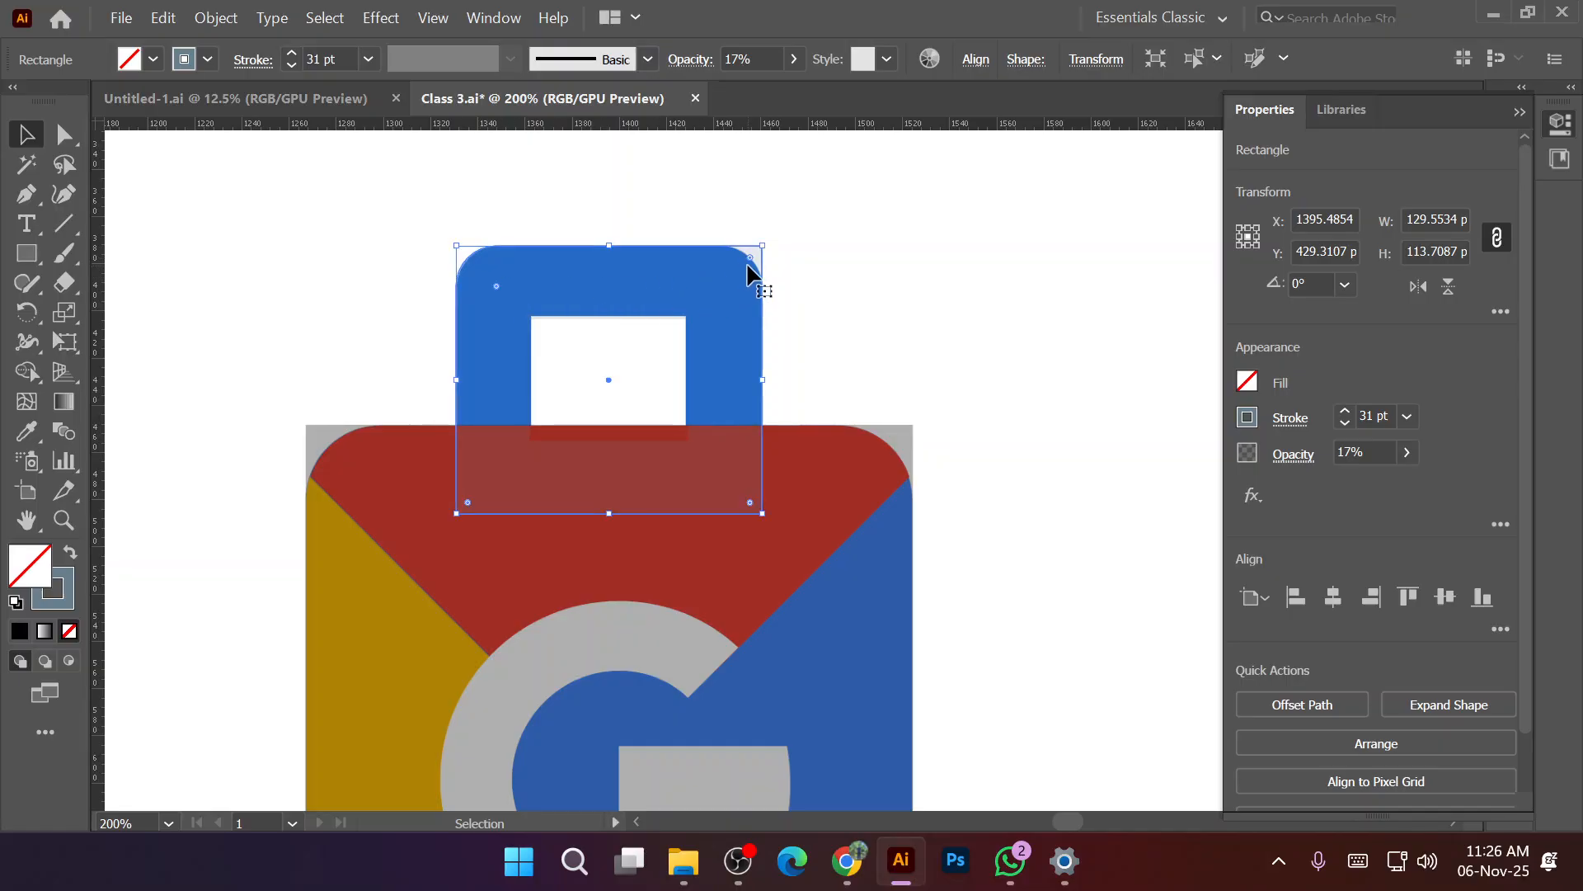
drag(750, 257, 731, 294)
click(205, 218)
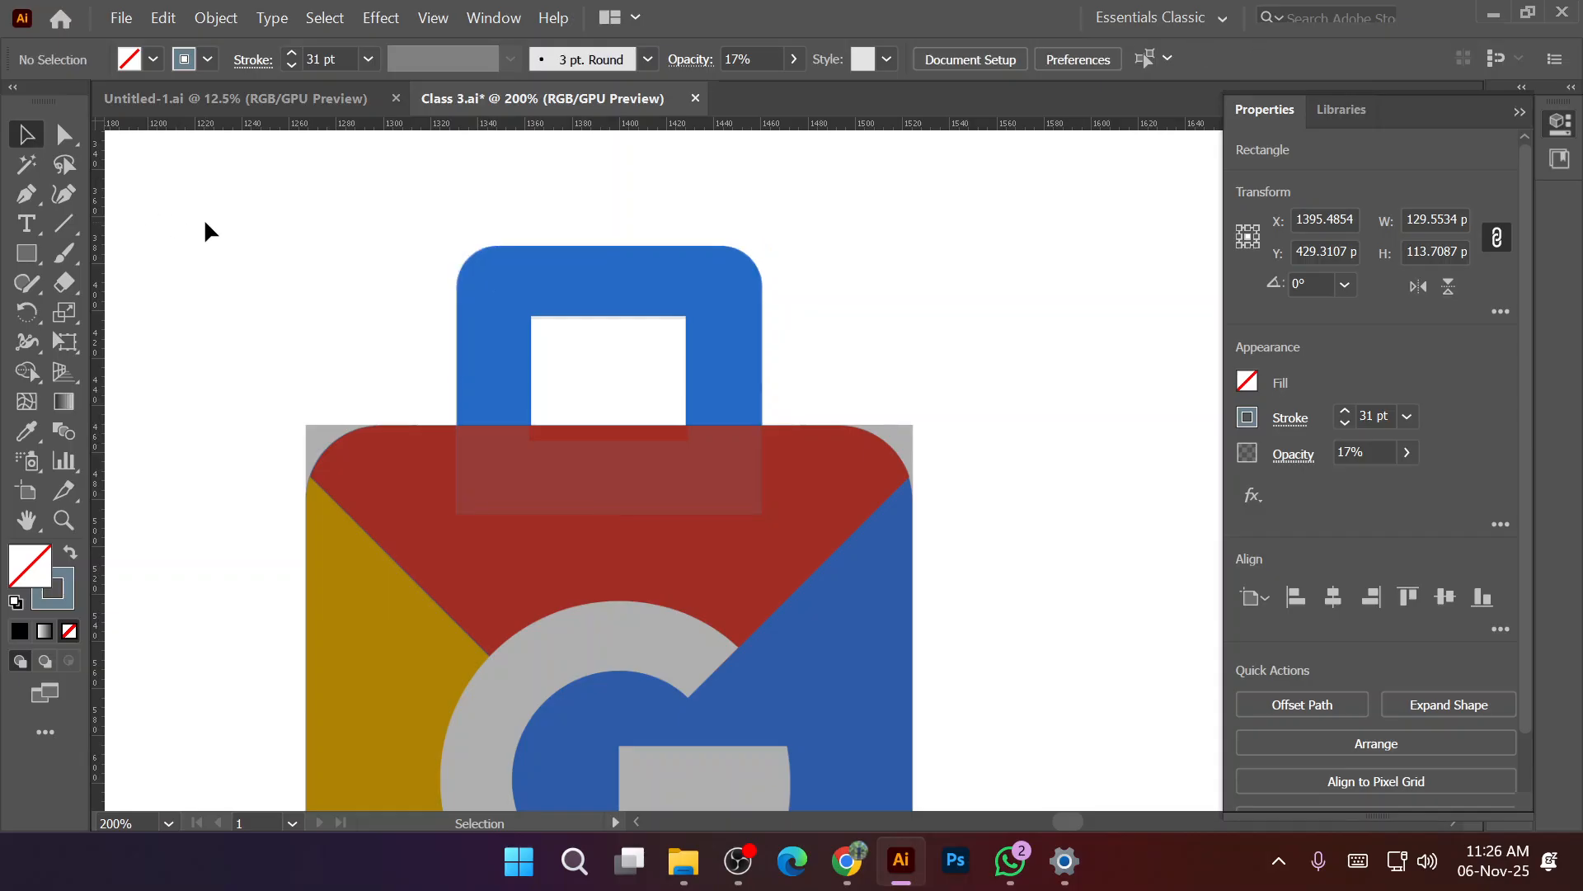
Expand the appearance of the handle's stroked rectangle into a filled shape and deselect it.
click(495, 281)
click(216, 18)
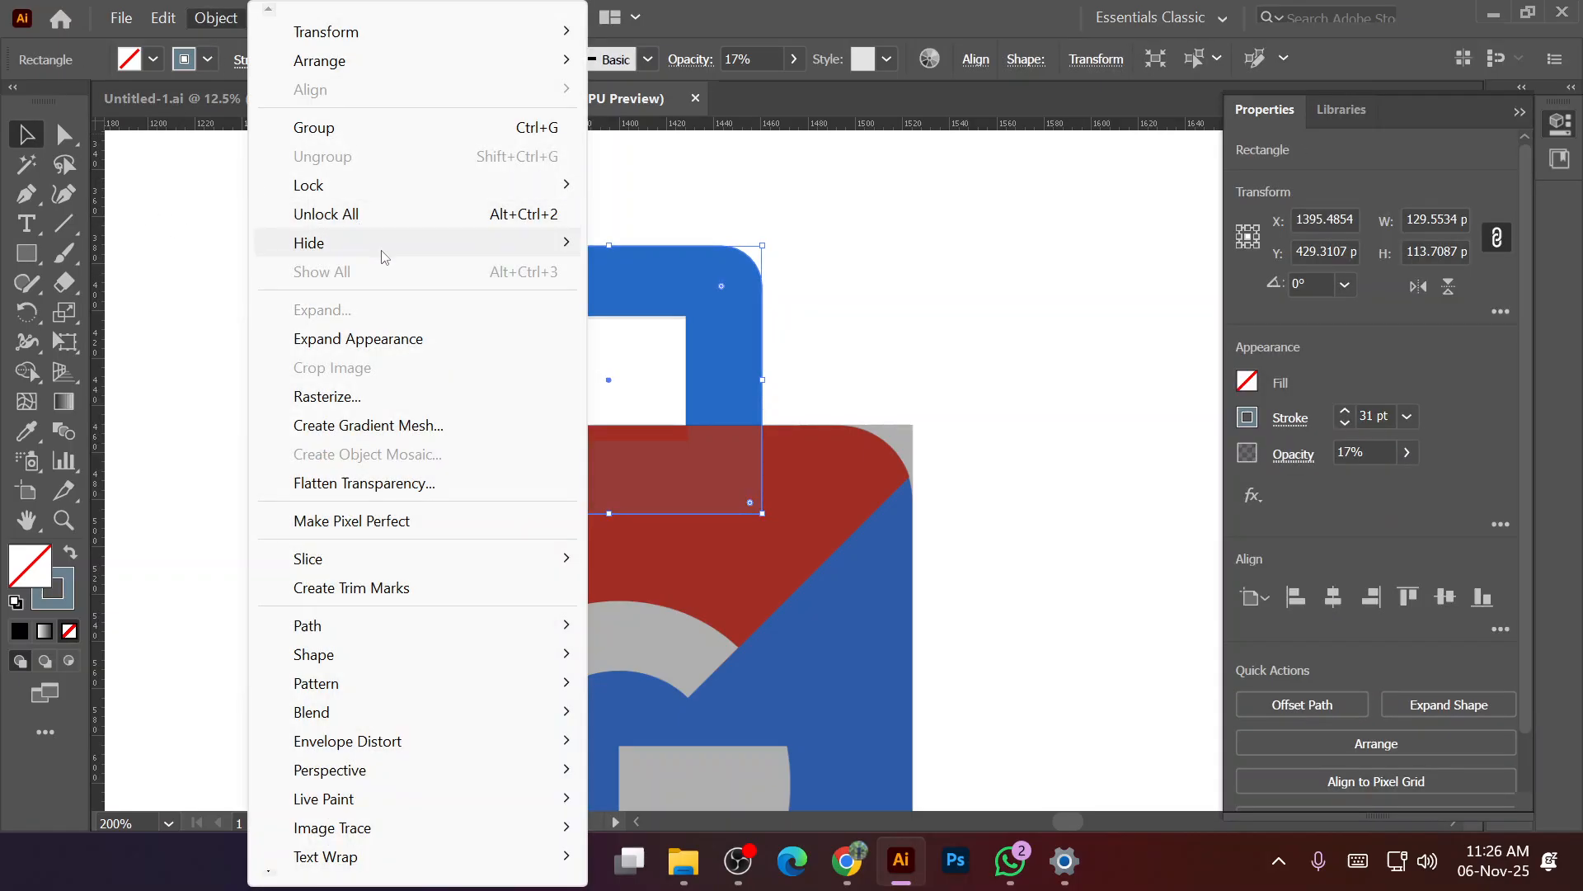
click(402, 339)
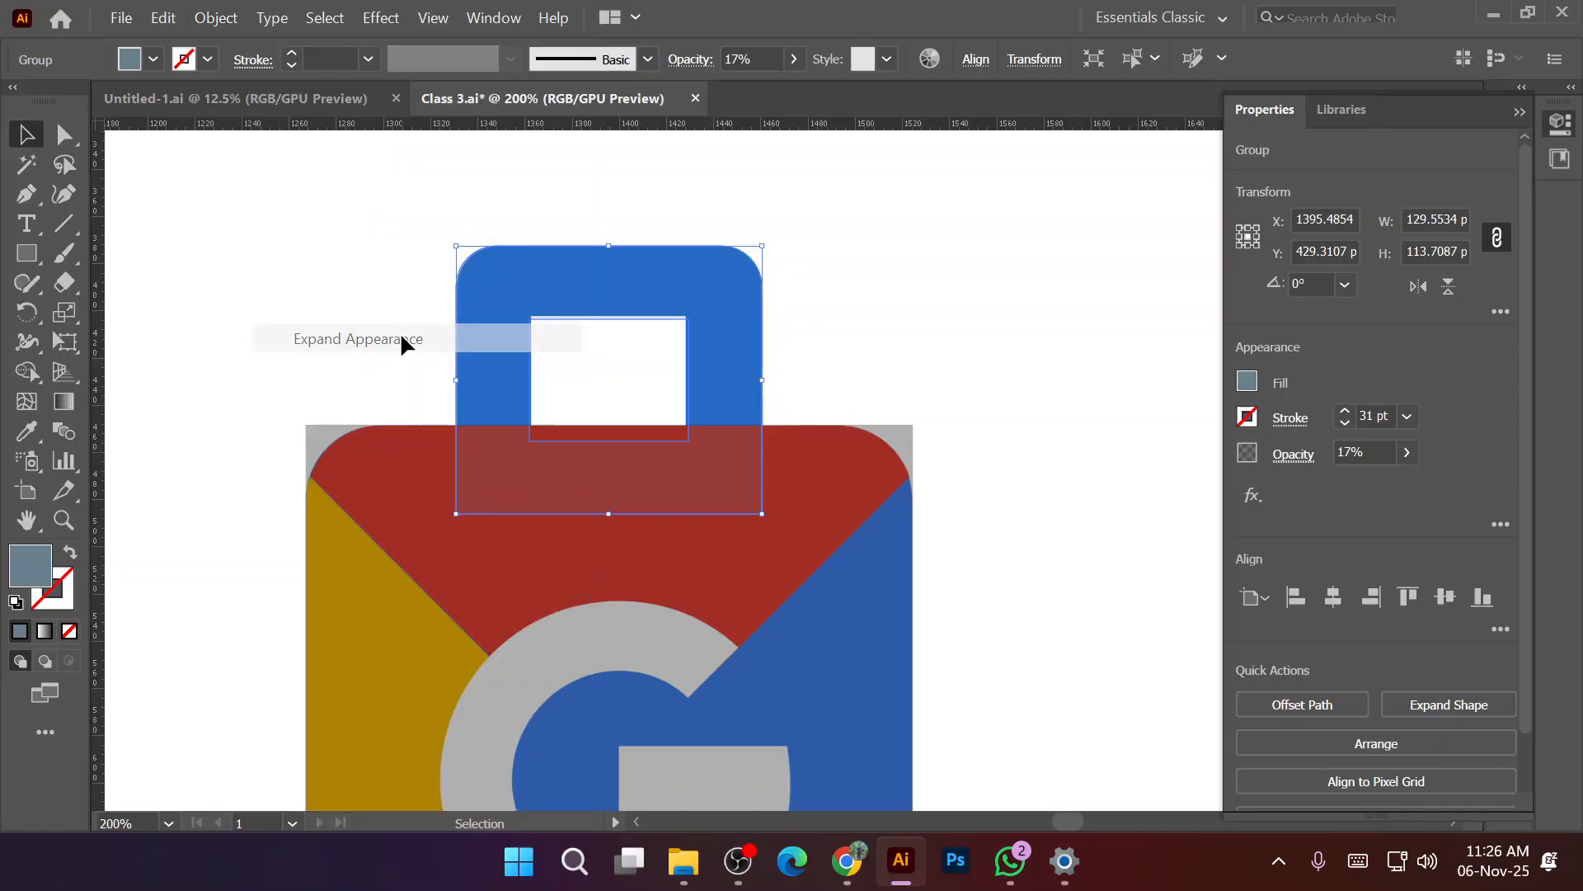
click(256, 245)
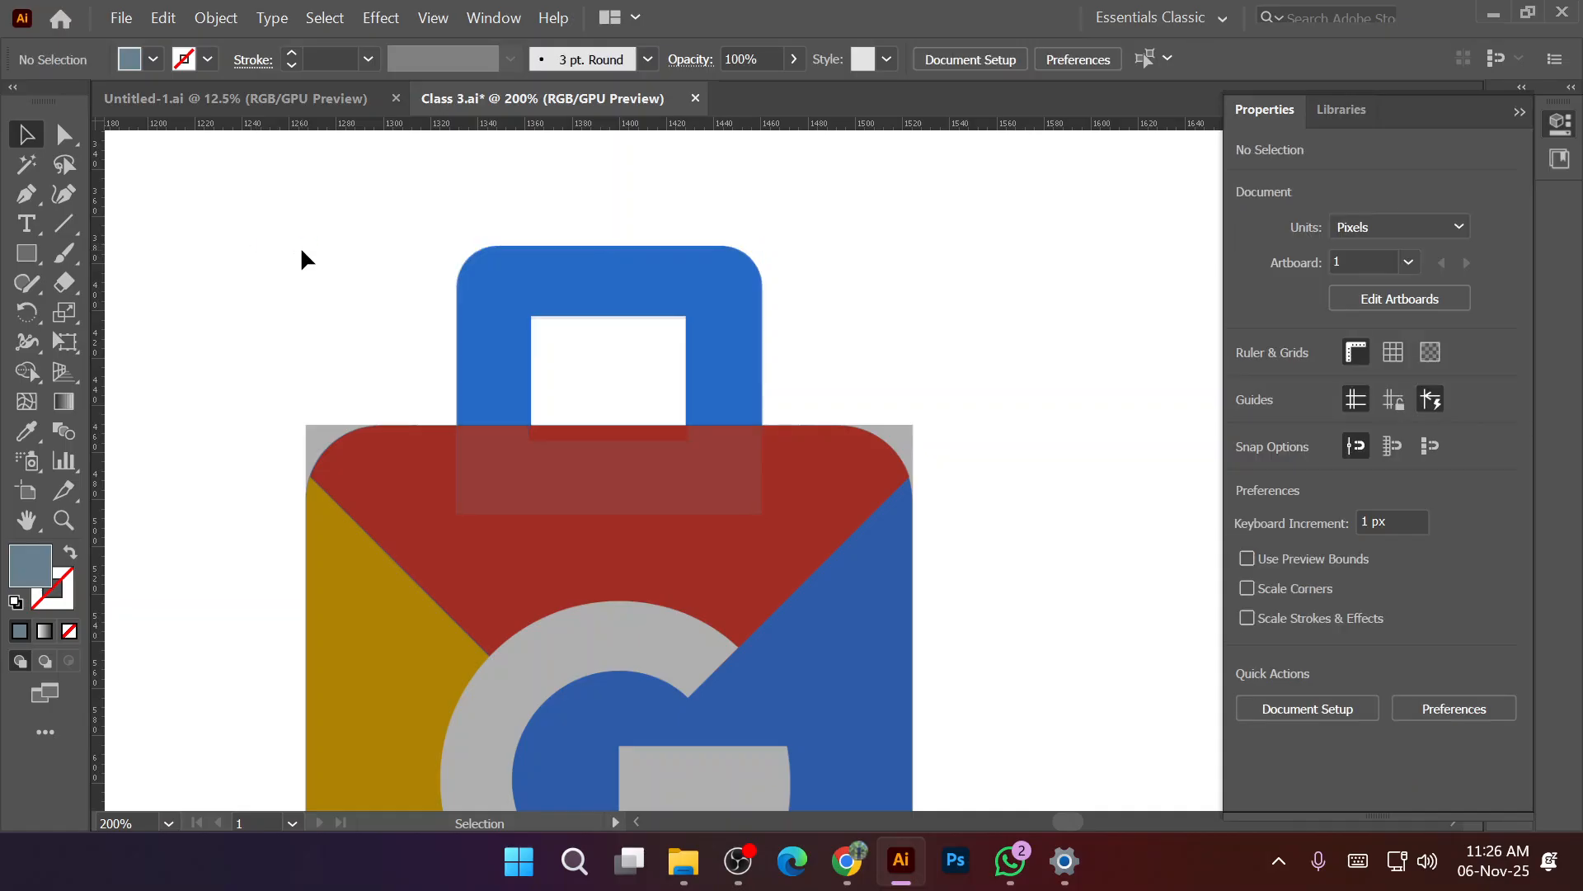
scroll(300, 255, down, 2)
scroll(300, 256, up, 2)
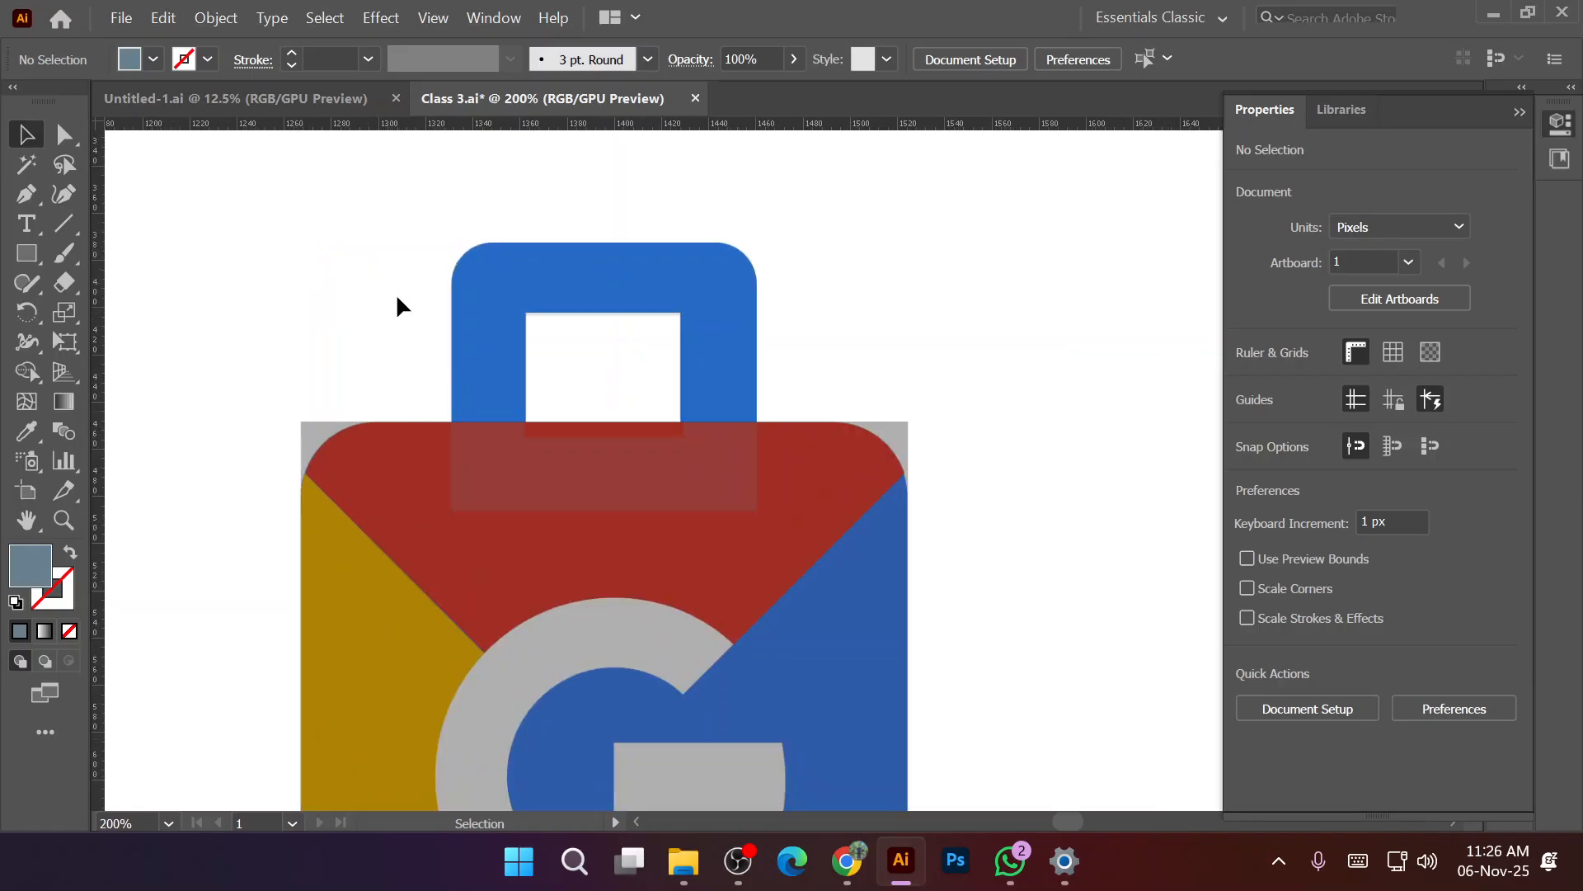
click(500, 318)
key(ctrl)
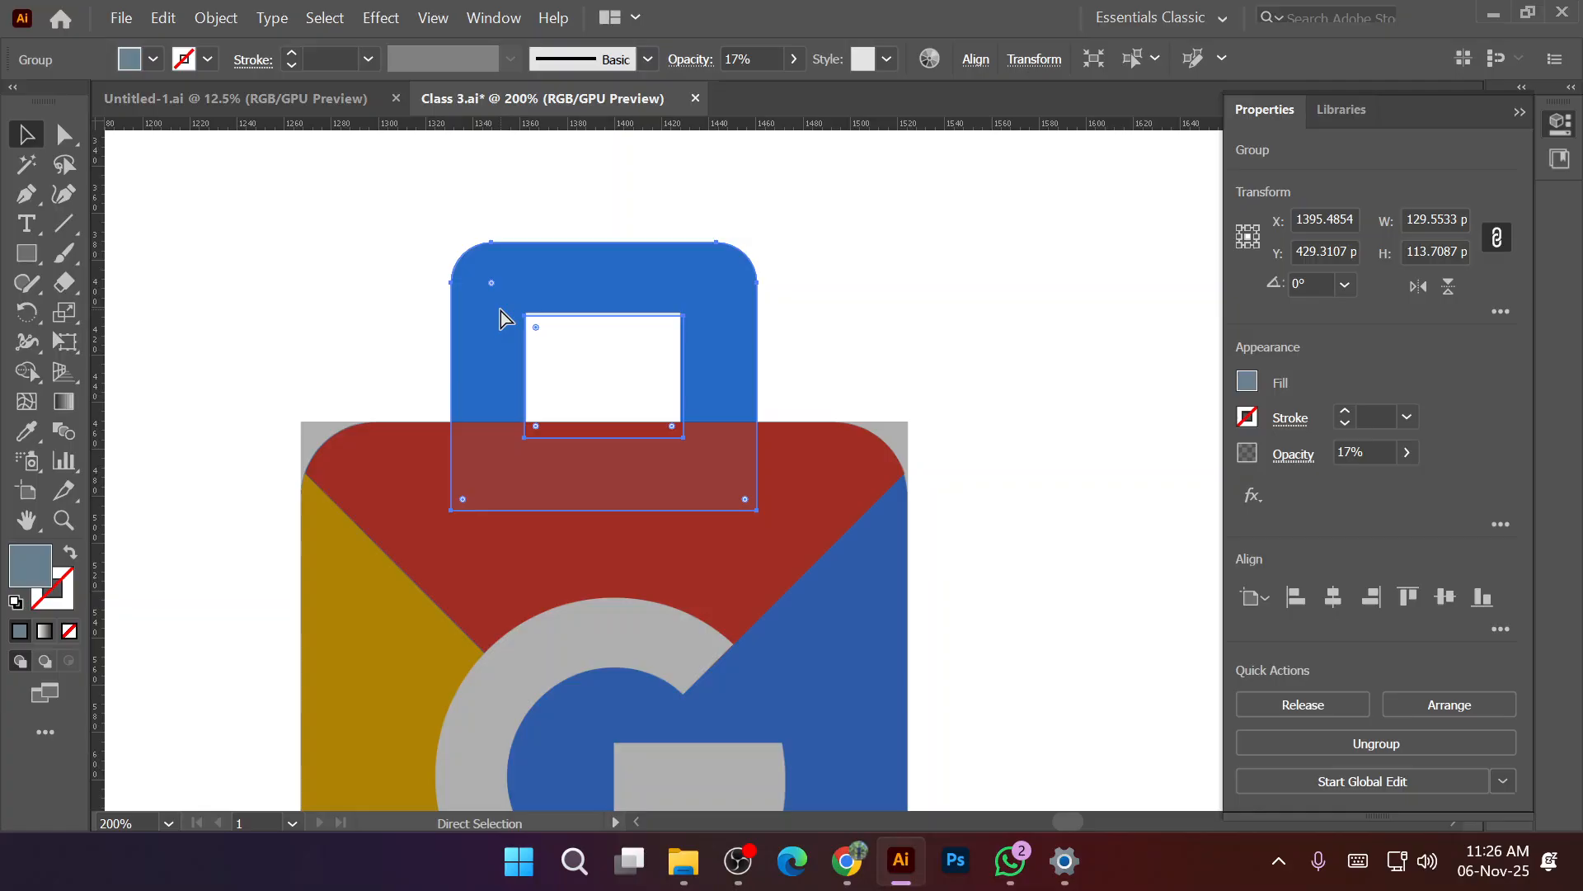
key(v)
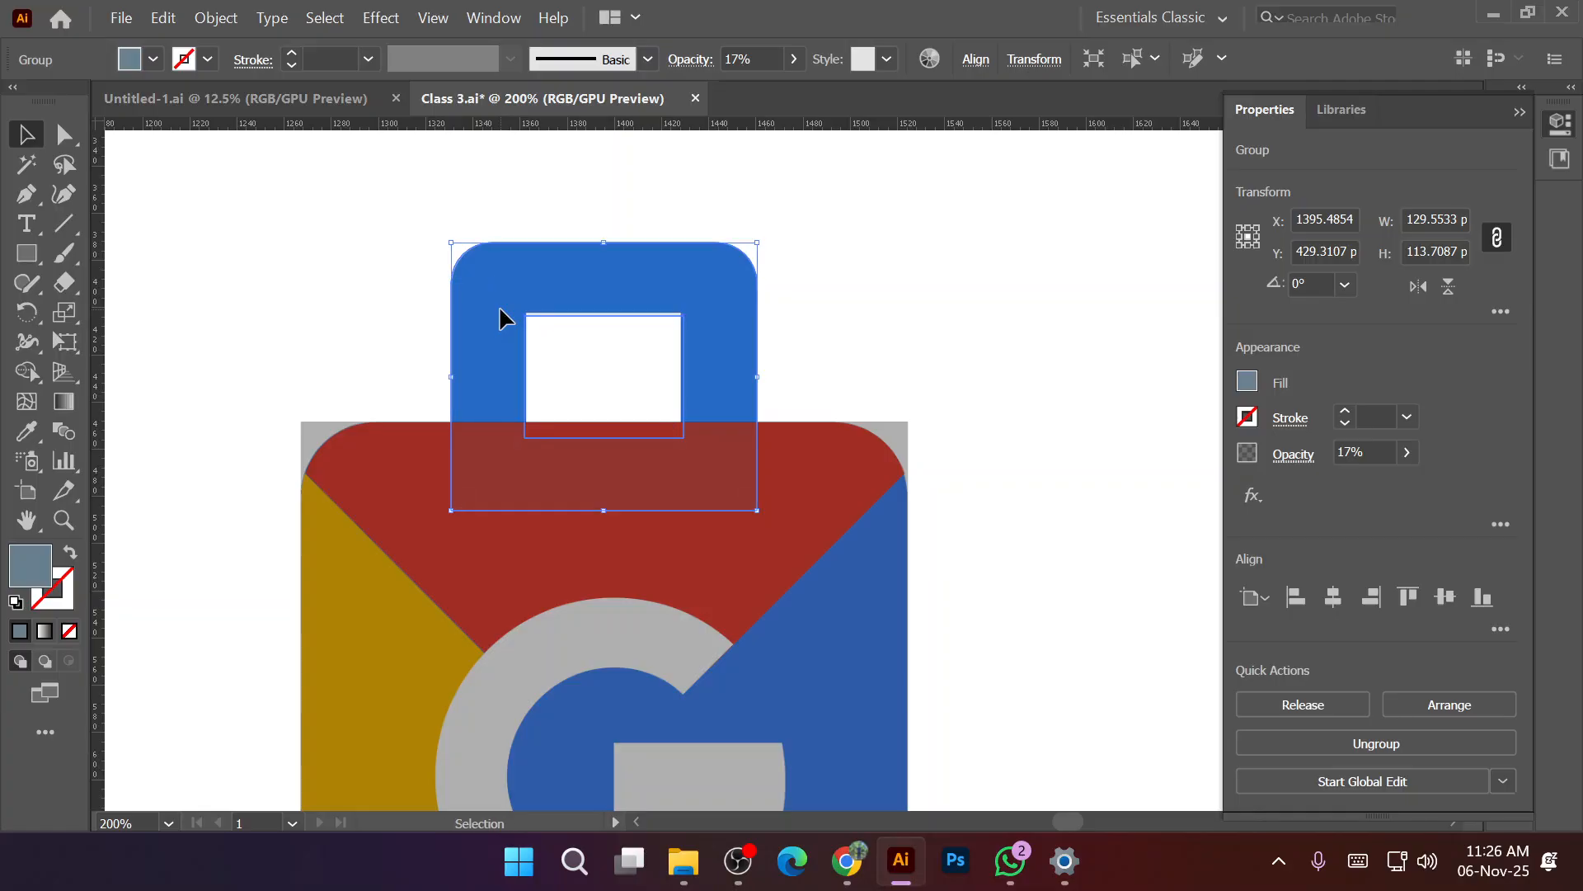
click(312, 334)
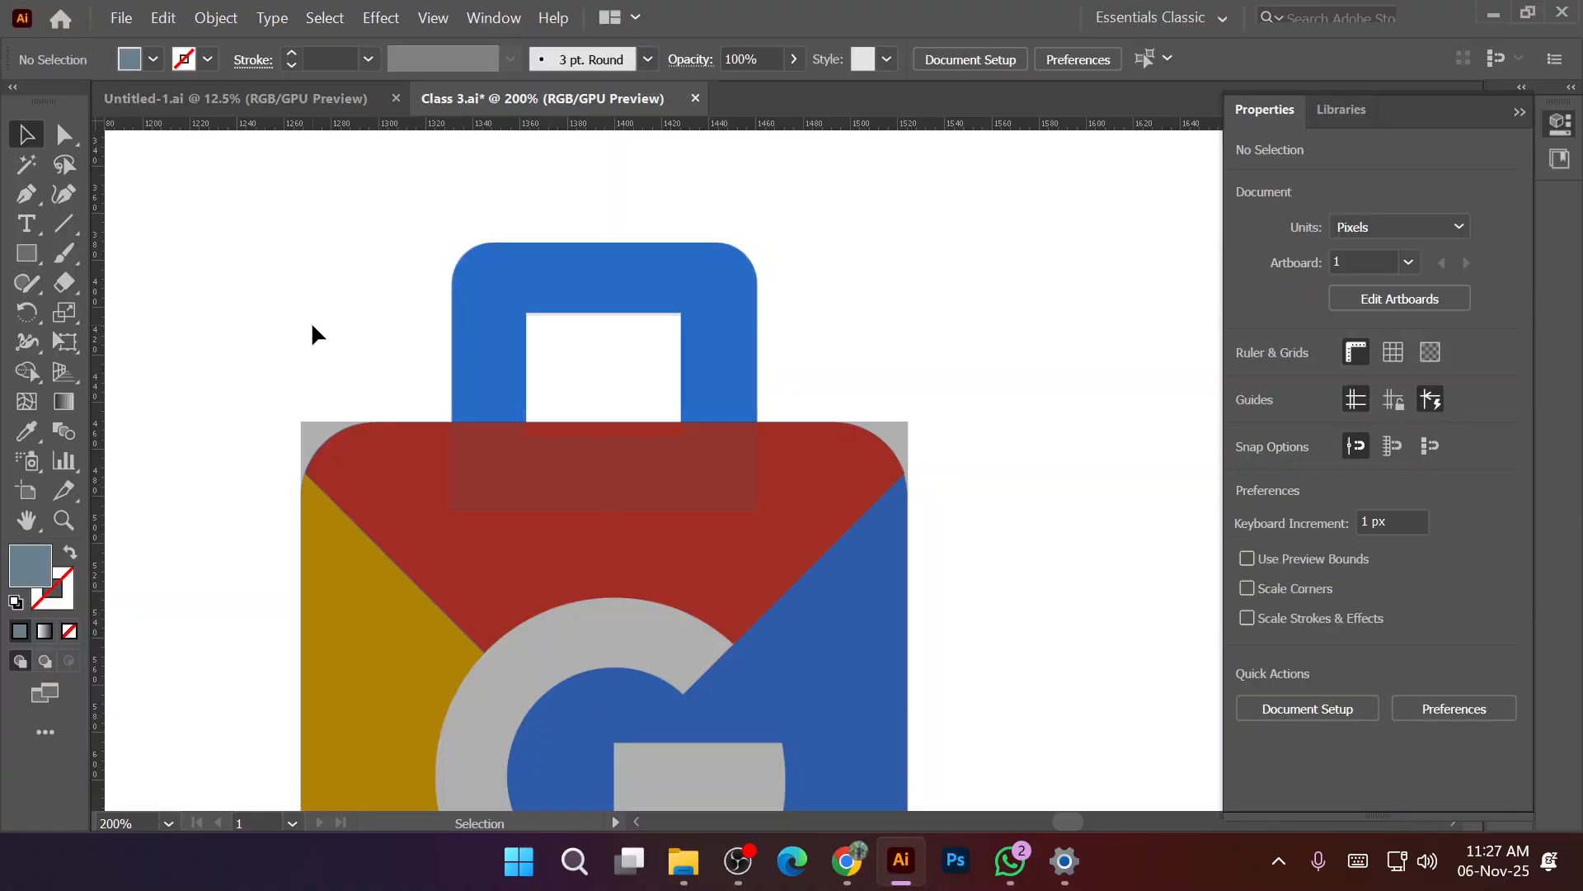
click(466, 342)
key(a)
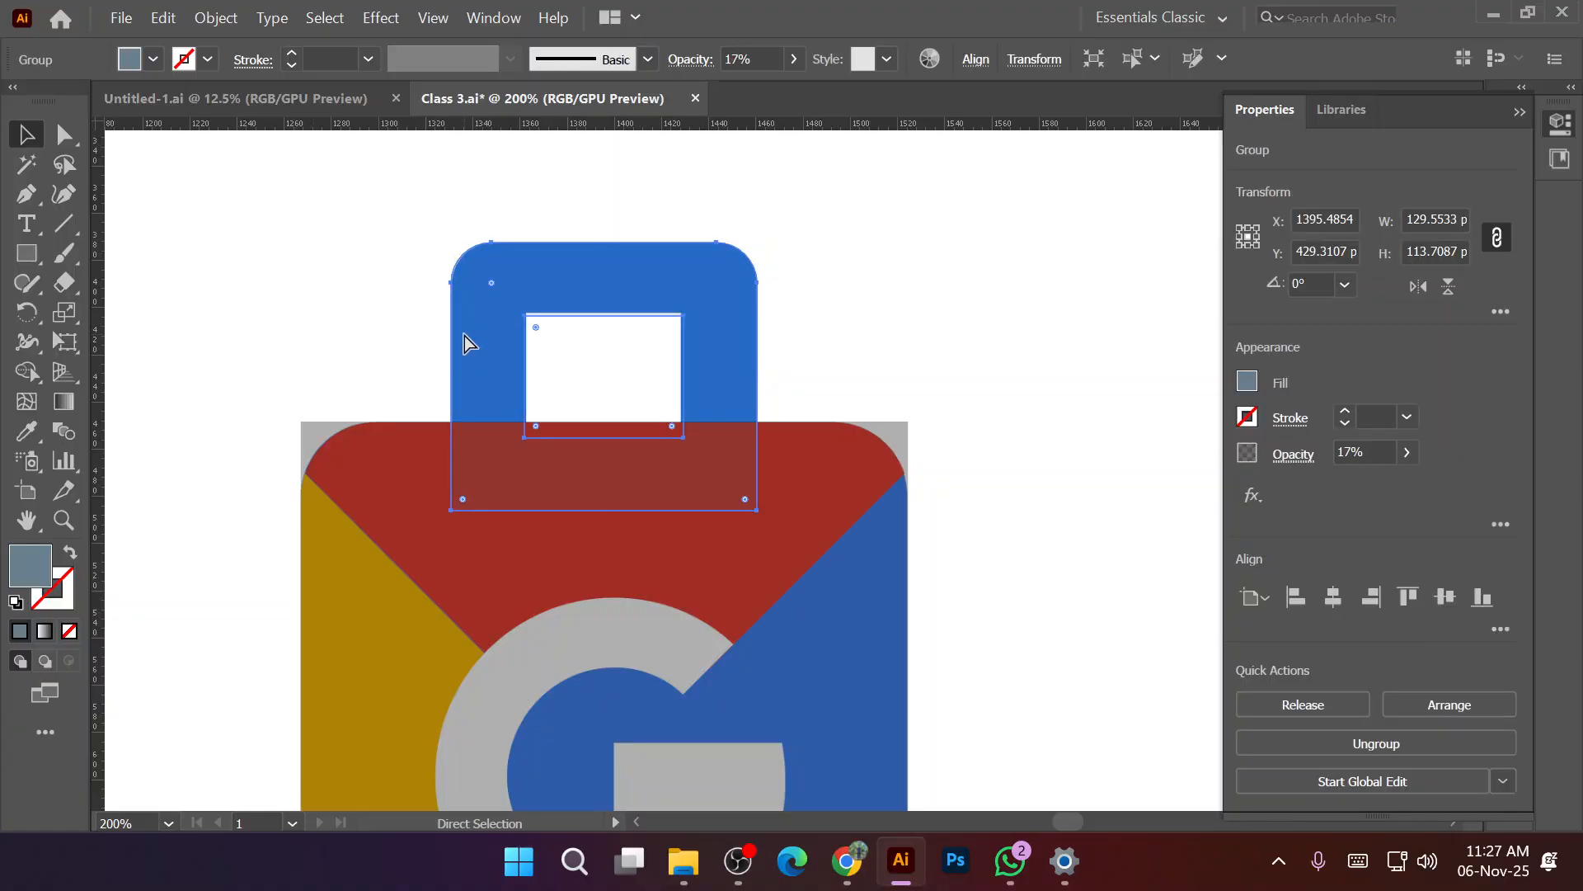
key(v)
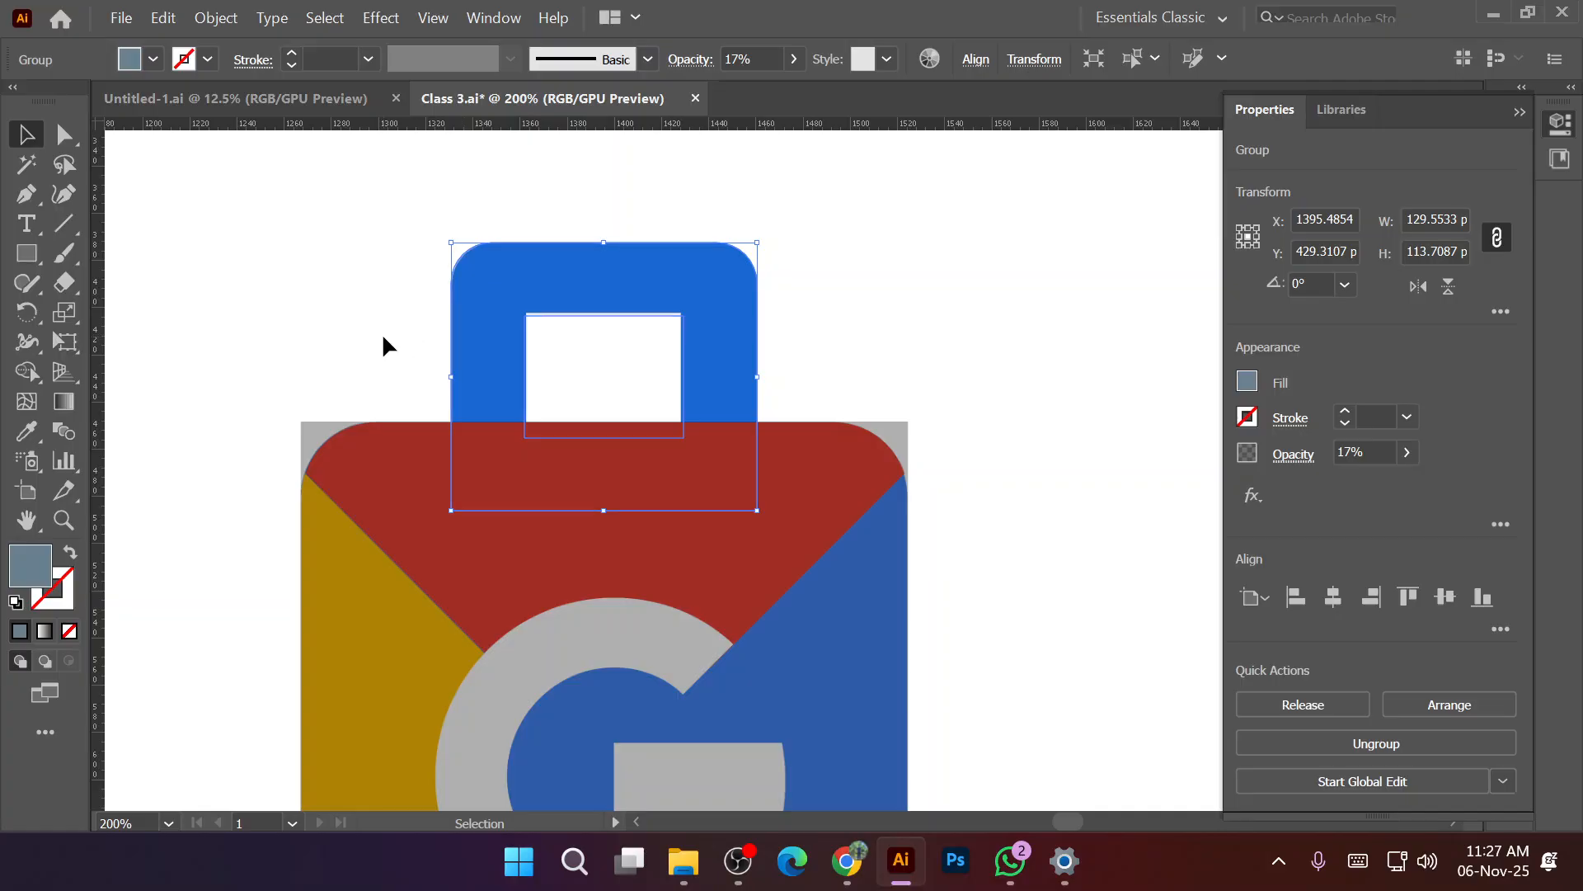
click(348, 322)
scroll(351, 320, down, 2)
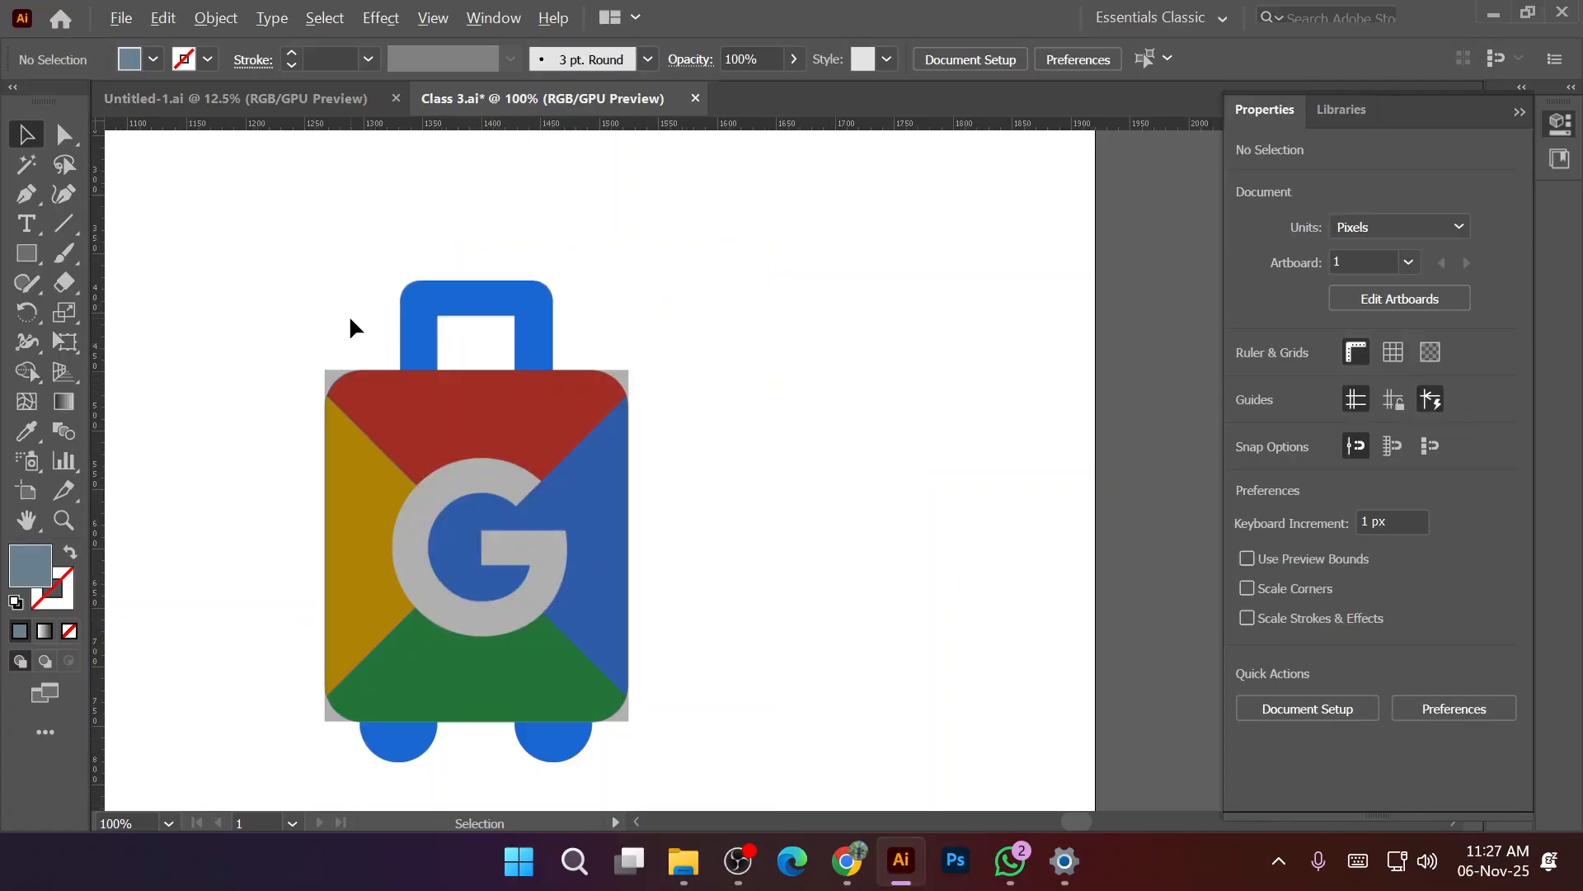
drag(245, 259, 689, 754)
click(722, 564)
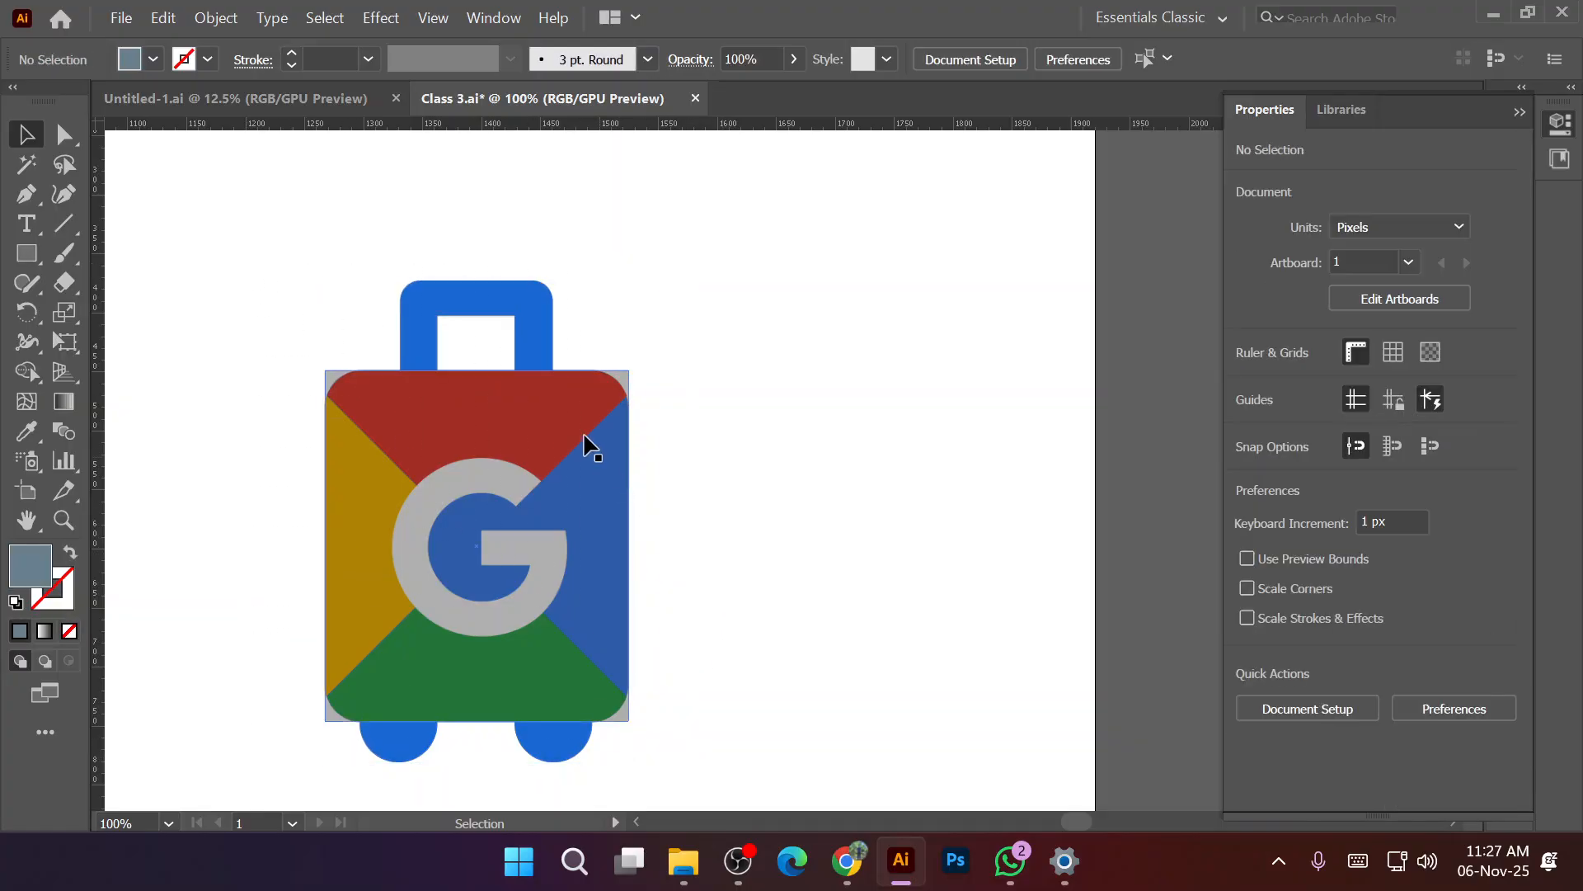
Round all corners of the suitcase body rectangle to match the reference, with a corner radius of 30 px, and deselect it.
click(617, 389)
drag(617, 390, 590, 414)
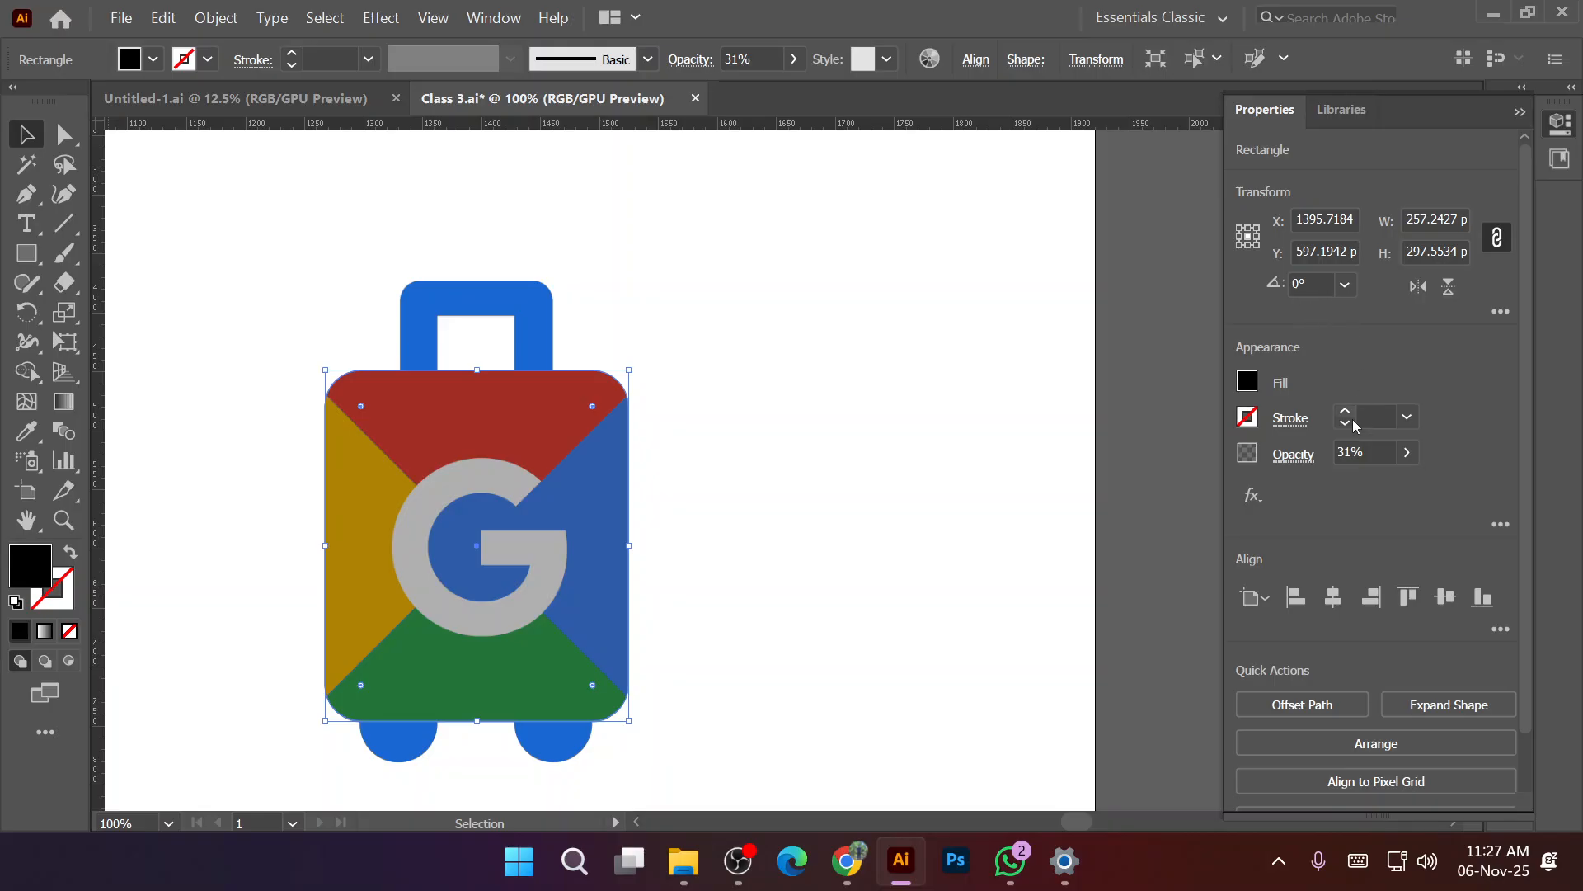
click(1026, 60)
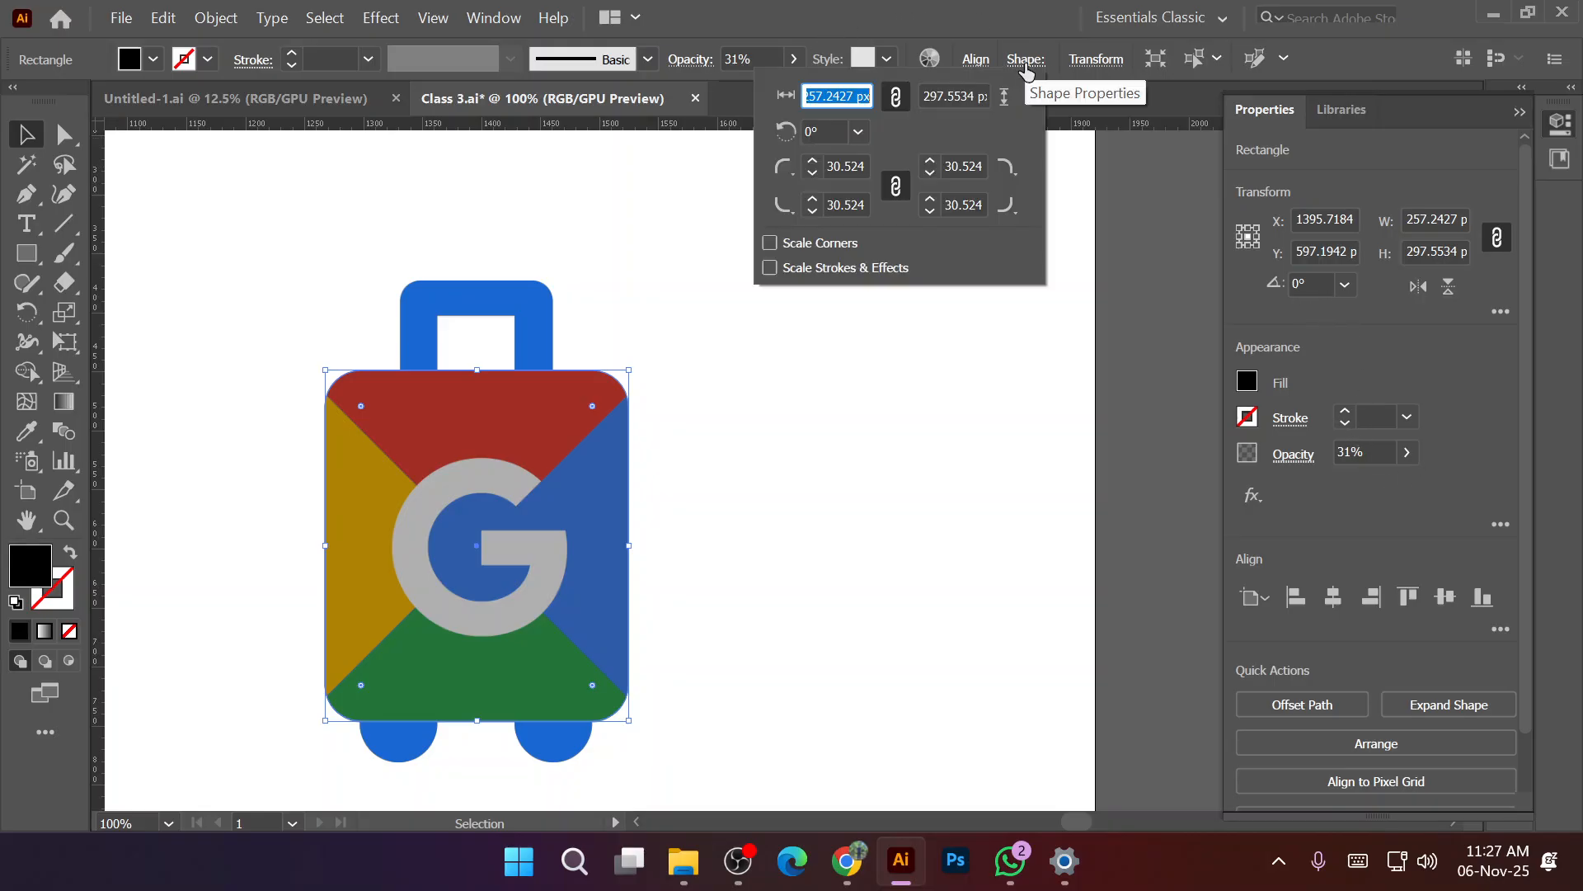
double_click(859, 164)
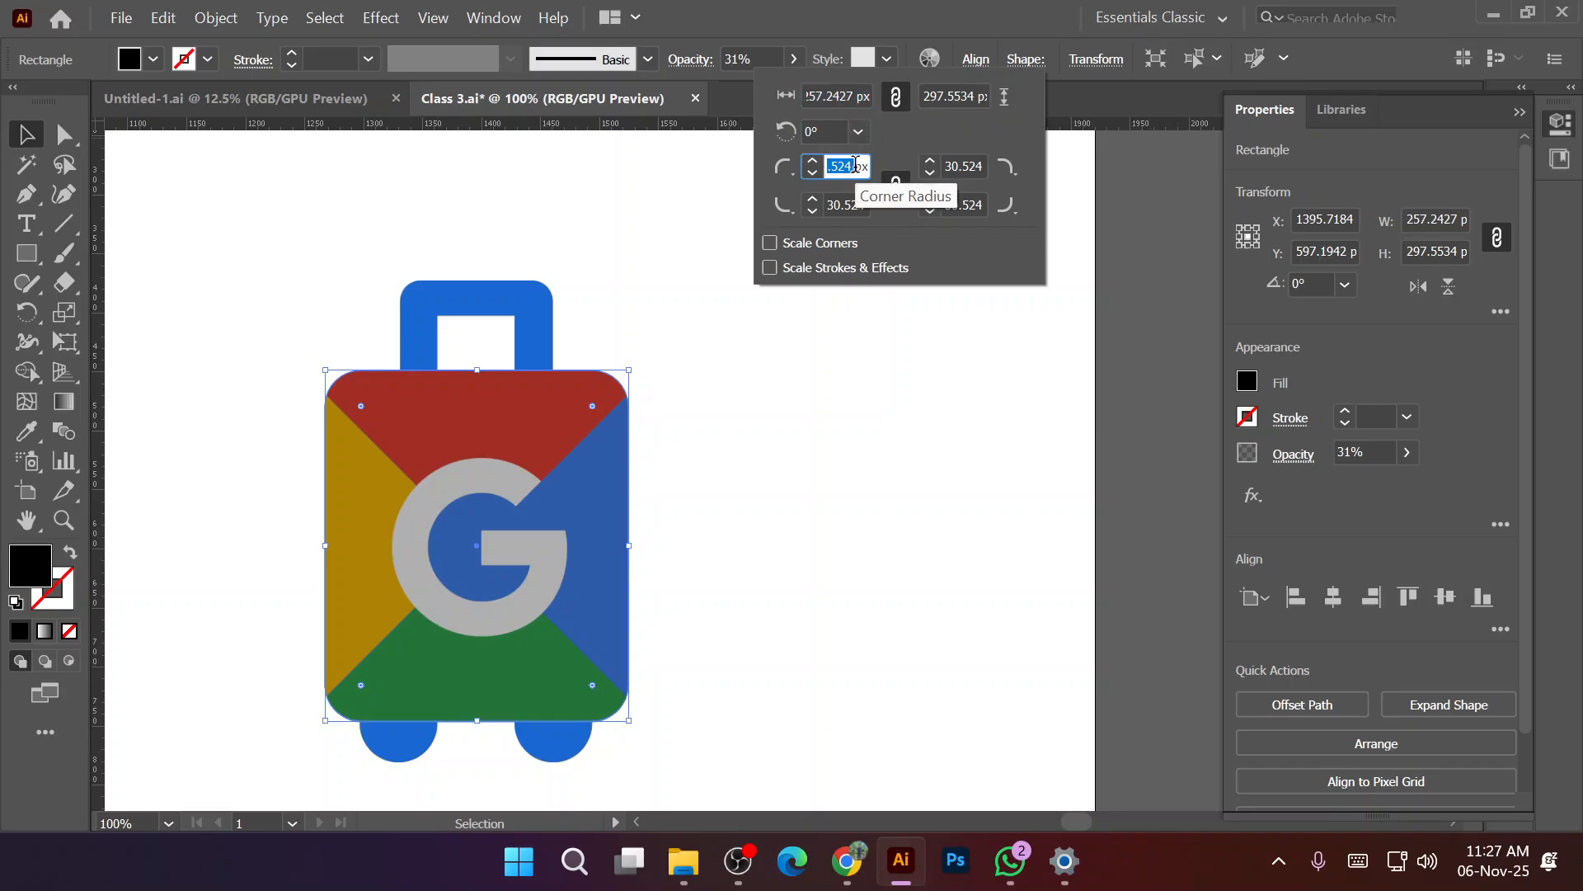
text(3)
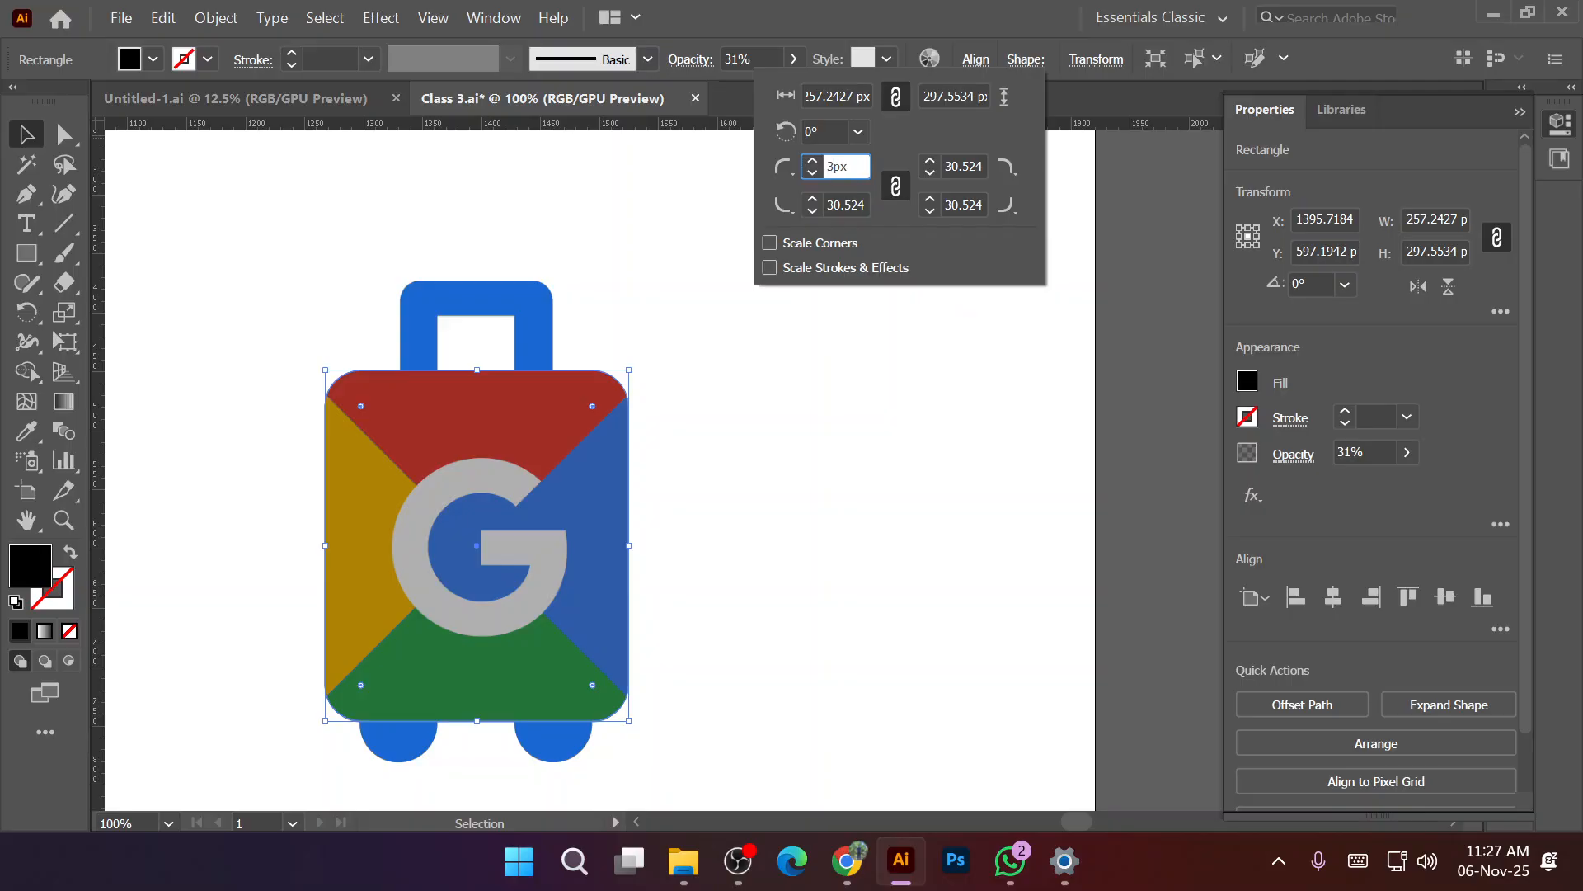
text(0)
key(Return)
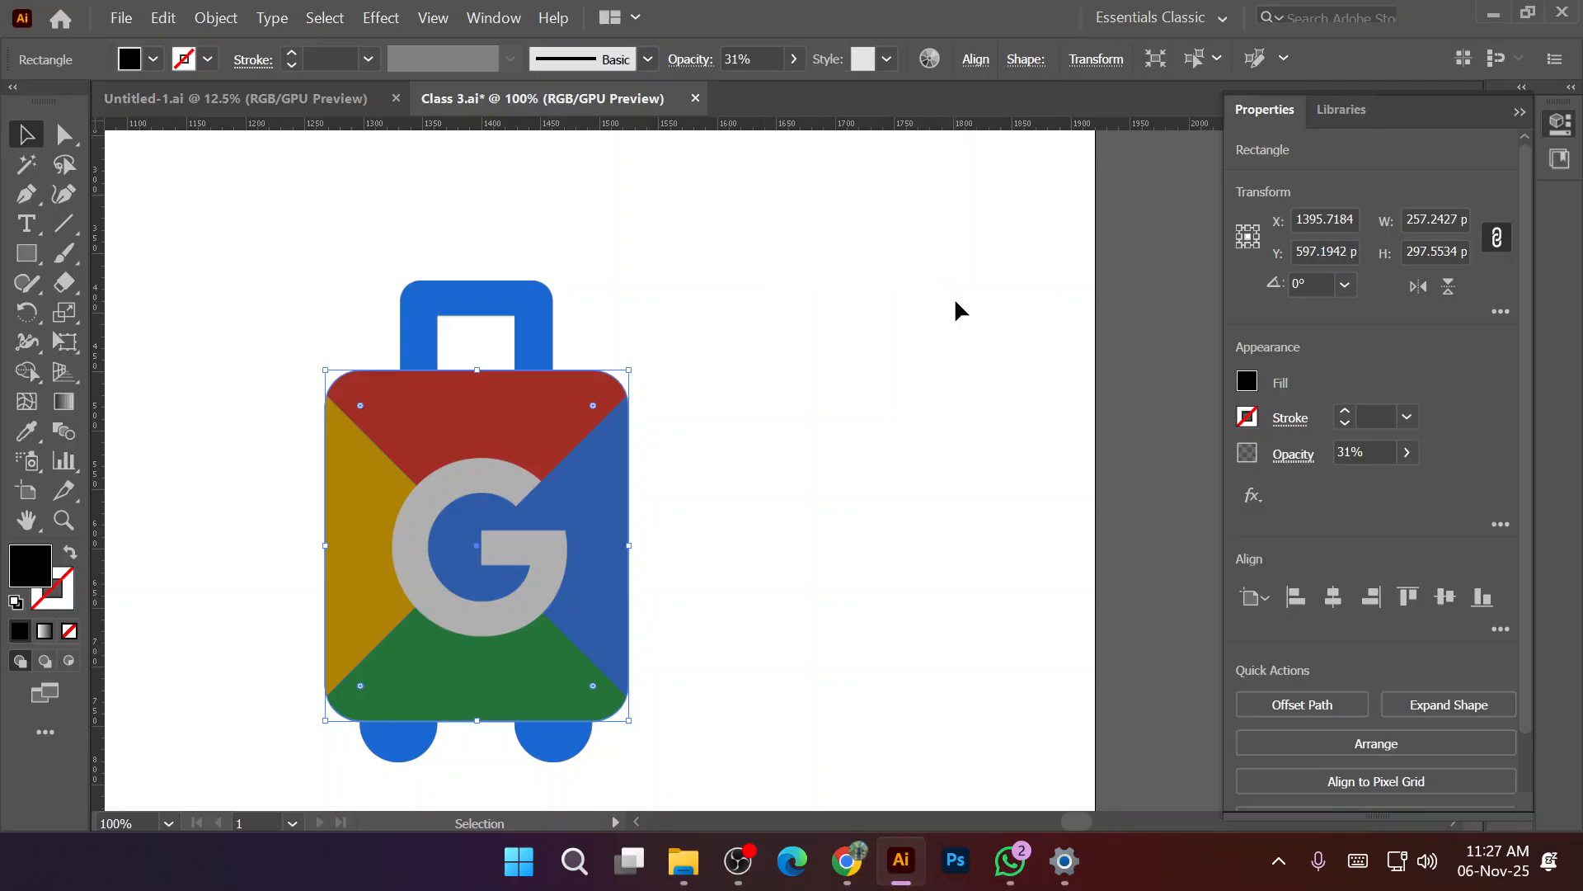
click(860, 369)
Move the traced suitcase shapes beside the reference image to inspect them, and undo the move.
drag(223, 276, 742, 783)
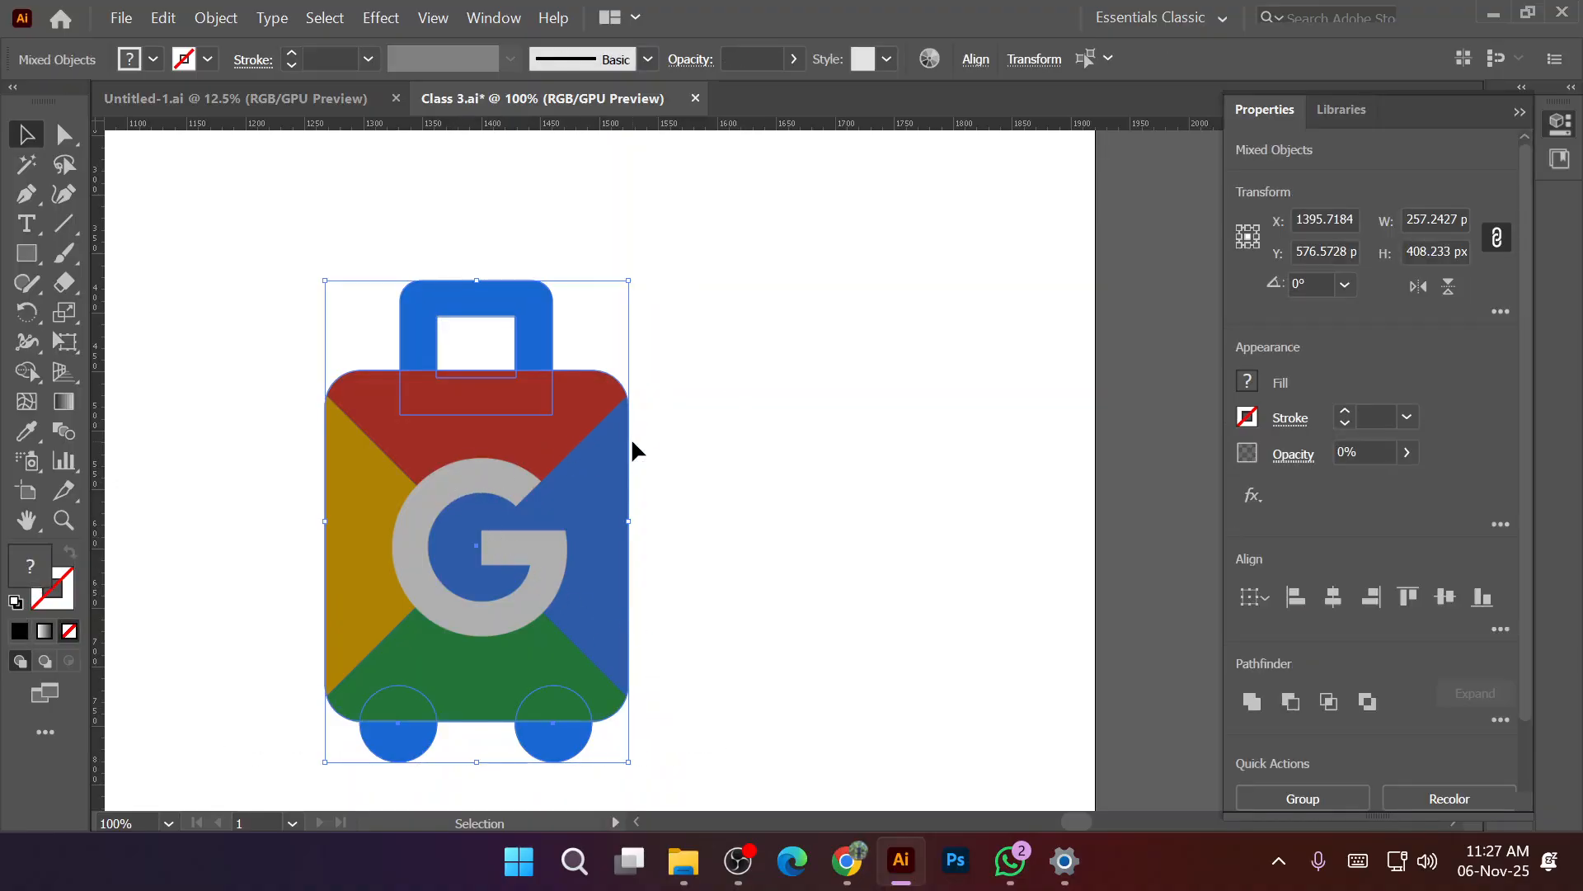
drag(631, 452, 1012, 436)
click(1001, 230)
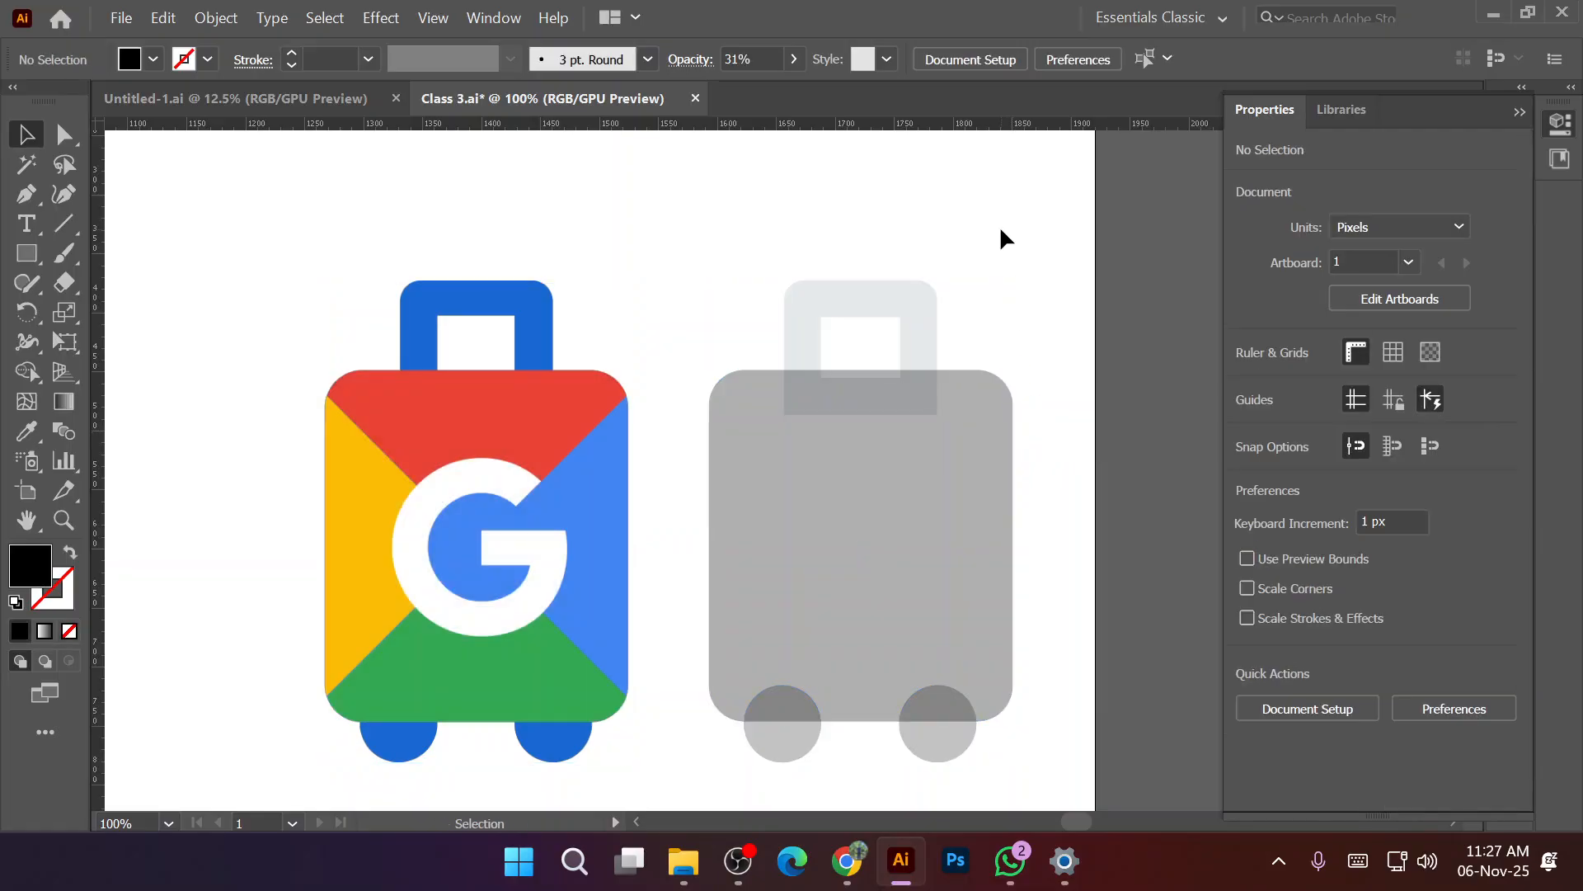
click(866, 570)
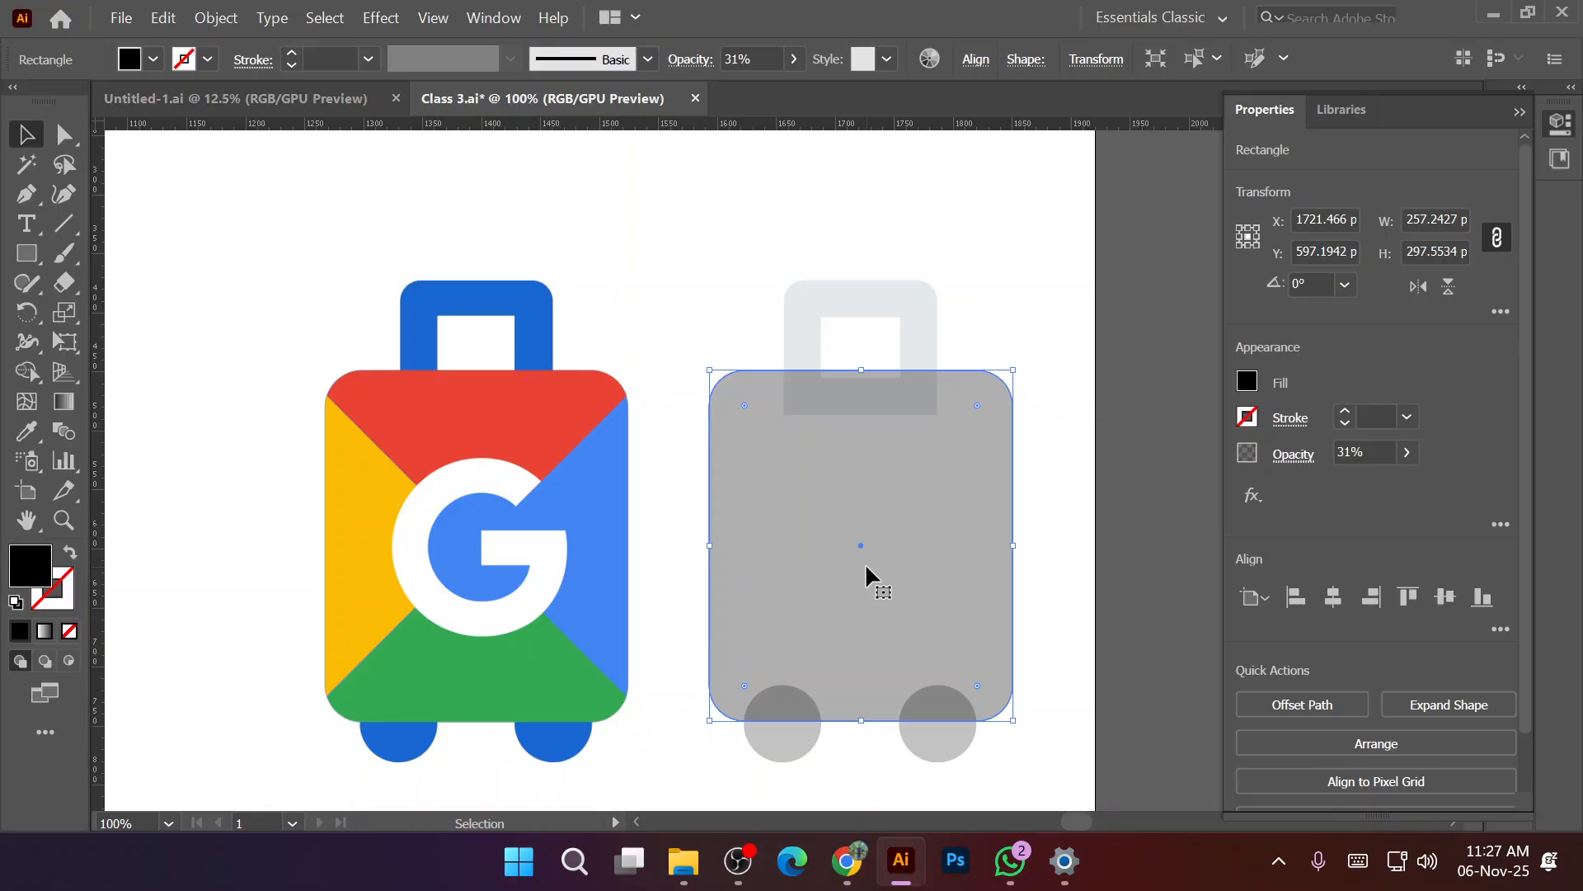
key(i)
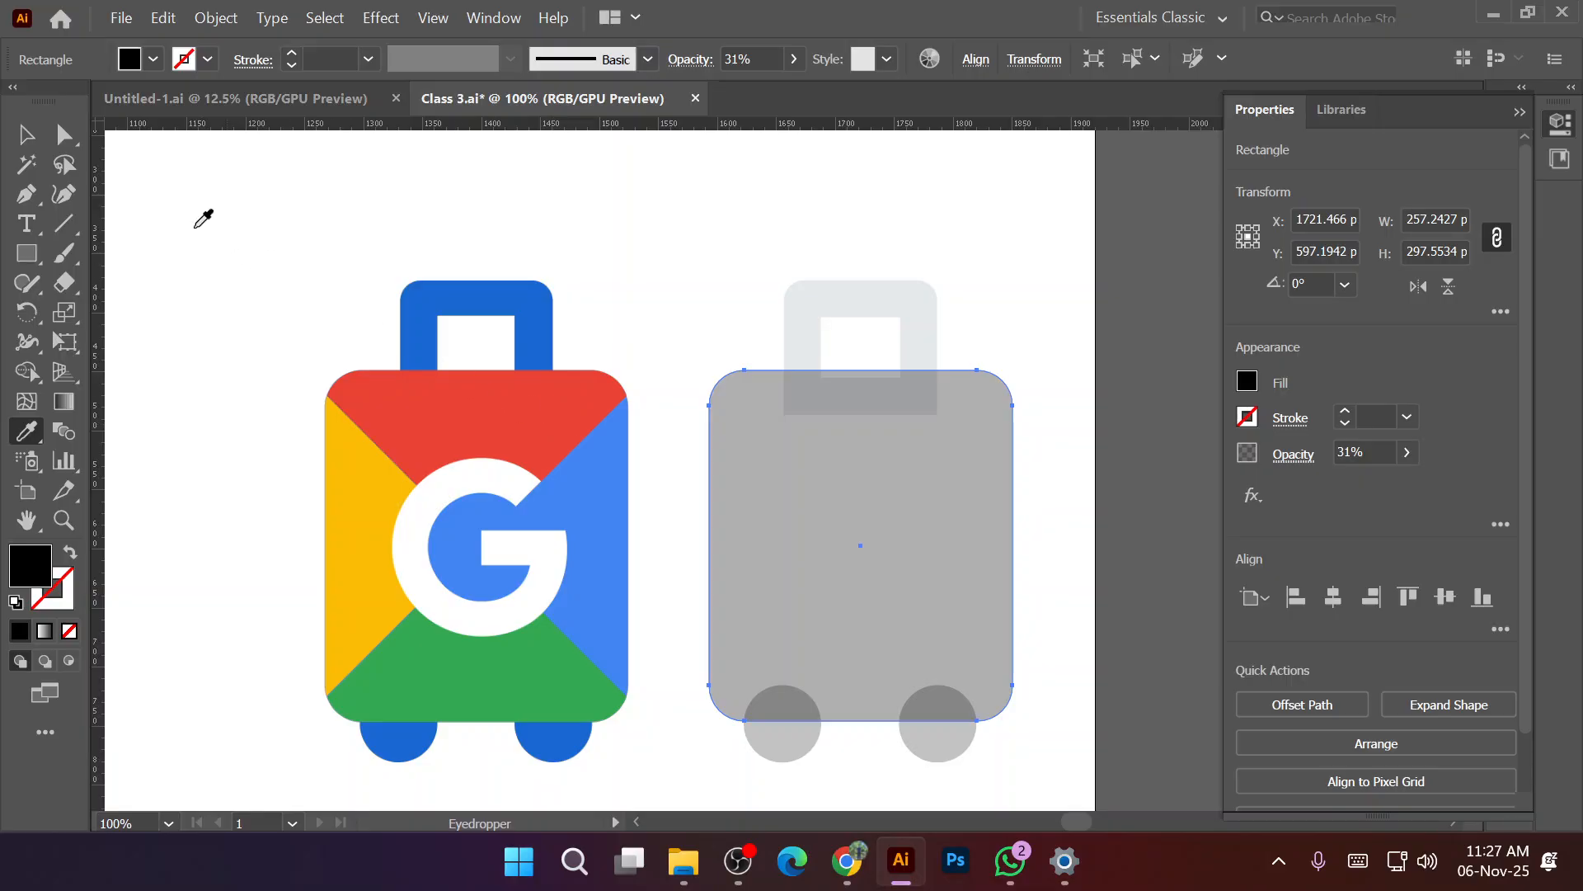
key(v)
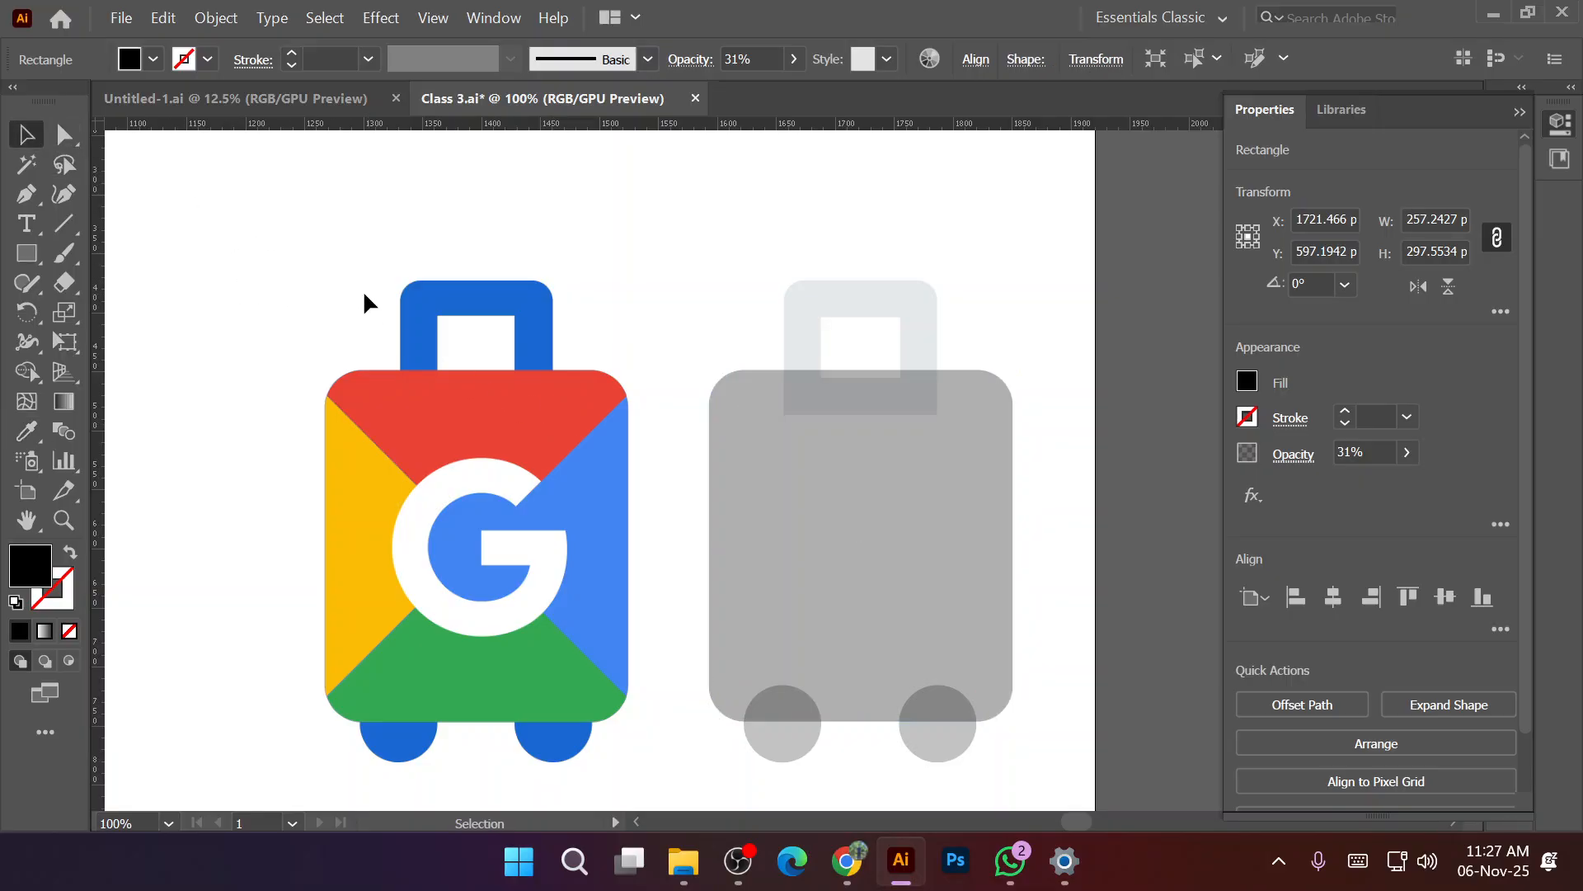
click(368, 296)
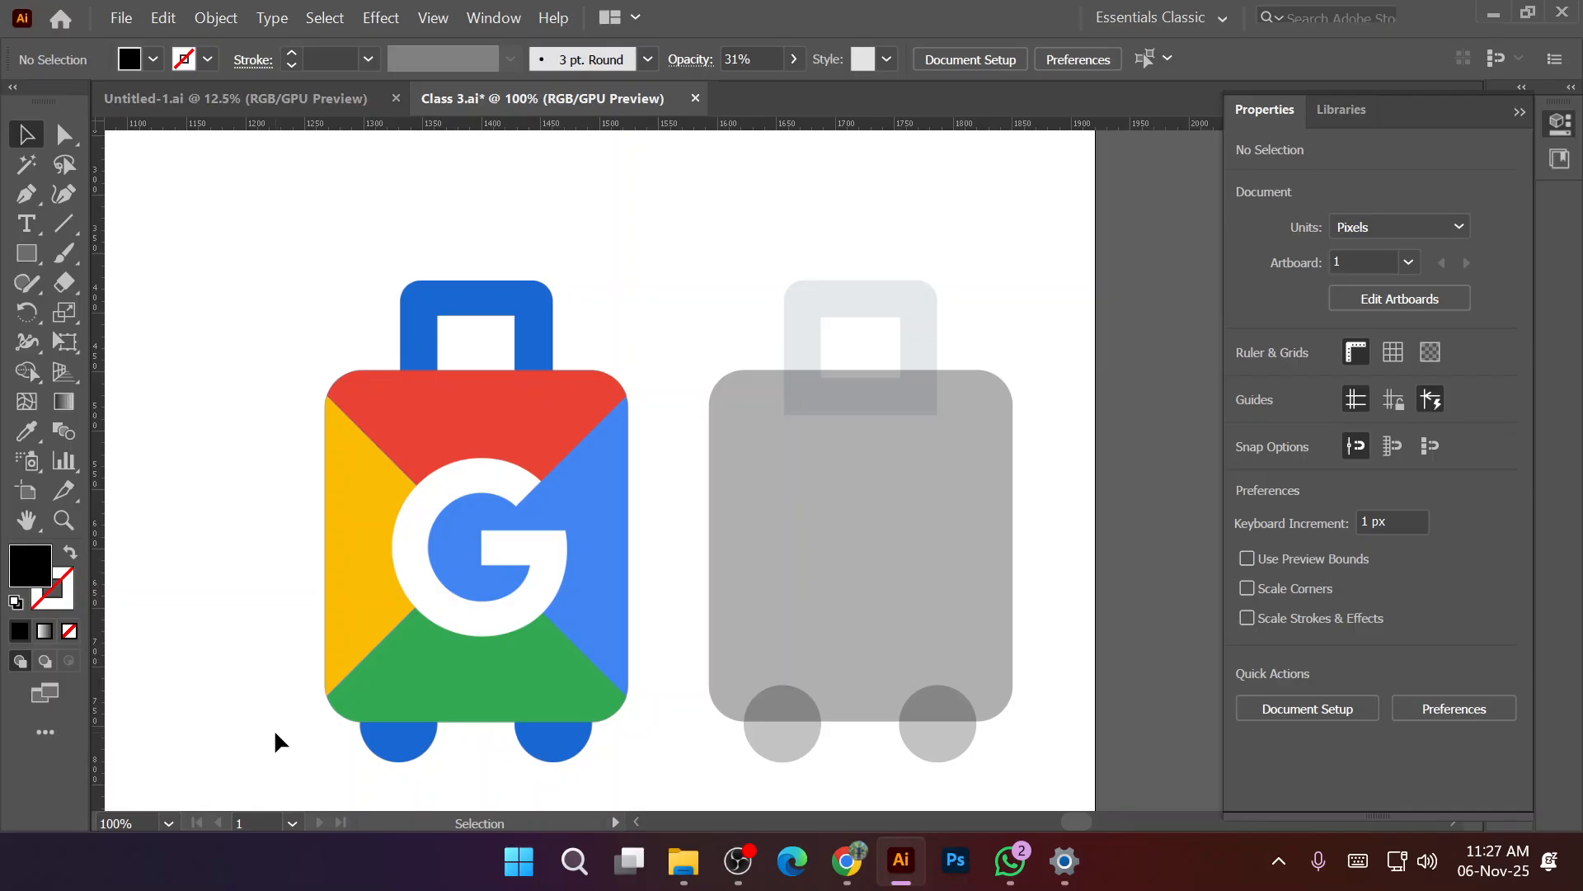
scroll(275, 733, down, 2)
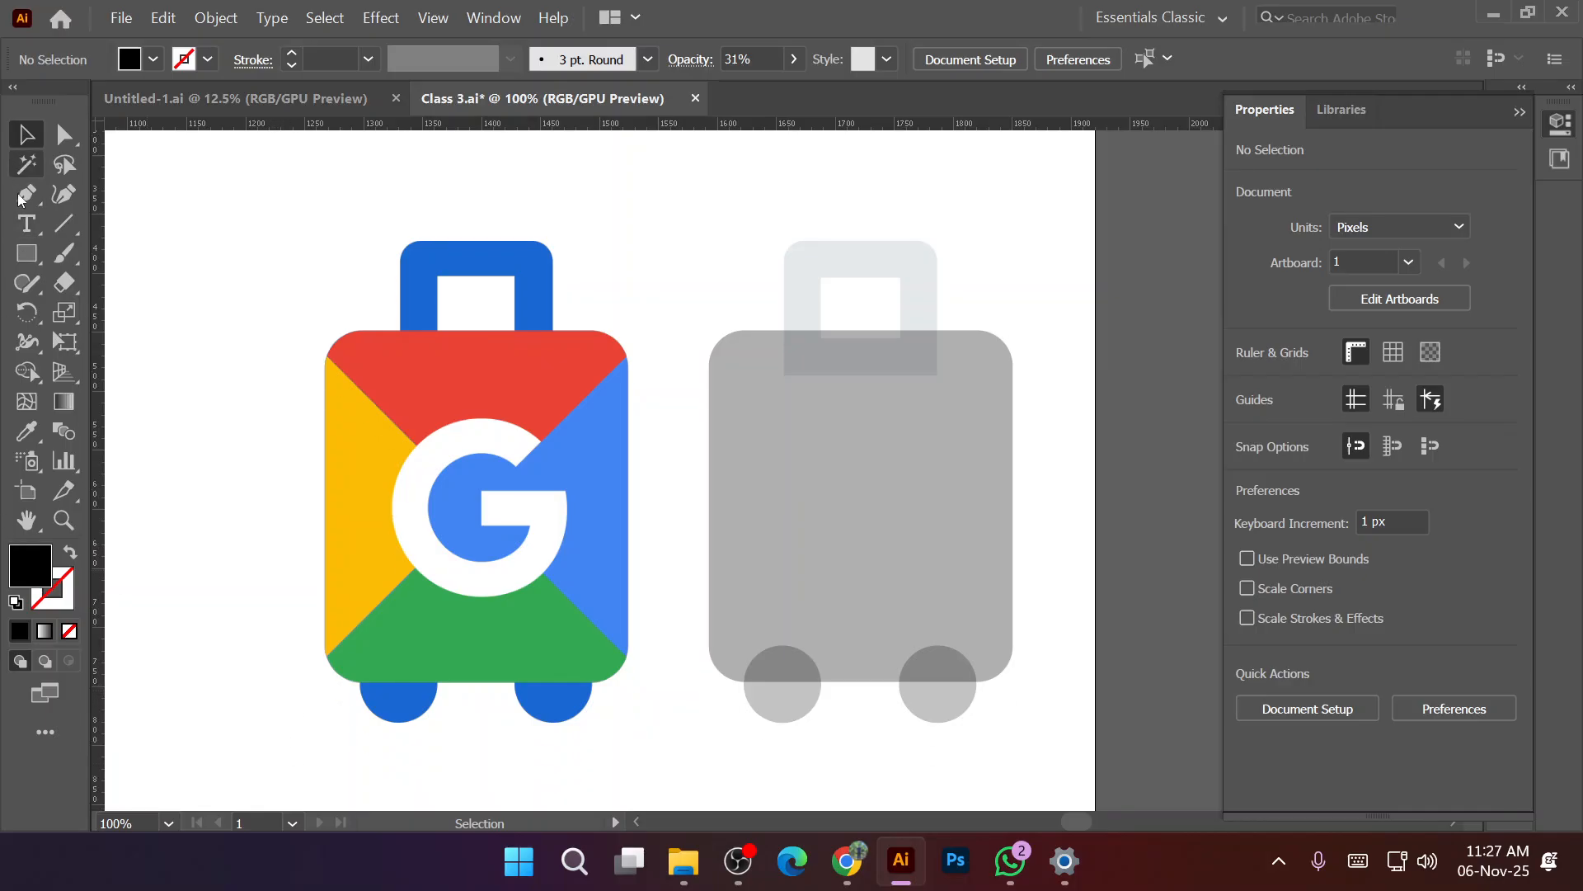
key(ctrl+z)
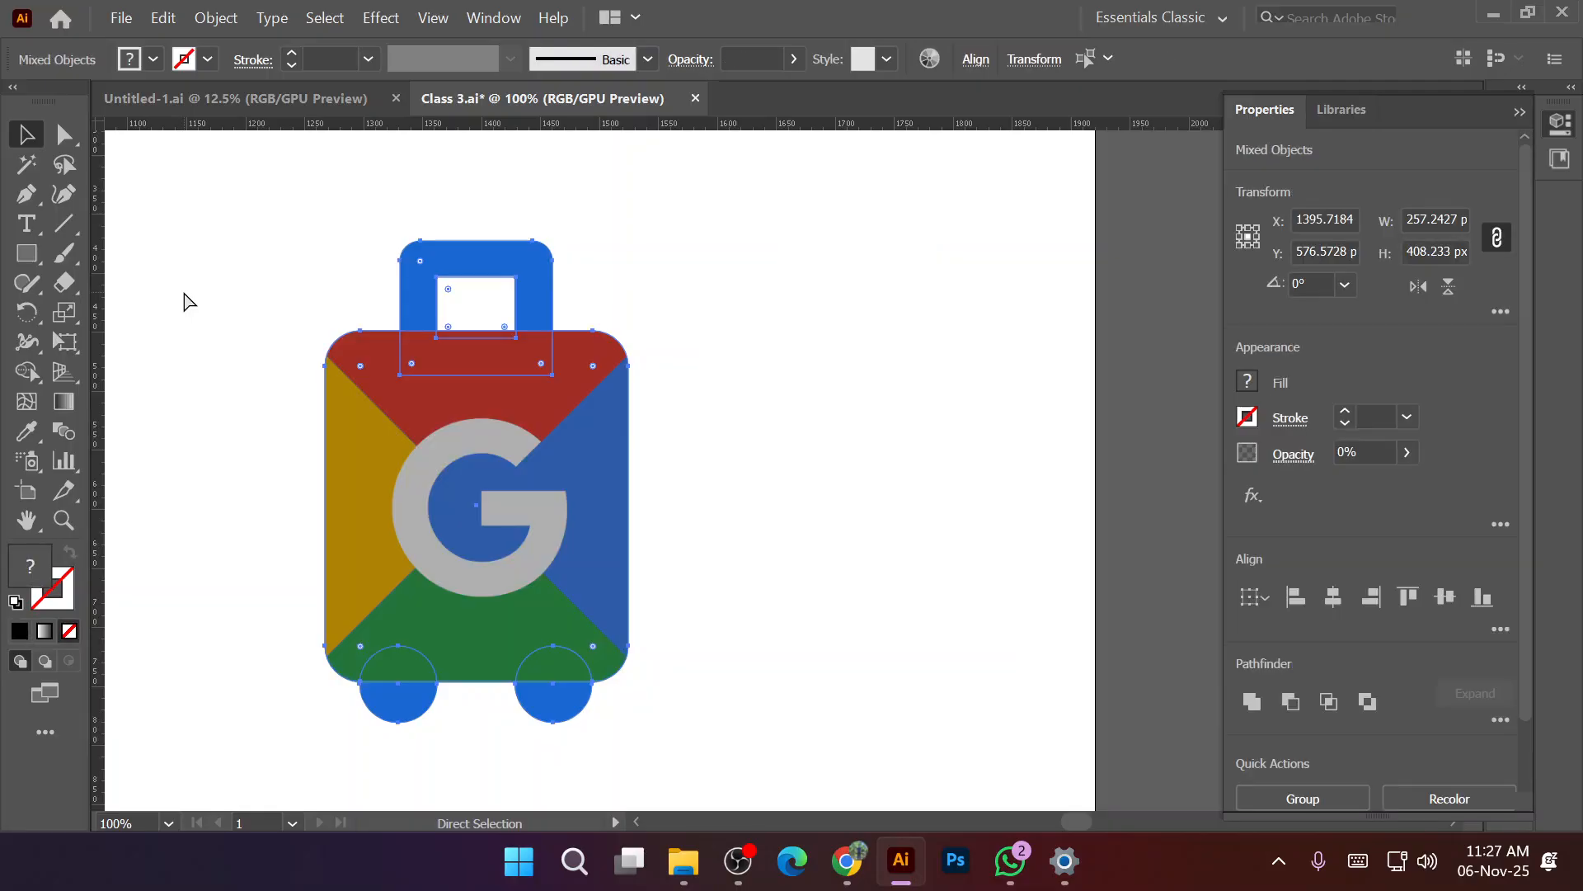
click(784, 396)
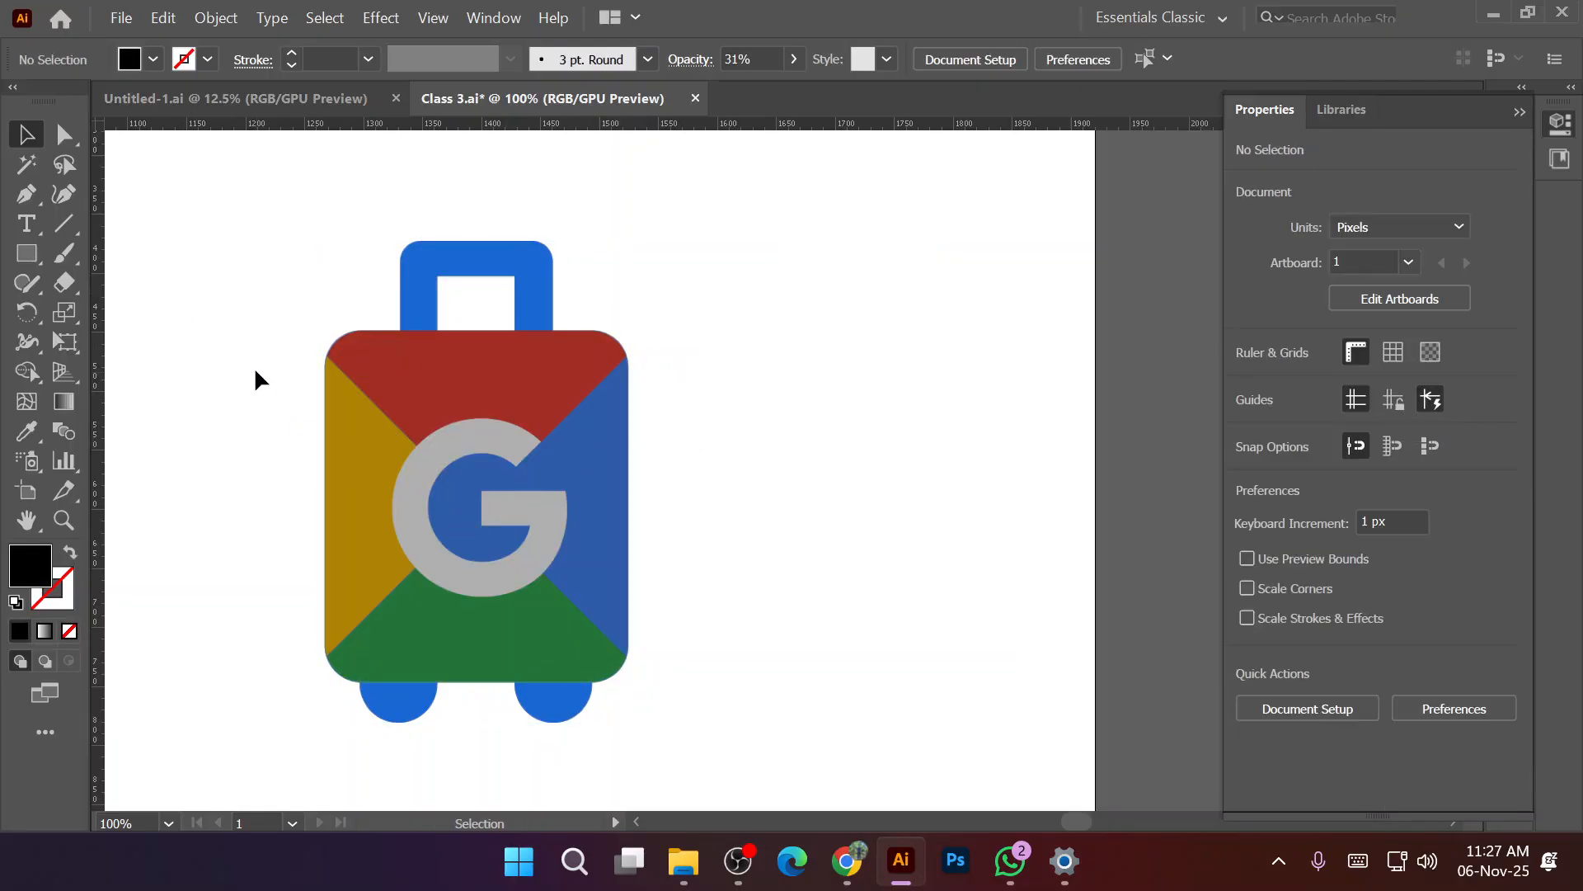
Try drawing lines freehand across the suitcase body along its diagonal colour divisions.
scroll(438, 589, up, 1)
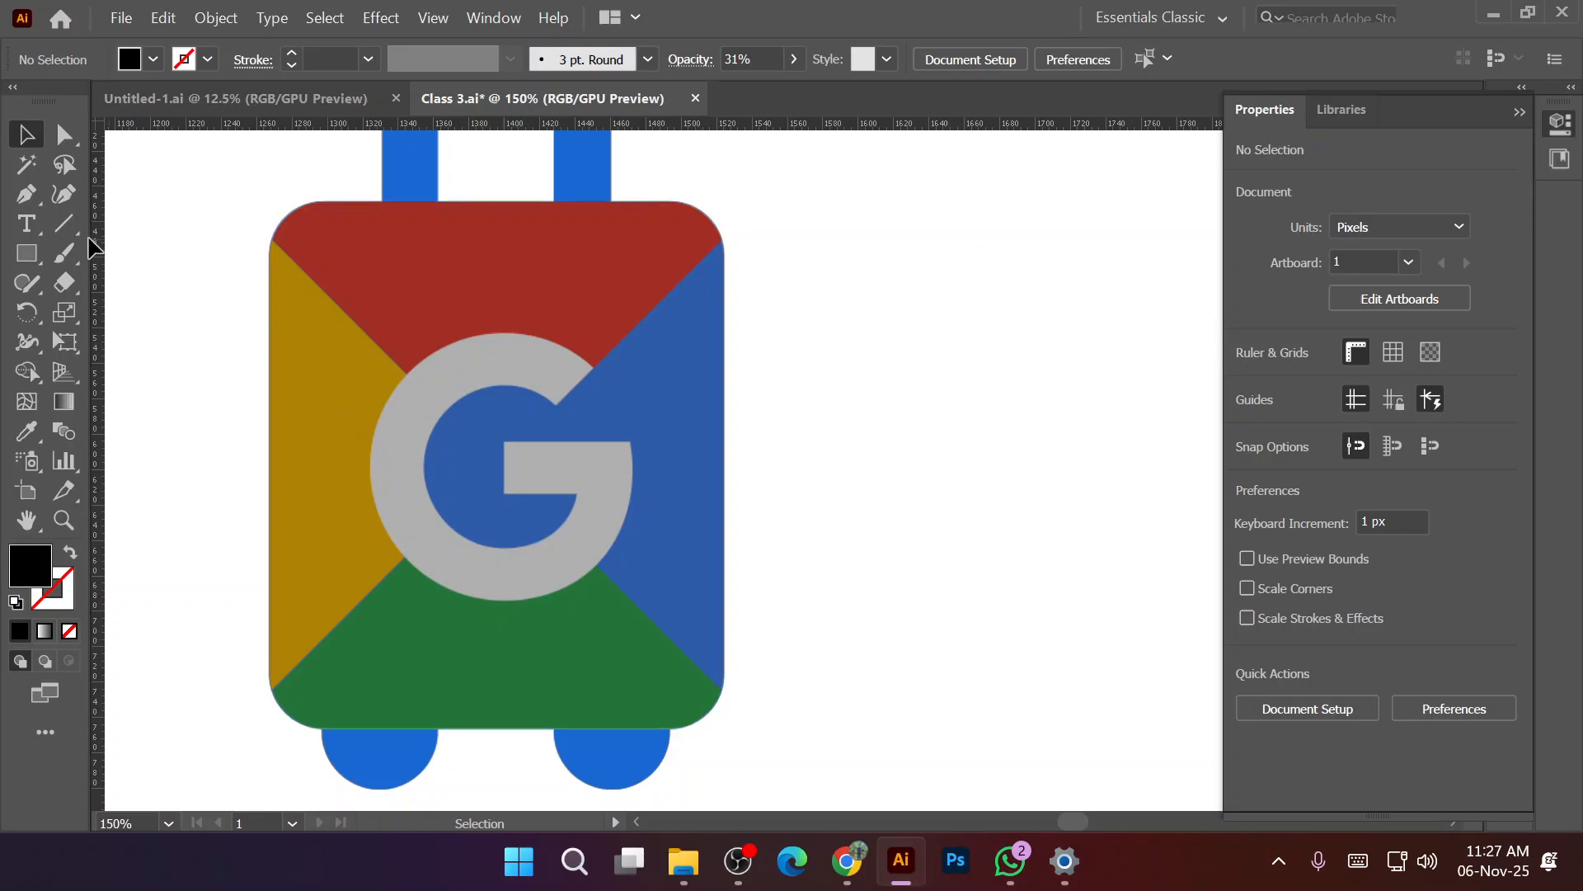
click(64, 224)
drag(225, 213, 754, 711)
key(ctrl+shift+a)
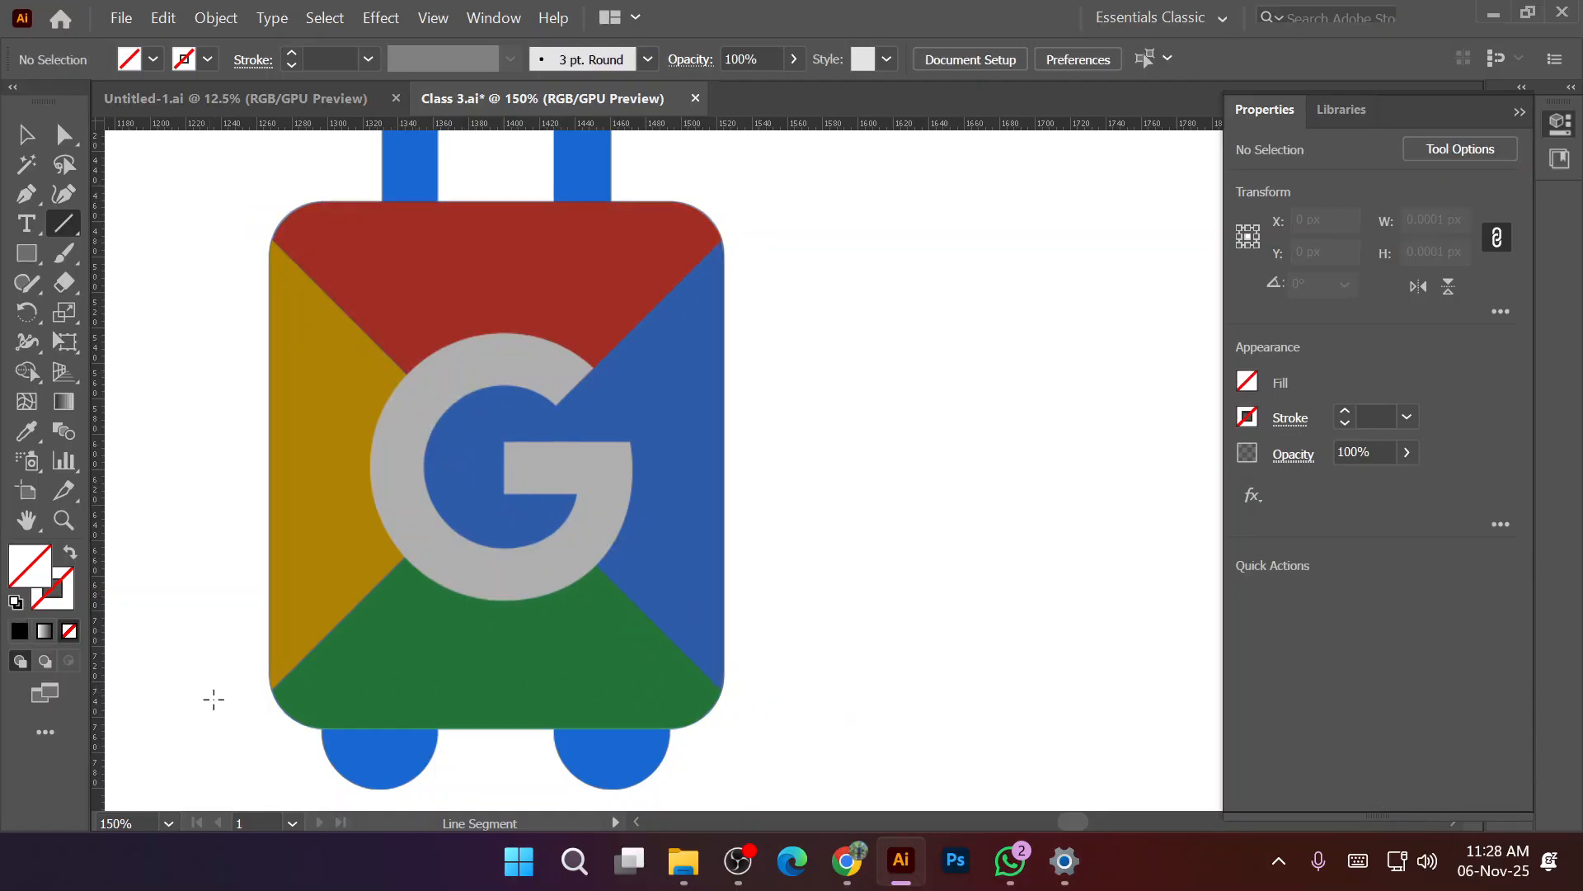
mouse_move(259, 704)
mouse_down()
mouse_move(561, 503)
mouse_move(764, 194)
mouse_up()
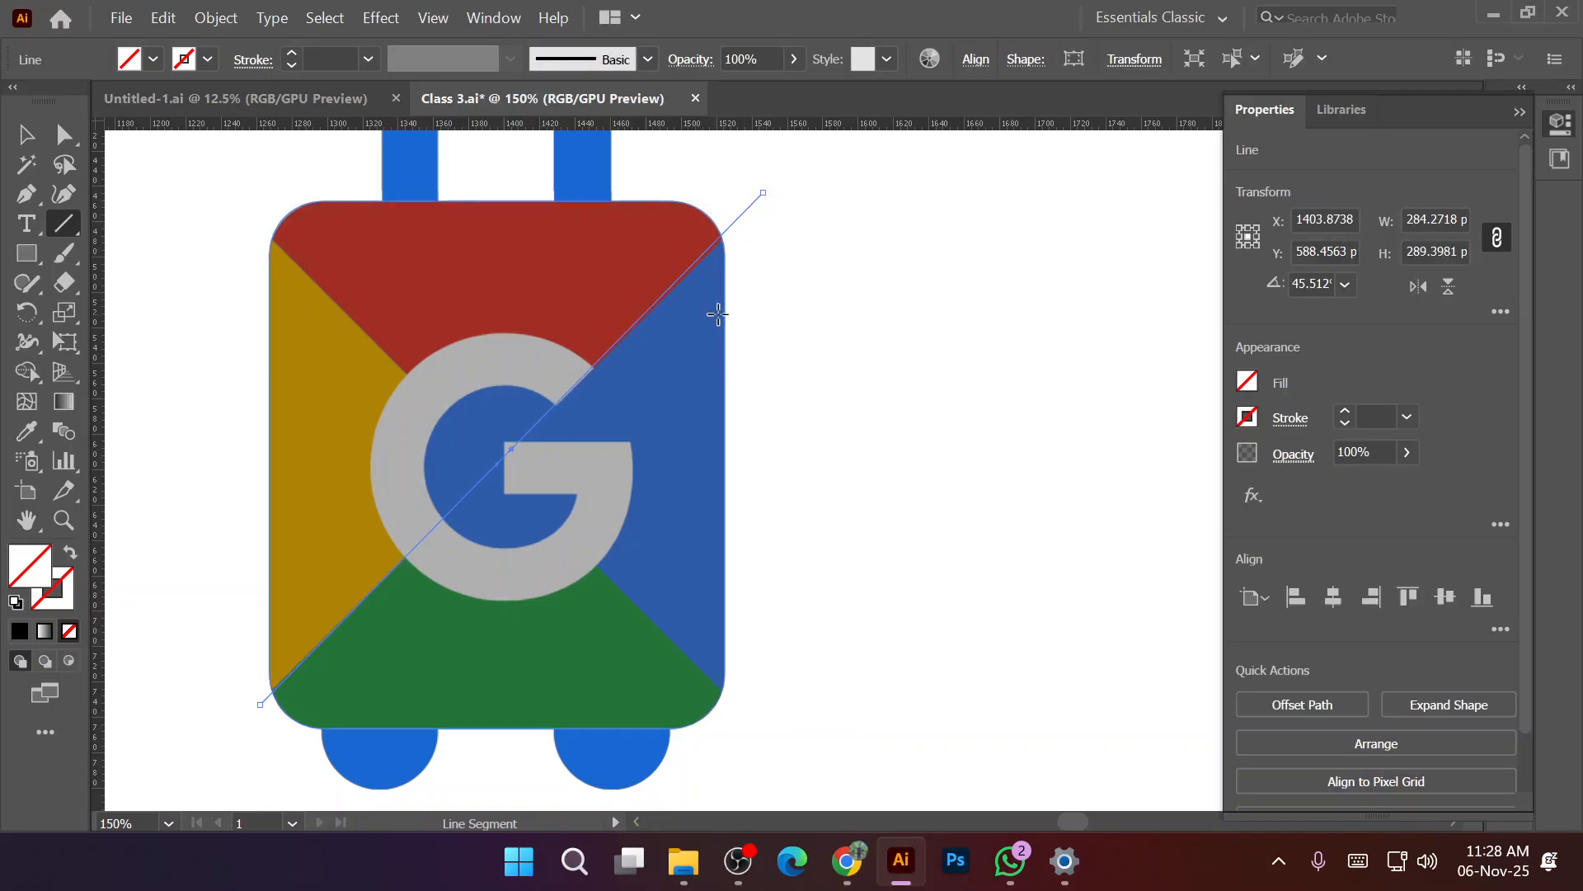
key(ctrl+shift+a)
drag(757, 296, 1140, 313)
key(ctrl+shift+a)
Draw a horizontal line about 406 px long across the suitcase body and rotate it to 45°.
drag(183, 367, 902, 379)
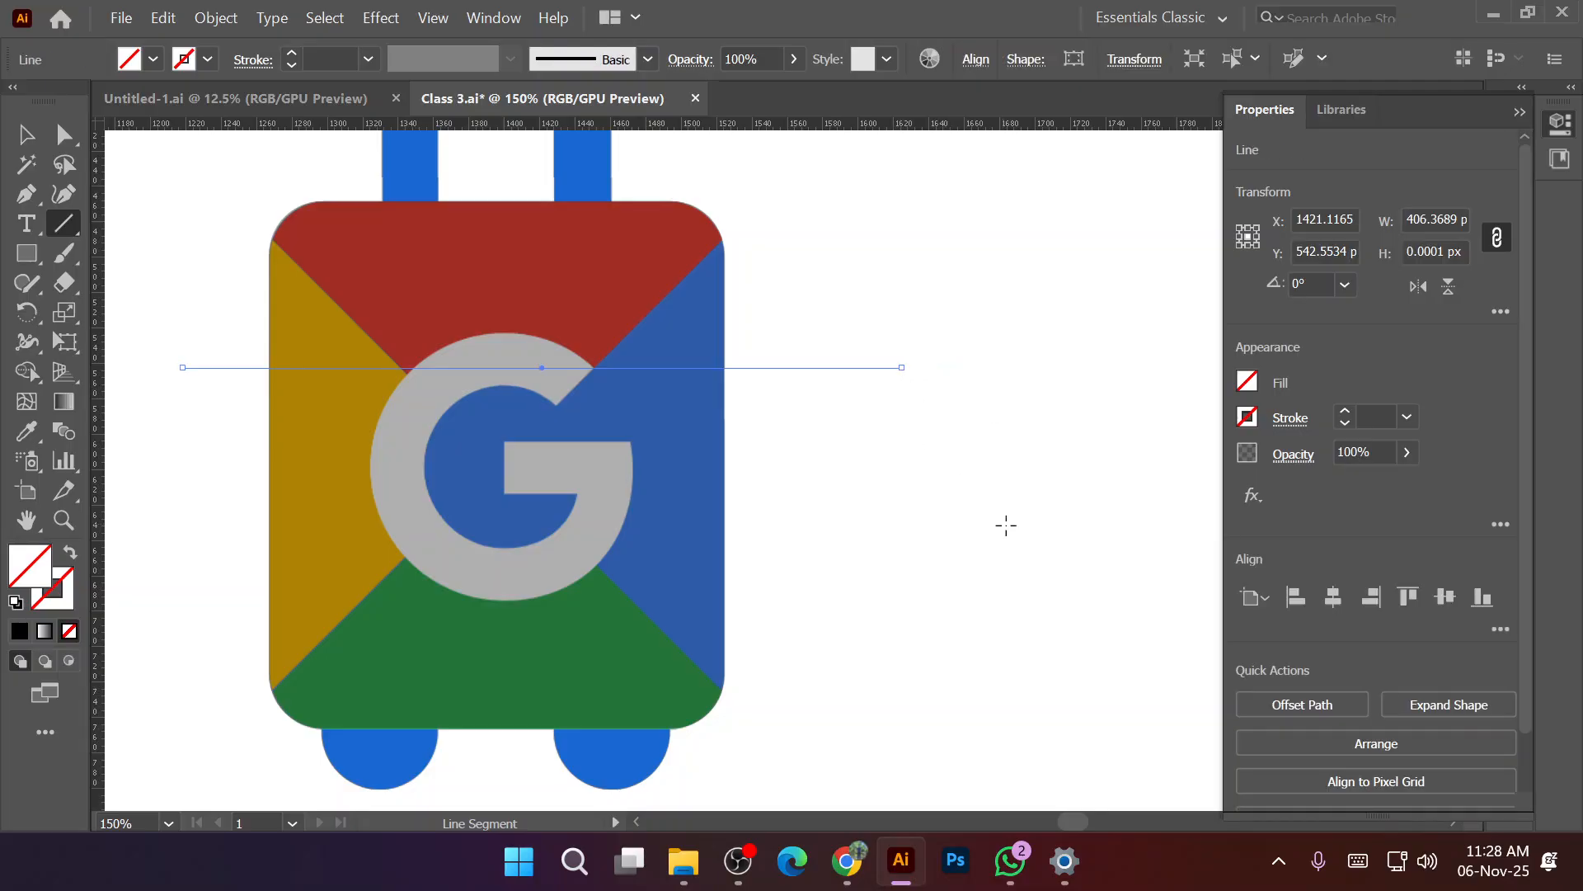
click(1344, 285)
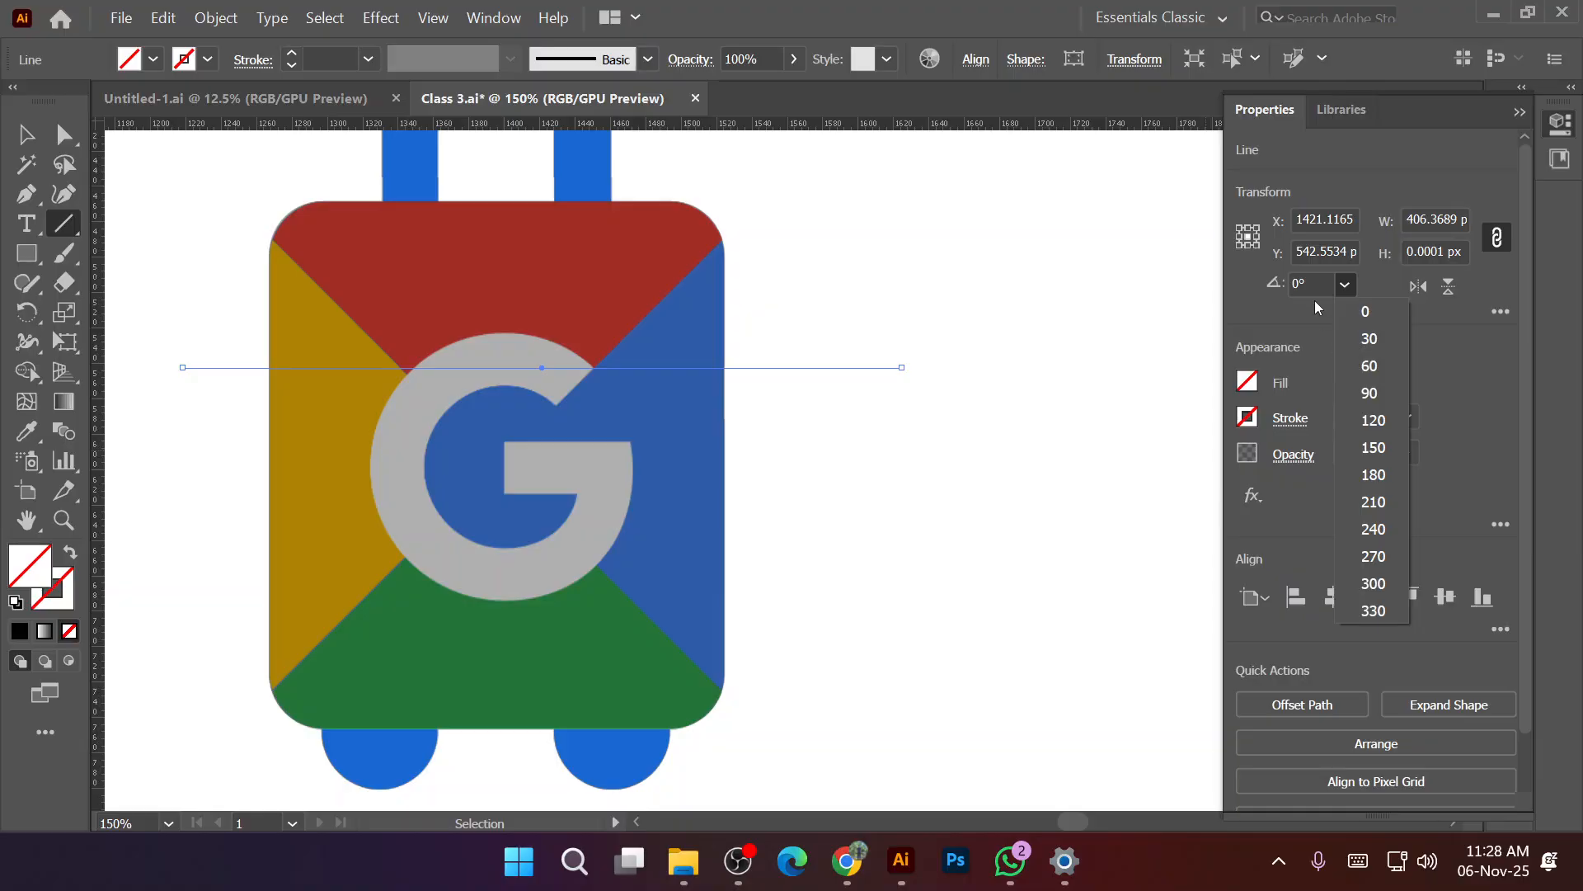
click(1312, 286)
click(1303, 285)
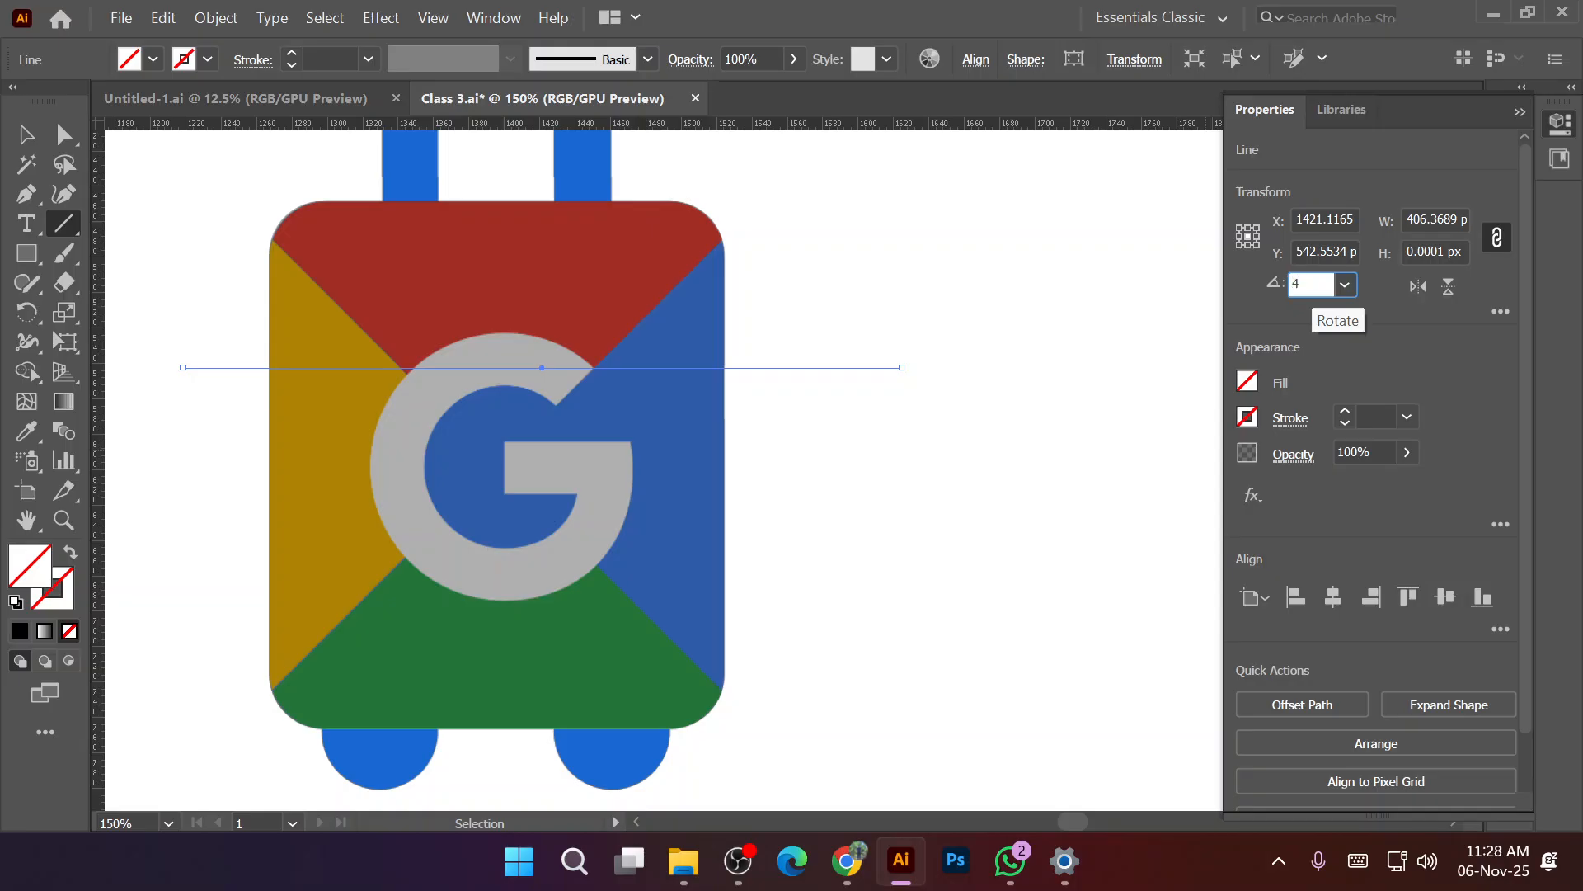
key(Return)
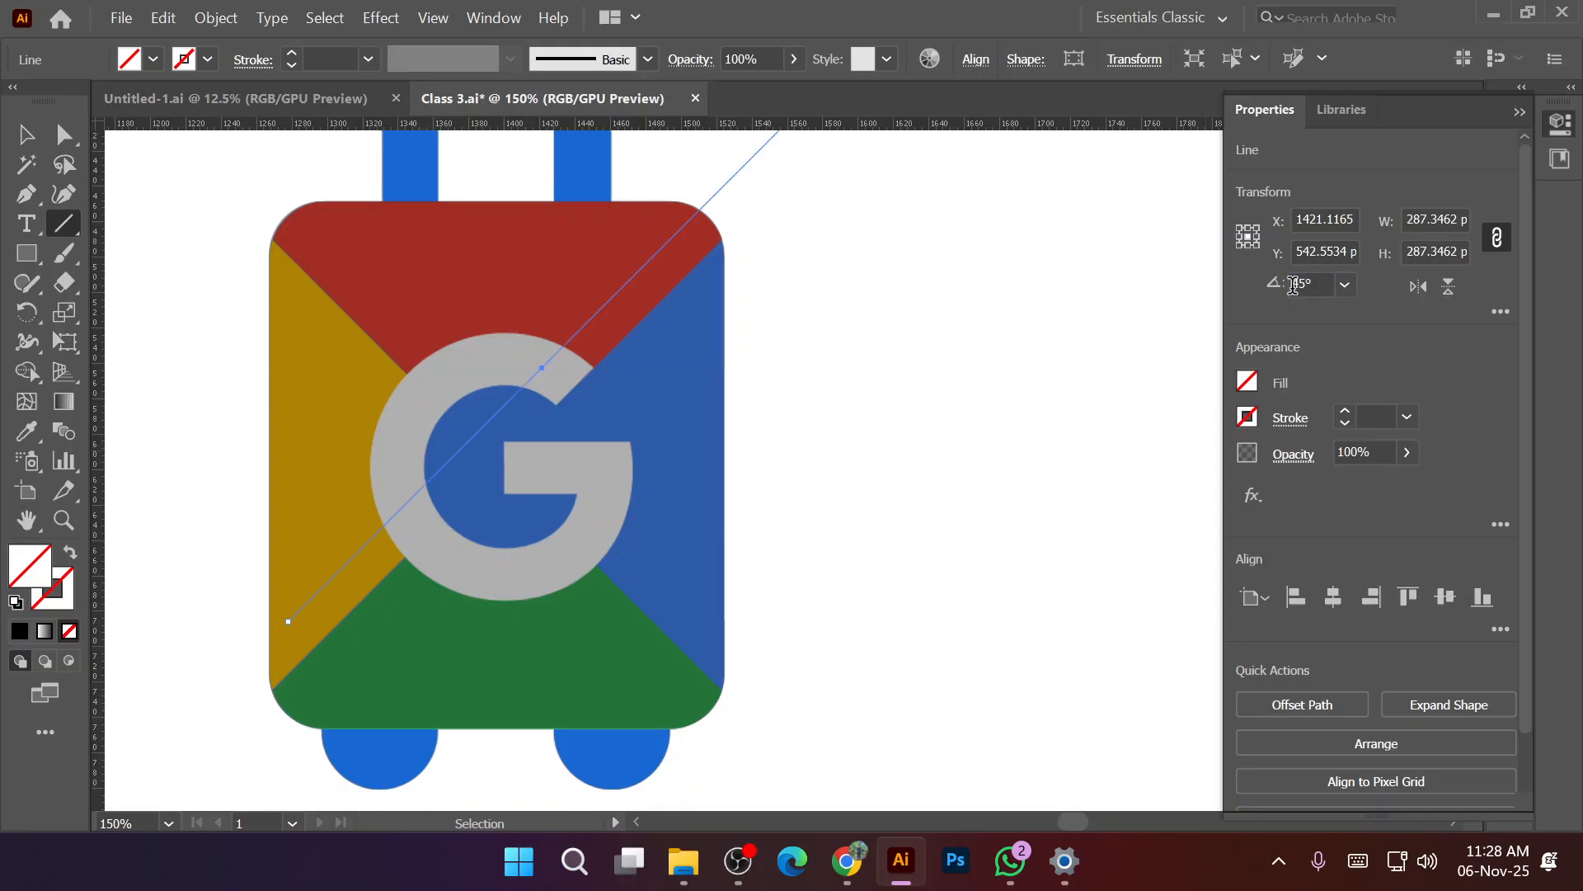
Move the 45° line to the suitcase body's centre and nudge it onto the boundary between the yellow and green areas.
key(v)
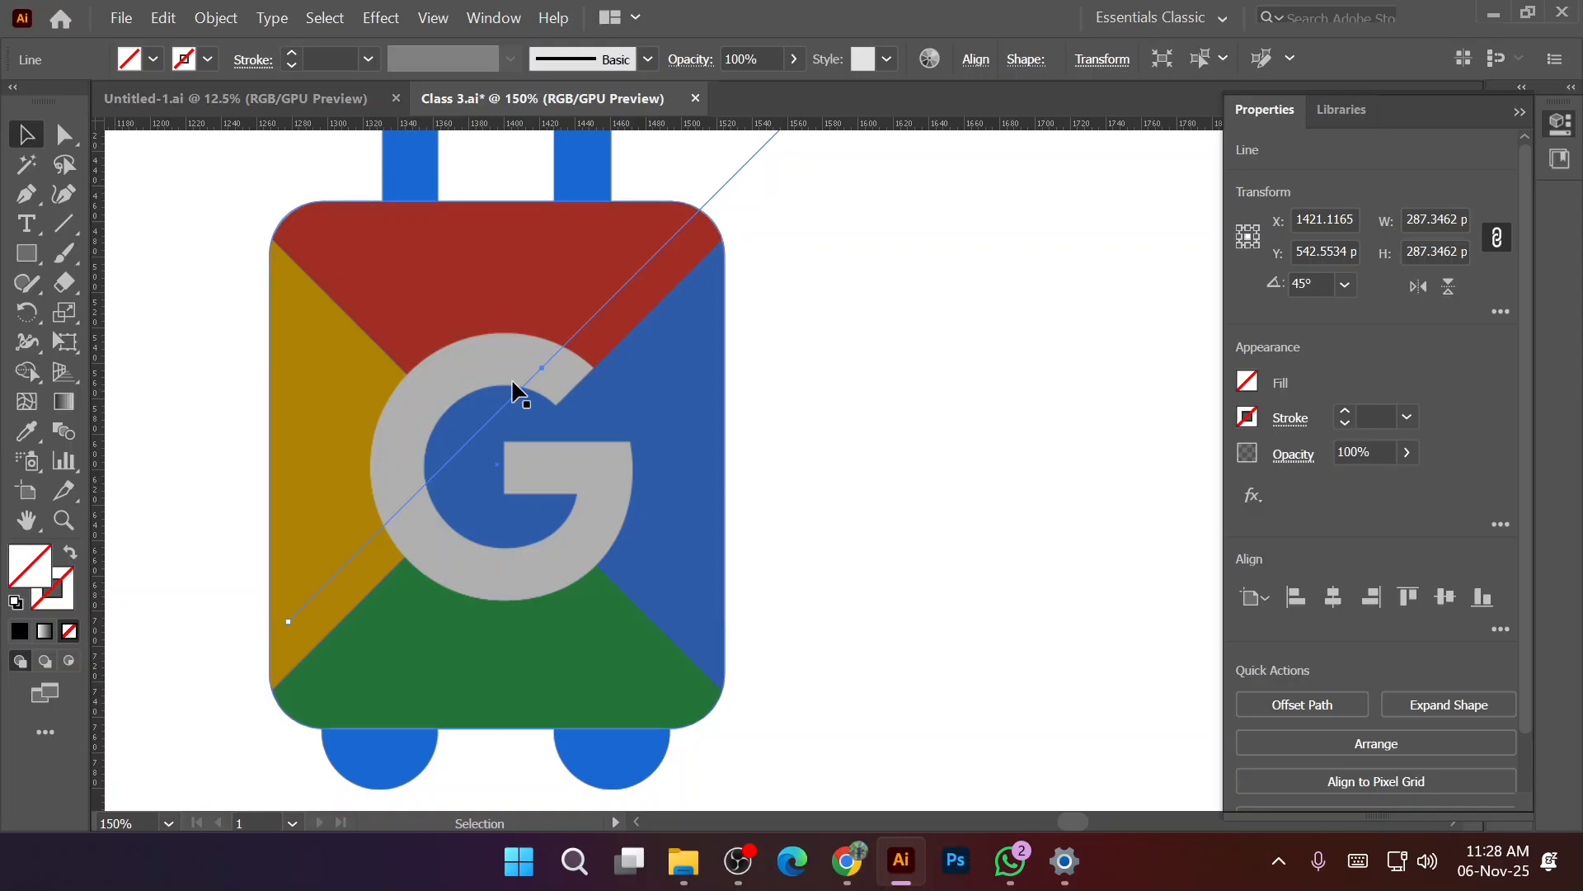
drag(541, 375, 499, 466)
scroll(371, 647, up, 4)
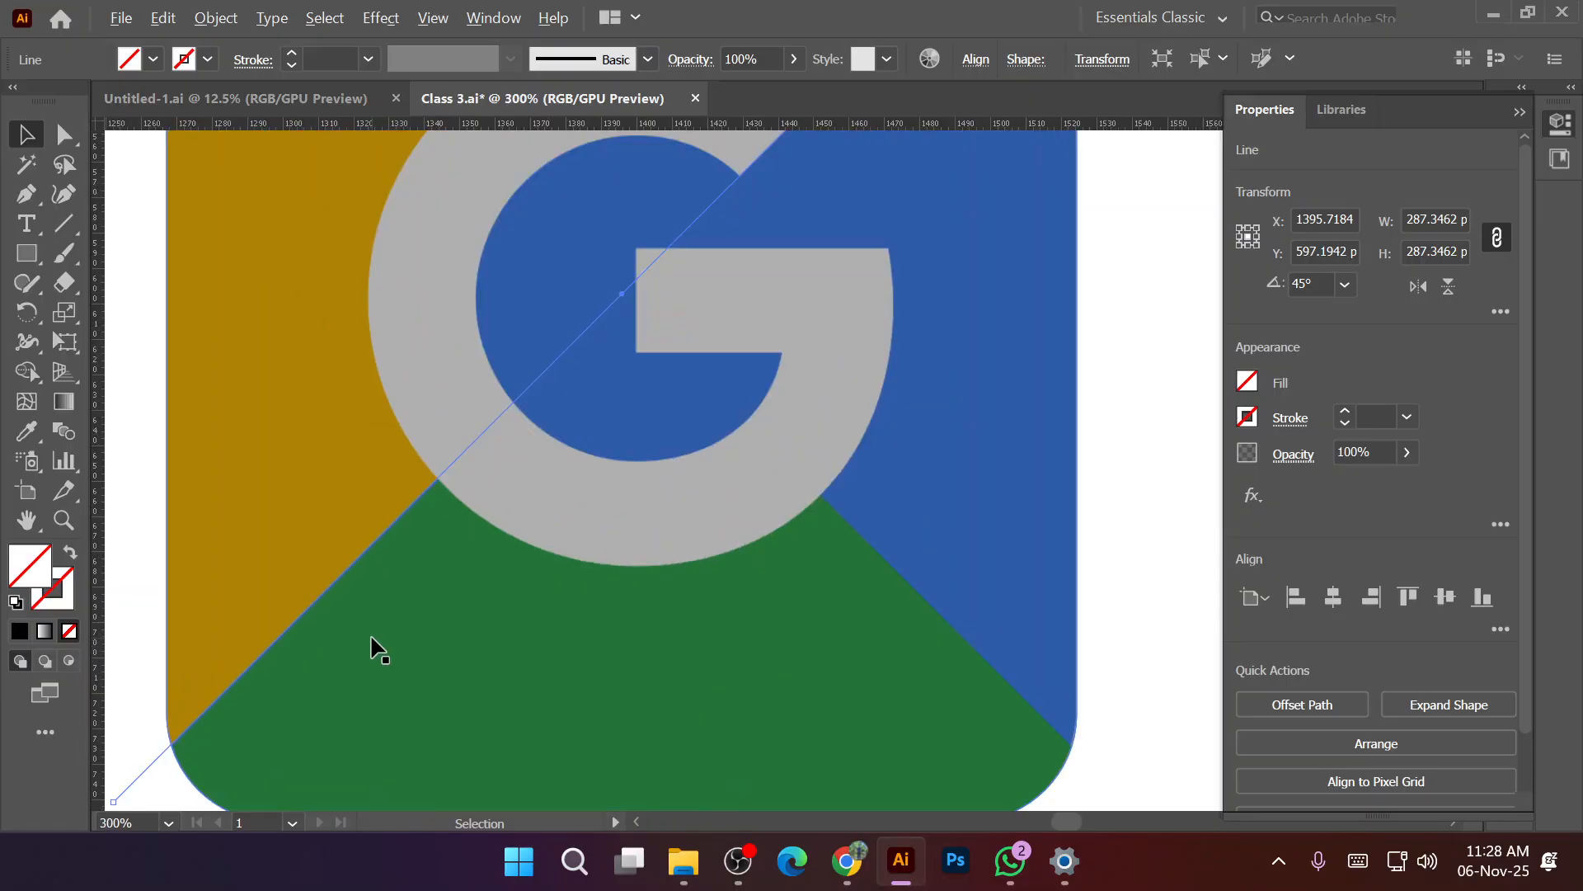
drag(329, 488, 325, 493)
scroll(345, 505, down, 3)
scroll(345, 505, down, 2)
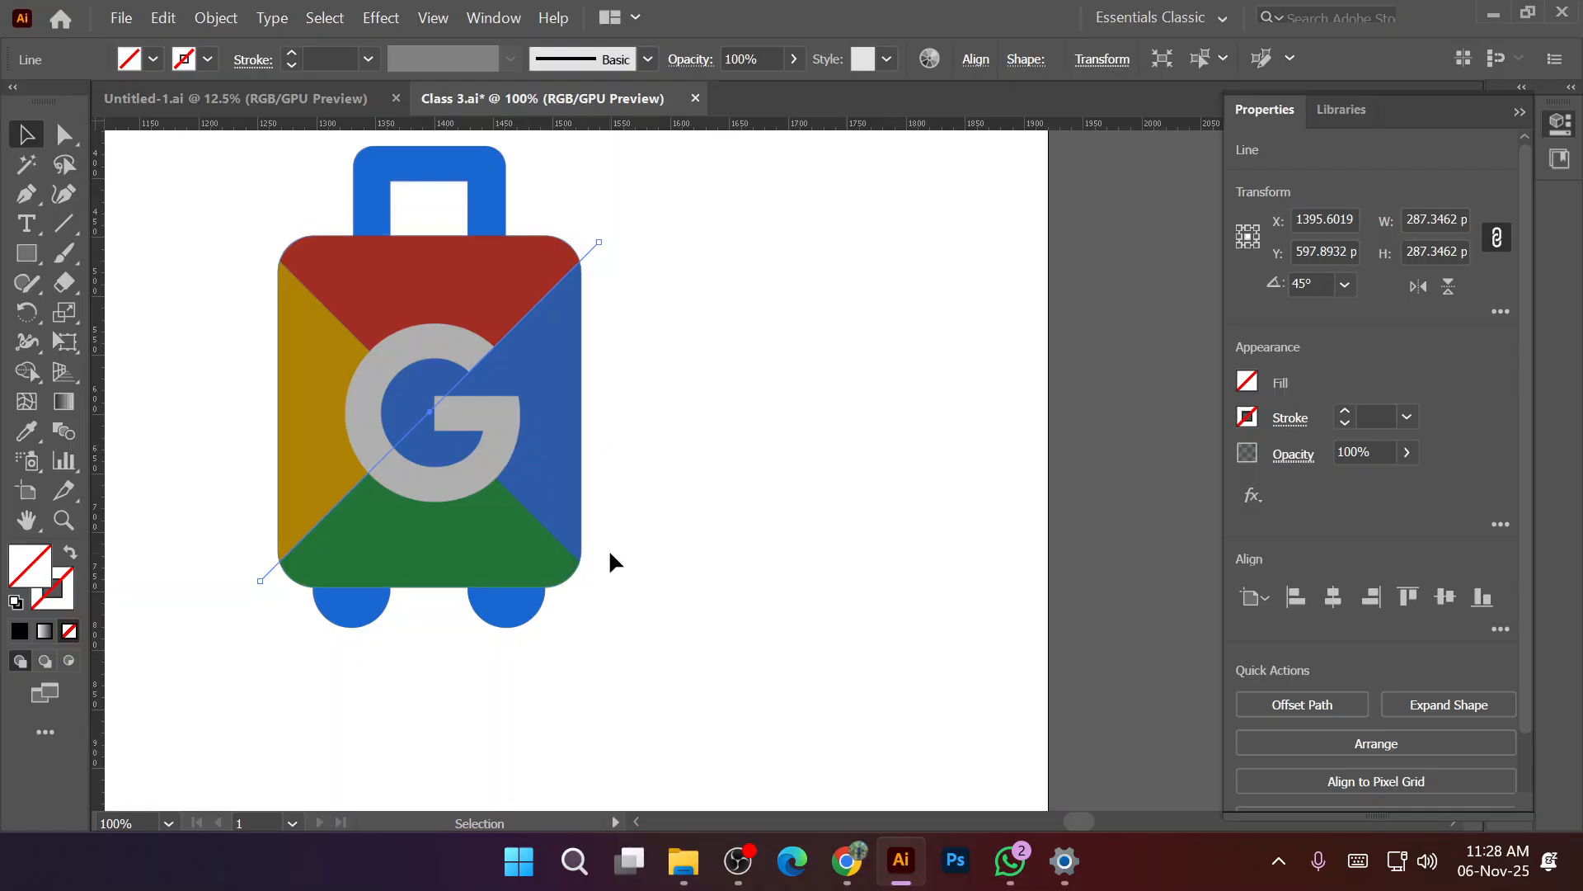
Duplicate the 45° line in place and rotate the copy by 315° onto the suitcase body's other diagonal.
scroll(622, 572, down, 2)
scroll(544, 513, up, 2)
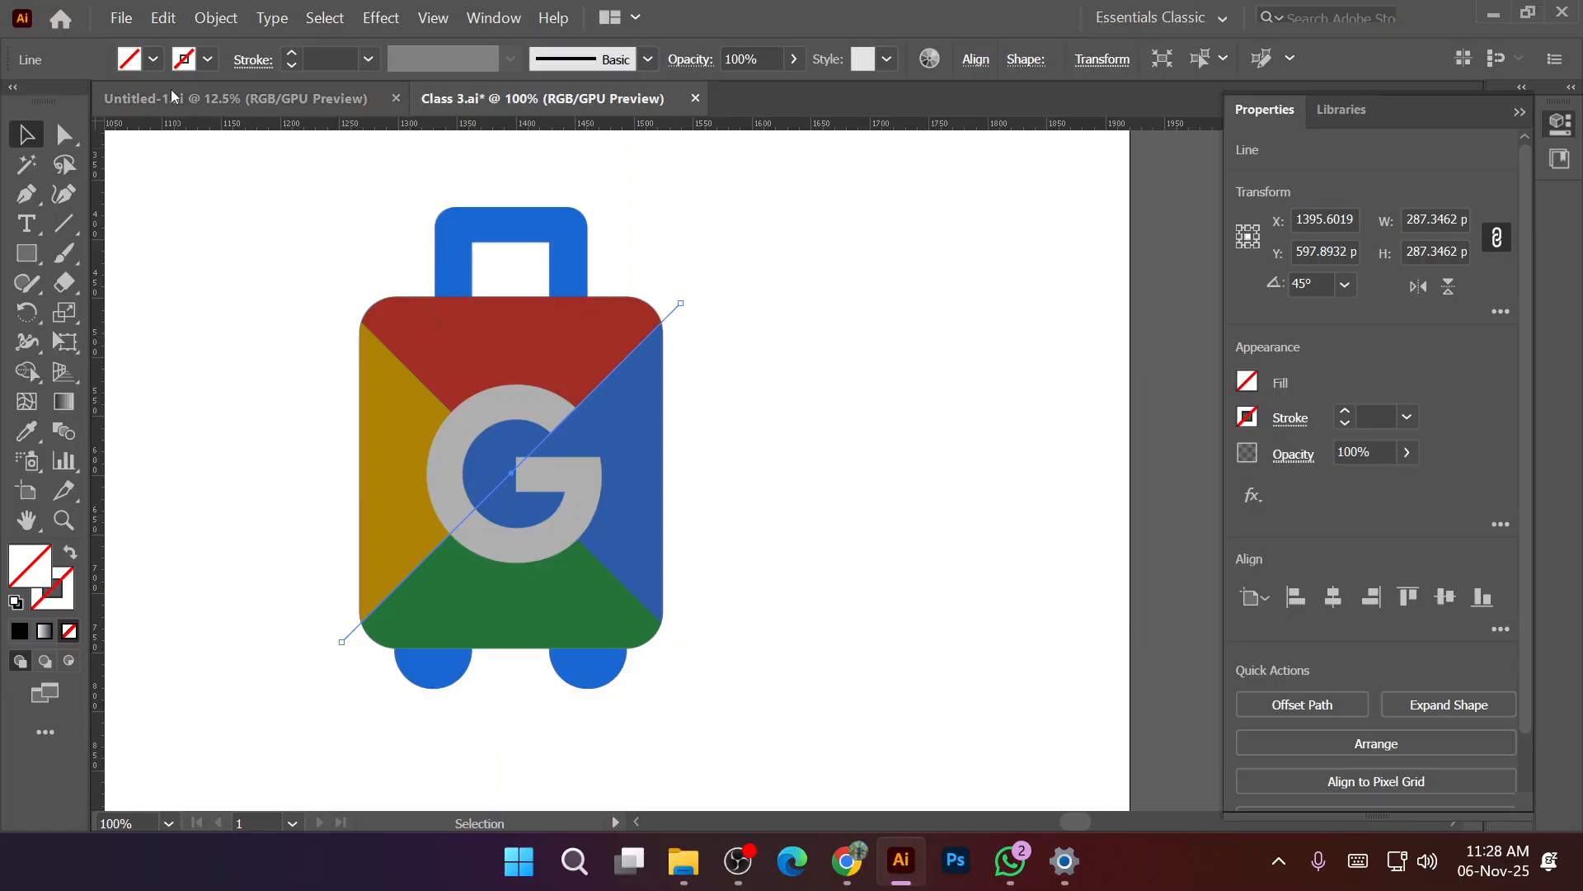
click(164, 17)
click(161, 17)
click(162, 17)
click(322, 175)
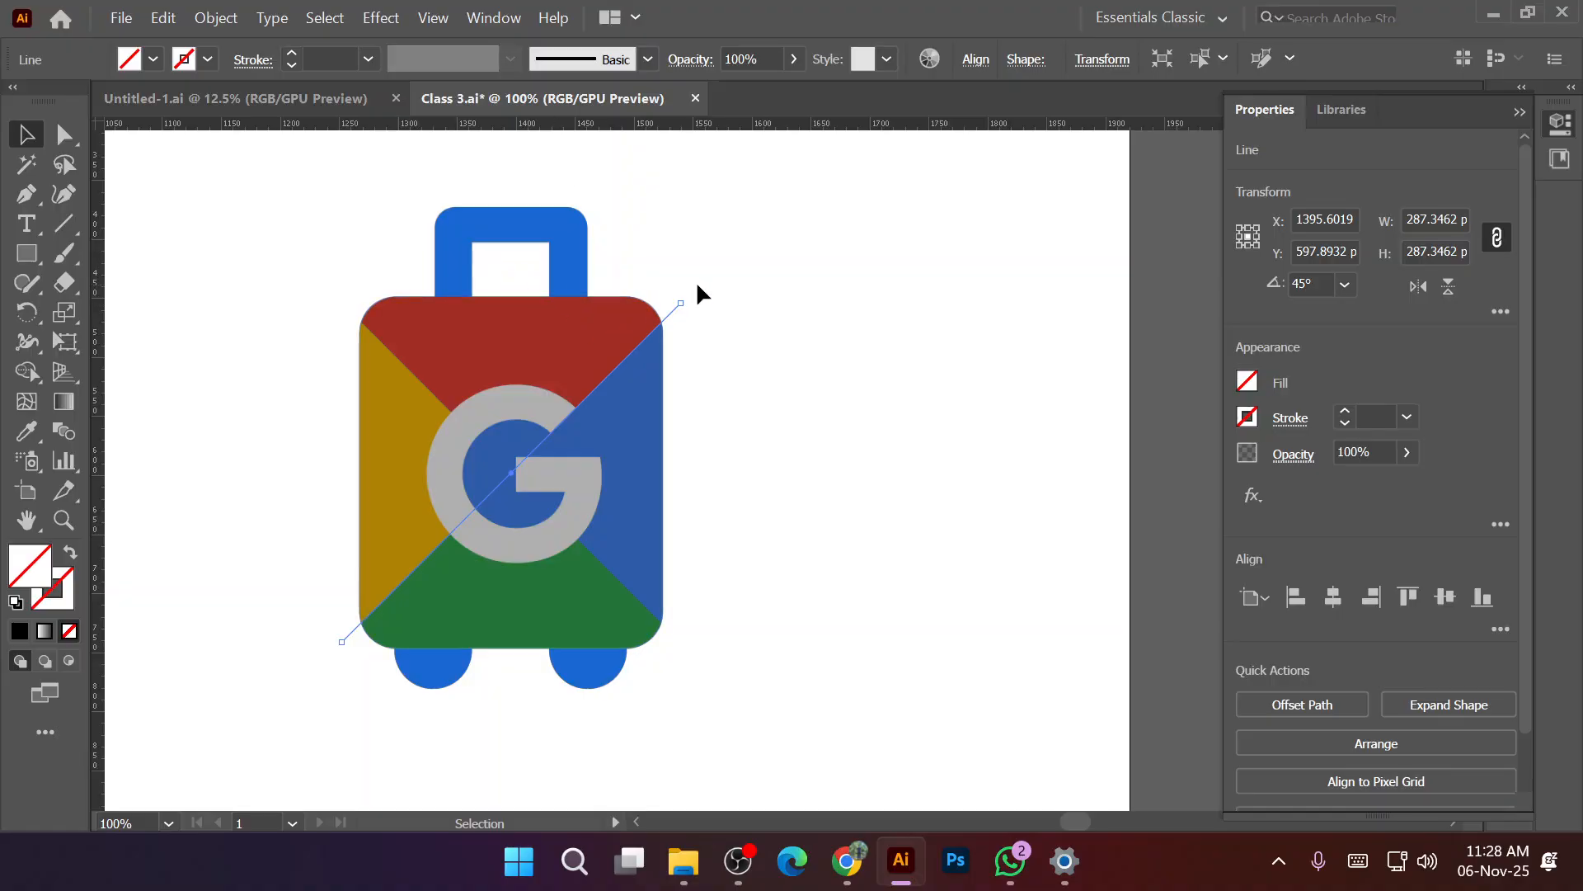
drag(687, 296, 724, 631)
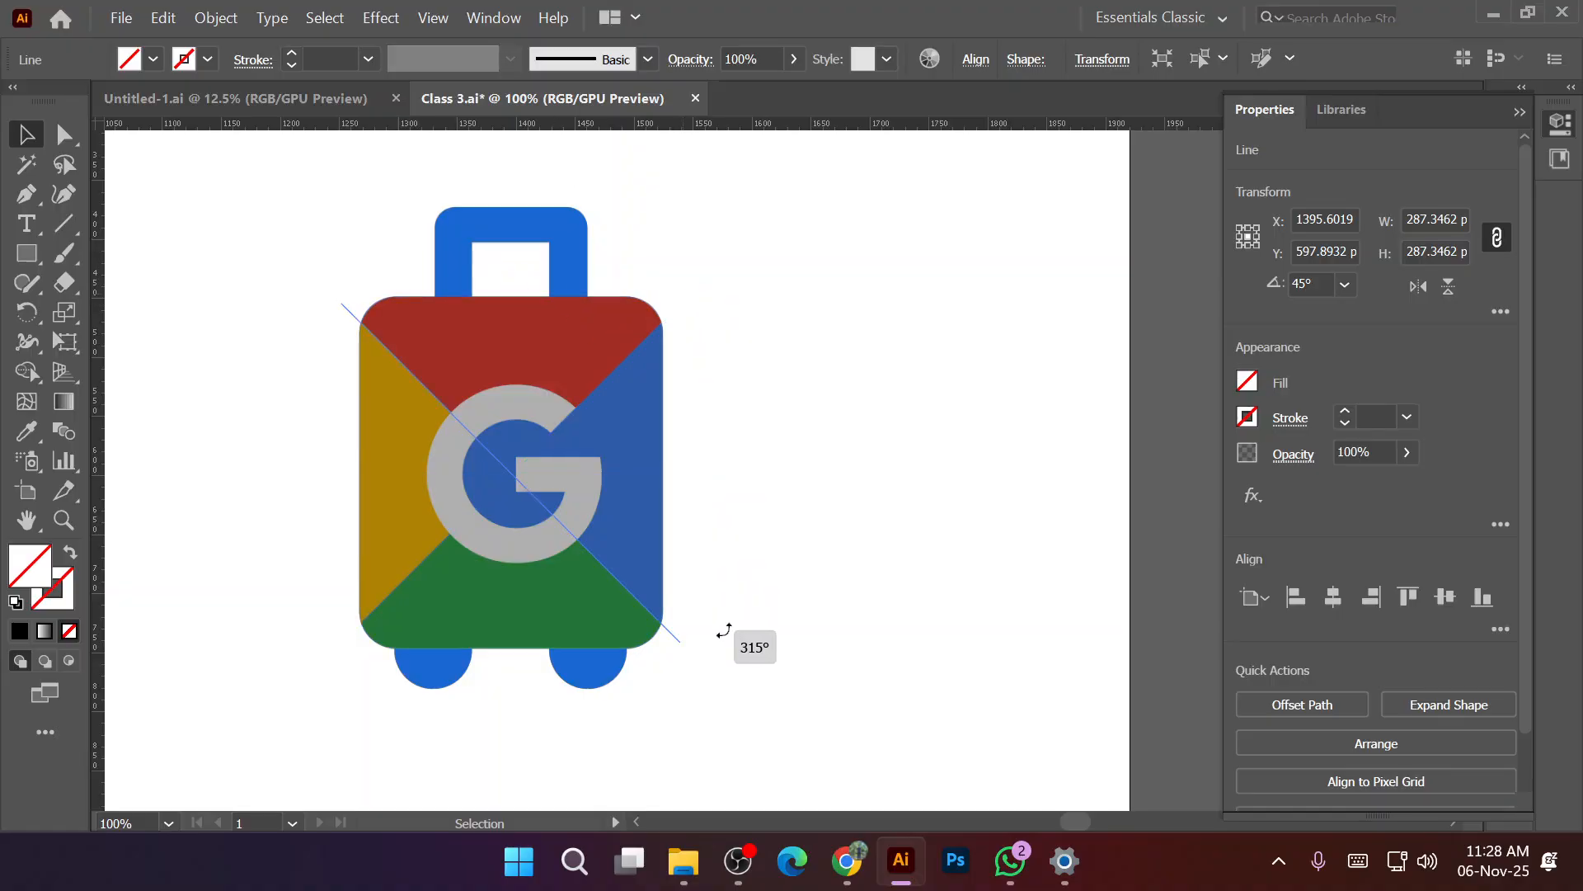
Group the two crossing diagonal lines and align the group to the centre of the suitcase body shape.
shift+click(670, 308)
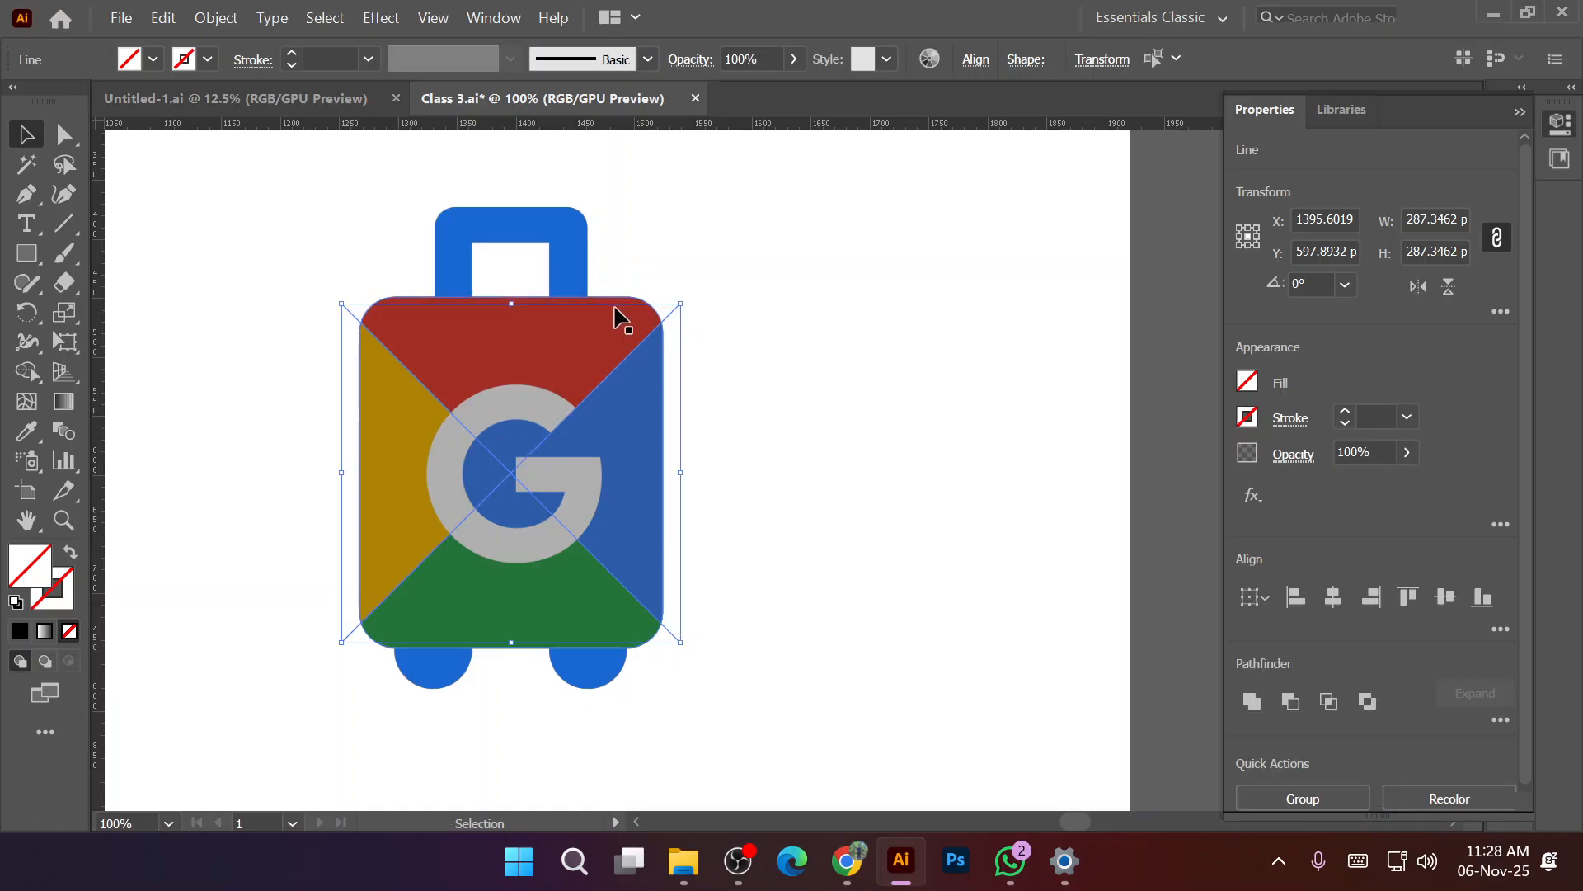
click(215, 18)
click(329, 128)
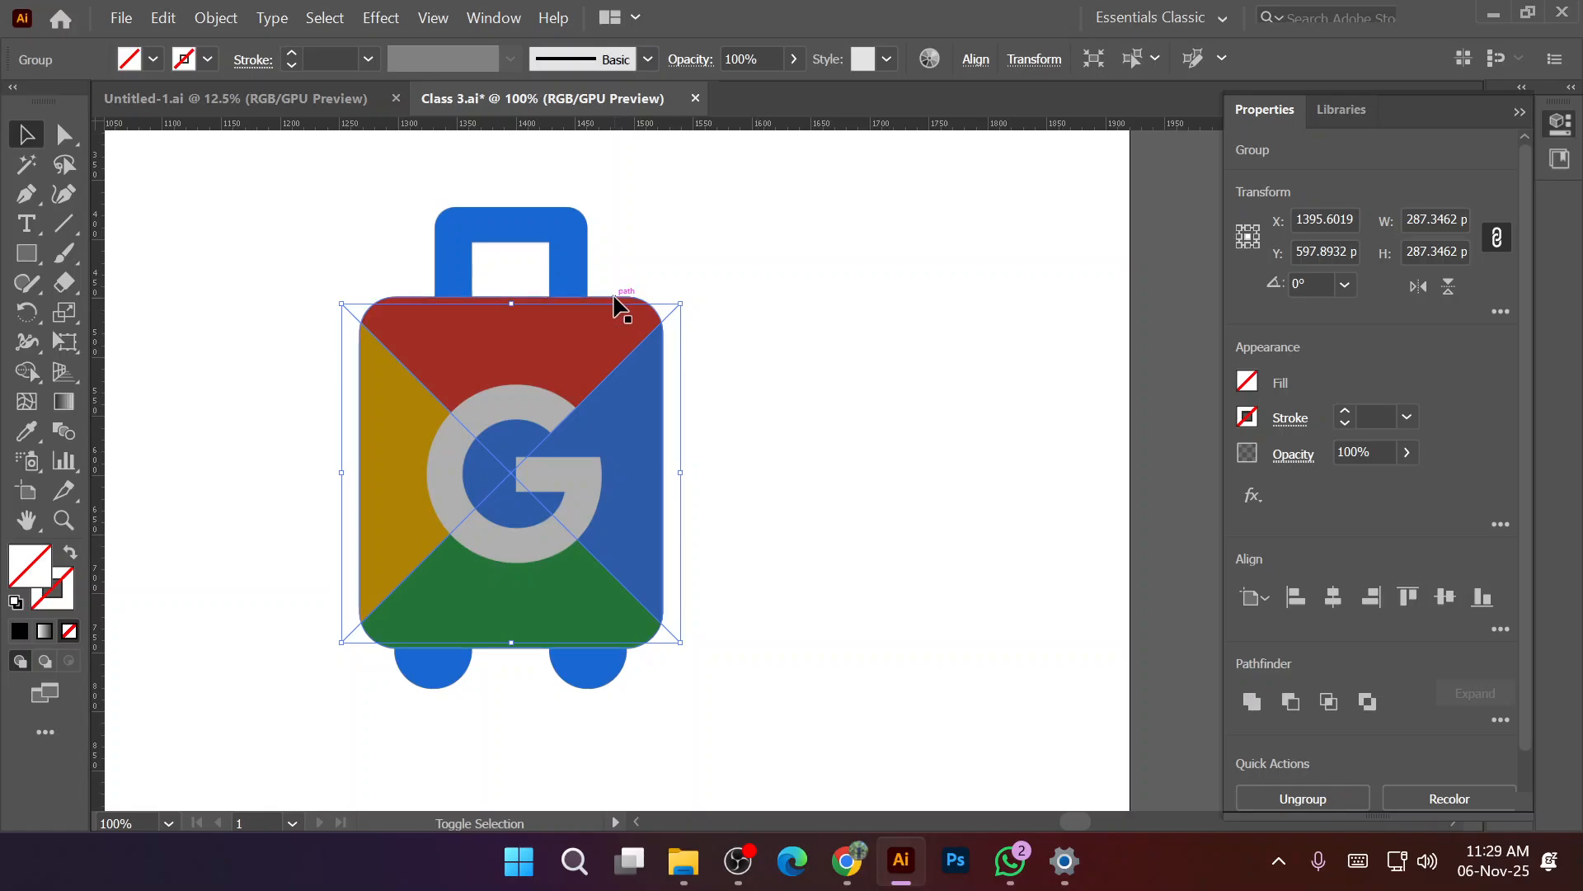
scroll(524, 473, up, 3)
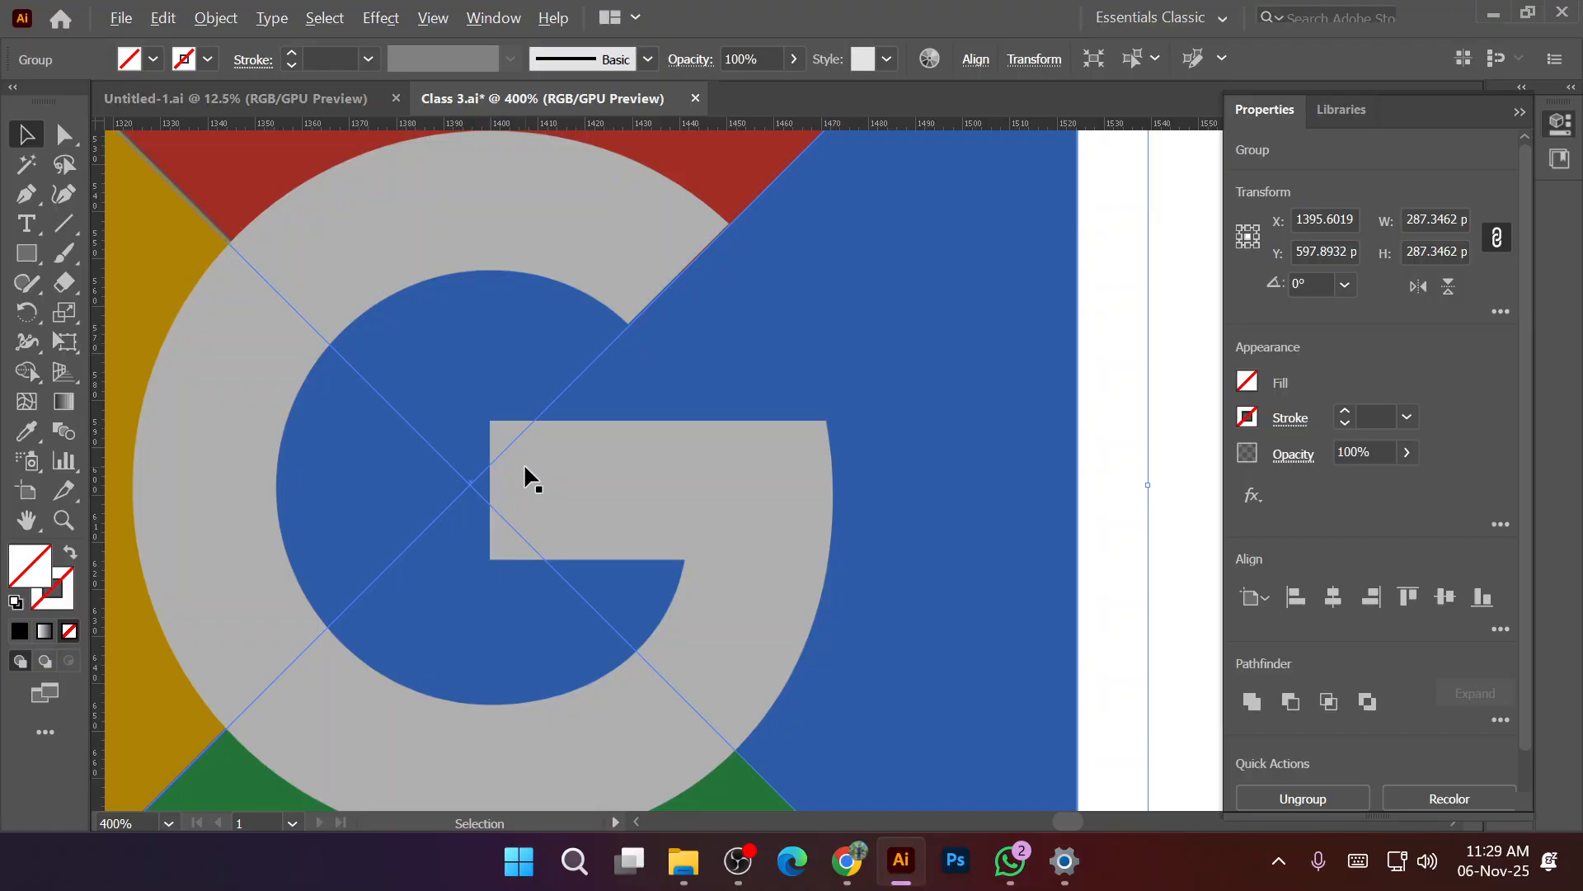
scroll(523, 463, down, 3)
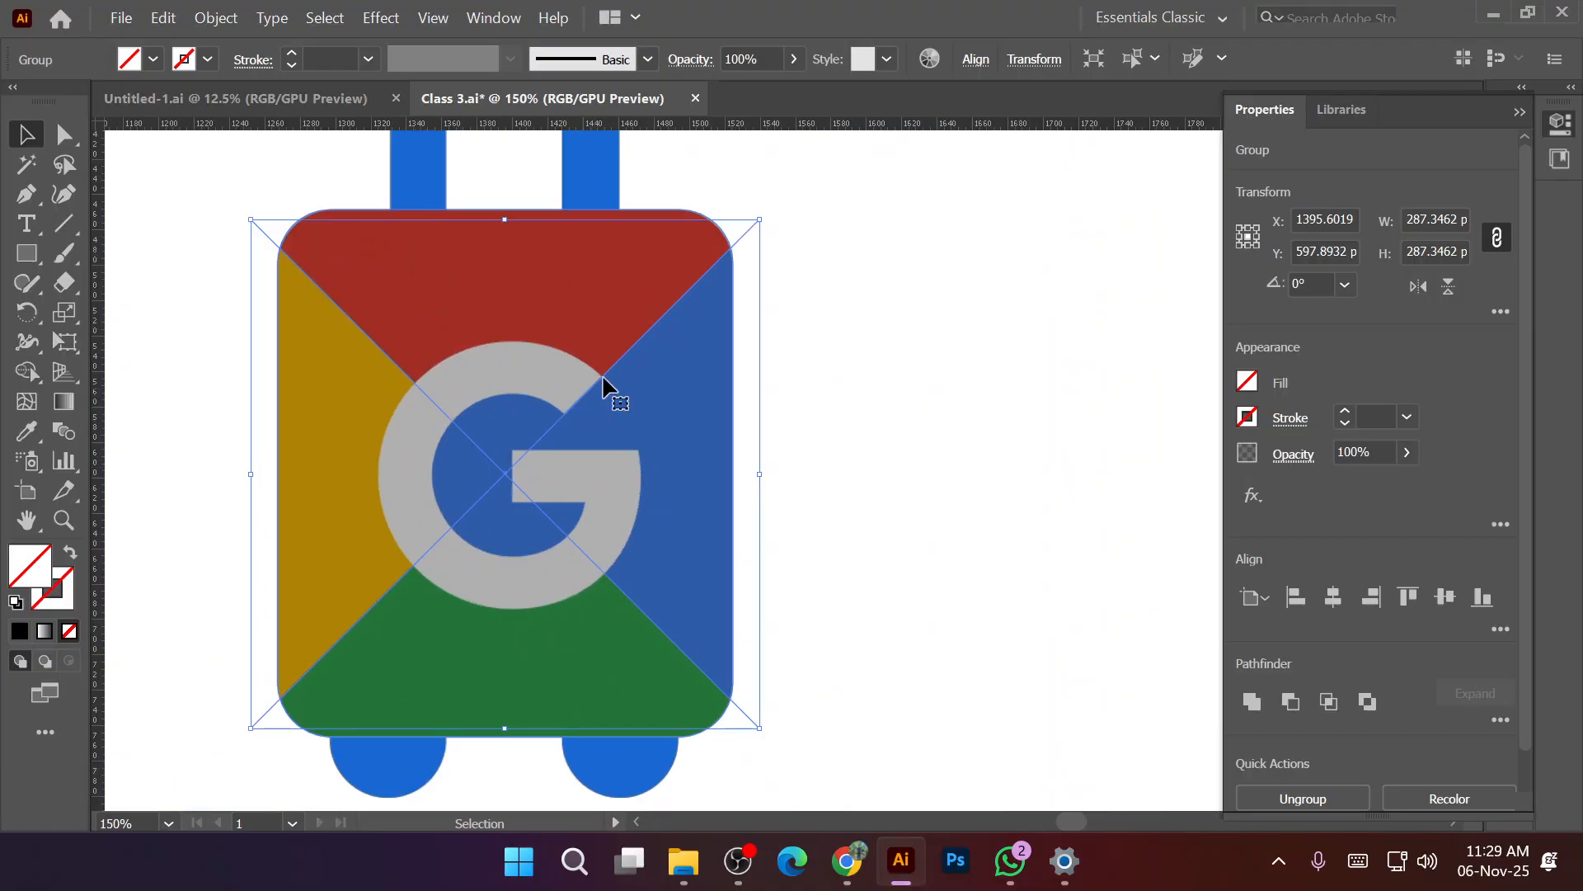
shift+click(667, 216)
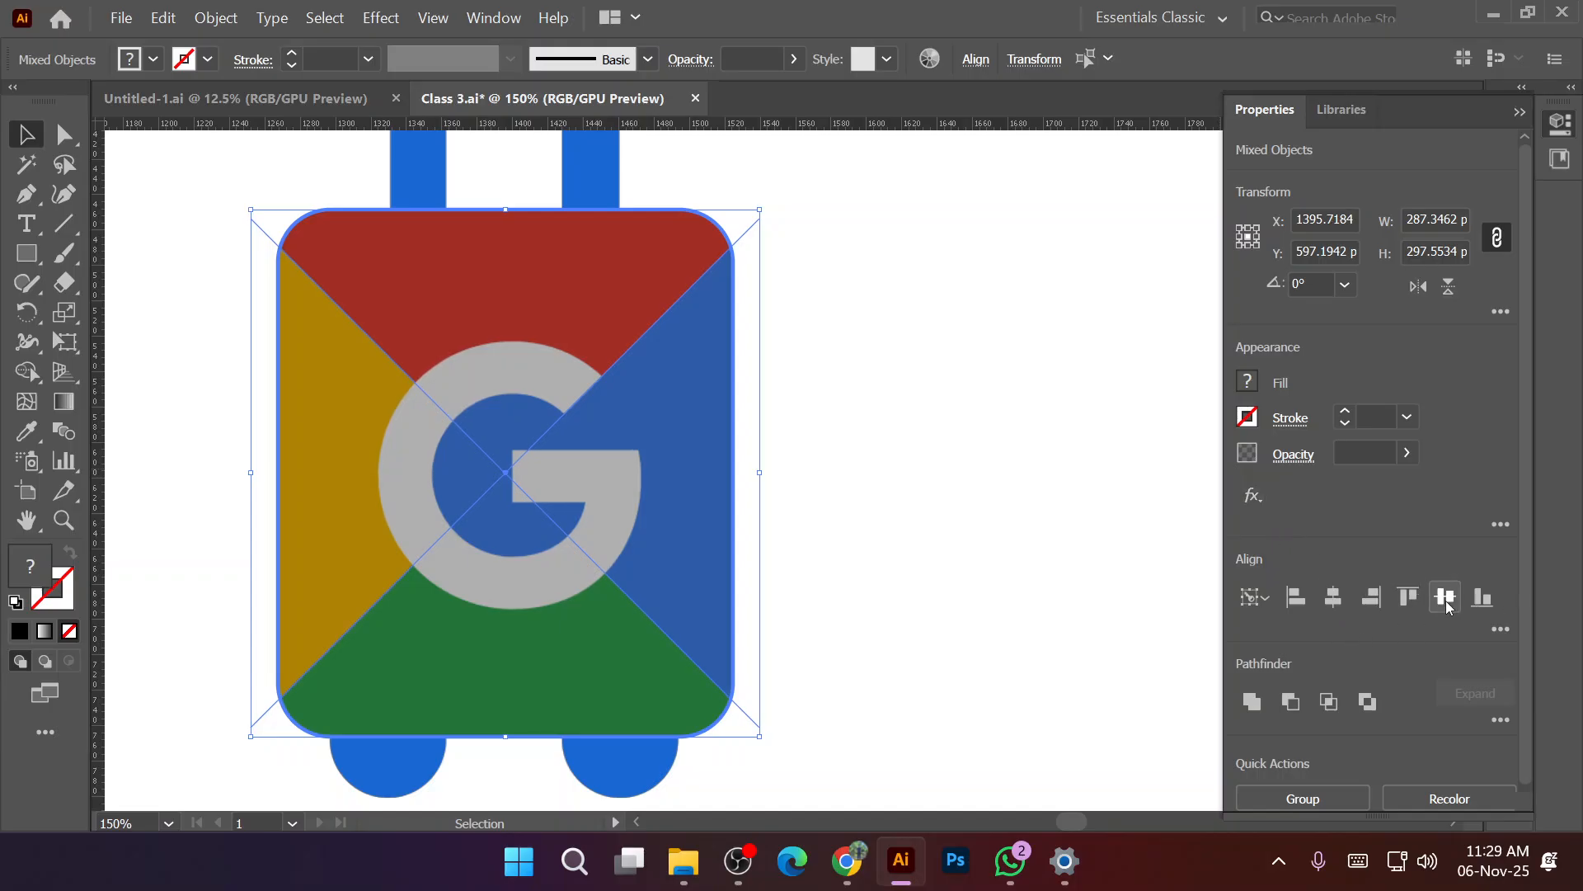
click(1020, 542)
Examine how the crossing lines fit the colour boundaries and corners of the suitcase body.
scroll(555, 407, up, 3)
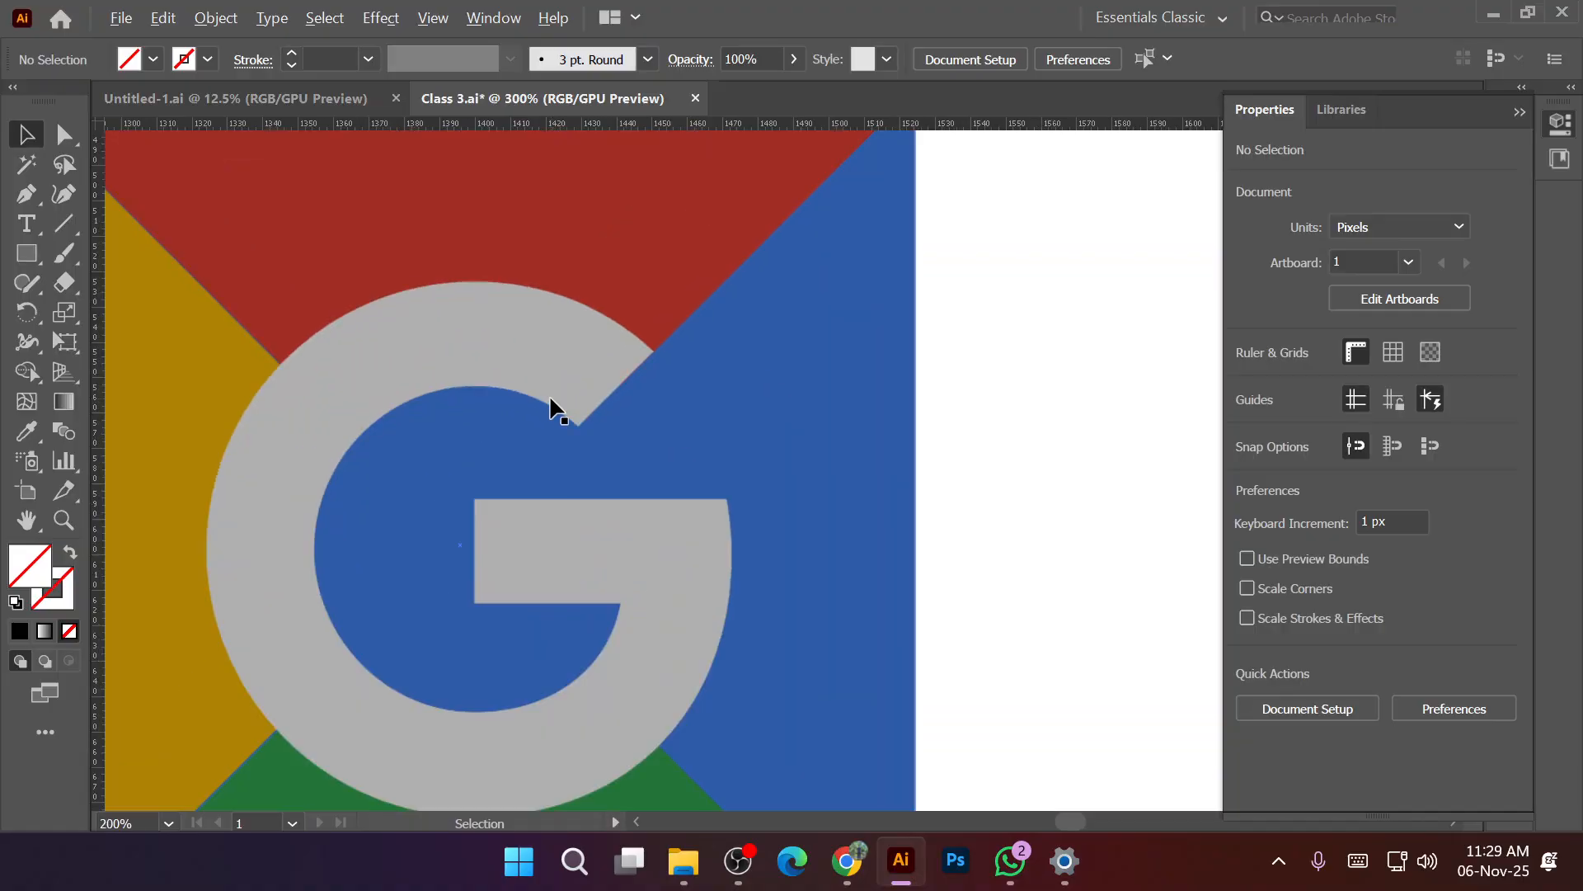
scroll(555, 407, down, 3)
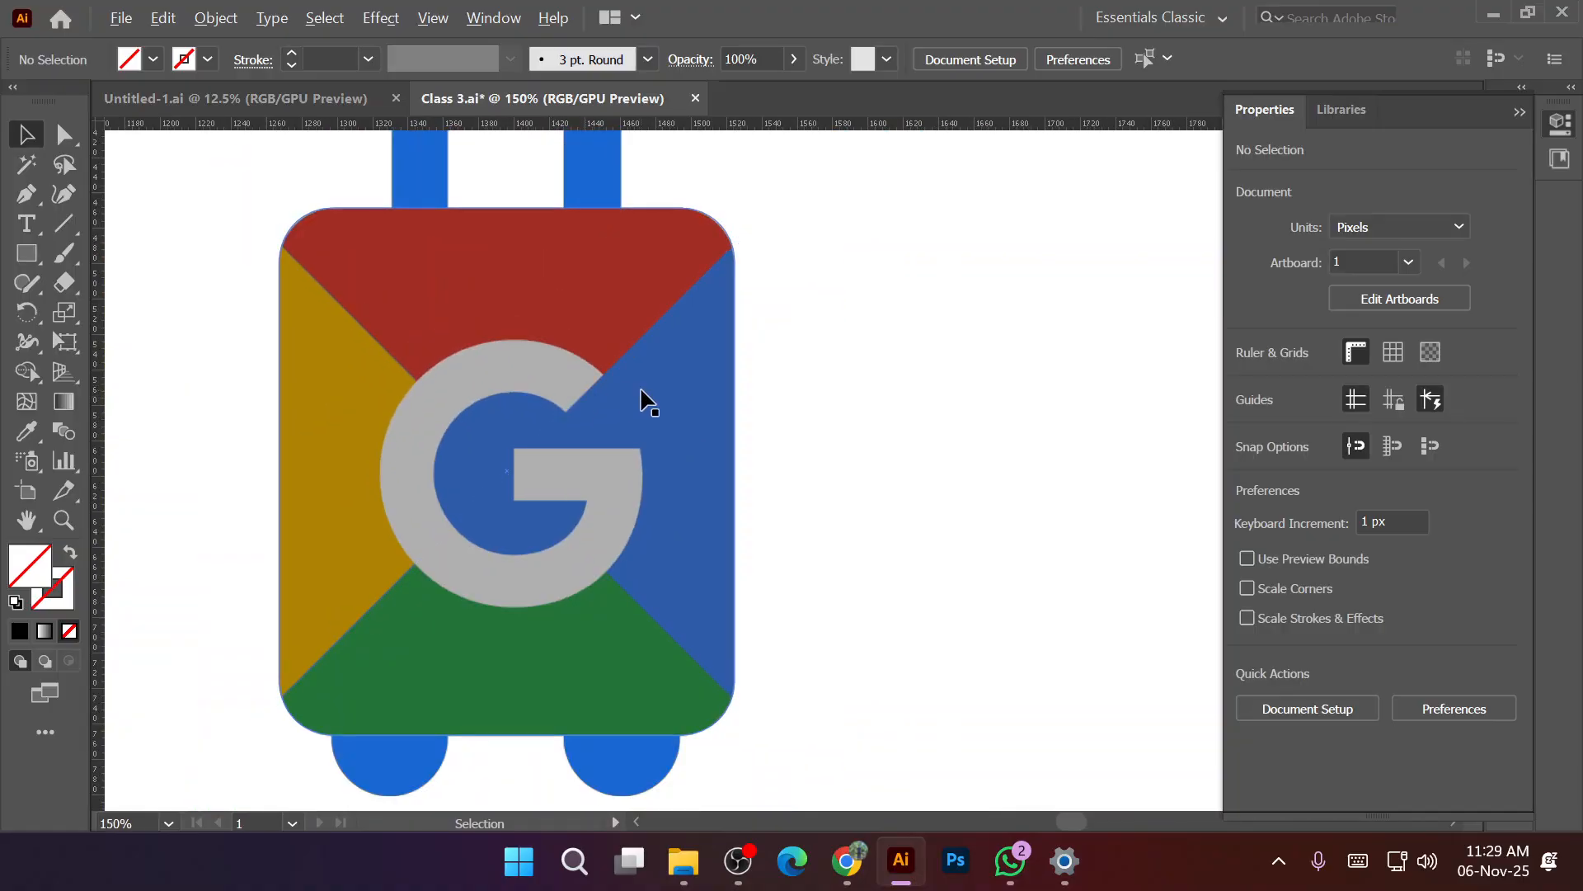
click(736, 233)
scroll(598, 411, up, 3)
scroll(584, 410, up, 1)
scroll(584, 410, down, 3)
scroll(584, 410, up, 5)
scroll(584, 404, down, 8)
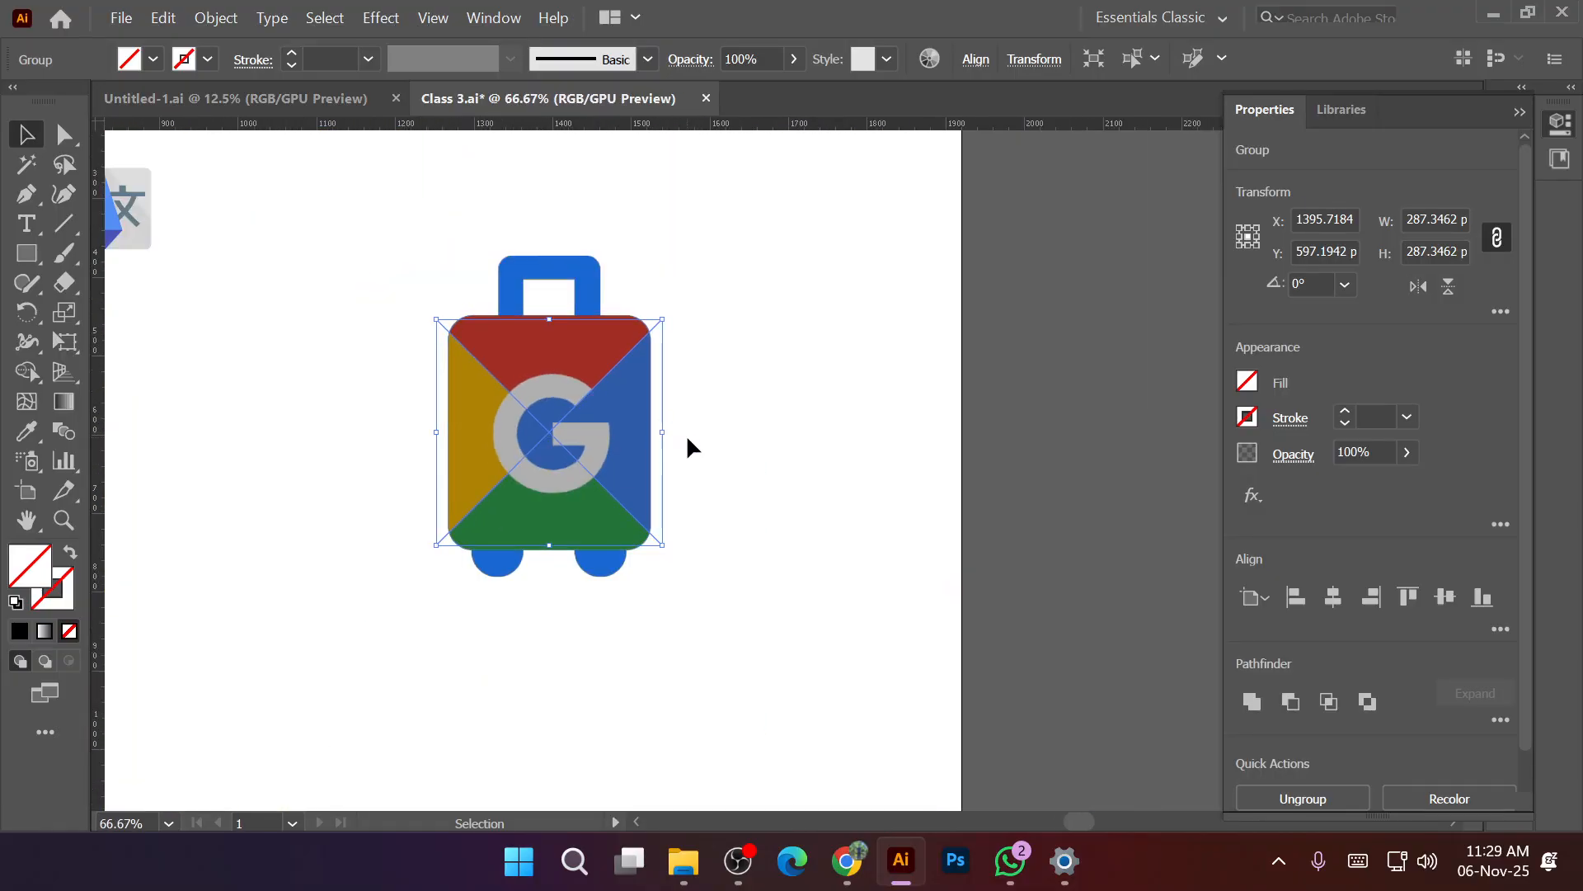
click(706, 447)
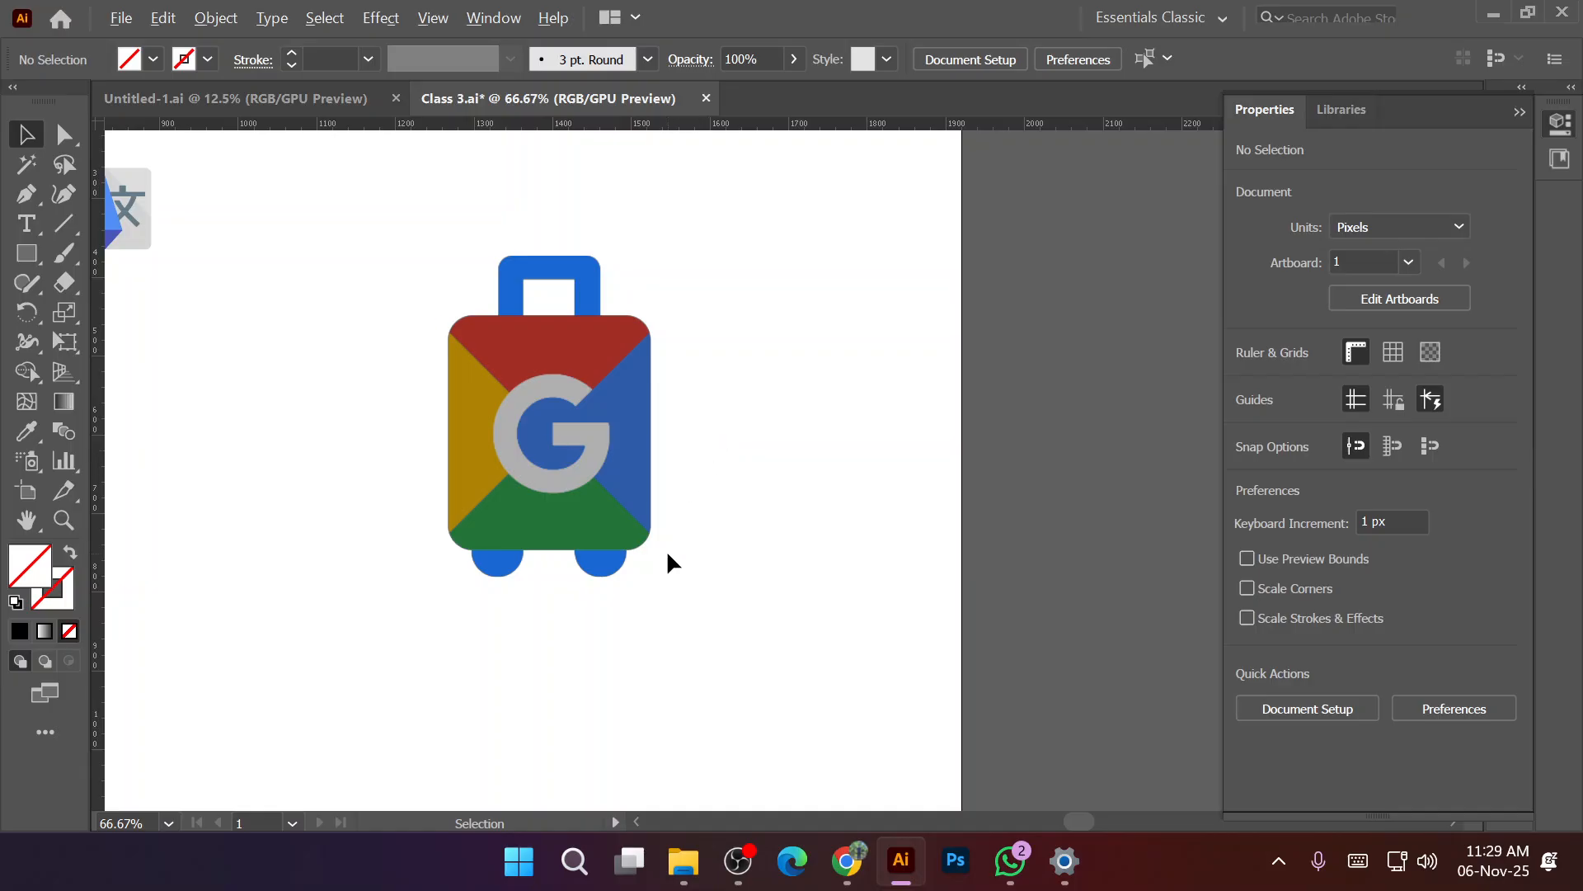
scroll(660, 544, up, 1)
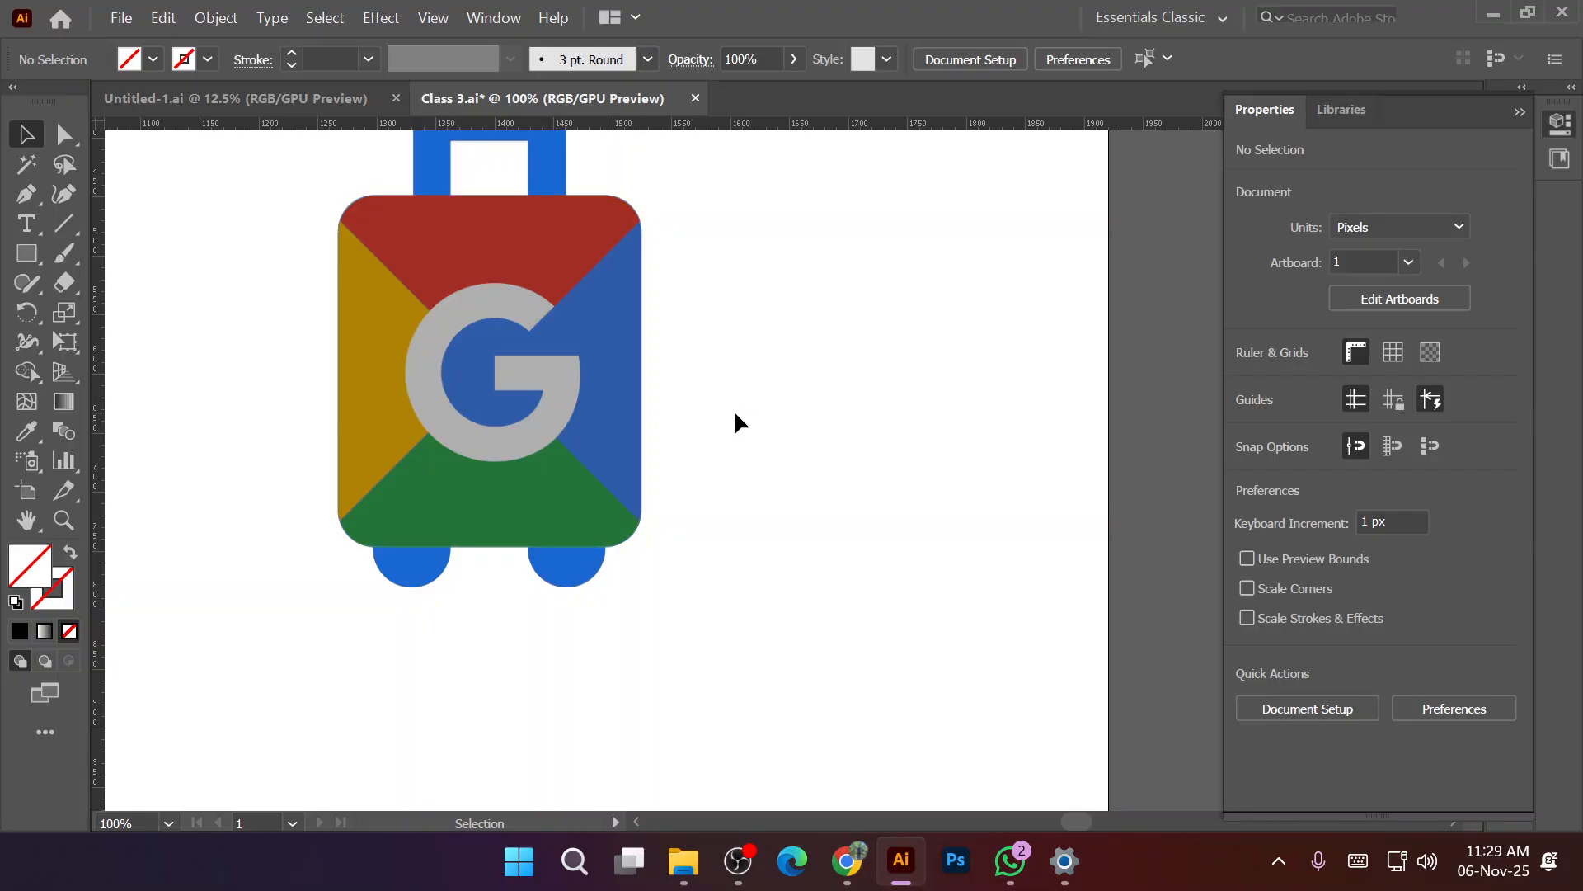
scroll(709, 426, down, 1)
scroll(710, 426, up, 2)
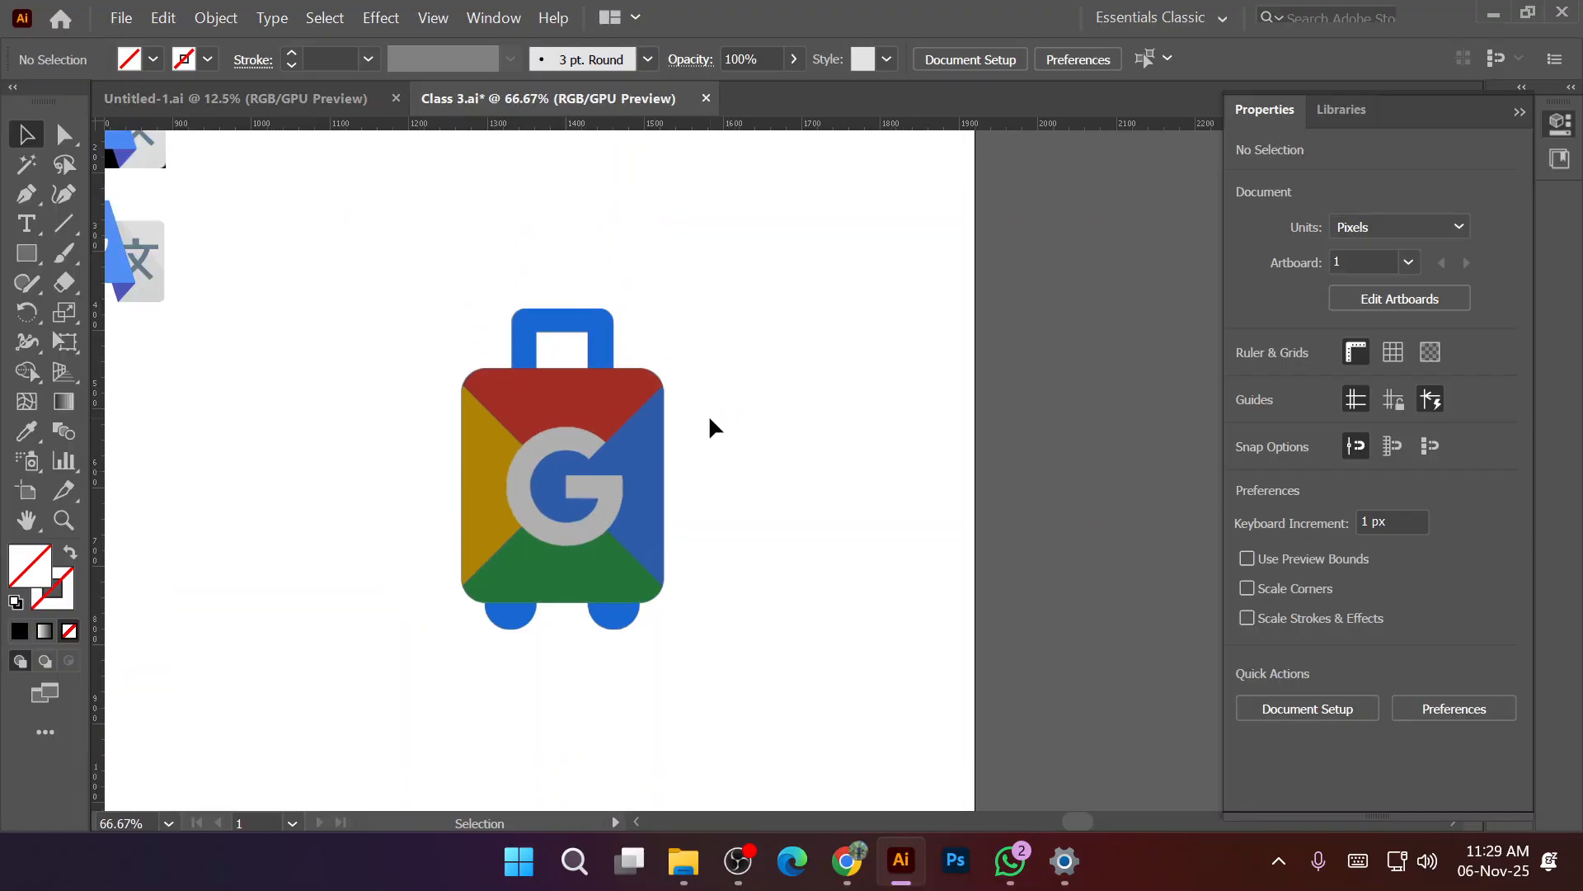
scroll(711, 459, up, 1)
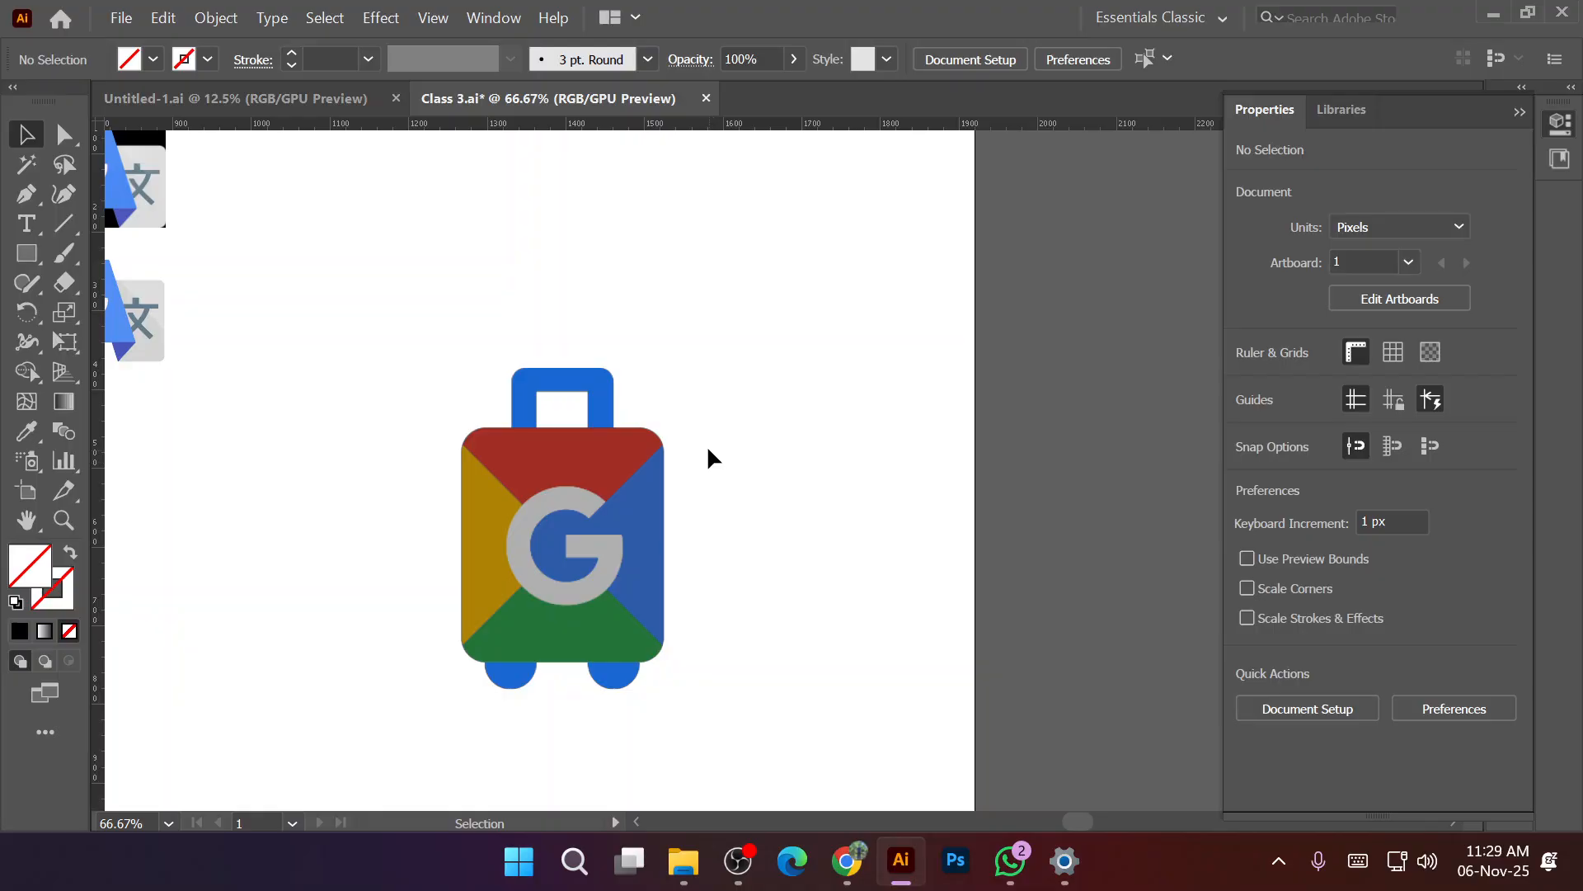
scroll(708, 447, down, 2)
scroll(576, 447, down, 2)
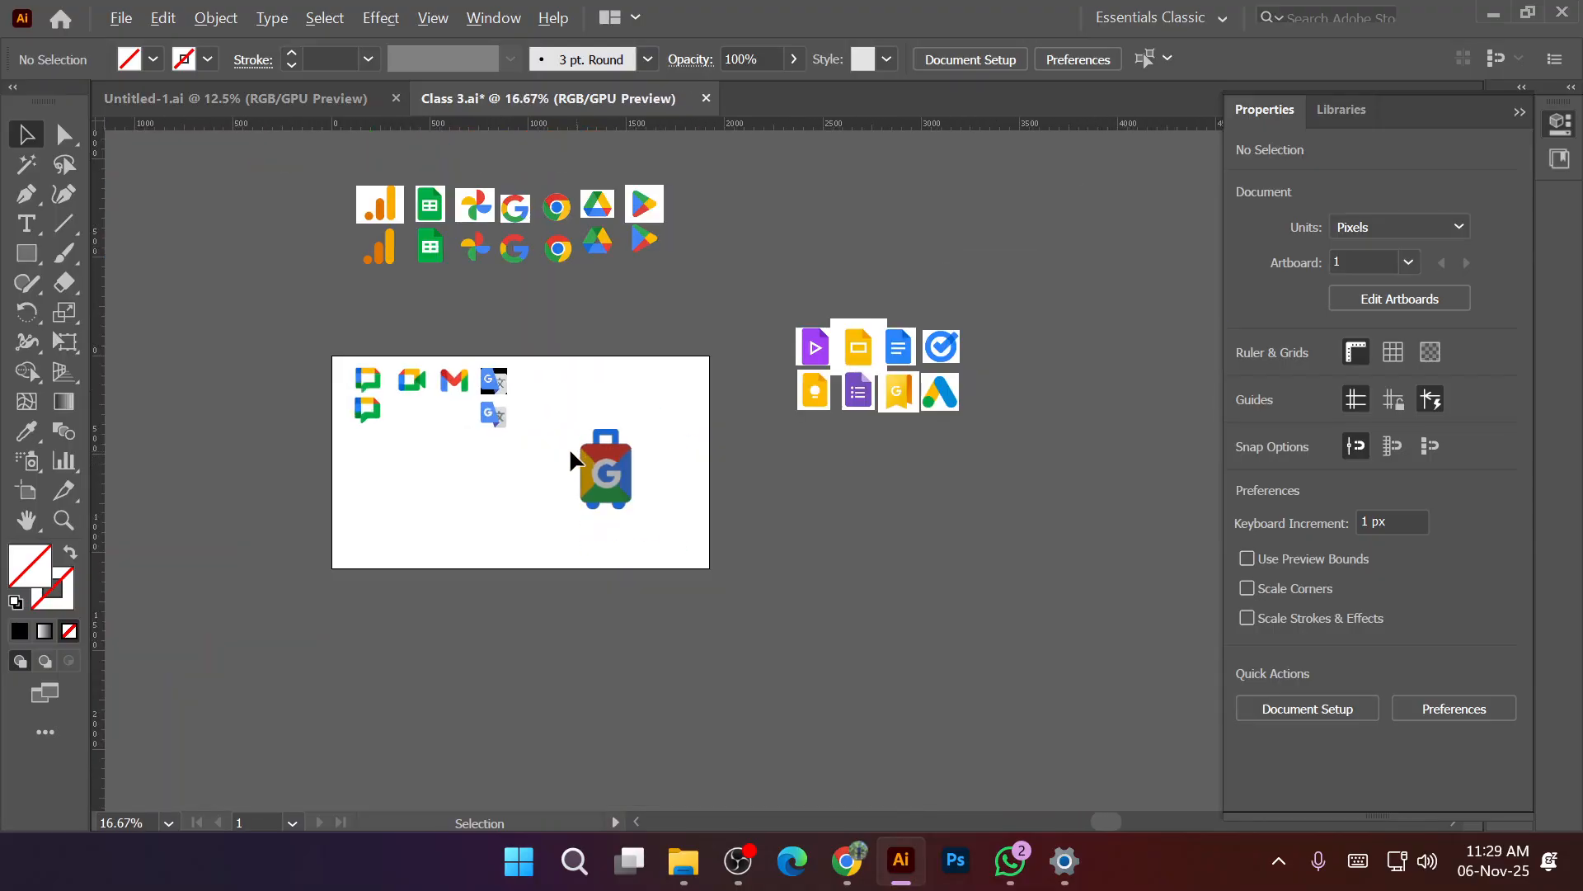
Copy the white G from the recreated Google Translate logo and paste it as a separate shape.
scroll(509, 429, up, 1)
scroll(490, 411, up, 2)
click(430, 363)
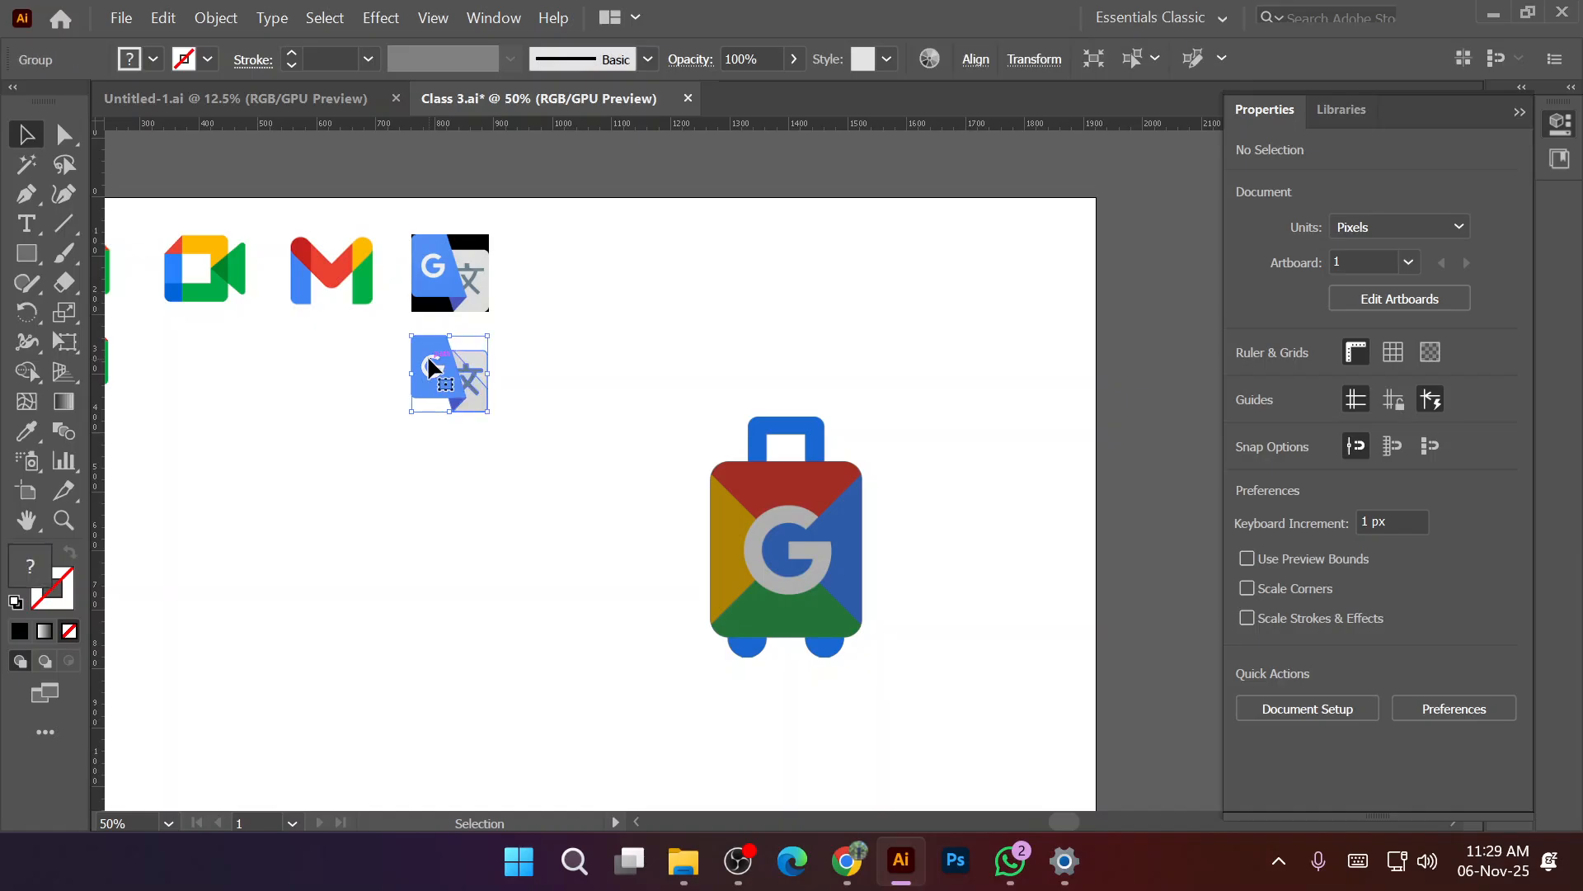
double_click(429, 359)
click(429, 359)
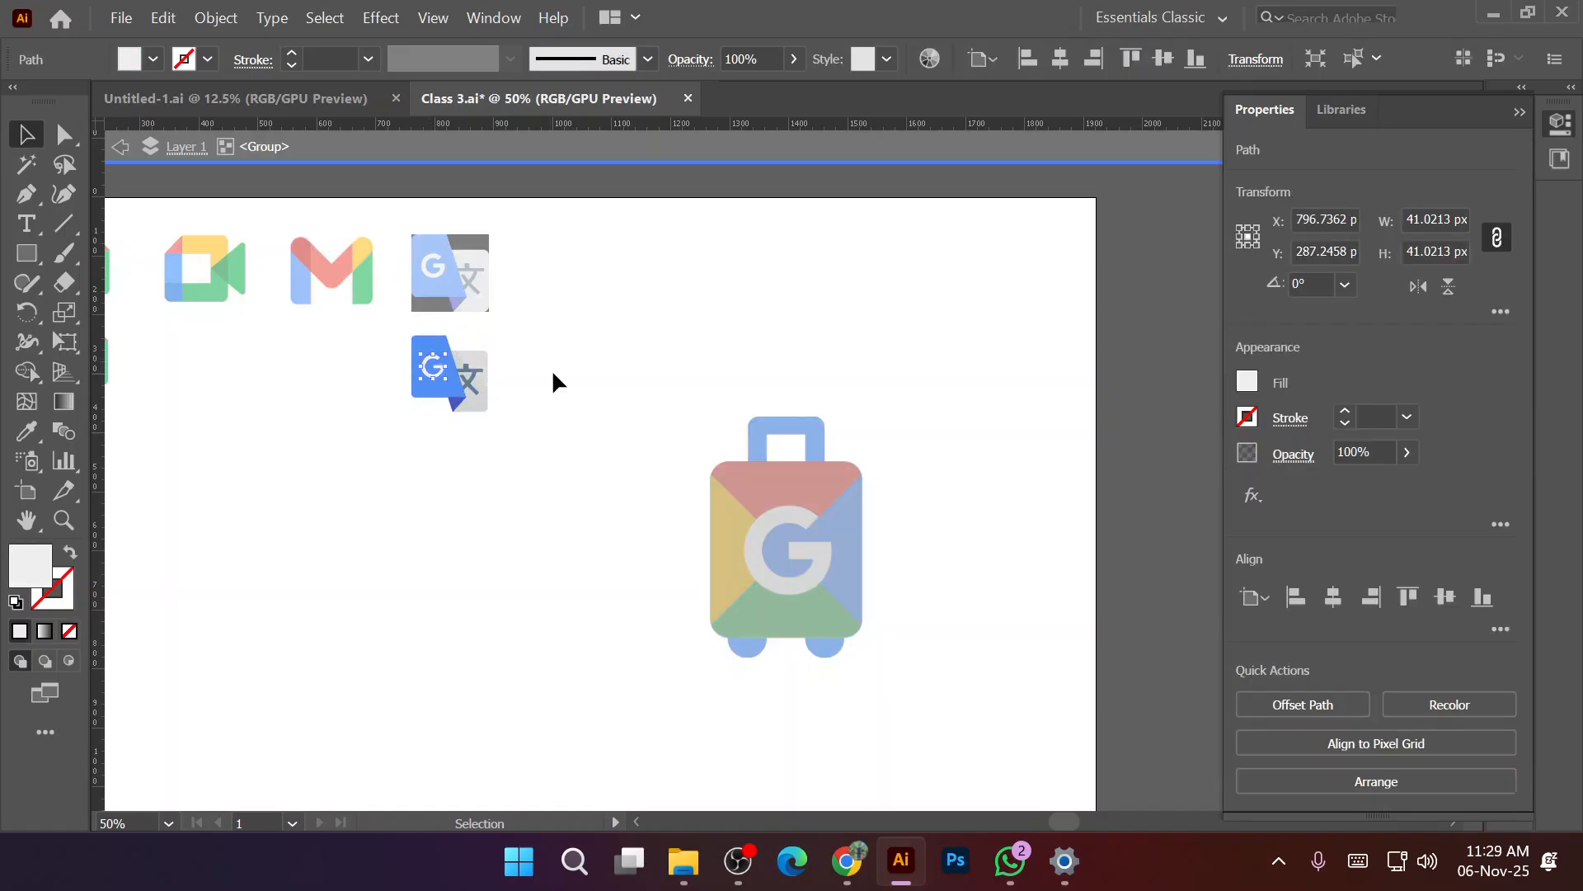
key(a)
double_click(555, 373)
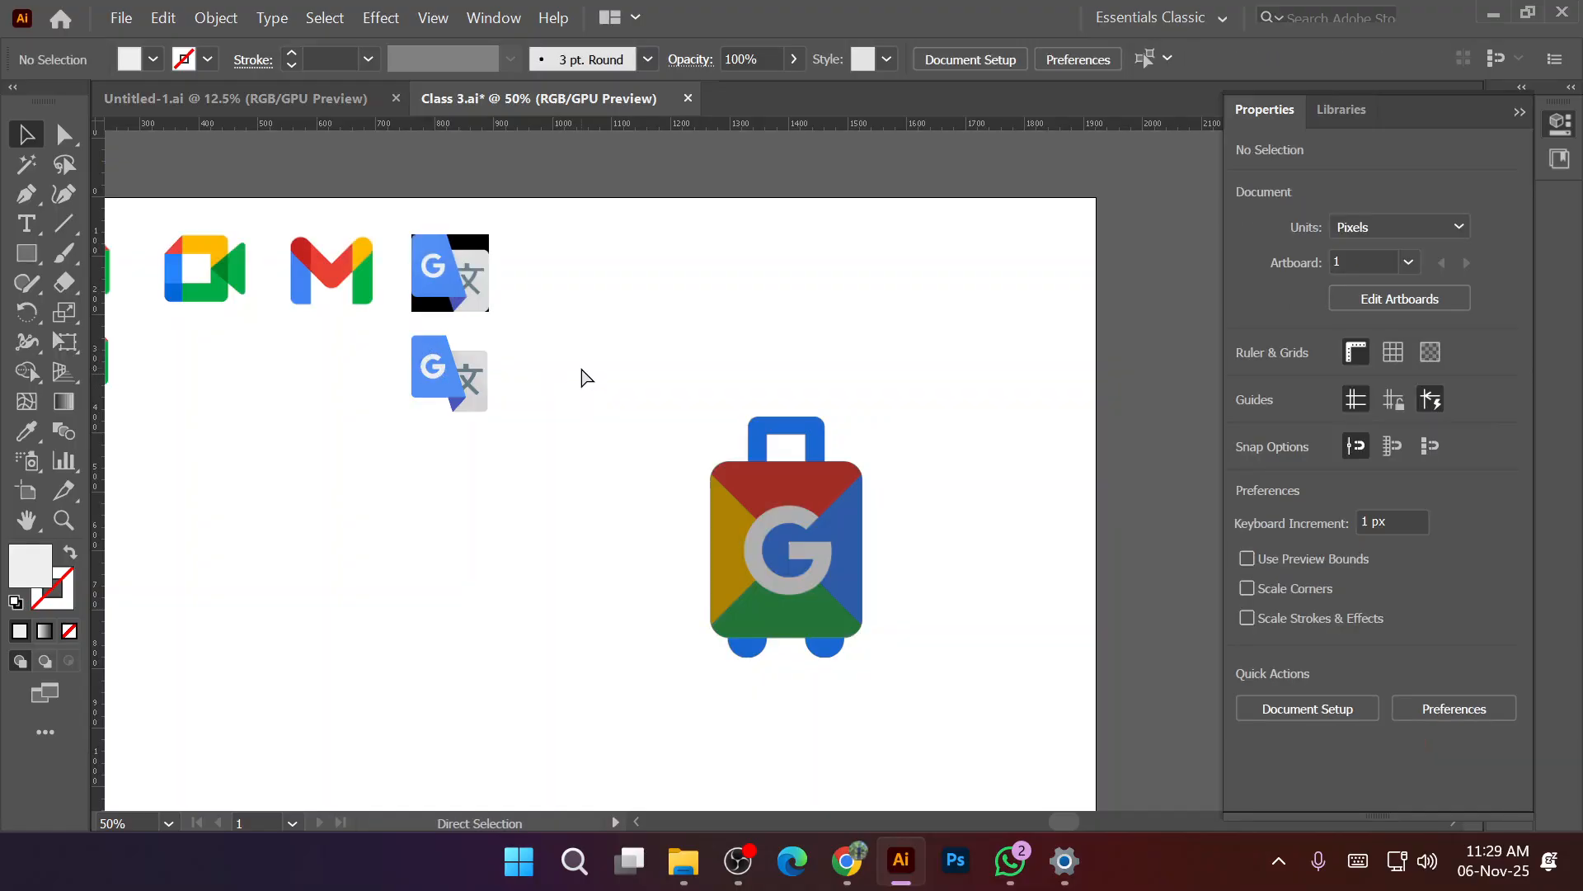
key(ctrl+v)
Scale the pasted G to about 150 px wide and fit it over the suitcase's reference G.
scroll(806, 498, up, 3)
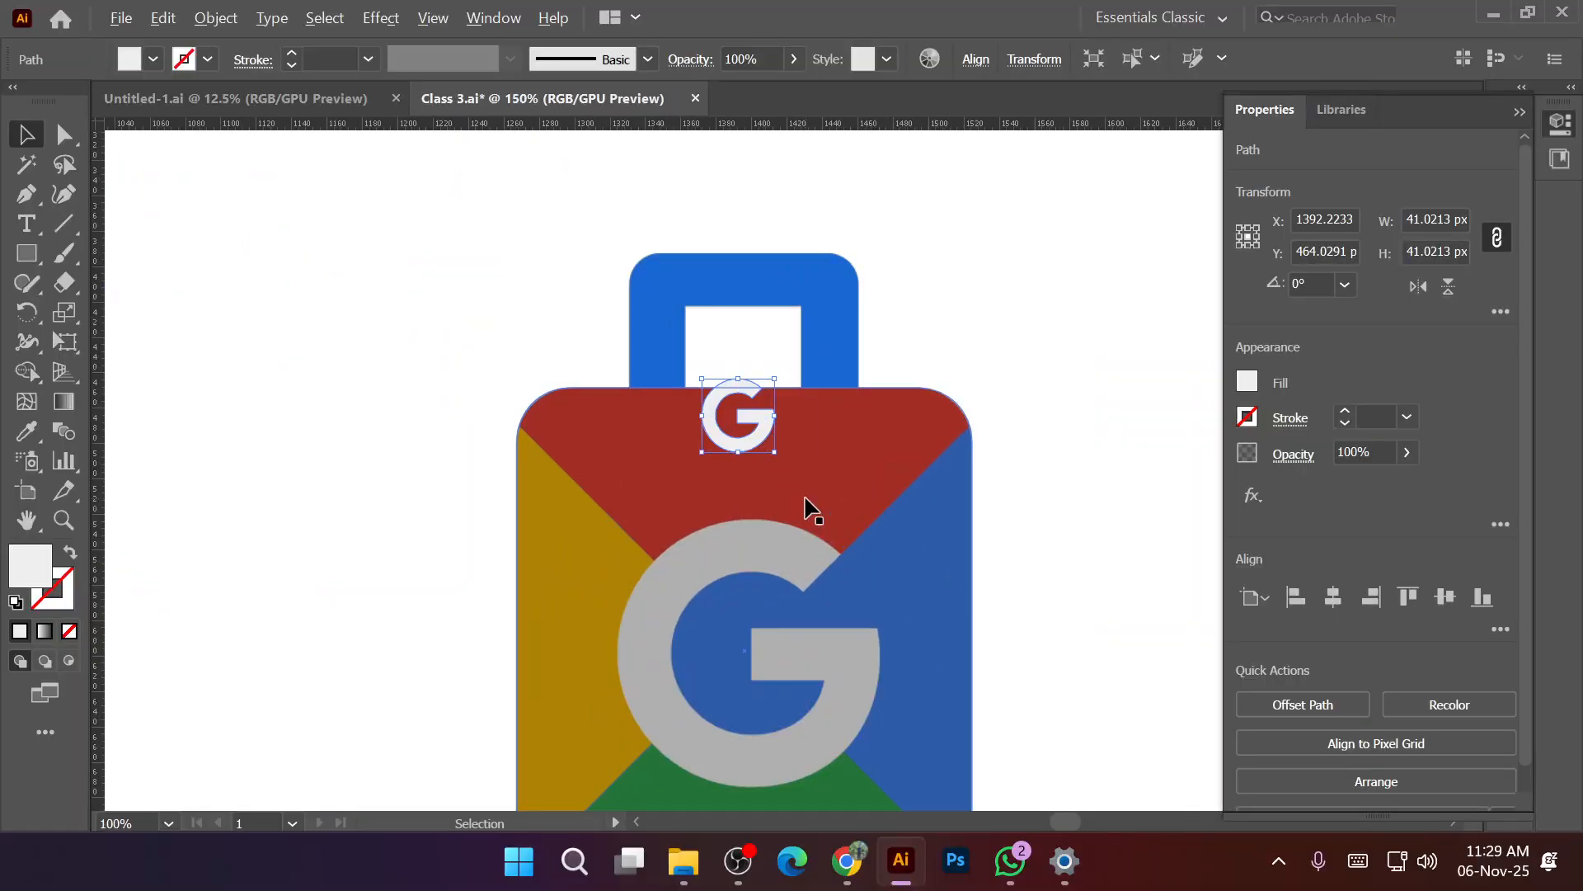
scroll(796, 491, down, 3)
drag(748, 327, 887, 694)
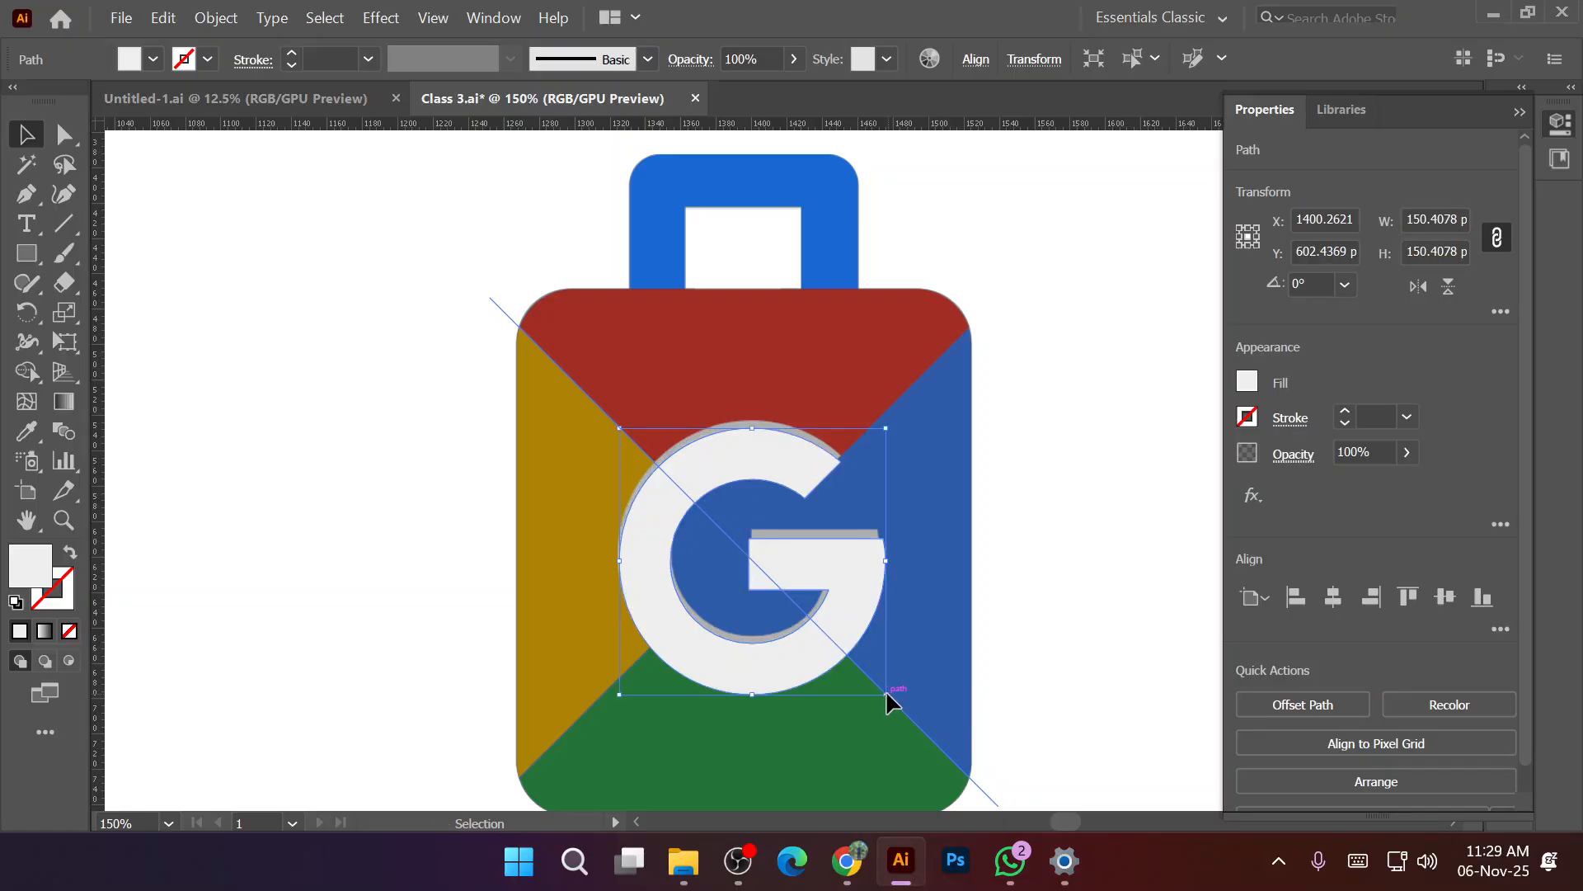
key(Up)
key(Up)
key(Up)
key(Up)
key(Left)
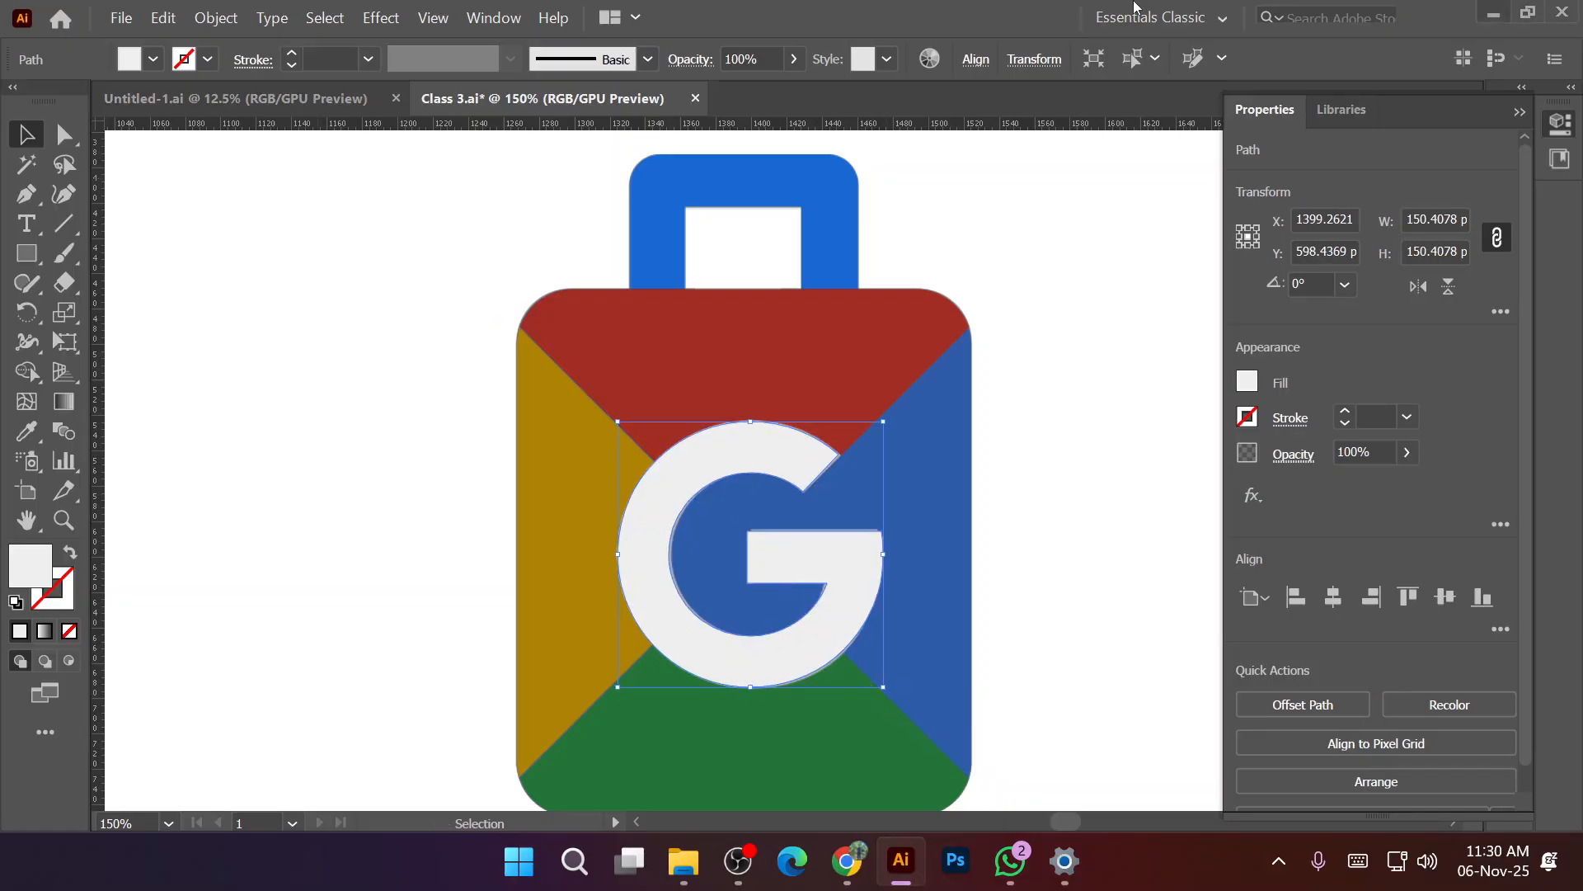
drag(888, 693, 888, 694)
key(Right)
click(1063, 602)
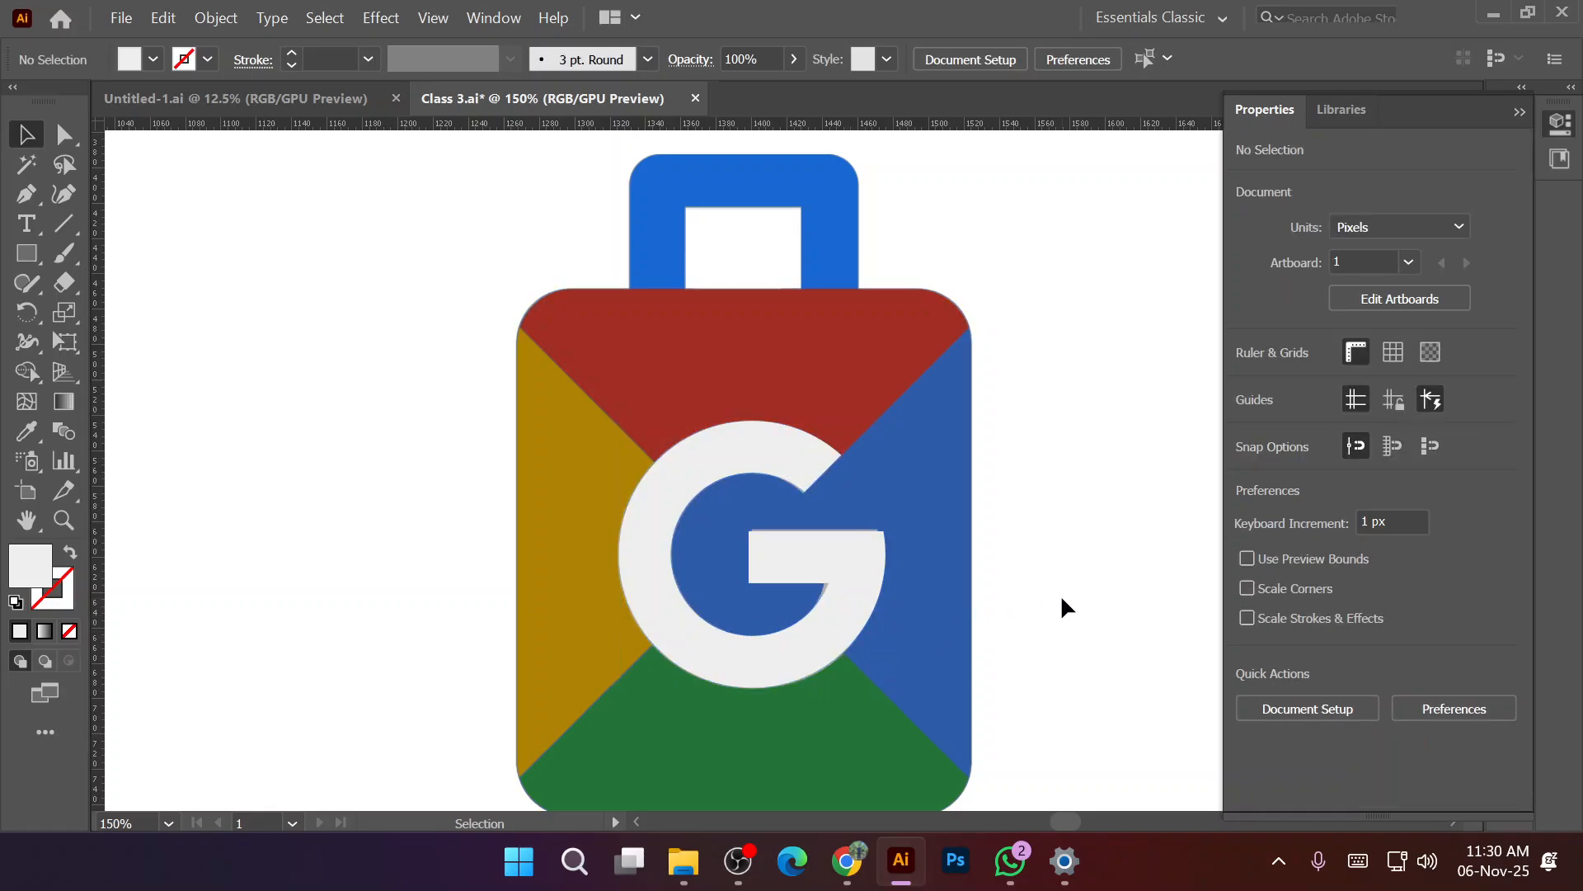
Select all the traced suitcase shapes and move them beside the reference image on its right.
scroll(1047, 596, down, 1)
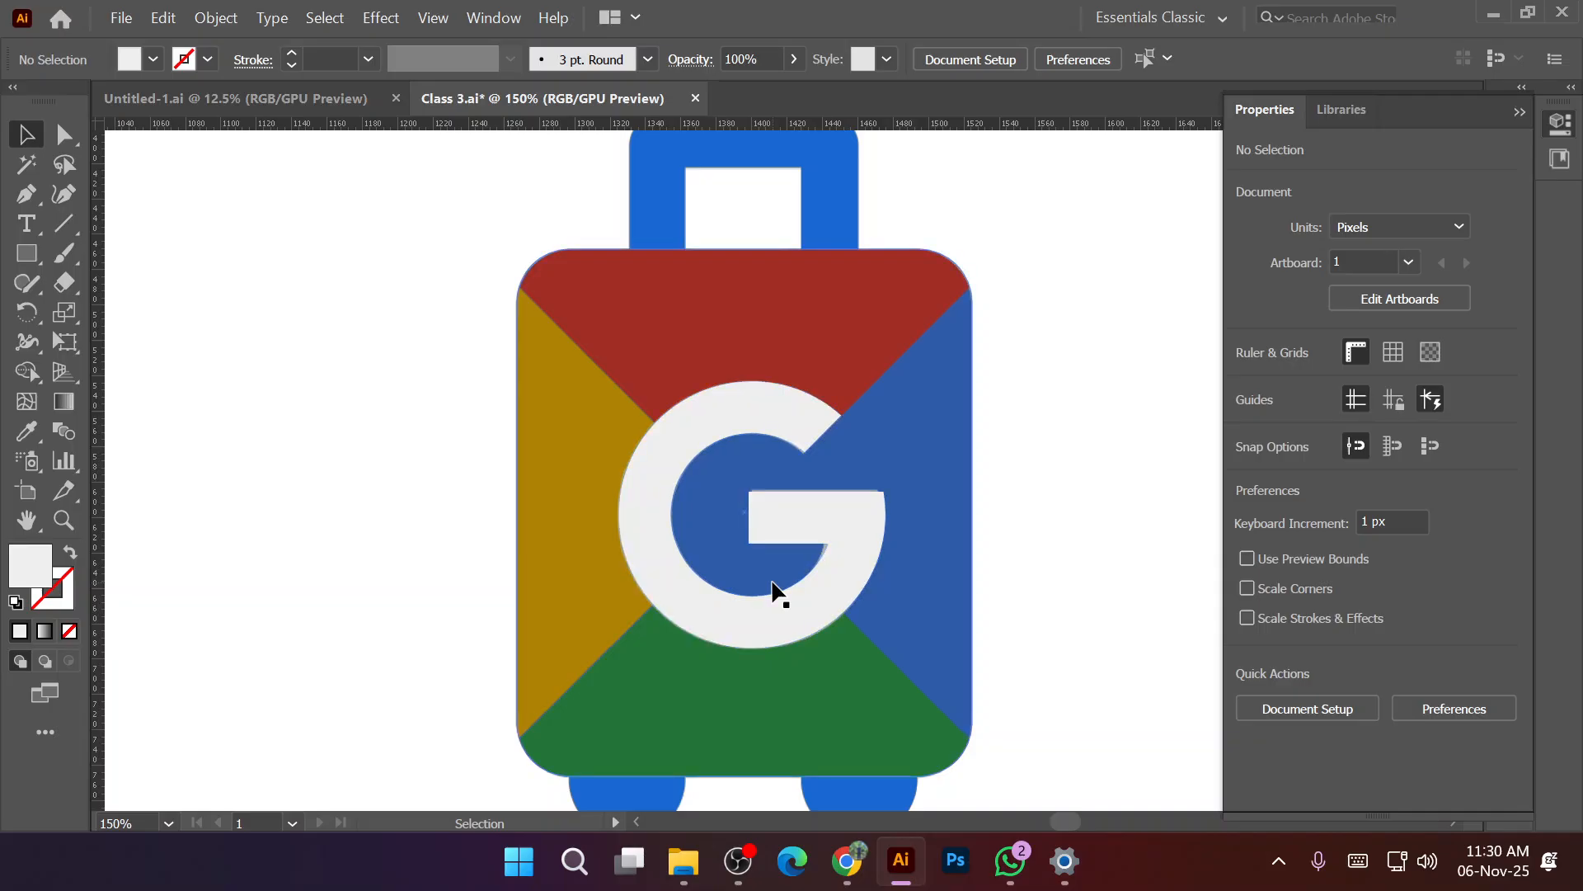
scroll(775, 592, down, 1)
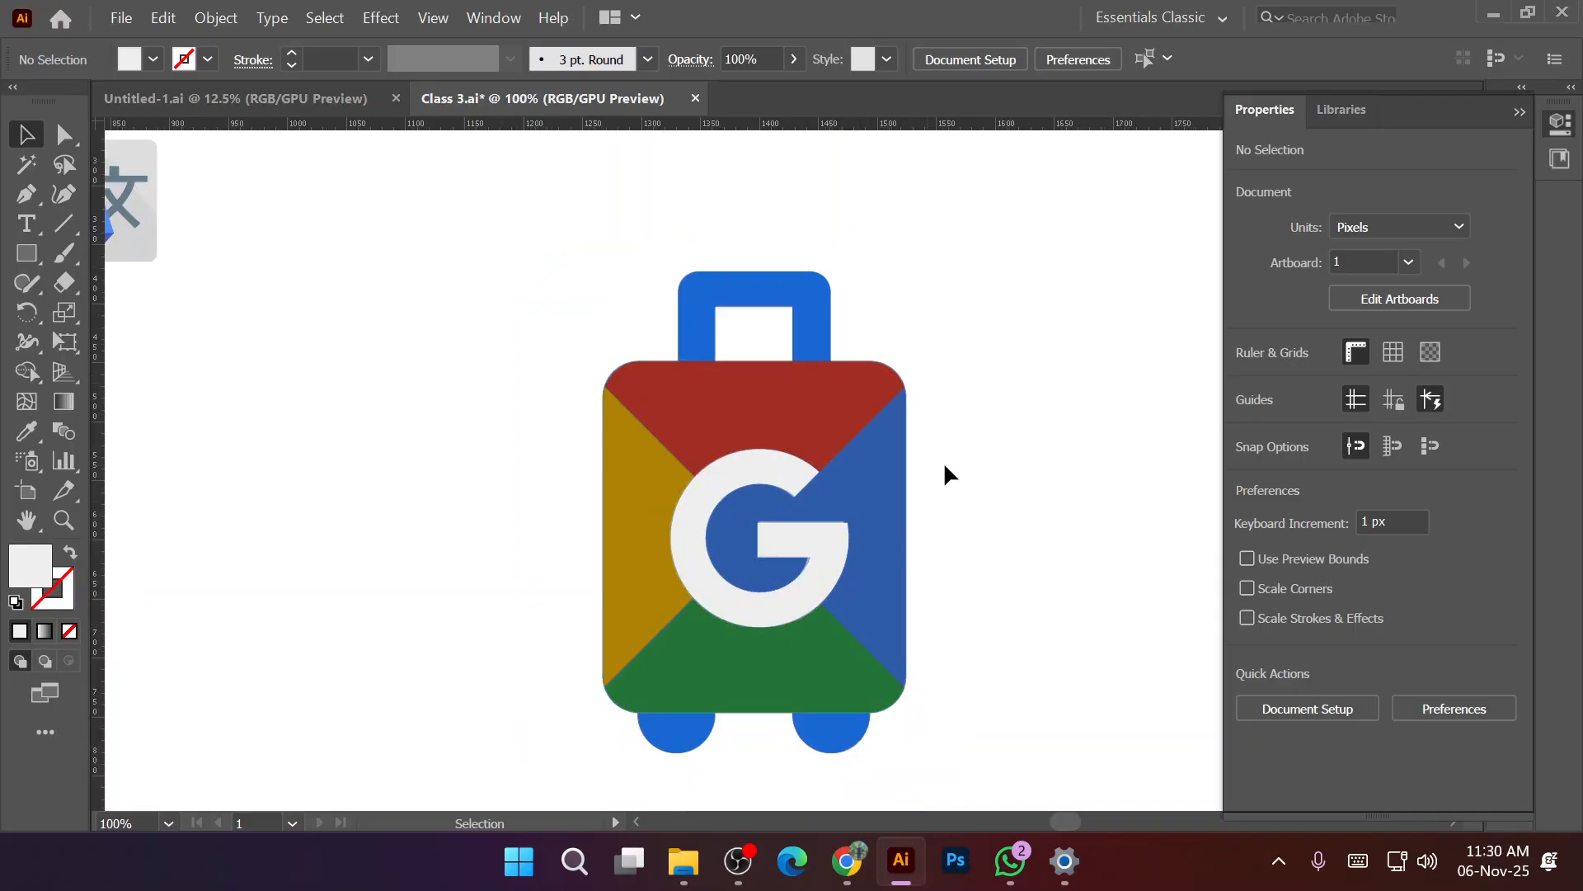
drag(473, 268, 996, 751)
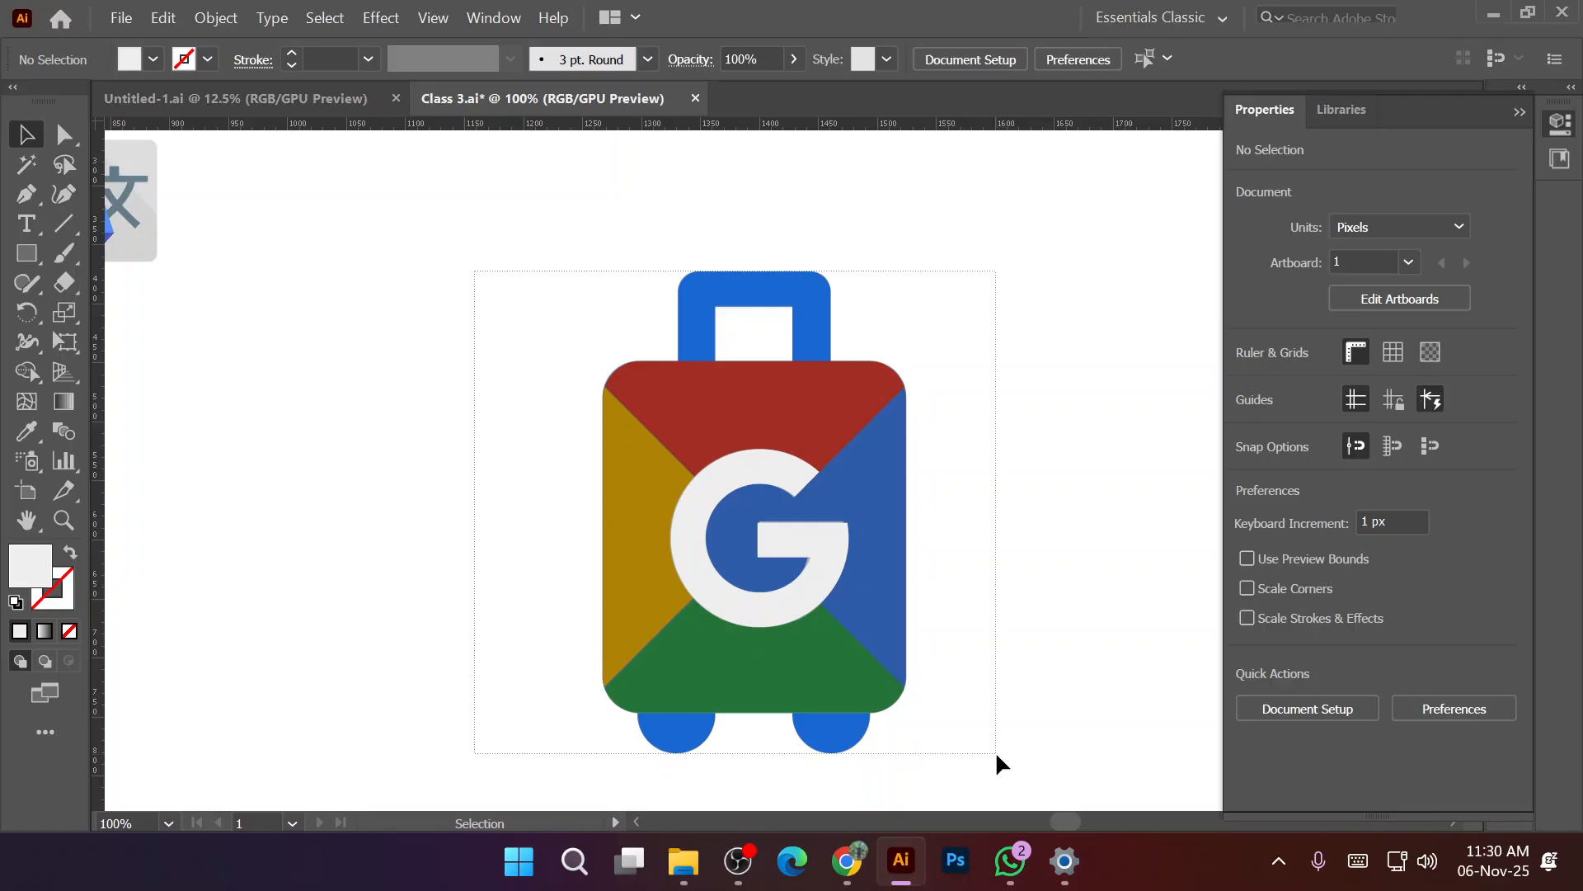
scroll(693, 624, down, 2)
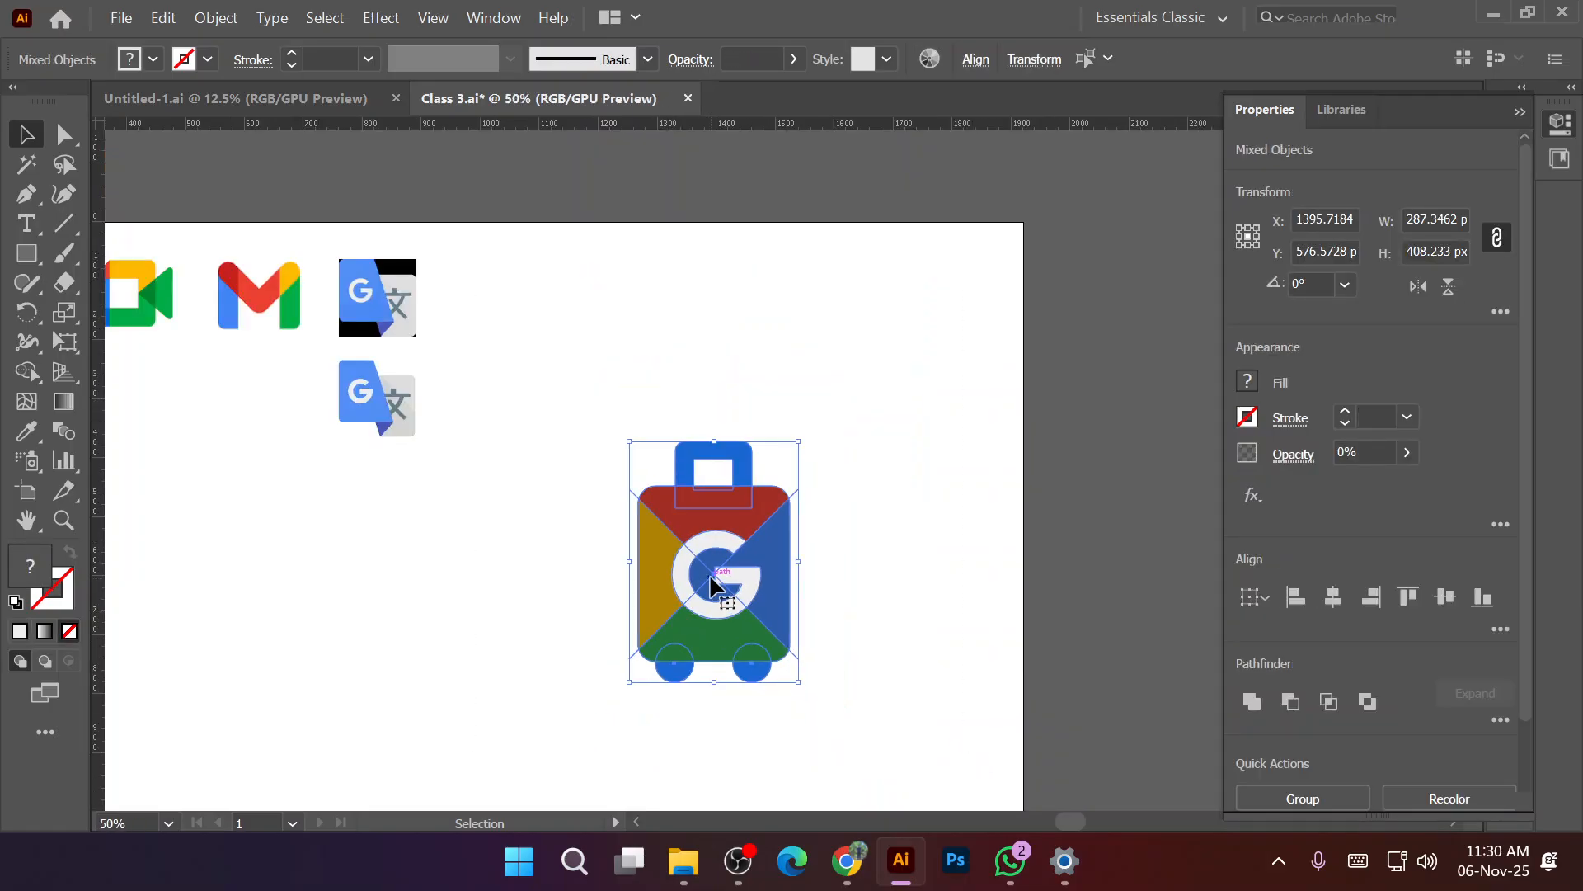
drag(820, 574, 904, 569)
scroll(989, 553, up, 1)
scroll(978, 577, down, 1)
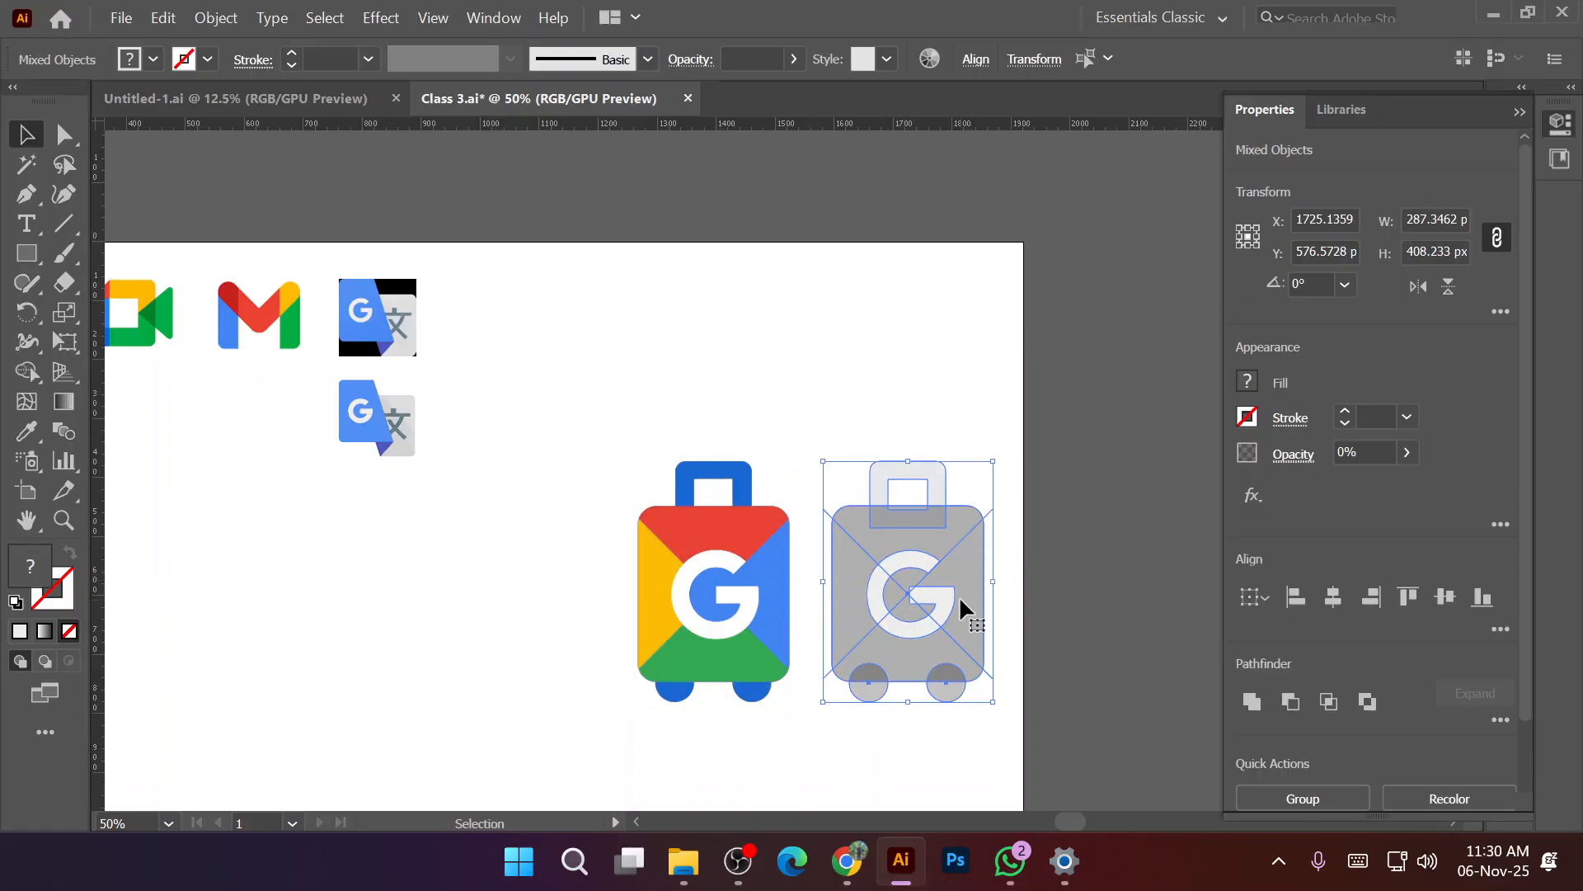
key(super)
key(super)
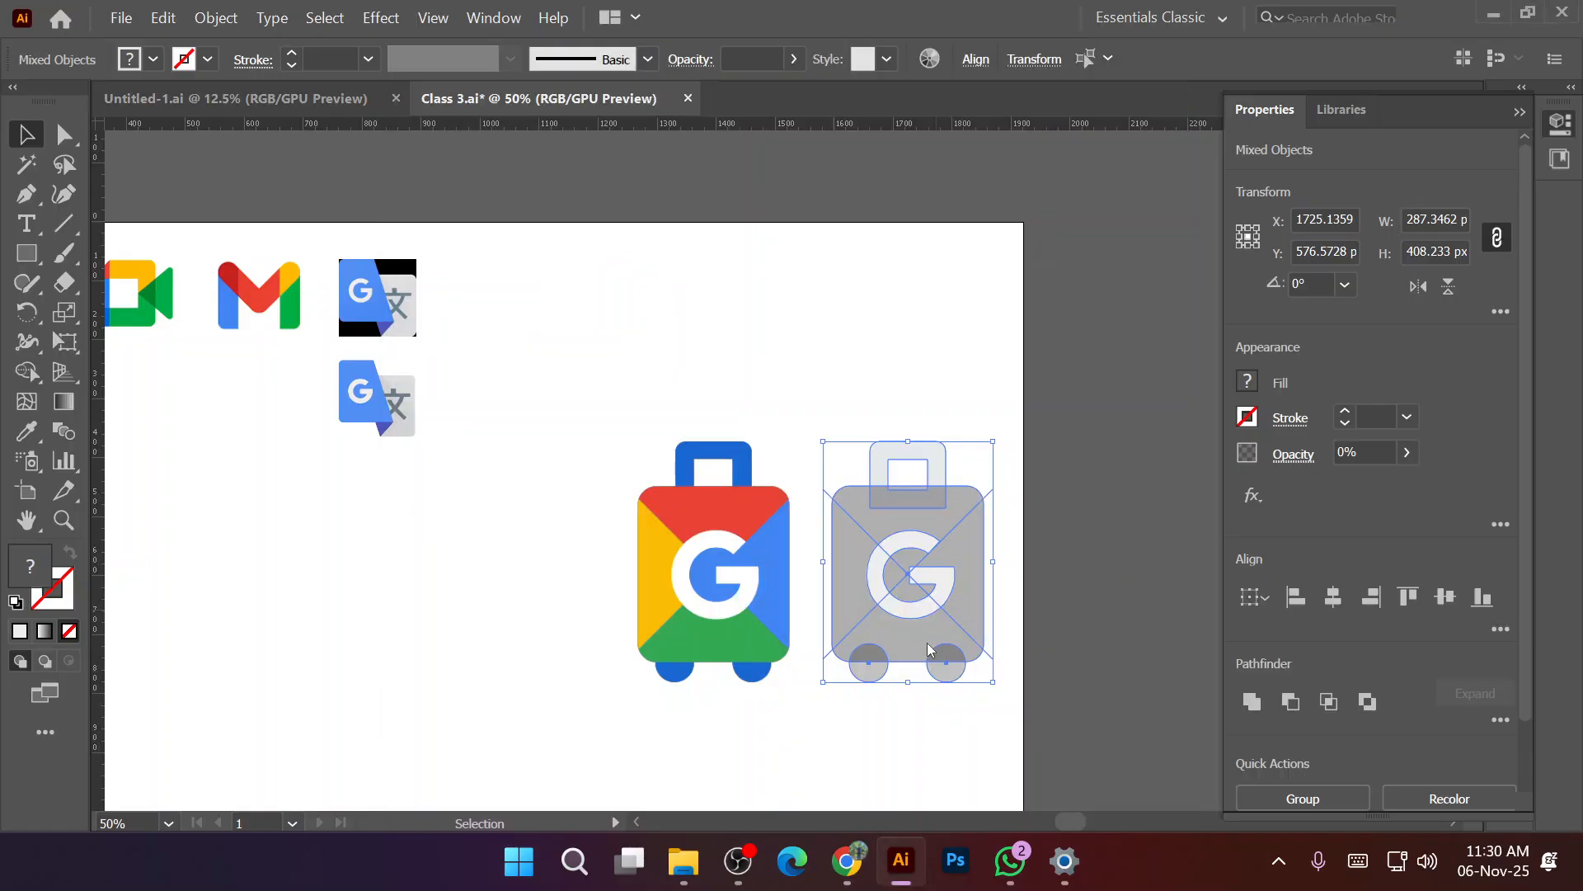
scroll(922, 644, up, 1)
key(super)
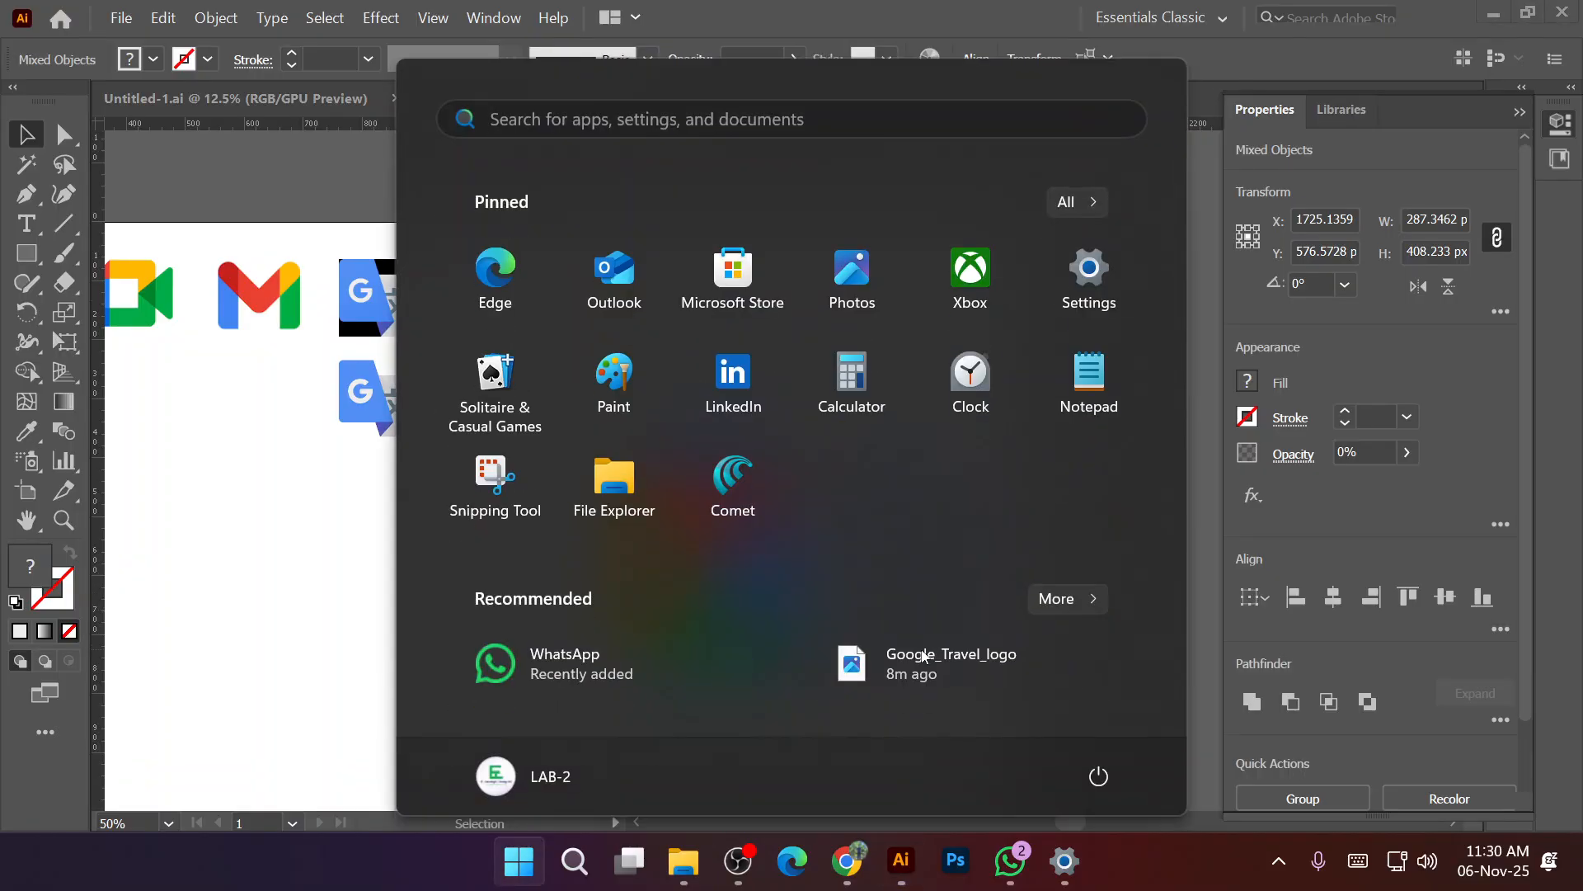
key(super)
Split the traced suitcase body into left, top, right and bottom sections with the Shape Builder, merging the wheel overlaps into the bottom section.
scroll(922, 651, up, 2)
drag(919, 556, 803, 533)
click(987, 563)
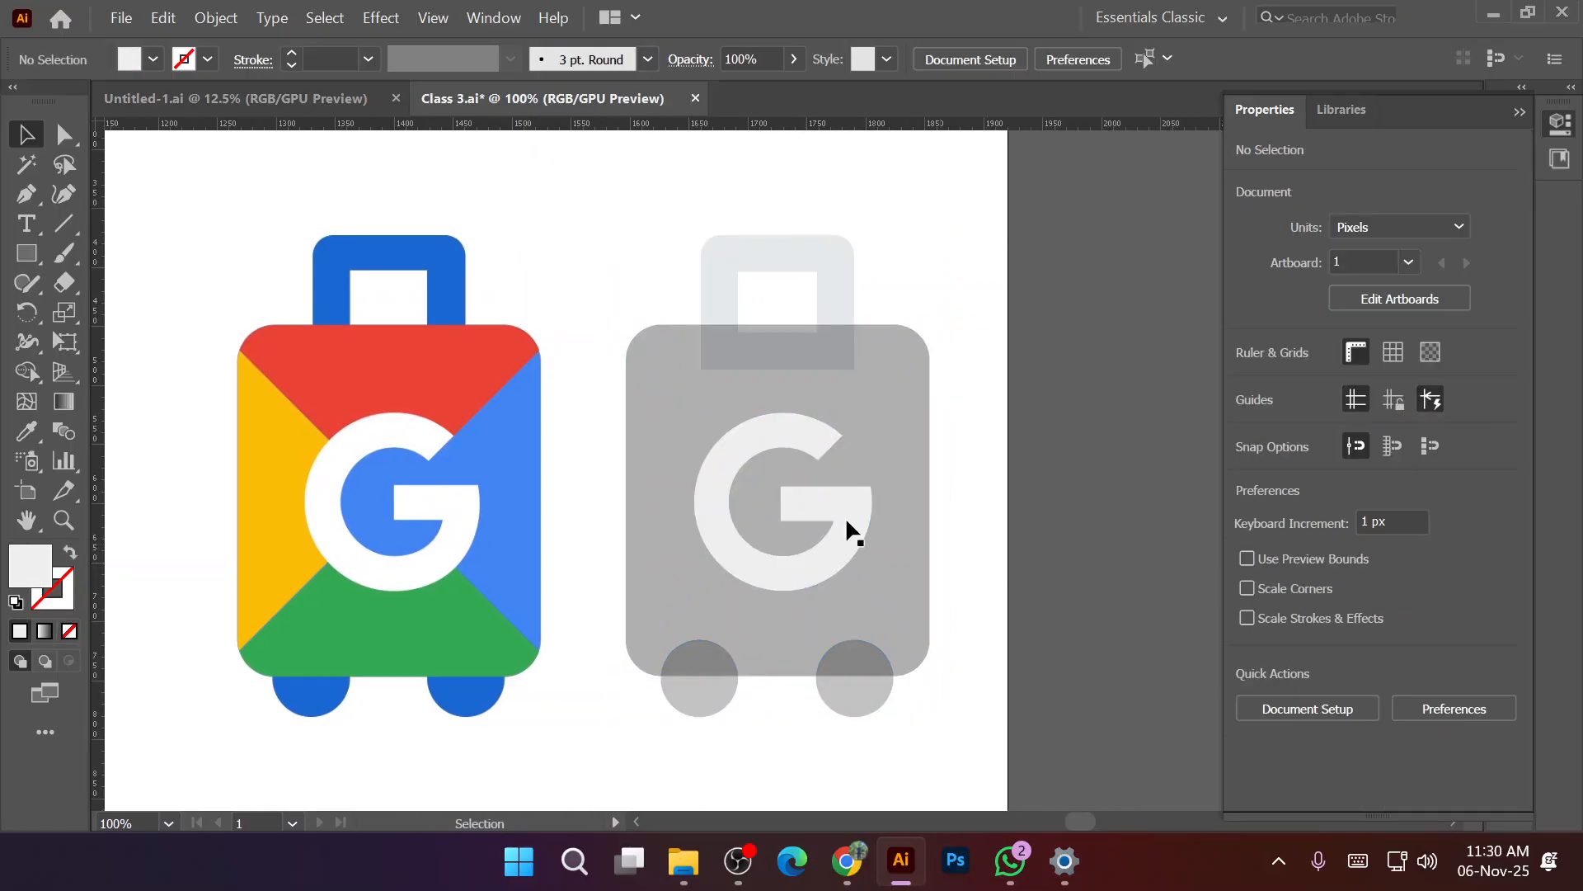
drag(575, 245, 970, 747)
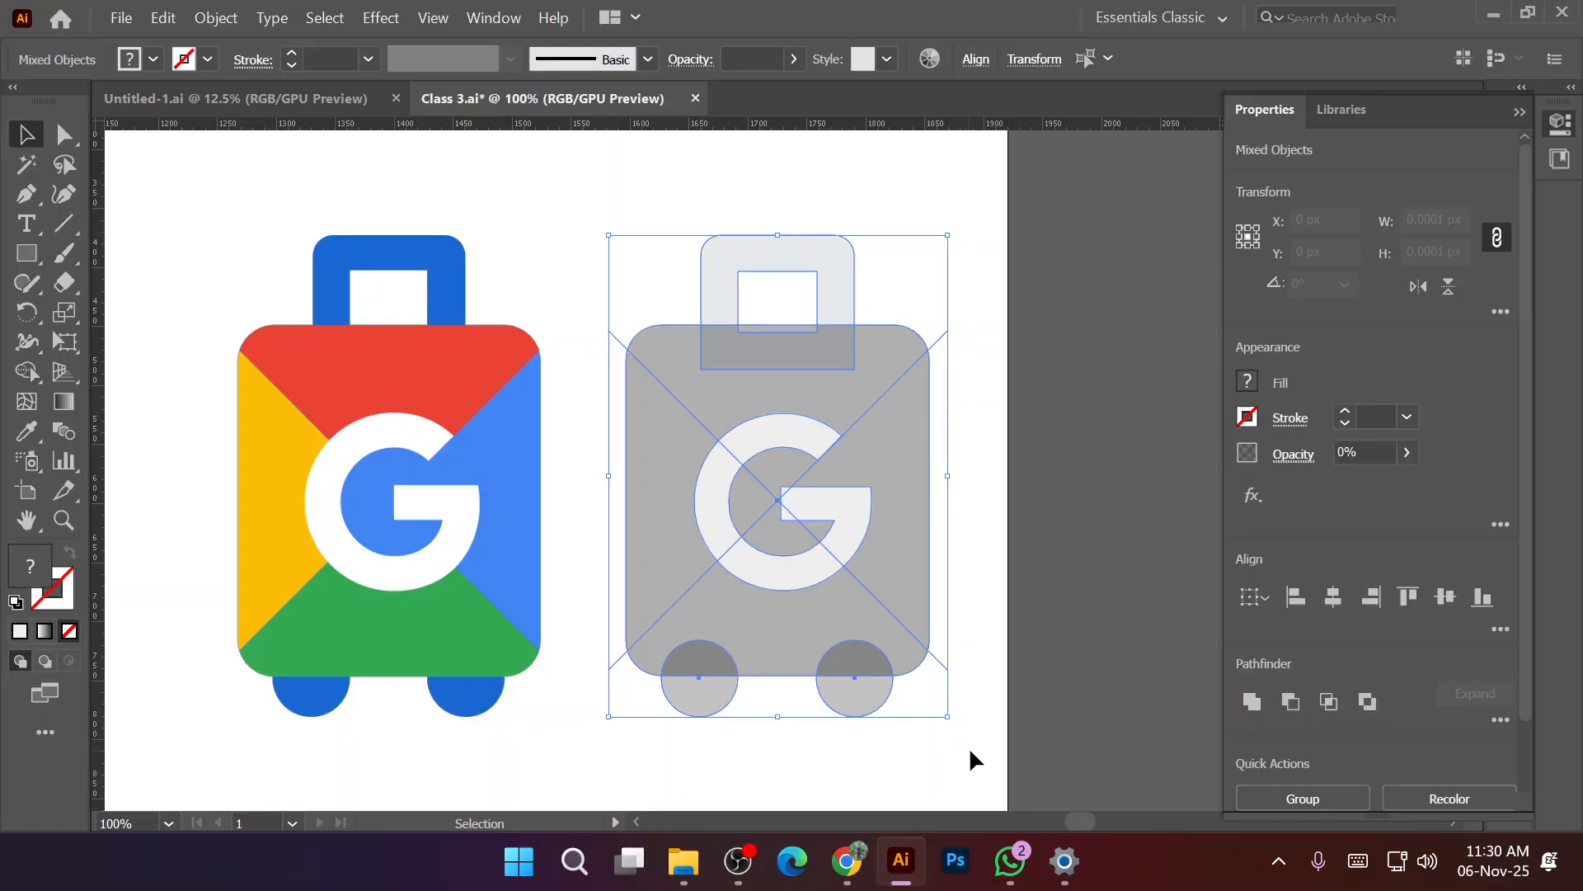
click(29, 377)
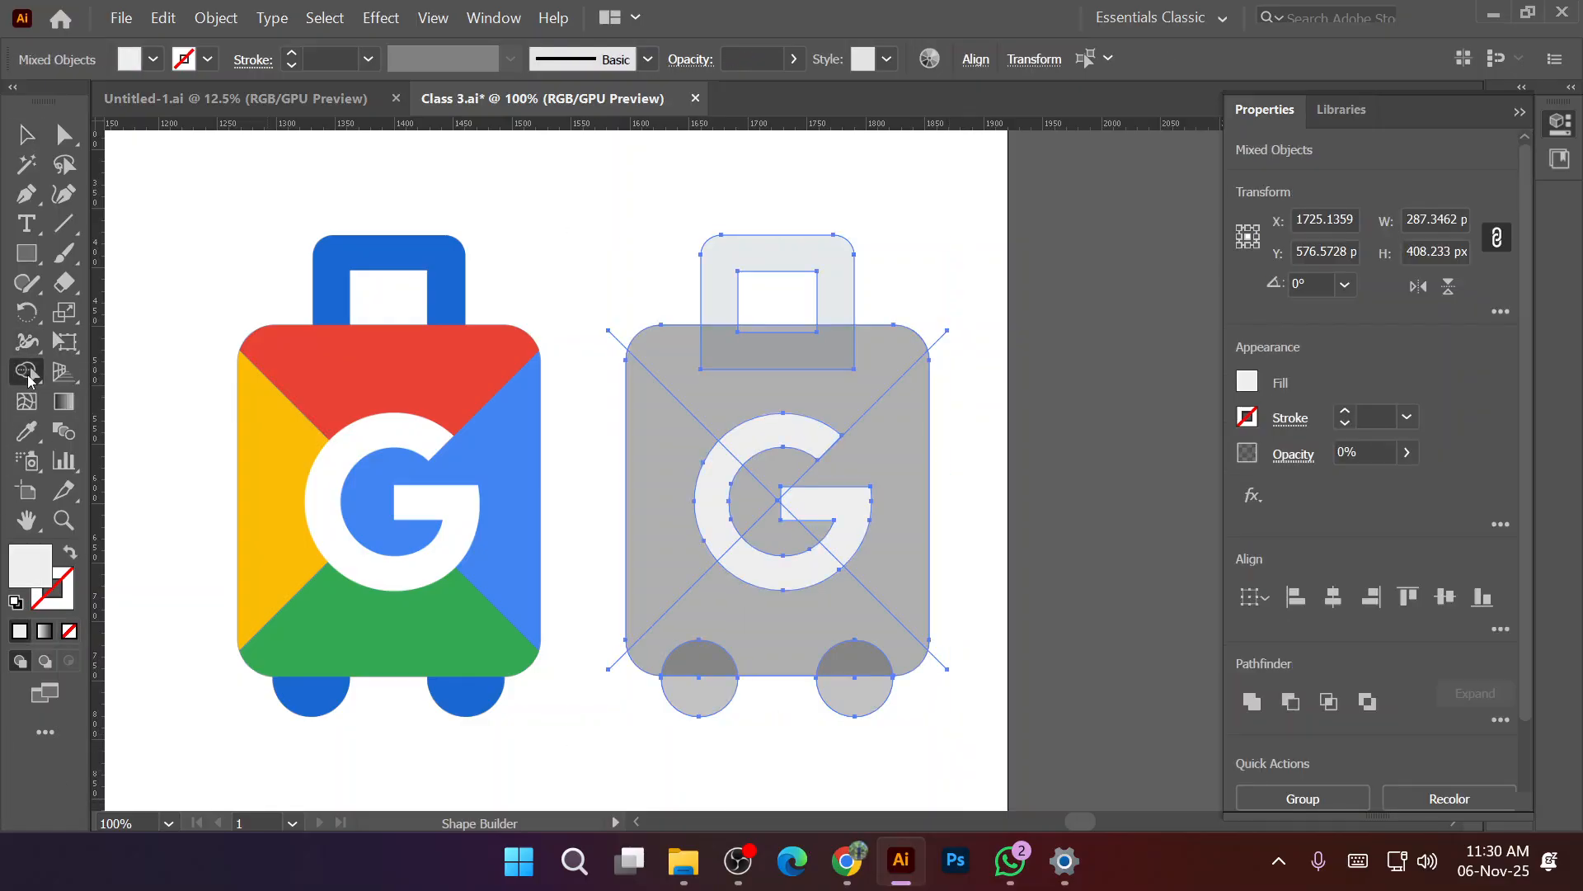
click(658, 455)
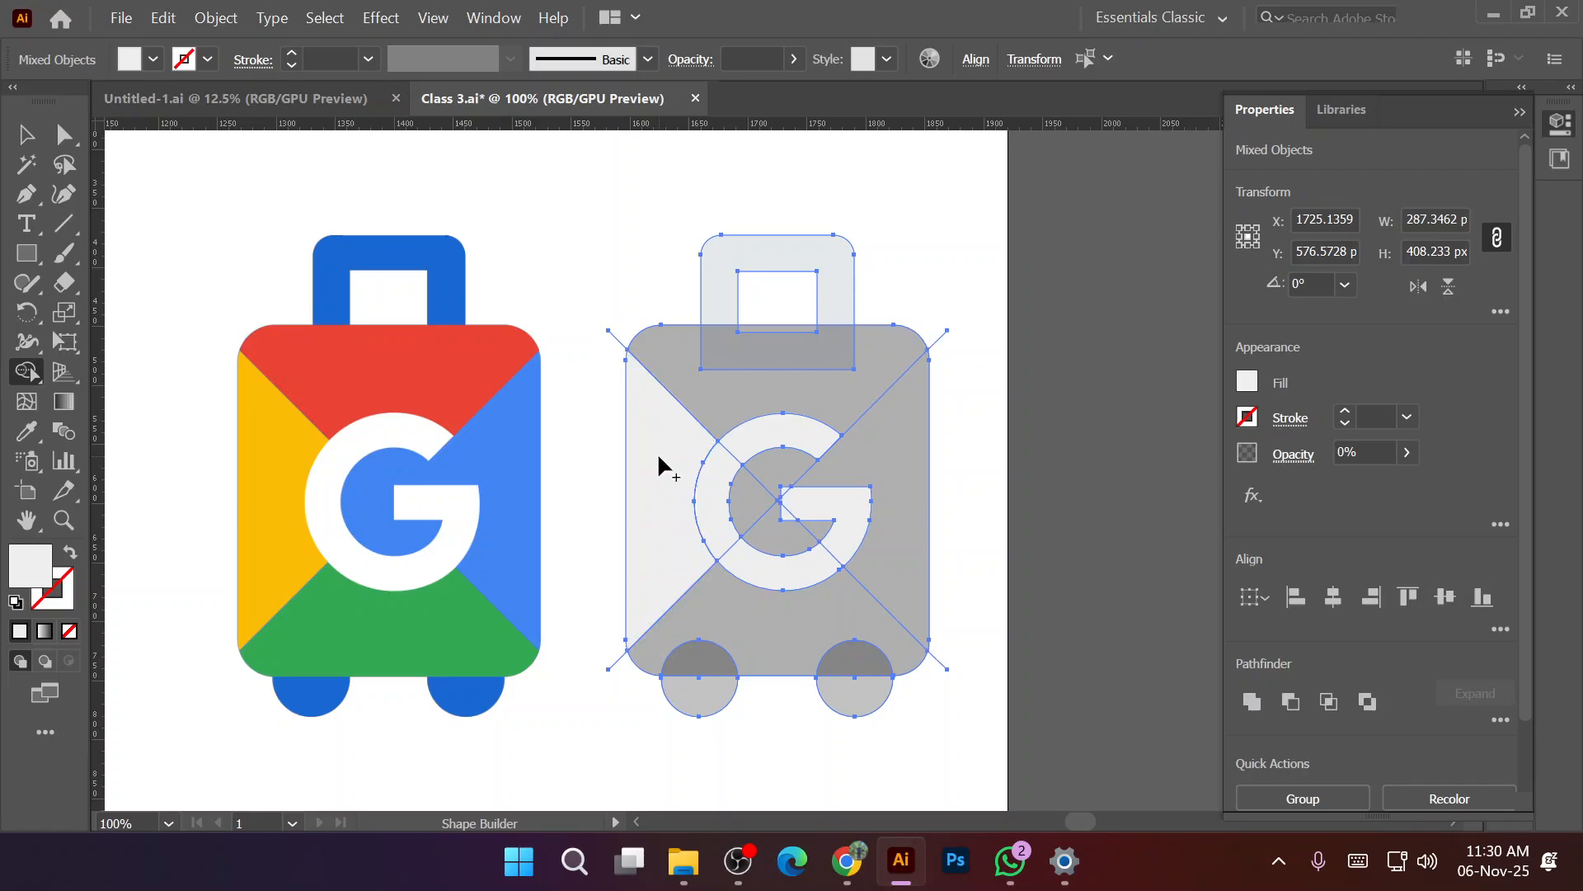
click(714, 400)
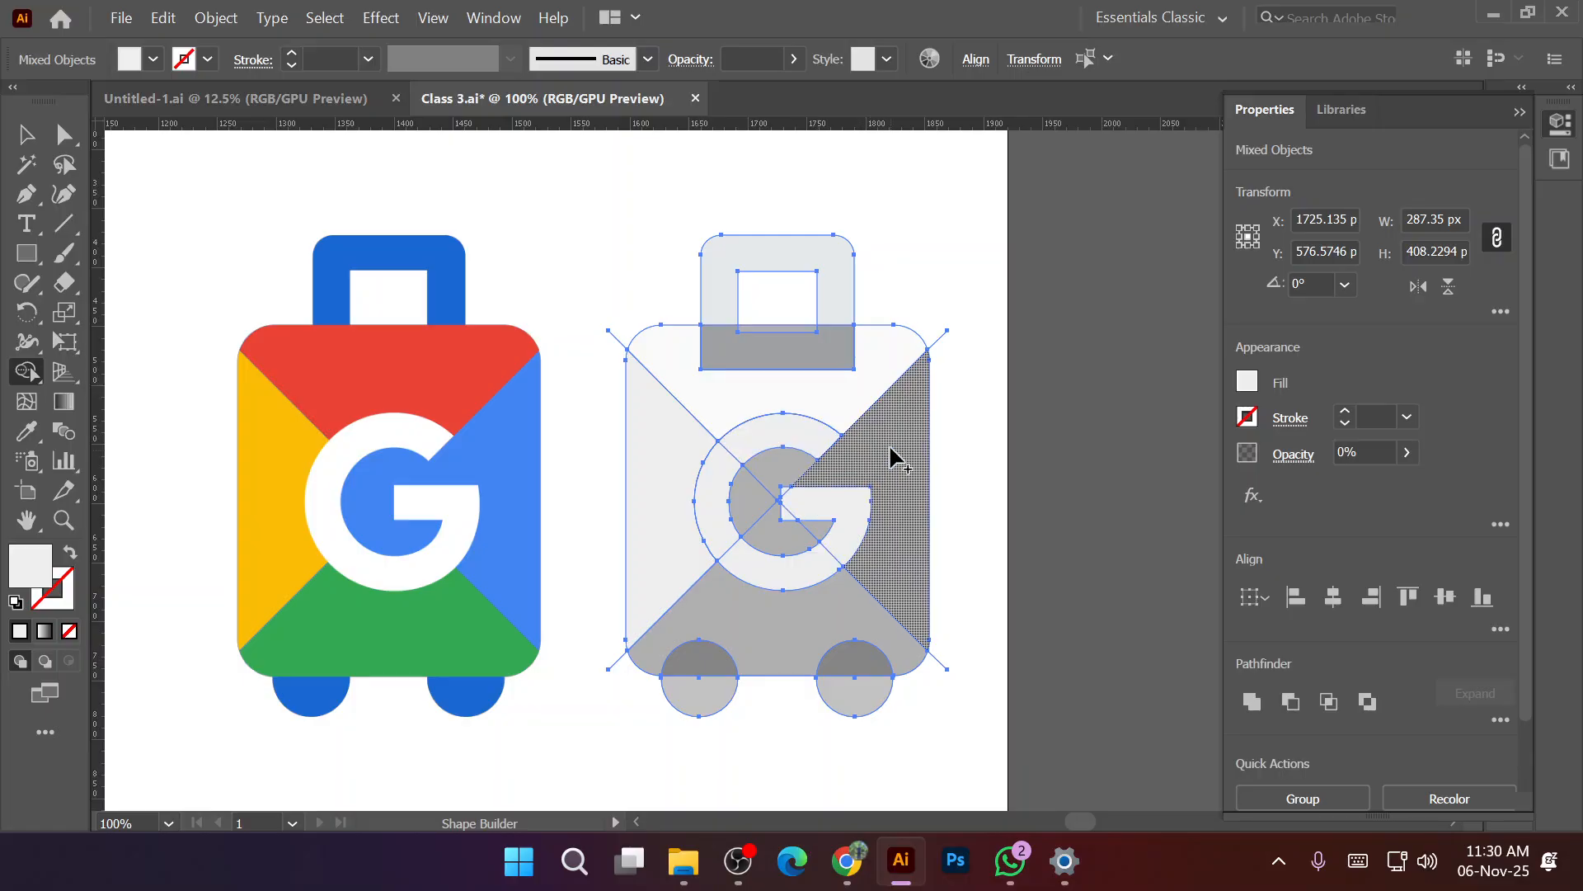
mouse_move(891, 449)
mouse_down()
mouse_move(746, 486)
mouse_move(757, 518)
mouse_move(804, 536)
mouse_move(808, 523)
mouse_up()
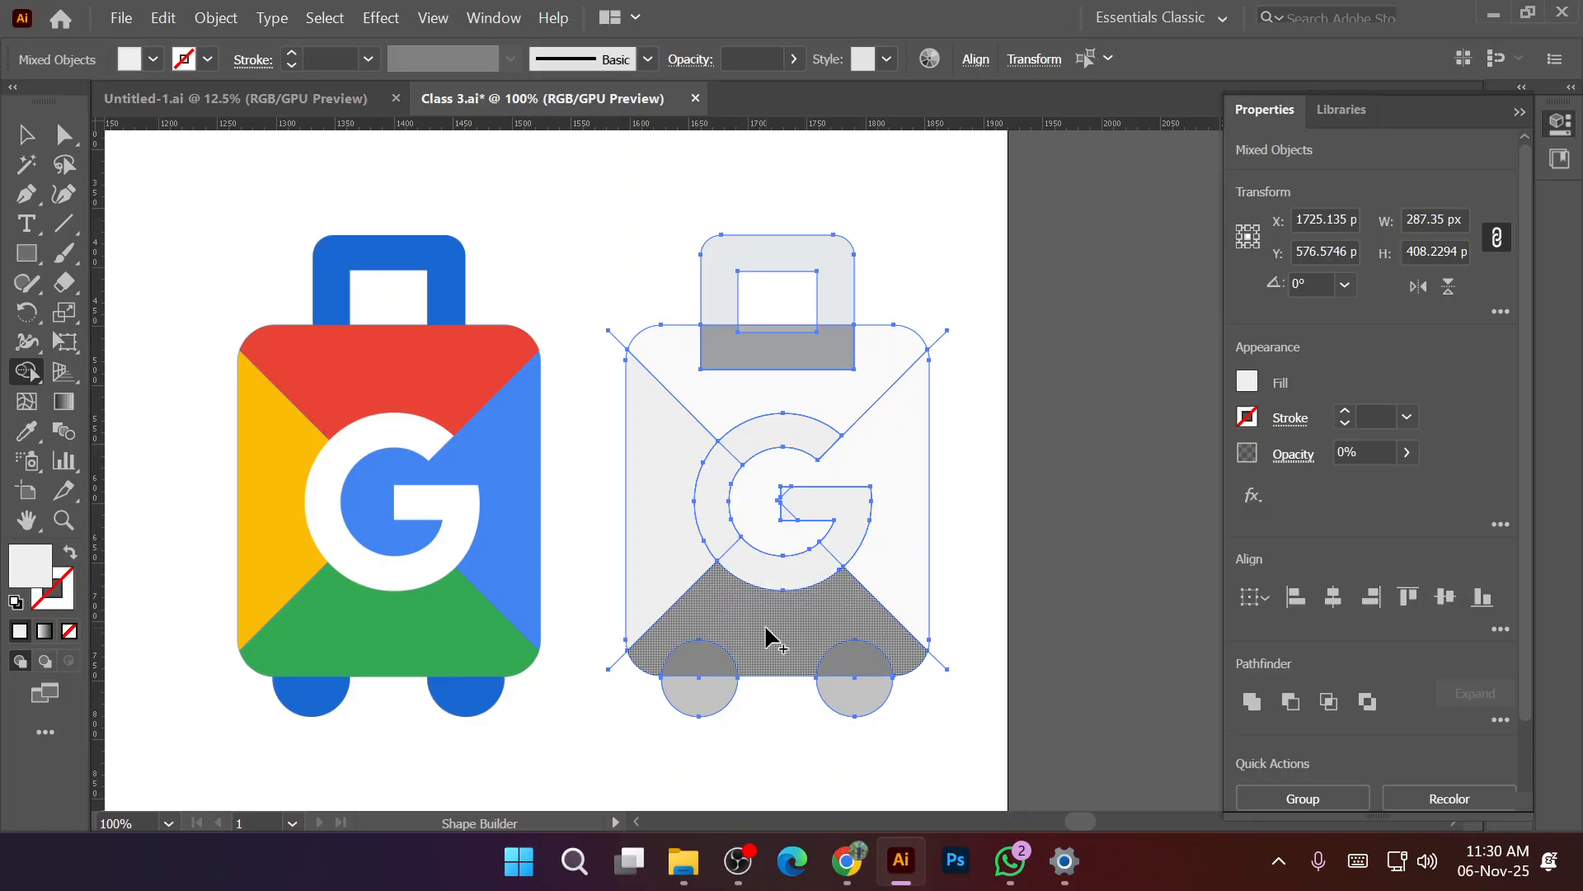
mouse_move(743, 629)
mouse_down()
mouse_move(707, 656)
mouse_move(850, 659)
mouse_up()
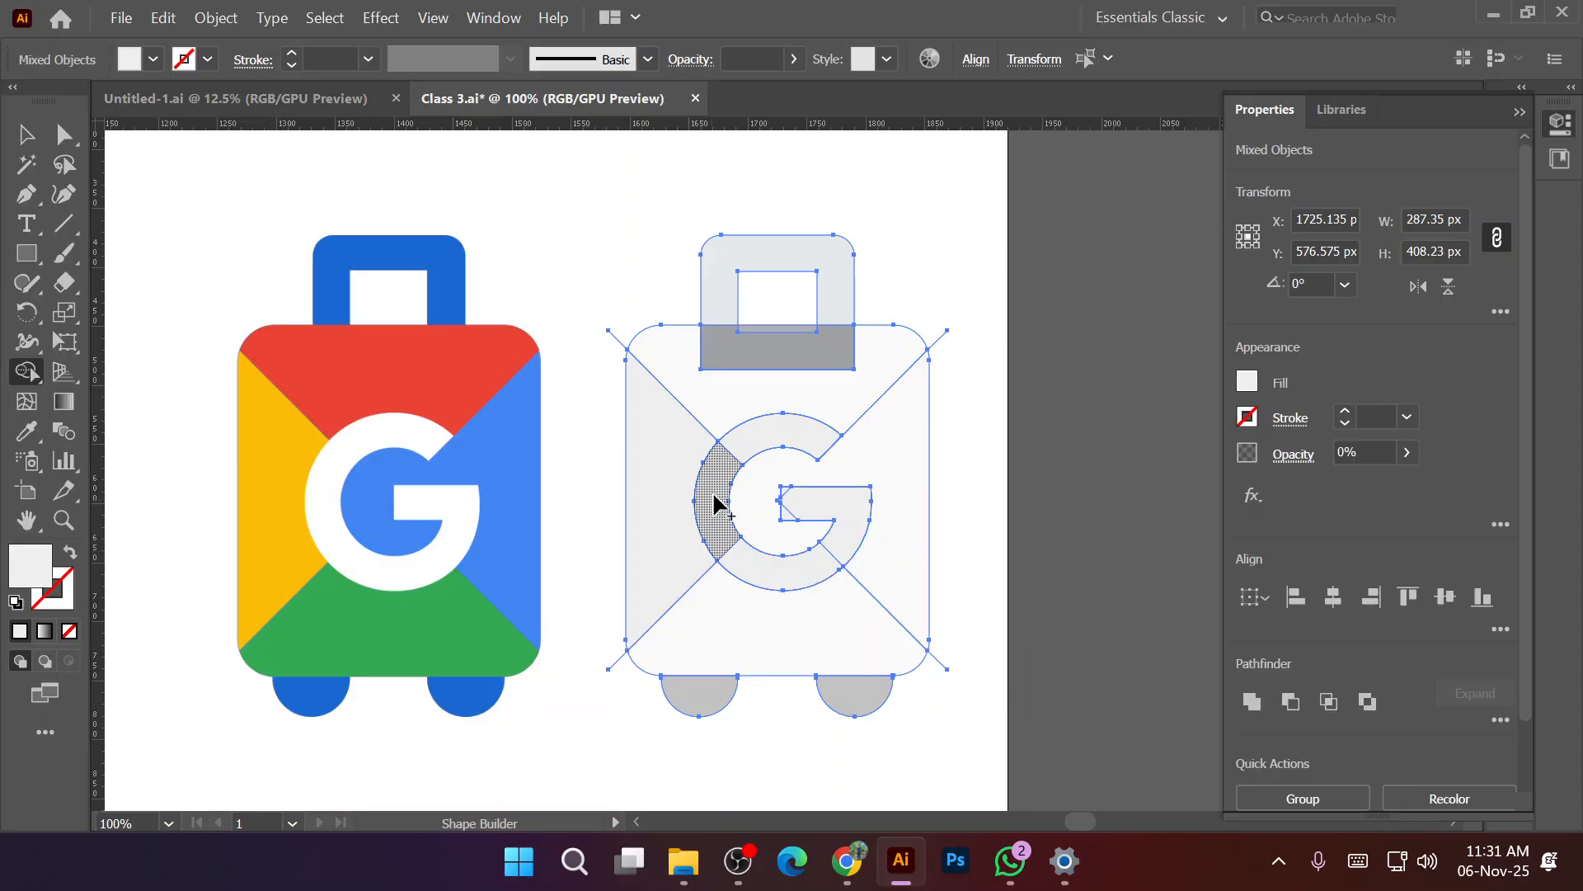
Merge the pieces of the G into one shape and join the stray corner by its crossbar to the inner area with the Shape Builder.
mouse_move(809, 449)
mouse_down()
mouse_move(739, 453)
mouse_move(720, 494)
mouse_move(728, 537)
mouse_move(756, 563)
mouse_move(806, 566)
mouse_move(841, 555)
mouse_move(849, 532)
mouse_up()
scroll(797, 518, up, 5)
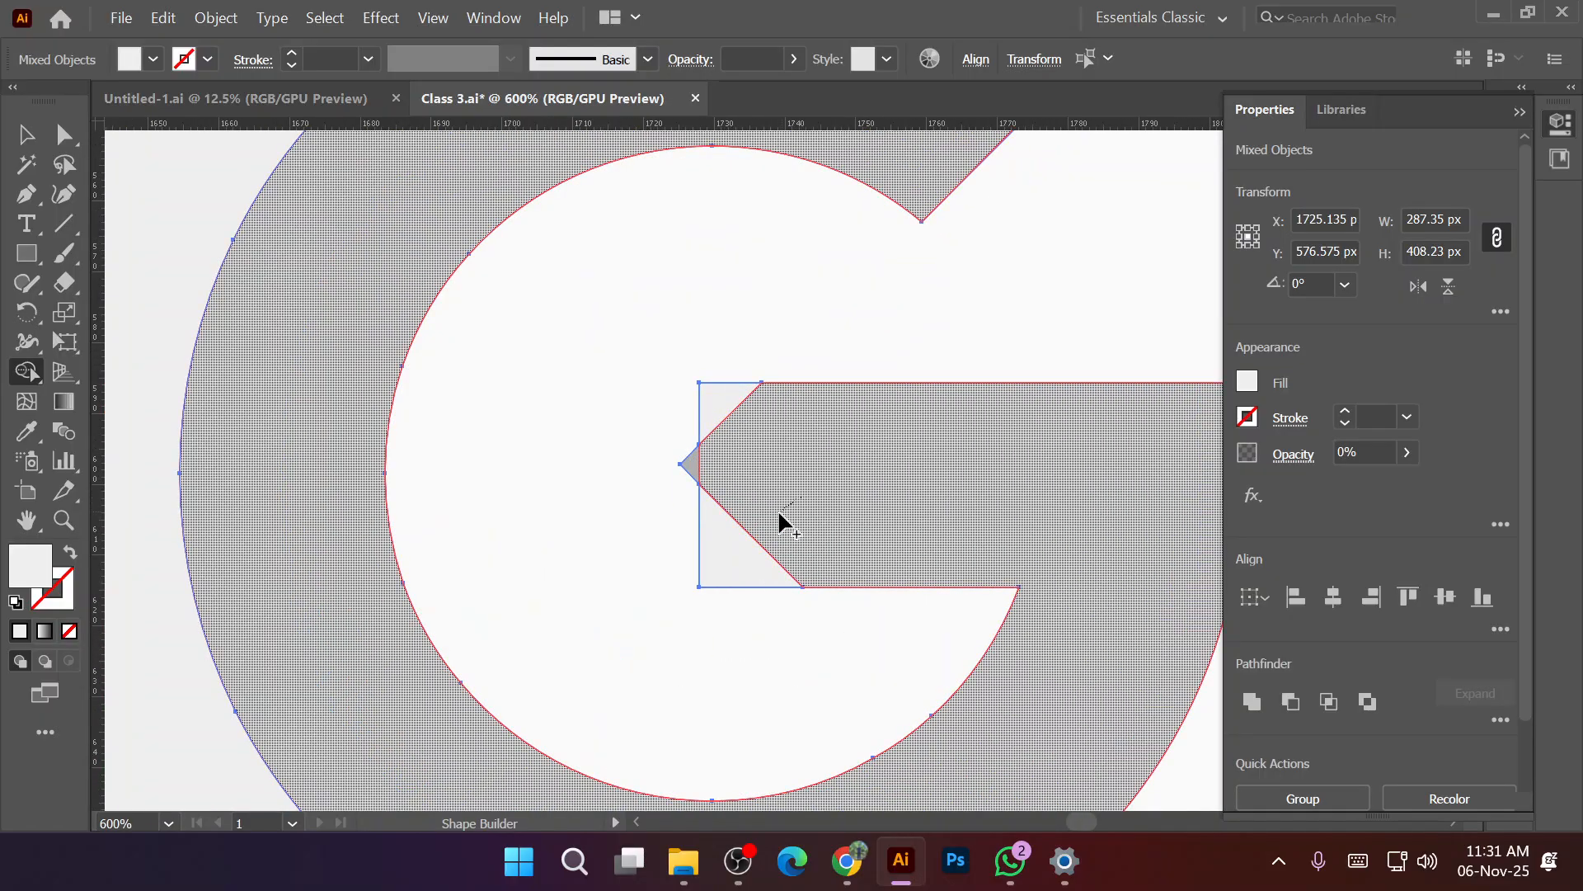
click(747, 540)
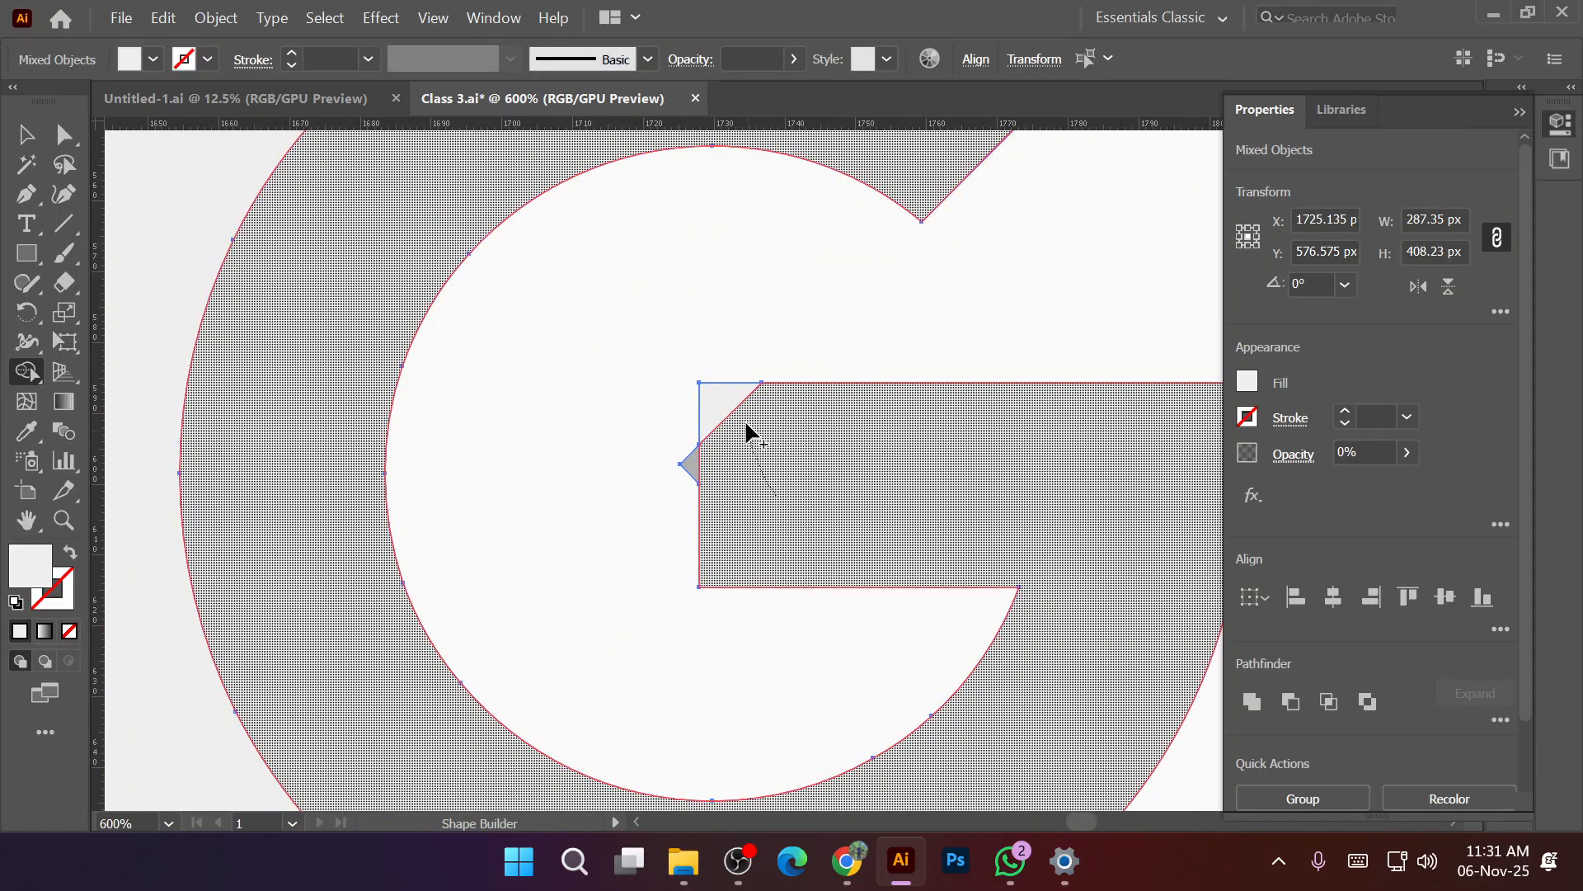
click(719, 408)
drag(641, 402, 691, 486)
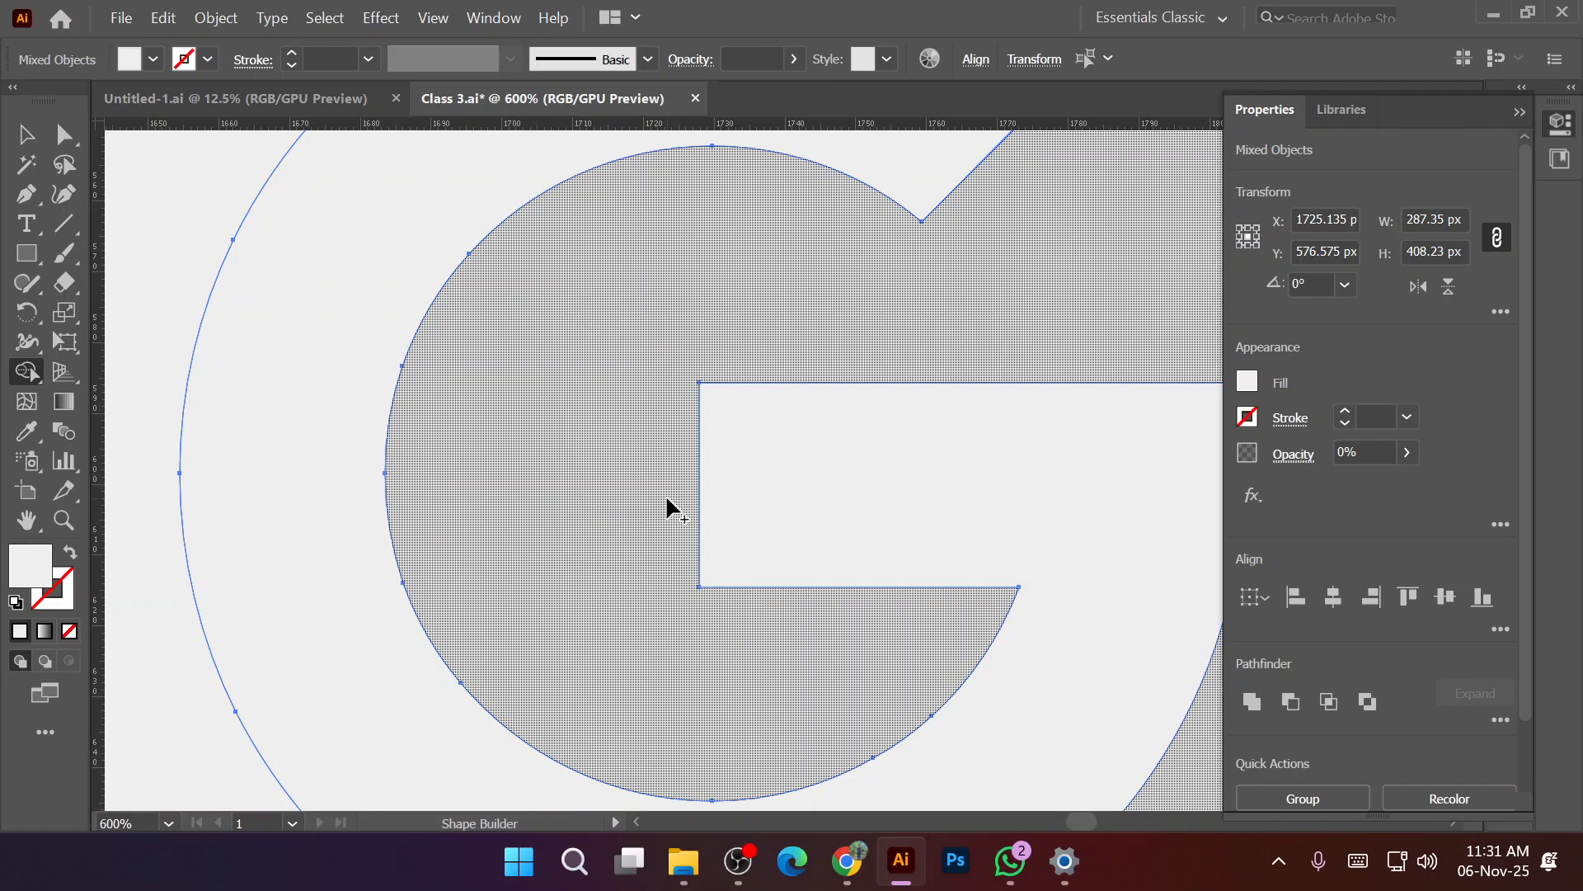
Build the two half-circle wheels and the handle as separate shapes, merging the handle's overlap into the top section of the body.
scroll(670, 503, down, 2)
scroll(670, 503, down, 5)
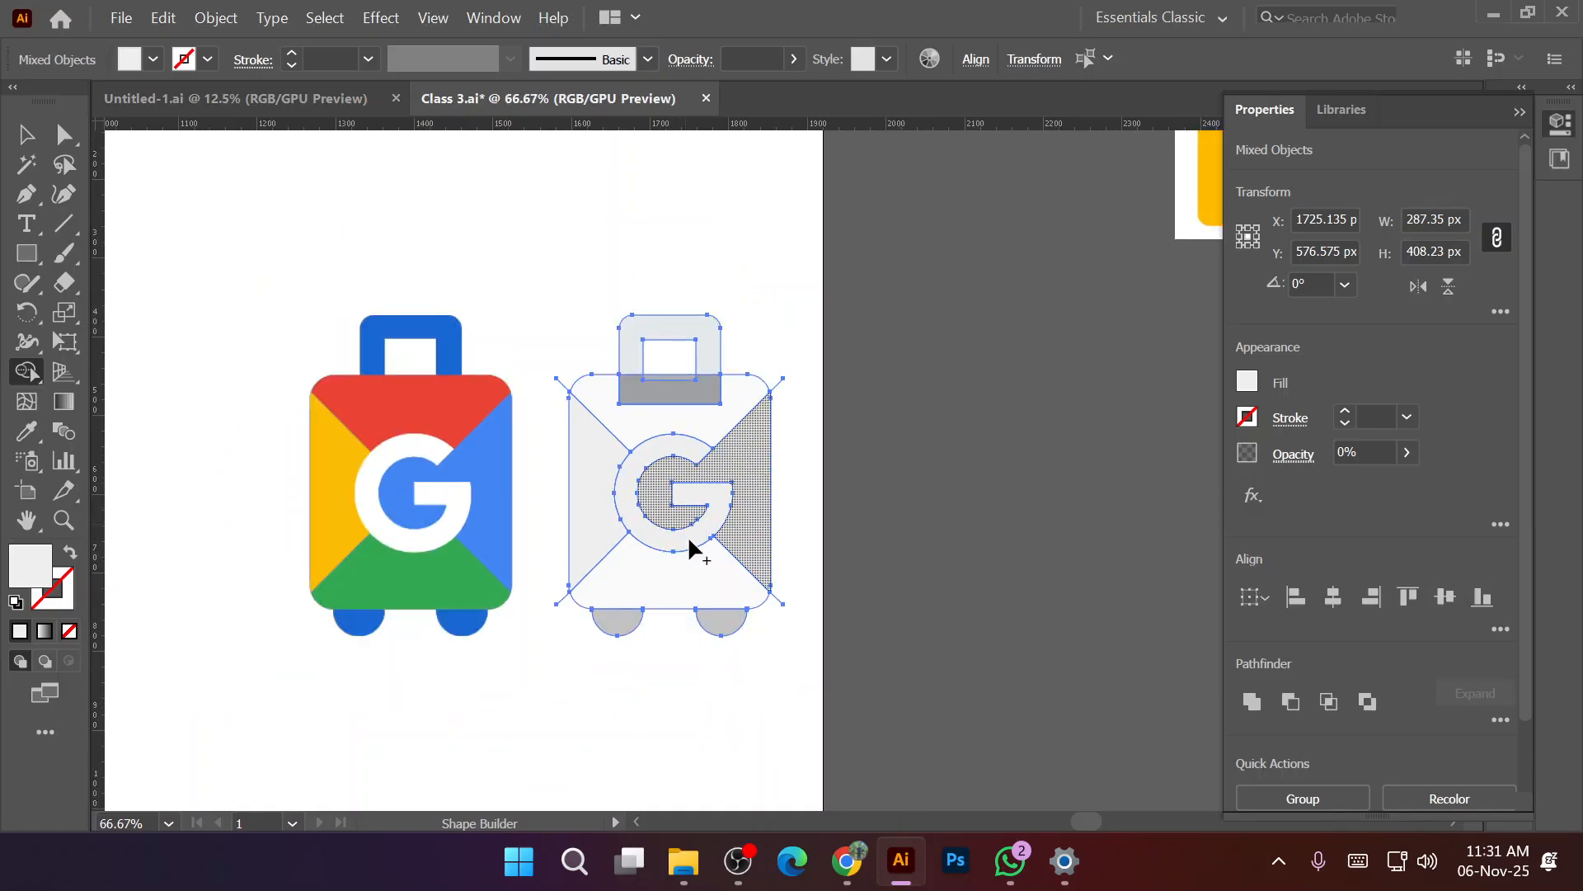
click(733, 620)
click(619, 622)
drag(642, 423, 662, 390)
click(632, 352)
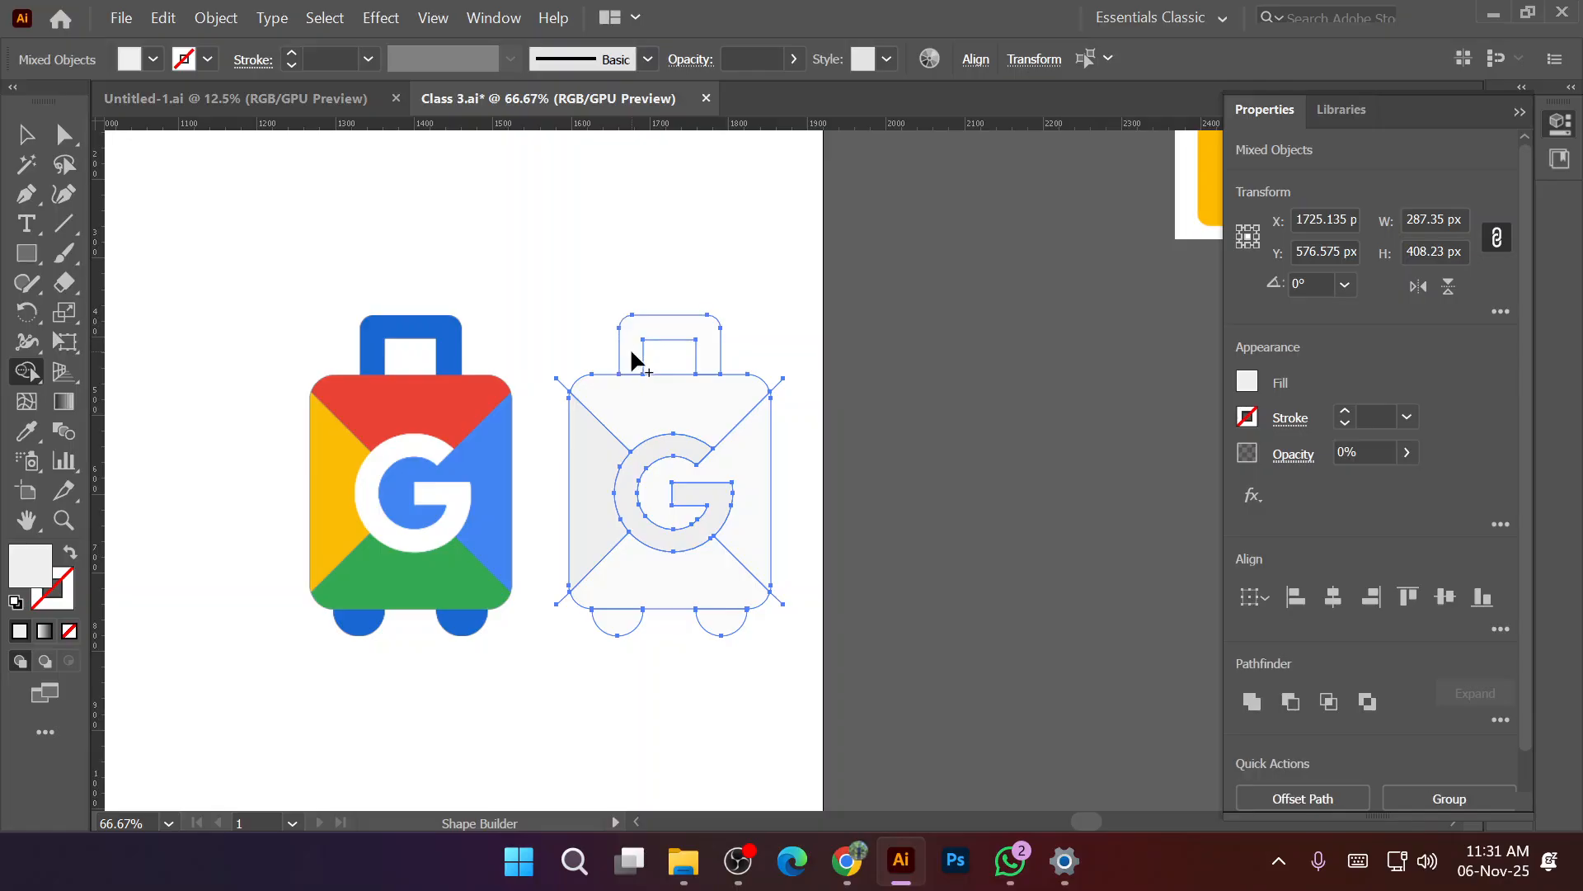
Remove the diagonal line ends sticking out past the four corners of the suitcase with the Shape Builder and clear the selection.
scroll(771, 505, up, 1)
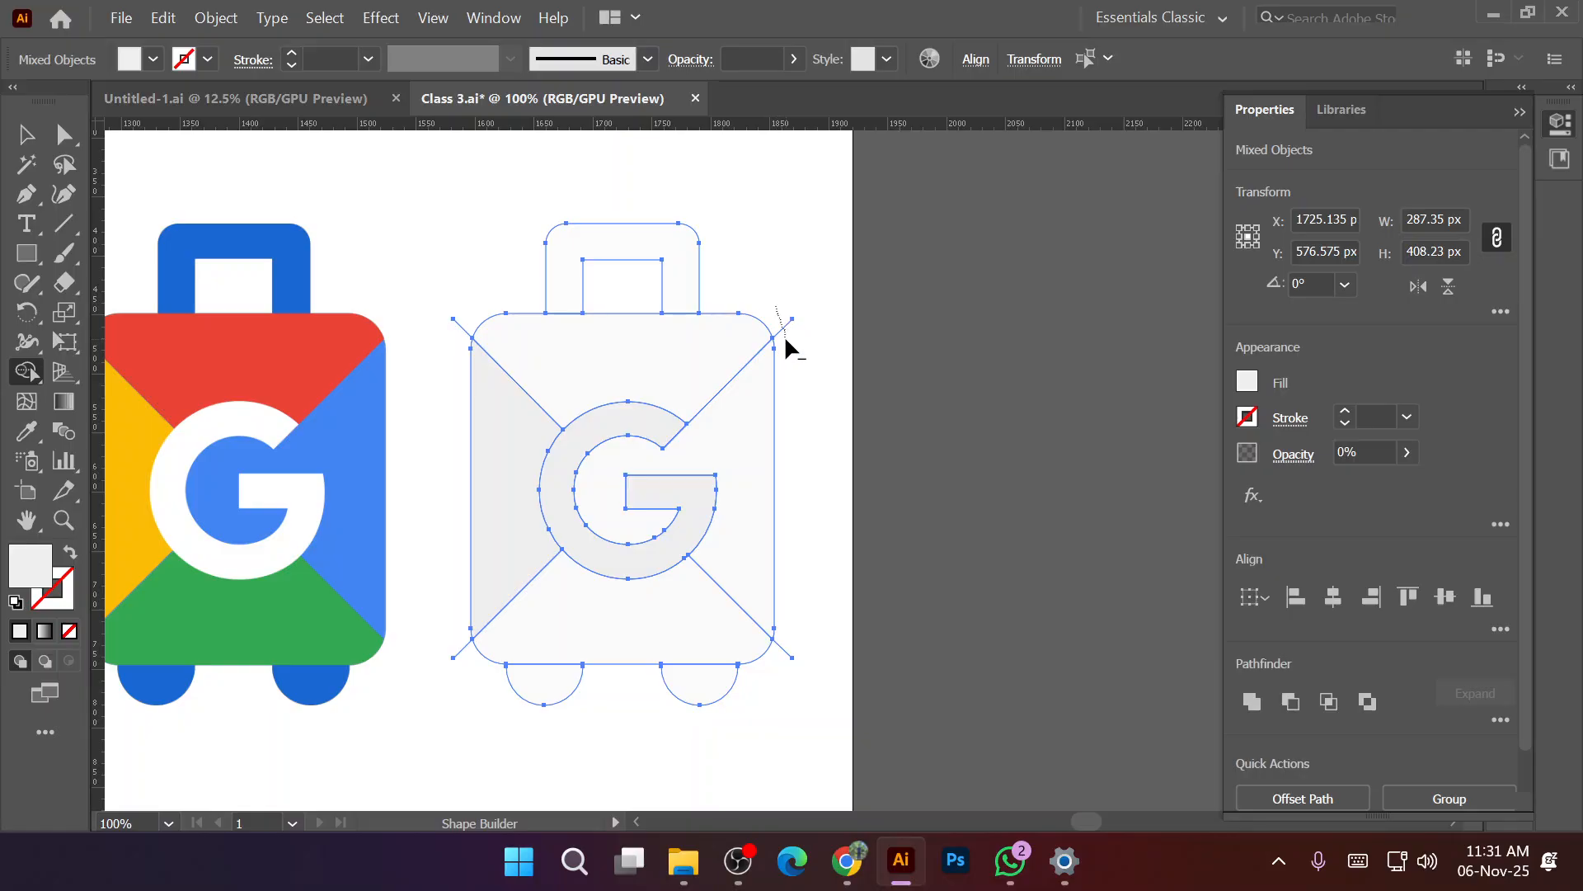
drag(780, 670, 780, 672)
alt+click(466, 654)
drag(470, 317, 471, 317)
scroll(472, 317, down, 1)
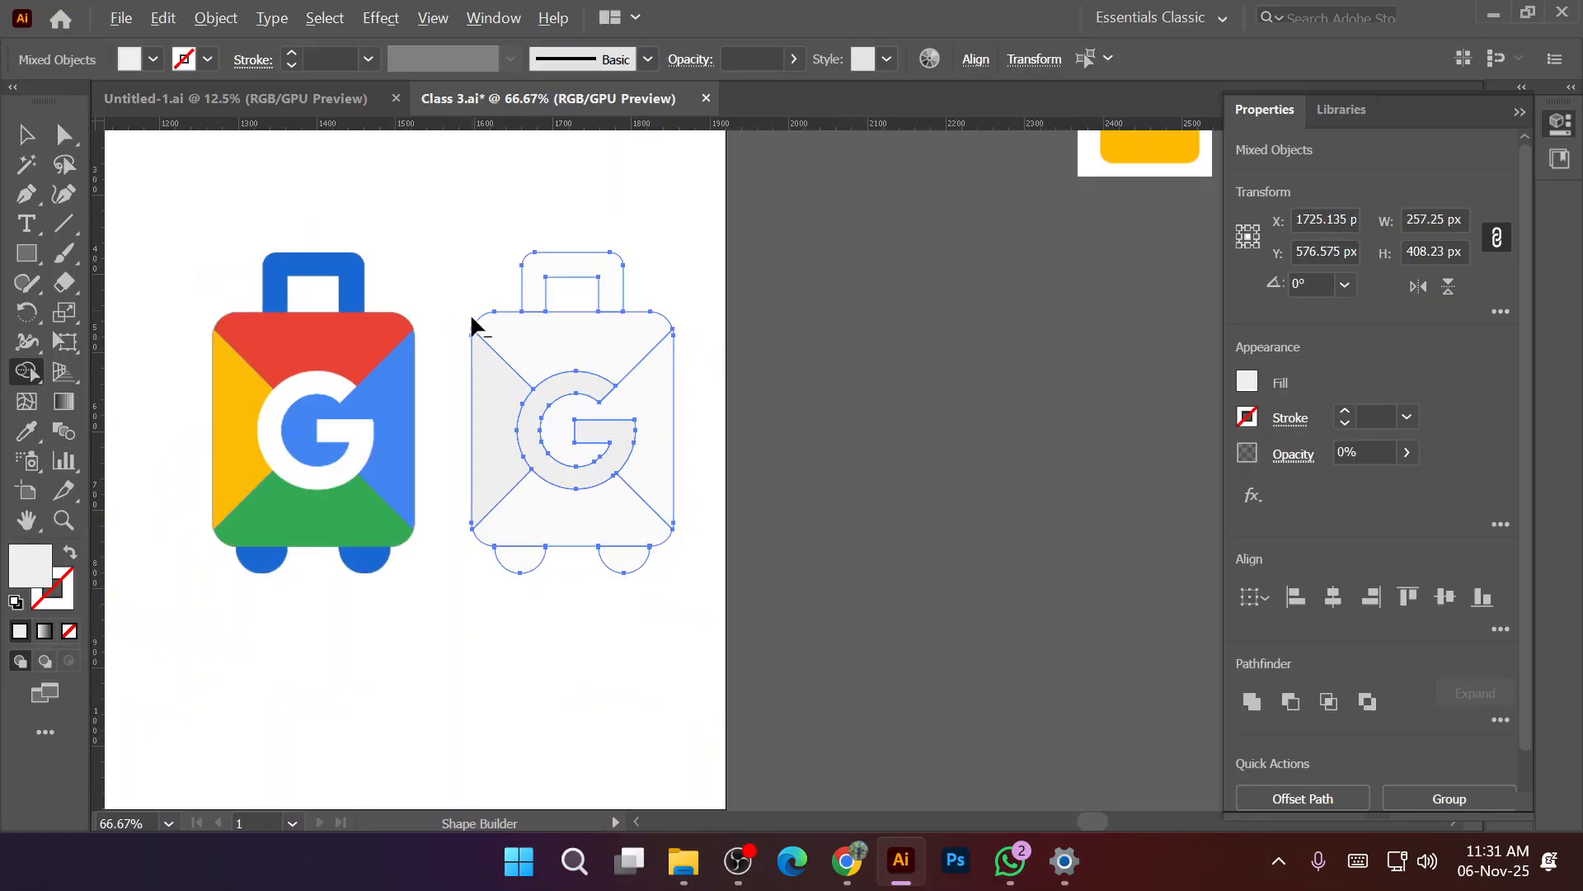
click(537, 405)
key(v)
click(395, 187)
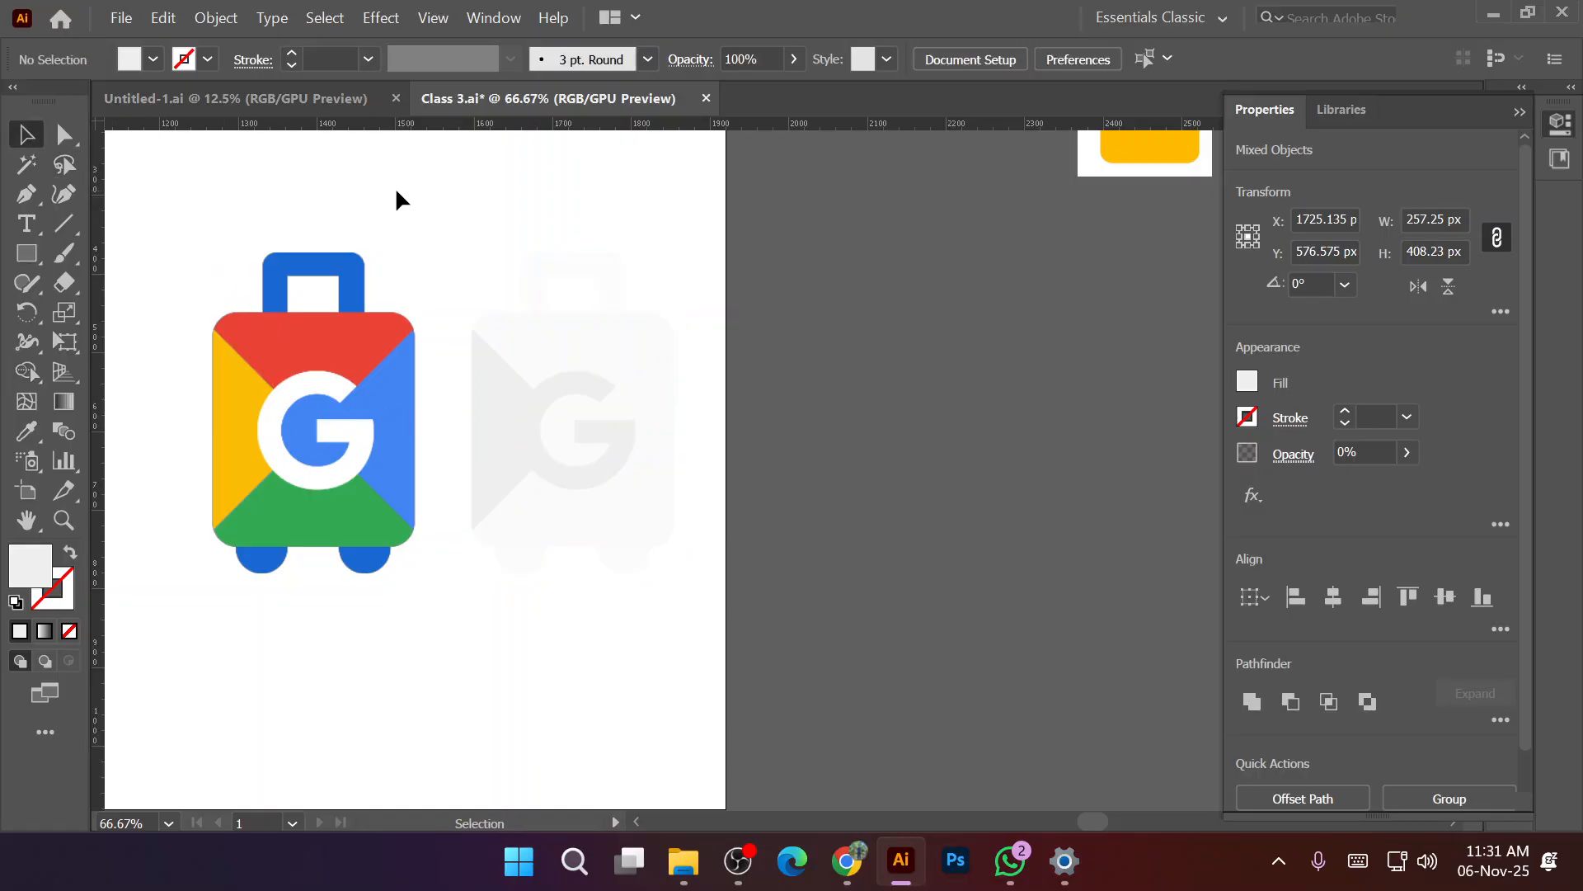
Fill the suitcase handle with the dark blue sampled from the reference image's handle using the Eyedropper.
key(space)
drag(411, 198, 583, 297)
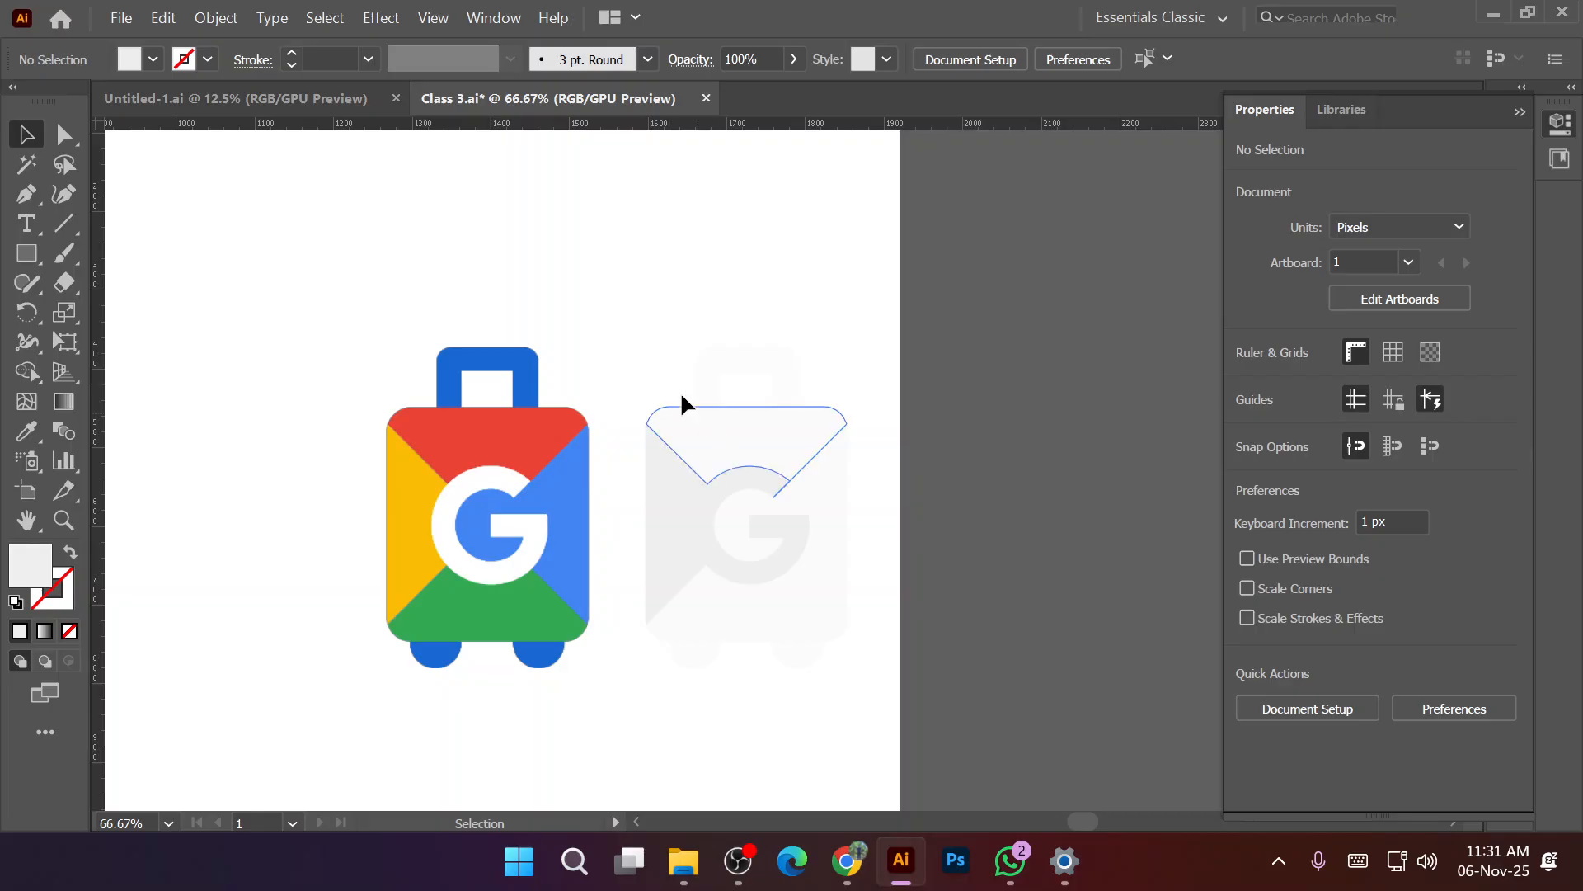
drag(769, 545, 872, 767)
click(907, 463)
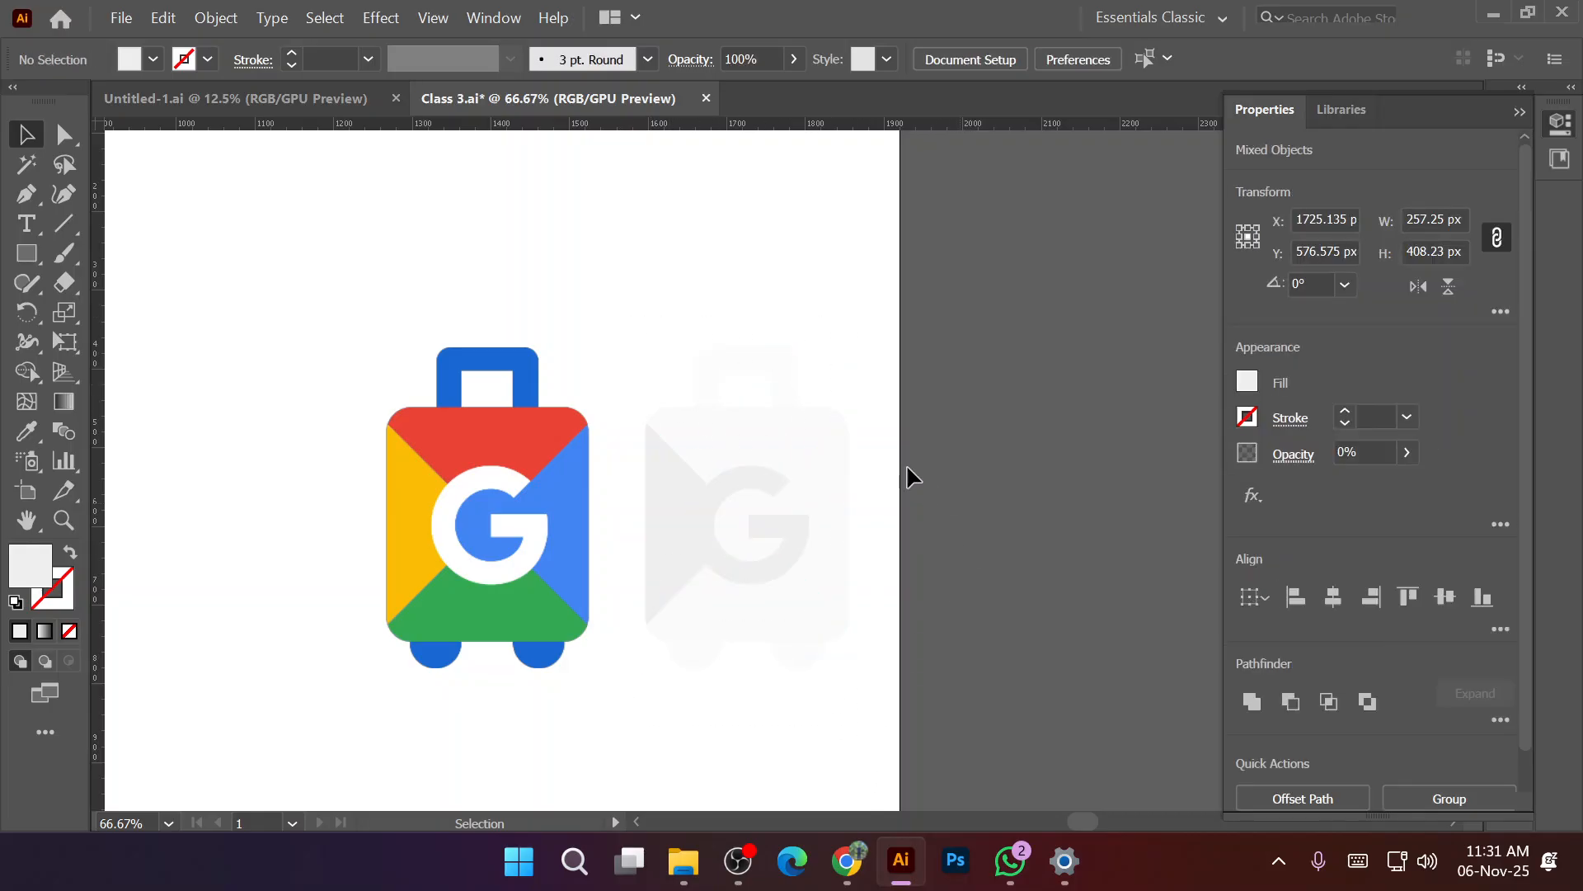
click(759, 353)
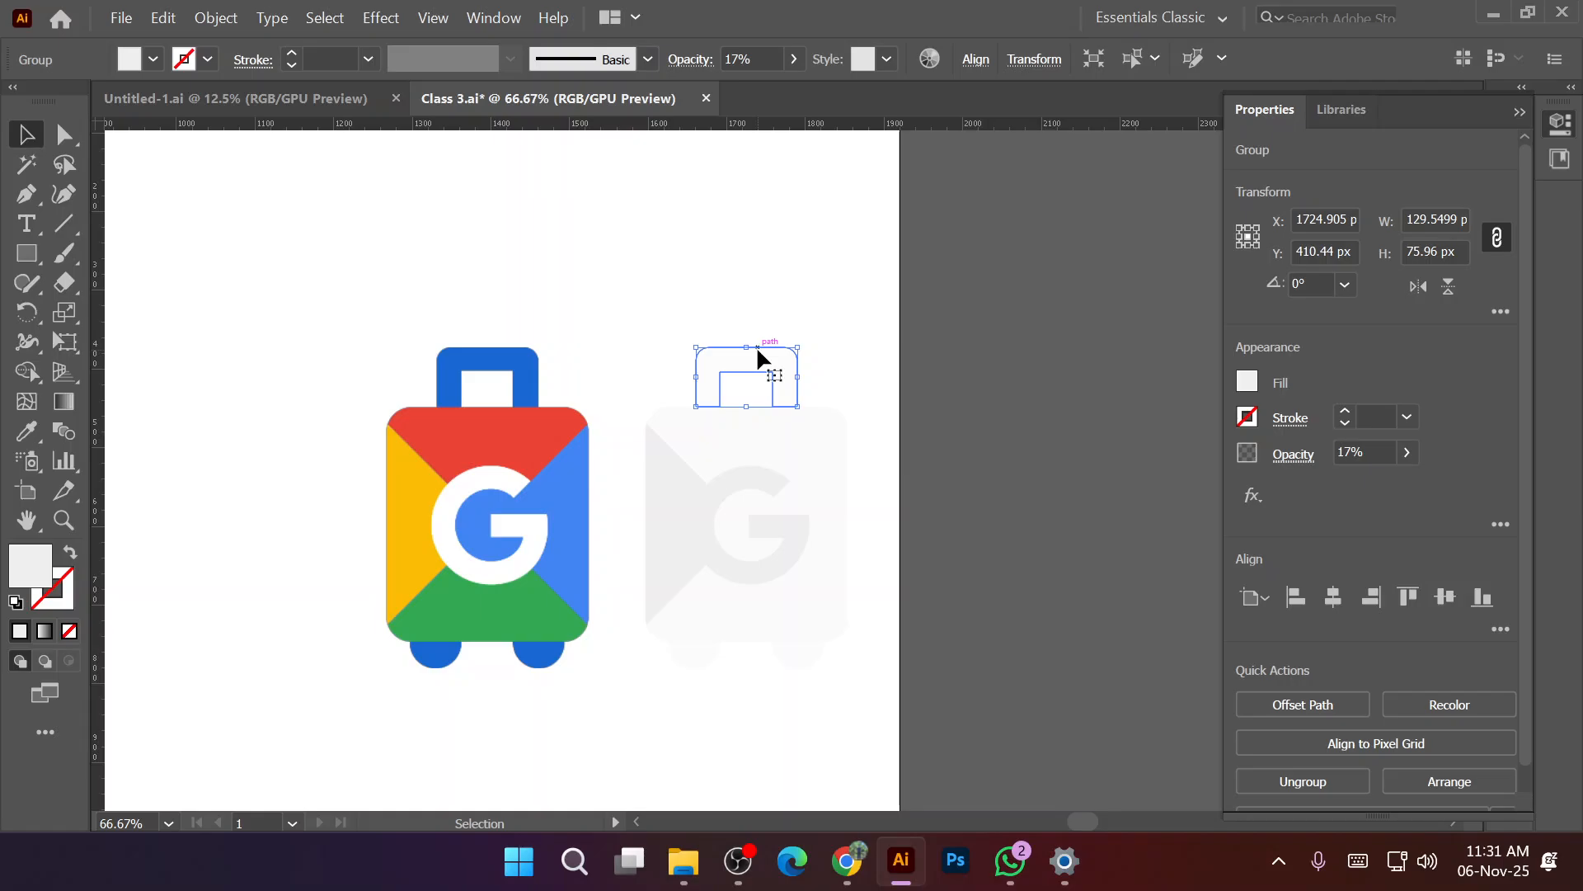
key(i)
click(521, 359)
click(20, 147)
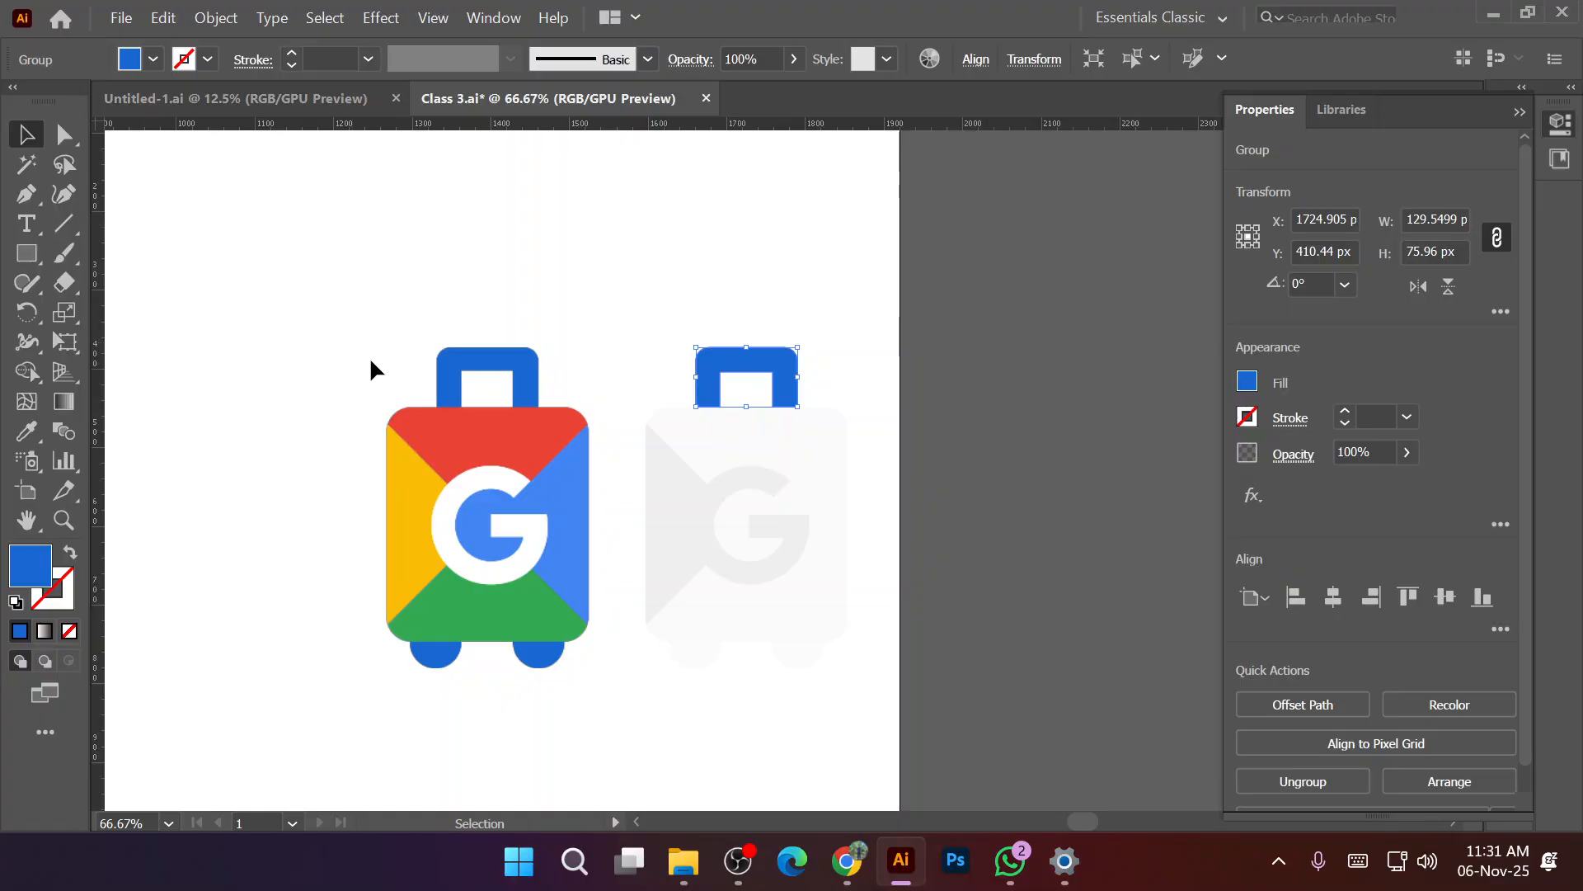
Fill the top section with the reference's red and the G shape with its white using the Eyedropper.
click(667, 411)
key(i)
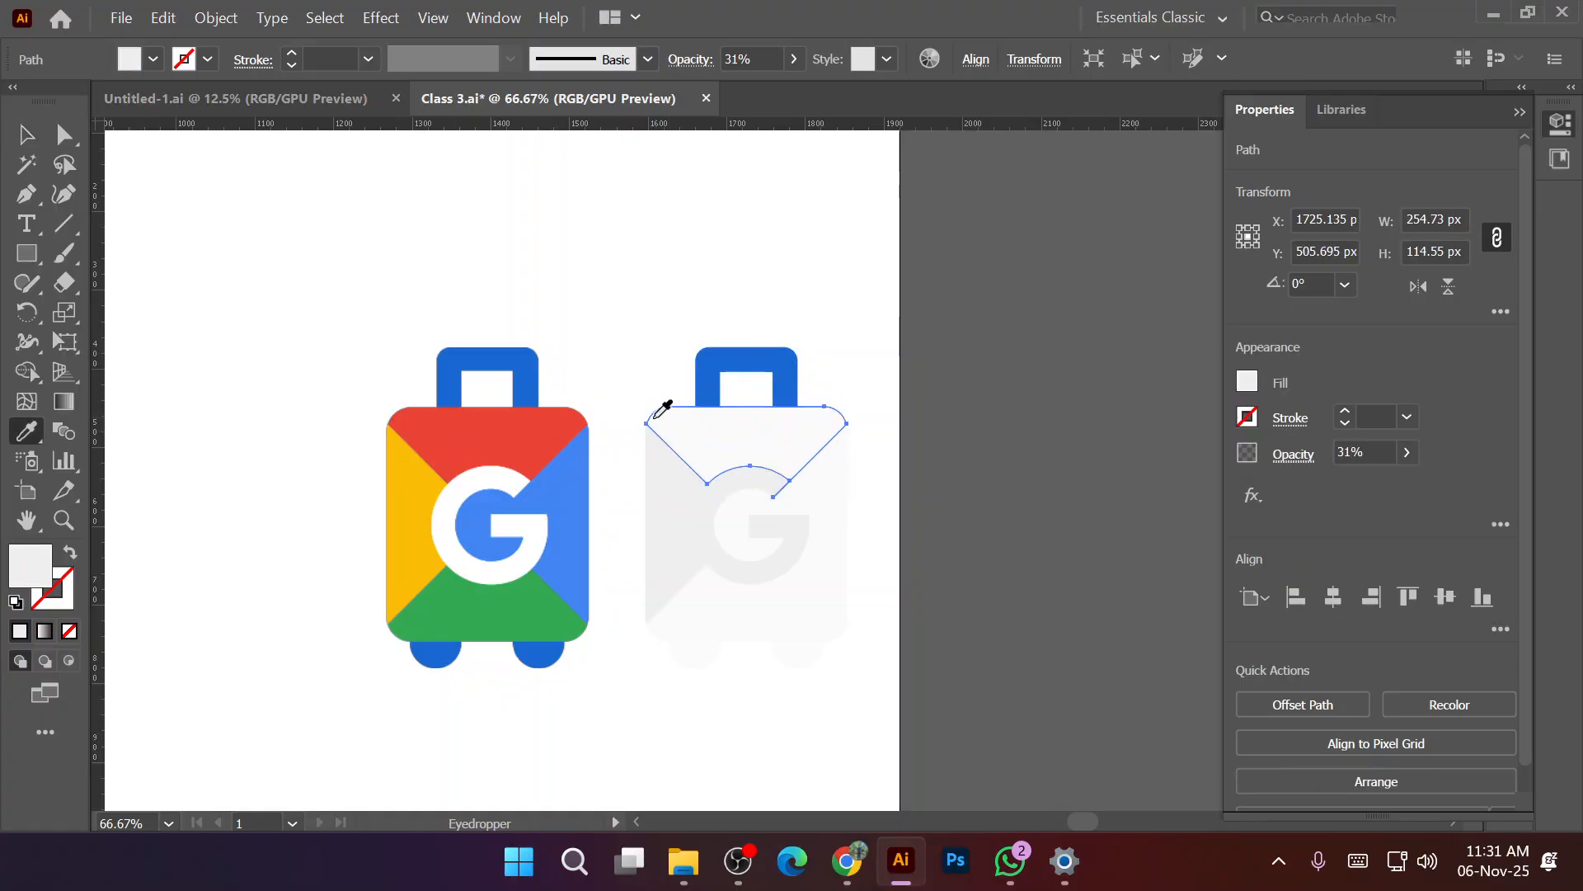
click(566, 438)
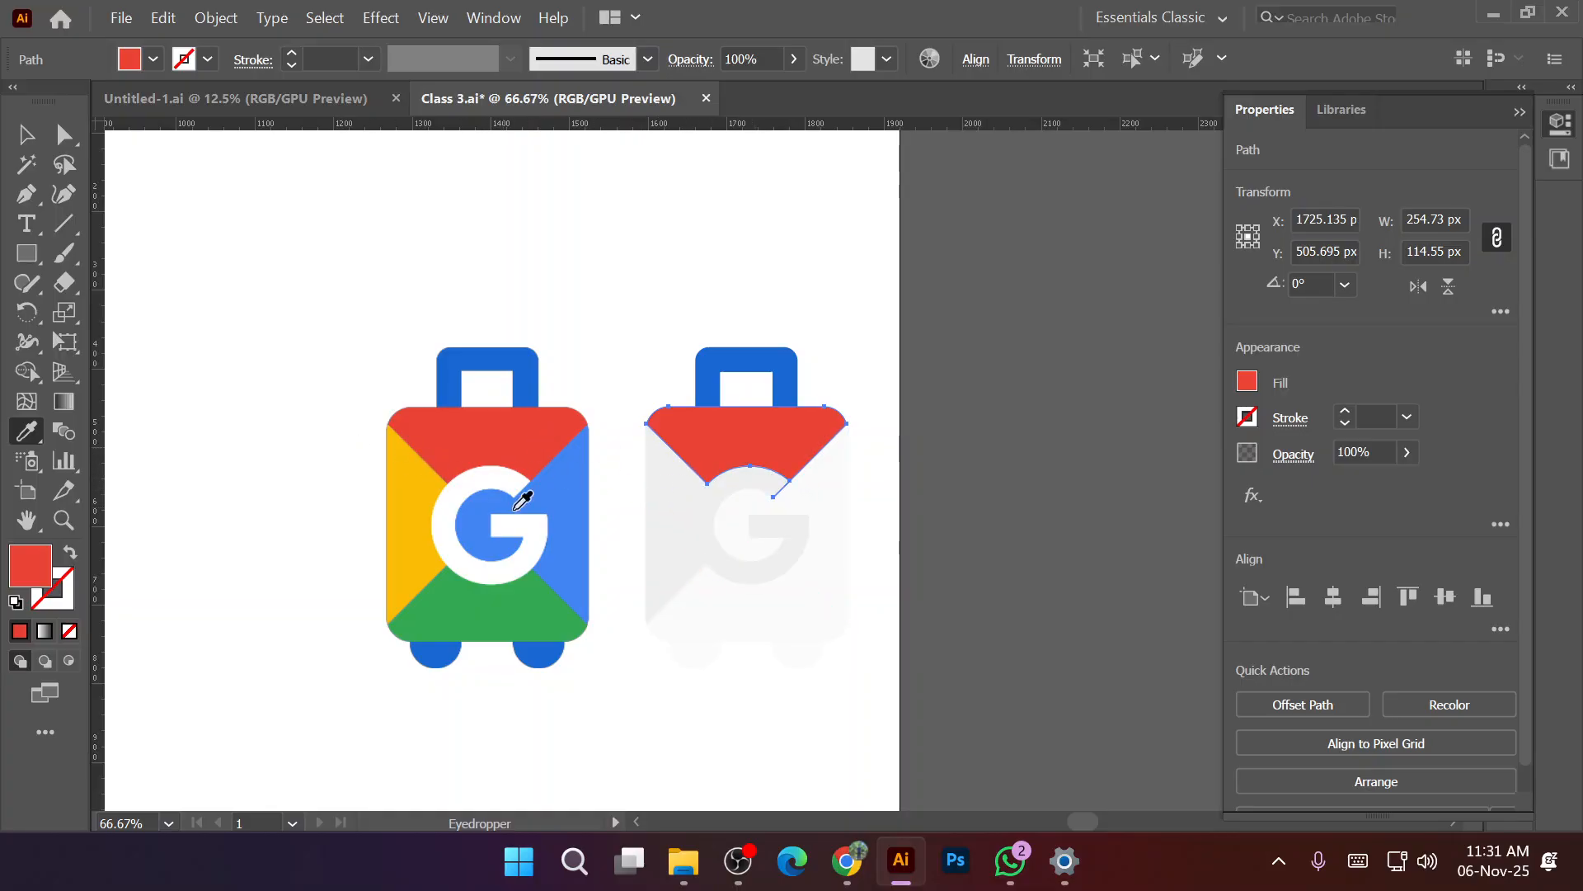
ctrl+click(693, 532)
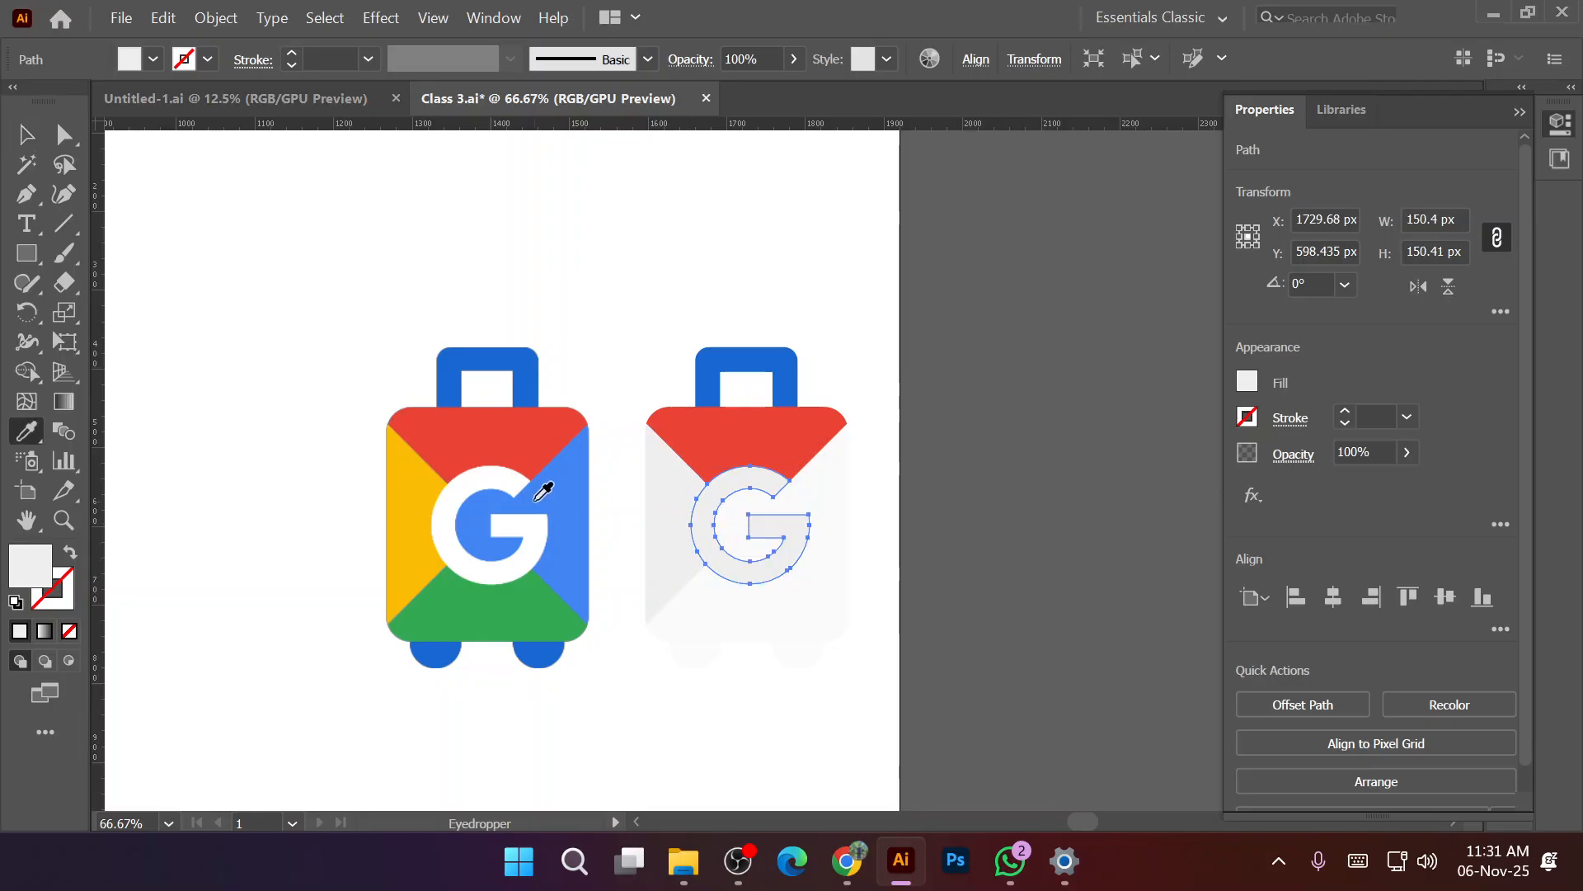
click(513, 468)
key(v)
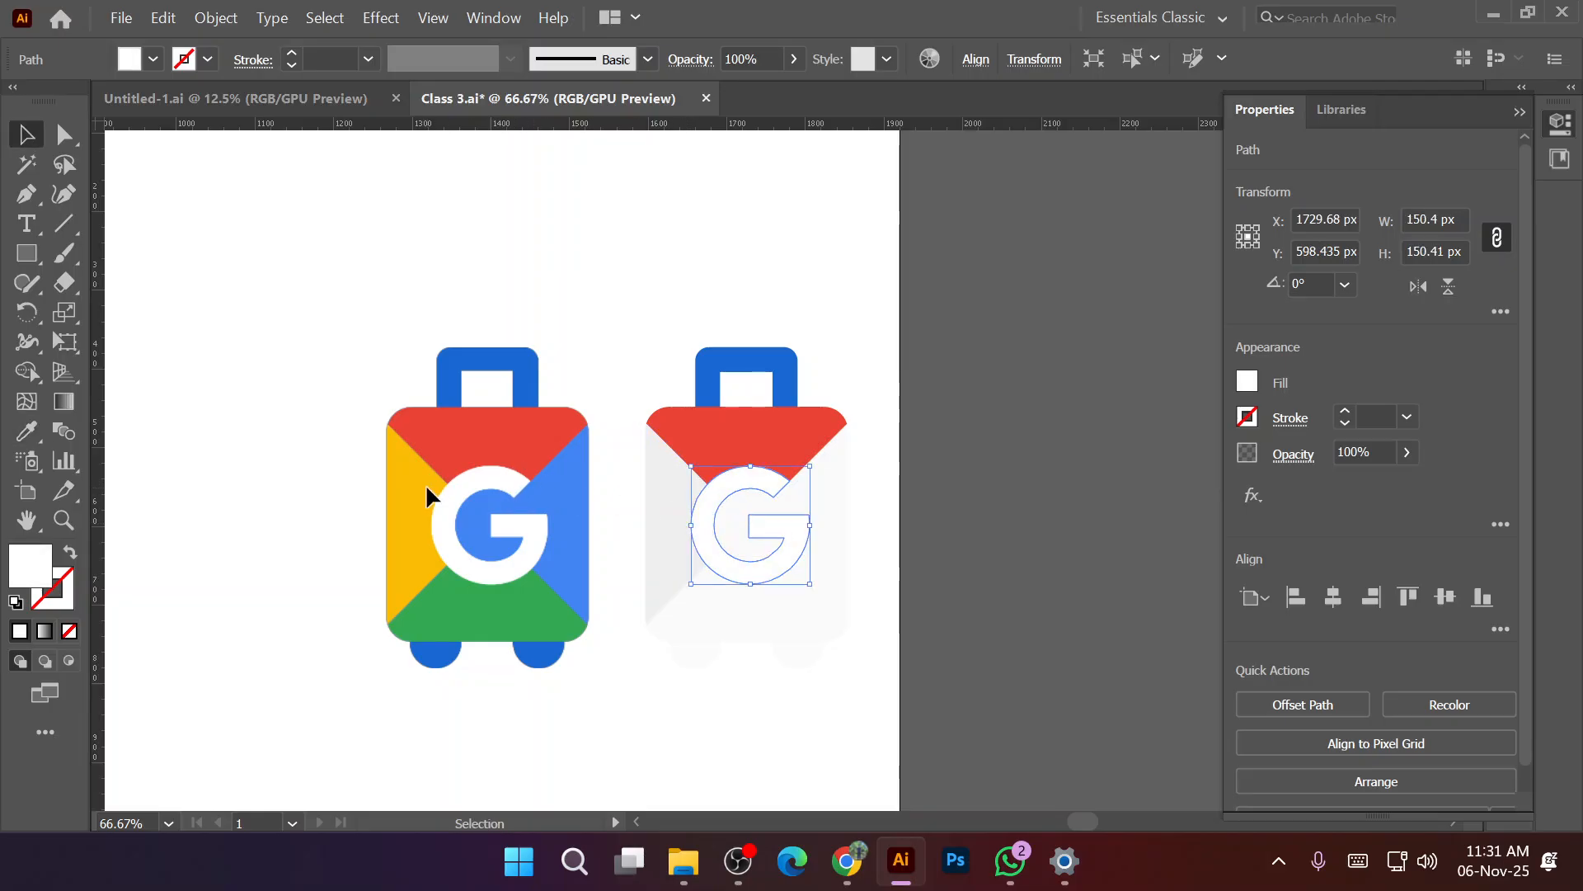
Fill the left section with the reference's yellow and the bottom section with its green using the Eyedropper.
click(640, 495)
key(i)
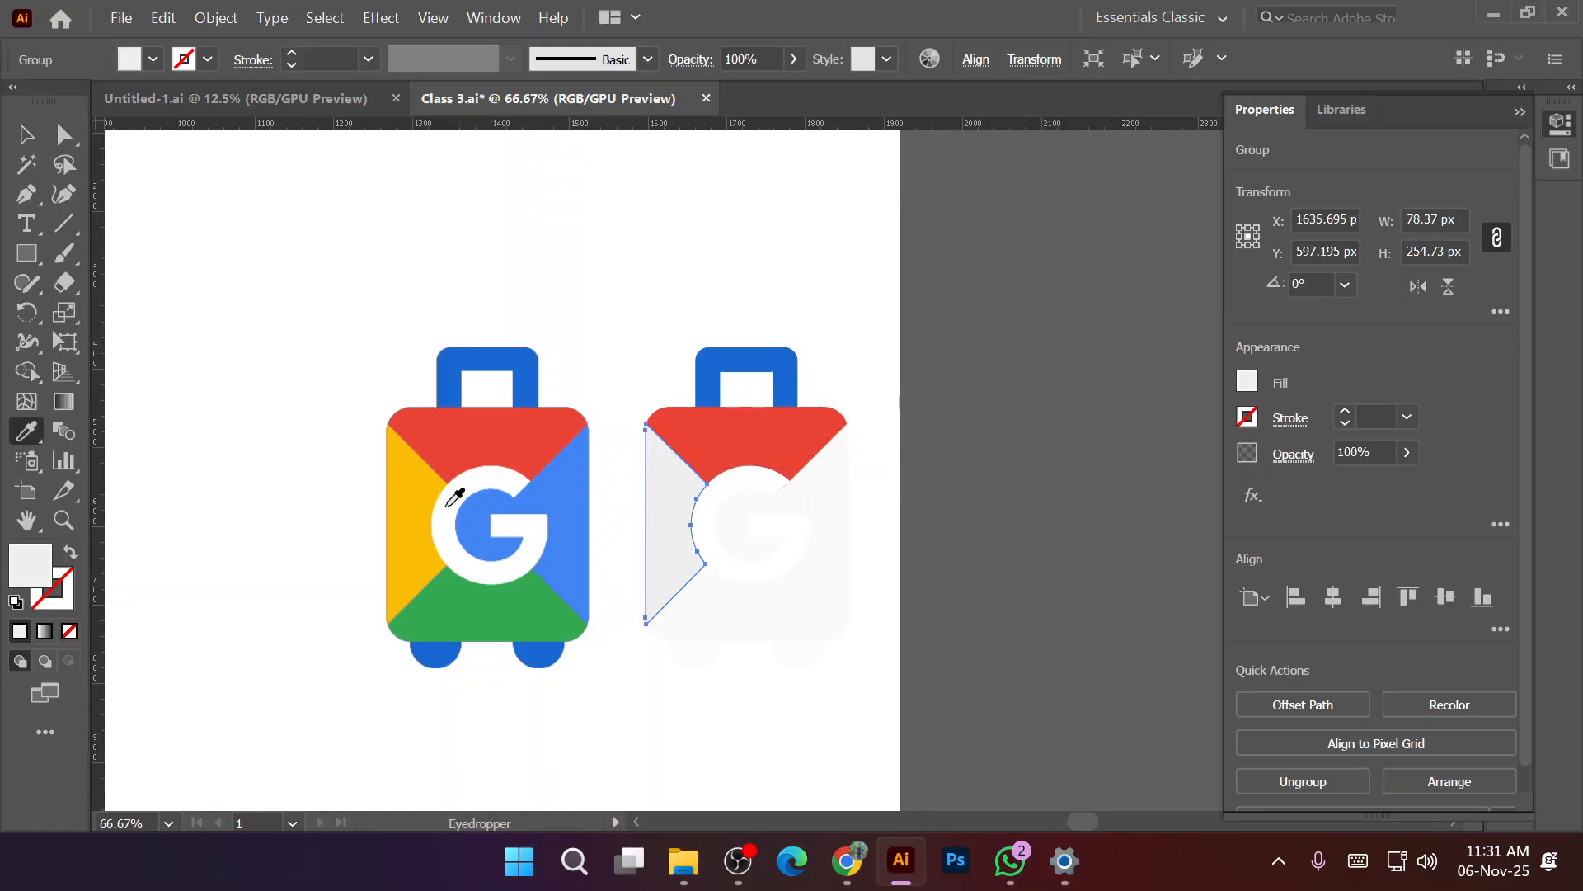
click(407, 494)
key(v)
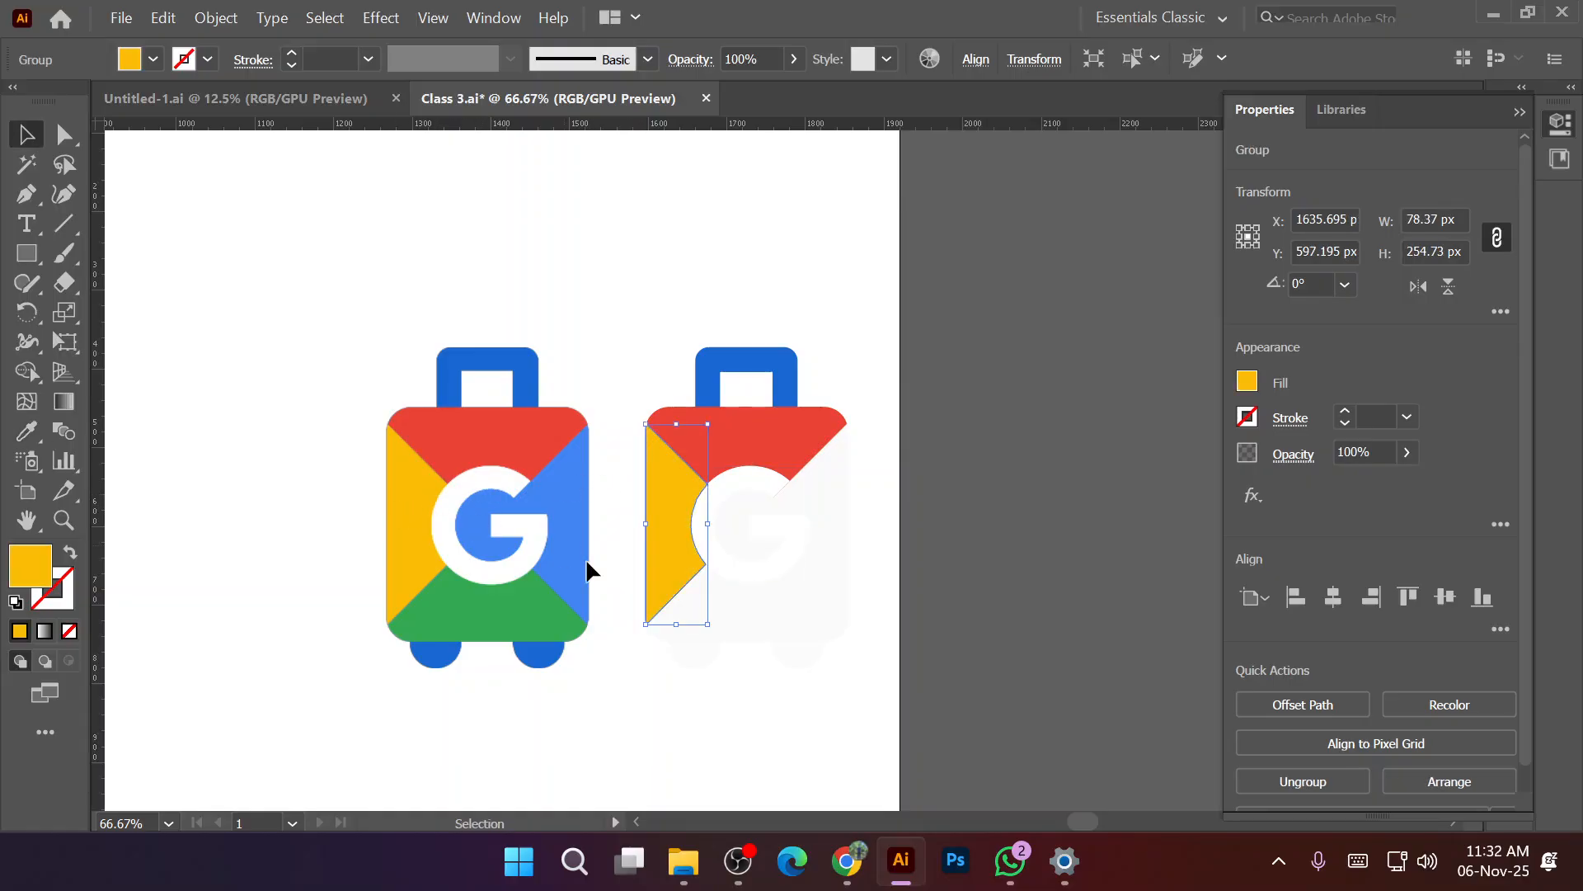
click(710, 636)
key(i)
click(528, 601)
key(v)
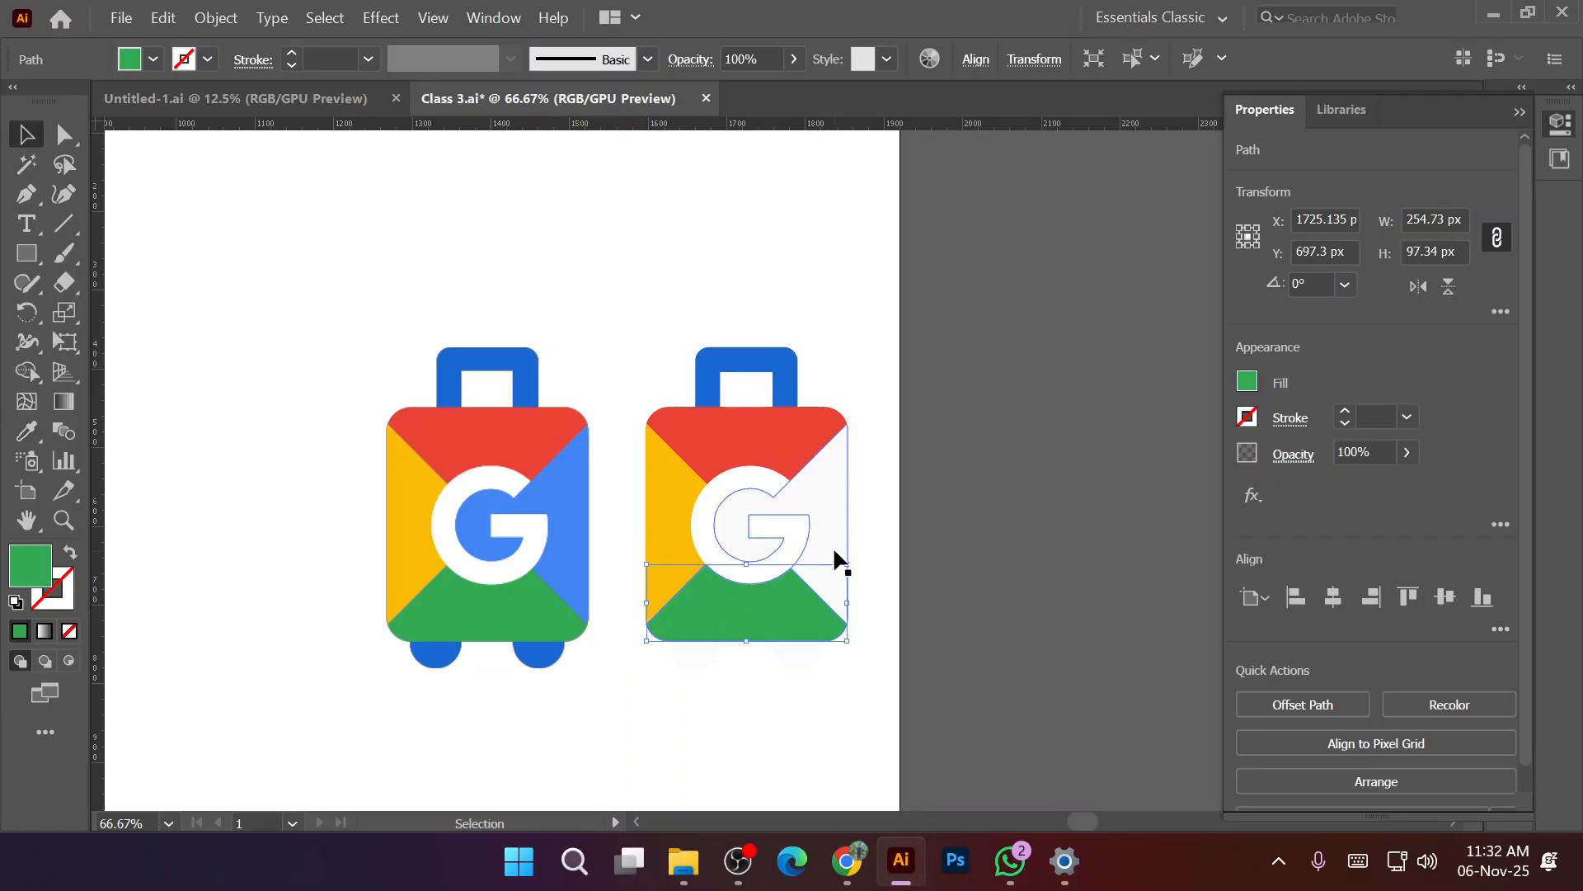
Fill the right section, including the area inside the G, with the light blue sampled from the reference suitcase.
click(845, 536)
key(i)
click(573, 524)
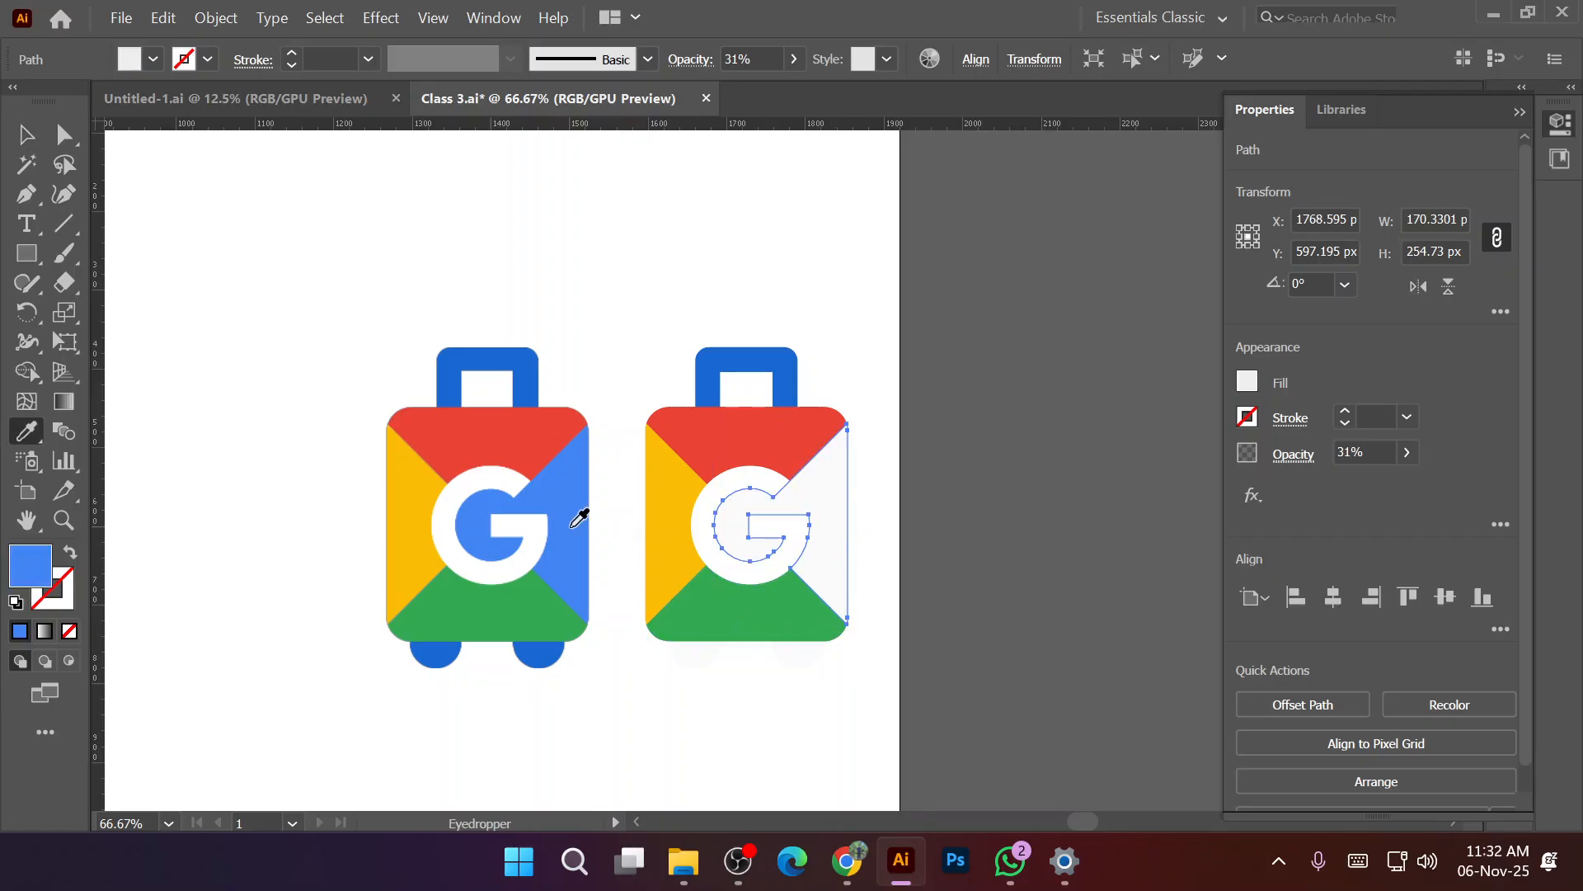
key(v)
Fill both wheels with the dark blue sampled from the reference wheels and clear the selection.
click(697, 665)
key(i)
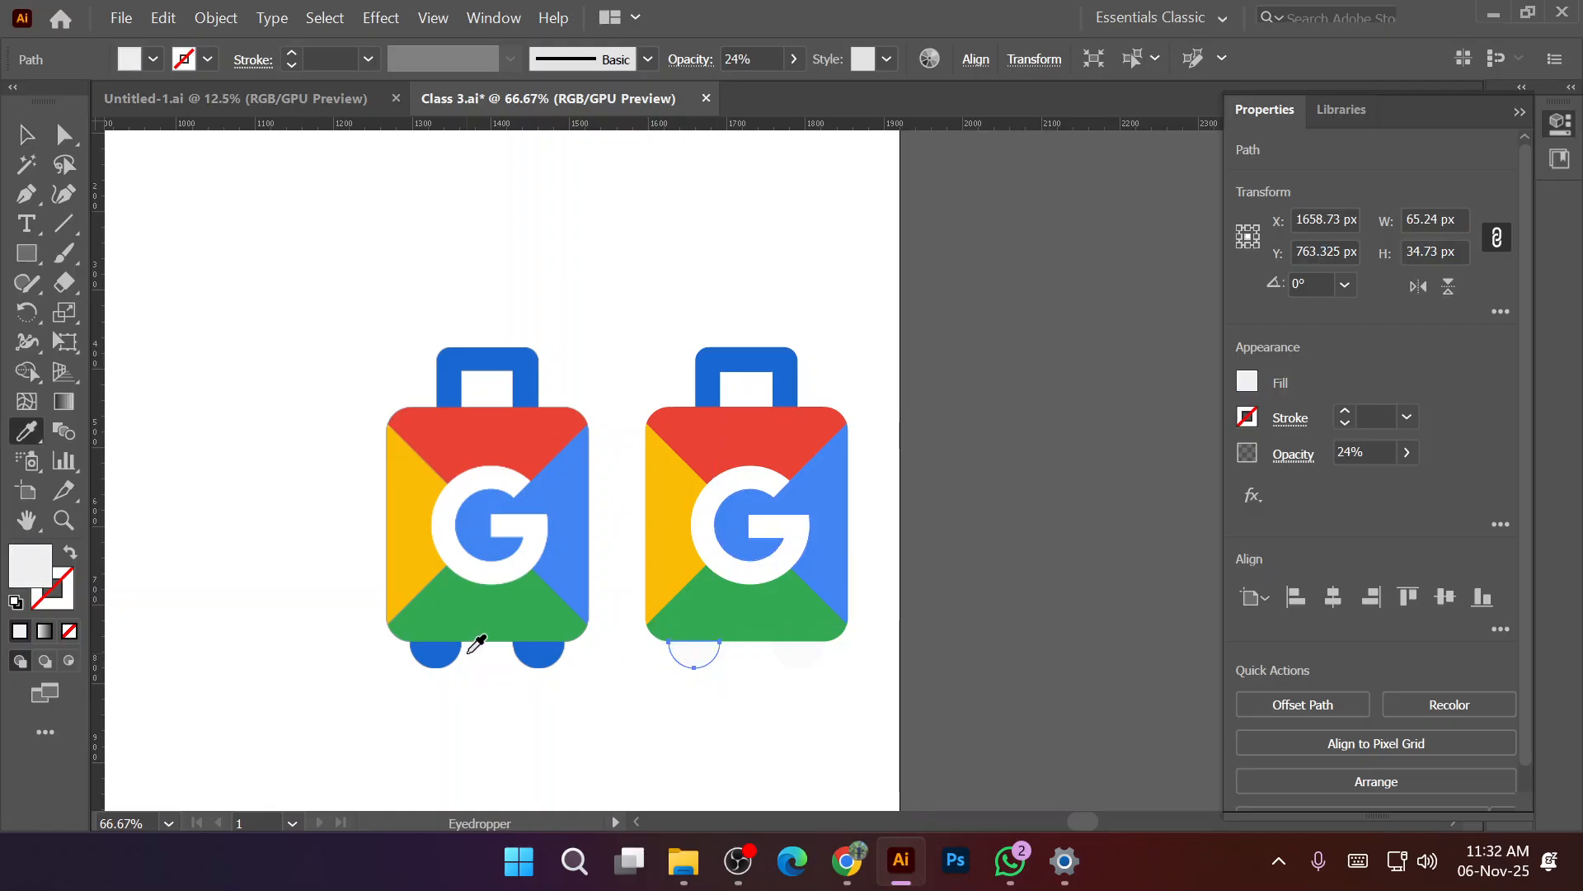
click(449, 654)
key(v)
click(799, 660)
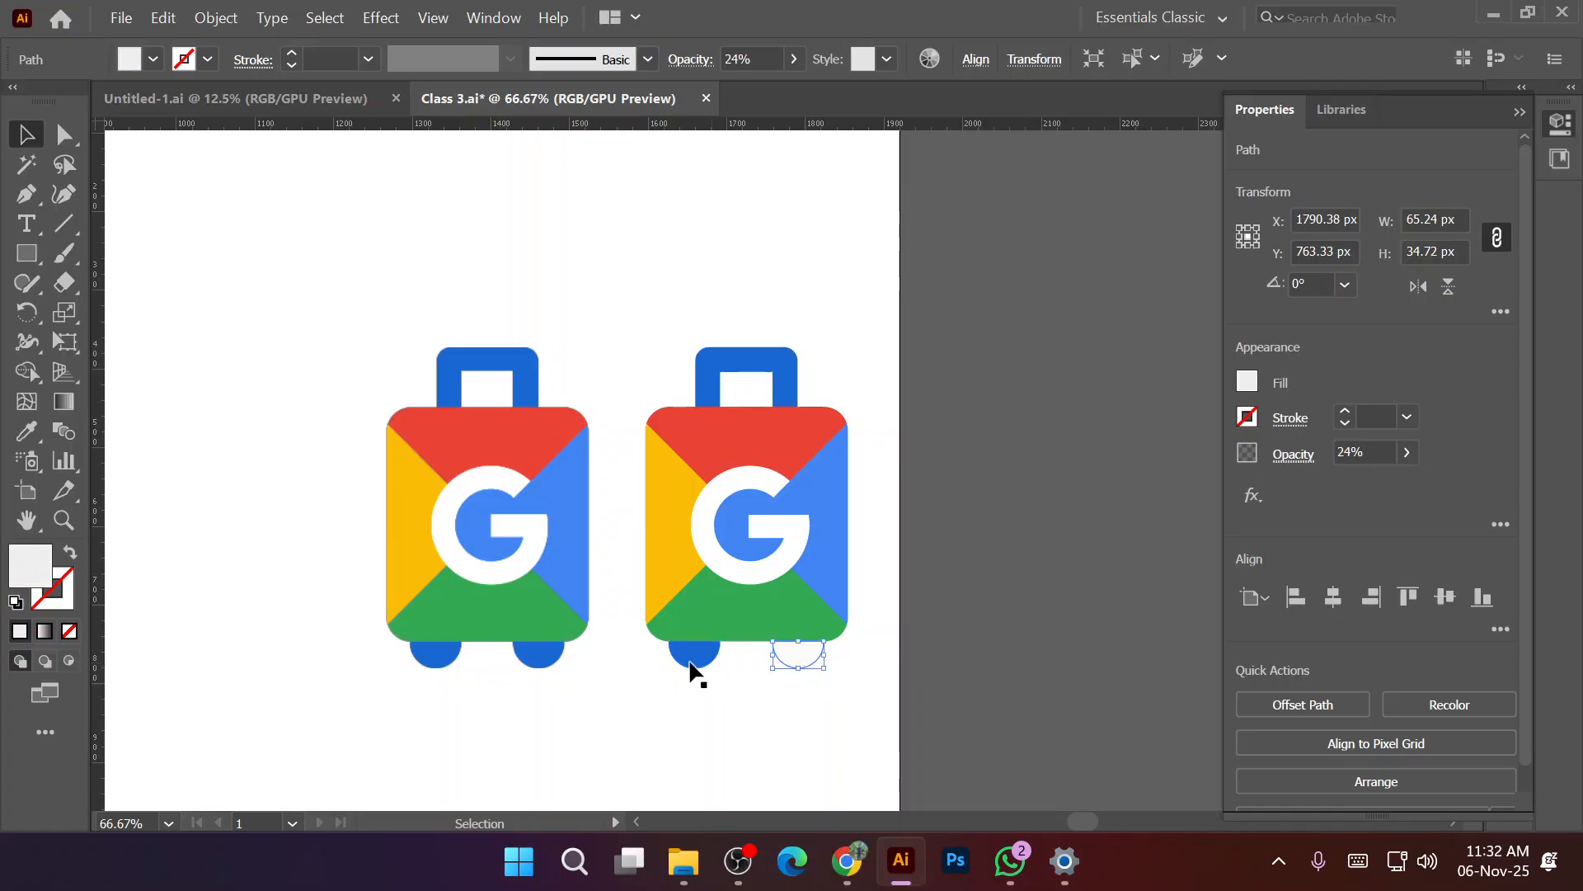
key(i)
click(545, 656)
key(v)
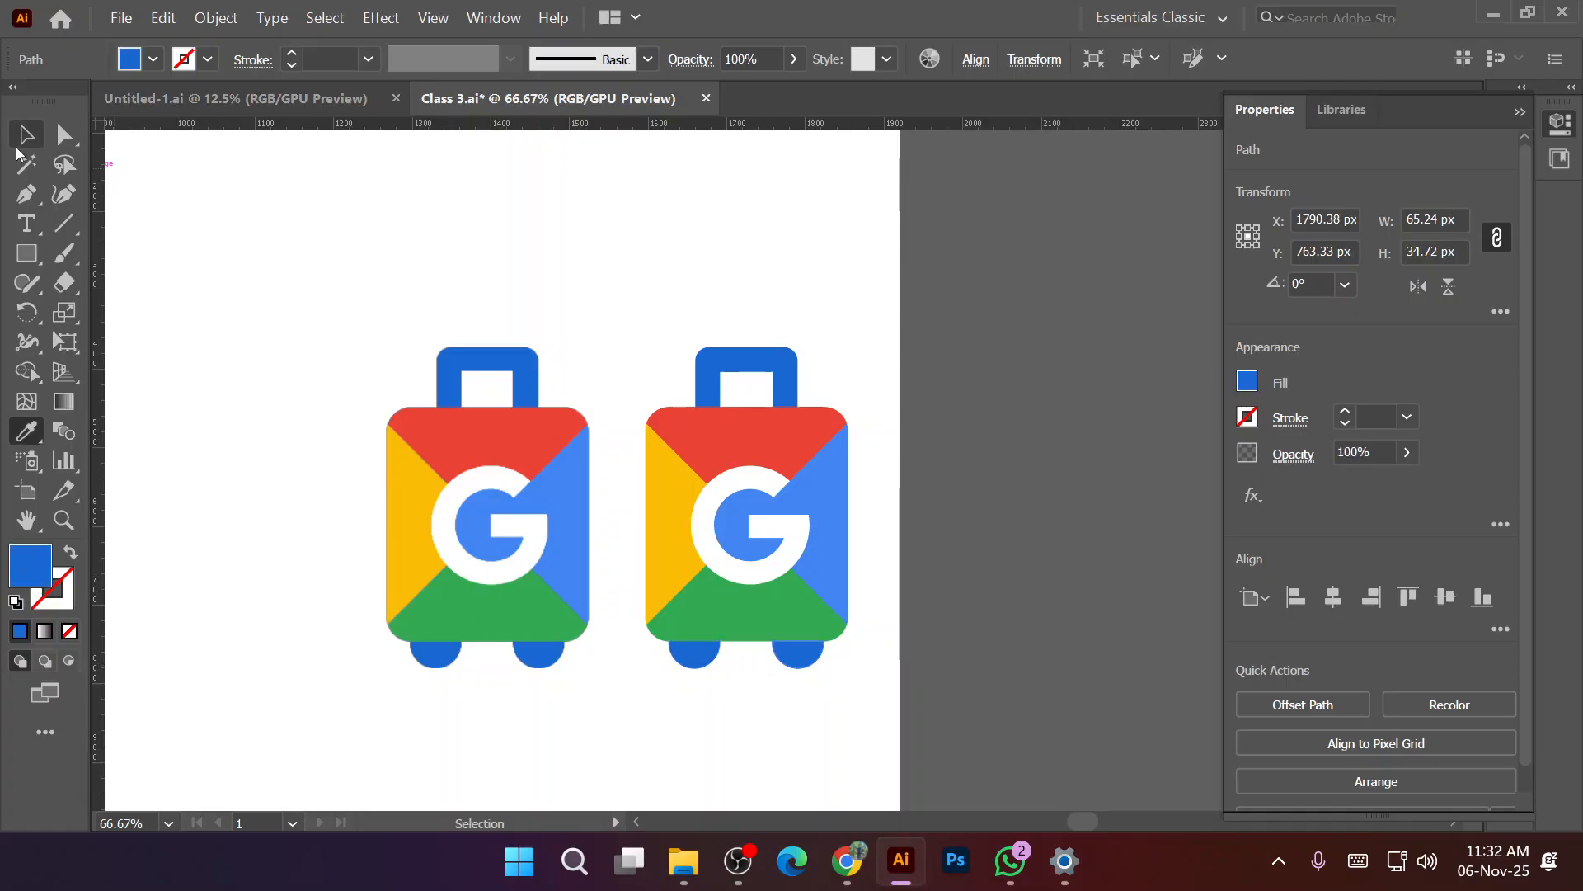
click(190, 316)
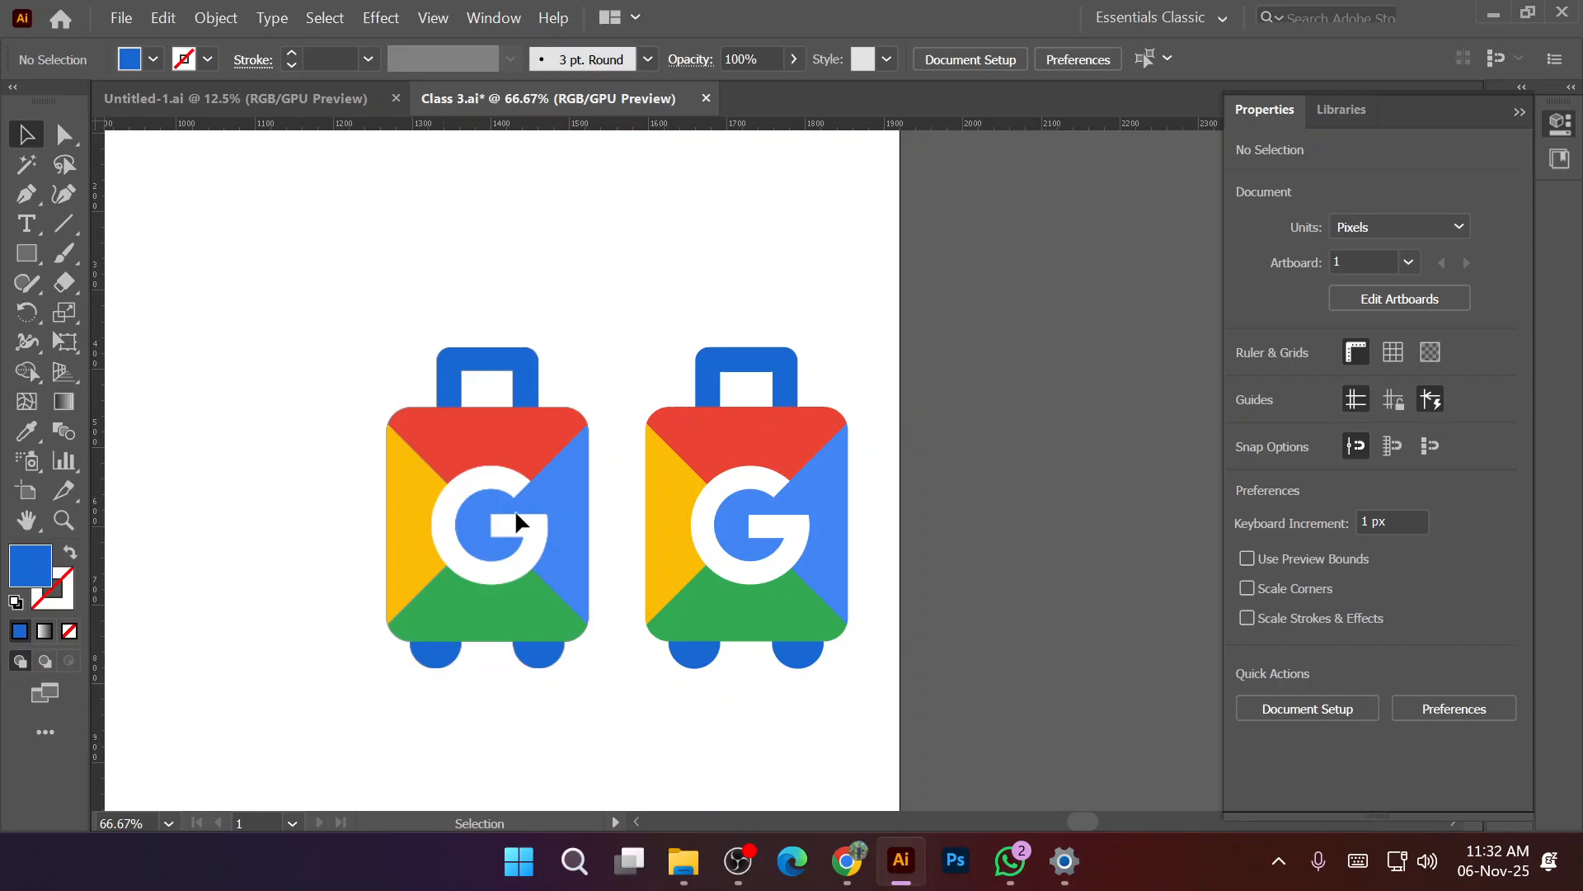
Select the reference image together with the recreated suitcase and scale them down to about 285 × 176 px overall.
scroll(860, 518, down, 1)
scroll(859, 521, down, 1)
scroll(859, 523, up, 1)
scroll(857, 518, up, 1)
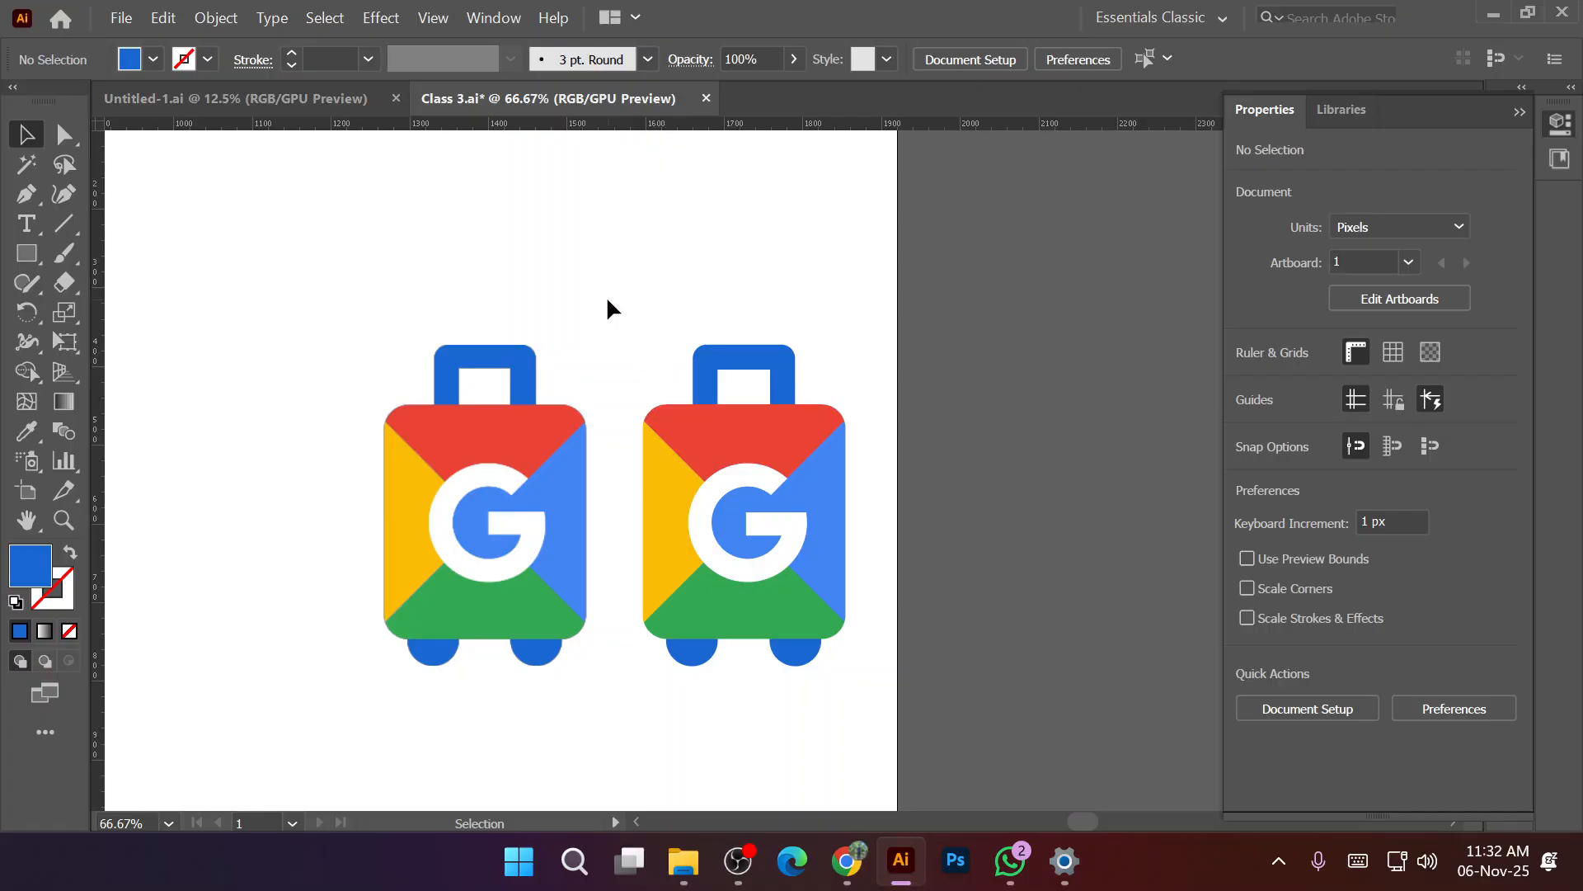
drag(314, 297, 520, 543)
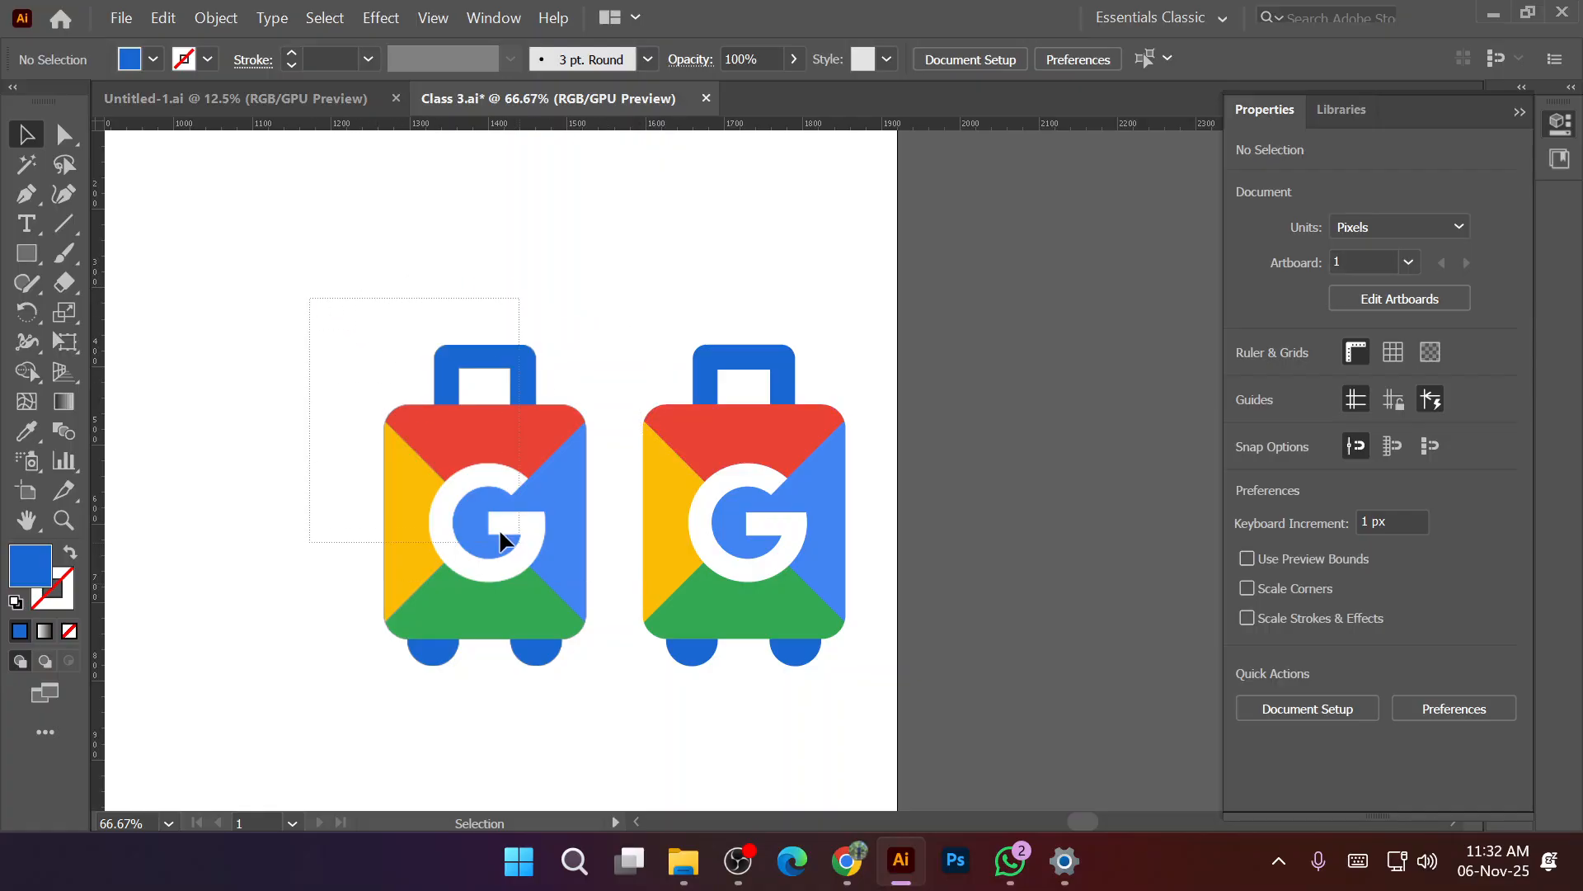
right_click(499, 435)
mouse_move(637, 363)
click(742, 358)
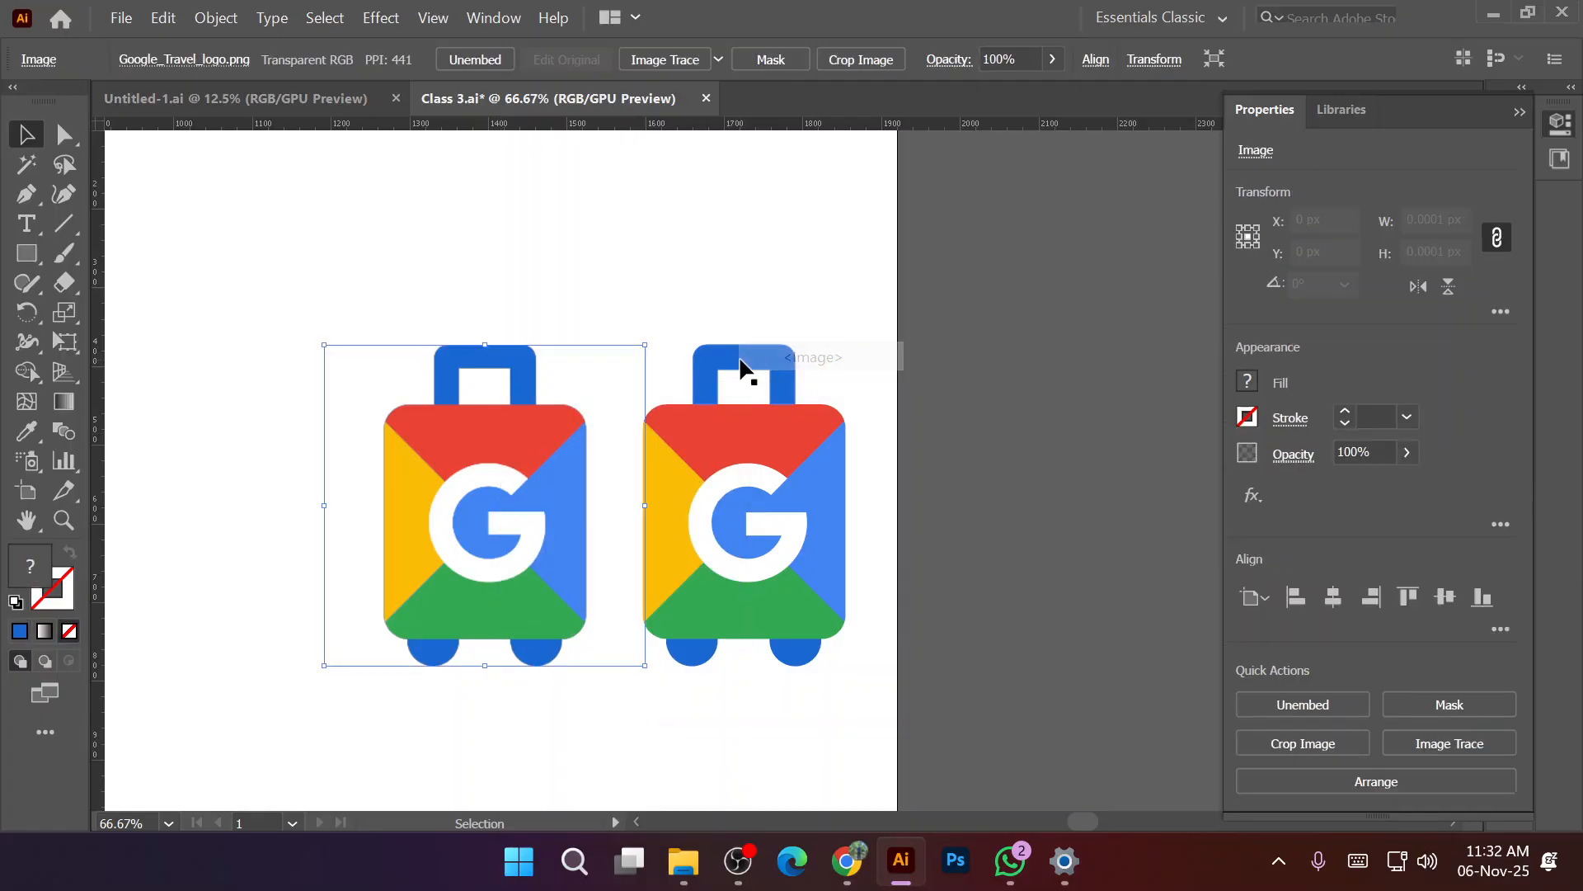
drag(348, 274, 833, 738)
drag(846, 666, 550, 517)
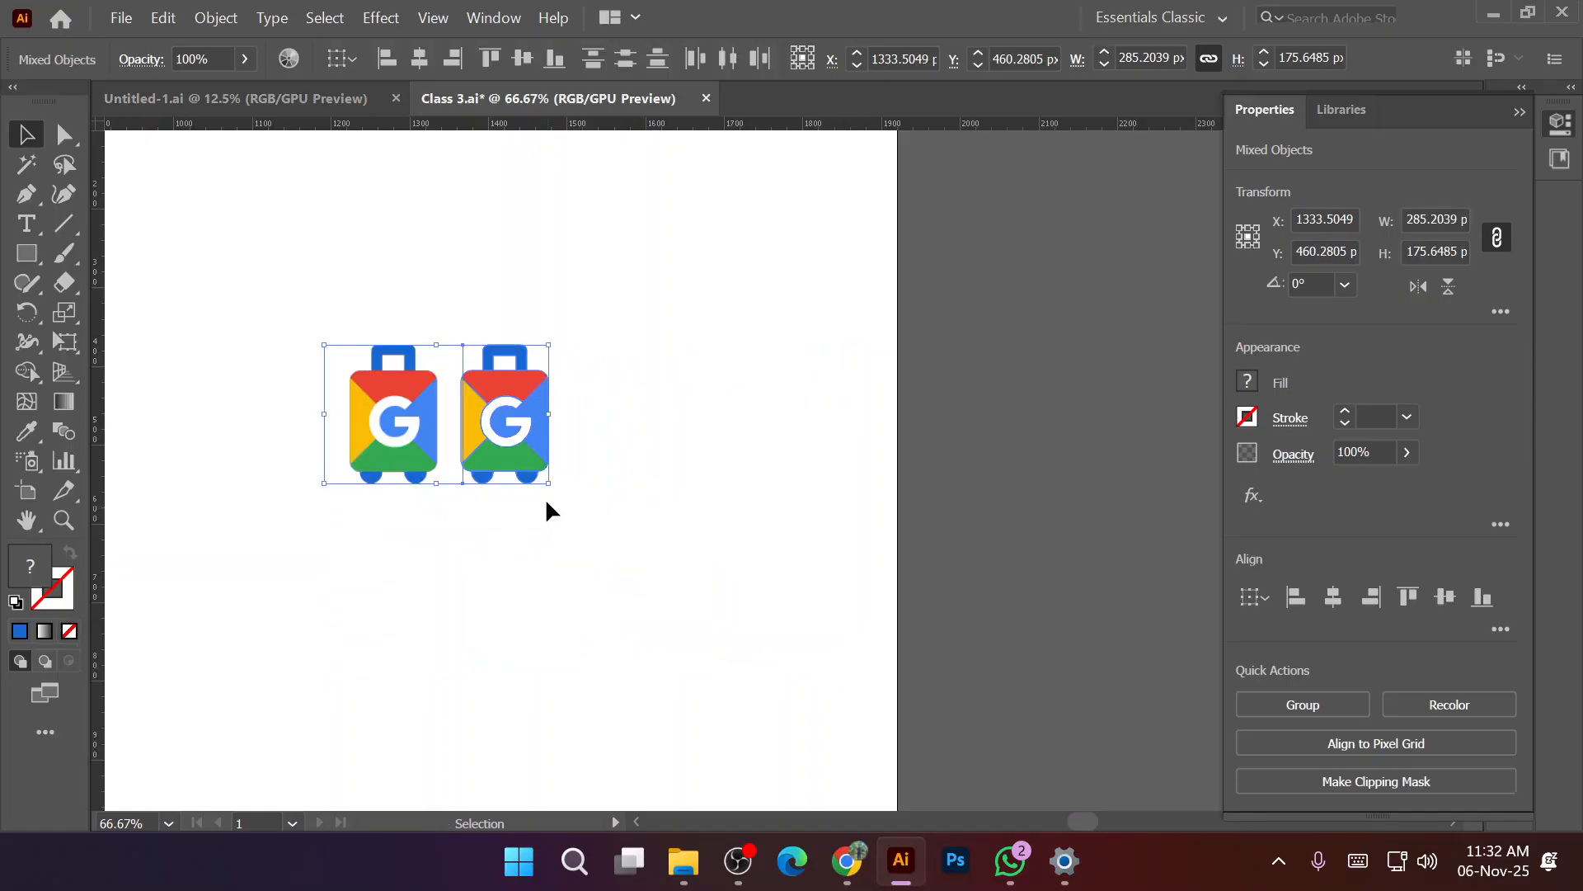
Move the reference and recreated suitcases together into the top row beside the Translate logo and clear the selection.
key(space)
drag(413, 508, 828, 648)
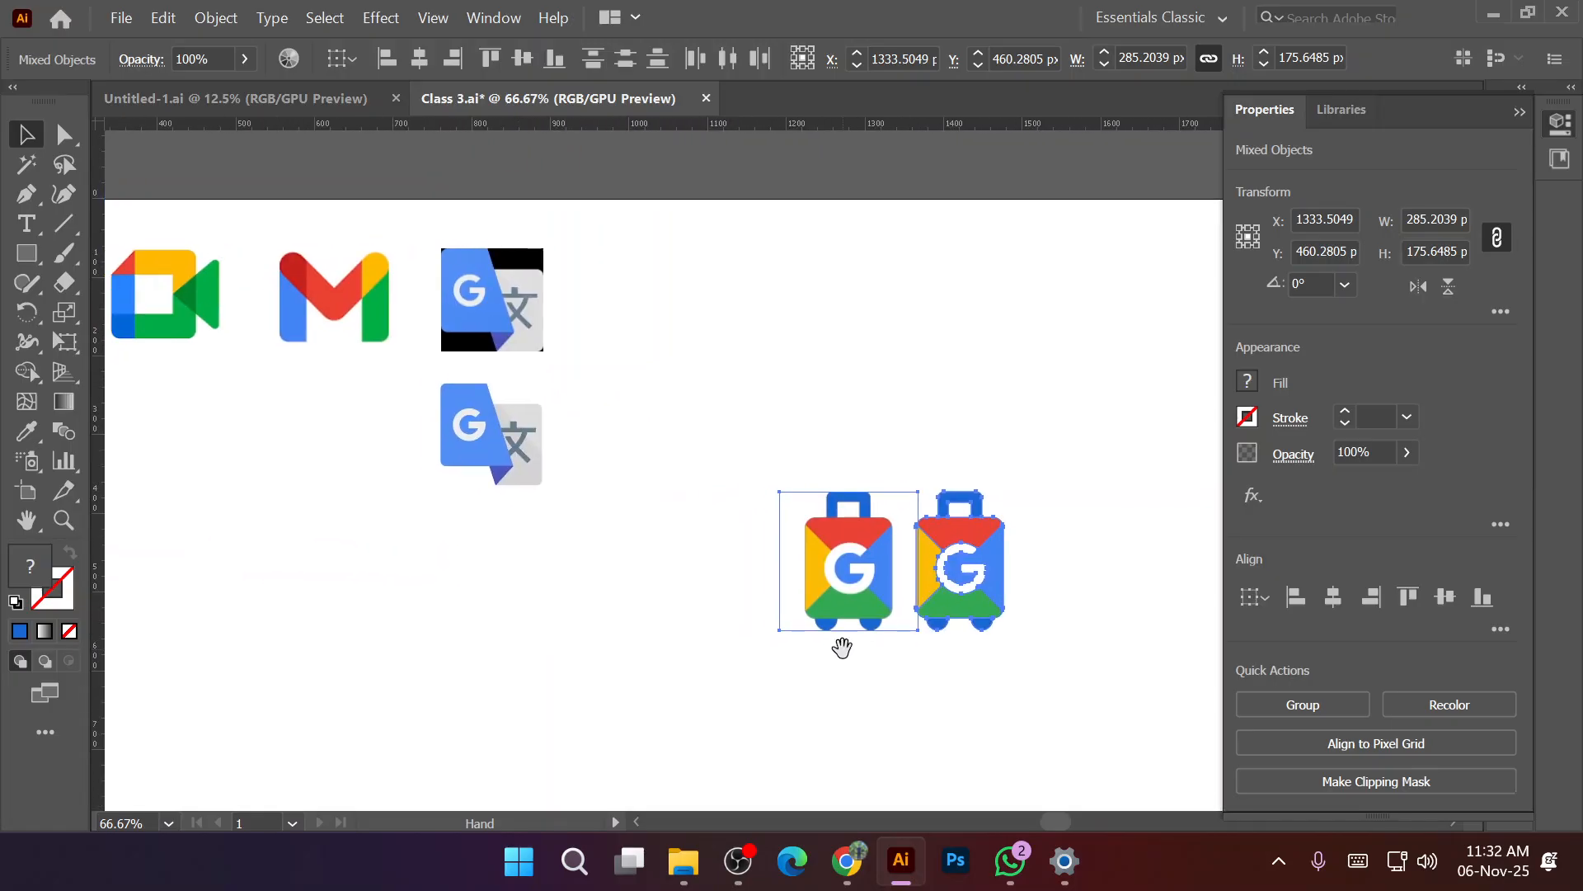
drag(854, 575, 645, 308)
click(870, 300)
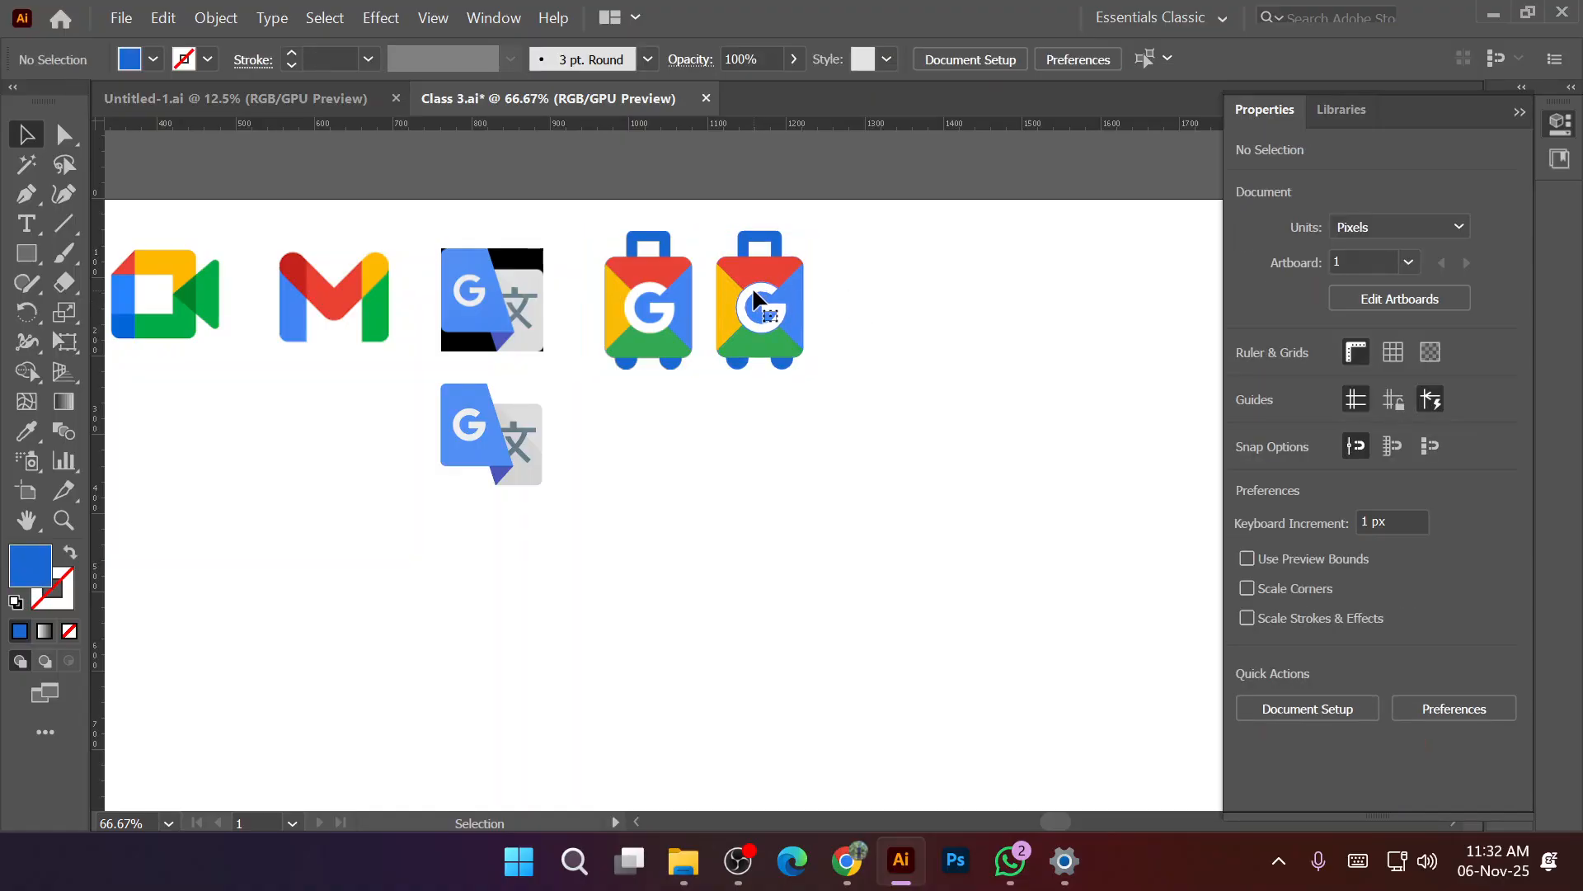
Group all shapes of the recreated suitcase and place the group directly below its reference image.
click(752, 289)
drag(719, 214, 842, 405)
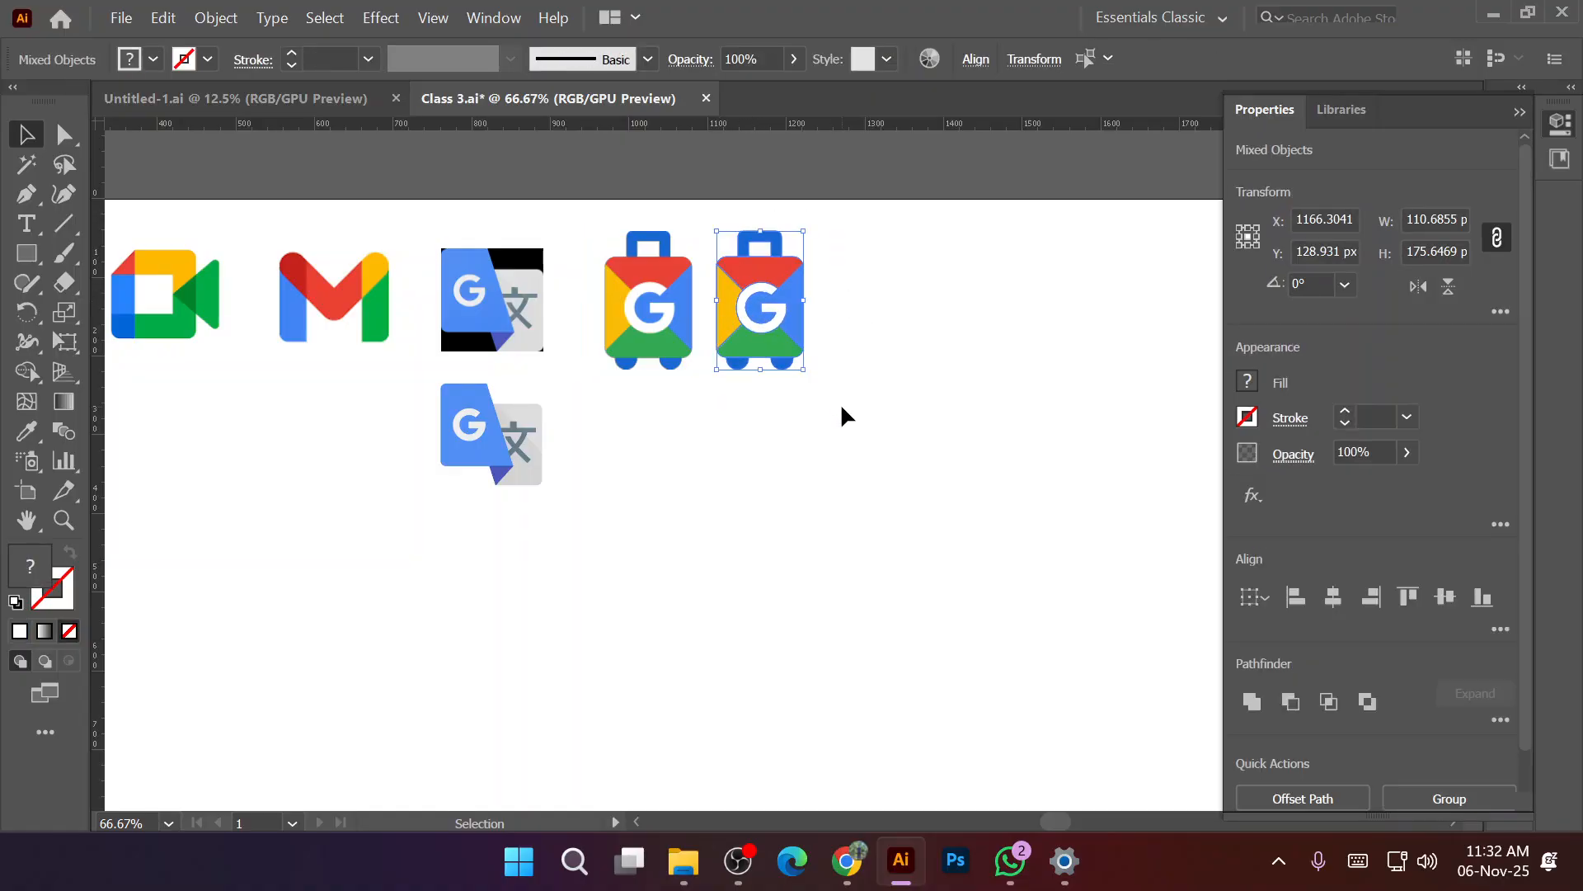
click(216, 17)
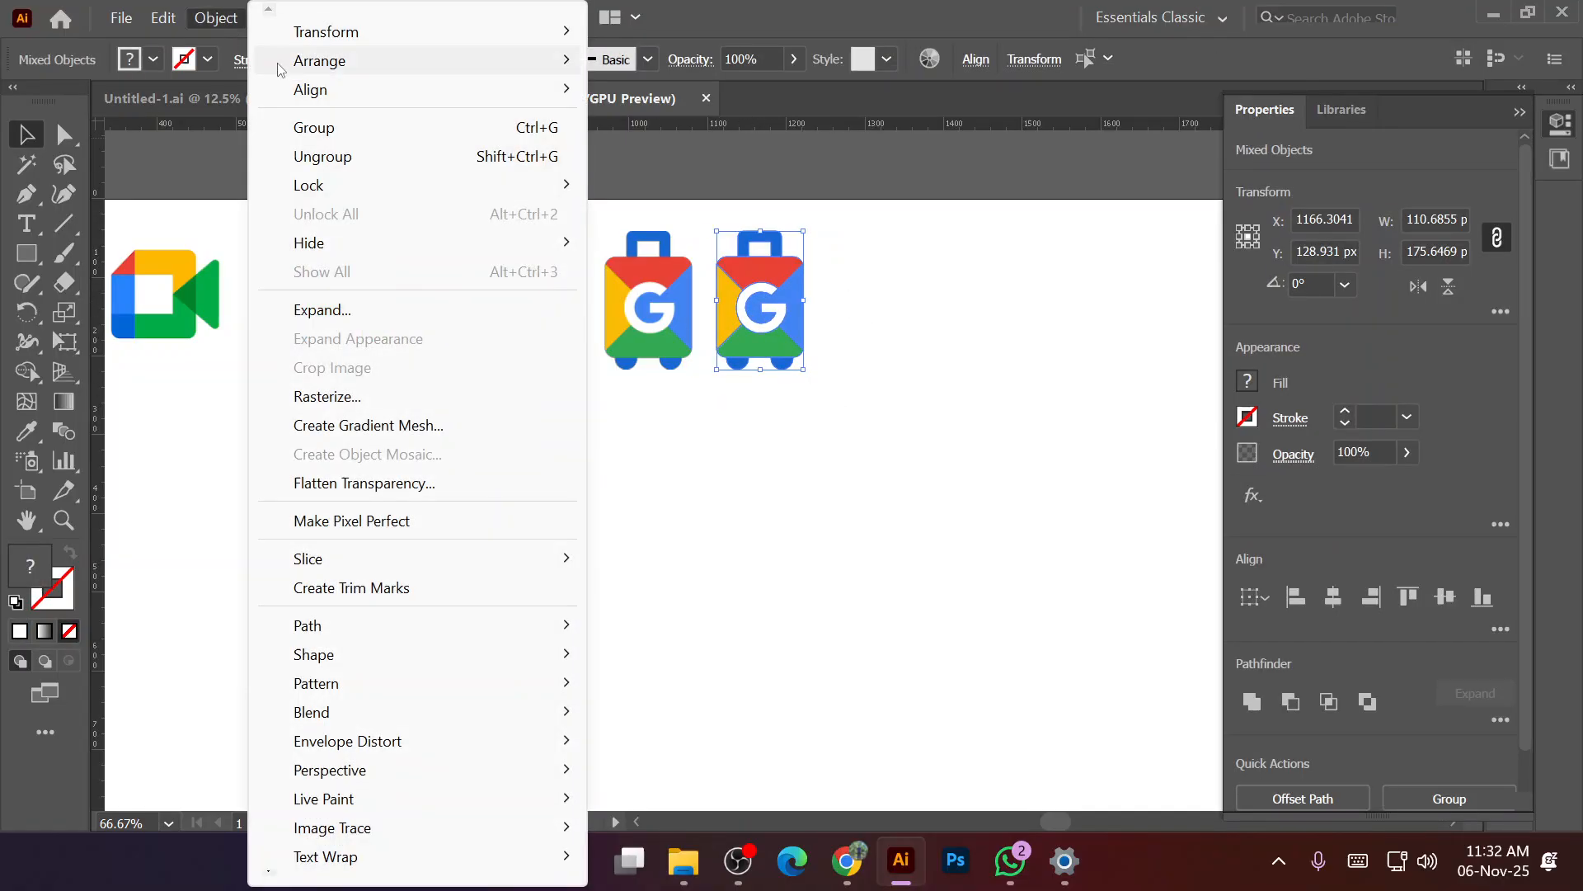
click(354, 125)
drag(774, 311, 658, 462)
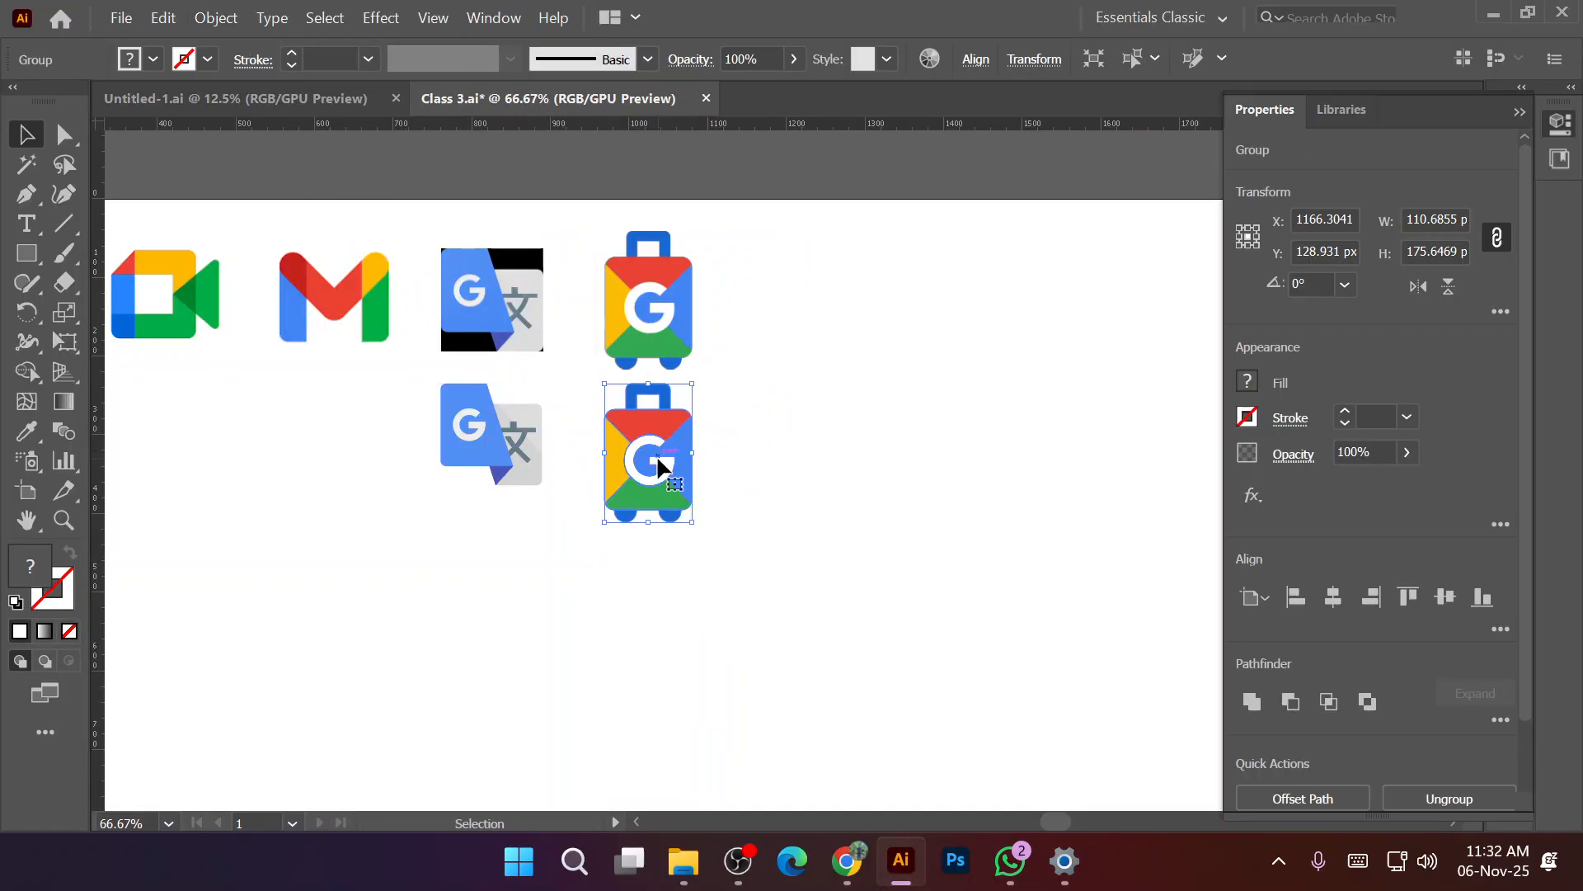
click(829, 452)
Compare the recreated suitcase with its reference and save the Class 3.ai document.
scroll(614, 503, down, 1)
scroll(652, 306, up, 3)
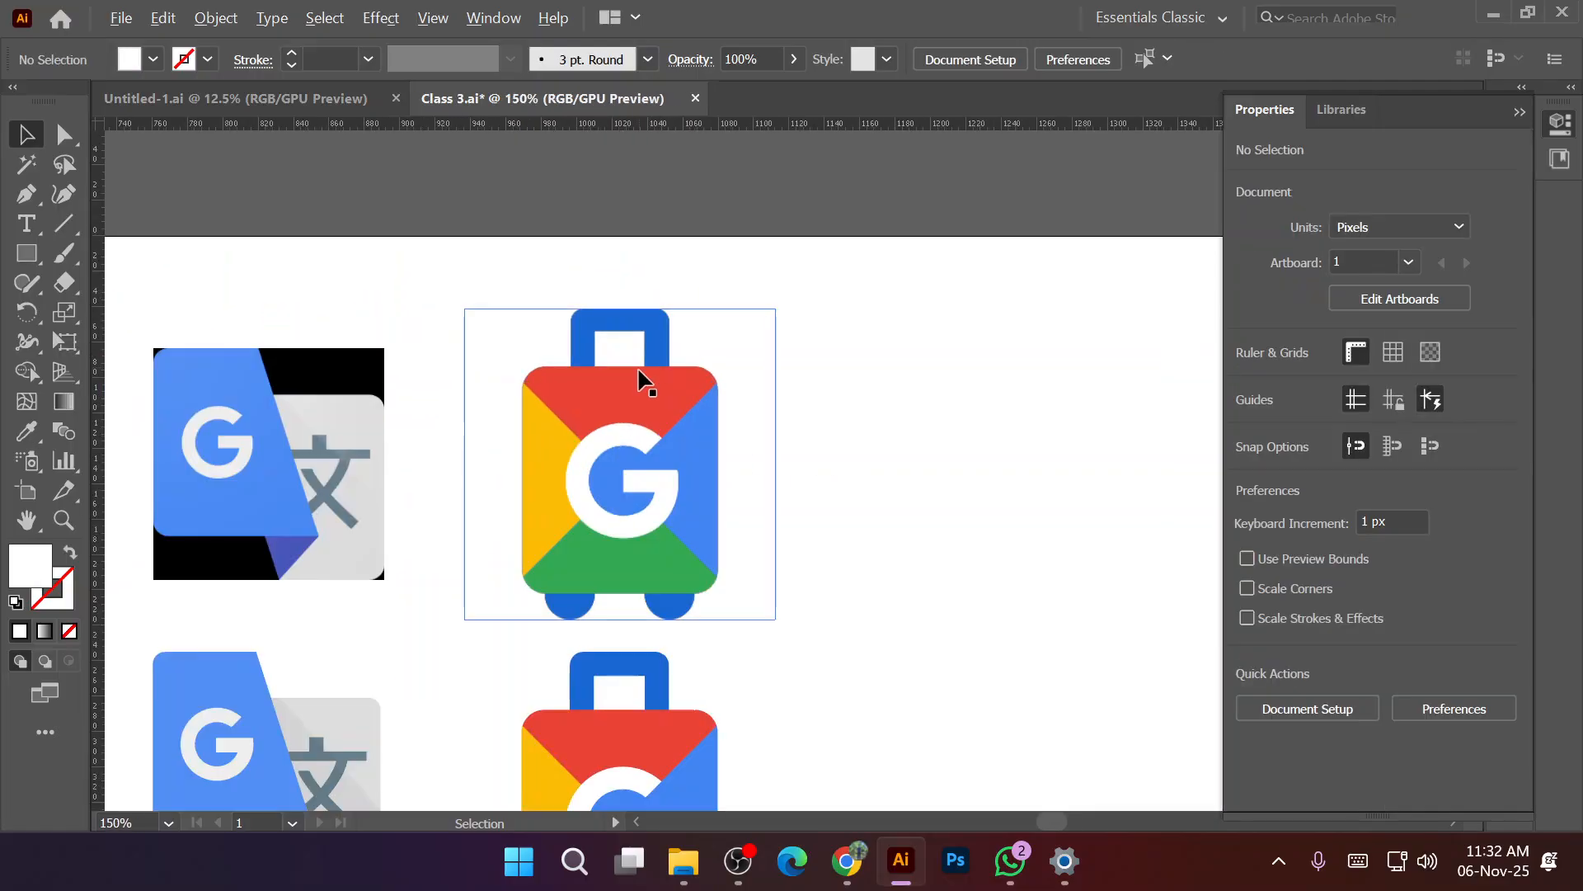
scroll(640, 362, down, 3)
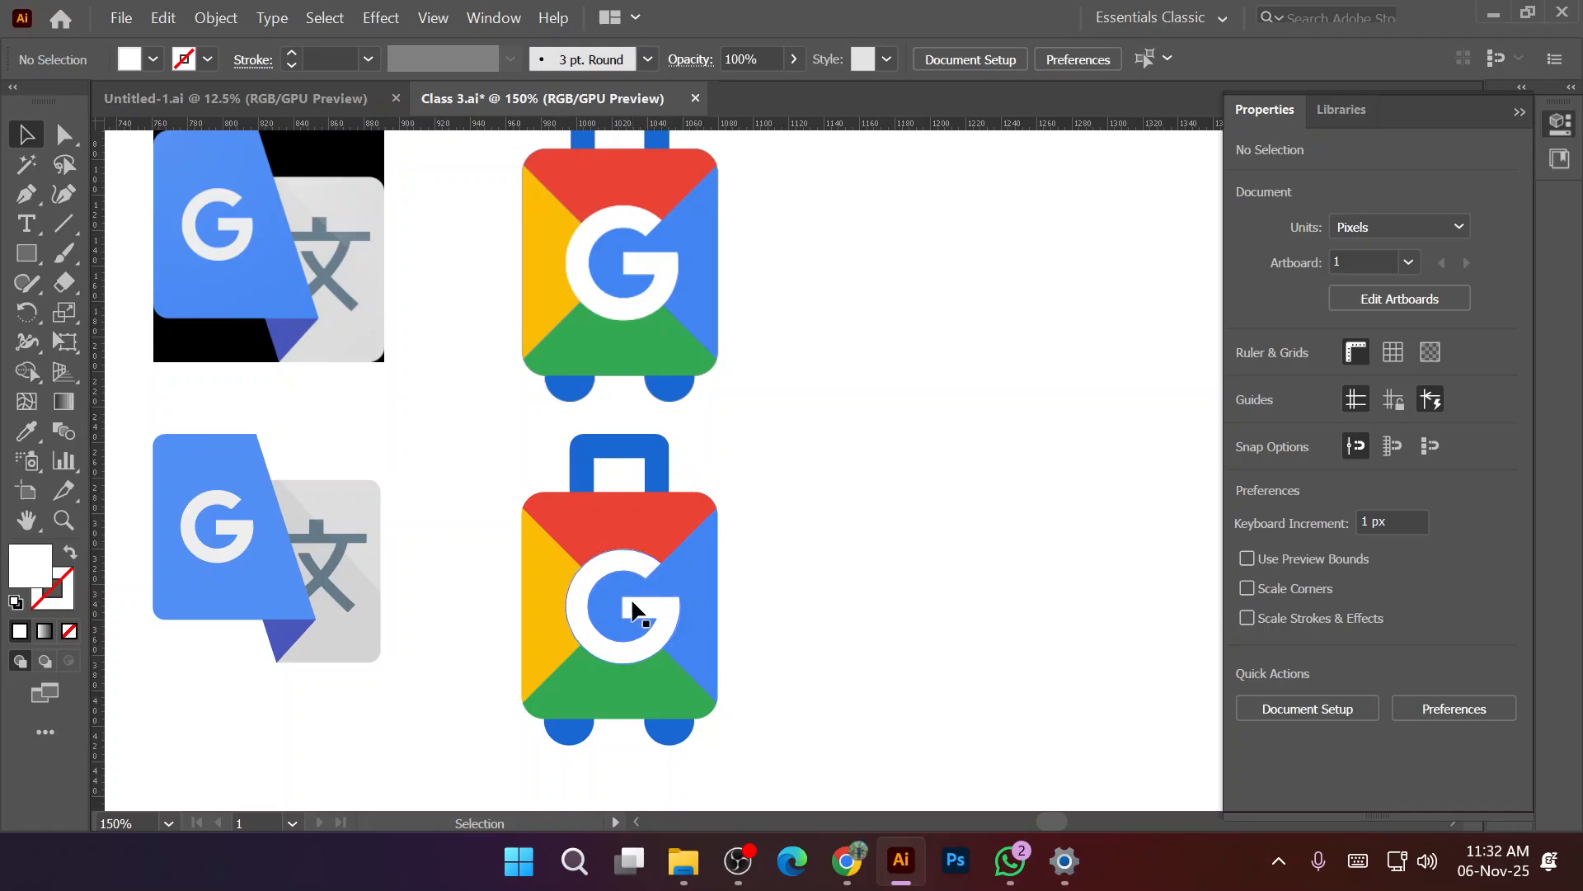
scroll(680, 659, down, 3)
scroll(710, 670, down, 5)
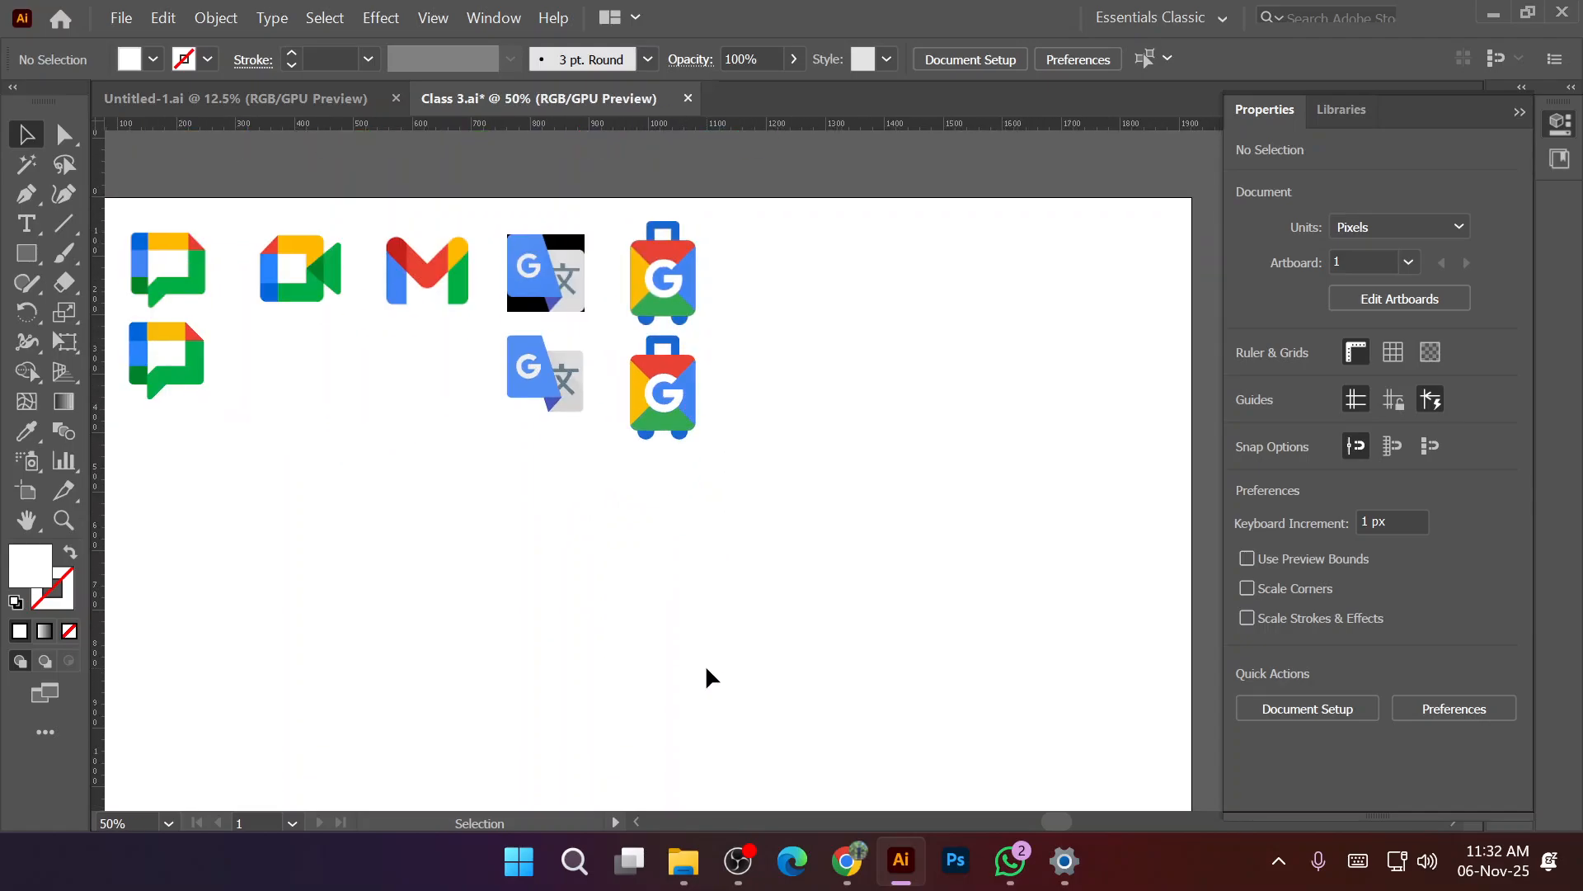
scroll(711, 635, up, 1)
scroll(716, 628, up, 3)
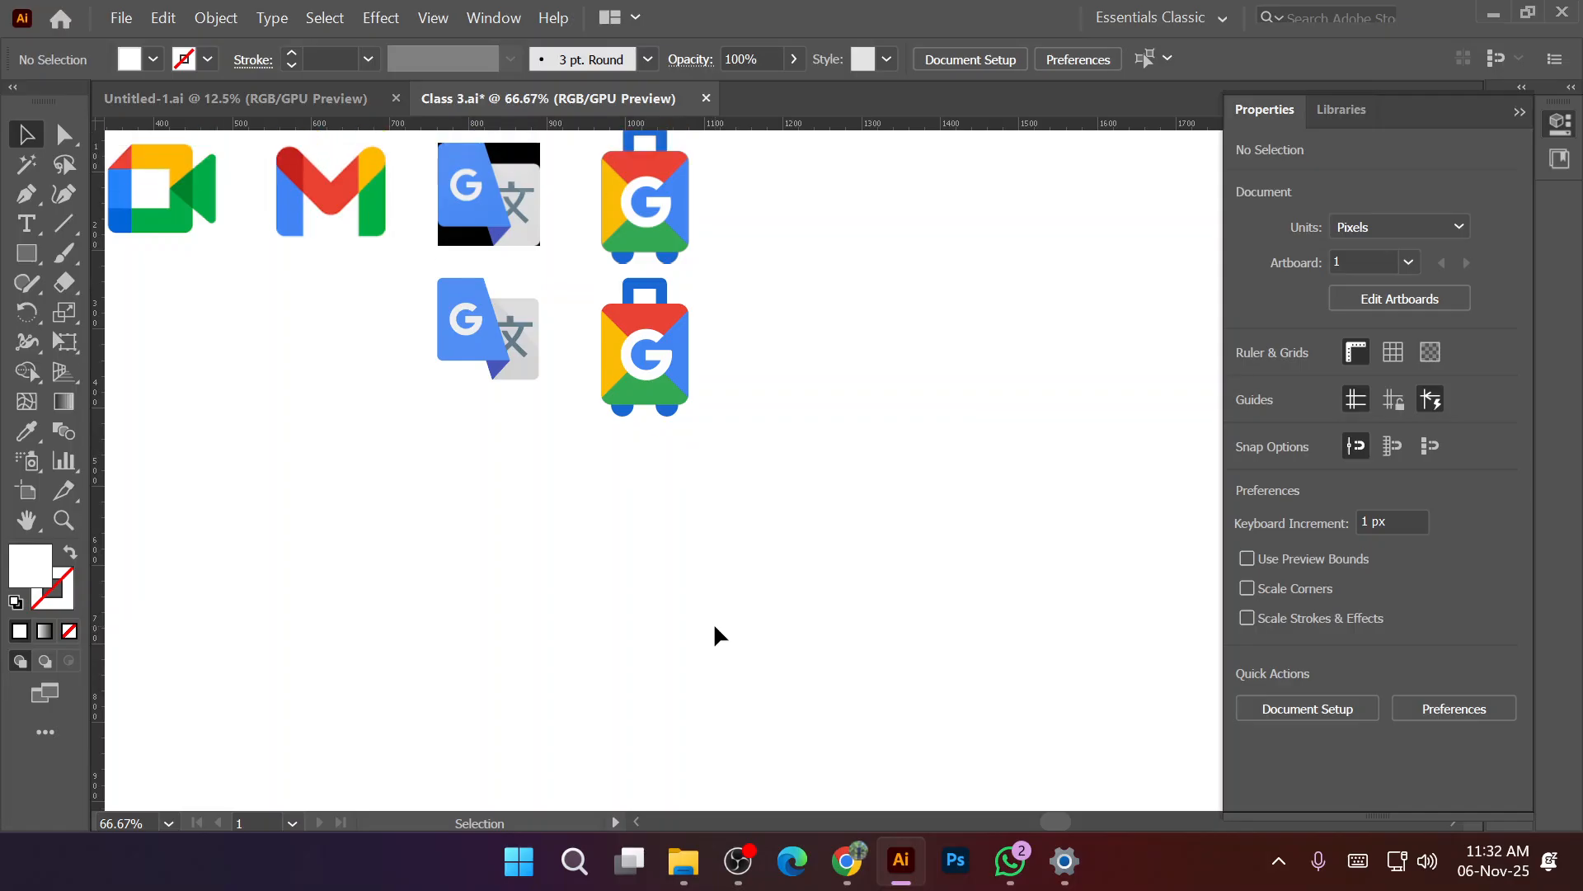
key(ctrl)
key(ctrl+s)
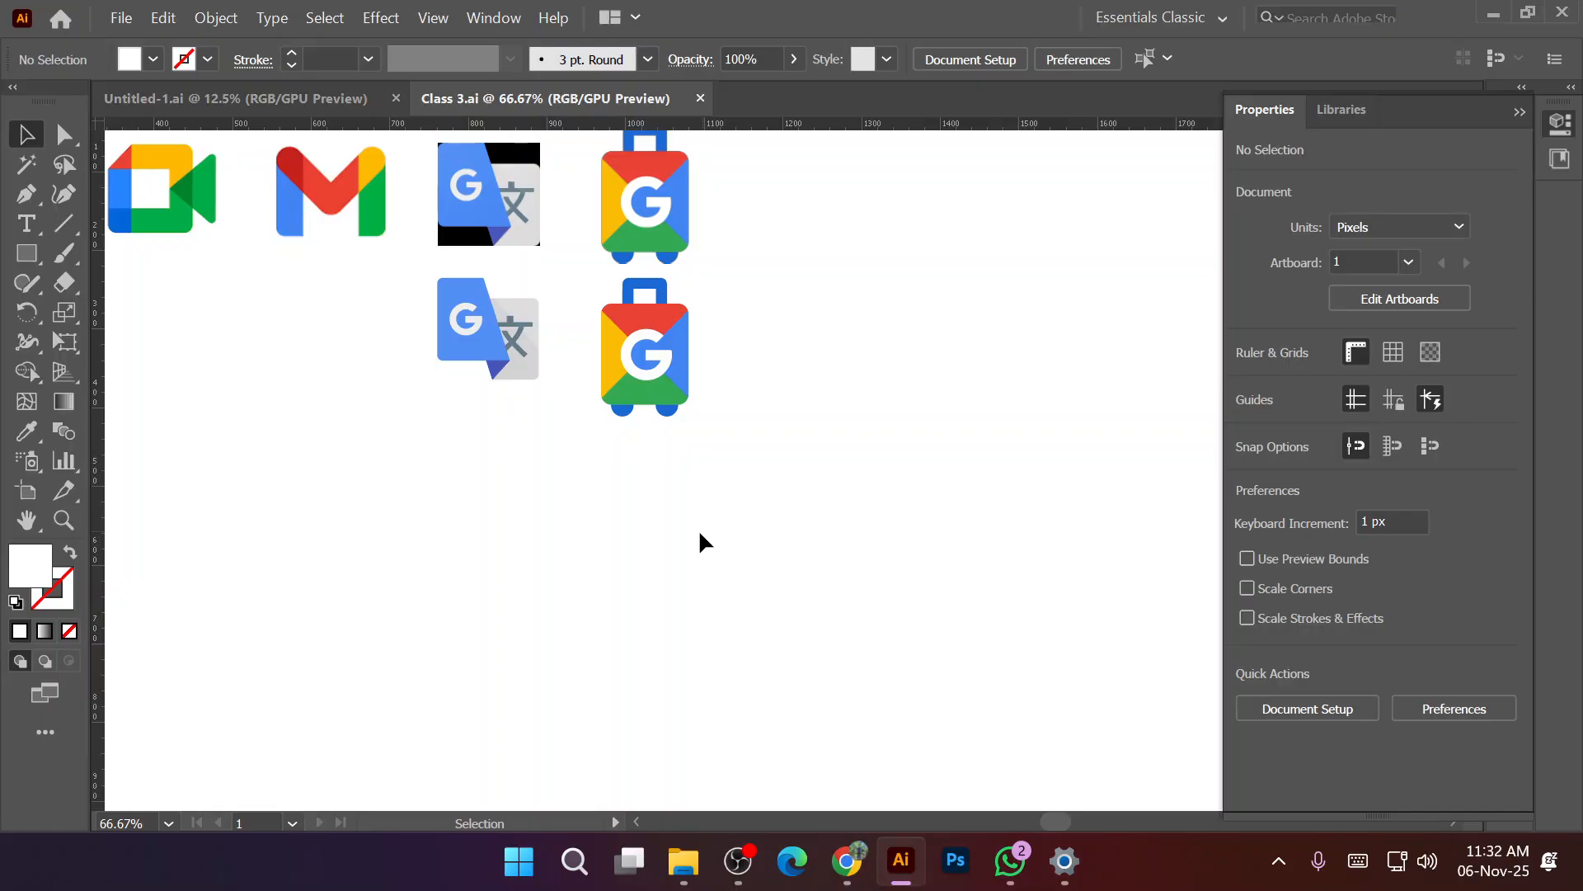
drag(657, 583, 750, 683)
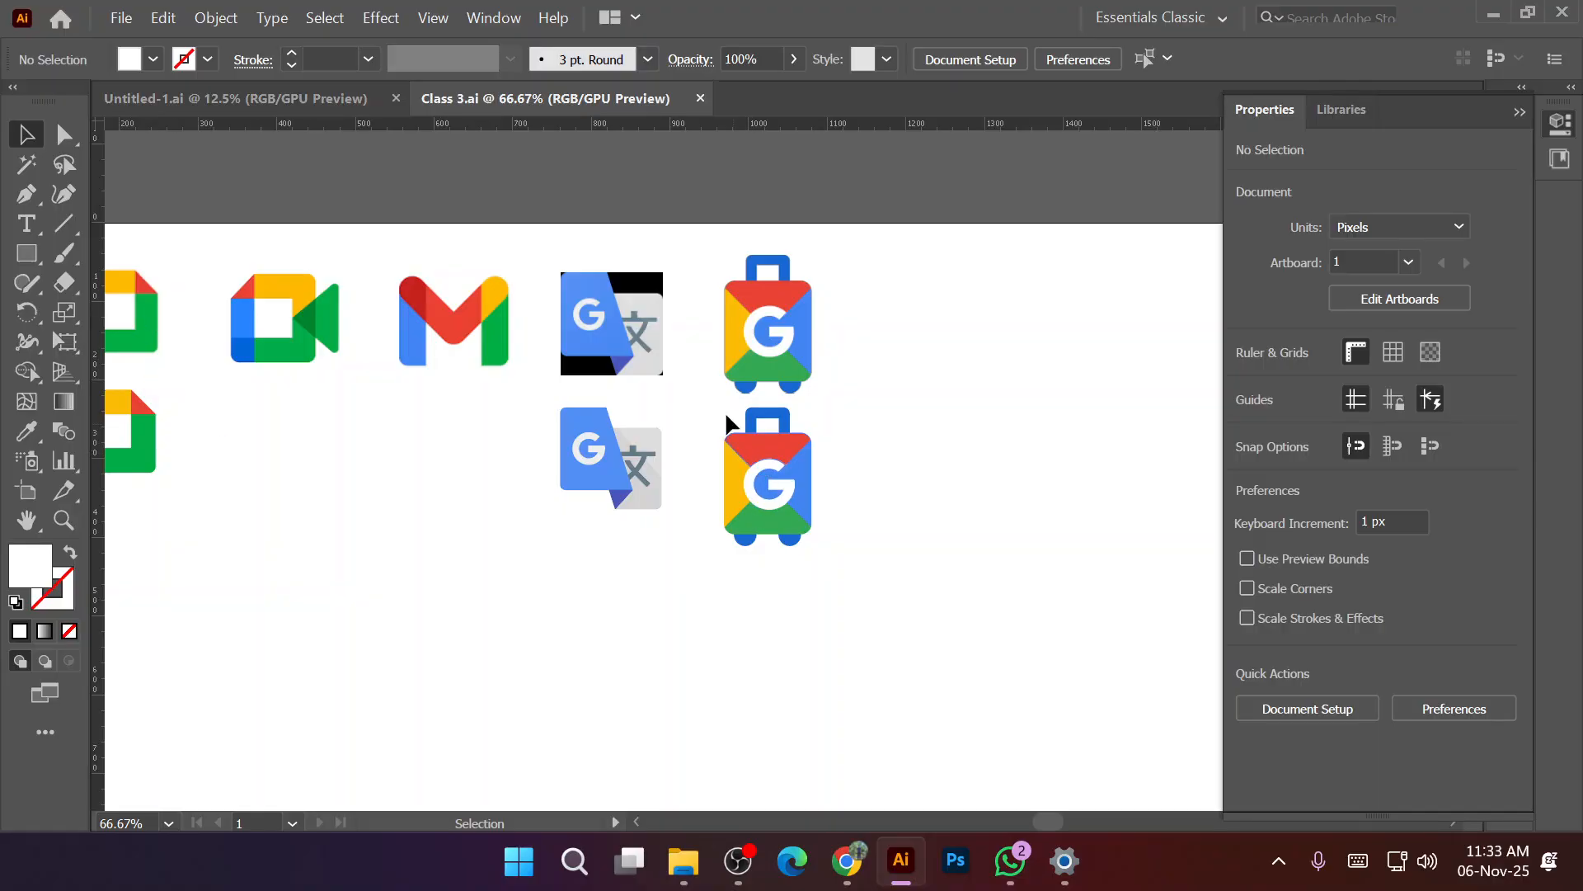
click(1012, 860)
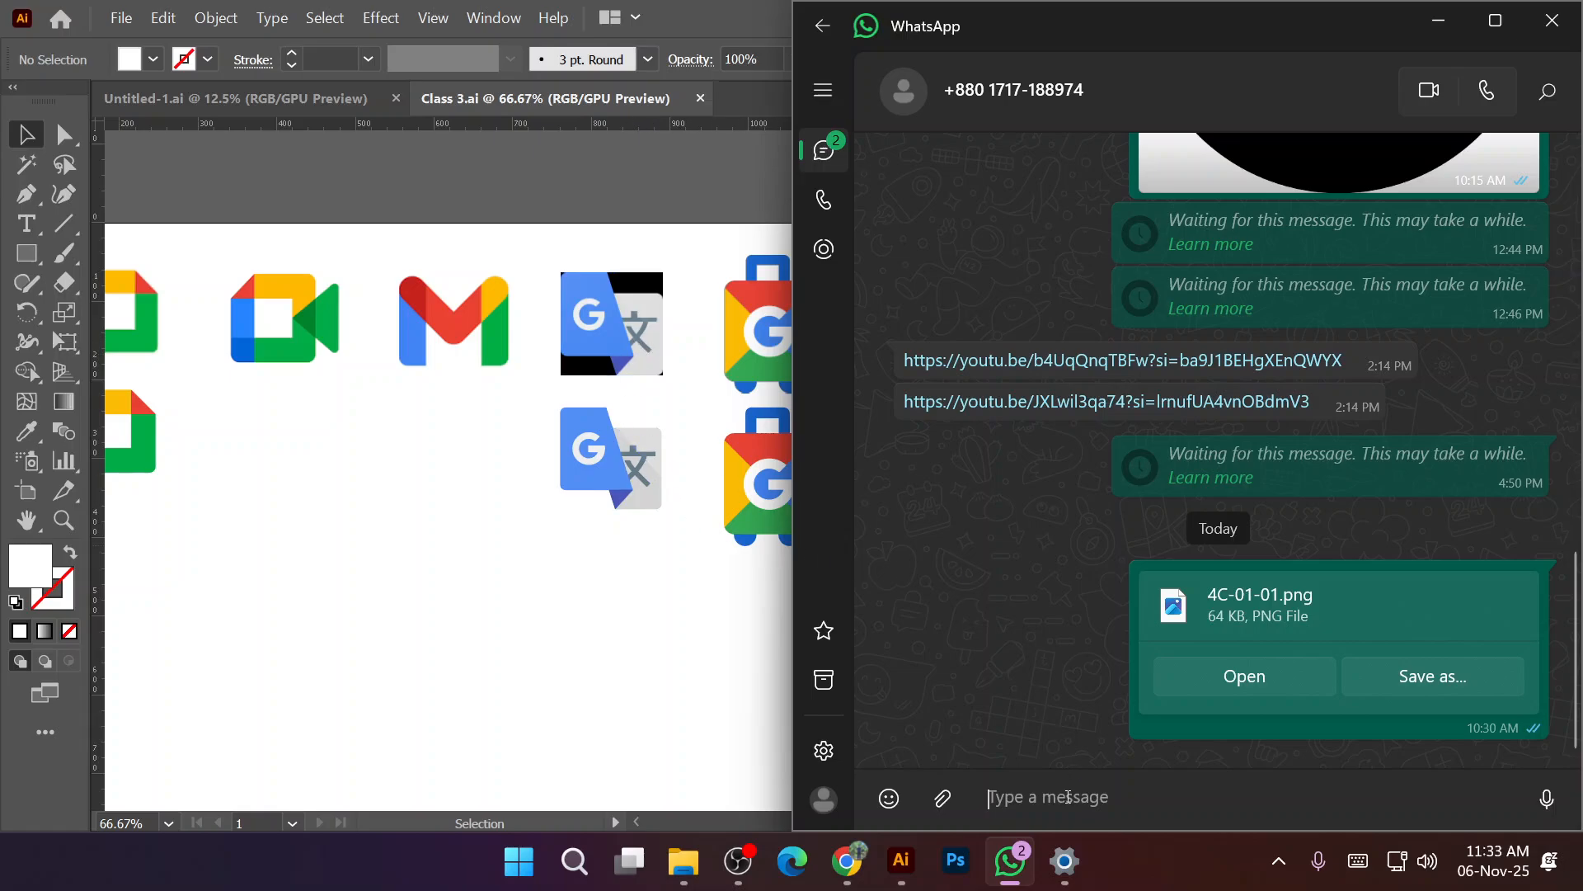
key(super+v)
scroll(1137, 595, down, 5)
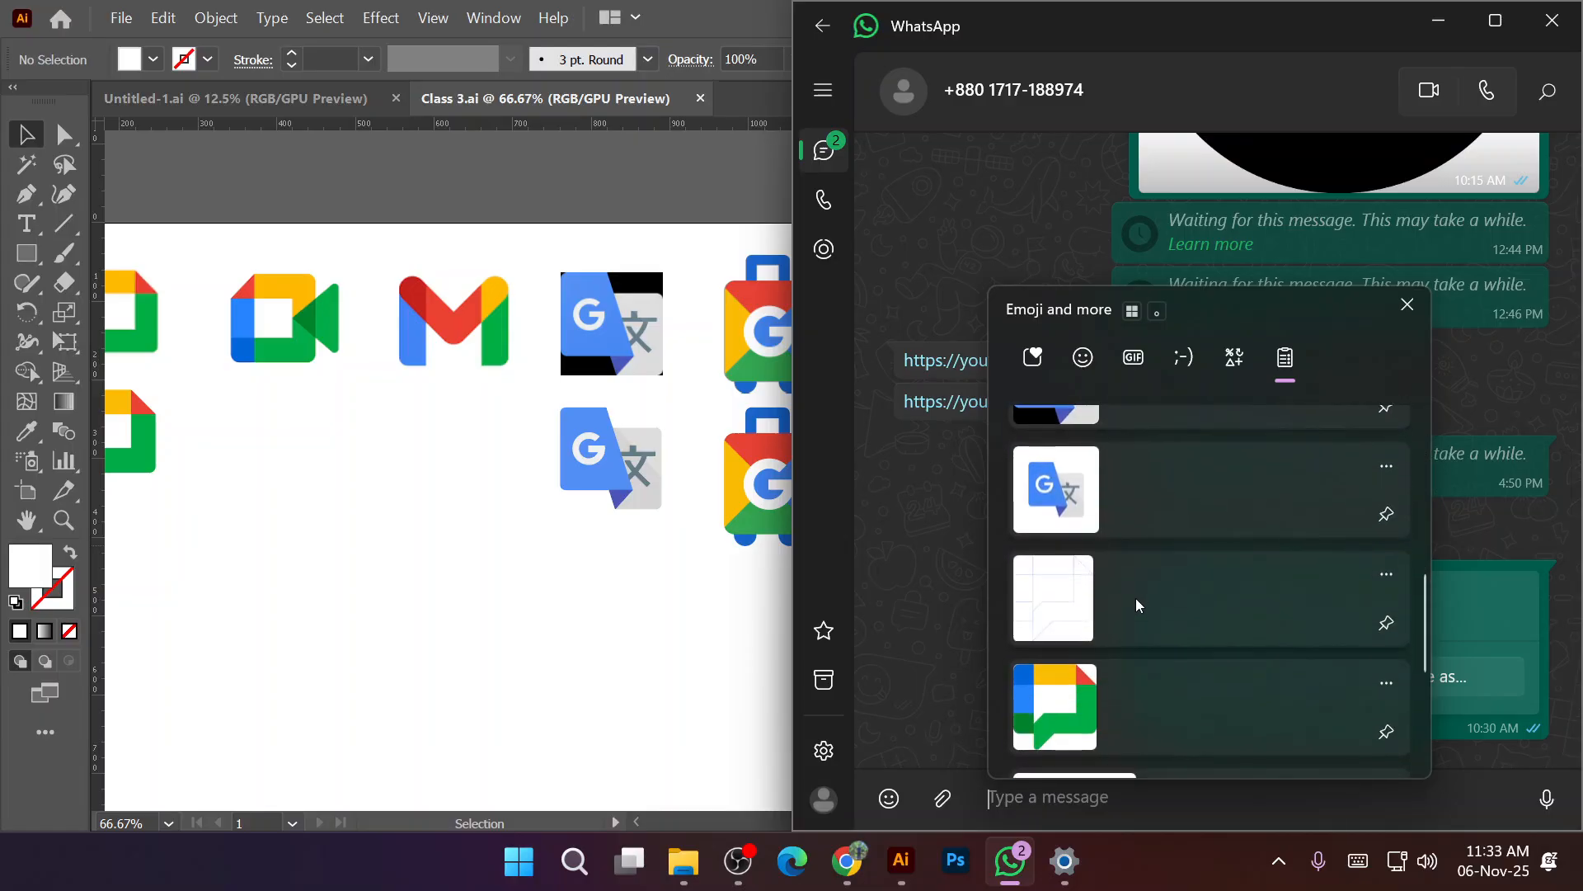
scroll(1099, 578, up, 5)
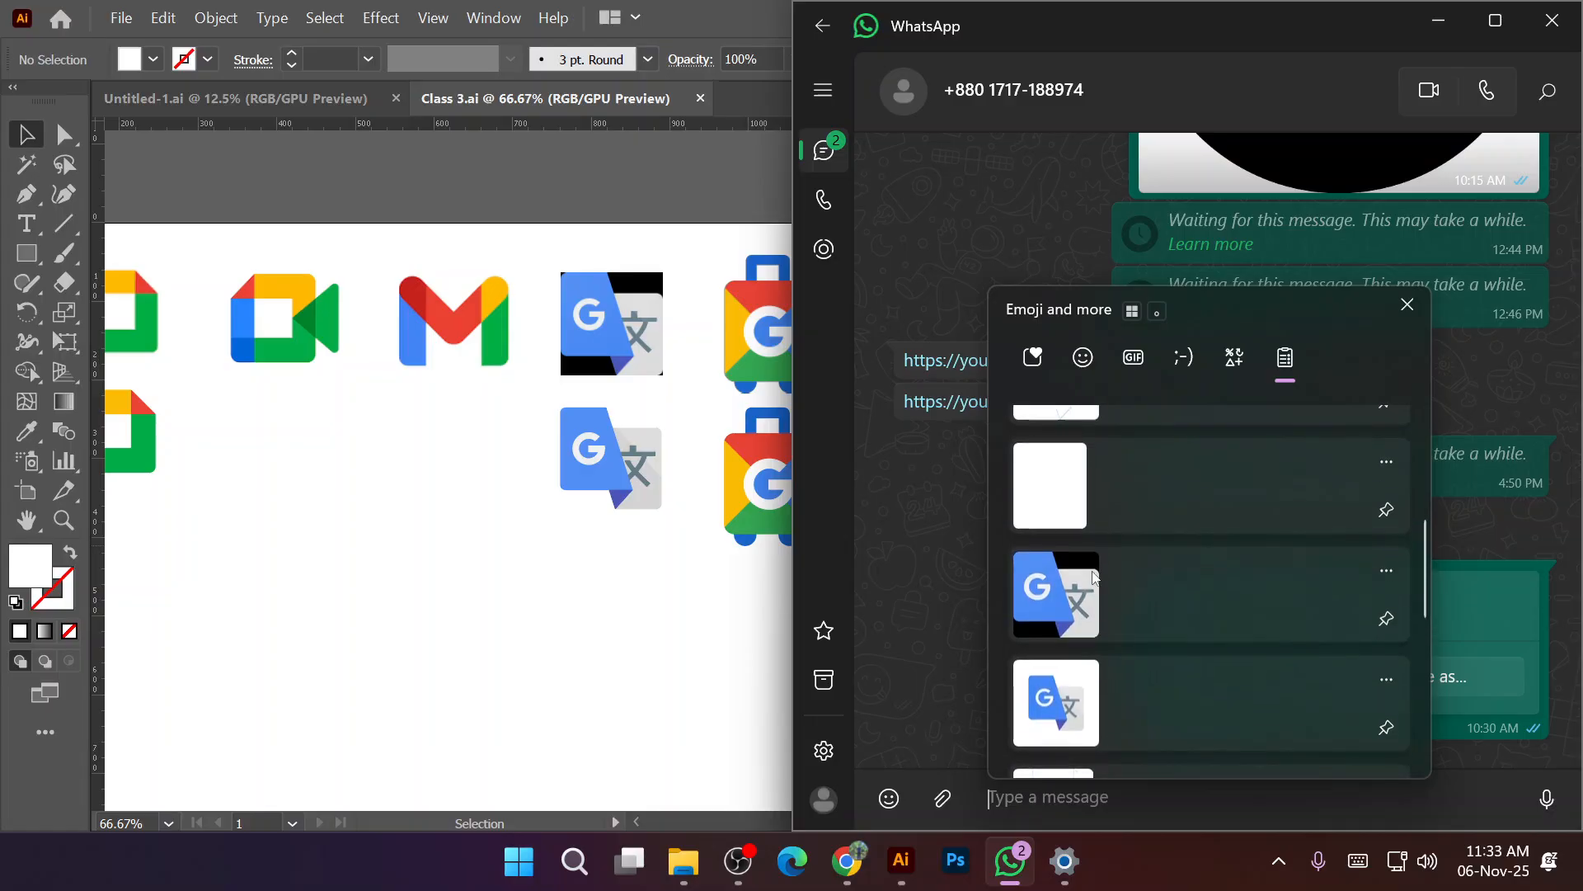
scroll(1101, 582, down, 4)
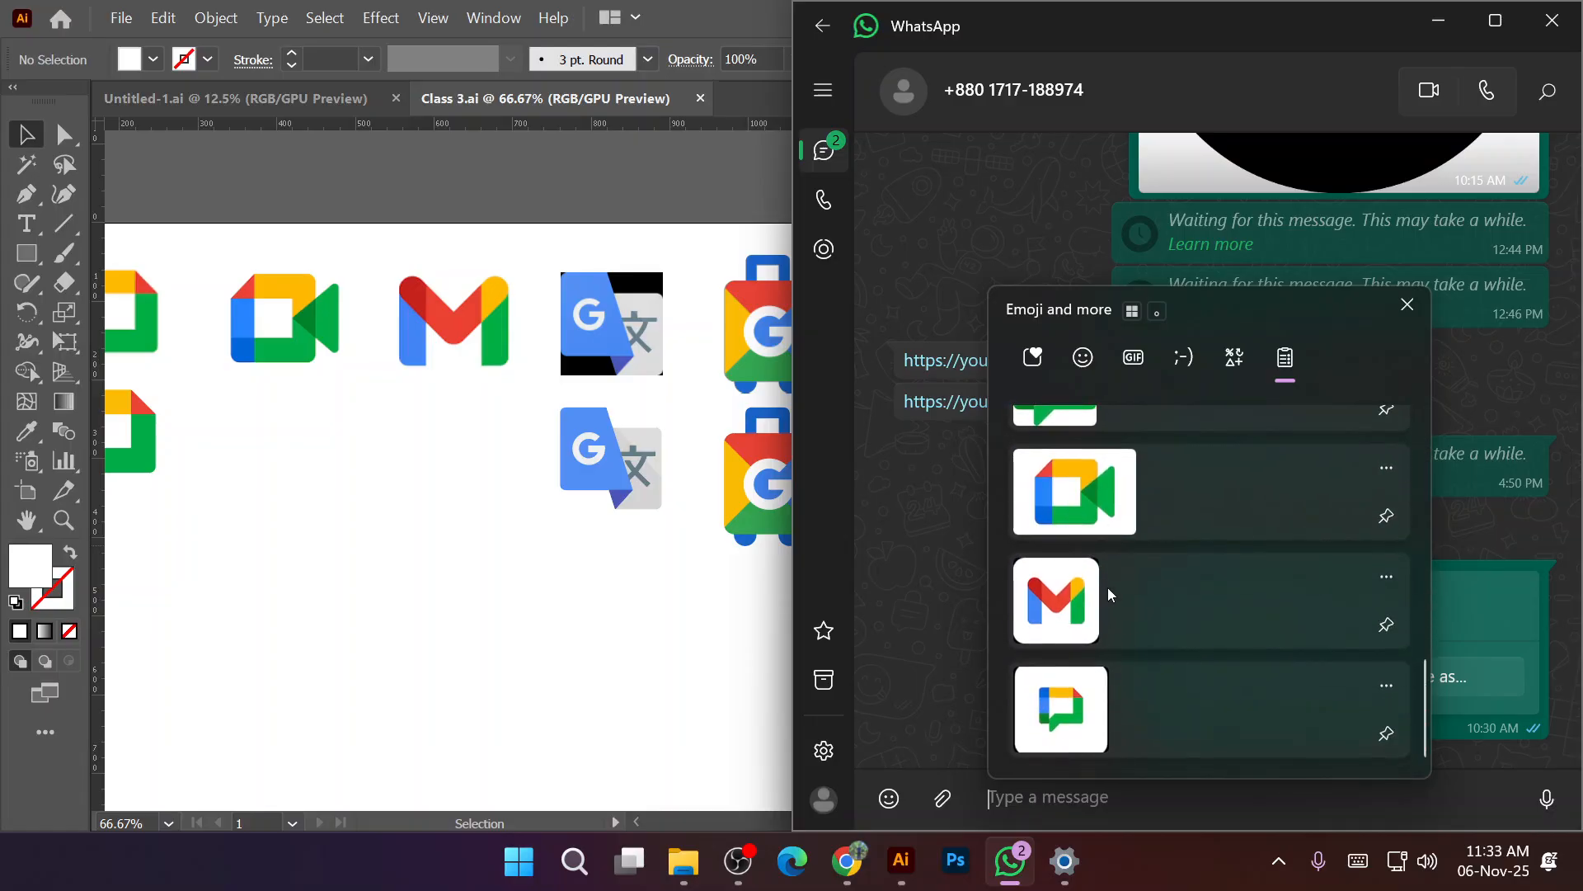
click(1408, 304)
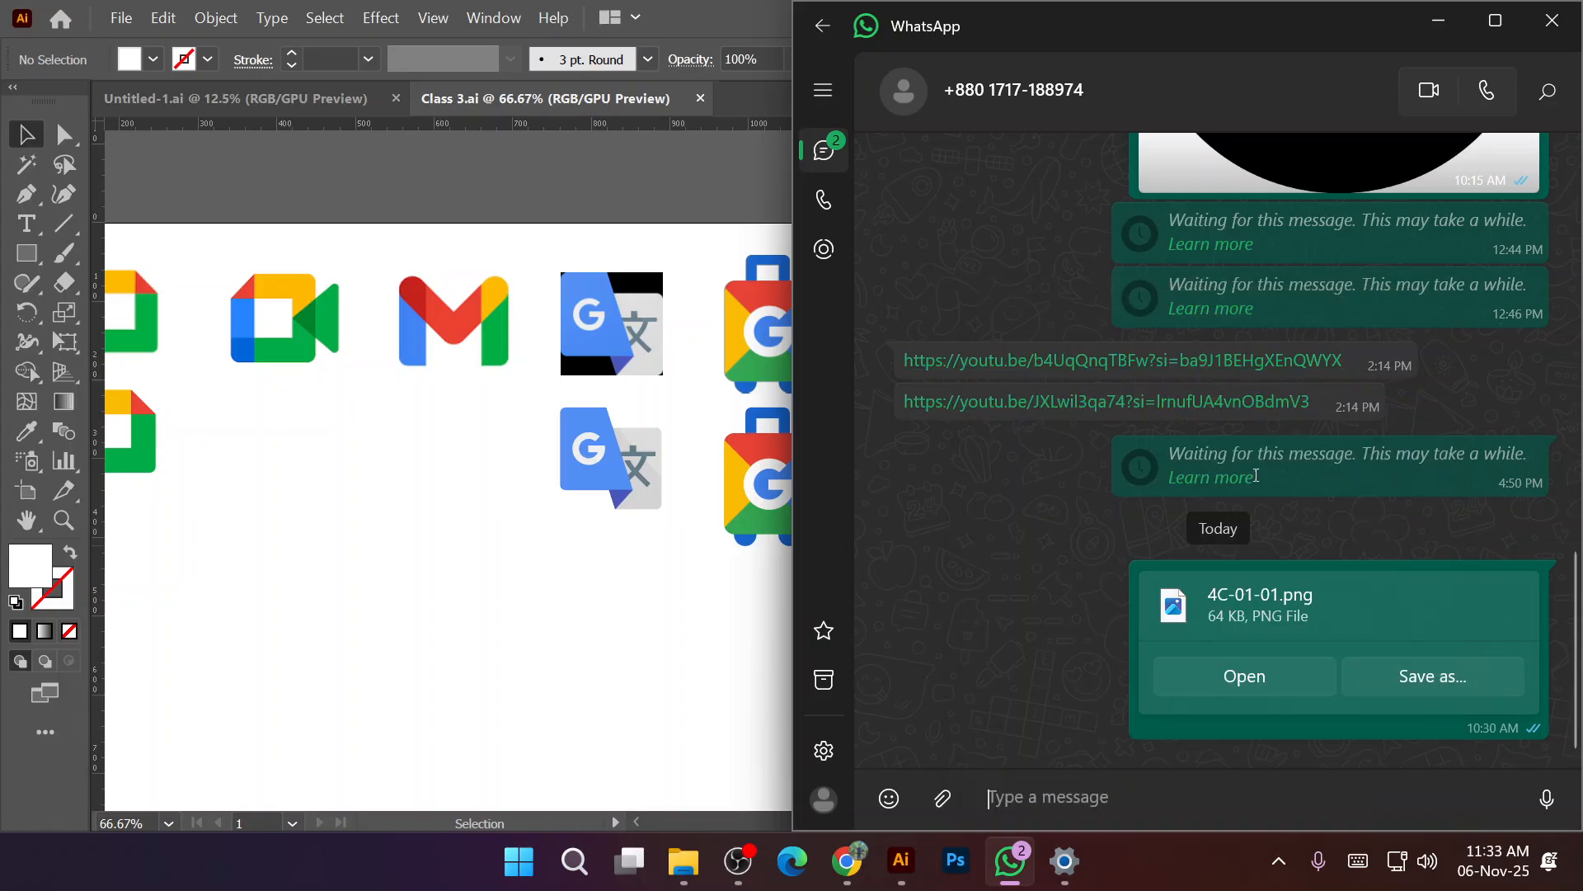
Copy the Google Travel logo from the image results in Chrome and send it in the open WhatsApp chat.
click(849, 862)
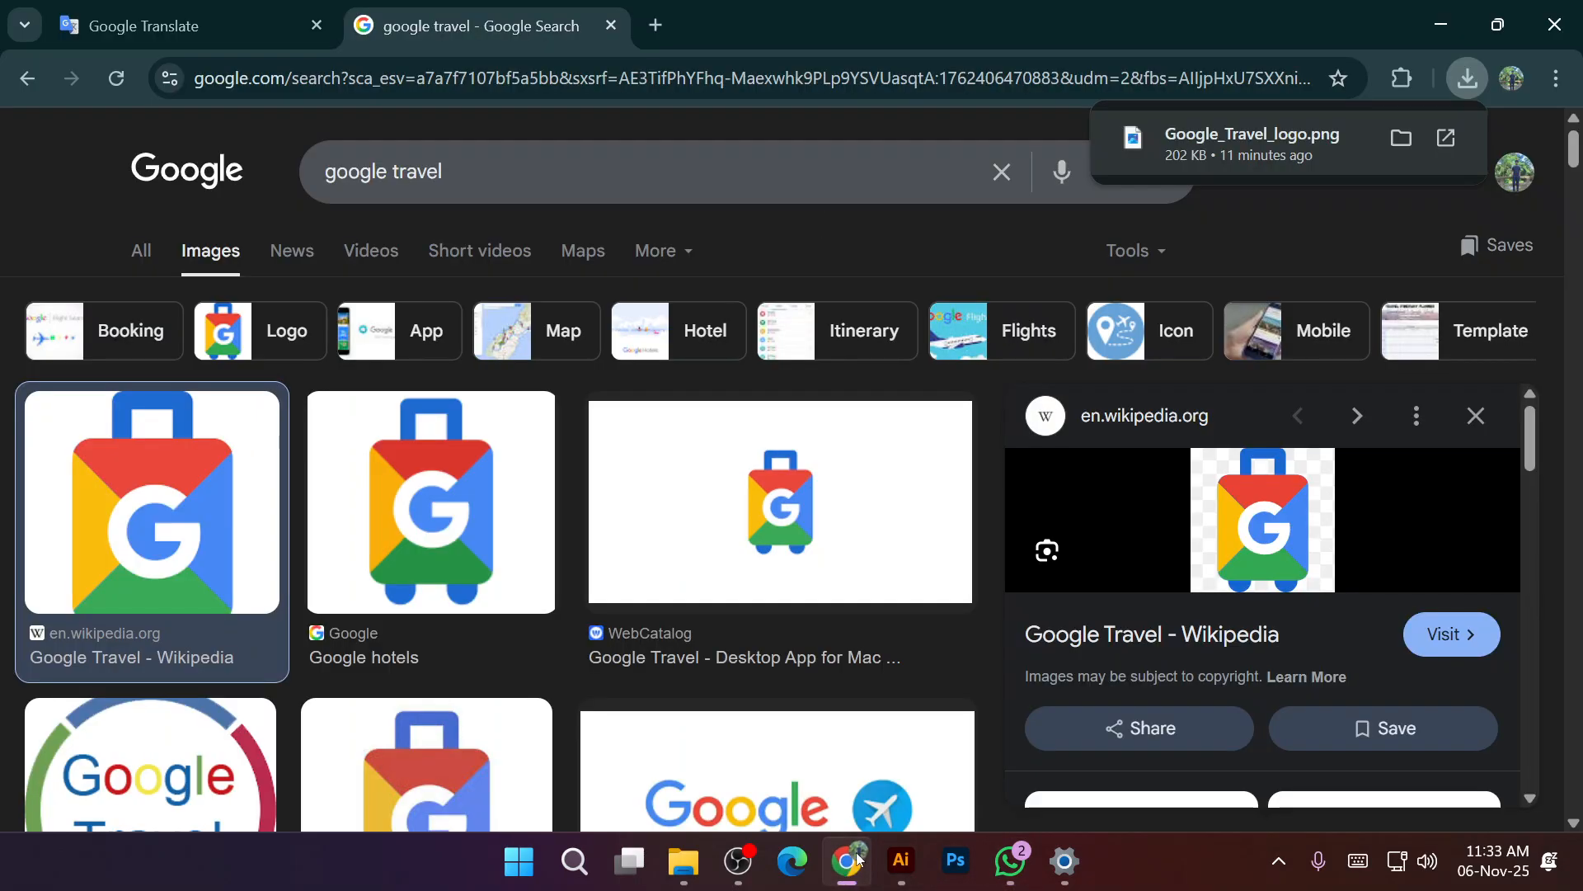
right_click(1252, 549)
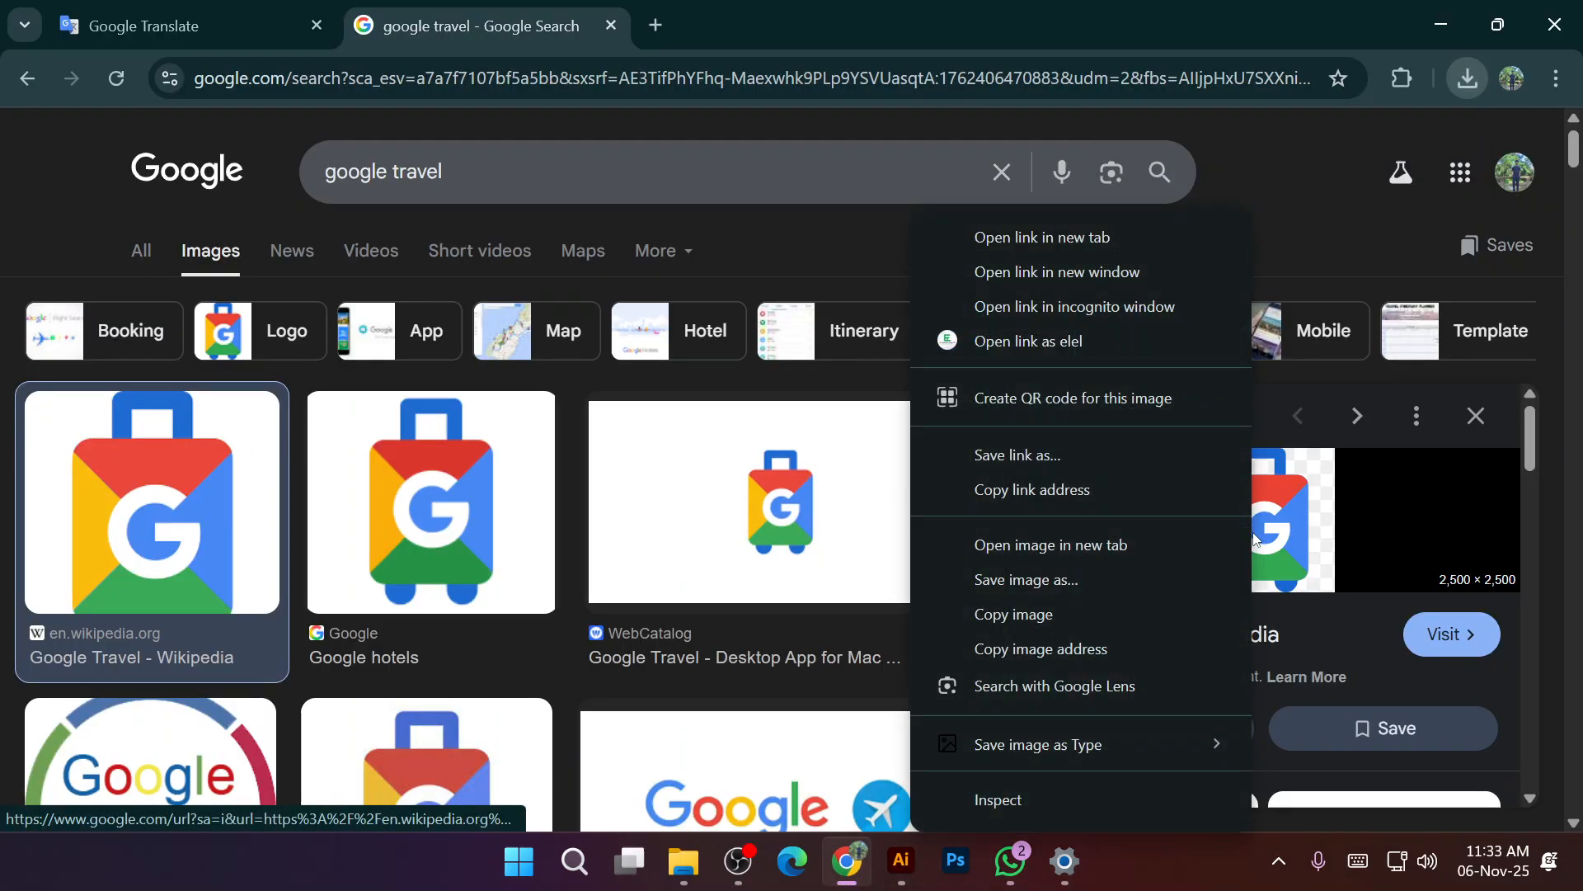
click(1063, 621)
click(1013, 862)
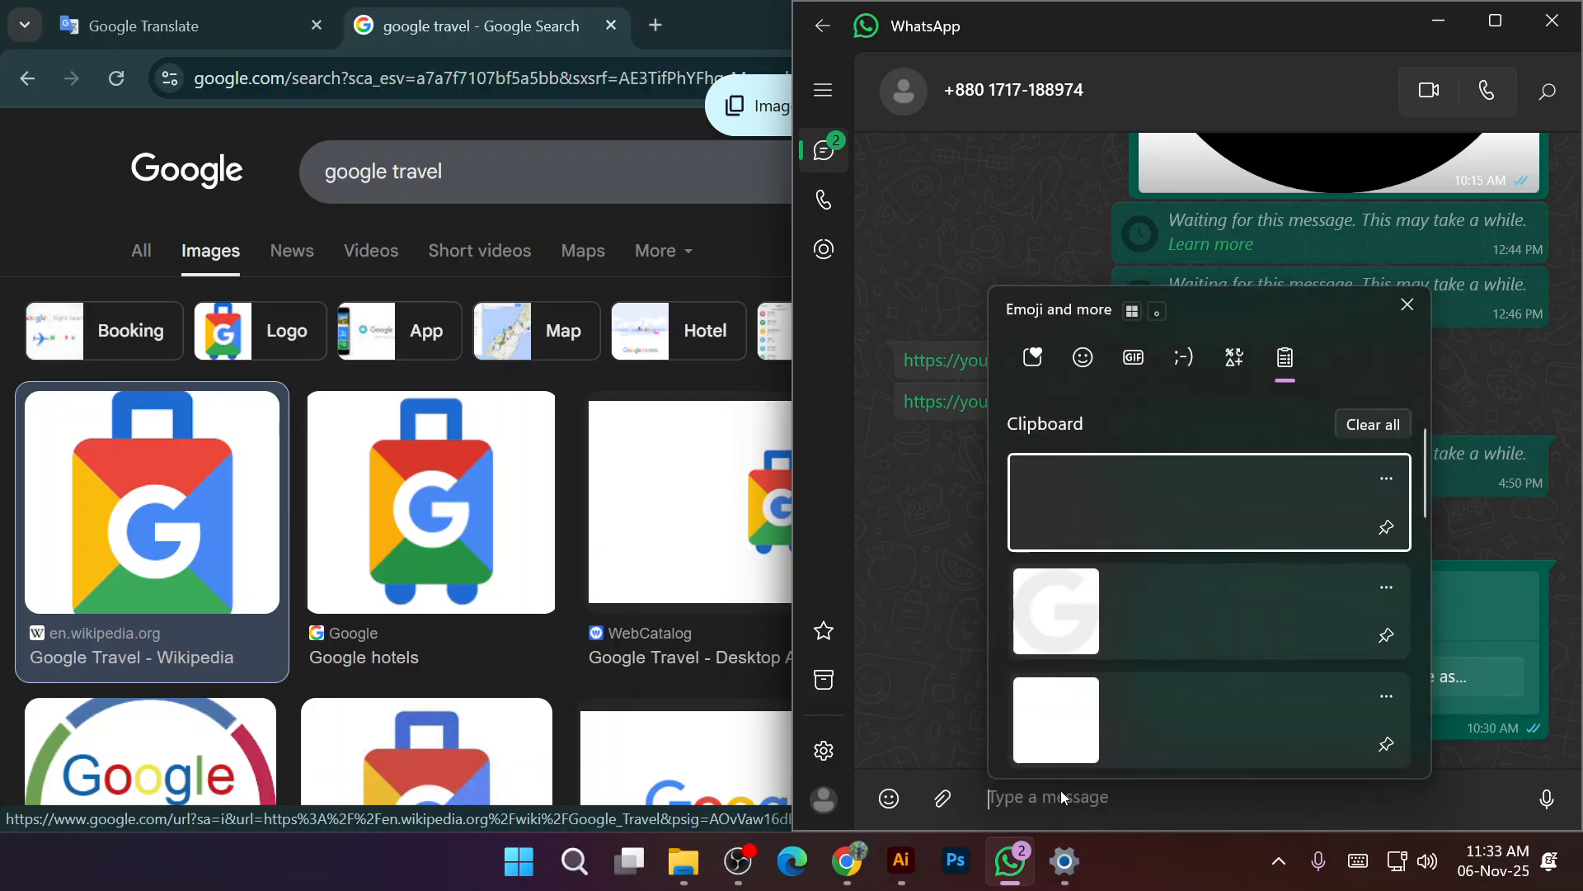
click(1106, 518)
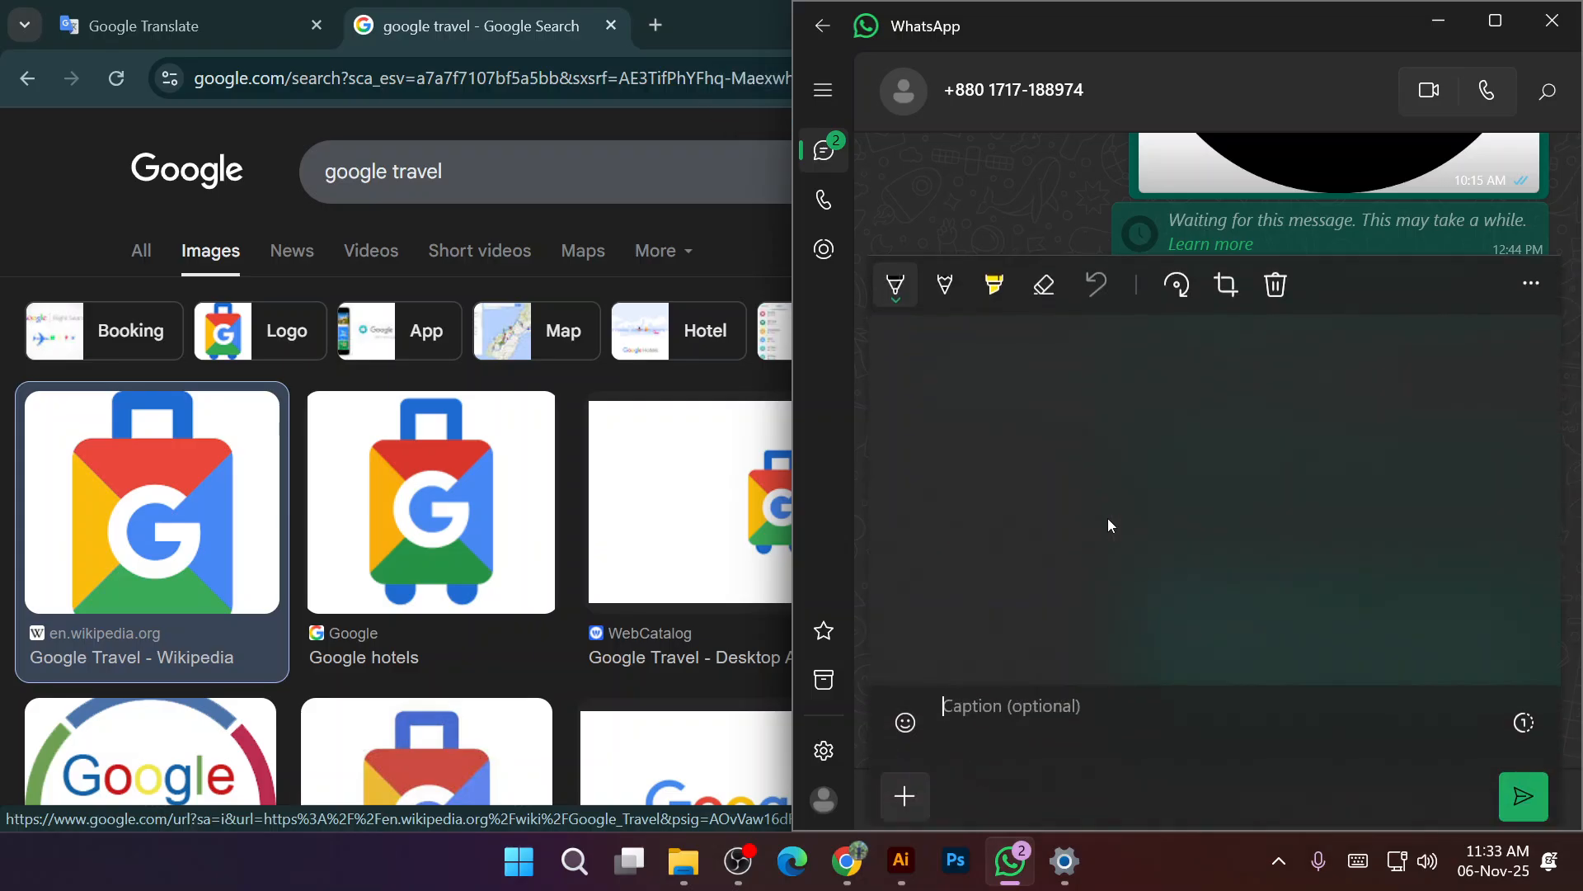
key(Return)
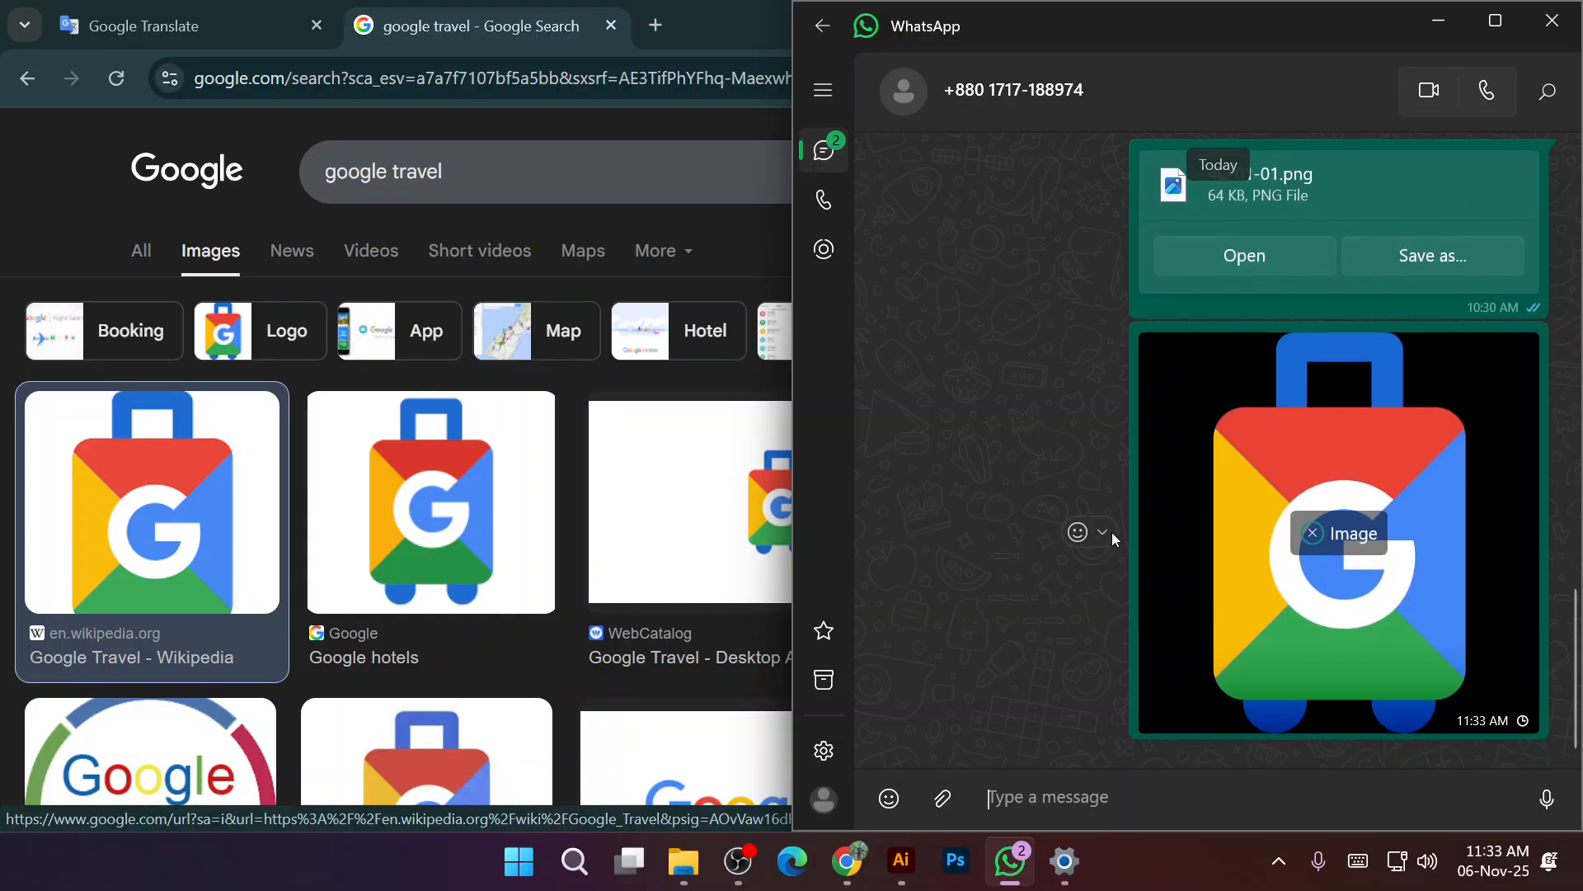
Switch back to the Class 3.ai artwork in Illustrator.
scroll(1105, 528, up, 10)
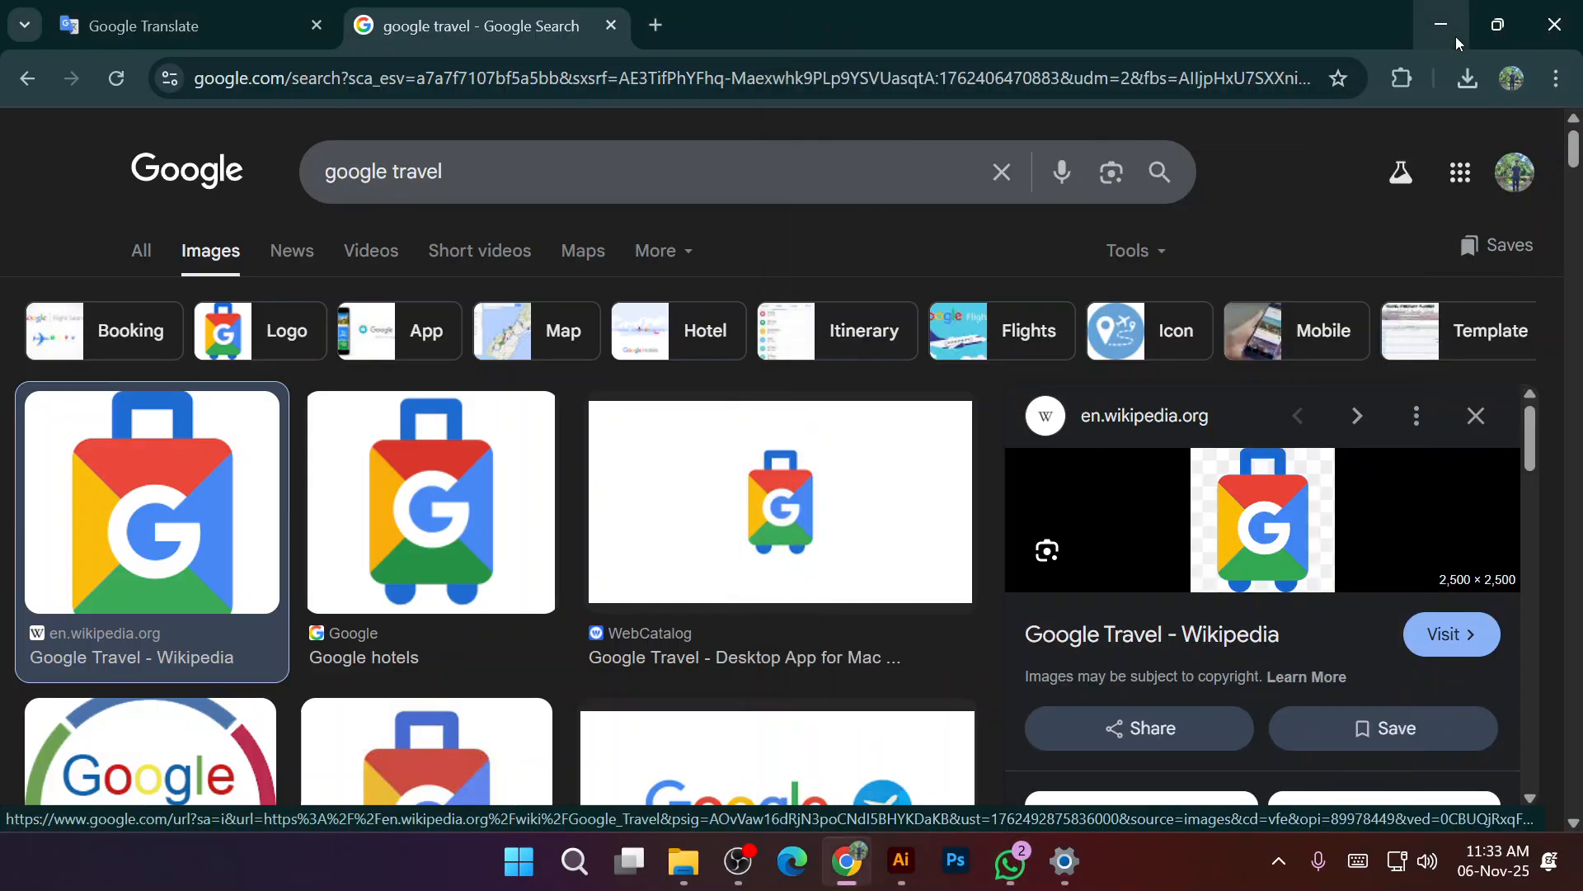
click(1439, 21)
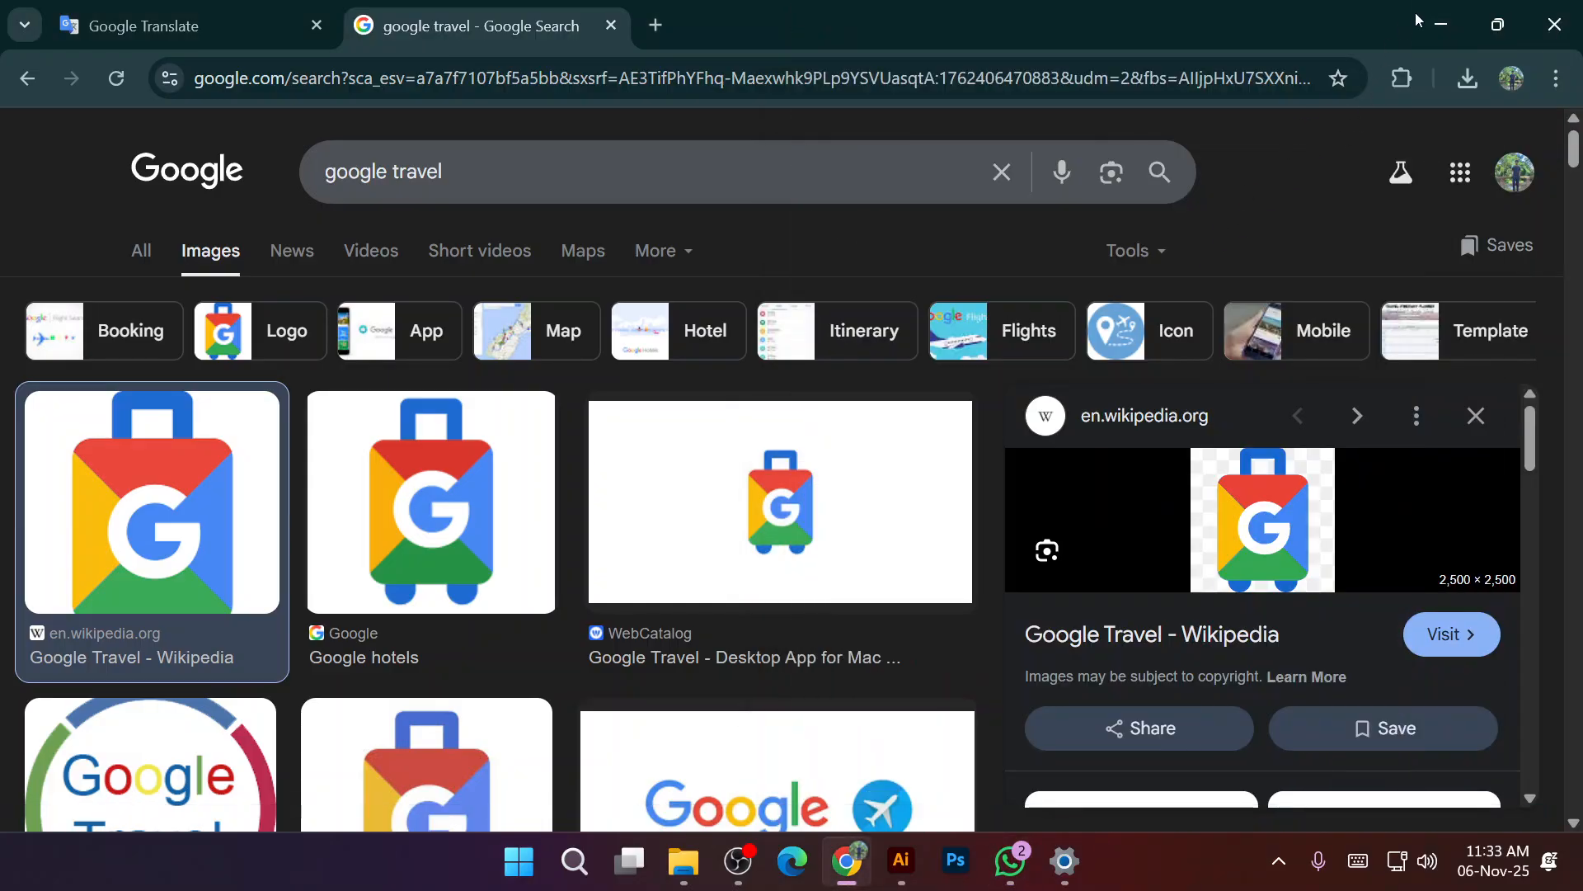
click(1441, 24)
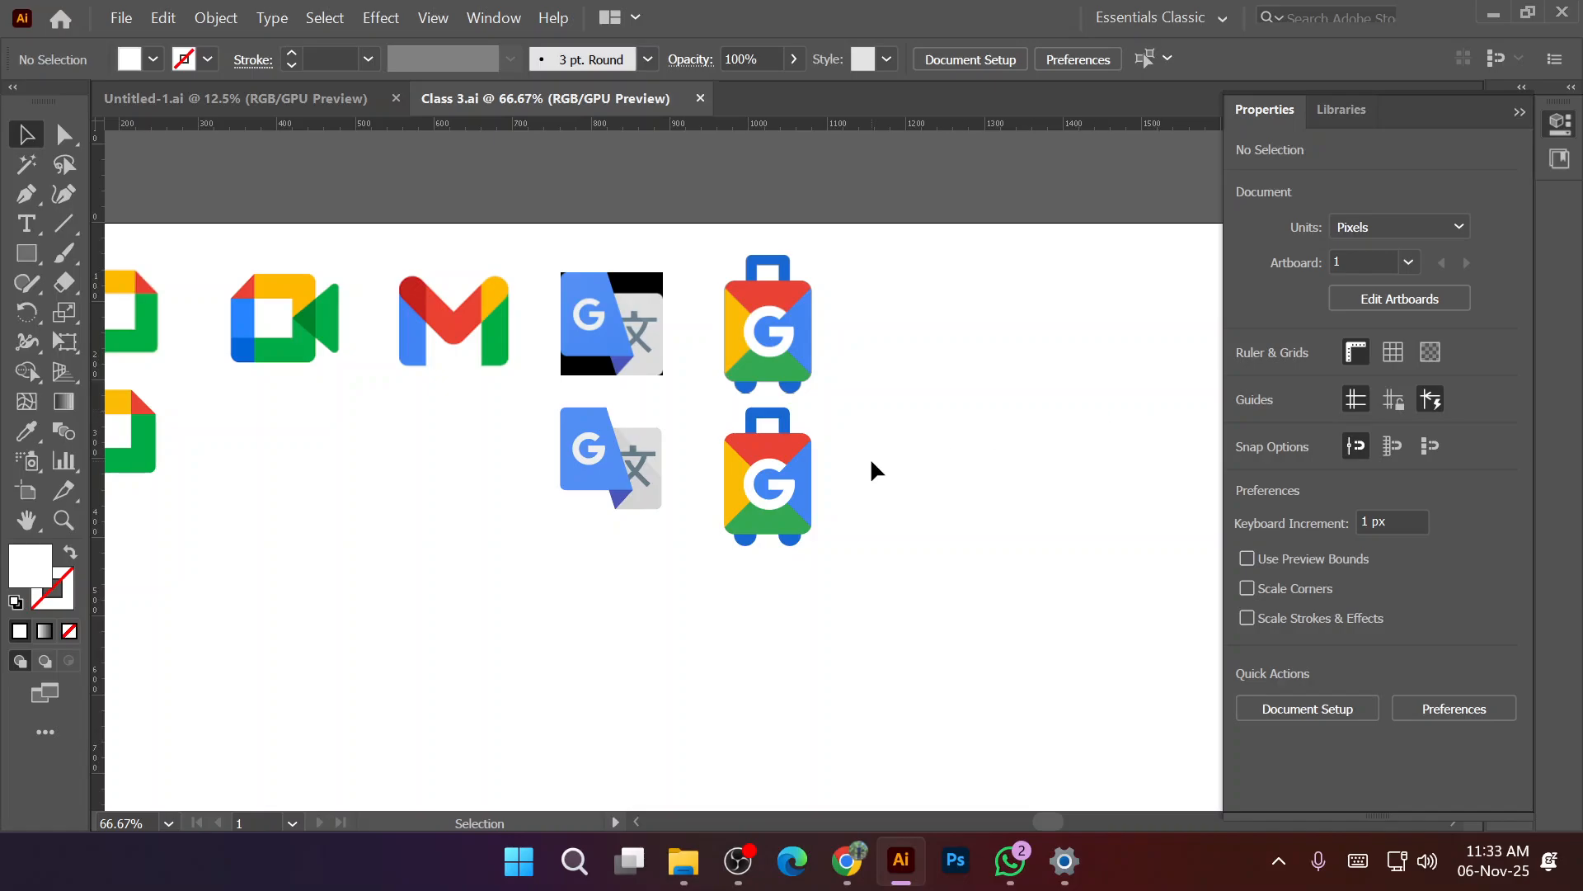
scroll(877, 454, down, 2)
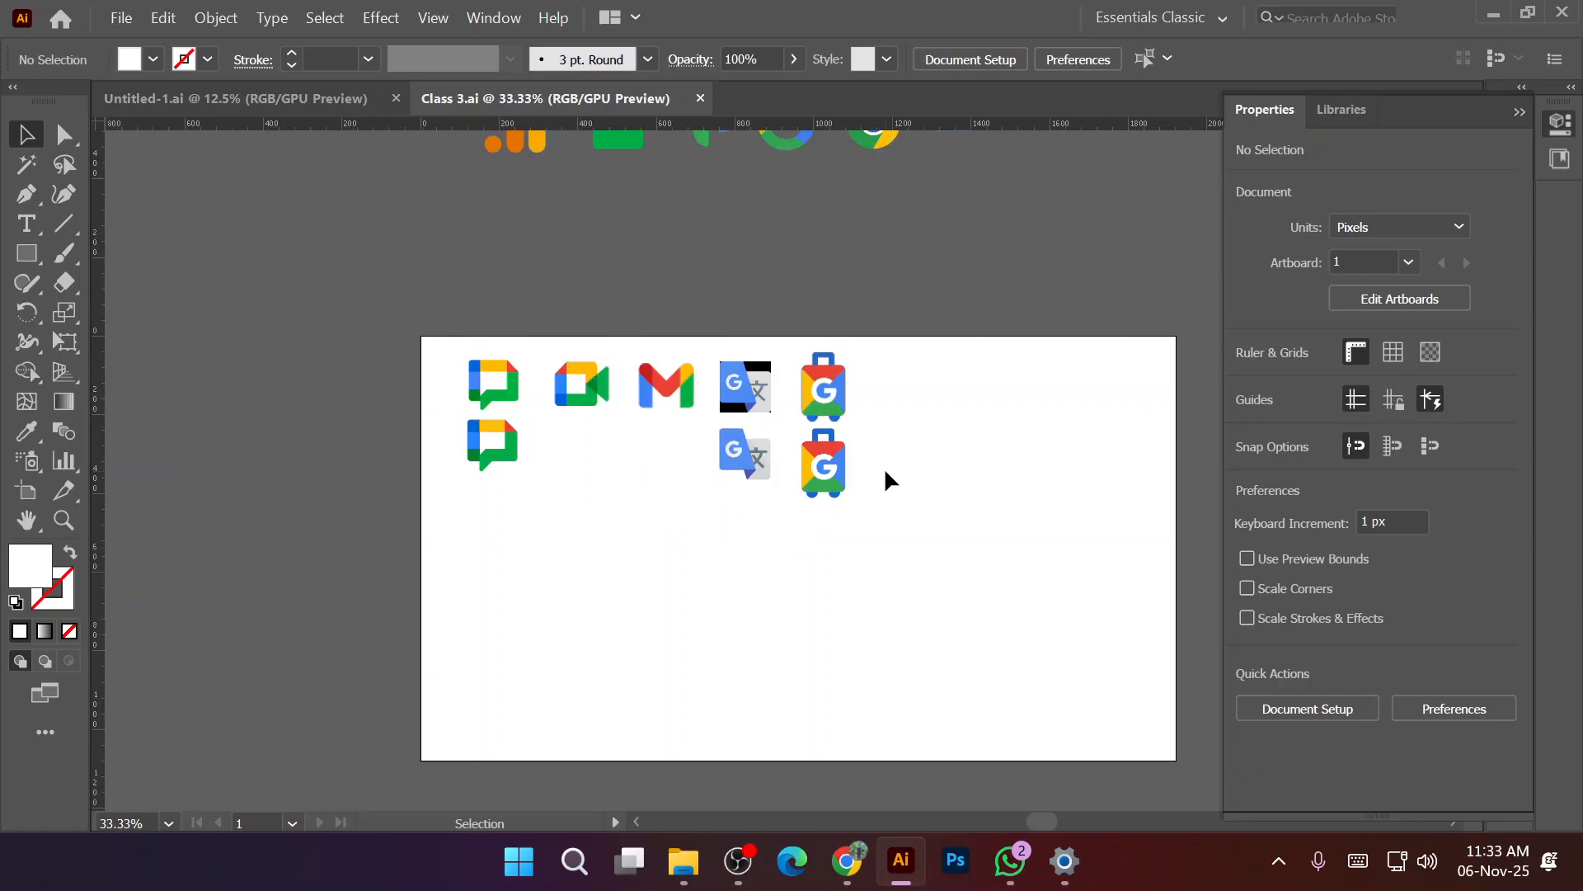
scroll(888, 471, up, 1)
scroll(889, 471, down, 2)
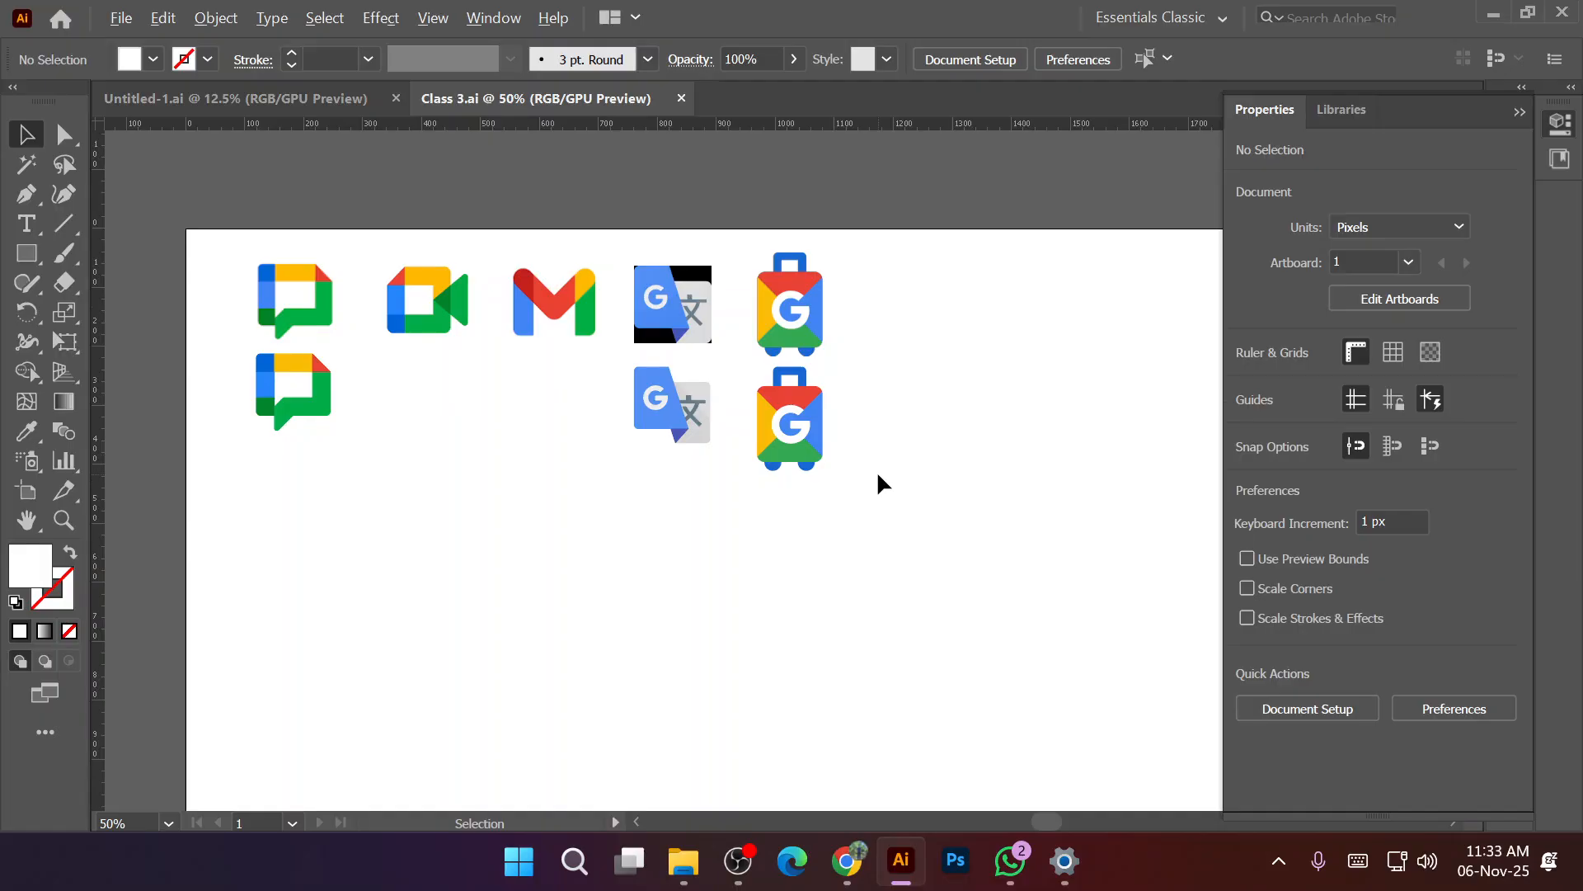
scroll(878, 475, down, 1)
scroll(694, 566, up, 2)
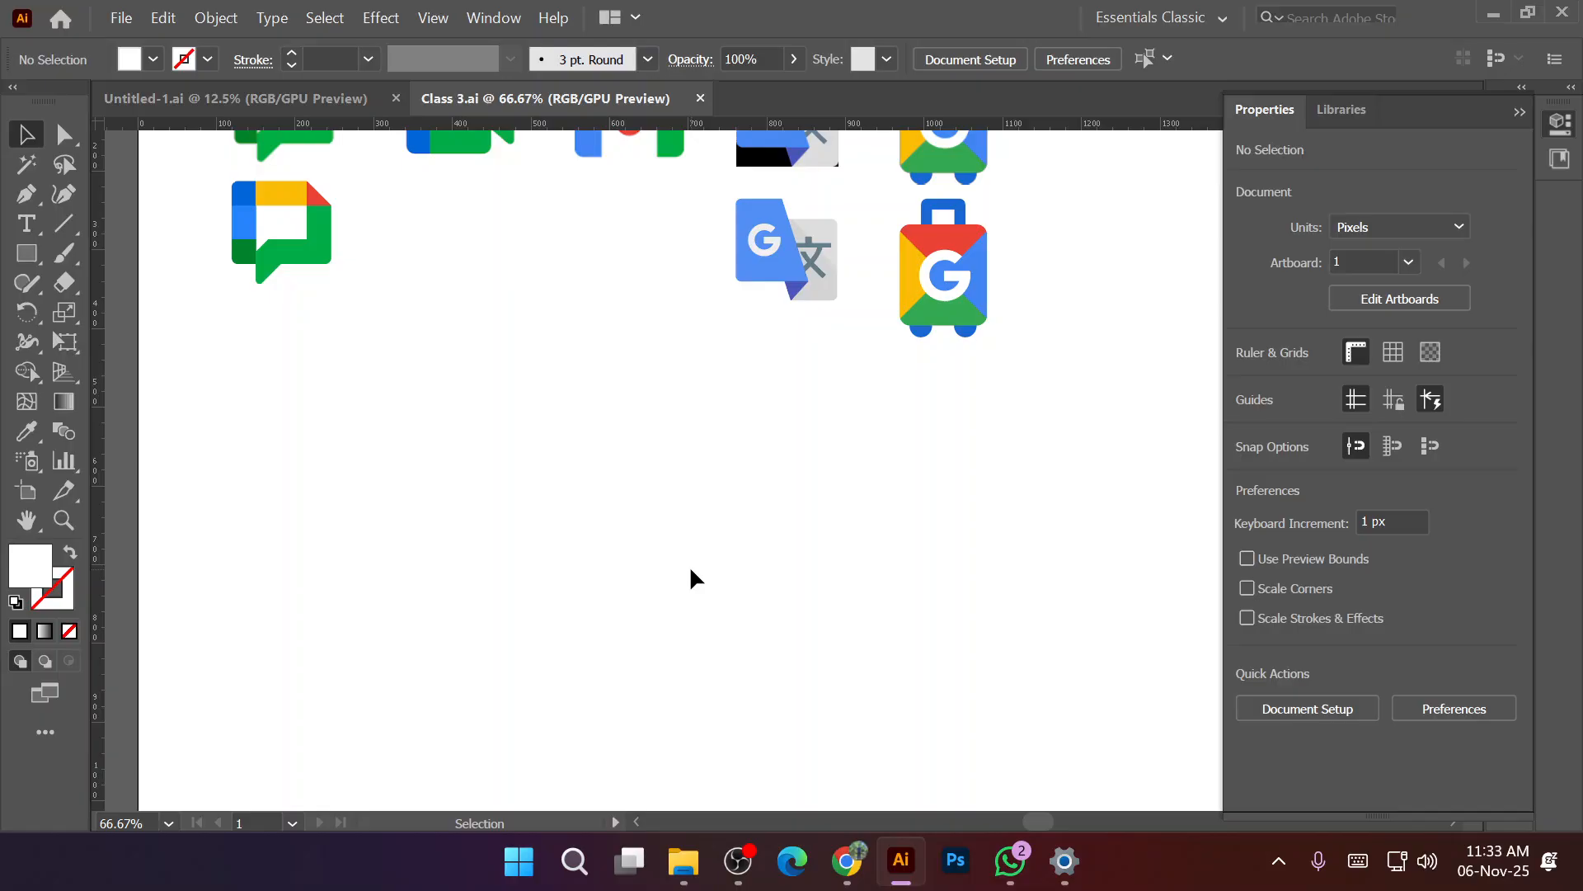
scroll(689, 565, down, 3)
scroll(689, 580, down, 1)
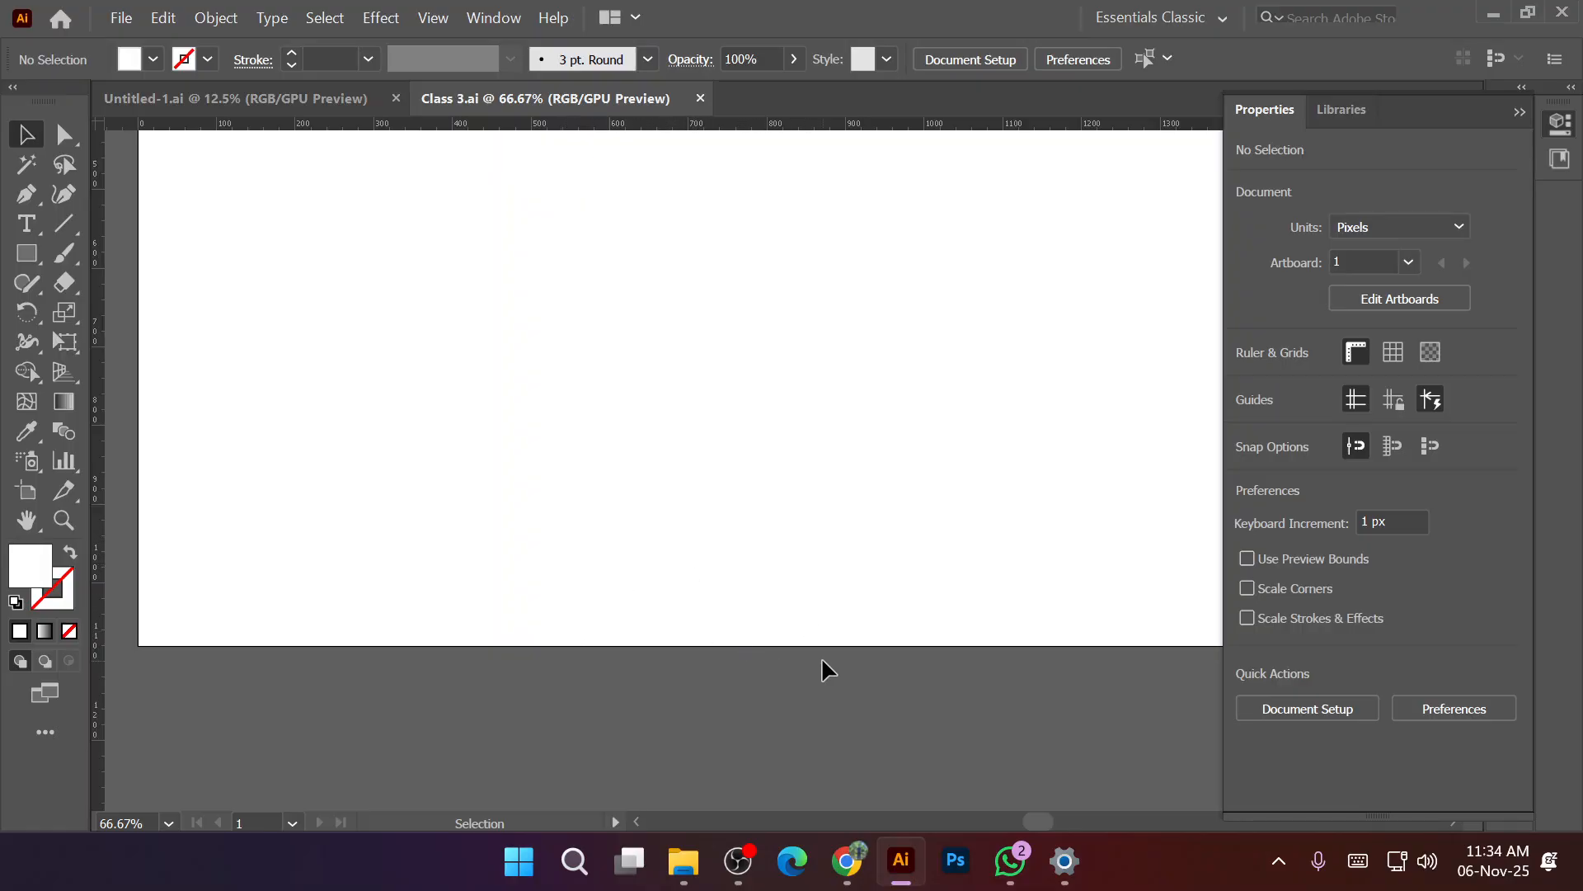
scroll(740, 519, up, 4)
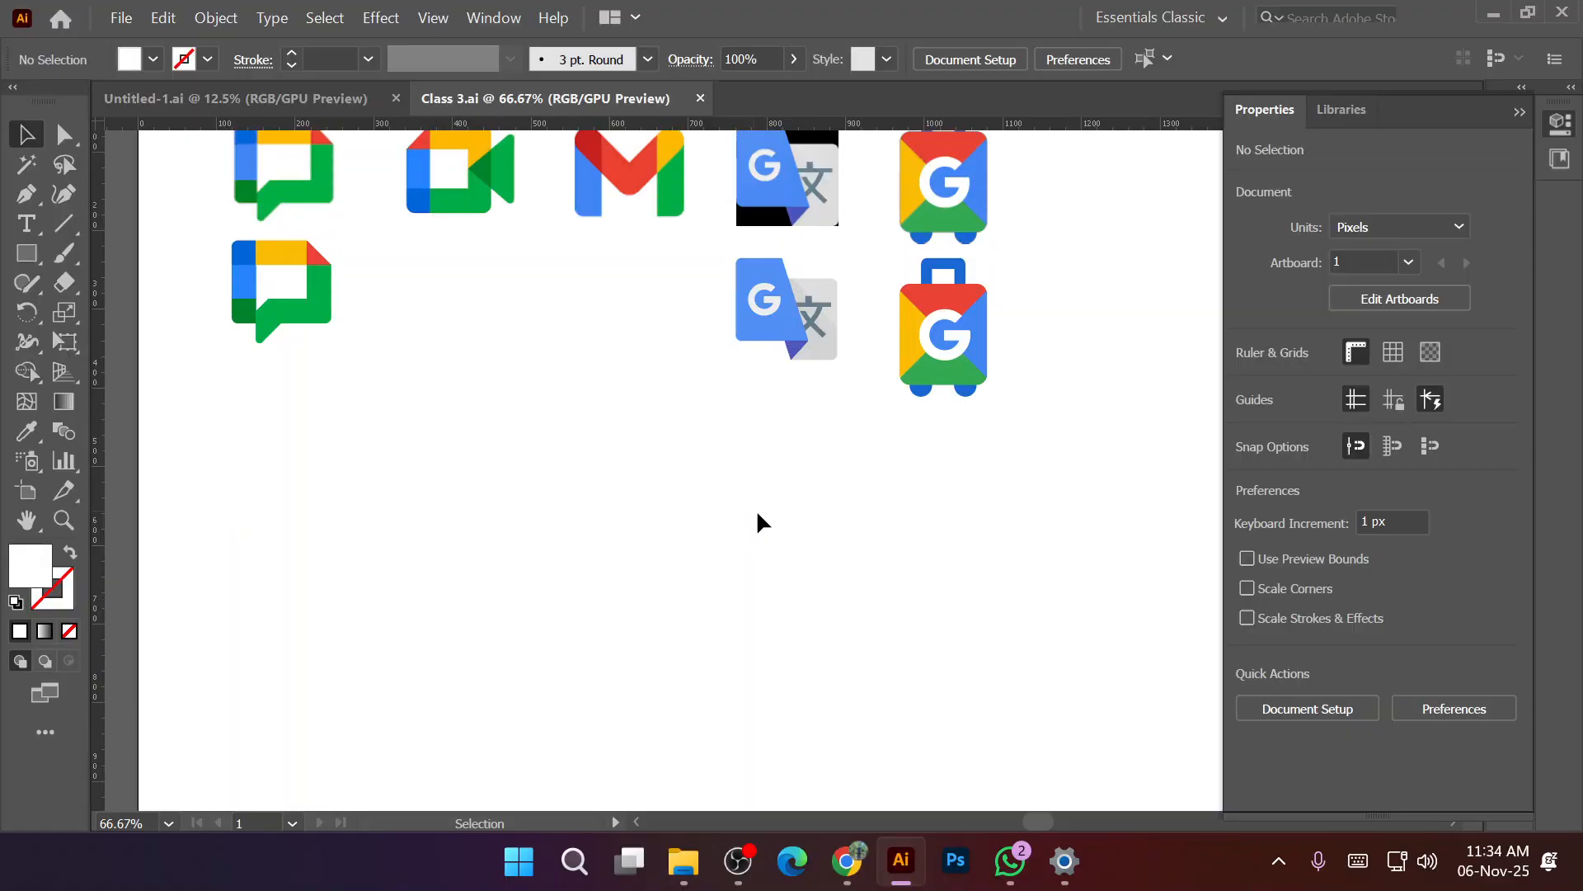
scroll(757, 525, up, 2)
scroll(754, 540, down, 2)
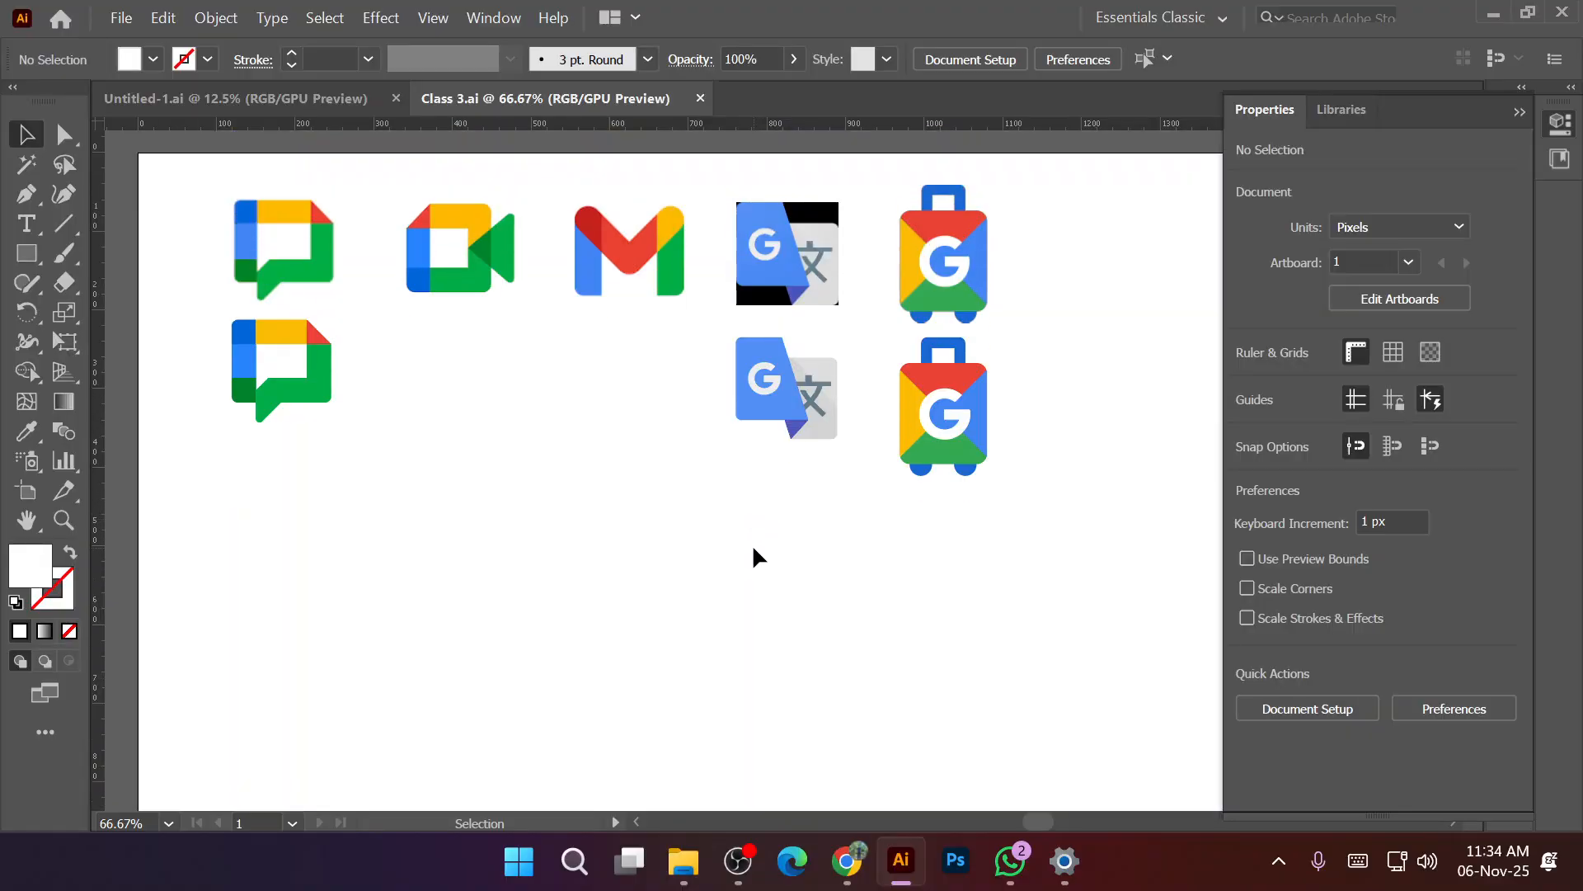
scroll(754, 560, down, 4)
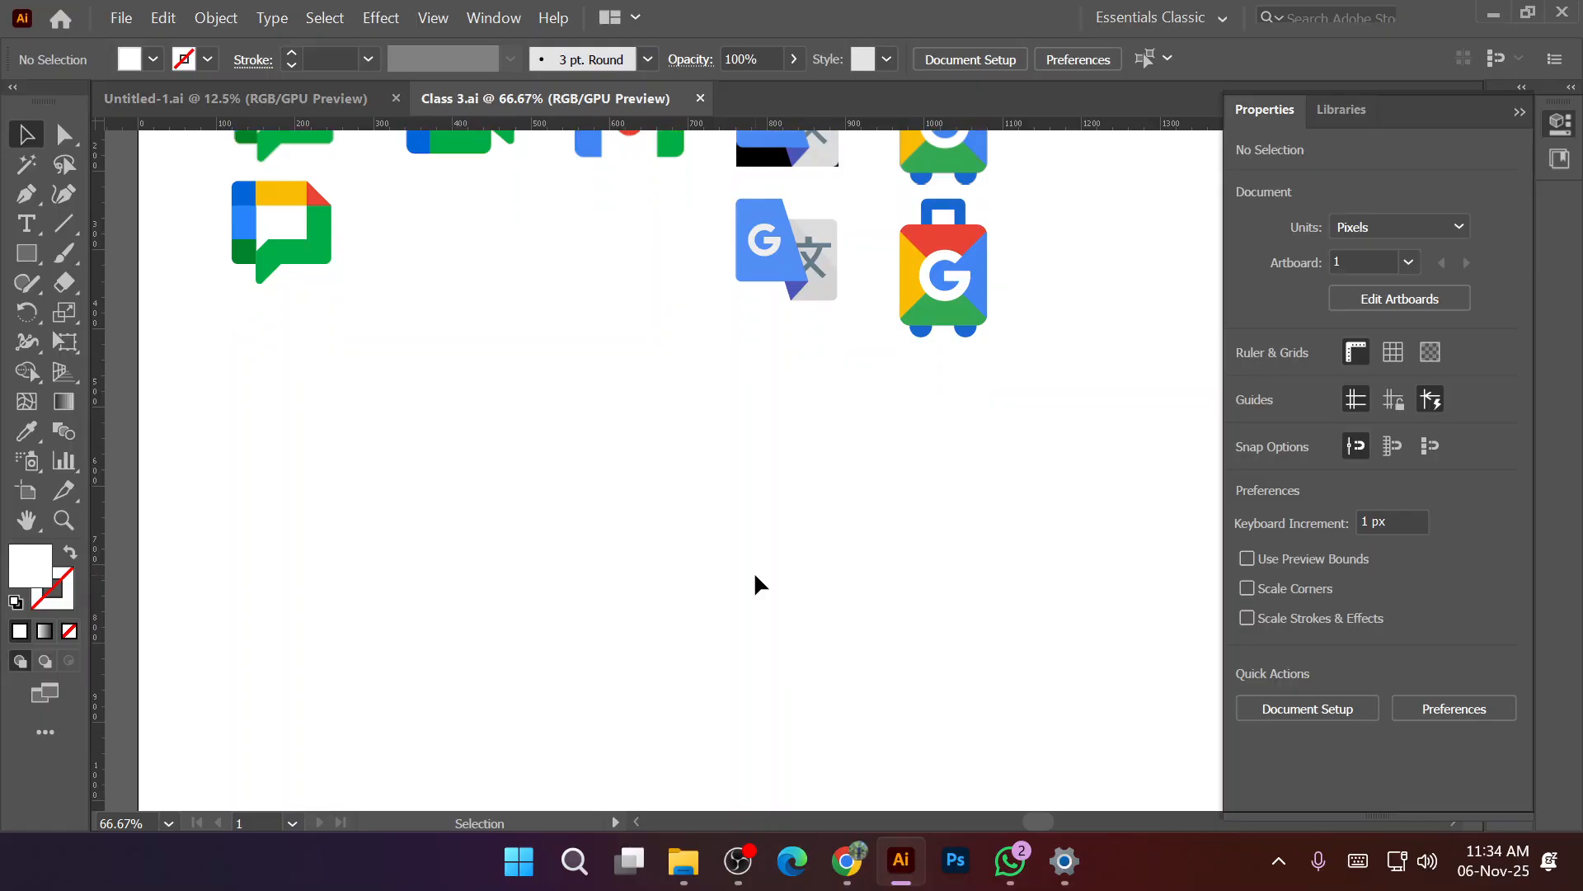
click(740, 861)
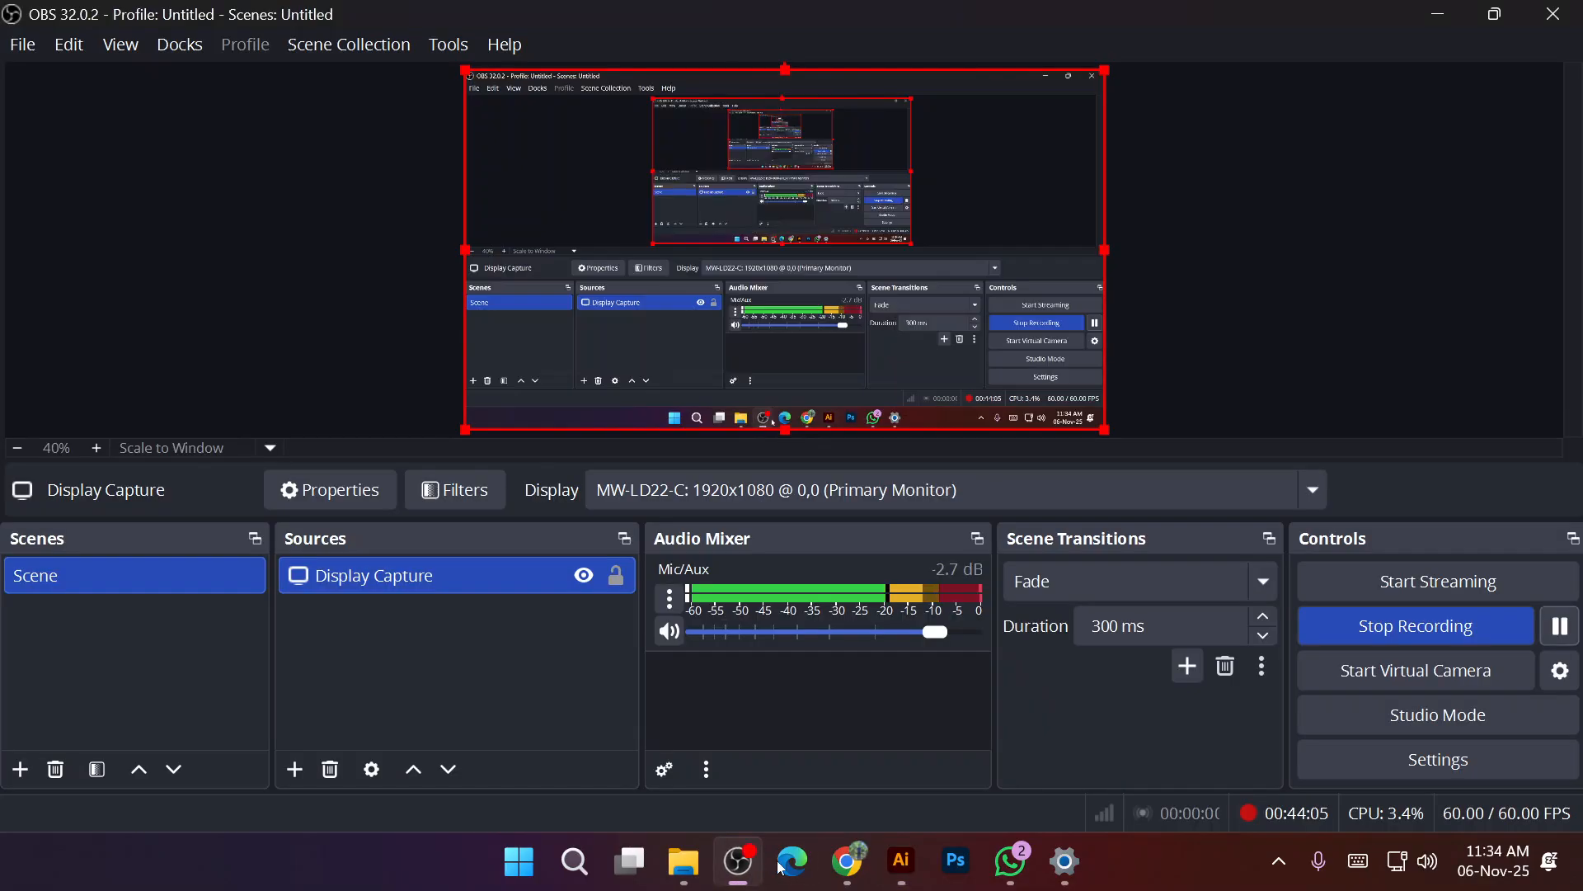
click(1560, 627)
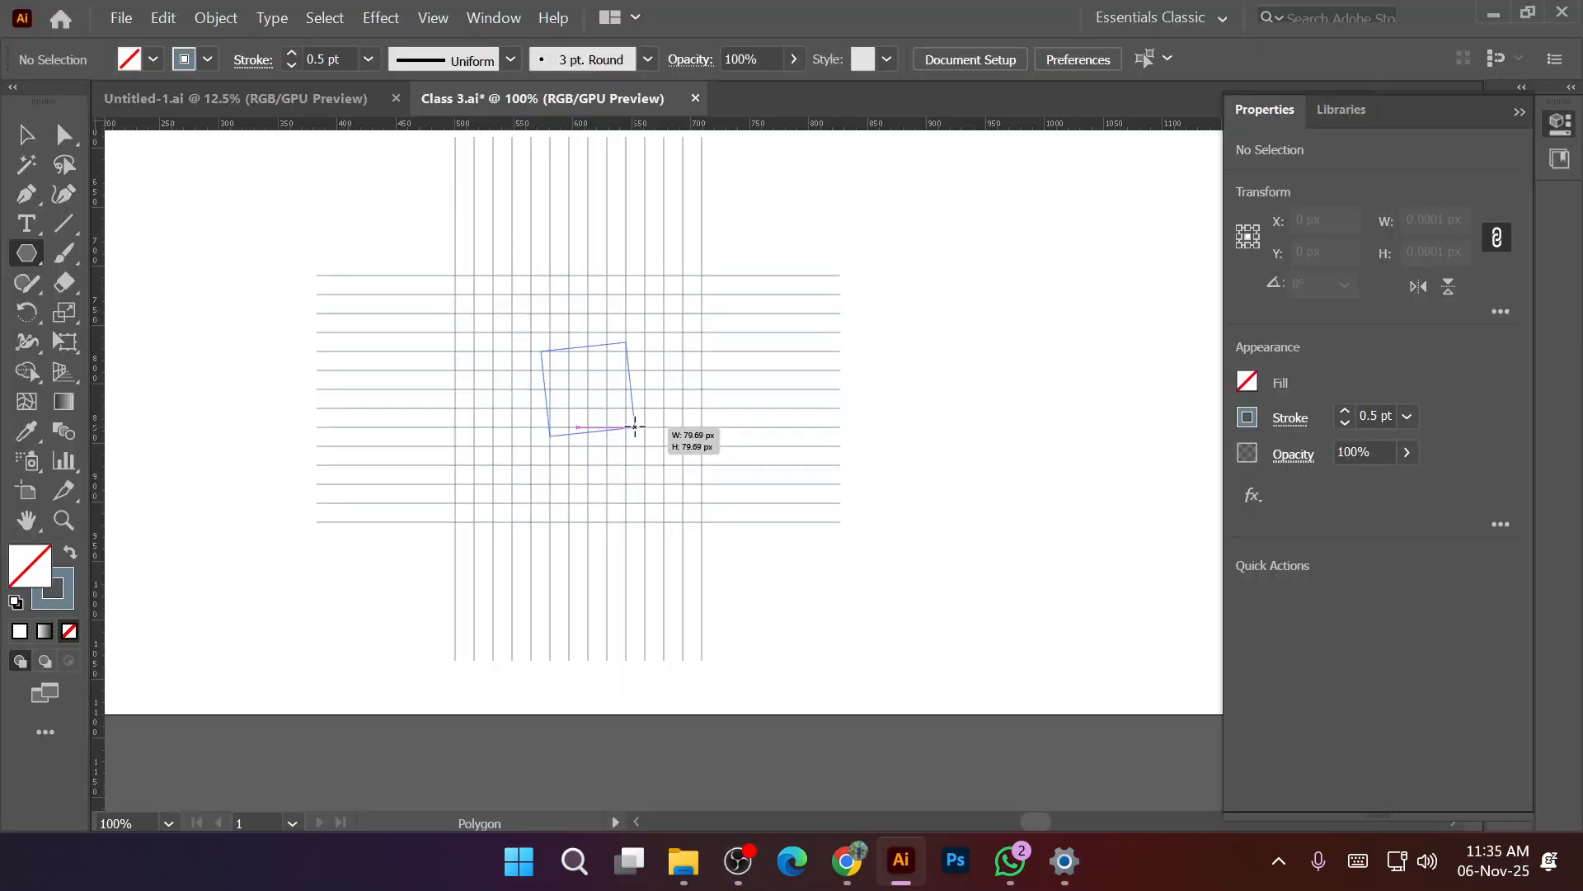
Draw a triangle about 223 × 193 px over the line grid and move it down until its apex meets the top horizontal line.
key(Down)
drag(636, 424, 707, 483)
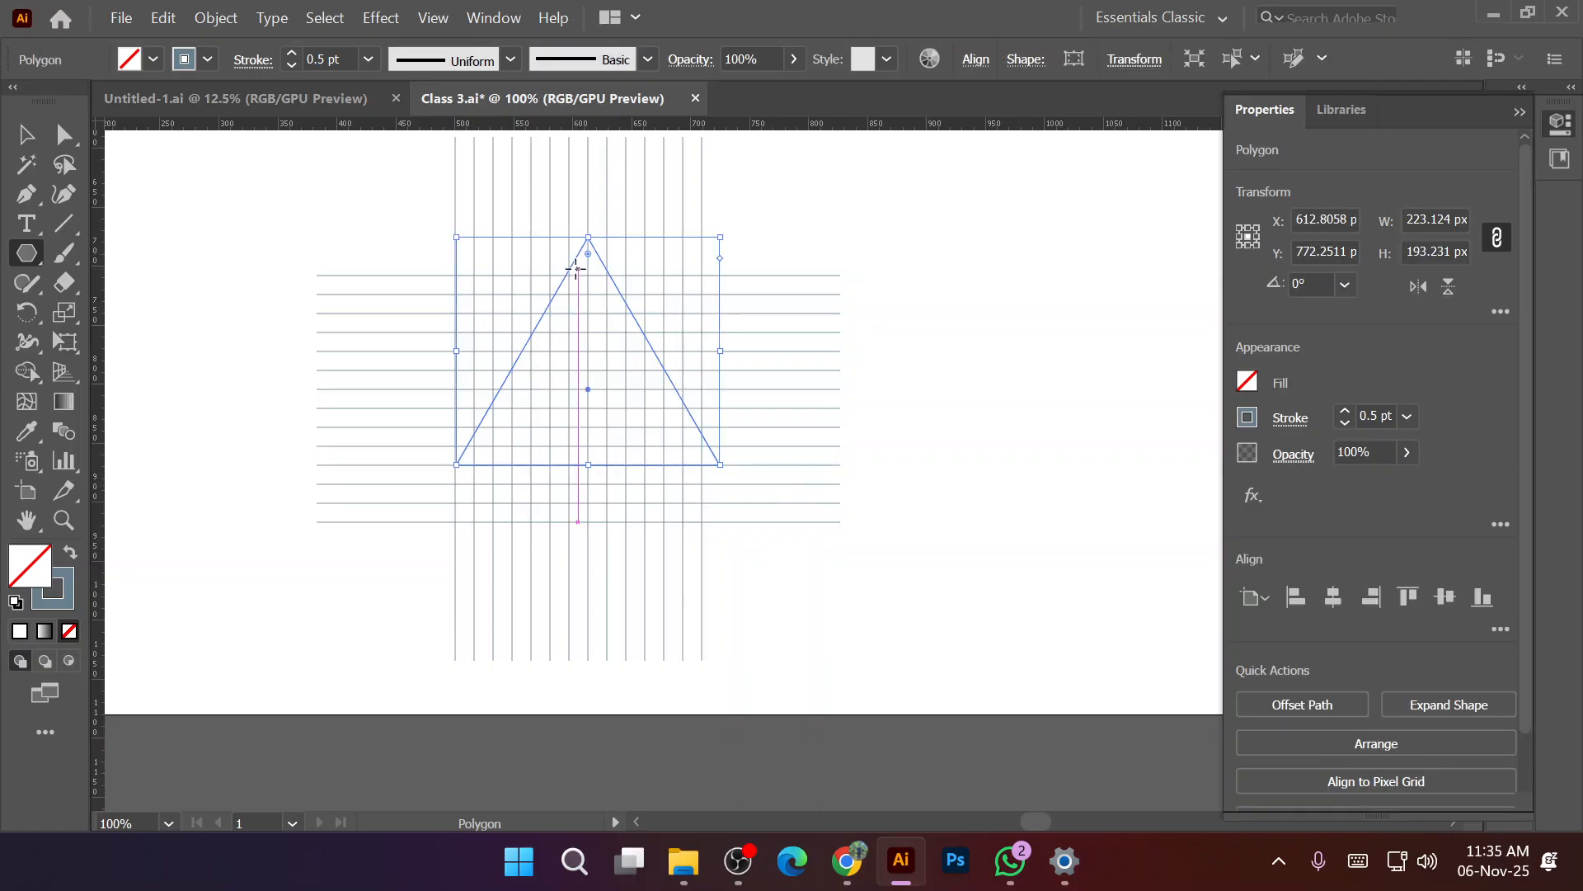
key(v)
drag(574, 264, 571, 305)
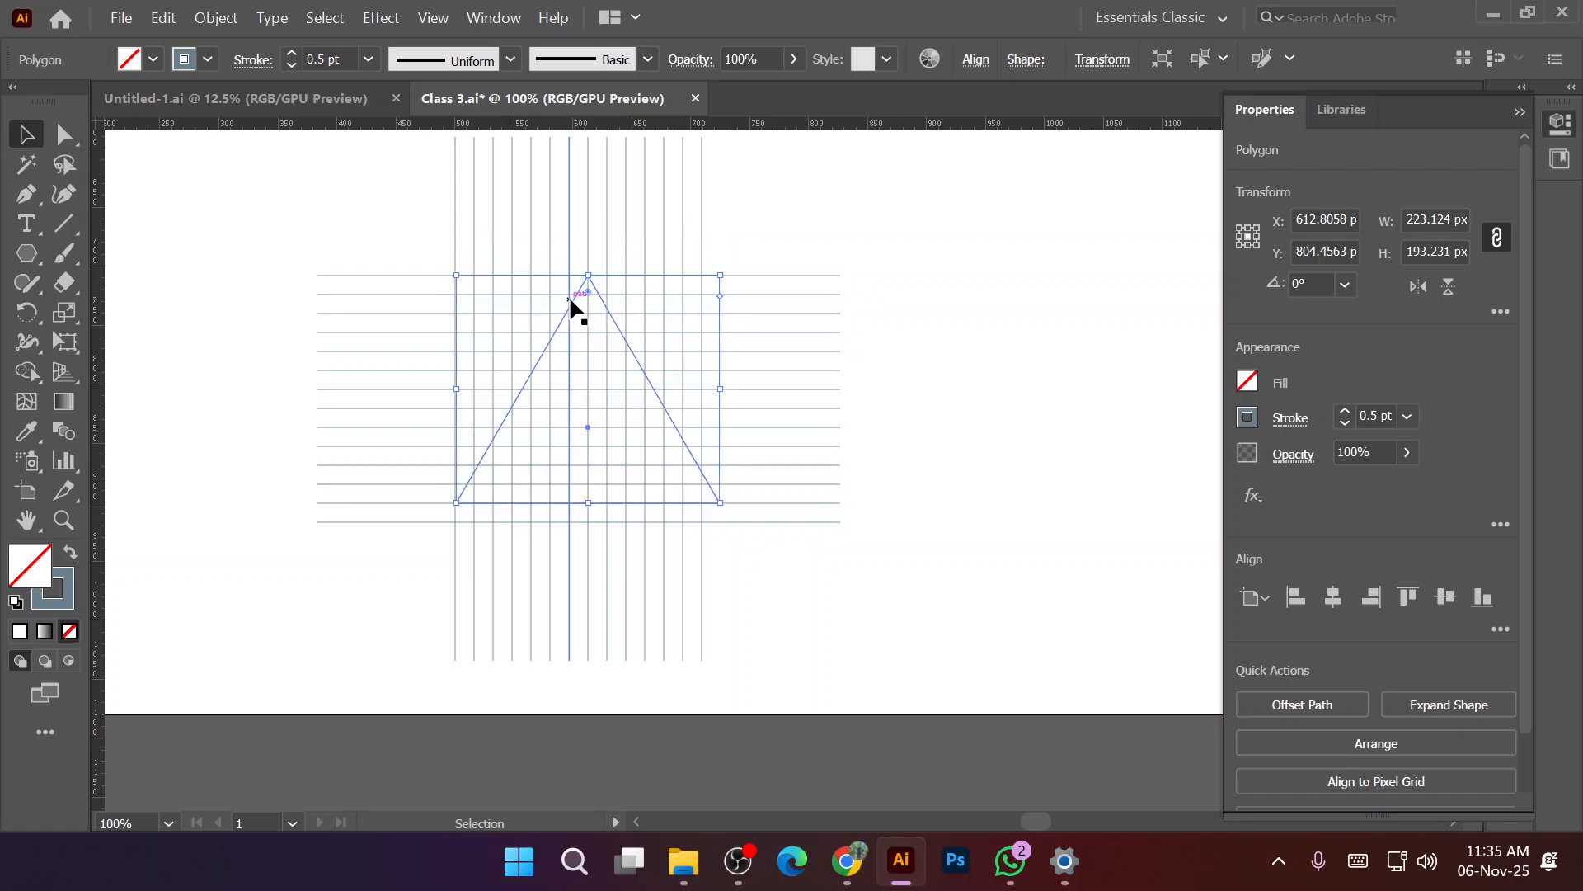
Resize the triangle to about 209 × 209 px so its base and side corners meet the outermost grid lines.
scroll(620, 470, up, 1)
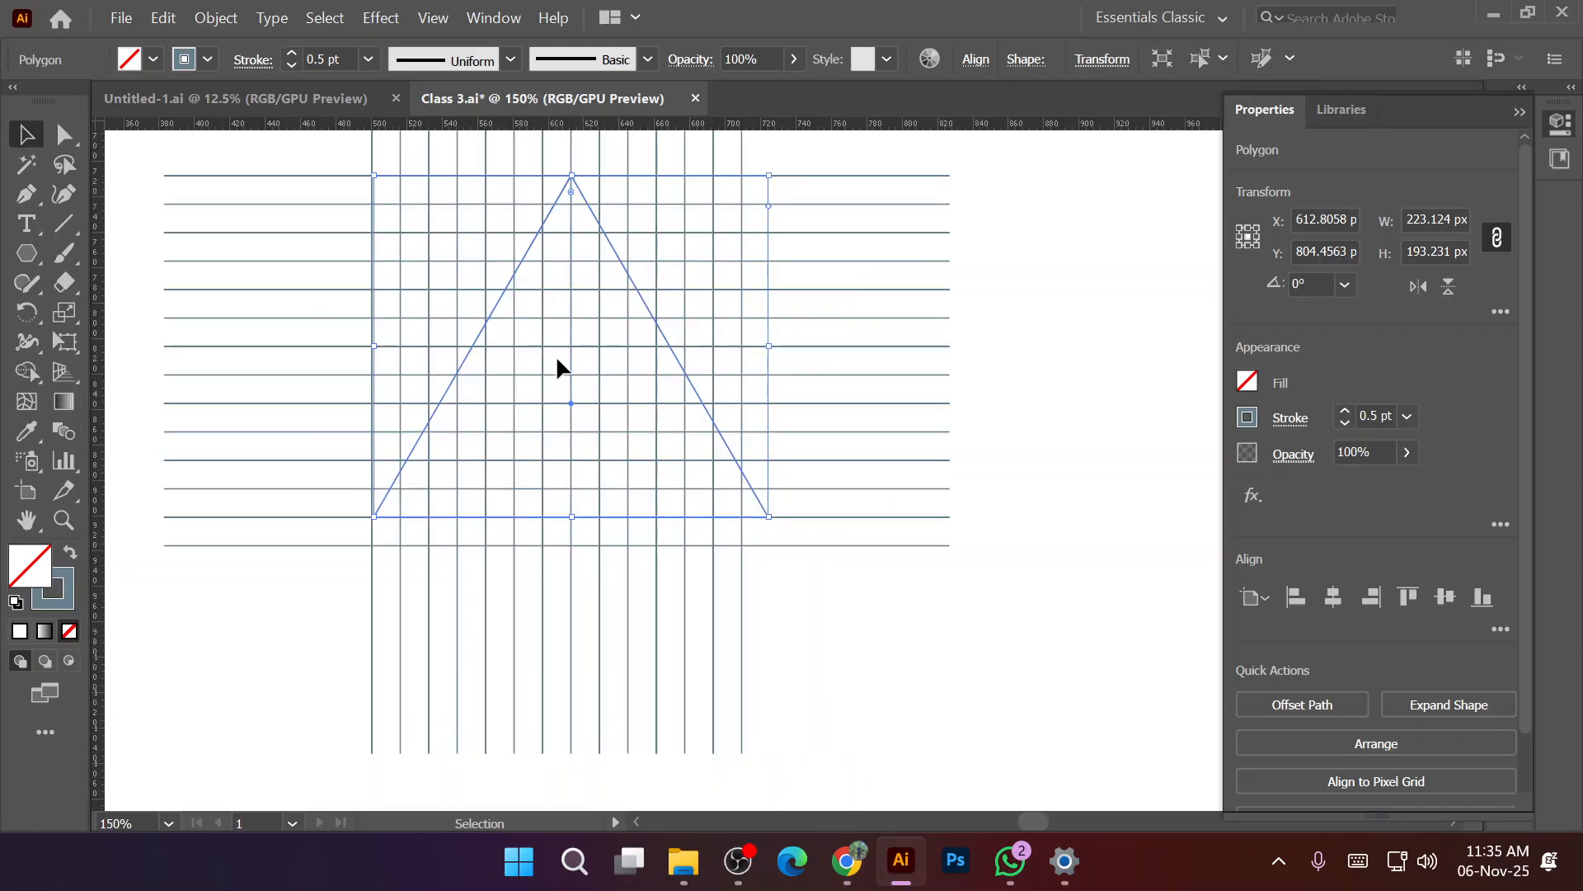
scroll(403, 504, up, 3)
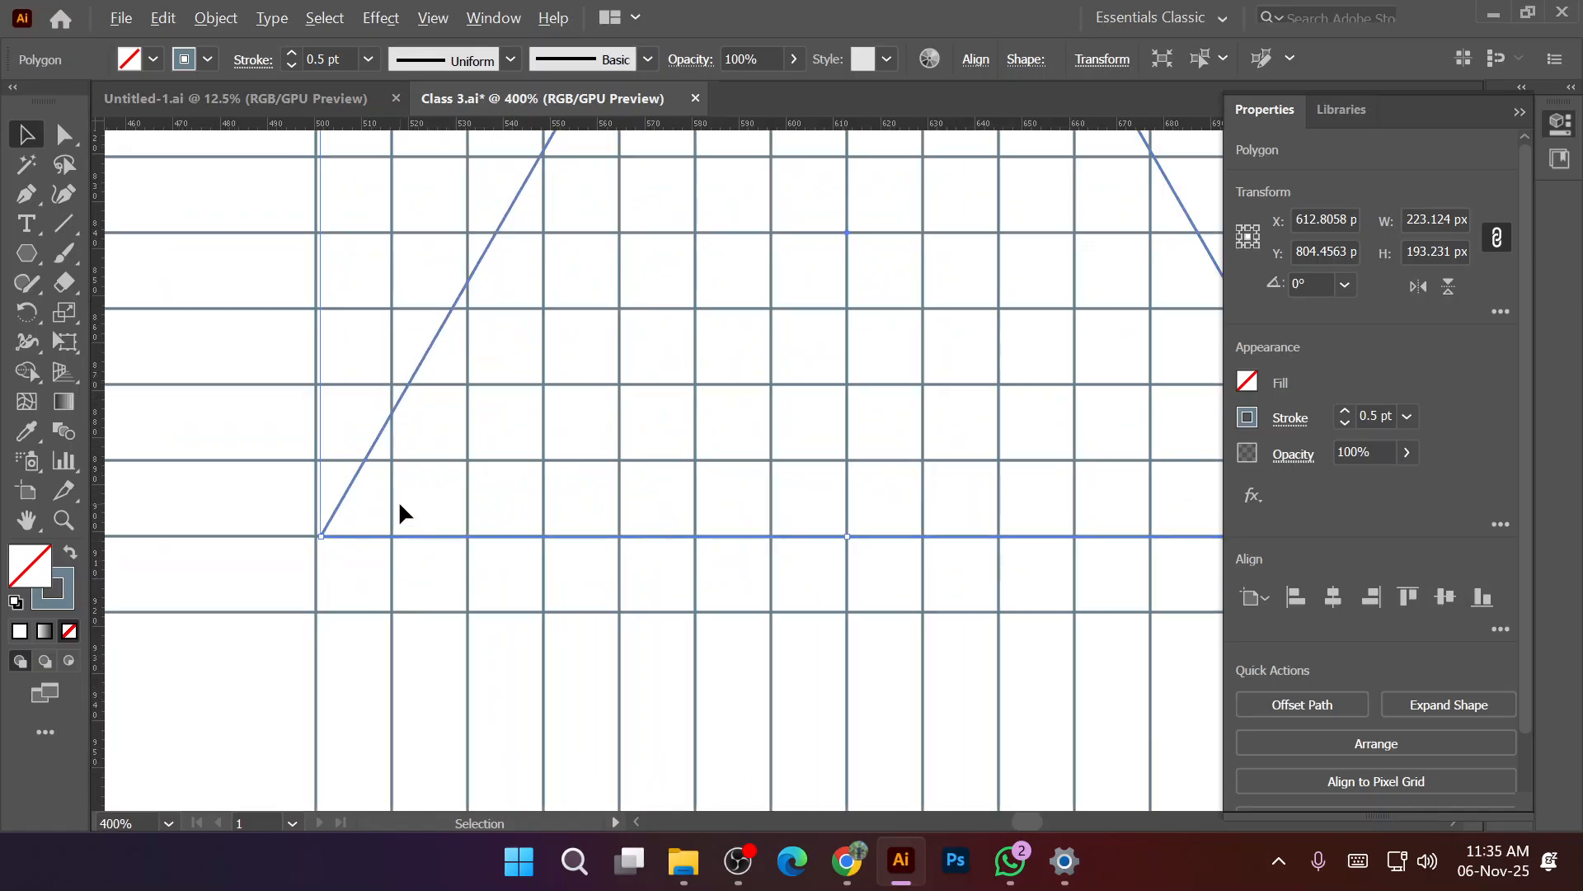
scroll(424, 470, down, 2)
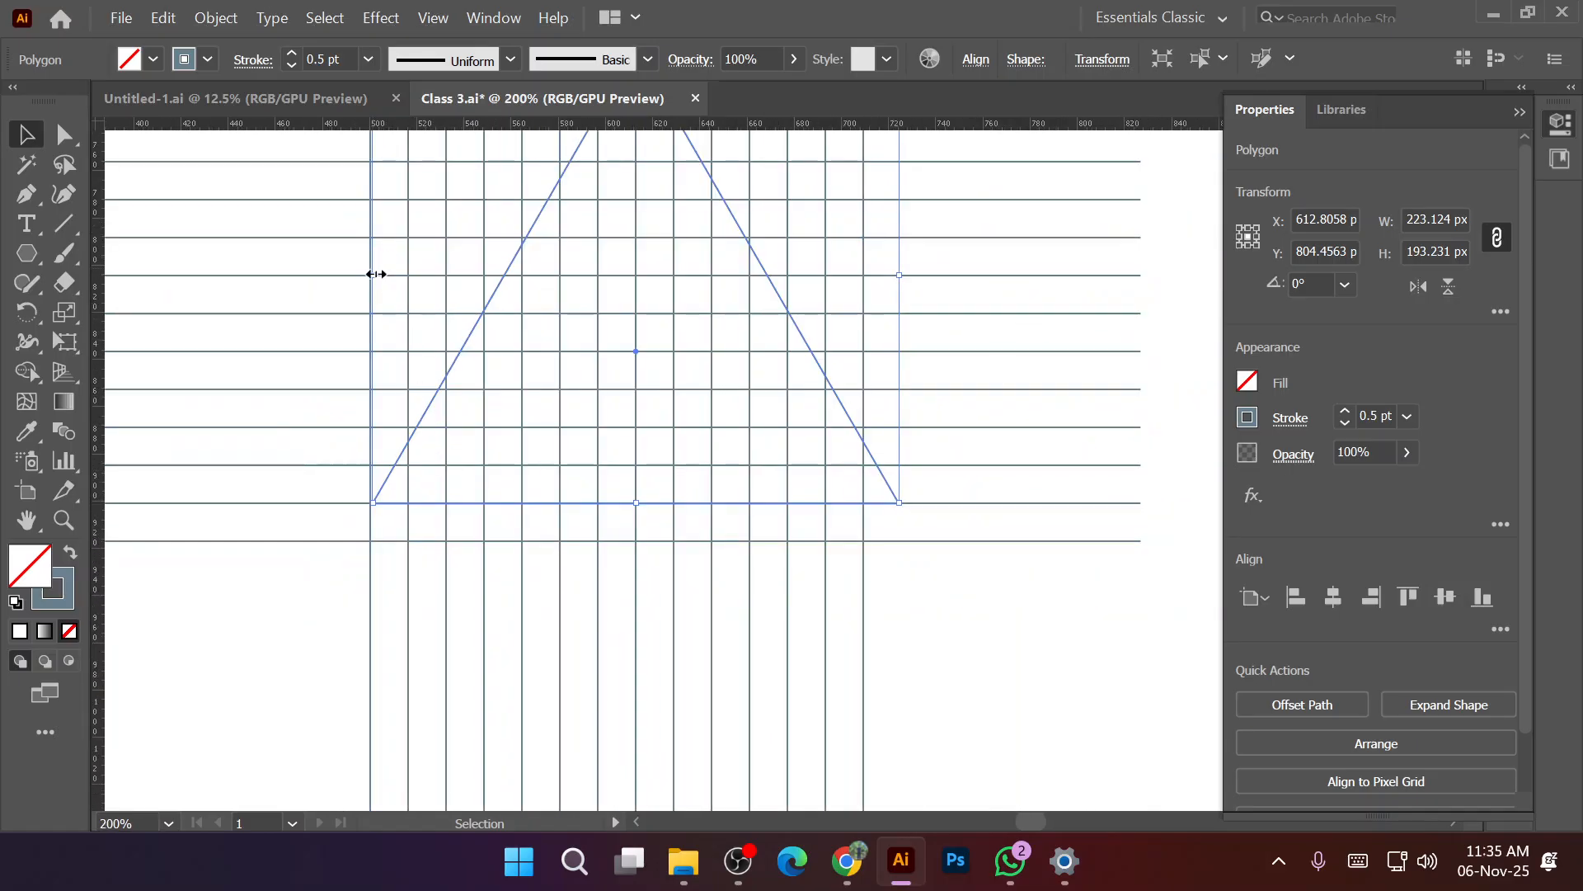
drag(375, 276, 372, 276)
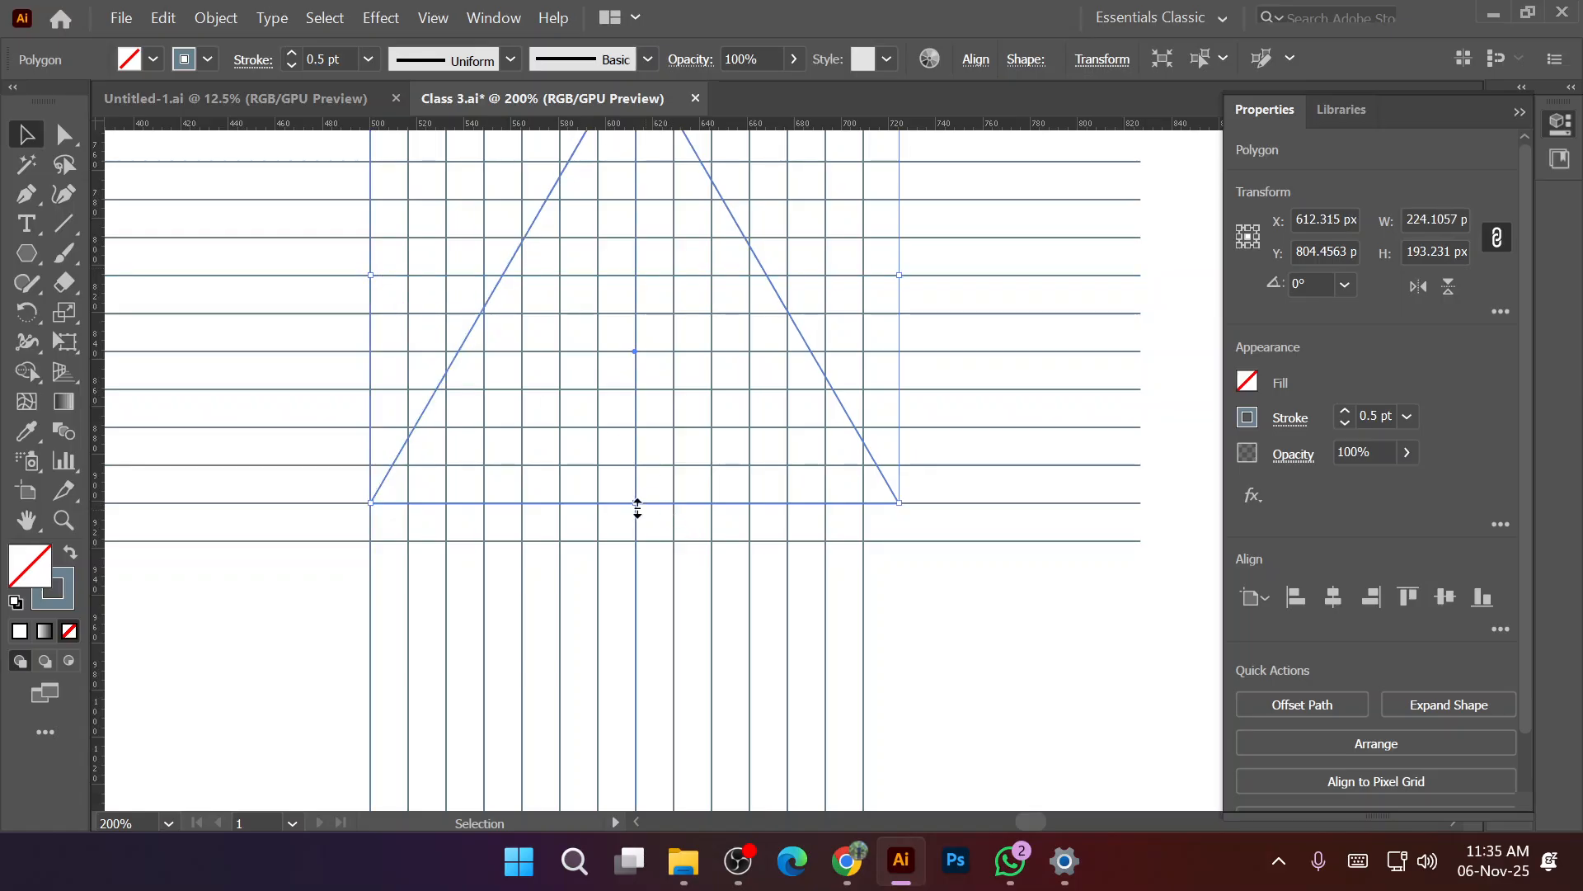
drag(637, 508, 636, 540)
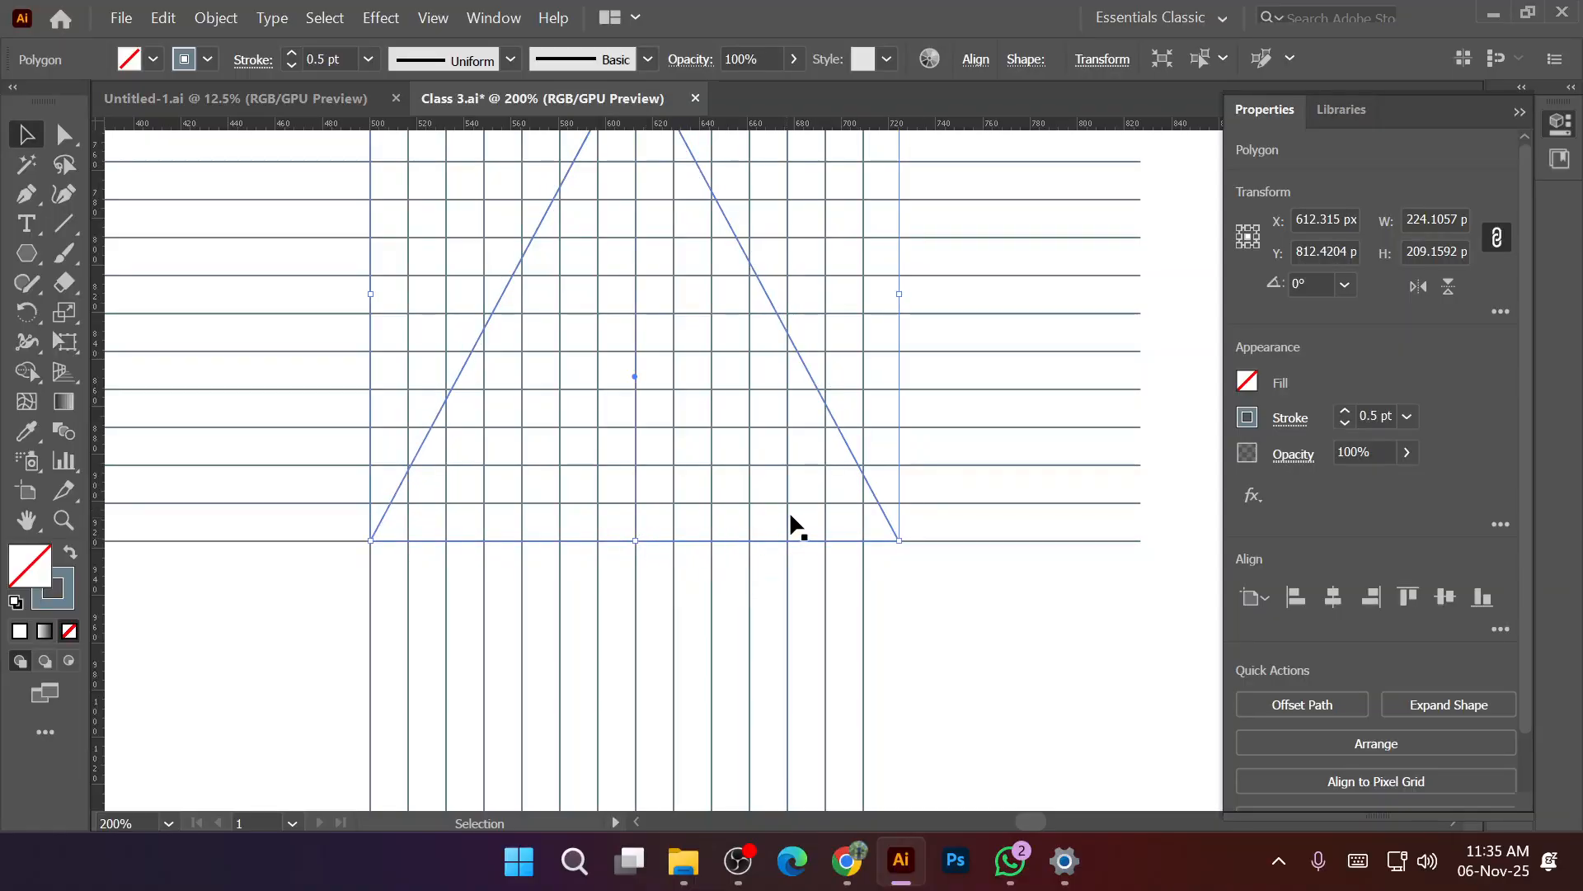
drag(899, 295, 868, 295)
scroll(833, 372, up, 5)
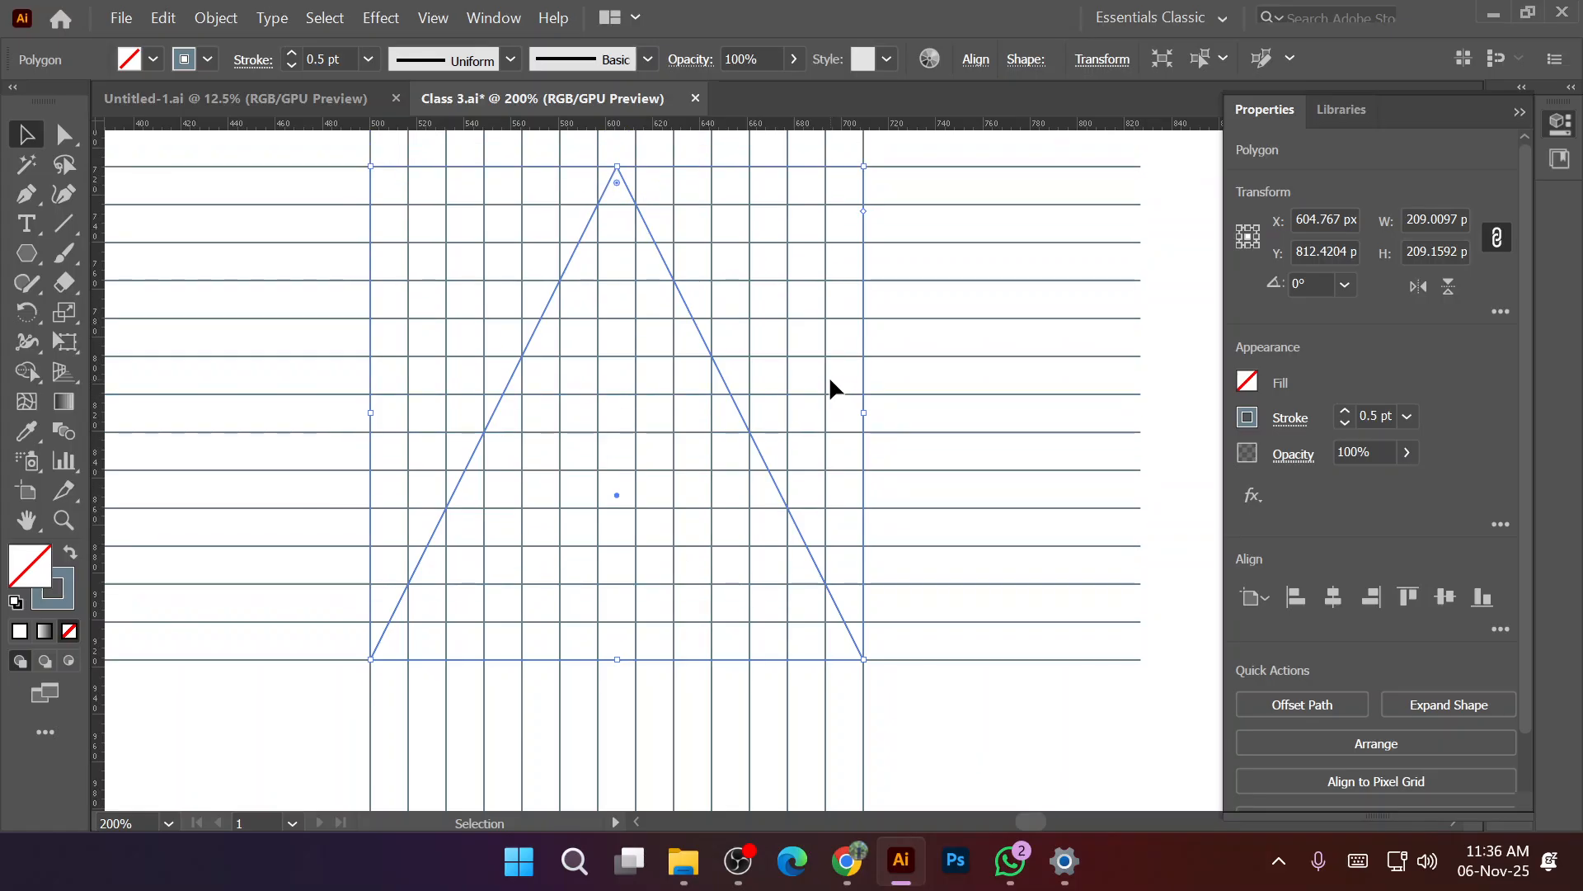
Duplicate the group of vertical grid lines in place, directly in front of the original.
scroll(829, 384, down, 2)
scroll(825, 371, up, 3)
drag(518, 217, 970, 279)
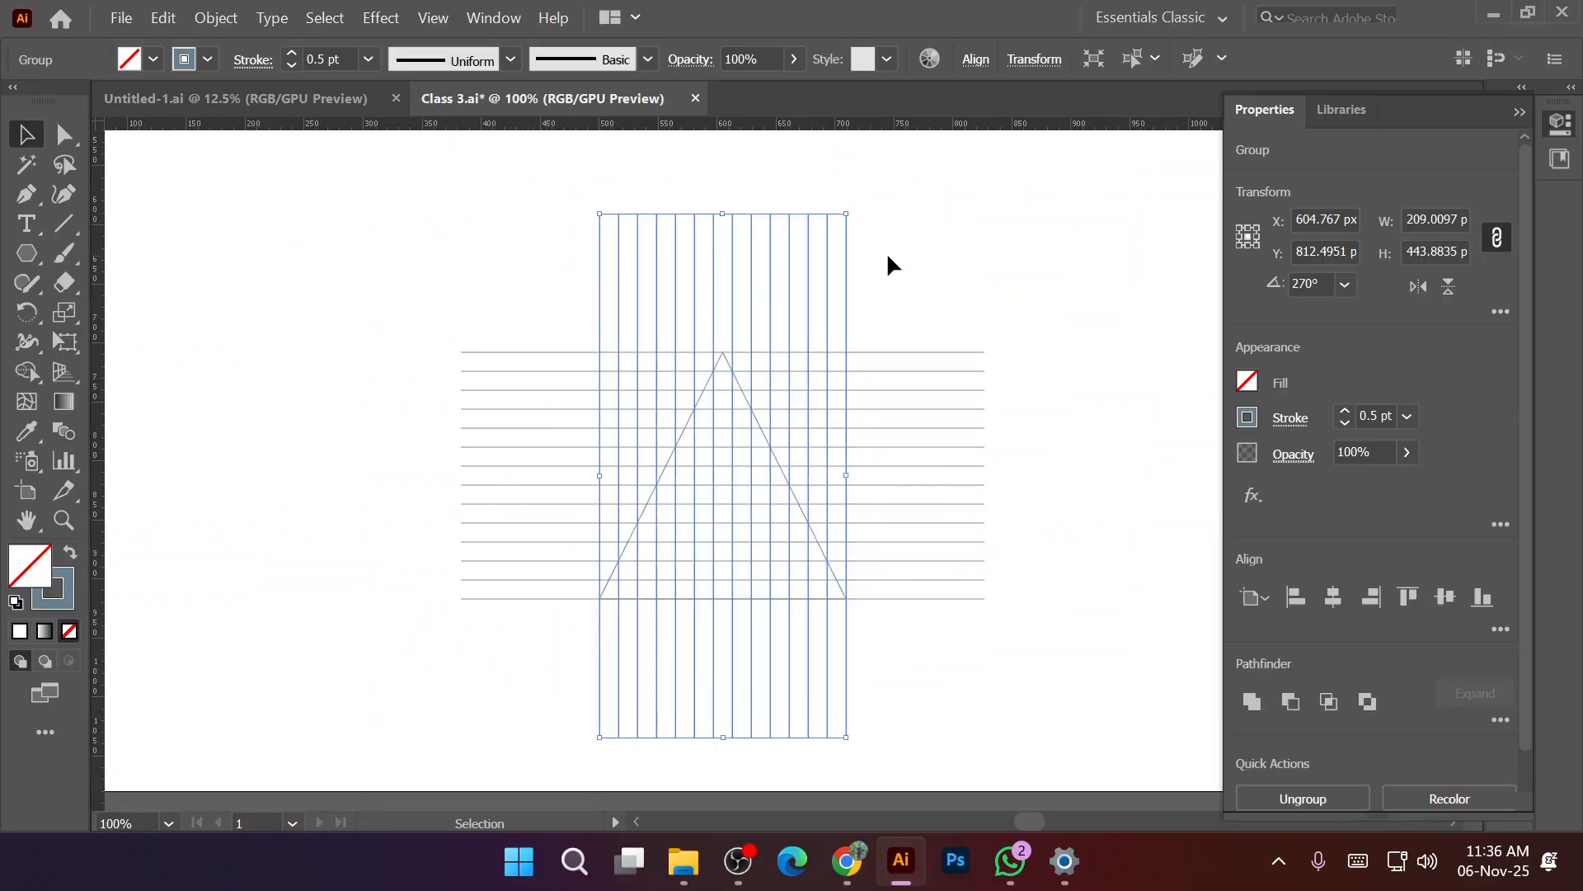
key(ctrl+c)
key(ctrl+f)
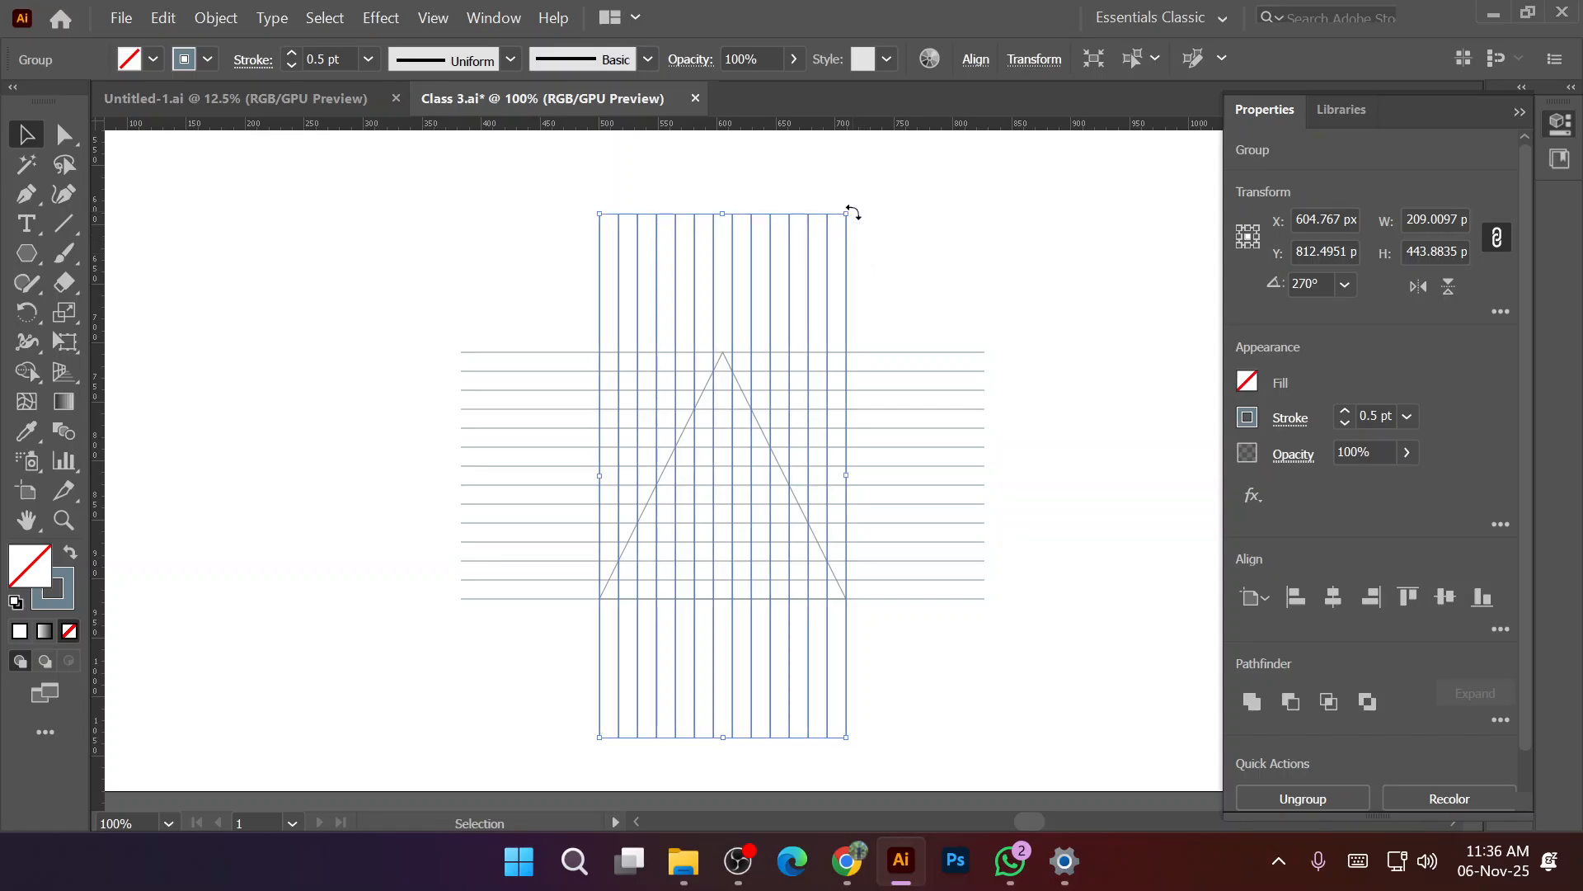
drag(855, 204, 1000, 291)
key(ctrl)
key(ctrl+z)
Set the duplicated line group's rotation angle to 30°, then change it to 60° to lay slanted guide lines over the triangle.
click(1342, 290)
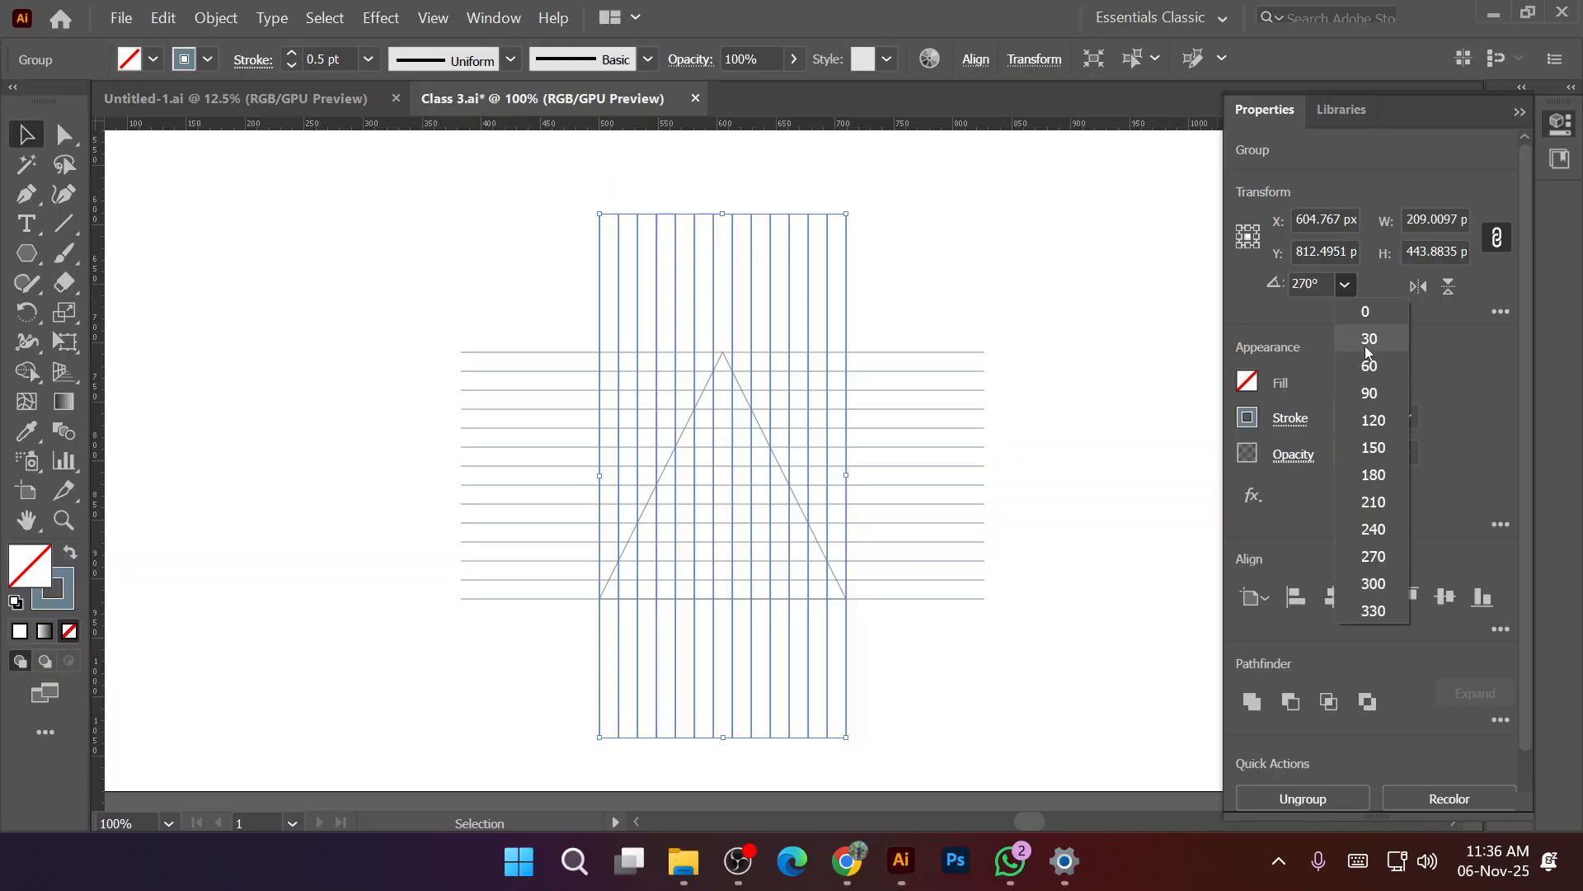
click(1364, 345)
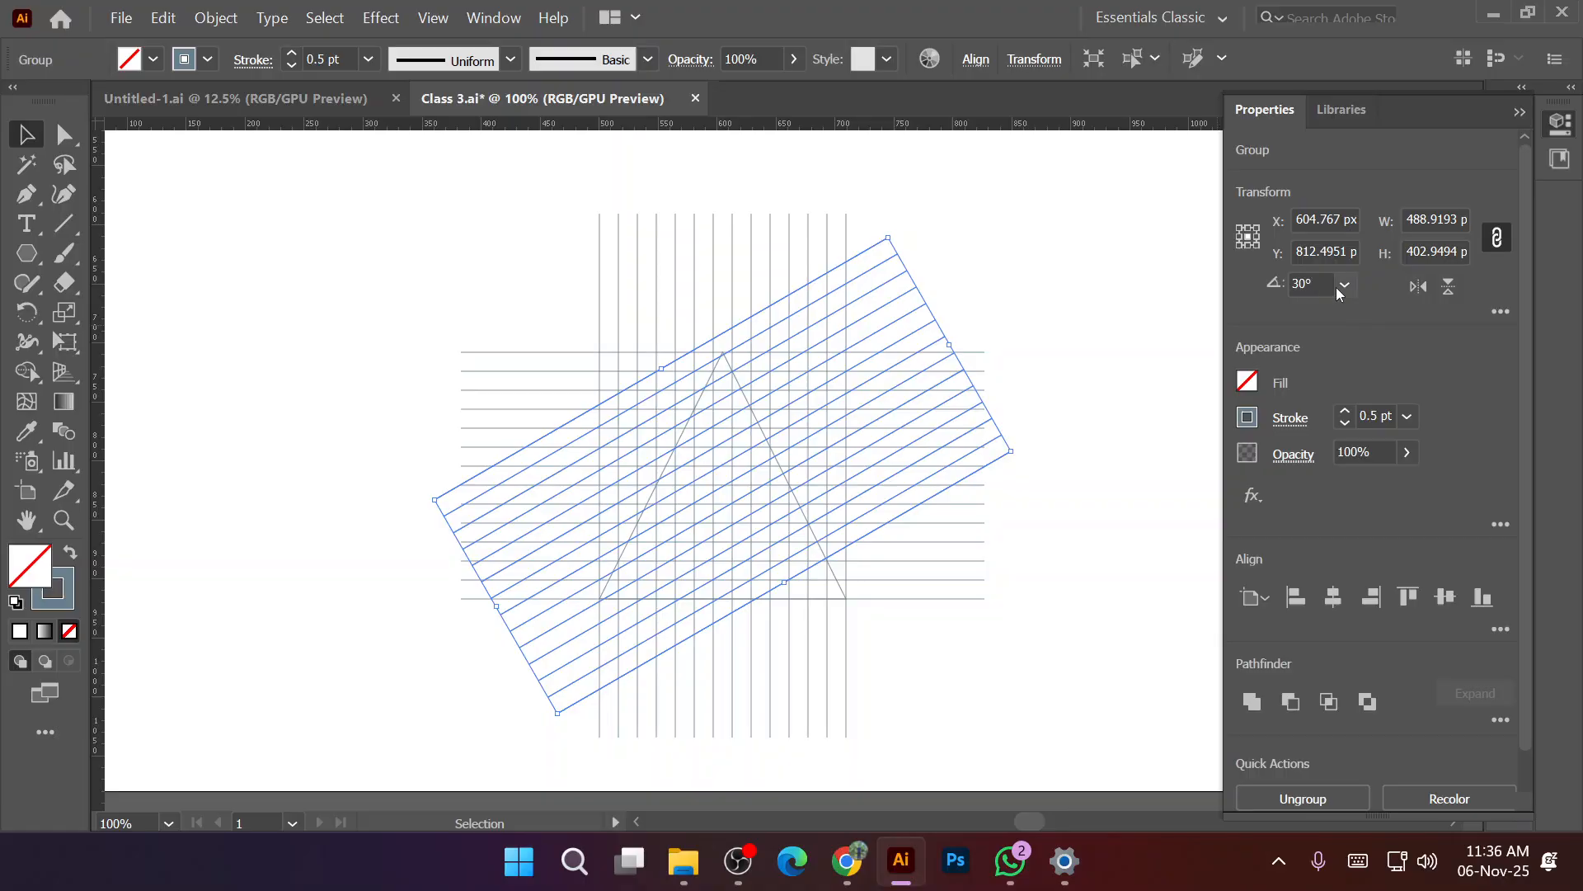
click(1338, 287)
click(1367, 369)
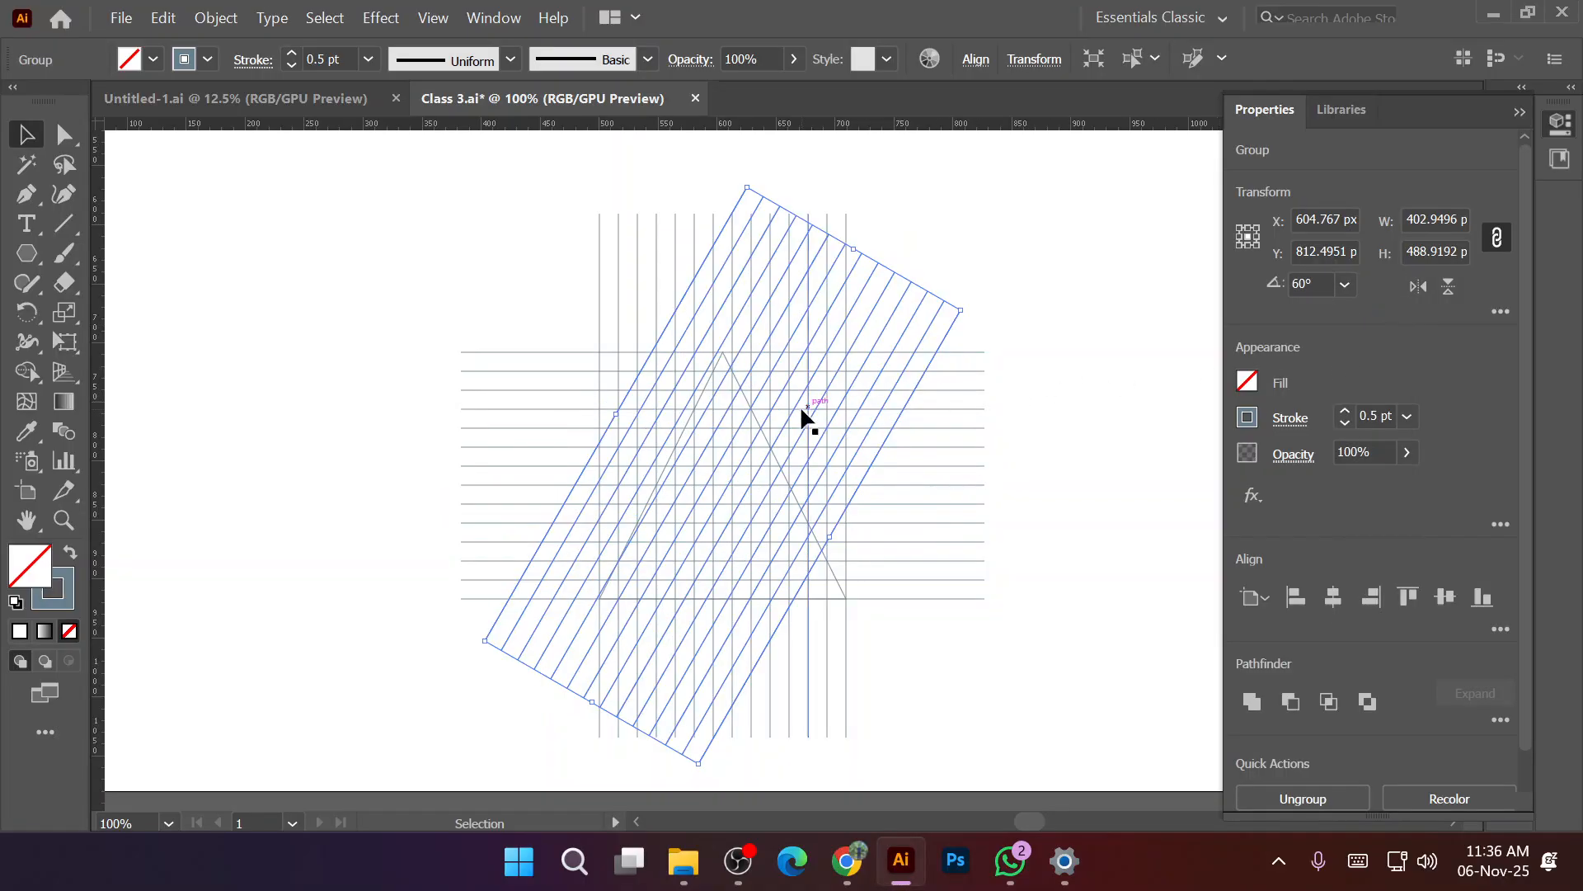
scroll(744, 461, up, 2)
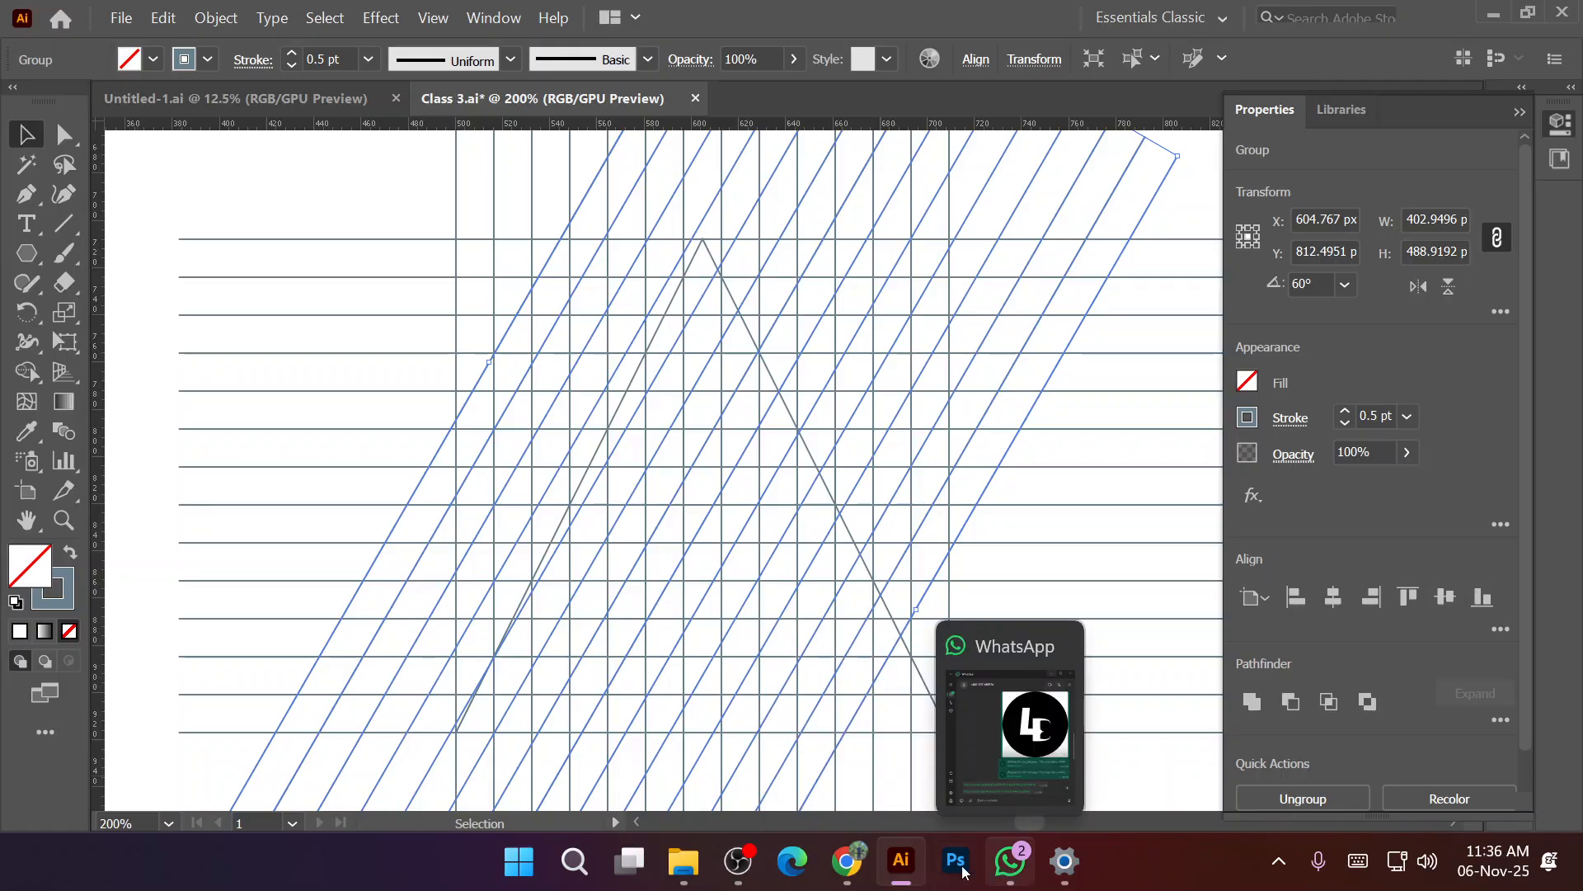
click(740, 872)
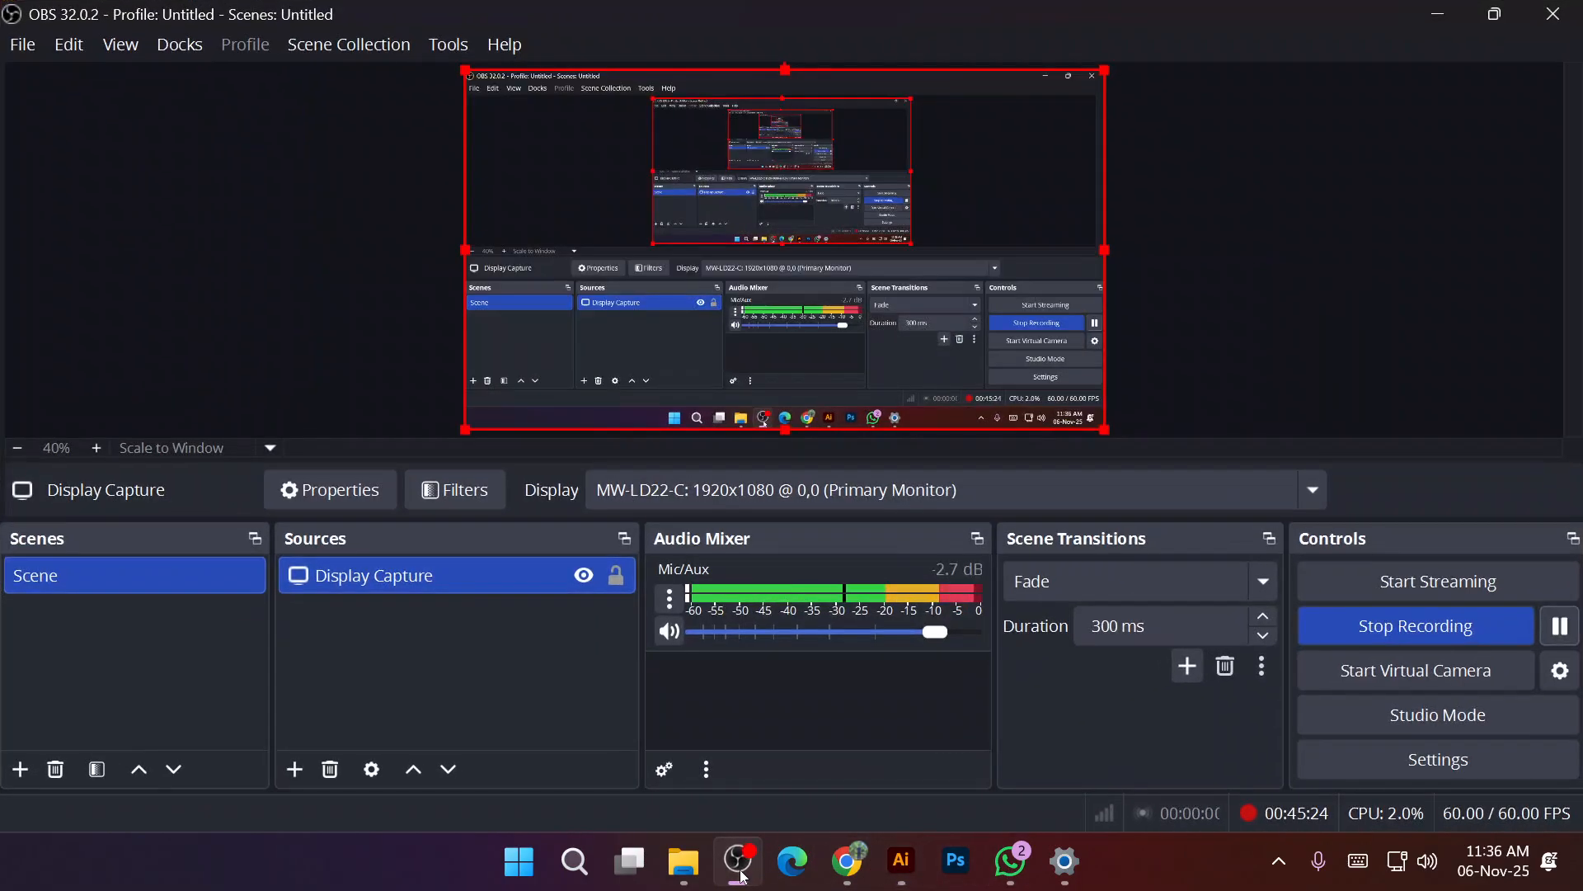